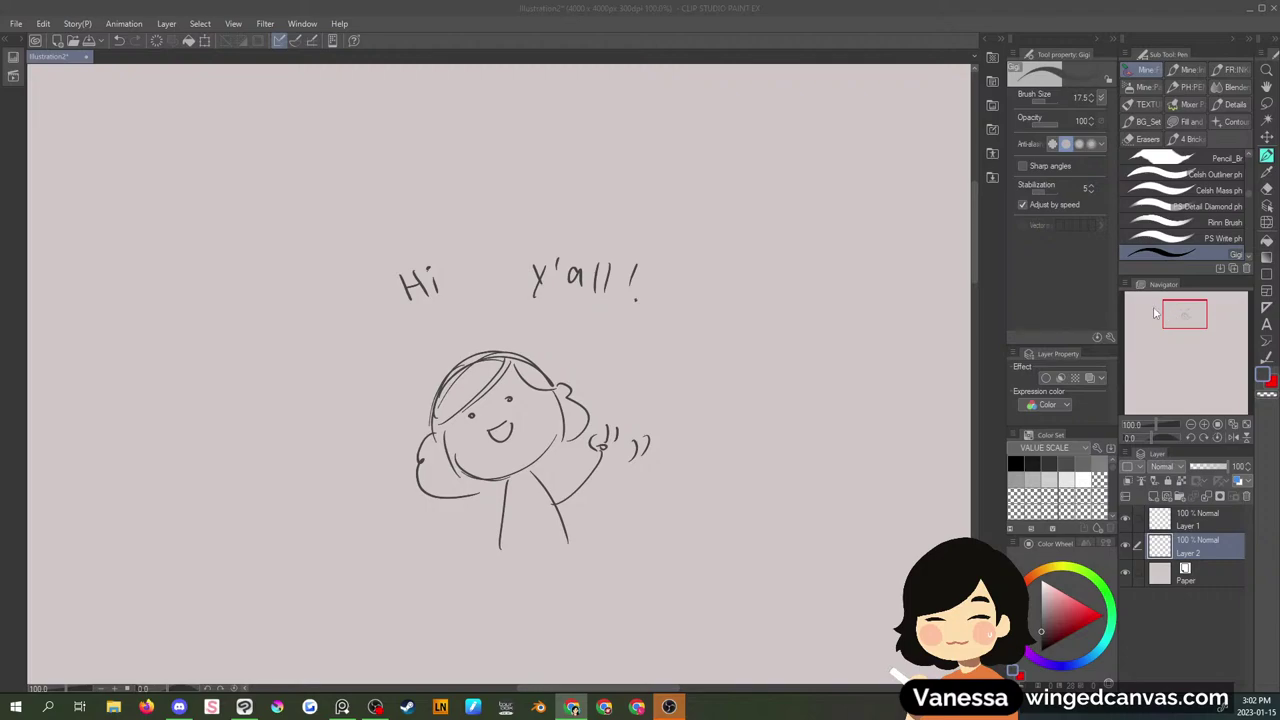
# - Delete the layer holding the "Hi y'all!" greeting and waving-girl doodle, leaving Layer 1 and the Paper layer
pyautogui.click(785, 121)
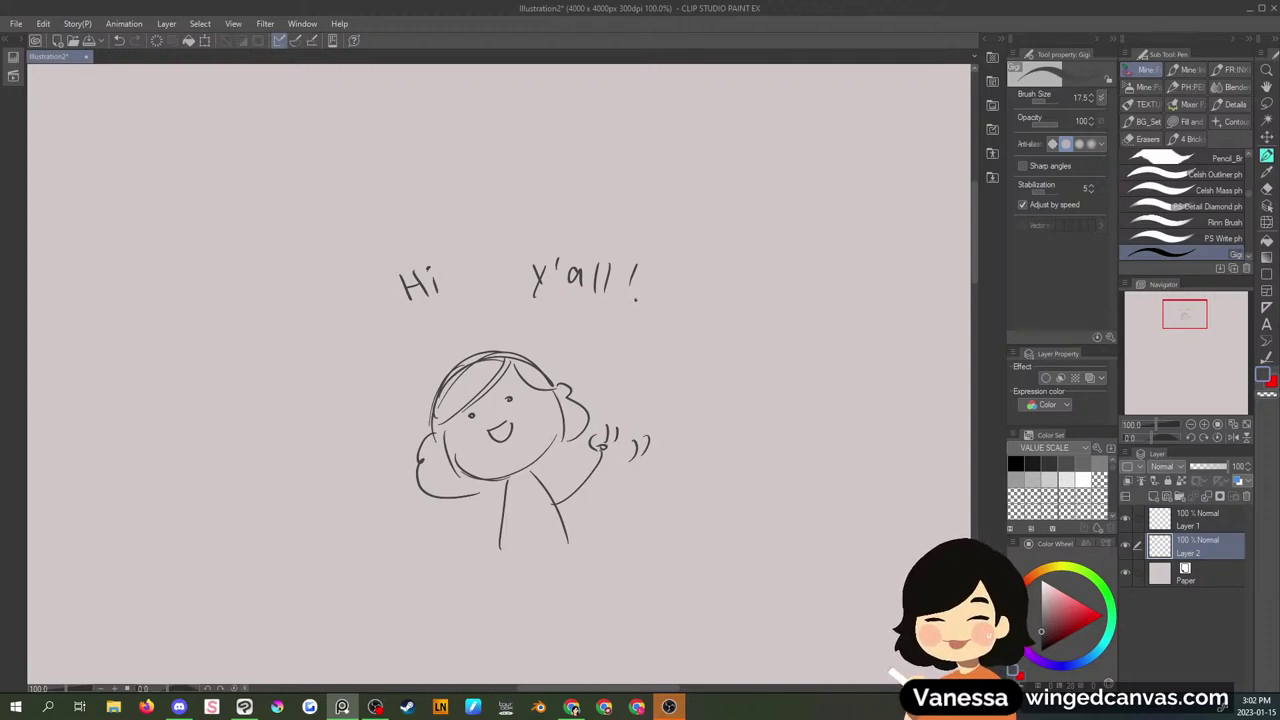
pyautogui.click(1246, 496)
pyautogui.click(1180, 518)
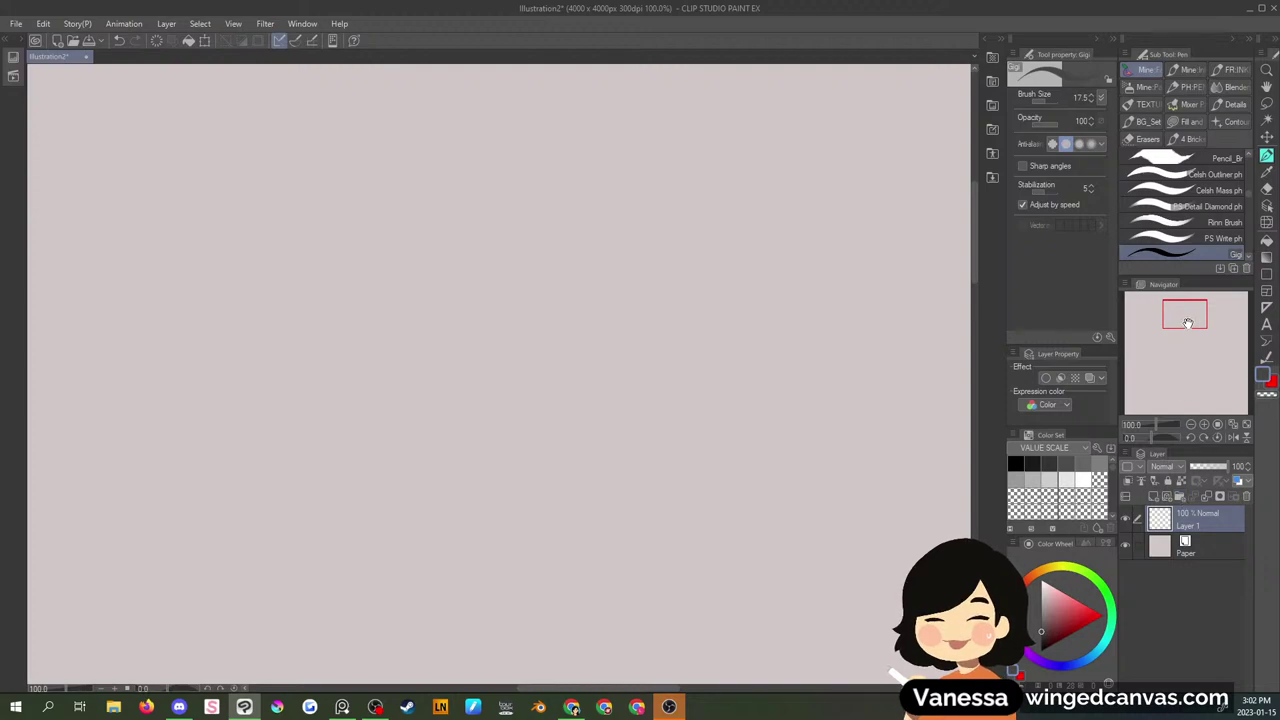
pyautogui.moveTo(1186, 315)
pyautogui.mouseDown()
pyautogui.moveTo(1169, 314)
pyautogui.moveTo(1175, 340)
pyautogui.moveTo(1165, 322)
pyautogui.mouseUp()
pyautogui.click(1190, 424)
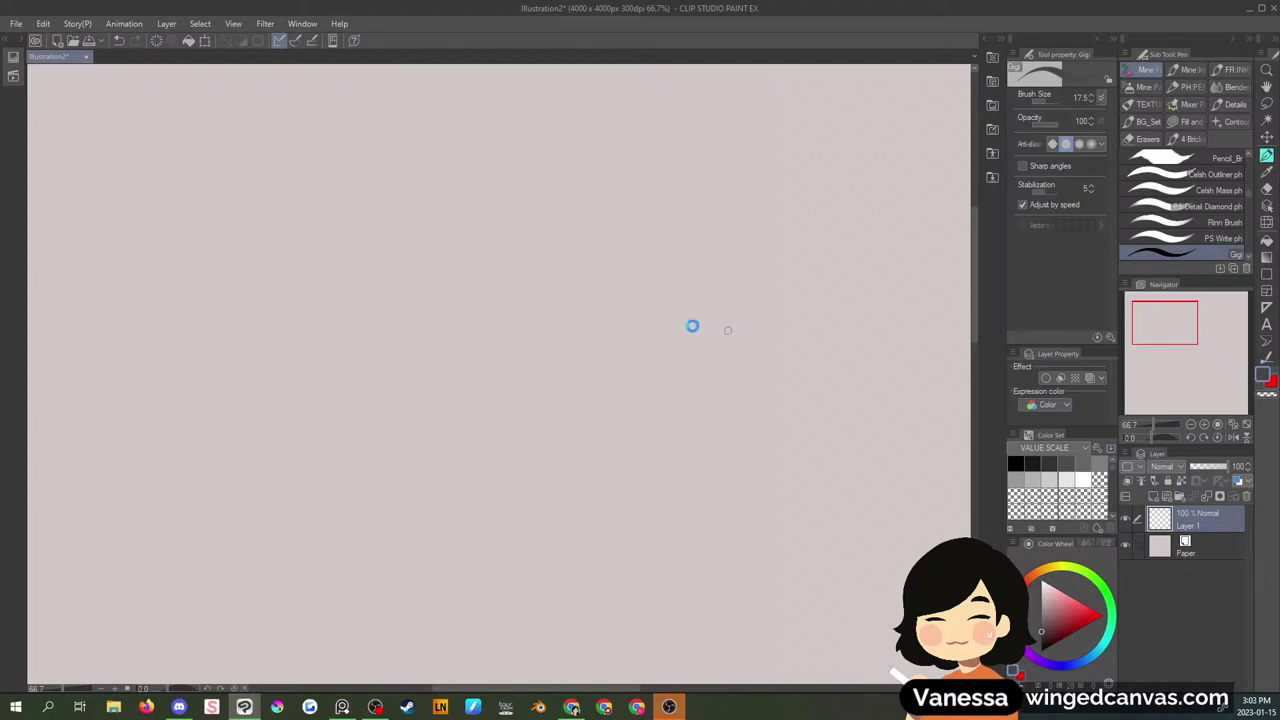
pyautogui.hotkey('alt', 'Tab')
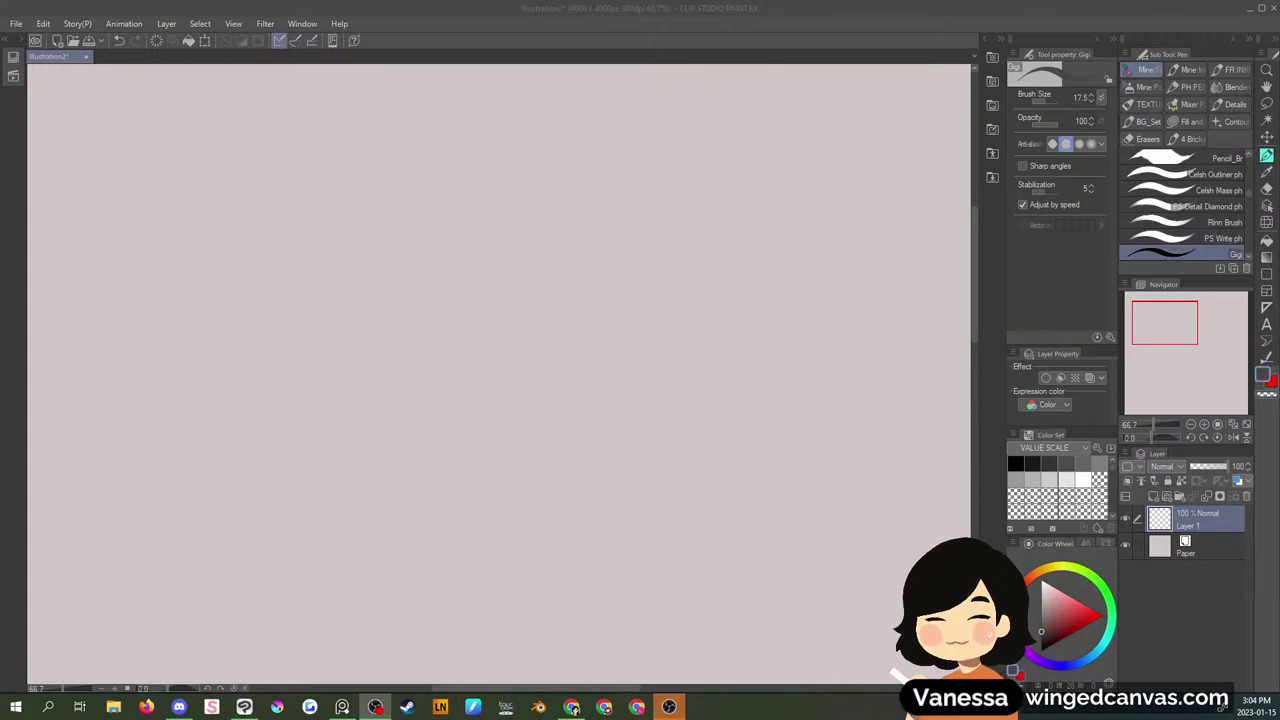
pyautogui.click(769, 200)
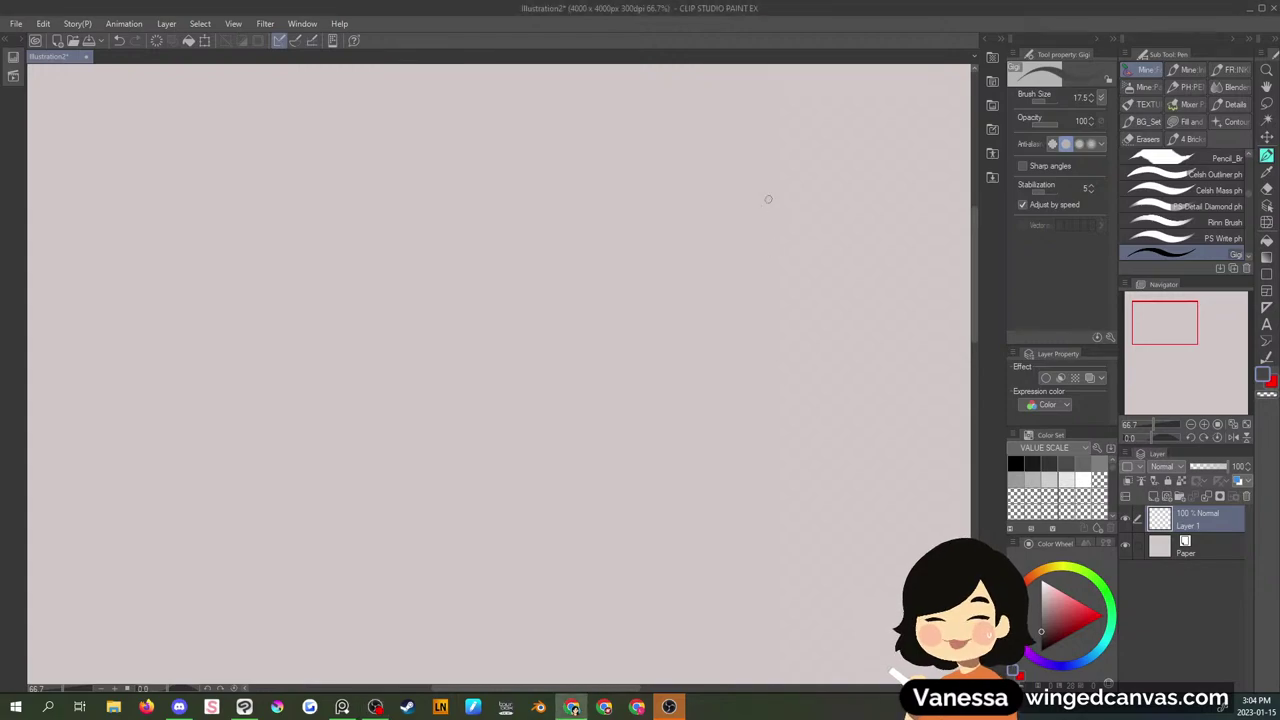
pyautogui.moveTo(1162, 329); pyautogui.dragTo(1137, 315)
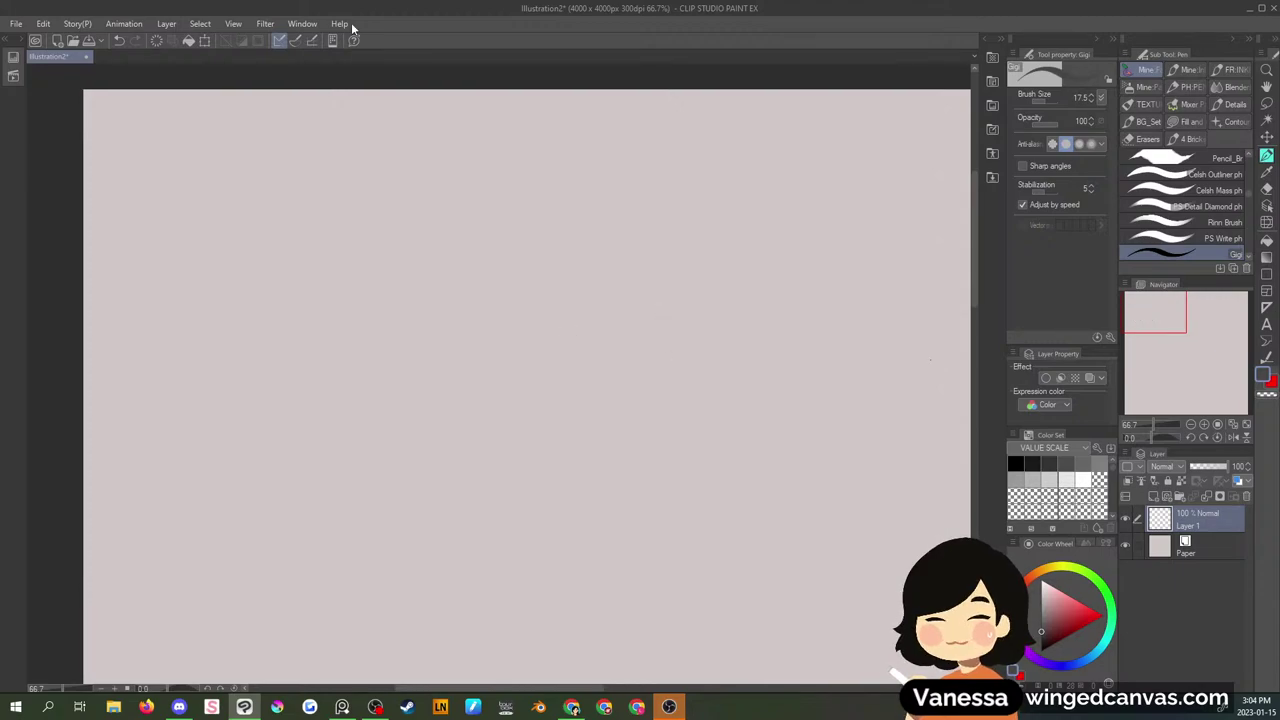
pyautogui.click(342, 707)
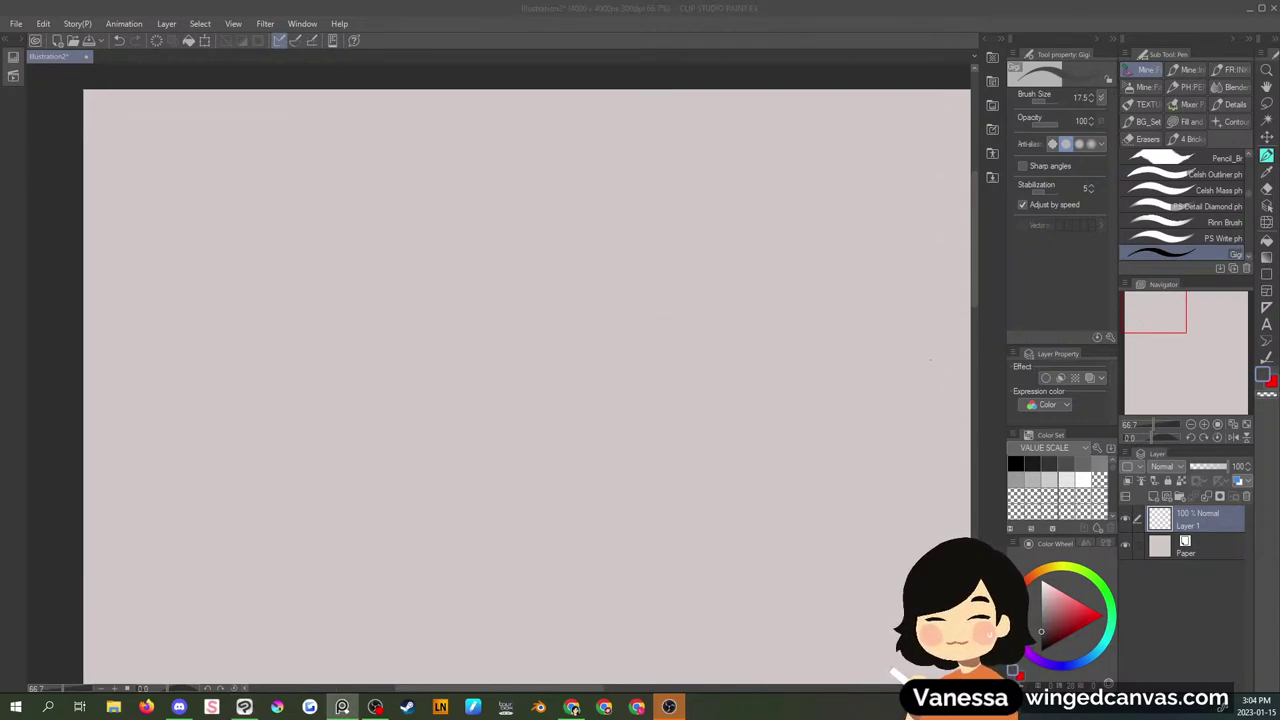
pyautogui.click(677, 209)
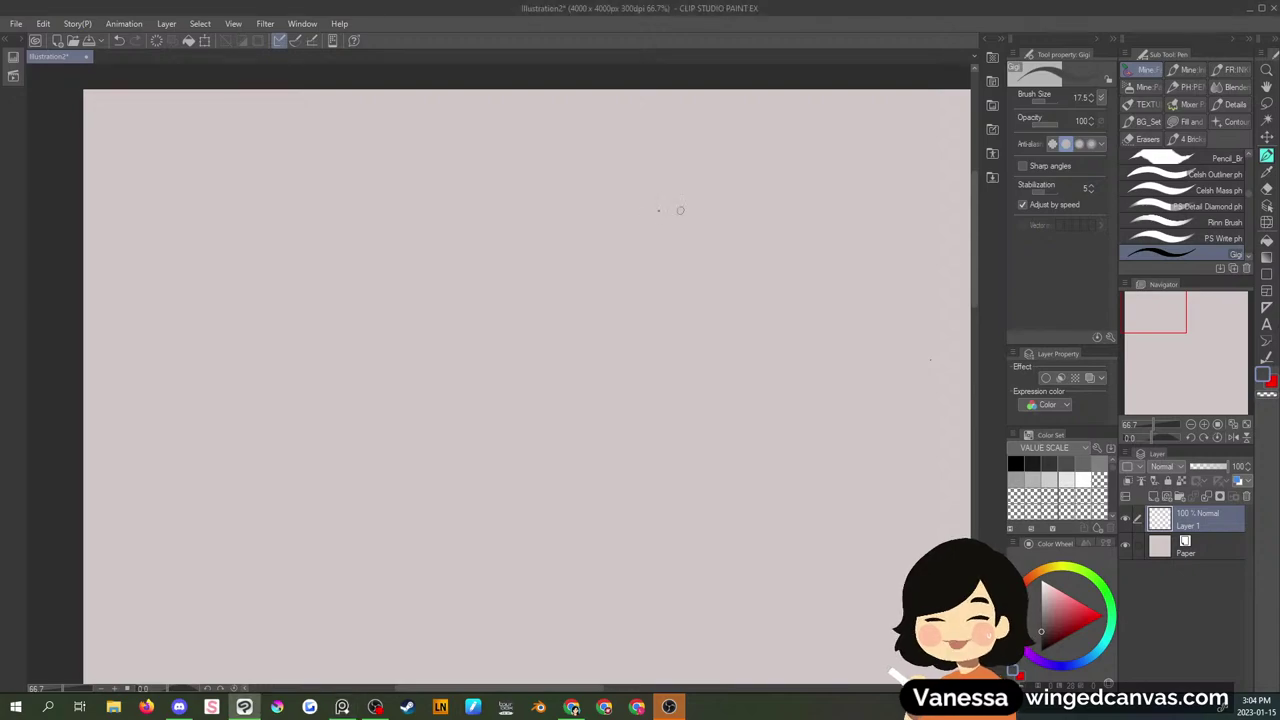
# - Sketch a small circle near the canvas top, switch to the basic sketcher brush and add a curved line inside the circle
pyautogui.moveTo(1160, 326)
pyautogui.mouseDown()
pyautogui.moveTo(1147, 335)
pyautogui.moveTo(1146, 324)
pyautogui.mouseUp()
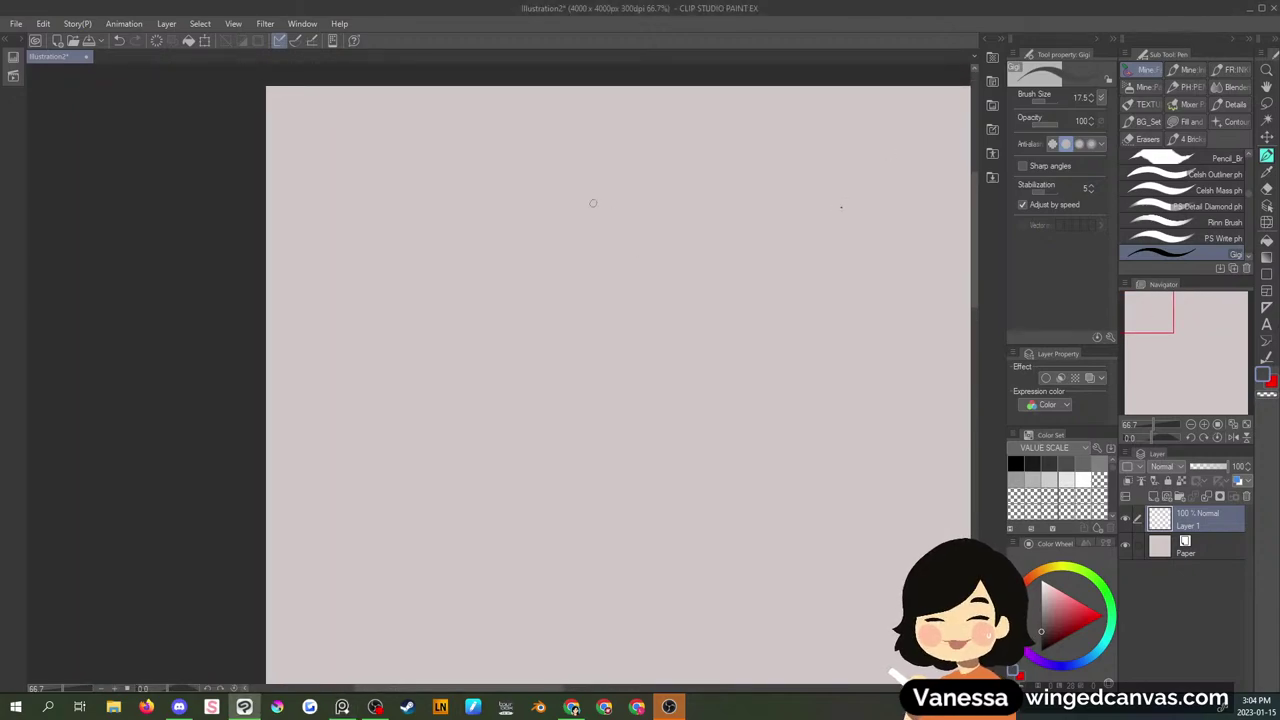
pyautogui.moveTo(551, 193)
pyautogui.mouseDown()
pyautogui.moveTo(538, 226)
pyautogui.moveTo(575, 215)
pyautogui.moveTo(562, 222)
pyautogui.moveTo(557, 189)
pyautogui.moveTo(540, 208)
pyautogui.mouseUp()
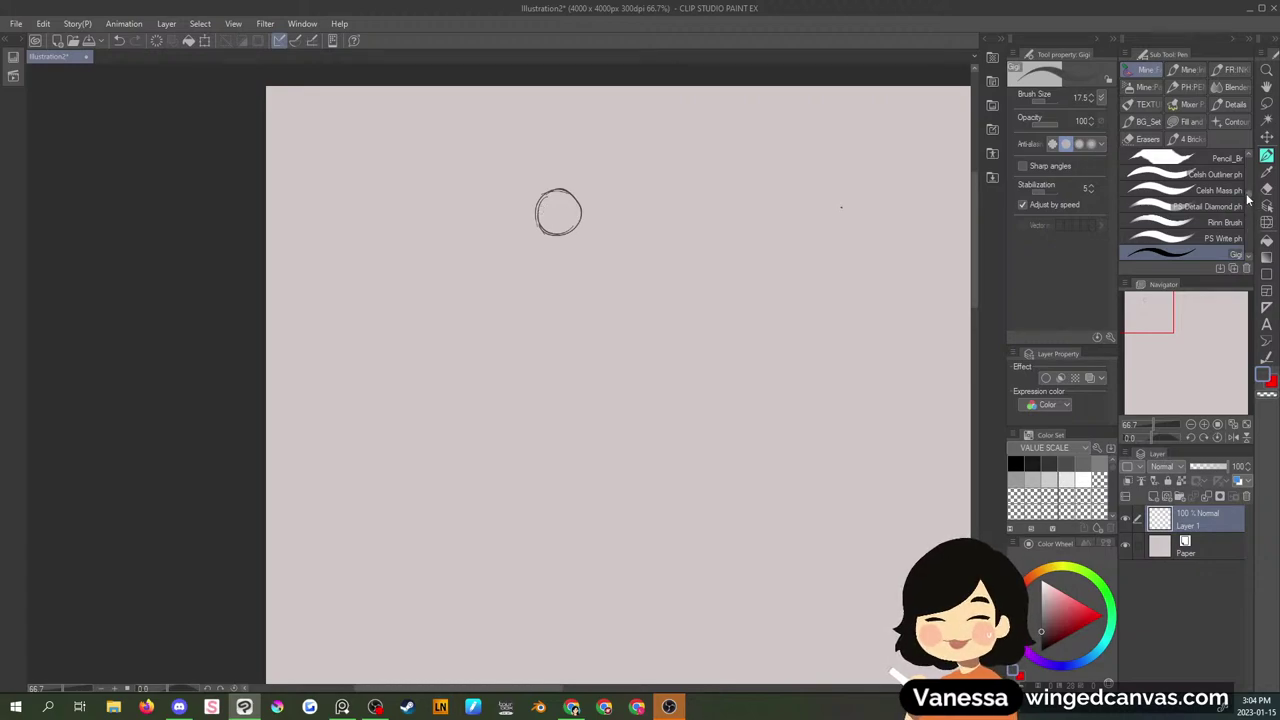
pyautogui.moveTo(1249, 200); pyautogui.dragTo(1249, 172)
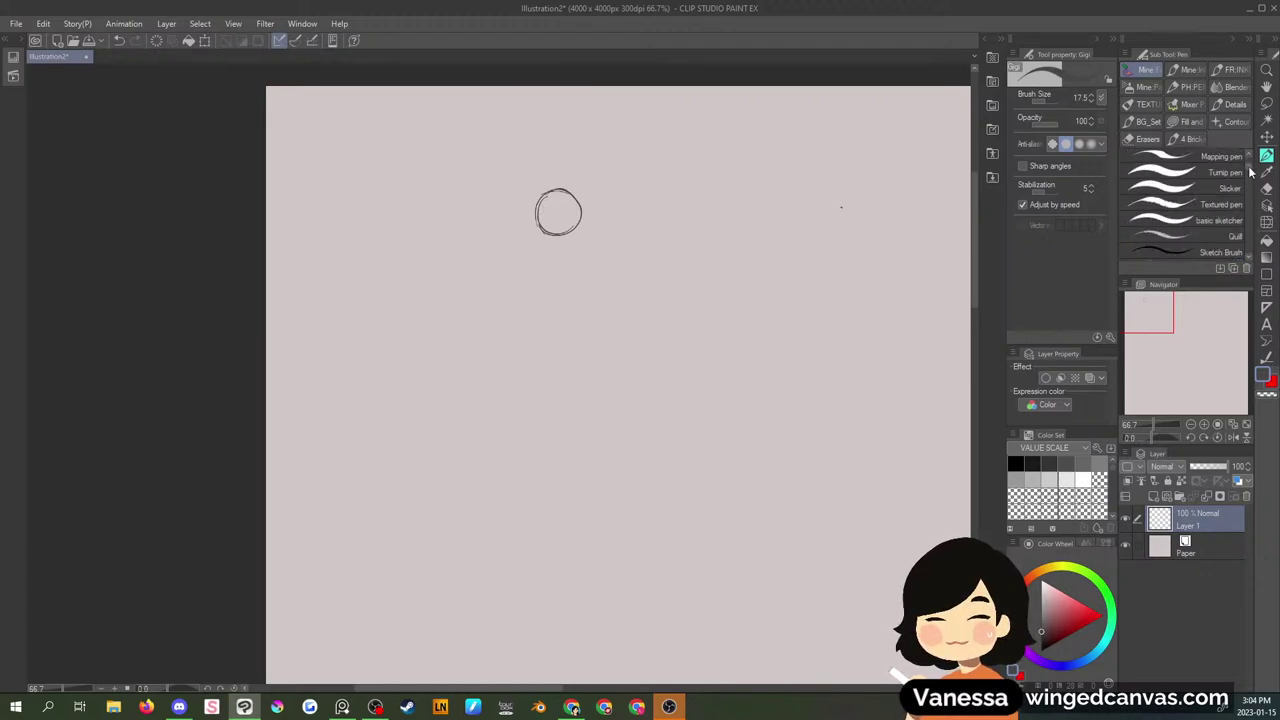
pyautogui.click(1230, 224)
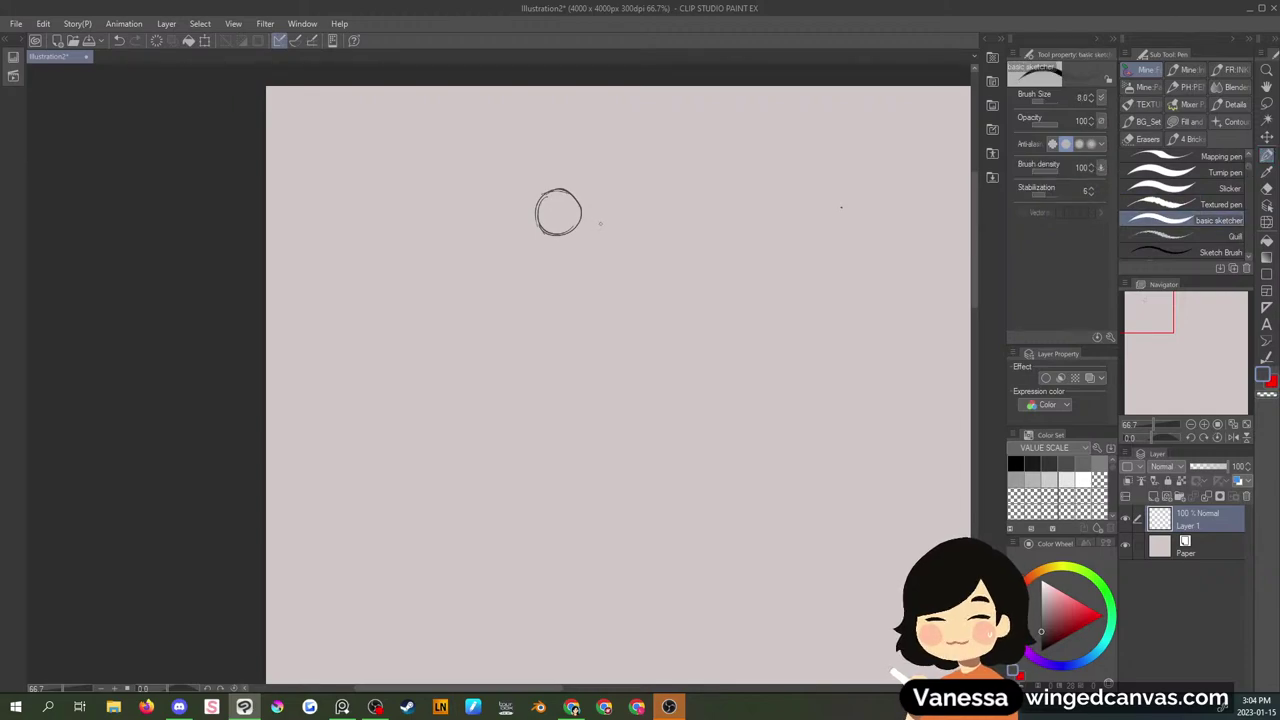
pyautogui.moveTo(551, 198); pyautogui.dragTo(549, 224)
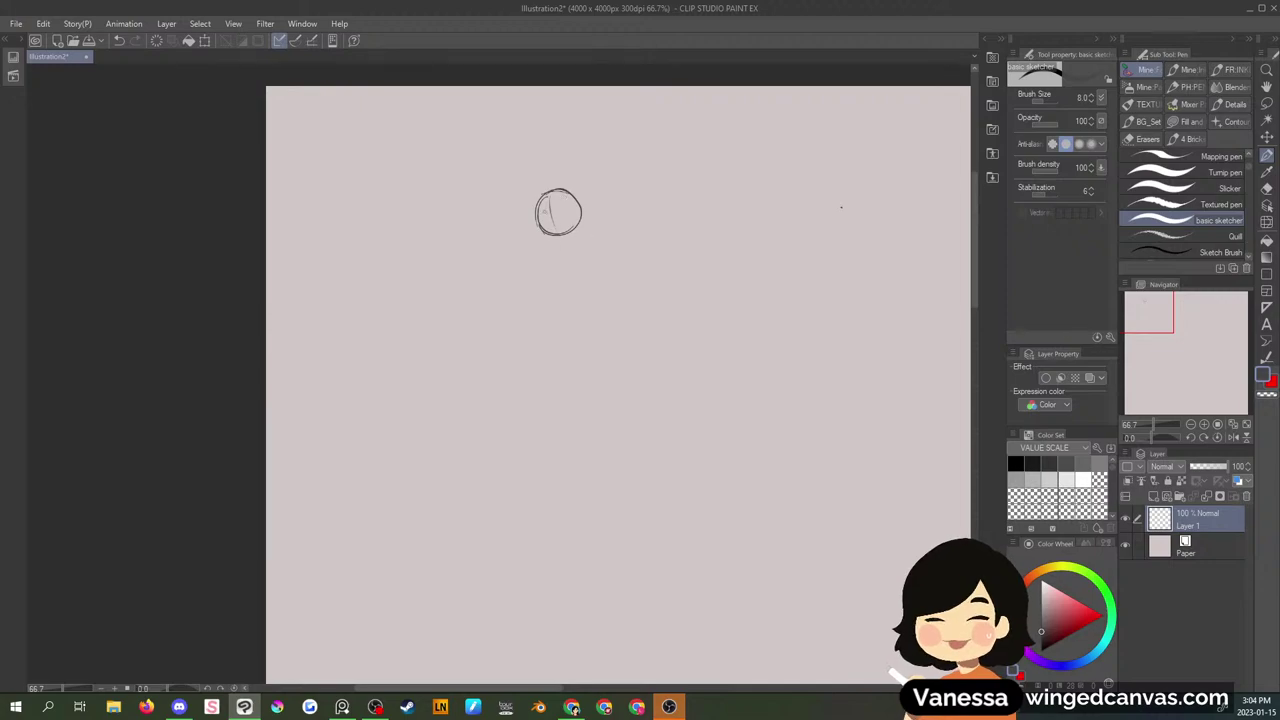
pyautogui.moveTo(973, 228); pyautogui.dragTo(973, 234)
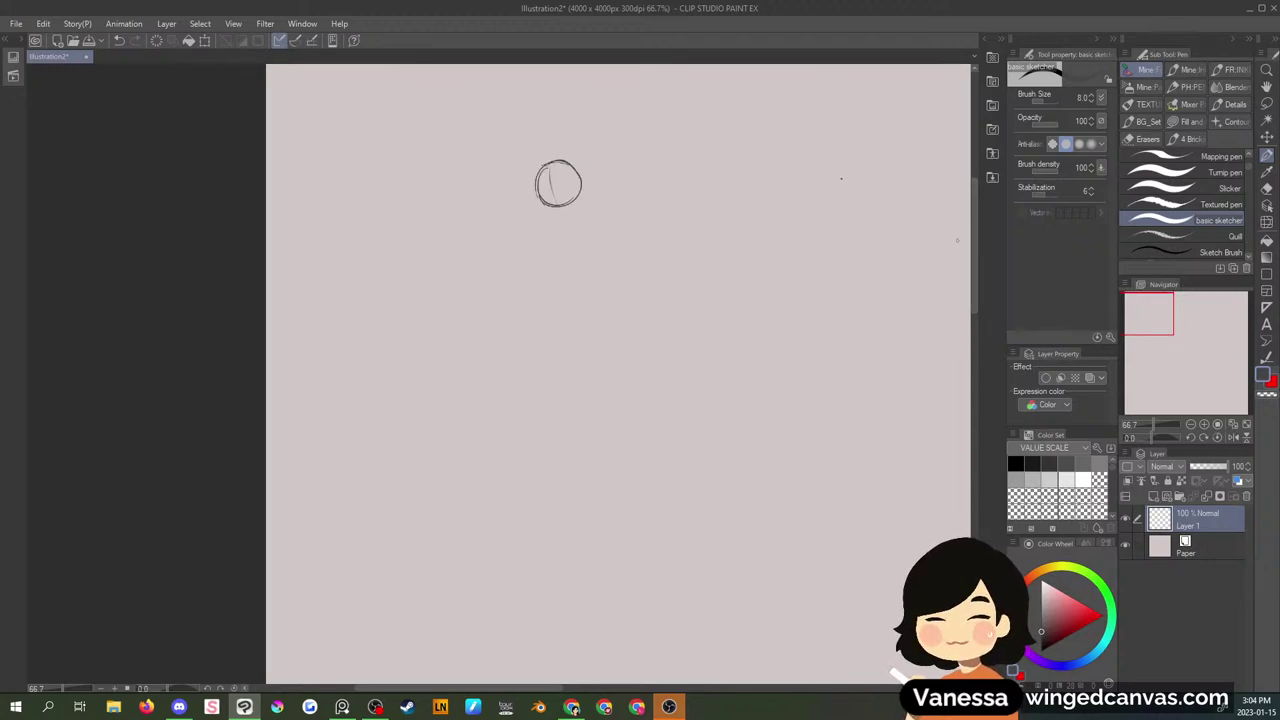
# - Sketch a small figure beside the circle with a round face, pointed hat and wide-sleeved open coat
pyautogui.moveTo(718, 170)
pyautogui.mouseDown()
pyautogui.moveTo(760, 177)
pyautogui.moveTo(686, 213)
pyautogui.moveTo(707, 239)
pyautogui.moveTo(798, 283)
pyautogui.mouseUp()
pyautogui.moveTo(766, 198)
pyautogui.mouseDown()
pyautogui.moveTo(783, 277)
pyautogui.moveTo(784, 230)
pyautogui.moveTo(729, 292)
pyautogui.moveTo(739, 288)
pyautogui.mouseUp()
pyautogui.moveTo(711, 168)
pyautogui.mouseDown()
pyautogui.moveTo(746, 162)
pyautogui.moveTo(728, 134)
pyautogui.mouseUp()
pyautogui.moveTo(728, 134); pyautogui.dragTo(758, 166)
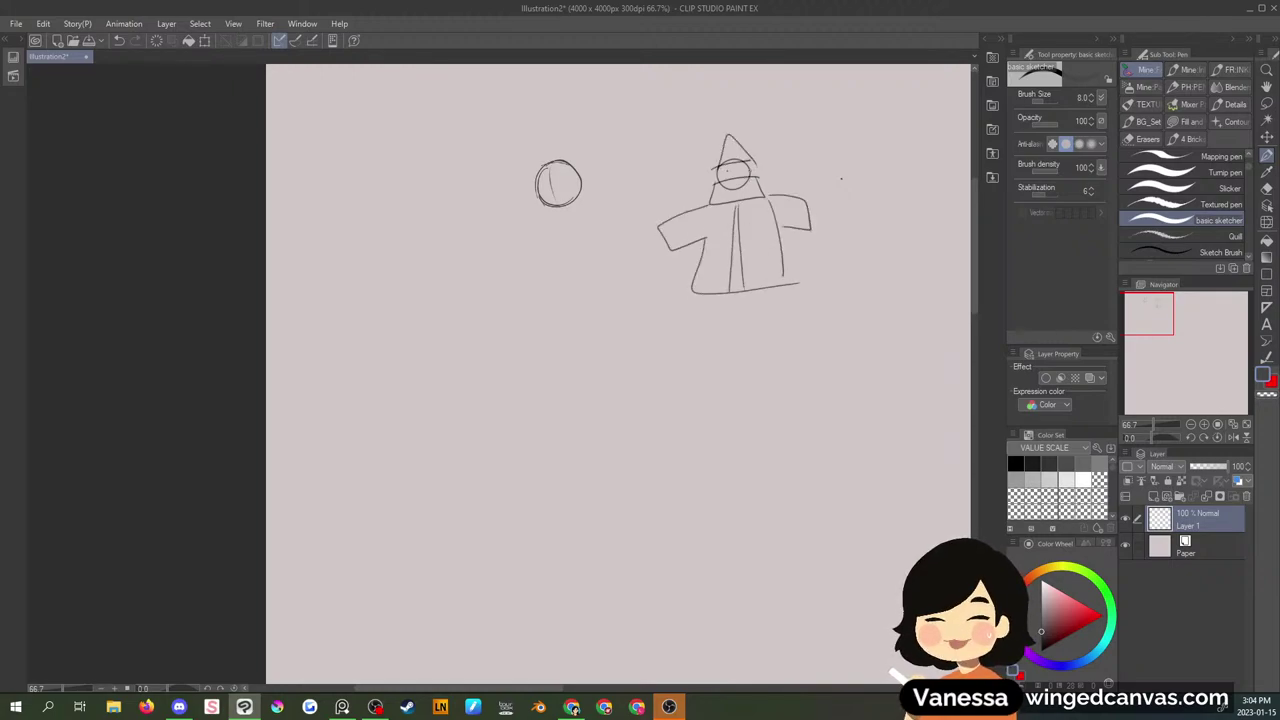
# - Add trouser legs, shoes and both hands to the coated figure
pyautogui.moveTo(701, 304); pyautogui.dragTo(697, 364)
pyautogui.moveTo(732, 316)
pyautogui.mouseDown()
pyautogui.moveTo(724, 364)
pyautogui.moveTo(740, 336)
pyautogui.moveTo(776, 366)
pyautogui.mouseUp()
pyautogui.moveTo(773, 294)
pyautogui.mouseDown()
pyautogui.moveTo(778, 366)
pyautogui.moveTo(682, 372)
pyautogui.moveTo(788, 370)
pyautogui.mouseUp()
pyautogui.moveTo(672, 222); pyautogui.dragTo(660, 246)
pyautogui.moveTo(810, 214)
pyautogui.mouseDown()
pyautogui.moveTo(826, 184)
pyautogui.moveTo(814, 228)
pyautogui.mouseUp()
pyautogui.moveTo(740, 296); pyautogui.dragTo(742, 338)
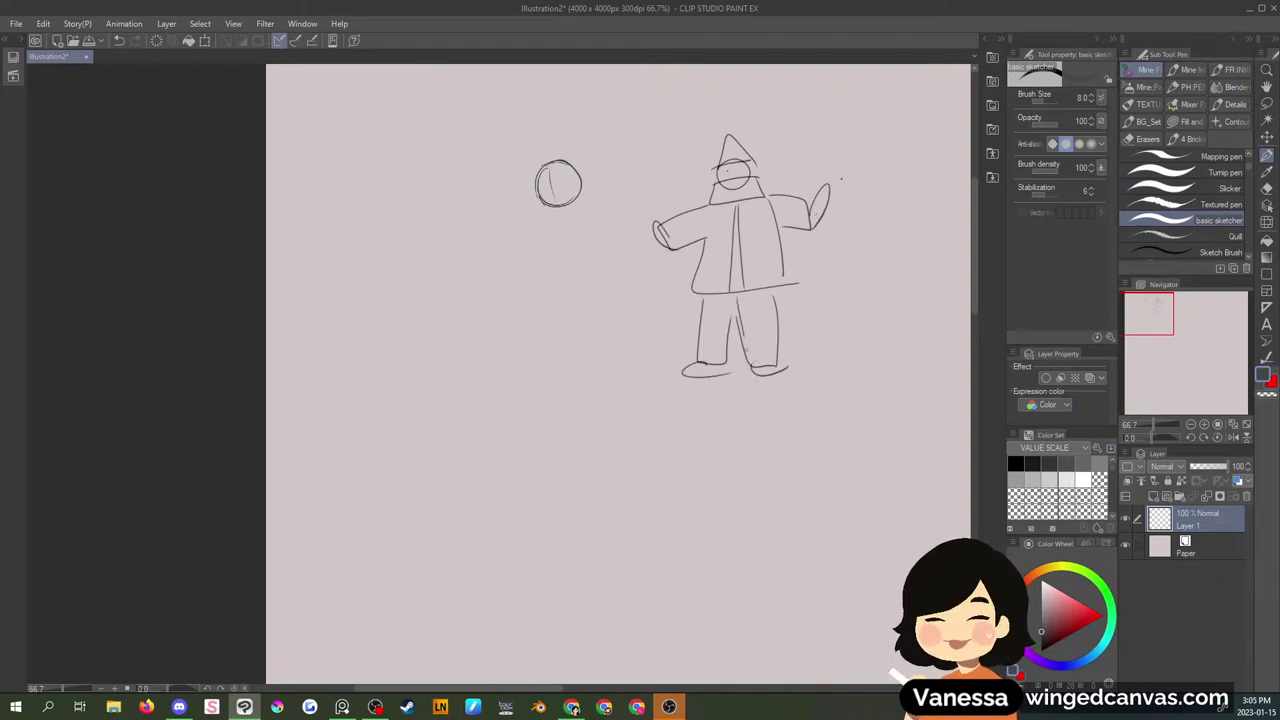
pyautogui.moveTo(778, 292); pyautogui.dragTo(777, 360)
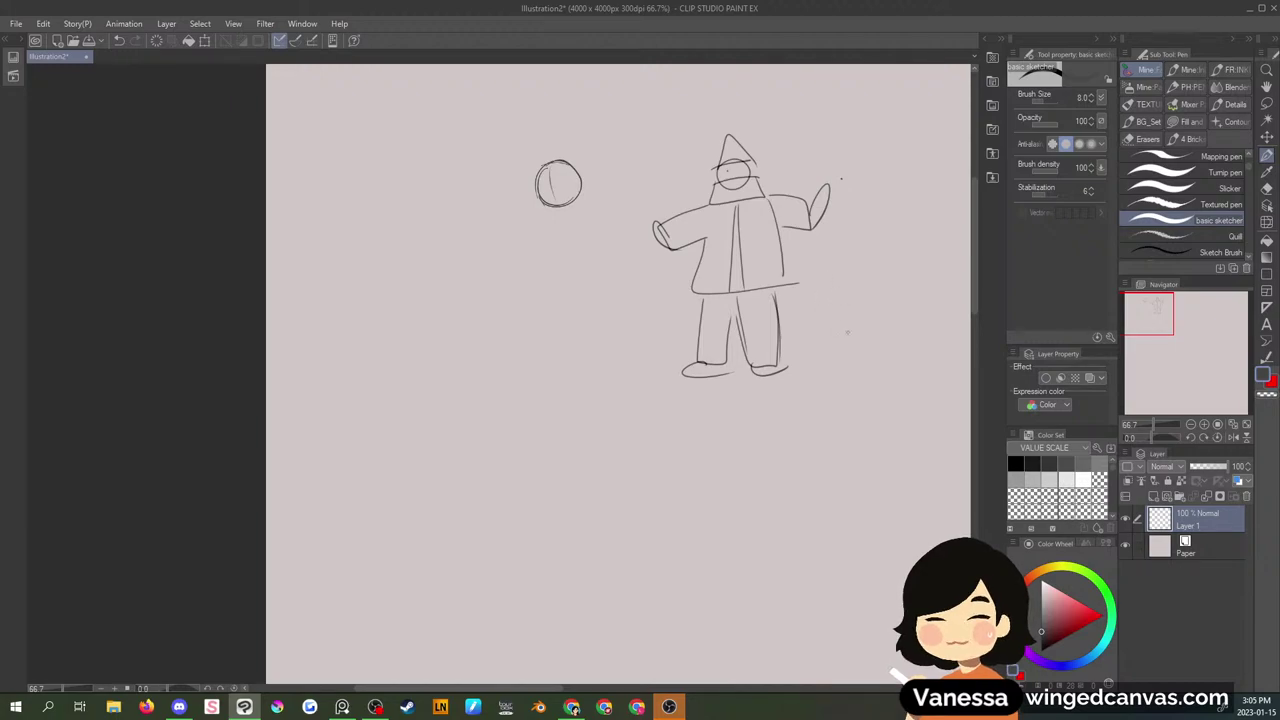
pyautogui.moveTo(1155, 323); pyautogui.dragTo(1151, 321)
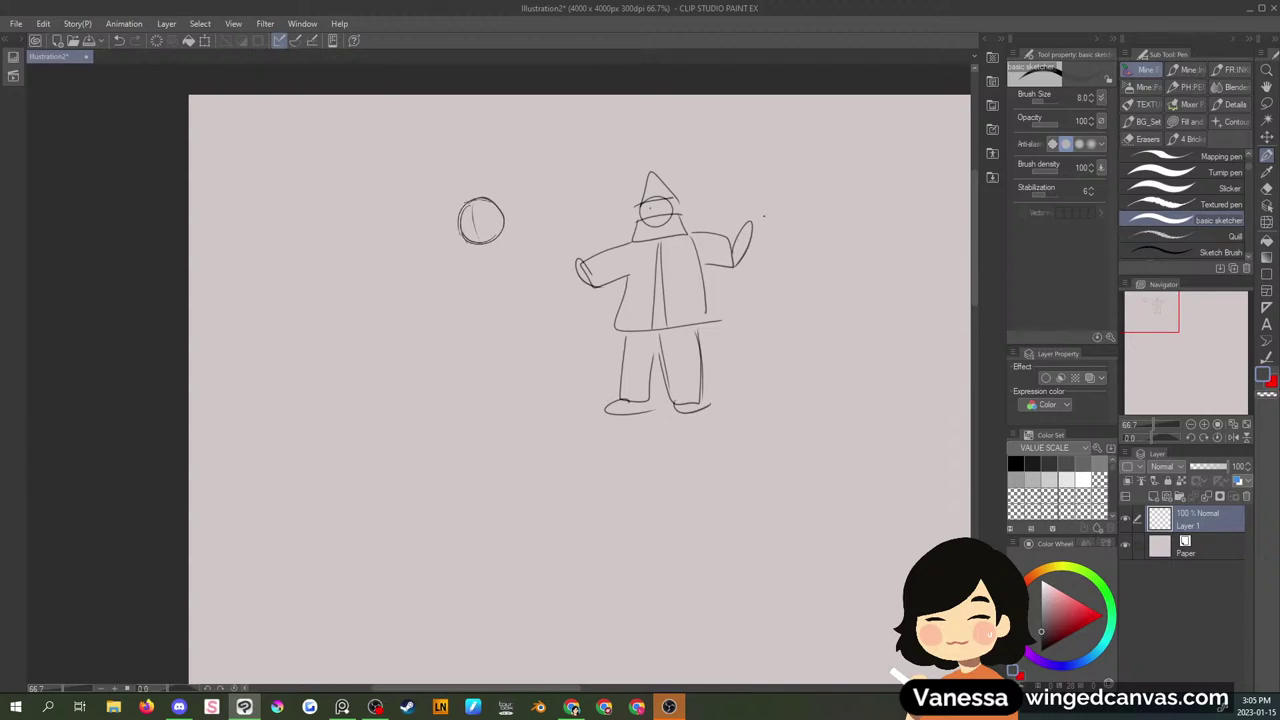
pyautogui.hotkey('alt', 'Tab')
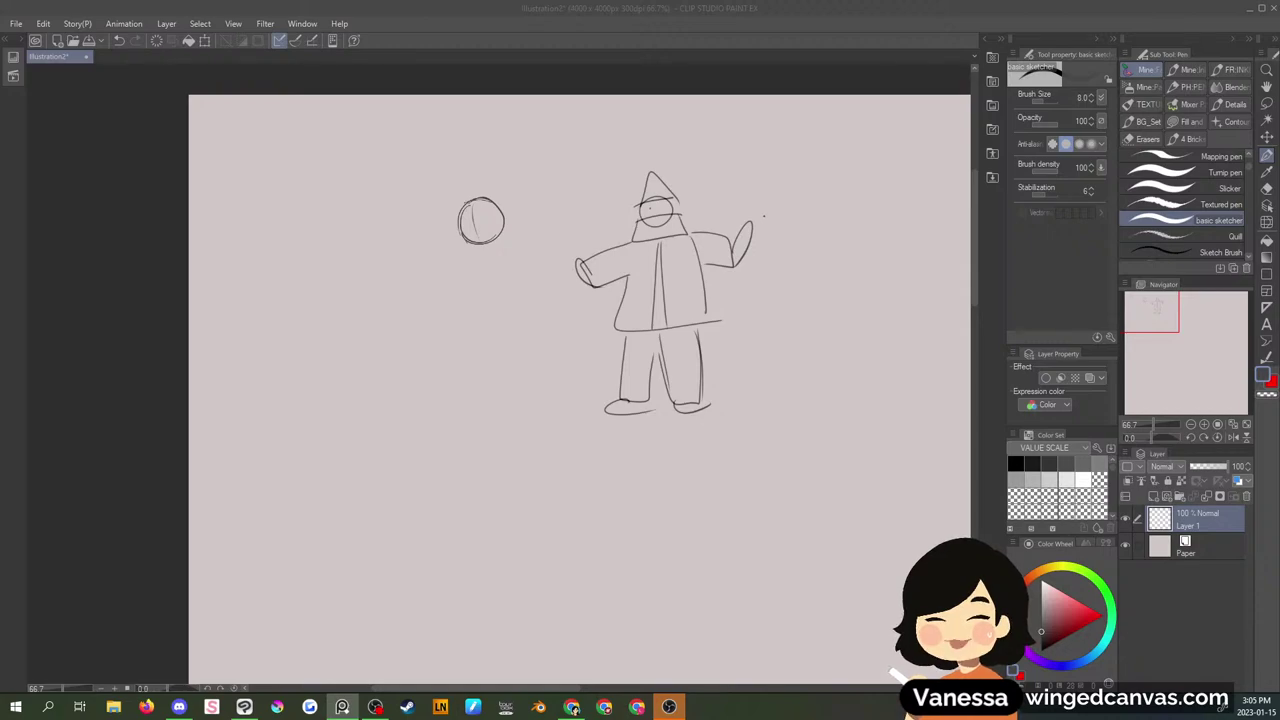
# - Delete the layer with the circle and coated figure, and add two new blank raster layers above the paper
pyautogui.click(1244, 498)
pyautogui.moveTo(1144, 310)
pyautogui.mouseDown()
pyautogui.moveTo(1154, 320)
pyautogui.moveTo(1129, 311)
pyautogui.mouseUp()
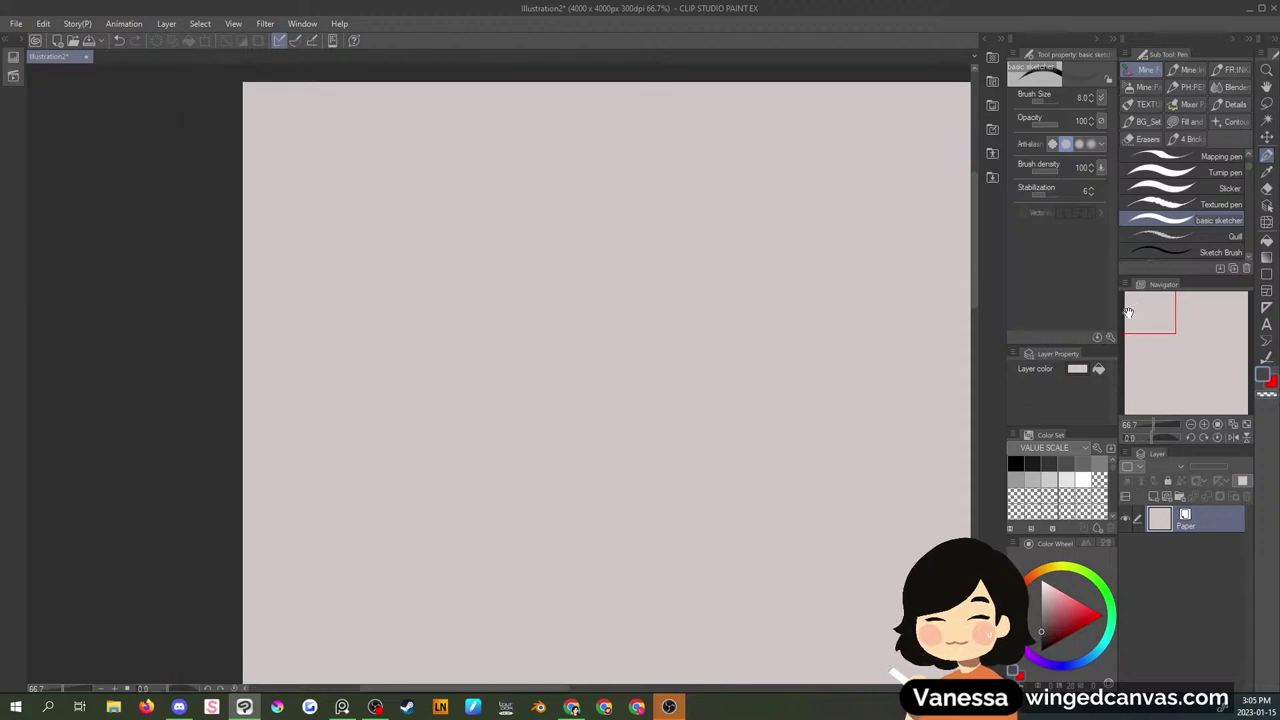
pyautogui.click(1155, 500)
pyautogui.click(1155, 500)
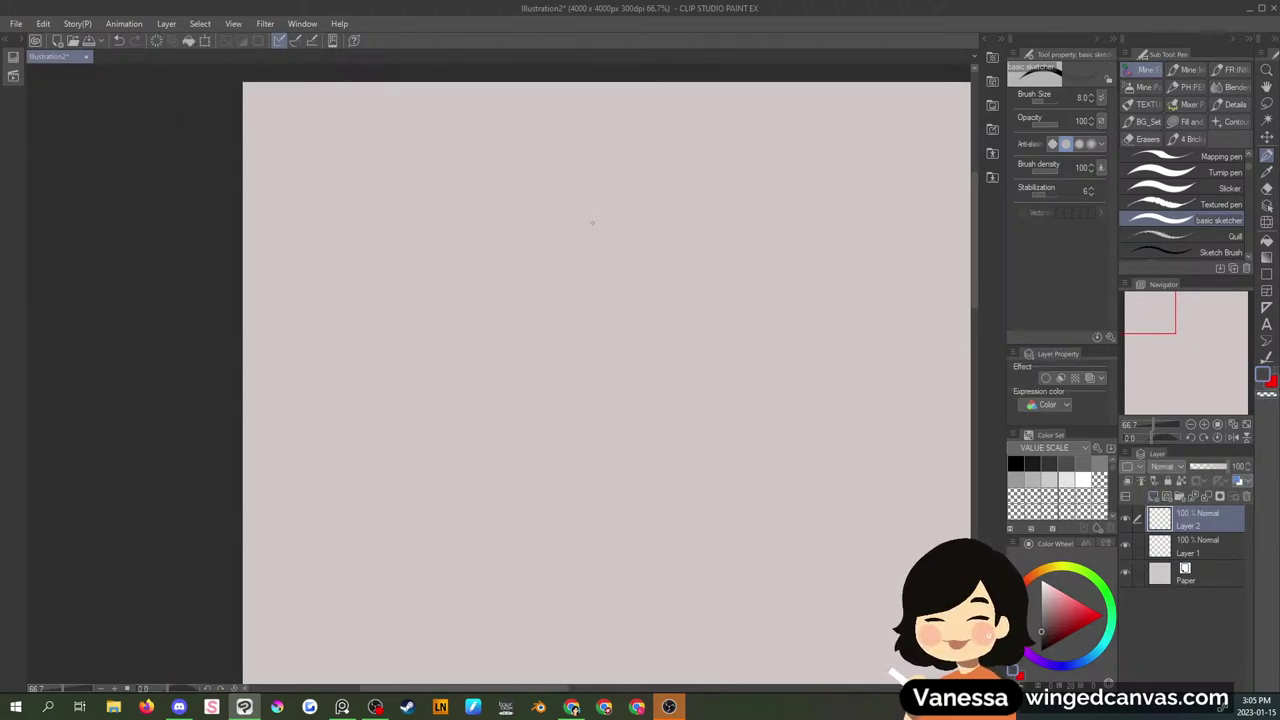
# - Sketch a standing figure's head, neck and shoulder line on Layer 2, with one body contour running down to the feet
pyautogui.moveTo(539, 230)
pyautogui.mouseDown()
pyautogui.moveTo(541, 242)
pyautogui.moveTo(552, 208)
pyautogui.moveTo(535, 256)
pyautogui.moveTo(573, 270)
pyautogui.mouseUp()
pyautogui.moveTo(548, 216)
pyautogui.mouseDown()
pyautogui.moveTo(557, 266)
pyautogui.moveTo(606, 304)
pyautogui.mouseUp()
pyautogui.moveTo(533, 287)
pyautogui.mouseDown()
pyautogui.moveTo(532, 309)
pyautogui.moveTo(565, 287)
pyautogui.moveTo(524, 318)
pyautogui.moveTo(512, 400)
pyautogui.mouseUp()
pyautogui.moveTo(1158, 324); pyautogui.dragTo(1145, 326)
pyautogui.moveTo(588, 195)
pyautogui.mouseDown()
pyautogui.moveTo(548, 340)
pyautogui.moveTo(557, 572)
pyautogui.moveTo(521, 594)
pyautogui.moveTo(568, 589)
pyautogui.moveTo(609, 627)
pyautogui.mouseUp()
pyautogui.moveTo(605, 540); pyautogui.dragTo(599, 600)
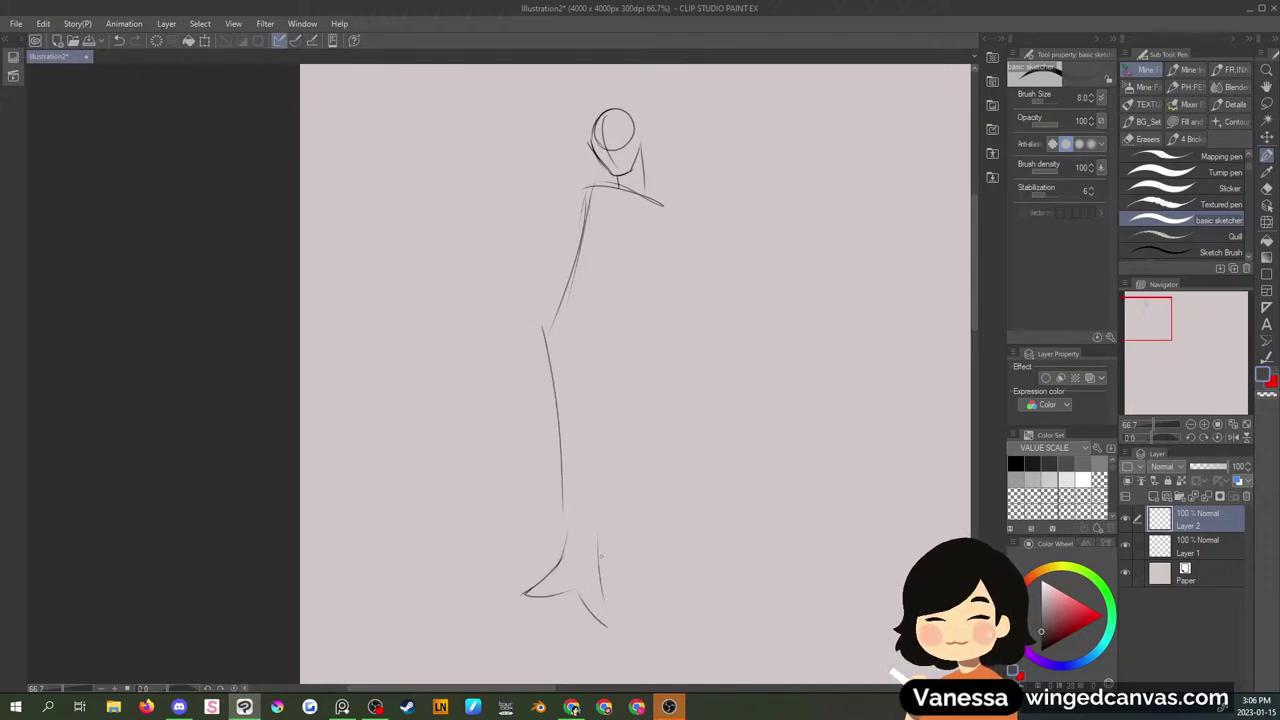
# - Draw the figure's opposite contour along the lower leg, thigh and curved side of the torso
pyautogui.moveTo(608, 462); pyautogui.dragTo(601, 574)
pyautogui.moveTo(607, 458); pyautogui.dragTo(600, 518)
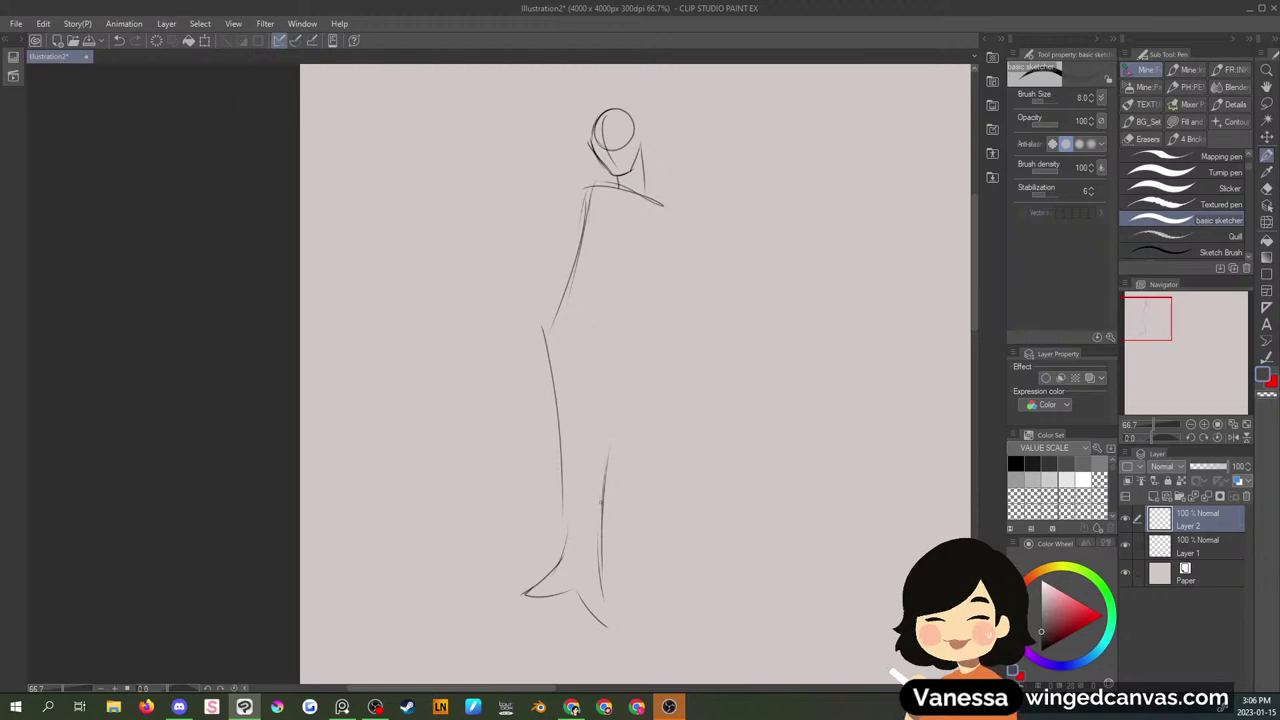
pyautogui.moveTo(628, 352); pyautogui.dragTo(610, 468)
pyautogui.moveTo(666, 212)
pyautogui.mouseDown()
pyautogui.moveTo(612, 338)
pyautogui.moveTo(630, 316)
pyautogui.mouseUp()
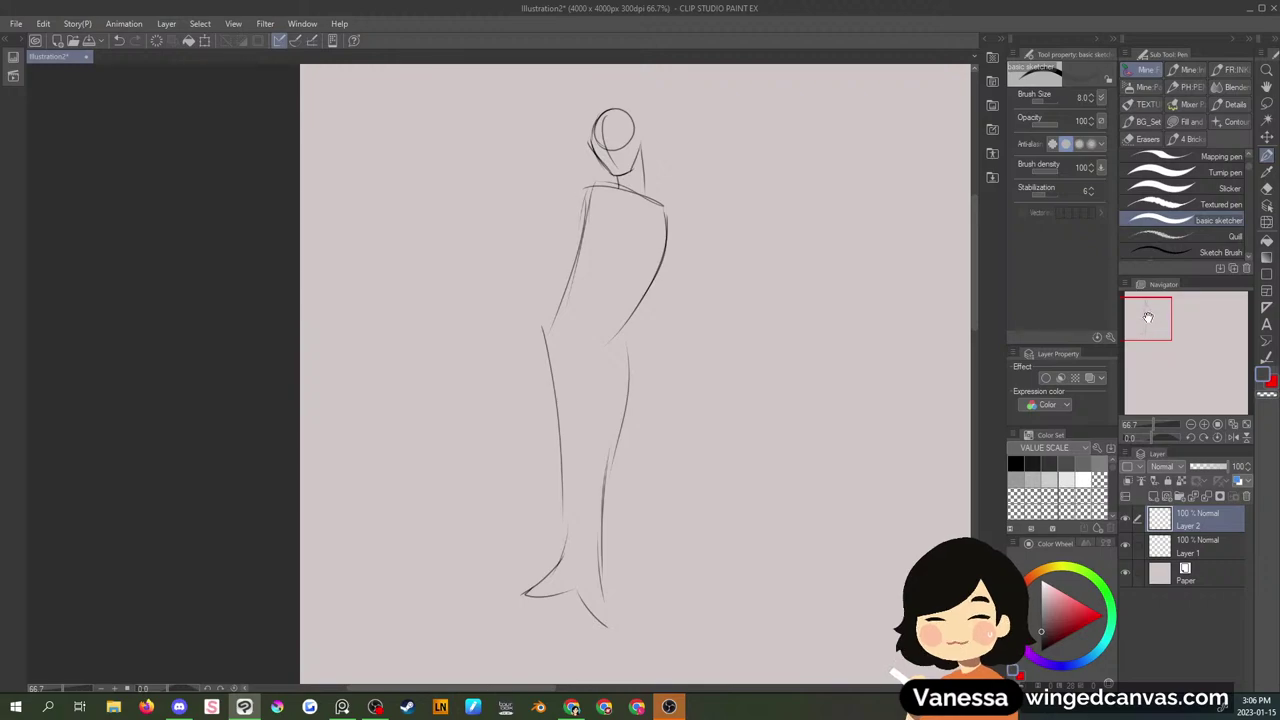
# - Handwrite an underlined "To do" heading beside the figure with the note "fur linings" beneath it
pyautogui.moveTo(1148, 317); pyautogui.dragTo(1155, 314)
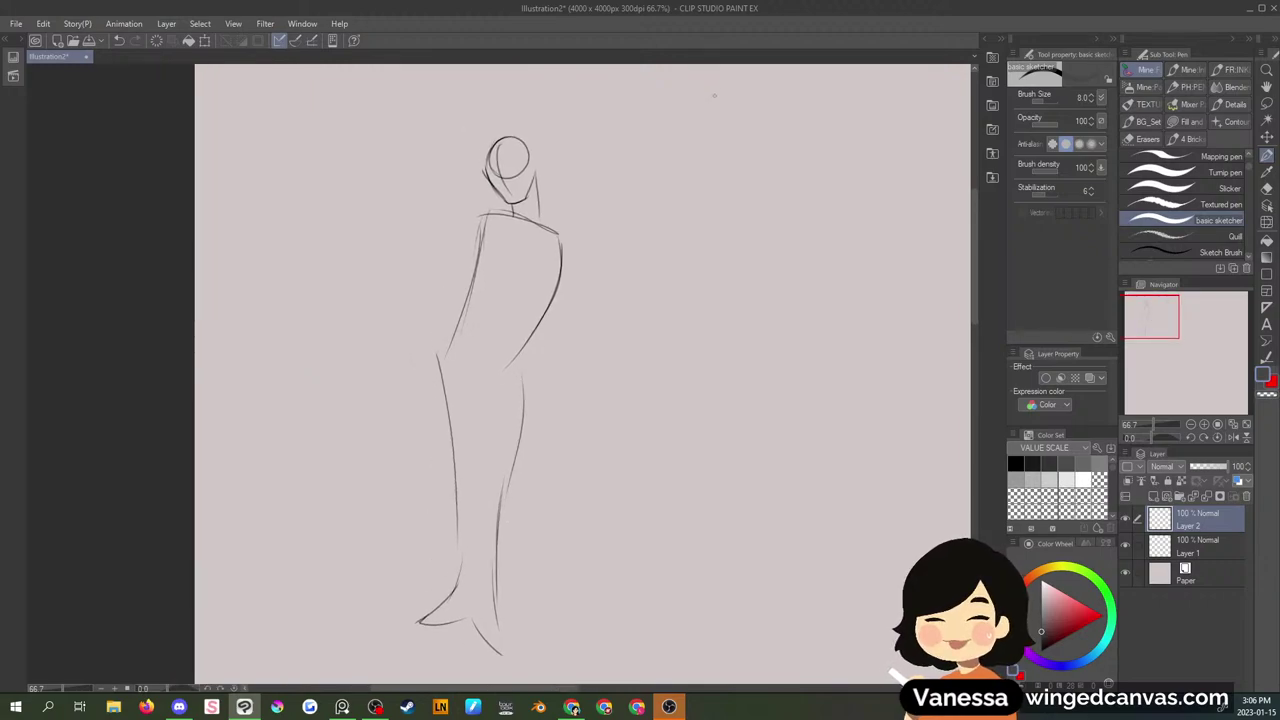
pyautogui.moveTo(709, 95); pyautogui.dragTo(707, 112)
pyautogui.moveTo(707, 96); pyautogui.dragTo(714, 95)
pyautogui.moveTo(716, 101); pyautogui.dragTo(729, 110)
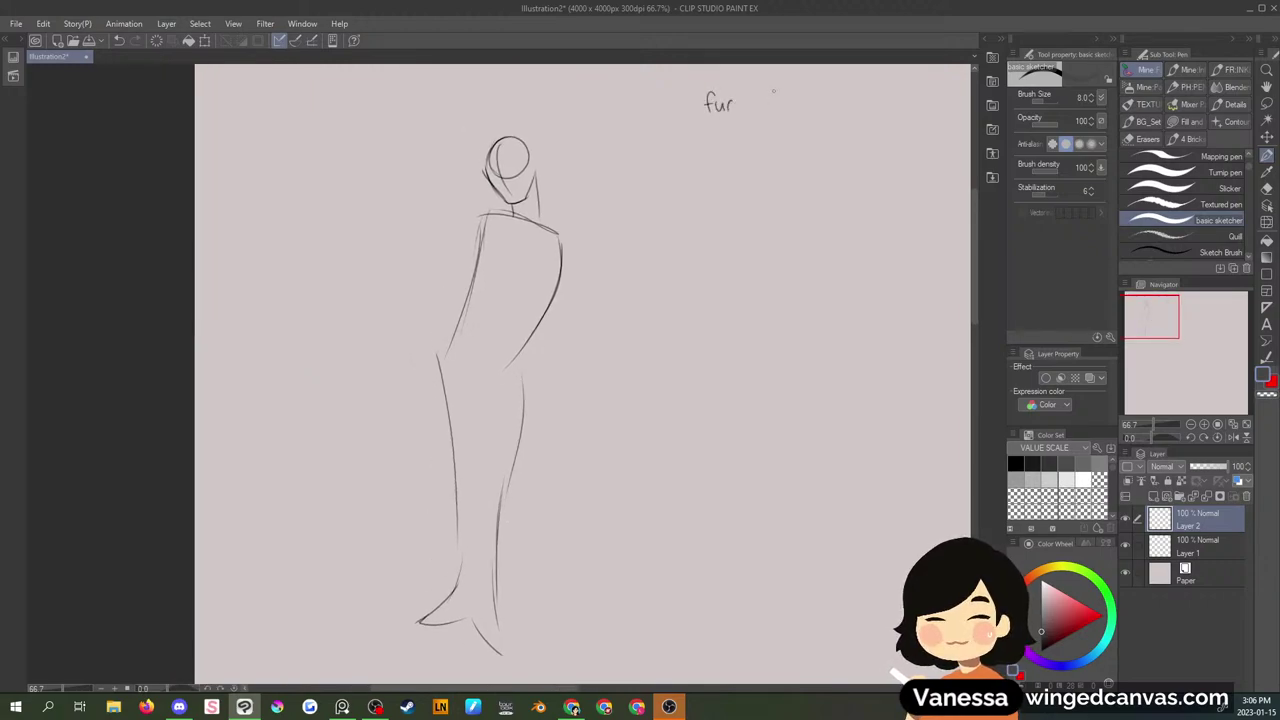
pyautogui.moveTo(1158, 320); pyautogui.dragTo(1160, 307)
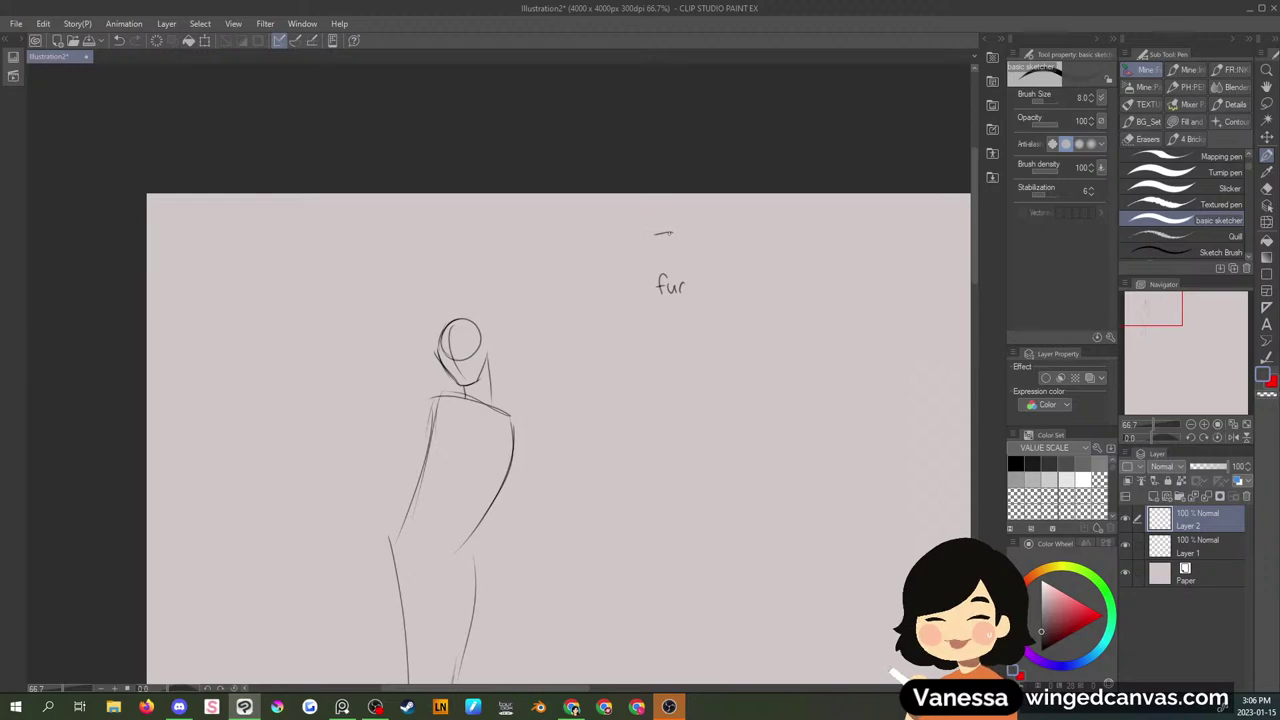
pyautogui.moveTo(663, 235); pyautogui.dragTo(662, 253)
pyautogui.moveTo(671, 243); pyautogui.dragTo(698, 244)
pyautogui.moveTo(701, 230)
pyautogui.mouseDown()
pyautogui.moveTo(701, 250)
pyautogui.moveTo(706, 238)
pyautogui.mouseUp()
pyautogui.moveTo(656, 252)
pyautogui.mouseDown()
pyautogui.moveTo(737, 247)
pyautogui.moveTo(702, 292)
pyautogui.moveTo(749, 293)
pyautogui.mouseUp()
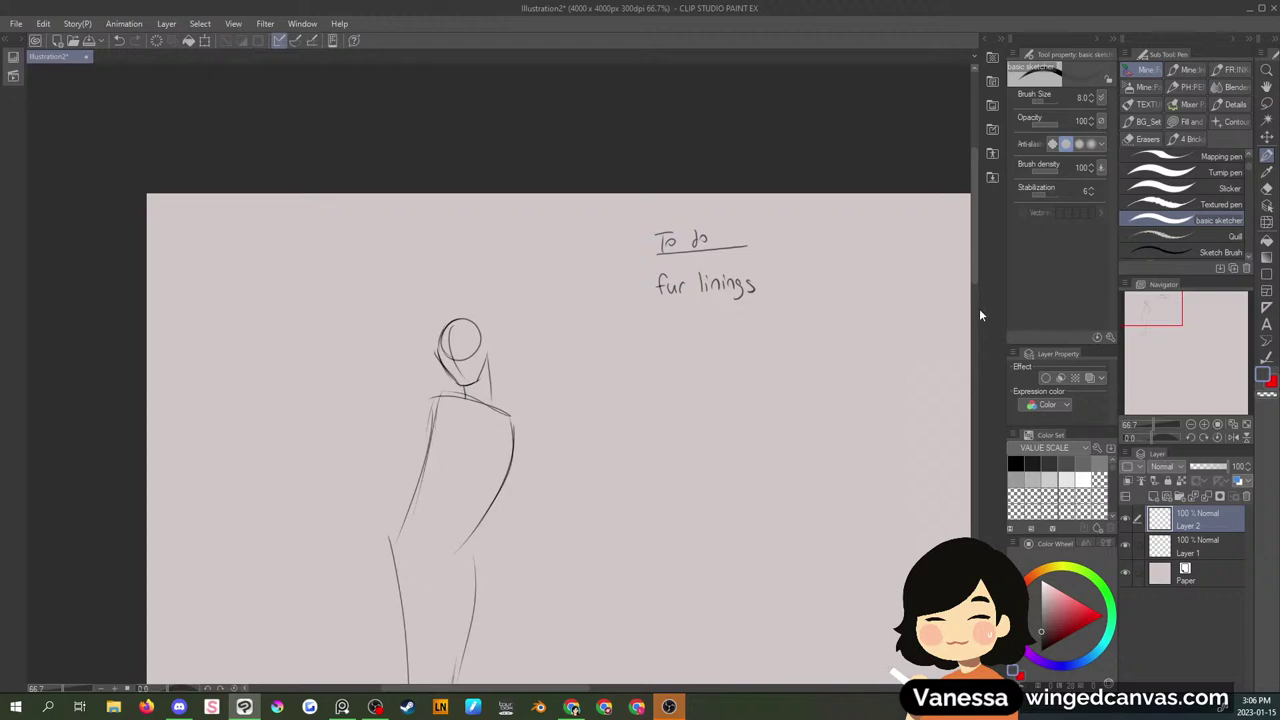
# - Add the neck, shoulder slope and facial guide curve, and construct the figure's pelvis and chest lines
pyautogui.moveTo(974, 270); pyautogui.dragTo(971, 308)
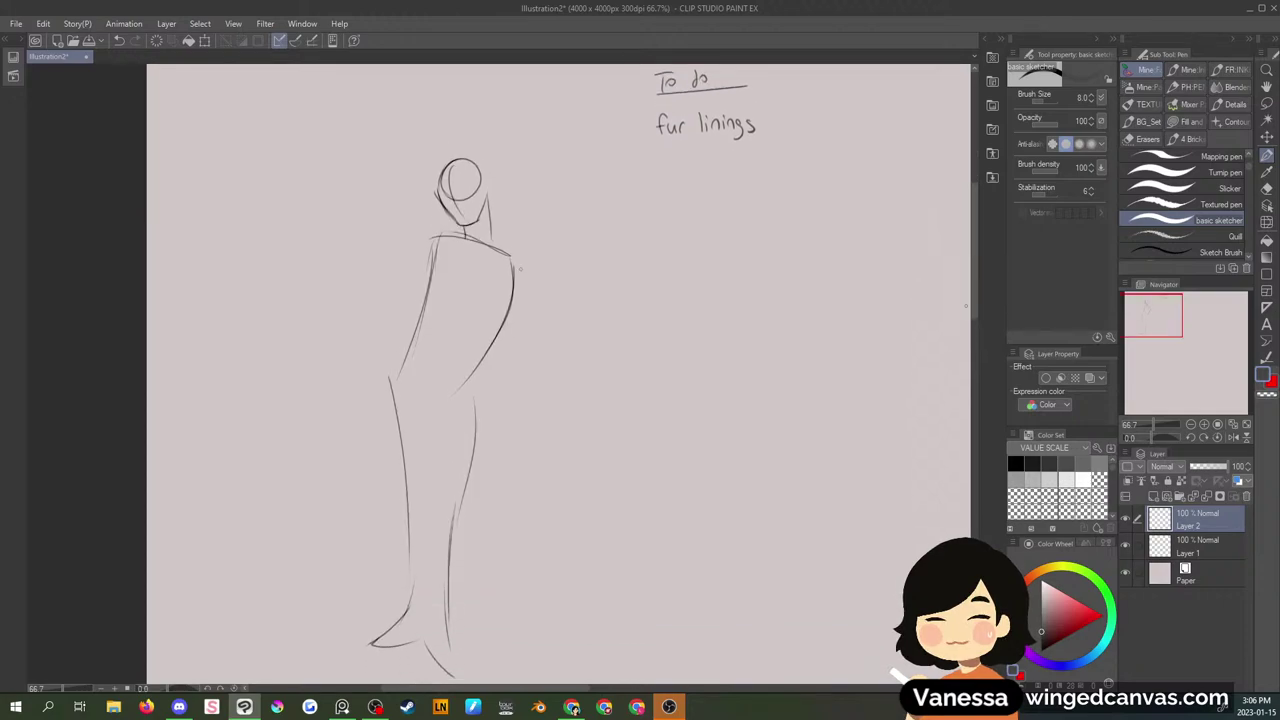
pyautogui.moveTo(465, 227); pyautogui.dragTo(465, 239)
pyautogui.moveTo(465, 229)
pyautogui.mouseDown()
pyautogui.moveTo(485, 218)
pyautogui.moveTo(433, 236)
pyautogui.moveTo(512, 260)
pyautogui.mouseUp()
pyautogui.moveTo(441, 171)
pyautogui.mouseDown()
pyautogui.moveTo(441, 201)
pyautogui.moveTo(437, 190)
pyautogui.moveTo(470, 175)
pyautogui.moveTo(480, 192)
pyautogui.mouseUp()
pyautogui.moveTo(404, 356)
pyautogui.mouseDown()
pyautogui.moveTo(466, 386)
pyautogui.moveTo(398, 377)
pyautogui.moveTo(450, 404)
pyautogui.moveTo(480, 390)
pyautogui.mouseUp()
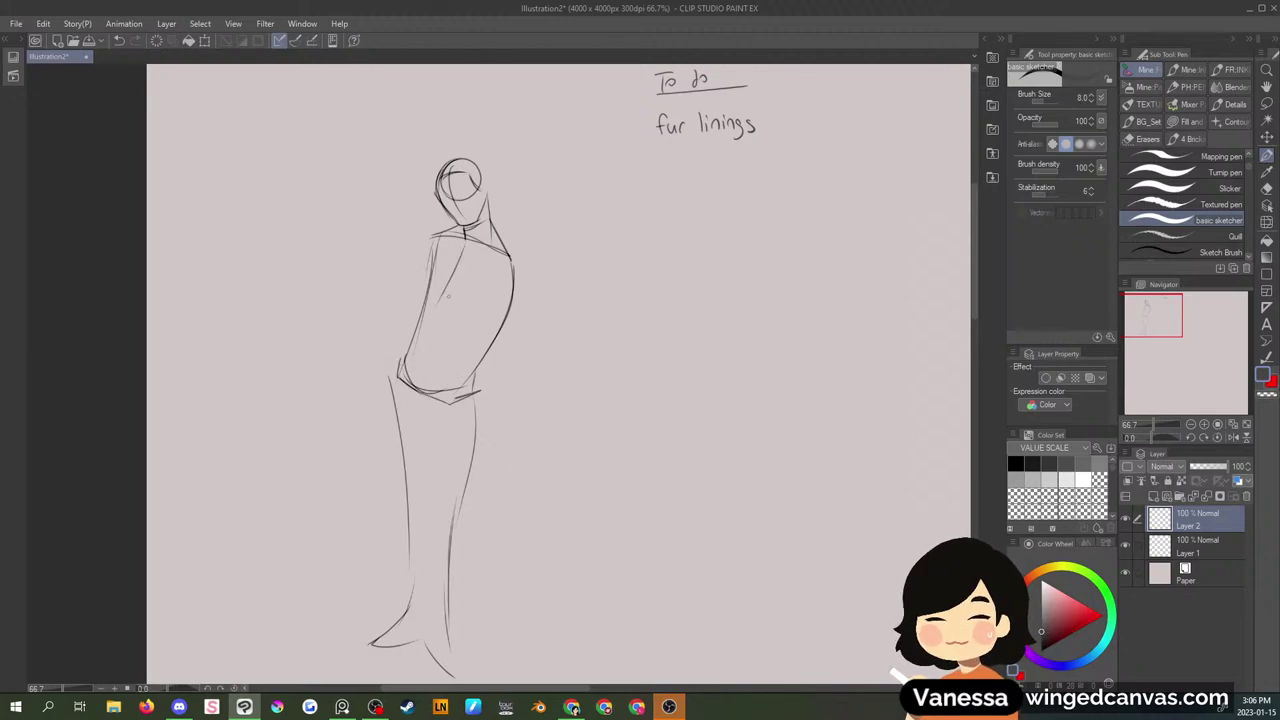
pyautogui.moveTo(431, 304)
pyautogui.mouseDown()
pyautogui.moveTo(485, 319)
pyautogui.moveTo(504, 266)
pyautogui.mouseUp()
pyautogui.moveTo(469, 318); pyautogui.dragTo(504, 265)
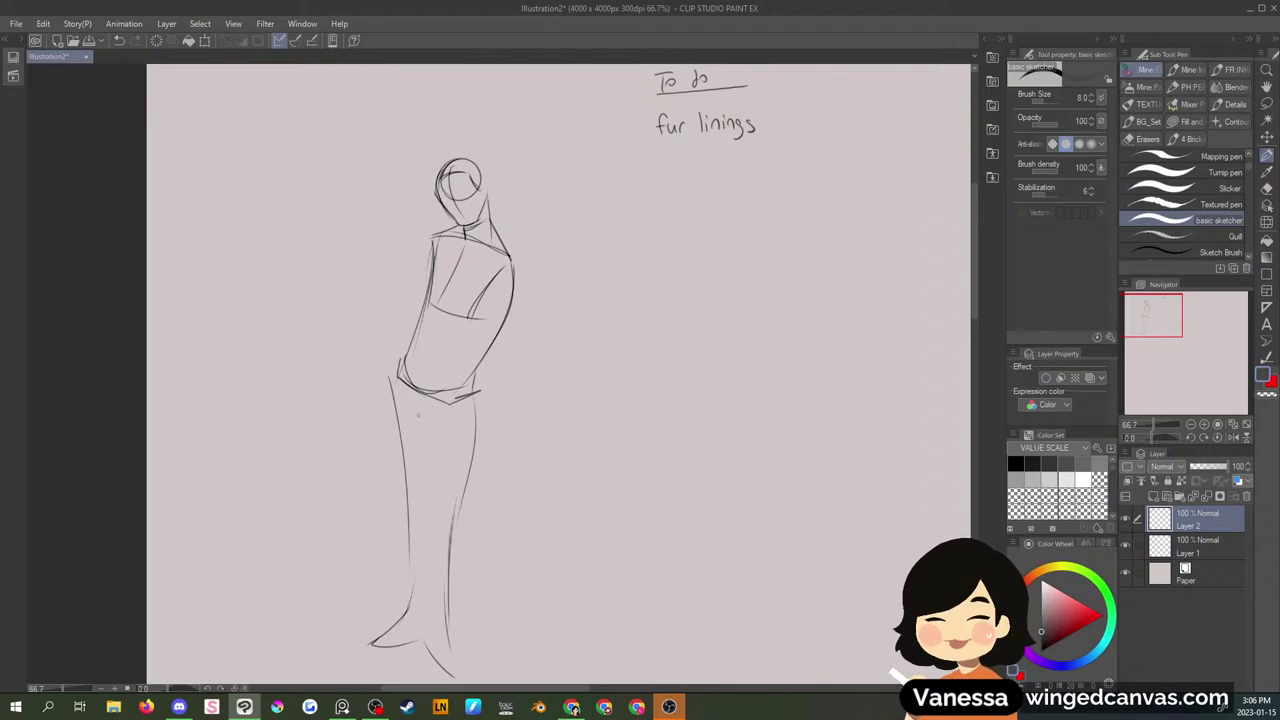
# - Separate the figure's legs with inner contour lines and define the knees and lower legs
pyautogui.moveTo(435, 436)
pyautogui.mouseDown()
pyautogui.moveTo(418, 592)
pyautogui.moveTo(444, 675)
pyautogui.mouseUp()
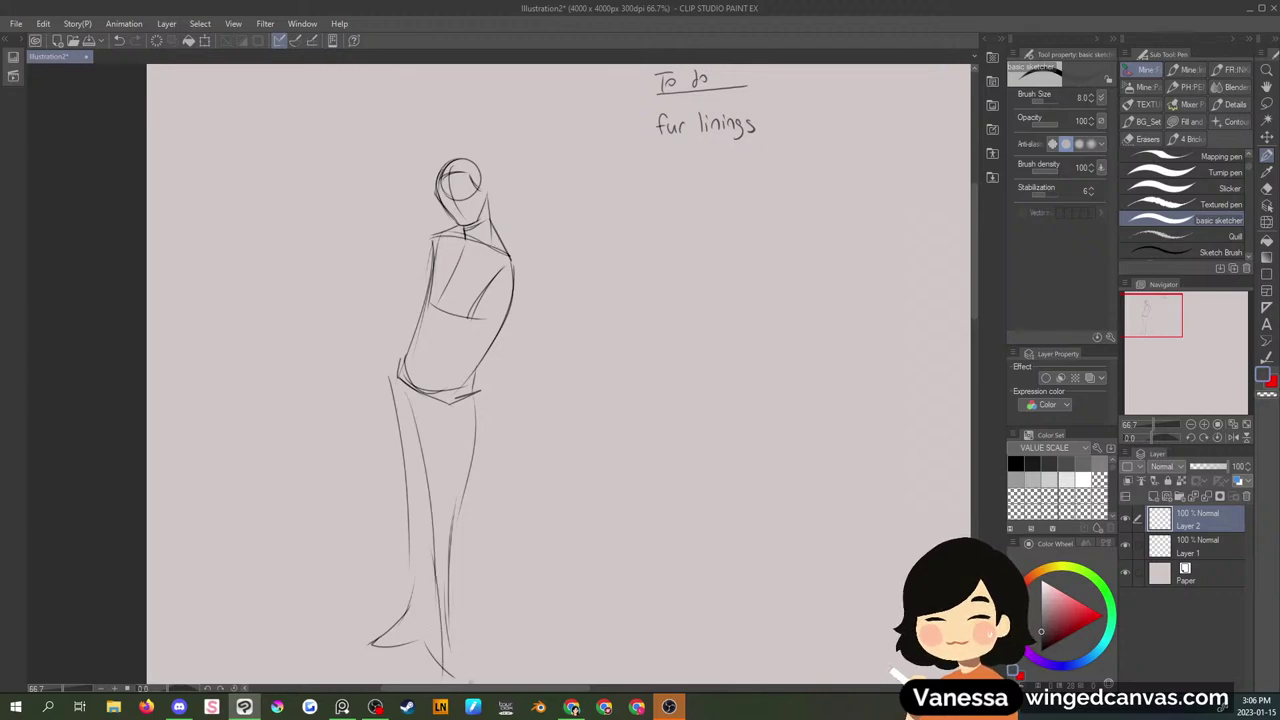
pyautogui.moveTo(455, 565); pyautogui.dragTo(464, 670)
pyautogui.moveTo(409, 507); pyautogui.dragTo(408, 612)
pyautogui.moveTo(399, 406)
pyautogui.mouseDown()
pyautogui.moveTo(409, 509)
pyautogui.moveTo(451, 530)
pyautogui.moveTo(434, 592)
pyautogui.moveTo(442, 656)
pyautogui.mouseUp()
pyautogui.moveTo(460, 530); pyautogui.dragTo(464, 660)
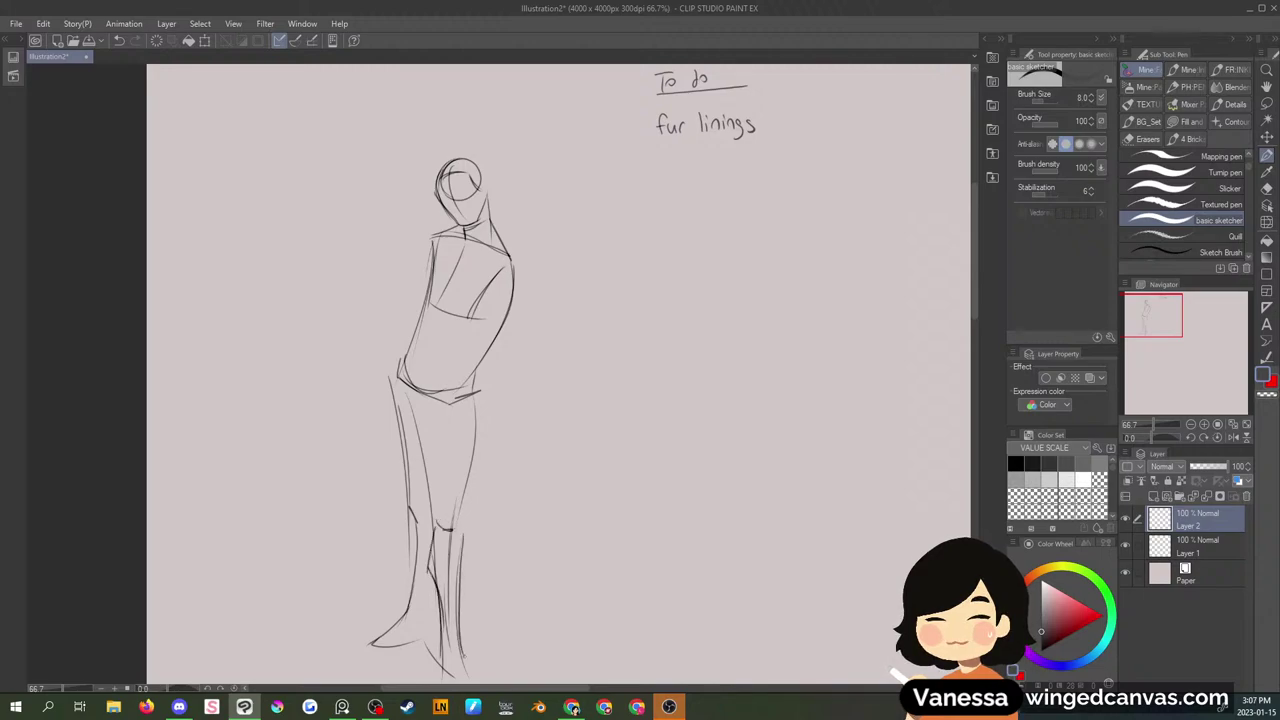
# - Sketch the front foot with a rounded toe and refine the ankle and back foot of the other leg
pyautogui.moveTo(974, 306); pyautogui.dragTo(974, 321)
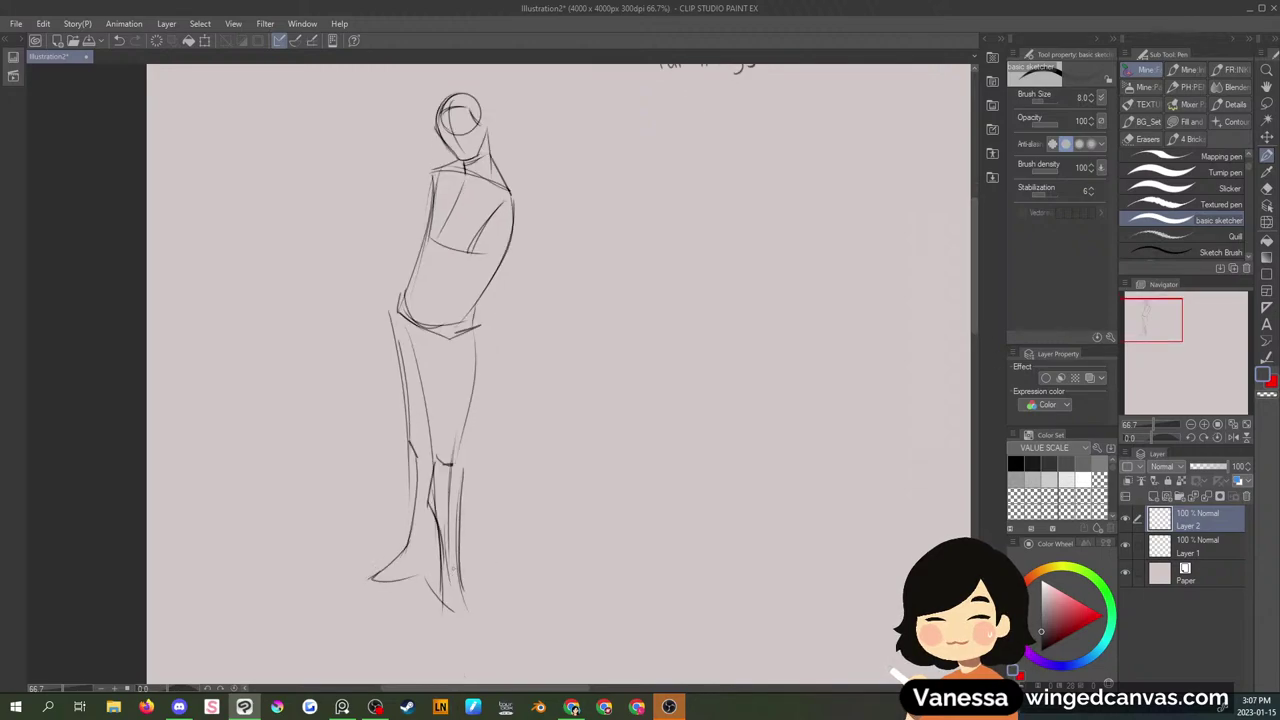
pyautogui.moveTo(440, 578); pyautogui.dragTo(444, 606)
pyautogui.moveTo(446, 578)
pyautogui.mouseDown()
pyautogui.moveTo(460, 582)
pyautogui.moveTo(444, 614)
pyautogui.mouseUp()
pyautogui.moveTo(444, 600)
pyautogui.mouseDown()
pyautogui.moveTo(472, 606)
pyautogui.moveTo(454, 626)
pyautogui.mouseUp()
pyautogui.moveTo(454, 626); pyautogui.dragTo(470, 618)
pyautogui.moveTo(386, 586)
pyautogui.mouseDown()
pyautogui.moveTo(434, 578)
pyautogui.moveTo(428, 540)
pyautogui.mouseUp()
pyautogui.moveTo(434, 576); pyautogui.dragTo(424, 494)
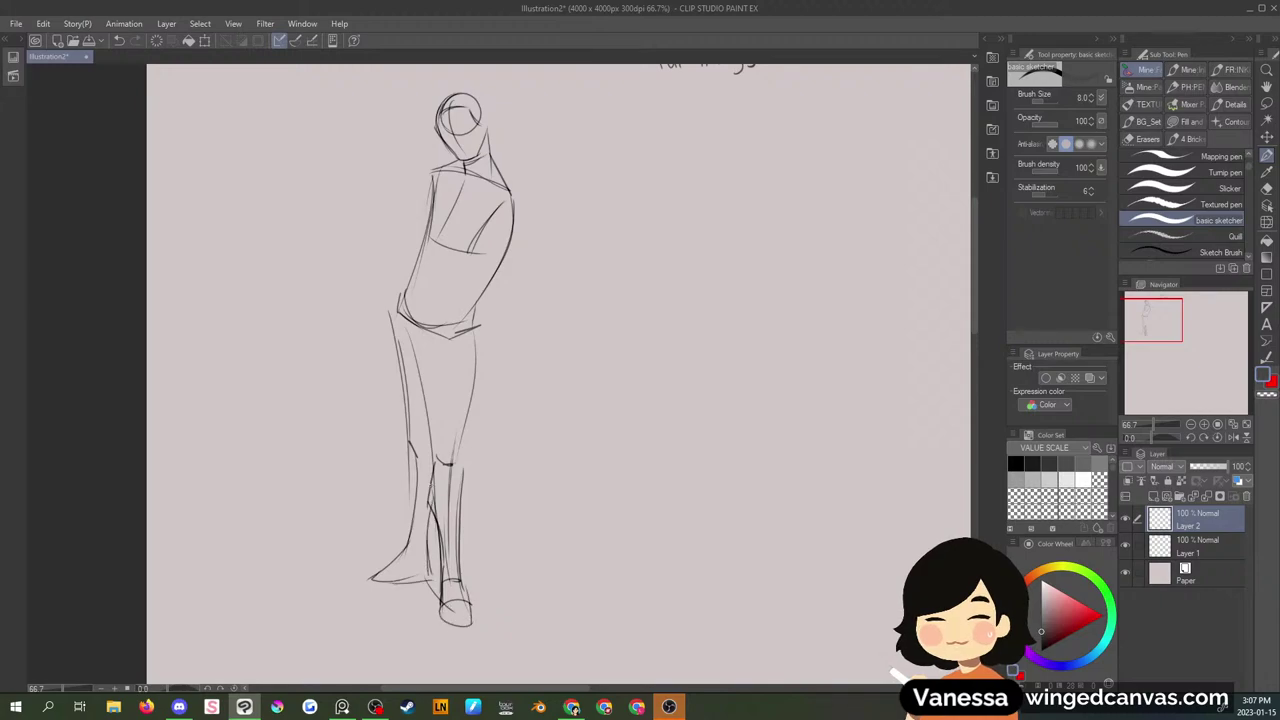
# - Sketch the standing figure's raised arm with a bent elbow and its hand held near the chin
pyautogui.scroll(1, 975, 320)
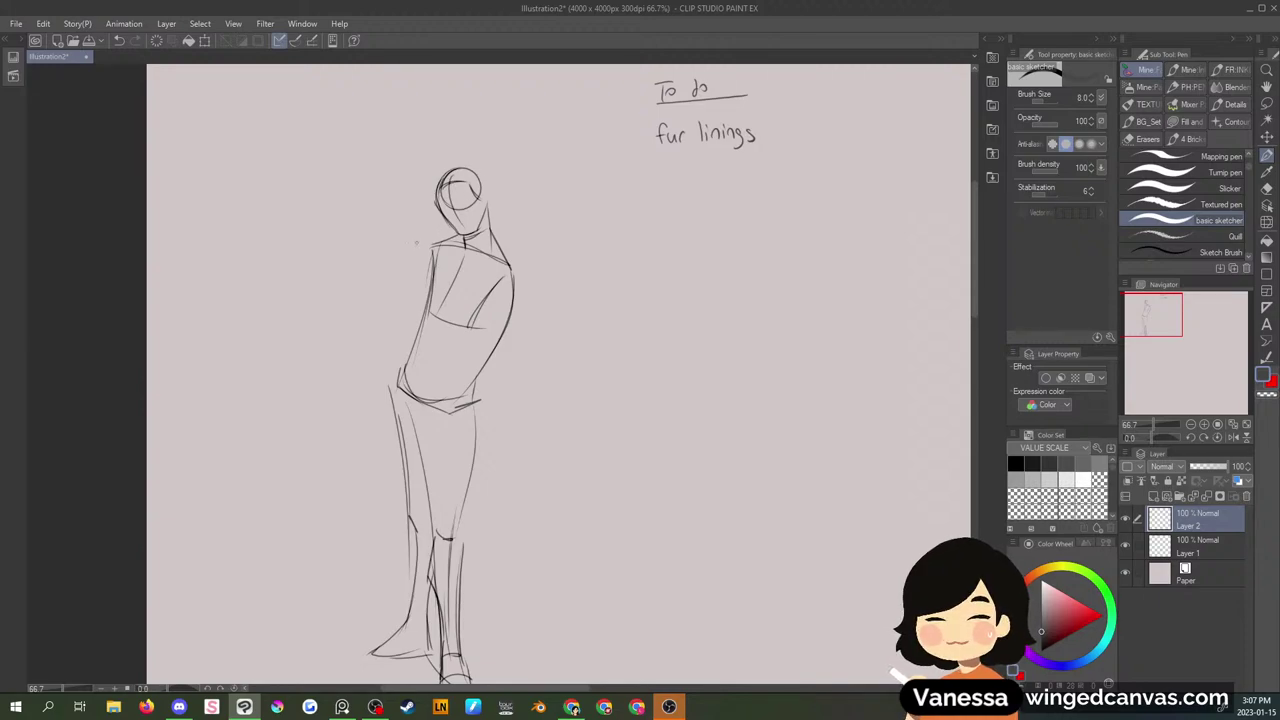
pyautogui.moveTo(416, 250)
pyautogui.mouseDown()
pyautogui.moveTo(430, 212)
pyautogui.moveTo(416, 233)
pyautogui.moveTo(445, 228)
pyautogui.moveTo(418, 258)
pyautogui.moveTo(432, 242)
pyautogui.moveTo(430, 262)
pyautogui.moveTo(387, 297)
pyautogui.moveTo(406, 318)
pyautogui.moveTo(431, 293)
pyautogui.mouseUp()
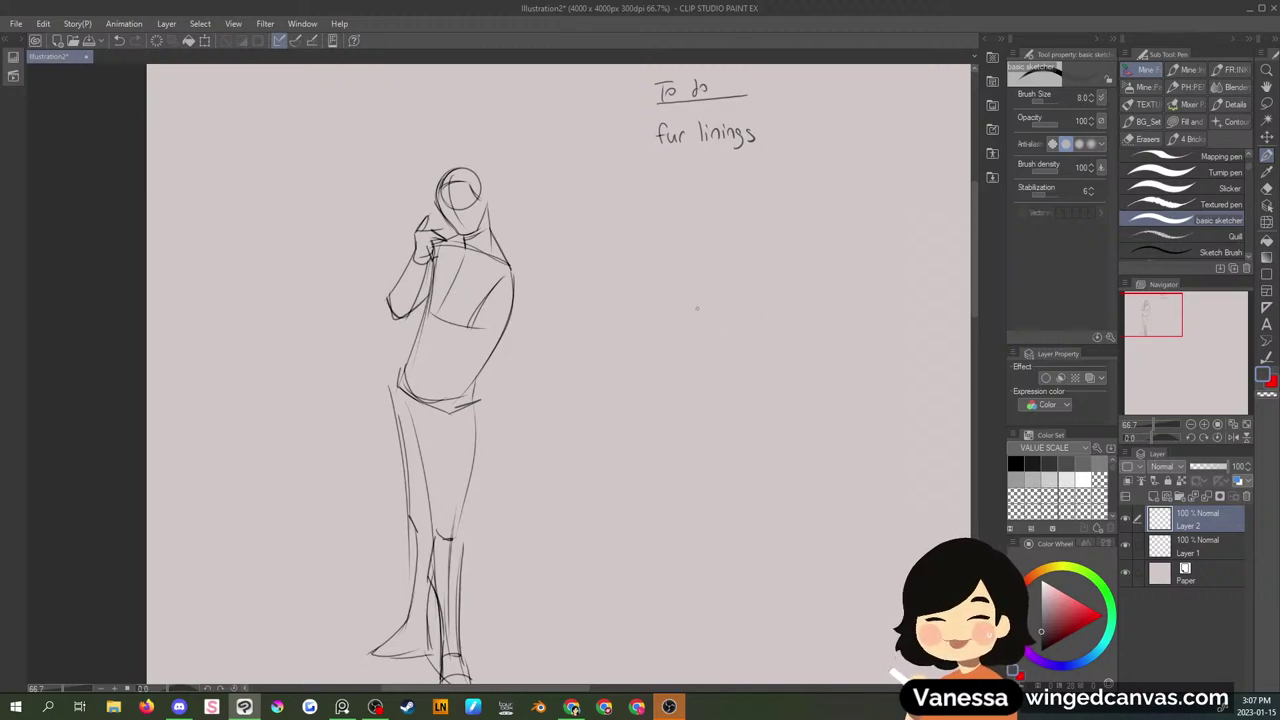
# - Sketch a small profile head with a pom-pom beanie and thick rounded hood above a horizontal line beside the figure
pyautogui.moveTo(763, 425); pyautogui.dragTo(784, 425)
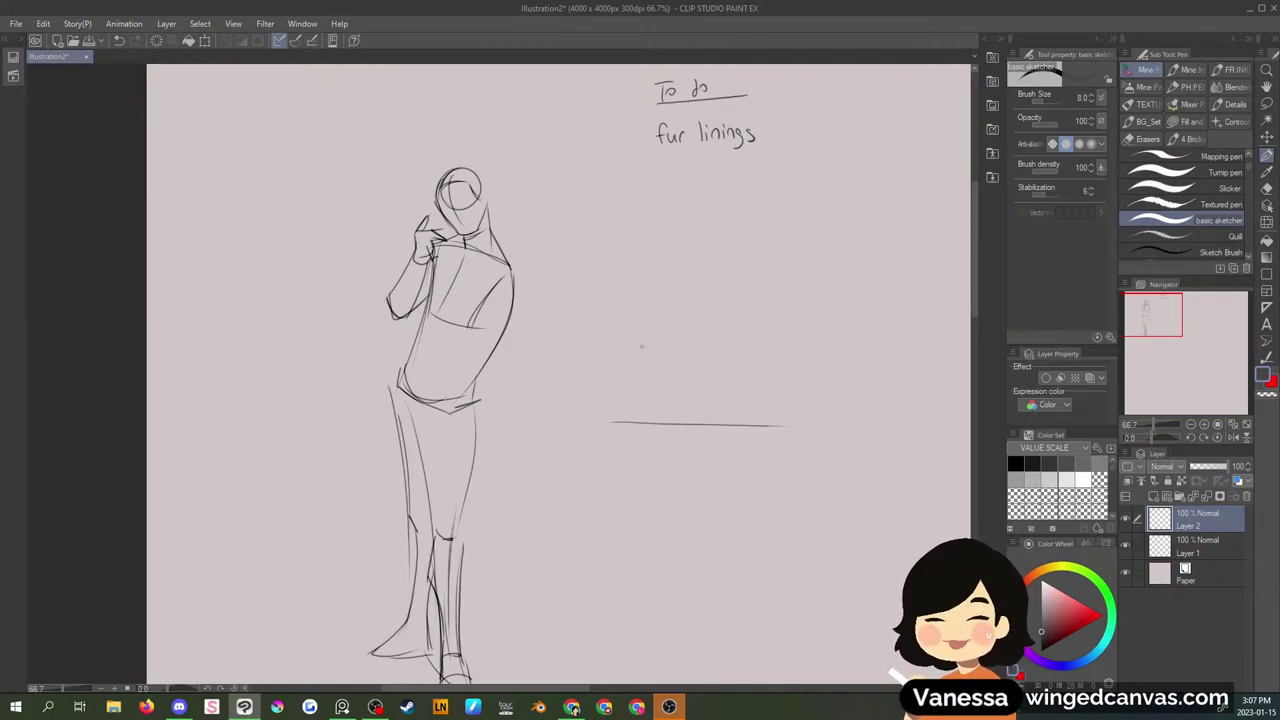
pyautogui.moveTo(643, 343)
pyautogui.mouseDown()
pyautogui.moveTo(642, 370)
pyautogui.moveTo(692, 345)
pyautogui.moveTo(642, 358)
pyautogui.mouseUp()
pyautogui.moveTo(670, 305); pyautogui.dragTo(671, 306)
pyautogui.moveTo(646, 352)
pyautogui.mouseDown()
pyautogui.moveTo(652, 372)
pyautogui.moveTo(679, 367)
pyautogui.moveTo(685, 381)
pyautogui.mouseUp()
pyautogui.moveTo(691, 343)
pyautogui.mouseDown()
pyautogui.moveTo(709, 349)
pyautogui.moveTo(638, 376)
pyautogui.mouseUp()
pyautogui.moveTo(640, 380)
pyautogui.mouseDown()
pyautogui.moveTo(646, 410)
pyautogui.moveTo(742, 384)
pyautogui.moveTo(728, 356)
pyautogui.moveTo(768, 396)
pyautogui.moveTo(696, 404)
pyautogui.moveTo(746, 435)
pyautogui.mouseUp()
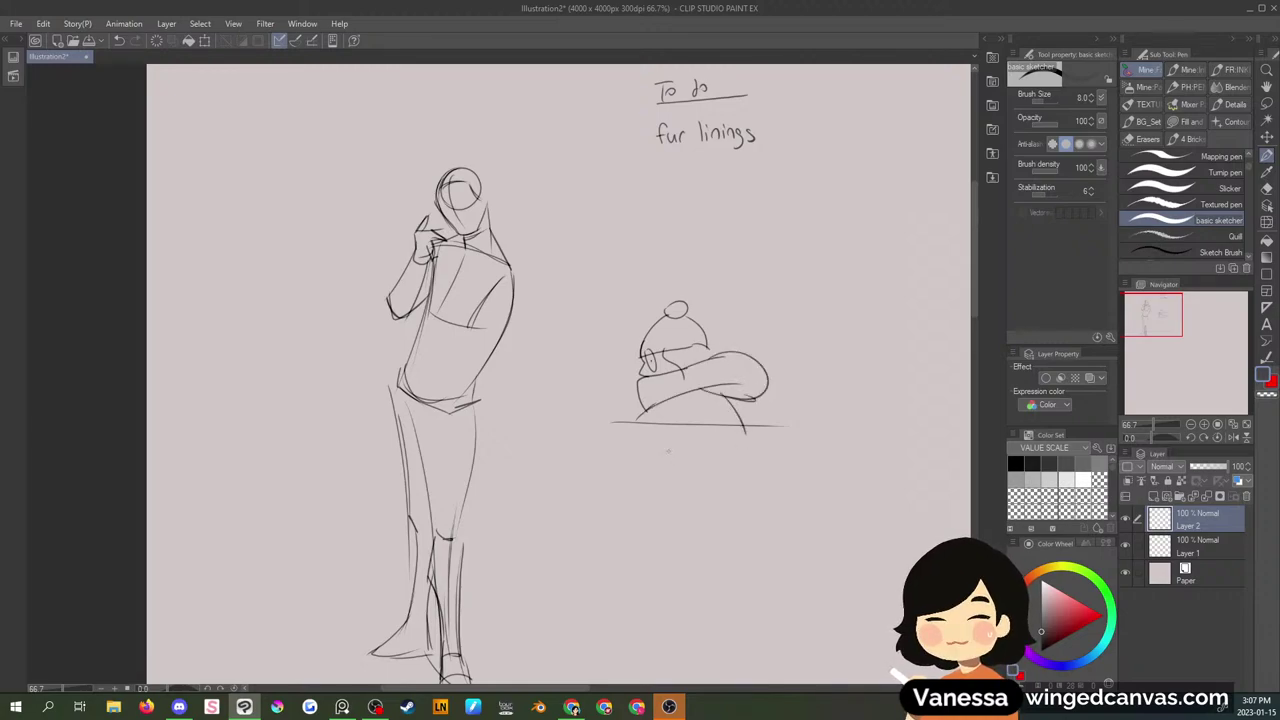
# - Draw a puffy jacket body below the hooded head, with a bent sleeve and a banded hem
pyautogui.moveTo(641, 418)
pyautogui.mouseDown()
pyautogui.moveTo(611, 506)
pyautogui.moveTo(634, 560)
pyautogui.mouseUp()
pyautogui.moveTo(670, 453); pyautogui.dragTo(672, 478)
pyautogui.moveTo(675, 476)
pyautogui.mouseDown()
pyautogui.moveTo(662, 528)
pyautogui.moveTo(678, 536)
pyautogui.moveTo(710, 460)
pyautogui.moveTo(668, 480)
pyautogui.mouseUp()
pyautogui.moveTo(676, 432); pyautogui.dragTo(670, 457)
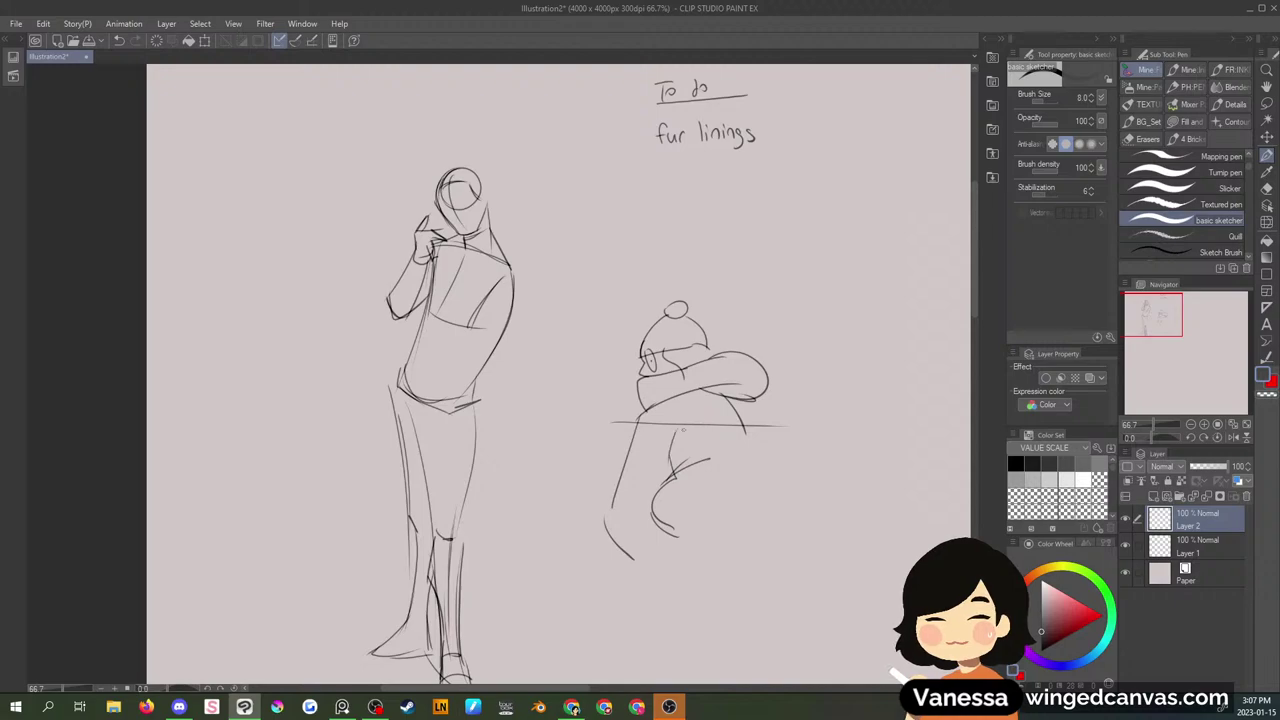
pyautogui.moveTo(654, 502); pyautogui.dragTo(674, 532)
pyautogui.moveTo(606, 523)
pyautogui.mouseDown()
pyautogui.moveTo(634, 569)
pyautogui.moveTo(760, 546)
pyautogui.mouseUp()
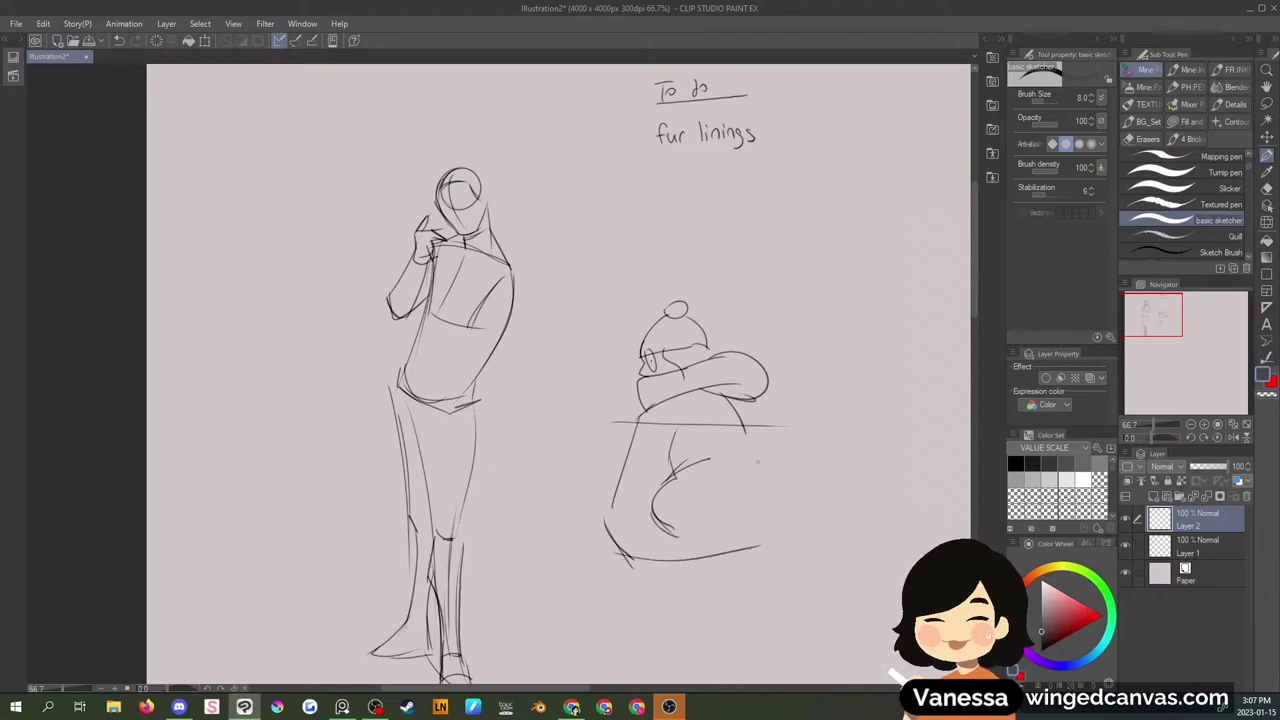
pyautogui.moveTo(668, 528); pyautogui.dragTo(748, 486)
pyautogui.moveTo(738, 412)
pyautogui.mouseDown()
pyautogui.moveTo(752, 482)
pyautogui.moveTo(742, 550)
pyautogui.mouseUp()
pyautogui.moveTo(631, 558)
pyautogui.mouseDown()
pyautogui.moveTo(639, 585)
pyautogui.moveTo(724, 586)
pyautogui.mouseUp()
pyautogui.moveTo(736, 552); pyautogui.dragTo(731, 582)
# - Refine the side sketch's hair, hood folds and jacket edge, and add a brim line to the beanie
pyautogui.moveTo(684, 348); pyautogui.dragTo(697, 364)
pyautogui.moveTo(705, 341); pyautogui.dragTo(738, 408)
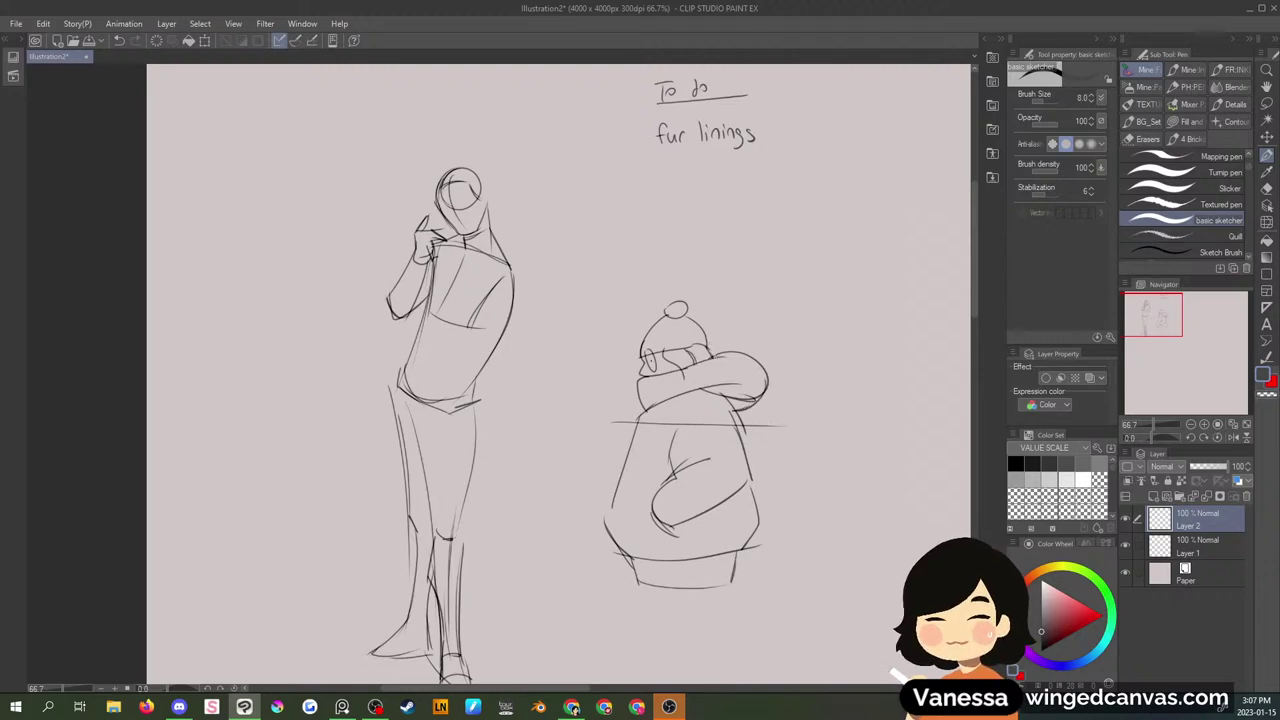
pyautogui.moveTo(674, 377)
pyautogui.mouseDown()
pyautogui.moveTo(718, 355)
pyautogui.moveTo(736, 407)
pyautogui.mouseUp()
pyautogui.moveTo(700, 392); pyautogui.dragTo(742, 411)
pyautogui.moveTo(724, 354); pyautogui.dragTo(737, 411)
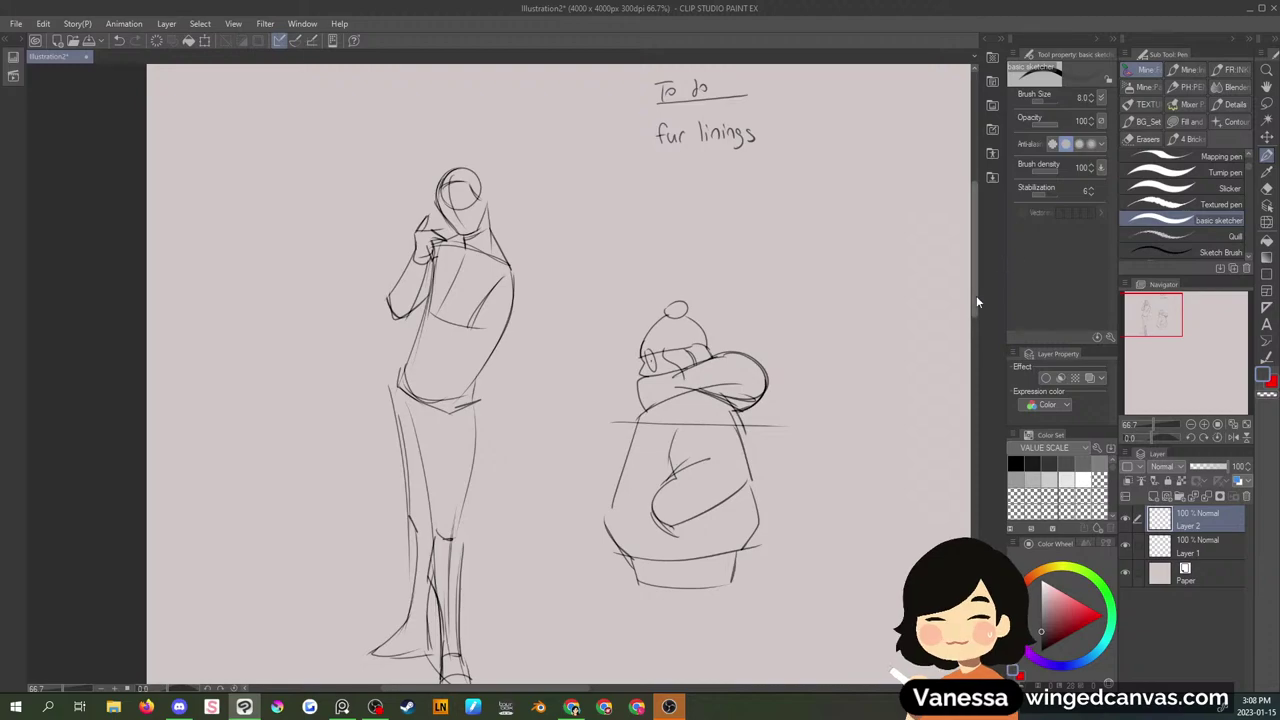
pyautogui.moveTo(977, 297); pyautogui.dragTo(977, 307)
pyautogui.moveTo(621, 425); pyautogui.dragTo(610, 474)
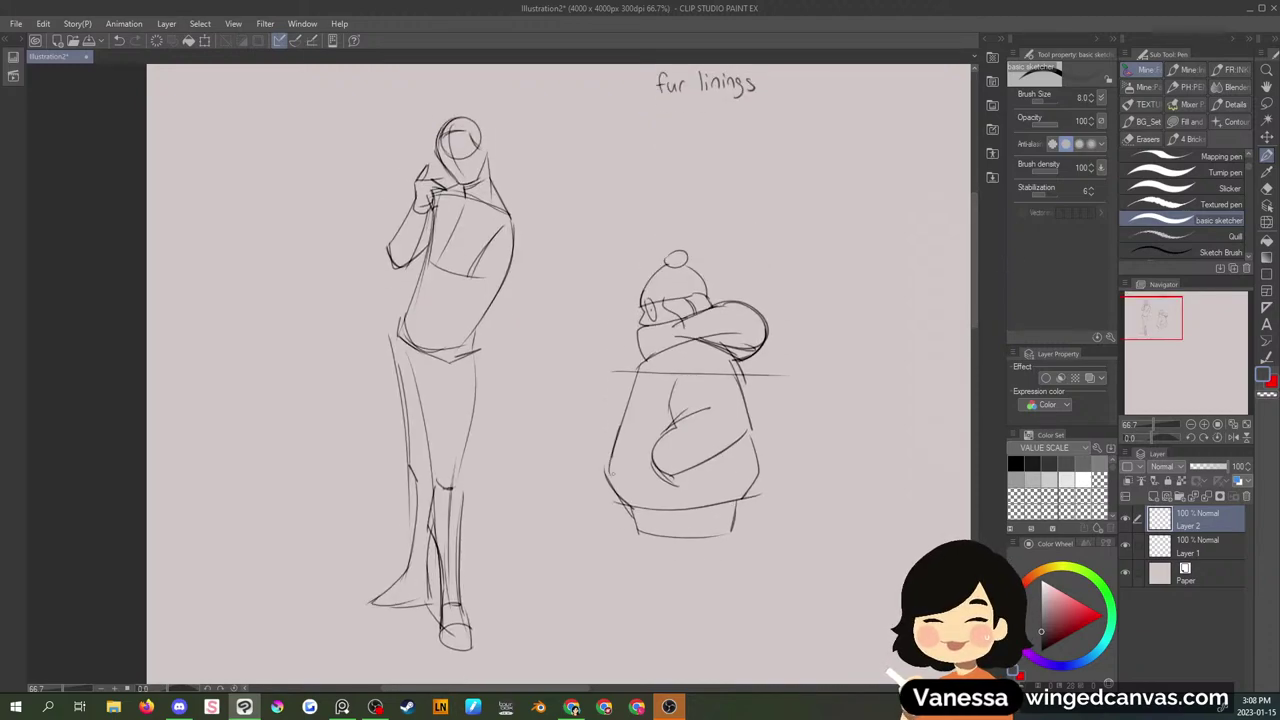
pyautogui.moveTo(647, 288); pyautogui.dragTo(700, 282)
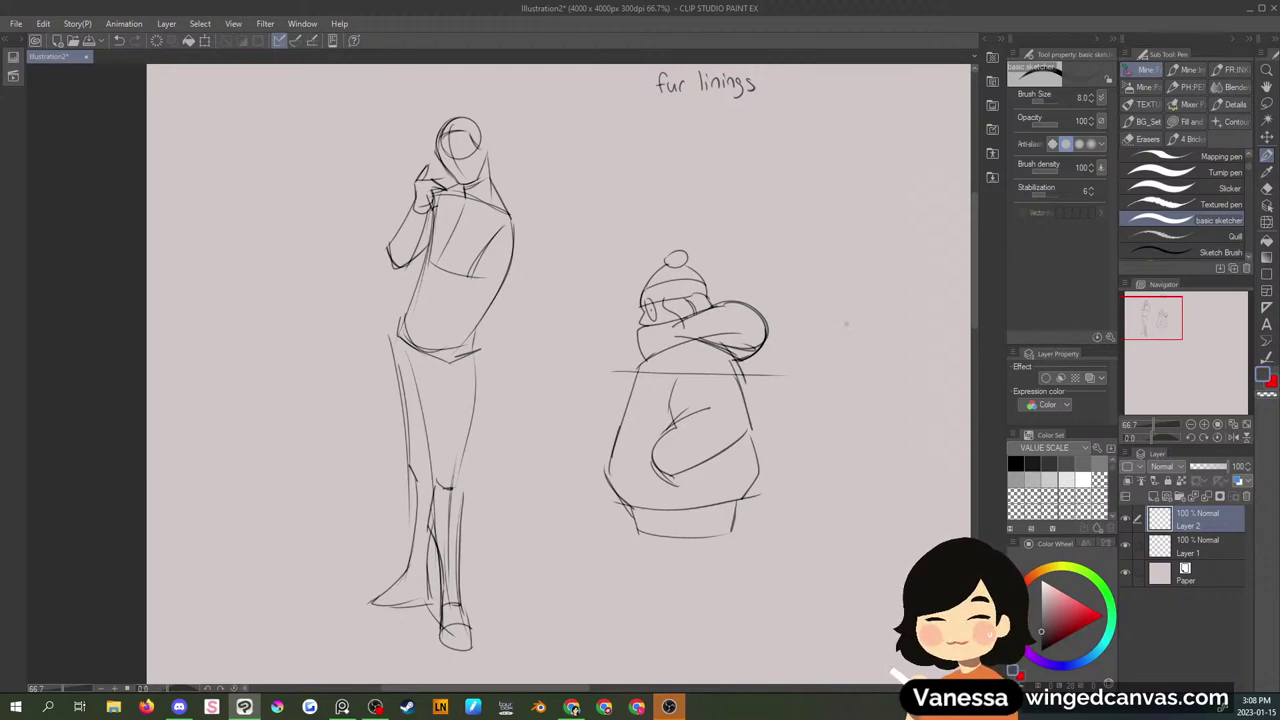
# - Lasso the hooded jacket sketch, delete it and clear the selection
pyautogui.press('m')
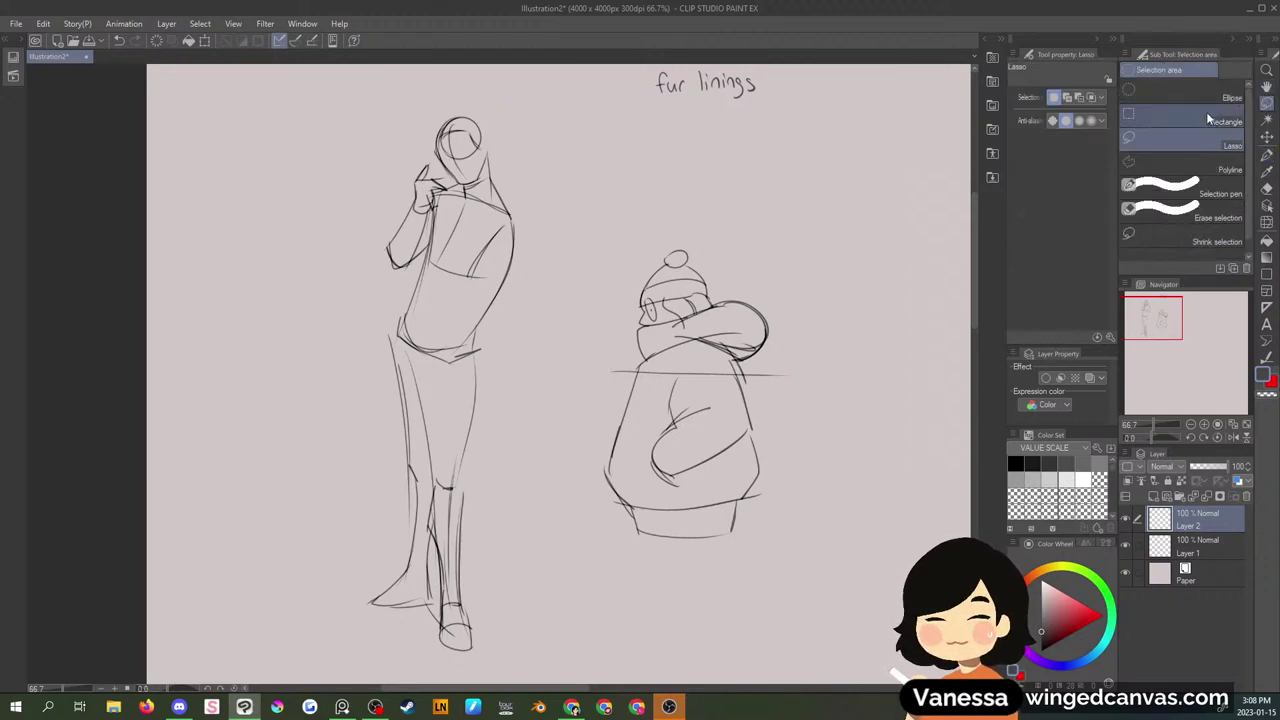
pyautogui.moveTo(693, 224); pyautogui.dragTo(691, 238)
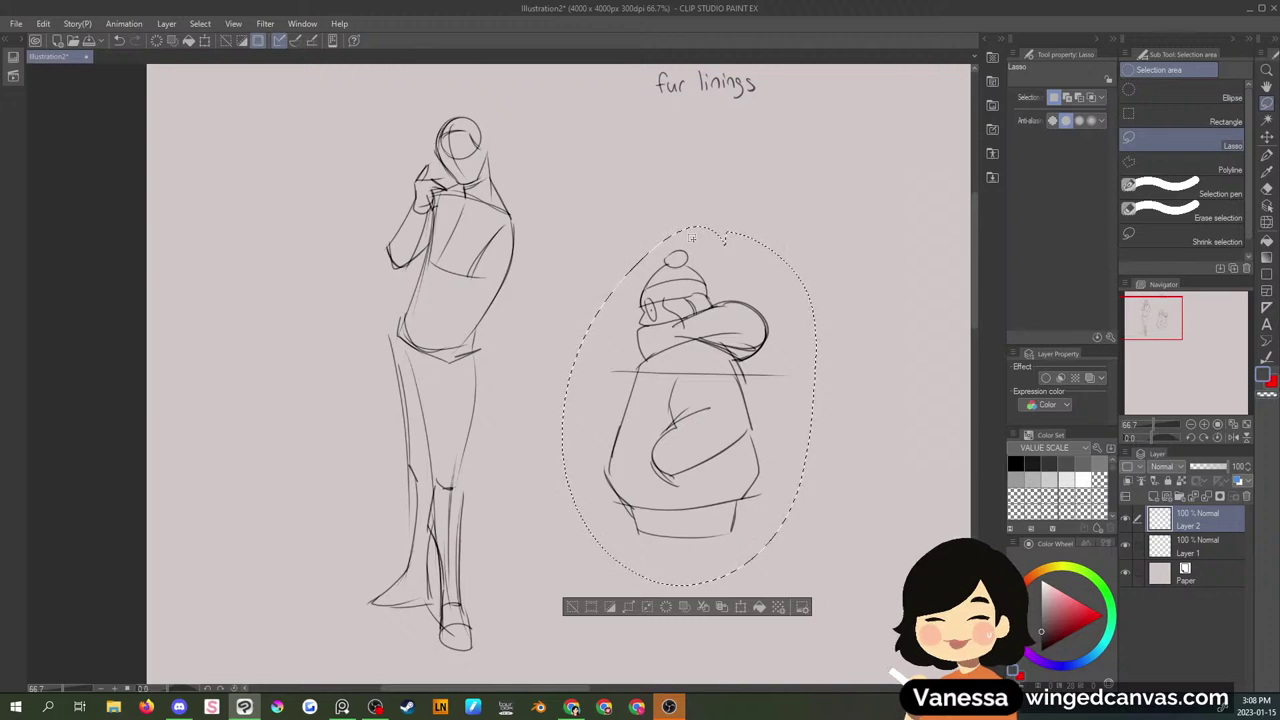
pyautogui.press('Delete')
pyautogui.hotkey('ctrl', 'd')
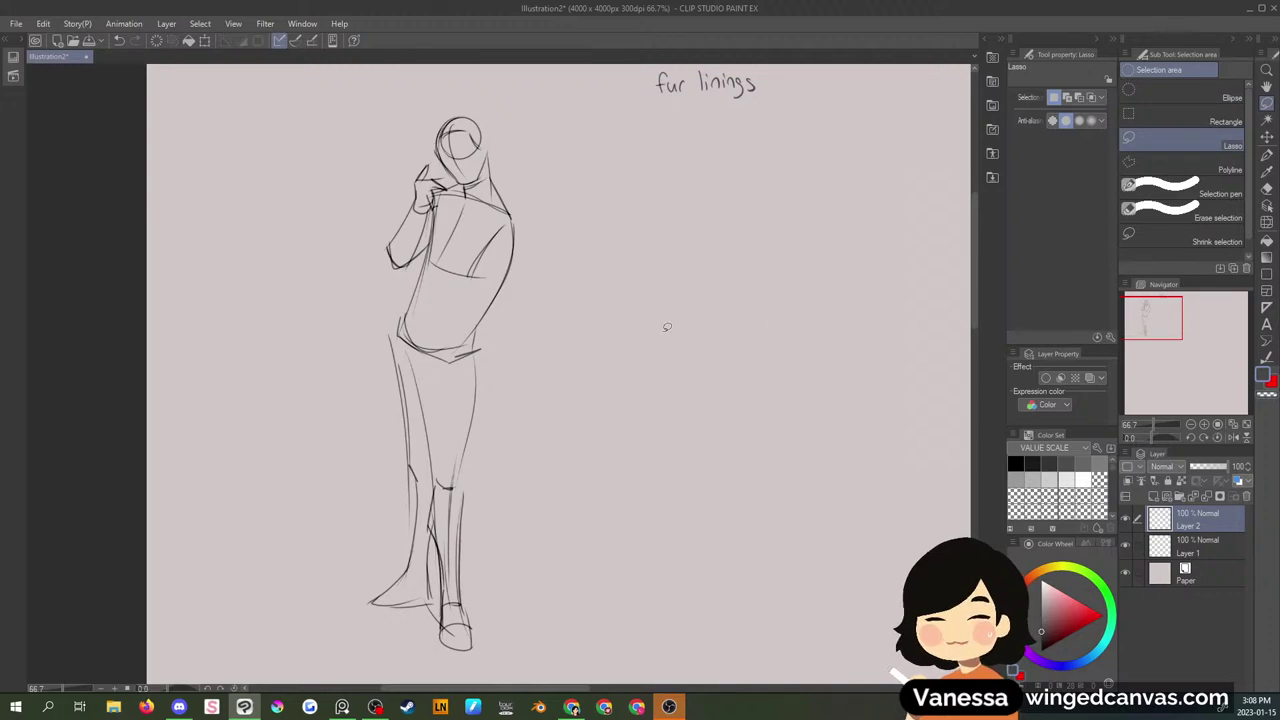
# - Sketch the standing figure's other arm bent at the elbow, with the forearm tucked in at the waist
pyautogui.press('p')
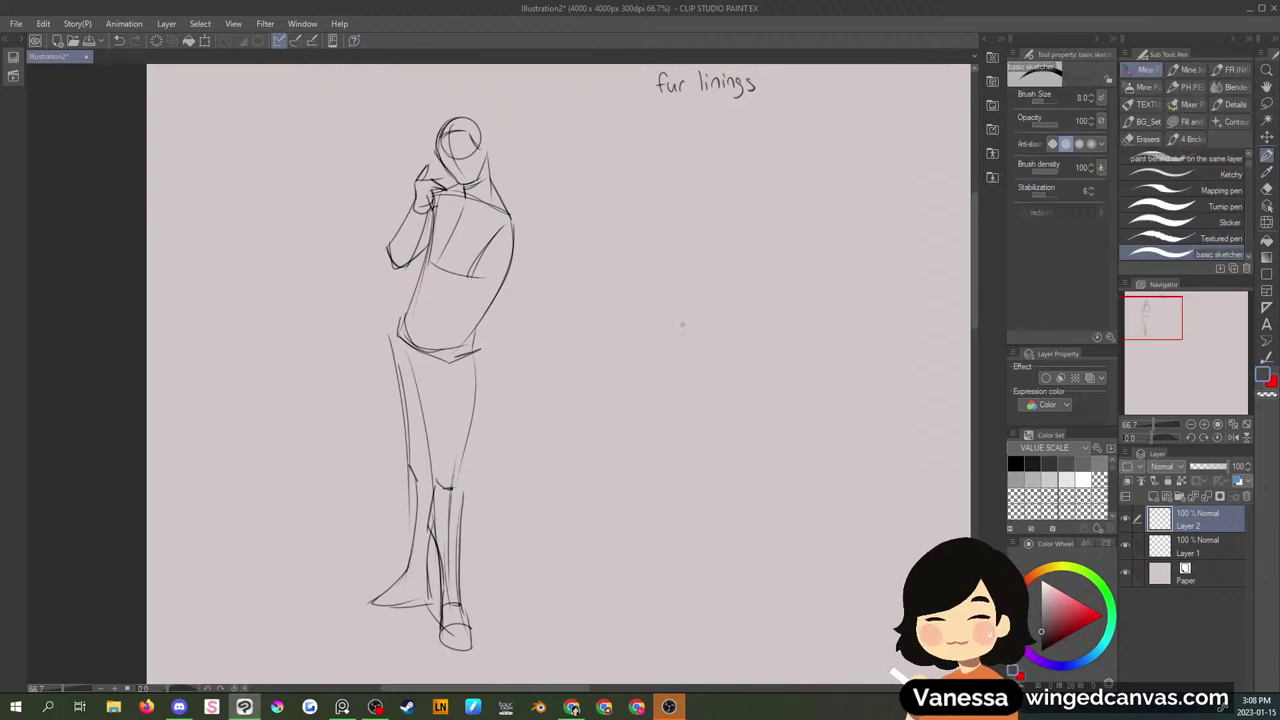
pyautogui.moveTo(513, 222)
pyautogui.mouseDown()
pyautogui.moveTo(532, 295)
pyautogui.moveTo(469, 325)
pyautogui.mouseUp()
pyautogui.moveTo(528, 297); pyautogui.dragTo(478, 321)
pyautogui.moveTo(522, 225); pyautogui.dragTo(534, 293)
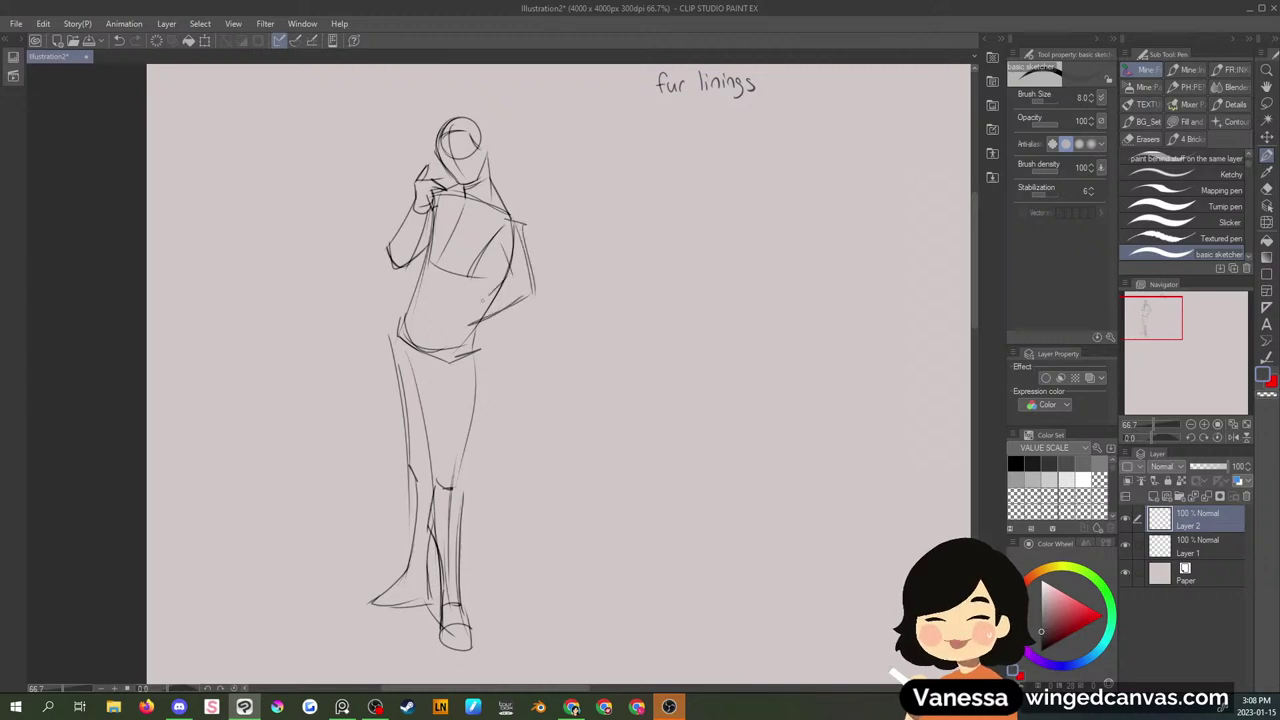
# - Lower Layer 2's opacity to 33% and add a new raster layer above it
pyautogui.moveTo(1226, 466); pyautogui.dragTo(1194, 467)
pyautogui.click(1202, 467)
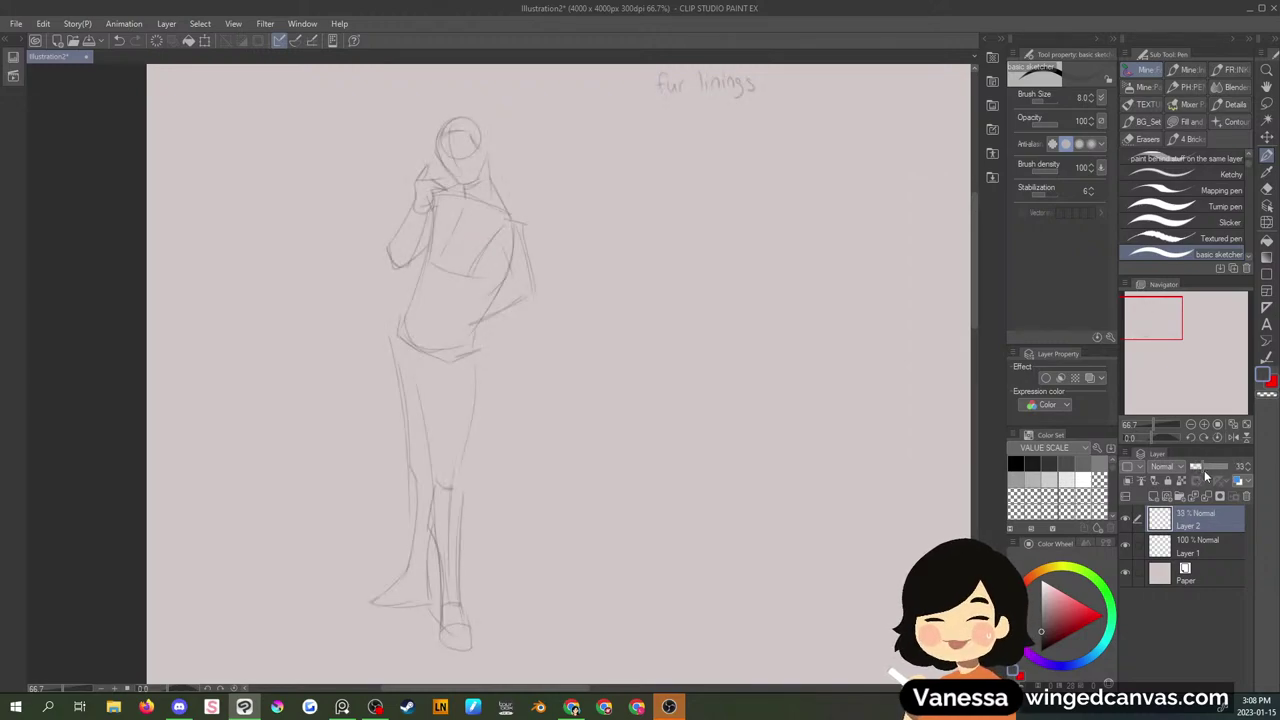
pyautogui.moveTo(1156, 336); pyautogui.dragTo(1155, 310)
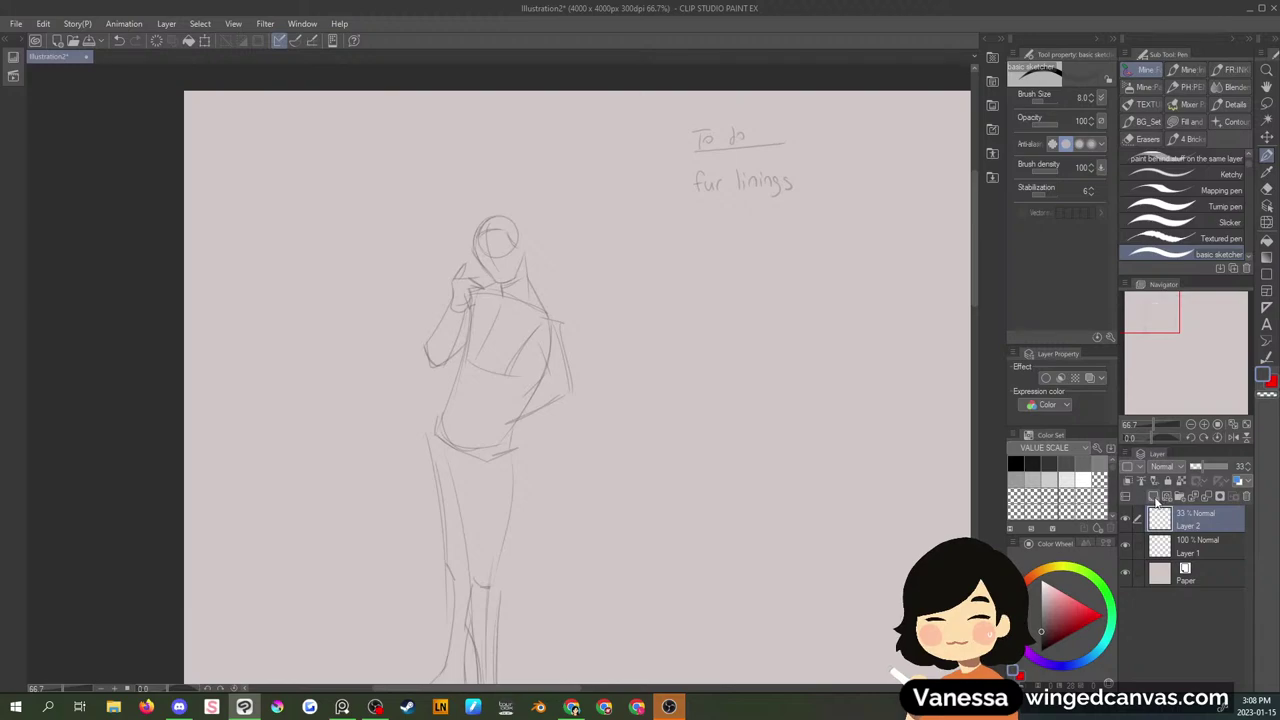
pyautogui.click(1154, 497)
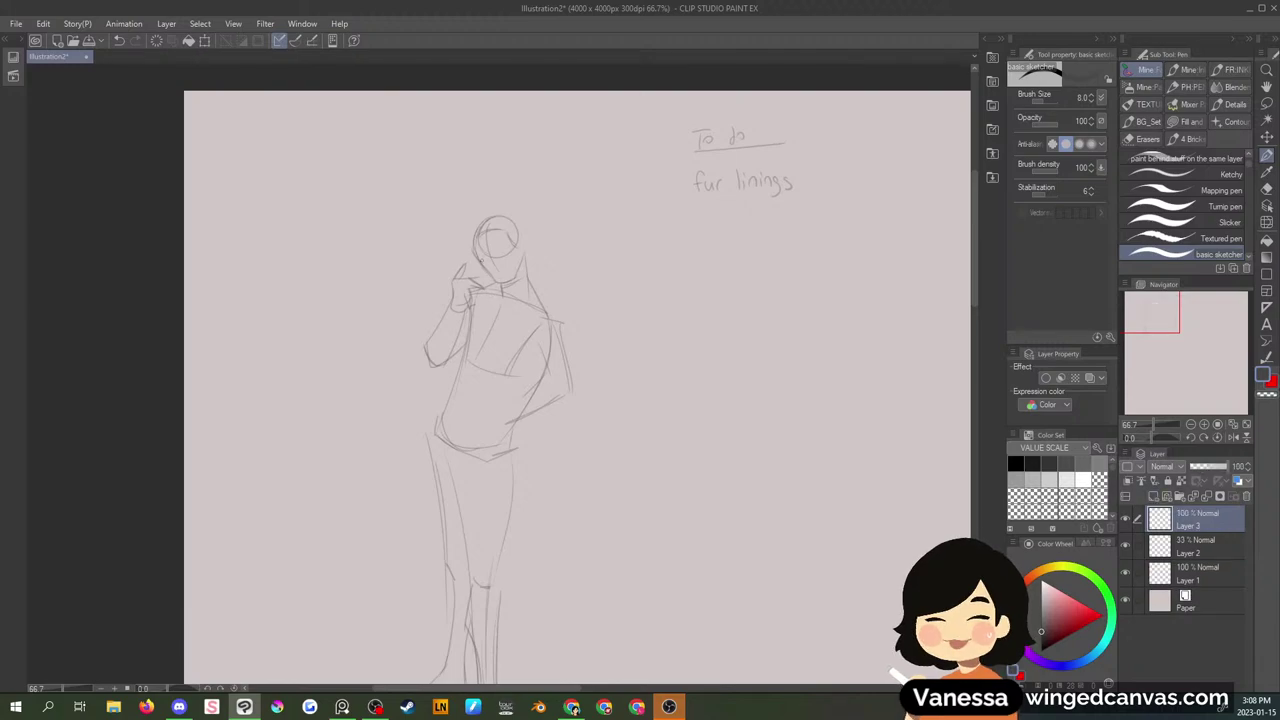
# - On Layer 2, lasso the whole figure, cut it and paste it three times onto separate layers
pyautogui.click(1196, 545)
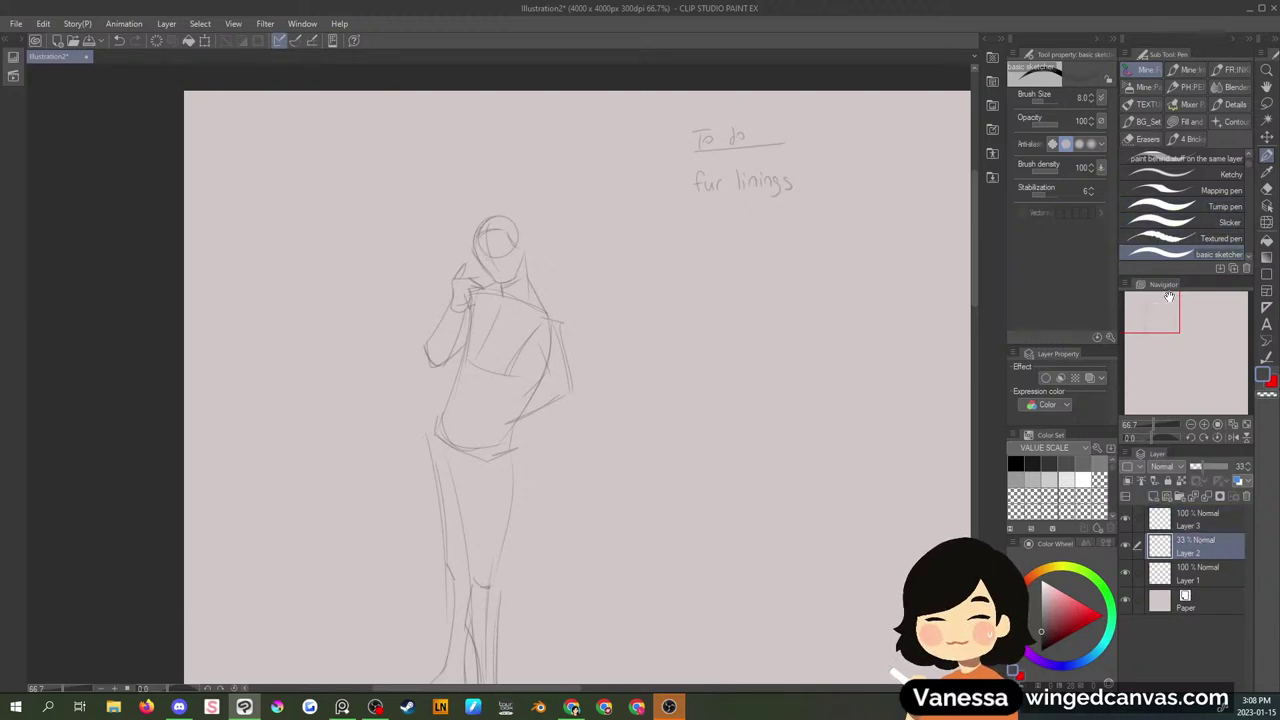
pyautogui.click(1190, 424)
pyautogui.click(1267, 103)
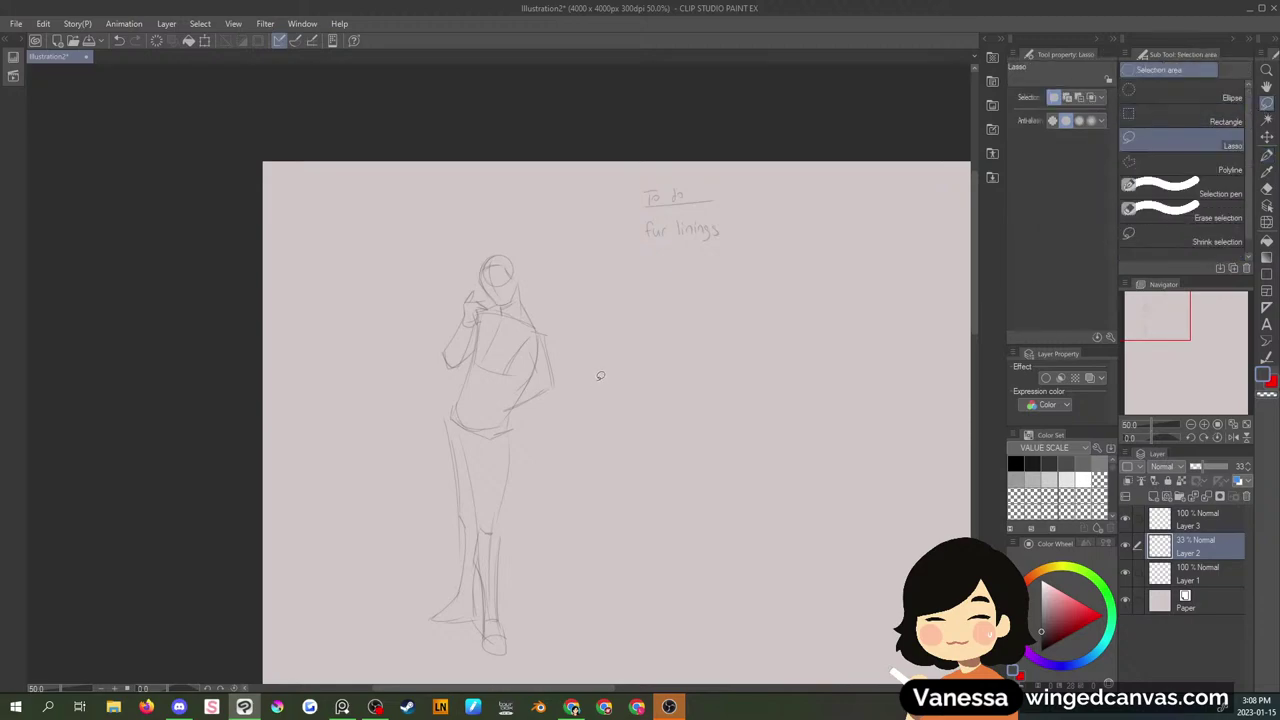
pyautogui.moveTo(597, 371); pyautogui.dragTo(594, 610)
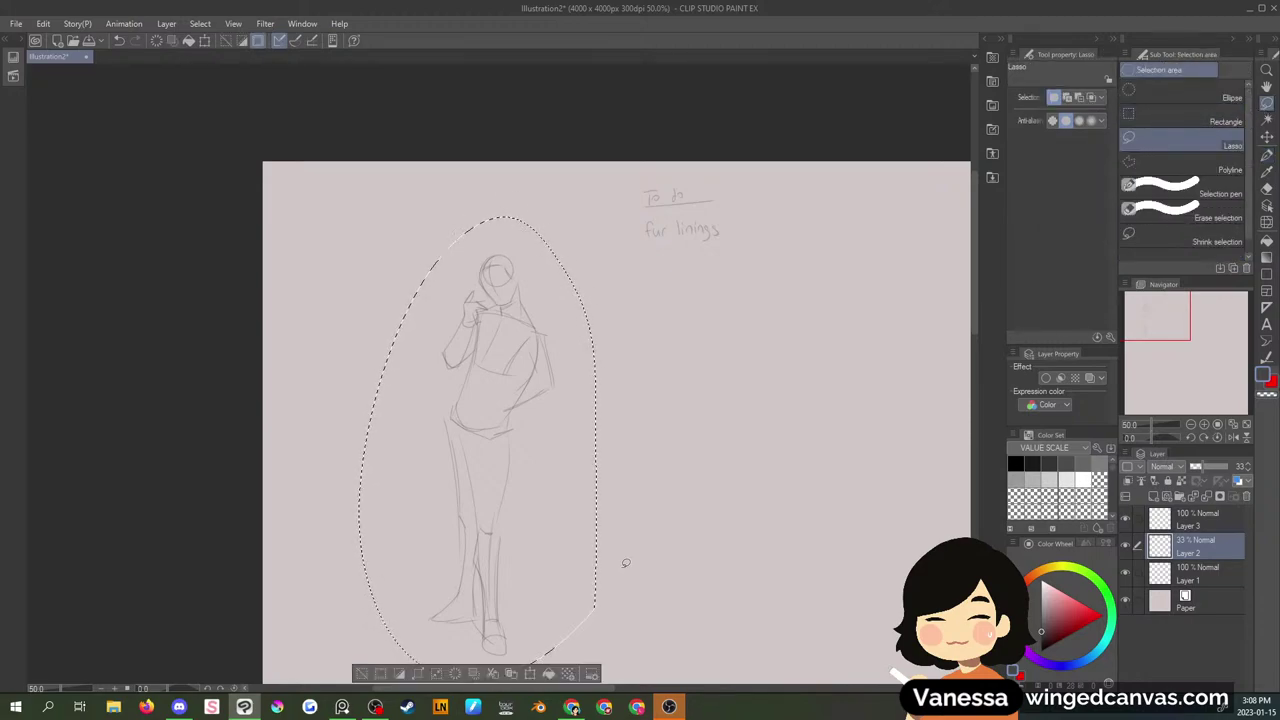
pyautogui.press('h')
pyautogui.press('Delete')
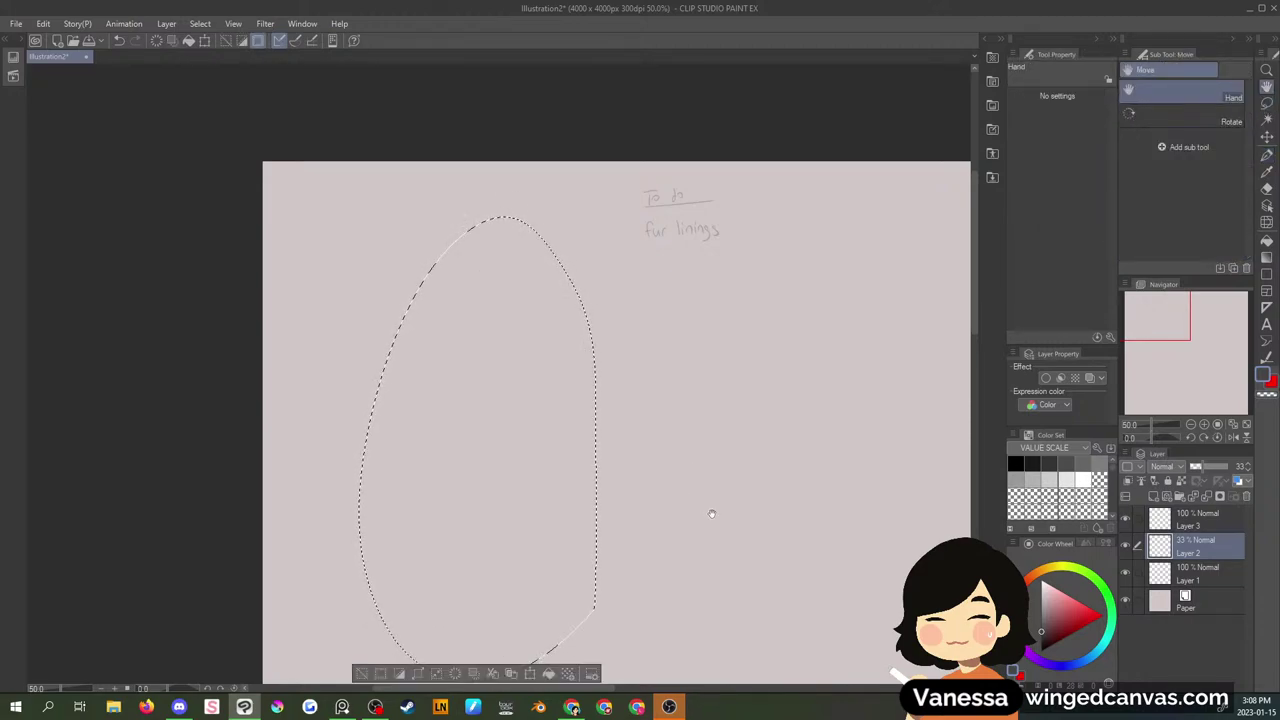
pyautogui.hotkey('ctrl', 'v')
pyautogui.hotkey('ctrl', 'v')
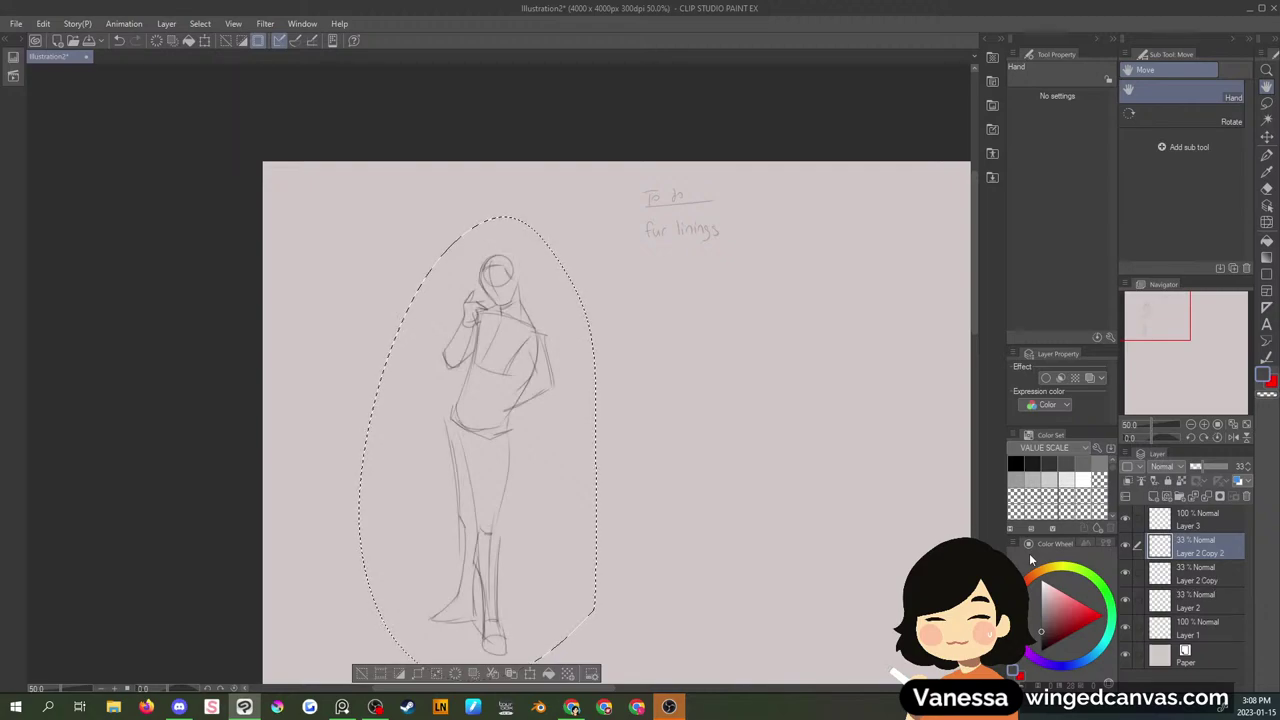
pyautogui.hotkey('ctrl', 'v')
# - Move the three pasted figure copies apart into an evenly spread horizontal row
pyautogui.click(1267, 137)
pyautogui.moveTo(820, 430)
pyautogui.mouseDown()
pyautogui.moveTo(780, 443)
pyautogui.moveTo(793, 403)
pyautogui.mouseUp()
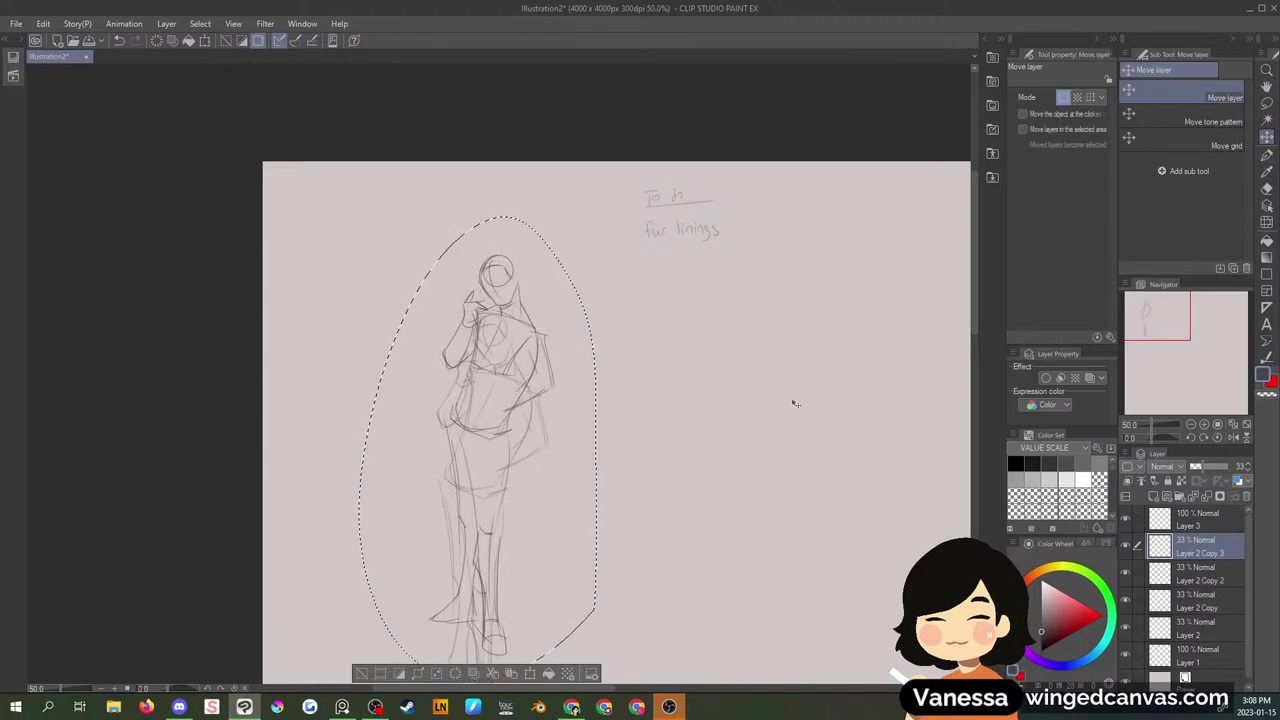
pyautogui.hotkey('alt', '[')
pyautogui.moveTo(786, 532)
pyautogui.mouseDown()
pyautogui.moveTo(919, 502)
pyautogui.moveTo(912, 526)
pyautogui.moveTo(877, 537)
pyautogui.moveTo(923, 546)
pyautogui.moveTo(911, 551)
pyautogui.mouseUp()
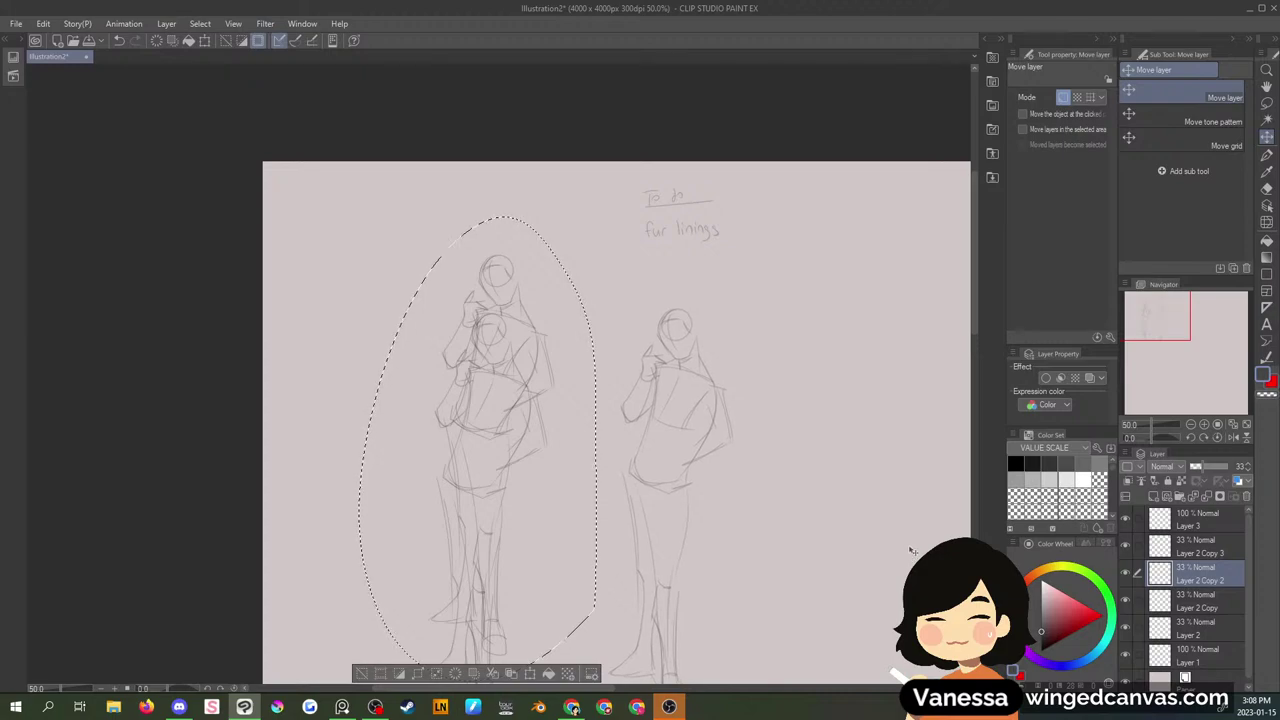
pyautogui.click(1194, 604)
pyautogui.moveTo(831, 510)
pyautogui.mouseDown()
pyautogui.moveTo(880, 549)
pyautogui.moveTo(975, 535)
pyautogui.moveTo(958, 522)
pyautogui.mouseUp()
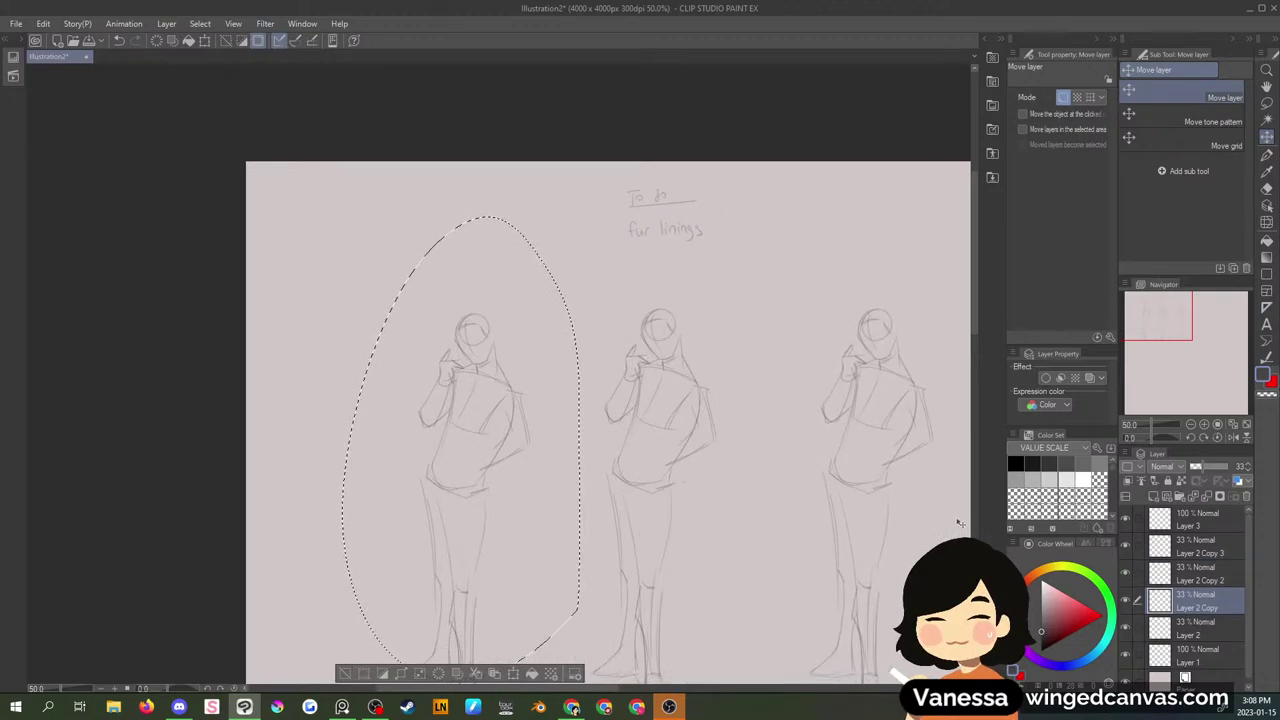
# - Clear the selection and merge the three figure copy layers down into Layer 2
pyautogui.press('m')
pyautogui.hotkey('ctrl', 'd')
pyautogui.click(1205, 543)
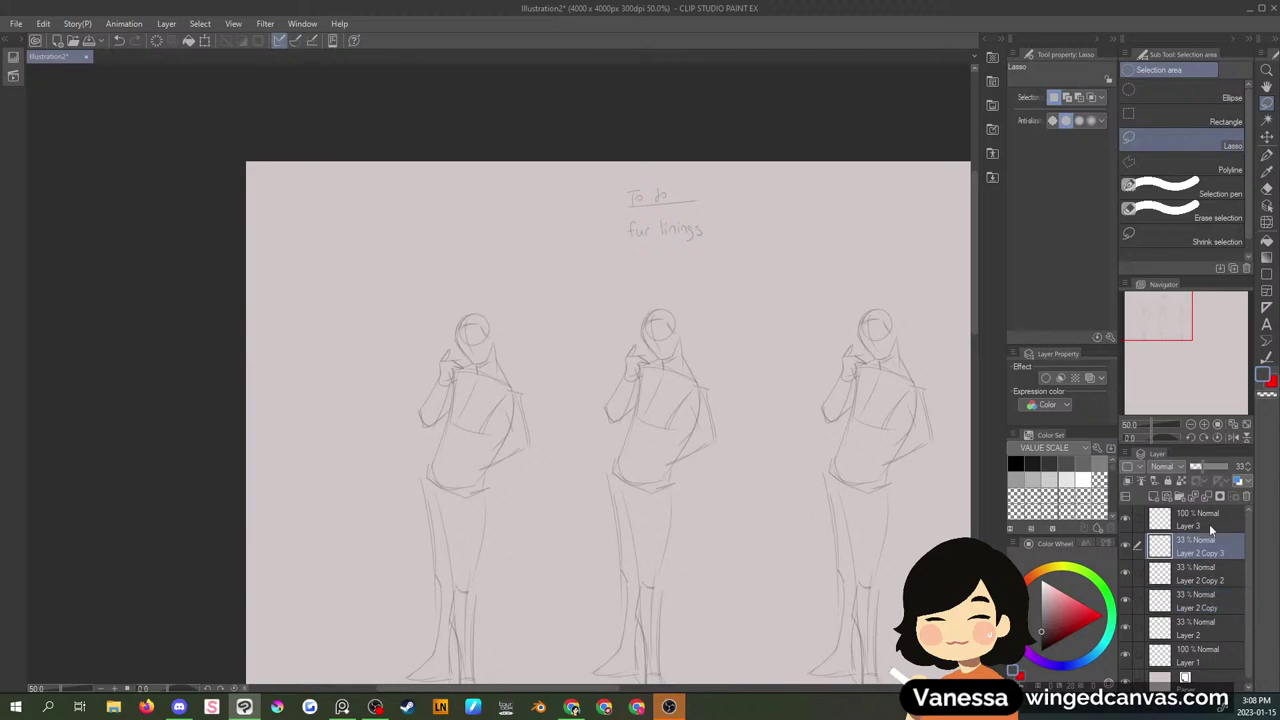
pyautogui.moveTo(1210, 467); pyautogui.dragTo(1265, 473)
pyautogui.click(1205, 466)
pyautogui.click(1208, 496)
pyautogui.click(1208, 496)
pyautogui.click(1208, 496)
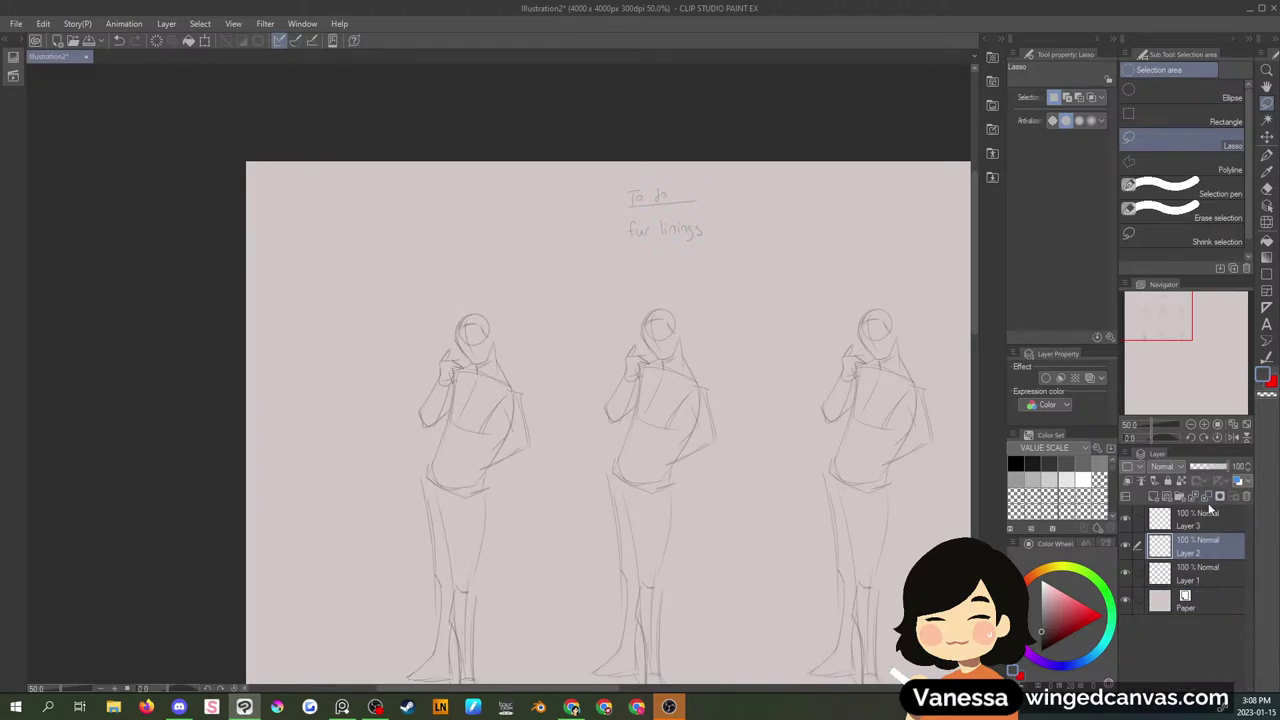
# - Check Layer 2's contents by toggling its visibility, and rotate the whole layer by -3.3 degrees
pyautogui.click(1126, 548)
pyautogui.click(1127, 547)
pyautogui.hotkey('ctrl', 't')
pyautogui.moveTo(948, 189); pyautogui.dragTo(927, 173)
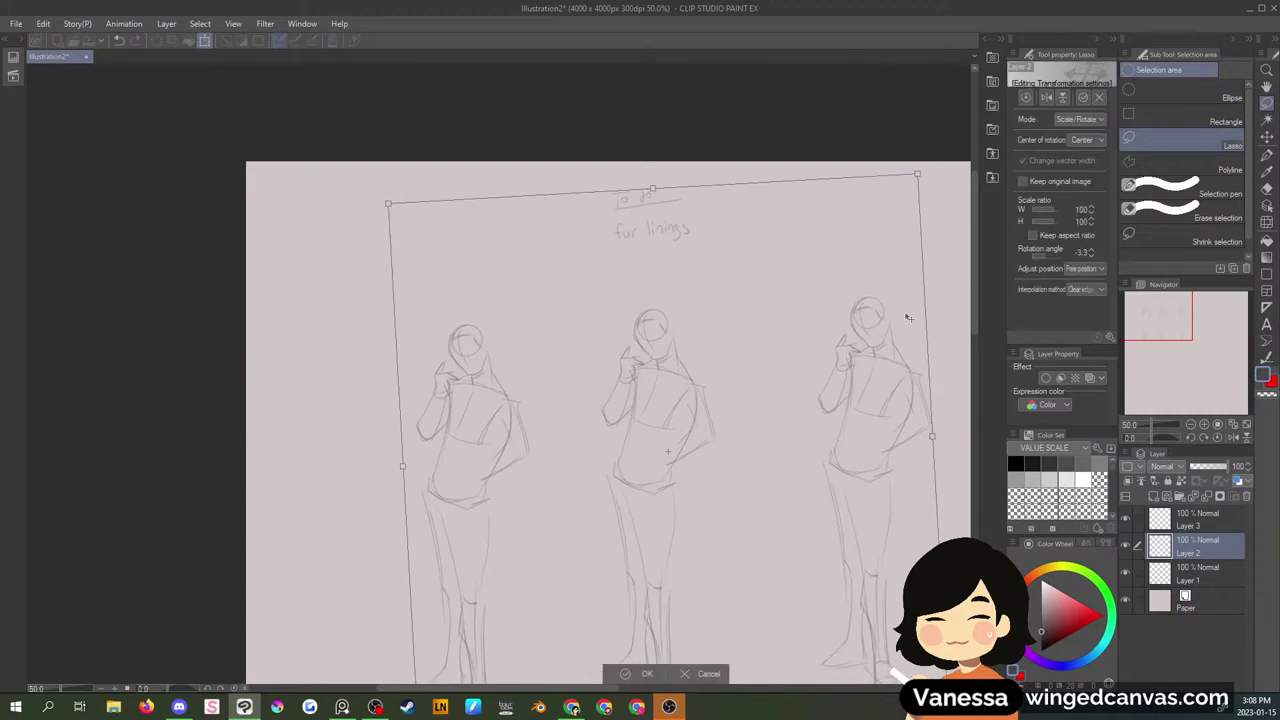
pyautogui.click(646, 676)
# - Lasso the middle and right figures together and shift them slightly down toward the left figure's level
pyautogui.moveTo(974, 326); pyautogui.dragTo(975, 344)
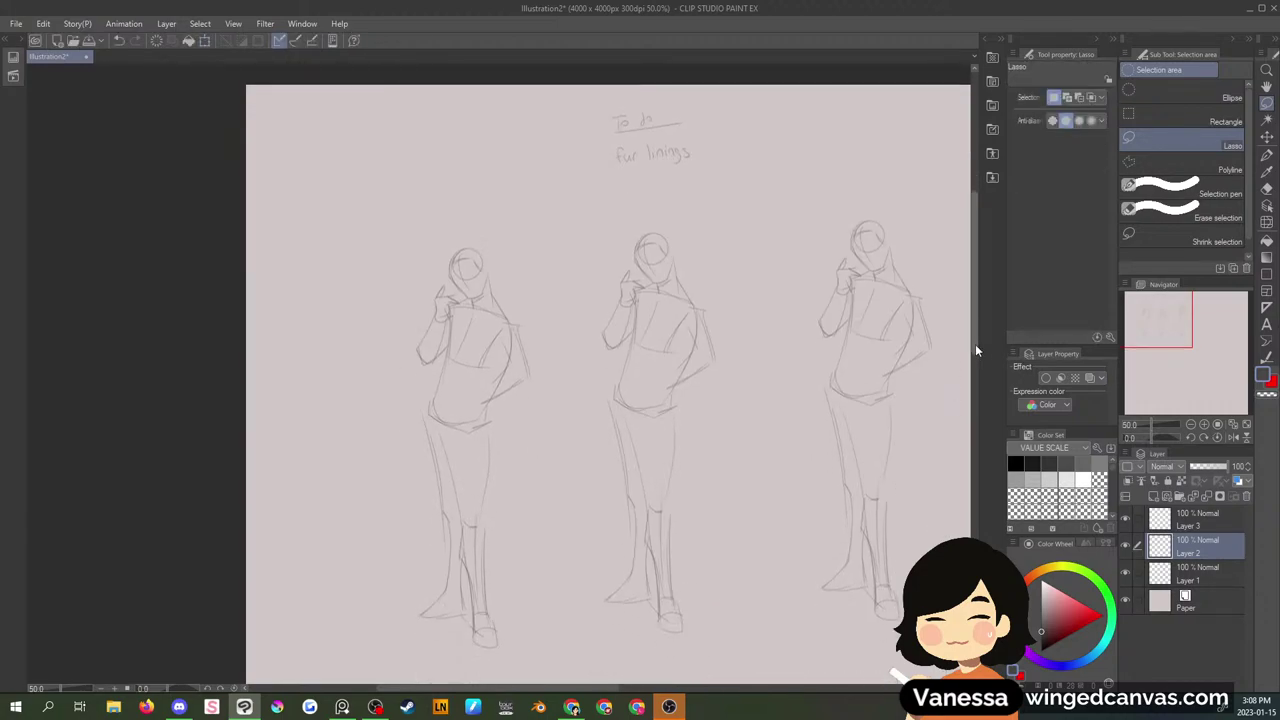
pyautogui.moveTo(710, 243)
pyautogui.mouseDown()
pyautogui.moveTo(575, 586)
pyautogui.moveTo(957, 500)
pyautogui.moveTo(712, 240)
pyautogui.mouseUp()
pyautogui.hotkey('ctrl', 't')
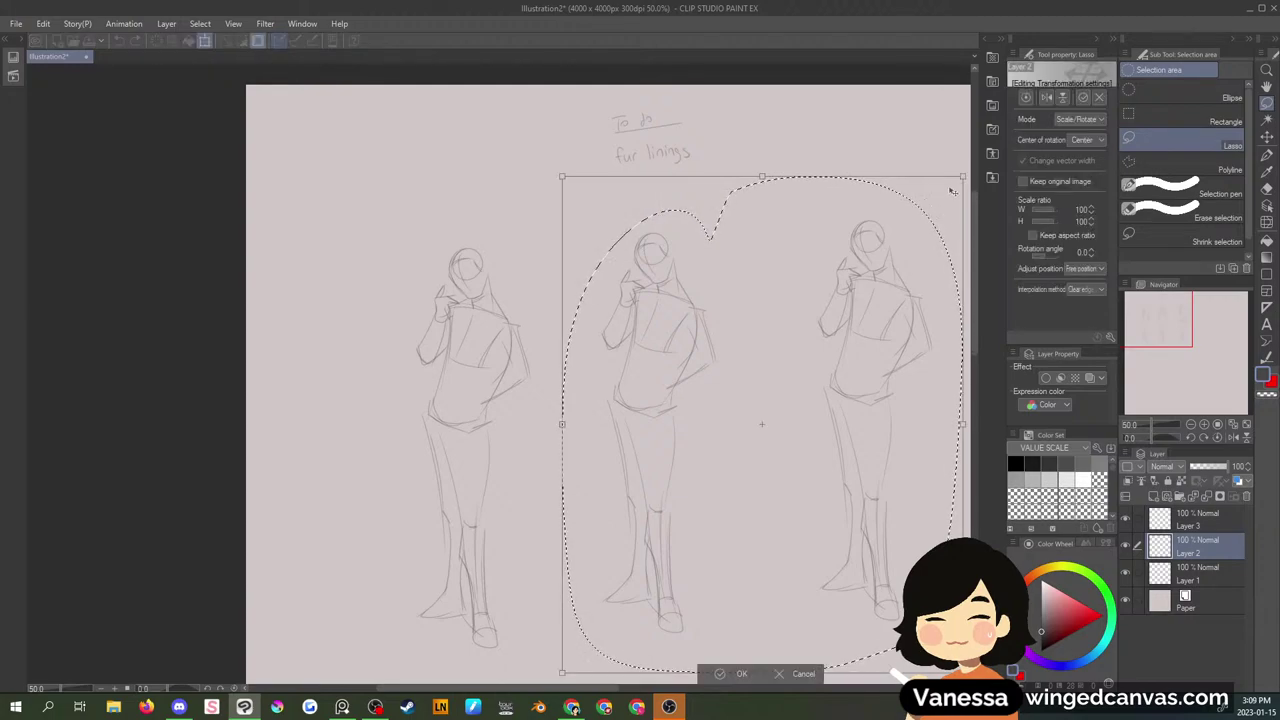
pyautogui.moveTo(886, 274); pyautogui.dragTo(884, 283)
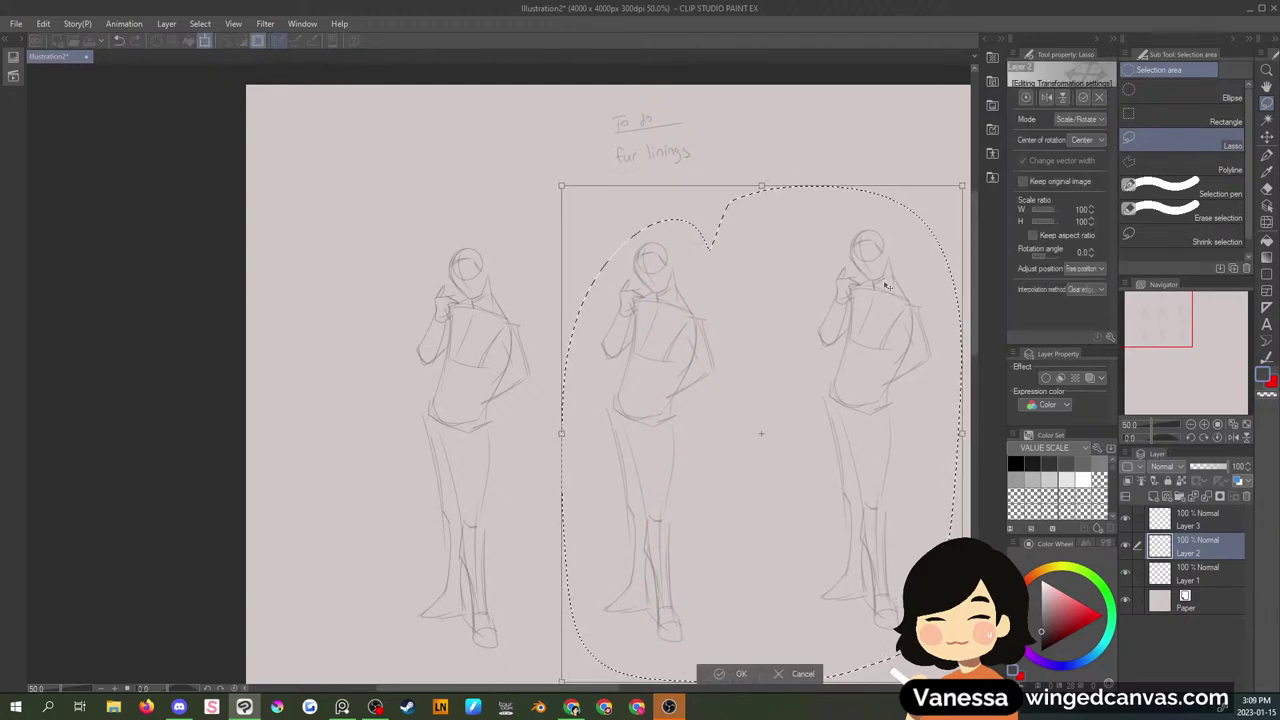
pyautogui.press('Return')
# - Lasso the right figure, lower it slightly to align with the other two, and clear the selection
pyautogui.moveTo(918, 230)
pyautogui.mouseDown()
pyautogui.moveTo(860, 672)
pyautogui.moveTo(940, 240)
pyautogui.mouseUp()
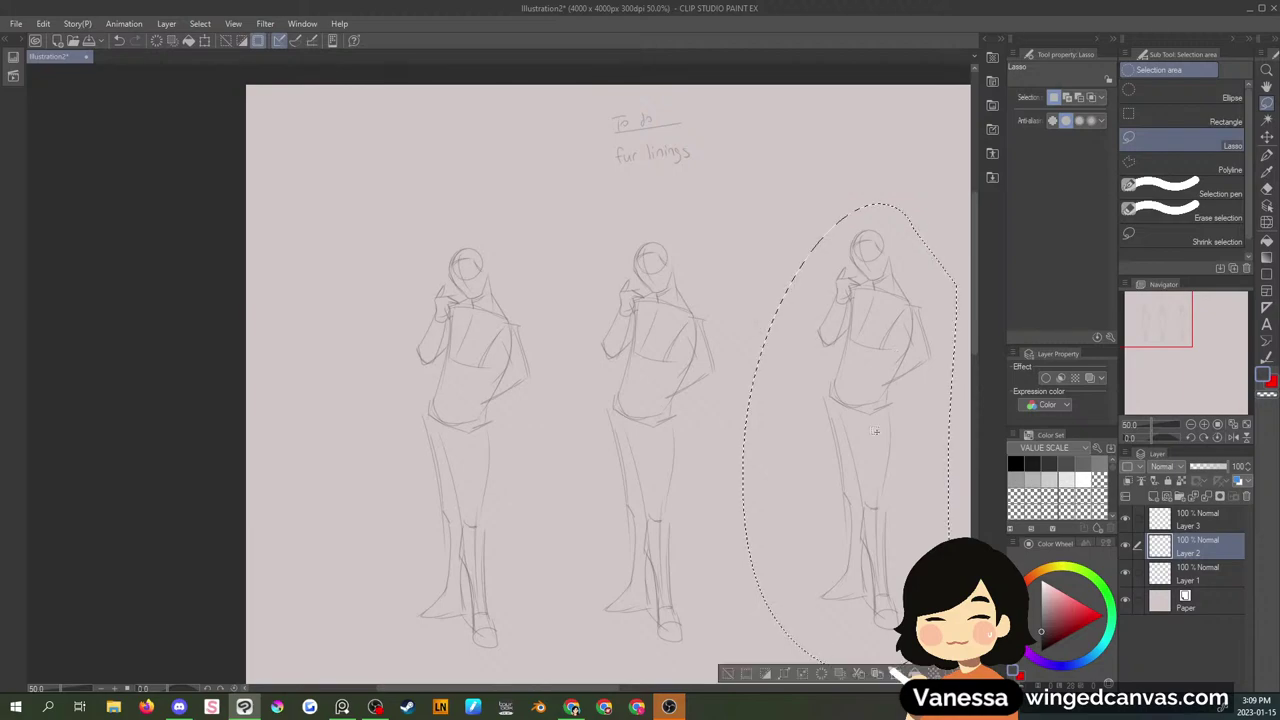
pyautogui.hotkey('ctrl', 't')
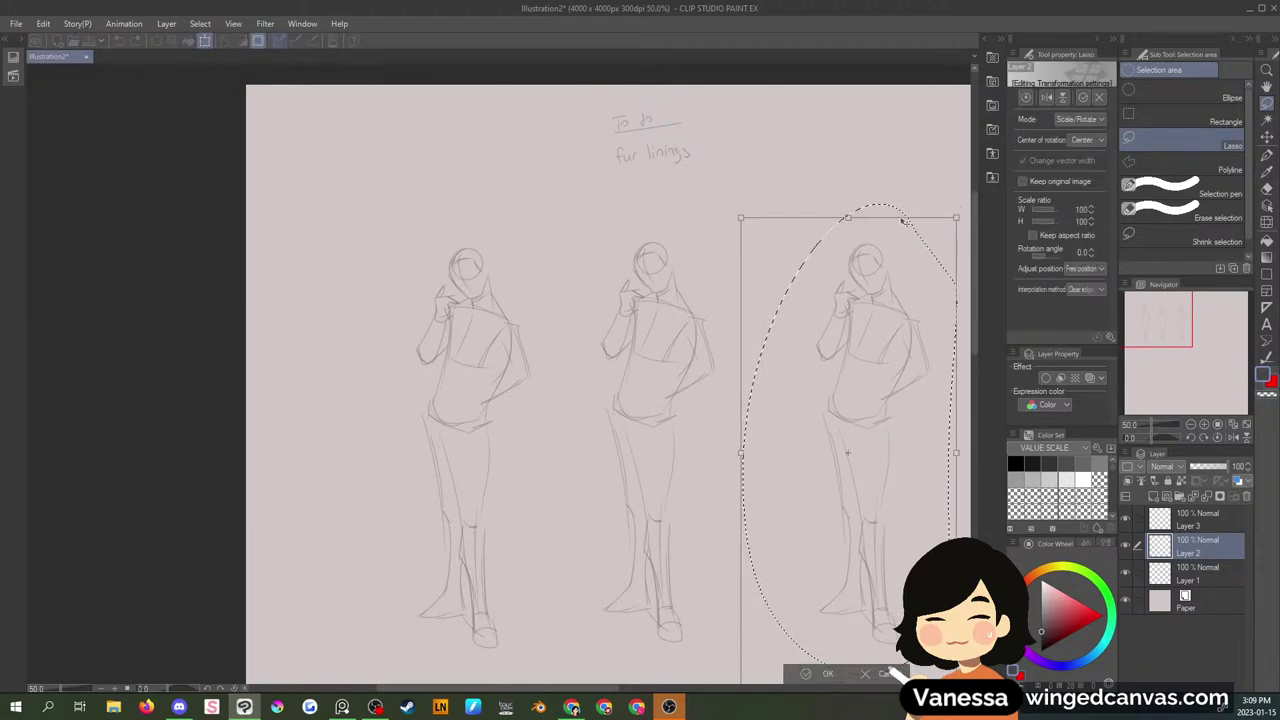
pyautogui.click(817, 673)
pyautogui.hotkey('ctrl', 'd')
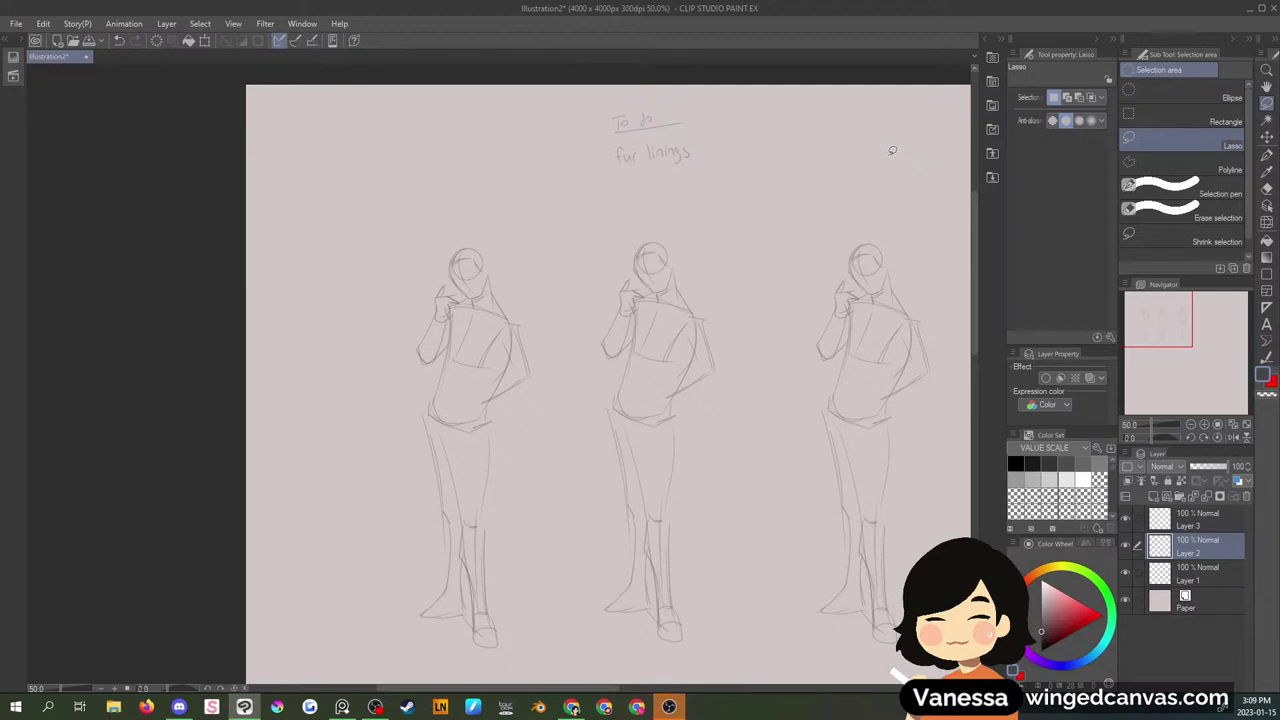
# - Switch to the basic sketcher pen and activate Layer 3 for drawing over the left figure
pyautogui.moveTo(1146, 328); pyautogui.dragTo(1156, 323)
pyautogui.click(1266, 156)
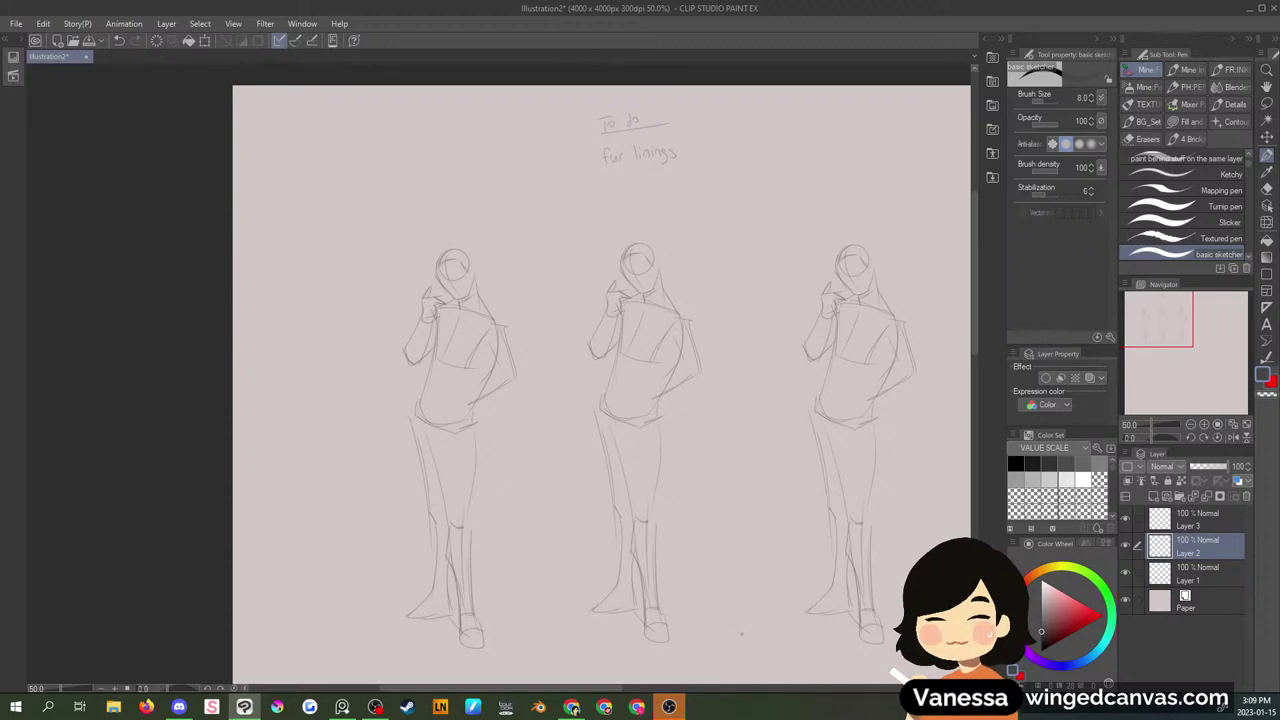
pyautogui.moveTo(1171, 338); pyautogui.dragTo(1165, 340)
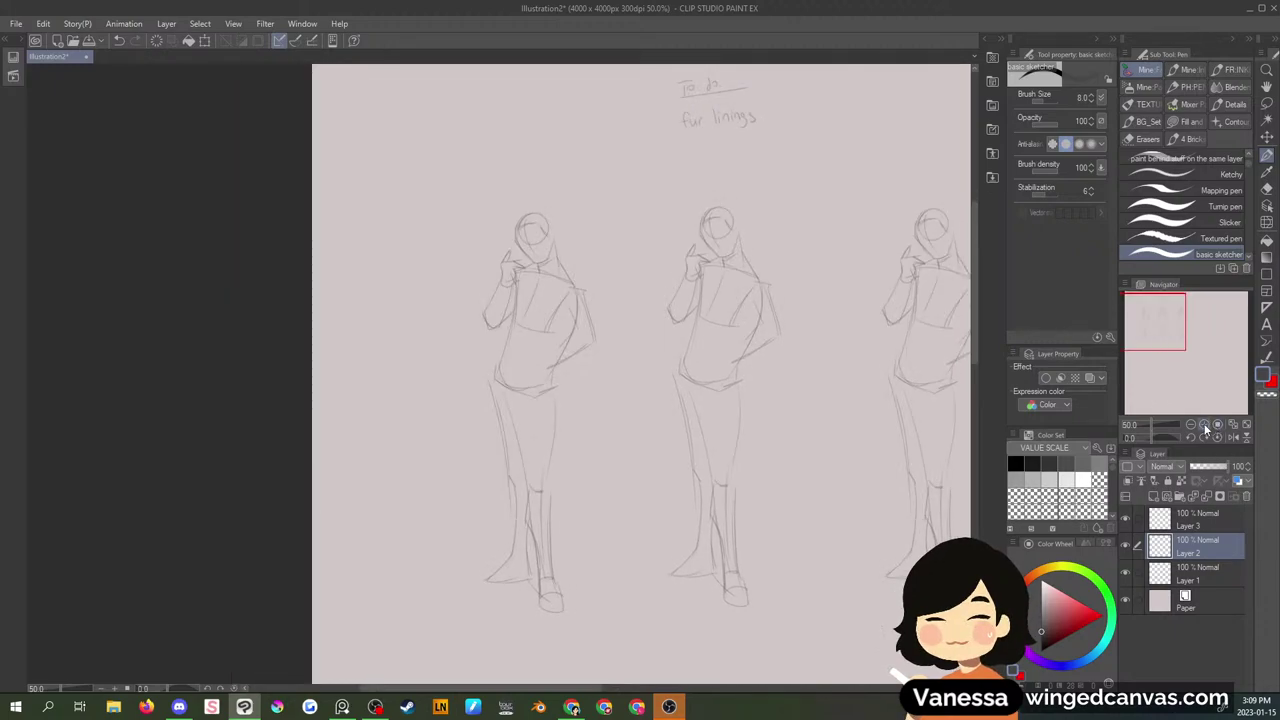
pyautogui.click(1204, 424)
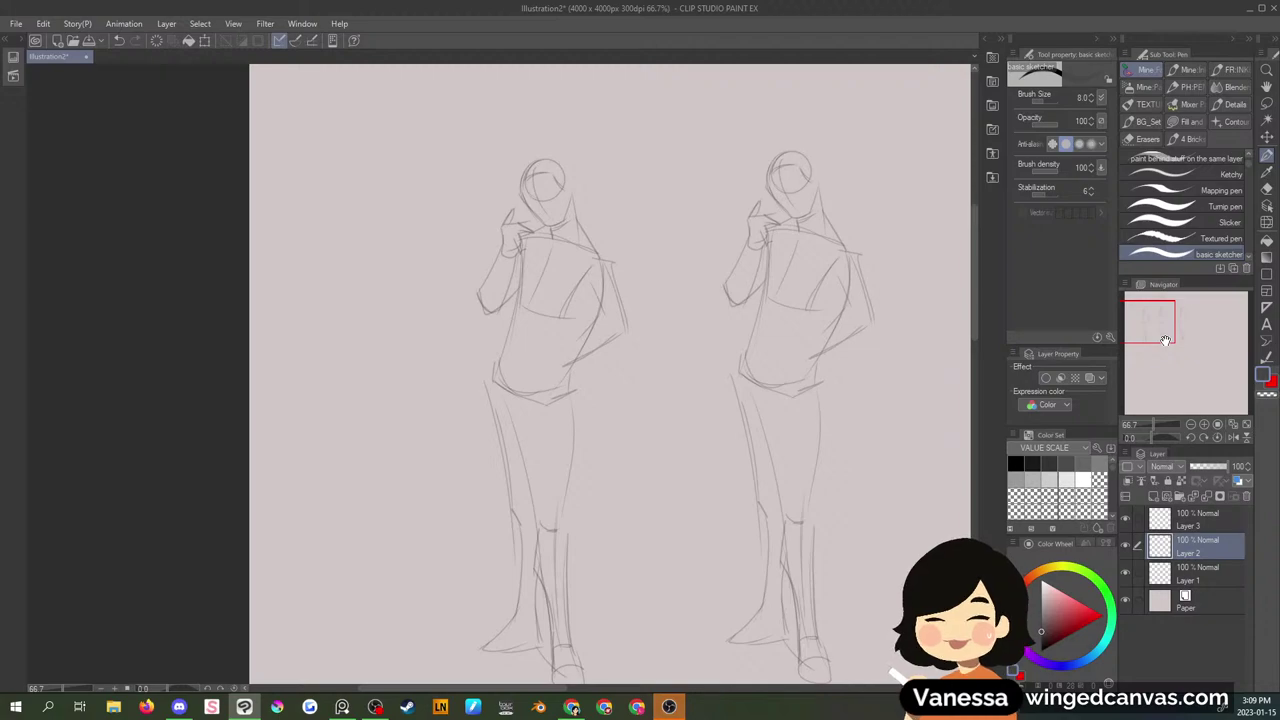
pyautogui.moveTo(1165, 340); pyautogui.dragTo(1186, 322)
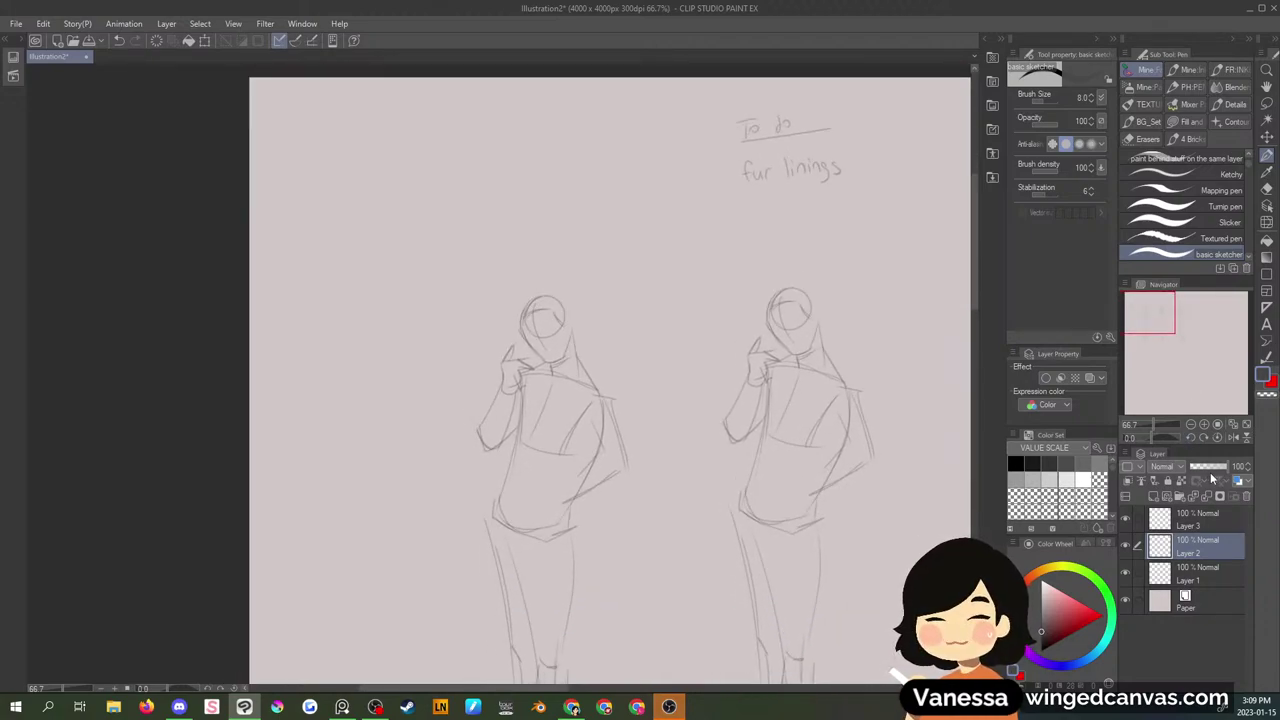
pyautogui.click(1186, 516)
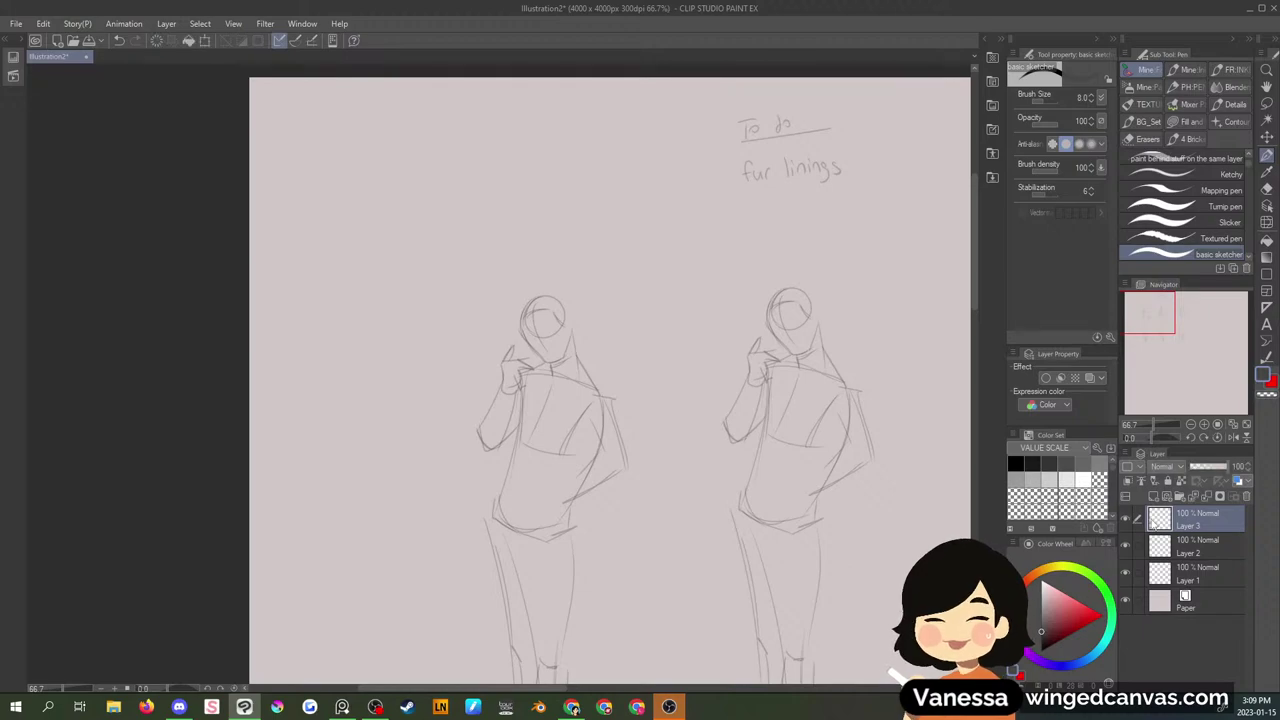
pyautogui.moveTo(1155, 360)
pyautogui.mouseDown()
pyautogui.moveTo(1154, 322)
pyautogui.moveTo(1147, 337)
pyautogui.mouseUp()
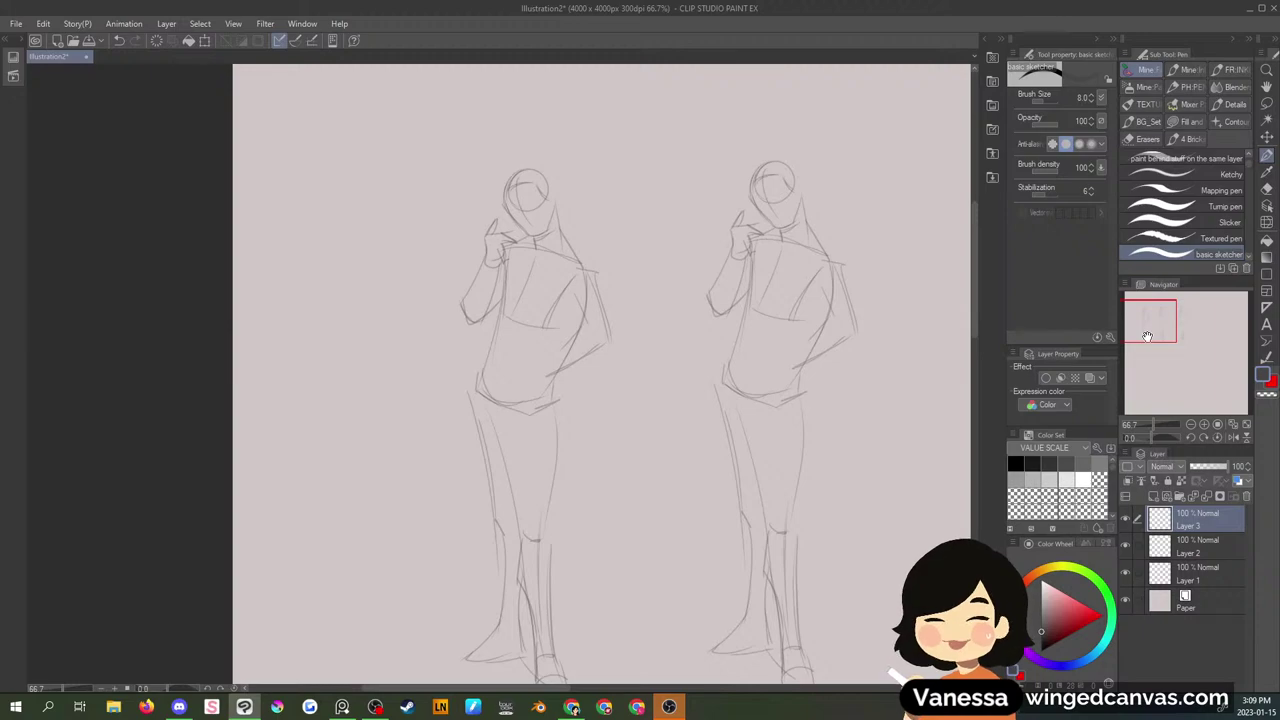
# - Check the base figures by toggling Layer 2's visibility, lower its opacity to 37%, and reactivate Layer 3
pyautogui.click(1126, 545)
pyautogui.click(1126, 545)
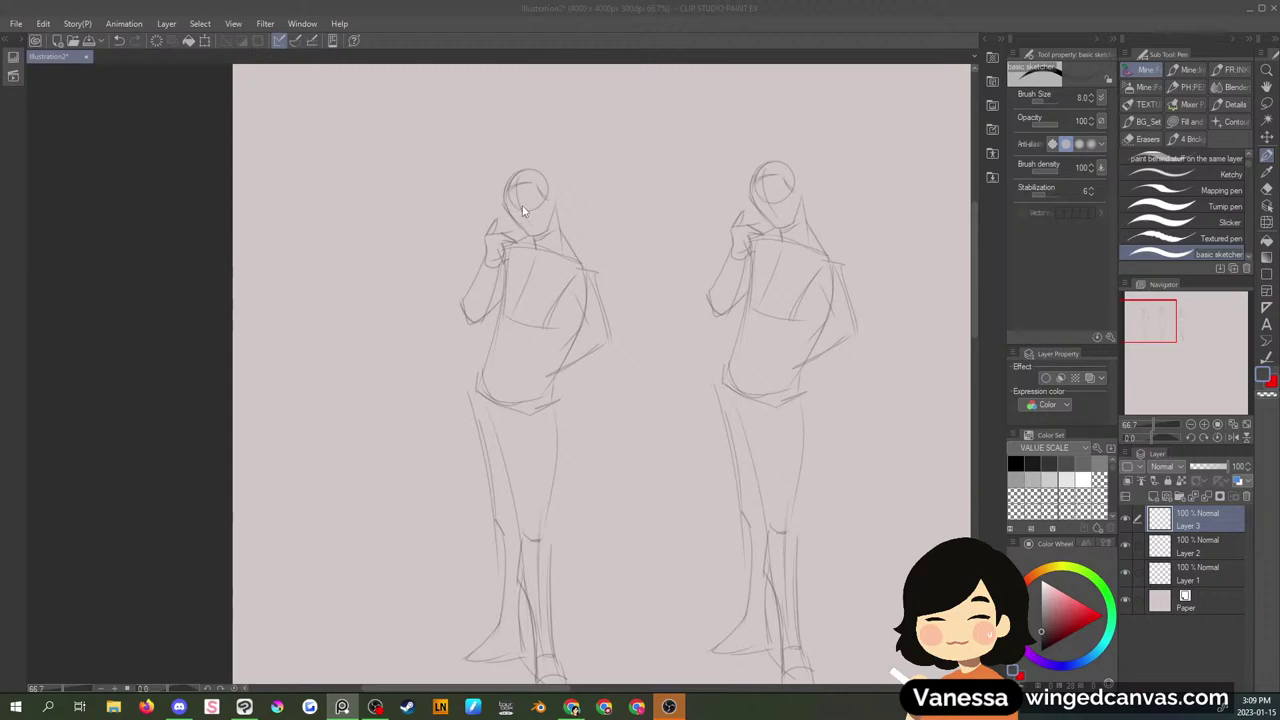
pyautogui.click(1214, 544)
pyautogui.moveTo(1226, 466); pyautogui.dragTo(1210, 466)
pyautogui.click(1195, 520)
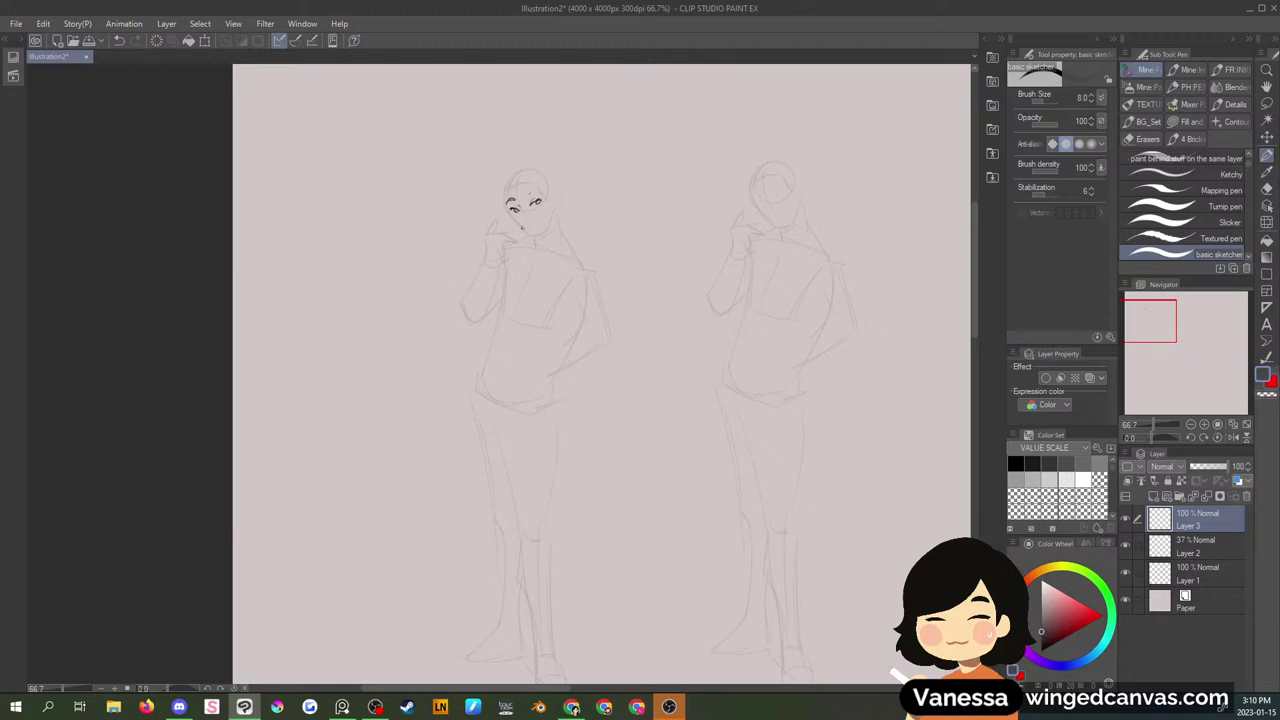
# - Sketch a high wrapped collar around the left figure's neck with scarf ends hanging down the torso
pyautogui.moveTo(505, 229)
pyautogui.mouseDown()
pyautogui.moveTo(516, 256)
pyautogui.moveTo(530, 228)
pyautogui.moveTo(568, 211)
pyautogui.moveTo(514, 259)
pyautogui.moveTo(530, 265)
pyautogui.moveTo(574, 240)
pyautogui.moveTo(542, 250)
pyautogui.moveTo(572, 228)
pyautogui.moveTo(579, 241)
pyautogui.moveTo(562, 248)
pyautogui.moveTo(584, 236)
pyautogui.mouseUp()
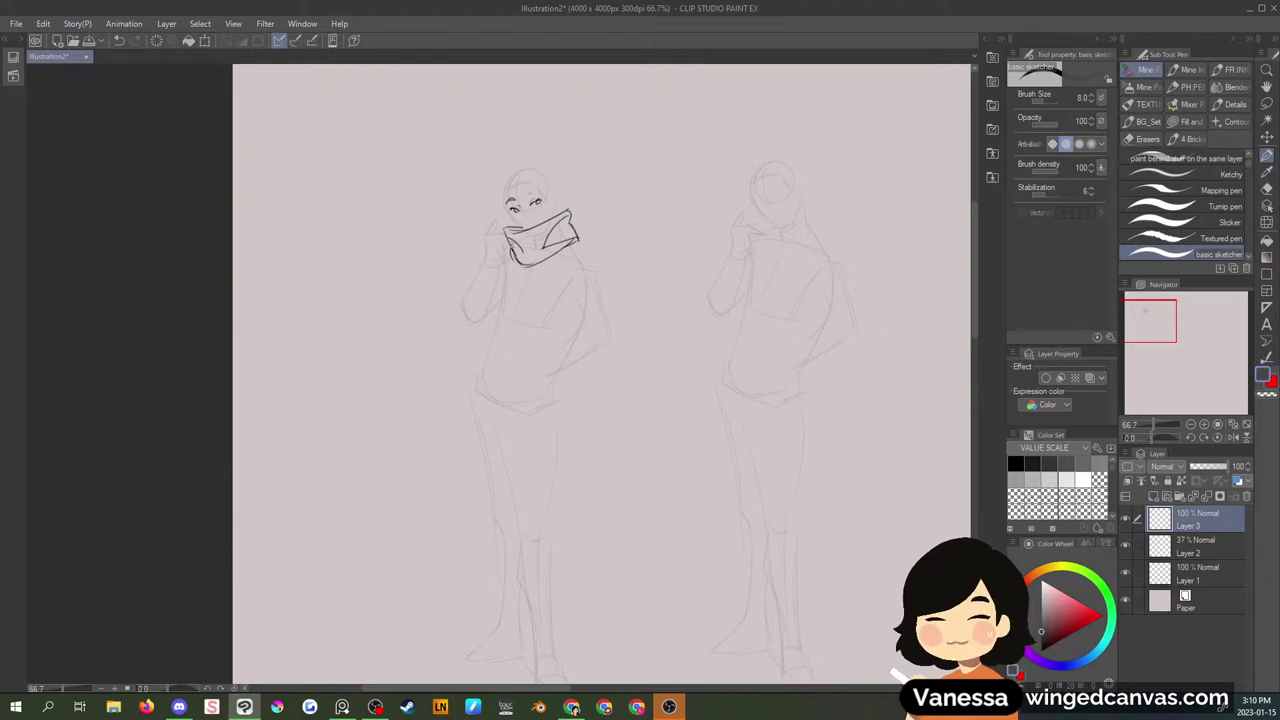
pyautogui.moveTo(506, 248); pyautogui.dragTo(489, 350)
pyautogui.moveTo(533, 265); pyautogui.dragTo(542, 348)
pyautogui.moveTo(530, 265); pyautogui.dragTo(576, 240)
pyautogui.moveTo(498, 240); pyautogui.dragTo(510, 230)
pyautogui.hotkey('ctrl', 'z')
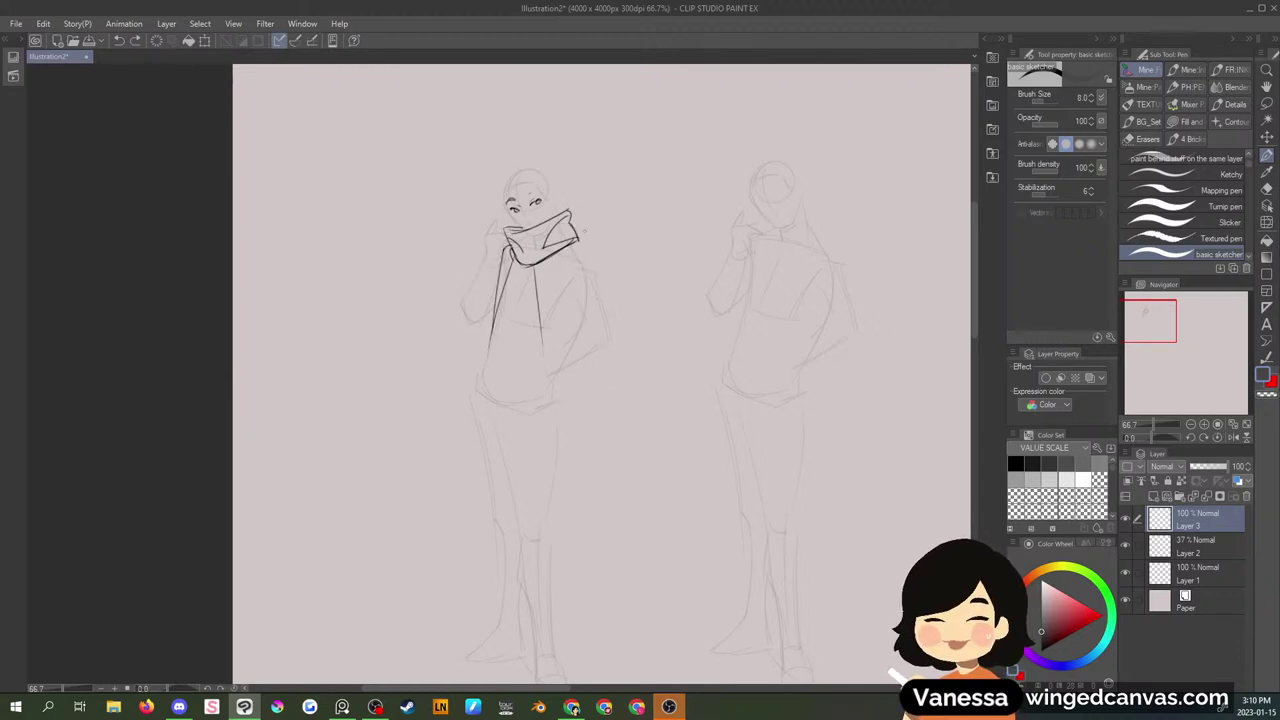
pyautogui.moveTo(529, 268)
pyautogui.mouseDown()
pyautogui.moveTo(531, 352)
pyautogui.moveTo(508, 380)
pyautogui.moveTo(550, 386)
pyautogui.mouseUp()
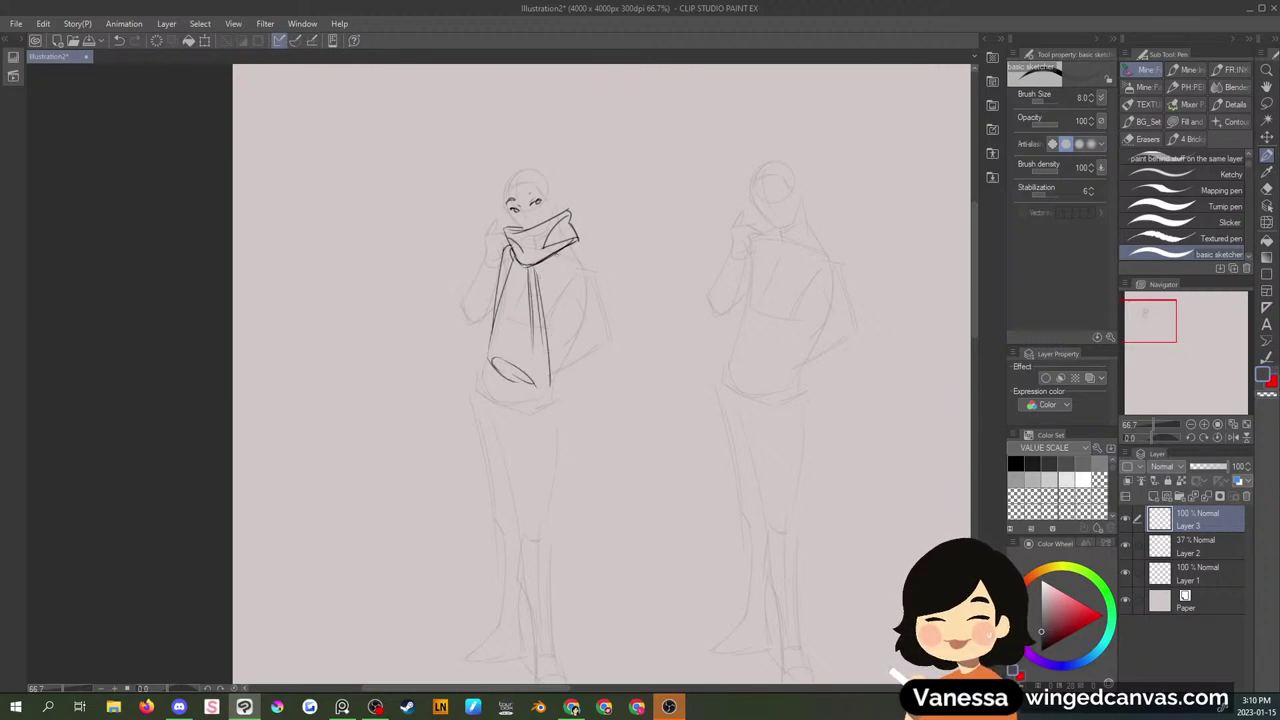
# - Sketch a loose scarf fold over the left figure's shoulder and clear the overlapping lines beneath it with a lasso
pyautogui.moveTo(506, 248)
pyautogui.mouseDown()
pyautogui.moveTo(512, 276)
pyautogui.moveTo(582, 236)
pyautogui.mouseUp()
pyautogui.moveTo(536, 262)
pyautogui.mouseDown()
pyautogui.moveTo(590, 232)
pyautogui.moveTo(604, 264)
pyautogui.moveTo(574, 228)
pyautogui.moveTo(545, 262)
pyautogui.mouseUp()
pyautogui.press('m')
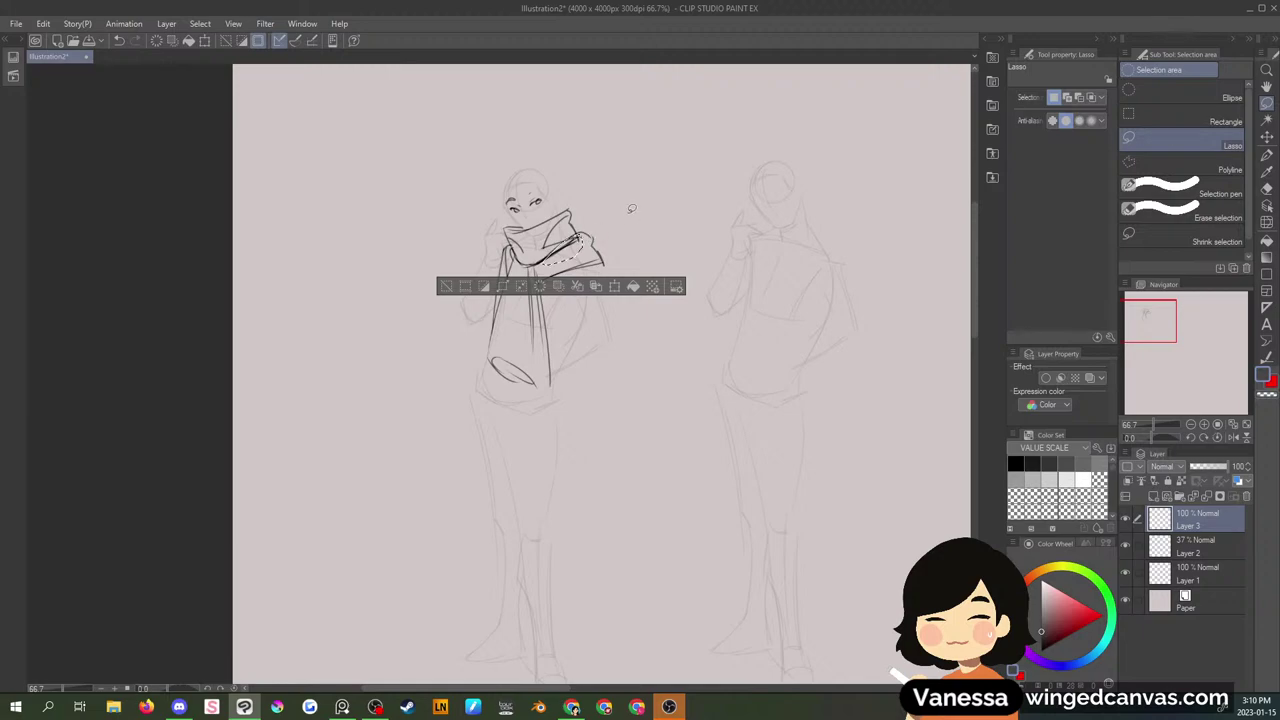
pyautogui.hotkey('ctrl', 'd')
pyautogui.press('p')
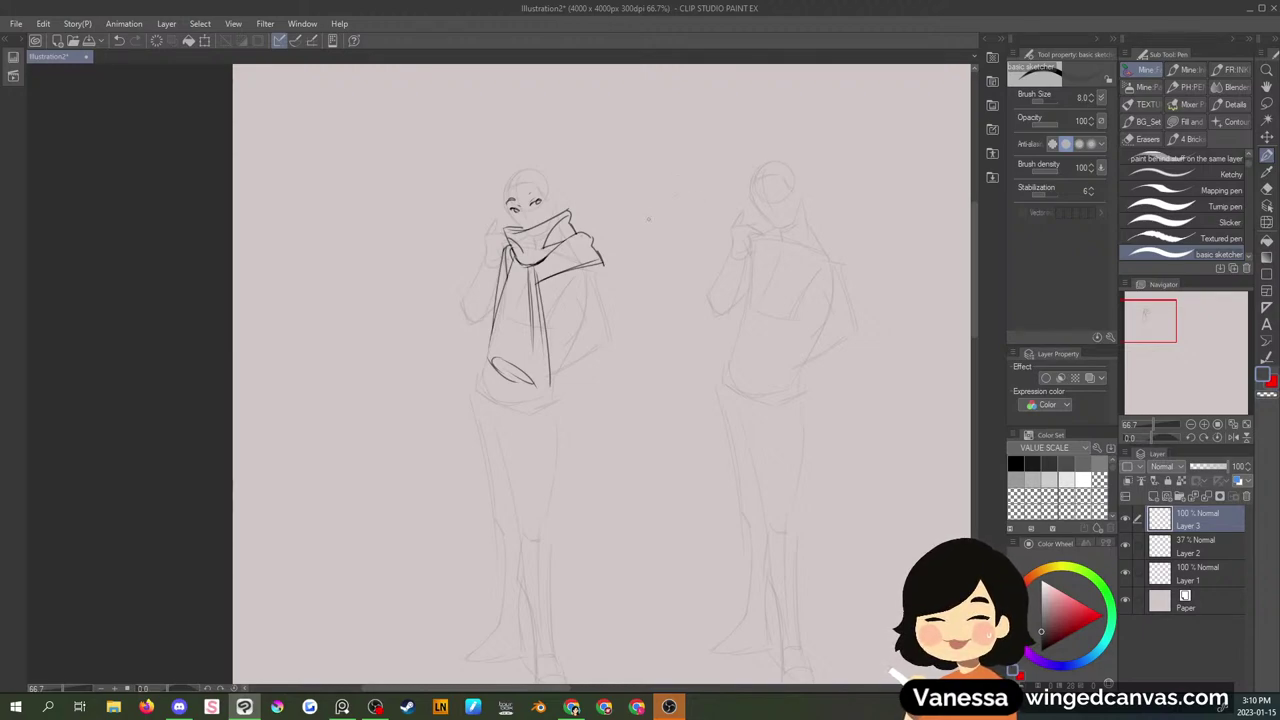
# - Sketch two buckled collar studies between the left and middle figures, and undo the hatching inside the lower one
pyautogui.moveTo(694, 187)
pyautogui.mouseDown()
pyautogui.moveTo(672, 196)
pyautogui.moveTo(712, 190)
pyautogui.moveTo(692, 192)
pyautogui.moveTo(688, 236)
pyautogui.moveTo(716, 216)
pyautogui.moveTo(704, 228)
pyautogui.moveTo(688, 219)
pyautogui.moveTo(696, 234)
pyautogui.mouseUp()
pyautogui.moveTo(684, 212); pyautogui.dragTo(702, 220)
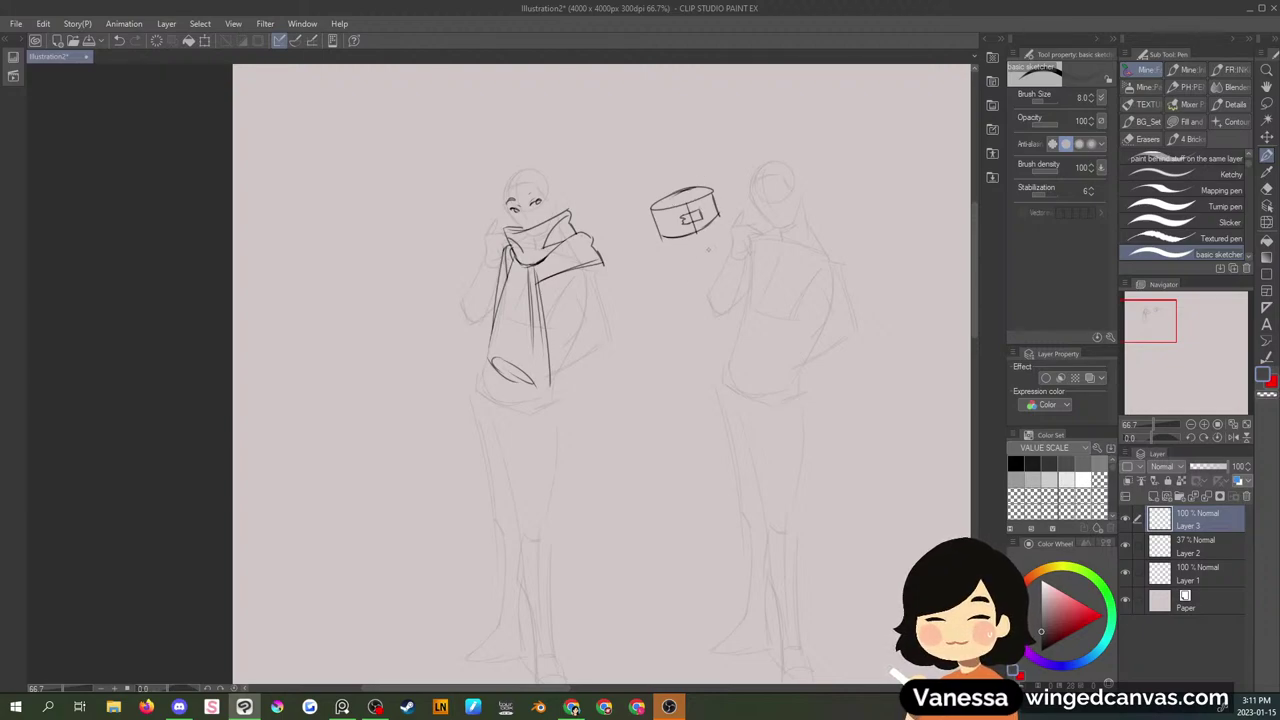
pyautogui.moveTo(712, 250)
pyautogui.mouseDown()
pyautogui.moveTo(658, 281)
pyautogui.moveTo(673, 293)
pyautogui.moveTo(720, 266)
pyautogui.mouseUp()
pyautogui.moveTo(664, 296)
pyautogui.mouseDown()
pyautogui.moveTo(696, 284)
pyautogui.moveTo(692, 308)
pyautogui.moveTo(720, 294)
pyautogui.moveTo(734, 244)
pyautogui.moveTo(734, 274)
pyautogui.moveTo(716, 292)
pyautogui.moveTo(736, 284)
pyautogui.mouseUp()
pyautogui.moveTo(736, 286)
pyautogui.mouseDown()
pyautogui.moveTo(714, 296)
pyautogui.moveTo(686, 270)
pyautogui.mouseUp()
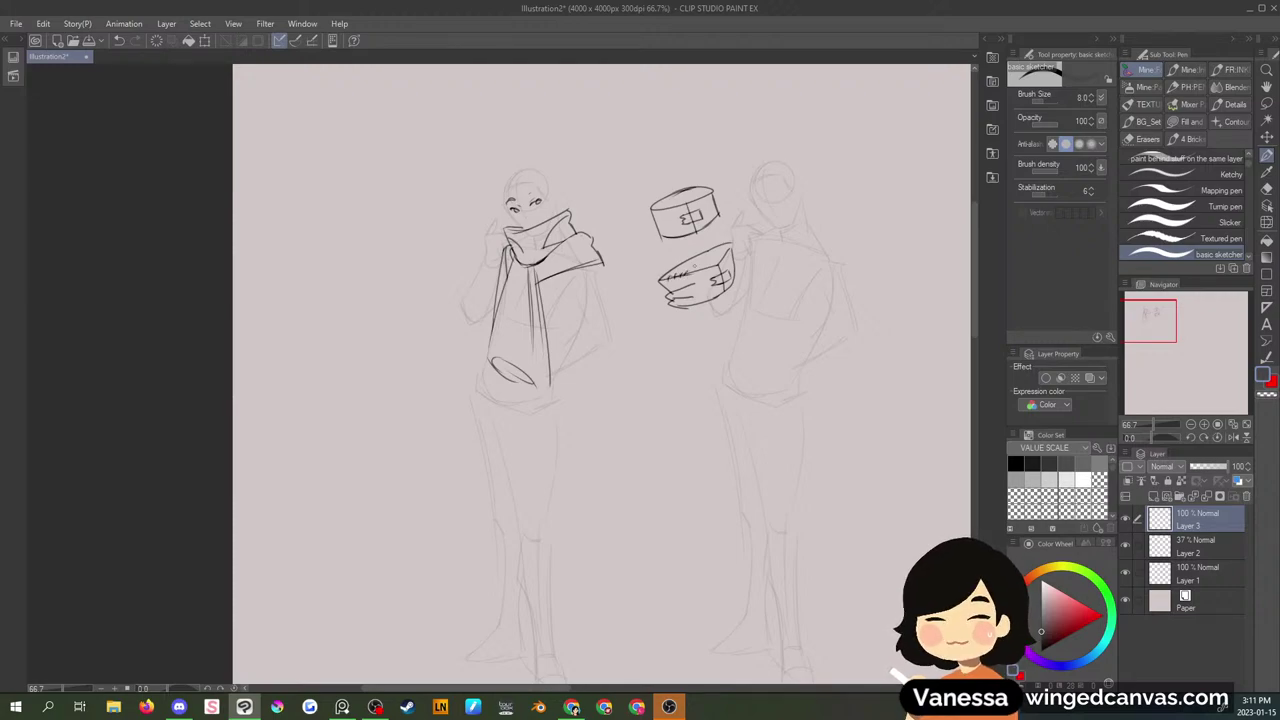
pyautogui.hotkey('ctrl', 'z')
pyautogui.hotkey('ctrl', 'z')
pyautogui.hotkey('ctrl', 'z')
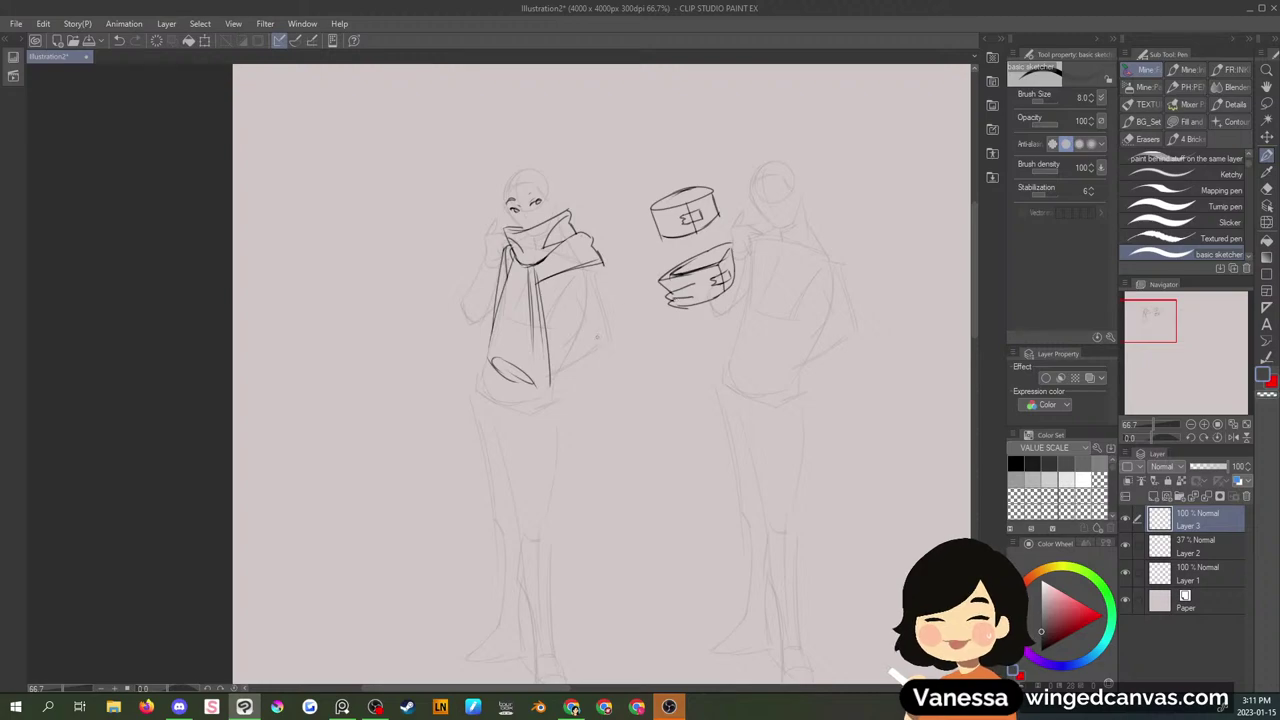
# - Lasso and delete the scarf ends hanging down the left figure's torso, and return to the pen
pyautogui.press('m')
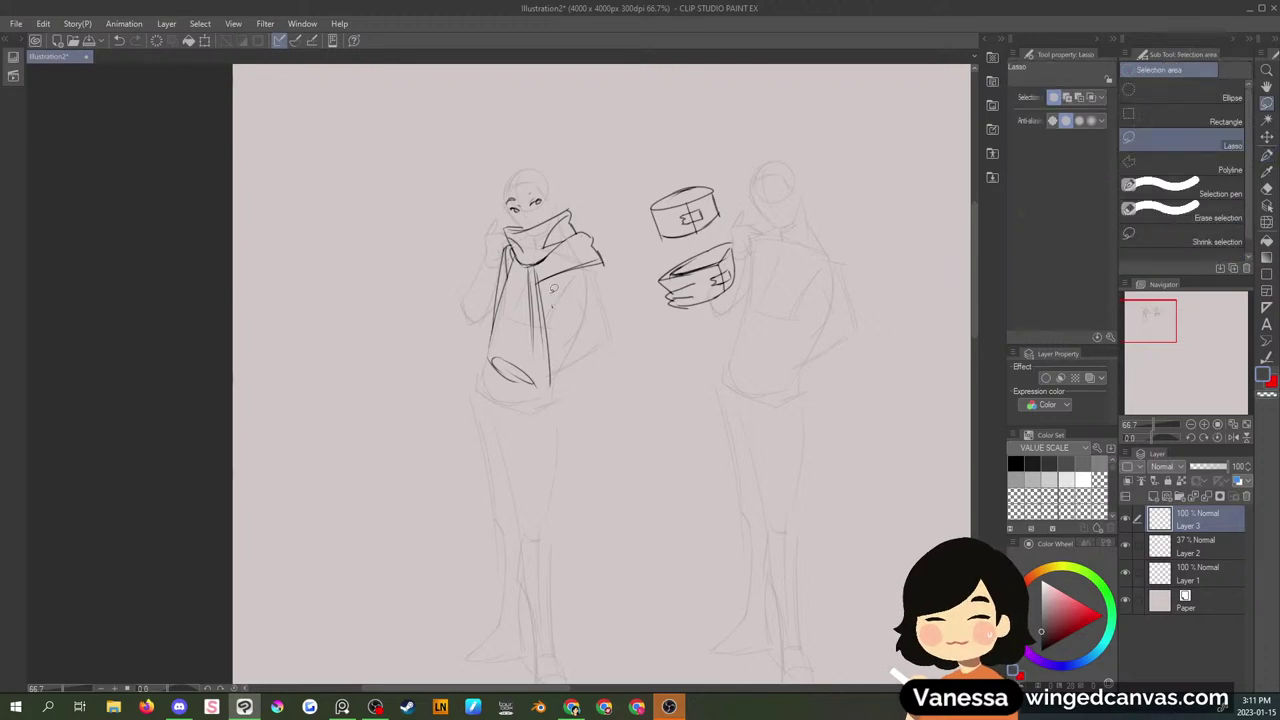
pyautogui.moveTo(537, 262); pyautogui.dragTo(558, 440)
pyautogui.press('Delete')
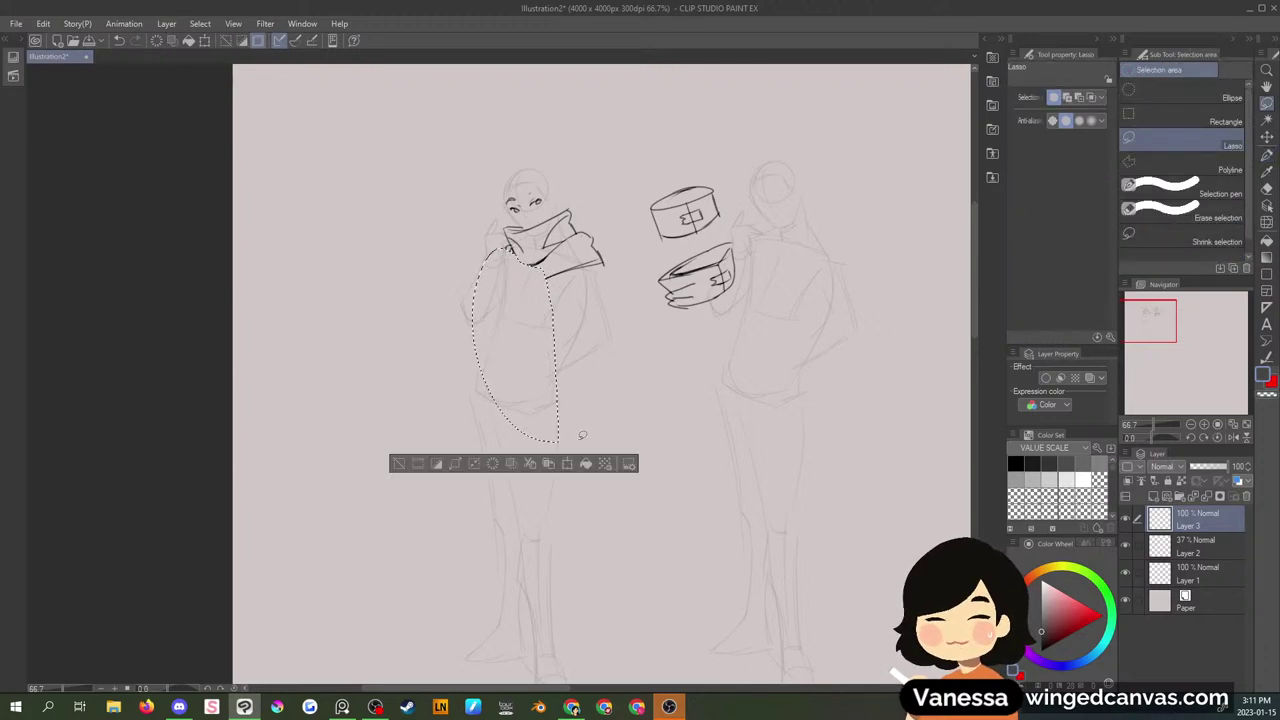
pyautogui.hotkey('ctrl', 'd')
pyautogui.press('p')
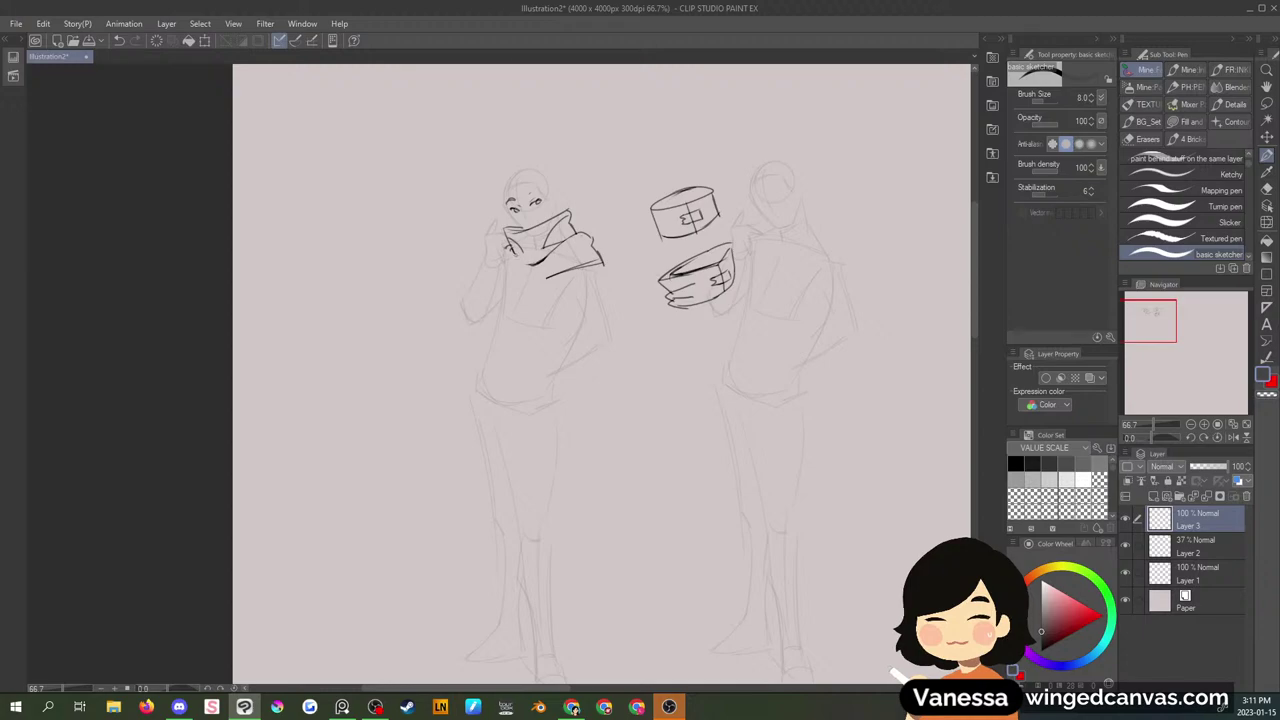
# - Sketch curved scarf ends draping over the left figure's raised arm and redraw the wrap's lower edge
pyautogui.moveTo(522, 245); pyautogui.dragTo(508, 285)
pyautogui.moveTo(513, 264)
pyautogui.mouseDown()
pyautogui.moveTo(539, 259)
pyautogui.moveTo(548, 278)
pyautogui.moveTo(473, 300)
pyautogui.moveTo(462, 386)
pyautogui.mouseUp()
pyautogui.moveTo(506, 270)
pyautogui.mouseDown()
pyautogui.moveTo(491, 352)
pyautogui.moveTo(492, 287)
pyautogui.mouseUp()
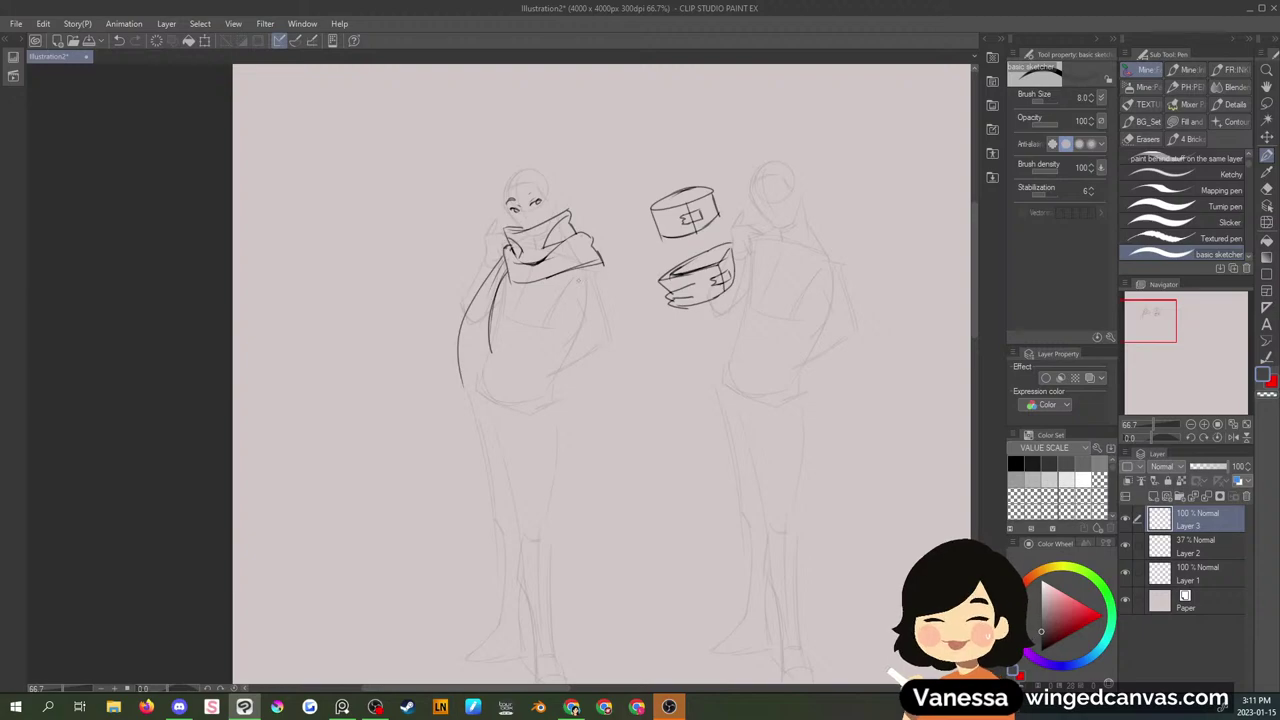
# - Lasso and erase both buckled collar studies, clear the selection, and return to the pen
pyautogui.press('m')
pyautogui.moveTo(680, 150)
pyautogui.mouseDown()
pyautogui.moveTo(731, 157)
pyautogui.moveTo(690, 150)
pyautogui.mouseUp()
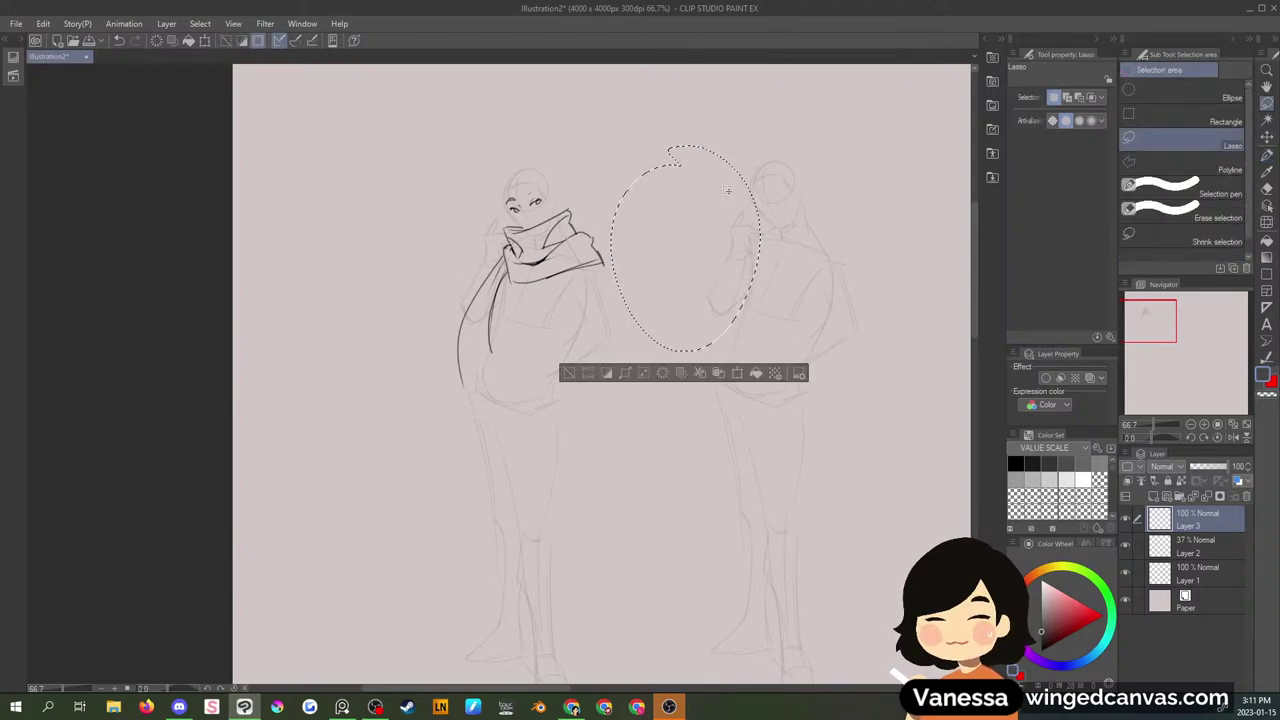
pyautogui.hotkey('ctrl', 'd')
pyautogui.press('p')
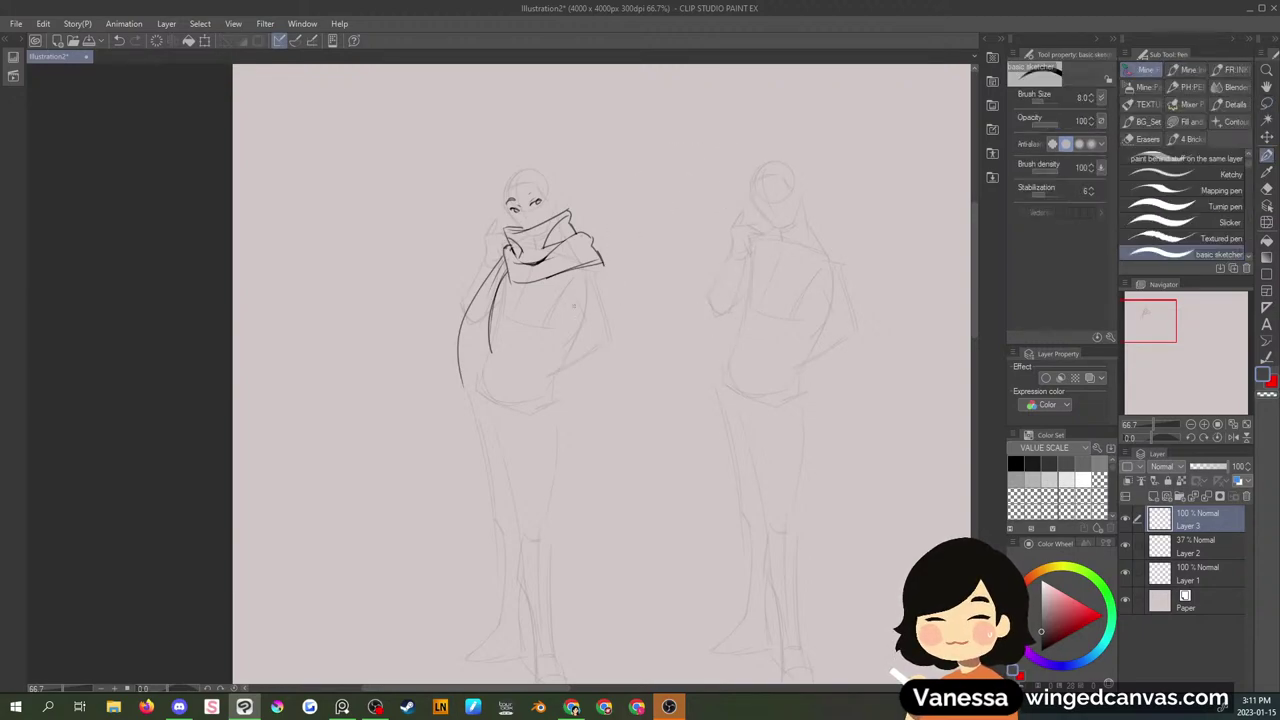
# - Try a long scarf tail sweeping behind and across the left figure, and undo back to before the collar studies were erased
pyautogui.moveTo(565, 278)
pyautogui.mouseDown()
pyautogui.moveTo(684, 412)
pyautogui.moveTo(727, 416)
pyautogui.moveTo(430, 632)
pyautogui.moveTo(460, 608)
pyautogui.moveTo(415, 512)
pyautogui.moveTo(428, 490)
pyautogui.moveTo(662, 409)
pyautogui.moveTo(674, 430)
pyautogui.mouseUp()
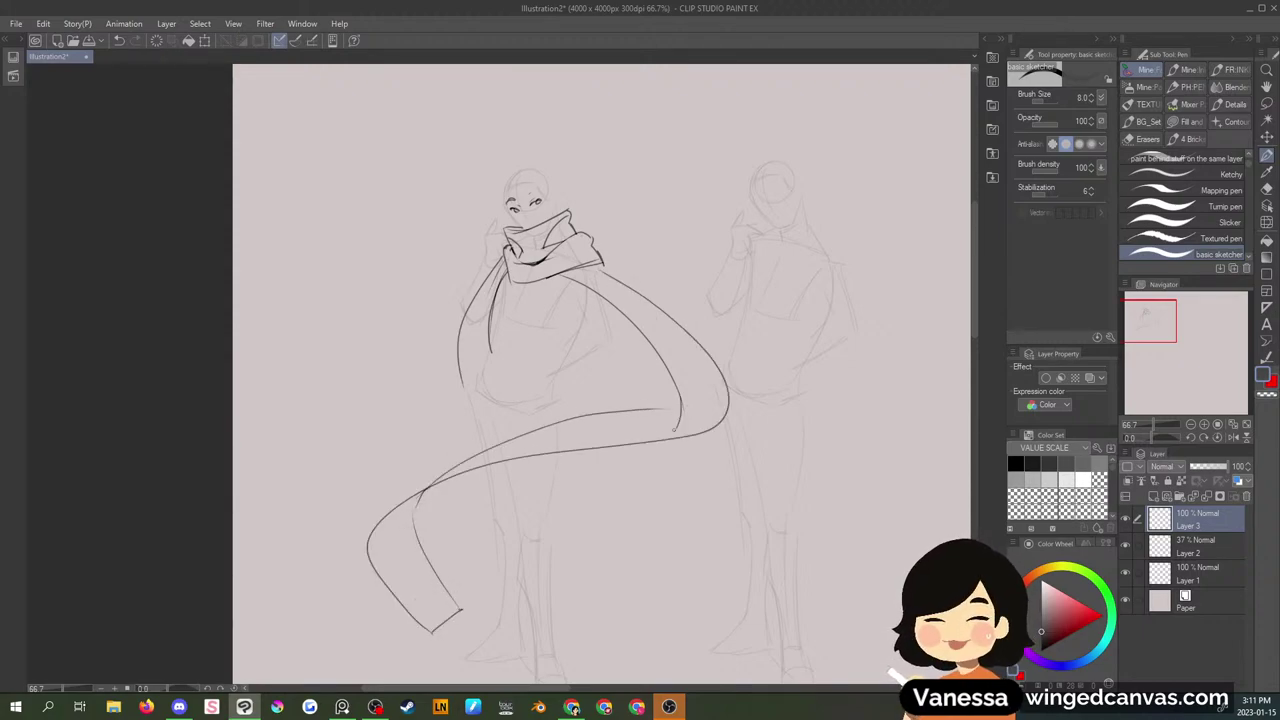
pyautogui.hotkey('ctrl', 'z')
pyautogui.hotkey('ctrl', 'z')
pyautogui.hotkey('ctrl', 'z')
pyautogui.hotkey('ctrl', 'z')
pyautogui.hotkey('ctrl', 'z')
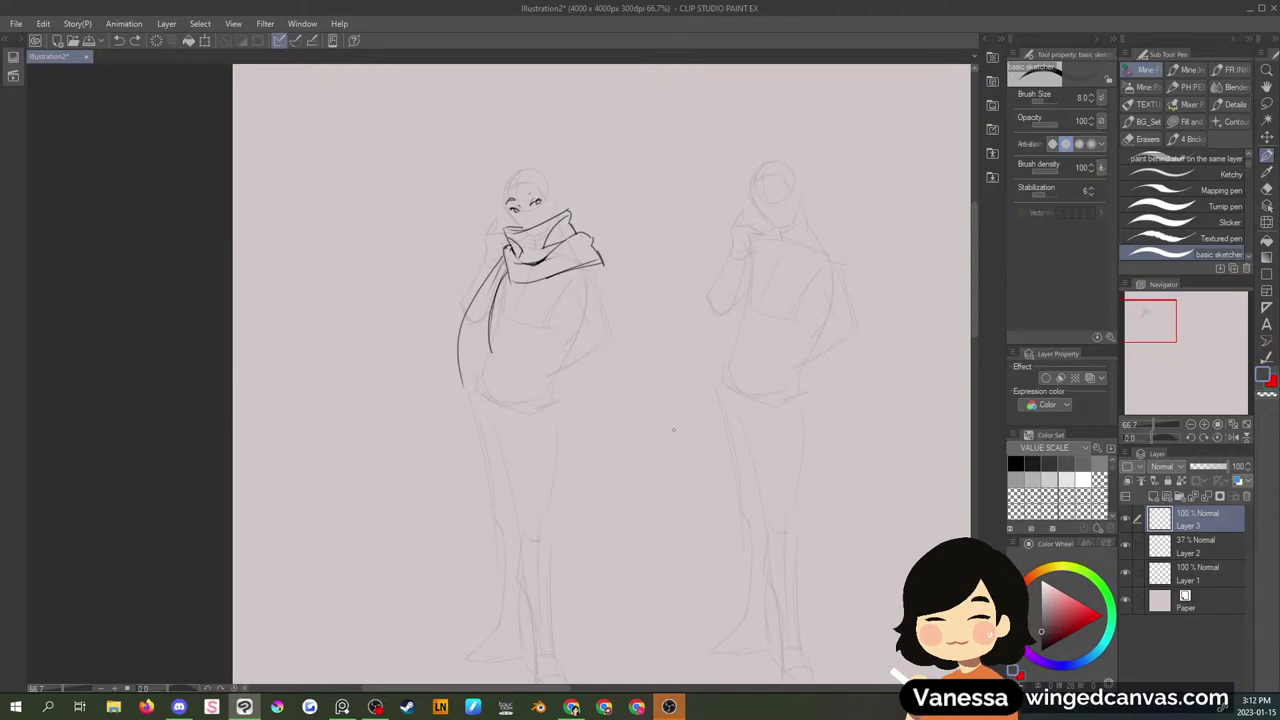
pyautogui.hotkey('ctrl', 'z')
pyautogui.hotkey('ctrl', 'z')
pyautogui.hotkey('ctrl', 'z')
# - Lasso and delete the two buckled collar studies between the figures
pyautogui.press('m')
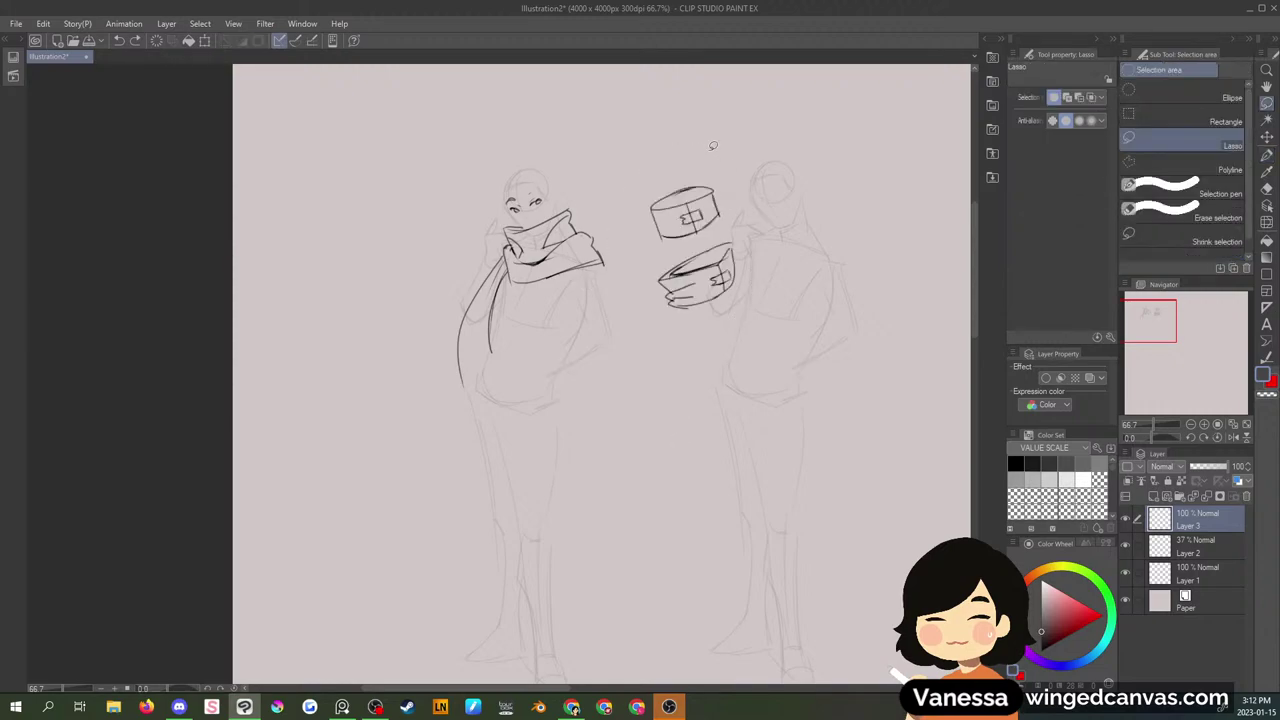
pyautogui.moveTo(714, 137); pyautogui.dragTo(720, 140)
pyautogui.press('Delete')
pyautogui.hotkey('ctrl', 'd')
# - Lasso and delete the curved scarf ends over the left figure's raised arm
pyautogui.moveTo(511, 290); pyautogui.dragTo(505, 282)
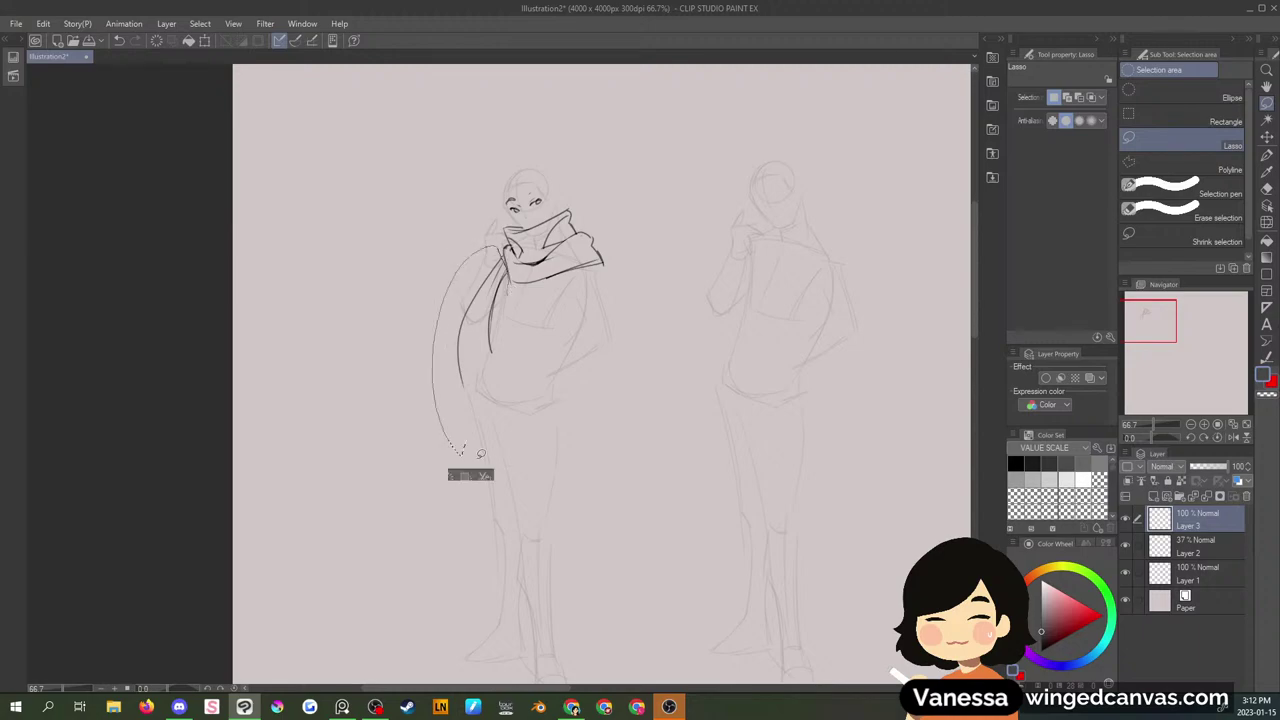
pyautogui.press('Delete')
pyautogui.hotkey('ctrl', 'd')
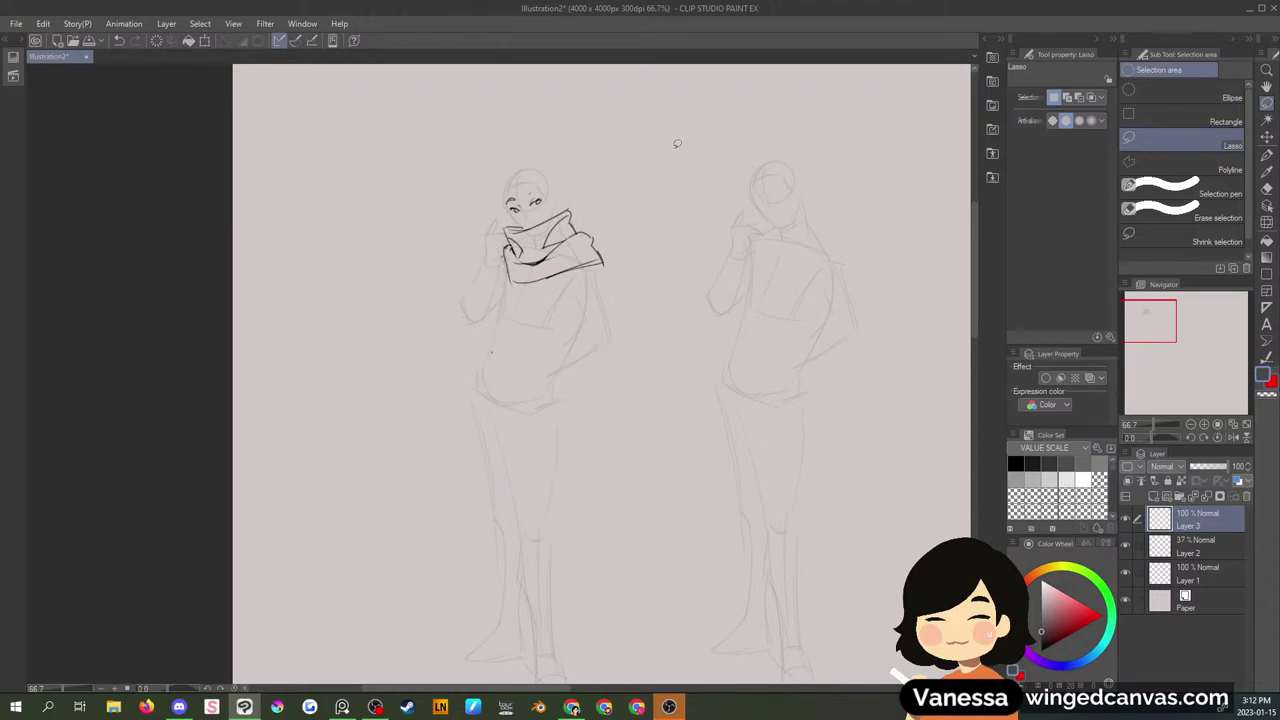
pyautogui.press('p')
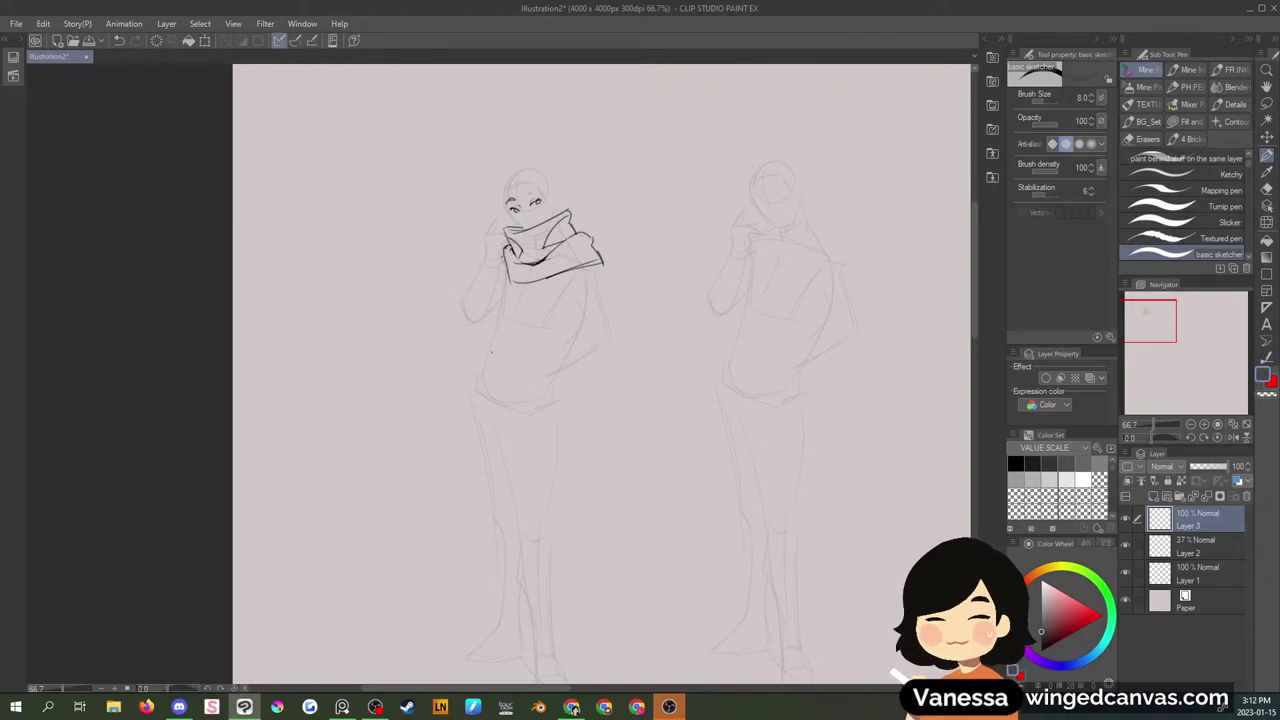
# - Delete the lower scarf fold under the left figure's high collar and redraw it as a deeper, V-shaped cowl
pyautogui.press('m')
pyautogui.moveTo(512, 246)
pyautogui.mouseDown()
pyautogui.moveTo(509, 292)
pyautogui.moveTo(631, 259)
pyautogui.moveTo(584, 227)
pyautogui.moveTo(506, 247)
pyautogui.mouseUp()
pyautogui.press('Delete')
pyautogui.hotkey('ctrl', 'd')
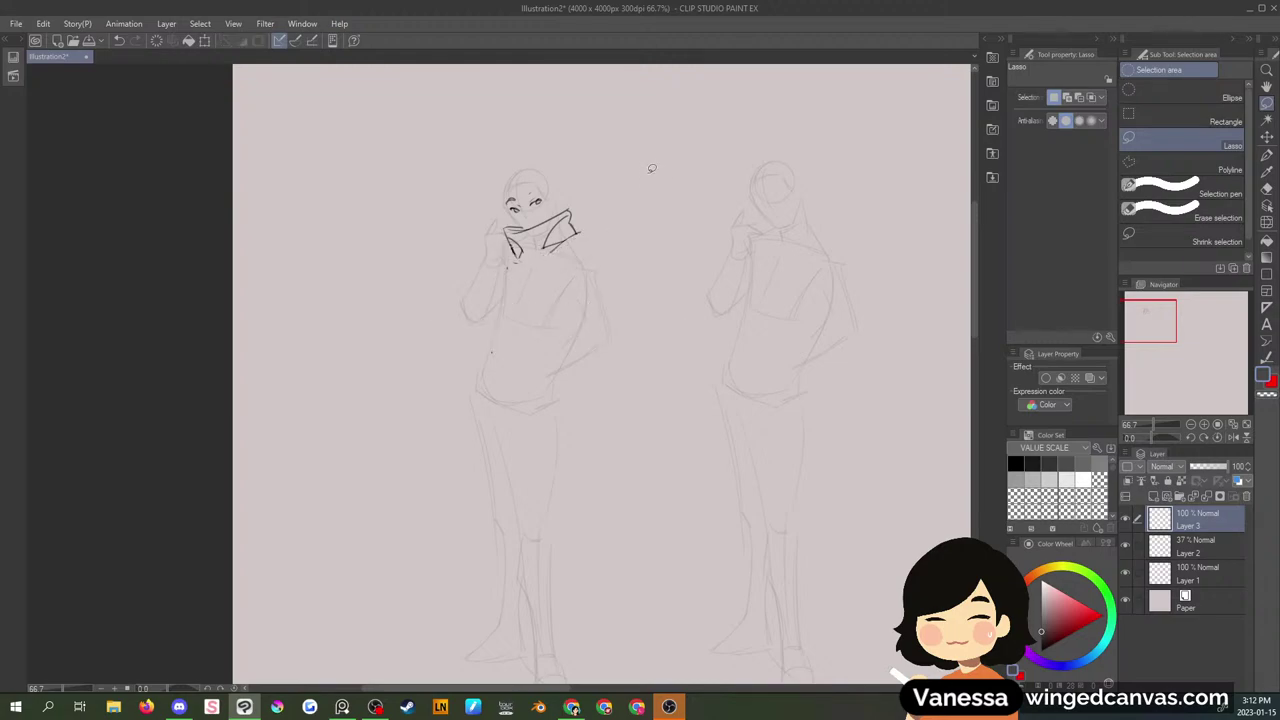
pyautogui.press('p')
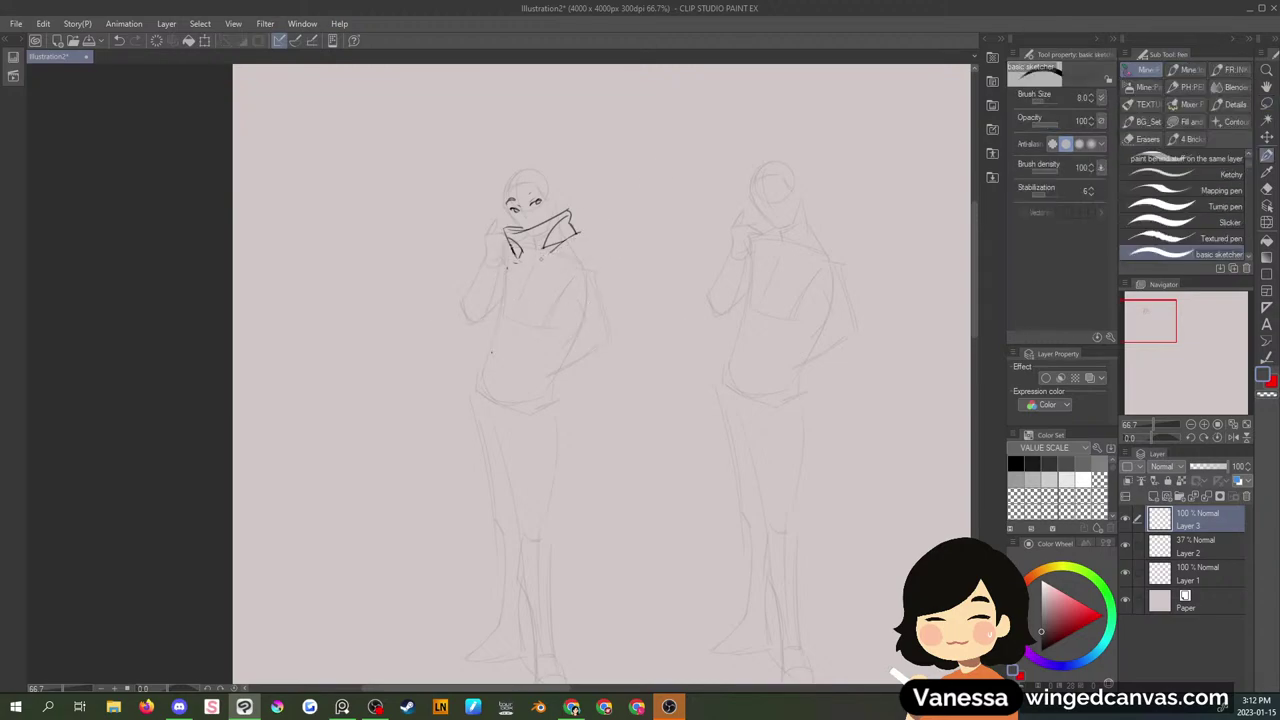
pyautogui.moveTo(508, 244)
pyautogui.mouseDown()
pyautogui.moveTo(499, 251)
pyautogui.moveTo(550, 248)
pyautogui.moveTo(508, 292)
pyautogui.mouseUp()
pyautogui.moveTo(504, 245)
pyautogui.mouseDown()
pyautogui.moveTo(520, 283)
pyautogui.moveTo(555, 265)
pyautogui.moveTo(547, 295)
pyautogui.moveTo(580, 233)
pyautogui.moveTo(587, 250)
pyautogui.moveTo(630, 233)
pyautogui.mouseUp()
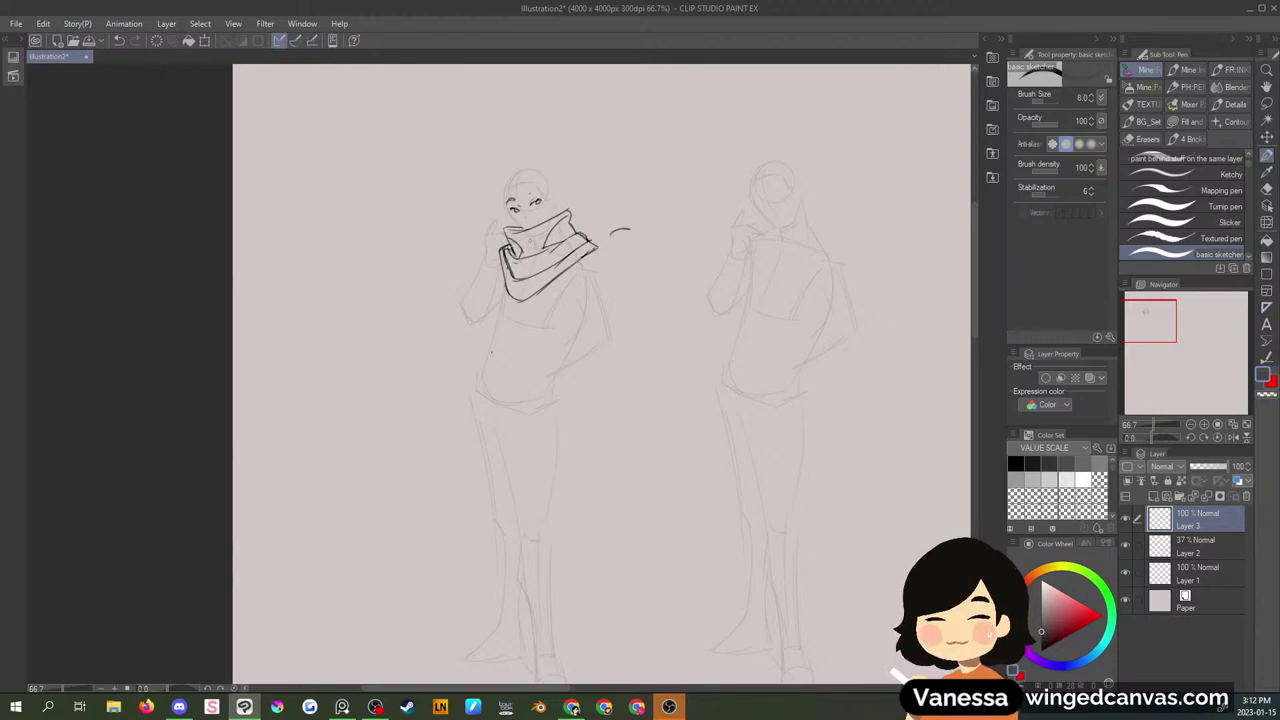
# - Try red contour lines across the cowl's folds, and undo them together with the stray stroke beside the figure
pyautogui.click(1102, 615)
pyautogui.moveTo(519, 257); pyautogui.dragTo(515, 300)
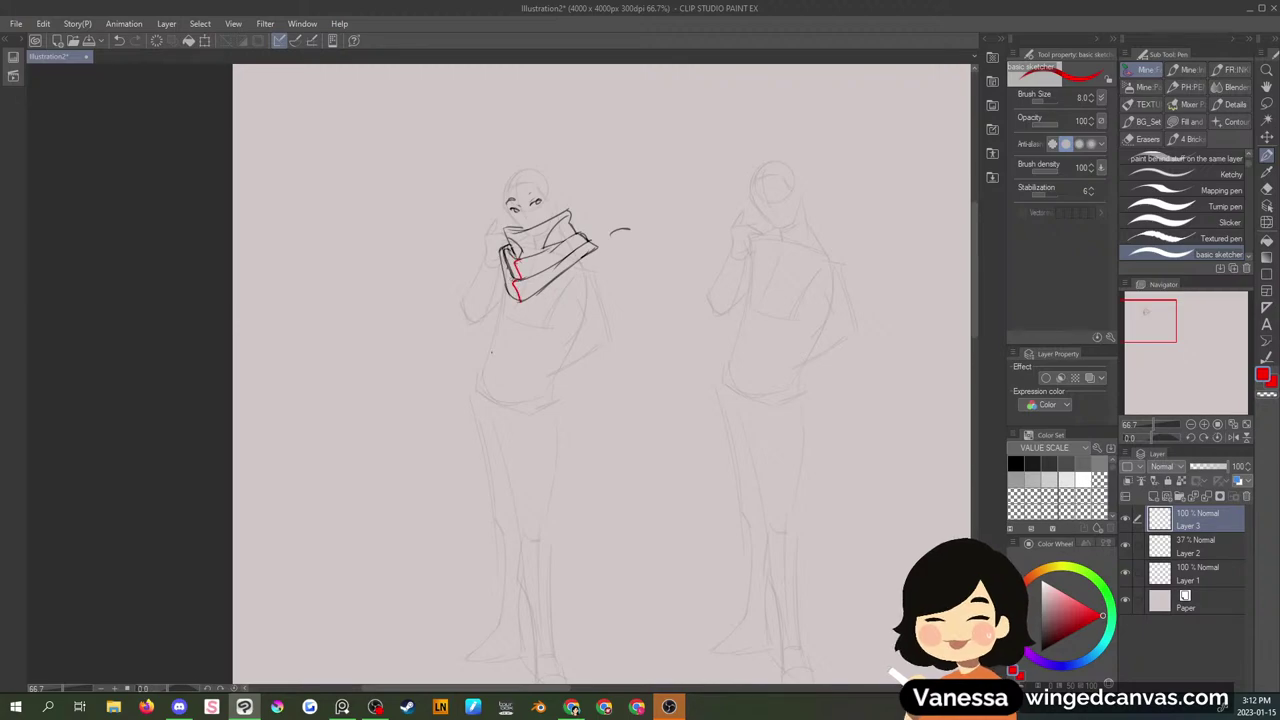
pyautogui.hotkey('ctrl', 'z')
pyautogui.hotkey('ctrl', 'z')
pyautogui.hotkey('ctrl', 'z')
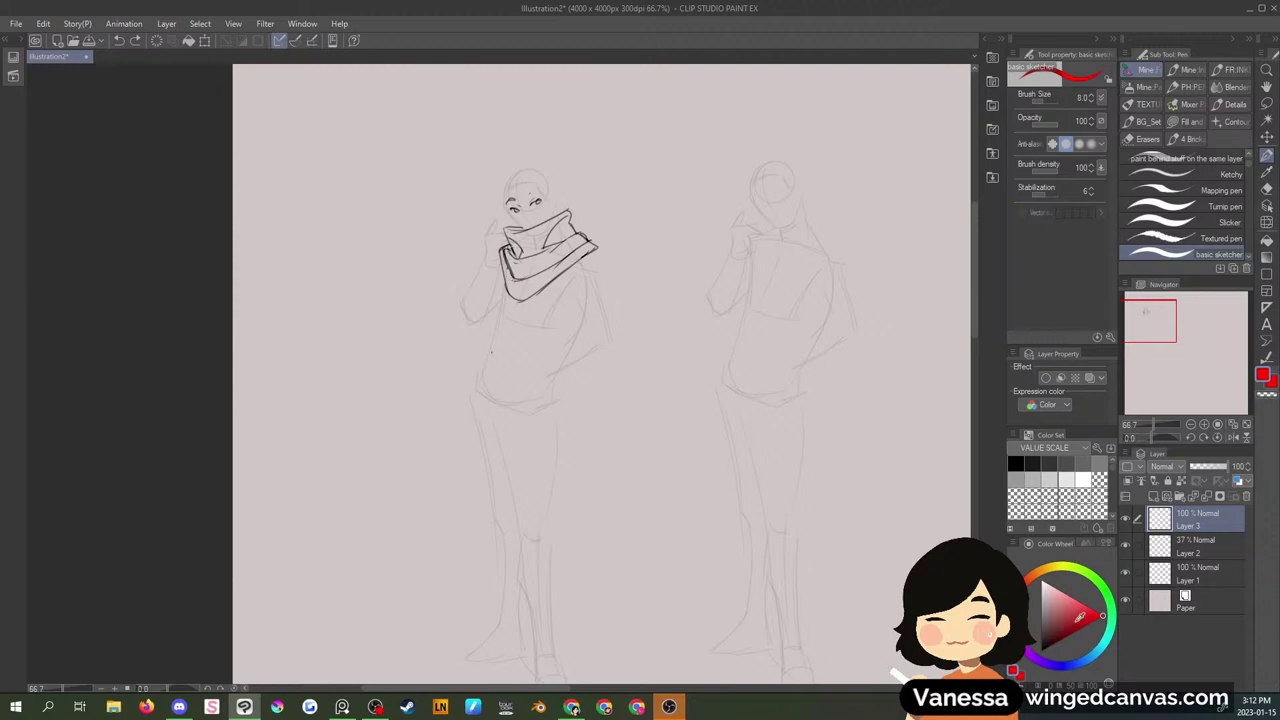
# - Switch the drawing colour to black and sketch a separate open cowl study between the left and middle figures
pyautogui.press('x')
pyautogui.moveTo(618, 268)
pyautogui.mouseDown()
pyautogui.moveTo(618, 306)
pyautogui.moveTo(624, 270)
pyautogui.moveTo(636, 280)
pyautogui.moveTo(686, 264)
pyautogui.mouseUp()
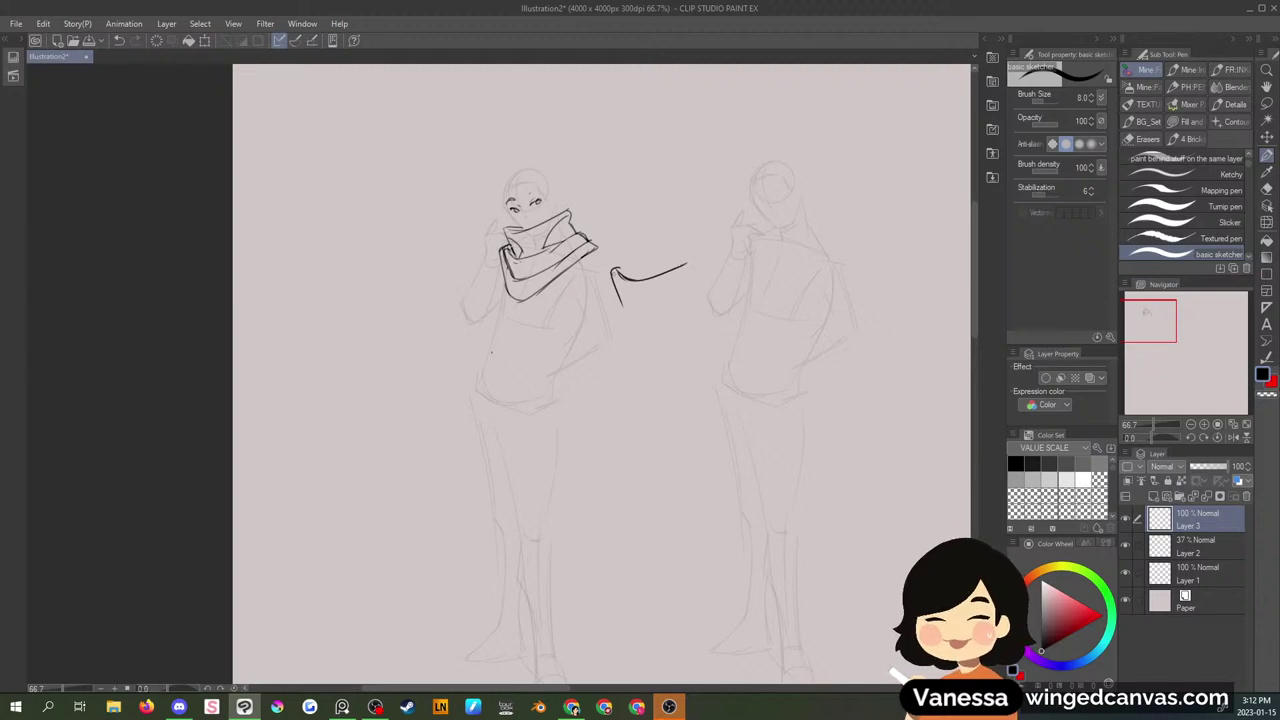
pyautogui.moveTo(619, 298)
pyautogui.mouseDown()
pyautogui.moveTo(686, 266)
pyautogui.moveTo(665, 257)
pyautogui.moveTo(644, 269)
pyautogui.moveTo(684, 263)
pyautogui.mouseUp()
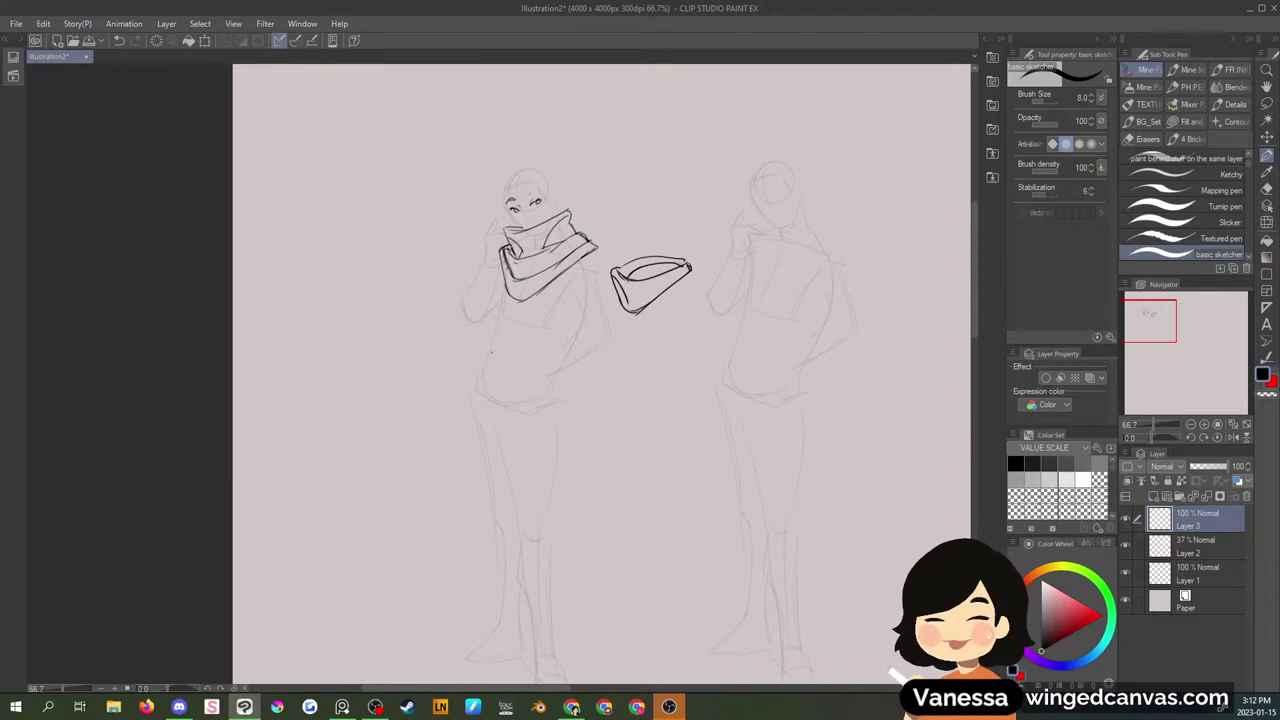
# - Add red contour lines across the open cowl study's front and inner back, and return the drawing colour to black
pyautogui.moveTo(627, 279); pyautogui.dragTo(641, 307)
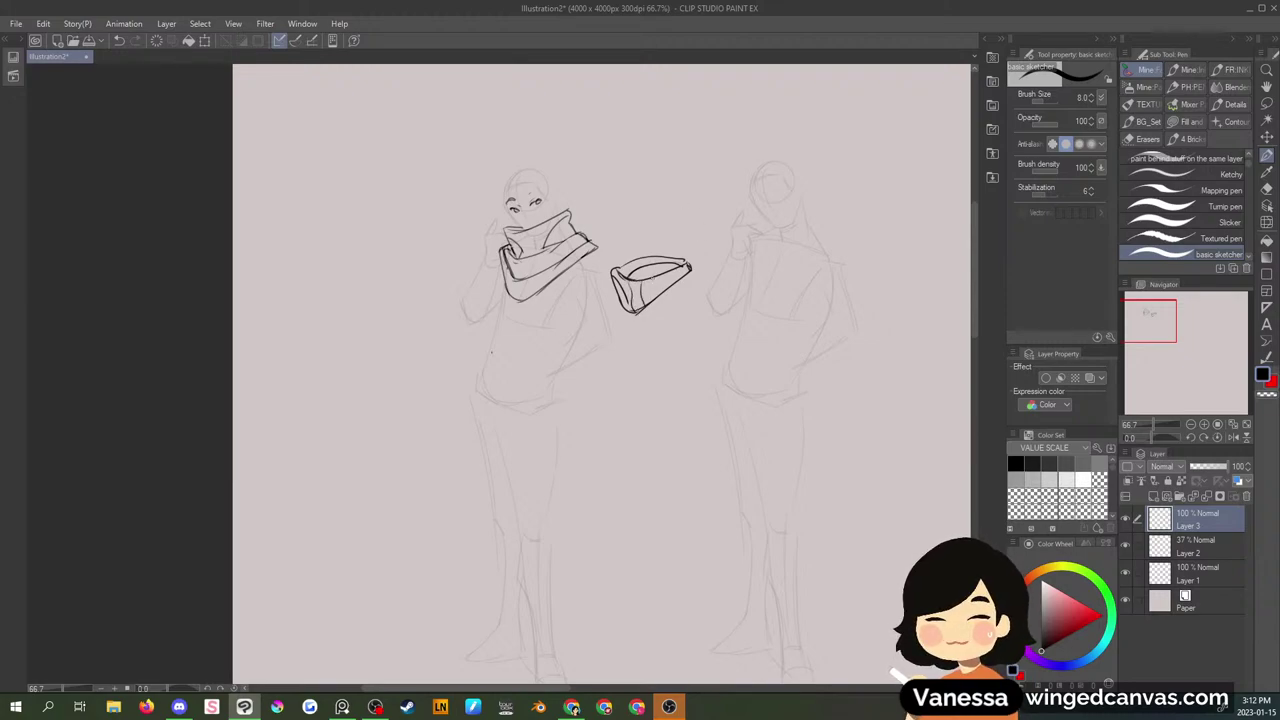
pyautogui.click(1104, 618)
pyautogui.moveTo(629, 278)
pyautogui.mouseDown()
pyautogui.moveTo(642, 309)
pyautogui.moveTo(648, 285)
pyautogui.moveTo(652, 305)
pyautogui.moveTo(675, 280)
pyautogui.mouseUp()
pyautogui.hotkey('ctrl', 'z')
pyautogui.hotkey('ctrl', 'z')
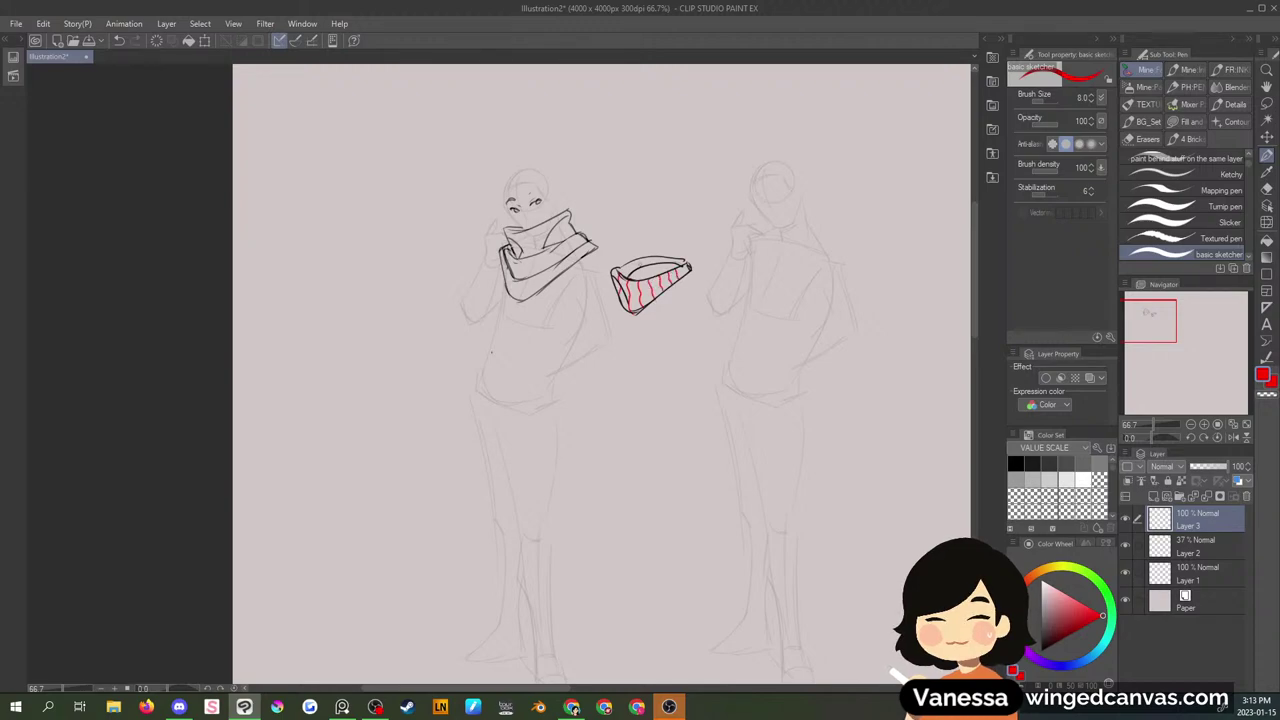
pyautogui.hotkey('ctrl', 'z')
pyautogui.moveTo(631, 260); pyautogui.dragTo(634, 271)
pyautogui.press('x')
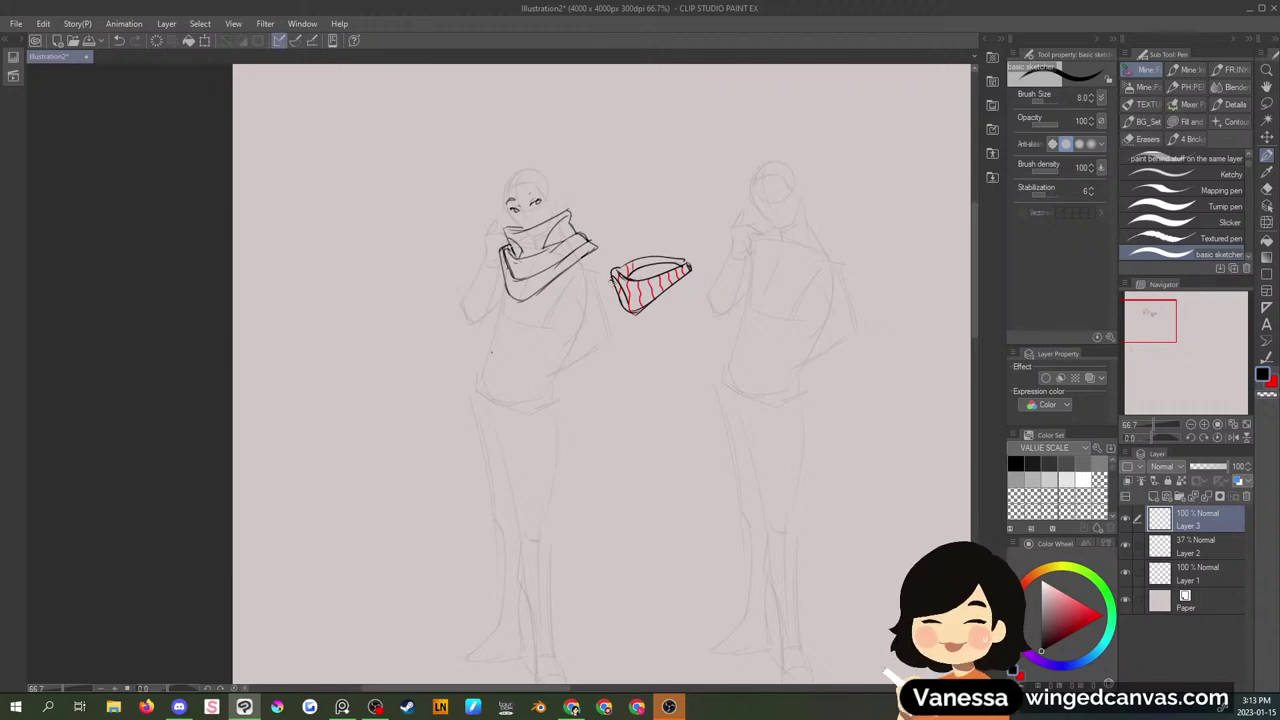
# - Try short black fold strokes beside the cowl study and across the left figure's cowl, and undo them
pyautogui.moveTo(612, 272); pyautogui.dragTo(607, 294)
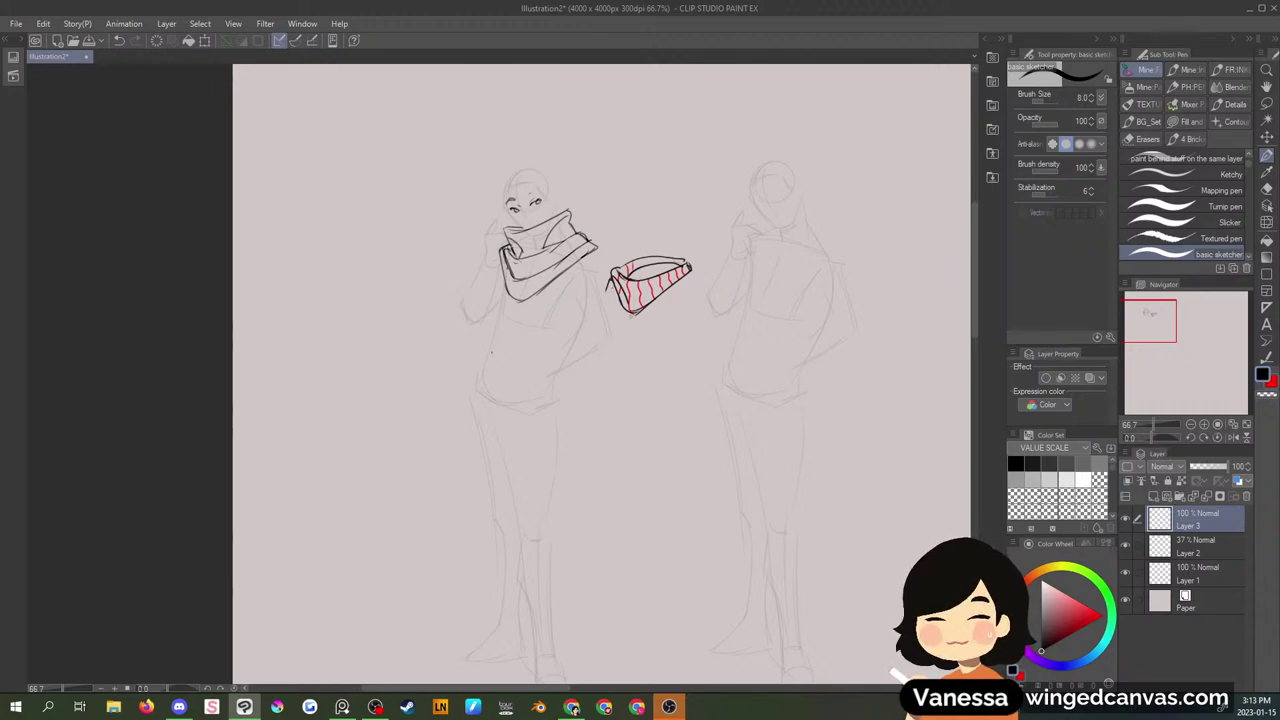
pyautogui.moveTo(510, 278); pyautogui.dragTo(518, 290)
pyautogui.moveTo(510, 286); pyautogui.dragTo(522, 302)
pyautogui.moveTo(521, 258)
pyautogui.mouseDown()
pyautogui.moveTo(518, 281)
pyautogui.moveTo(534, 275)
pyautogui.mouseUp()
pyautogui.hotkey('ctrl', 'z')
pyautogui.hotkey('ctrl', 'z')
pyautogui.hotkey('ctrl', 'z')
pyautogui.hotkey('ctrl', 'z')
pyautogui.hotkey('ctrl', 'z')
pyautogui.hotkey('ctrl', 'z')
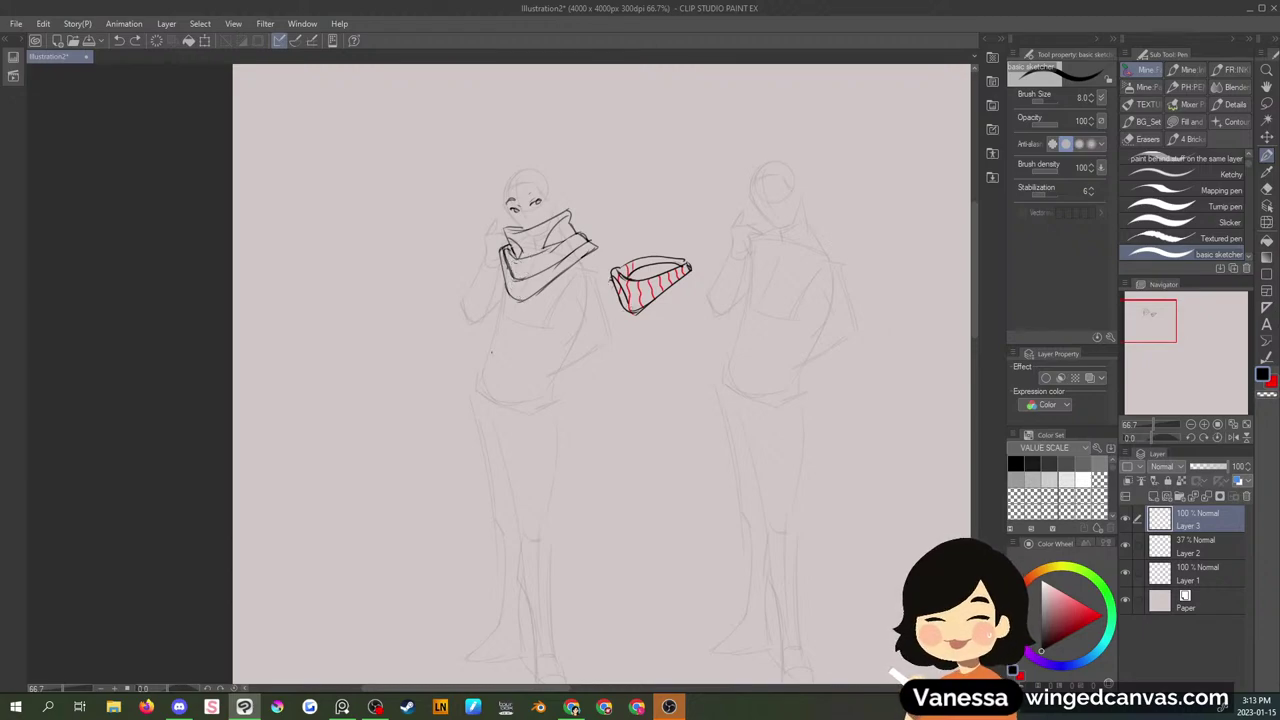
# - Draw a second, deeper V-shaped fold beneath the red-lined cowl study, undoing the accidental clearing of the layer
pyautogui.moveTo(616, 304)
pyautogui.mouseDown()
pyautogui.moveTo(606, 300)
pyautogui.moveTo(630, 343)
pyautogui.moveTo(703, 270)
pyautogui.mouseUp()
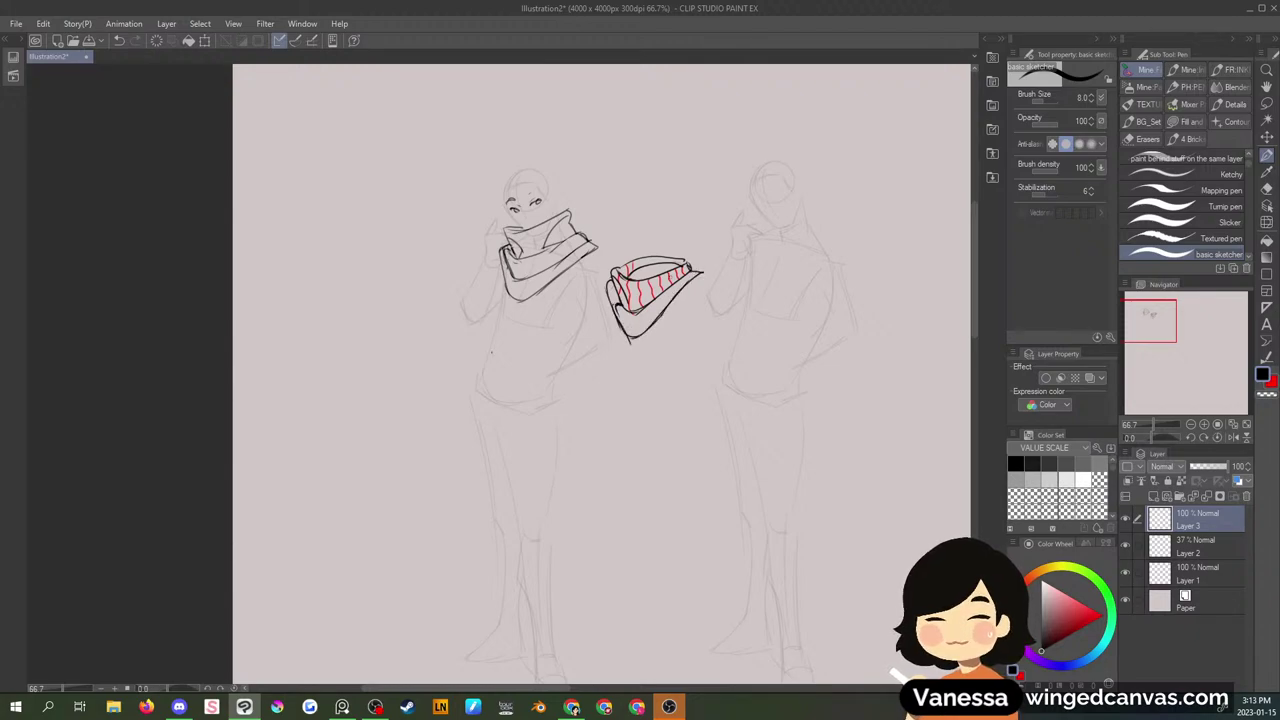
pyautogui.press(',')
pyautogui.press('Delete')
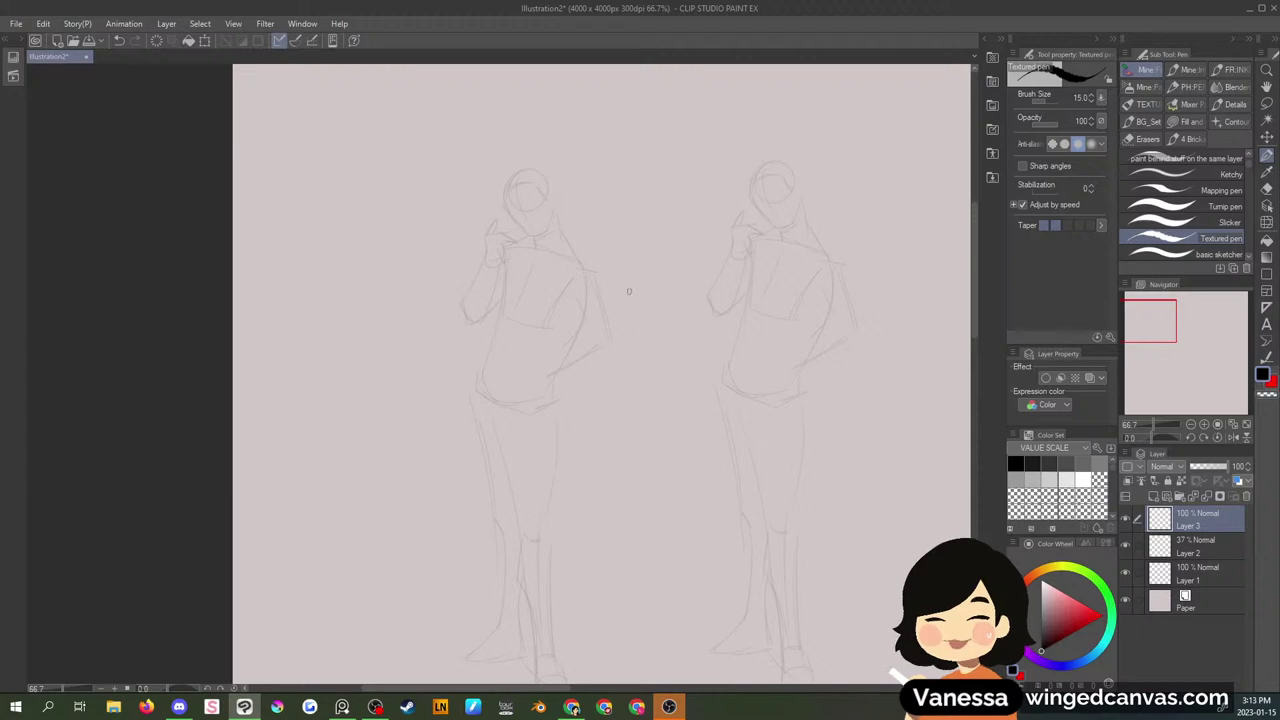
pyautogui.hotkey('ctrl', 'z')
# - Lasso and delete the overlapping lines inside the cowl study's second fold, and redraw its inner edges with the Textured pen
pyautogui.press('m')
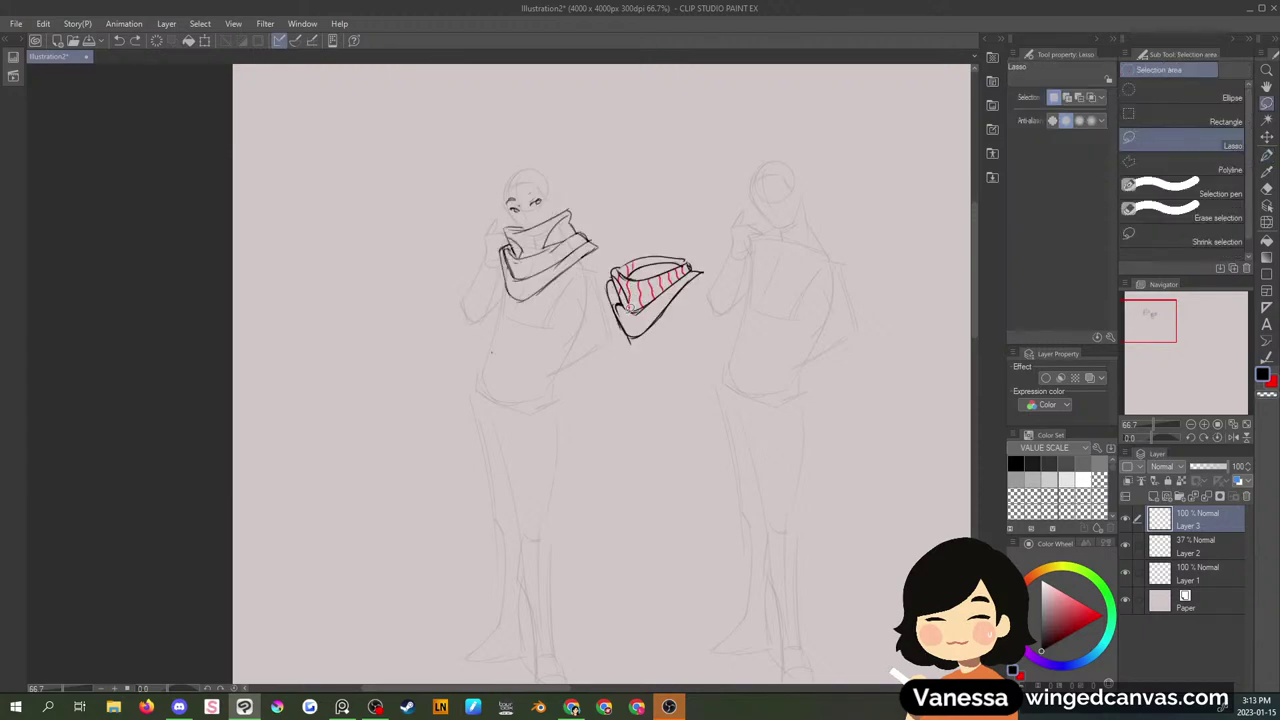
pyautogui.moveTo(630, 304)
pyautogui.mouseDown()
pyautogui.moveTo(614, 298)
pyautogui.moveTo(626, 322)
pyautogui.moveTo(636, 306)
pyautogui.mouseUp()
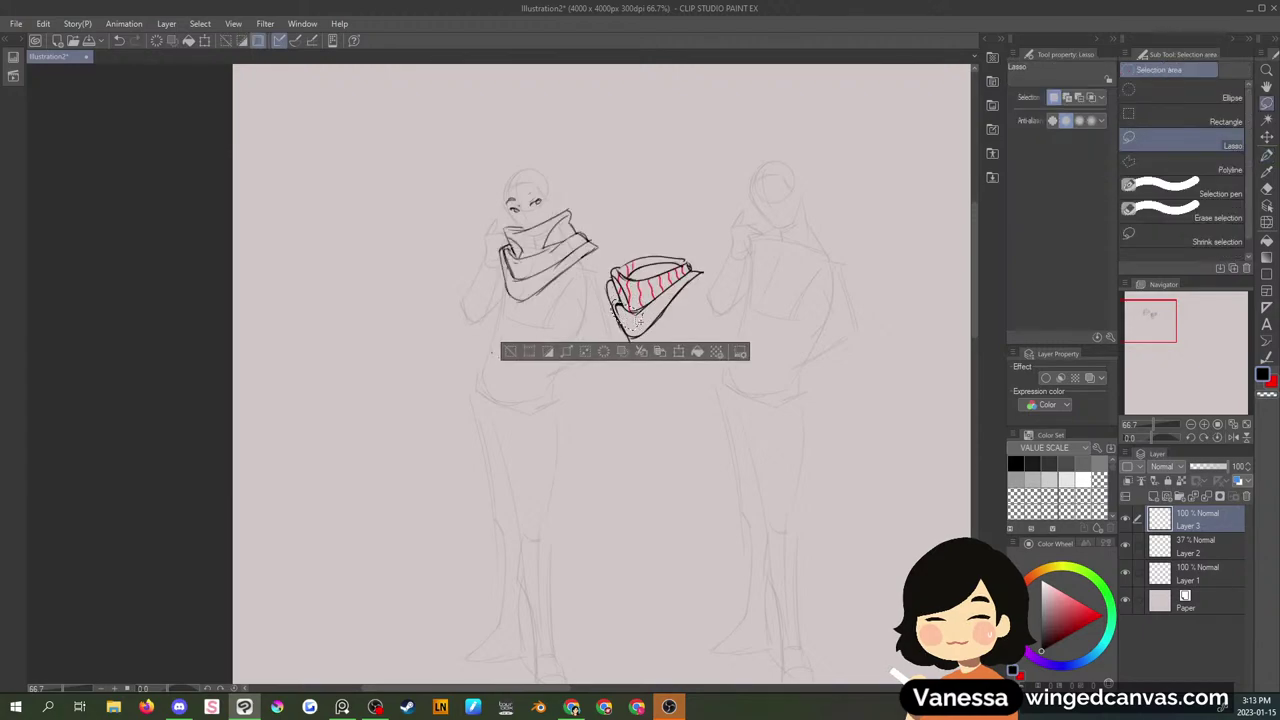
pyautogui.press('Delete')
pyautogui.hotkey('ctrl', 'd')
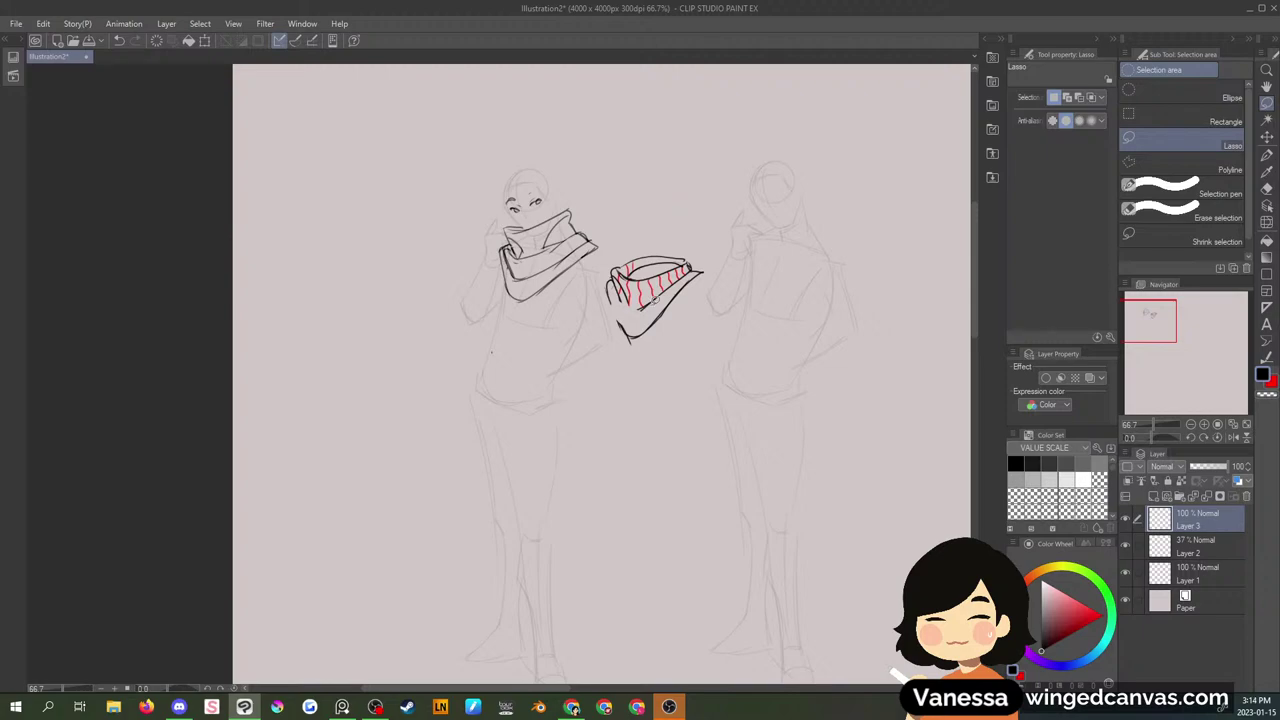
pyautogui.press('p')
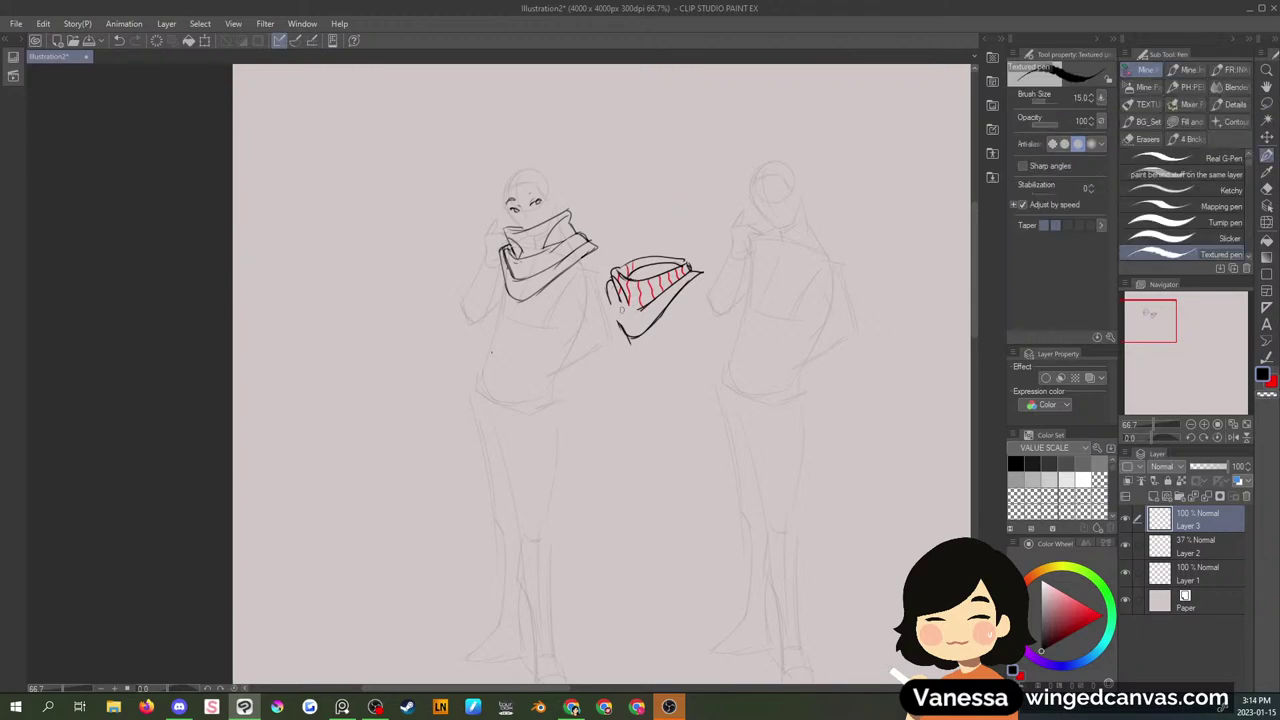
pyautogui.moveTo(621, 298)
pyautogui.mouseDown()
pyautogui.moveTo(634, 310)
pyautogui.moveTo(630, 341)
pyautogui.mouseUp()
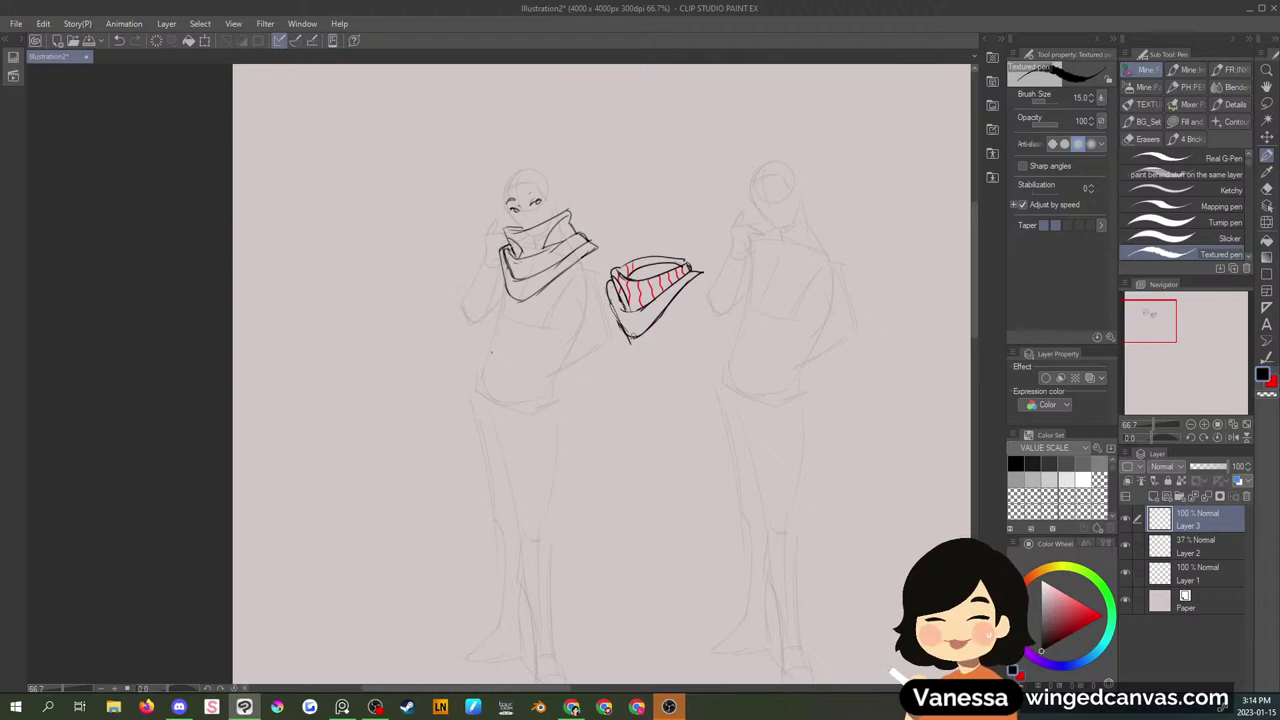
# - Extend the cowl study with a third, longer fold hanging below the second one
pyautogui.moveTo(607, 285)
pyautogui.mouseDown()
pyautogui.moveTo(606, 356)
pyautogui.moveTo(620, 382)
pyautogui.mouseUp()
pyautogui.moveTo(632, 322); pyautogui.dragTo(639, 332)
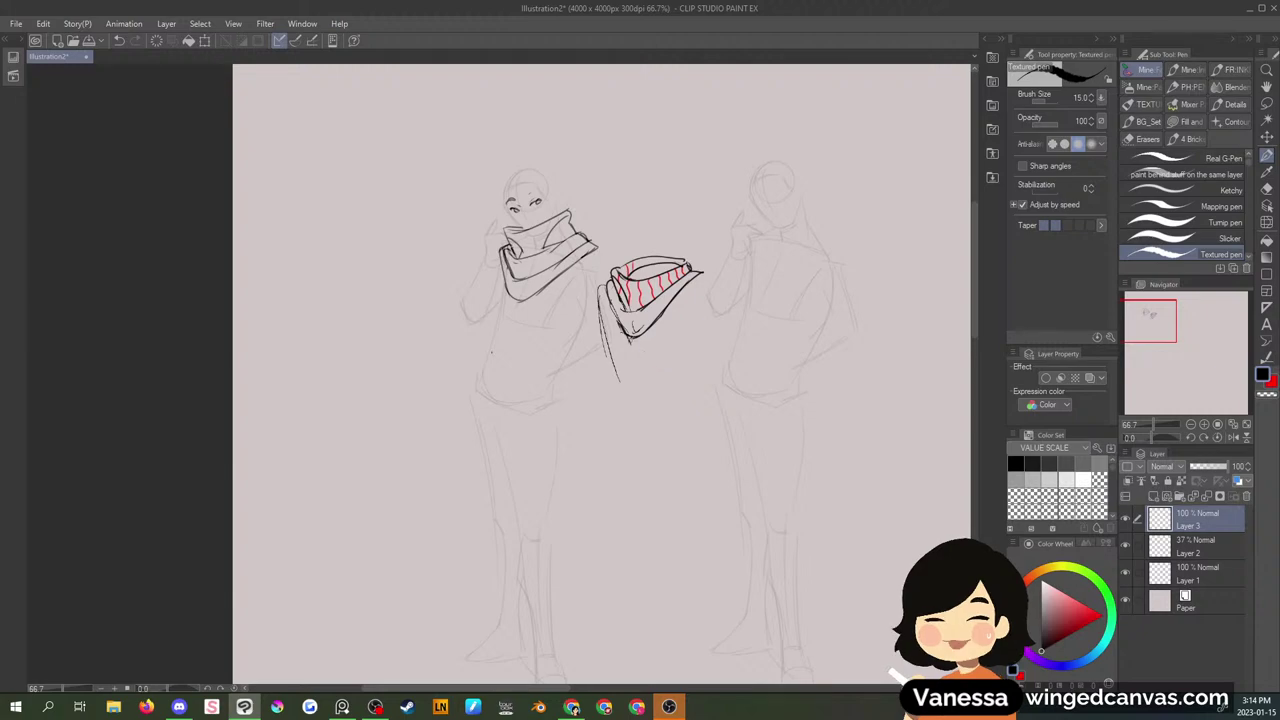
pyautogui.moveTo(621, 334); pyautogui.dragTo(624, 357)
pyautogui.moveTo(621, 354); pyautogui.dragTo(626, 378)
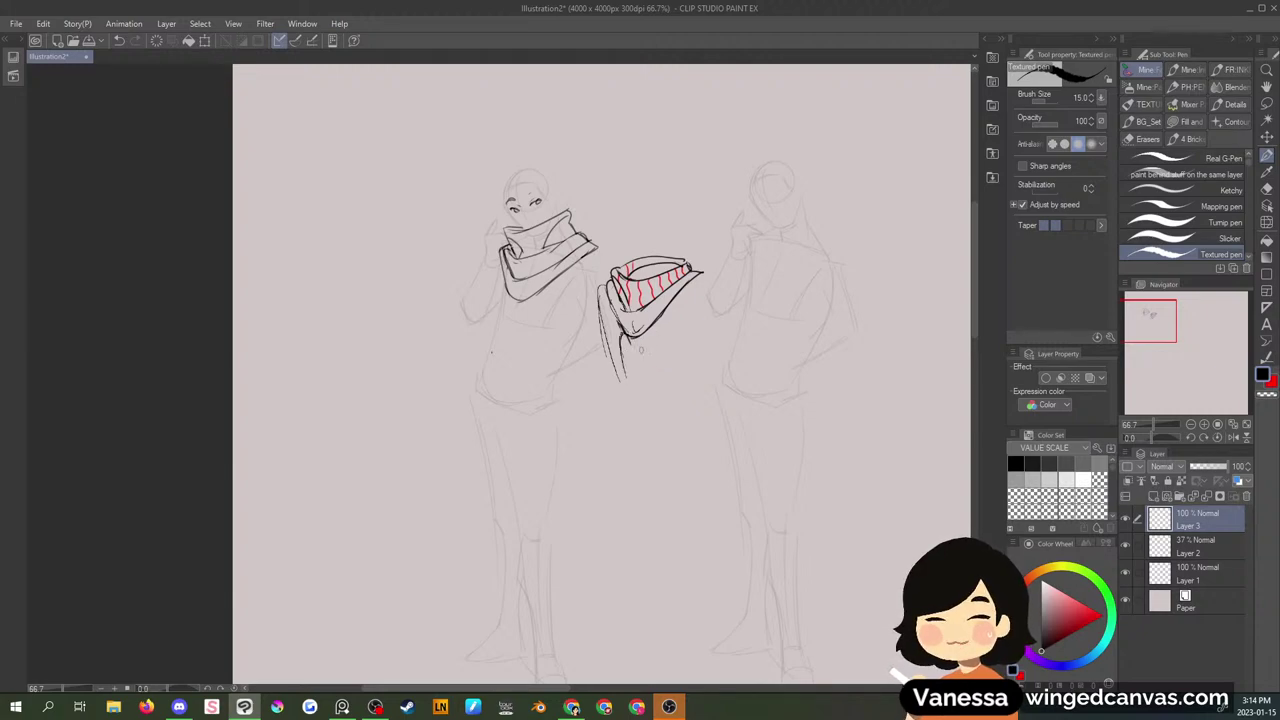
pyautogui.moveTo(608, 334)
pyautogui.mouseDown()
pyautogui.moveTo(626, 371)
pyautogui.moveTo(647, 366)
pyautogui.moveTo(698, 290)
pyautogui.mouseUp()
# - Switch to the basic sketcher brush and sketch a separate stacked-fold study below the cowl study, plus a curved fold line beneath the cowl
pyautogui.press('.')
pyautogui.press('.')
pyautogui.press('.')
pyautogui.press('.')
pyautogui.press(',')
pyautogui.press(',')
pyautogui.press(',')
pyautogui.press(',')
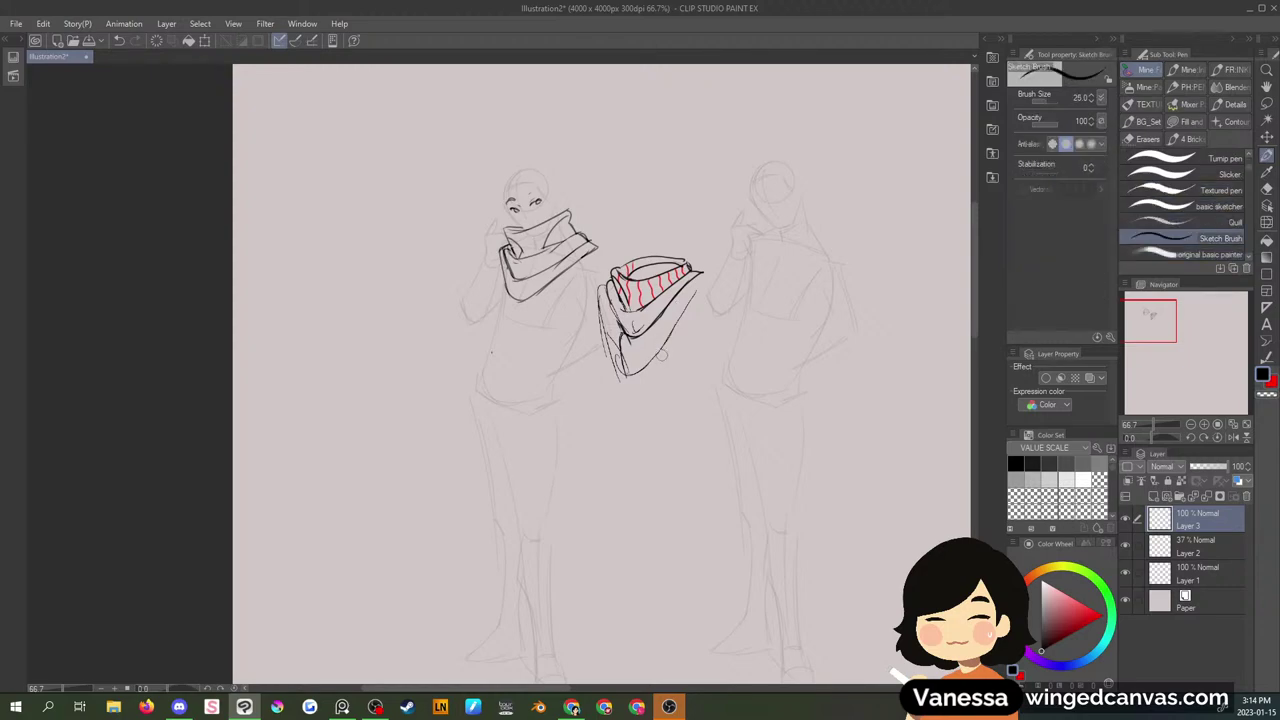
pyautogui.press(',')
pyautogui.press(',')
pyautogui.press(',')
pyautogui.press(',')
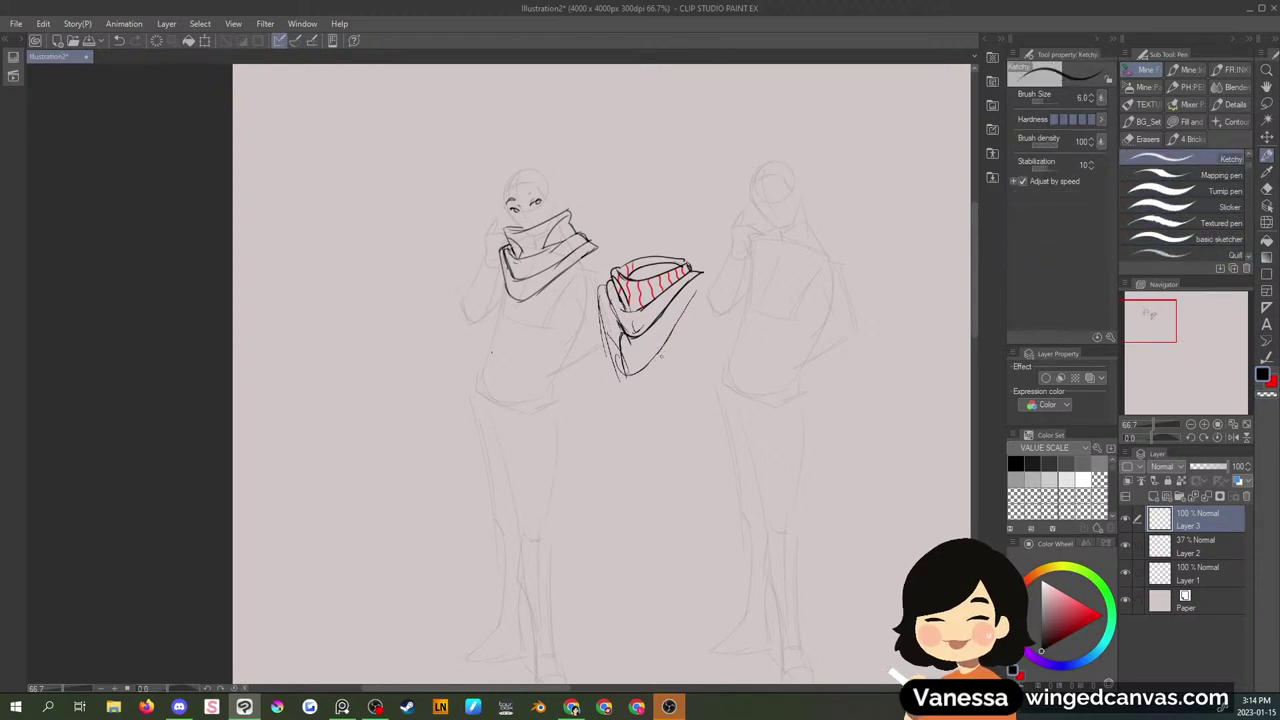
pyautogui.press('.')
pyautogui.press('.')
pyautogui.press('.')
pyautogui.press('.')
pyautogui.press('.')
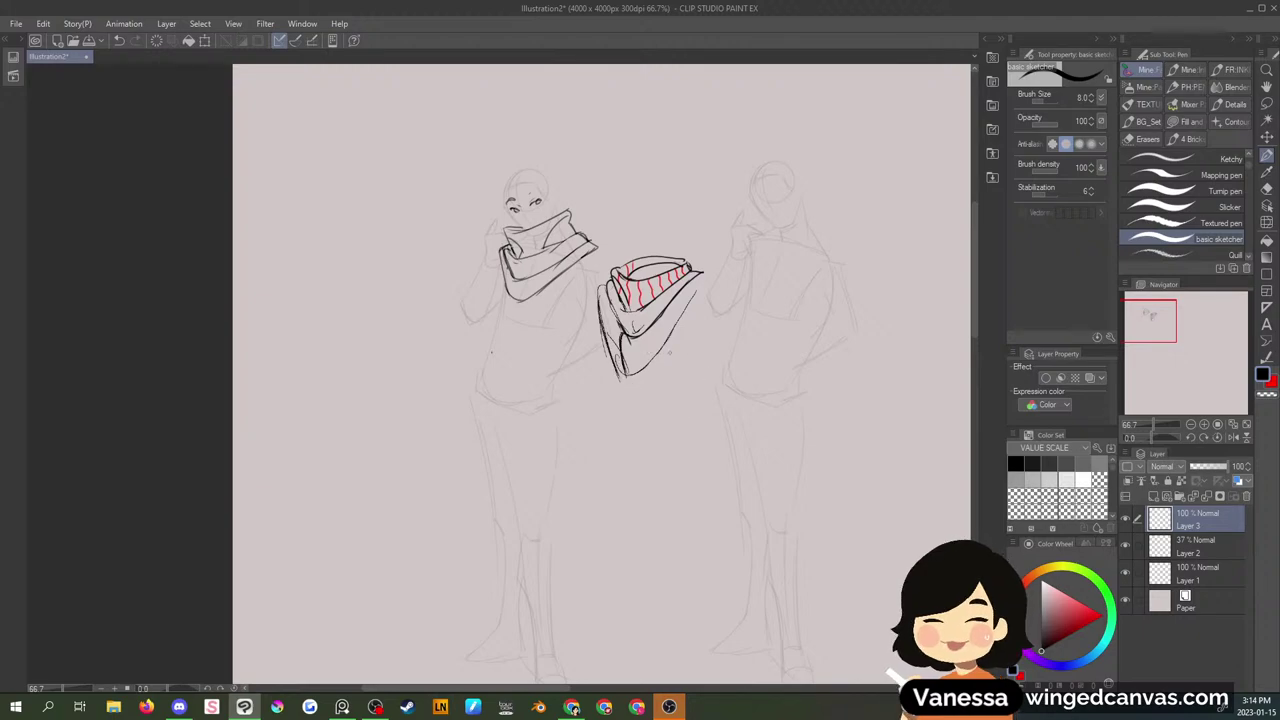
pyautogui.moveTo(693, 389)
pyautogui.mouseDown()
pyautogui.moveTo(669, 419)
pyautogui.moveTo(686, 443)
pyautogui.moveTo(682, 473)
pyautogui.mouseUp()
pyautogui.moveTo(680, 392); pyautogui.dragTo(732, 376)
pyautogui.moveTo(676, 414)
pyautogui.mouseDown()
pyautogui.moveTo(728, 396)
pyautogui.moveTo(685, 470)
pyautogui.mouseUp()
pyautogui.moveTo(728, 380)
pyautogui.mouseDown()
pyautogui.moveTo(745, 405)
pyautogui.moveTo(748, 386)
pyautogui.moveTo(730, 396)
pyautogui.mouseUp()
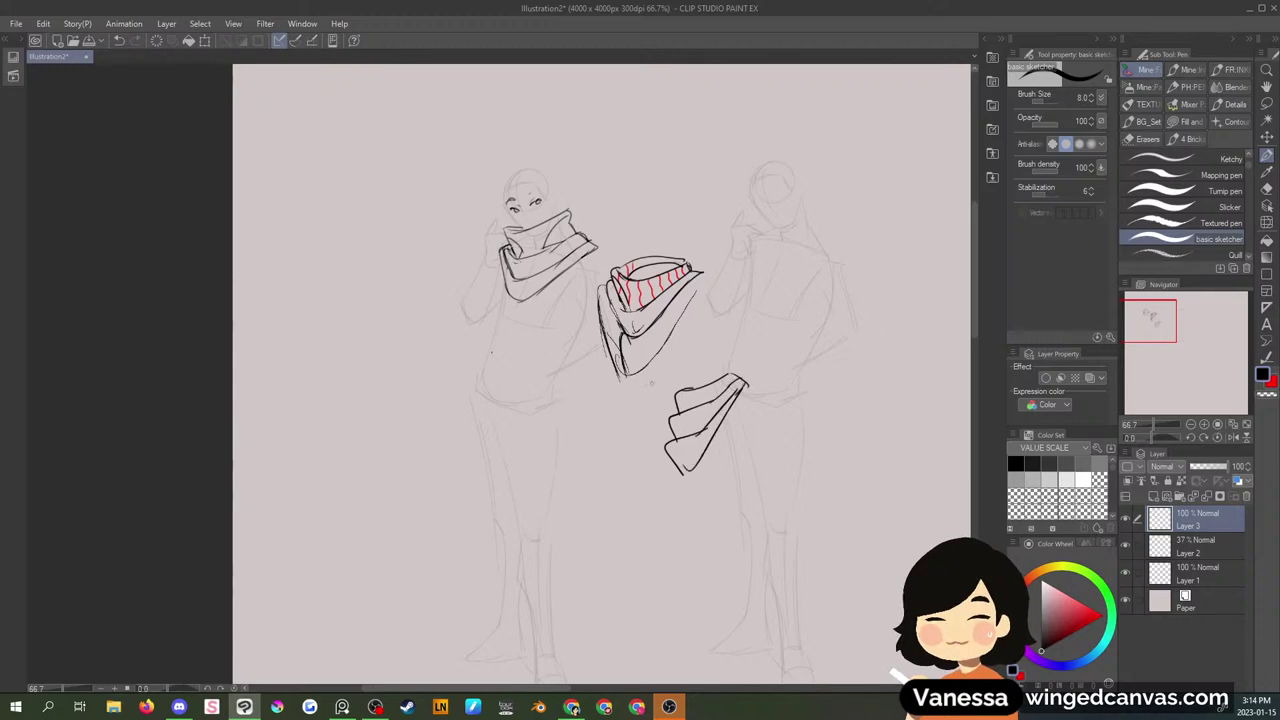
pyautogui.moveTo(630, 382); pyautogui.dragTo(656, 412)
# - Lasso the cowl and stacked-fold studies, move them to the empty space left of the left figure, and deselect
pyautogui.press('m')
pyautogui.moveTo(820, 300)
pyautogui.mouseDown()
pyautogui.moveTo(600, 262)
pyautogui.moveTo(745, 295)
pyautogui.moveTo(554, 318)
pyautogui.moveTo(414, 316)
pyautogui.moveTo(380, 301)
pyautogui.mouseUp()
pyautogui.hotkey('ctrl', 't')
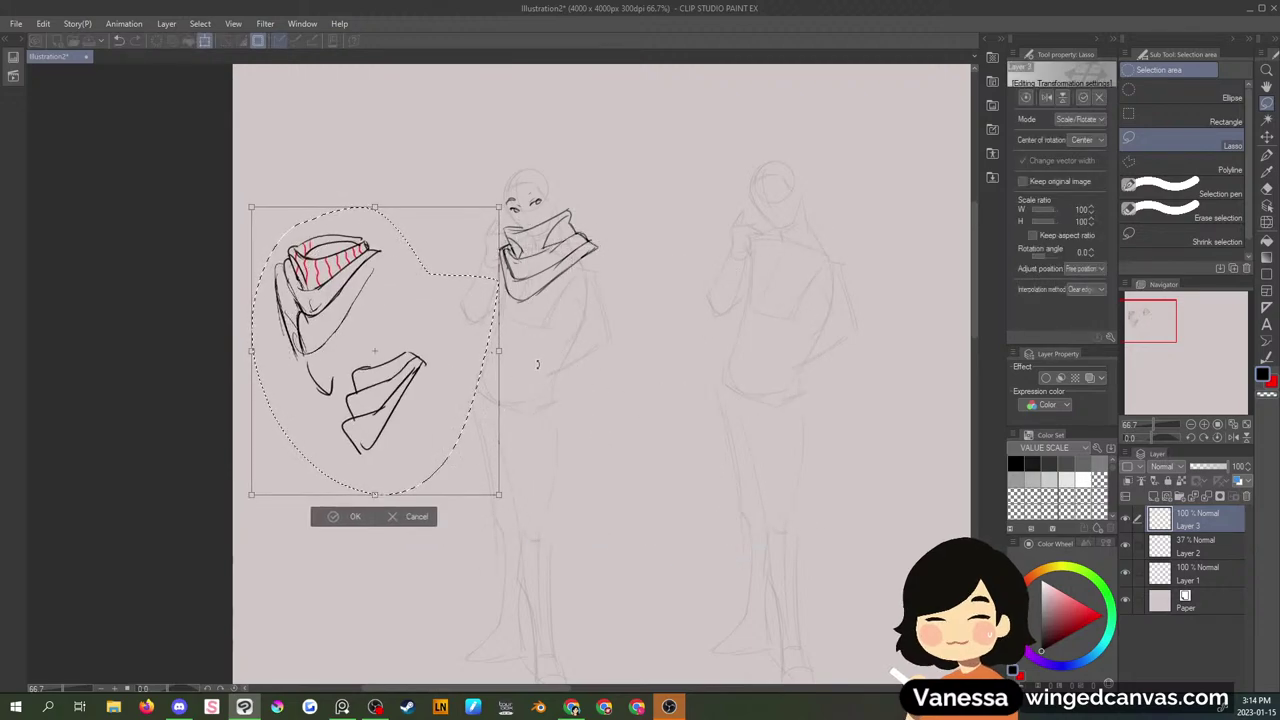
pyautogui.click(350, 516)
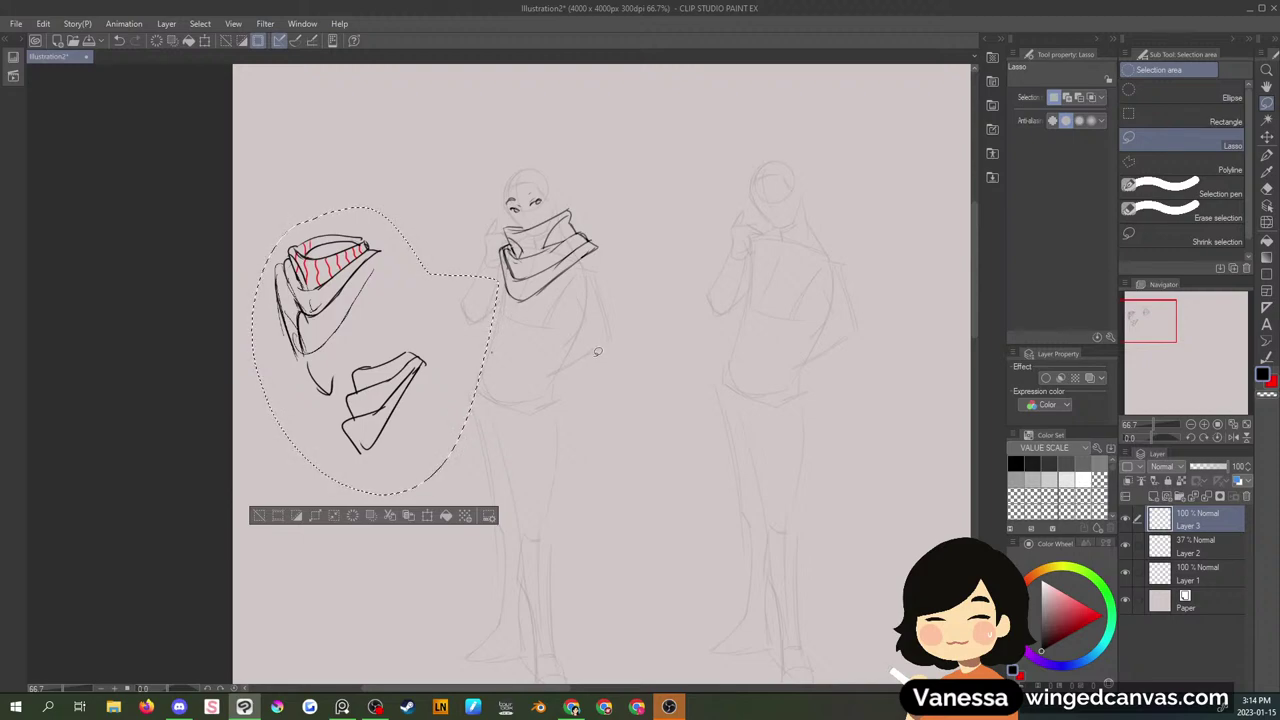
pyautogui.press('p')
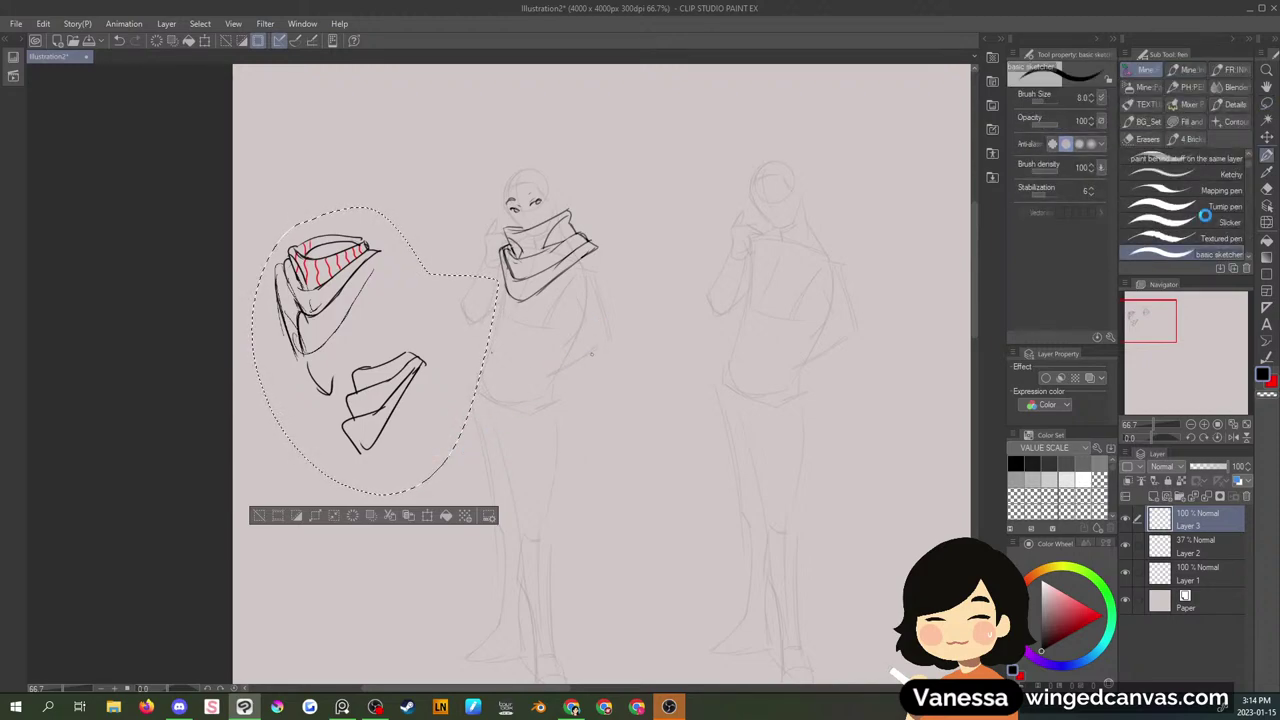
pyautogui.hotkey('ctrl', 'd')
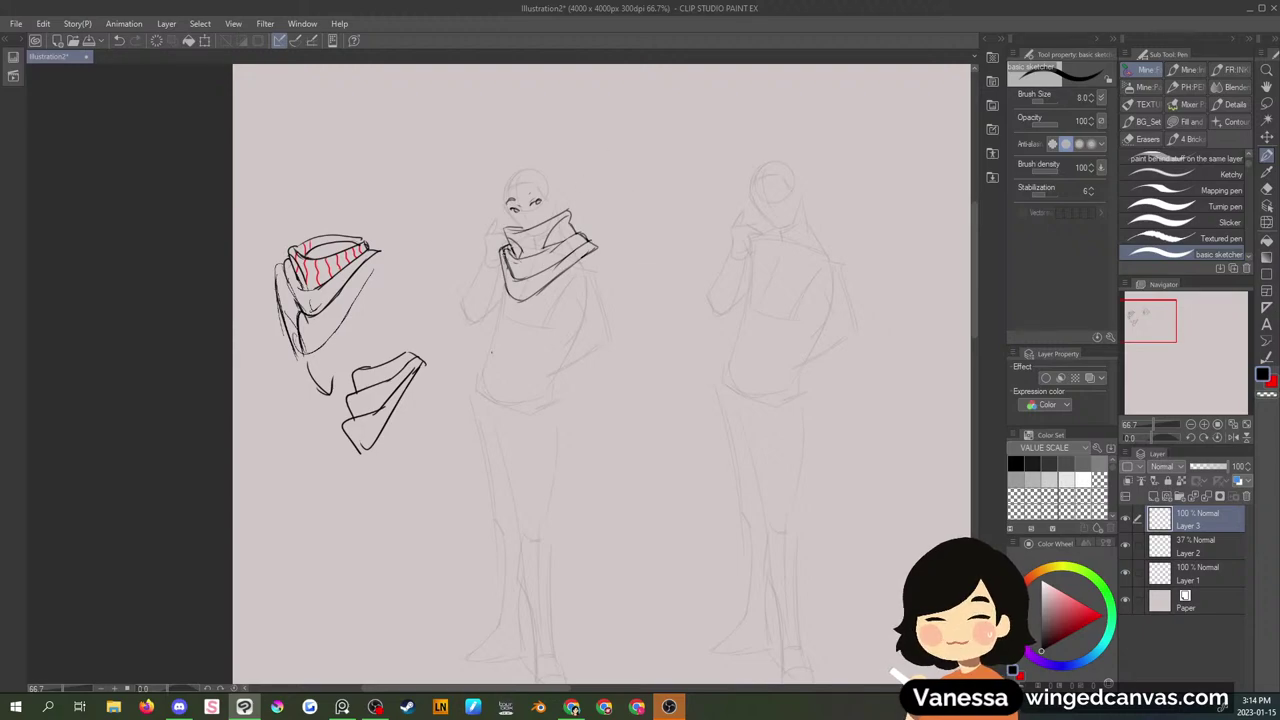
# - Strengthen the left figure's collar edge, and lasso and delete the pointed shoulder tip of the cowl's lower fold
pyautogui.moveTo(521, 223); pyautogui.dragTo(504, 239)
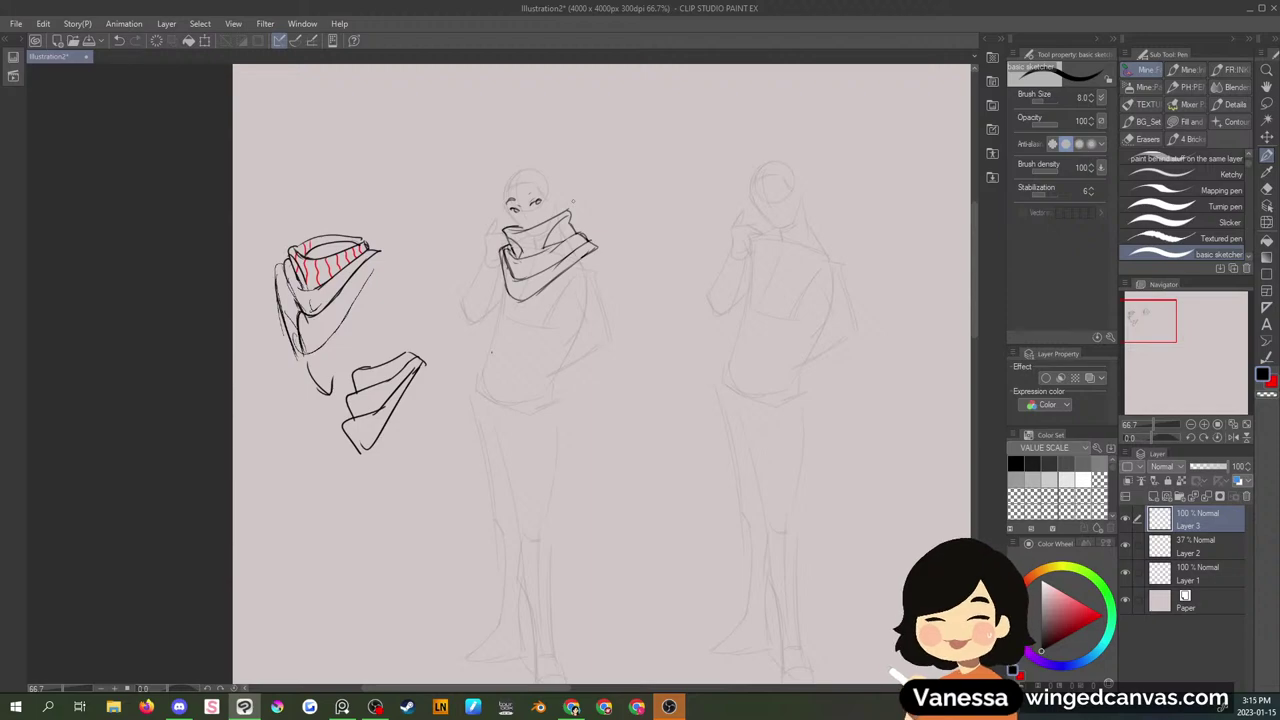
pyautogui.press('m')
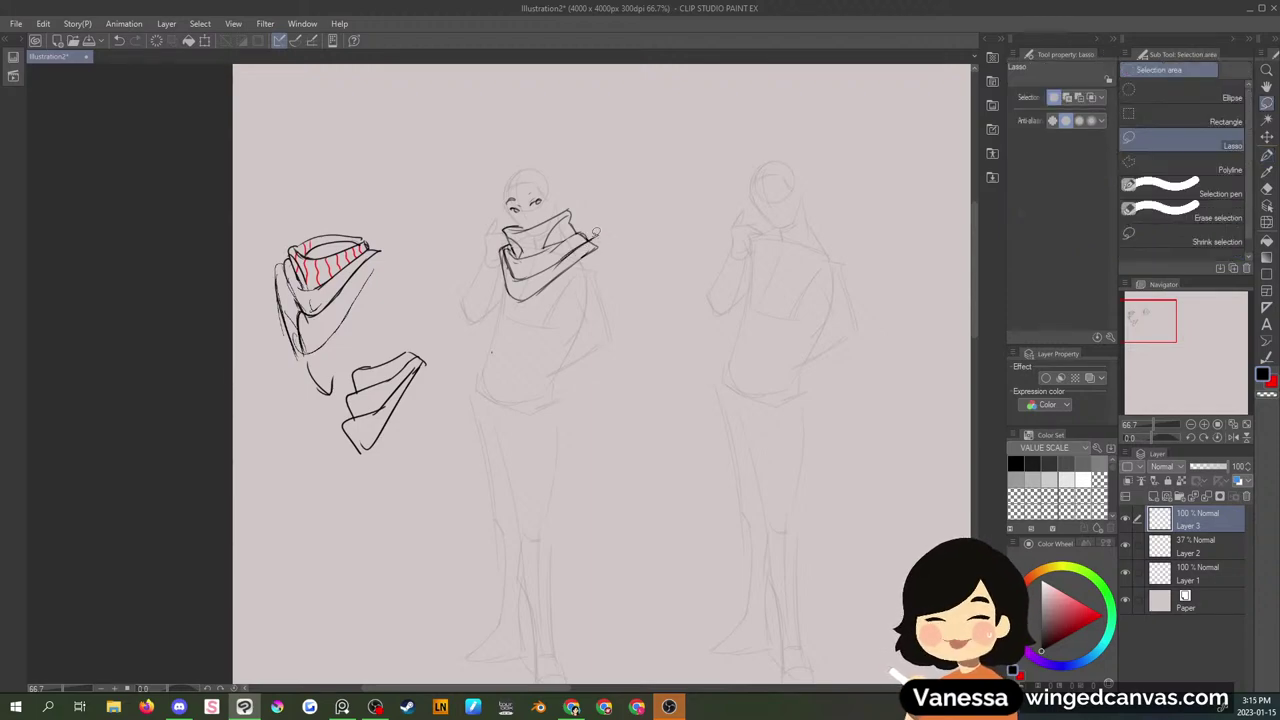
pyautogui.moveTo(604, 237); pyautogui.dragTo(600, 242)
pyautogui.press('Delete')
pyautogui.hotkey('ctrl', 'd')
pyautogui.press('p')
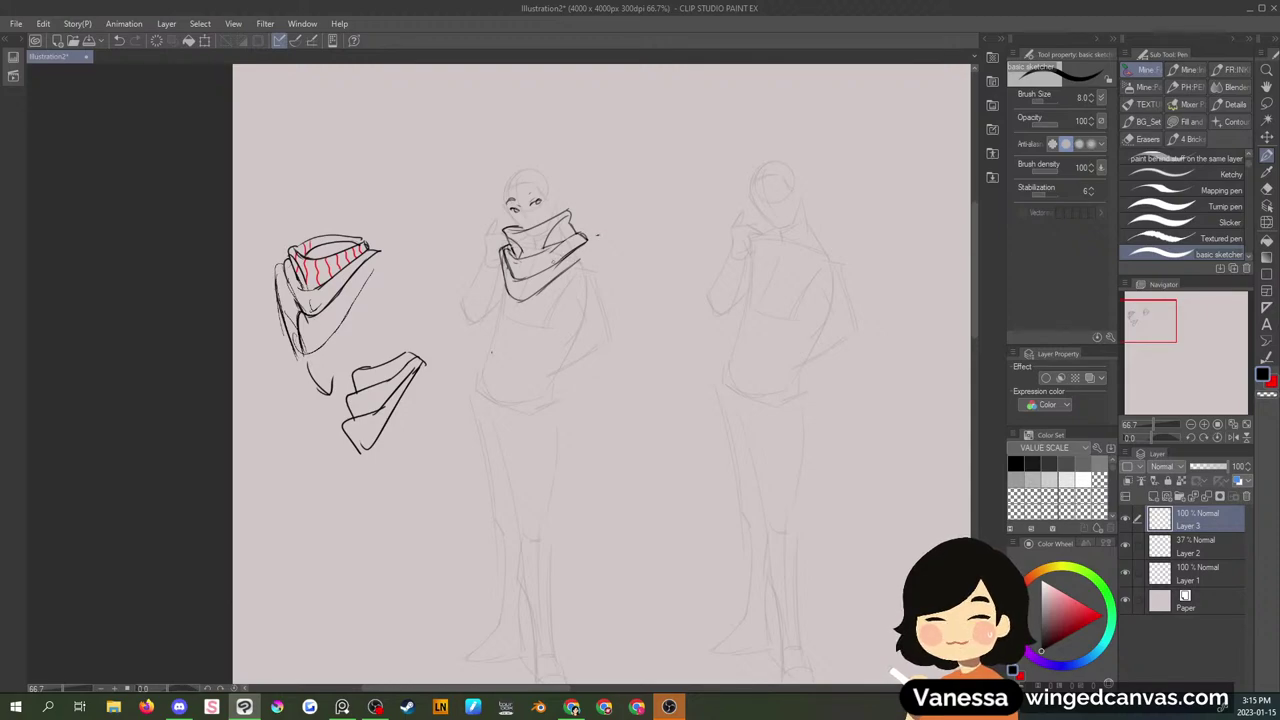
# - Lasso and delete the remaining shoulder-side lines of the left figure's lower cowl fold
pyautogui.press('m')
pyautogui.moveTo(598, 236)
pyautogui.mouseDown()
pyautogui.moveTo(550, 225)
pyautogui.moveTo(596, 240)
pyautogui.mouseUp()
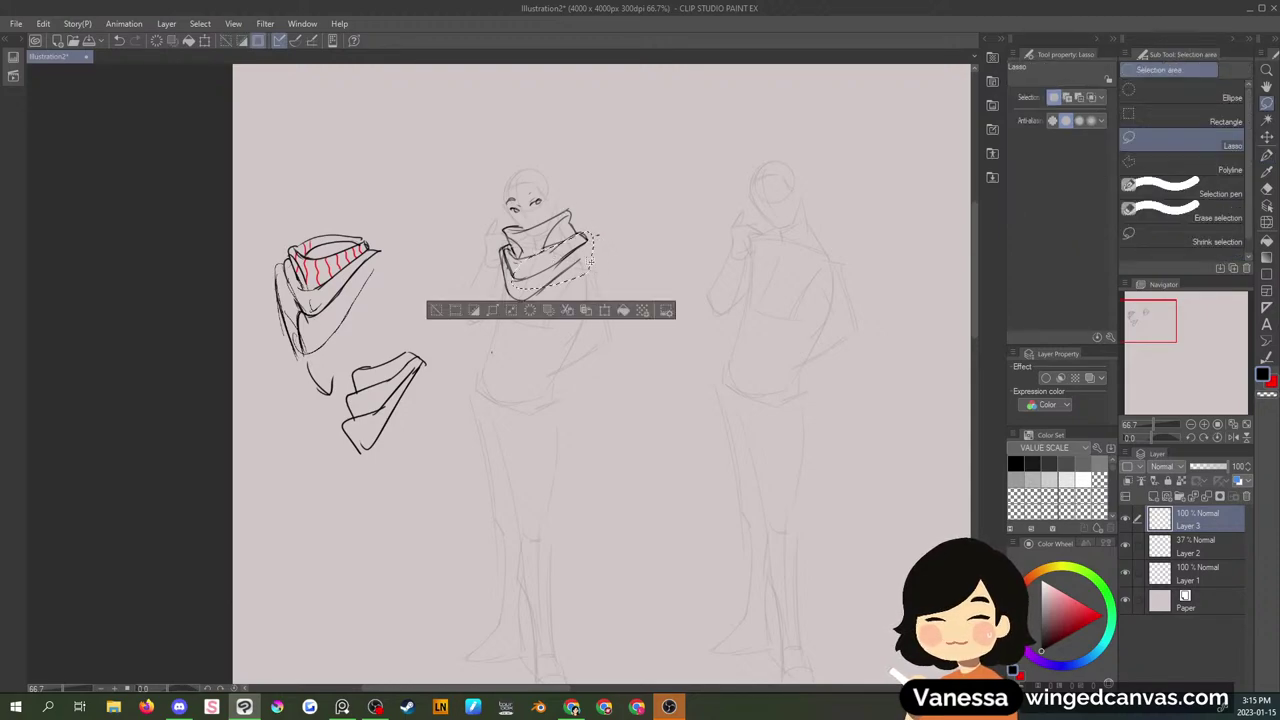
pyautogui.hotkey('ctrl', 'd')
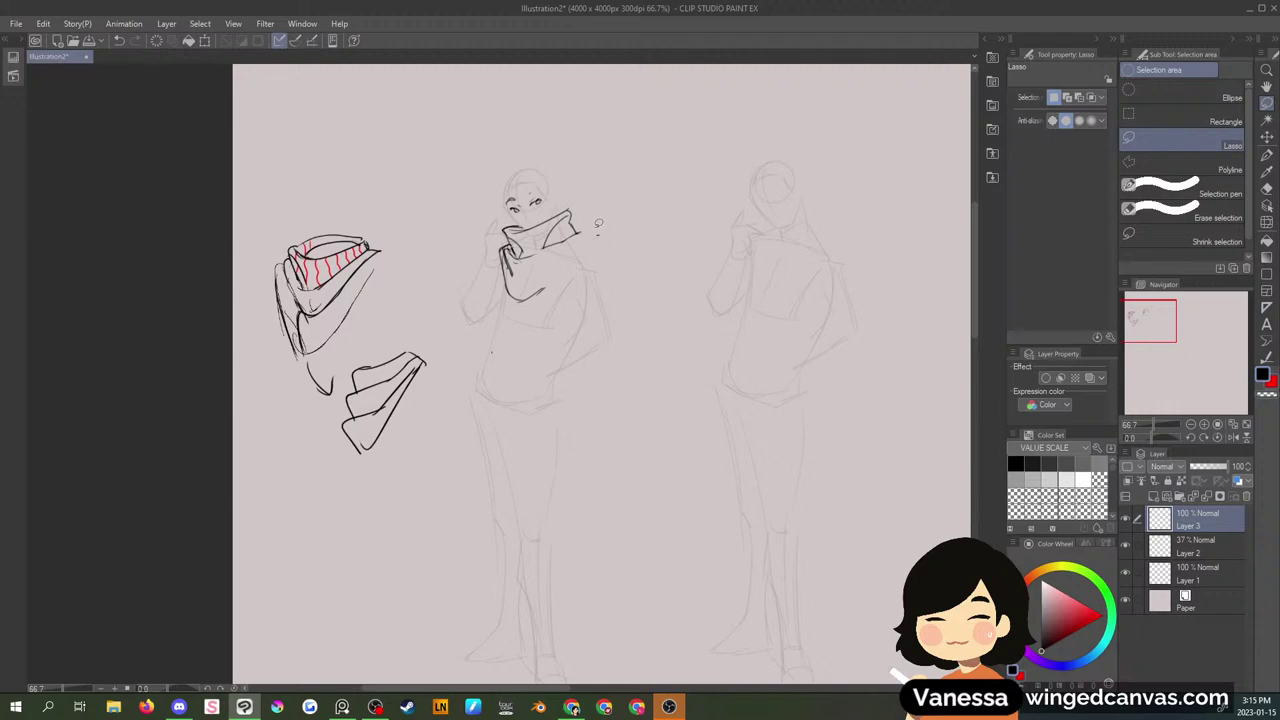
pyautogui.press('p')
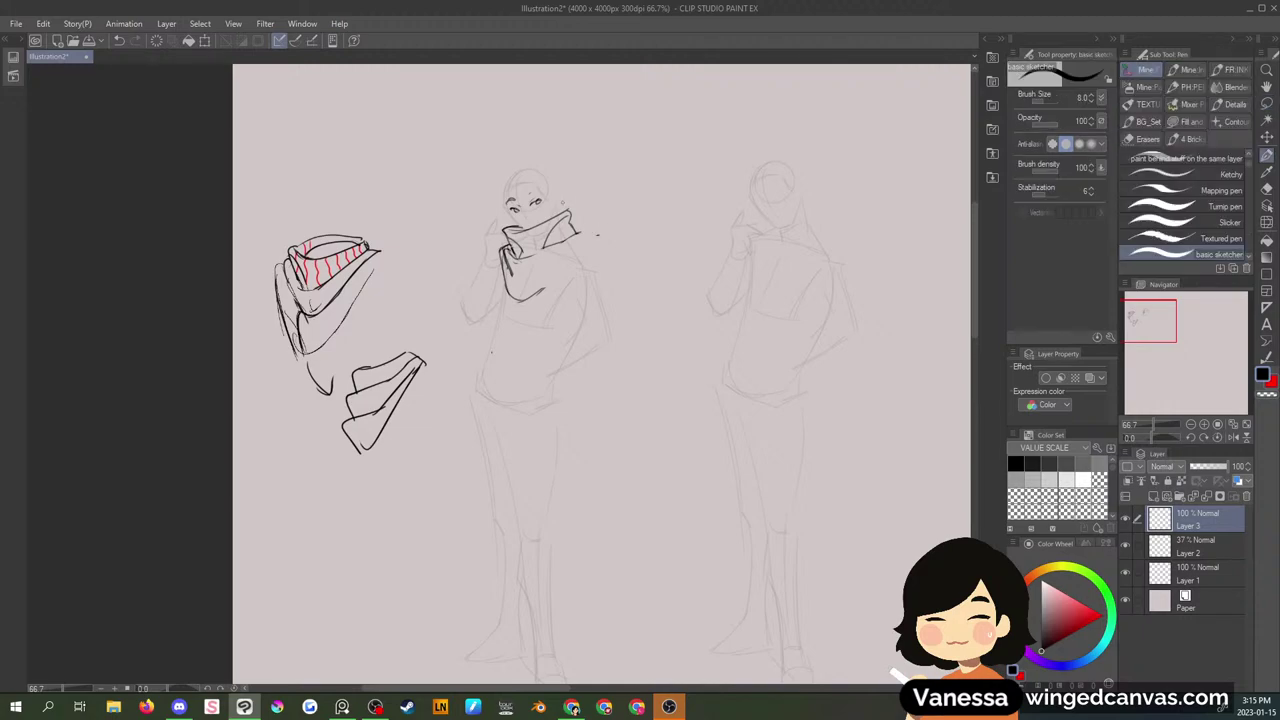
# - Try uneven, zigzagging folds on the shoulder side of the left figure's cowl, and undo them
pyautogui.moveTo(509, 271)
pyautogui.mouseDown()
pyautogui.moveTo(527, 282)
pyautogui.moveTo(578, 249)
pyautogui.moveTo(573, 268)
pyautogui.mouseUp()
pyautogui.moveTo(536, 295); pyautogui.dragTo(582, 280)
pyautogui.moveTo(572, 268); pyautogui.dragTo(590, 255)
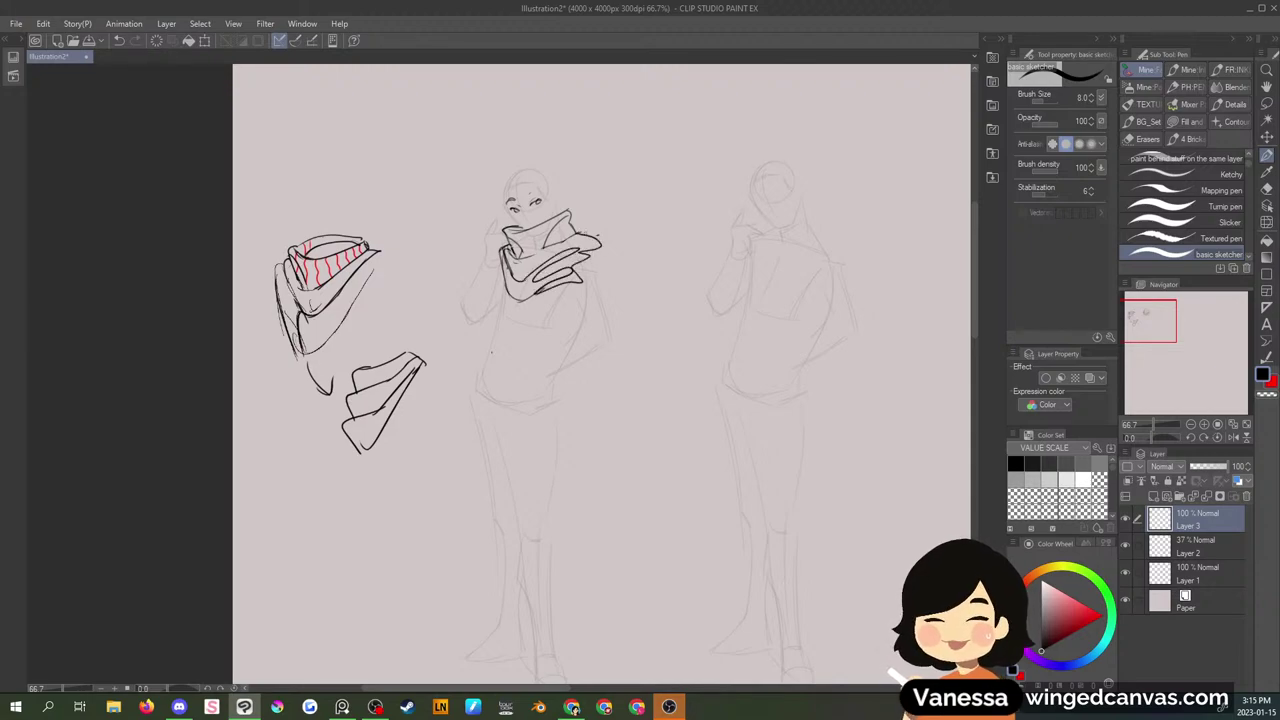
pyautogui.press('m')
pyautogui.hotkey('ctrl', 'z')
pyautogui.hotkey('ctrl', 'z')
pyautogui.hotkey('ctrl', 'z')
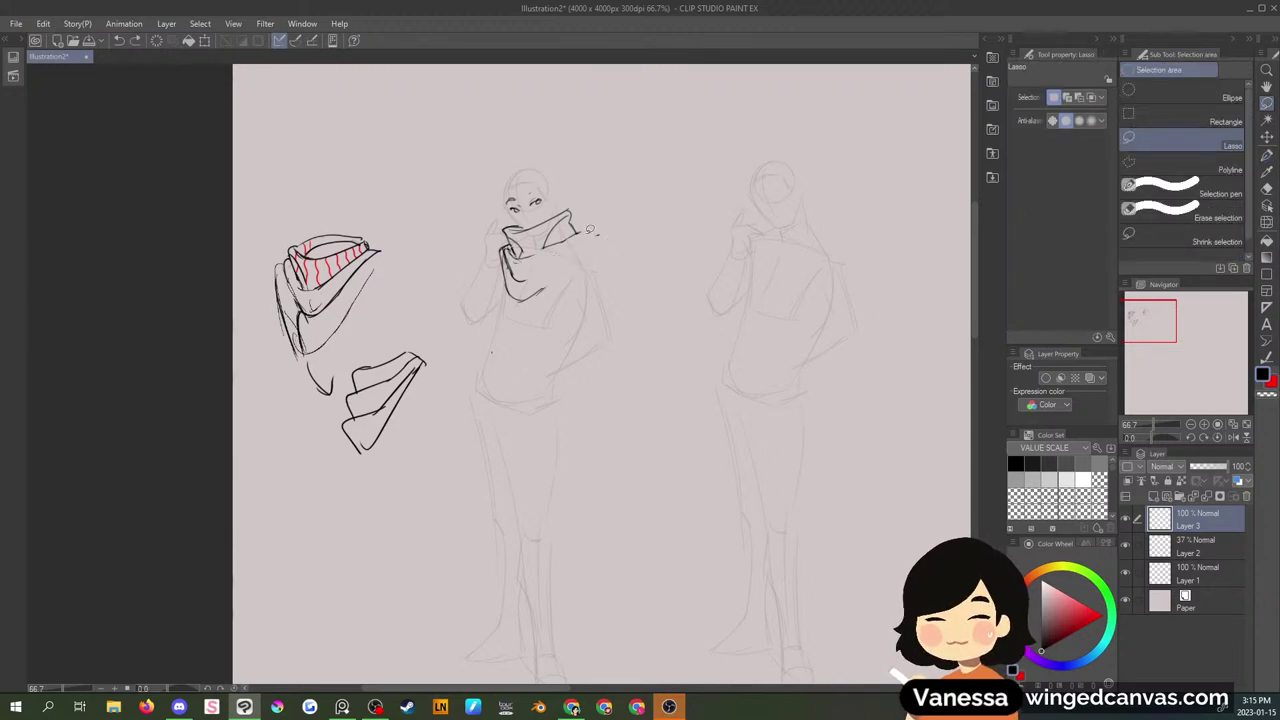
# - Redraw the left figure's lower cowl fold as smooth lines sweeping from the V up to the shoulder
pyautogui.press('p')
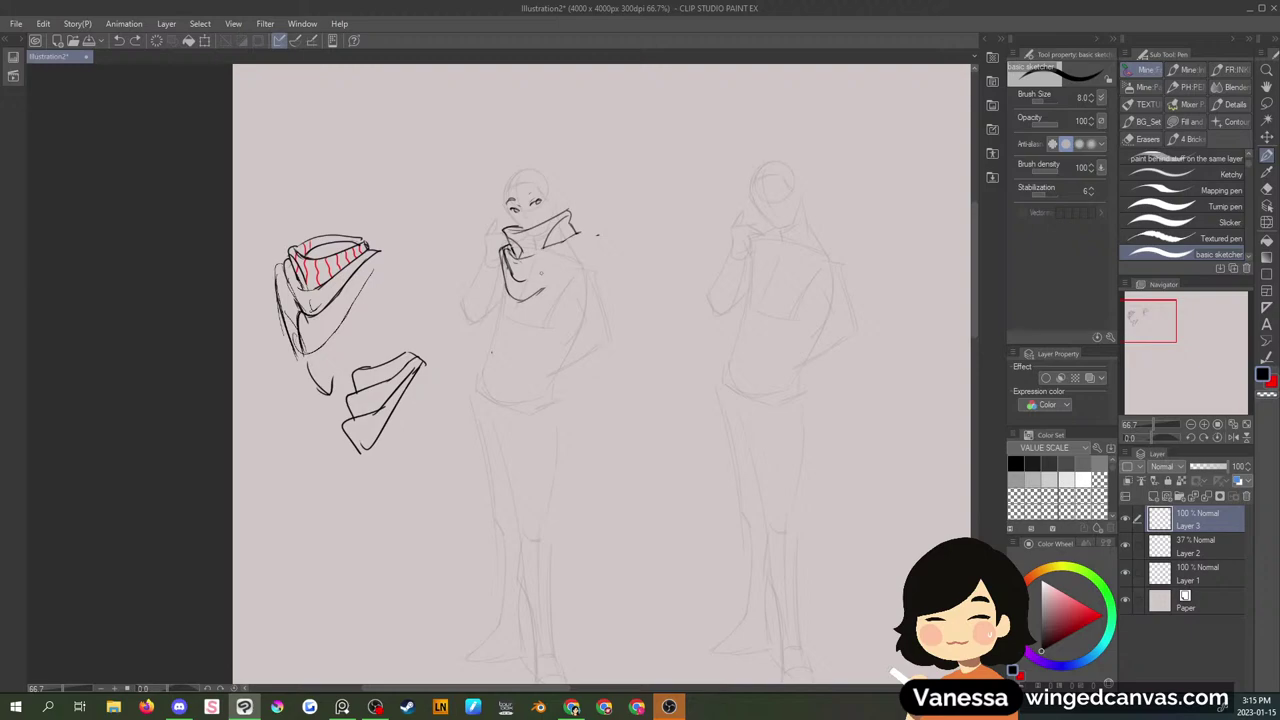
pyautogui.moveTo(530, 274); pyautogui.dragTo(583, 242)
pyautogui.moveTo(517, 301); pyautogui.dragTo(585, 242)
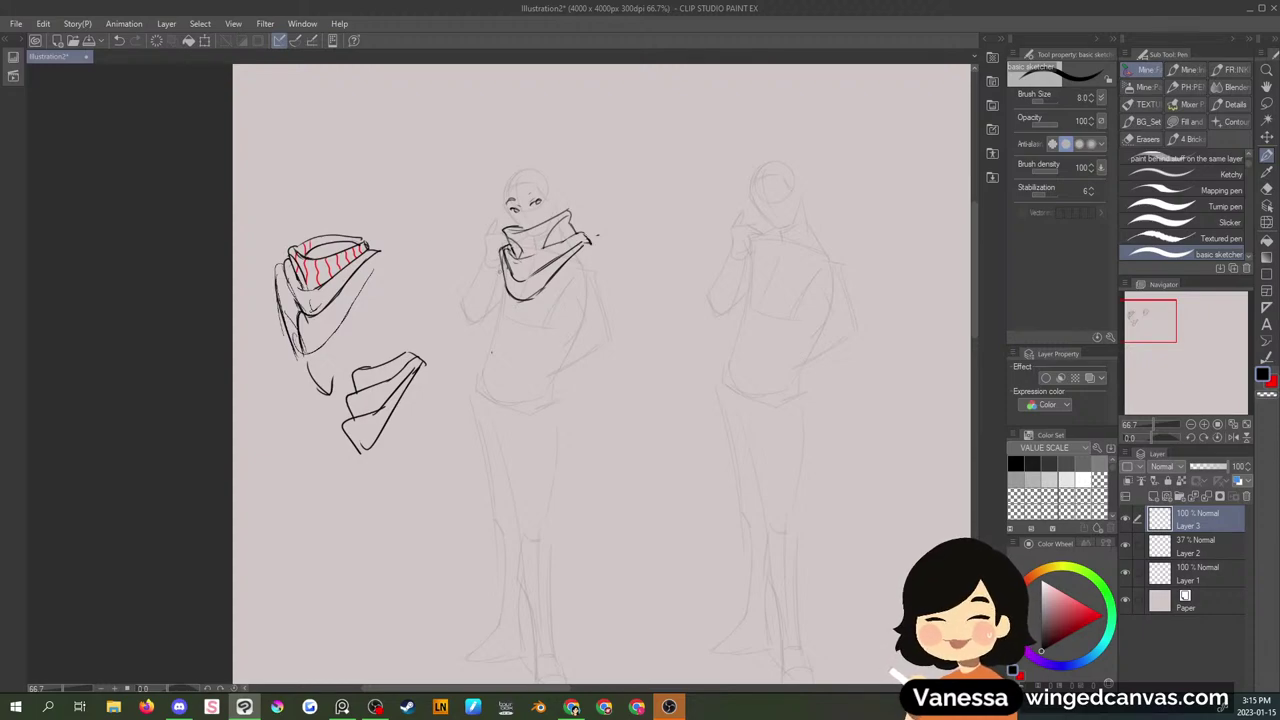
# - Draw a long fringed scarf end hanging from the cowl down to the left figure's hip beside the raised arm
pyautogui.moveTo(500, 268); pyautogui.dragTo(464, 385)
pyautogui.moveTo(500, 292)
pyautogui.mouseDown()
pyautogui.moveTo(464, 400)
pyautogui.moveTo(493, 401)
pyautogui.mouseUp()
pyautogui.moveTo(492, 375)
pyautogui.mouseDown()
pyautogui.moveTo(495, 405)
pyautogui.moveTo(517, 300)
pyautogui.mouseUp()
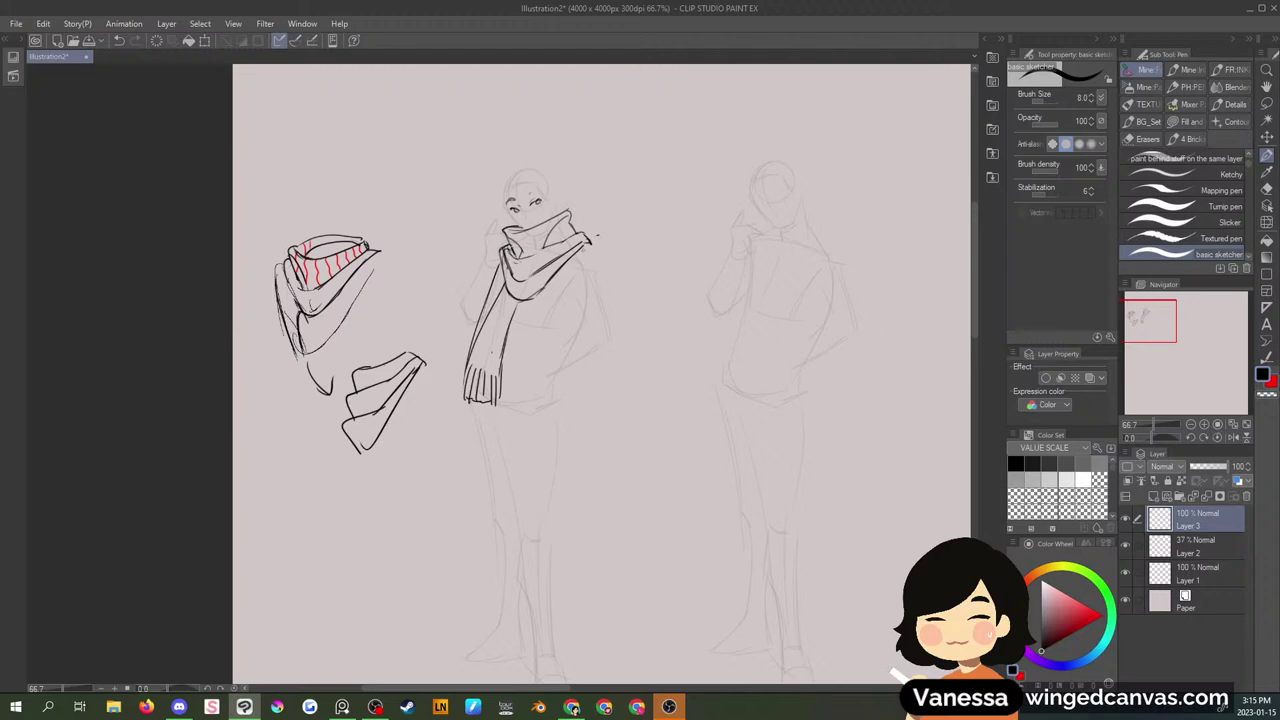
# - Draw a shorter fringed scarf end hanging from the shoulder side of the left figure's cowl, undoing the last stray stroke
pyautogui.moveTo(572, 267); pyautogui.dragTo(545, 348)
pyautogui.moveTo(556, 315)
pyautogui.mouseDown()
pyautogui.moveTo(553, 349)
pyautogui.moveTo(559, 338)
pyautogui.moveTo(570, 350)
pyautogui.mouseUp()
pyautogui.moveTo(587, 242); pyautogui.dragTo(572, 348)
pyautogui.moveTo(577, 243); pyautogui.dragTo(561, 281)
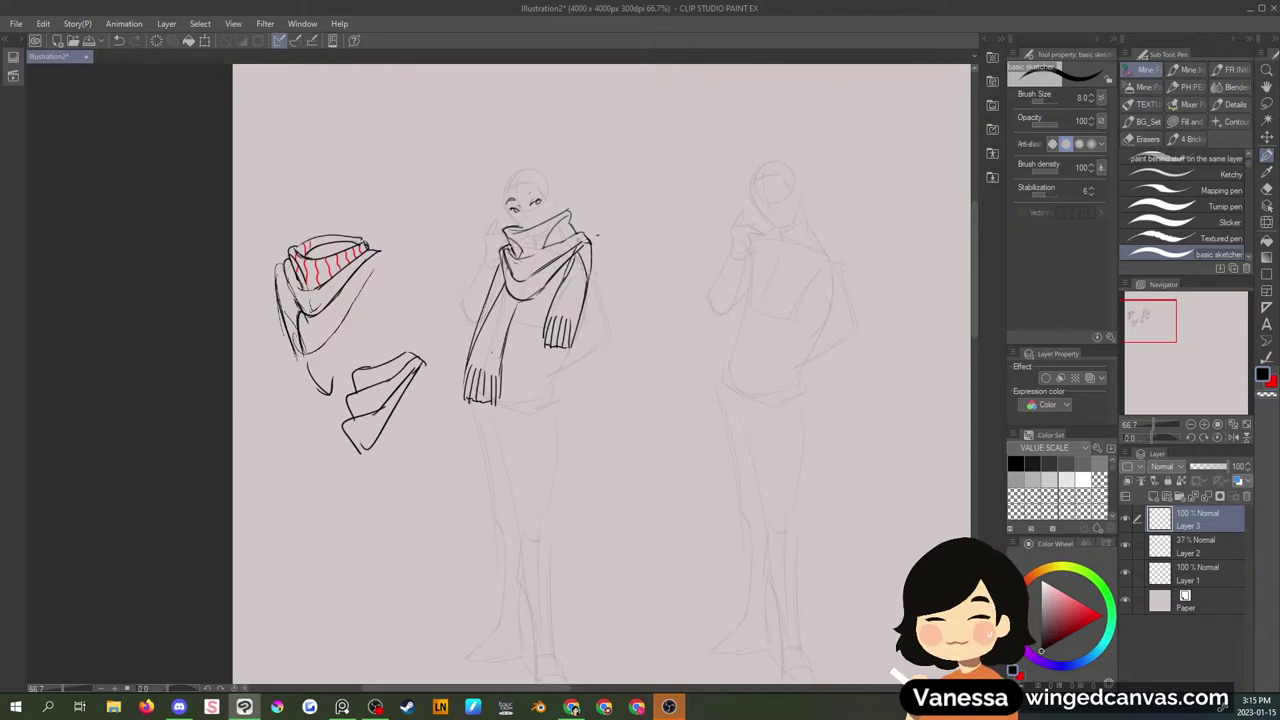
pyautogui.hotkey('ctrl', 'z')
# - Draw a long skirt on the left figure, running straight down from the hips and flaring at a curved hem above the ankles
pyautogui.moveTo(469, 400); pyautogui.dragTo(470, 466)
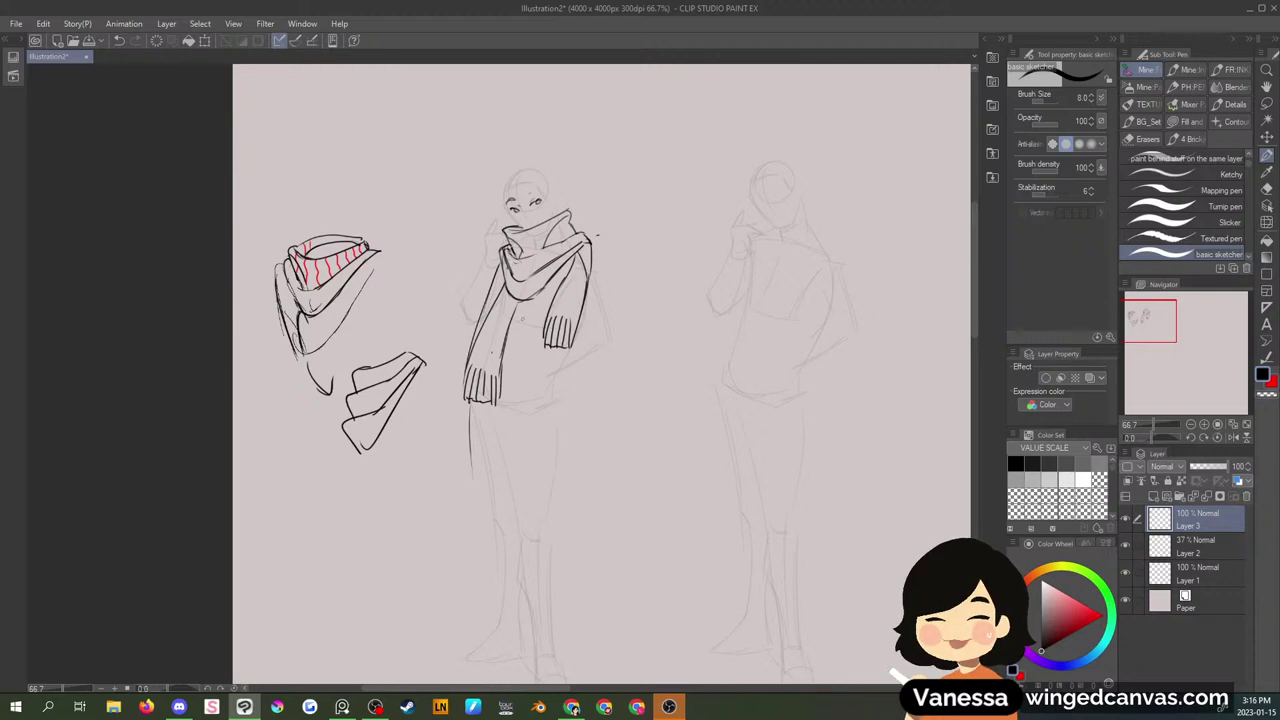
pyautogui.moveTo(509, 327); pyautogui.dragTo(533, 332)
pyautogui.moveTo(468, 406); pyautogui.dragTo(471, 566)
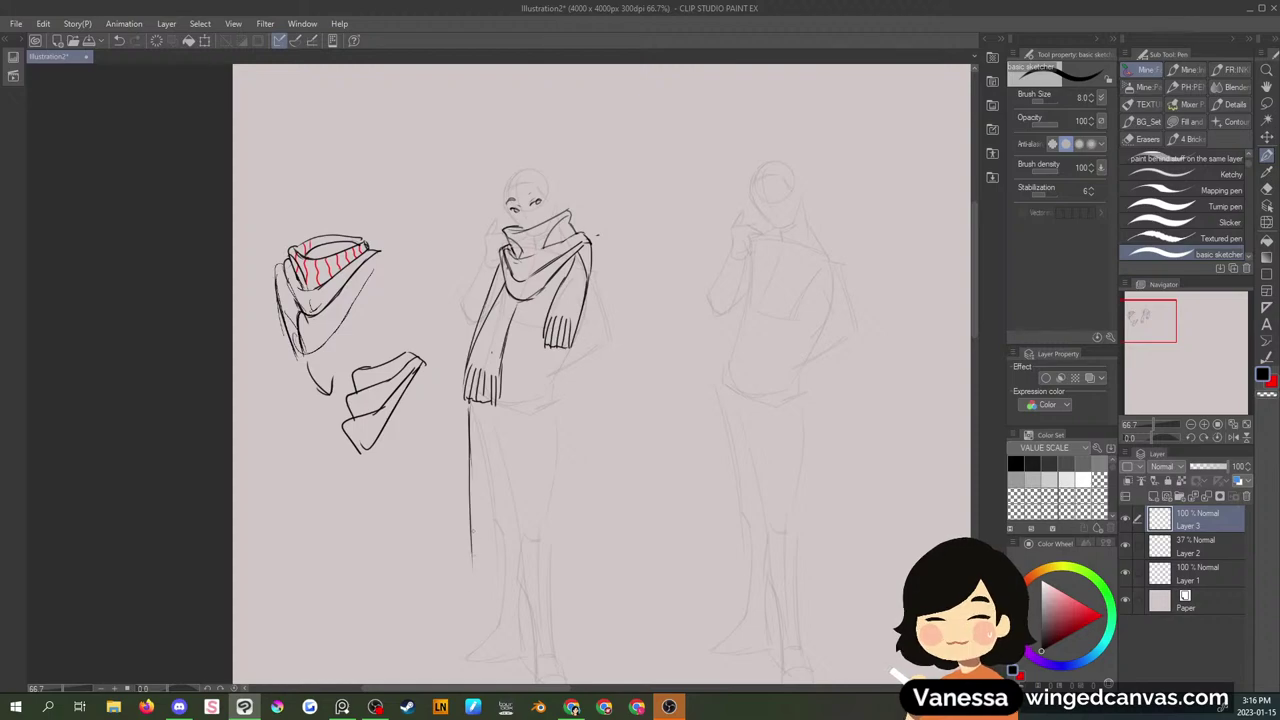
pyautogui.moveTo(468, 512)
pyautogui.mouseDown()
pyautogui.moveTo(500, 610)
pyautogui.moveTo(563, 620)
pyautogui.mouseUp()
pyautogui.moveTo(554, 402); pyautogui.dragTo(570, 620)
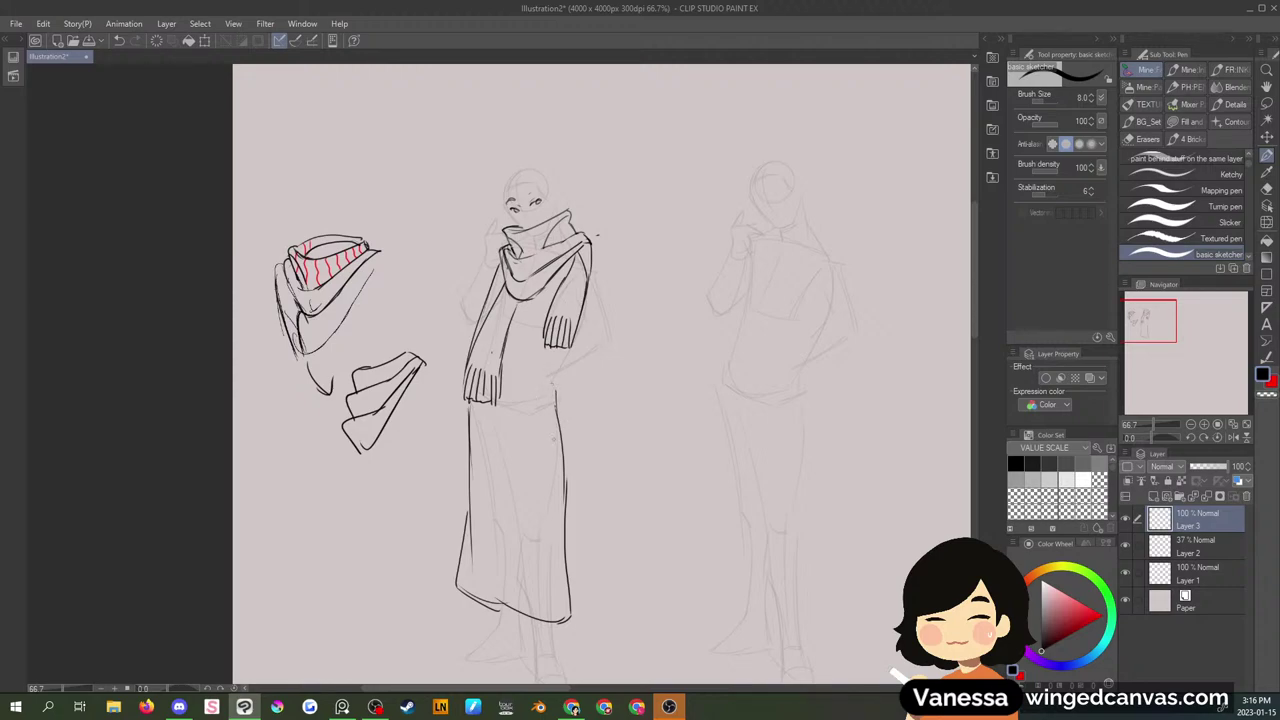
# - Draw the curved hem of the left figure's top across the waist, with the pointed lower edge of the bent arm's sleeve
pyautogui.hotkey('alt', 'Tab')
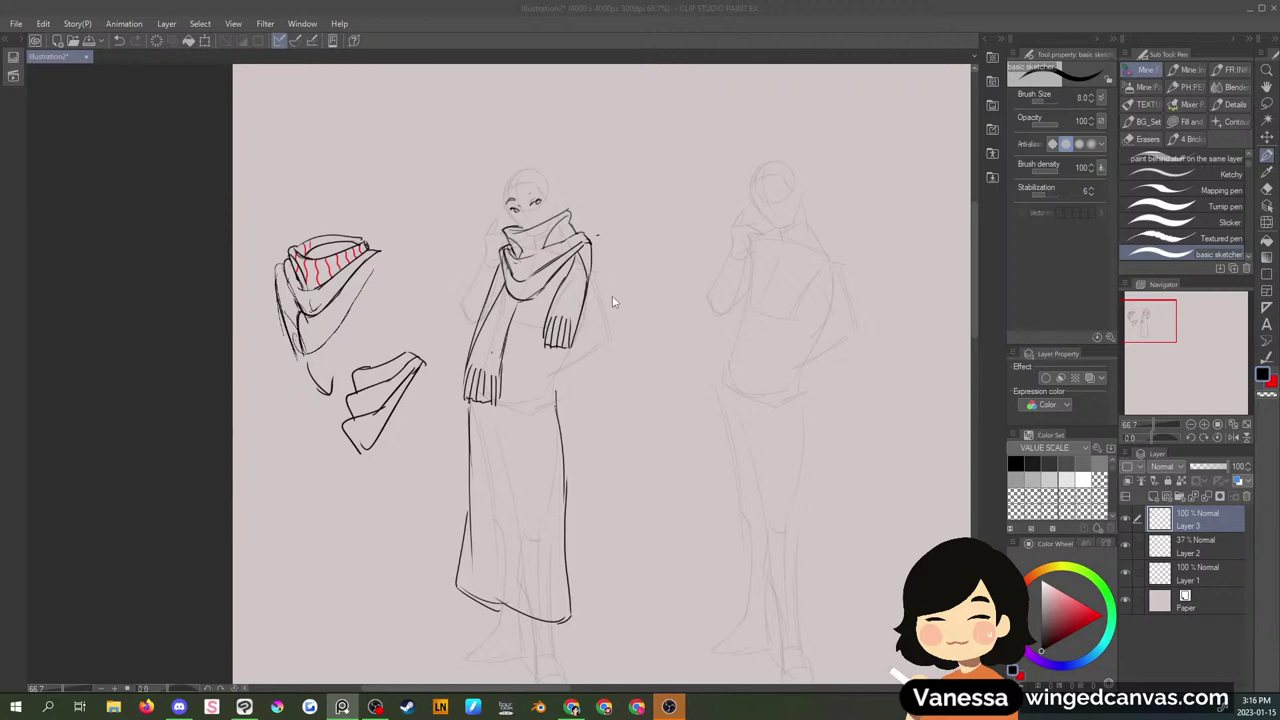
pyautogui.click(591, 335)
pyautogui.moveTo(506, 366)
pyautogui.mouseDown()
pyautogui.moveTo(540, 365)
pyautogui.moveTo(556, 383)
pyautogui.moveTo(583, 364)
pyautogui.moveTo(564, 379)
pyautogui.mouseUp()
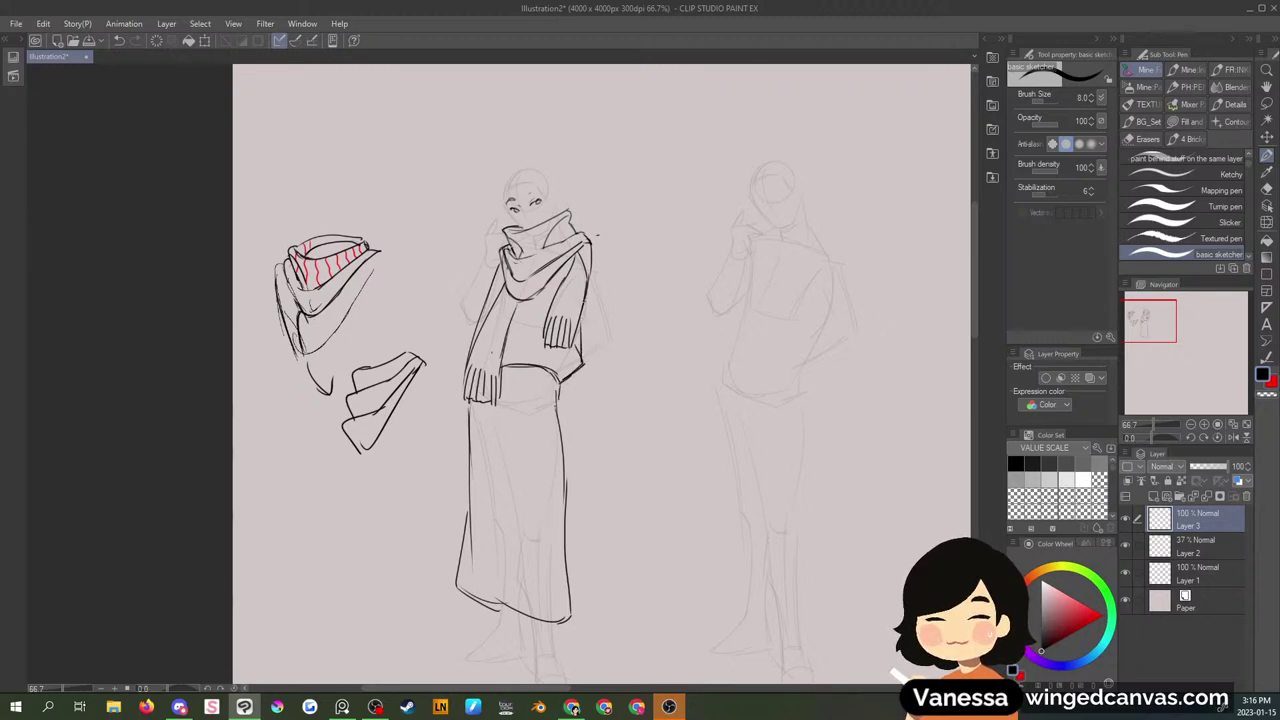
# - Sketch a flat boxy sweater study between the left and middle figures, removing its misplaced side strokes and slanted bottom edge
pyautogui.moveTo(637, 371)
pyautogui.mouseDown()
pyautogui.moveTo(728, 371)
pyautogui.moveTo(611, 450)
pyautogui.moveTo(632, 480)
pyautogui.moveTo(729, 463)
pyautogui.mouseUp()
pyautogui.moveTo(674, 363)
pyautogui.mouseDown()
pyautogui.moveTo(660, 386)
pyautogui.moveTo(682, 372)
pyautogui.moveTo(714, 450)
pyautogui.moveTo(700, 466)
pyautogui.mouseUp()
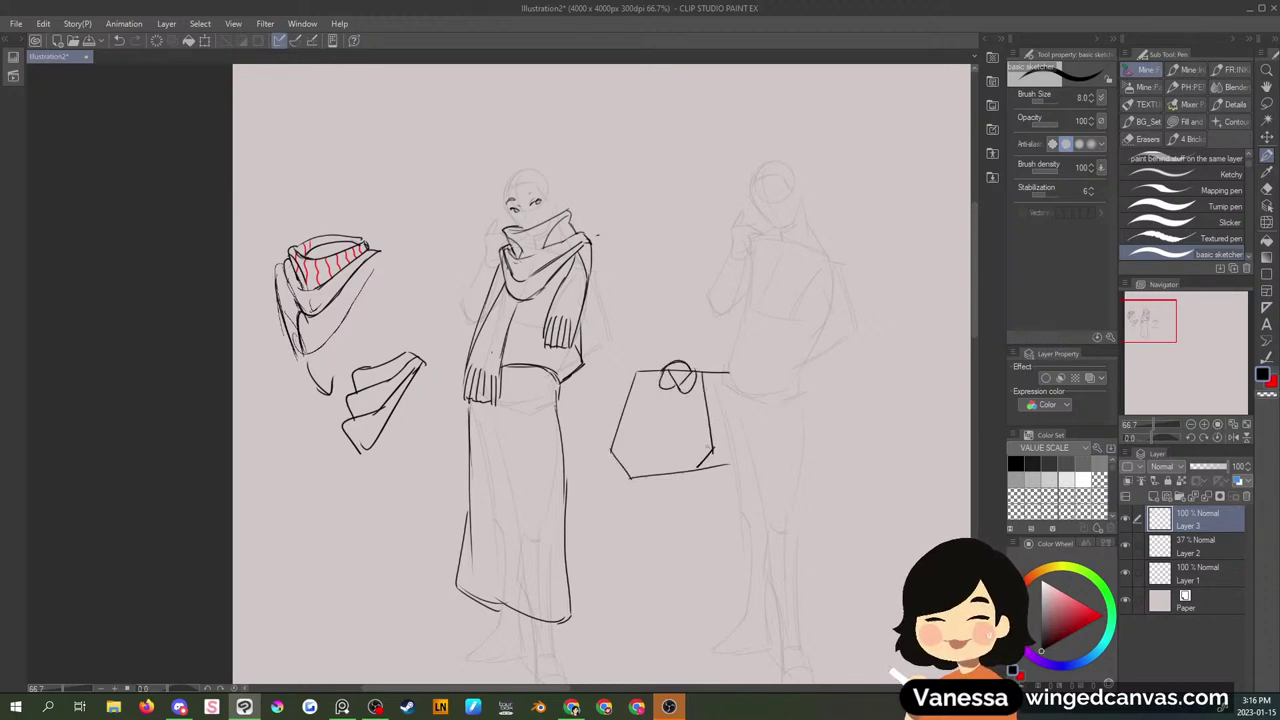
pyautogui.hotkey('ctrl', 'z')
pyautogui.hotkey('ctrl', 'z')
pyautogui.hotkey('ctrl', 'z')
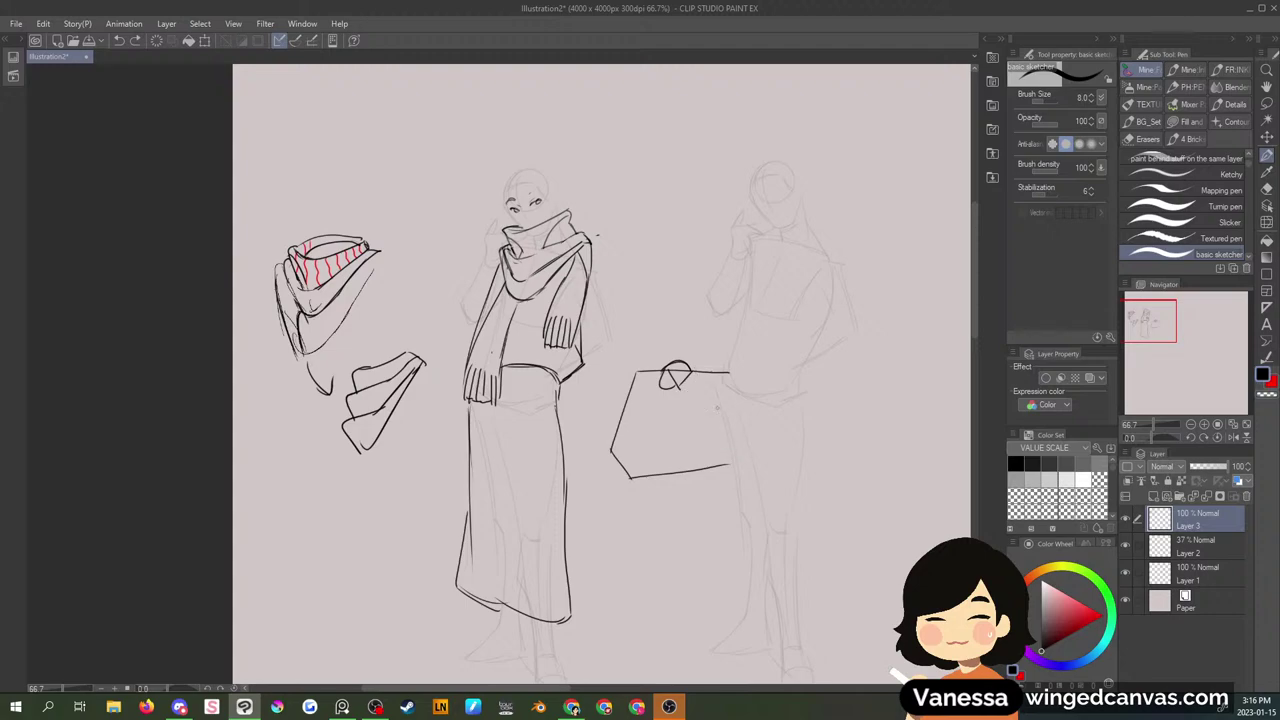
pyautogui.press('m')
pyautogui.moveTo(714, 440)
pyautogui.mouseDown()
pyautogui.moveTo(643, 459)
pyautogui.moveTo(734, 448)
pyautogui.mouseUp()
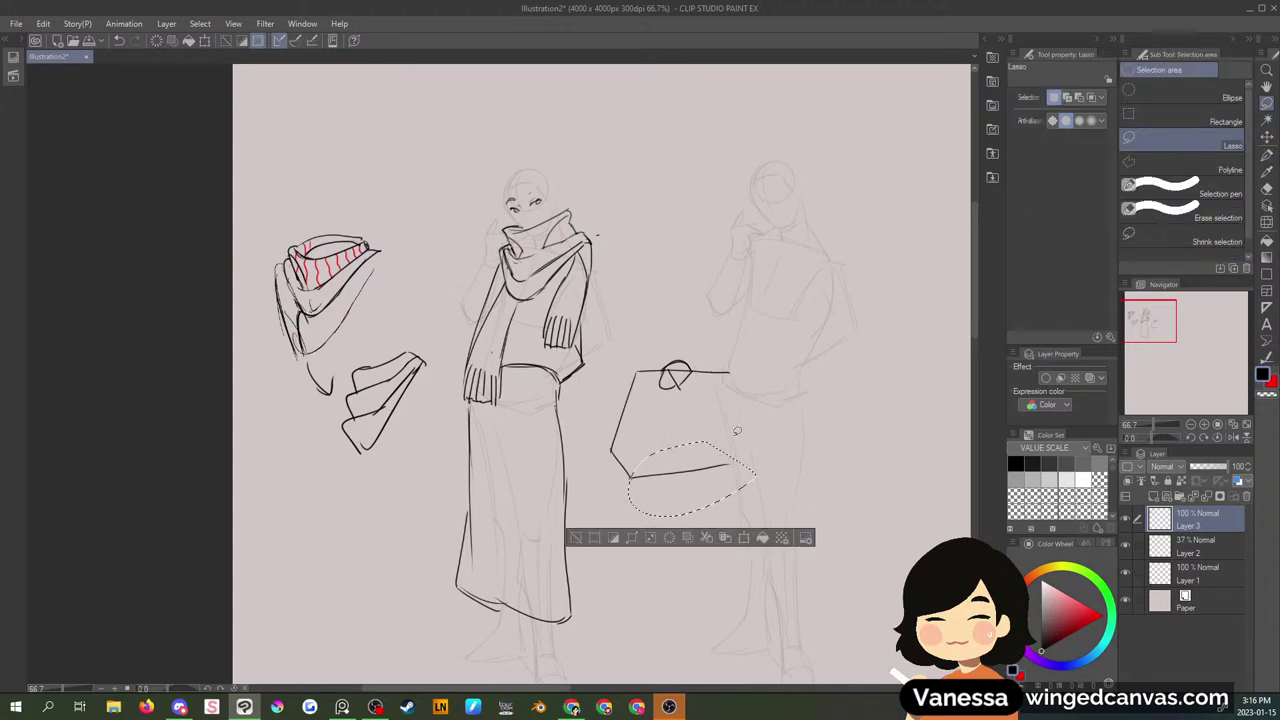
pyautogui.press('Delete')
pyautogui.hotkey('ctrl', 'd')
pyautogui.hotkey('ctrl', 'z')
pyautogui.hotkey('ctrl', 'd')
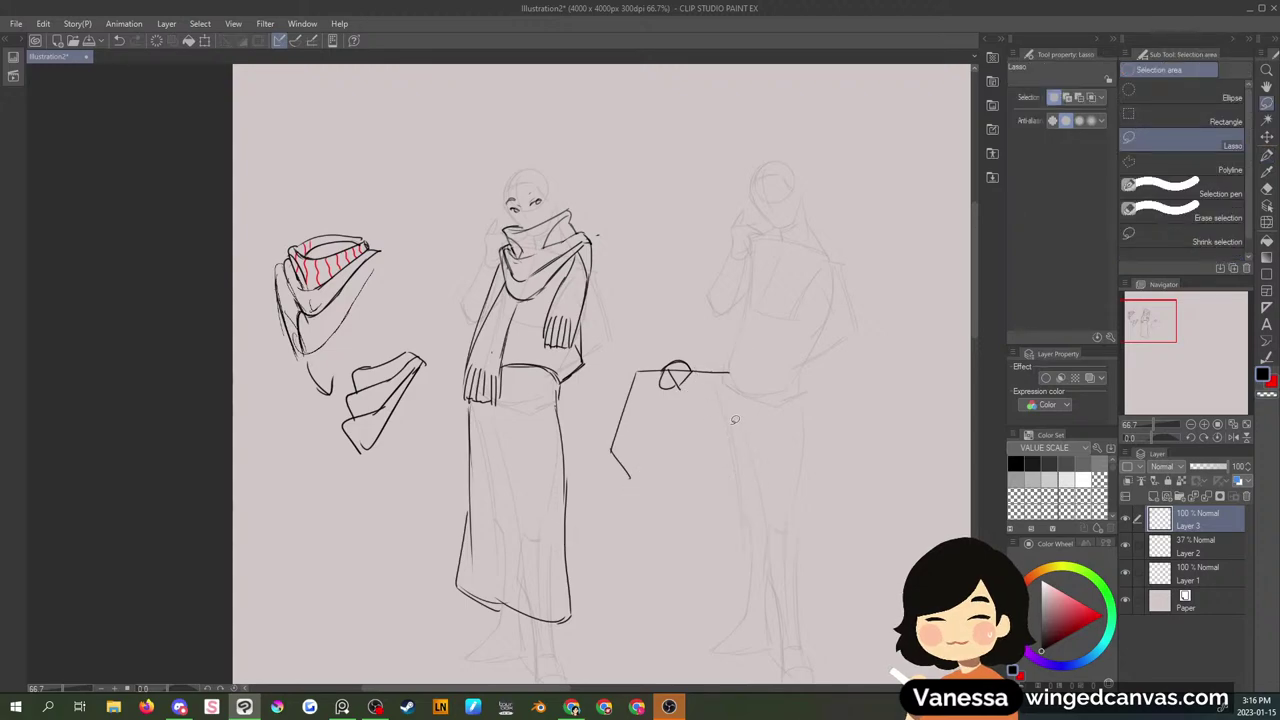
# - Complete the flat sweater study with a straight hem, a slanting second side and two wide sleeves spreading outward
pyautogui.press('p')
pyautogui.moveTo(632, 482); pyautogui.dragTo(718, 480)
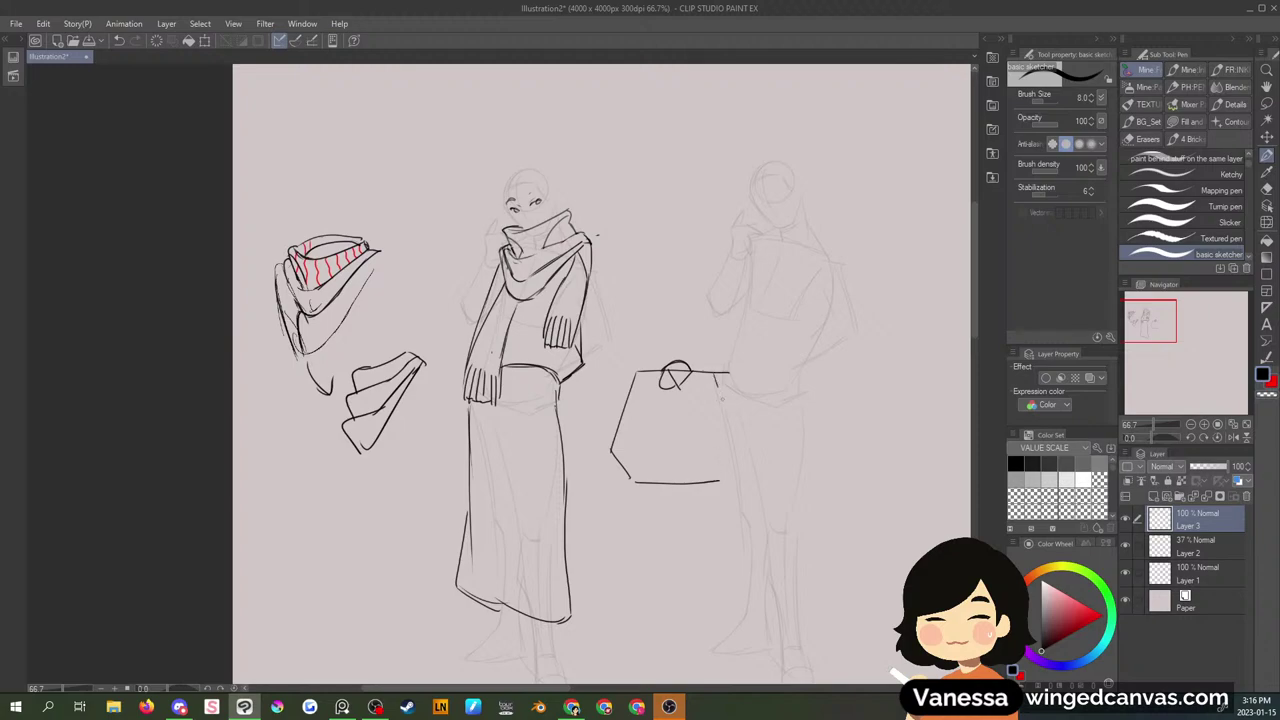
pyautogui.moveTo(723, 384)
pyautogui.mouseDown()
pyautogui.moveTo(740, 447)
pyautogui.moveTo(721, 481)
pyautogui.mouseUp()
pyautogui.moveTo(636, 374)
pyautogui.mouseDown()
pyautogui.moveTo(577, 413)
pyautogui.moveTo(596, 441)
pyautogui.mouseUp()
pyautogui.hotkey('ctrl', 'z')
pyautogui.moveTo(636, 374)
pyautogui.mouseDown()
pyautogui.moveTo(546, 478)
pyautogui.moveTo(622, 456)
pyautogui.mouseUp()
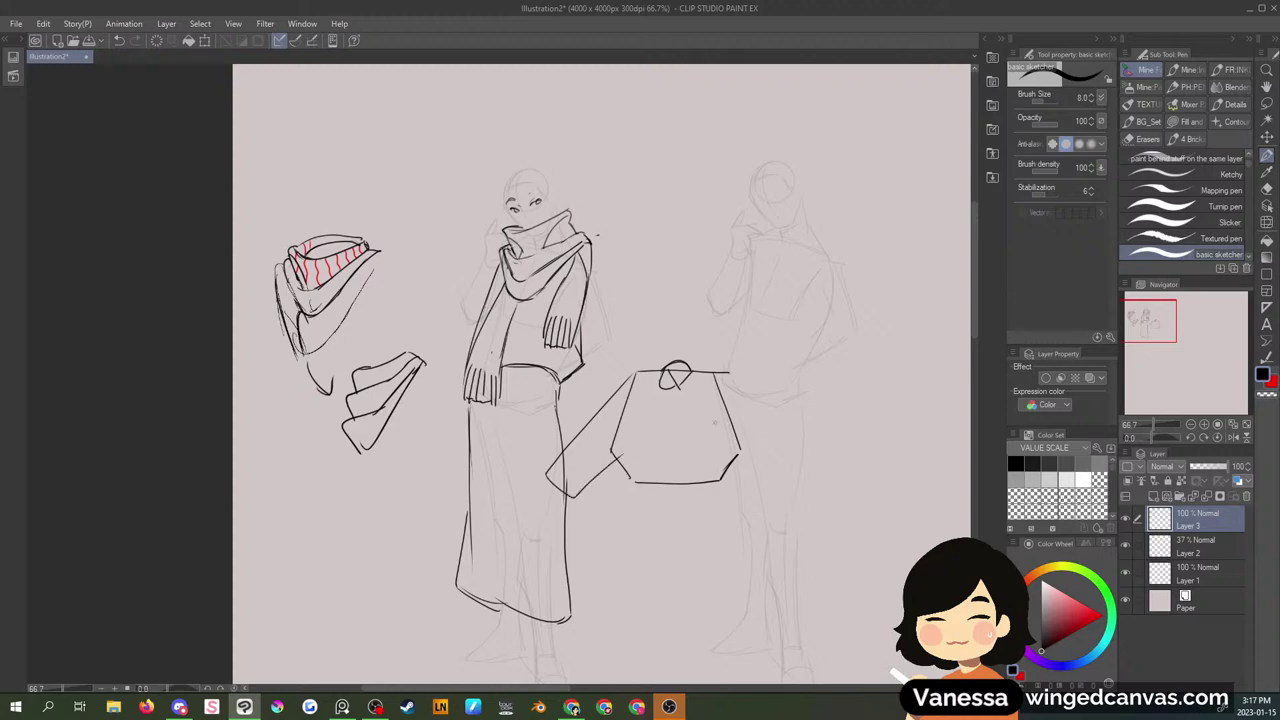
pyautogui.moveTo(730, 374)
pyautogui.mouseDown()
pyautogui.moveTo(796, 446)
pyautogui.moveTo(738, 446)
pyautogui.mouseUp()
pyautogui.moveTo(678, 368)
pyautogui.mouseDown()
pyautogui.moveTo(698, 392)
pyautogui.moveTo(688, 367)
pyautogui.mouseUp()
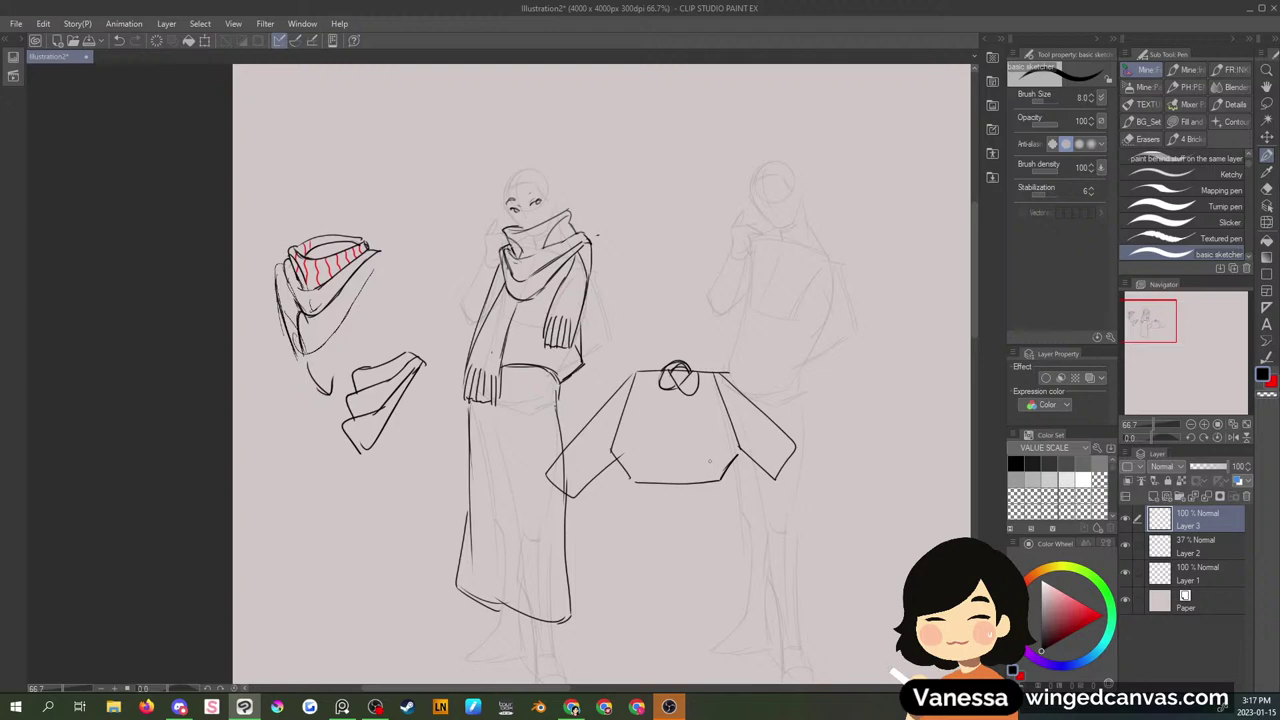
# - Undo the entire flat sweater study between the two figures
pyautogui.hotkey('ctrl', 'z')
pyautogui.hotkey('ctrl', 'z')
pyautogui.hotkey('ctrl', 'z')
pyautogui.hotkey('ctrl', 'z')
pyautogui.hotkey('ctrl', 'z')
pyautogui.hotkey('ctrl', 'z')
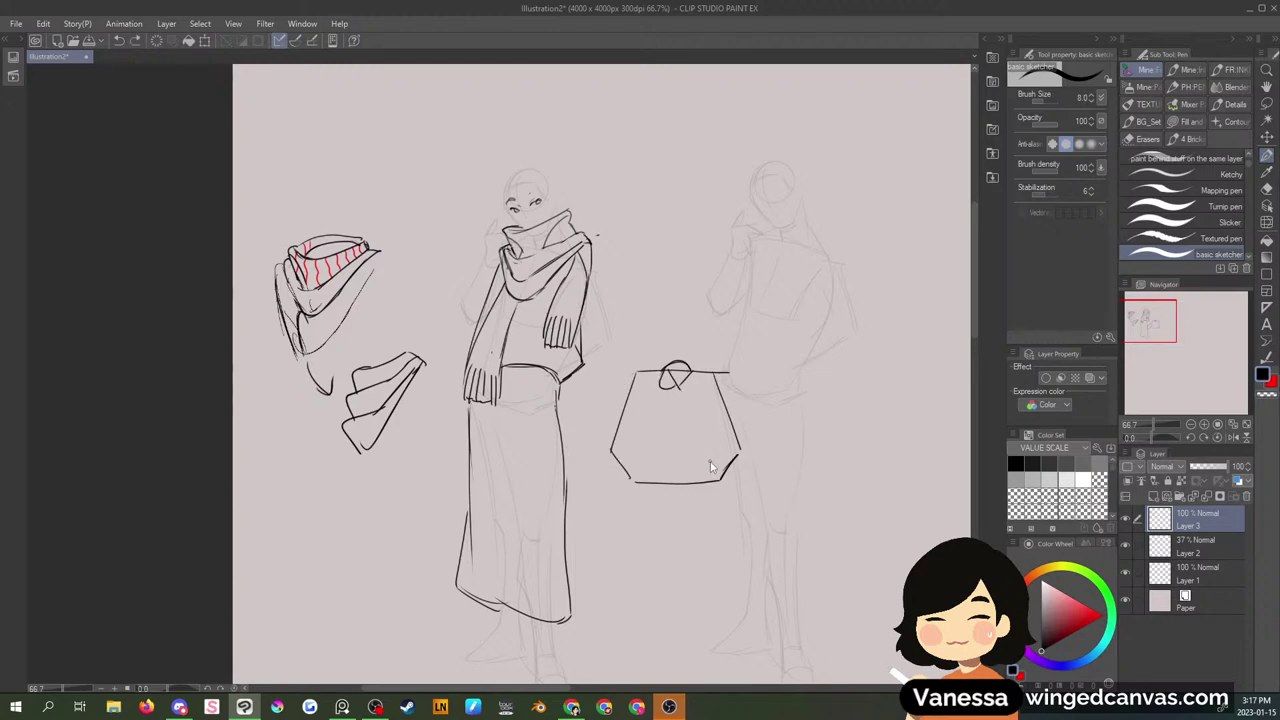
pyautogui.hotkey('ctrl', 'z')
pyautogui.hotkey('ctrl', 'z')
pyautogui.hotkey('ctrl', 'z')
pyautogui.hotkey('ctrl', 'z')
pyautogui.hotkey('ctrl', 'z')
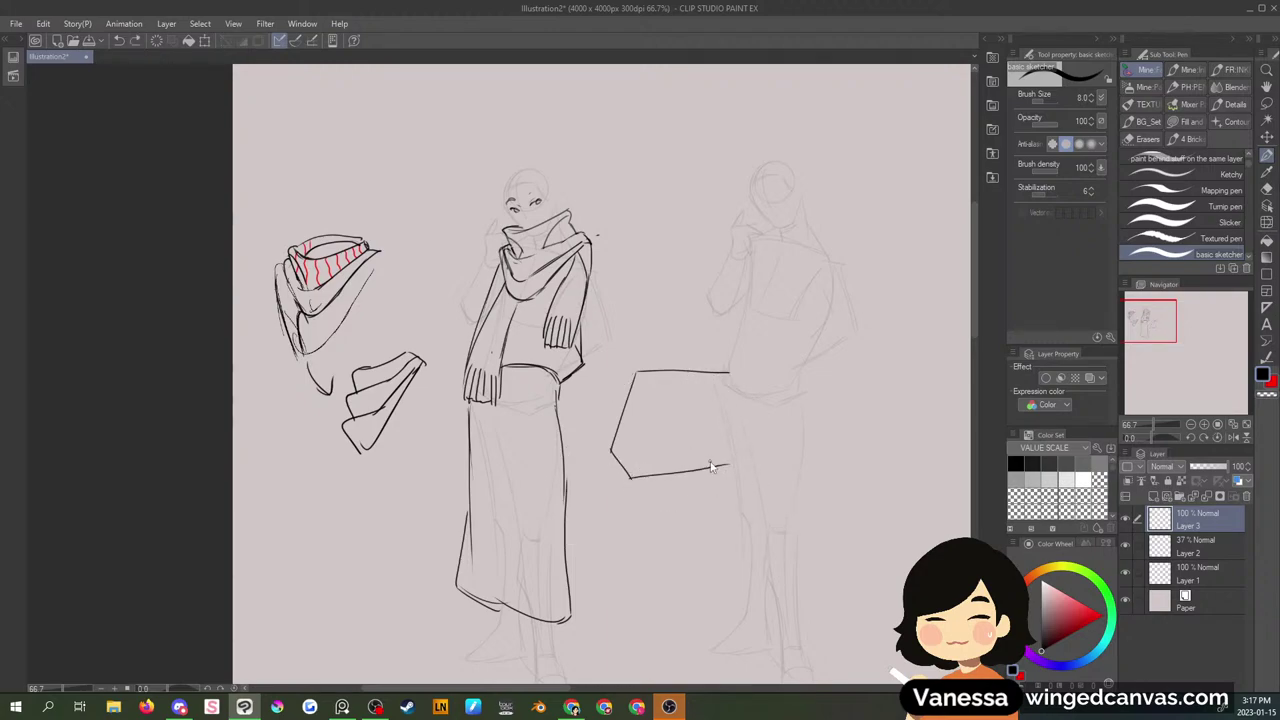
pyautogui.hotkey('ctrl', 'z')
pyautogui.hotkey('ctrl', 'z')
pyautogui.hotkey('ctrl', 'z')
# - Erase the curved hem of the left figure's top and redraw it as a straight line angling down to the hip
pyautogui.press('m')
pyautogui.moveTo(545, 346)
pyautogui.mouseDown()
pyautogui.moveTo(508, 360)
pyautogui.moveTo(537, 352)
pyautogui.mouseUp()
pyautogui.press('Delete')
pyautogui.hotkey('ctrl', 'd')
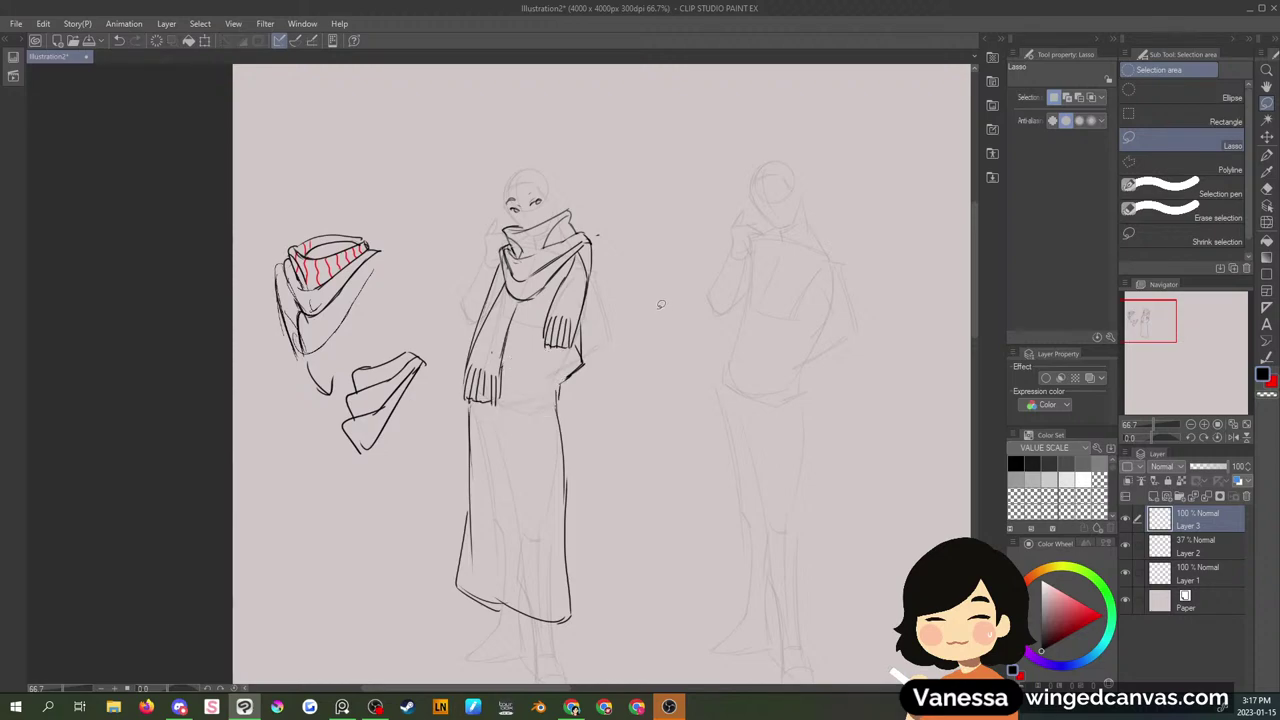
pyautogui.press('p')
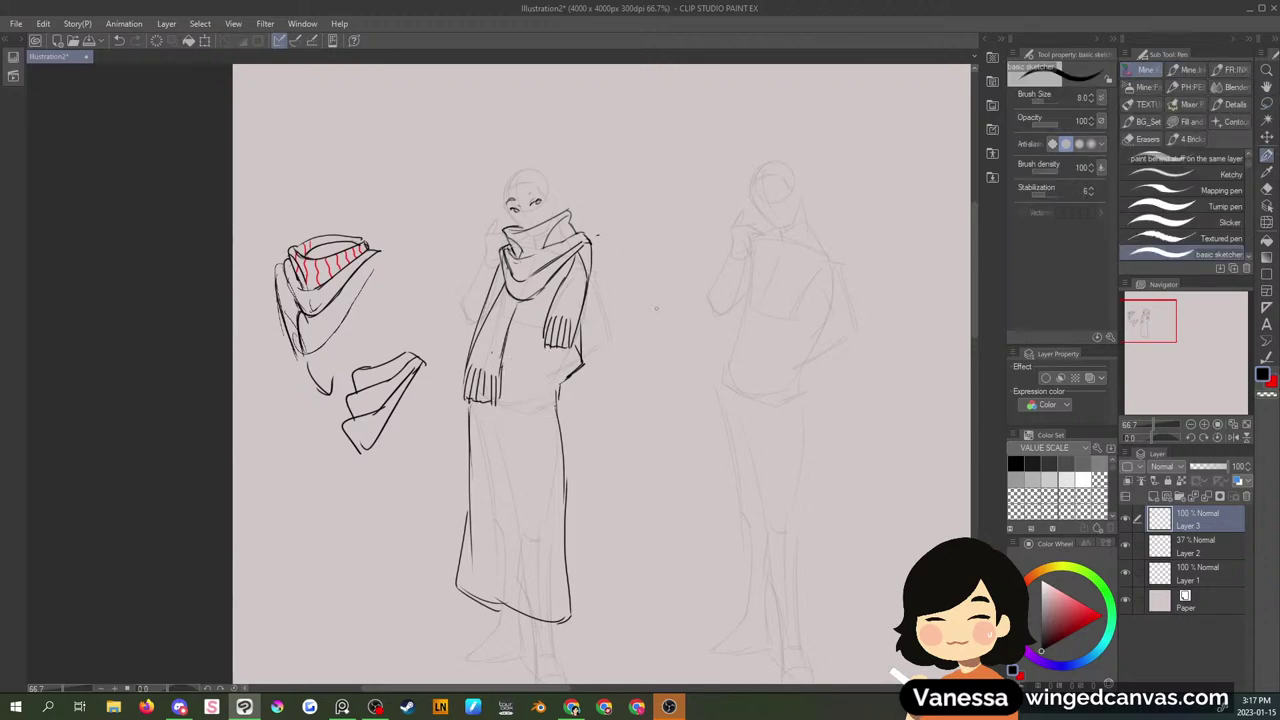
pyautogui.moveTo(504, 368); pyautogui.dragTo(559, 383)
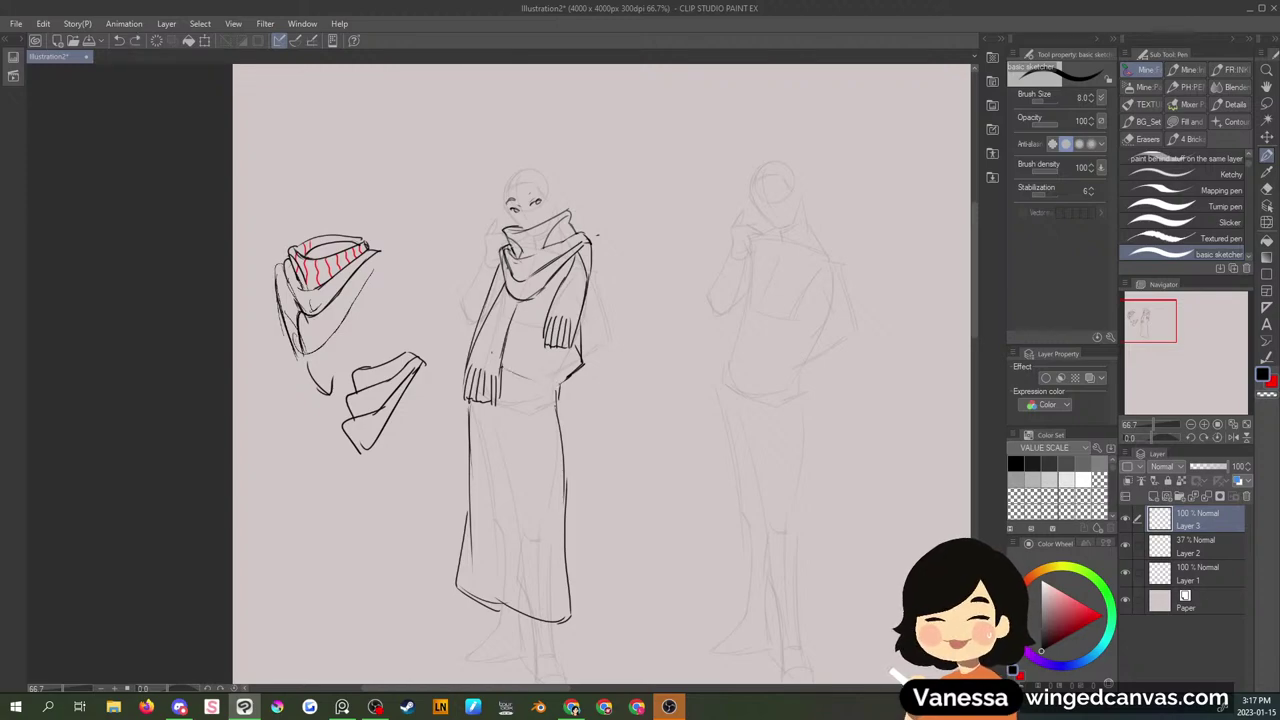
pyautogui.moveTo(502, 372); pyautogui.dragTo(542, 371)
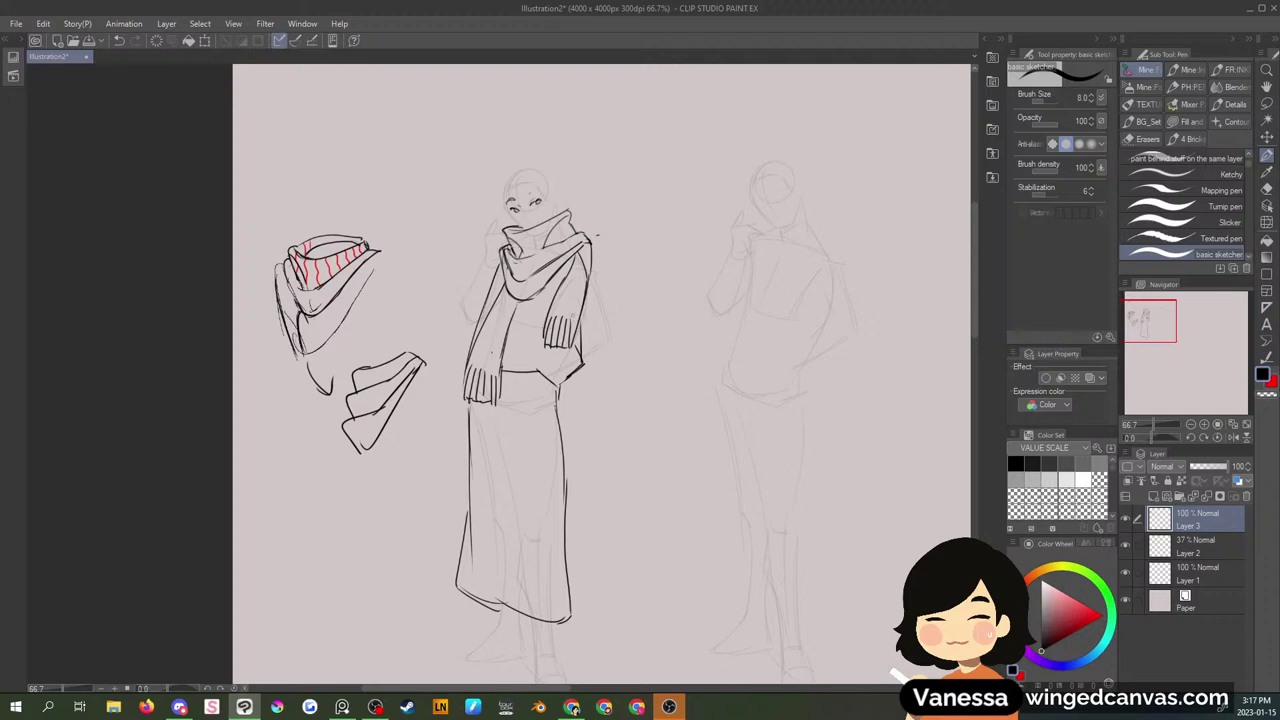
# - Replace the left figure's bent-arm sleeve with a looser, boxier shape and add the lower edge of the waistband
pyautogui.moveTo(593, 351)
pyautogui.mouseDown()
pyautogui.moveTo(586, 323)
pyautogui.moveTo(610, 345)
pyautogui.moveTo(560, 390)
pyautogui.moveTo(586, 322)
pyautogui.mouseUp()
pyautogui.press('m')
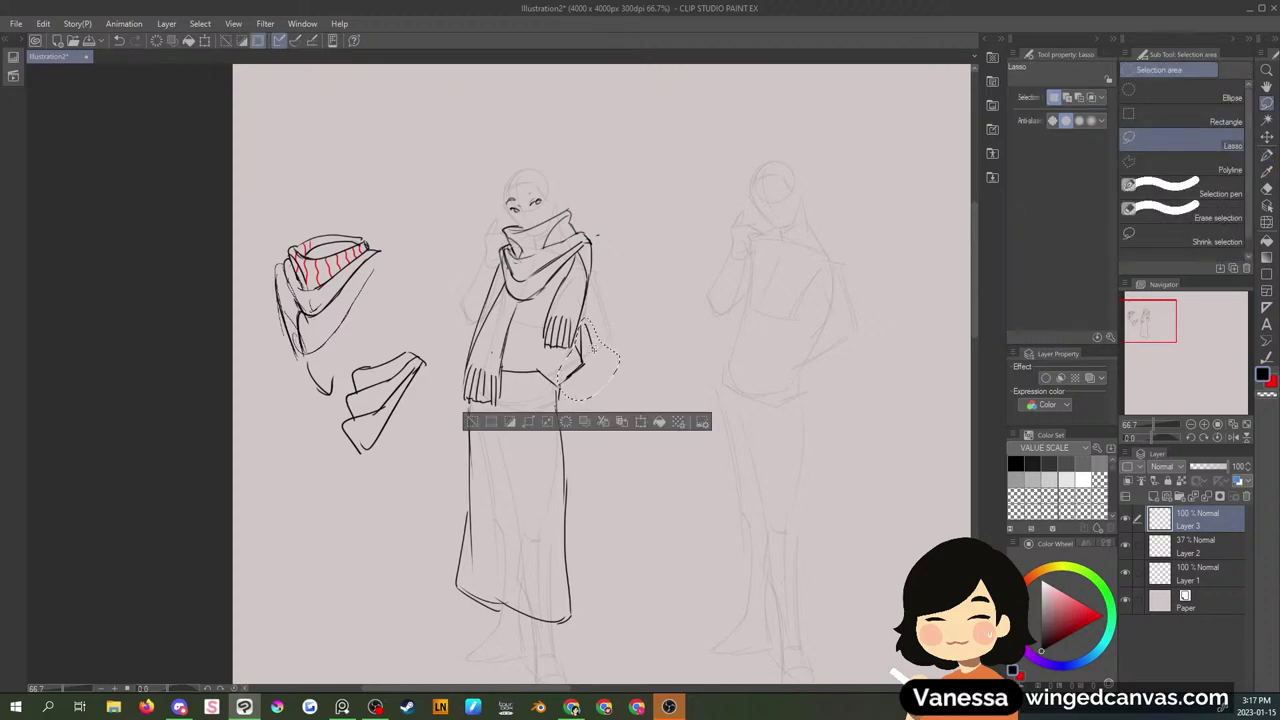
pyautogui.press('Delete')
pyautogui.hotkey('ctrl', 'd')
pyautogui.press('p')
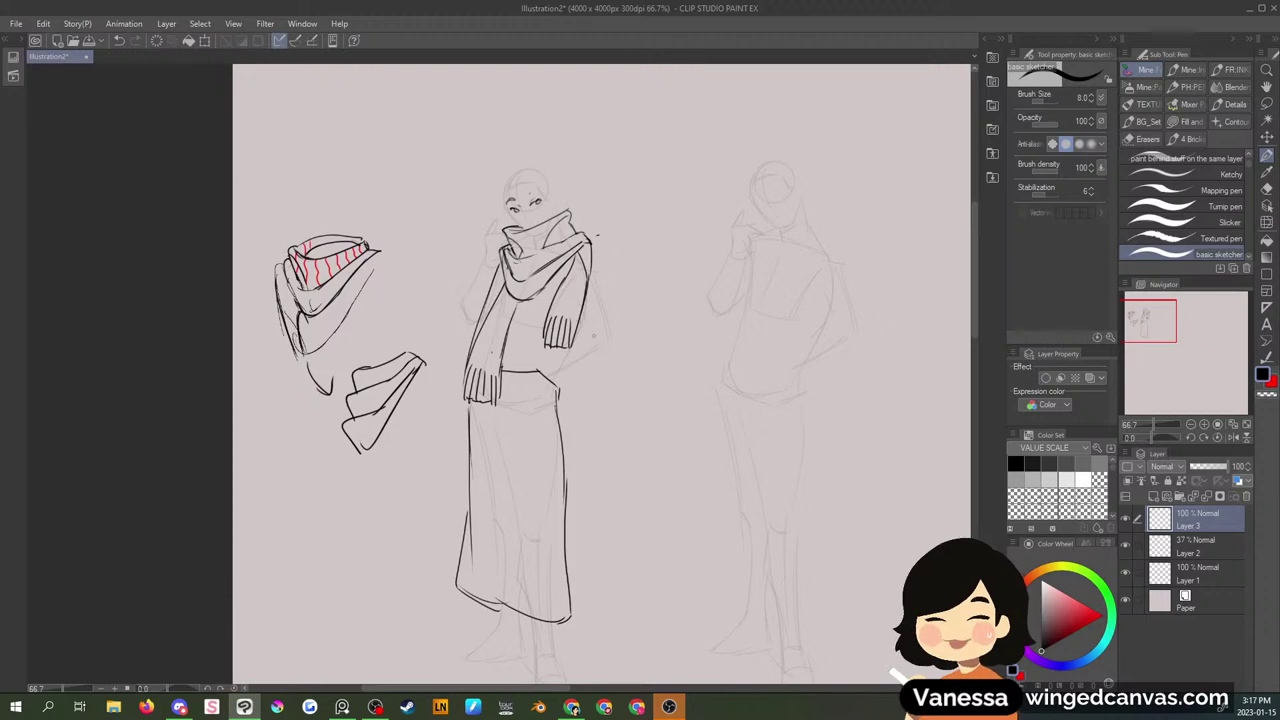
pyautogui.moveTo(588, 320)
pyautogui.mouseDown()
pyautogui.moveTo(610, 365)
pyautogui.moveTo(560, 398)
pyautogui.mouseUp()
pyautogui.moveTo(502, 396); pyautogui.dragTo(556, 397)
pyautogui.hotkey('ctrl', 'z')
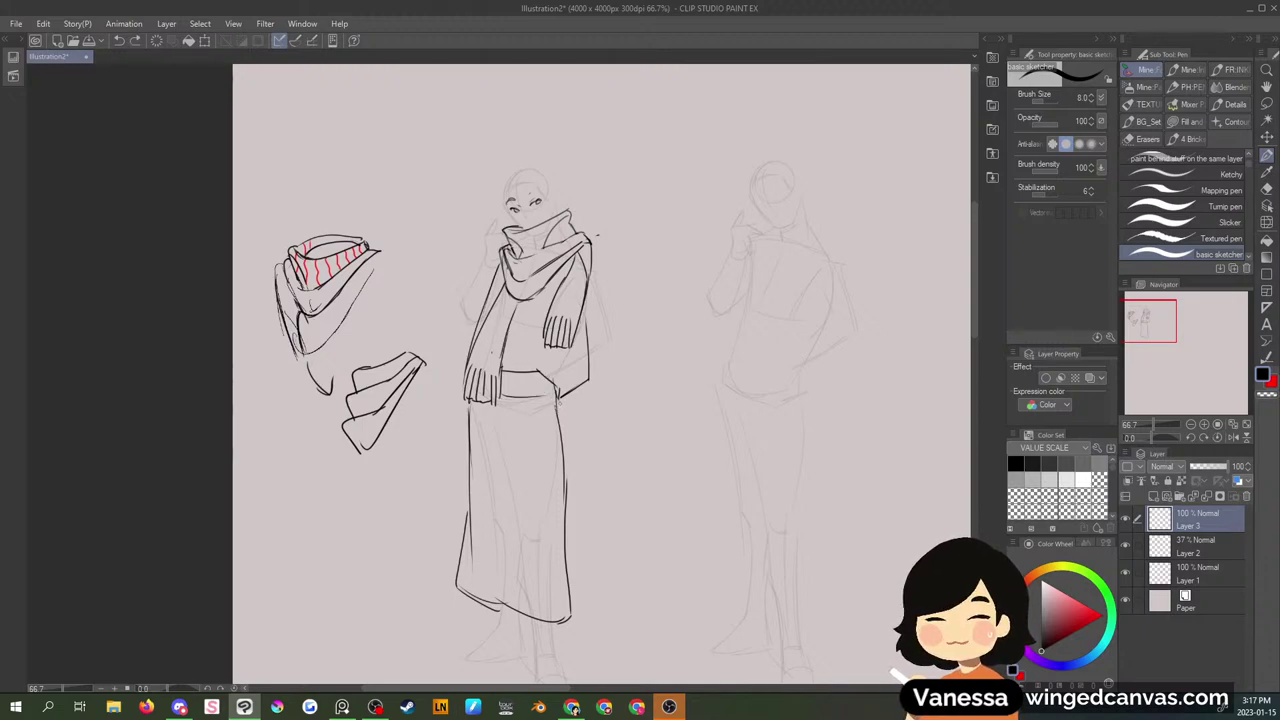
# - Lasso and erase the flared long skirt below the left figure's waistband, and clear the selection
pyautogui.press('m')
pyautogui.moveTo(568, 398)
pyautogui.mouseDown()
pyautogui.moveTo(470, 405)
pyautogui.moveTo(421, 546)
pyautogui.moveTo(635, 505)
pyautogui.mouseUp()
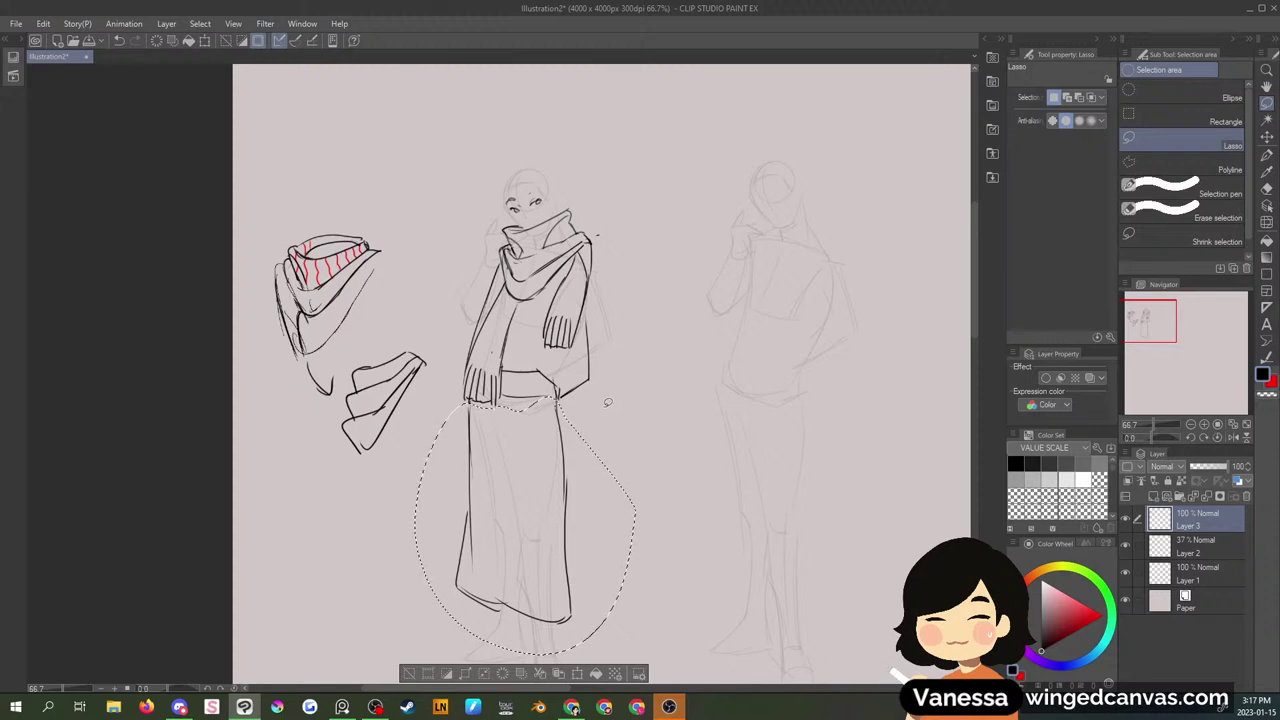
pyautogui.press('Delete')
pyautogui.hotkey('ctrl', 'd')
pyautogui.hotkey('ctrl', 'z')
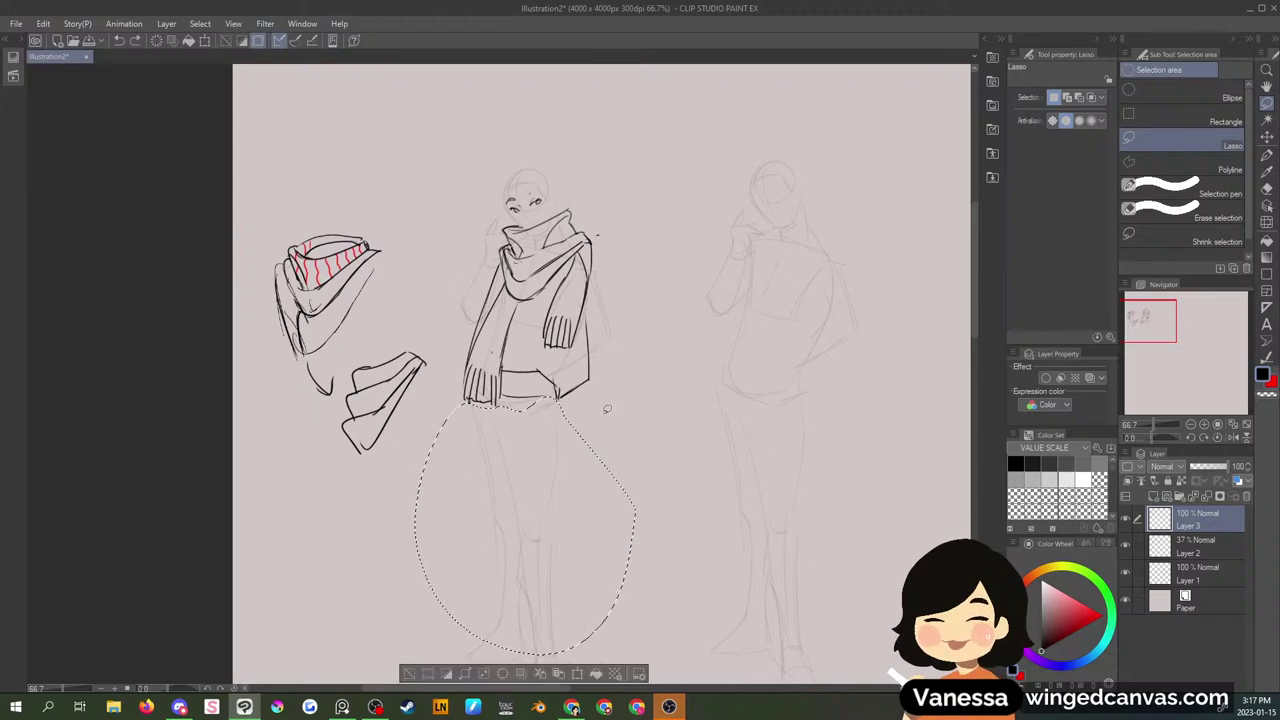
pyautogui.hotkey('ctrl', 'd')
pyautogui.press('p')
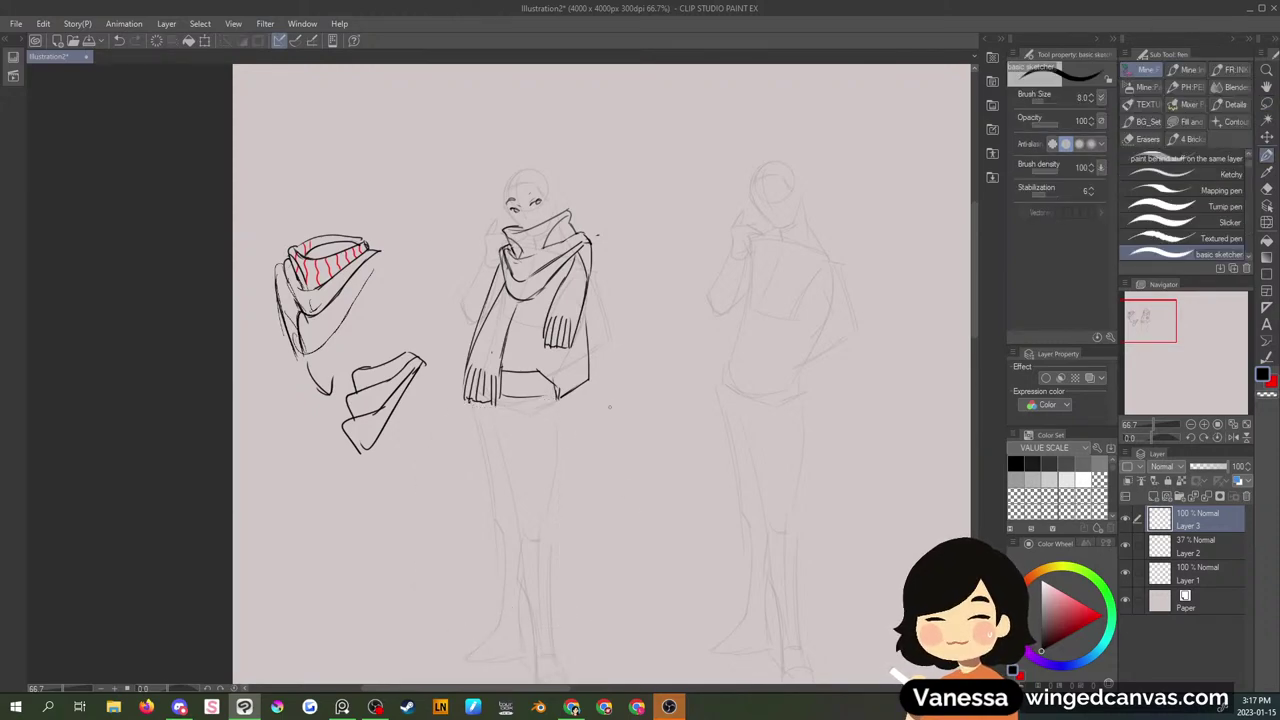
# - Draw a narrower long skirt on the left figure, widening at the hips and tapering to a gently curved hem above the ankles
pyautogui.moveTo(470, 405); pyautogui.dragTo(499, 570)
pyautogui.moveTo(558, 402); pyautogui.dragTo(576, 508)
pyautogui.moveTo(560, 406); pyautogui.dragTo(579, 568)
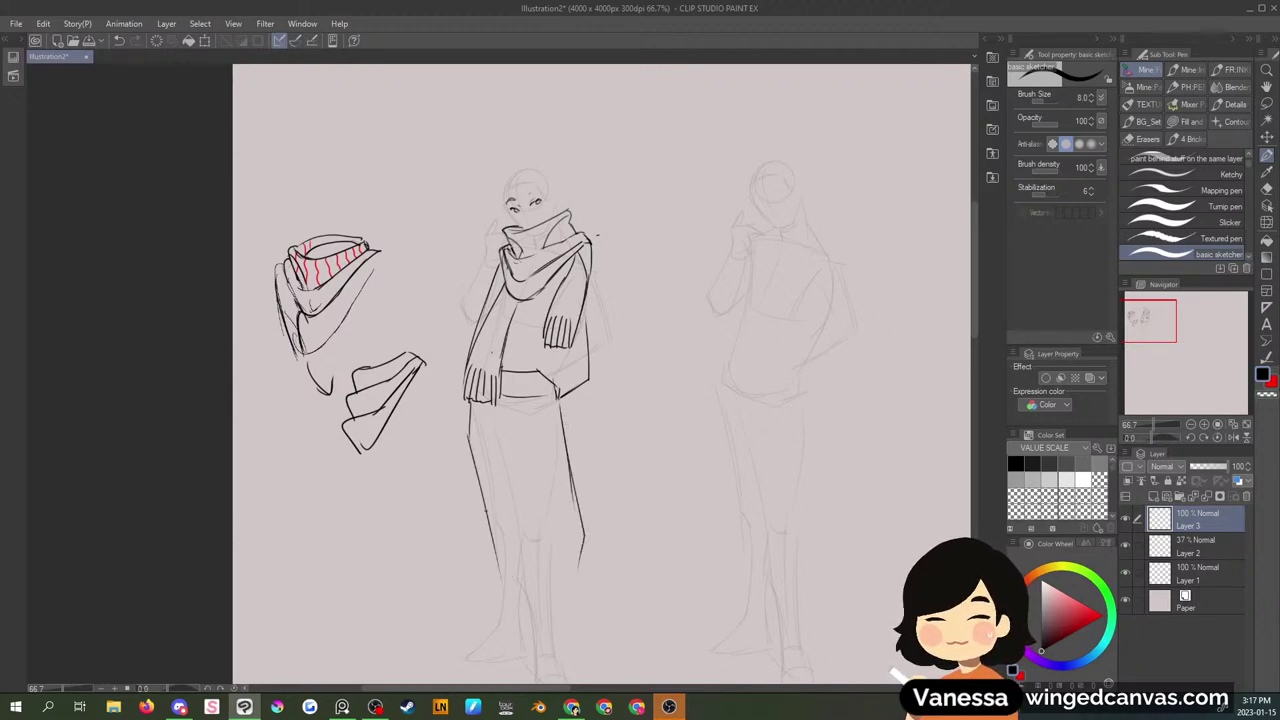
pyautogui.moveTo(481, 504)
pyautogui.mouseDown()
pyautogui.moveTo(488, 605)
pyautogui.moveTo(569, 624)
pyautogui.mouseUp()
pyautogui.moveTo(573, 490); pyautogui.dragTo(568, 627)
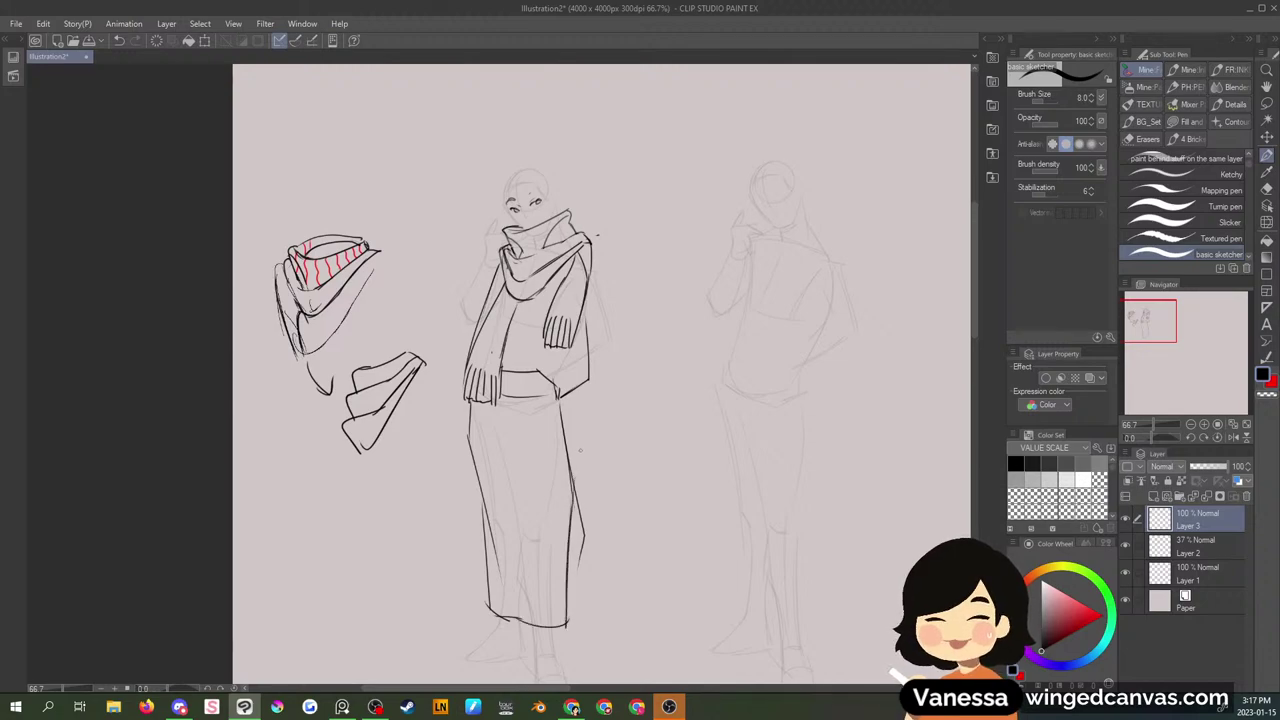
# - Replace the skirt's doubled side below the bent arm with one smooth line, and add a small arrow pointing at the boxy sleeve
pyautogui.press('m')
pyautogui.moveTo(585, 424)
pyautogui.mouseDown()
pyautogui.moveTo(553, 420)
pyautogui.moveTo(602, 500)
pyautogui.mouseUp()
pyautogui.press('Delete')
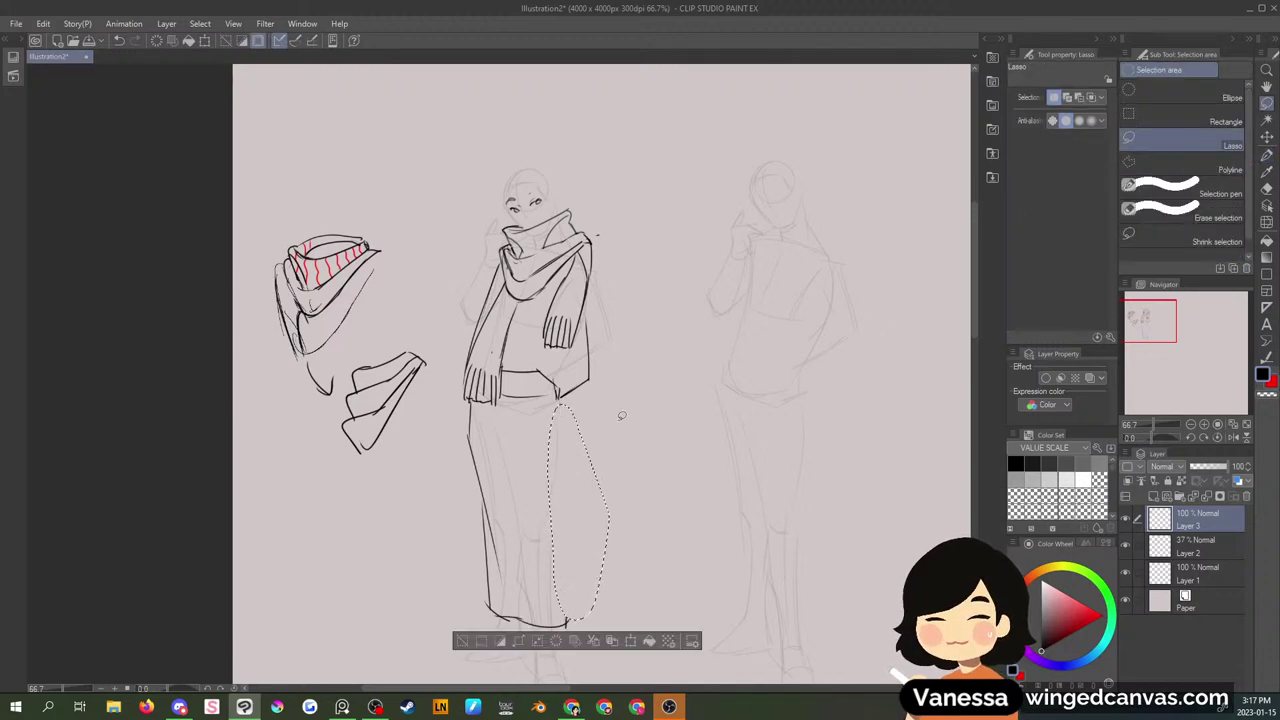
pyautogui.hotkey('ctrl', 'd')
pyautogui.hotkey('ctrl', 'z')
pyautogui.hotkey('ctrl', 'd')
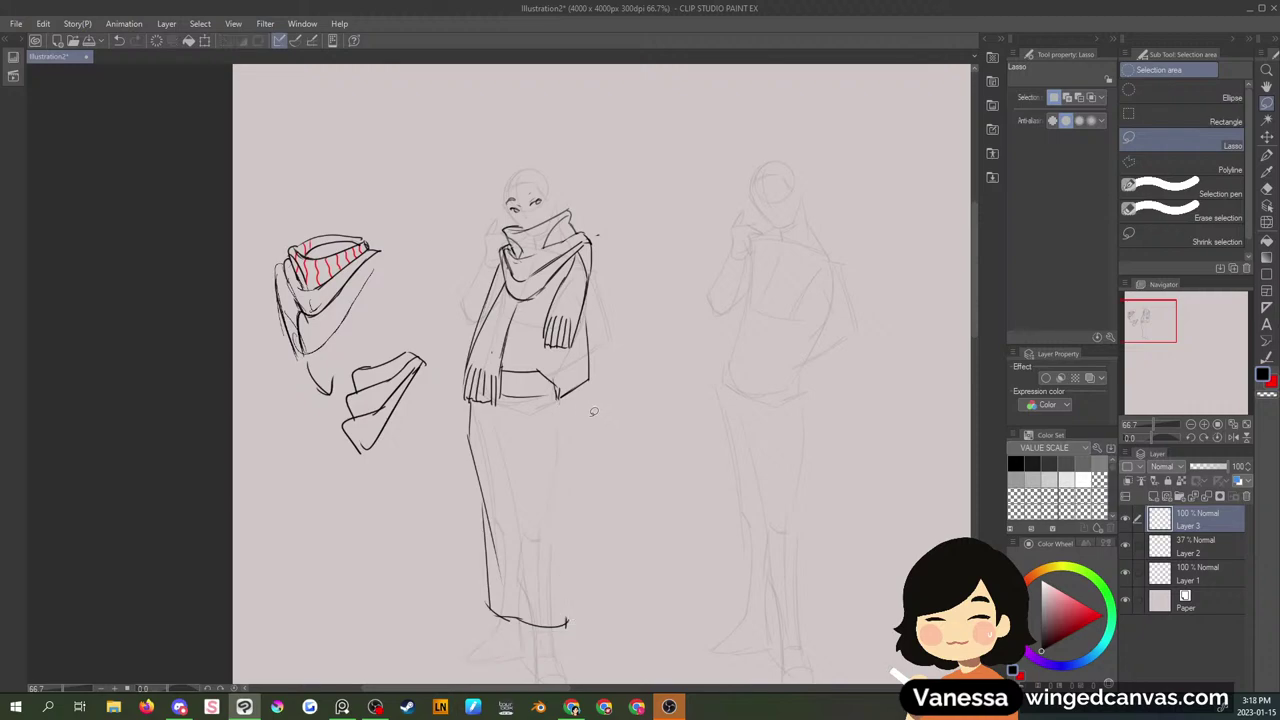
pyautogui.press('p')
pyautogui.moveTo(562, 397); pyautogui.dragTo(571, 630)
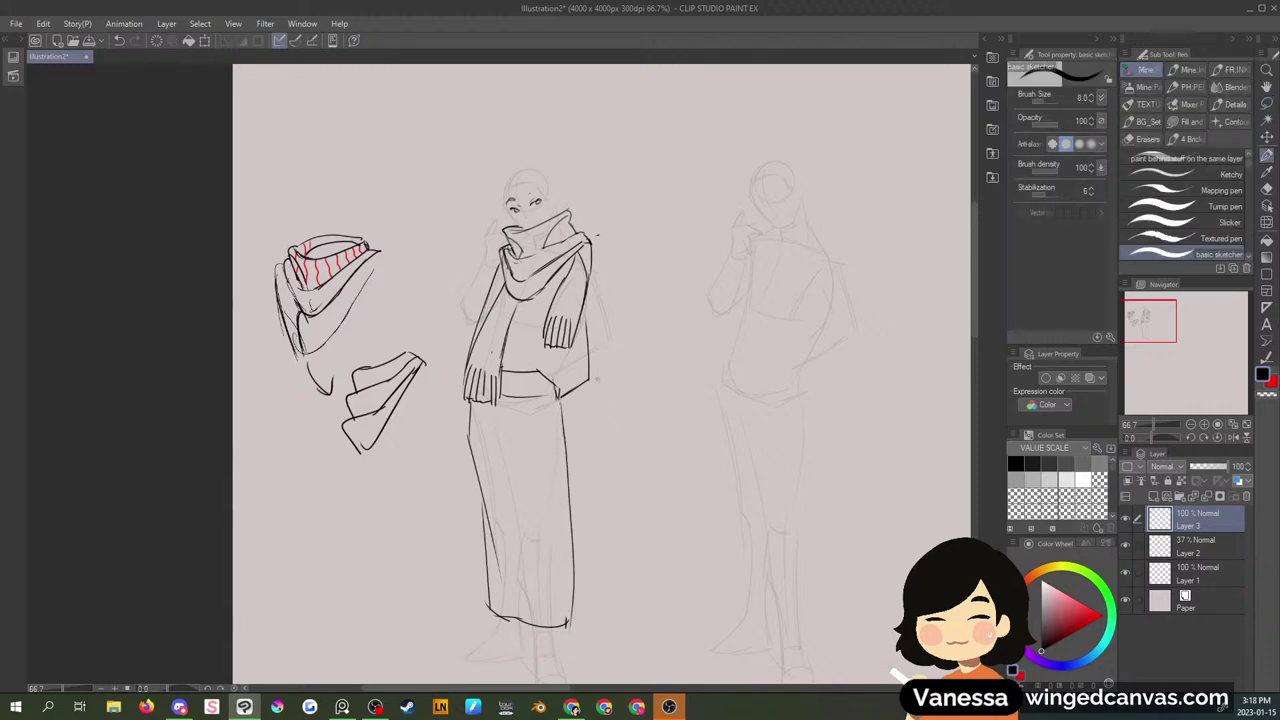
pyautogui.moveTo(588, 392); pyautogui.dragTo(606, 418)
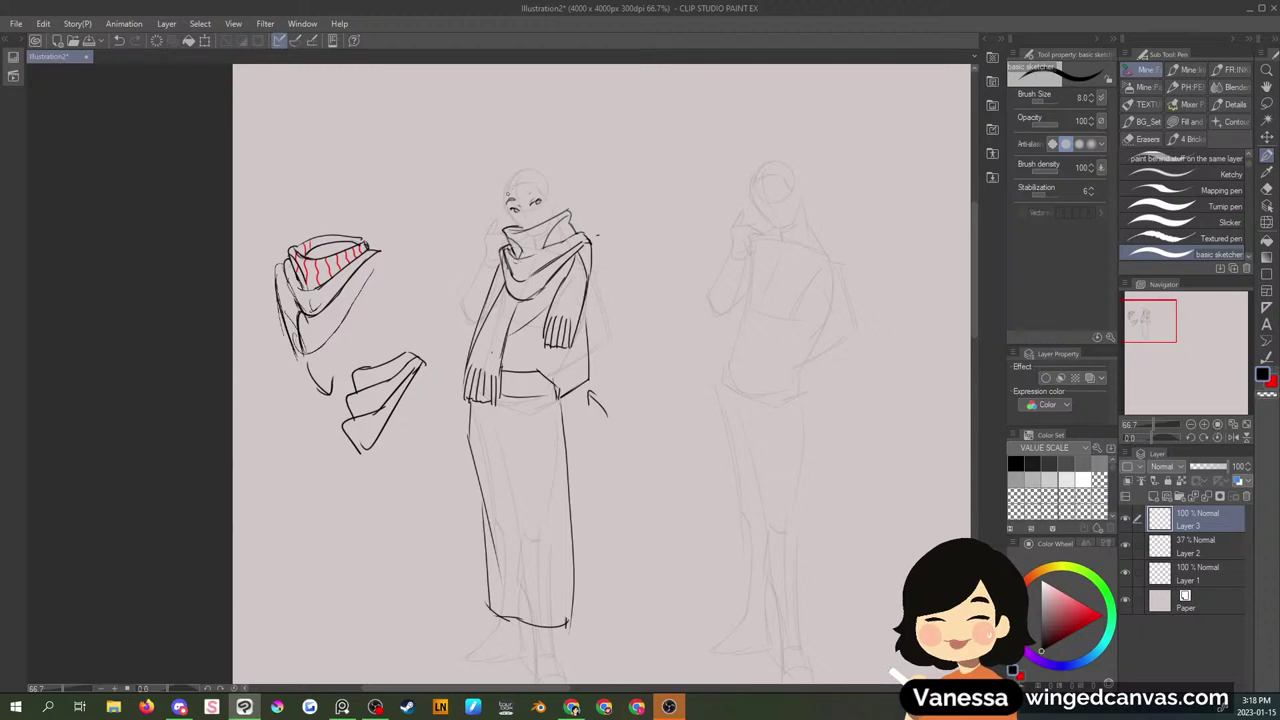
# - Draw a slouchy beanie with a curved brim and a round pompom on the left figure's head, undoing the first crown stroke
pyautogui.moveTo(505, 200)
pyautogui.mouseDown()
pyautogui.moveTo(548, 189)
pyautogui.moveTo(555, 203)
pyautogui.mouseUp()
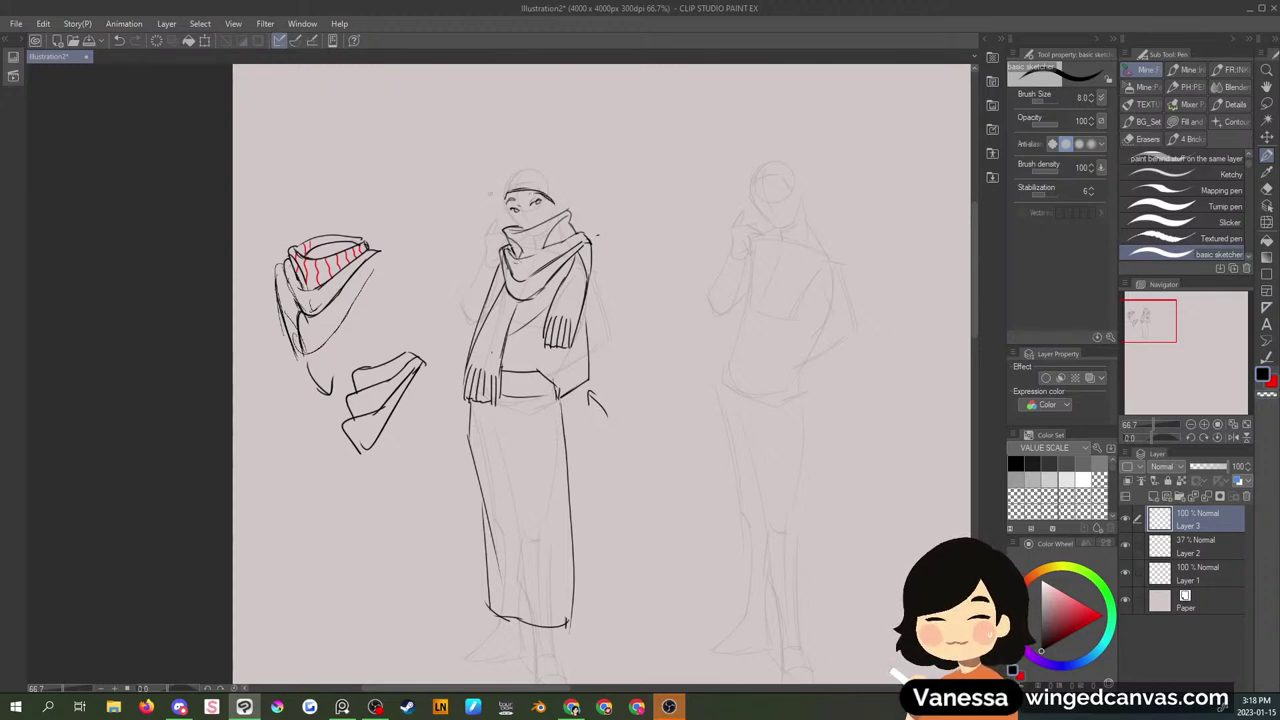
pyautogui.moveTo(507, 191); pyautogui.dragTo(530, 160)
pyautogui.hotkey('ctrl', 'z')
pyautogui.hotkey('ctrl', 'z')
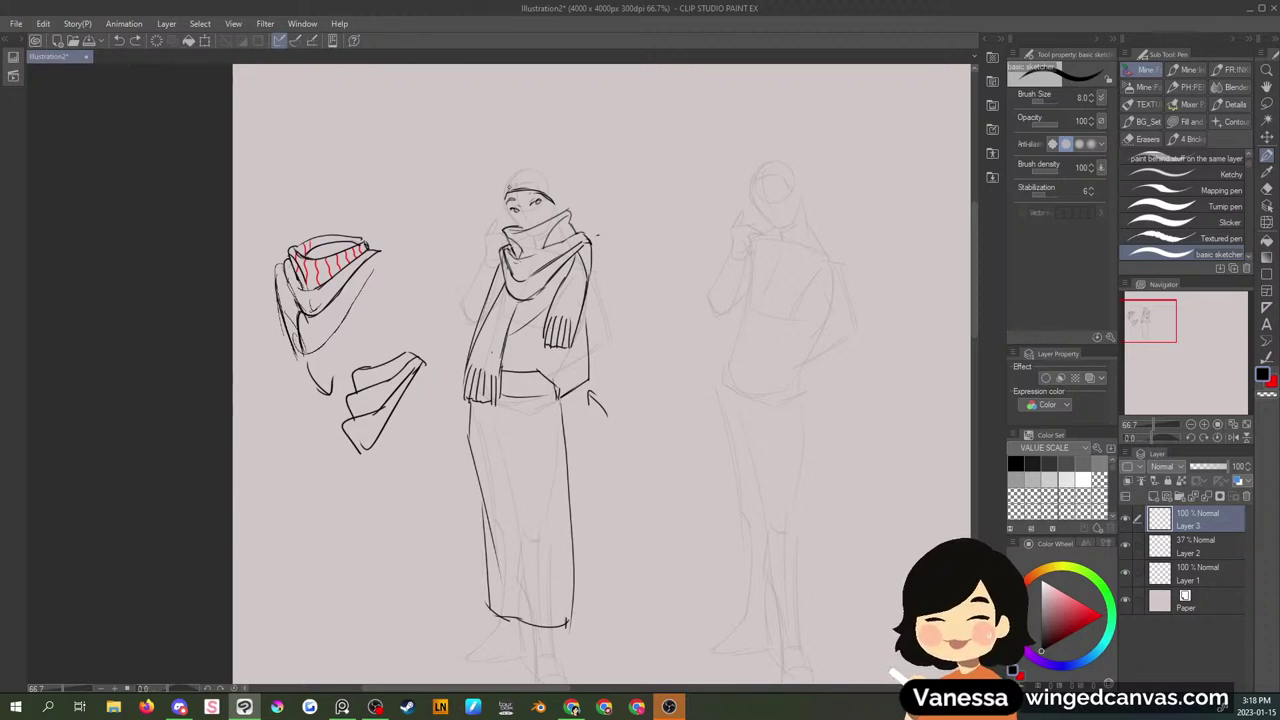
pyautogui.moveTo(502, 199)
pyautogui.mouseDown()
pyautogui.moveTo(535, 157)
pyautogui.moveTo(555, 184)
pyautogui.moveTo(554, 173)
pyautogui.mouseUp()
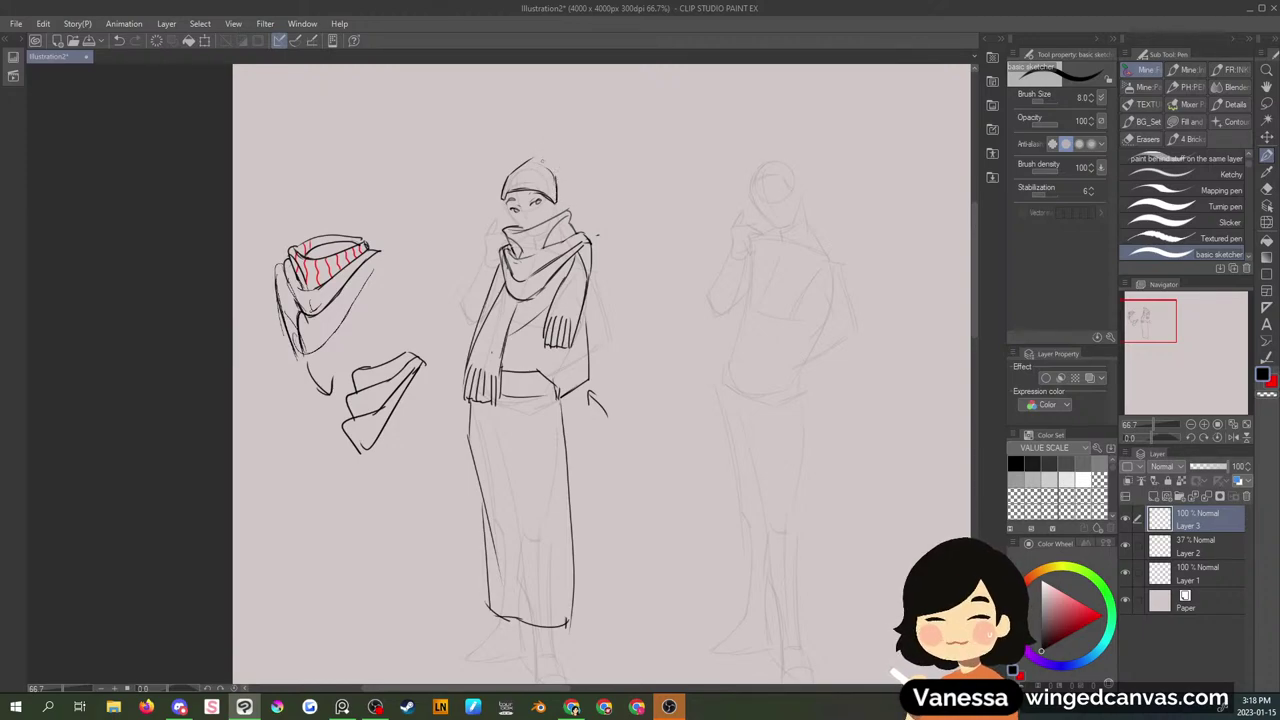
pyautogui.moveTo(539, 160)
pyautogui.mouseDown()
pyautogui.moveTo(563, 171)
pyautogui.moveTo(558, 137)
pyautogui.moveTo(564, 166)
pyautogui.moveTo(573, 138)
pyautogui.mouseUp()
# - Outline the left figure's face with a nose and mouth, and add hair strands framing it under the beanie
pyautogui.moveTo(501, 199); pyautogui.dragTo(514, 231)
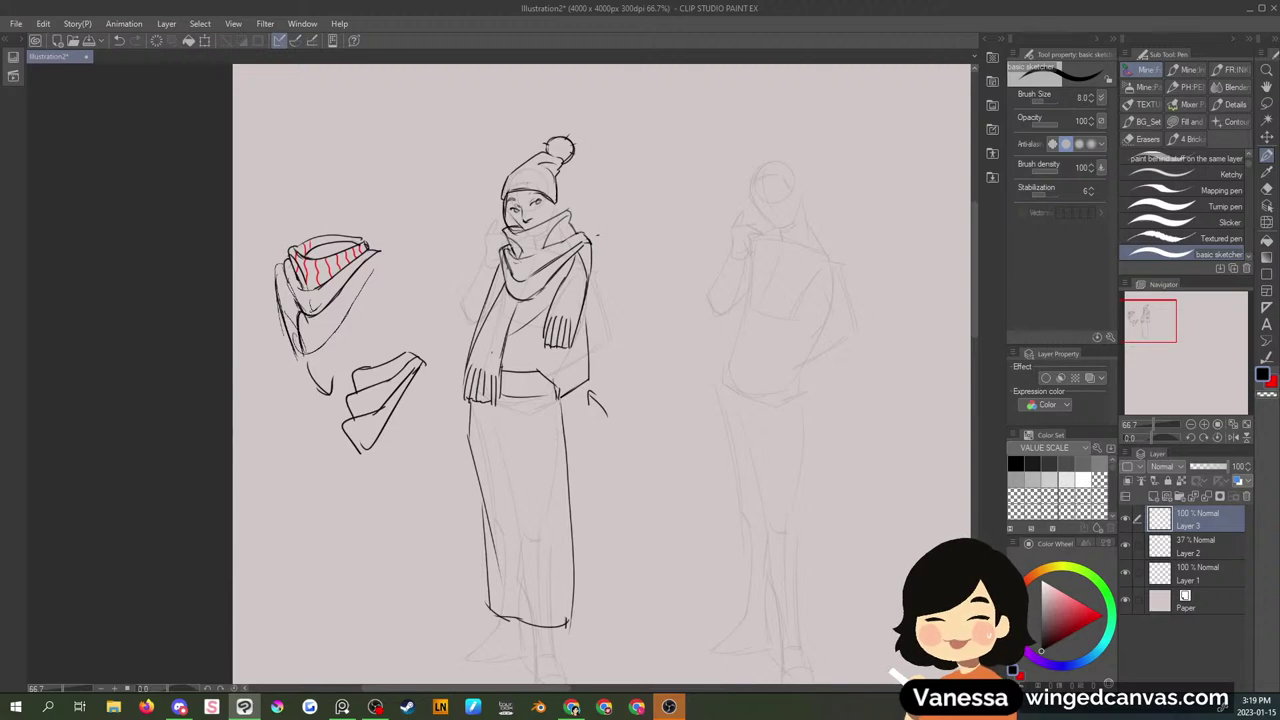
pyautogui.moveTo(514, 218)
pyautogui.mouseDown()
pyautogui.moveTo(512, 191)
pyautogui.moveTo(513, 225)
pyautogui.moveTo(543, 221)
pyautogui.mouseUp()
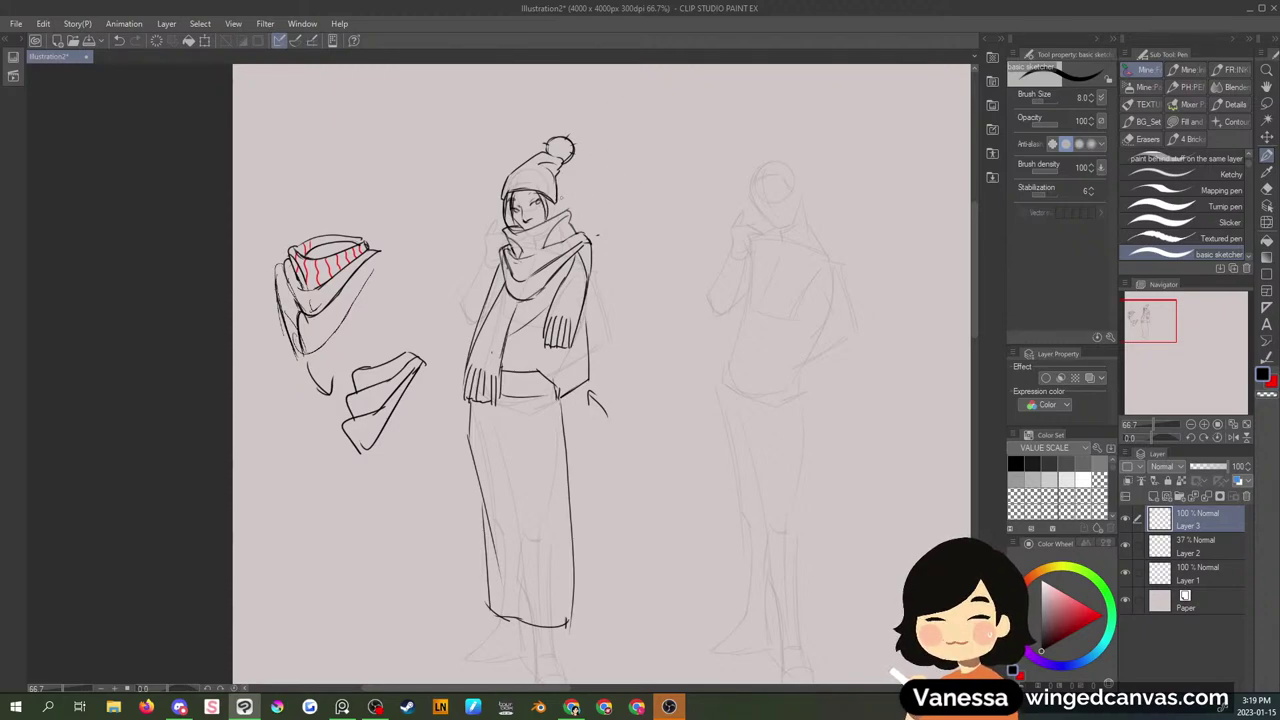
# - Redraw the hair behind the left figure's head after undoing the first stroke, and outline a flared sleeve on the lowered arm
pyautogui.moveTo(557, 200)
pyautogui.mouseDown()
pyautogui.moveTo(568, 209)
pyautogui.moveTo(557, 217)
pyautogui.mouseUp()
pyautogui.hotkey('ctrl', 'z')
pyautogui.hotkey('ctrl', 'z')
pyautogui.moveTo(558, 201); pyautogui.dragTo(553, 216)
pyautogui.moveTo(596, 272); pyautogui.dragTo(598, 354)
pyautogui.moveTo(600, 272); pyautogui.dragTo(616, 344)
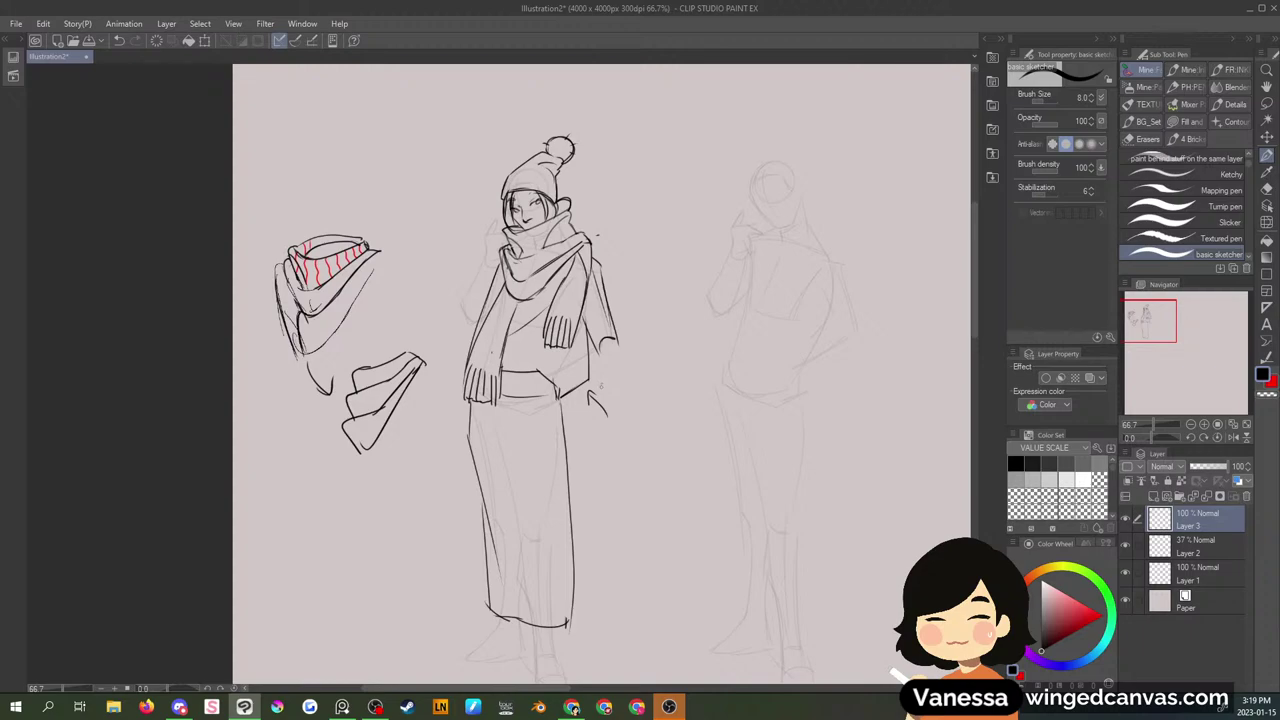
# - Erase the small arrow beside the boxy top's lower corner
pyautogui.press('m')
pyautogui.moveTo(603, 386); pyautogui.dragTo(632, 410)
pyautogui.press('Delete')
pyautogui.hotkey('ctrl', 'd')
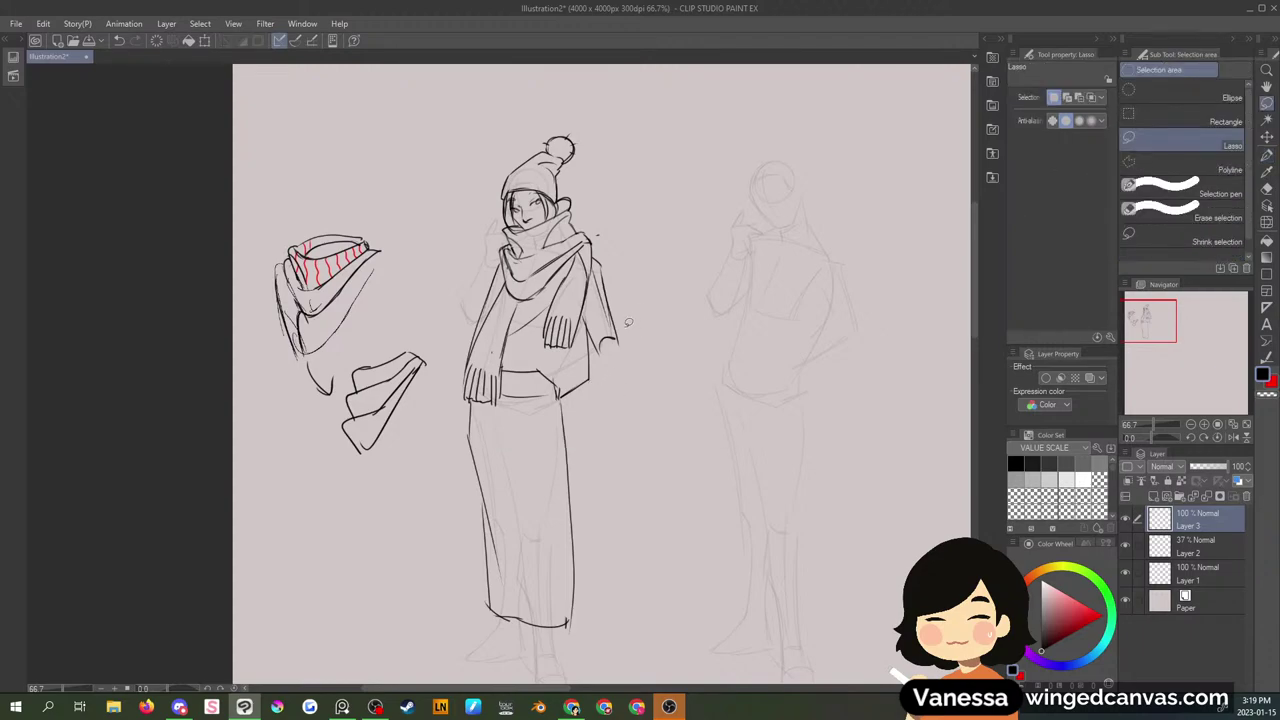
pyautogui.press('p')
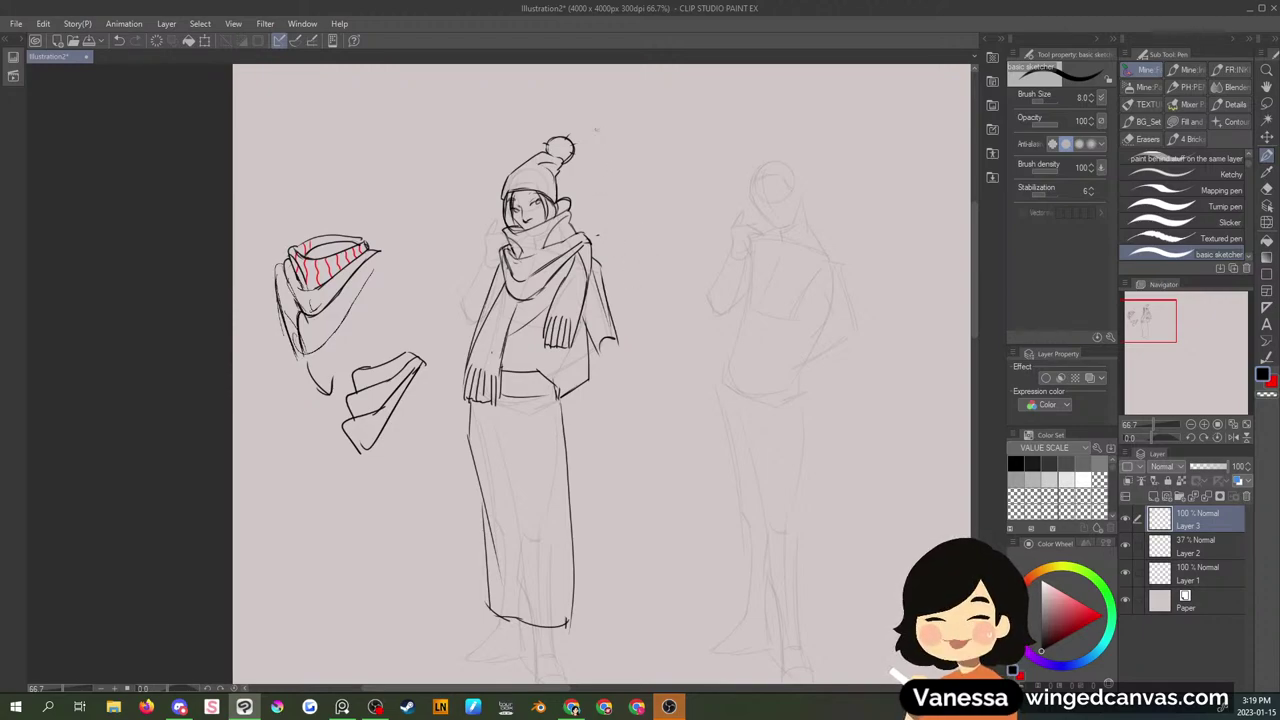
# - Erase the large pompom from the tip of the left figure's beanie
pyautogui.press('m')
pyautogui.moveTo(573, 126)
pyautogui.mouseDown()
pyautogui.moveTo(542, 150)
pyautogui.moveTo(575, 128)
pyautogui.mouseUp()
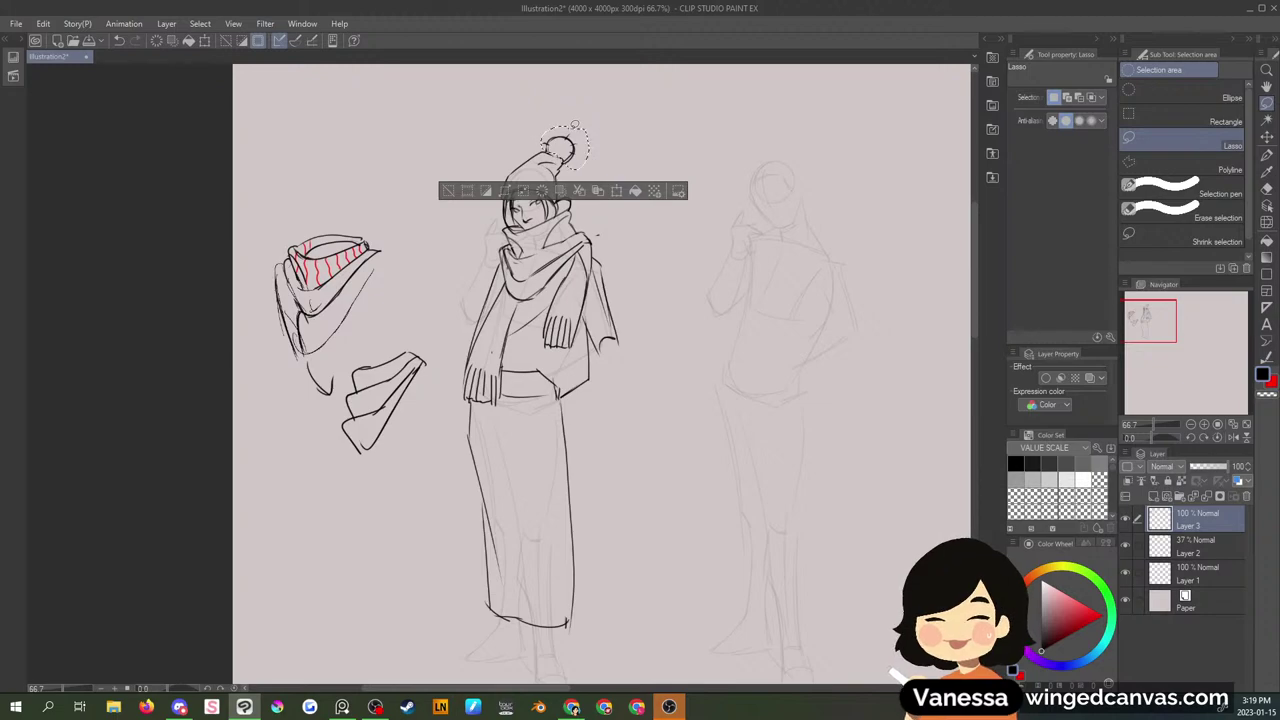
pyautogui.press('Delete')
pyautogui.hotkey('ctrl', 'd')
pyautogui.press('p')
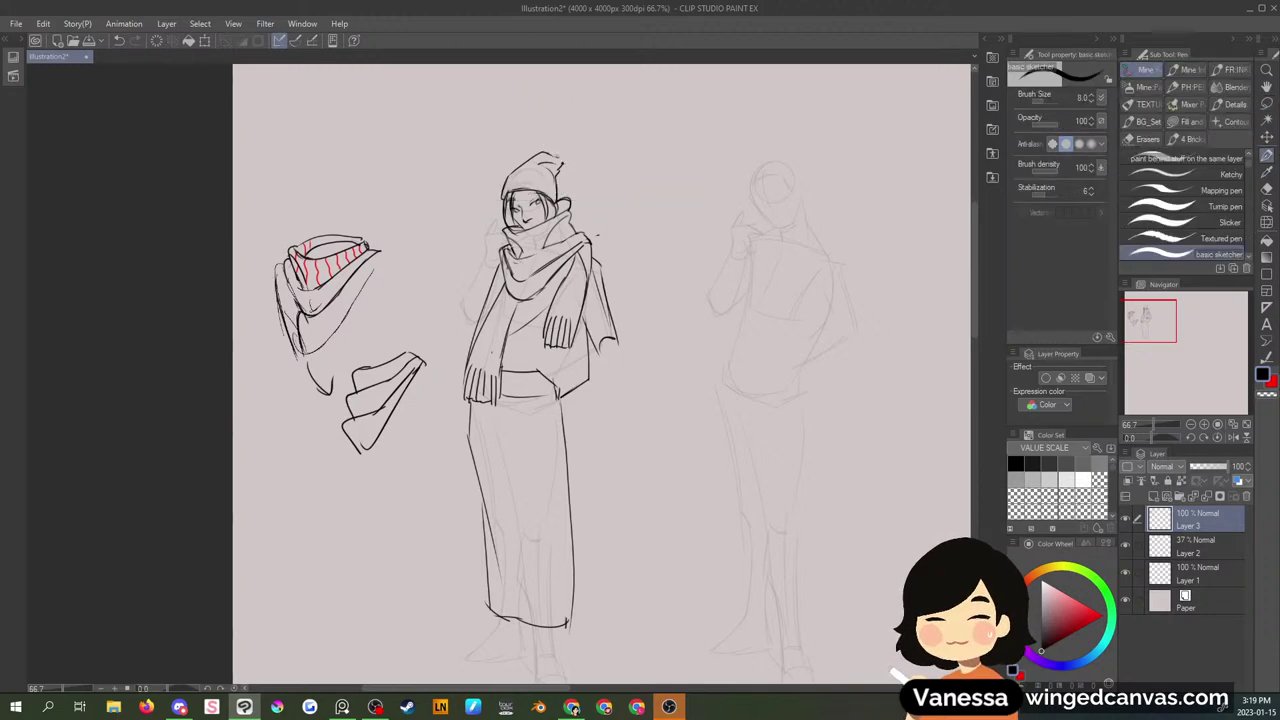
# - Try a replacement pompom outline at the beanie's tip, undo the attempts, and clear that area again
pyautogui.moveTo(549, 155); pyautogui.dragTo(574, 150)
pyautogui.moveTo(566, 166); pyautogui.dragTo(577, 159)
pyautogui.hotkey('ctrl', 'z')
pyautogui.hotkey('ctrl', 'z')
pyautogui.hotkey('ctrl', 'z')
pyautogui.hotkey('ctrl', 'z')
pyautogui.hotkey('ctrl', 'z')
pyautogui.hotkey('ctrl', 'z')
pyautogui.hotkey('ctrl', 'z')
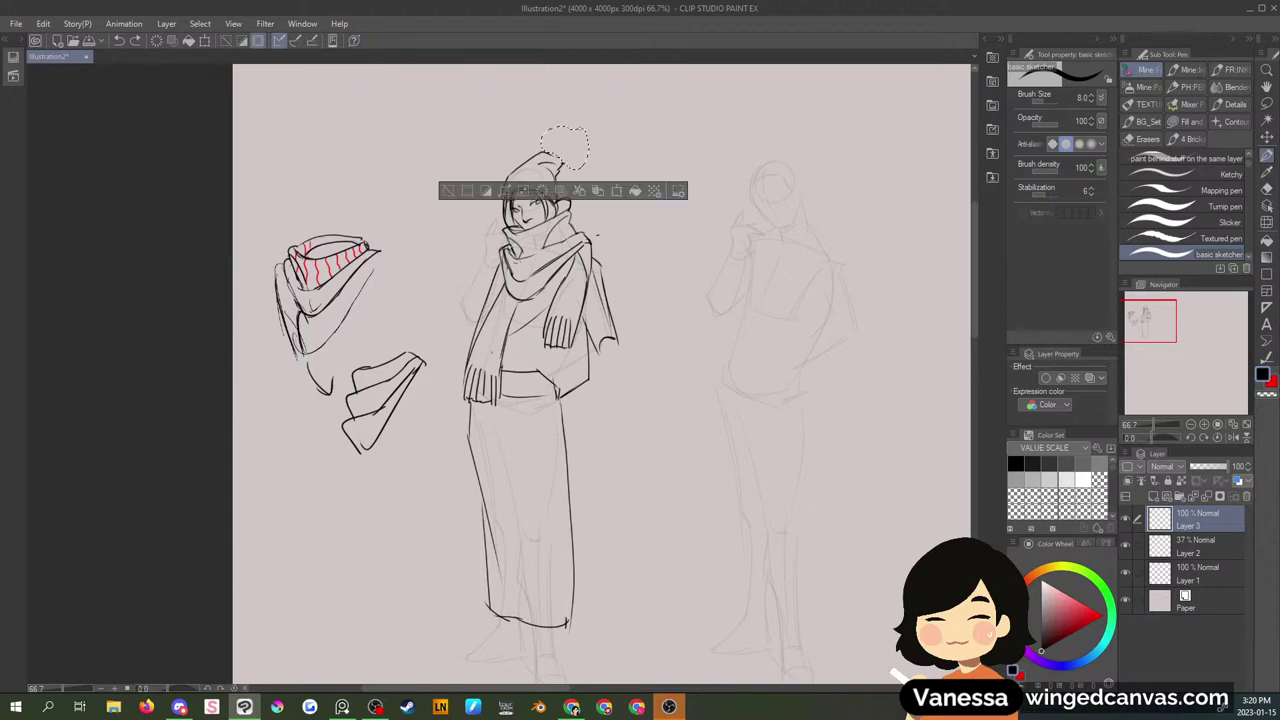
pyautogui.press('Delete')
pyautogui.hotkey('ctrl', 'd')
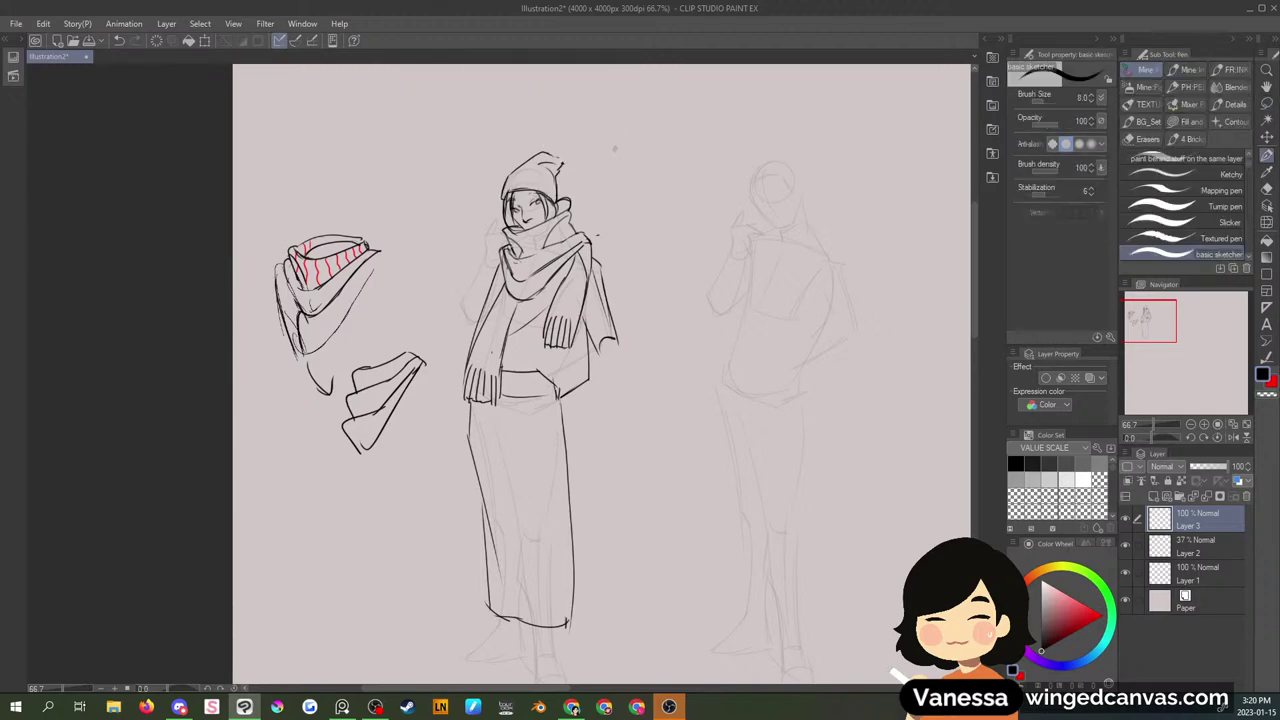
# - Draw a smaller round pompom at the tip of the beanie
pyautogui.moveTo(557, 157)
pyautogui.mouseDown()
pyautogui.moveTo(574, 146)
pyautogui.moveTo(559, 170)
pyautogui.mouseUp()
pyautogui.press('Delete')
pyautogui.hotkey('ctrl', 'z')
pyautogui.press('m')
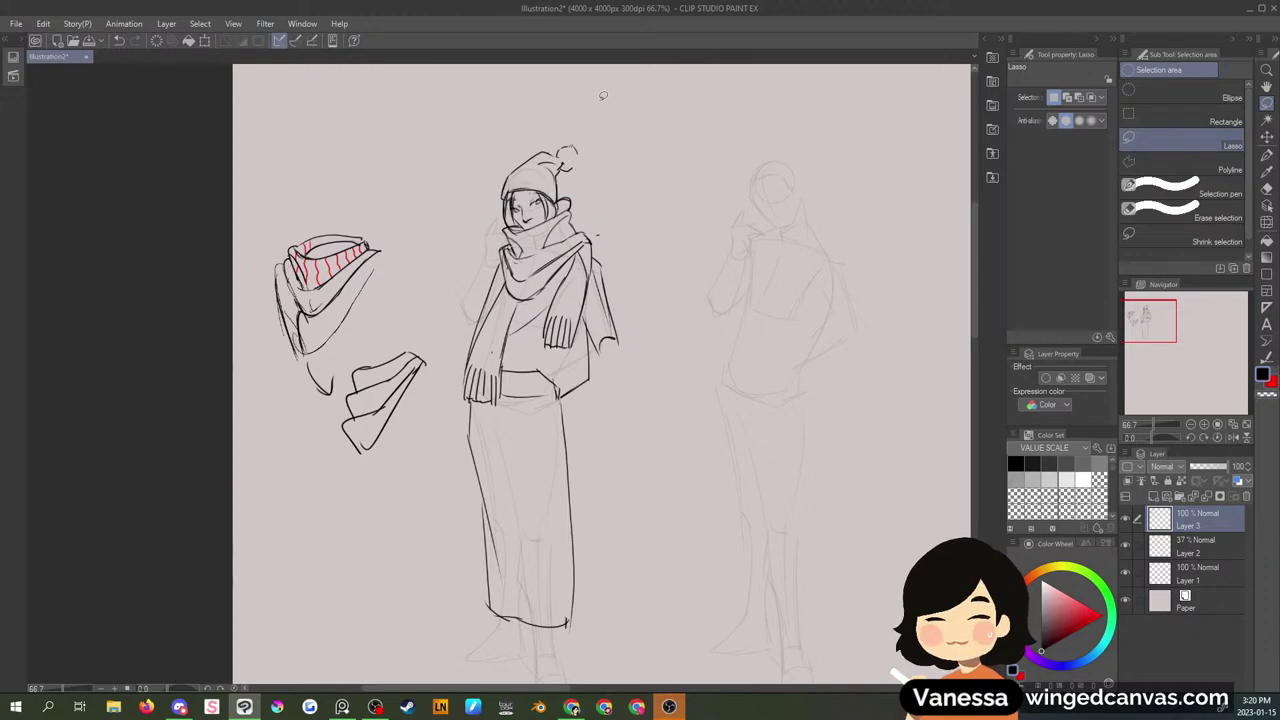
pyautogui.press('p')
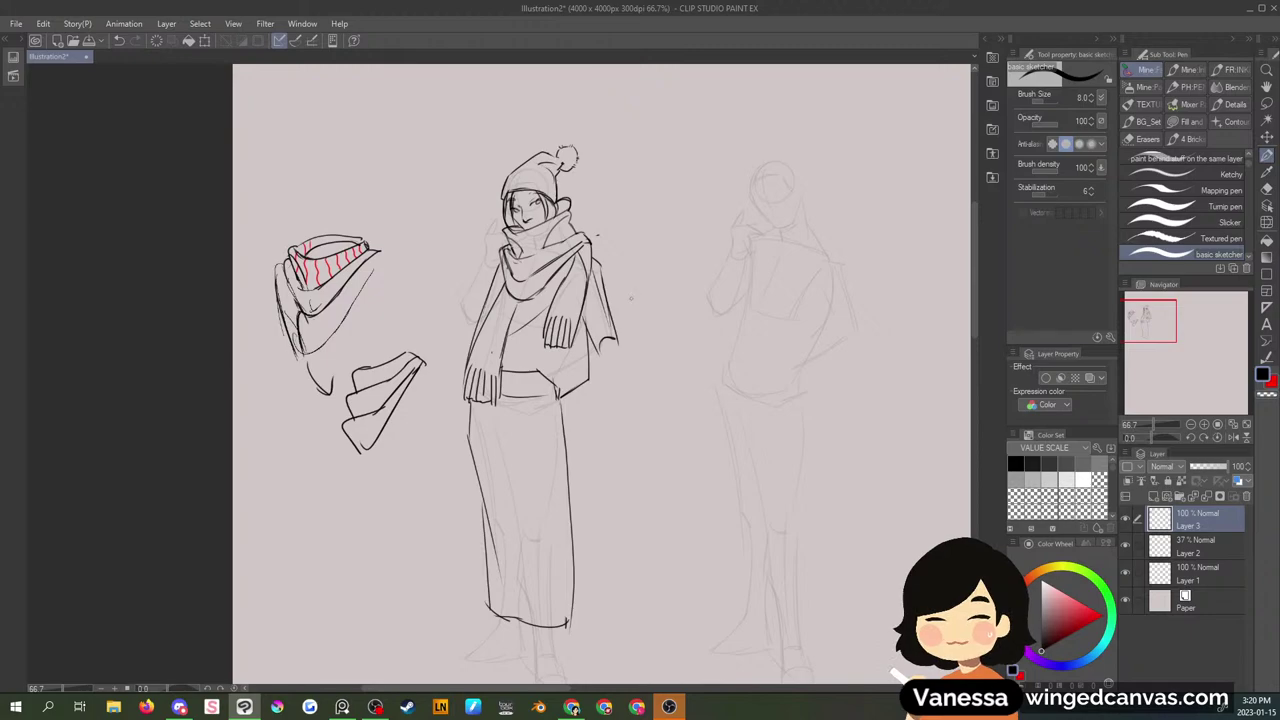
# - Erase the beanie's front crown outline and redraw it as a smooth curve rising from the brim to the pompom
pyautogui.press('m')
pyautogui.moveTo(548, 152)
pyautogui.mouseDown()
pyautogui.moveTo(530, 140)
pyautogui.moveTo(522, 176)
pyautogui.mouseUp()
pyautogui.hotkey('ctrl', 'd')
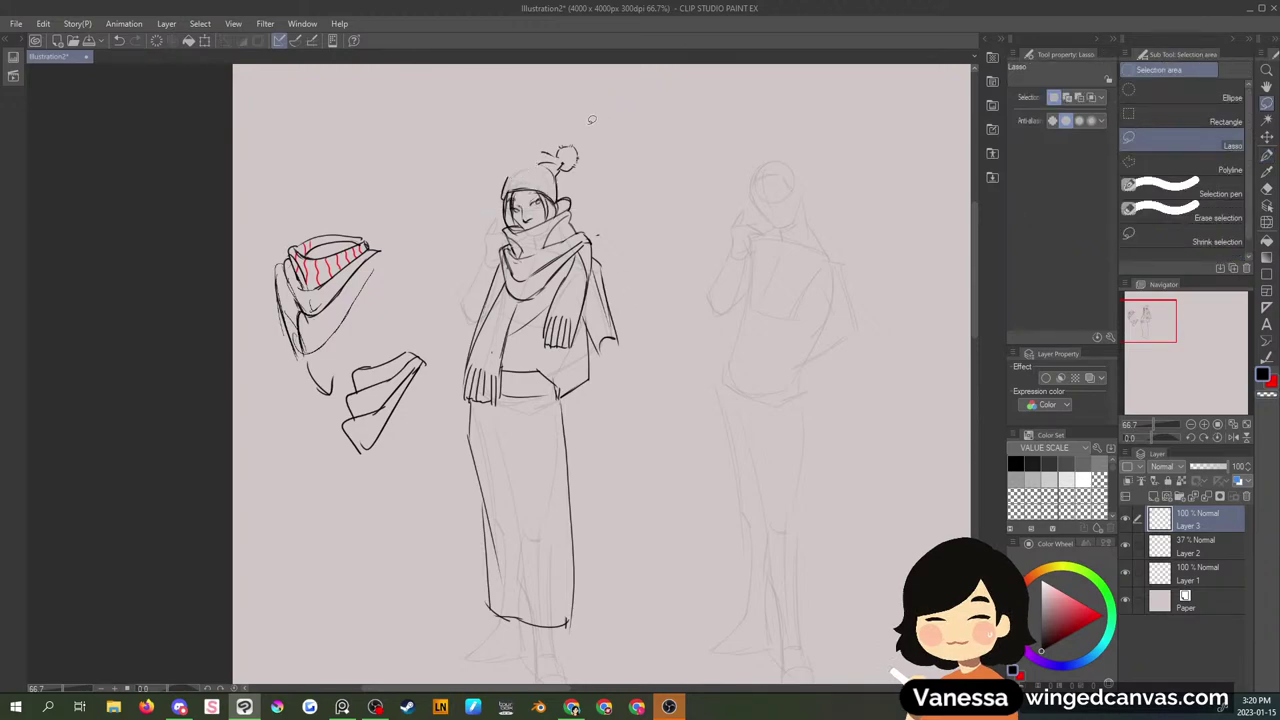
pyautogui.press('p')
pyautogui.moveTo(508, 172); pyautogui.dragTo(544, 150)
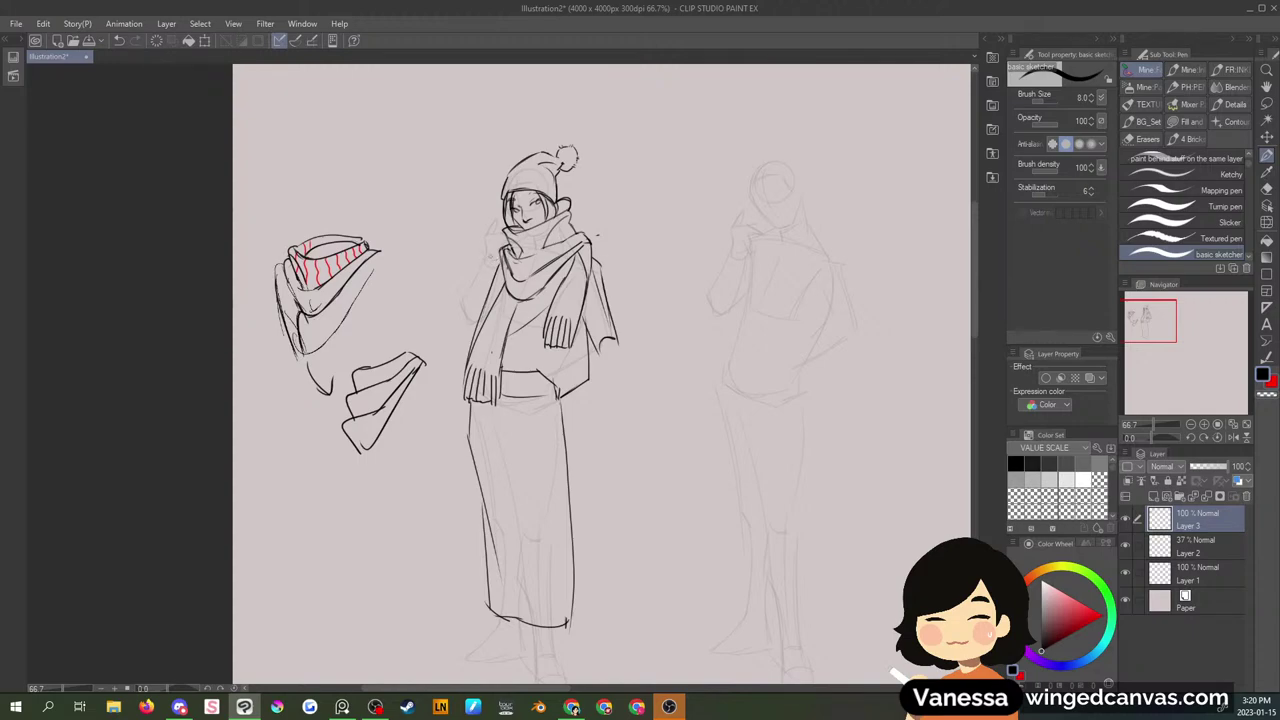
# - Draw the left figure's raised hand and bent arm in a loose sleeve, adding fold lines at the cuff and elbow
pyautogui.moveTo(494, 256)
pyautogui.mouseDown()
pyautogui.moveTo(467, 262)
pyautogui.moveTo(440, 312)
pyautogui.mouseUp()
pyautogui.moveTo(463, 267)
pyautogui.mouseDown()
pyautogui.moveTo(448, 294)
pyautogui.moveTo(482, 282)
pyautogui.moveTo(453, 297)
pyautogui.moveTo(469, 301)
pyautogui.moveTo(437, 332)
pyautogui.moveTo(468, 347)
pyautogui.mouseUp()
pyautogui.moveTo(476, 325); pyautogui.dragTo(450, 343)
pyautogui.moveTo(477, 296)
pyautogui.mouseDown()
pyautogui.moveTo(456, 330)
pyautogui.moveTo(471, 327)
pyautogui.mouseUp()
pyautogui.moveTo(443, 334); pyautogui.dragTo(479, 348)
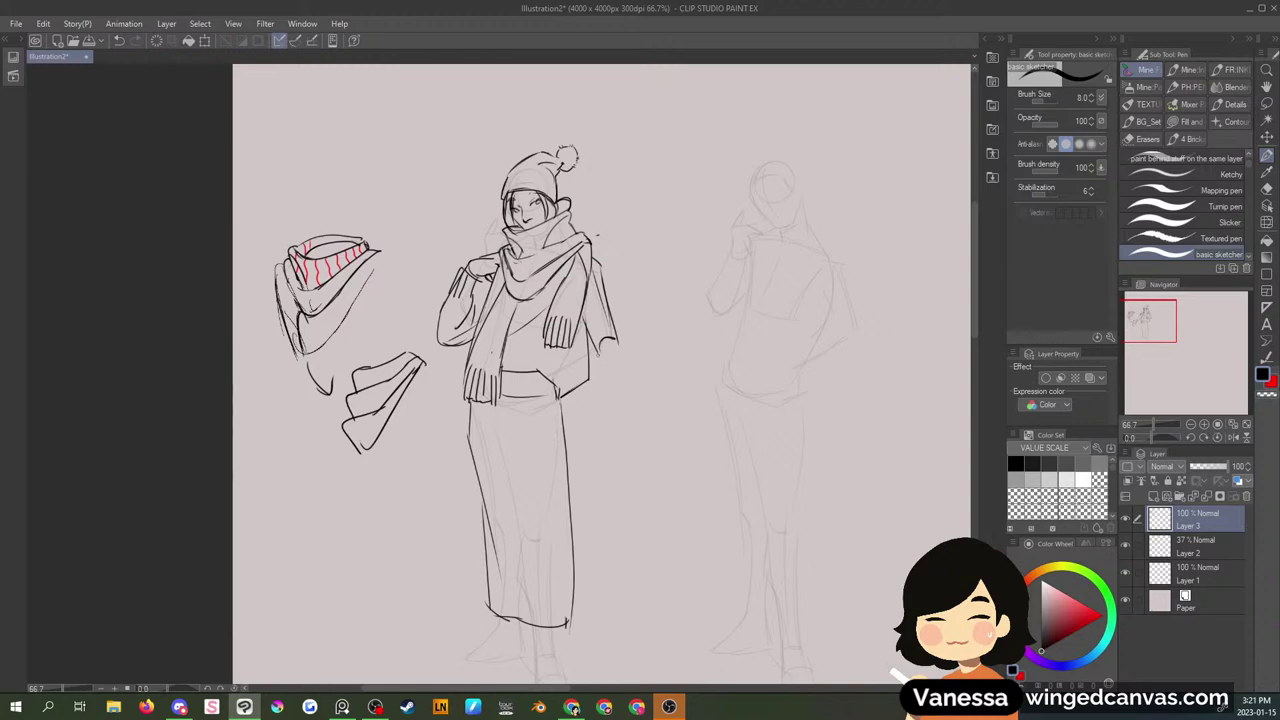
# - Erase the flared sleeve on the left figure's lowered arm and redraw its upper part closer to the scarf
pyautogui.press('m')
pyautogui.moveTo(626, 262)
pyautogui.mouseDown()
pyautogui.moveTo(602, 256)
pyautogui.moveTo(586, 305)
pyautogui.moveTo(632, 260)
pyautogui.mouseUp()
pyautogui.press('Delete')
pyautogui.hotkey('ctrl', 'd')
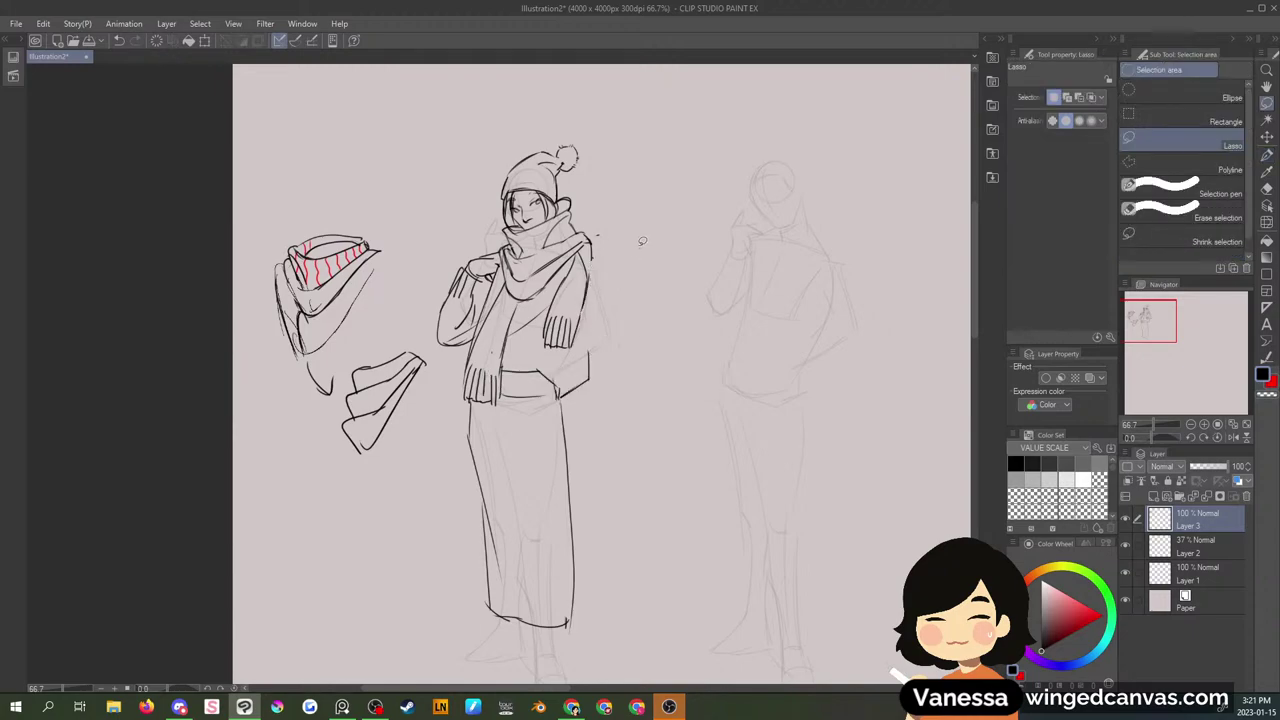
pyautogui.press('p')
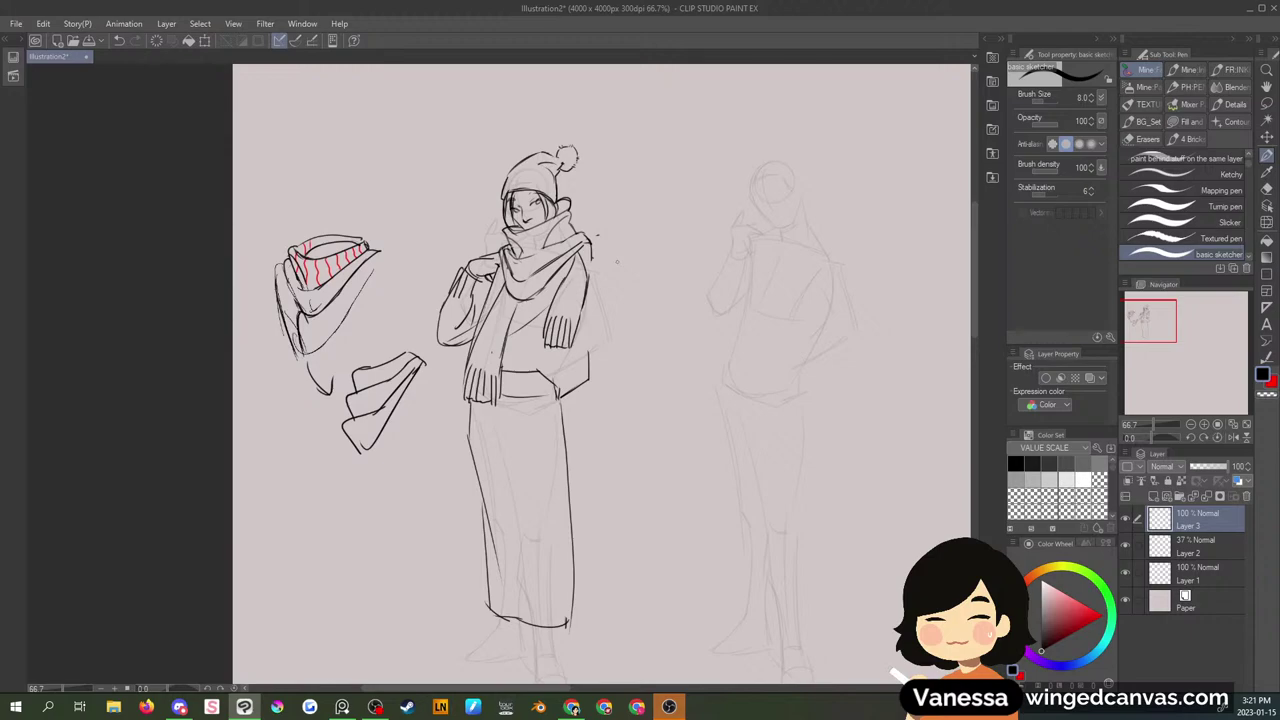
pyautogui.moveTo(588, 257)
pyautogui.mouseDown()
pyautogui.moveTo(592, 284)
pyautogui.moveTo(606, 286)
pyautogui.moveTo(584, 341)
pyautogui.mouseUp()
# - Sketch a tall heeled boot and a shorter ankle boot in side view beside the left figure's skirt hem
pyautogui.moveTo(973, 285); pyautogui.dragTo(973, 303)
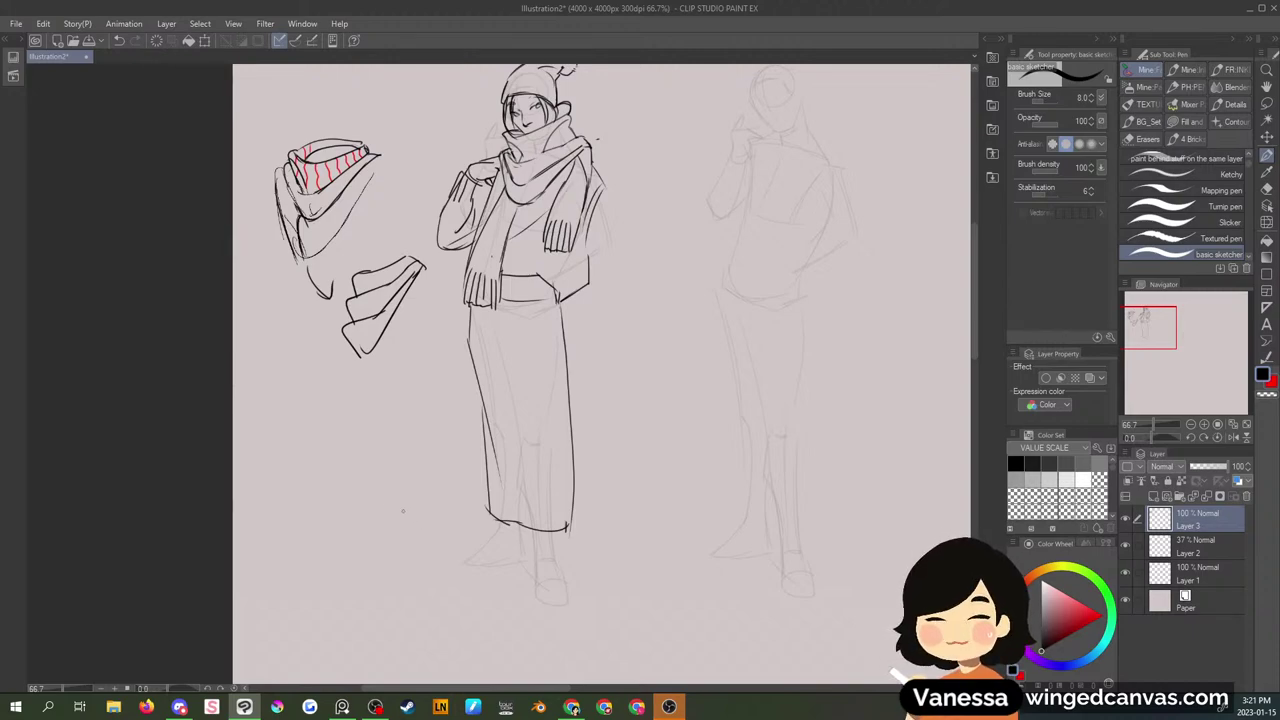
pyautogui.moveTo(407, 514)
pyautogui.mouseDown()
pyautogui.moveTo(374, 556)
pyautogui.moveTo(400, 568)
pyautogui.moveTo(450, 550)
pyautogui.moveTo(445, 504)
pyautogui.mouseUp()
pyautogui.moveTo(404, 458); pyautogui.dragTo(408, 518)
pyautogui.moveTo(404, 460)
pyautogui.mouseDown()
pyautogui.moveTo(449, 455)
pyautogui.moveTo(406, 457)
pyautogui.mouseUp()
pyautogui.moveTo(448, 458)
pyautogui.mouseDown()
pyautogui.moveTo(450, 512)
pyautogui.moveTo(449, 500)
pyautogui.mouseUp()
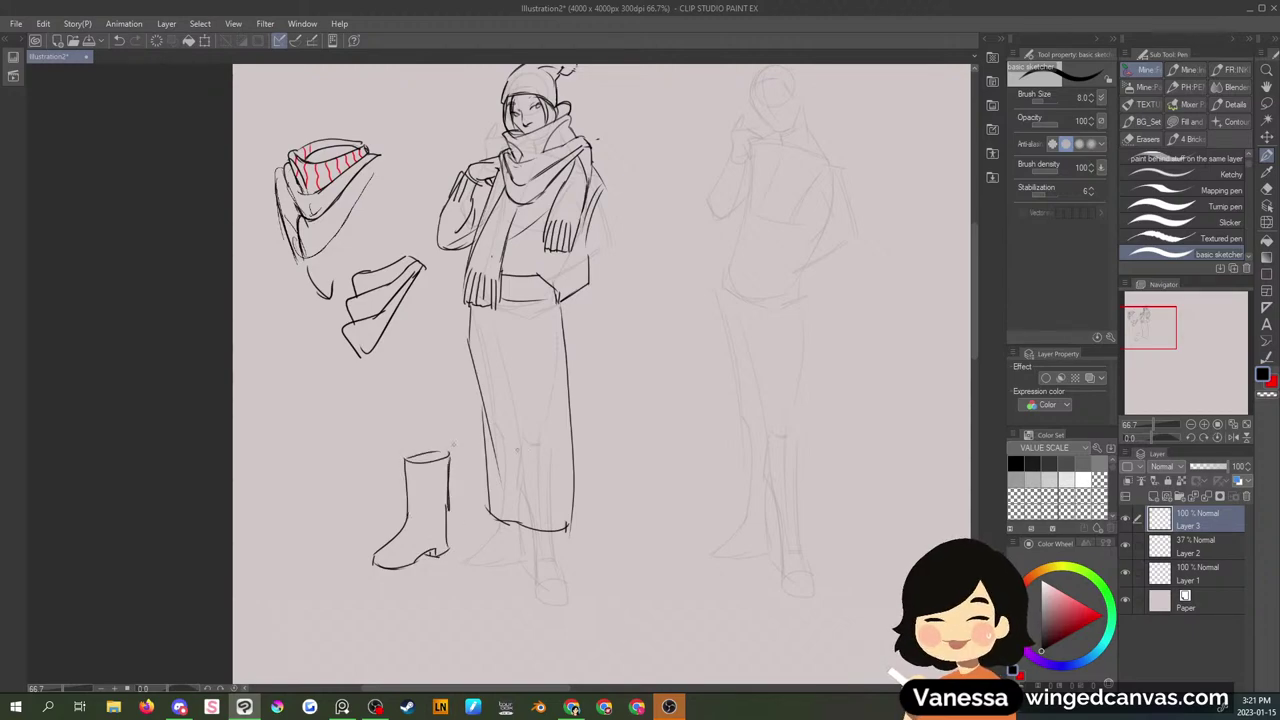
pyautogui.moveTo(333, 477); pyautogui.dragTo(333, 516)
pyautogui.moveTo(334, 510)
pyautogui.mouseDown()
pyautogui.moveTo(296, 552)
pyautogui.moveTo(362, 542)
pyautogui.moveTo(370, 474)
pyautogui.mouseUp()
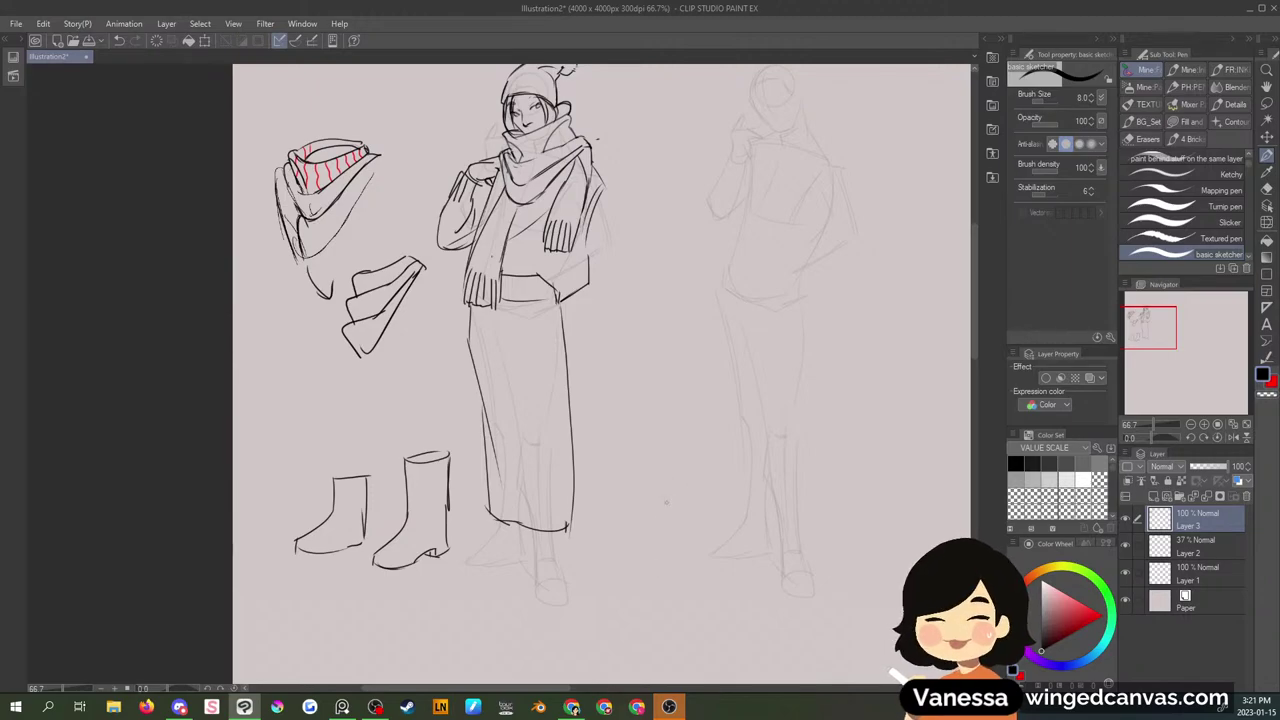
# - Mark the tall boot's side panel edge and toe-cap seam in red
pyautogui.click(1205, 424)
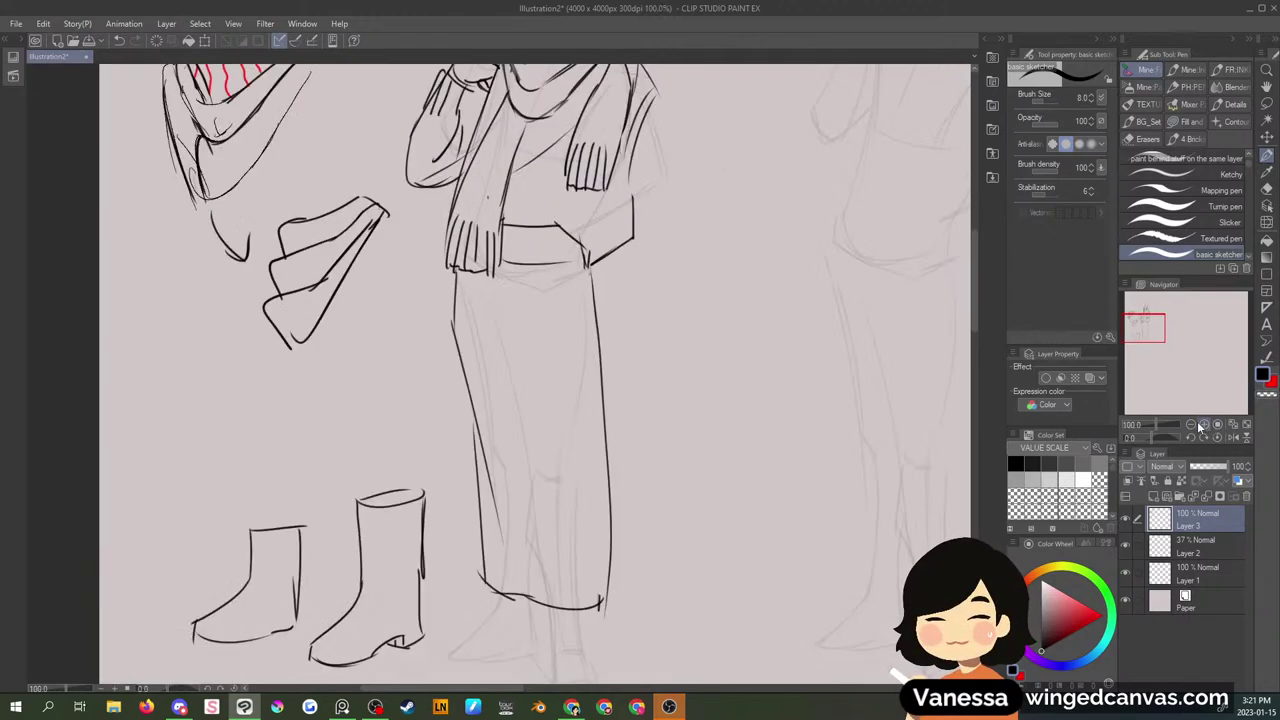
pyautogui.moveTo(1144, 328); pyautogui.dragTo(1136, 334)
pyautogui.click(1102, 615)
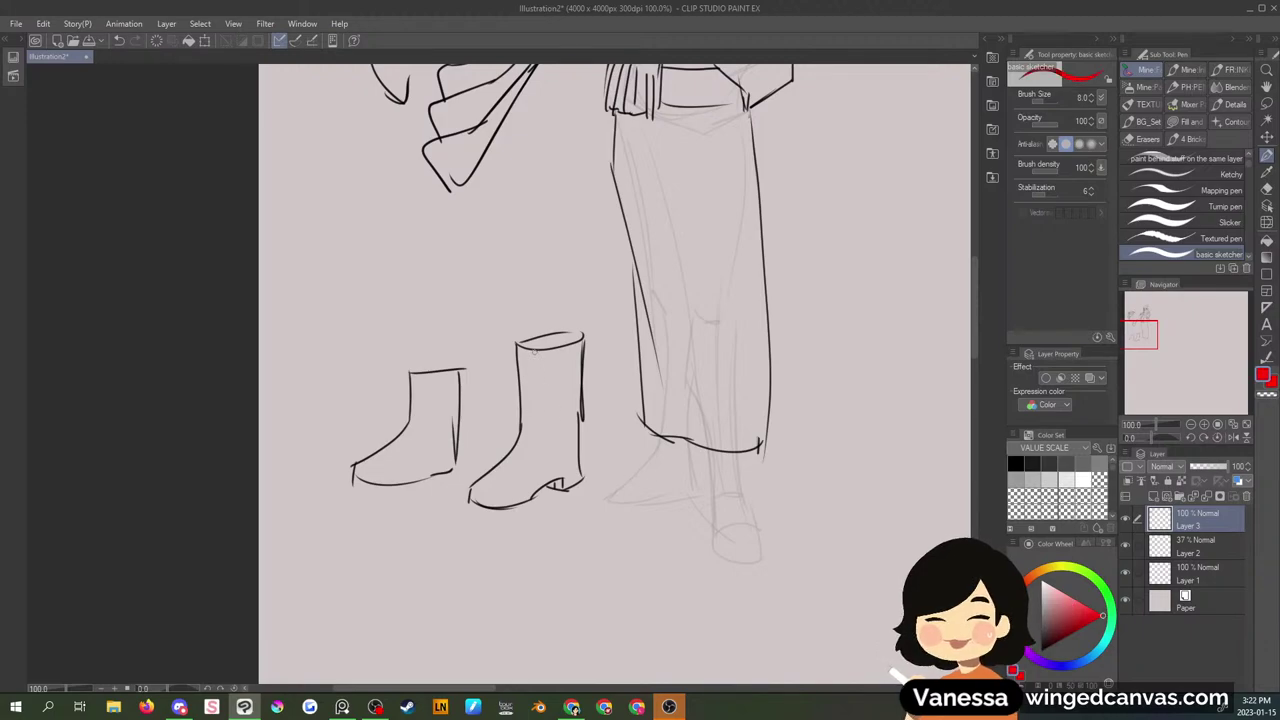
pyautogui.moveTo(535, 350)
pyautogui.mouseDown()
pyautogui.moveTo(533, 456)
pyautogui.moveTo(539, 430)
pyautogui.moveTo(505, 466)
pyautogui.mouseUp()
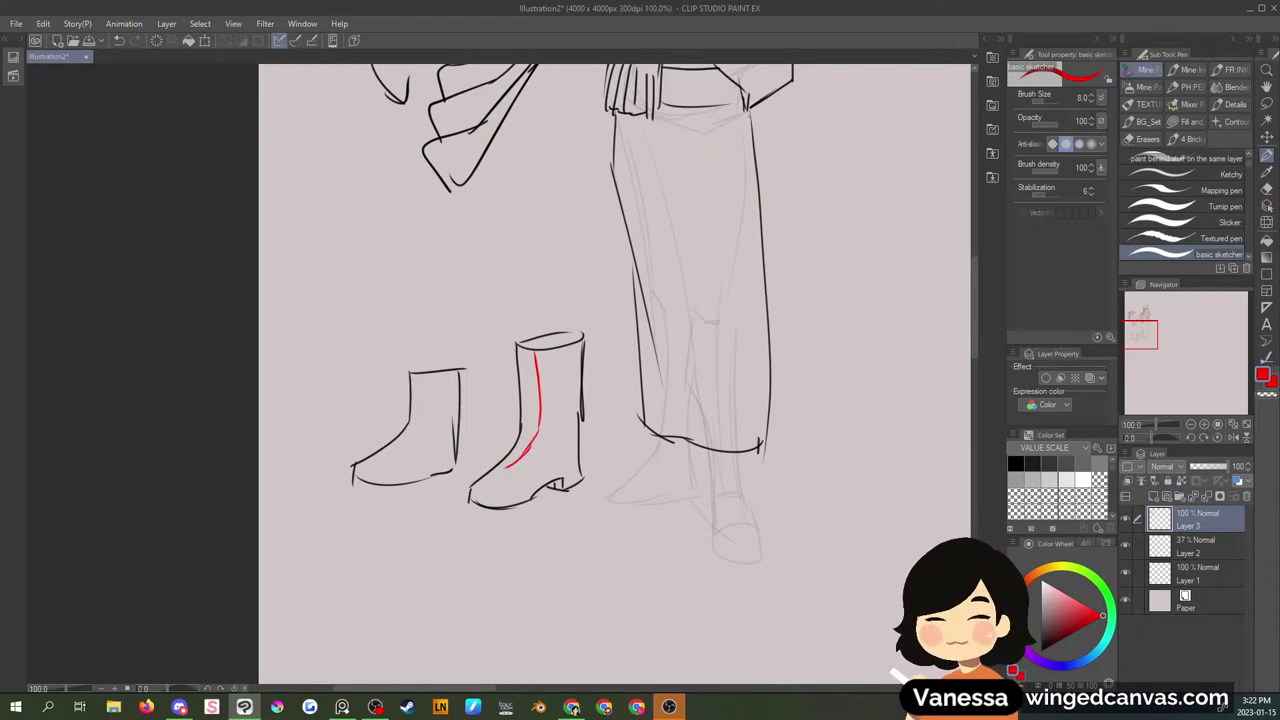
pyautogui.hotkey('alt', 'Tab')
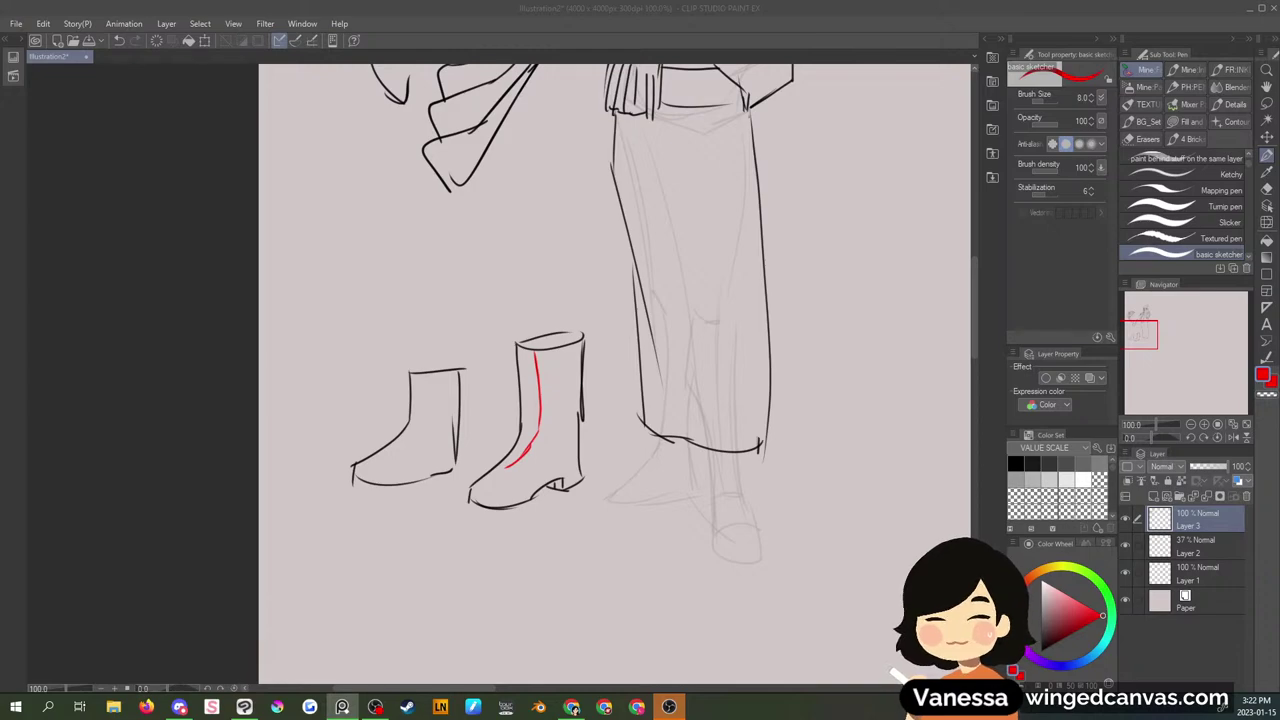
pyautogui.moveTo(504, 473); pyautogui.dragTo(526, 490)
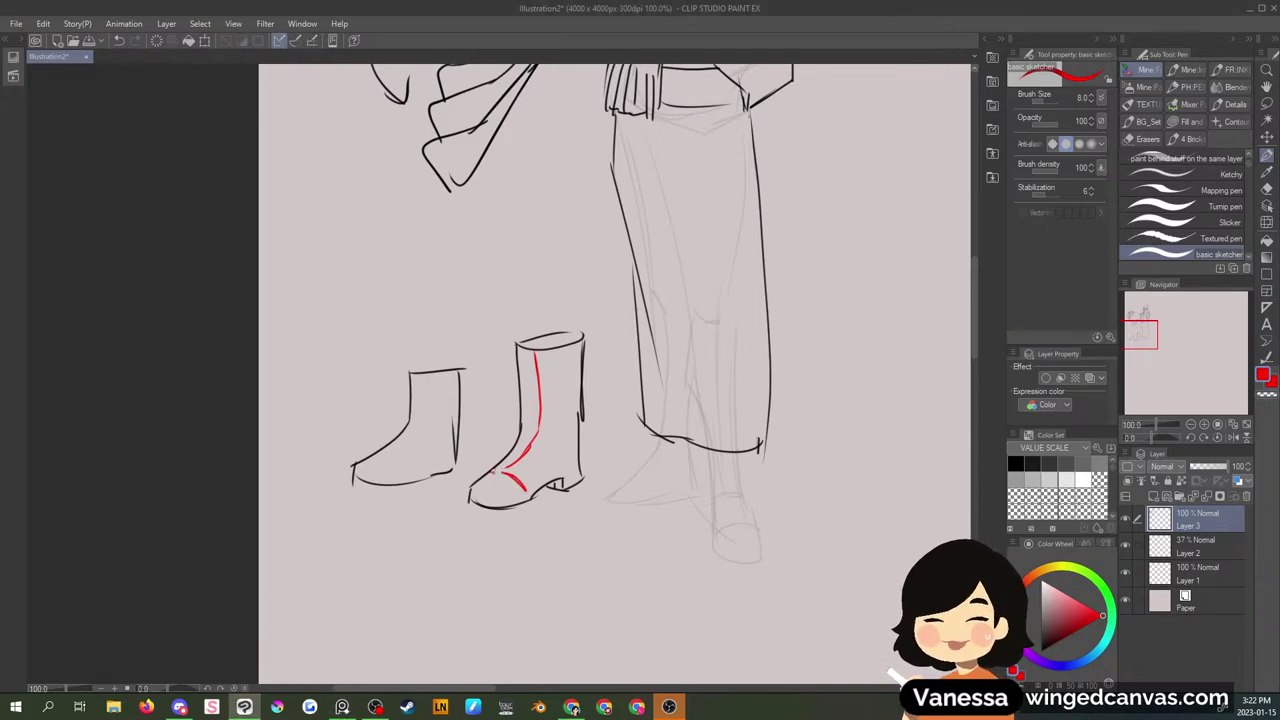
# - Add red lines for the tall boot's front lacing strip and the band below its opening, reinforcing the panel edge
pyautogui.moveTo(524, 446); pyautogui.dragTo(497, 468)
pyautogui.moveTo(515, 357); pyautogui.dragTo(519, 430)
pyautogui.moveTo(515, 386)
pyautogui.mouseDown()
pyautogui.moveTo(519, 437)
pyautogui.moveTo(486, 472)
pyautogui.mouseUp()
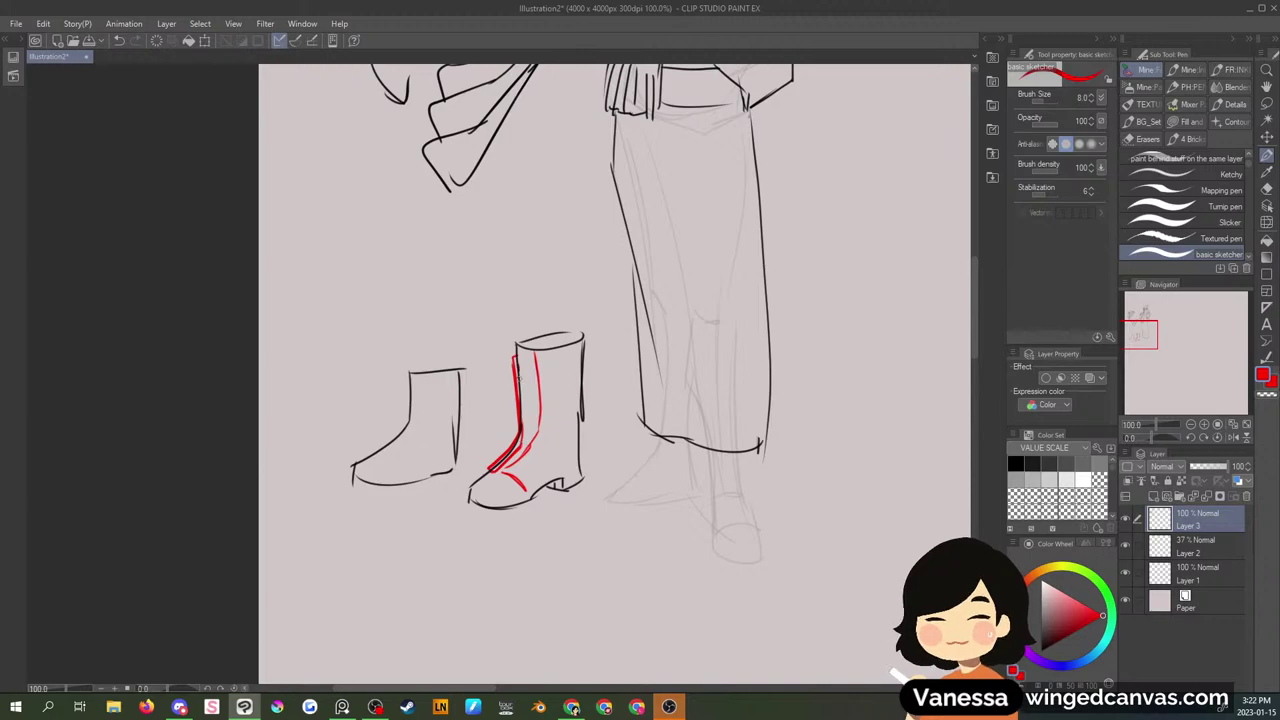
pyautogui.moveTo(520, 371); pyautogui.dragTo(522, 442)
pyautogui.moveTo(536, 354); pyautogui.dragTo(588, 354)
pyautogui.moveTo(536, 356)
pyautogui.mouseDown()
pyautogui.moveTo(540, 400)
pyautogui.moveTo(508, 470)
pyautogui.moveTo(528, 494)
pyautogui.mouseUp()
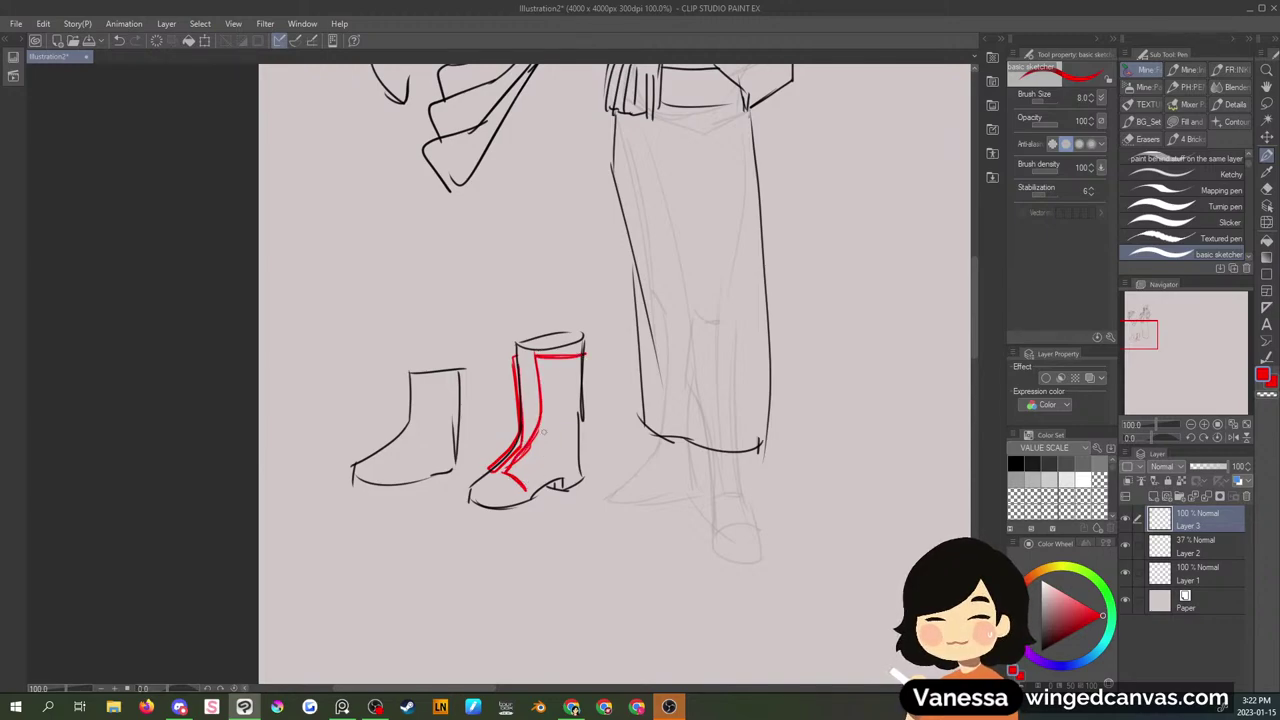
# - Trace the tall boot's sole seam from toe to heel in dark blue
pyautogui.click(1060, 668)
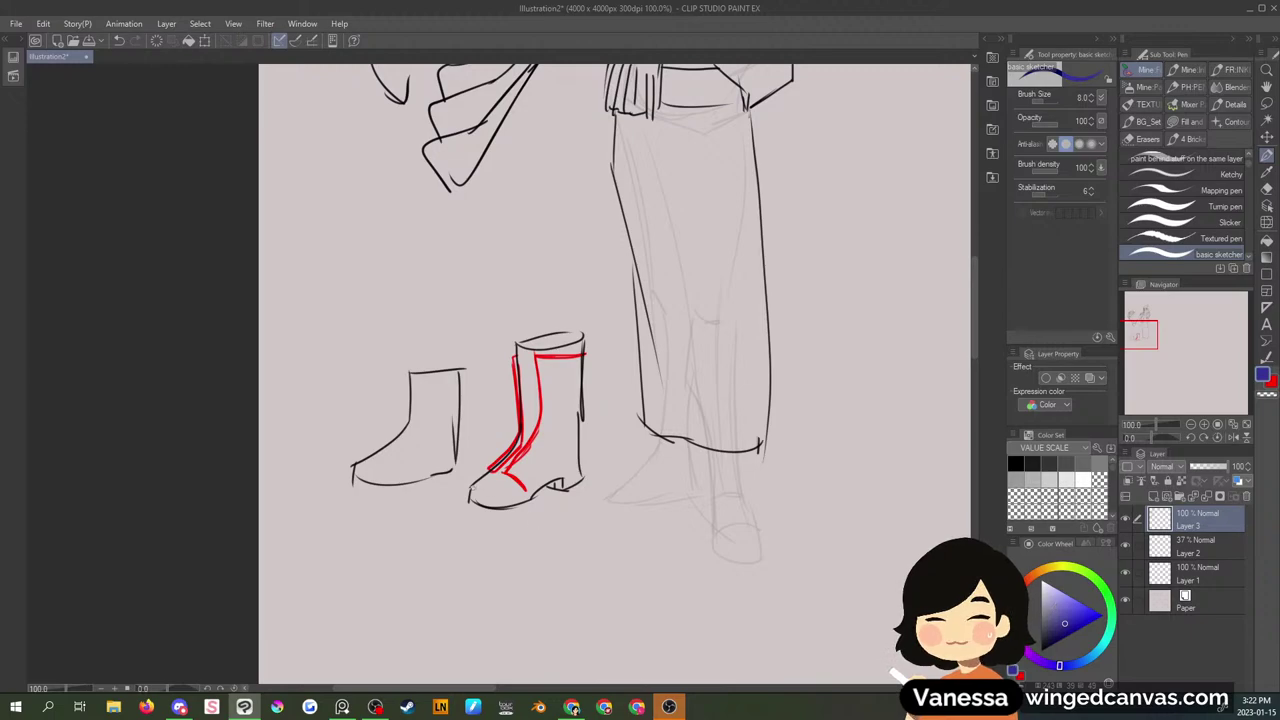
pyautogui.moveTo(472, 495); pyautogui.dragTo(585, 466)
pyautogui.moveTo(472, 494); pyautogui.dragTo(585, 464)
# - Draw black crisscross laces down the tall boot's front and darken the rim of its opening
pyautogui.click(1033, 590)
pyautogui.click(1051, 637)
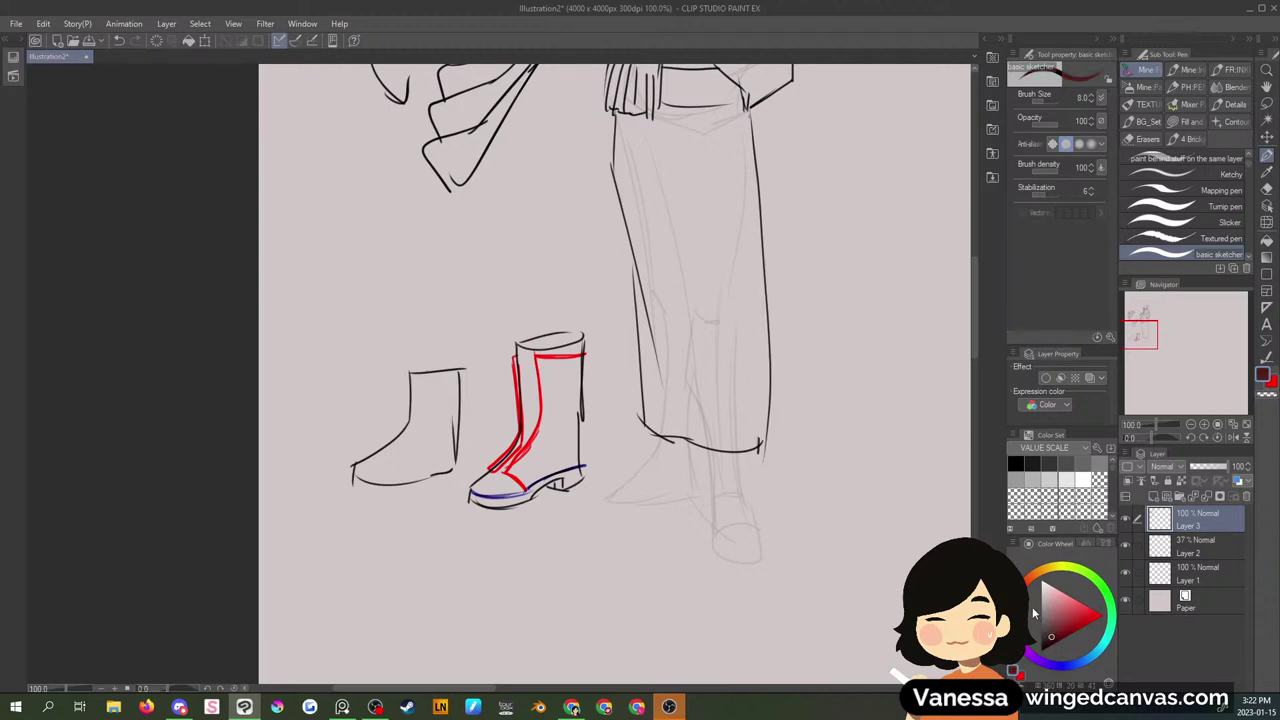
pyautogui.click(1041, 648)
pyautogui.moveTo(545, 368)
pyautogui.mouseDown()
pyautogui.moveTo(519, 391)
pyautogui.moveTo(546, 398)
pyautogui.mouseUp()
pyautogui.moveTo(547, 384)
pyautogui.mouseDown()
pyautogui.moveTo(522, 408)
pyautogui.moveTo(540, 412)
pyautogui.mouseUp()
pyautogui.moveTo(540, 412)
pyautogui.mouseDown()
pyautogui.moveTo(525, 430)
pyautogui.moveTo(543, 430)
pyautogui.mouseUp()
pyautogui.moveTo(516, 346)
pyautogui.mouseDown()
pyautogui.moveTo(531, 349)
pyautogui.moveTo(522, 373)
pyautogui.moveTo(574, 340)
pyautogui.moveTo(557, 338)
pyautogui.moveTo(584, 337)
pyautogui.moveTo(575, 428)
pyautogui.mouseUp()
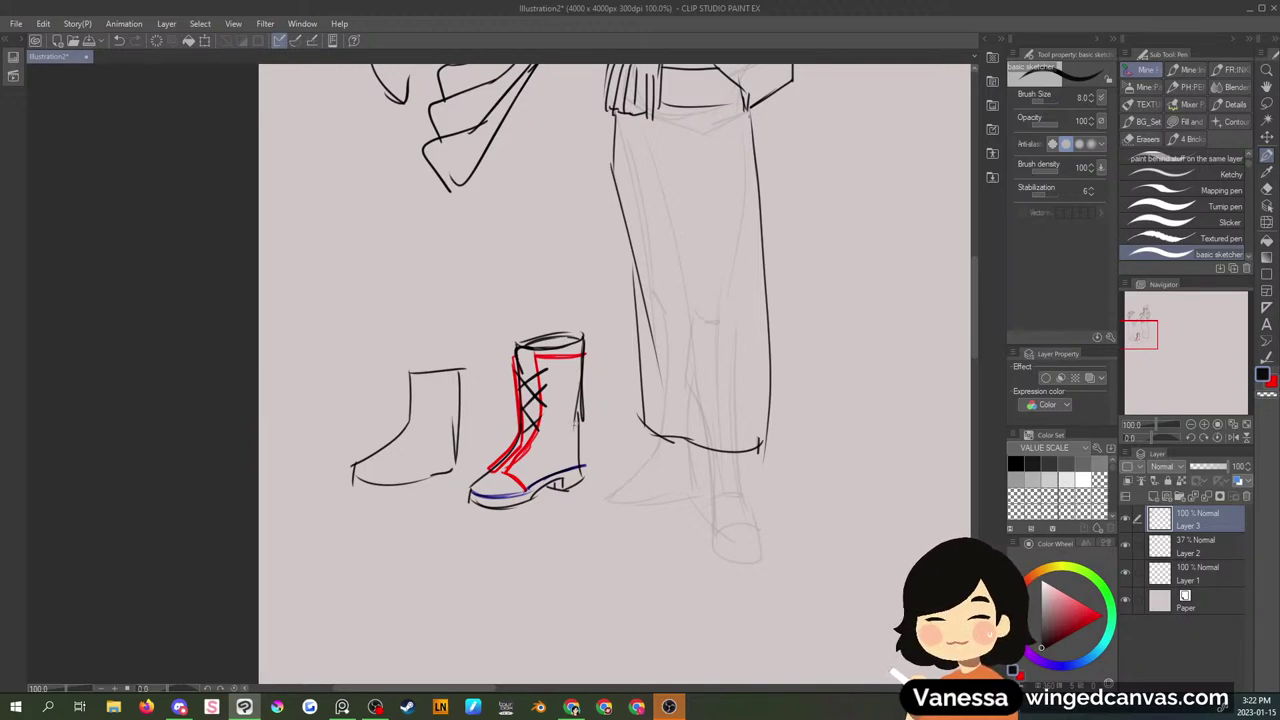
# - Add black crease folds at the back of the tall boot's ankle
pyautogui.moveTo(572, 428); pyautogui.dragTo(560, 434)
pyautogui.moveTo(564, 430)
pyautogui.mouseDown()
pyautogui.moveTo(545, 446)
pyautogui.moveTo(574, 447)
pyautogui.mouseUp()
pyautogui.moveTo(580, 444); pyautogui.dragTo(577, 470)
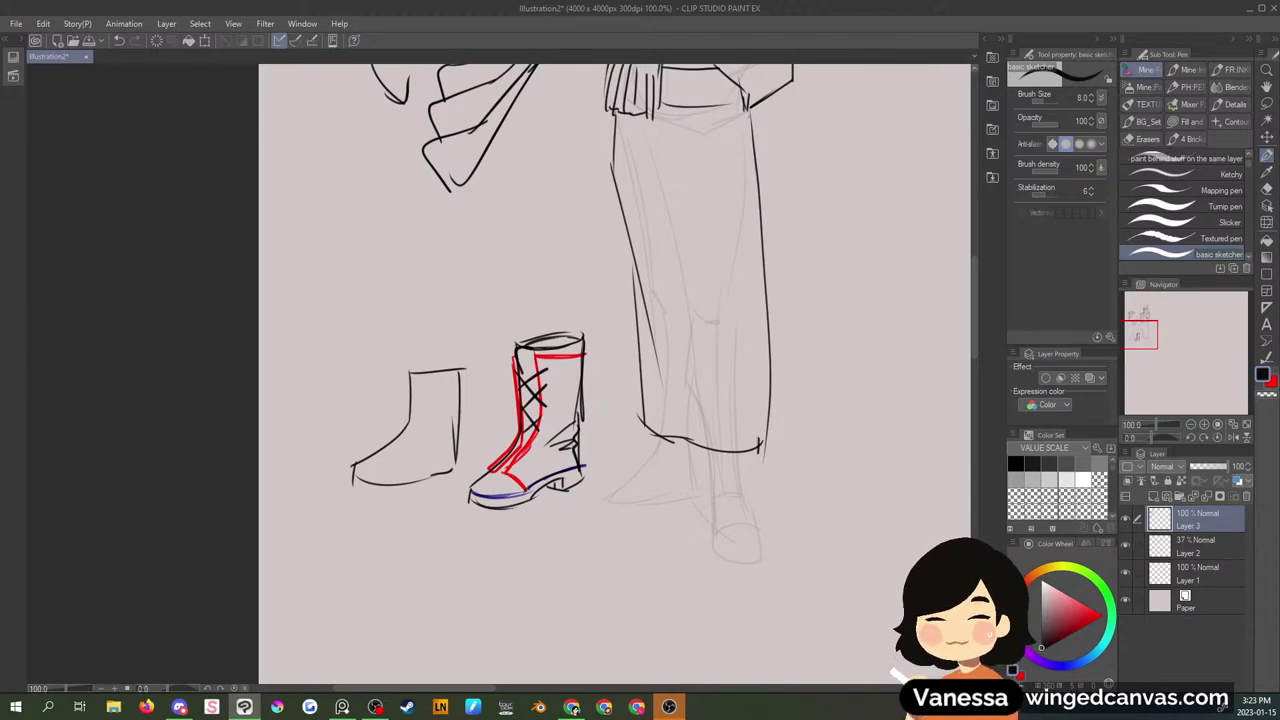
# - Add a low heel to the side-view ankle boot sketch
pyautogui.scroll(3, 970, 275)
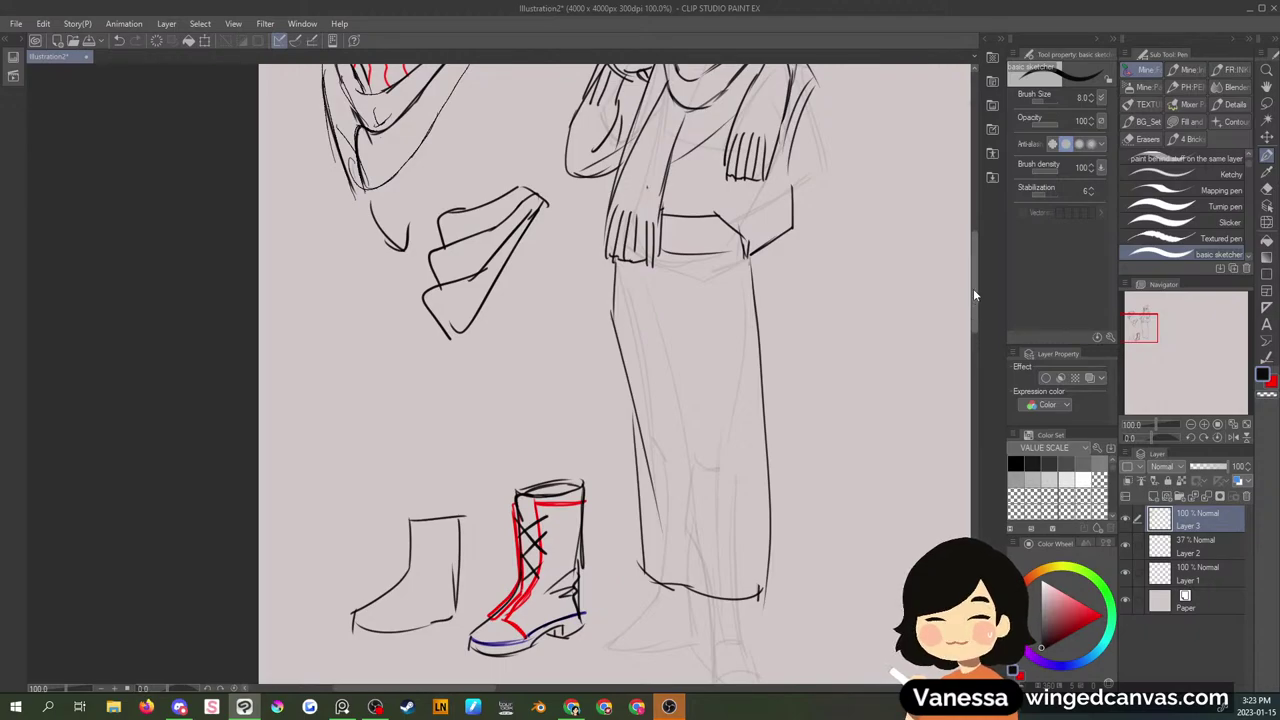
pyautogui.scroll(-2, 972, 290)
pyautogui.moveTo(444, 543)
pyautogui.mouseDown()
pyautogui.moveTo(459, 547)
pyautogui.moveTo(456, 520)
pyautogui.mouseUp()
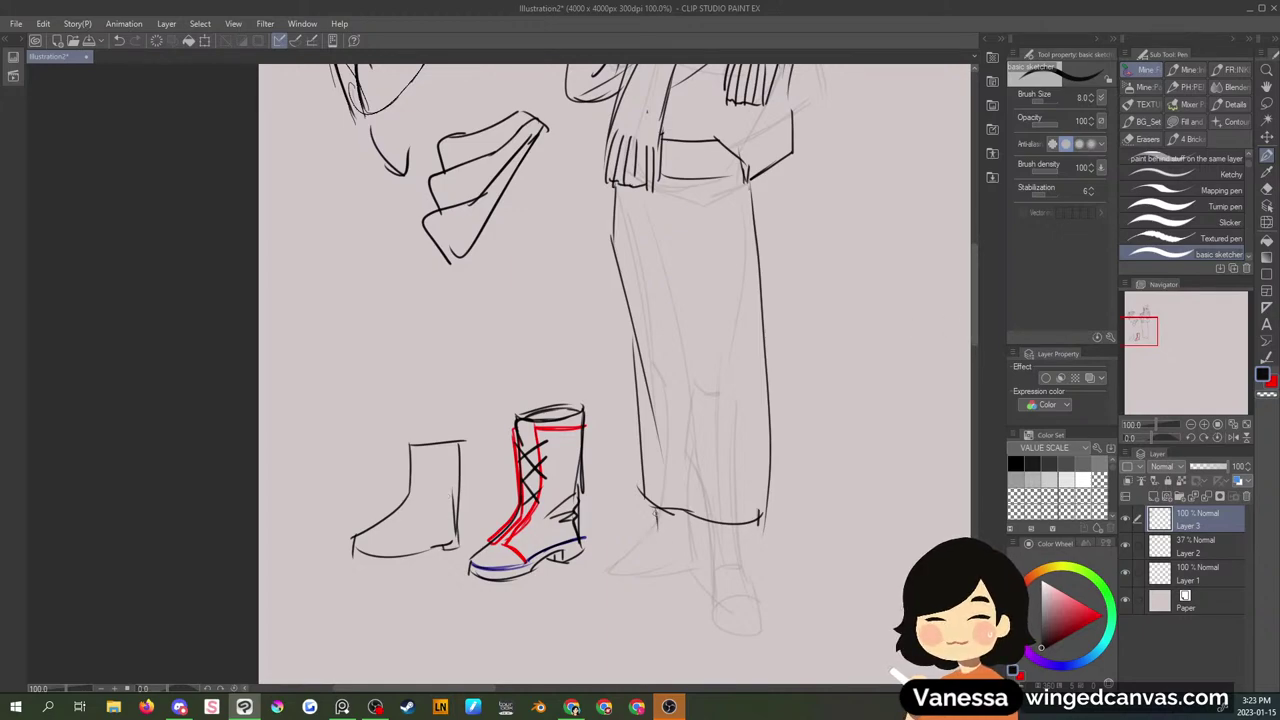
# - Draw a side-facing boot and a front-facing boot over the left figure's feet, below the skirt hem
pyautogui.moveTo(655, 508)
pyautogui.mouseDown()
pyautogui.moveTo(655, 532)
pyautogui.moveTo(620, 556)
pyautogui.moveTo(617, 575)
pyautogui.moveTo(696, 562)
pyautogui.mouseUp()
pyautogui.moveTo(695, 516); pyautogui.dragTo(697, 564)
pyautogui.moveTo(709, 522)
pyautogui.mouseDown()
pyautogui.moveTo(712, 562)
pyautogui.moveTo(741, 564)
pyautogui.moveTo(704, 620)
pyautogui.mouseUp()
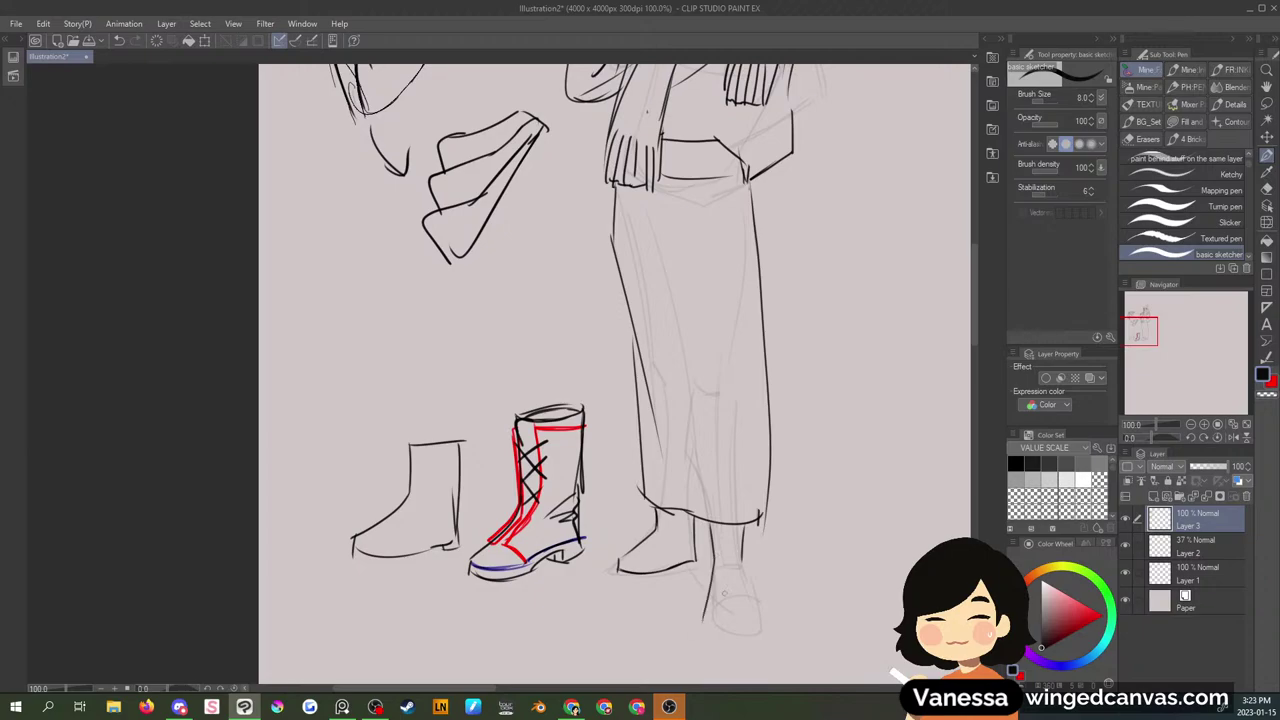
pyautogui.moveTo(742, 560)
pyautogui.mouseDown()
pyautogui.moveTo(744, 606)
pyautogui.moveTo(711, 612)
pyautogui.moveTo(751, 612)
pyautogui.mouseUp()
# - Erase the sloping front line of the left figure's side-facing boot below the skirt hem
pyautogui.click(1266, 103)
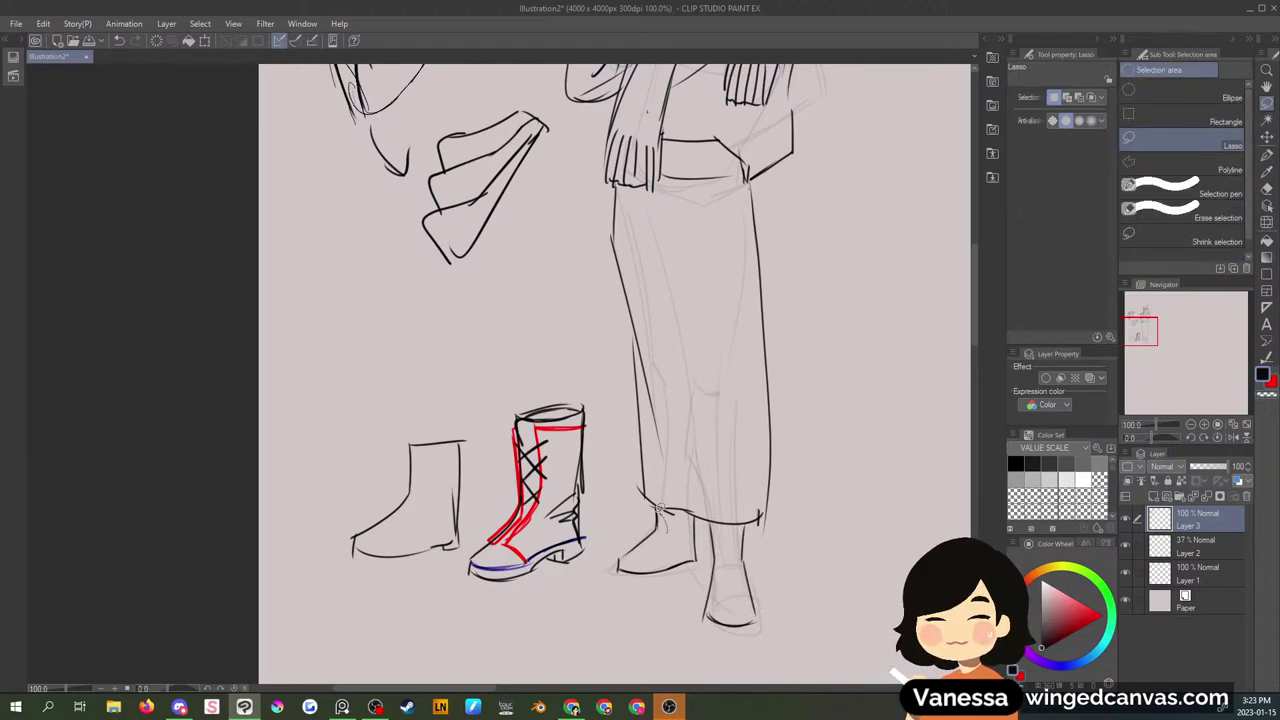
pyautogui.moveTo(664, 514); pyautogui.dragTo(660, 511)
pyautogui.hotkey('ctrl', 'd')
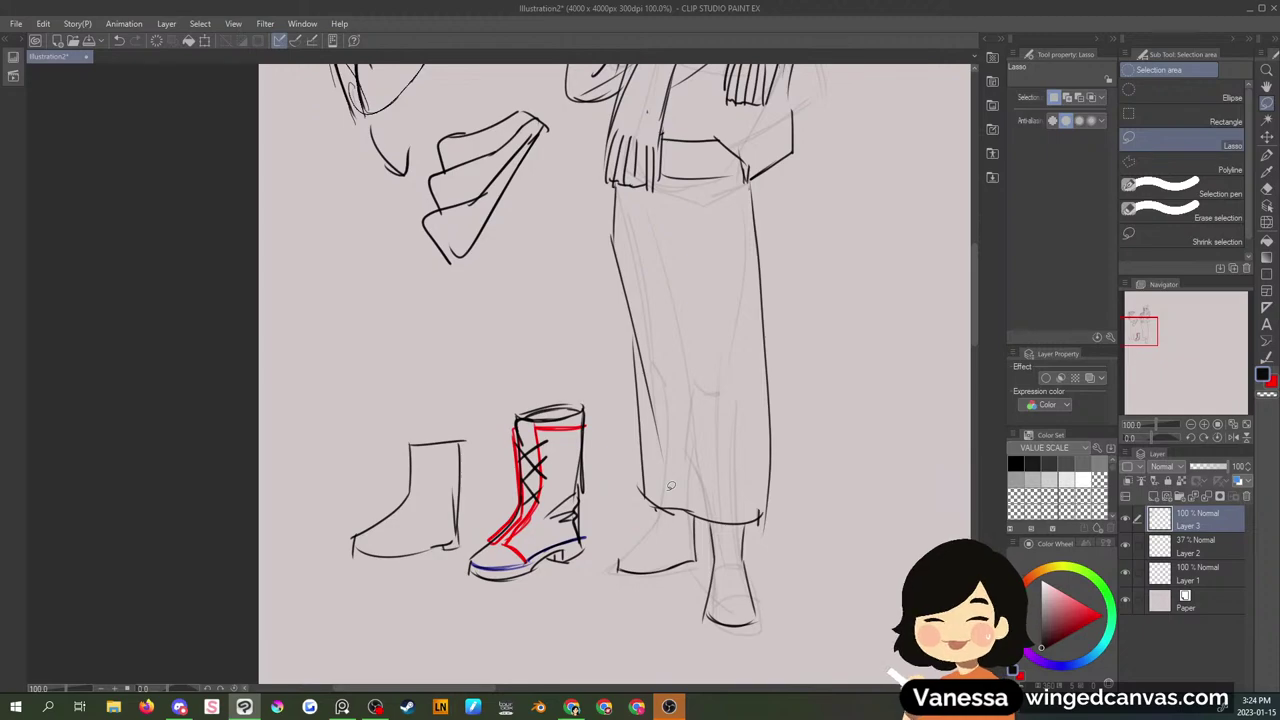
pyautogui.click(1266, 155)
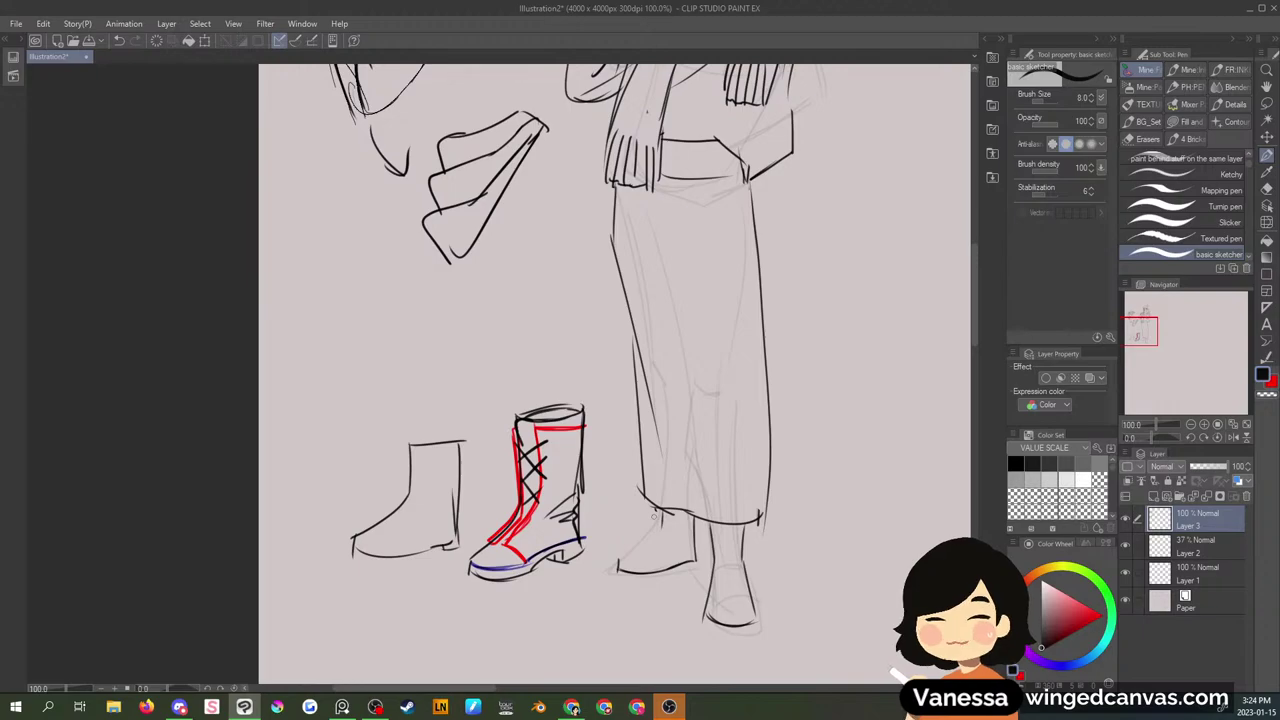
pyautogui.moveTo(974, 336); pyautogui.dragTo(972, 291)
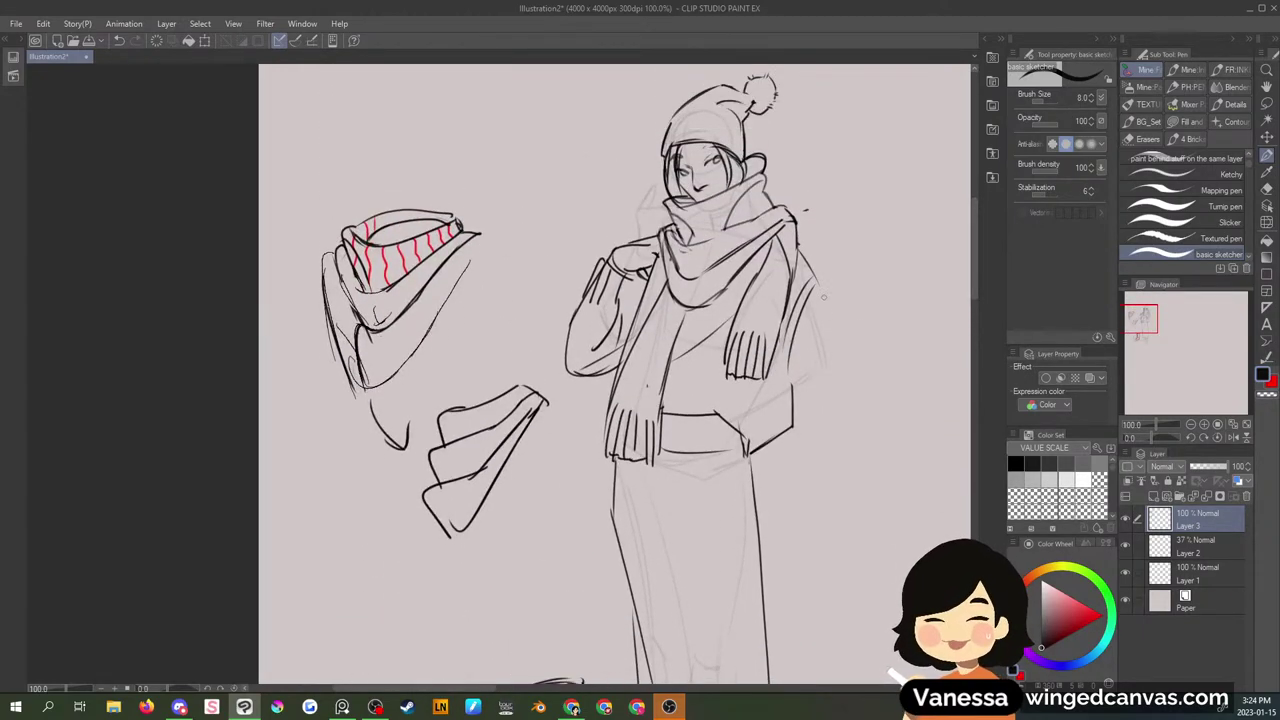
# - Erase the curved upper-sleeve lines beside the scarf's shorter fringed end on the left figure
pyautogui.press('m')
pyautogui.moveTo(826, 297)
pyautogui.mouseDown()
pyautogui.moveTo(808, 272)
pyautogui.moveTo(816, 342)
pyautogui.mouseUp()
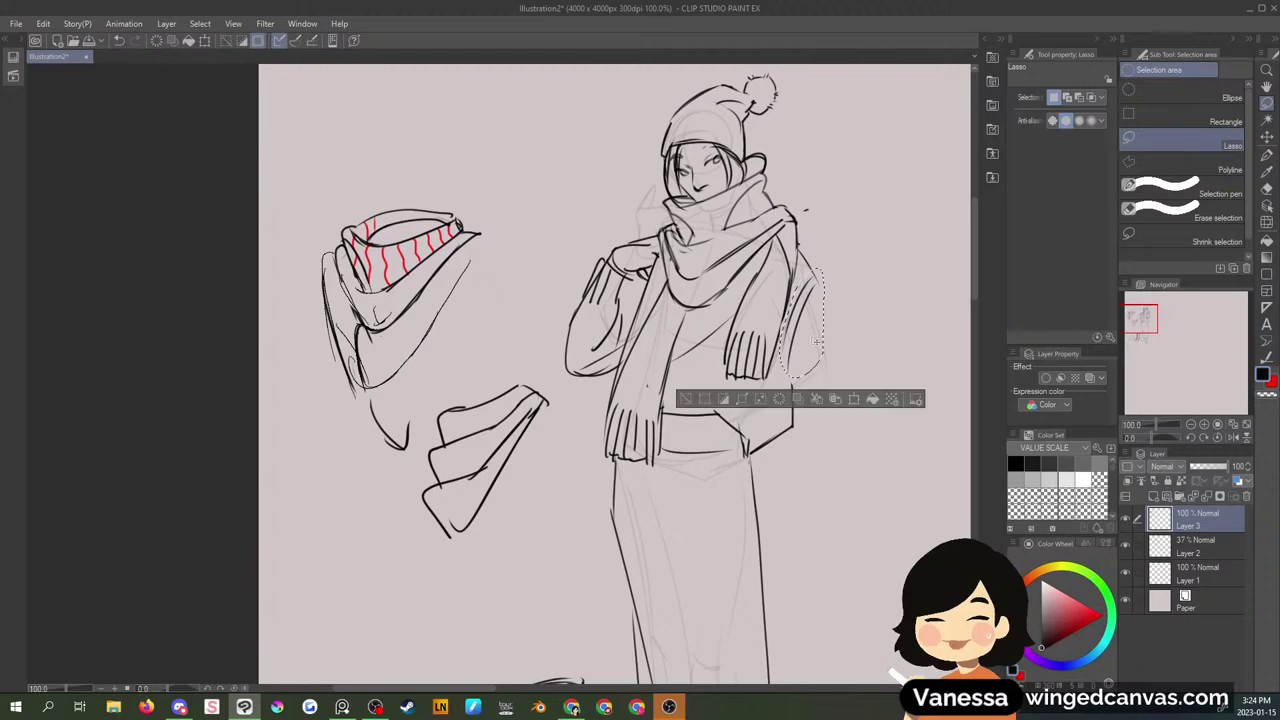
pyautogui.press('Delete')
pyautogui.hotkey('ctrl', 'd')
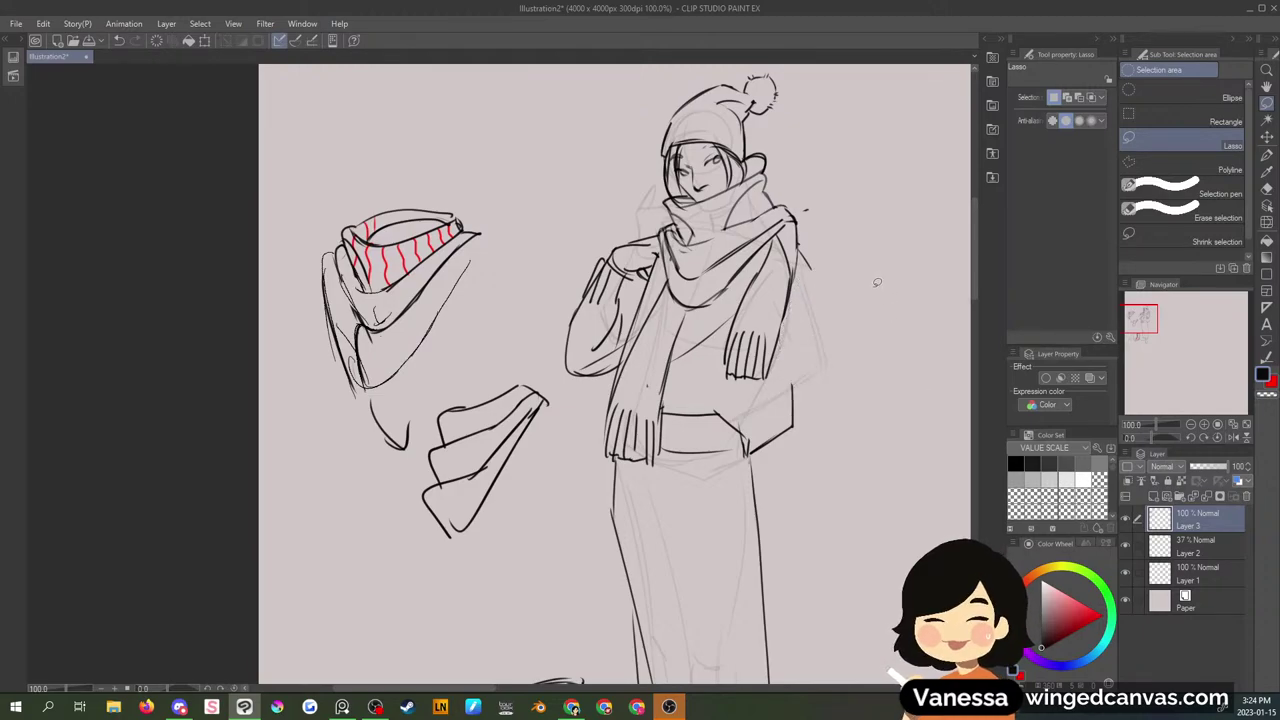
# - Draw a long sleeve hanging from the left figure's shoulder beside the shorter scarf end, reaching past the waist with a rounded cuff
pyautogui.press('p')
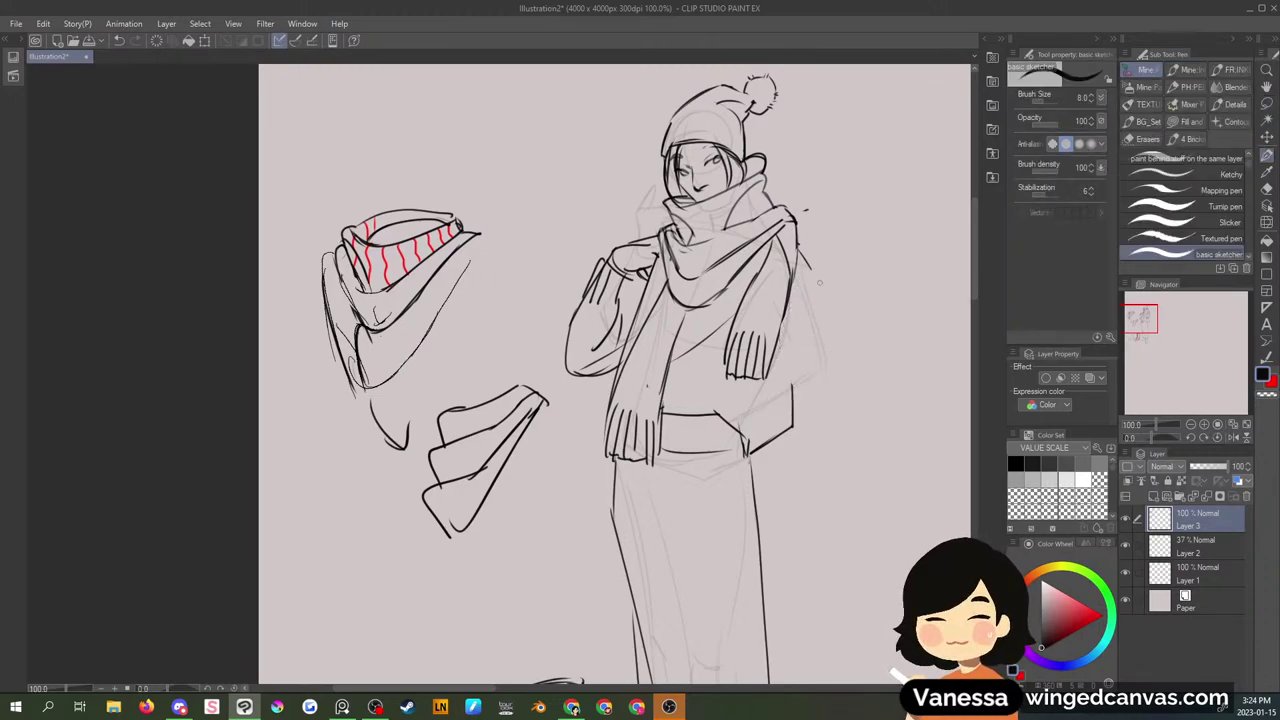
pyautogui.moveTo(810, 281)
pyautogui.mouseDown()
pyautogui.moveTo(773, 342)
pyautogui.moveTo(840, 362)
pyautogui.moveTo(806, 423)
pyautogui.mouseUp()
pyautogui.moveTo(812, 303)
pyautogui.mouseDown()
pyautogui.moveTo(806, 468)
pyautogui.moveTo(826, 470)
pyautogui.mouseUp()
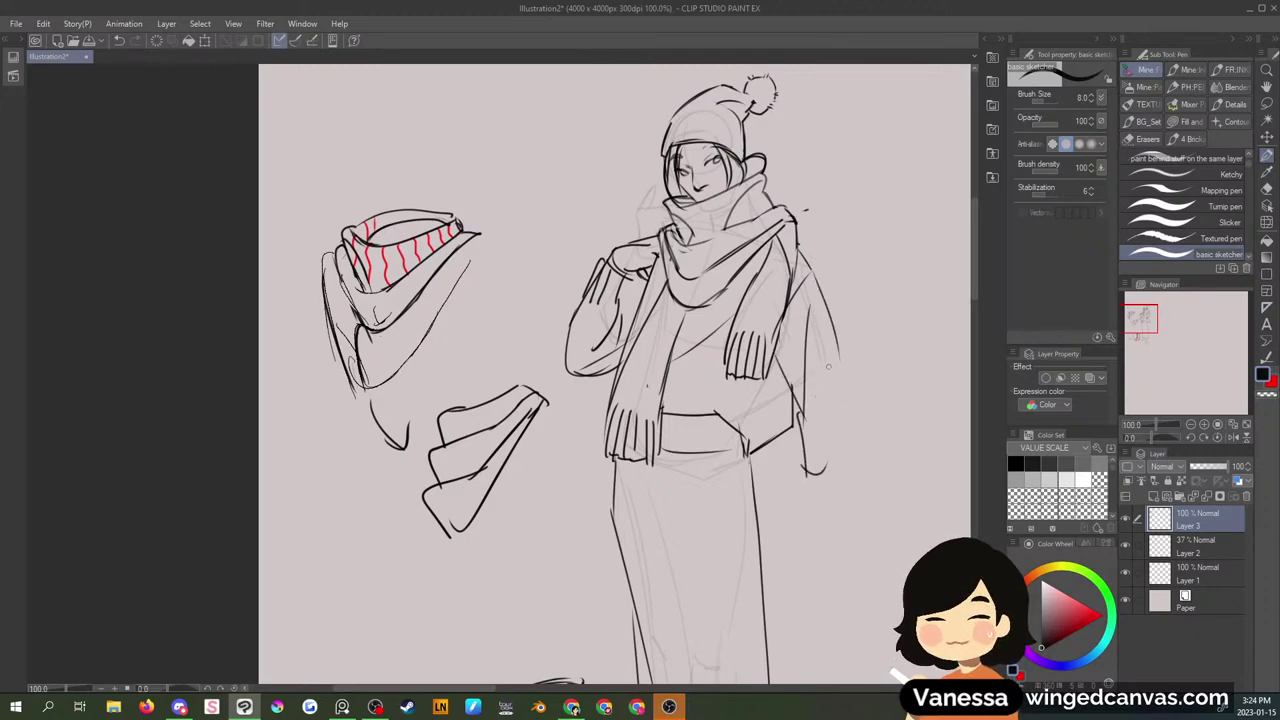
pyautogui.moveTo(838, 356)
pyautogui.mouseDown()
pyautogui.moveTo(842, 393)
pyautogui.moveTo(833, 462)
pyautogui.moveTo(818, 504)
pyautogui.mouseUp()
# - Write "cat bag" and "fluffy jacket" under "fur linings" in the To do list on Layer 2
pyautogui.click(1189, 425)
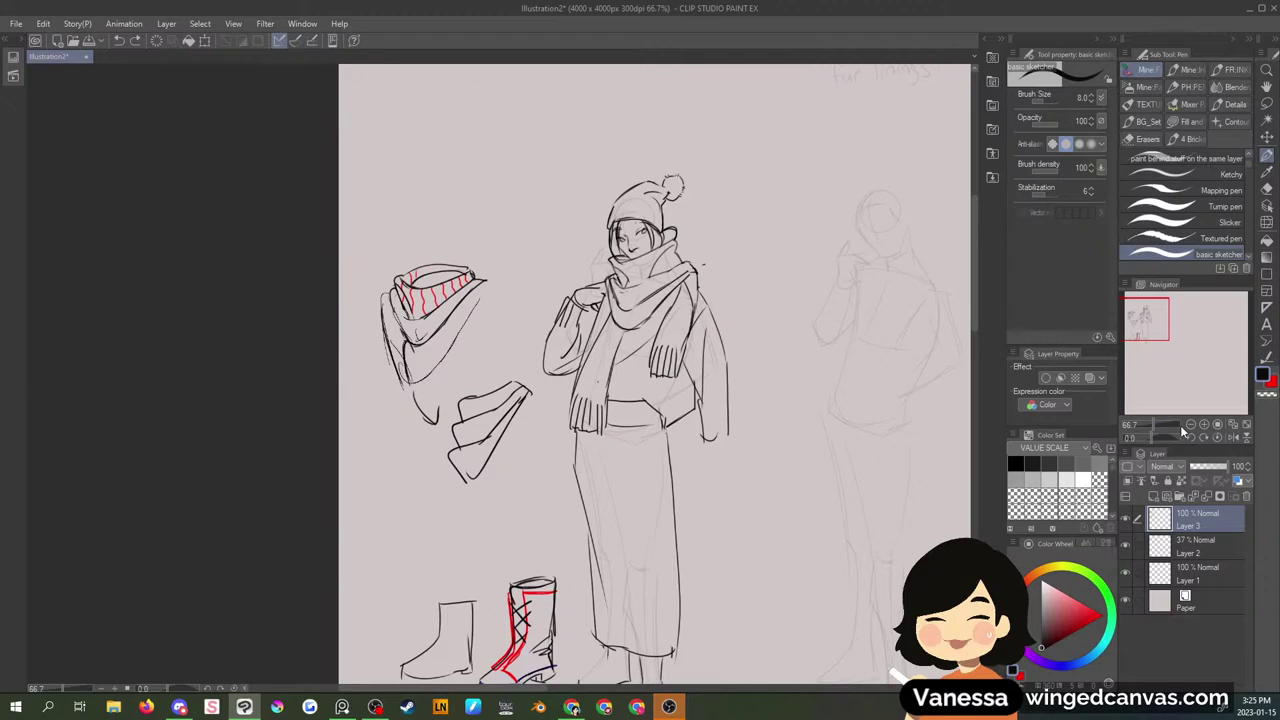
pyautogui.moveTo(1142, 326); pyautogui.dragTo(1140, 333)
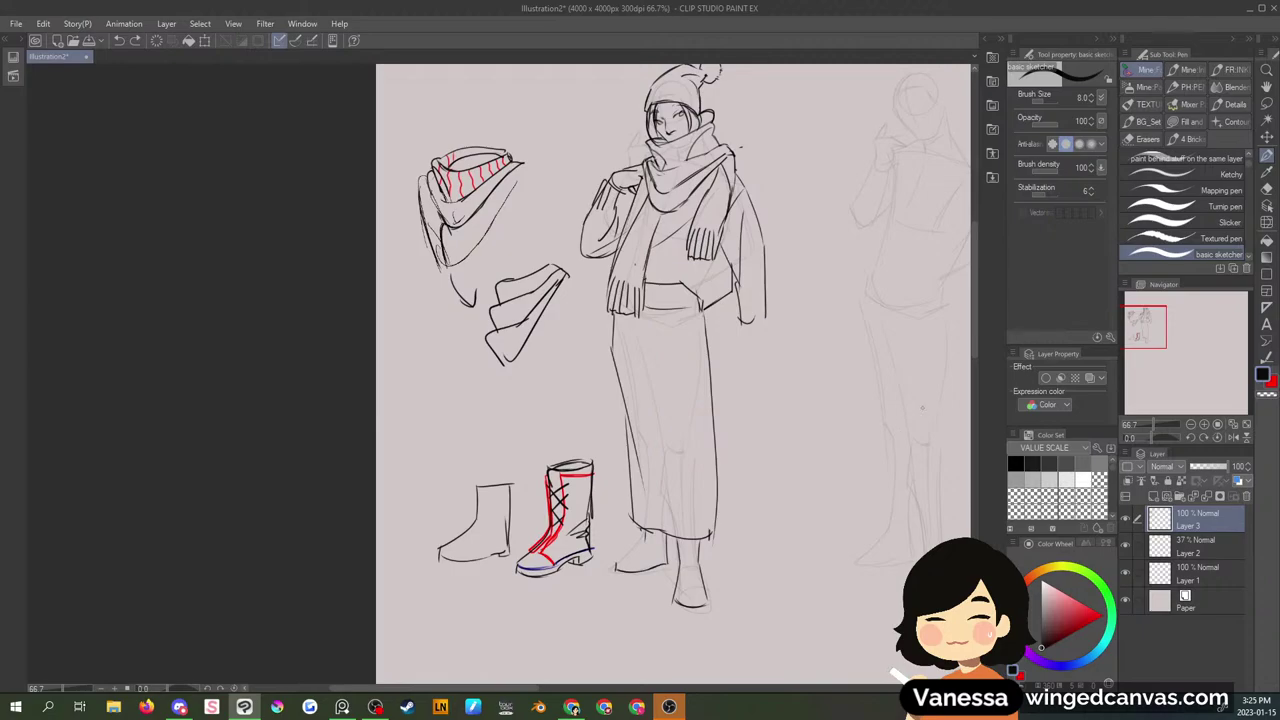
pyautogui.click(1204, 424)
pyautogui.moveTo(1138, 328); pyautogui.dragTo(1136, 335)
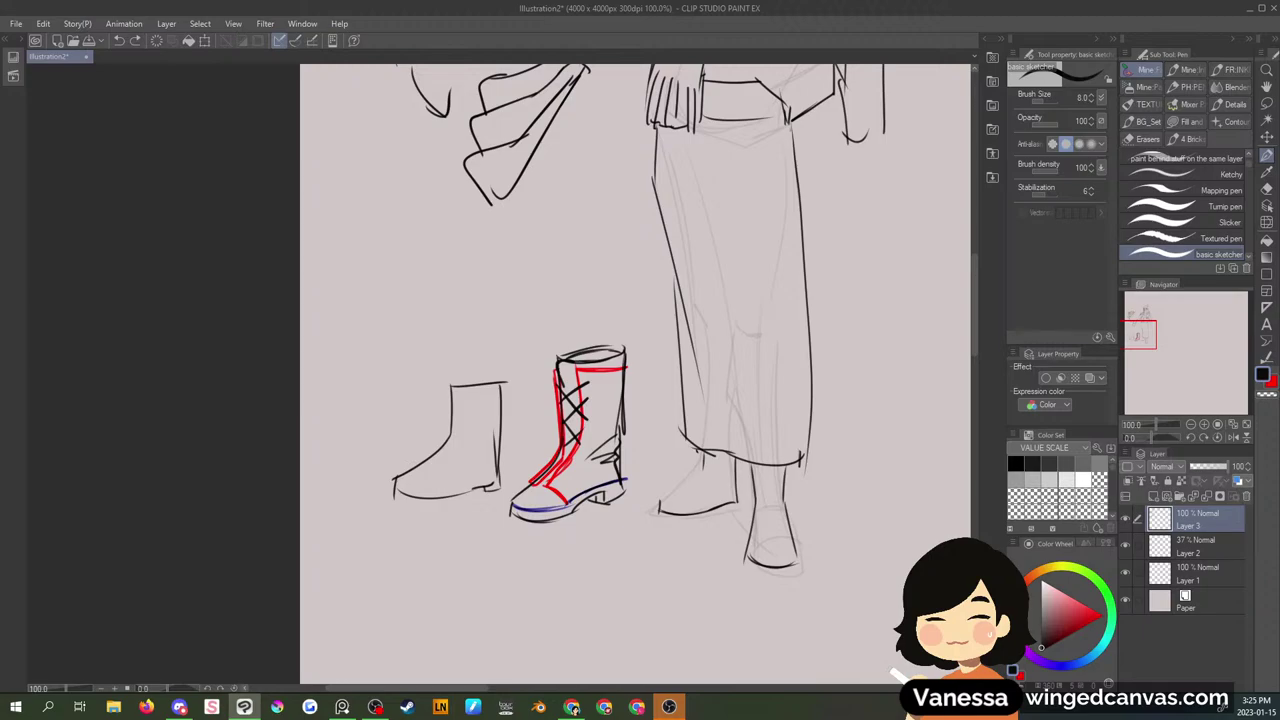
pyautogui.moveTo(1142, 335); pyautogui.dragTo(1145, 296)
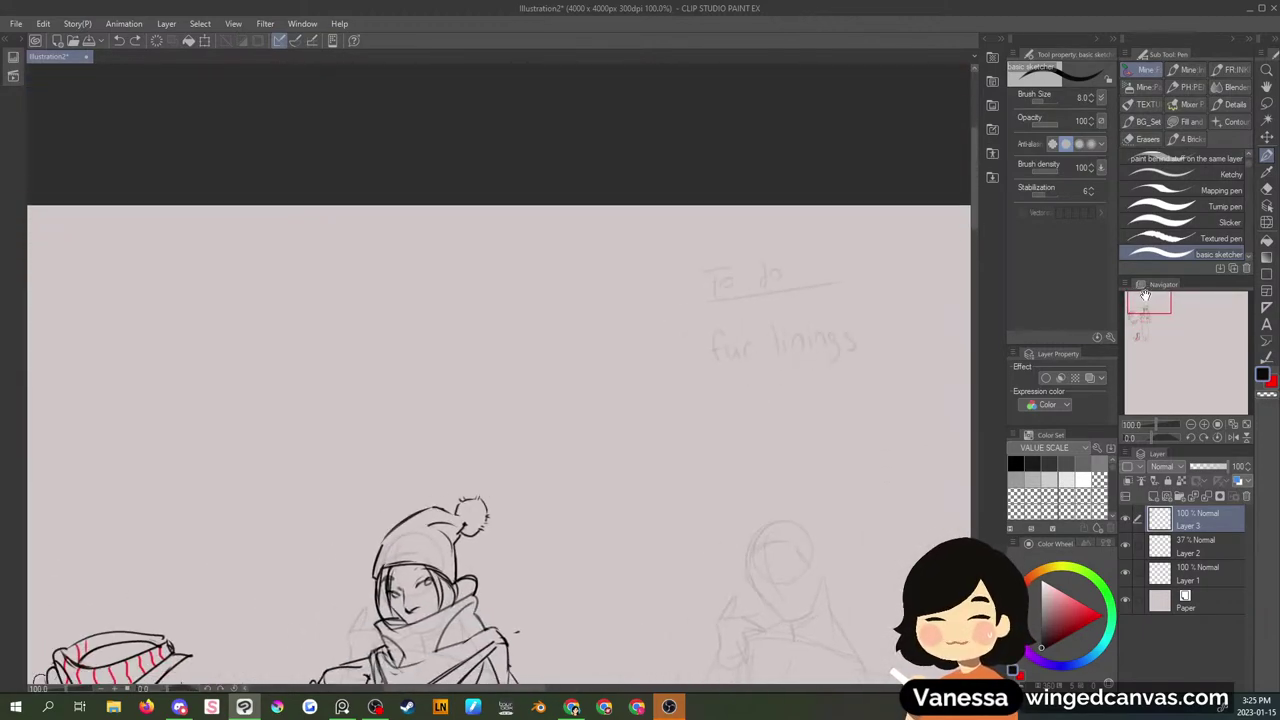
pyautogui.click(1190, 550)
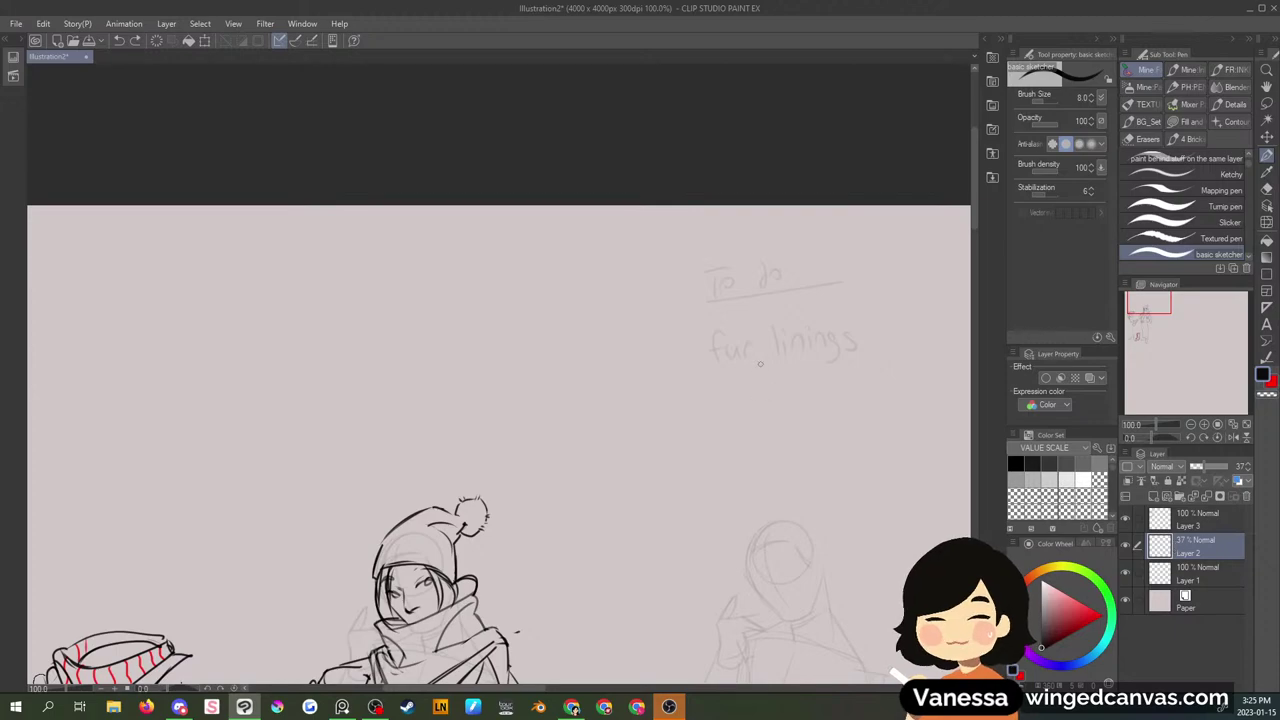
pyautogui.moveTo(738, 394)
pyautogui.mouseDown()
pyautogui.moveTo(809, 392)
pyautogui.moveTo(826, 410)
pyautogui.moveTo(855, 384)
pyautogui.moveTo(845, 378)
pyautogui.moveTo(836, 385)
pyautogui.moveTo(932, 397)
pyautogui.mouseUp()
pyautogui.click(925, 366)
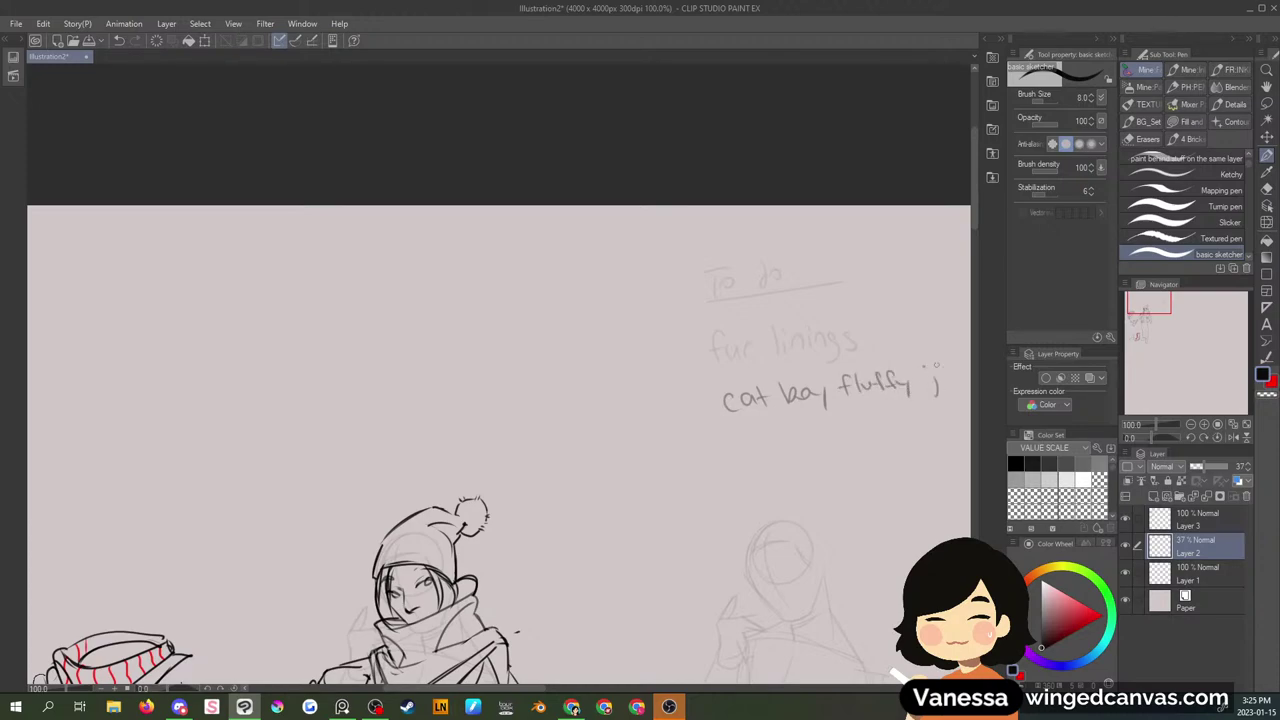
pyautogui.moveTo(1148, 304); pyautogui.dragTo(1159, 305)
pyautogui.moveTo(706, 341); pyautogui.dragTo(720, 351)
pyautogui.moveTo(724, 334); pyautogui.dragTo(732, 350)
pyautogui.moveTo(734, 345); pyautogui.dragTo(751, 350)
pyautogui.moveTo(744, 341)
pyautogui.mouseDown()
pyautogui.moveTo(761, 338)
pyautogui.moveTo(714, 353)
pyautogui.mouseUp()
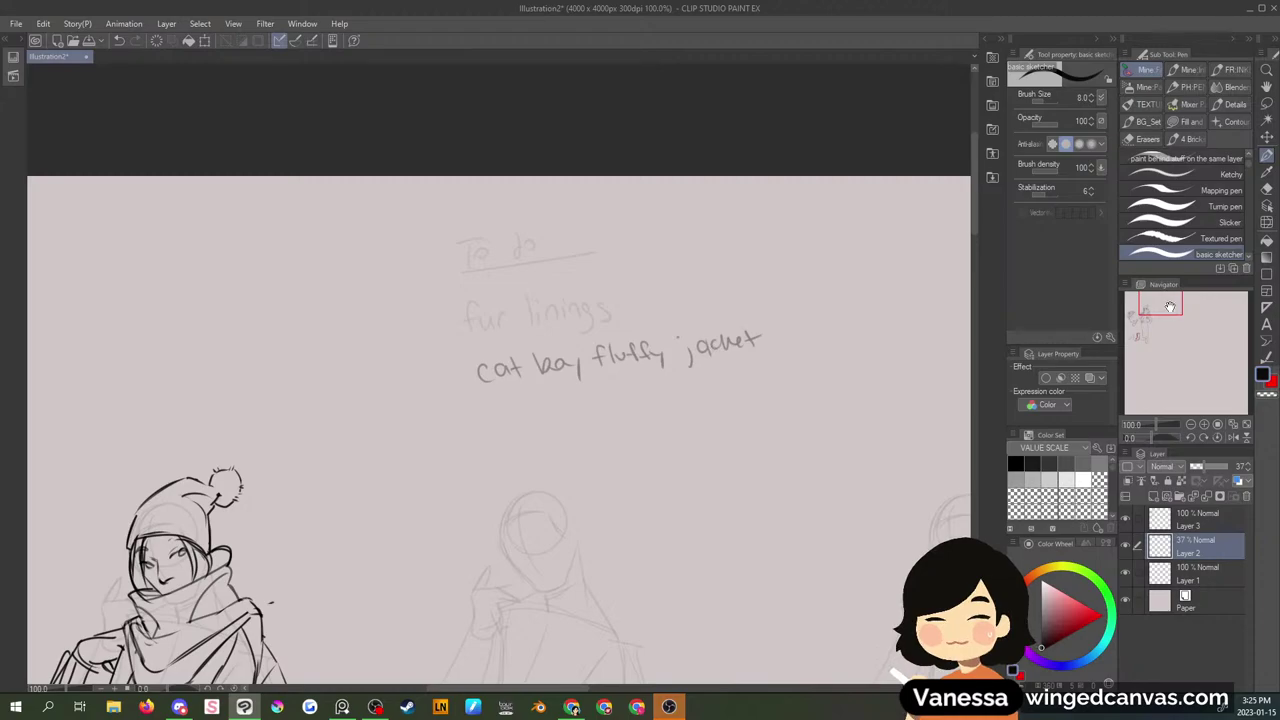
# - Add "gloves" as another line at the end of the To do list
pyautogui.moveTo(496, 406); pyautogui.dragTo(838, 367)
pyautogui.moveTo(846, 357); pyautogui.dragTo(860, 356)
pyautogui.moveTo(863, 362); pyautogui.dragTo(880, 366)
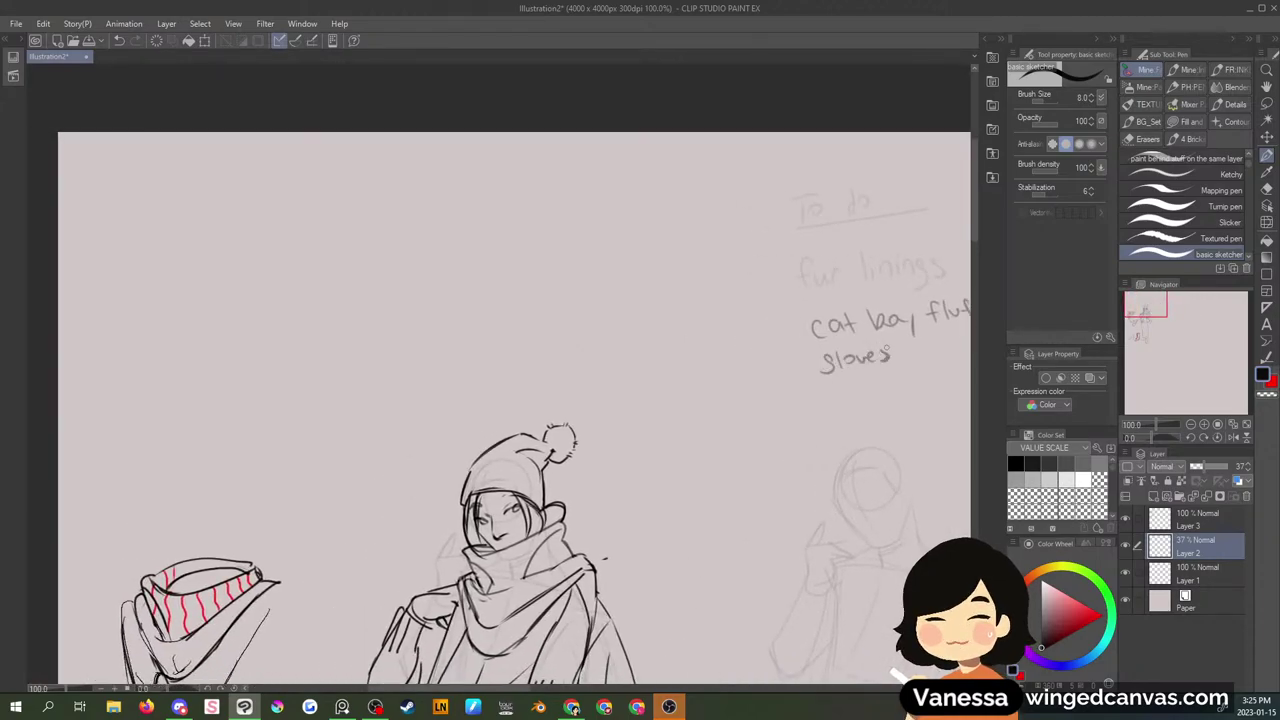
# - Redraw the sloping front line of the left figure's side-facing boot on Layer 3, from the skirt hem to the toe
pyautogui.moveTo(1150, 301); pyautogui.dragTo(1140, 330)
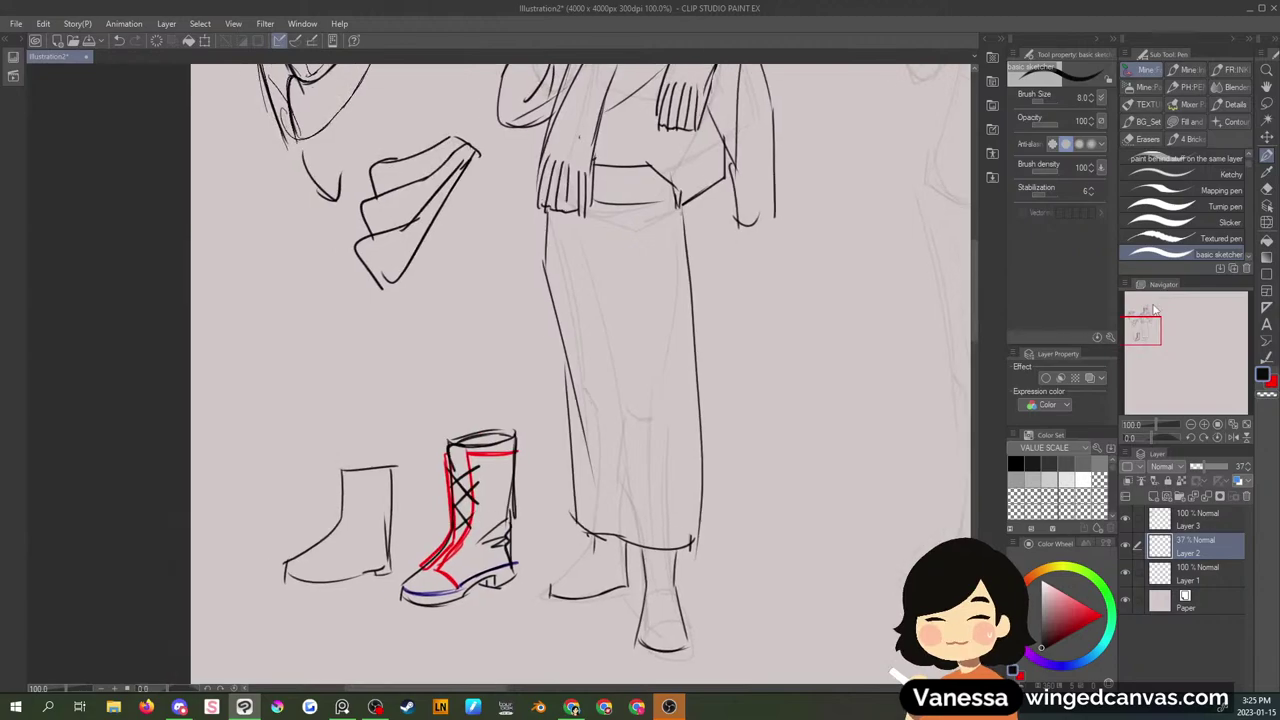
pyautogui.click(1195, 520)
pyautogui.click(1125, 518)
pyautogui.click(1125, 518)
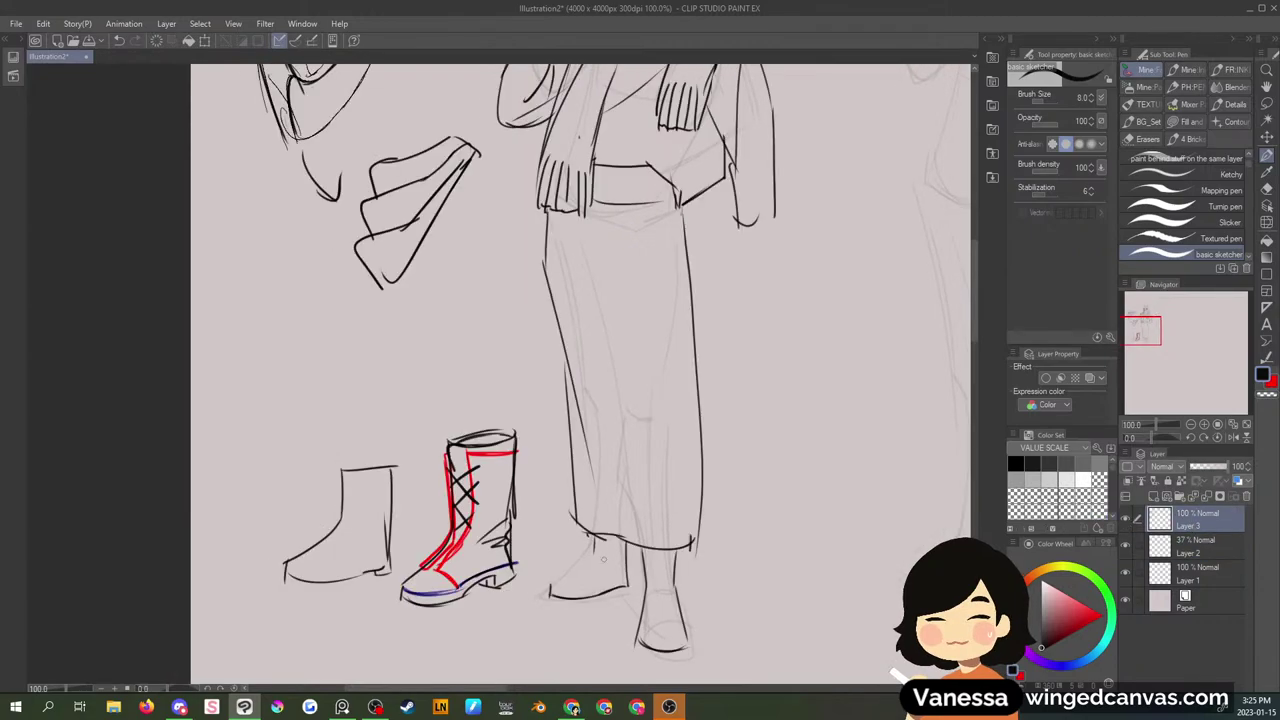
pyautogui.moveTo(594, 548); pyautogui.dragTo(549, 588)
pyautogui.press('e')
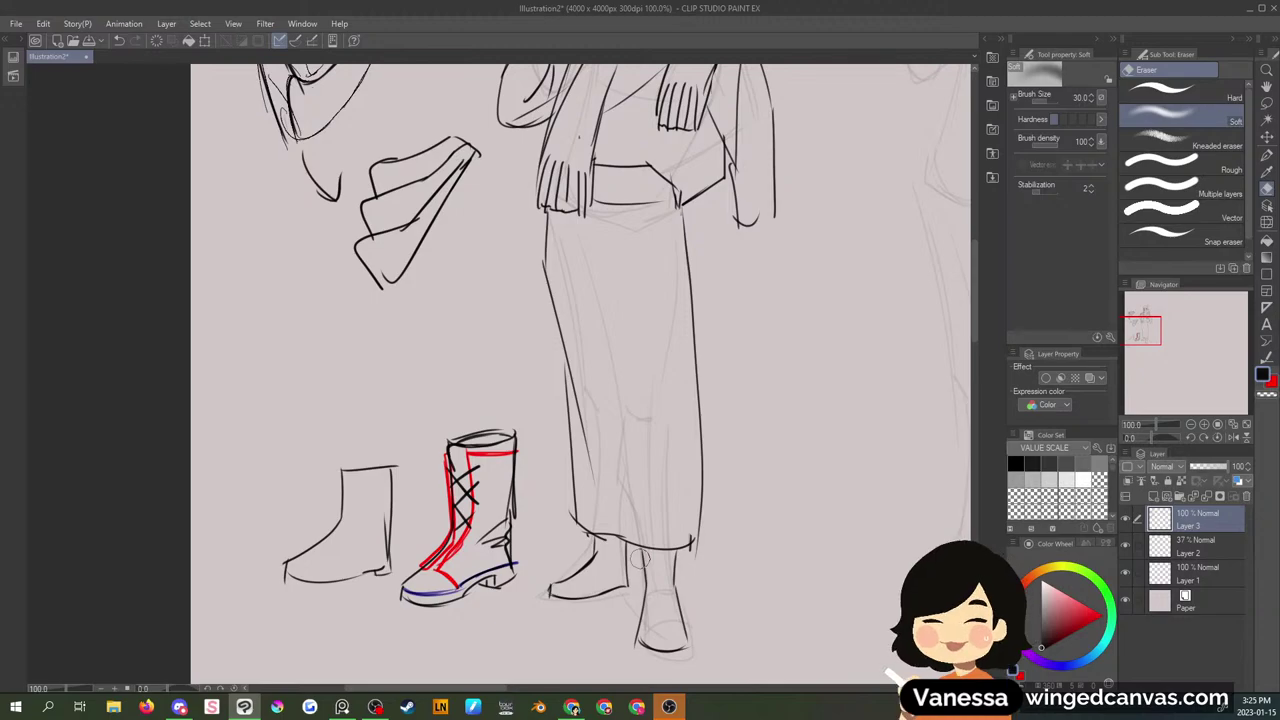
pyautogui.press('p')
pyautogui.moveTo(752, 536)
pyautogui.mouseDown()
pyautogui.moveTo(756, 588)
pyautogui.moveTo(787, 584)
pyautogui.moveTo(758, 590)
pyautogui.mouseUp()
pyautogui.moveTo(758, 588); pyautogui.dragTo(790, 588)
pyautogui.moveTo(750, 537)
pyautogui.mouseDown()
pyautogui.moveTo(788, 536)
pyautogui.moveTo(757, 541)
pyautogui.moveTo(766, 592)
pyautogui.mouseUp()
pyautogui.moveTo(788, 548); pyautogui.dragTo(786, 590)
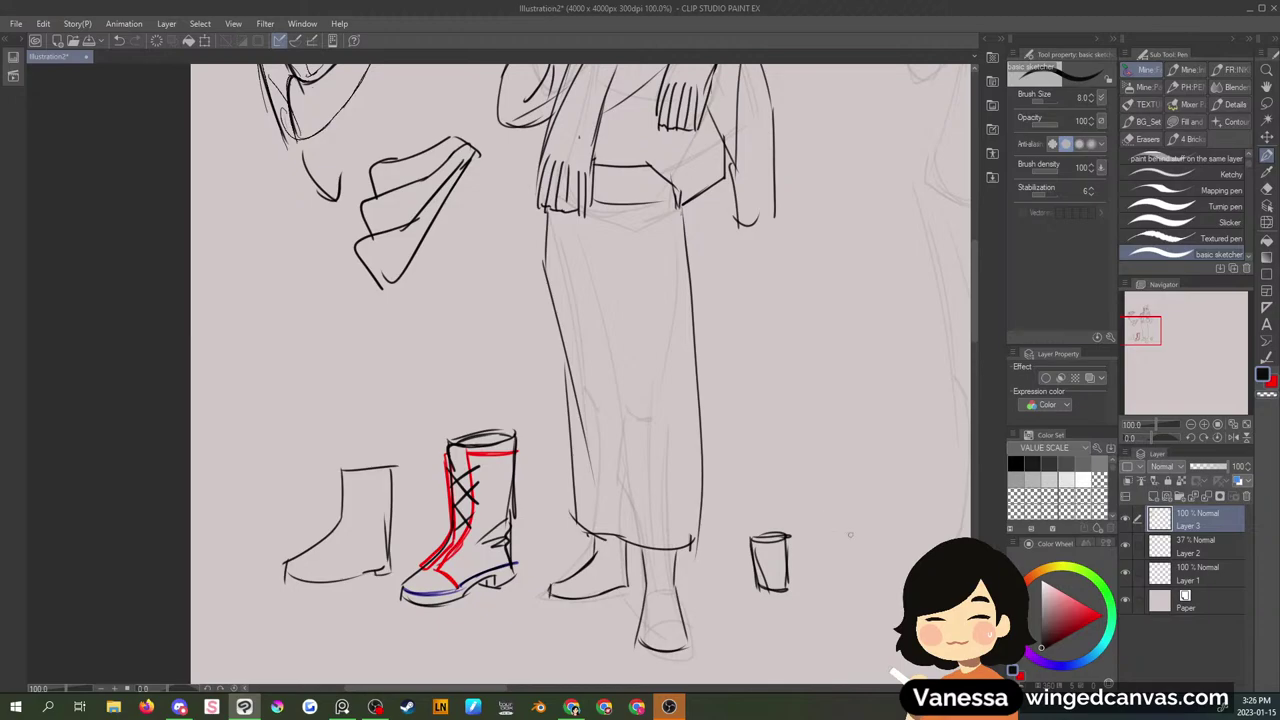
pyautogui.press('m')
pyautogui.moveTo(795, 528)
pyautogui.mouseDown()
pyautogui.moveTo(790, 508)
pyautogui.moveTo(800, 530)
pyautogui.mouseUp()
pyautogui.press('Delete')
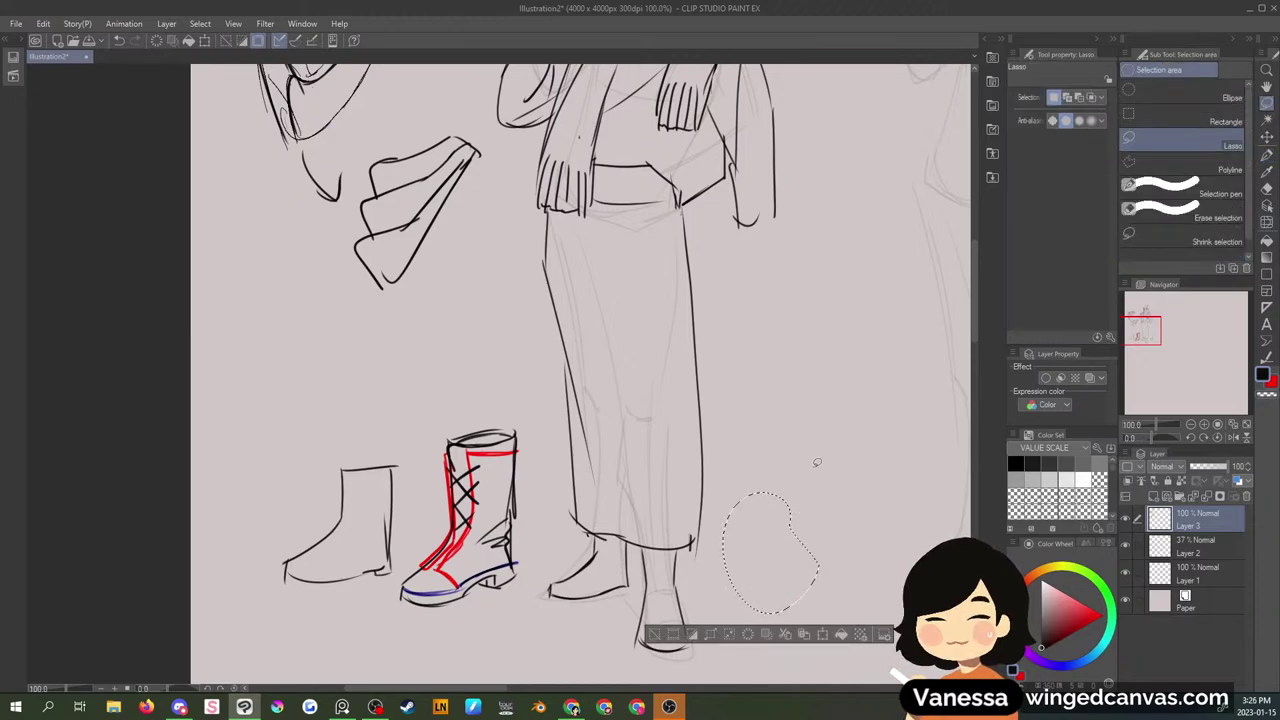
pyautogui.hotkey('ctrl', 'd')
# - Sketch a small tapered cylinder for a boot shaft beside the left figure's feet, with a rounded toe shape and sole below it
pyautogui.press('p')
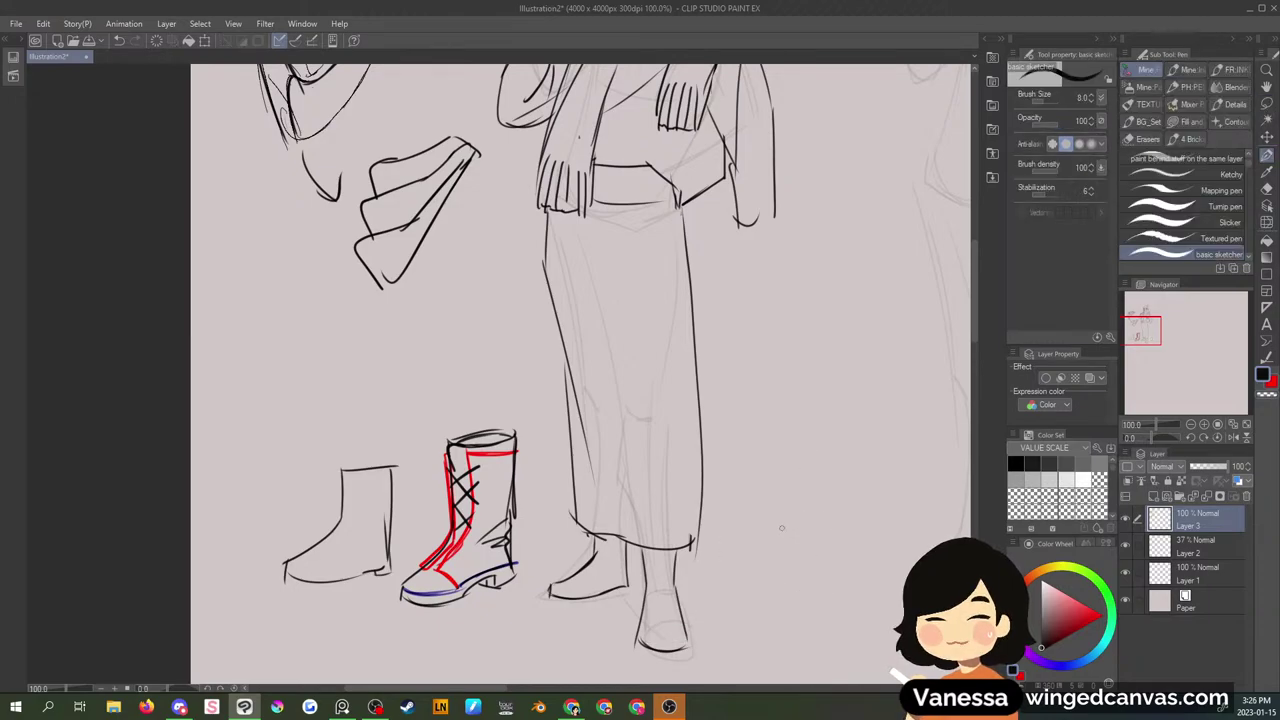
pyautogui.moveTo(782, 527)
pyautogui.mouseDown()
pyautogui.moveTo(764, 579)
pyautogui.moveTo(785, 576)
pyautogui.moveTo(798, 532)
pyautogui.mouseUp()
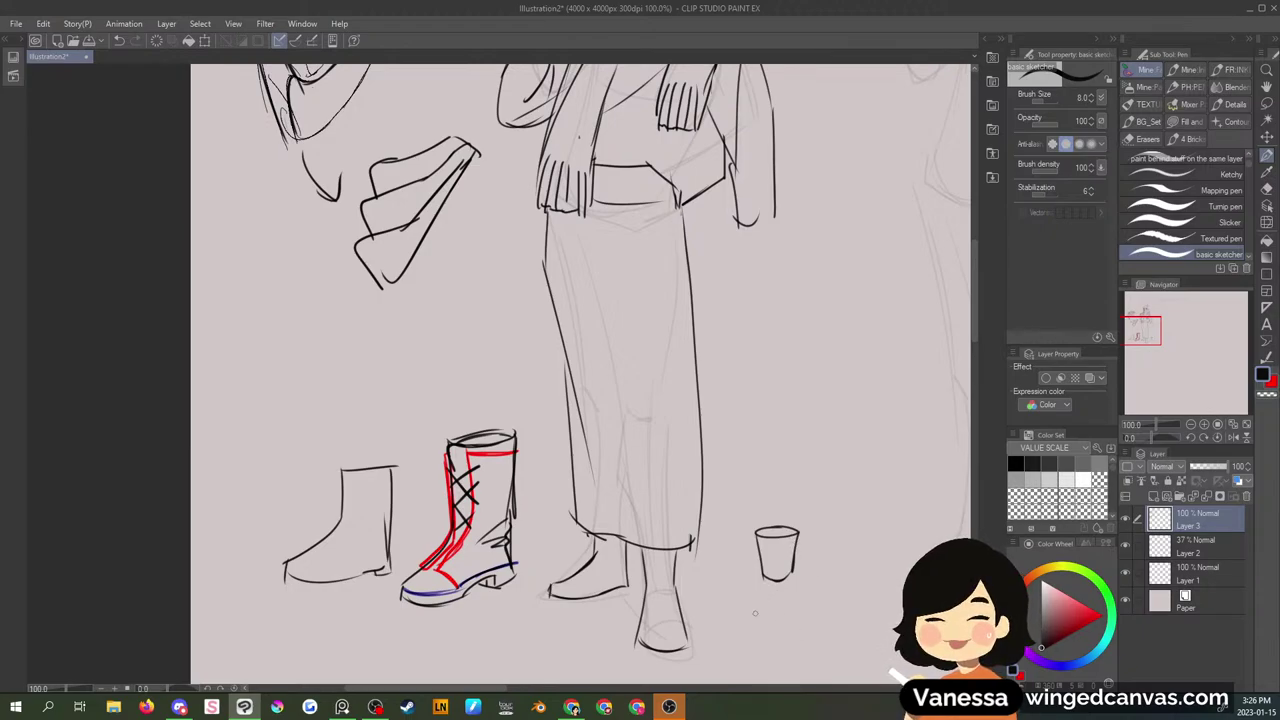
pyautogui.moveTo(757, 600)
pyautogui.mouseDown()
pyautogui.moveTo(780, 597)
pyautogui.moveTo(743, 630)
pyautogui.moveTo(784, 643)
pyautogui.moveTo(756, 616)
pyautogui.moveTo(788, 596)
pyautogui.moveTo(792, 636)
pyautogui.moveTo(779, 631)
pyautogui.moveTo(791, 629)
pyautogui.mouseUp()
pyautogui.moveTo(741, 628)
pyautogui.mouseDown()
pyautogui.moveTo(789, 631)
pyautogui.moveTo(788, 644)
pyautogui.moveTo(779, 595)
pyautogui.moveTo(864, 563)
pyautogui.mouseUp()
pyautogui.moveTo(827, 572)
pyautogui.mouseDown()
pyautogui.moveTo(869, 635)
pyautogui.moveTo(868, 567)
pyautogui.mouseUp()
pyautogui.moveTo(855, 566); pyautogui.dragTo(858, 608)
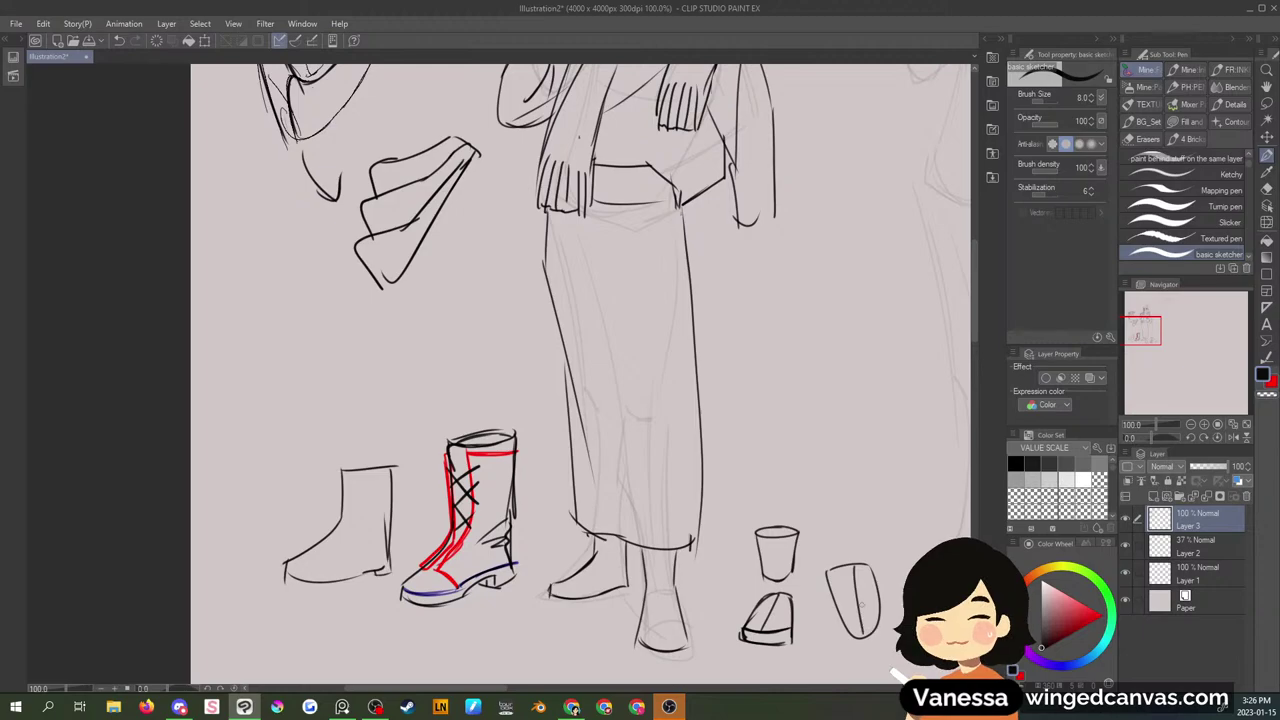
pyautogui.hotkey('ctrl', 'z')
pyautogui.hotkey('ctrl', 'z')
pyautogui.hotkey('ctrl', 'z')
pyautogui.hotkey('ctrl', 'z')
pyautogui.hotkey('ctrl', 'z')
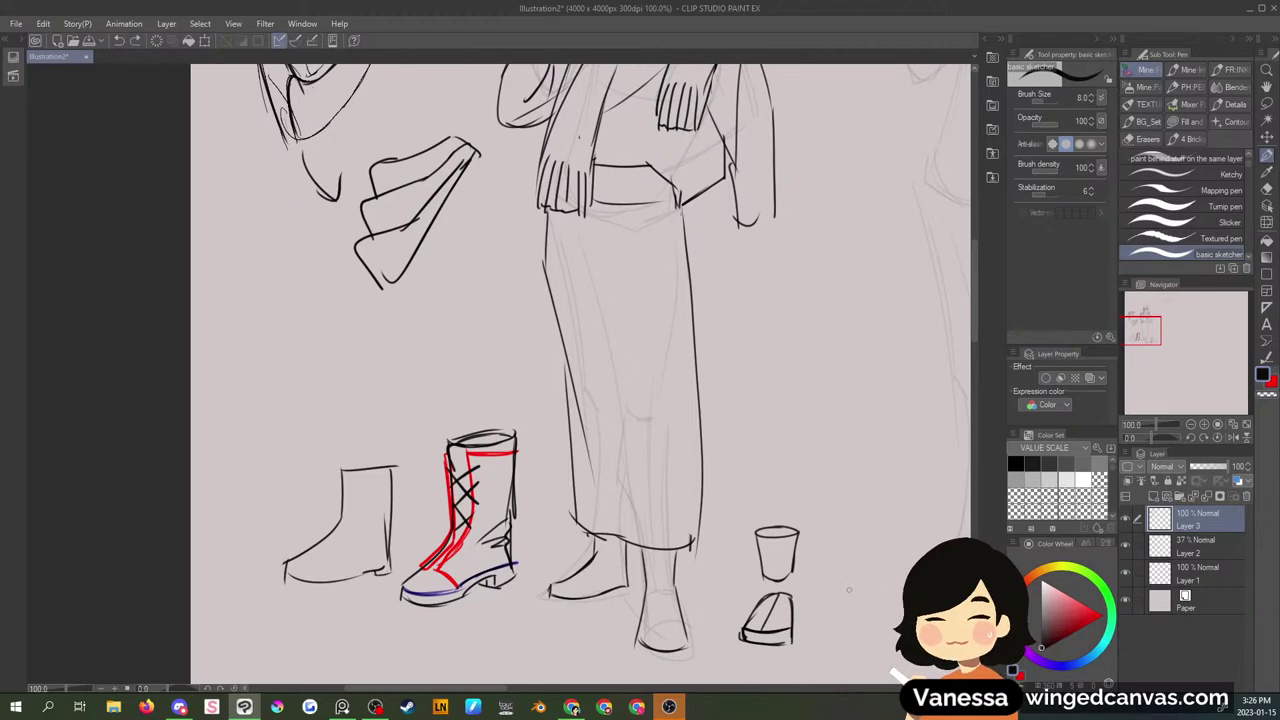
# - Sketch a leg standing on a block-shaped foot beside the toe study, plus a side-view shoe with ankle lines
pyautogui.moveTo(833, 546)
pyautogui.mouseDown()
pyautogui.moveTo(841, 594)
pyautogui.moveTo(863, 595)
pyautogui.moveTo(866, 546)
pyautogui.mouseUp()
pyautogui.moveTo(842, 600)
pyautogui.mouseDown()
pyautogui.moveTo(812, 623)
pyautogui.moveTo(860, 622)
pyautogui.moveTo(818, 640)
pyautogui.moveTo(862, 637)
pyautogui.mouseUp()
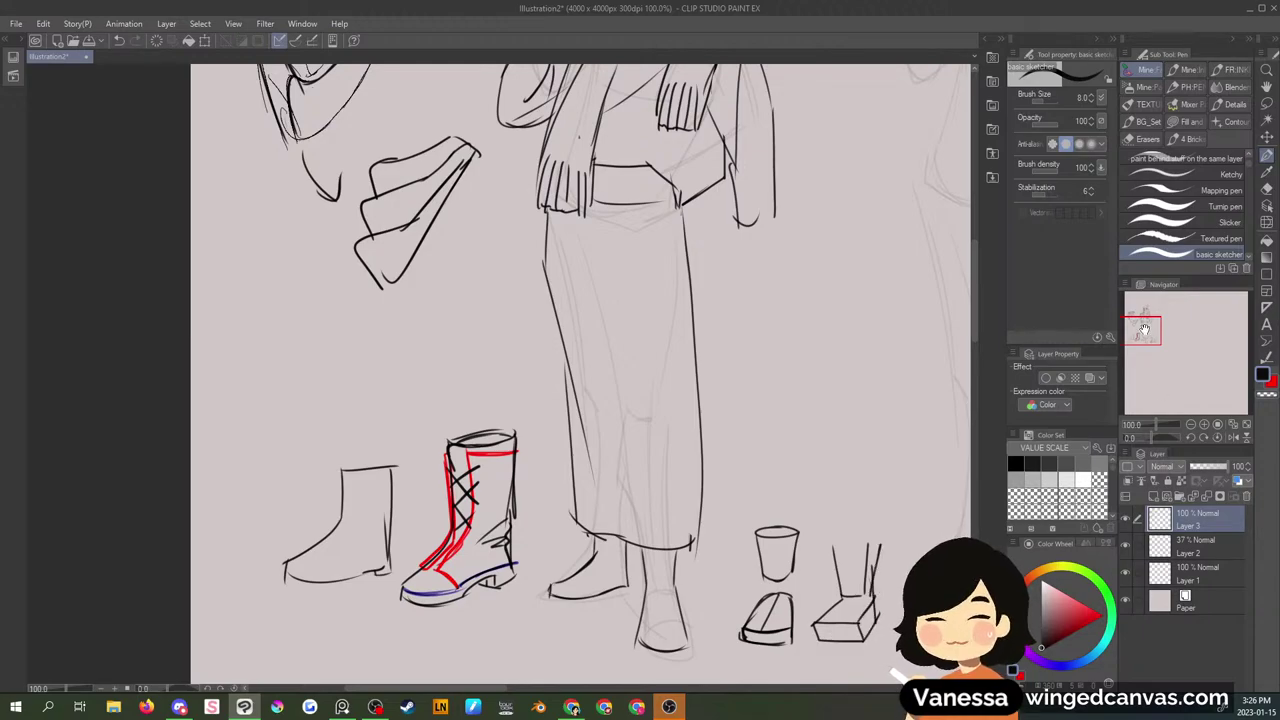
pyautogui.moveTo(1144, 330)
pyautogui.mouseDown()
pyautogui.moveTo(1132, 340)
pyautogui.moveTo(1150, 331)
pyautogui.mouseUp()
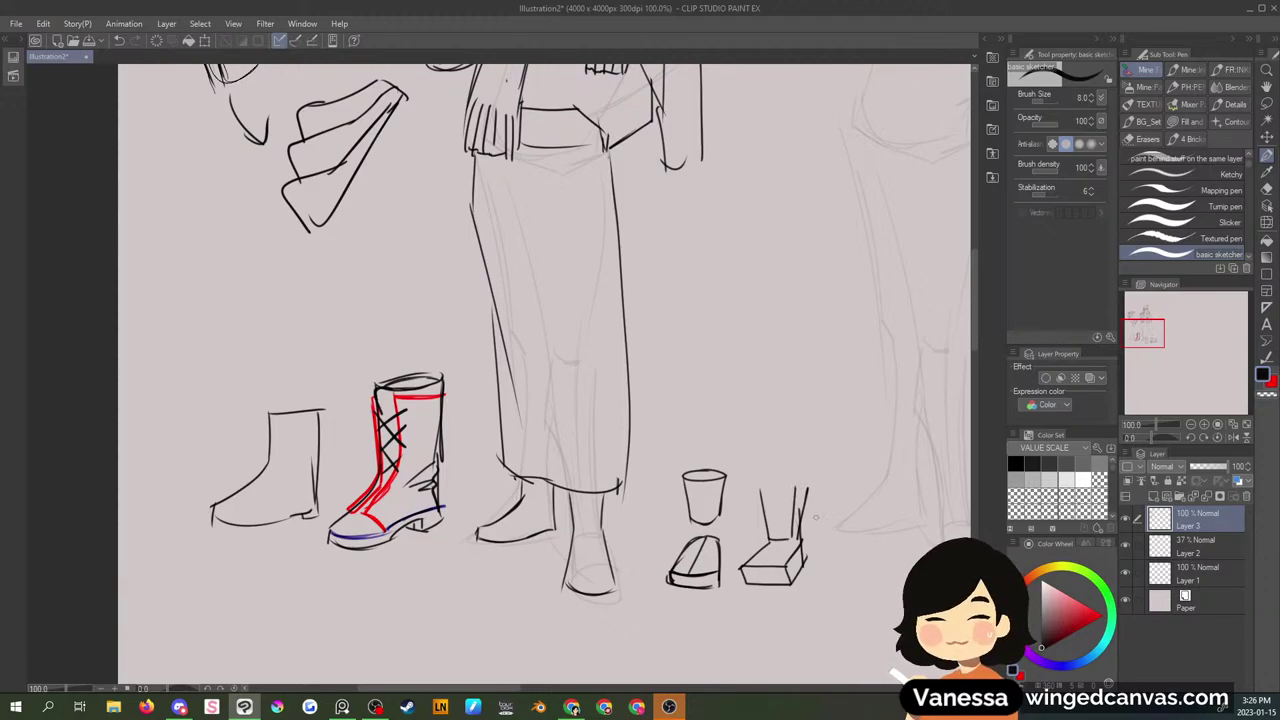
pyautogui.moveTo(831, 556)
pyautogui.mouseDown()
pyautogui.moveTo(831, 618)
pyautogui.moveTo(829, 604)
pyautogui.moveTo(767, 644)
pyautogui.moveTo(856, 643)
pyautogui.moveTo(863, 614)
pyautogui.moveTo(826, 607)
pyautogui.mouseUp()
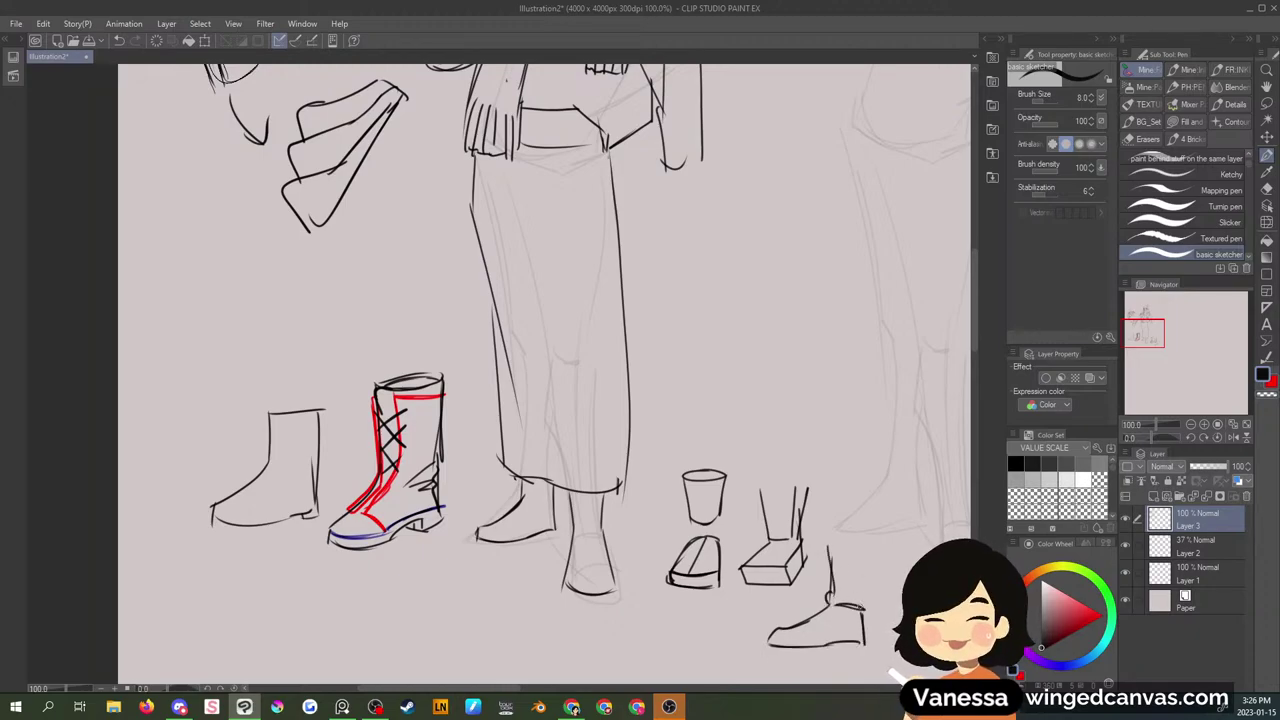
pyautogui.moveTo(866, 544); pyautogui.dragTo(862, 606)
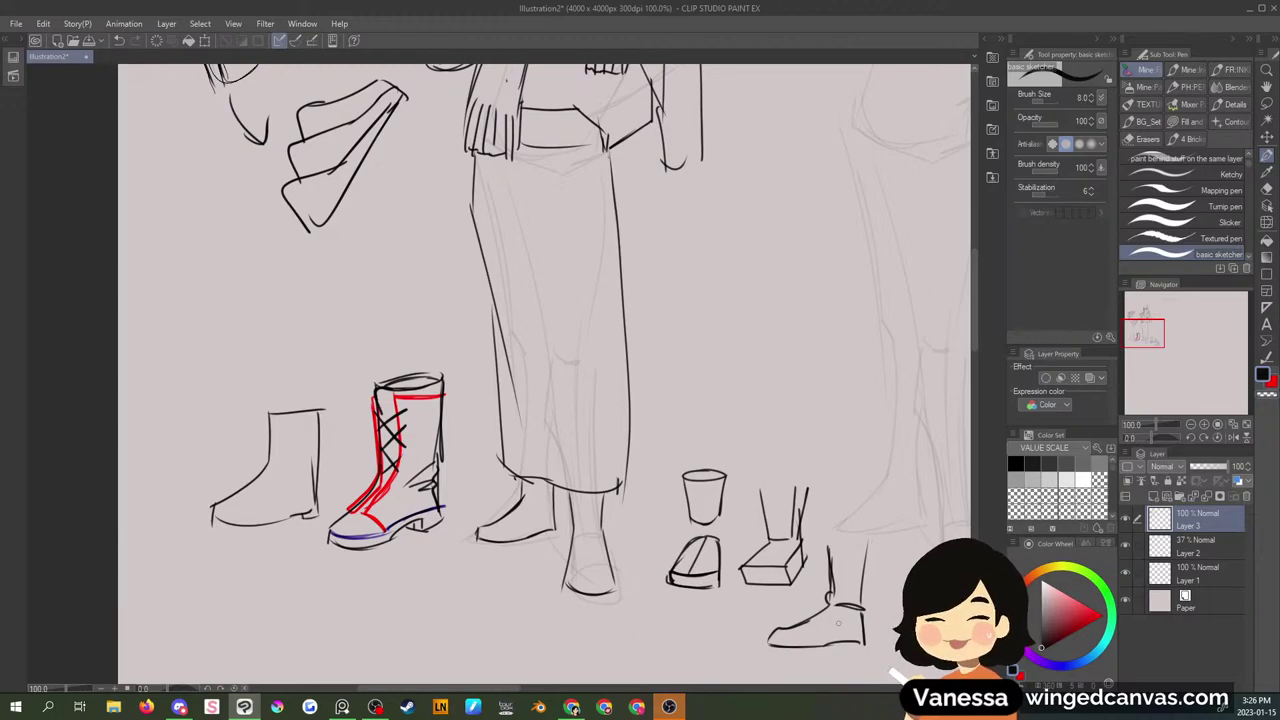
# - Move the group of small foot and shoe construction sketches to the empty area below the two large boot studies
pyautogui.press('Delete')
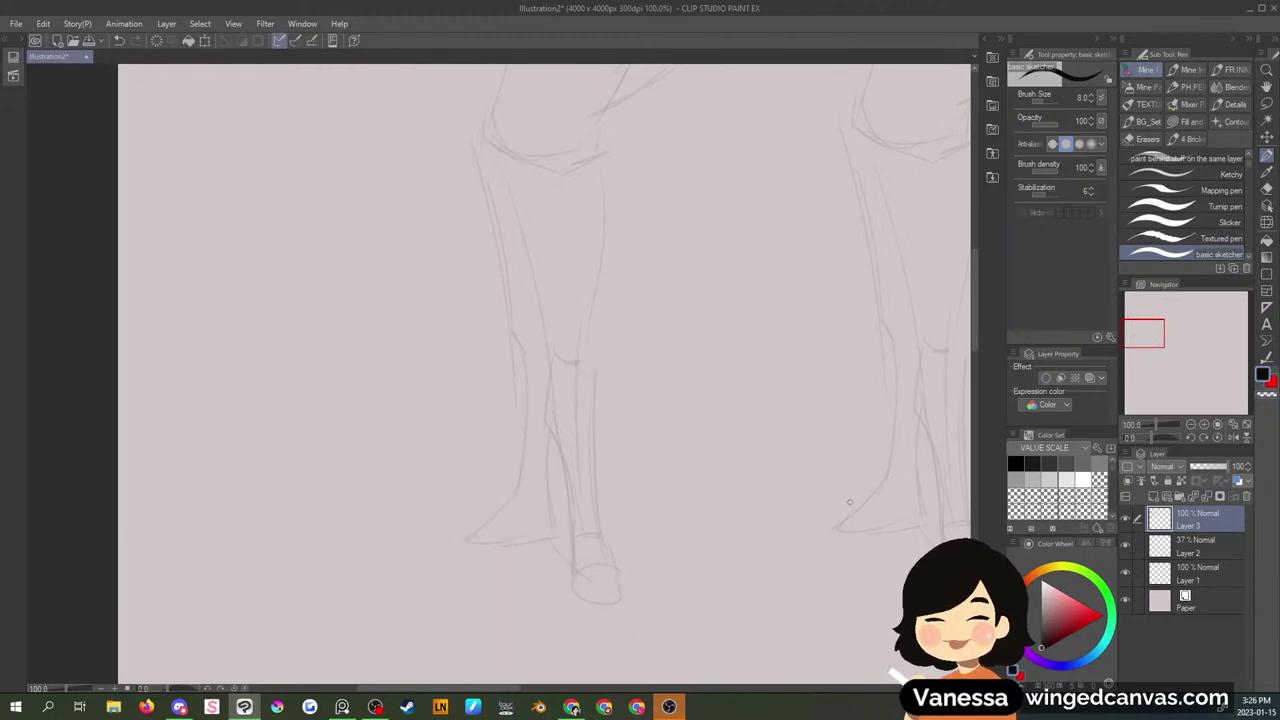
pyautogui.hotkey('ctrl', 'z')
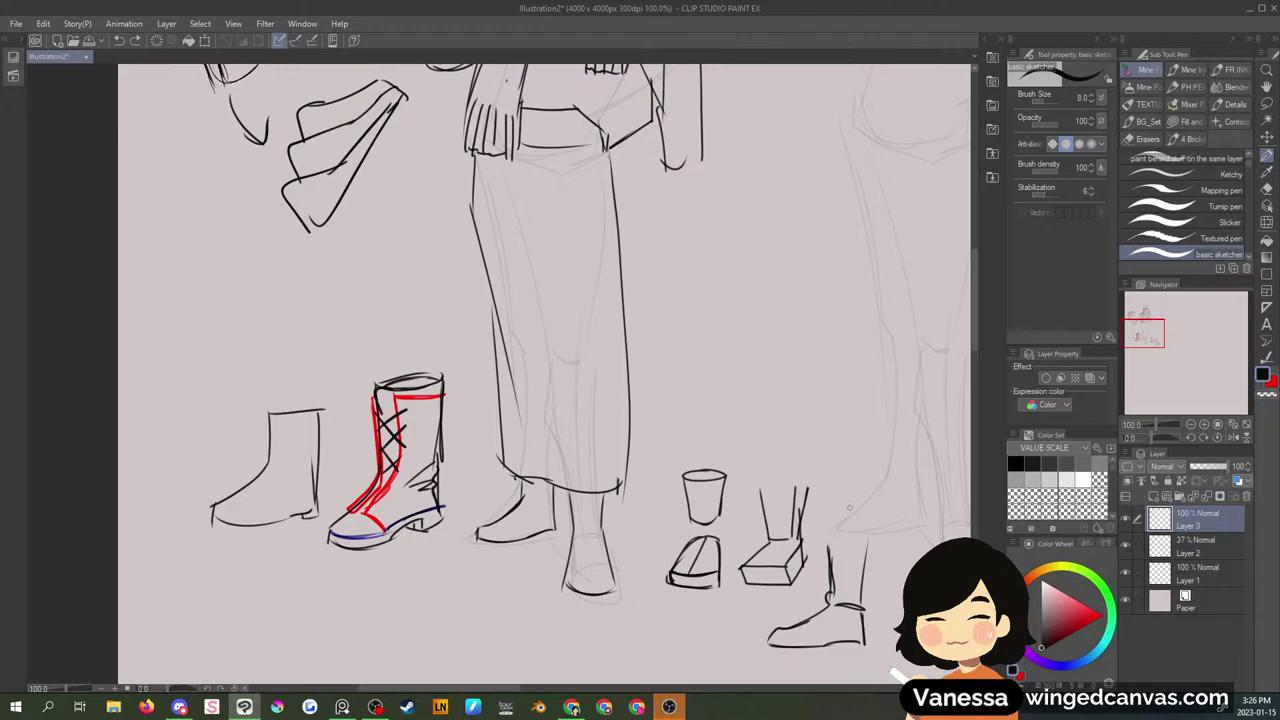
pyautogui.press('m')
pyautogui.moveTo(845, 488)
pyautogui.mouseDown()
pyautogui.moveTo(900, 620)
pyautogui.moveTo(815, 432)
pyautogui.mouseUp()
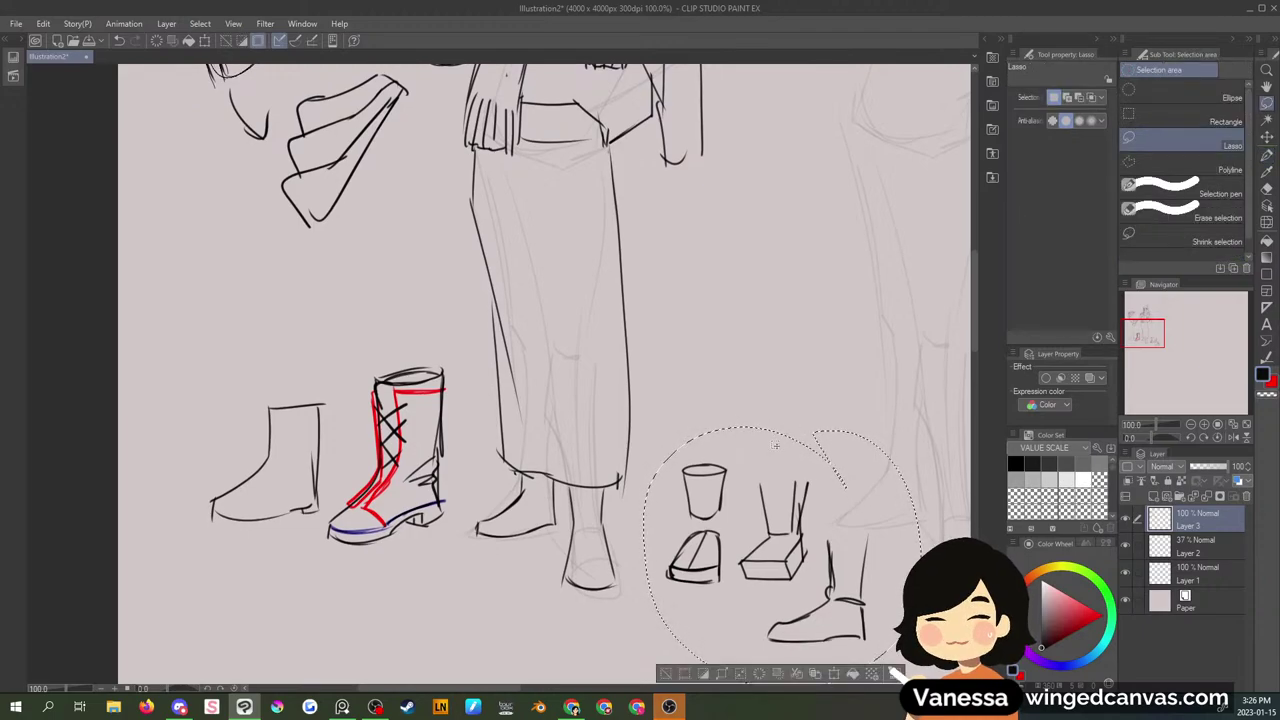
pyautogui.press('k')
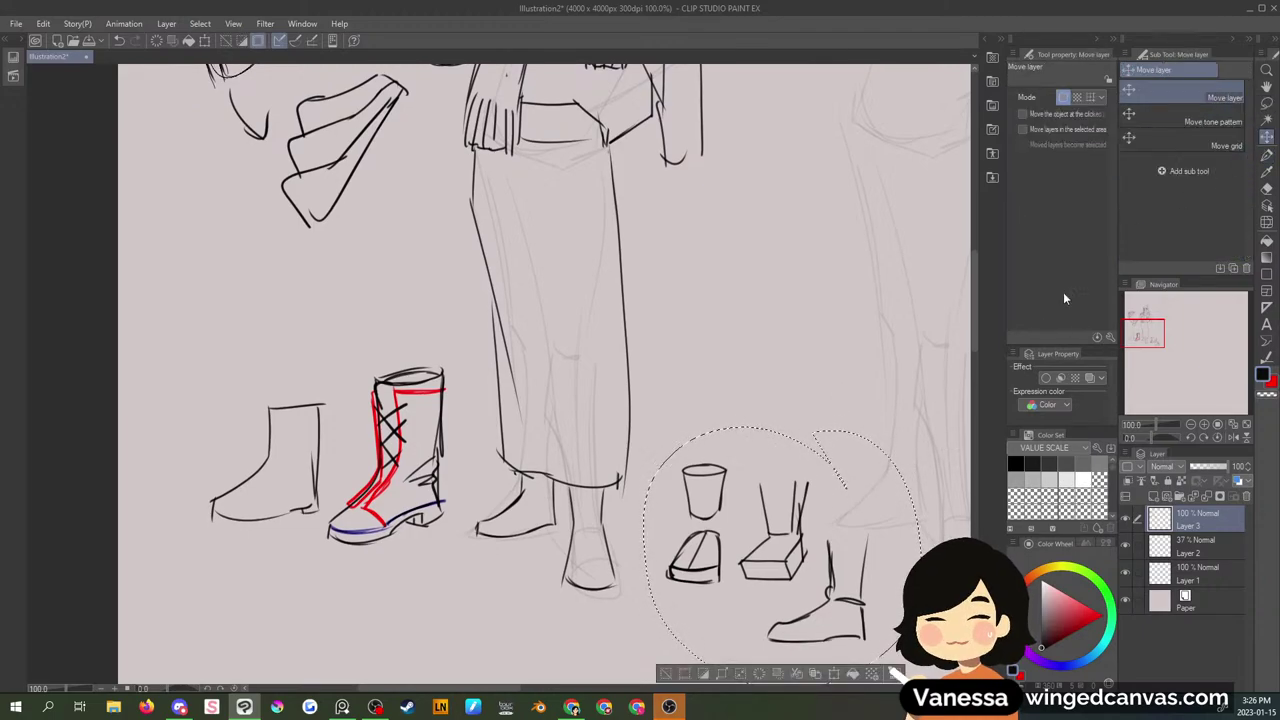
pyautogui.moveTo(847, 508)
pyautogui.mouseDown()
pyautogui.moveTo(806, 571)
pyautogui.moveTo(545, 705)
pyautogui.moveTo(424, 648)
pyautogui.moveTo(424, 632)
pyautogui.moveTo(368, 594)
pyautogui.mouseUp()
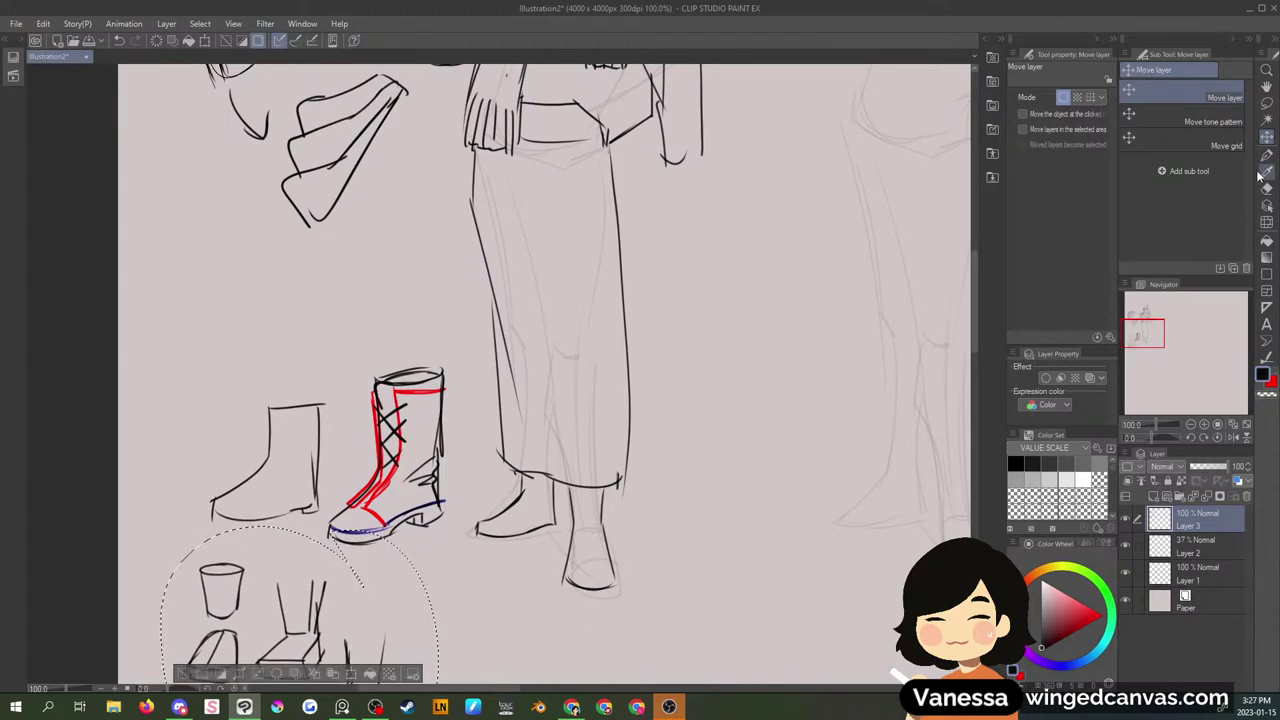
pyautogui.click(1266, 104)
pyautogui.click(689, 377)
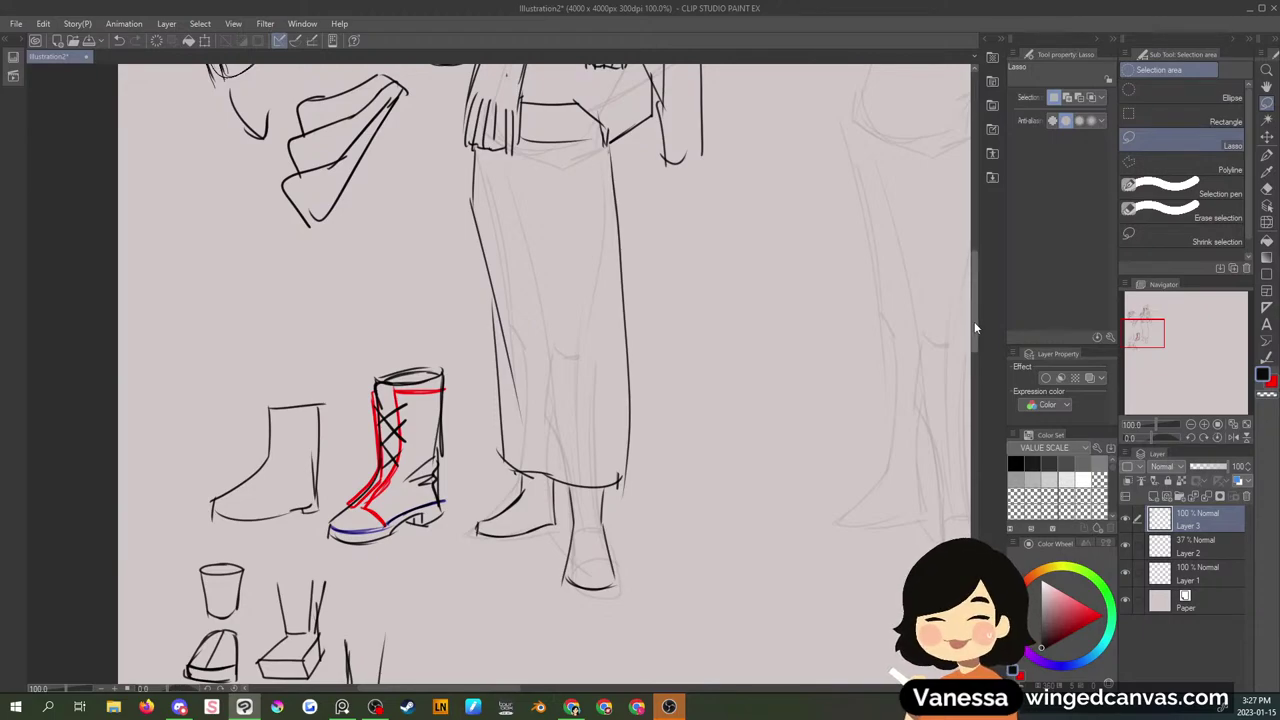
# - Add crease folds at the ankle of the left figure's side-facing boot and refine the front-facing boot with an ankle line
pyautogui.press('p')
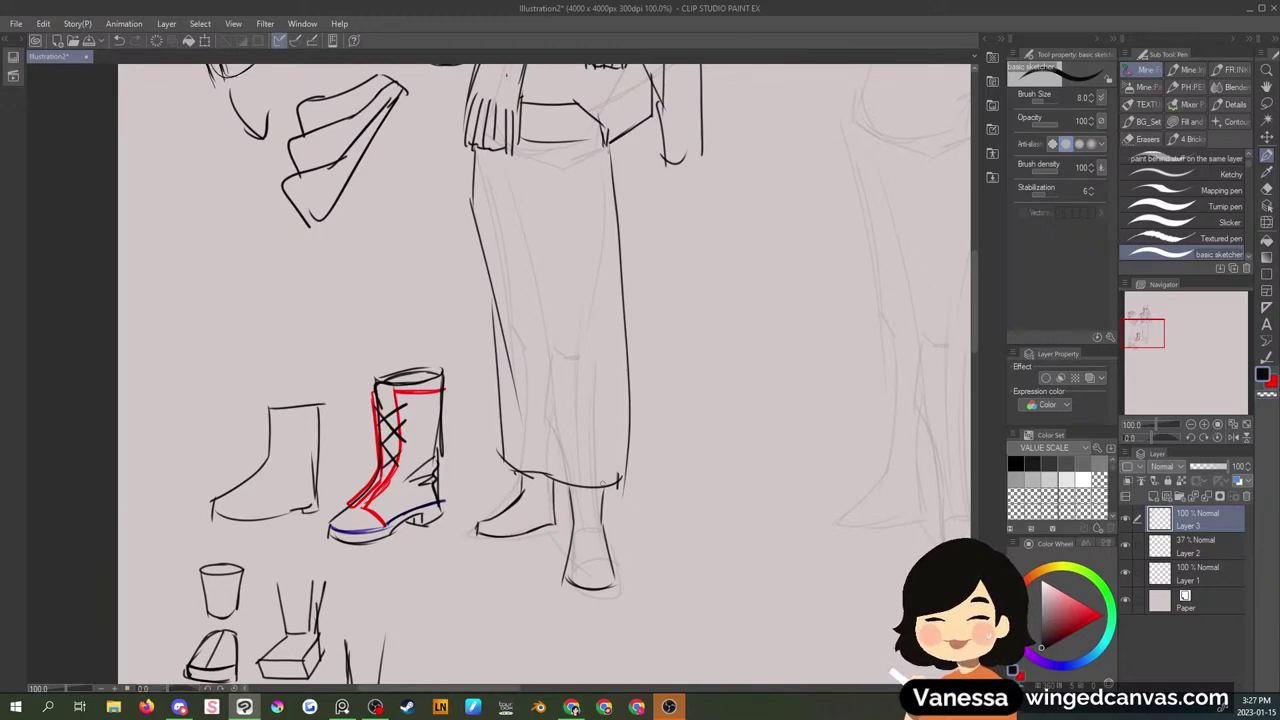
pyautogui.moveTo(477, 530); pyautogui.dragTo(545, 485)
pyautogui.moveTo(571, 550); pyautogui.dragTo(567, 579)
pyautogui.moveTo(581, 522); pyautogui.dragTo(603, 521)
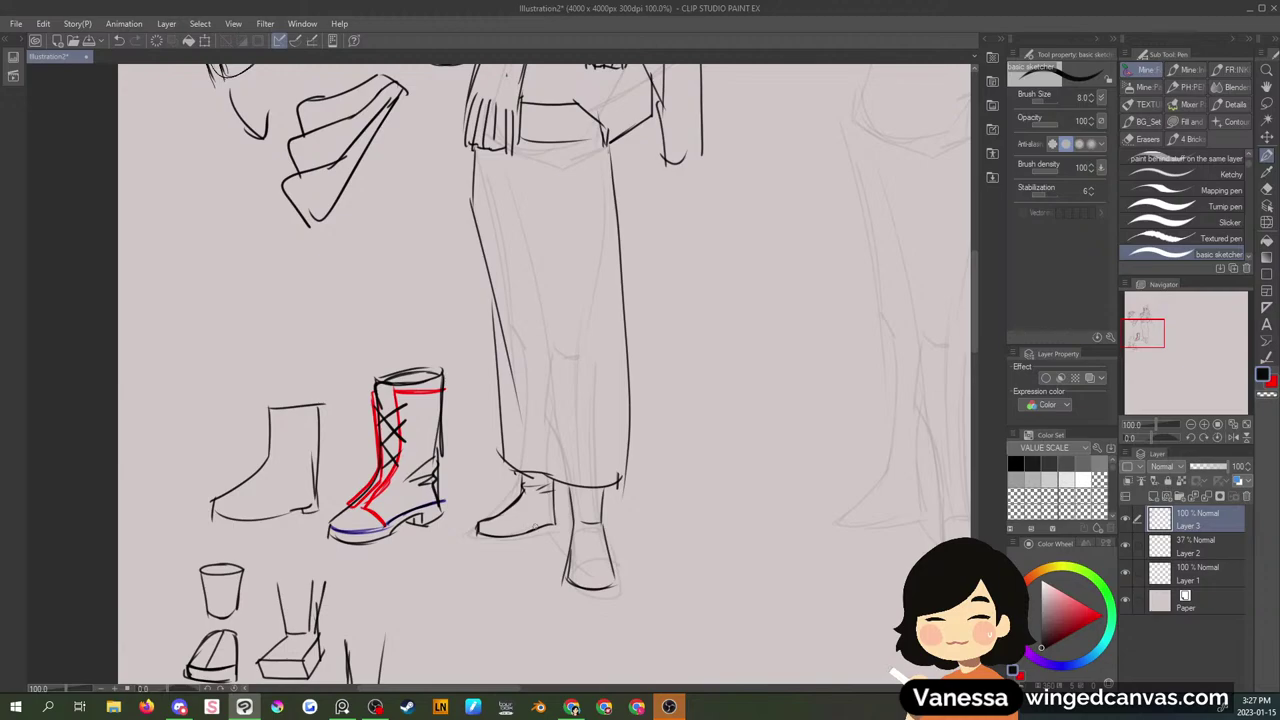
# - Erase the back of the left figure's side-facing boot and redraw the vertical line down to its heel
pyautogui.press('Delete')
pyautogui.hotkey('ctrl', 'z')
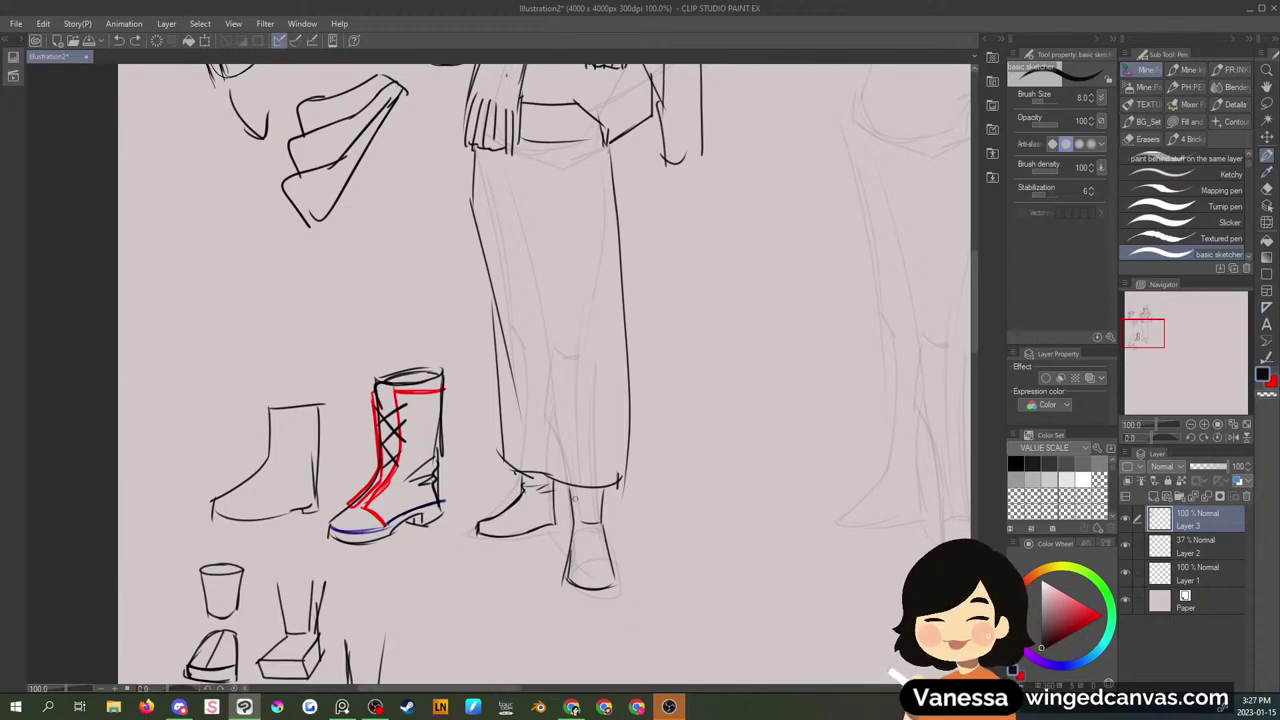
pyautogui.press('m')
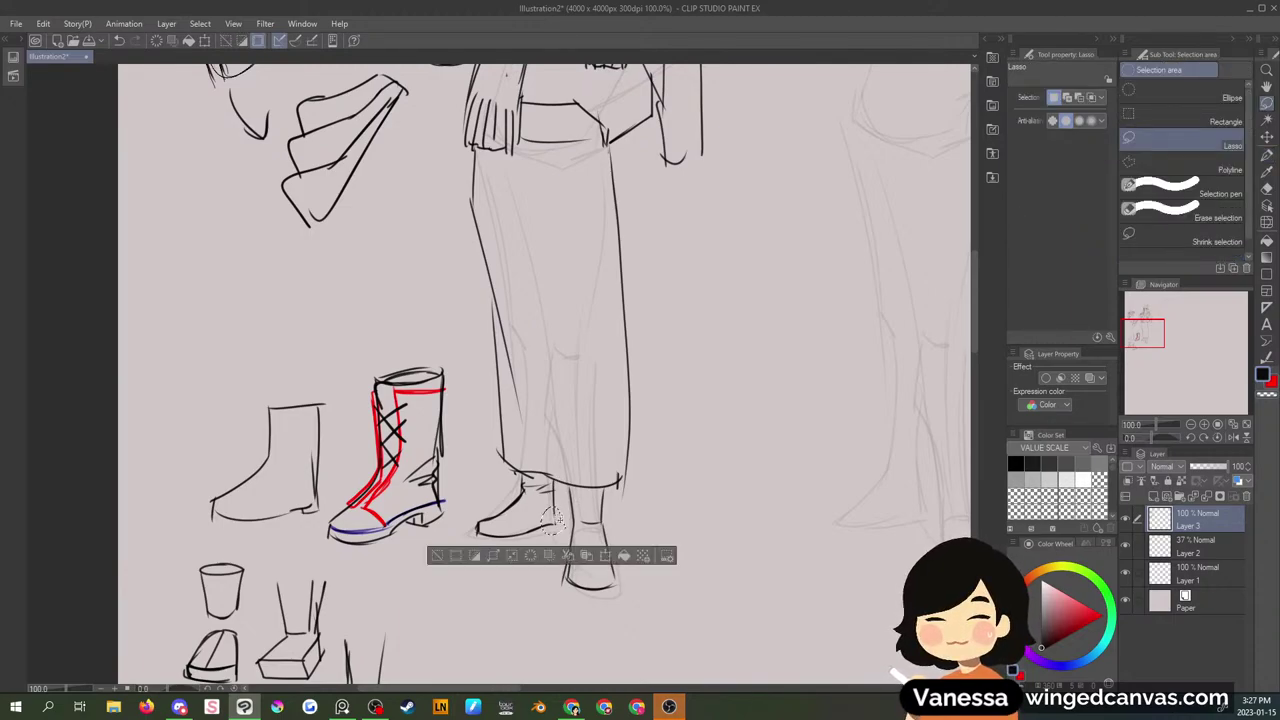
pyautogui.click(572, 516)
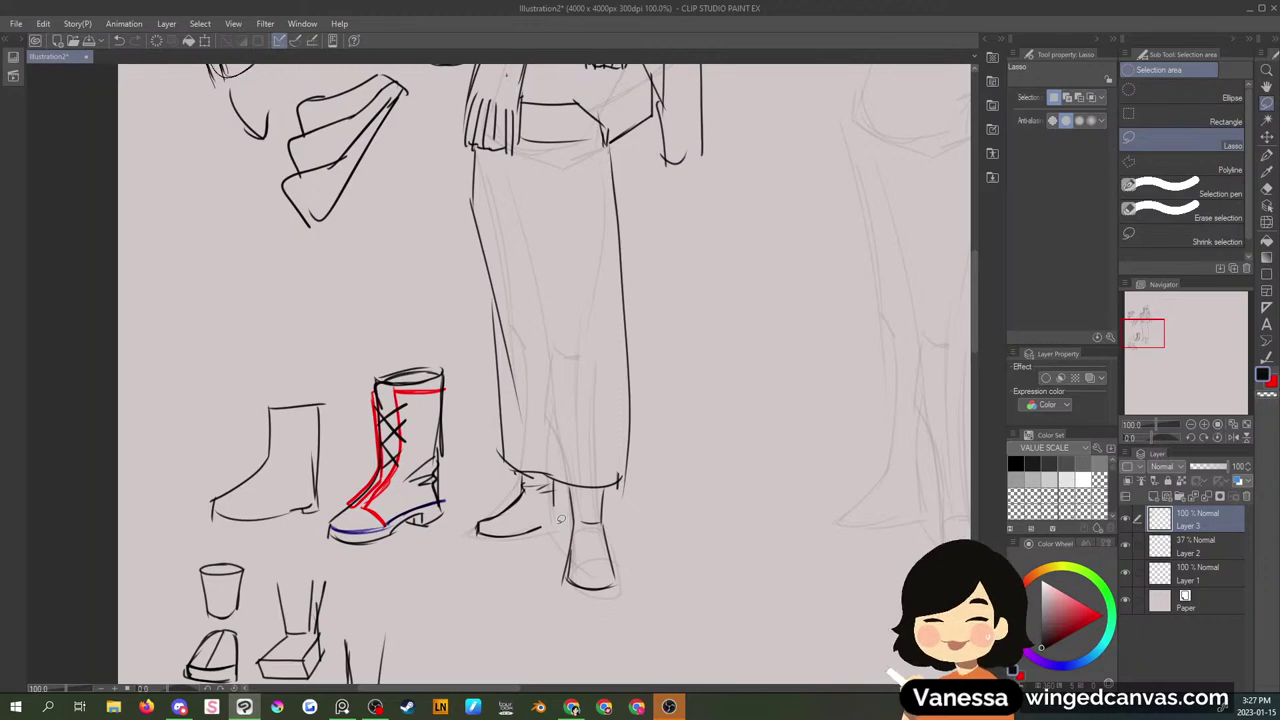
pyautogui.moveTo(561, 519); pyautogui.dragTo(550, 513)
pyautogui.click(571, 502)
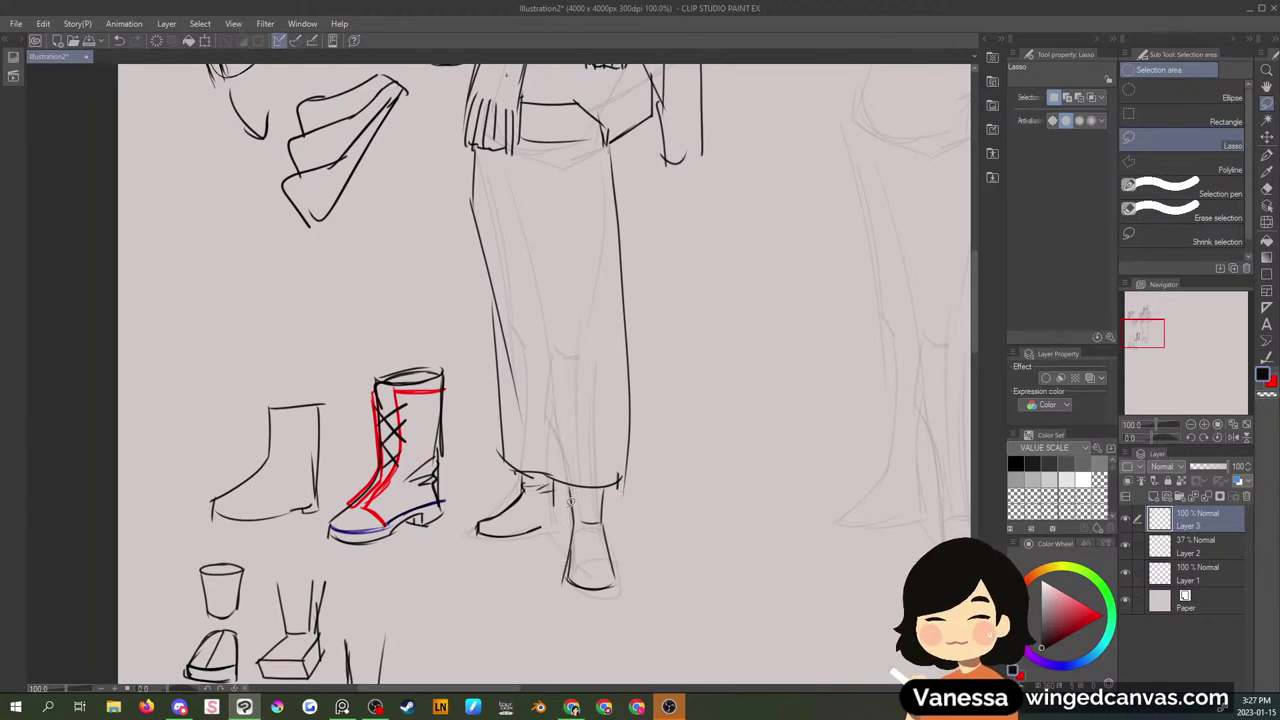
pyautogui.press('p')
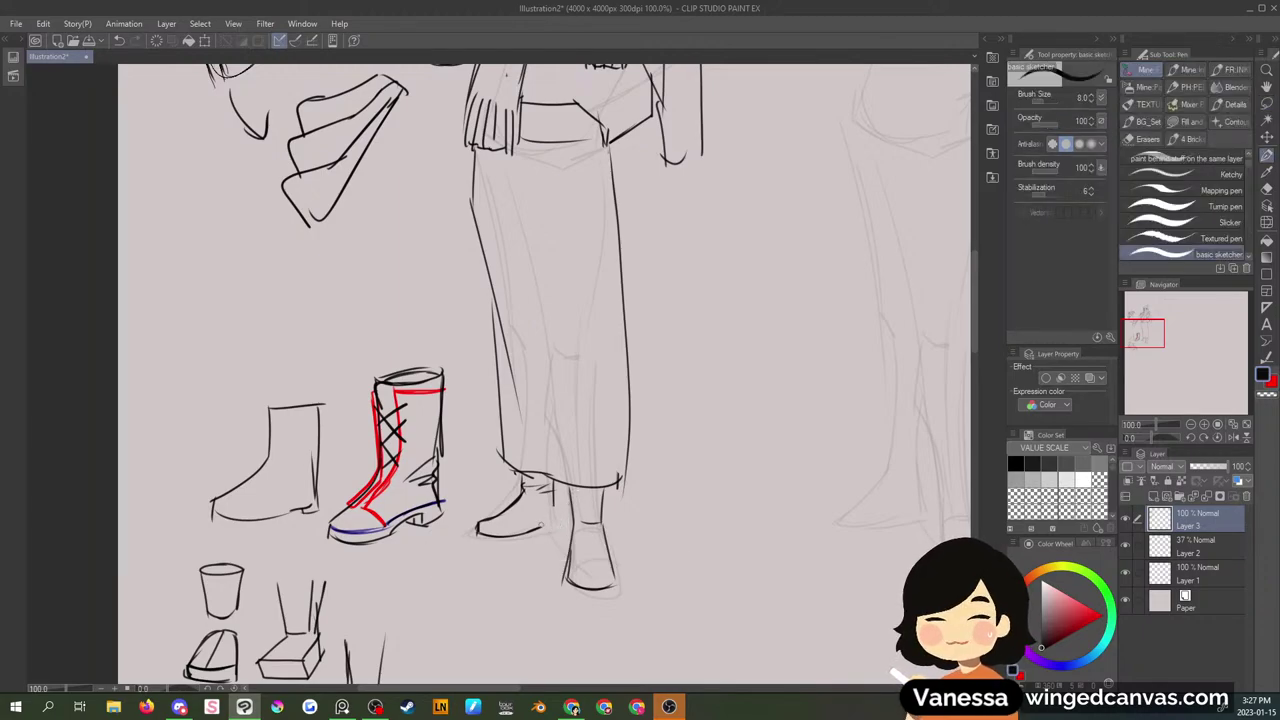
pyautogui.moveTo(555, 503); pyautogui.dragTo(554, 527)
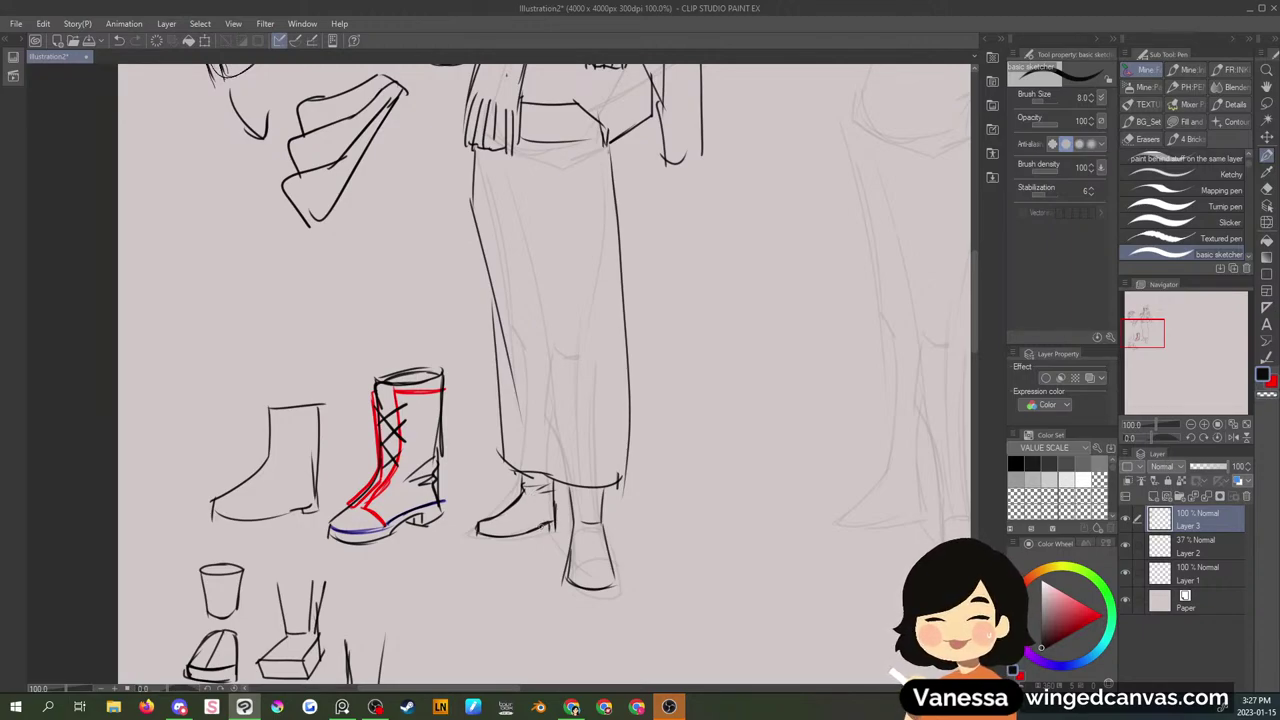
# - Trim the side-facing boot's heel corner and redraw the sole with a small heel block
pyautogui.press('m')
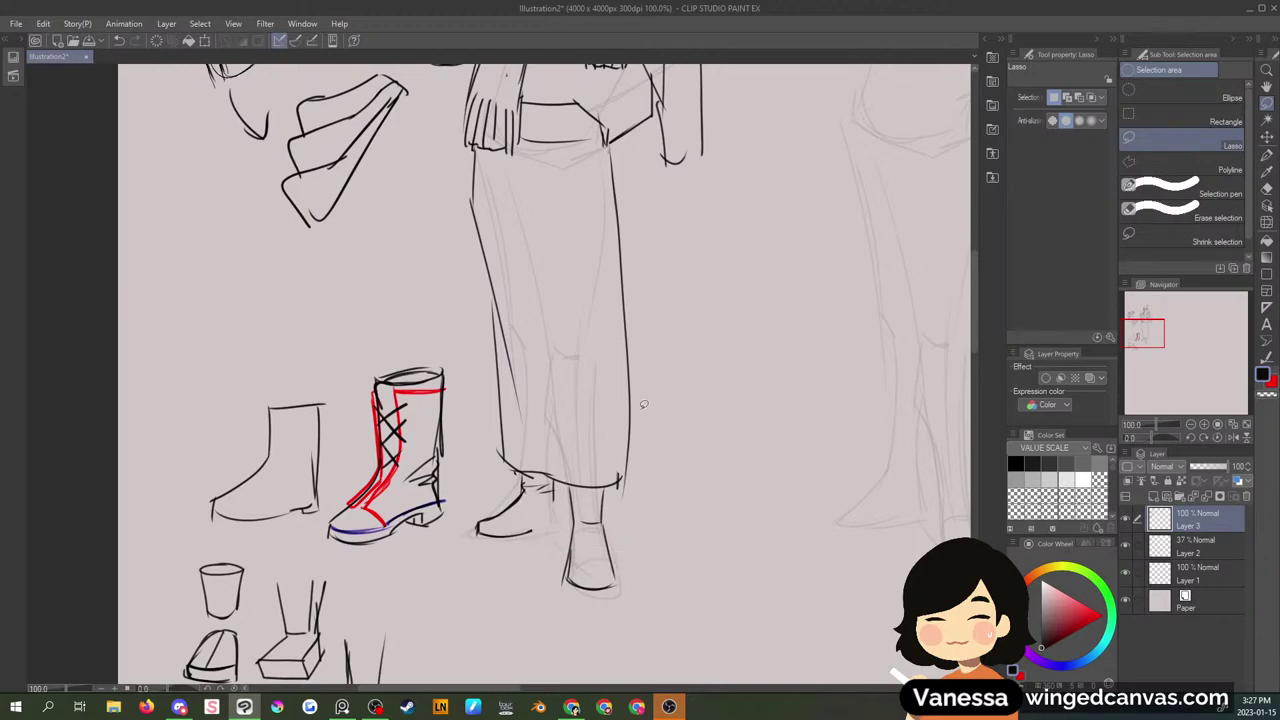
pyautogui.press('p')
pyautogui.moveTo(528, 532); pyautogui.dragTo(555, 512)
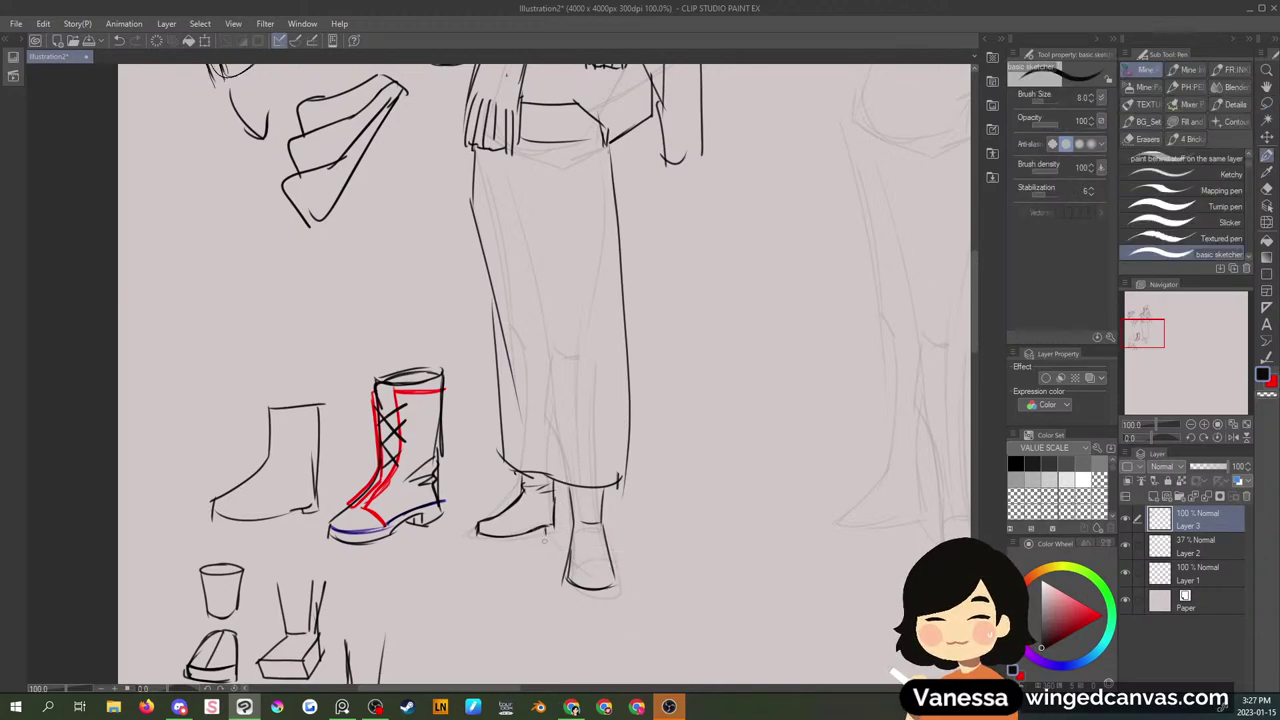
pyautogui.press('m')
pyautogui.moveTo(556, 500)
pyautogui.mouseDown()
pyautogui.moveTo(548, 540)
pyautogui.moveTo(554, 500)
pyautogui.moveTo(539, 526)
pyautogui.moveTo(553, 528)
pyautogui.mouseUp()
pyautogui.hotkey('ctrl', 'd')
pyautogui.hotkey('ctrl', 'd')
pyautogui.press('p')
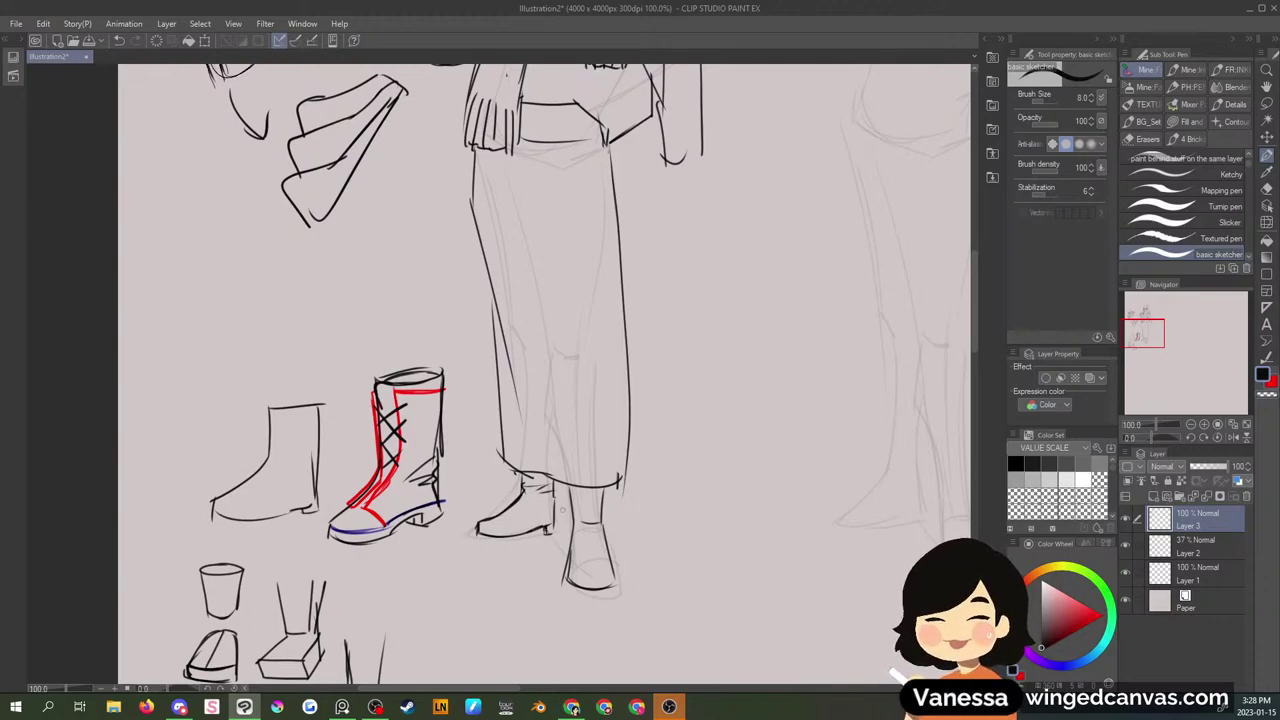
# - Clear the stray line behind the side-facing boot and redraw its back edge from the ankle to the heel
pyautogui.press('m')
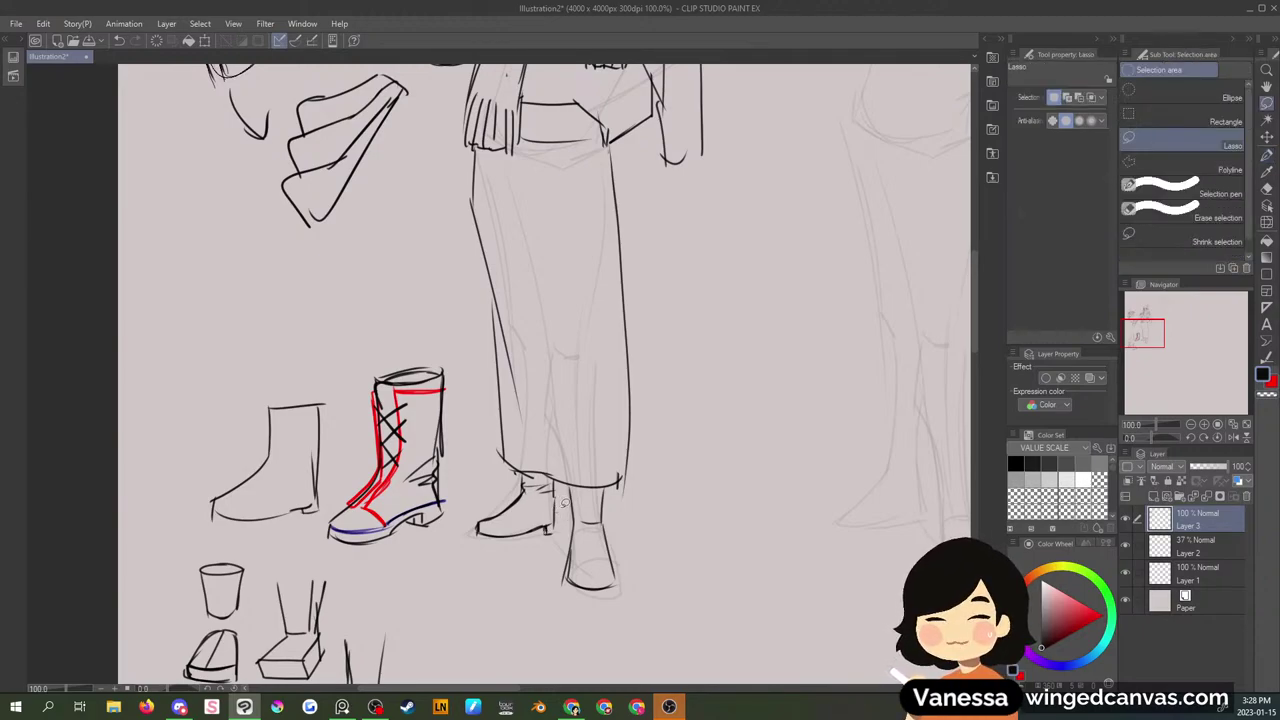
pyautogui.moveTo(565, 502); pyautogui.dragTo(555, 538)
pyautogui.press('Delete')
pyautogui.hotkey('ctrl', 'd')
pyautogui.press('p')
pyautogui.moveTo(532, 530); pyautogui.dragTo(552, 532)
pyautogui.hotkey('ctrl', 'z')
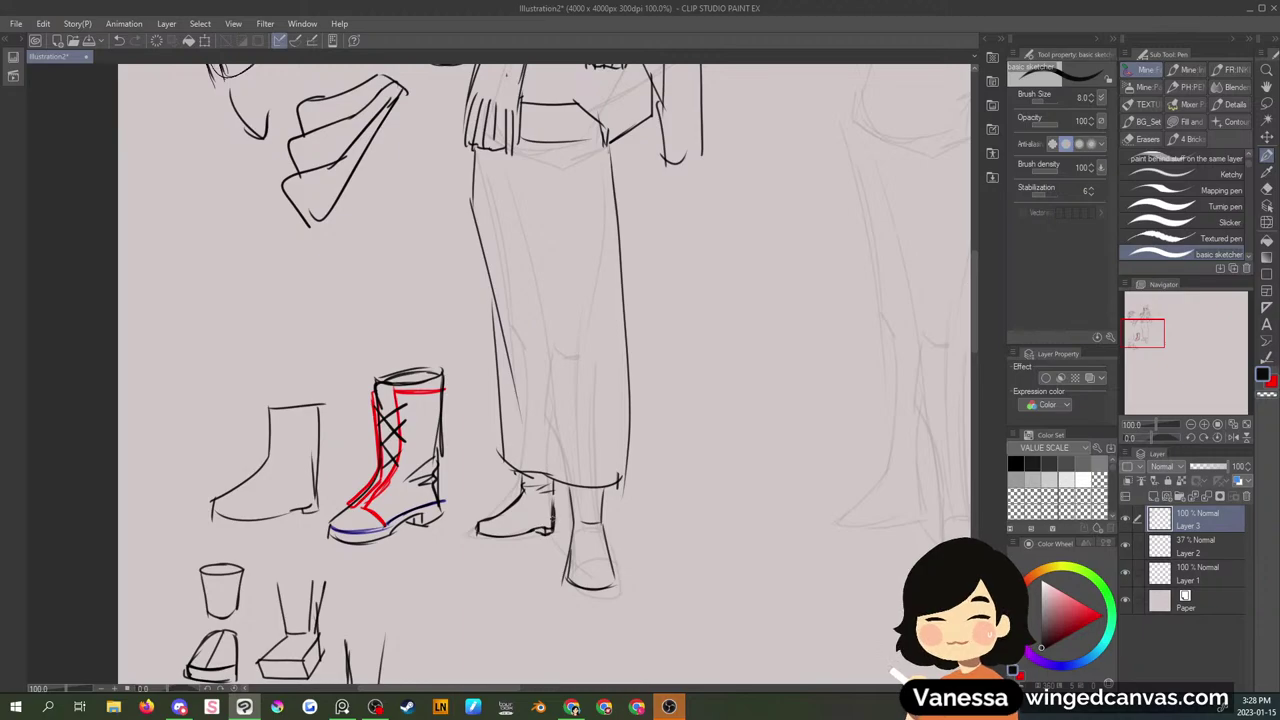
pyautogui.moveTo(552, 484); pyautogui.dragTo(554, 522)
# - Write "snow pants" below "gloves" in the to-do list on Layer 2
pyautogui.moveTo(1129, 337); pyautogui.dragTo(1134, 325)
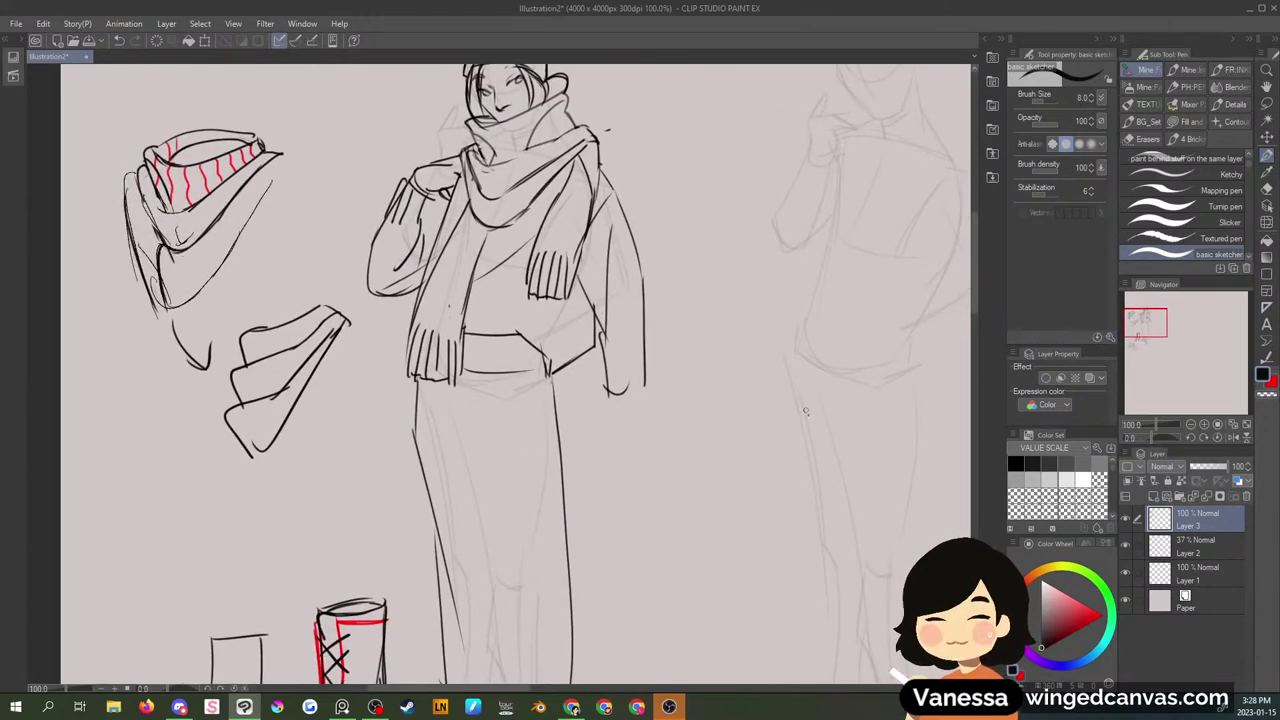
pyautogui.scroll(1, 802, 409)
pyautogui.scroll(-2, 802, 409)
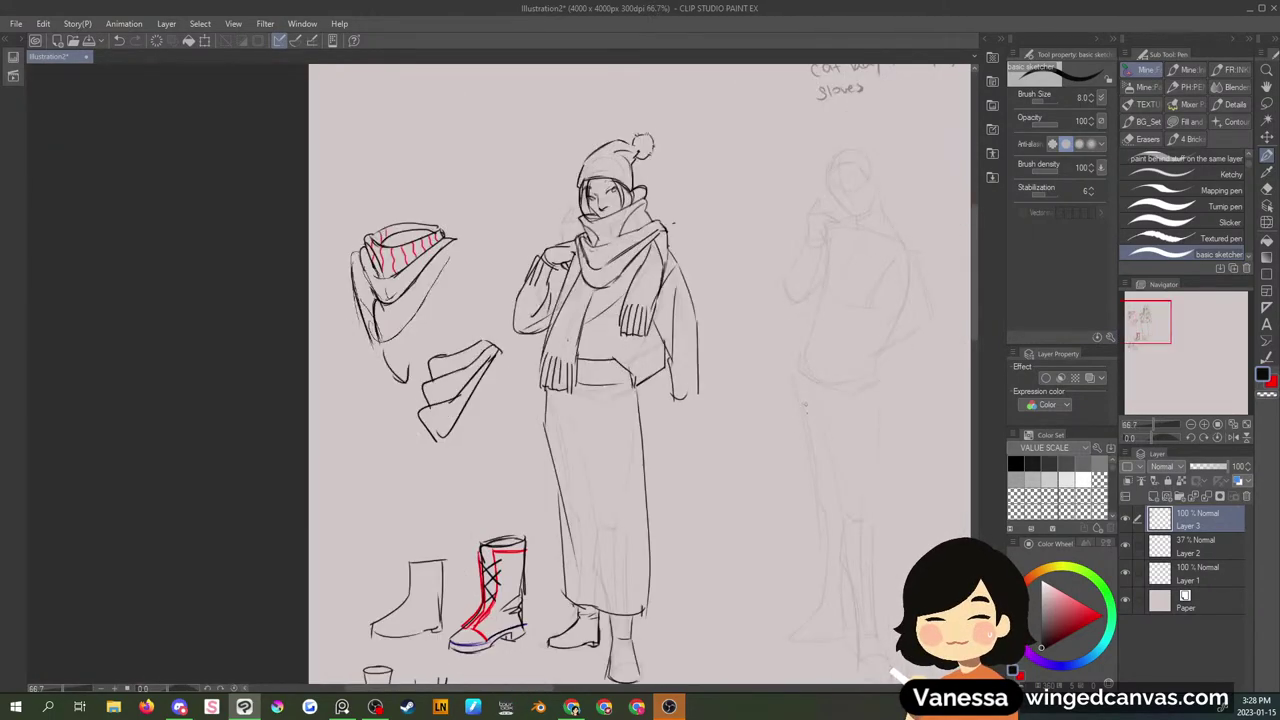
pyautogui.moveTo(1148, 323)
pyautogui.mouseDown()
pyautogui.moveTo(1170, 317)
pyautogui.moveTo(1147, 314)
pyautogui.mouseUp()
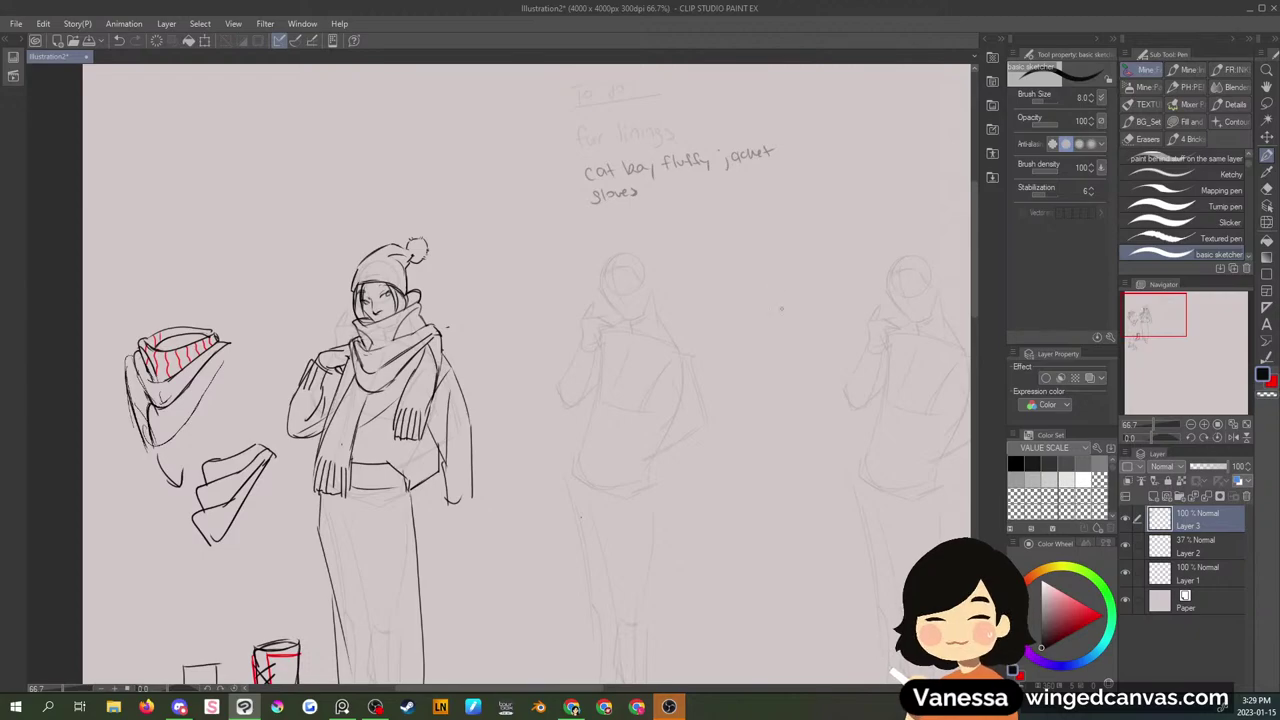
pyautogui.scroll(-1, 780, 309)
pyautogui.scroll(2, 780, 310)
pyautogui.scroll(1, 778, 311)
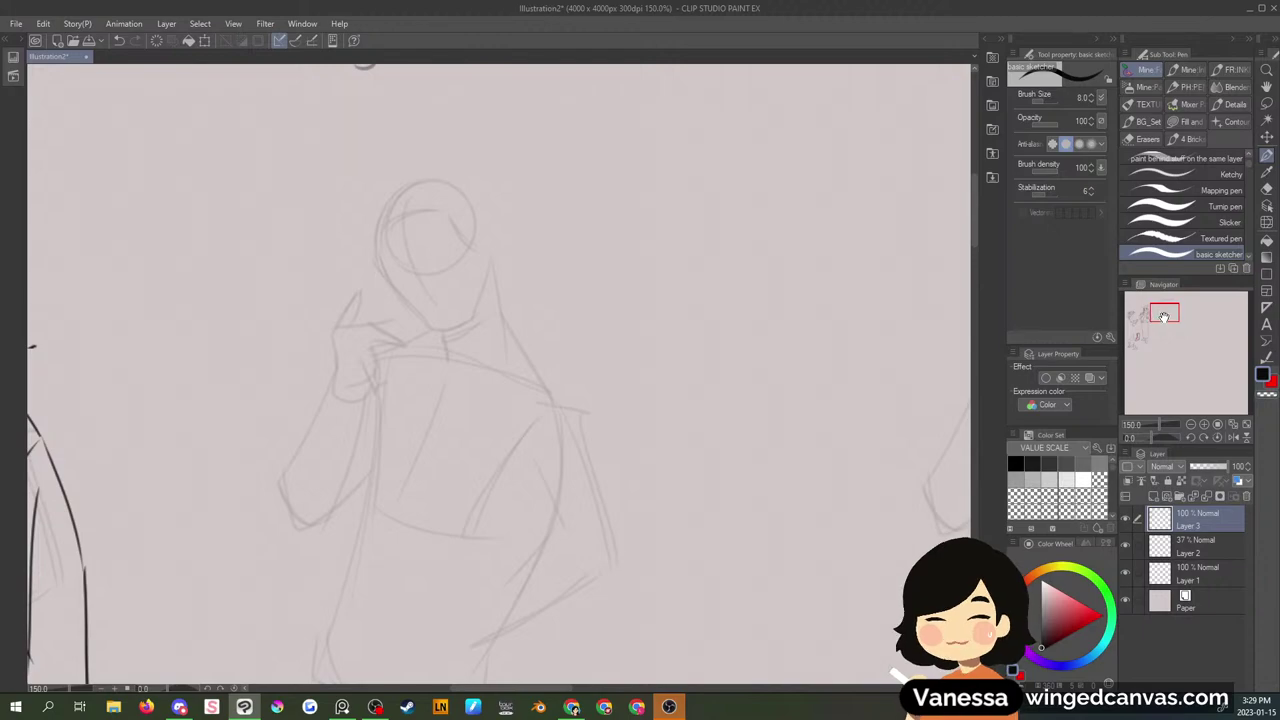
pyautogui.moveTo(1169, 315); pyautogui.dragTo(1166, 303)
pyautogui.click(1180, 547)
pyautogui.moveTo(525, 466)
pyautogui.mouseDown()
pyautogui.moveTo(555, 475)
pyautogui.moveTo(591, 454)
pyautogui.moveTo(666, 443)
pyautogui.mouseUp()
# - Return to Layer 3 and draw a sleeve cuff and mitten on the left figure's lowered hand
pyautogui.click(1190, 425)
pyautogui.click(1190, 425)
pyautogui.moveTo(1157, 311); pyautogui.dragTo(1151, 322)
pyautogui.click(1170, 525)
pyautogui.click(1127, 520)
pyautogui.click(1127, 520)
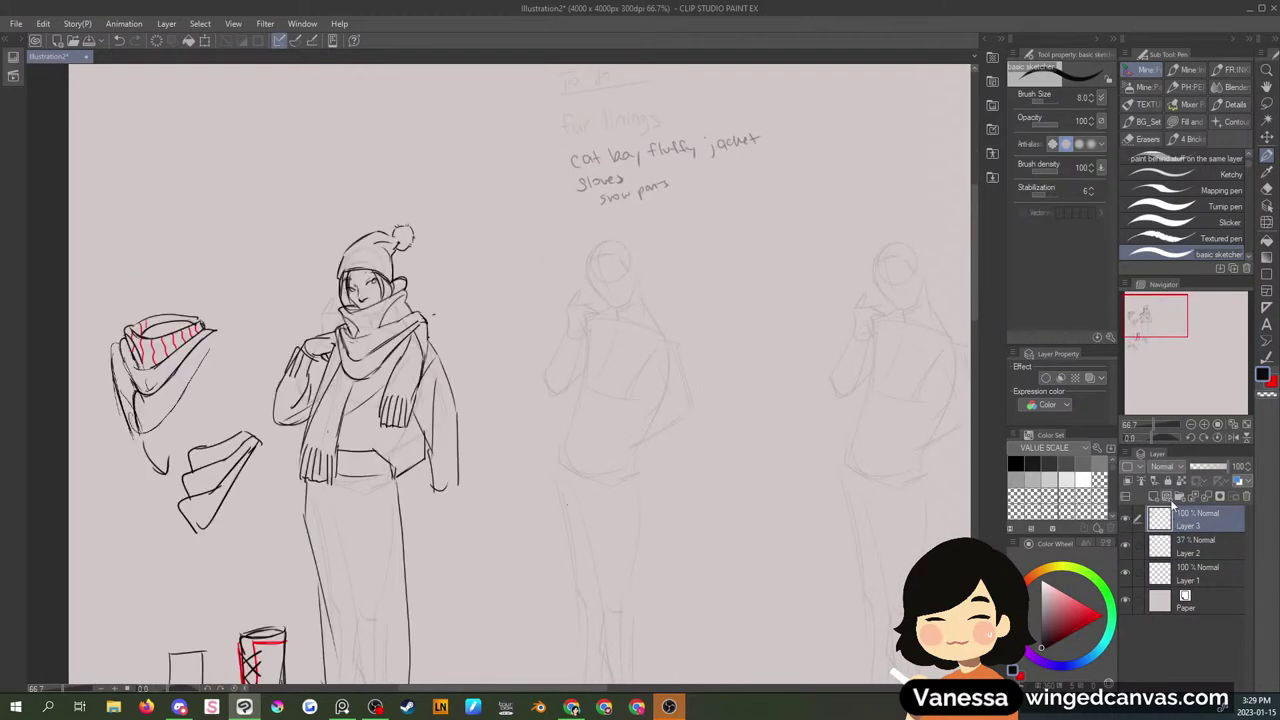
pyautogui.click(1204, 424)
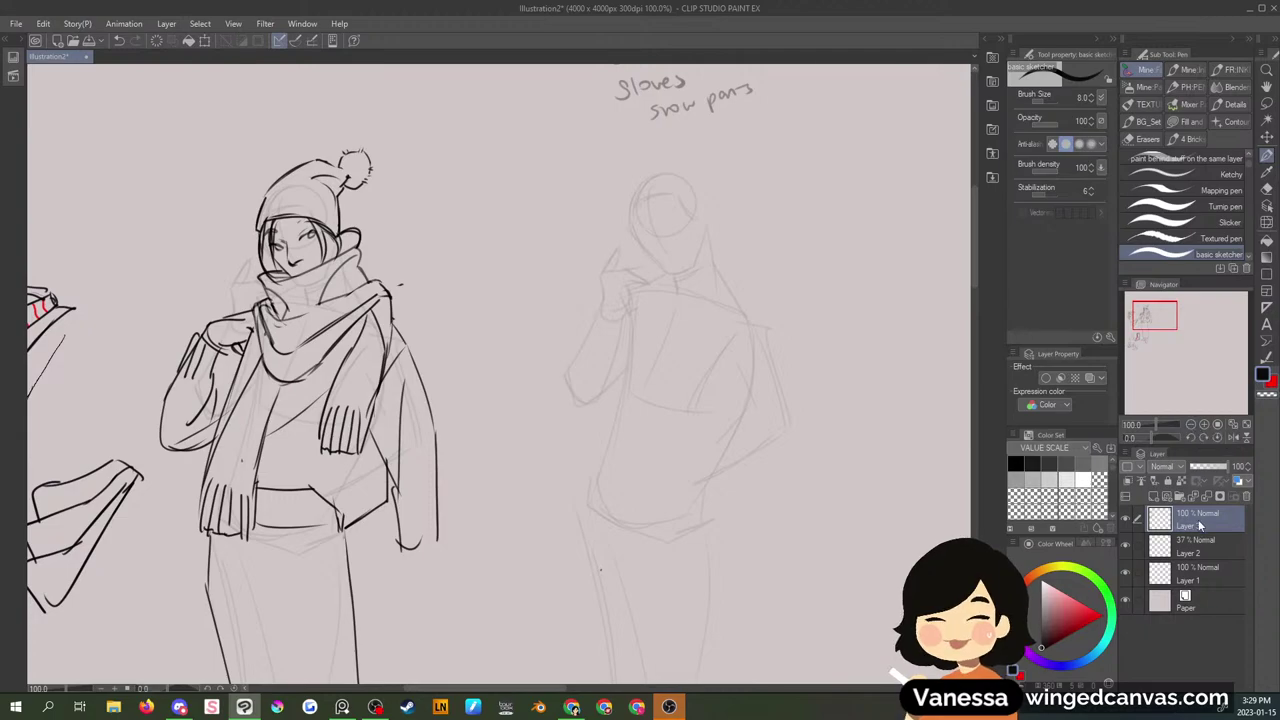
pyautogui.moveTo(408, 548)
pyautogui.mouseDown()
pyautogui.moveTo(438, 536)
pyautogui.moveTo(432, 562)
pyautogui.moveTo(410, 575)
pyautogui.moveTo(420, 592)
pyautogui.moveTo(449, 580)
pyautogui.moveTo(440, 552)
pyautogui.moveTo(420, 588)
pyautogui.moveTo(442, 538)
pyautogui.mouseUp()
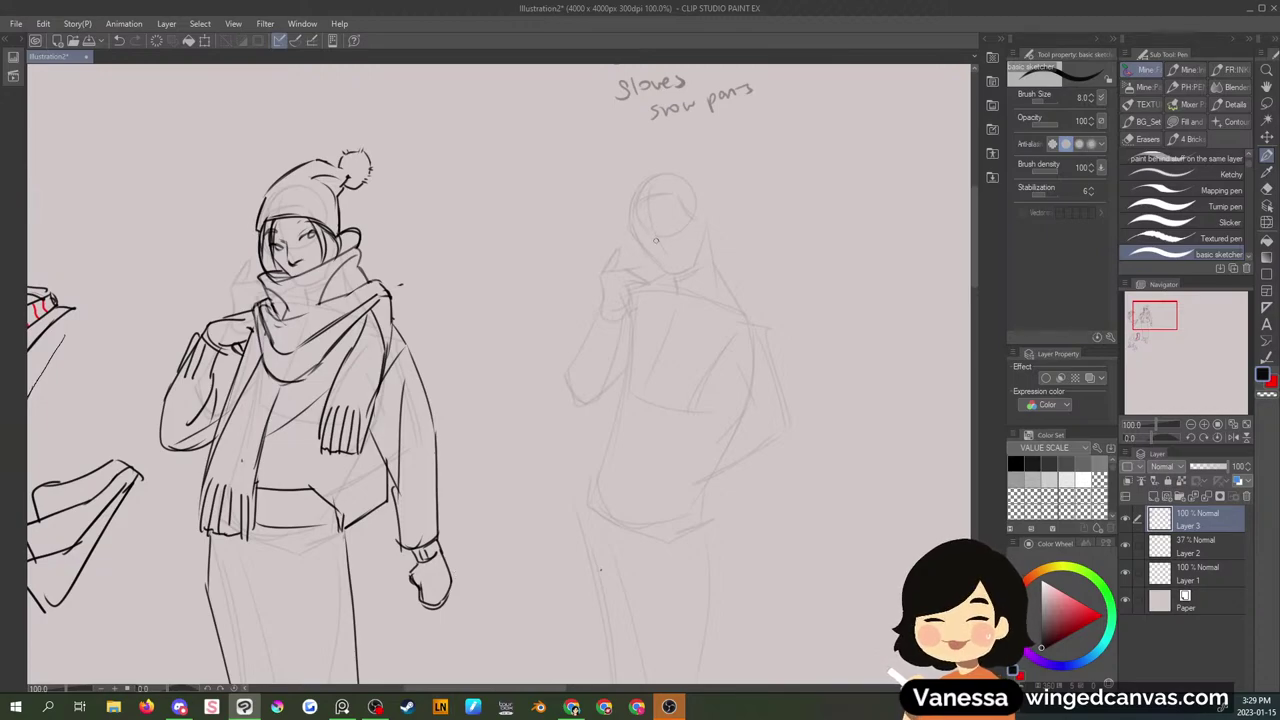
# - Draw the middle figure's face with eyes, brows, nose, smile and jawline, framed by side-swept bangs
pyautogui.moveTo(644, 237); pyautogui.dragTo(684, 228)
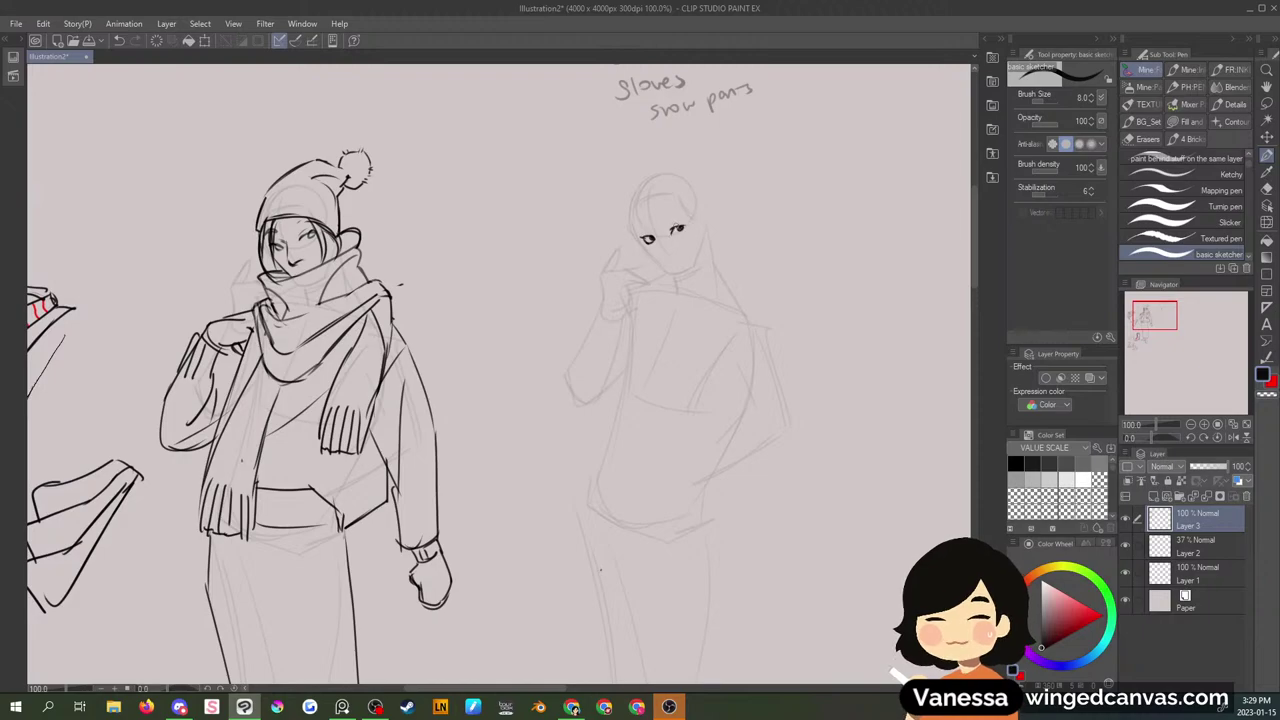
pyautogui.click(571, 707)
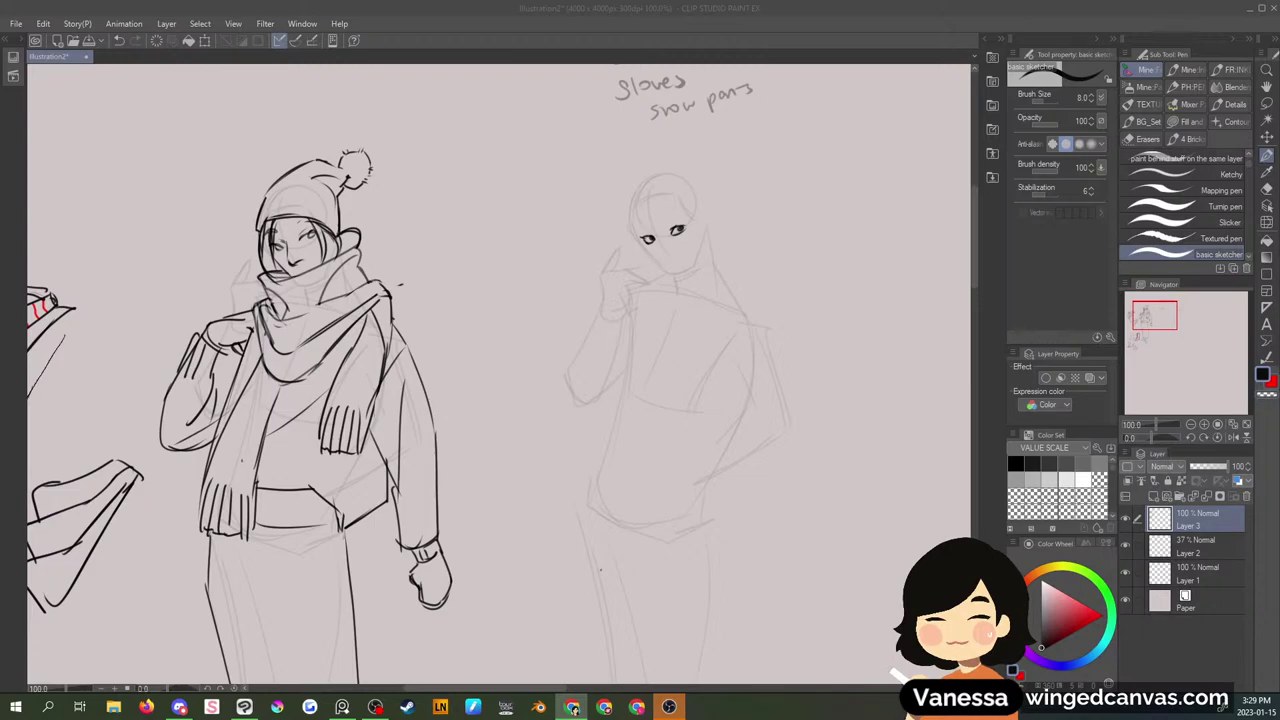
pyautogui.click(681, 229)
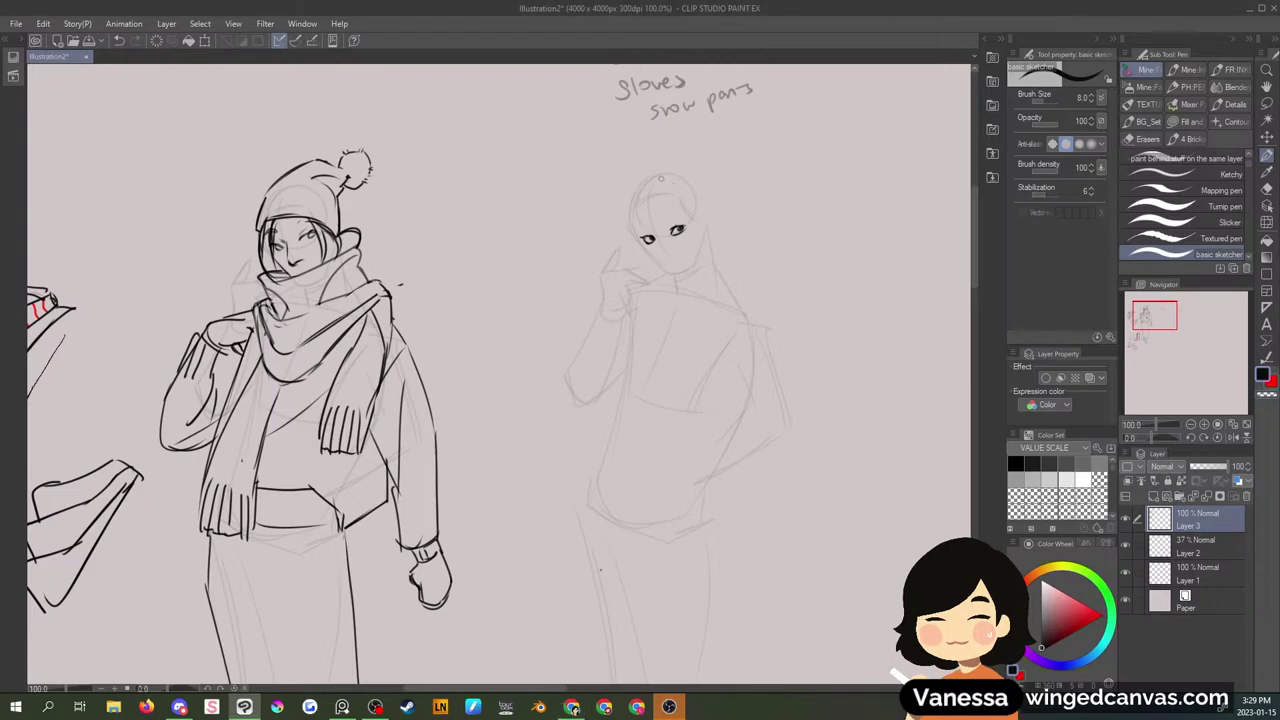
pyautogui.moveTo(661, 175)
pyautogui.mouseDown()
pyautogui.moveTo(637, 190)
pyautogui.moveTo(627, 246)
pyautogui.moveTo(655, 214)
pyautogui.moveTo(672, 218)
pyautogui.moveTo(680, 196)
pyautogui.mouseUp()
pyautogui.moveTo(631, 230)
pyautogui.mouseDown()
pyautogui.moveTo(653, 275)
pyautogui.moveTo(670, 256)
pyautogui.mouseUp()
pyautogui.moveTo(667, 249)
pyautogui.mouseDown()
pyautogui.moveTo(652, 273)
pyautogui.moveTo(683, 258)
pyautogui.mouseUp()
pyautogui.moveTo(670, 210); pyautogui.dragTo(685, 220)
pyautogui.moveTo(665, 263)
pyautogui.mouseDown()
pyautogui.moveTo(683, 254)
pyautogui.moveTo(688, 270)
pyautogui.moveTo(704, 248)
pyautogui.mouseUp()
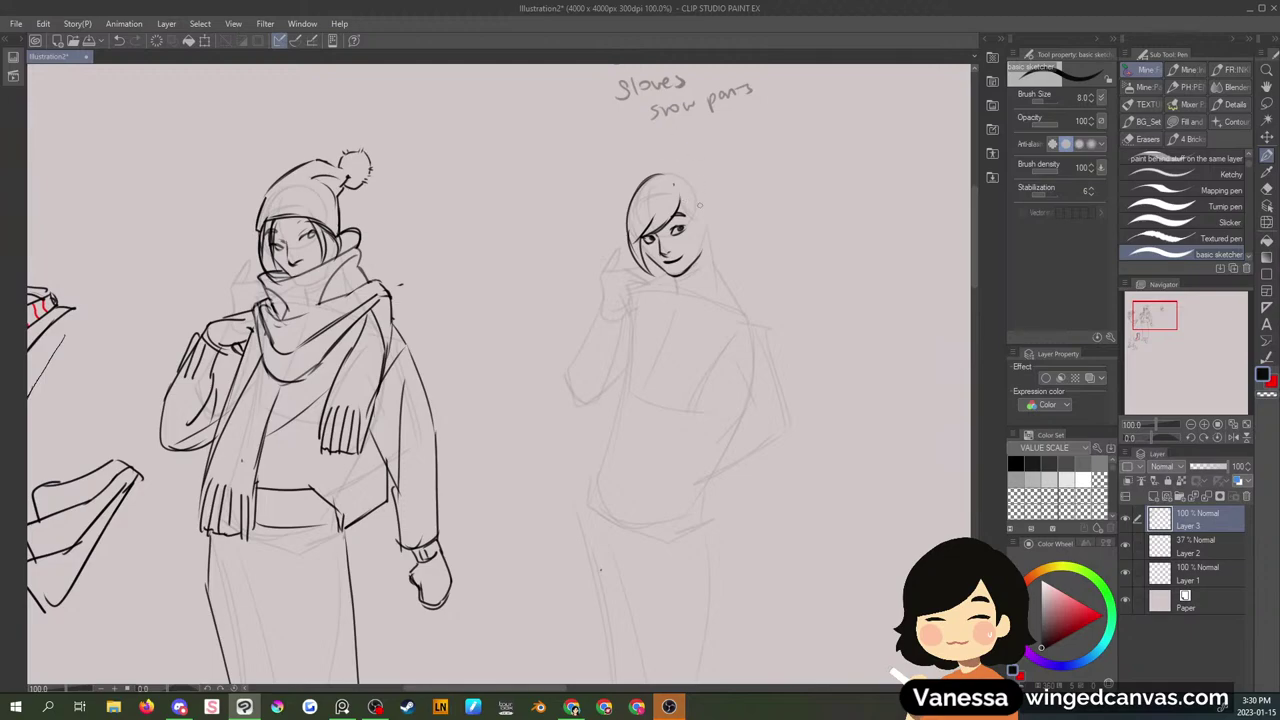
# - Complete the middle figure's short bob hairstyle and add two pointed cat ears on top of the head
pyautogui.moveTo(681, 195); pyautogui.dragTo(700, 258)
pyautogui.moveTo(700, 258)
pyautogui.mouseDown()
pyautogui.moveTo(719, 221)
pyautogui.moveTo(698, 250)
pyautogui.mouseUp()
pyautogui.moveTo(660, 170)
pyautogui.mouseDown()
pyautogui.moveTo(630, 200)
pyautogui.moveTo(680, 166)
pyautogui.moveTo(613, 176)
pyautogui.mouseUp()
pyautogui.moveTo(613, 176)
pyautogui.mouseDown()
pyautogui.moveTo(630, 200)
pyautogui.moveTo(700, 159)
pyautogui.mouseUp()
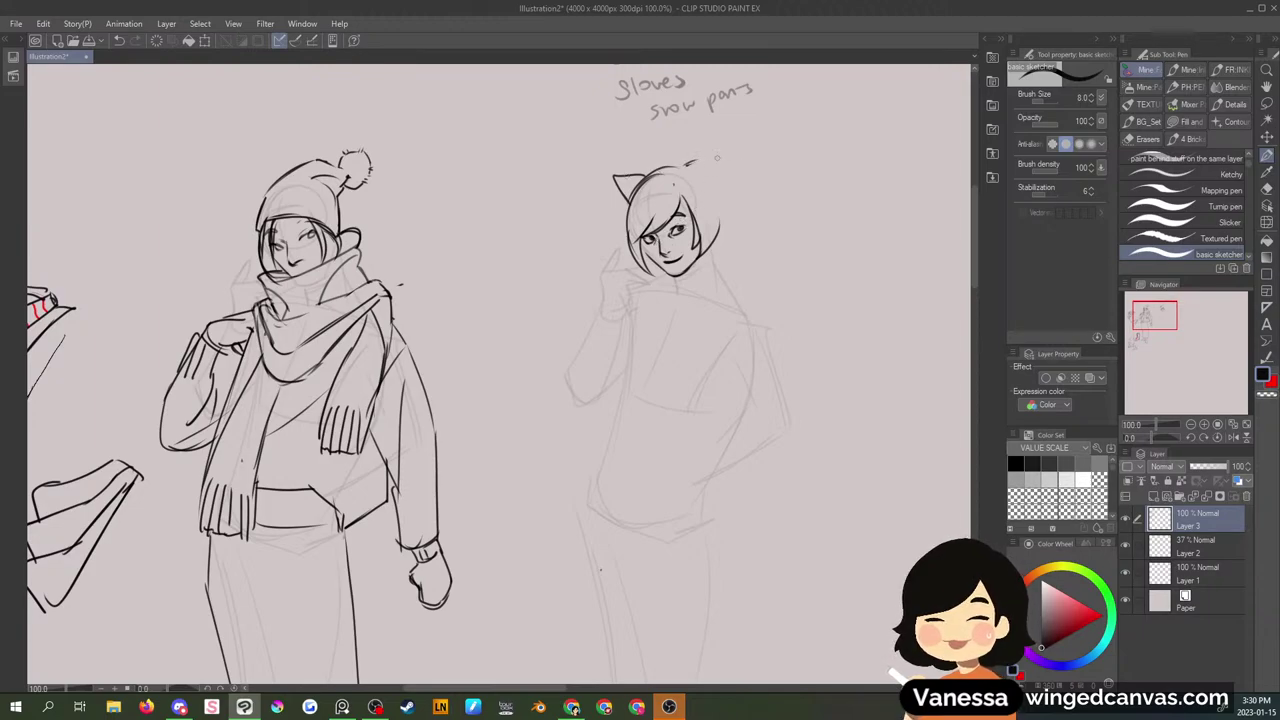
pyautogui.moveTo(684, 165)
pyautogui.mouseDown()
pyautogui.moveTo(718, 157)
pyautogui.moveTo(723, 141)
pyautogui.moveTo(723, 209)
pyautogui.mouseUp()
pyautogui.moveTo(720, 198); pyautogui.dragTo(716, 227)
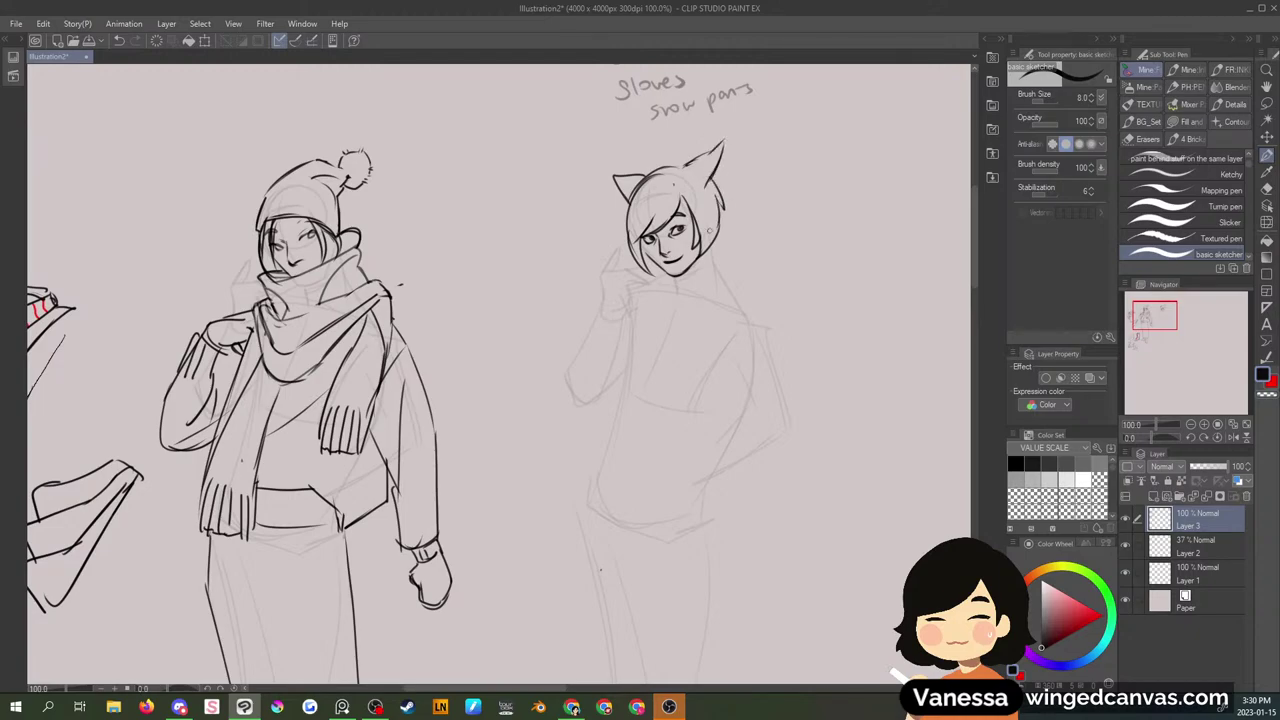
# - Add a short neck line beneath the middle figure's chin
pyautogui.hotkey('alt', 'Tab')
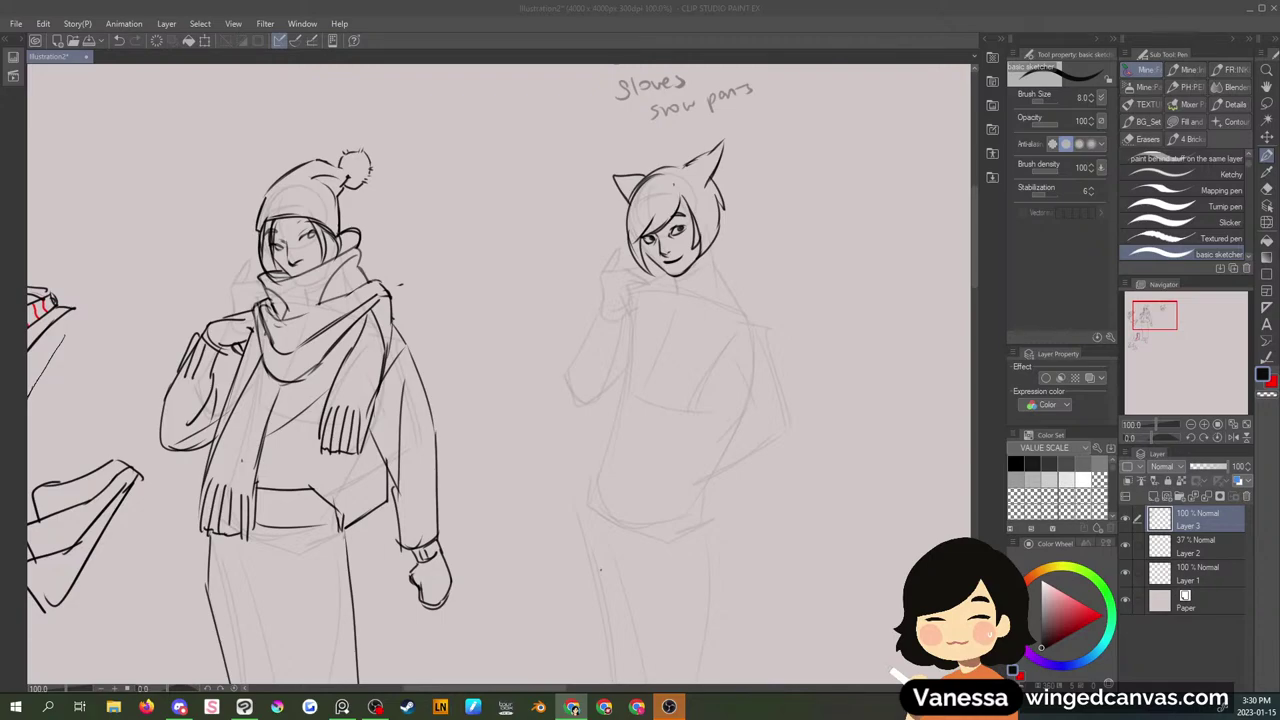
pyautogui.click(726, 253)
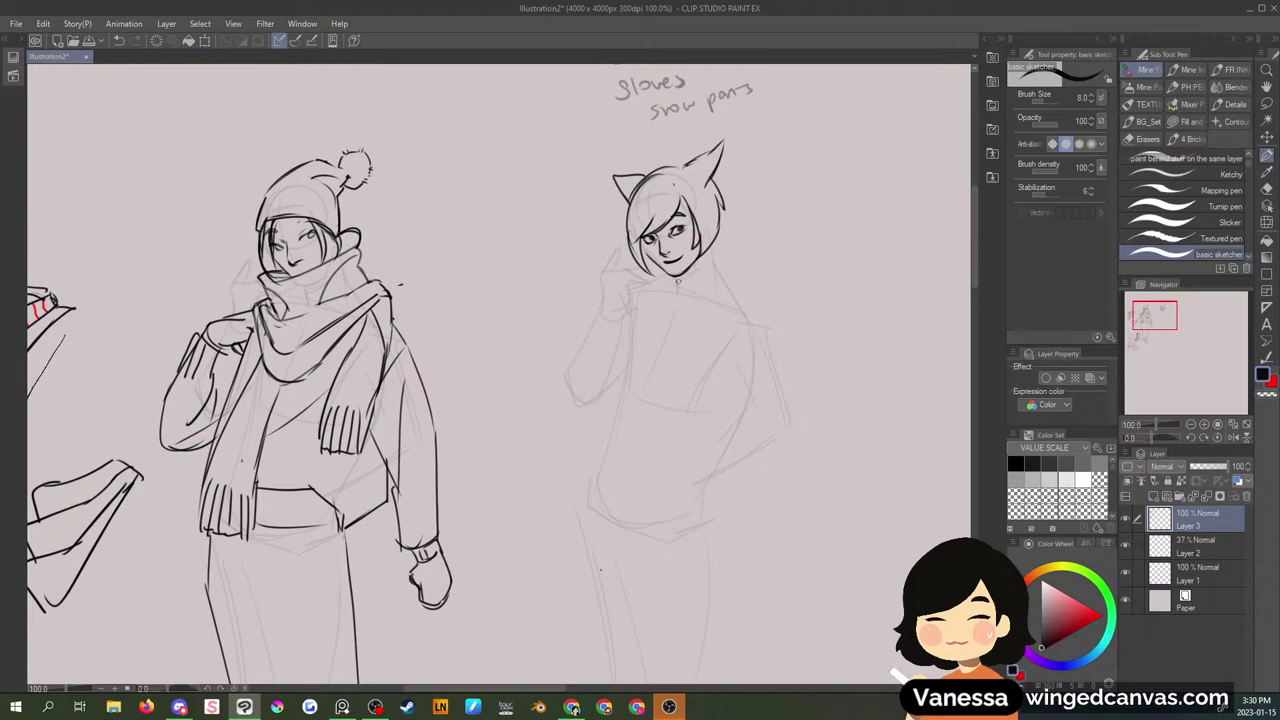
pyautogui.moveTo(678, 275); pyautogui.dragTo(682, 288)
pyautogui.moveTo(975, 278)
pyautogui.mouseDown()
pyautogui.moveTo(981, 246)
pyautogui.moveTo(978, 267)
pyautogui.mouseUp()
pyautogui.scroll(-3, 1165, 330)
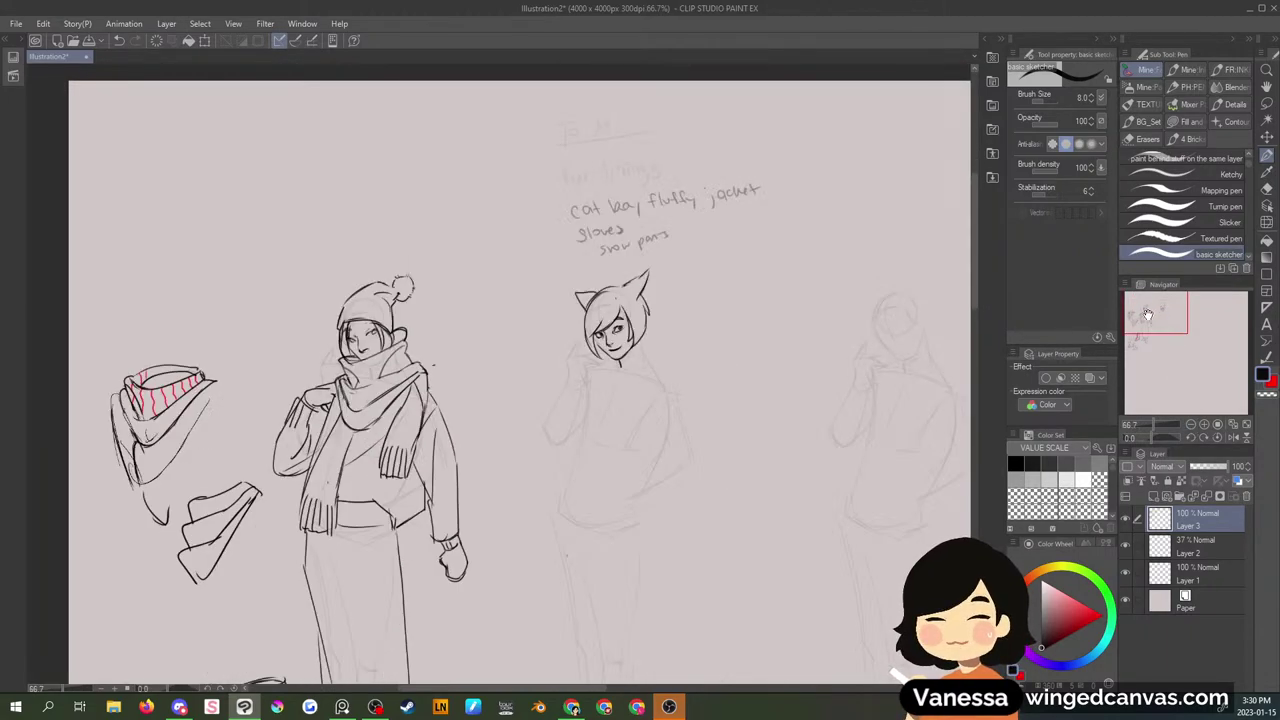
pyautogui.moveTo(1147, 312); pyautogui.dragTo(1140, 318)
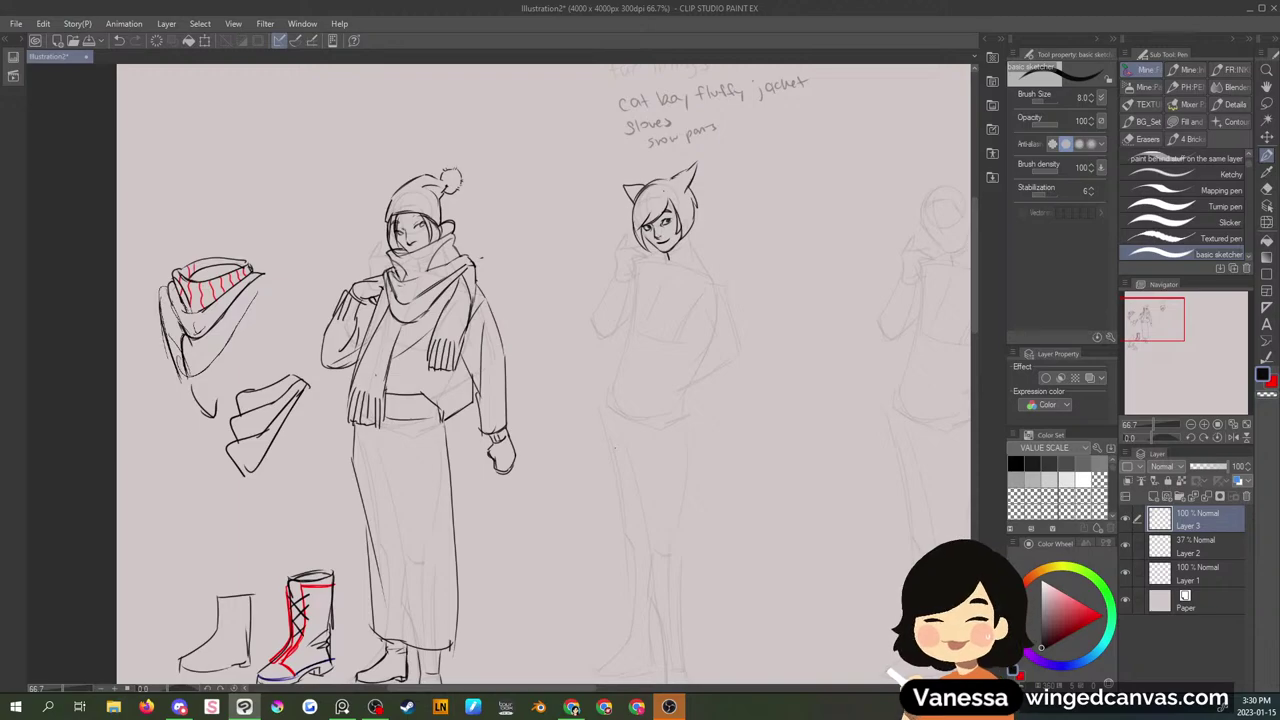
# - Sketch a wide open jacket collar with pointed lapels around the middle figure's neck, curving up behind the head
pyautogui.hotkey('alt', 'Tab')
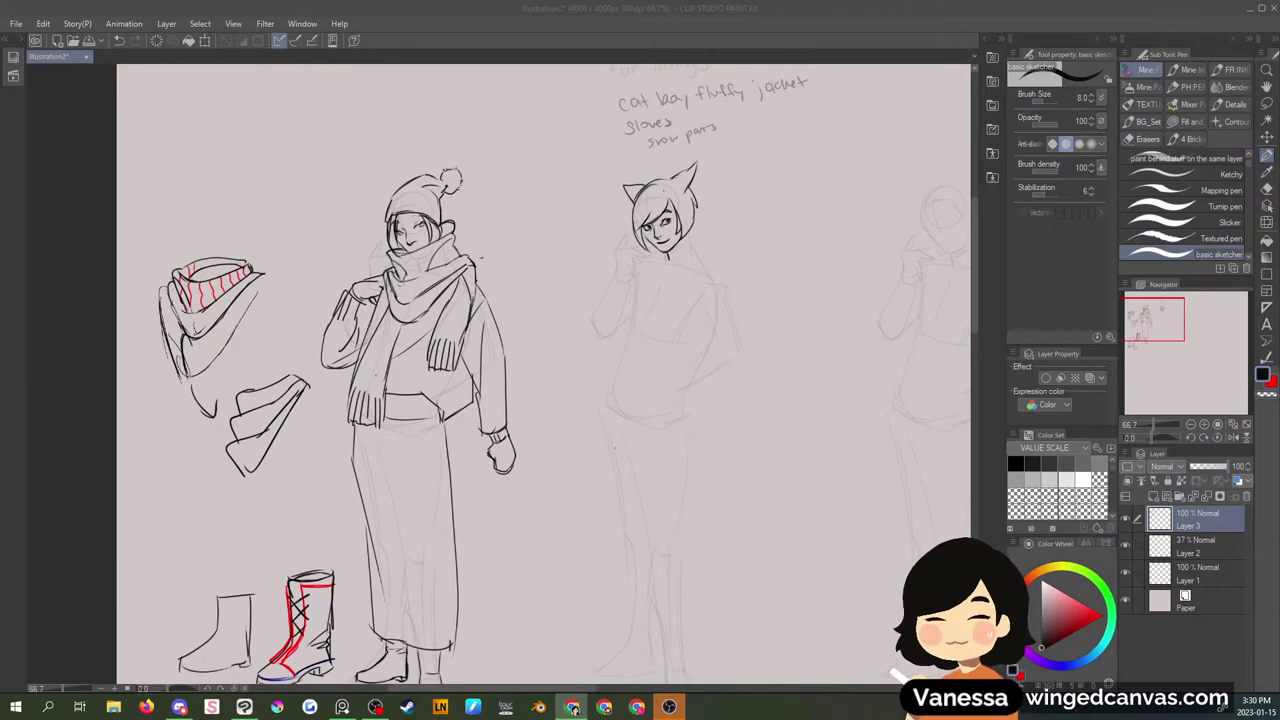
pyautogui.hotkey('alt', 'Tab')
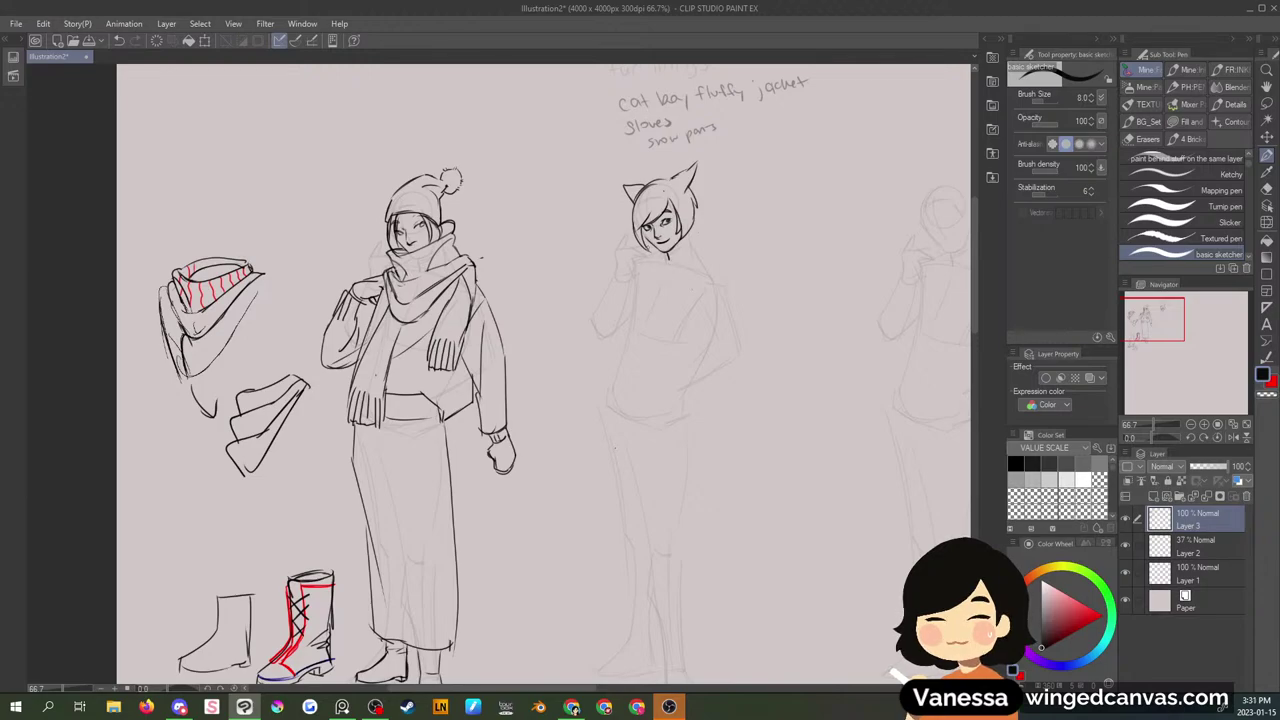
pyautogui.click(651, 246)
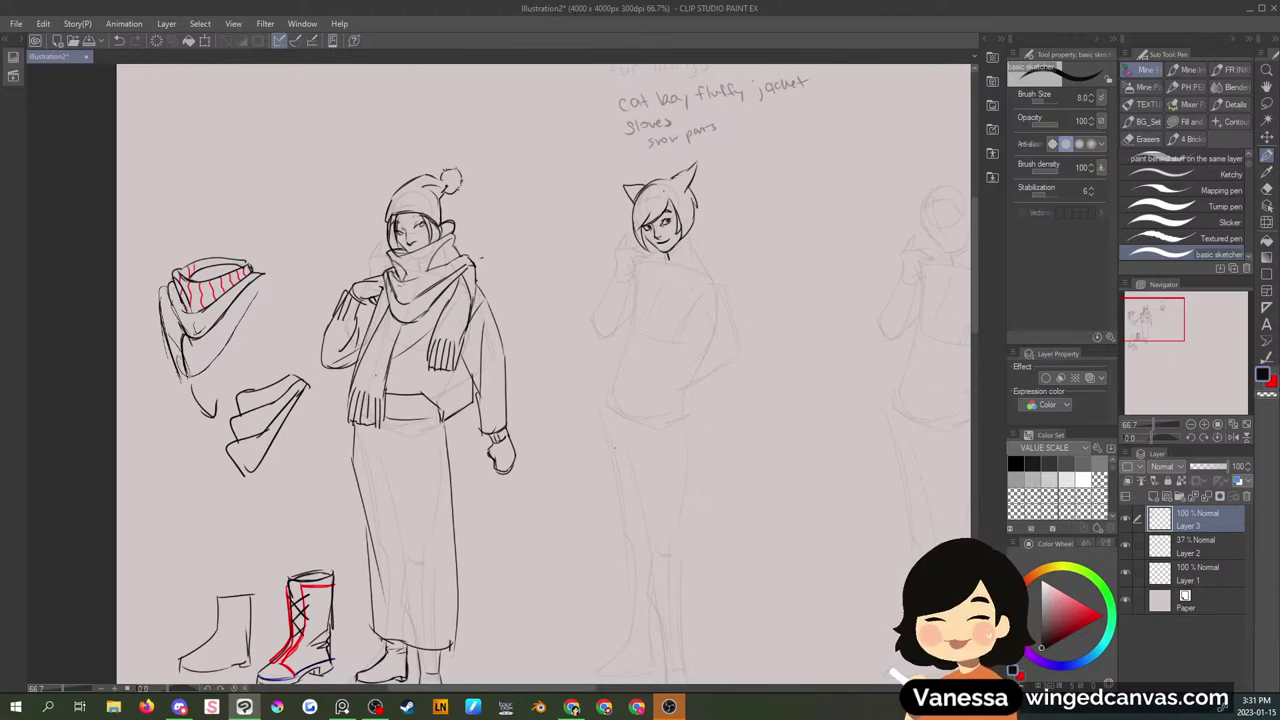
pyautogui.click(572, 708)
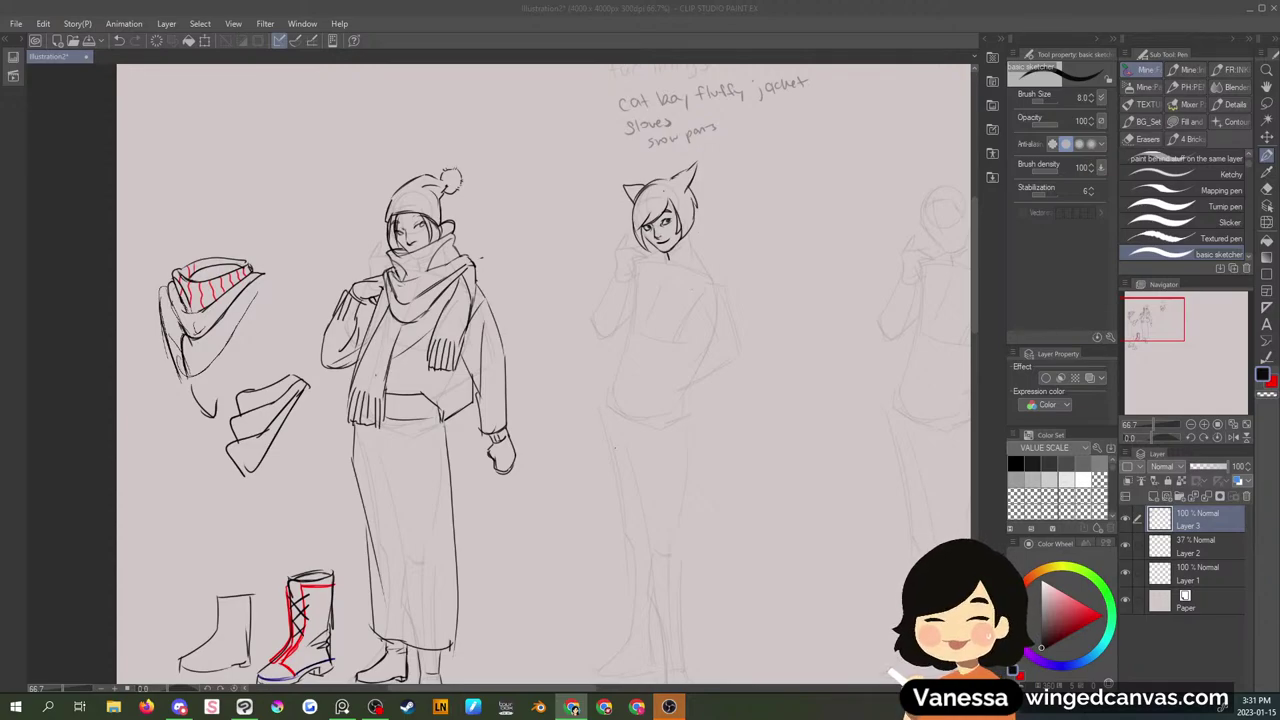
pyautogui.click(671, 281)
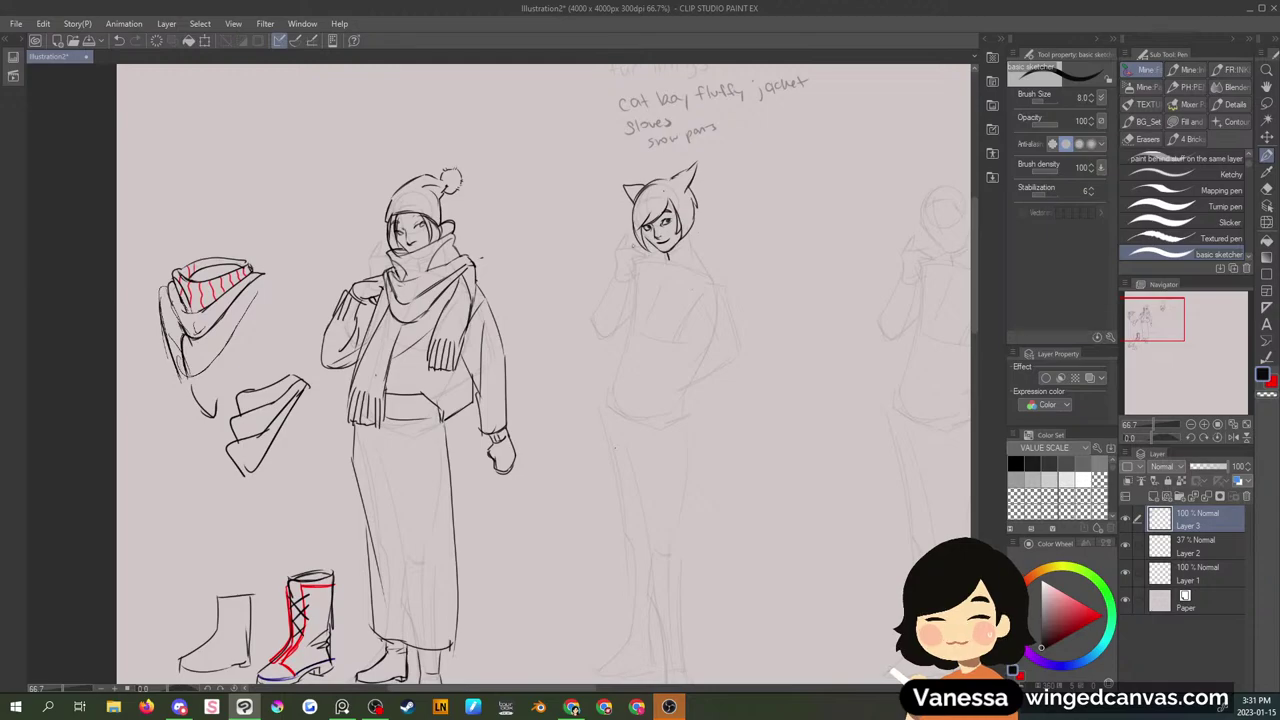
pyautogui.moveTo(636, 246)
pyautogui.mouseDown()
pyautogui.moveTo(610, 268)
pyautogui.moveTo(653, 298)
pyautogui.mouseUp()
pyautogui.moveTo(624, 256); pyautogui.dragTo(654, 294)
pyautogui.moveTo(694, 222)
pyautogui.mouseDown()
pyautogui.moveTo(672, 293)
pyautogui.moveTo(716, 287)
pyautogui.moveTo(657, 297)
pyautogui.mouseUp()
pyautogui.moveTo(707, 225)
pyautogui.mouseDown()
pyautogui.moveTo(726, 277)
pyautogui.moveTo(690, 283)
pyautogui.moveTo(716, 270)
pyautogui.moveTo(707, 227)
pyautogui.mouseUp()
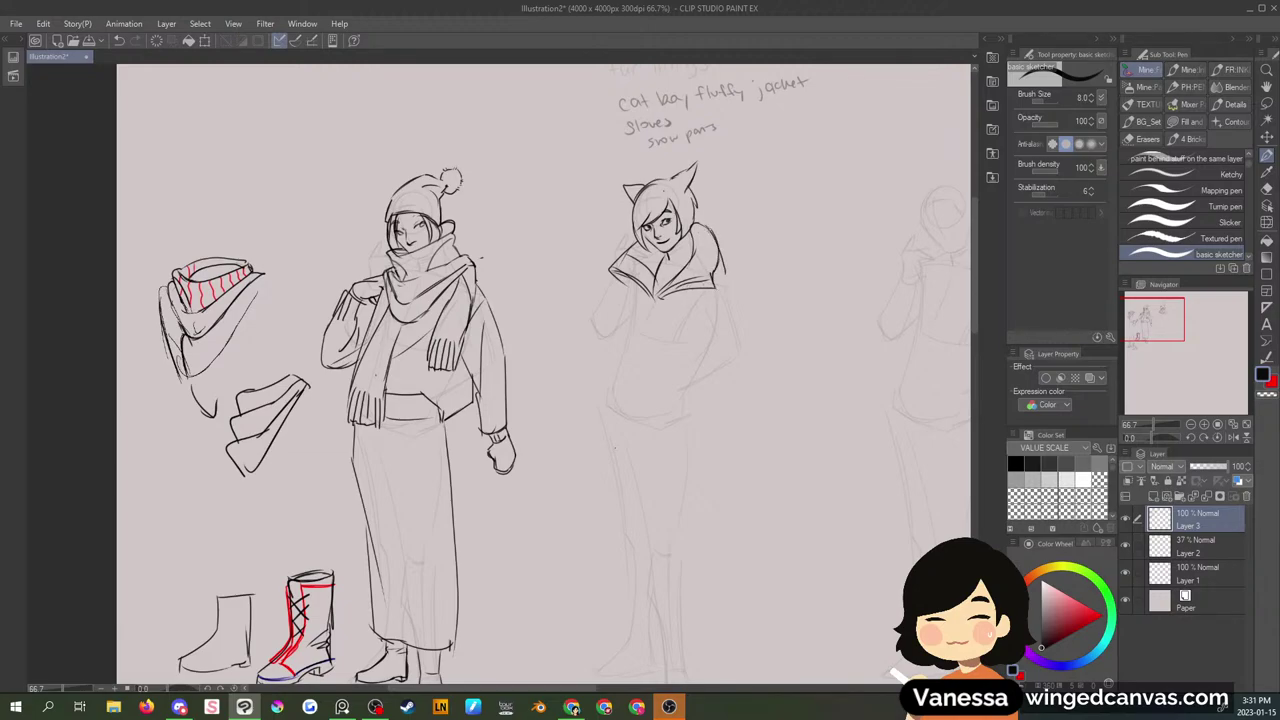
pyautogui.press('m')
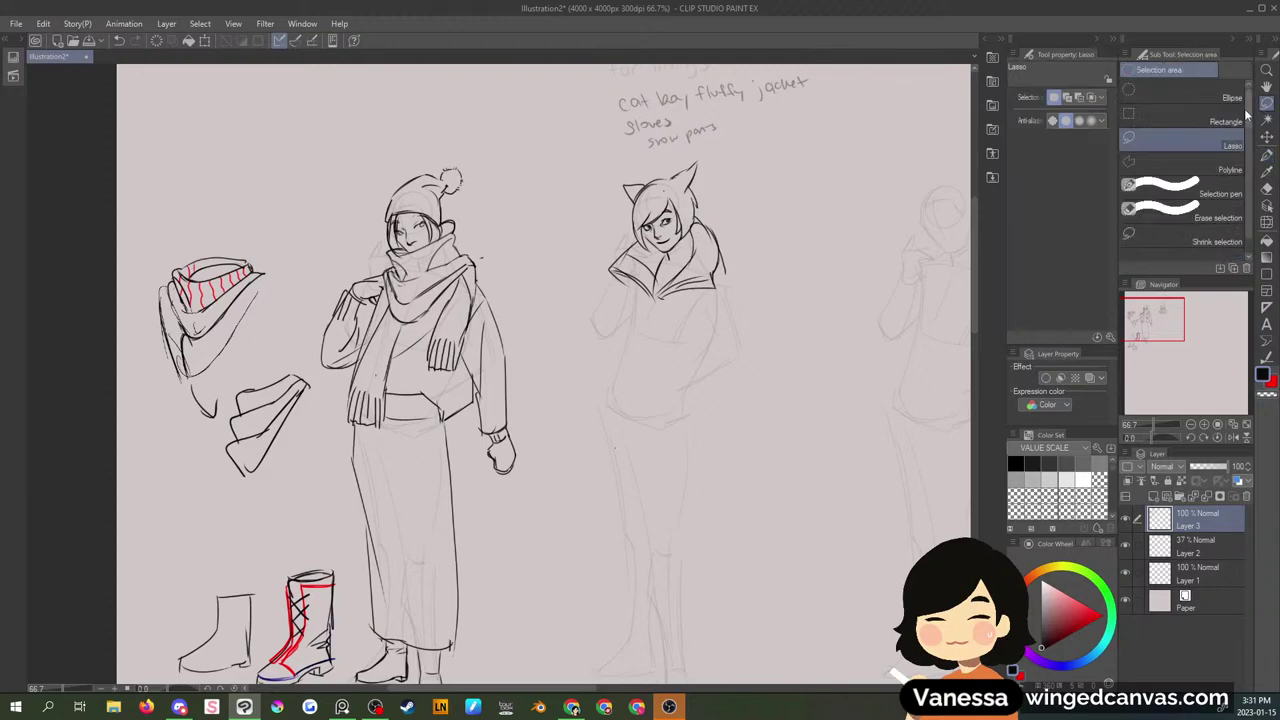
# - Erase the middle figure's wide far lapel and redraw it lower, with a pointed tip and an outer edge curving behind the neck
pyautogui.moveTo(694, 211); pyautogui.dragTo(689, 226)
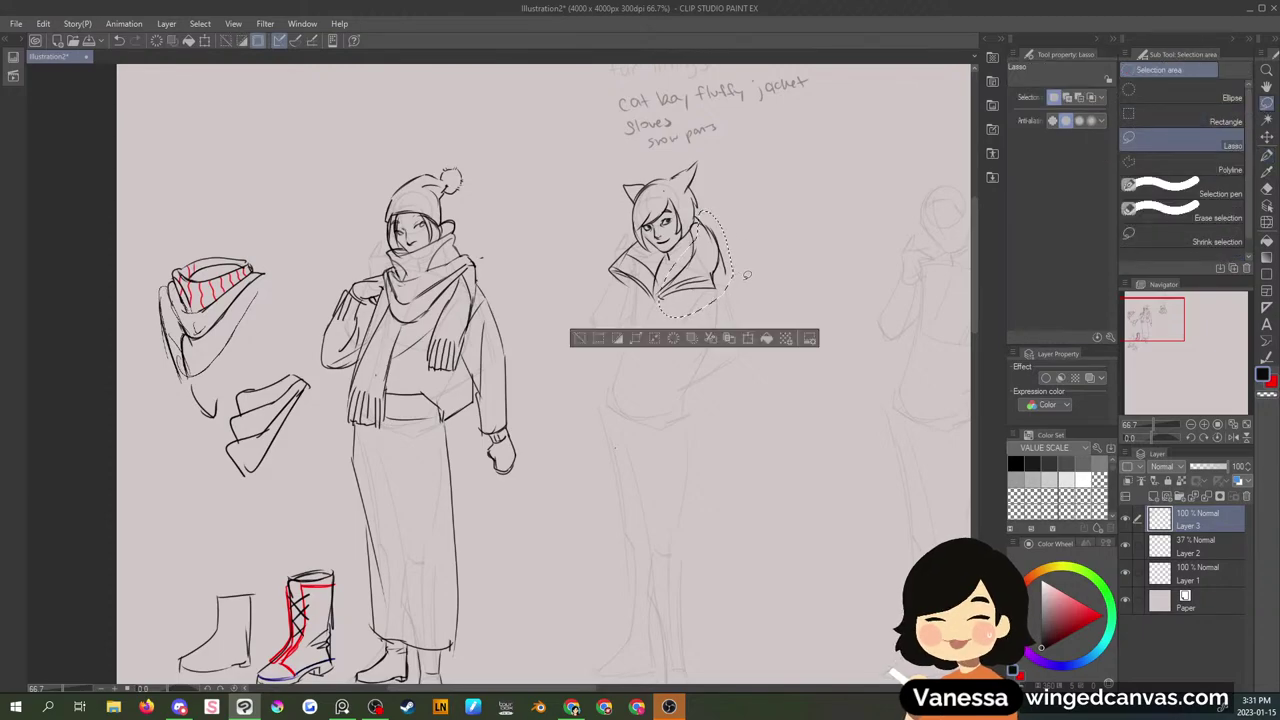
pyautogui.hotkey('ctrl', 'd')
pyautogui.press('p')
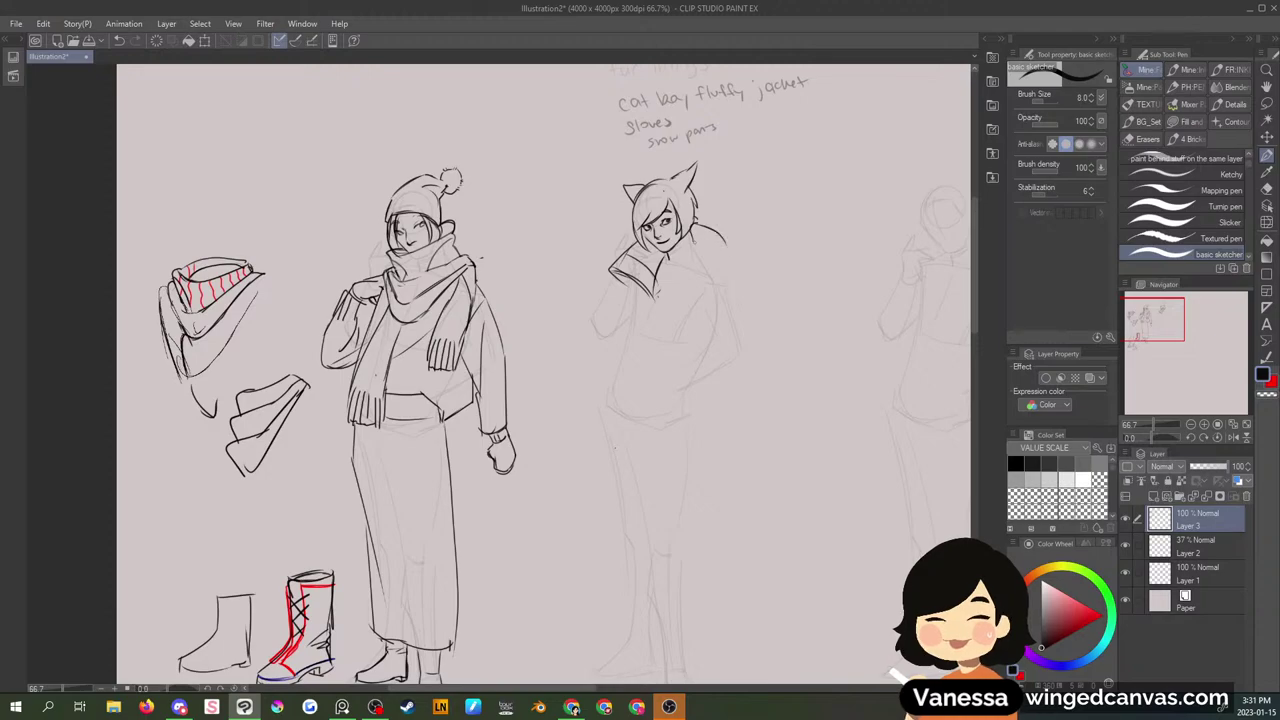
pyautogui.moveTo(696, 223); pyautogui.dragTo(722, 248)
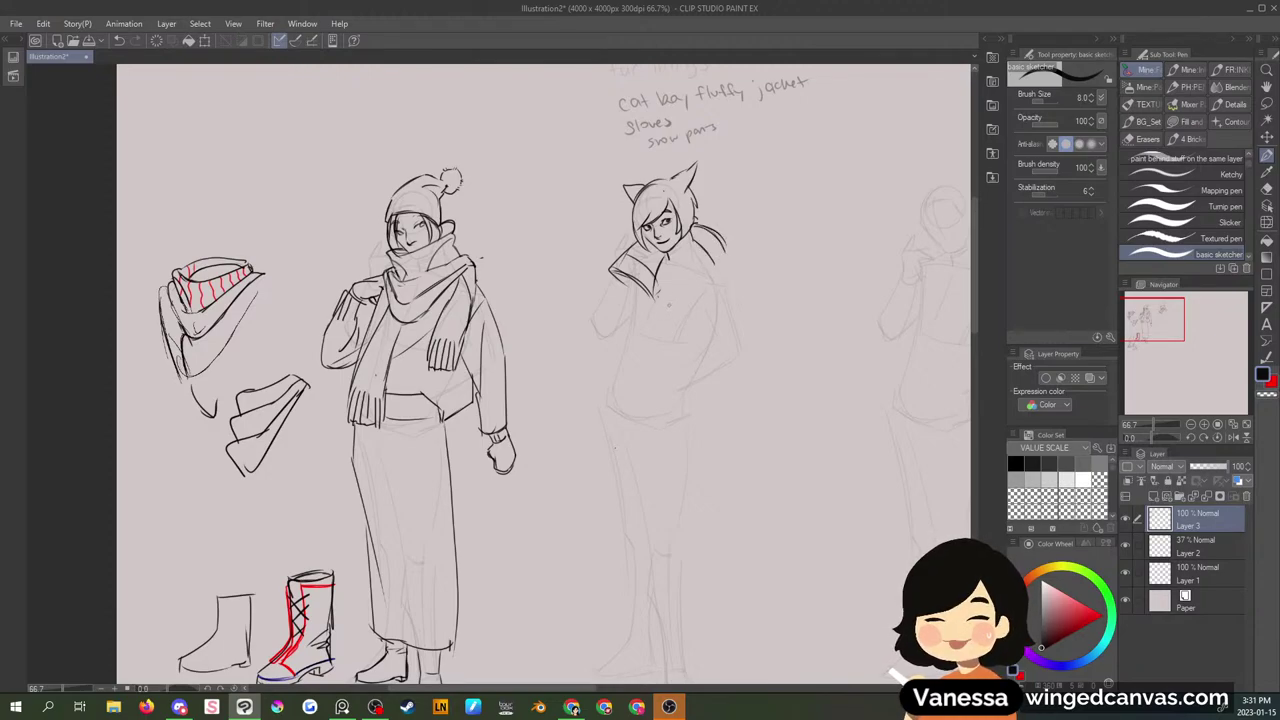
pyautogui.moveTo(664, 306); pyautogui.dragTo(706, 271)
pyautogui.moveTo(664, 320); pyautogui.dragTo(716, 290)
pyautogui.moveTo(724, 242); pyautogui.dragTo(716, 270)
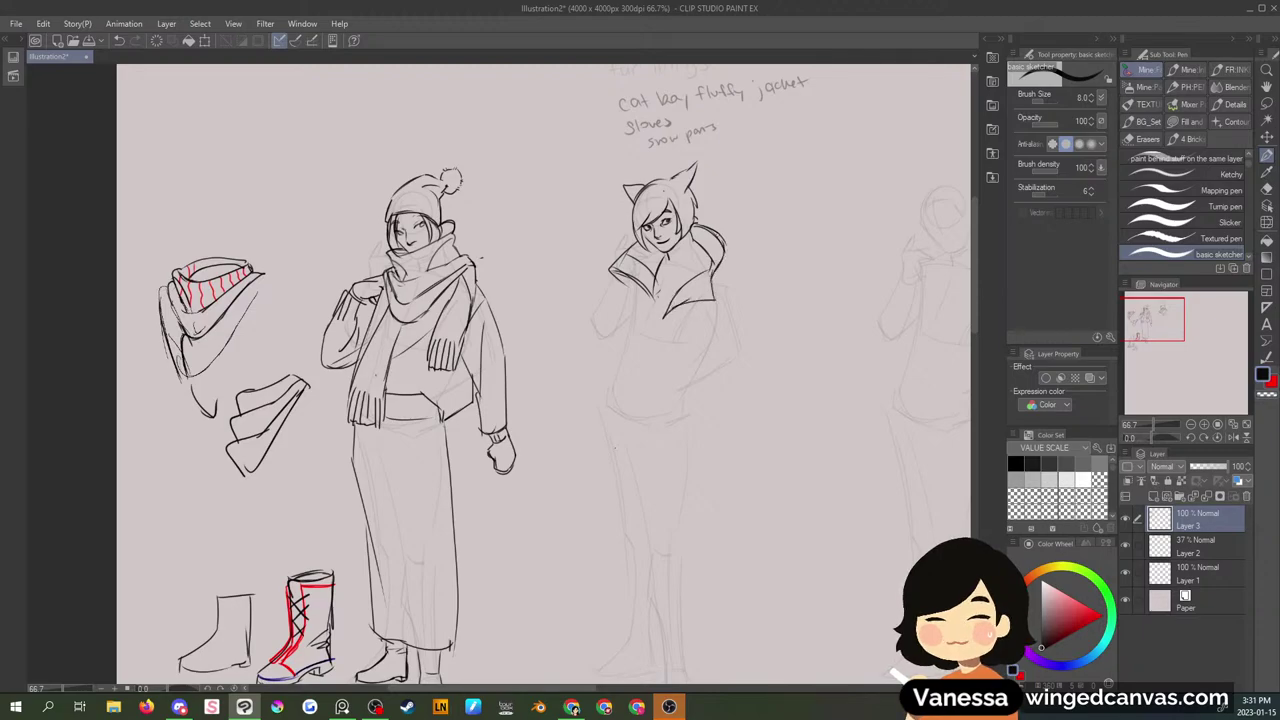
pyautogui.moveTo(666, 308); pyautogui.dragTo(704, 282)
# - Erase the outer curve of the middle figure's collar and redraw it as a rounder fold from behind the neck into the lapel
pyautogui.press('m')
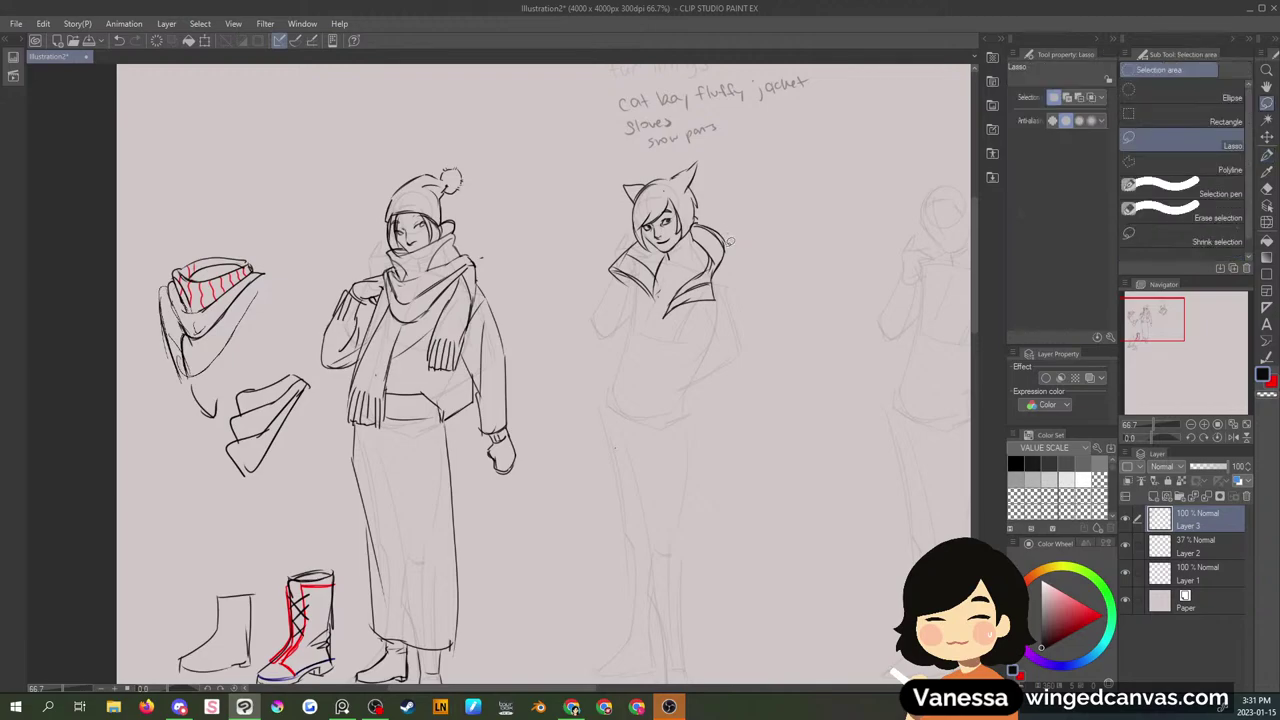
pyautogui.moveTo(726, 240)
pyautogui.mouseDown()
pyautogui.moveTo(749, 246)
pyautogui.moveTo(730, 238)
pyautogui.mouseUp()
pyautogui.press('Delete')
pyautogui.hotkey('ctrl', 'd')
pyautogui.press('p')
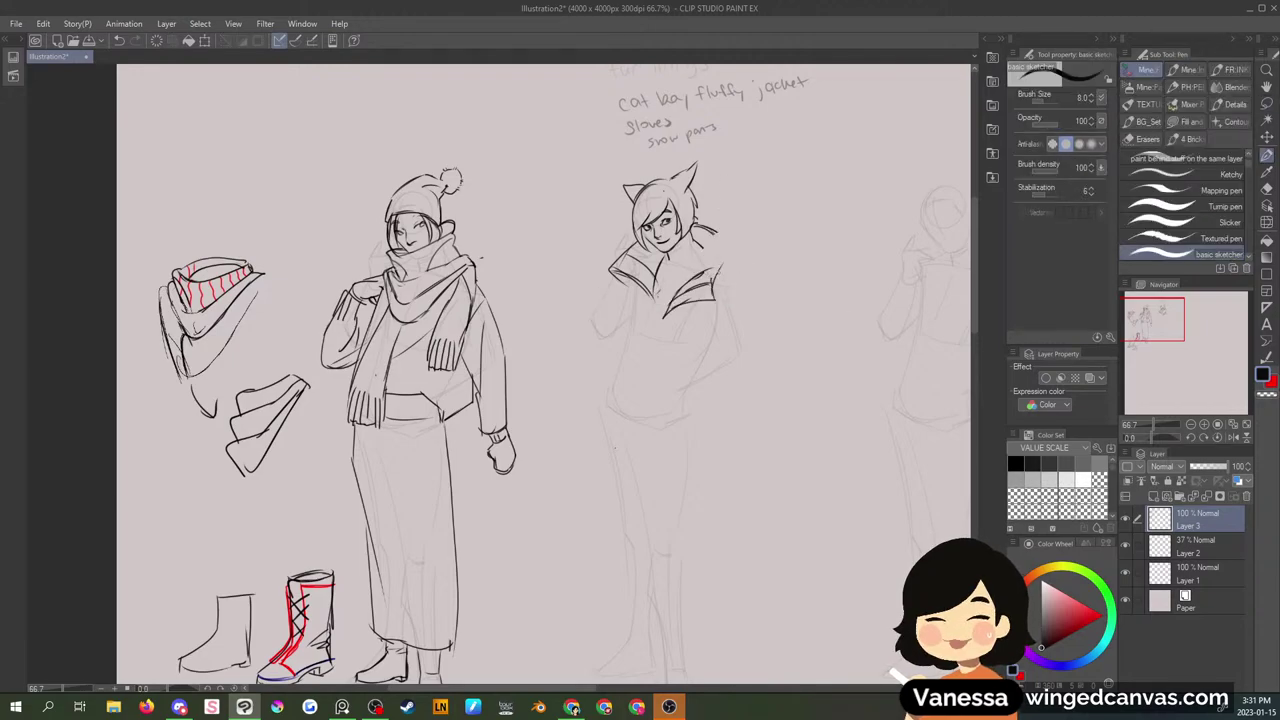
pyautogui.moveTo(710, 226)
pyautogui.mouseDown()
pyautogui.moveTo(724, 254)
pyautogui.moveTo(708, 282)
pyautogui.mouseUp()
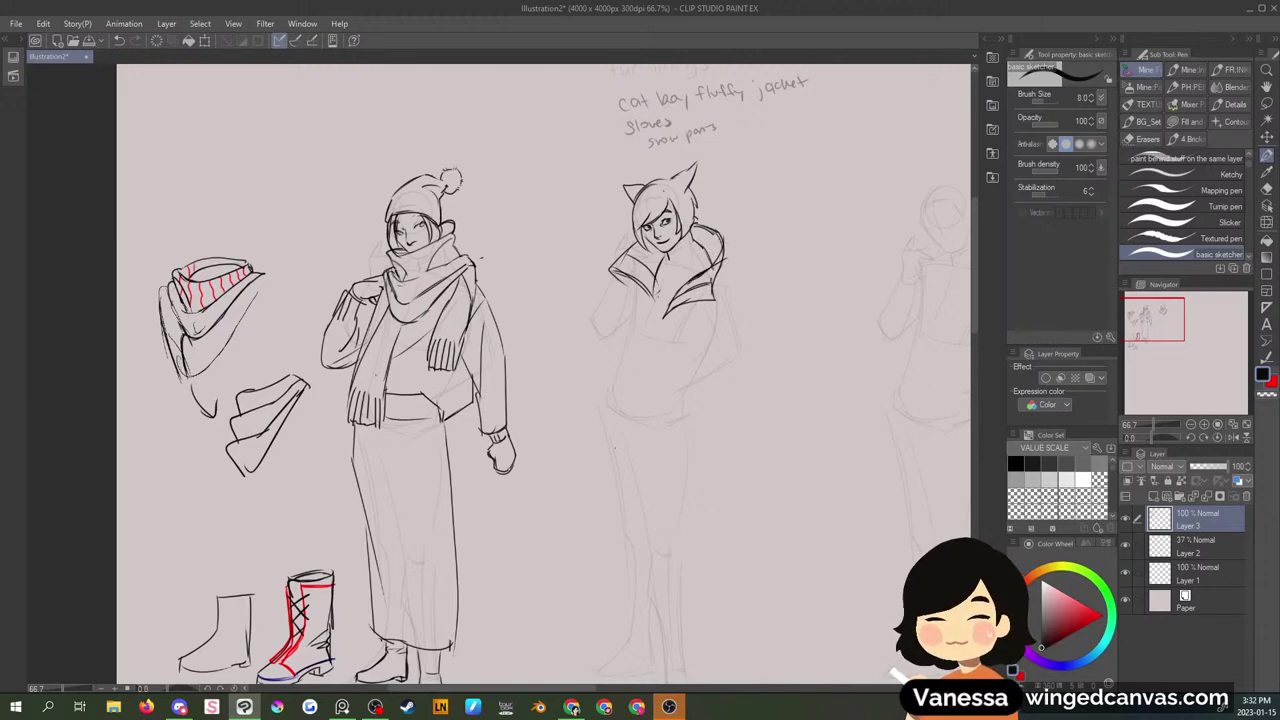
pyautogui.hotkey('ctrl', 'x')
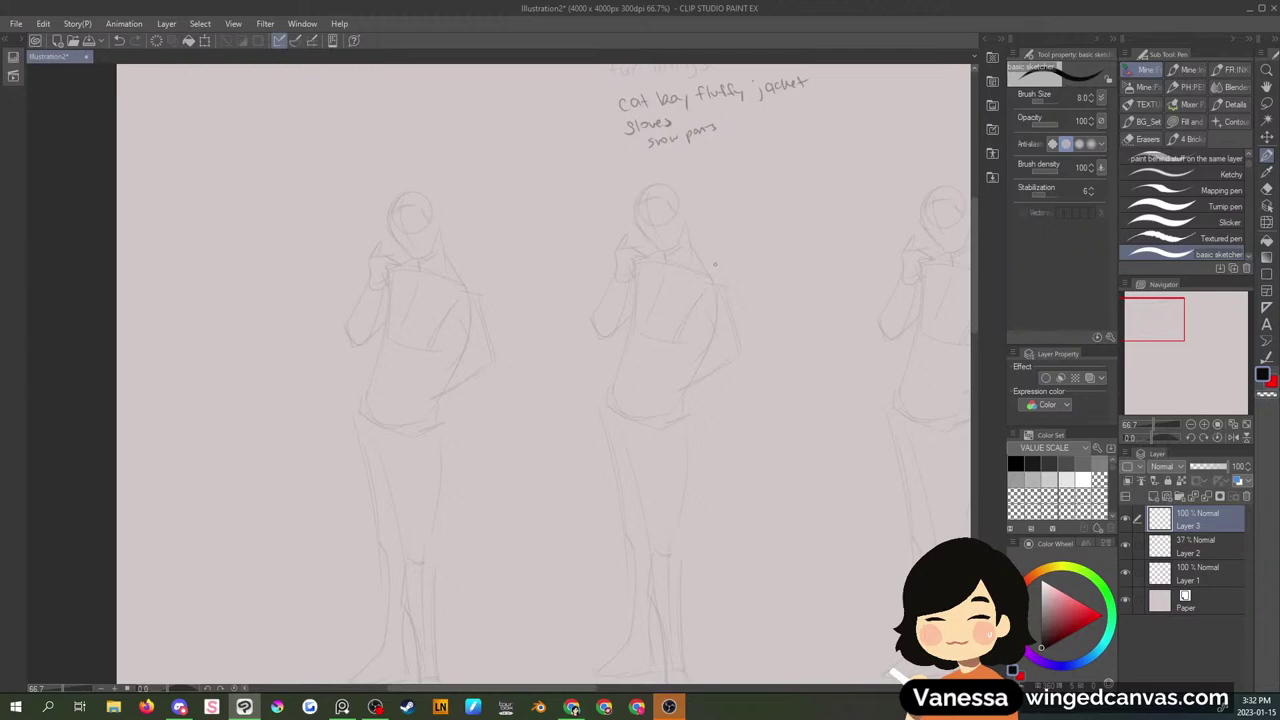
pyautogui.hotkey('ctrl', 'z')
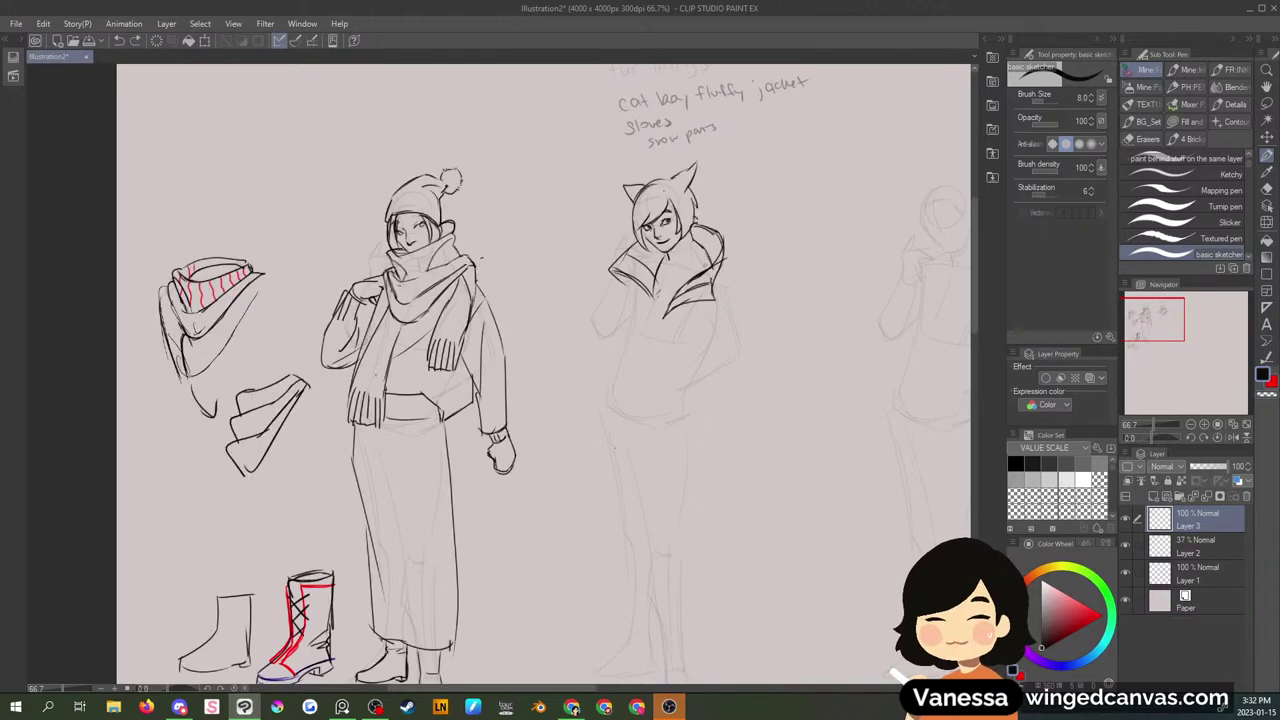
# - Erase the outer edge of the middle figure's far lapel and redraw it narrower, closer to the neck
pyautogui.press('m')
pyautogui.moveTo(734, 264); pyautogui.dragTo(728, 306)
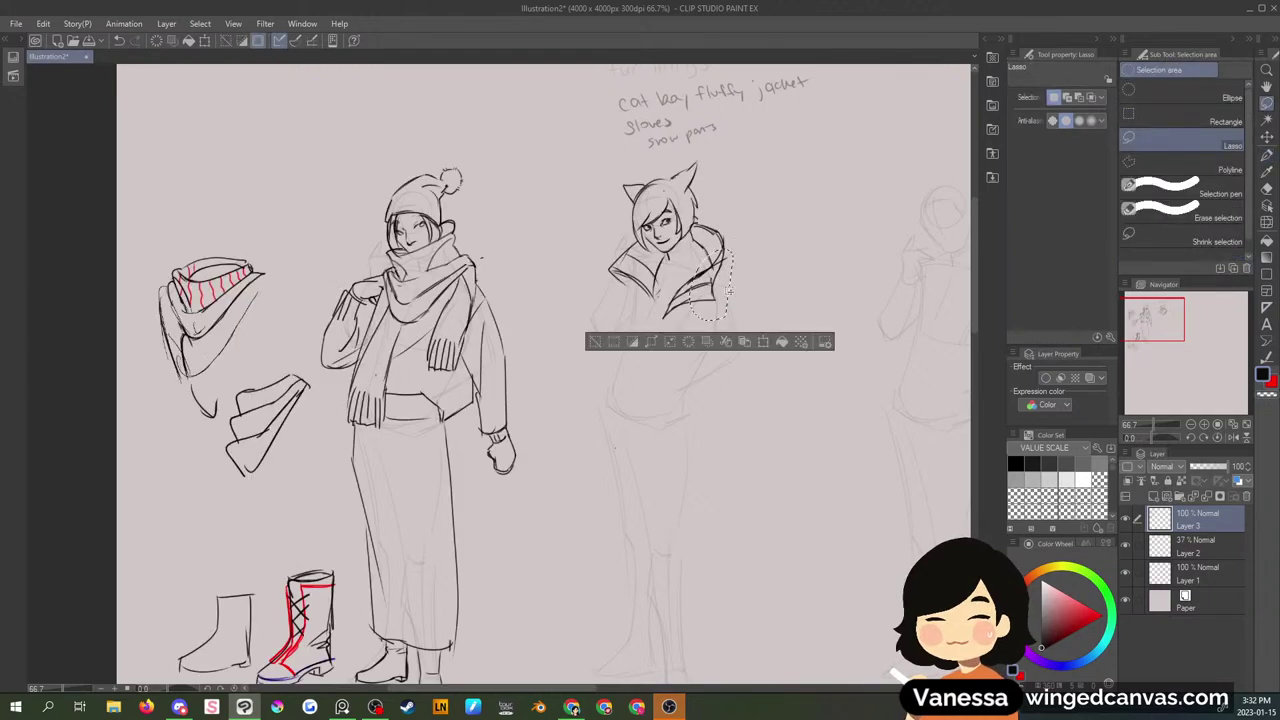
pyautogui.press('Delete')
pyautogui.hotkey('ctrl', 'd')
pyautogui.press('p')
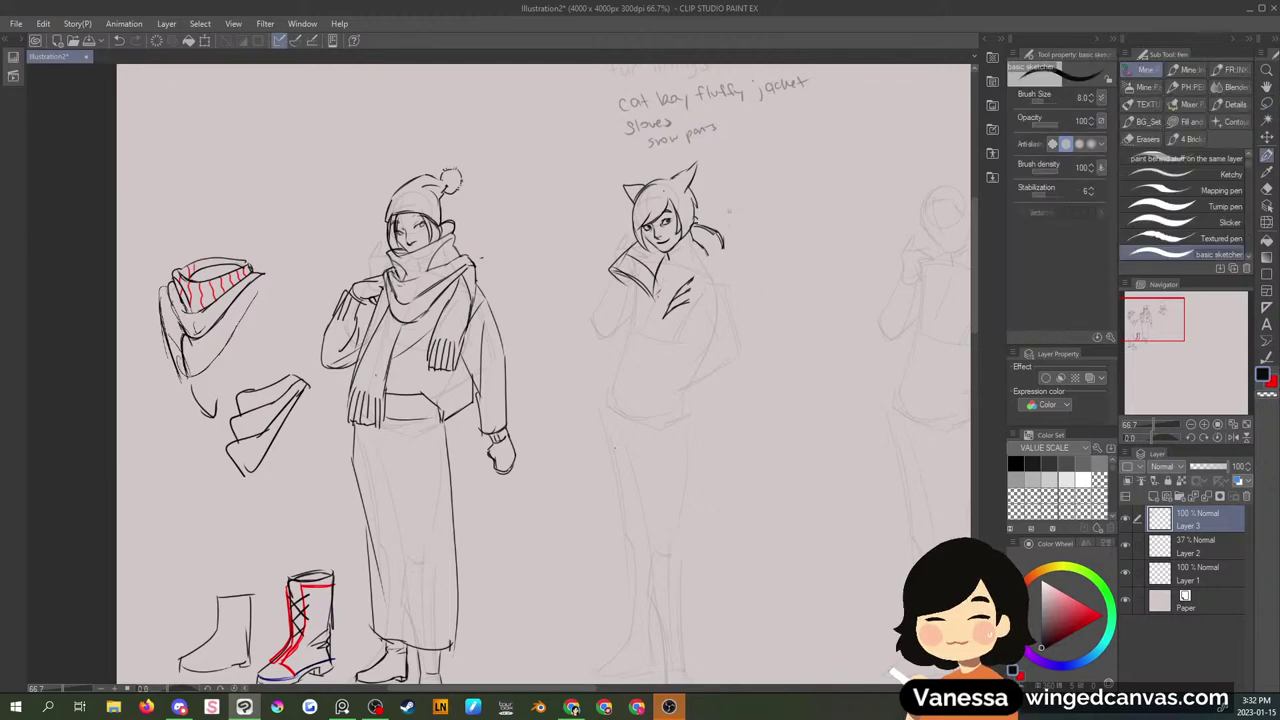
pyautogui.moveTo(721, 247)
pyautogui.mouseDown()
pyautogui.moveTo(693, 277)
pyautogui.moveTo(704, 305)
pyautogui.moveTo(666, 318)
pyautogui.moveTo(701, 305)
pyautogui.moveTo(718, 254)
pyautogui.moveTo(699, 293)
pyautogui.mouseUp()
pyautogui.click(572, 707)
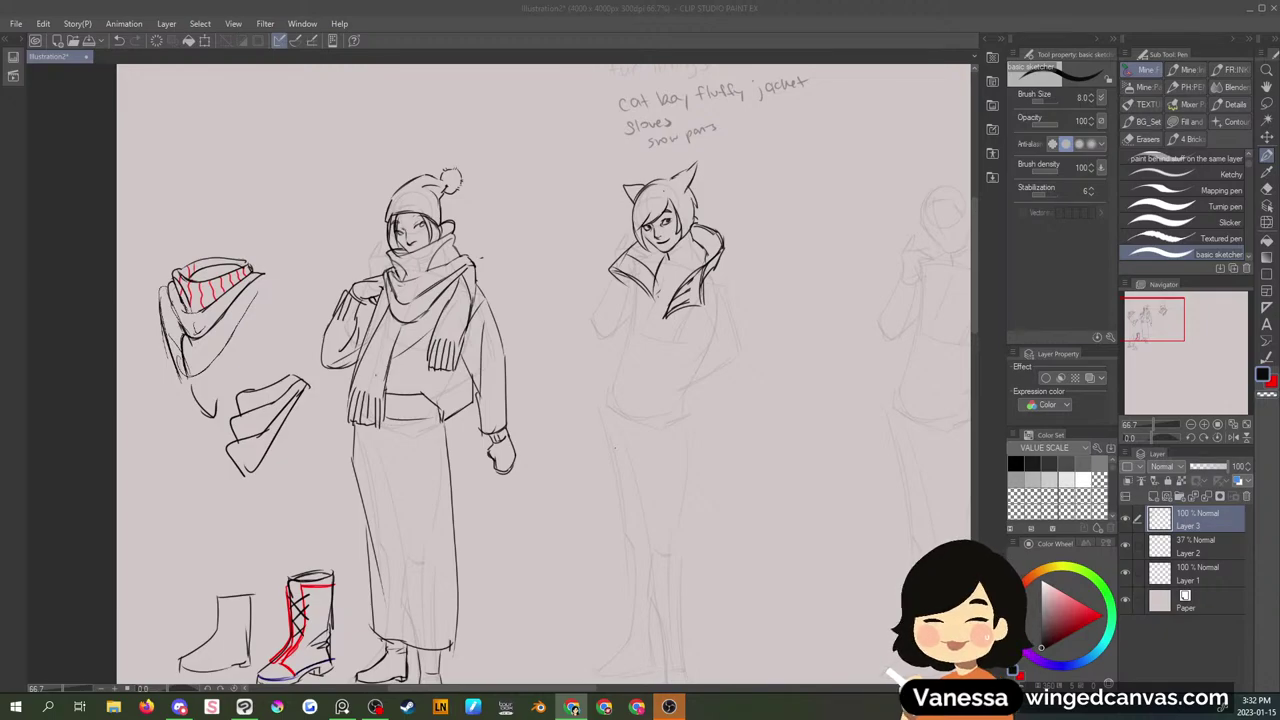
pyautogui.click(722, 289)
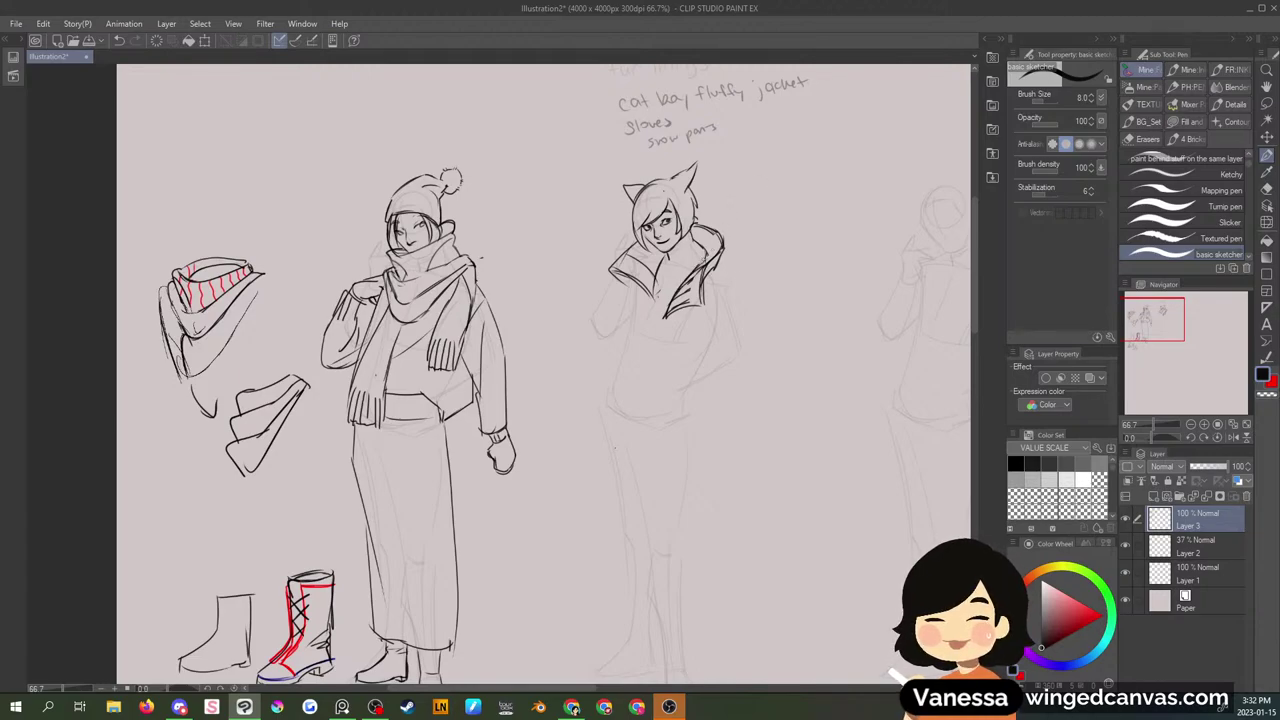
# - Clear the fold lines inside the middle figure's far lapel and sketch short fur strokes along it
pyautogui.press('m')
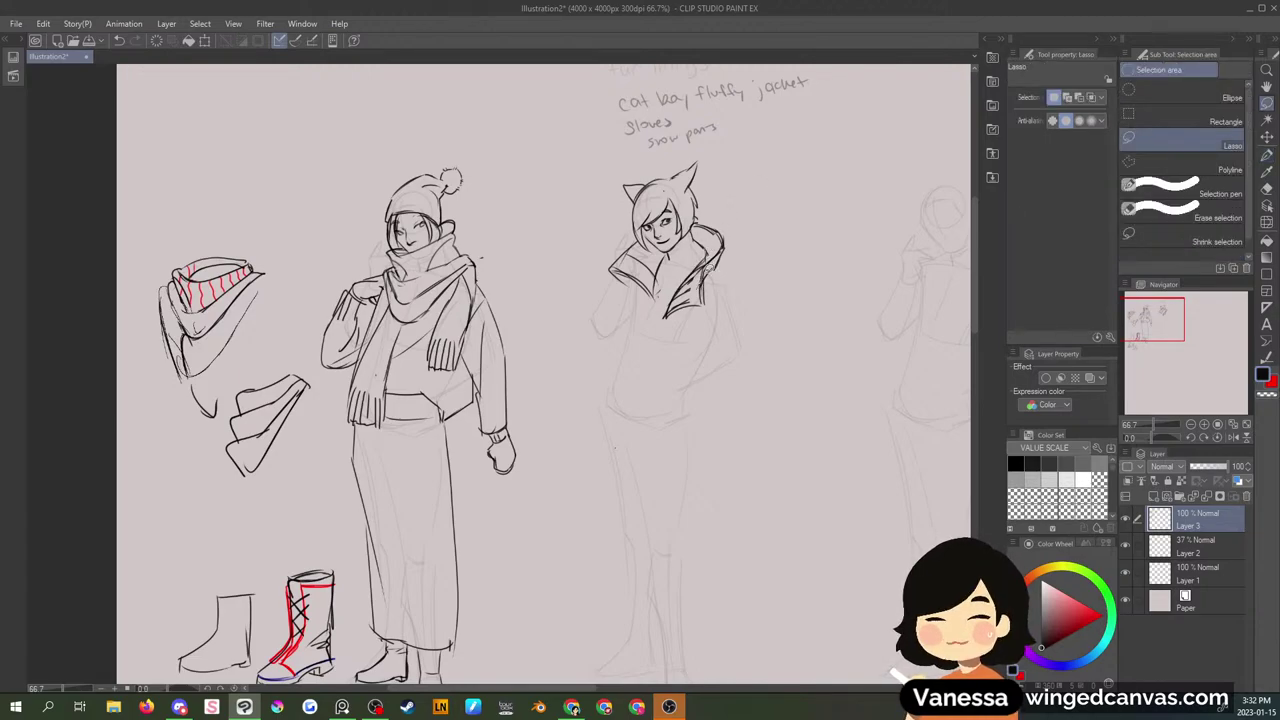
pyautogui.moveTo(709, 268)
pyautogui.mouseDown()
pyautogui.moveTo(677, 294)
pyautogui.moveTo(686, 304)
pyautogui.mouseUp()
pyautogui.press('Delete')
pyautogui.hotkey('ctrl', 'd')
pyautogui.press('p')
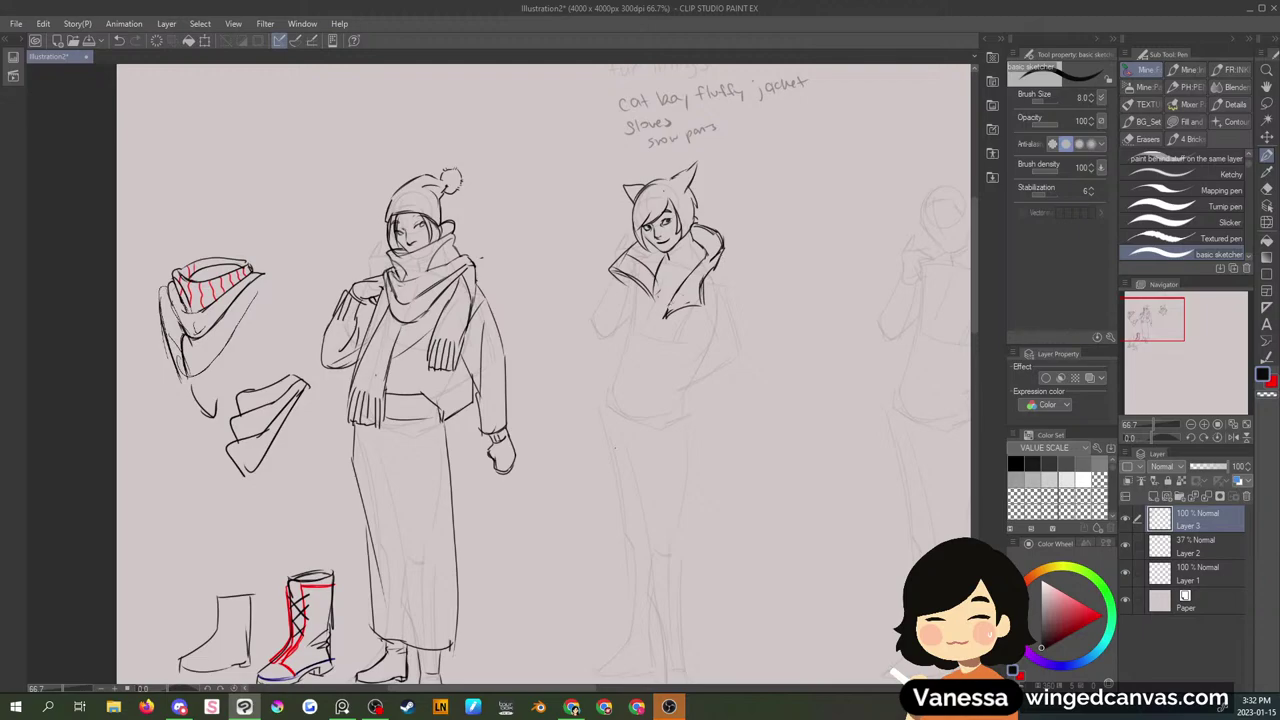
pyautogui.moveTo(698, 282); pyautogui.dragTo(672, 304)
pyautogui.moveTo(718, 254)
pyautogui.mouseDown()
pyautogui.moveTo(688, 266)
pyautogui.moveTo(666, 310)
pyautogui.moveTo(691, 306)
pyautogui.moveTo(698, 262)
pyautogui.mouseUp()
# - Remove the strokes inside the far lapel and rework the collar's fold line above the shoulder
pyautogui.press('m')
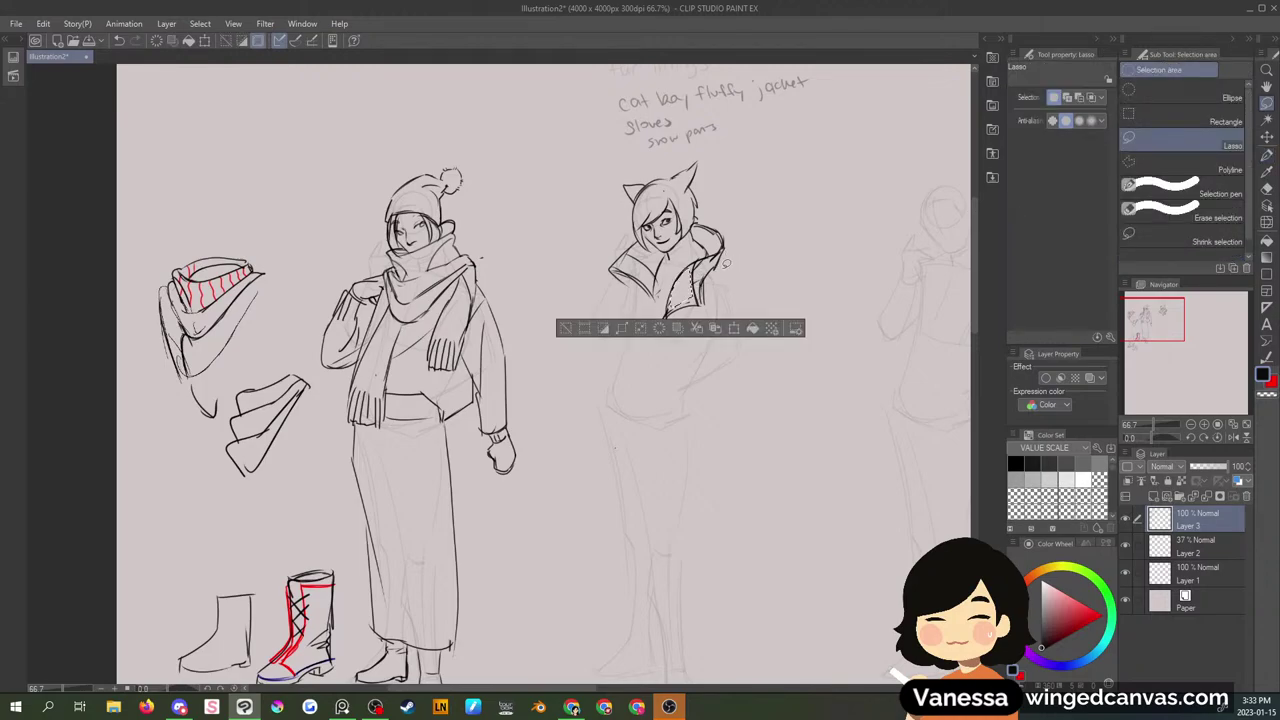
pyautogui.hotkey('ctrl', 'd')
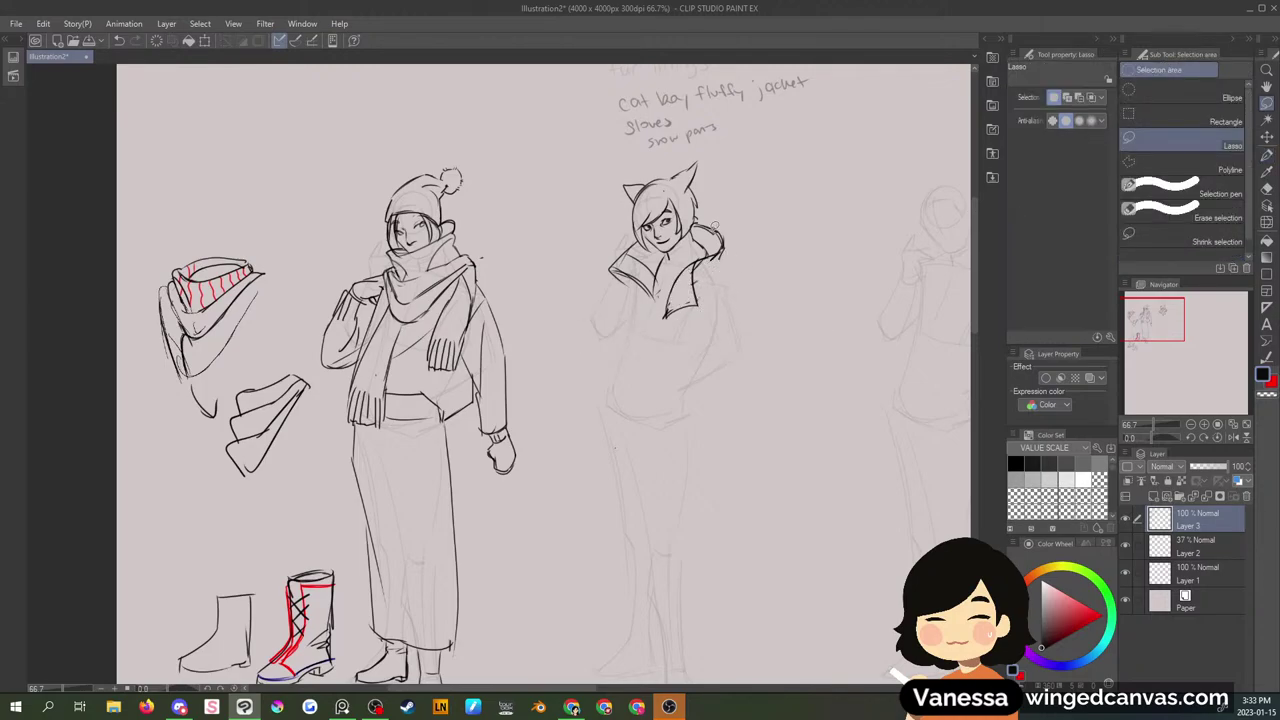
pyautogui.press('p')
pyautogui.moveTo(714, 266)
pyautogui.mouseDown()
pyautogui.moveTo(692, 285)
pyautogui.moveTo(708, 270)
pyautogui.mouseUp()
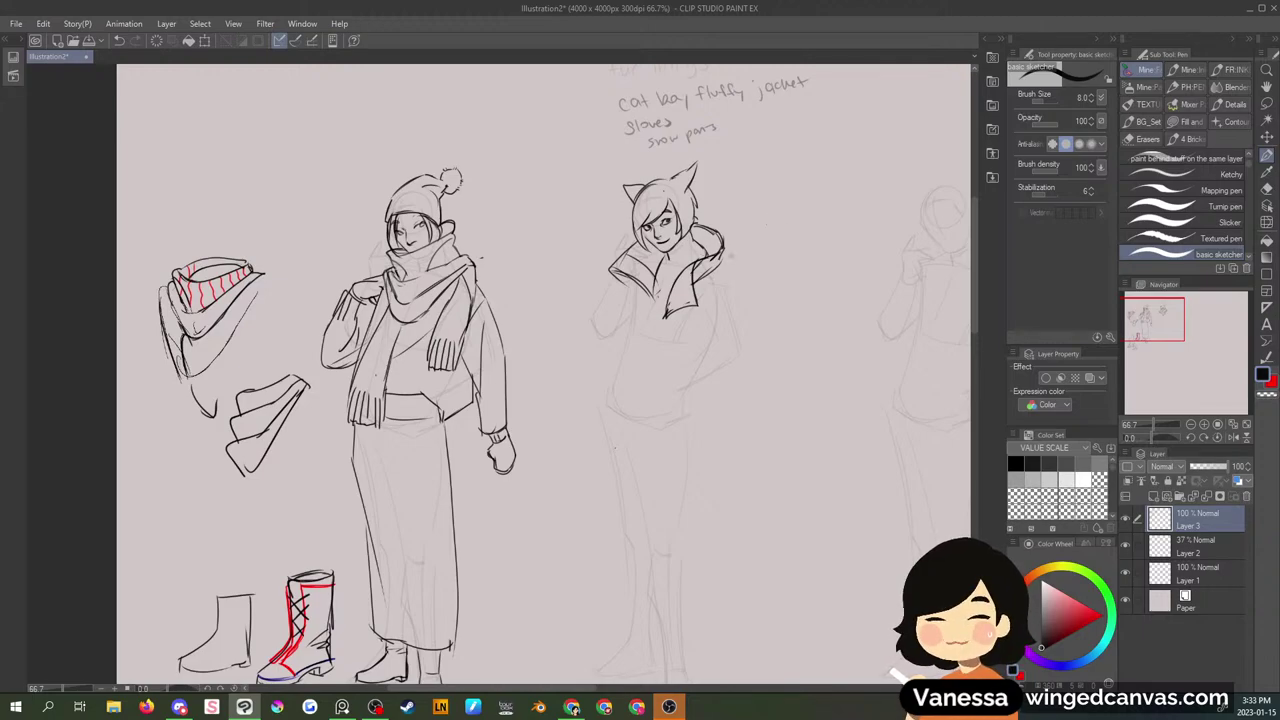
# - Delete the middle figure's entire open collar and lapels, keeping the head and cat ears
pyautogui.press('m')
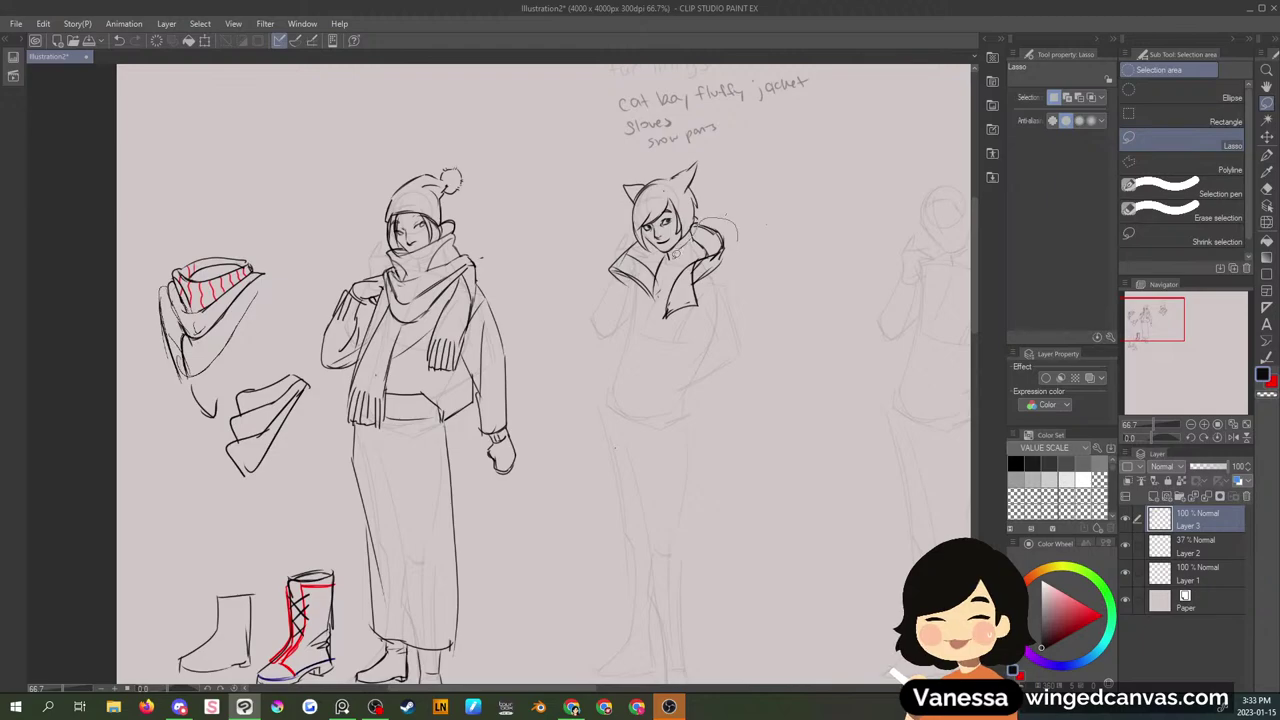
pyautogui.moveTo(728, 240); pyautogui.dragTo(622, 246)
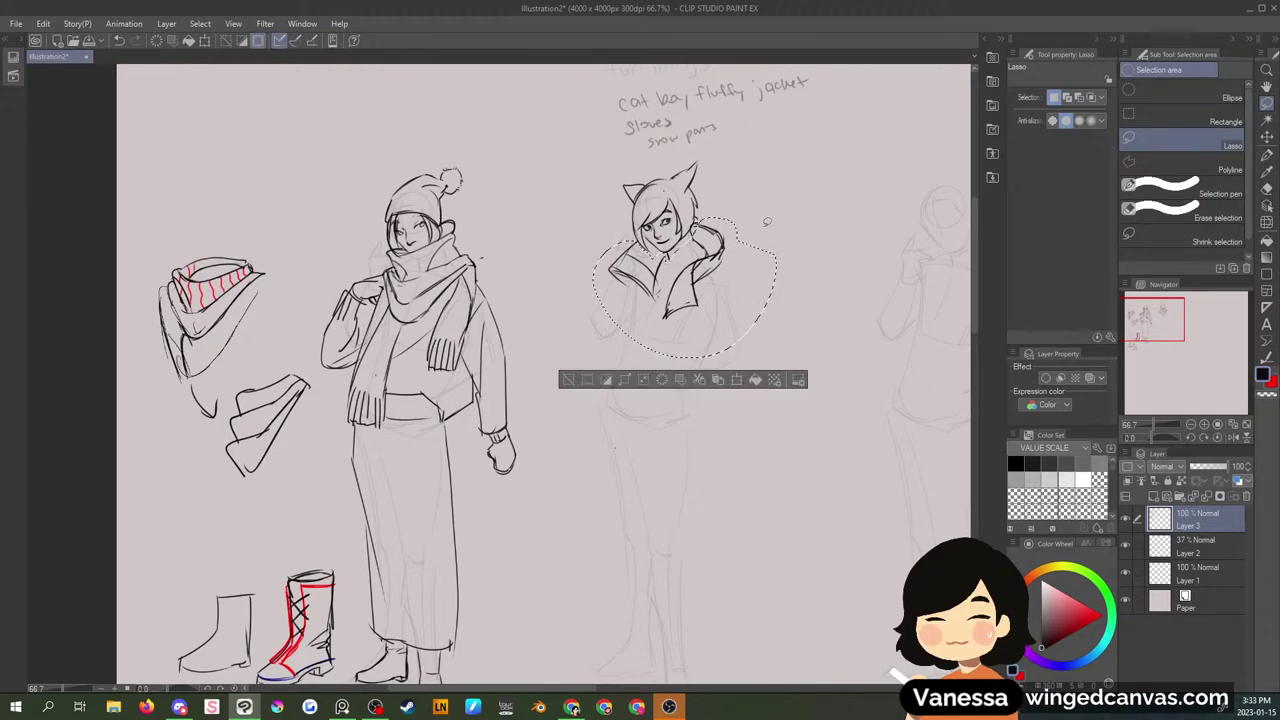
pyautogui.press('Delete')
pyautogui.hotkey('ctrl', 'd')
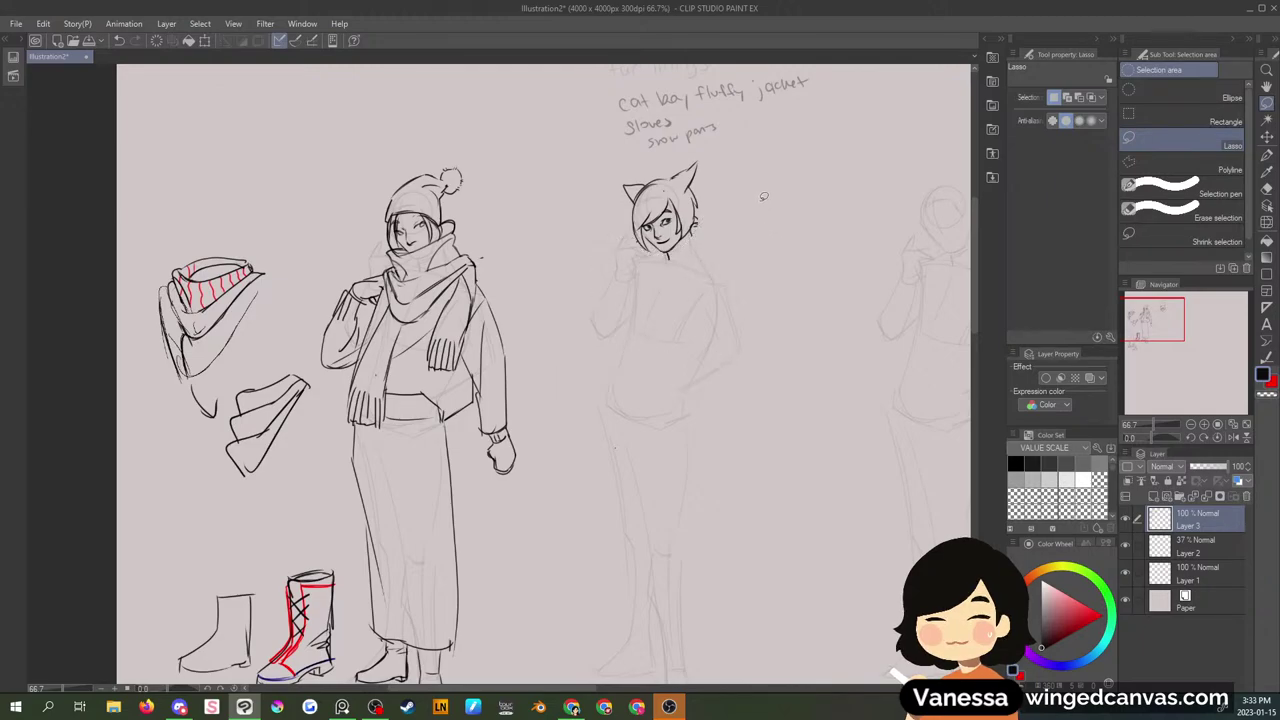
# - Draw a tall closed collar around the middle figure's neck and outline the jacket's near side from shoulder to waist
pyautogui.press('p')
pyautogui.moveTo(652, 241)
pyautogui.mouseDown()
pyautogui.moveTo(654, 270)
pyautogui.moveTo(673, 278)
pyautogui.moveTo(668, 246)
pyautogui.moveTo(676, 278)
pyautogui.moveTo(704, 256)
pyautogui.moveTo(688, 232)
pyautogui.moveTo(704, 226)
pyautogui.mouseUp()
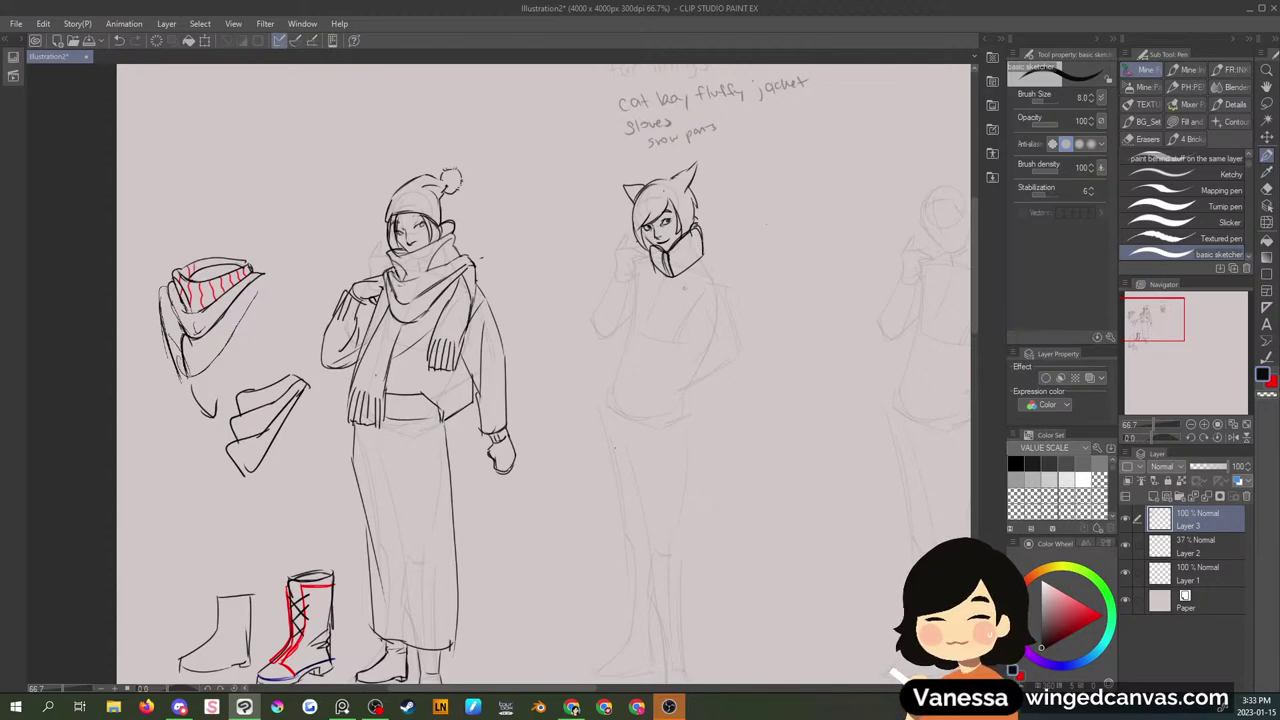
pyautogui.moveTo(648, 258); pyautogui.dragTo(629, 304)
pyautogui.moveTo(622, 290)
pyautogui.mouseDown()
pyautogui.moveTo(587, 365)
pyautogui.moveTo(618, 386)
pyautogui.mouseUp()
# - Try a slim body silhouette from the chest to the knees with an arrow pointing at the hip, and undo it
pyautogui.moveTo(703, 430)
pyautogui.mouseDown()
pyautogui.moveTo(706, 406)
pyautogui.moveTo(735, 466)
pyautogui.mouseUp()
pyautogui.moveTo(636, 306); pyautogui.dragTo(614, 526)
pyautogui.moveTo(683, 548)
pyautogui.mouseDown()
pyautogui.moveTo(684, 415)
pyautogui.moveTo(710, 292)
pyautogui.mouseUp()
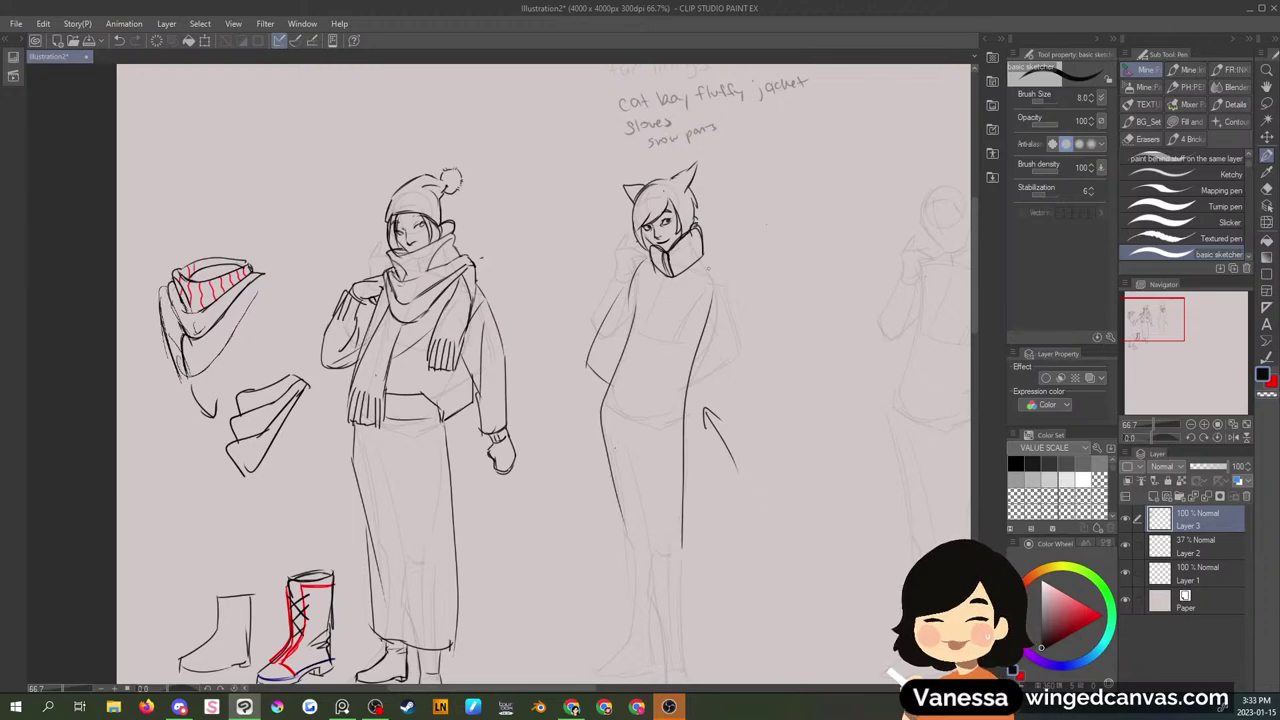
pyautogui.hotkey('ctrl', 'z')
pyautogui.hotkey('ctrl', 'z')
pyautogui.hotkey('ctrl', 'z')
pyautogui.hotkey('ctrl', 'z')
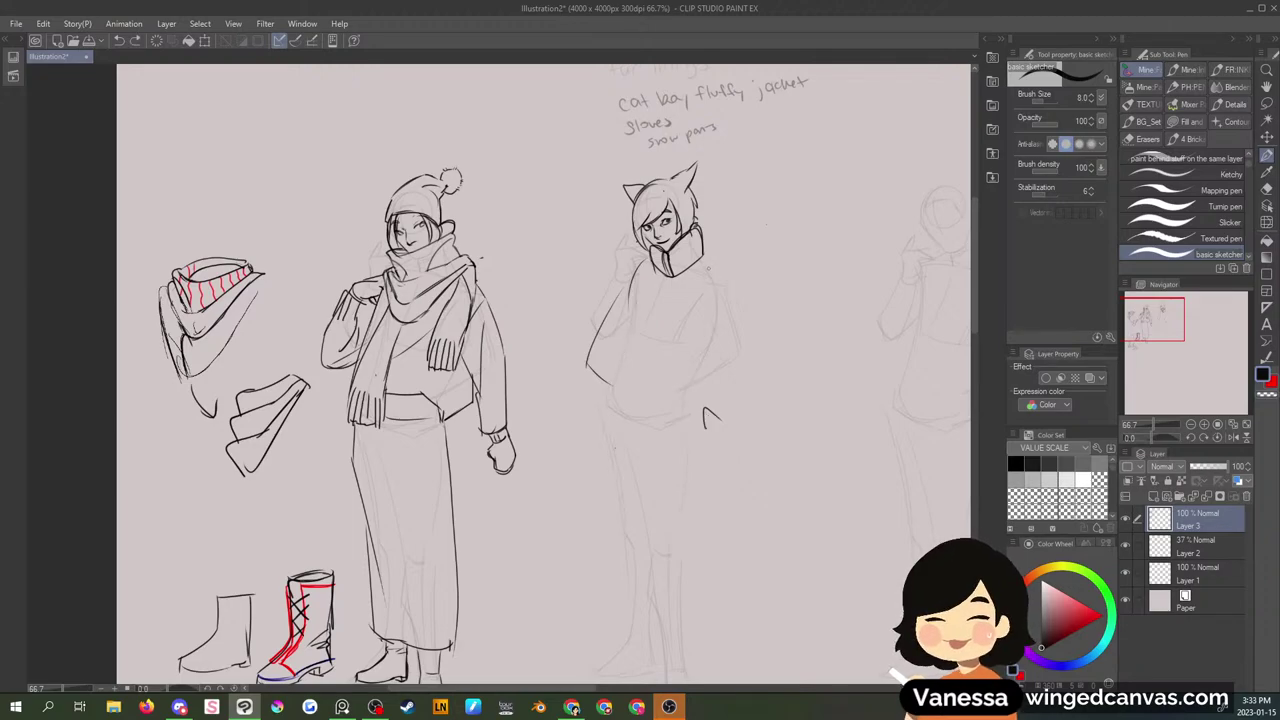
# - Outline the middle figure's puffy jacket with a rounded far shoulder, bulging side, curved hem and a waistband beneath it
pyautogui.moveTo(604, 378)
pyautogui.mouseDown()
pyautogui.moveTo(647, 402)
pyautogui.moveTo(706, 400)
pyautogui.mouseUp()
pyautogui.moveTo(704, 251)
pyautogui.mouseDown()
pyautogui.moveTo(738, 286)
pyautogui.moveTo(707, 403)
pyautogui.mouseUp()
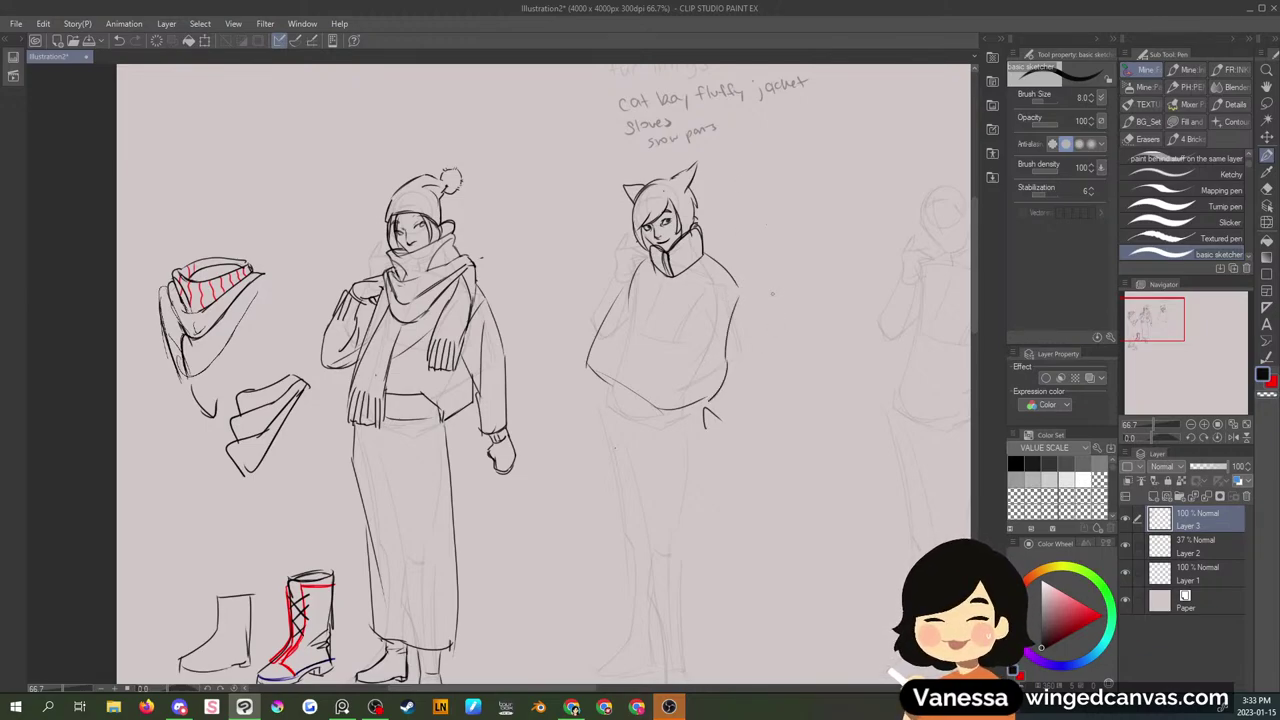
pyautogui.moveTo(644, 249)
pyautogui.mouseDown()
pyautogui.moveTo(619, 262)
pyautogui.moveTo(622, 310)
pyautogui.mouseUp()
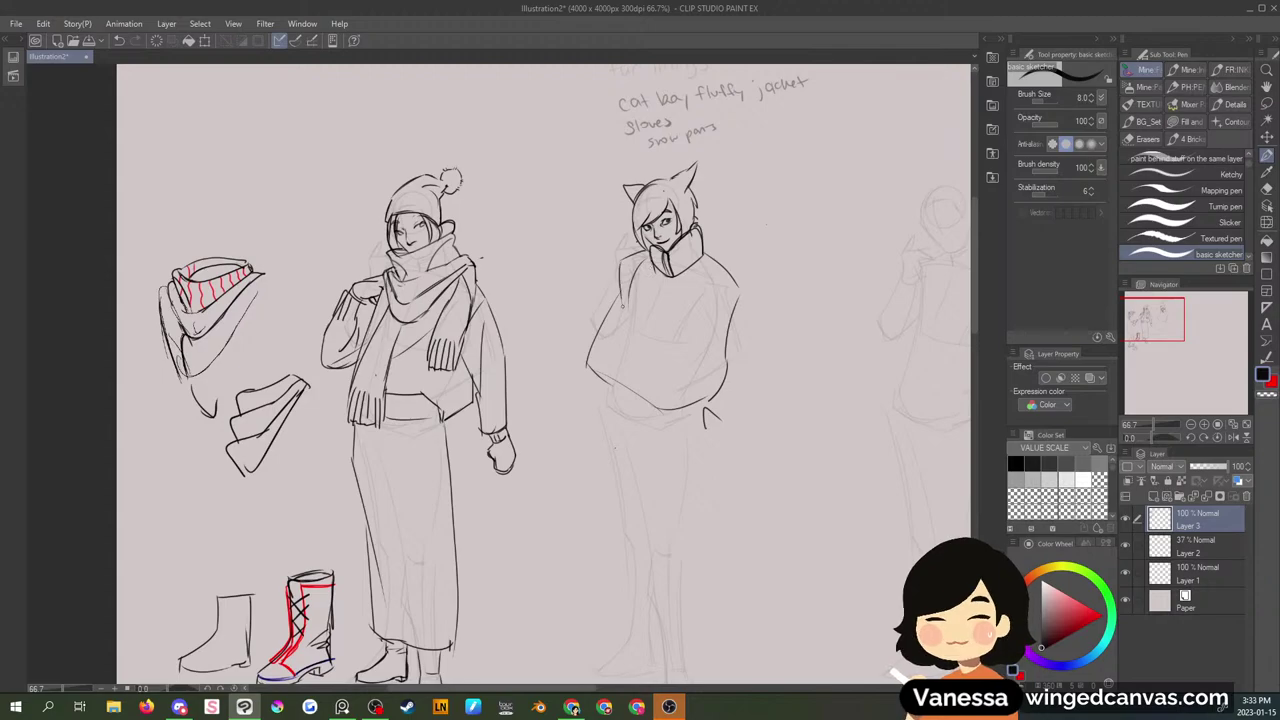
pyautogui.hotkey('ctrl', 'z')
pyautogui.hotkey('ctrl', 'z')
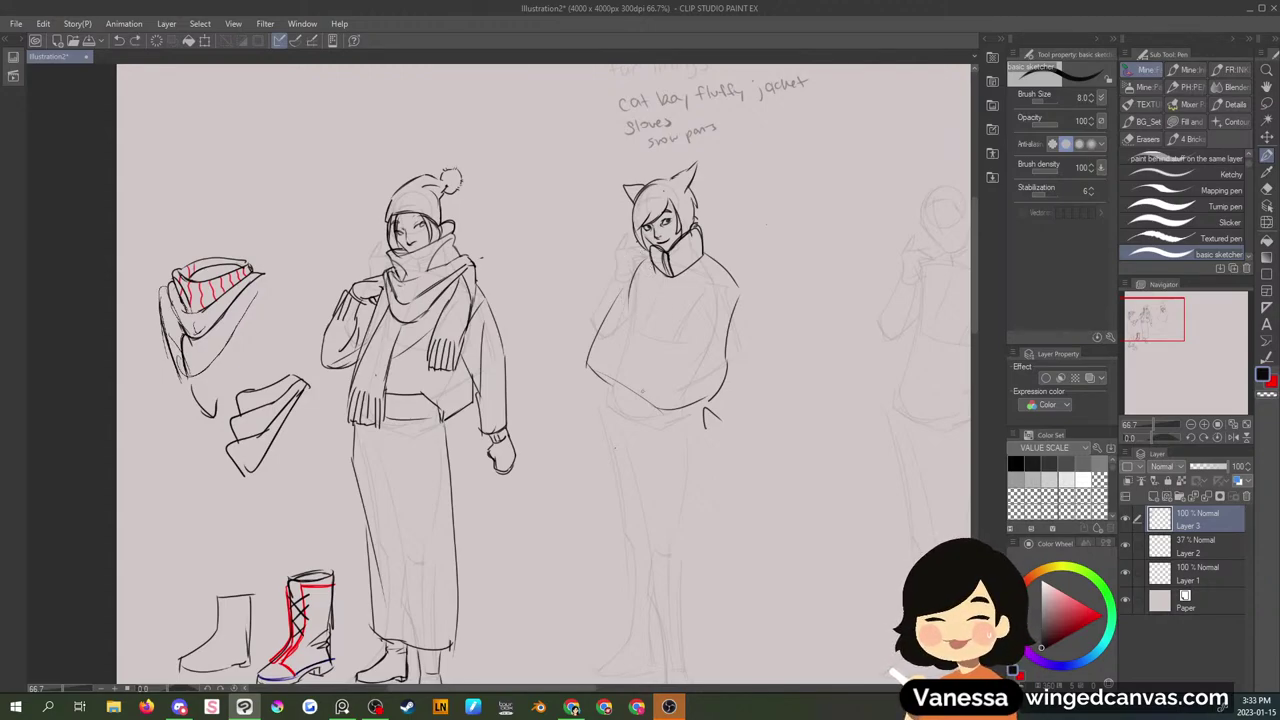
pyautogui.moveTo(597, 378)
pyautogui.mouseDown()
pyautogui.moveTo(596, 391)
pyautogui.moveTo(654, 420)
pyautogui.moveTo(699, 412)
pyautogui.mouseUp()
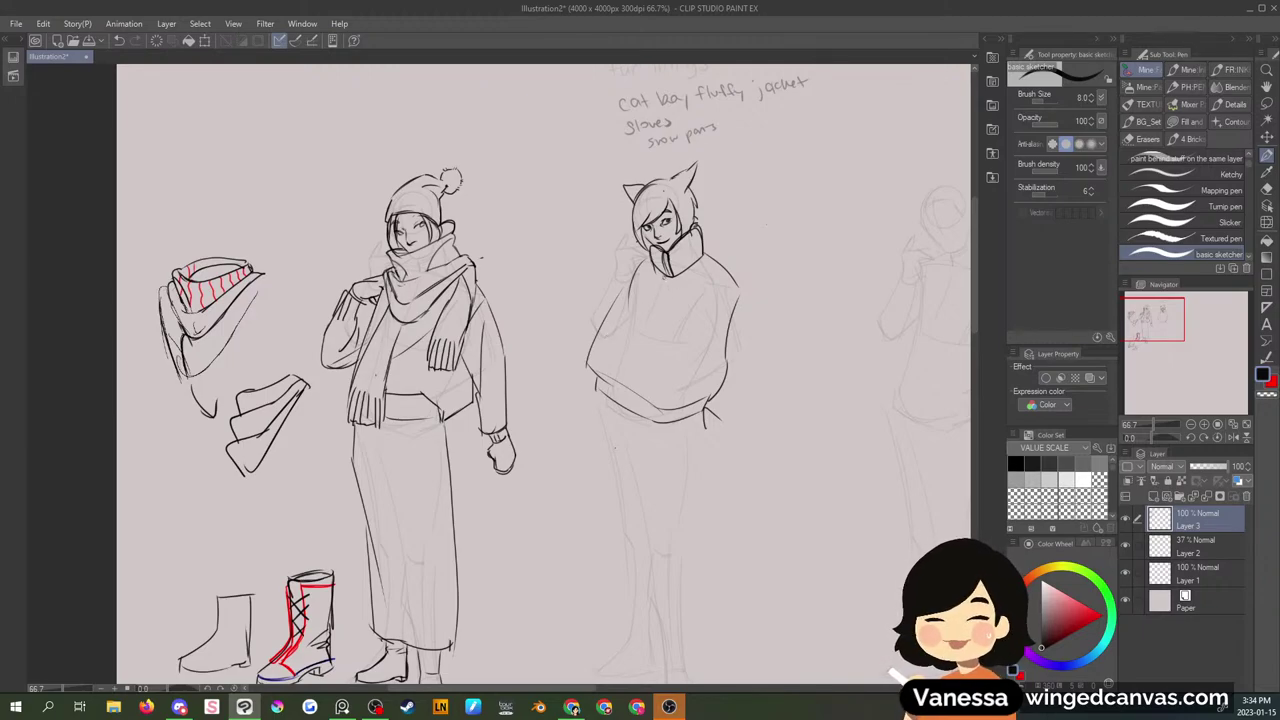
# - Draw a doubled front closure line down the puffy jacket, curved horizontal quilting seams and an inner line along the near side
pyautogui.moveTo(663, 278); pyautogui.dragTo(625, 383)
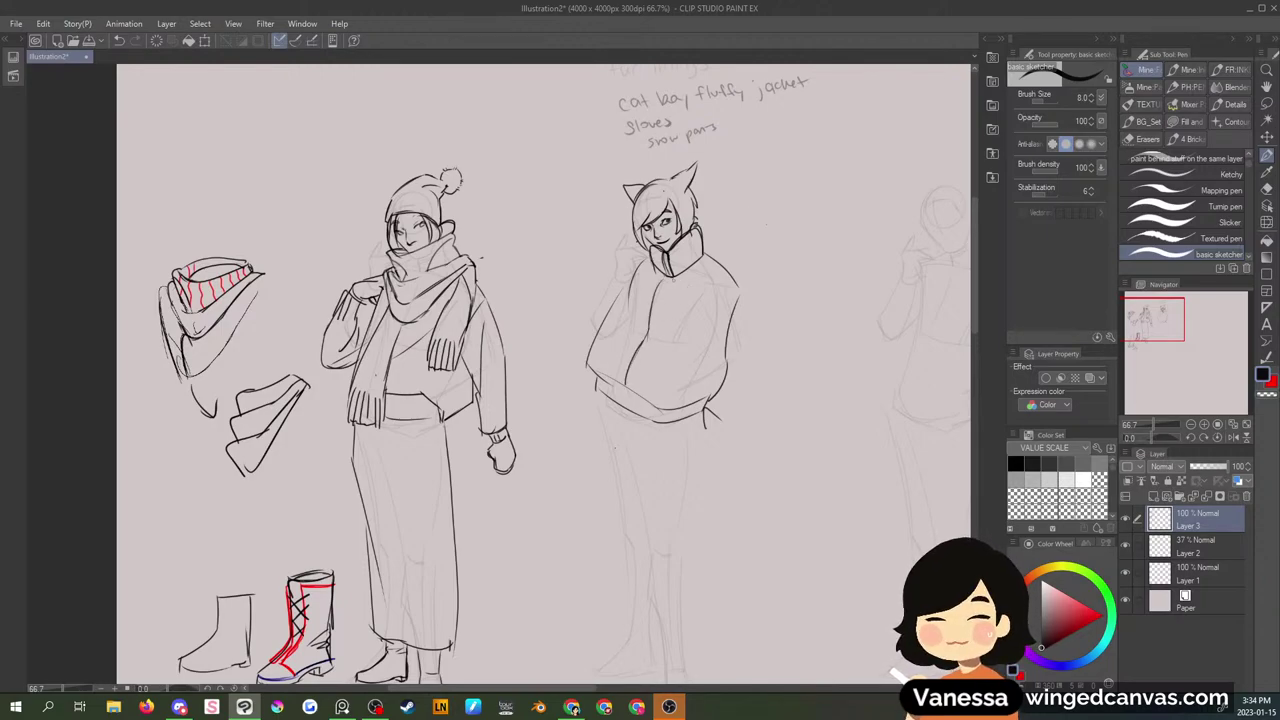
pyautogui.moveTo(662, 279); pyautogui.dragTo(628, 381)
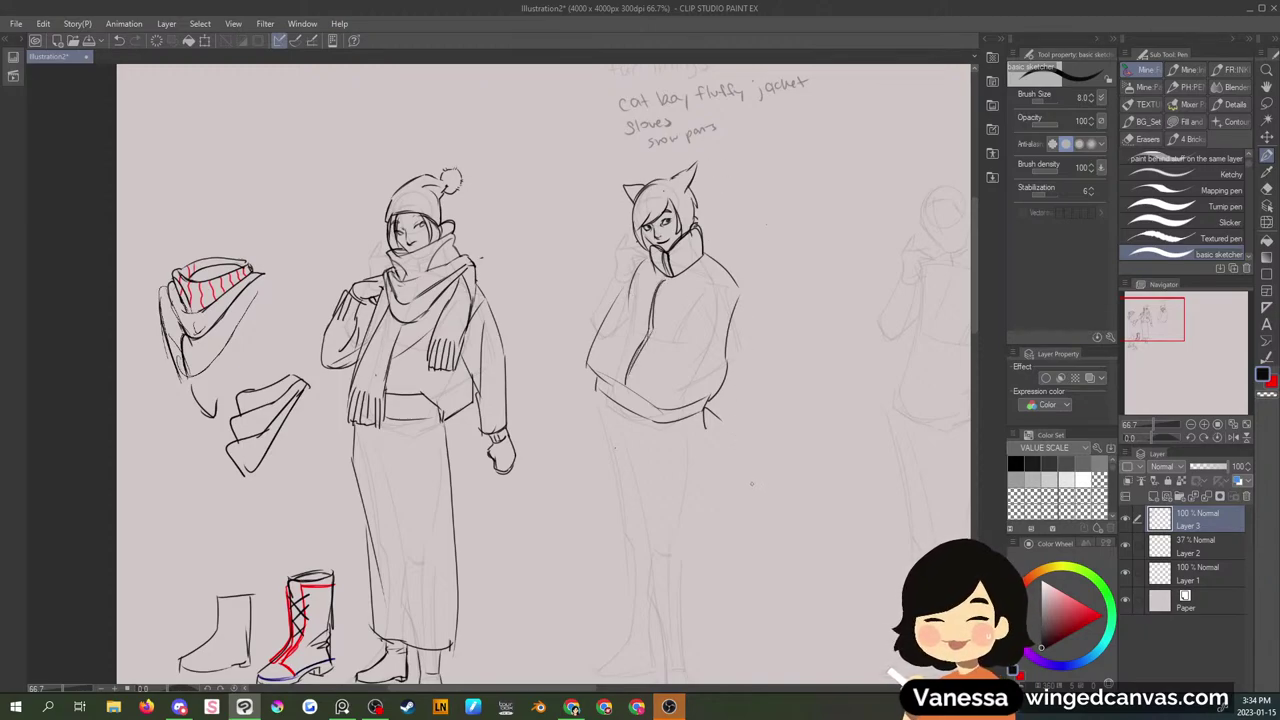
pyautogui.moveTo(628, 298); pyautogui.dragTo(713, 323)
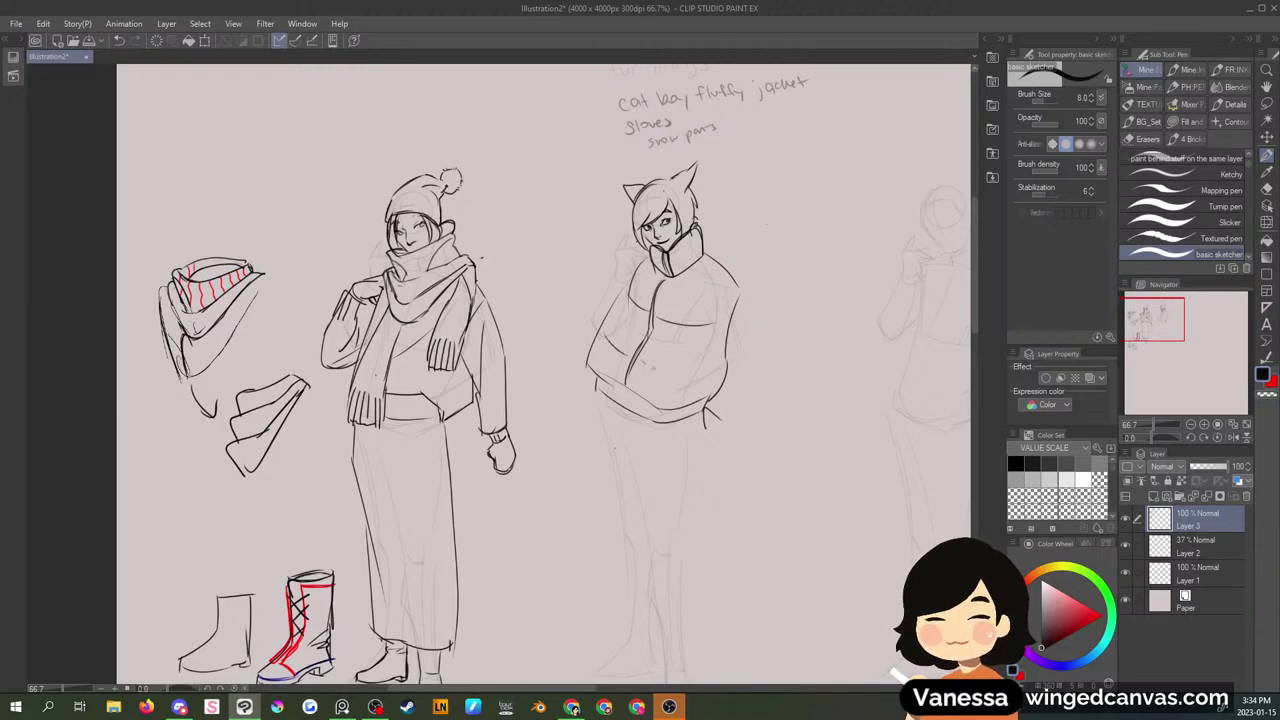
pyautogui.moveTo(646, 366)
pyautogui.mouseDown()
pyautogui.moveTo(707, 348)
pyautogui.moveTo(722, 374)
pyautogui.mouseUp()
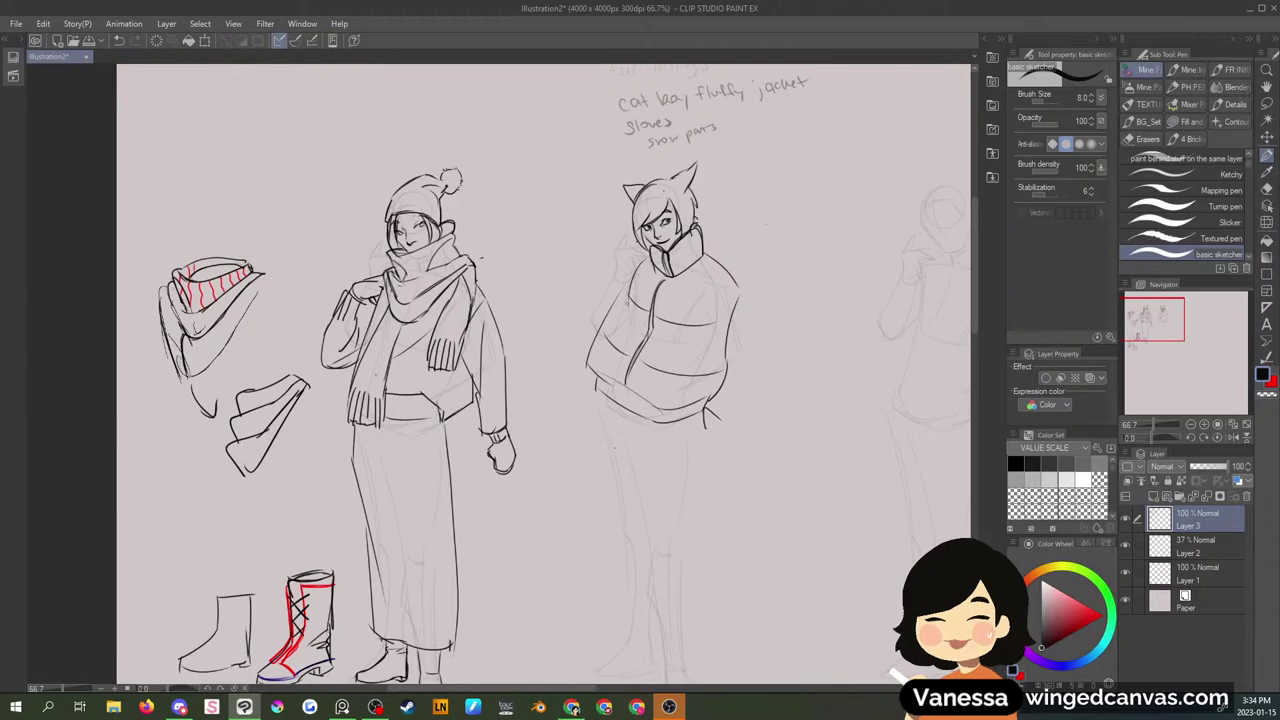
pyautogui.moveTo(628, 302); pyautogui.dragTo(594, 374)
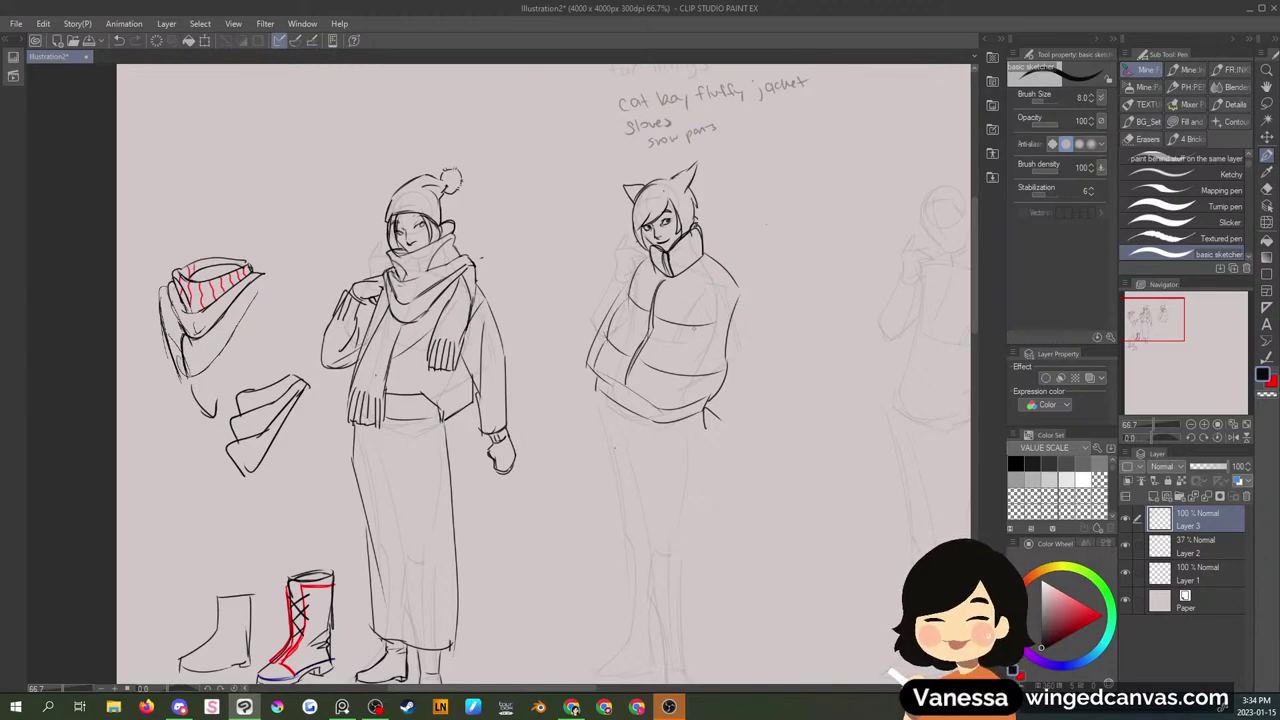
# - Add short vertical seams to the jacket's quilted panels and mark the far shoulder's round armhole with an X
pyautogui.moveTo(683, 376); pyautogui.dragTo(676, 404)
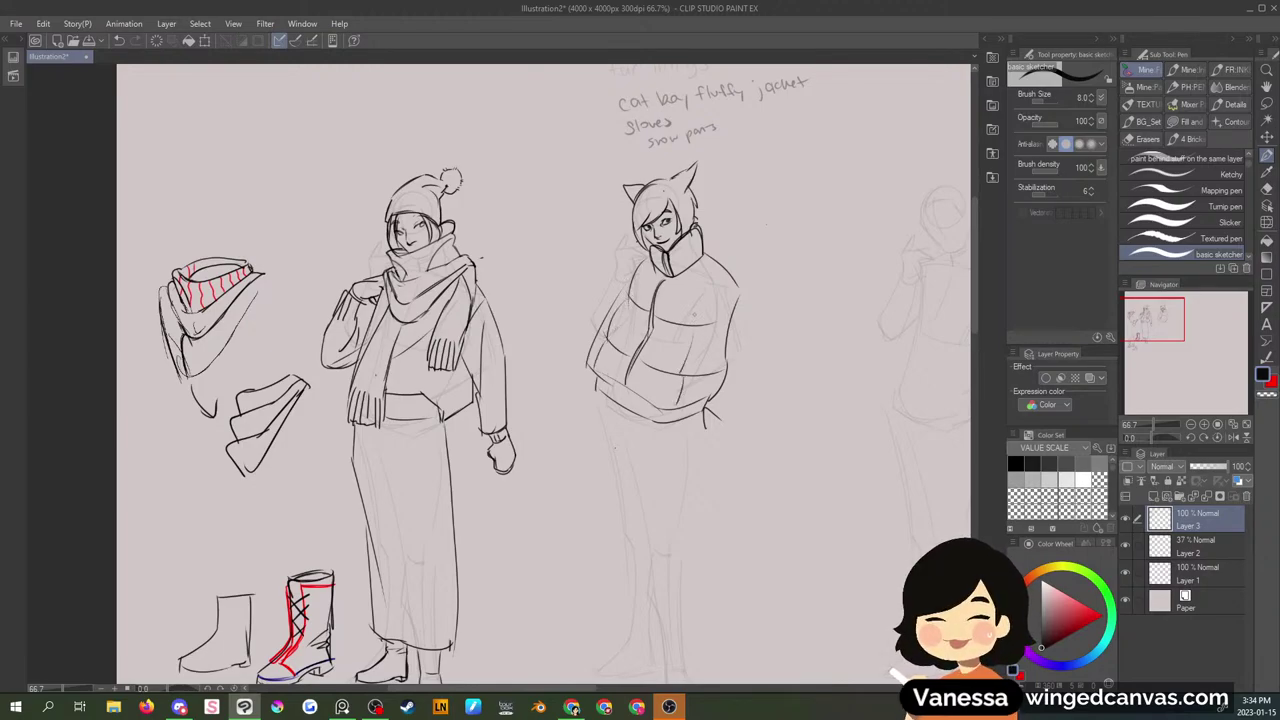
pyautogui.moveTo(699, 285); pyautogui.dragTo(692, 325)
pyautogui.moveTo(699, 292)
pyautogui.mouseDown()
pyautogui.moveTo(759, 285)
pyautogui.moveTo(726, 306)
pyautogui.mouseUp()
pyautogui.moveTo(728, 294); pyautogui.dragTo(714, 309)
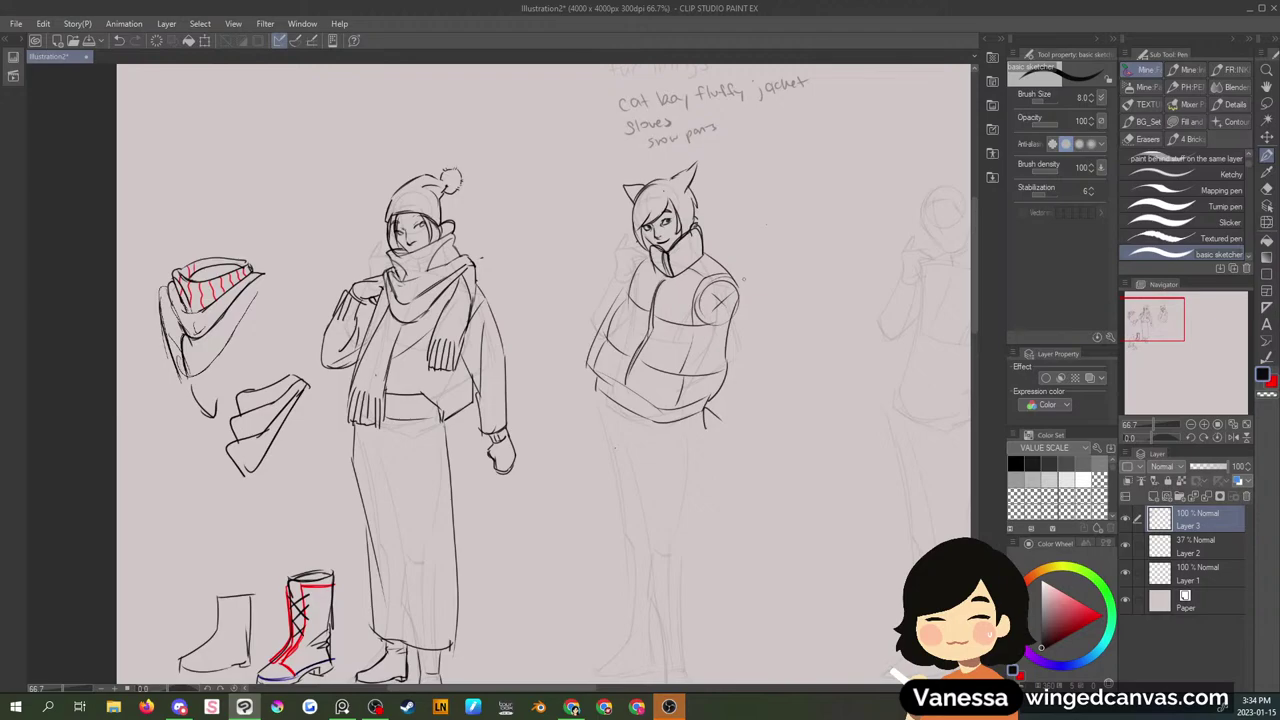
# - Undo the X-marked armhole circle and reinforce the jacket's side, front closure and vertical seams with heavier, bulging panel lines
pyautogui.hotkey('ctrl', 'z')
pyautogui.hotkey('ctrl', 'z')
pyautogui.hotkey('ctrl', 'z')
pyautogui.moveTo(650, 257); pyautogui.dragTo(590, 368)
pyautogui.moveTo(656, 320); pyautogui.dragTo(629, 383)
pyautogui.moveTo(666, 281); pyautogui.dragTo(654, 320)
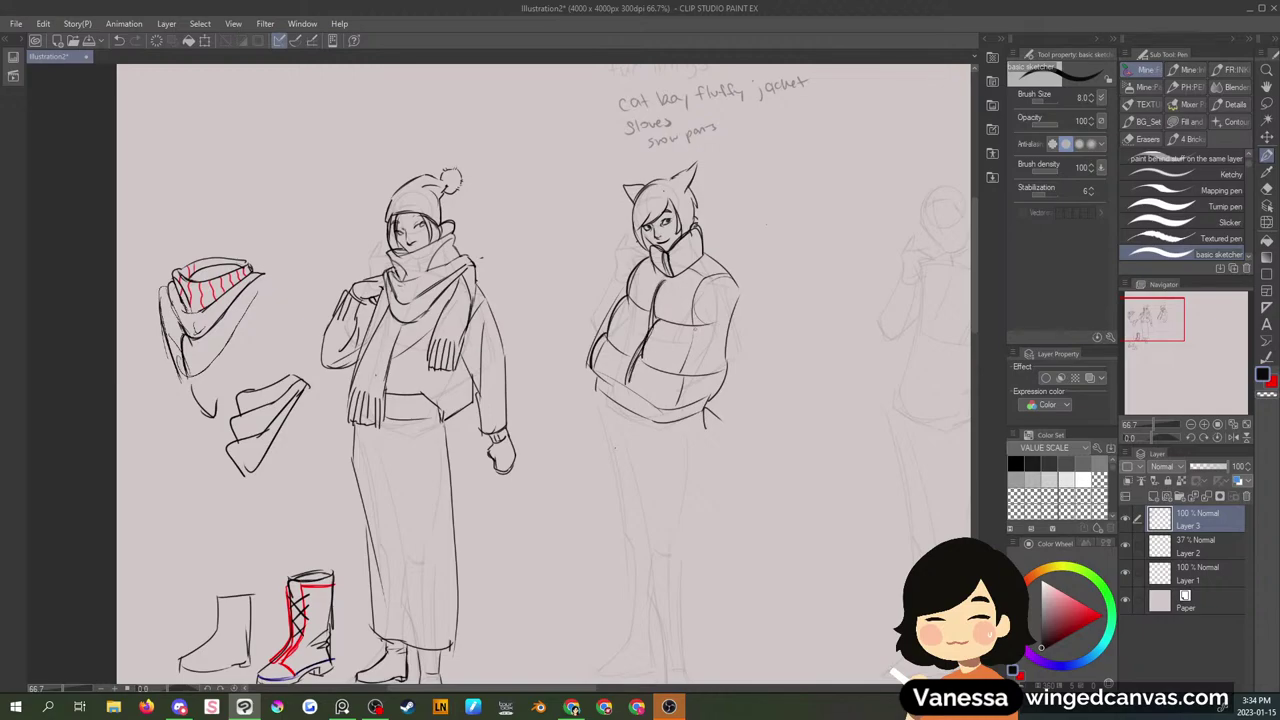
pyautogui.moveTo(683, 374); pyautogui.dragTo(676, 410)
pyautogui.moveTo(729, 326); pyautogui.dragTo(712, 397)
# - Sketch rough guide lines for a lowered hood behind the middle figure's collar on both sides of the neck
pyautogui.click(572, 707)
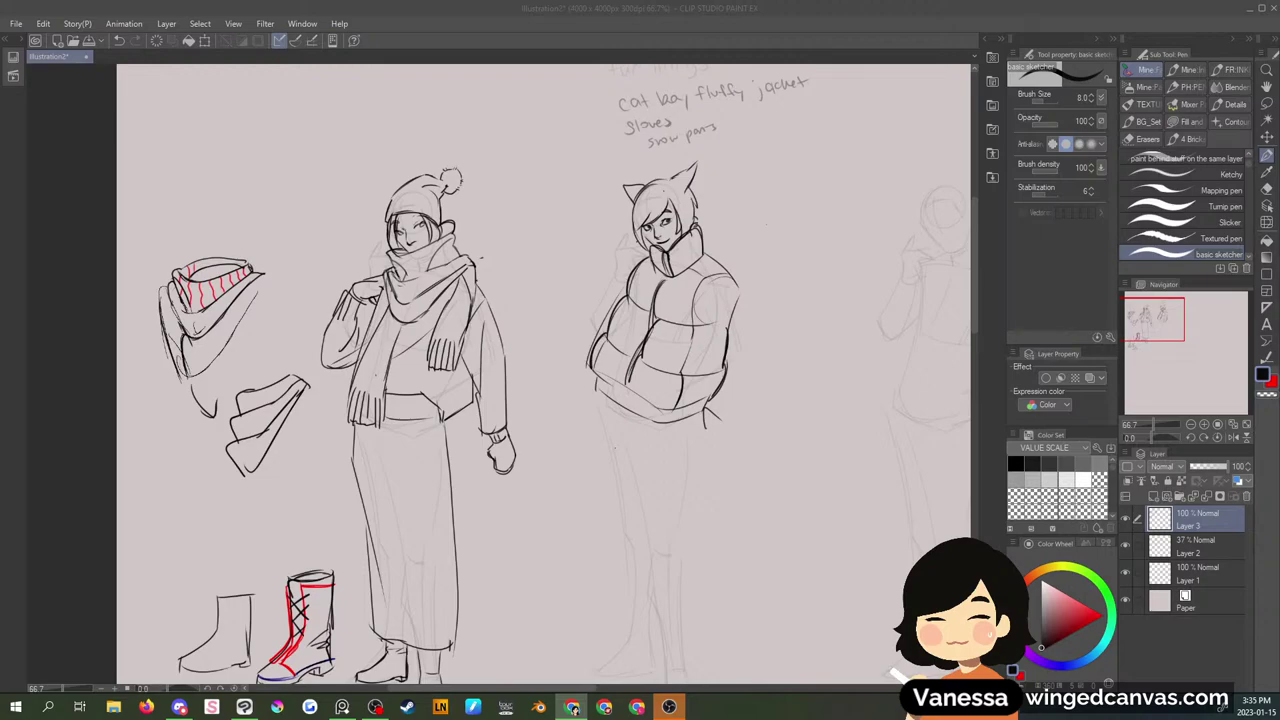
pyautogui.click(716, 237)
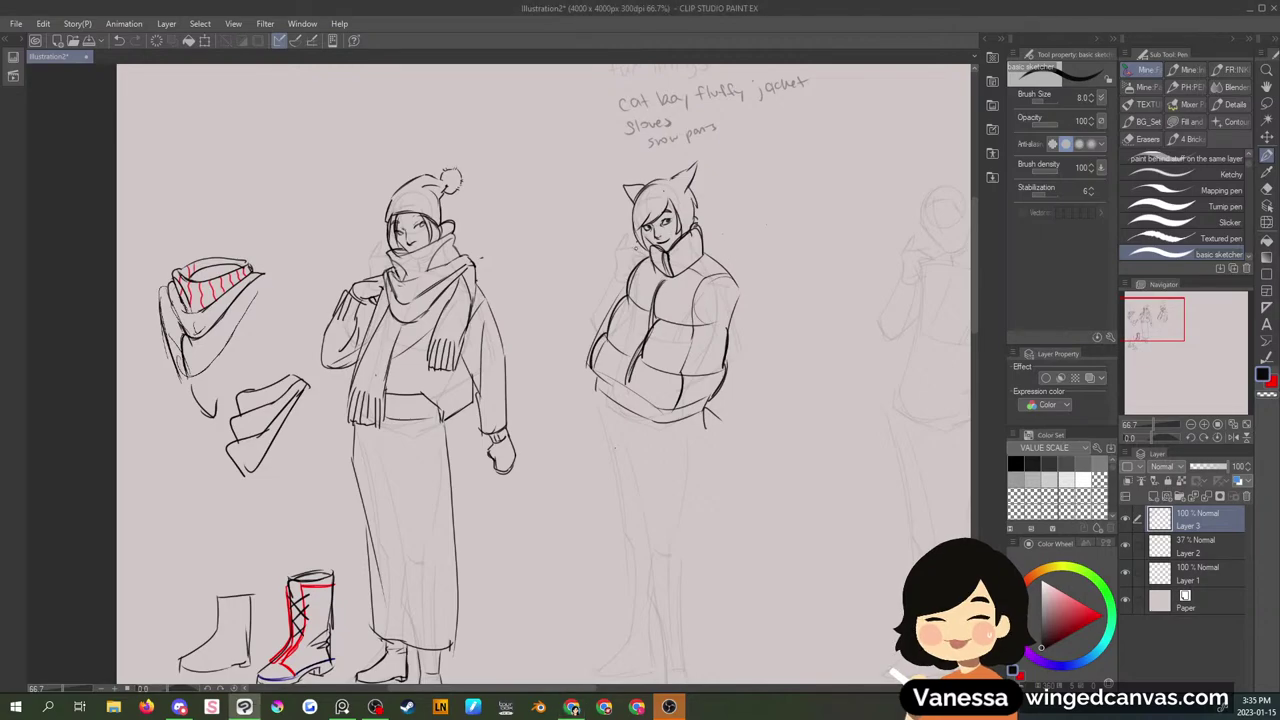
pyautogui.moveTo(623, 260)
pyautogui.mouseDown()
pyautogui.moveTo(652, 268)
pyautogui.moveTo(638, 253)
pyautogui.moveTo(652, 268)
pyautogui.mouseUp()
pyautogui.moveTo(686, 256)
pyautogui.mouseDown()
pyautogui.moveTo(768, 236)
pyautogui.moveTo(740, 258)
pyautogui.mouseUp()
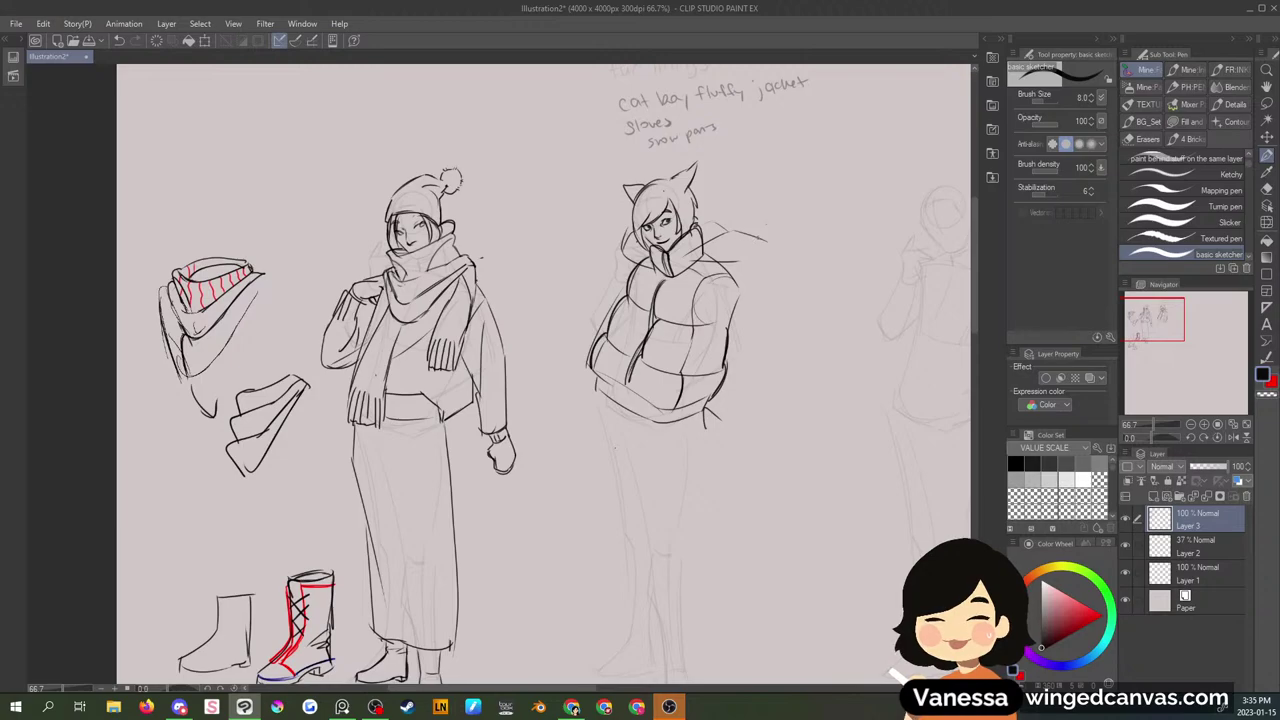
pyautogui.moveTo(757, 240); pyautogui.dragTo(747, 268)
pyautogui.hotkey('ctrl', 'z')
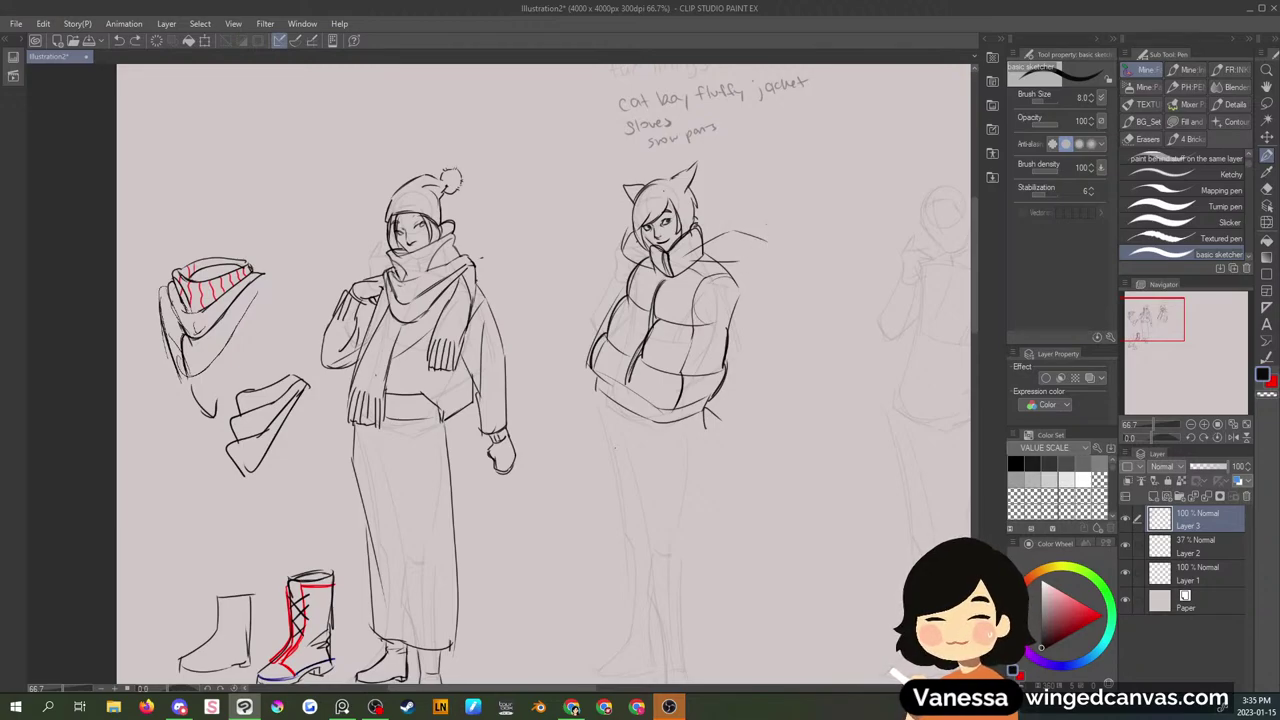
# - Draw the middle figure's far sleeve bent outward and the near sleeve bending at the elbow toward a jacket pocket
pyautogui.click(573, 709)
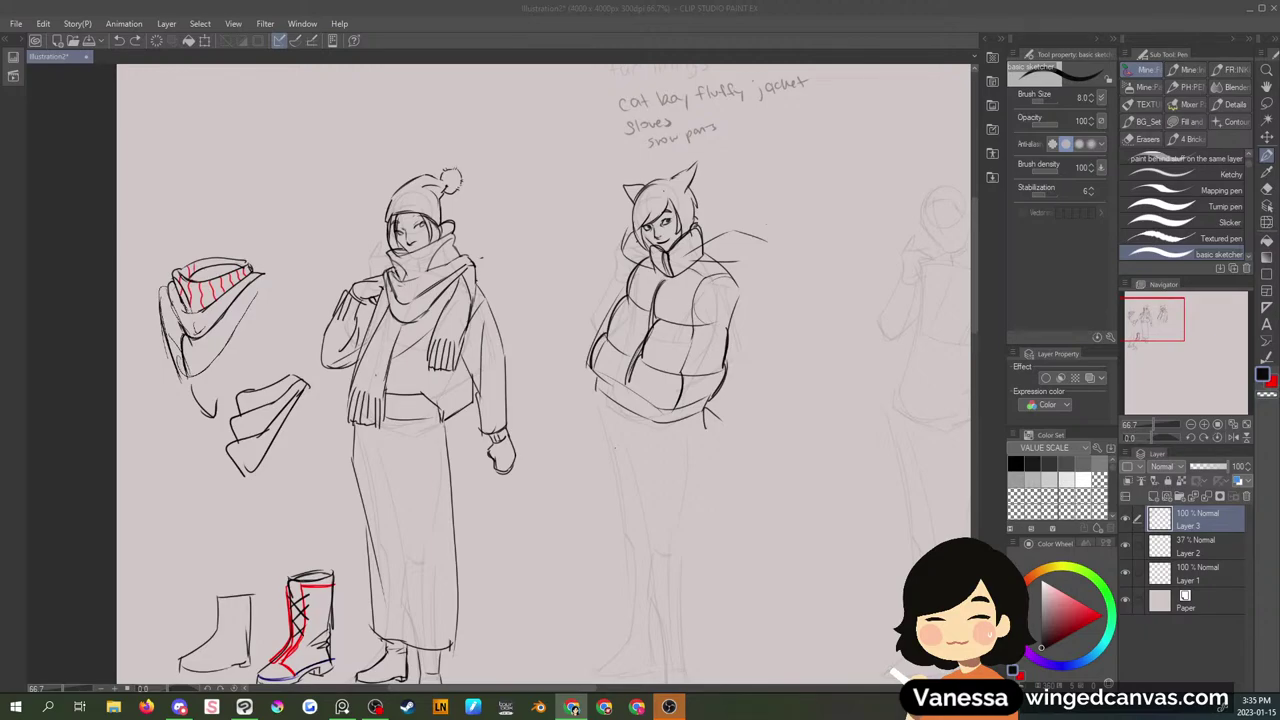
pyautogui.click(636, 277)
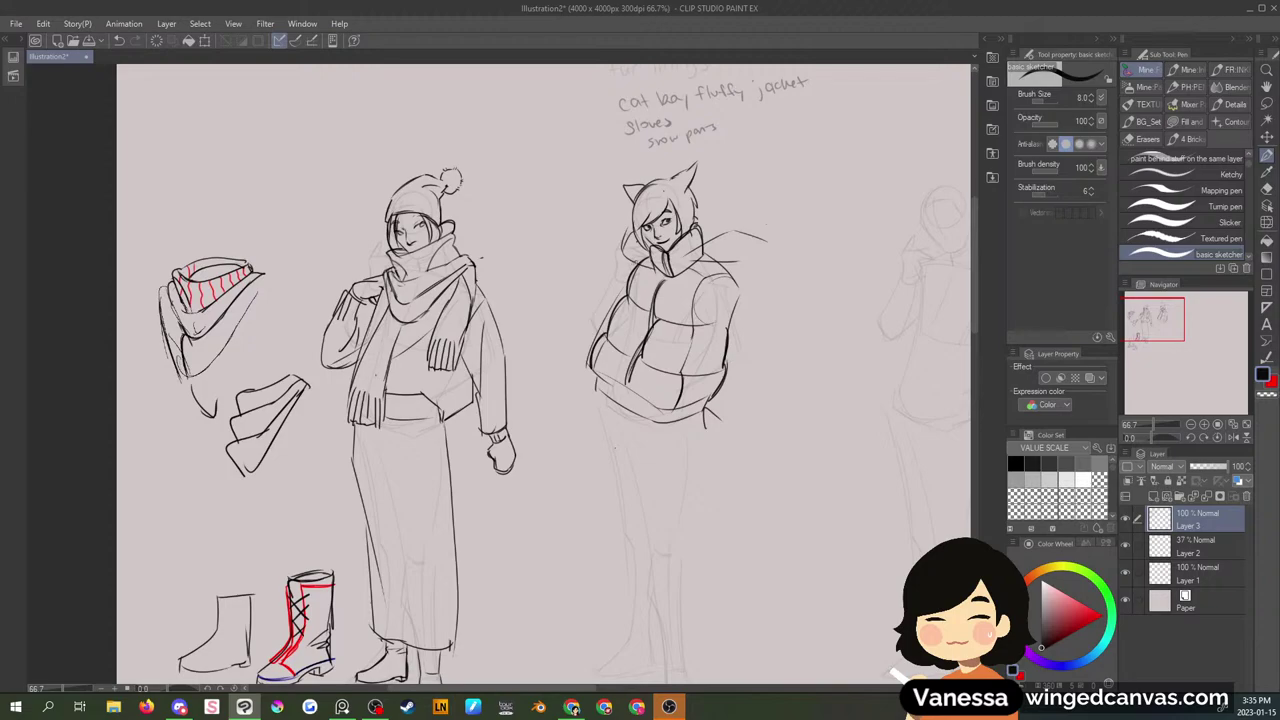
pyautogui.moveTo(622, 266)
pyautogui.mouseDown()
pyautogui.moveTo(573, 322)
pyautogui.moveTo(606, 306)
pyautogui.mouseUp()
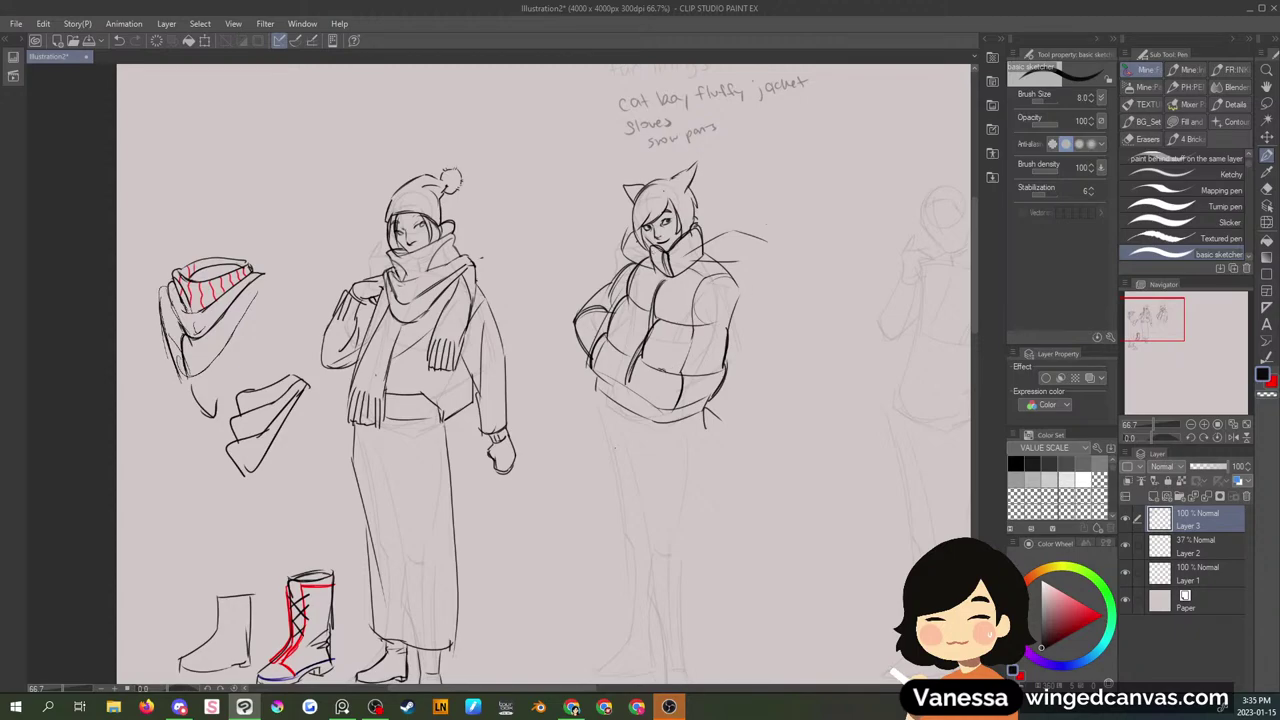
pyautogui.moveTo(664, 370)
pyautogui.mouseDown()
pyautogui.moveTo(676, 404)
pyautogui.moveTo(673, 393)
pyautogui.mouseUp()
pyautogui.moveTo(626, 354); pyautogui.dragTo(660, 372)
pyautogui.moveTo(669, 368)
pyautogui.mouseDown()
pyautogui.moveTo(736, 330)
pyautogui.moveTo(695, 352)
pyautogui.mouseUp()
pyautogui.moveTo(740, 292); pyautogui.dragTo(749, 366)
pyautogui.moveTo(678, 401)
pyautogui.mouseDown()
pyautogui.moveTo(750, 330)
pyautogui.moveTo(730, 276)
pyautogui.mouseUp()
pyautogui.moveTo(739, 282); pyautogui.dragTo(755, 358)
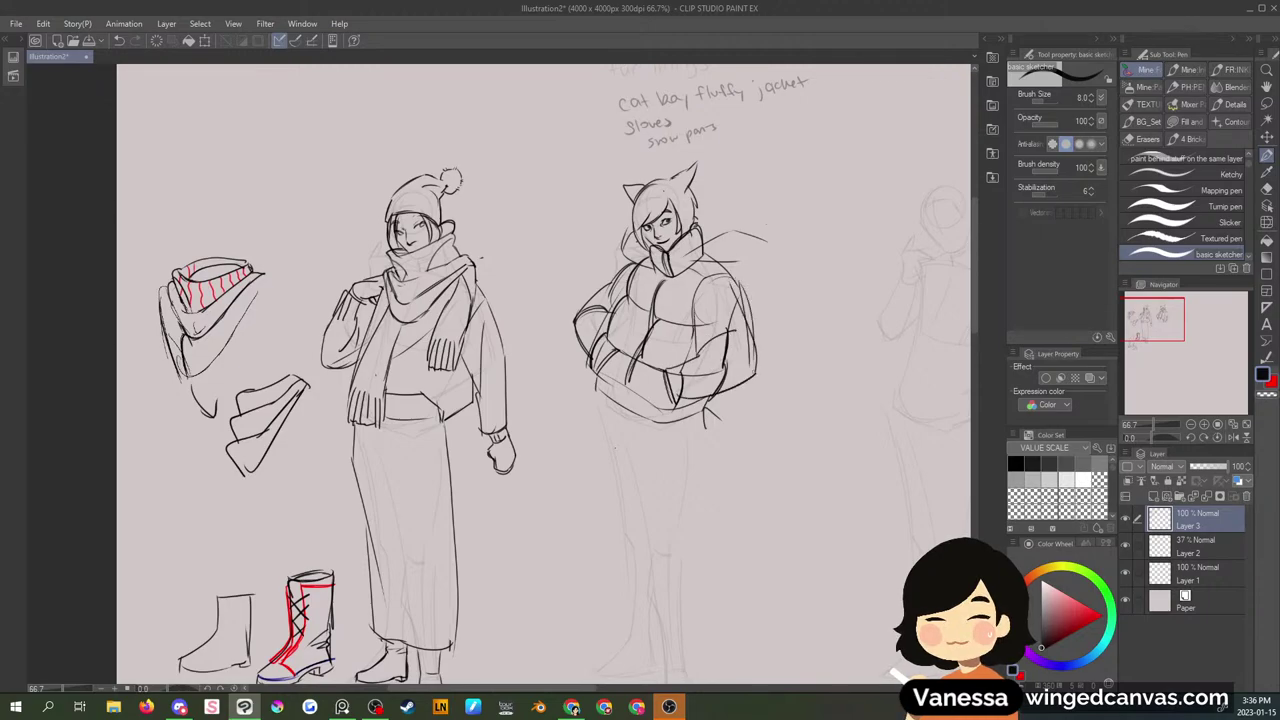
# - Lasso the inside of the near sleeve and erase the jacket lines overlapping it
pyautogui.press('m')
pyautogui.moveTo(716, 284)
pyautogui.mouseDown()
pyautogui.moveTo(745, 372)
pyautogui.moveTo(714, 290)
pyautogui.mouseUp()
pyautogui.press('Delete')
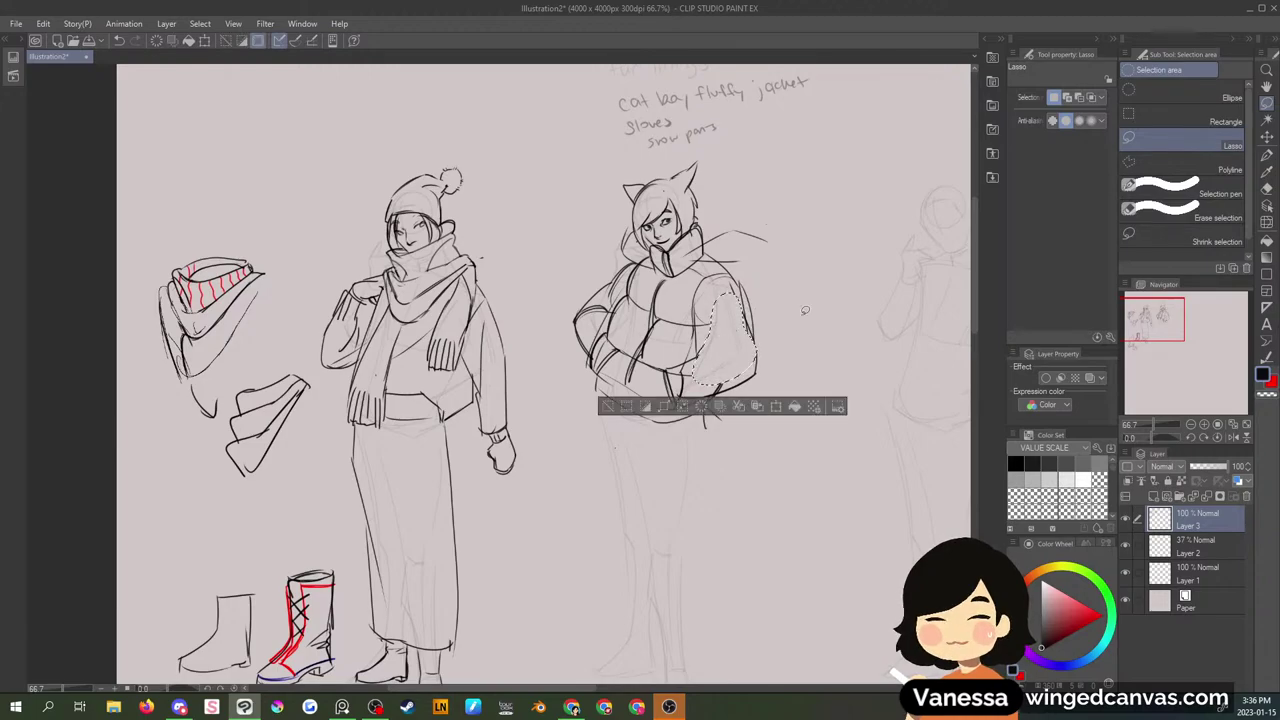
pyautogui.hotkey('ctrl', 'd')
pyautogui.press('p')
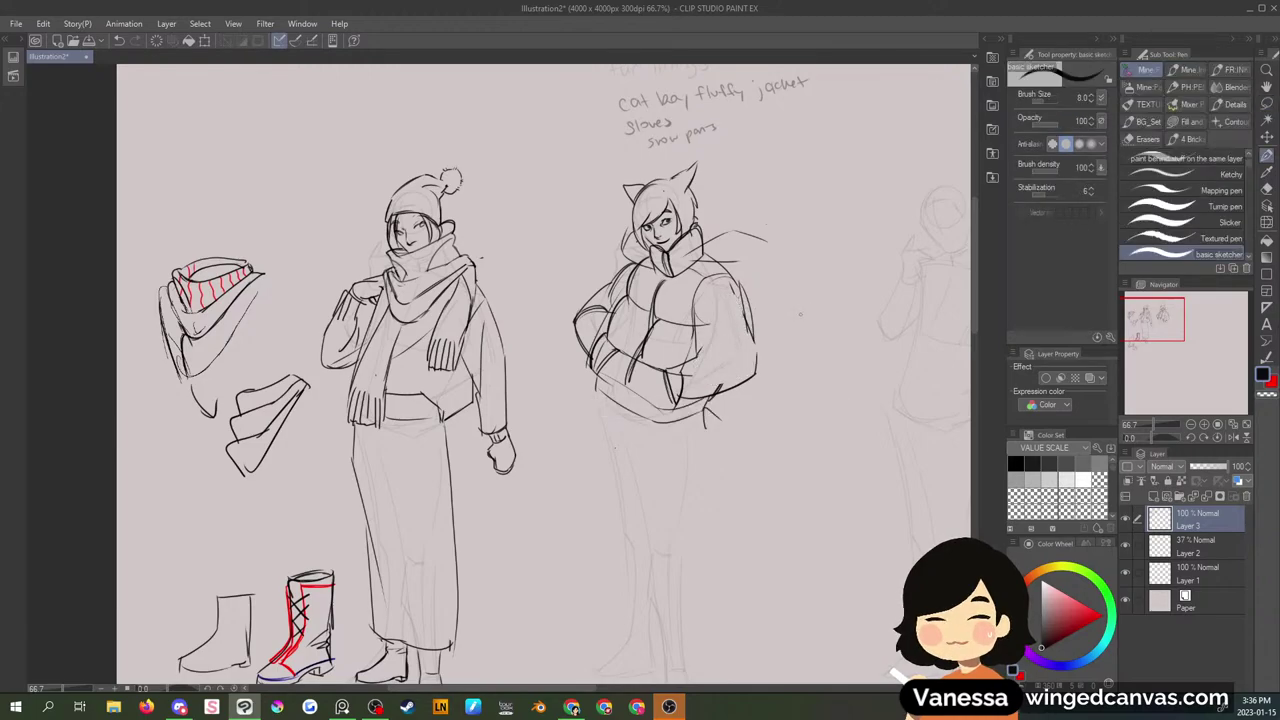
# - Add curved quilting seams to the near sleeve and, beside it, an arrow with a small study of a bent segmented sleeve
pyautogui.moveTo(688, 360)
pyautogui.mouseDown()
pyautogui.moveTo(748, 340)
pyautogui.moveTo(733, 345)
pyautogui.moveTo(718, 320)
pyautogui.moveTo(778, 324)
pyautogui.mouseUp()
pyautogui.moveTo(766, 315); pyautogui.dragTo(800, 315)
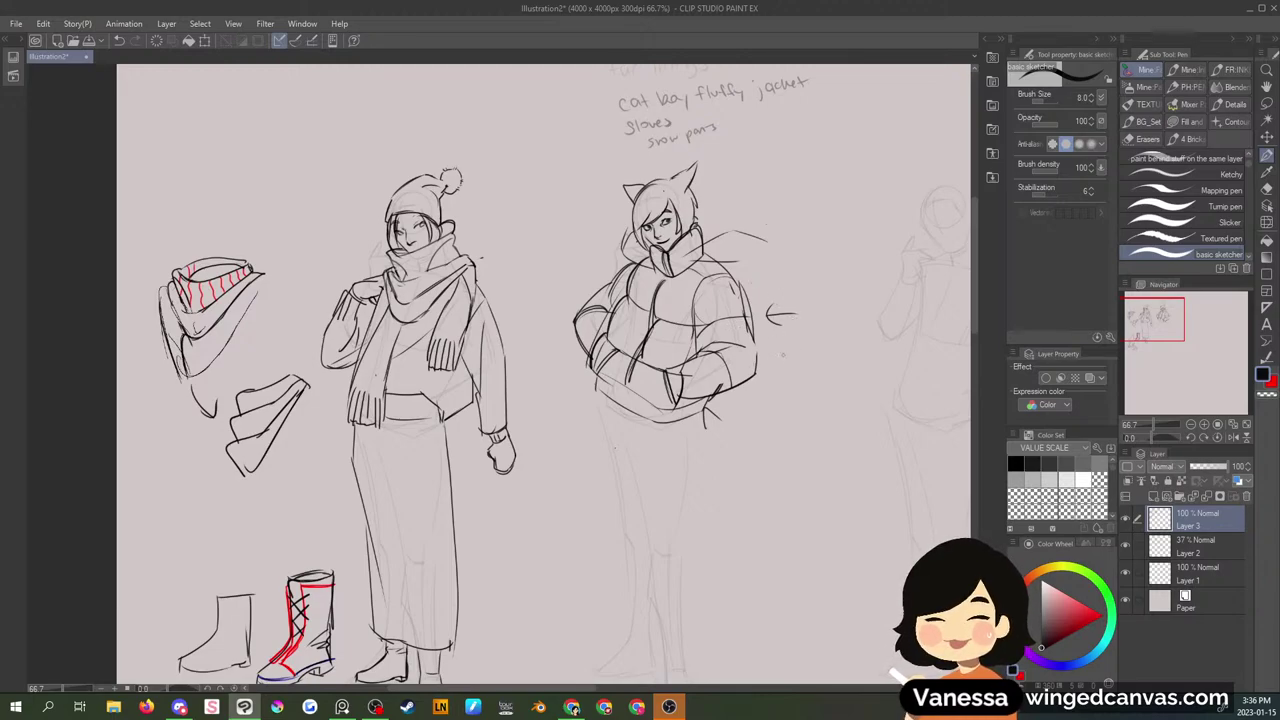
pyautogui.moveTo(782, 355)
pyautogui.mouseDown()
pyautogui.moveTo(805, 352)
pyautogui.moveTo(792, 398)
pyautogui.mouseUp()
pyautogui.moveTo(806, 356)
pyautogui.mouseDown()
pyautogui.moveTo(792, 397)
pyautogui.moveTo(812, 395)
pyautogui.moveTo(759, 417)
pyautogui.moveTo(774, 424)
pyautogui.moveTo(819, 379)
pyautogui.mouseUp()
pyautogui.moveTo(780, 422)
pyautogui.mouseDown()
pyautogui.moveTo(803, 398)
pyautogui.moveTo(806, 416)
pyautogui.mouseUp()
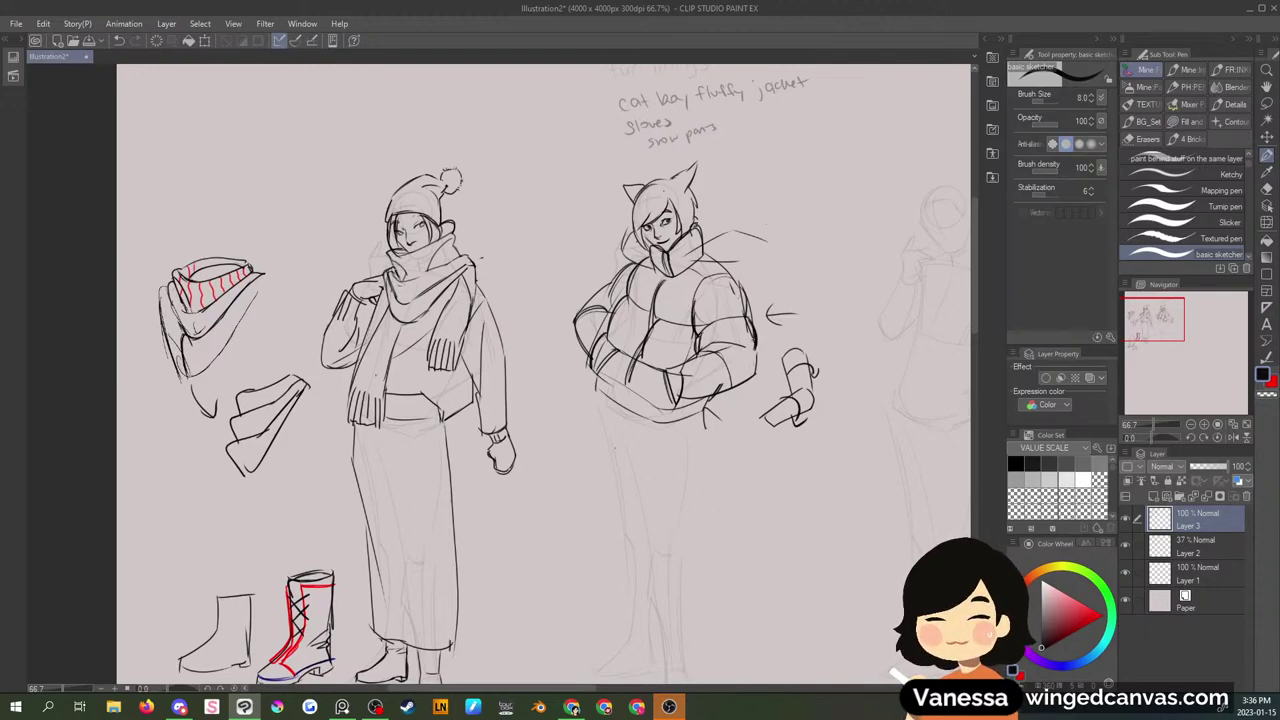
# - Redraw the near sleeve with rounder, puffed contours and erase the old seams and overlapping lines inside it
pyautogui.moveTo(704, 350)
pyautogui.mouseDown()
pyautogui.moveTo(678, 376)
pyautogui.moveTo(726, 396)
pyautogui.moveTo(732, 383)
pyautogui.moveTo(752, 388)
pyautogui.mouseUp()
pyautogui.moveTo(700, 305)
pyautogui.mouseDown()
pyautogui.moveTo(739, 294)
pyautogui.moveTo(746, 312)
pyautogui.moveTo(728, 352)
pyautogui.moveTo(696, 362)
pyautogui.moveTo(722, 387)
pyautogui.moveTo(757, 352)
pyautogui.moveTo(750, 362)
pyautogui.mouseUp()
pyautogui.press('m')
pyautogui.press('Delete')
pyautogui.hotkey('ctrl', 'd')
pyautogui.press('Delete')
pyautogui.hotkey('ctrl', 'd')
pyautogui.press('Delete')
pyautogui.hotkey('ctrl', 'd')
pyautogui.press('Delete')
pyautogui.hotkey('ctrl', 'd')
pyautogui.press('Delete')
pyautogui.hotkey('ctrl', 'd')
pyautogui.press('Delete')
pyautogui.hotkey('ctrl', 'd')
# - Erase leftover line fragments along the near sleeve's outer edge and shoulder
pyautogui.moveTo(747, 316); pyautogui.dragTo(756, 340)
pyautogui.press('Delete')
pyautogui.hotkey('ctrl', 'd')
pyautogui.moveTo(742, 284)
pyautogui.mouseDown()
pyautogui.moveTo(741, 308)
pyautogui.moveTo(713, 332)
pyautogui.moveTo(738, 326)
pyautogui.moveTo(704, 350)
pyautogui.moveTo(742, 334)
pyautogui.moveTo(726, 298)
pyautogui.mouseUp()
pyautogui.press('Delete')
pyautogui.hotkey('ctrl', 'd')
pyautogui.press('Delete')
pyautogui.hotkey('ctrl', 'd')
pyautogui.press('Delete')
pyautogui.press('p')
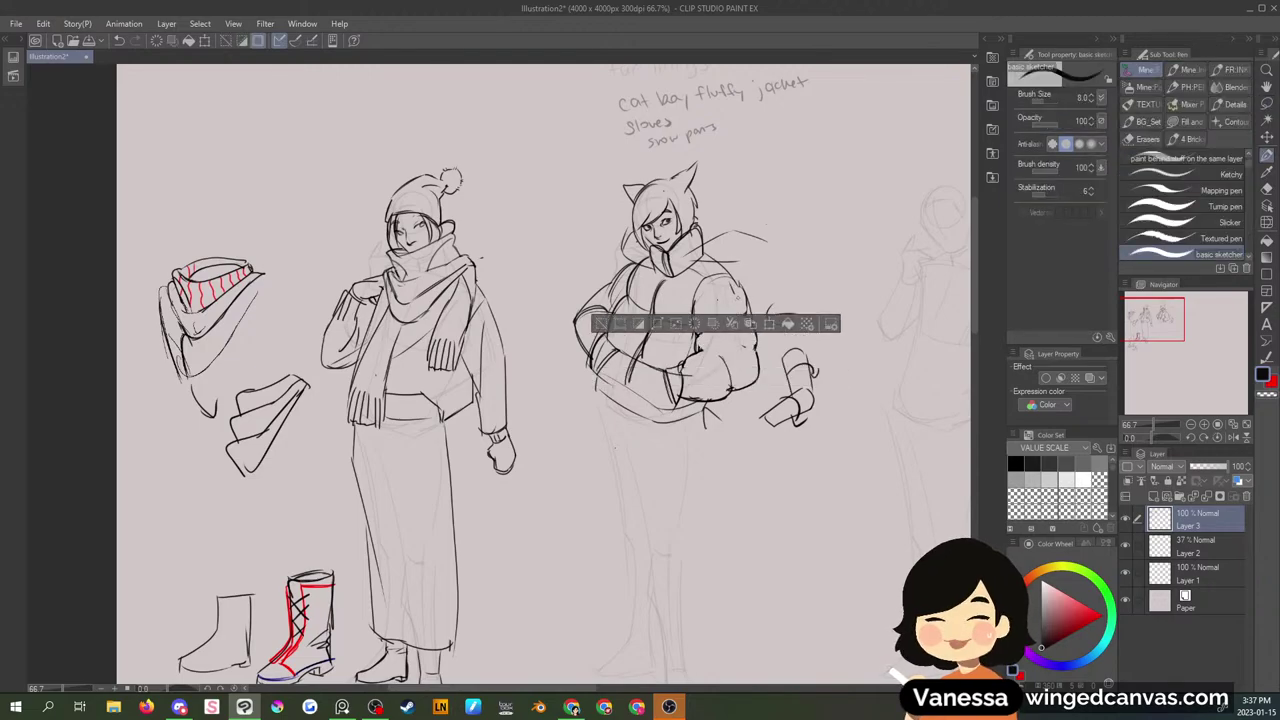
pyautogui.press('m')
pyautogui.hotkey('ctrl', 'd')
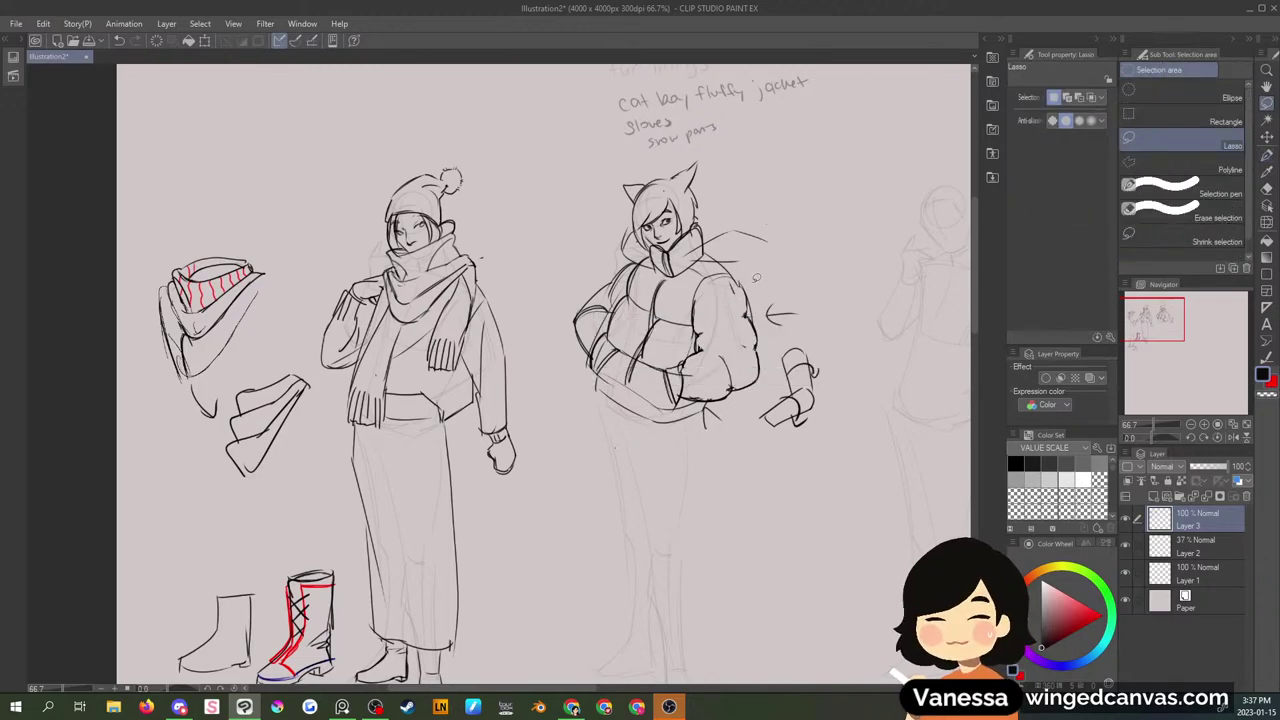
# - Redraw the near sleeve's quilting seams and shoulder line, and erase its outer edge between the upper arm and elbow
pyautogui.press('p')
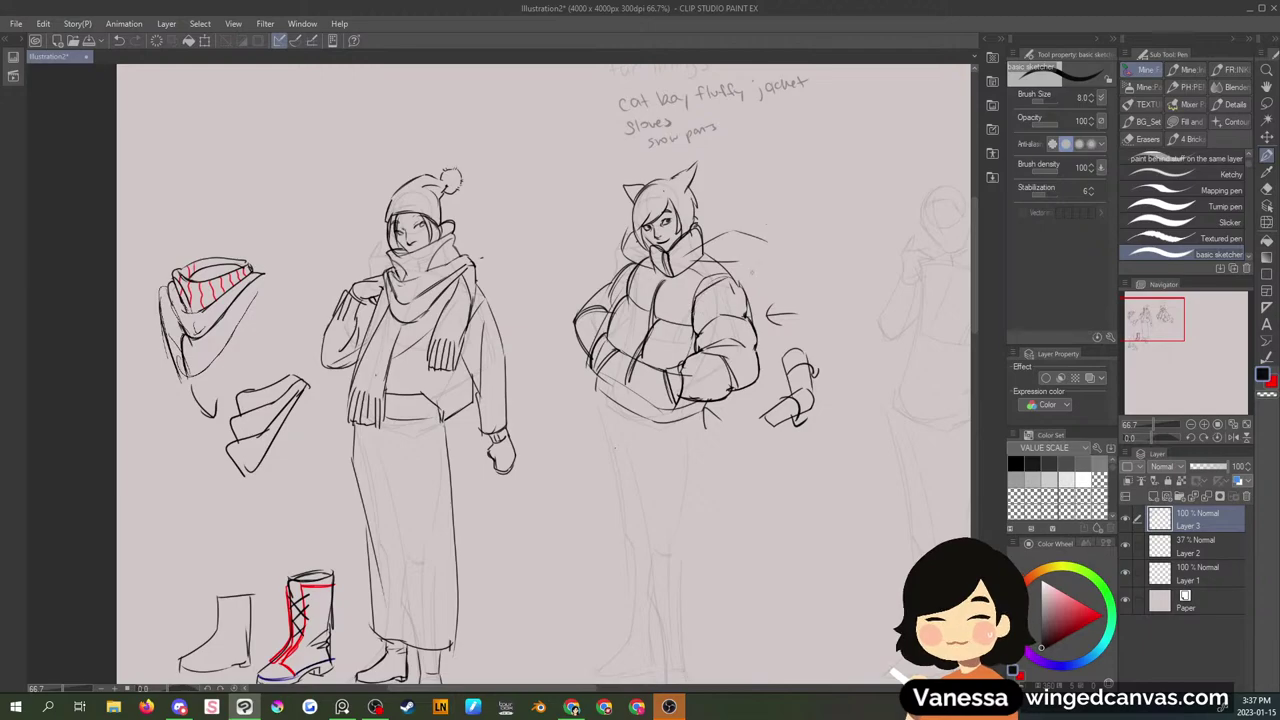
pyautogui.moveTo(717, 263)
pyautogui.mouseDown()
pyautogui.moveTo(762, 340)
pyautogui.moveTo(756, 374)
pyautogui.mouseUp()
pyautogui.press('m')
pyautogui.press('Delete')
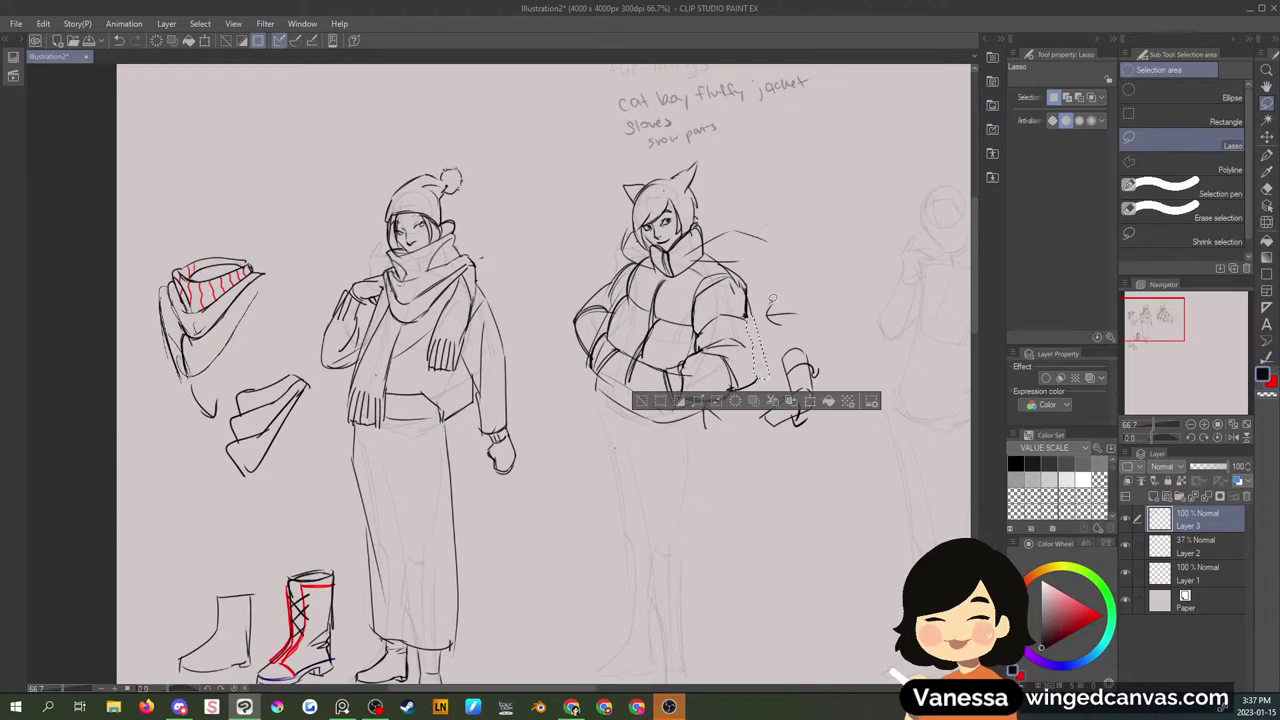
pyautogui.hotkey('ctrl', 'd')
pyautogui.press('p')
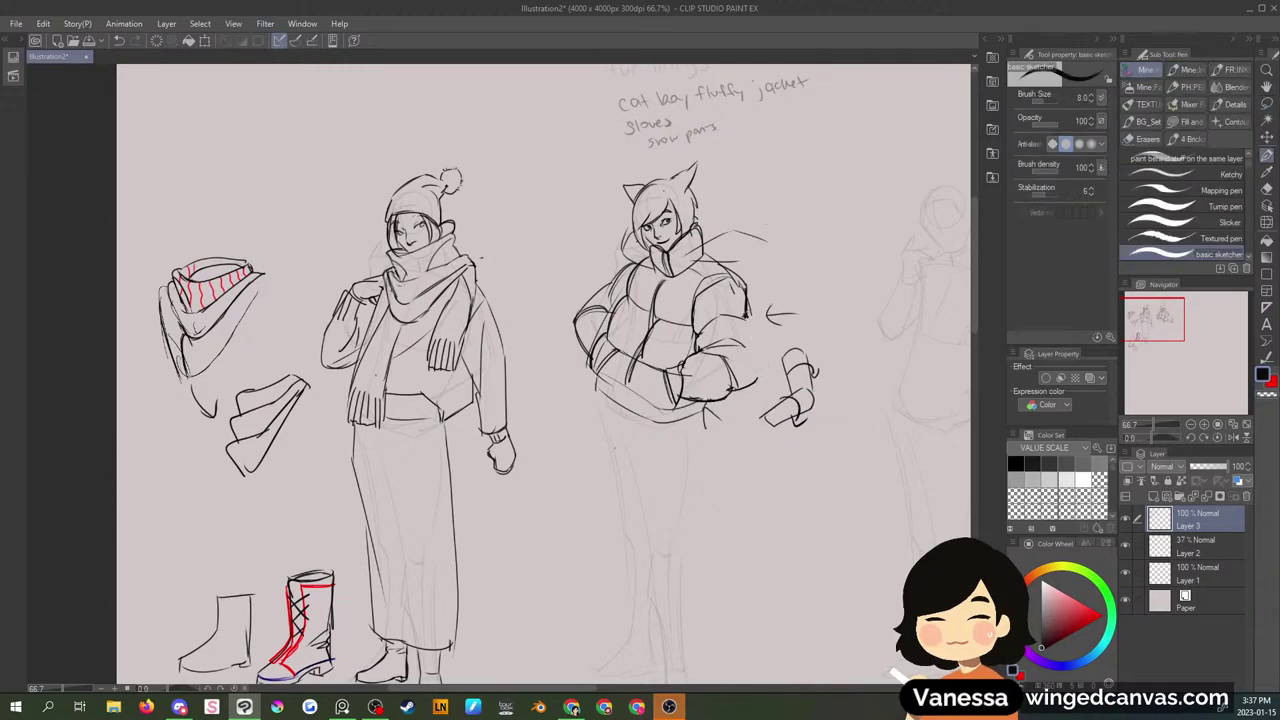
# - Redraw the near sleeve's outer edge as a puffed curve around the elbow and erase the overshooting lines
pyautogui.moveTo(752, 308)
pyautogui.mouseDown()
pyautogui.moveTo(760, 366)
pyautogui.moveTo(746, 384)
pyautogui.mouseUp()
pyautogui.press('m')
pyautogui.moveTo(764, 376); pyautogui.dragTo(738, 396)
pyautogui.press('Delete')
pyautogui.hotkey('ctrl', 'd')
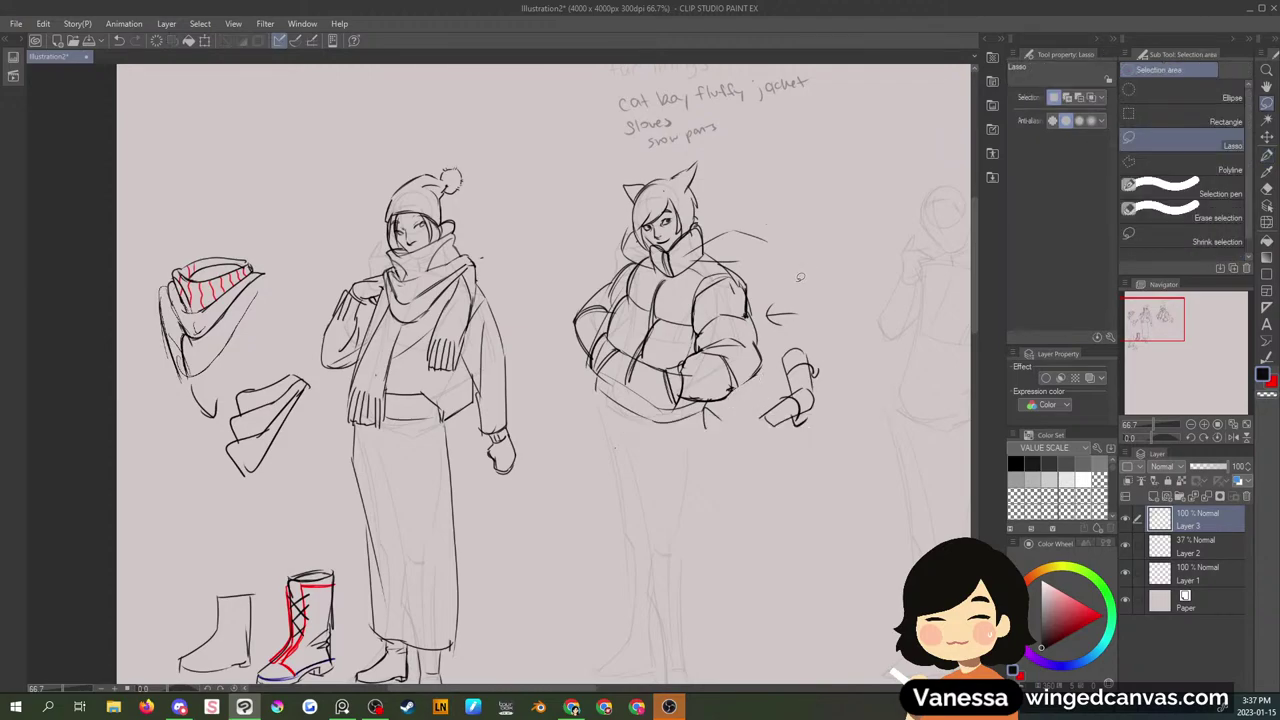
# - Outline the lowered hood draping behind the collar over the near shoulder, and erase the guide line beside the far cheek
pyautogui.press('p')
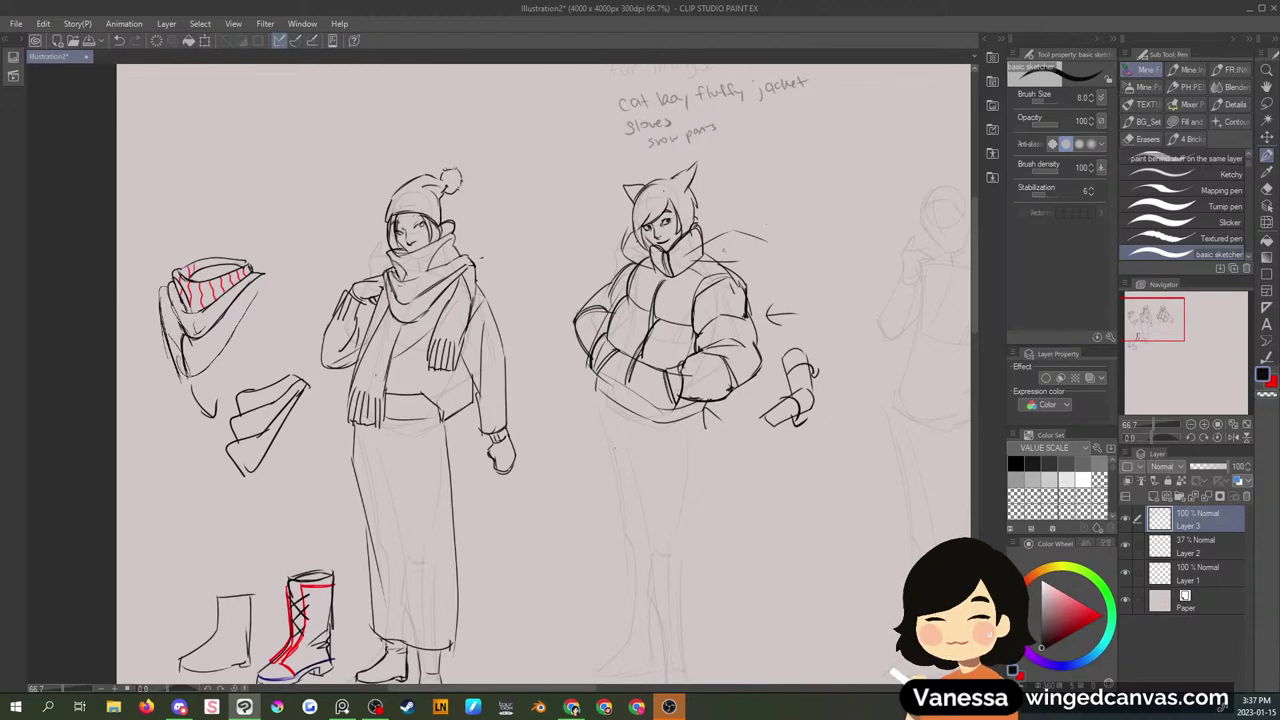
pyautogui.moveTo(748, 238)
pyautogui.mouseDown()
pyautogui.moveTo(768, 268)
pyautogui.moveTo(752, 282)
pyautogui.mouseUp()
pyautogui.moveTo(747, 266); pyautogui.dragTo(728, 278)
pyautogui.moveTo(630, 238); pyautogui.dragTo(635, 263)
pyautogui.moveTo(702, 231)
pyautogui.mouseDown()
pyautogui.moveTo(729, 225)
pyautogui.moveTo(762, 246)
pyautogui.moveTo(753, 281)
pyautogui.mouseUp()
pyautogui.press('m')
pyautogui.moveTo(636, 220)
pyautogui.mouseDown()
pyautogui.moveTo(614, 262)
pyautogui.moveTo(640, 224)
pyautogui.mouseUp()
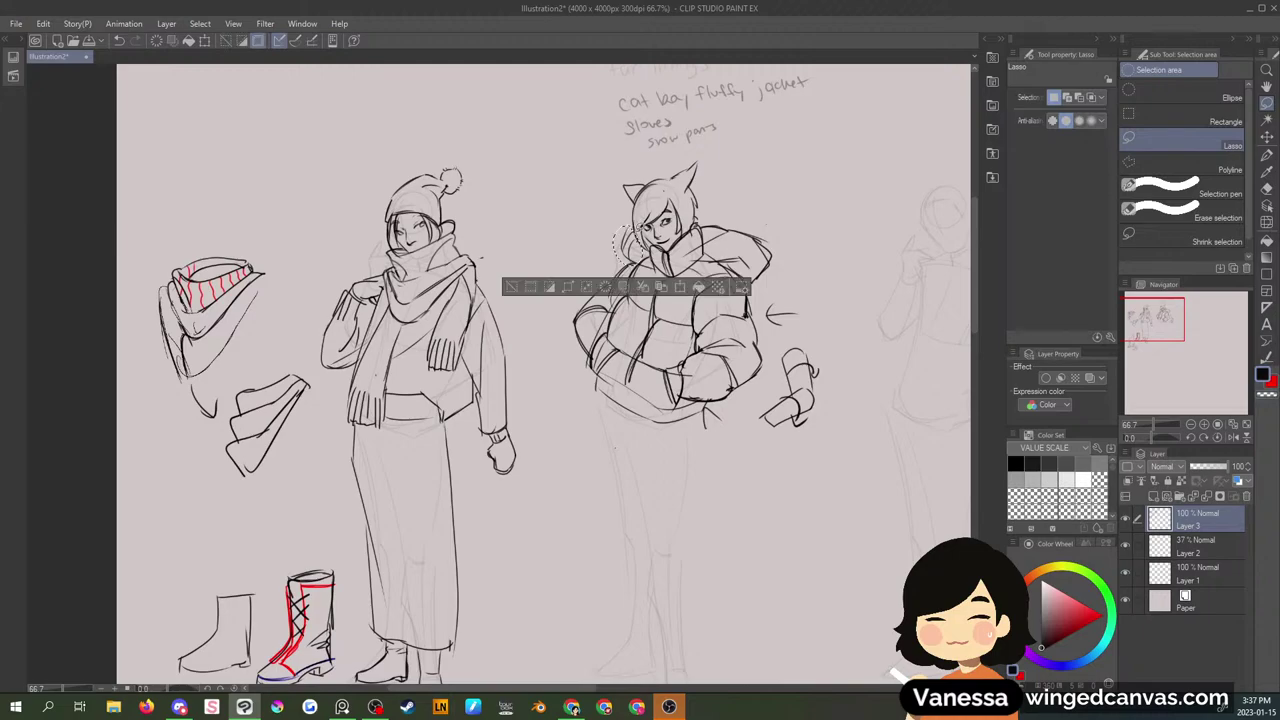
pyautogui.hotkey('ctrl', 'd')
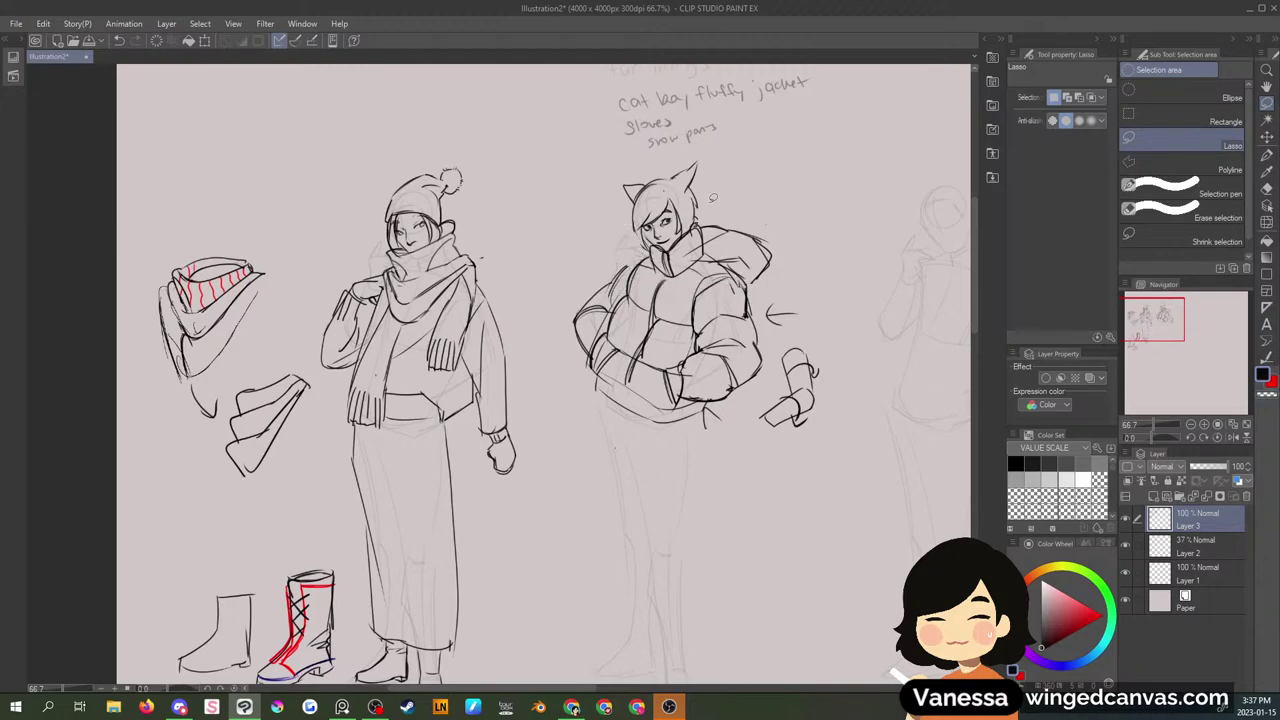
# - Add short quilting seams across the hood and a dark rounded line beneath it at the back of the near shoulder
pyautogui.press('p')
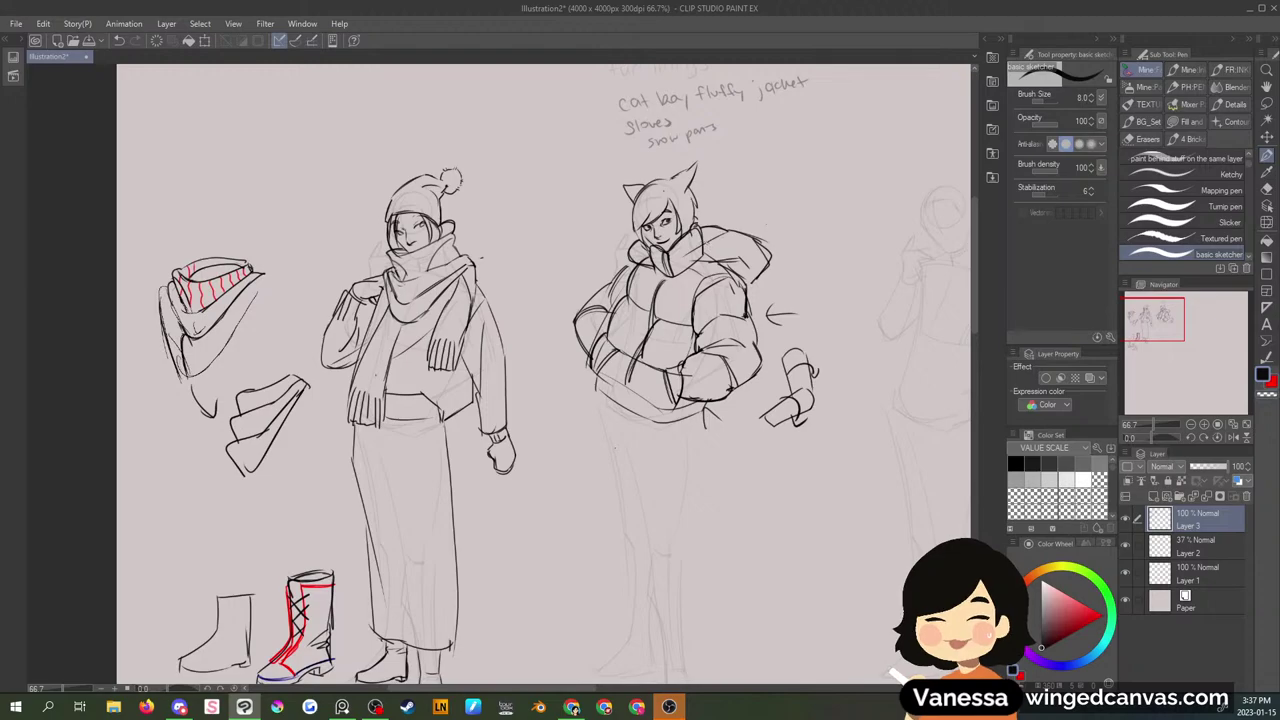
pyautogui.moveTo(716, 241); pyautogui.dragTo(706, 262)
pyautogui.moveTo(734, 234)
pyautogui.mouseDown()
pyautogui.moveTo(719, 258)
pyautogui.moveTo(740, 262)
pyautogui.mouseUp()
pyautogui.moveTo(760, 245); pyautogui.dragTo(752, 270)
pyautogui.moveTo(649, 252); pyautogui.dragTo(637, 262)
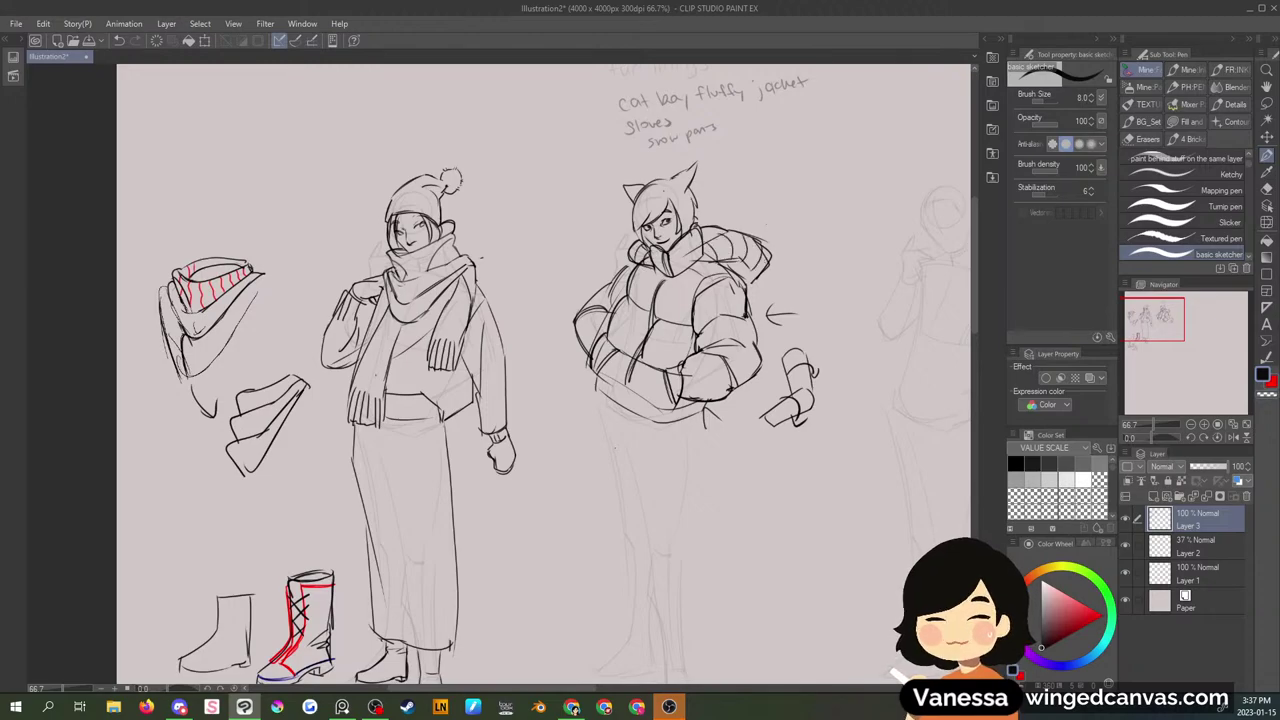
pyautogui.moveTo(741, 260); pyautogui.dragTo(750, 294)
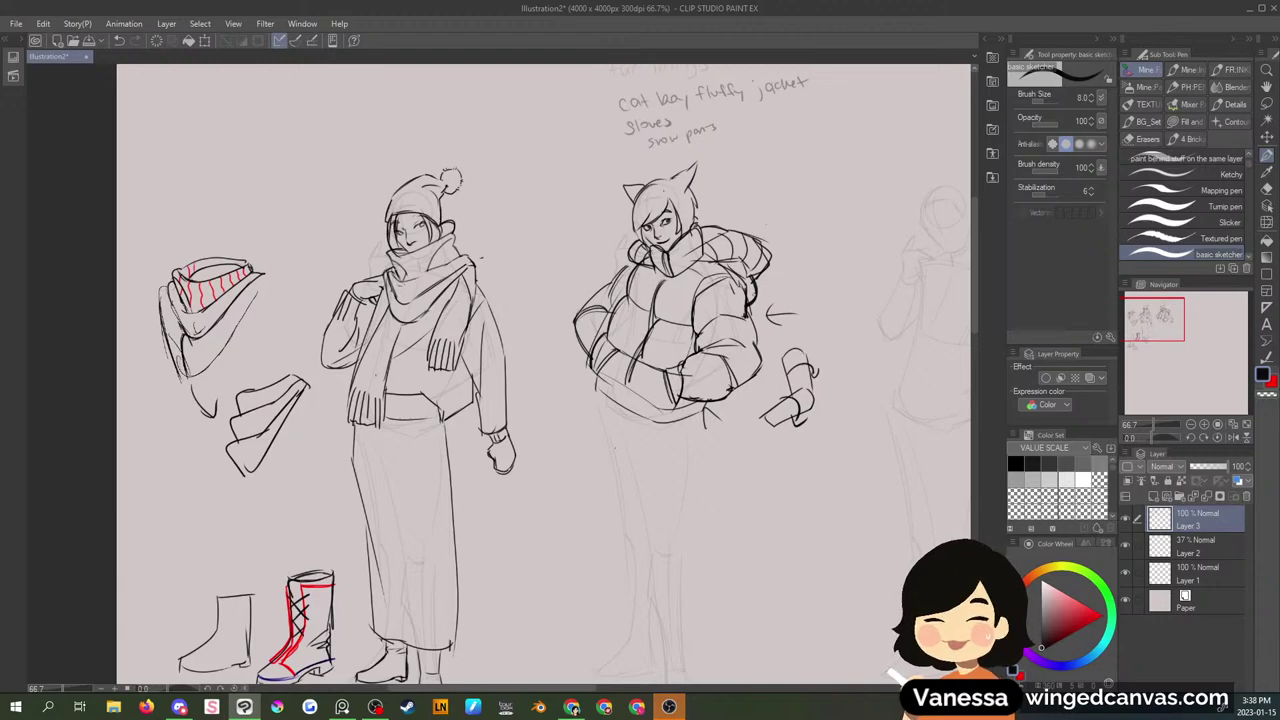
# - Clear the quilting seams from the hood on both sides of the collar
pyautogui.press('m')
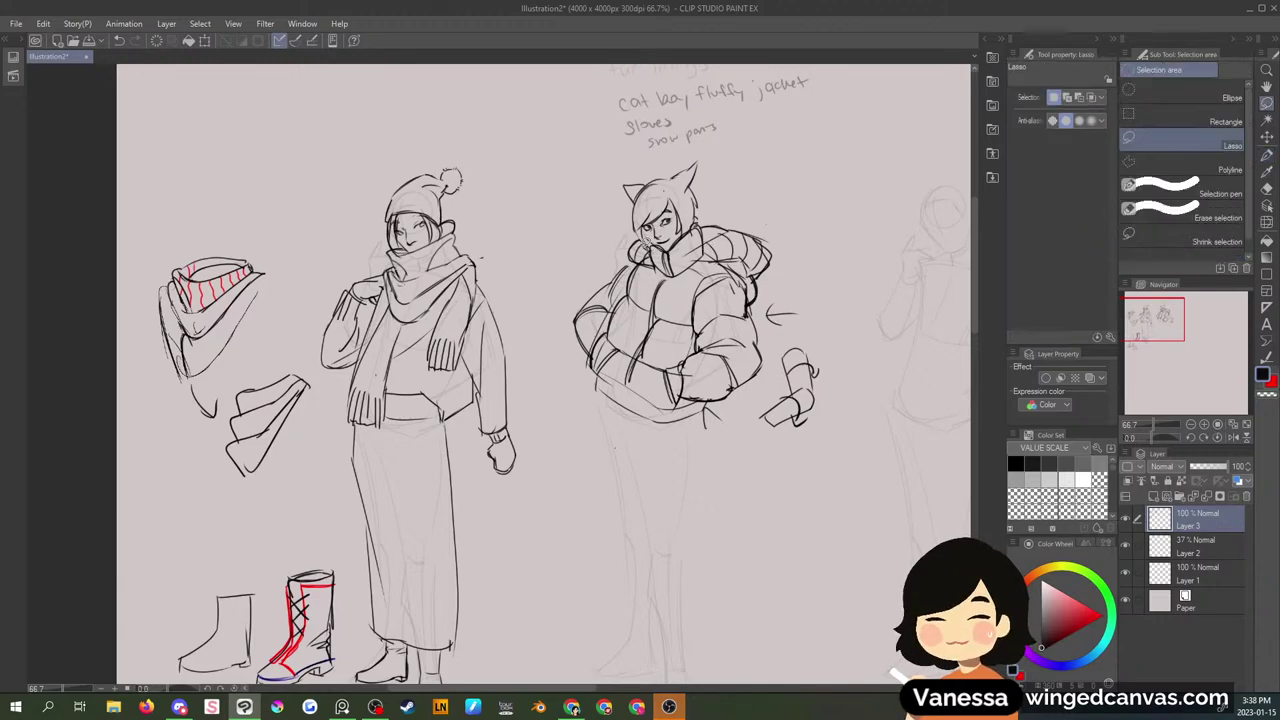
pyautogui.moveTo(650, 247)
pyautogui.mouseDown()
pyautogui.moveTo(748, 234)
pyautogui.moveTo(729, 231)
pyautogui.moveTo(727, 268)
pyautogui.moveTo(751, 229)
pyautogui.moveTo(725, 240)
pyautogui.moveTo(764, 242)
pyautogui.mouseUp()
pyautogui.hotkey('ctrl', 'd')
pyautogui.moveTo(650, 243); pyautogui.dragTo(654, 240)
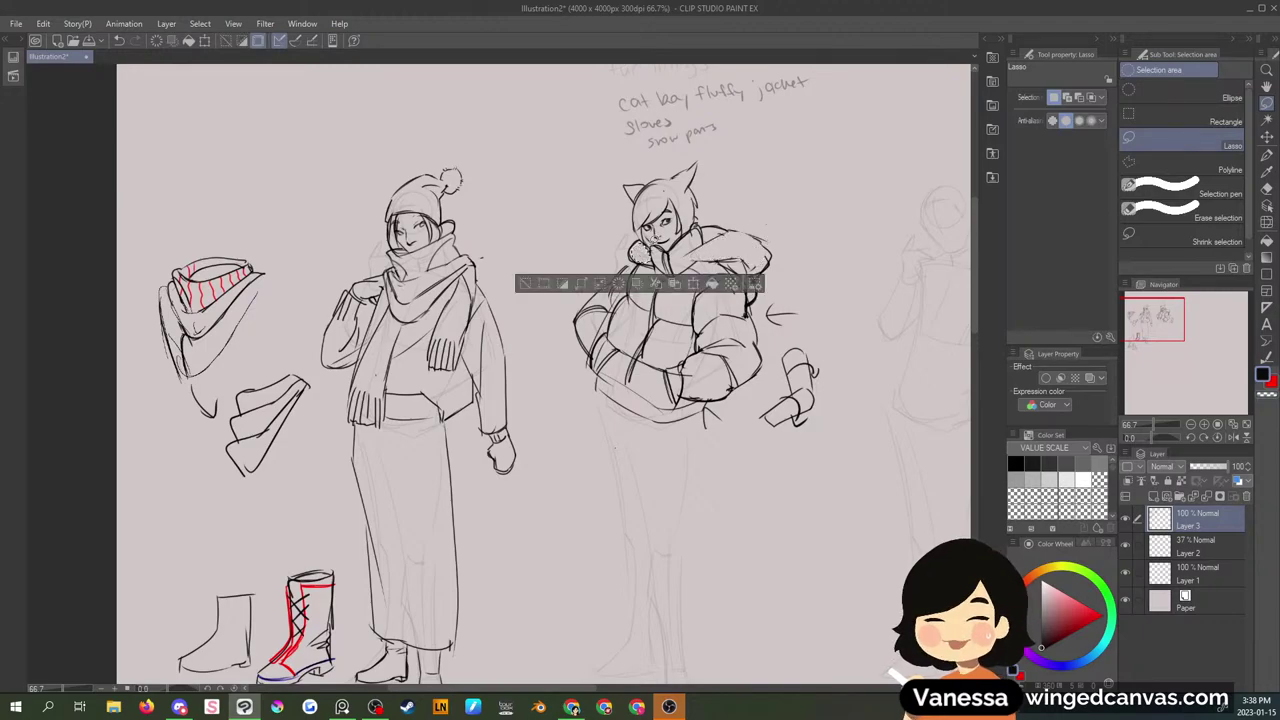
pyautogui.hotkey('ctrl', 'd')
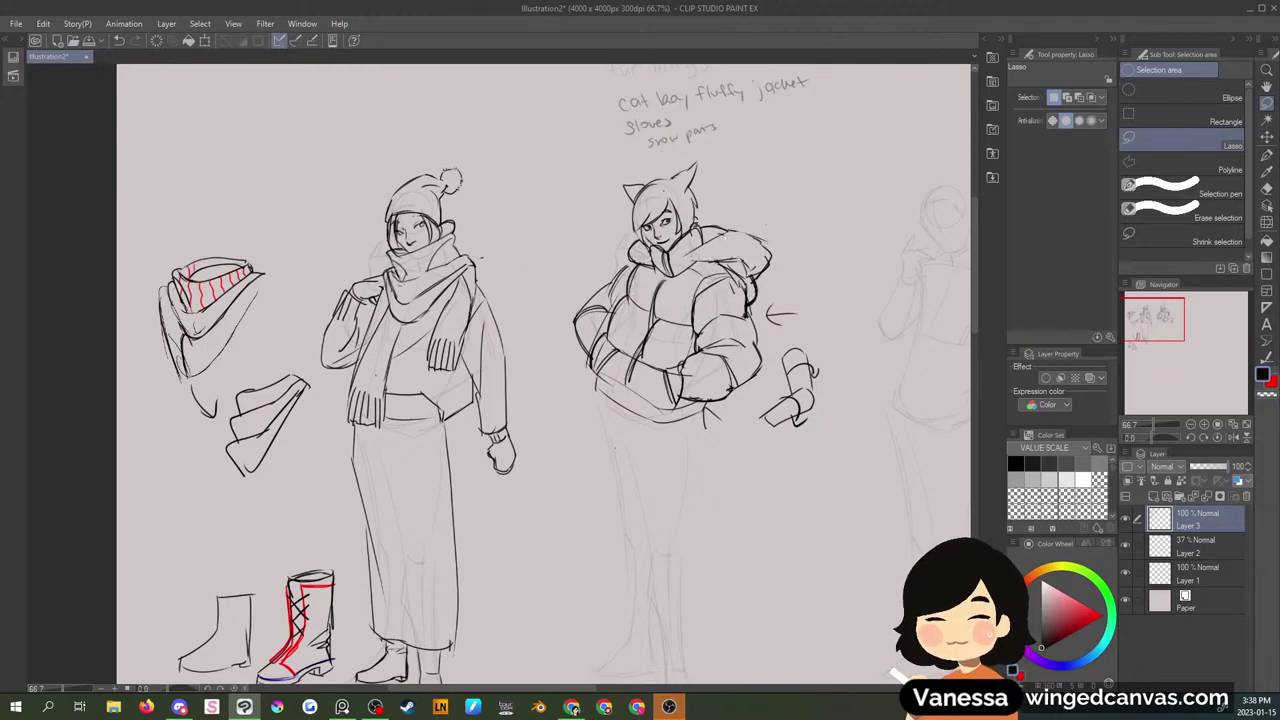
pyautogui.press('p')
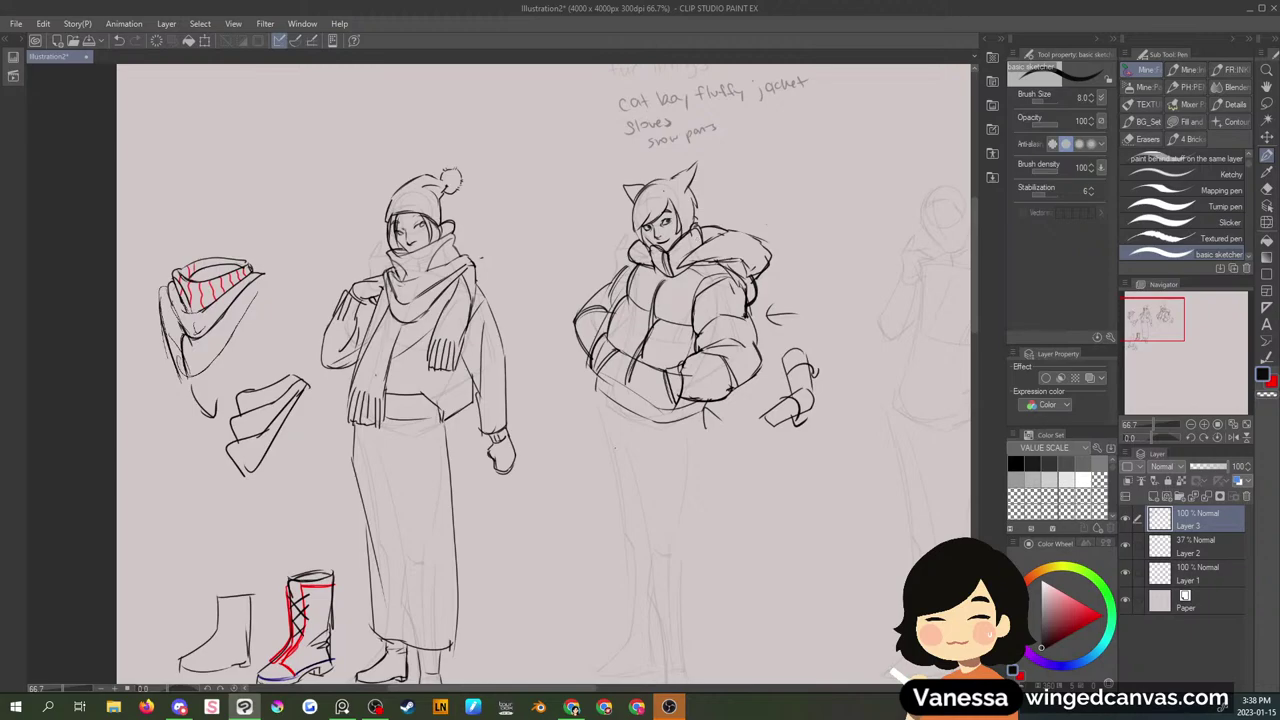
# - Lasso and erase the stray lines along the hood's lower edge beside the collar
pyautogui.press('m')
pyautogui.moveTo(690, 266); pyautogui.dragTo(736, 262)
pyautogui.press('Delete')
pyautogui.hotkey('ctrl', 'd')
pyautogui.press('p')
# - Erase the hood and collar lines meeting beside the neck, and redraw the hood's edge rising from the collar
pyautogui.press('m')
pyautogui.moveTo(712, 220); pyautogui.dragTo(694, 240)
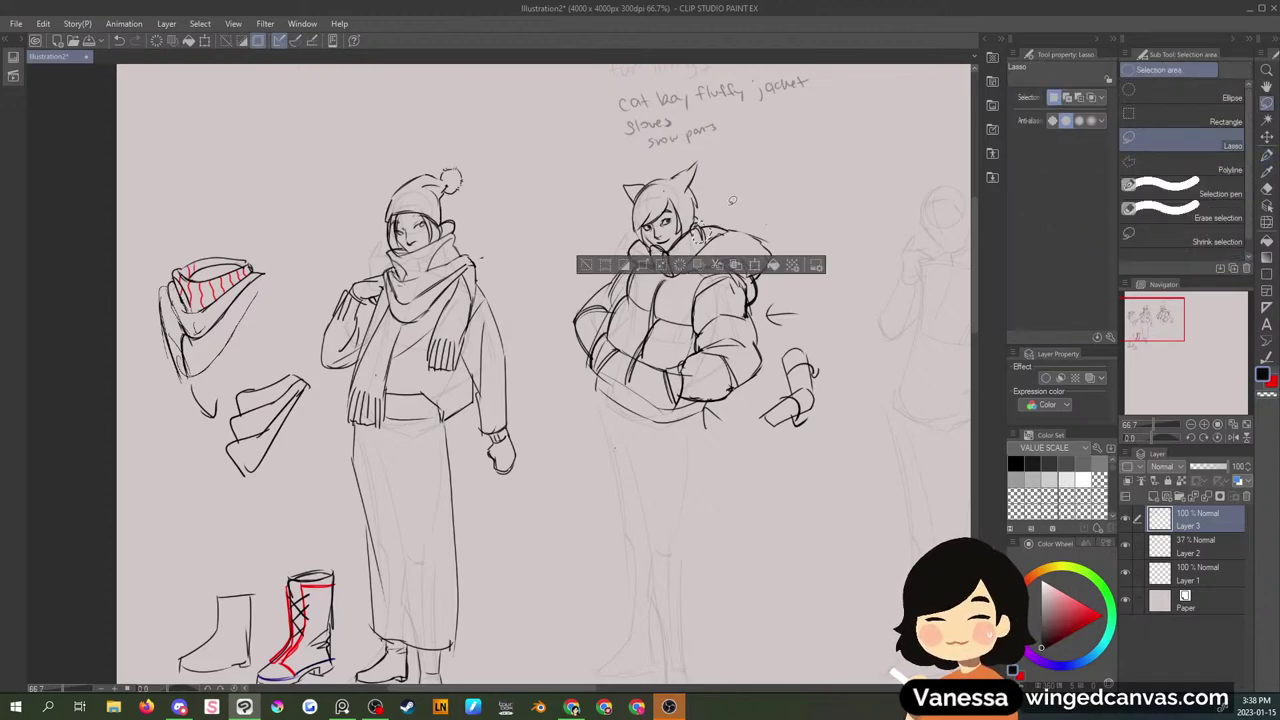
pyautogui.press('Delete')
pyautogui.hotkey('ctrl', 'd')
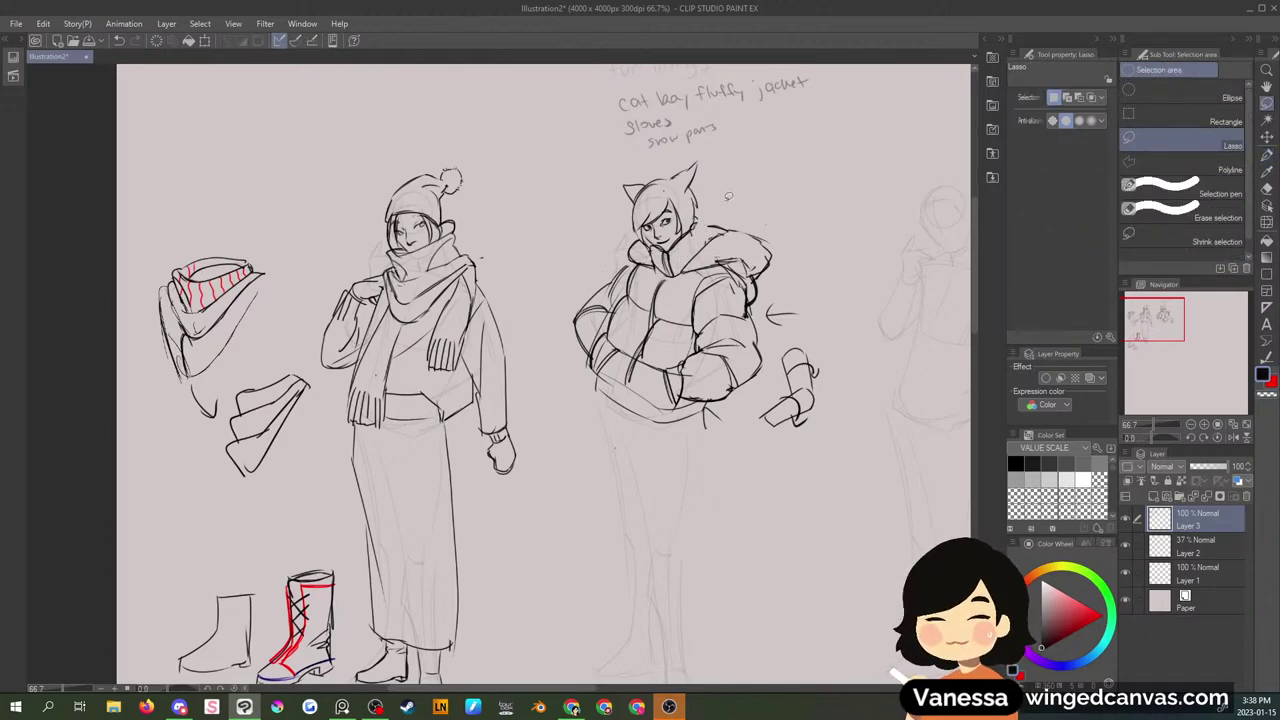
pyautogui.press('p')
pyautogui.moveTo(697, 243); pyautogui.dragTo(709, 226)
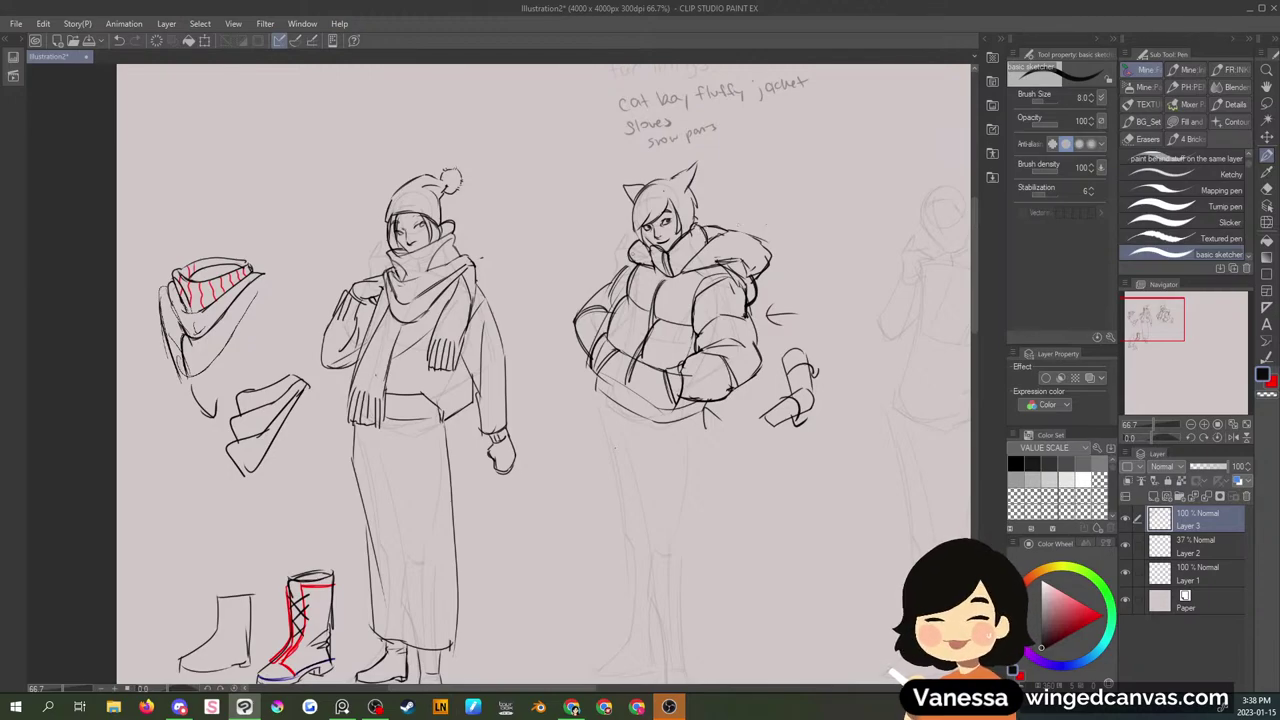
# - Try an arrow pointing at the pompom on the first figure's hat, and undo it
pyautogui.moveTo(480, 212)
pyautogui.mouseDown()
pyautogui.moveTo(513, 243)
pyautogui.moveTo(510, 205)
pyautogui.mouseUp()
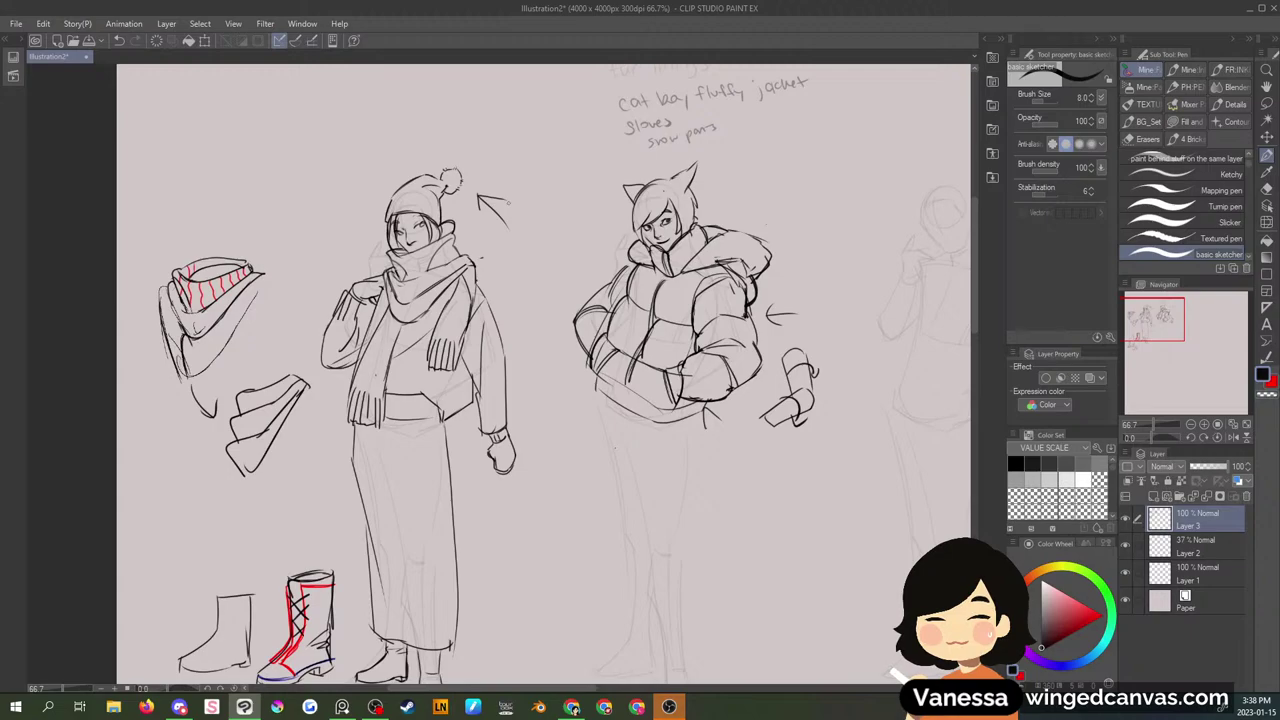
pyautogui.press('m')
pyautogui.hotkey('ctrl', 'z')
pyautogui.hotkey('ctrl', 'z')
pyautogui.hotkey('ctrl', 'z')
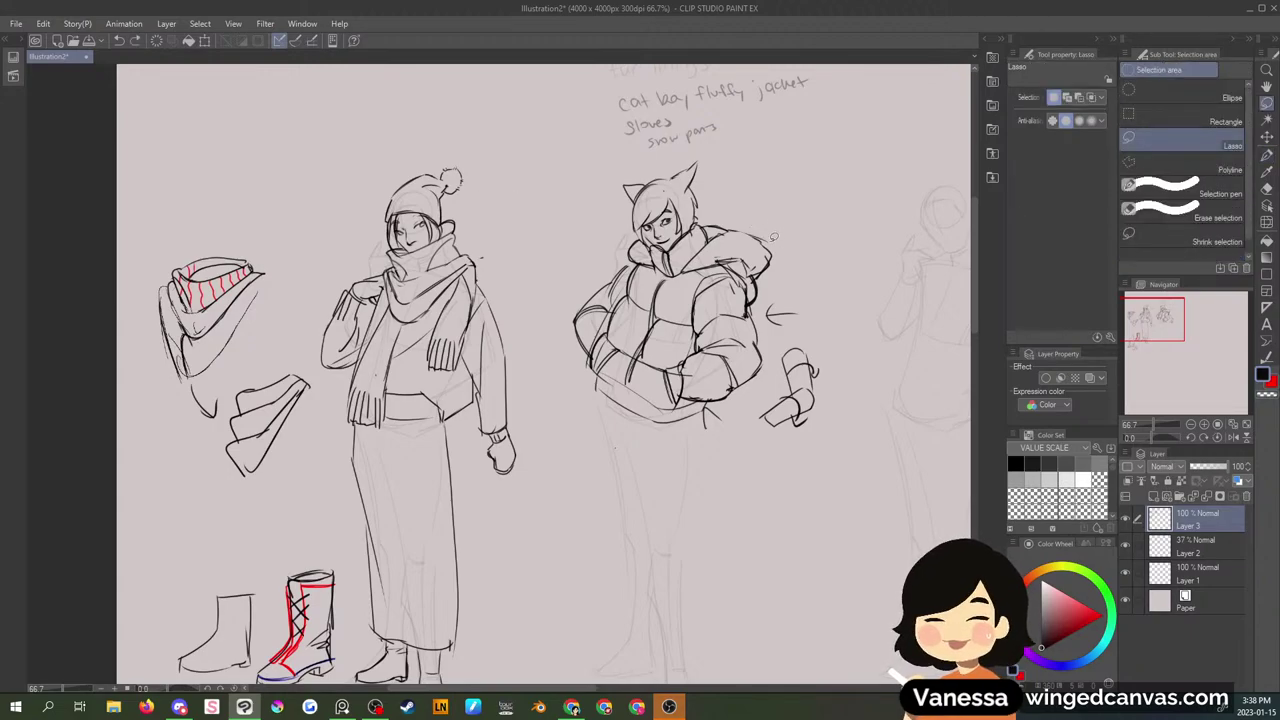
pyautogui.moveTo(768, 240)
pyautogui.mouseDown()
pyautogui.moveTo(728, 257)
pyautogui.moveTo(755, 248)
pyautogui.mouseUp()
pyautogui.click(779, 200)
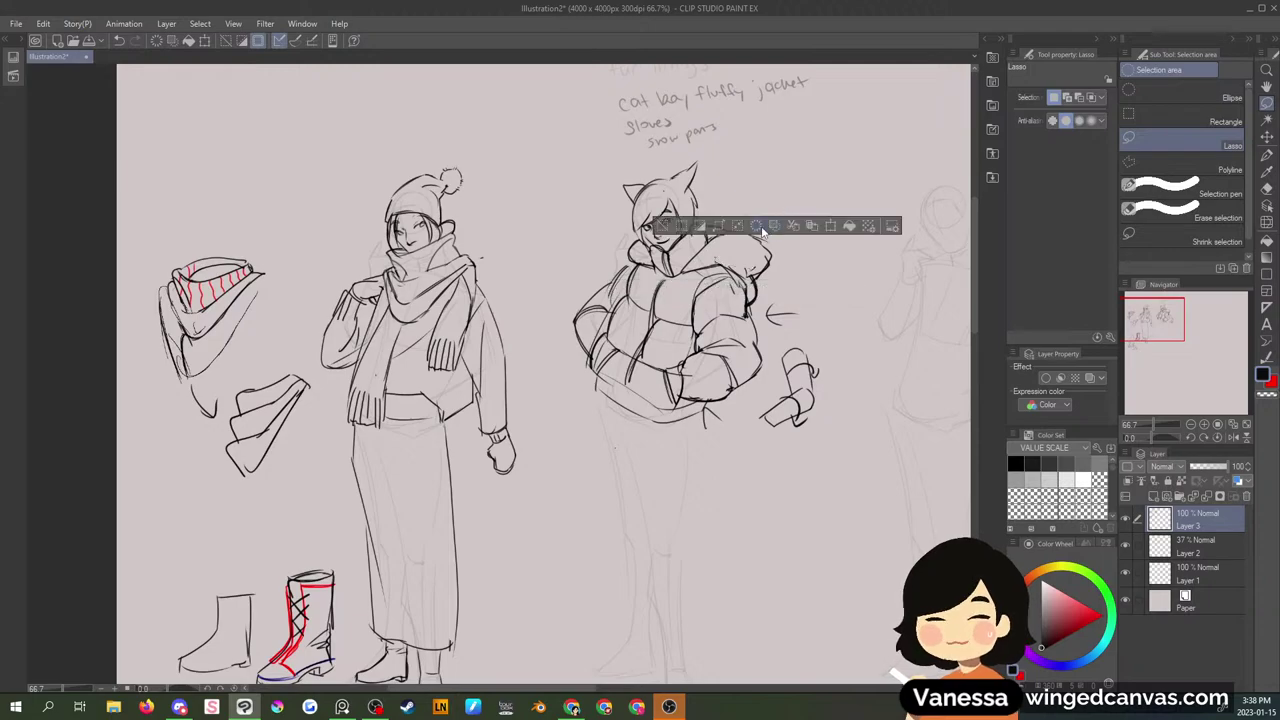
pyautogui.click(778, 200)
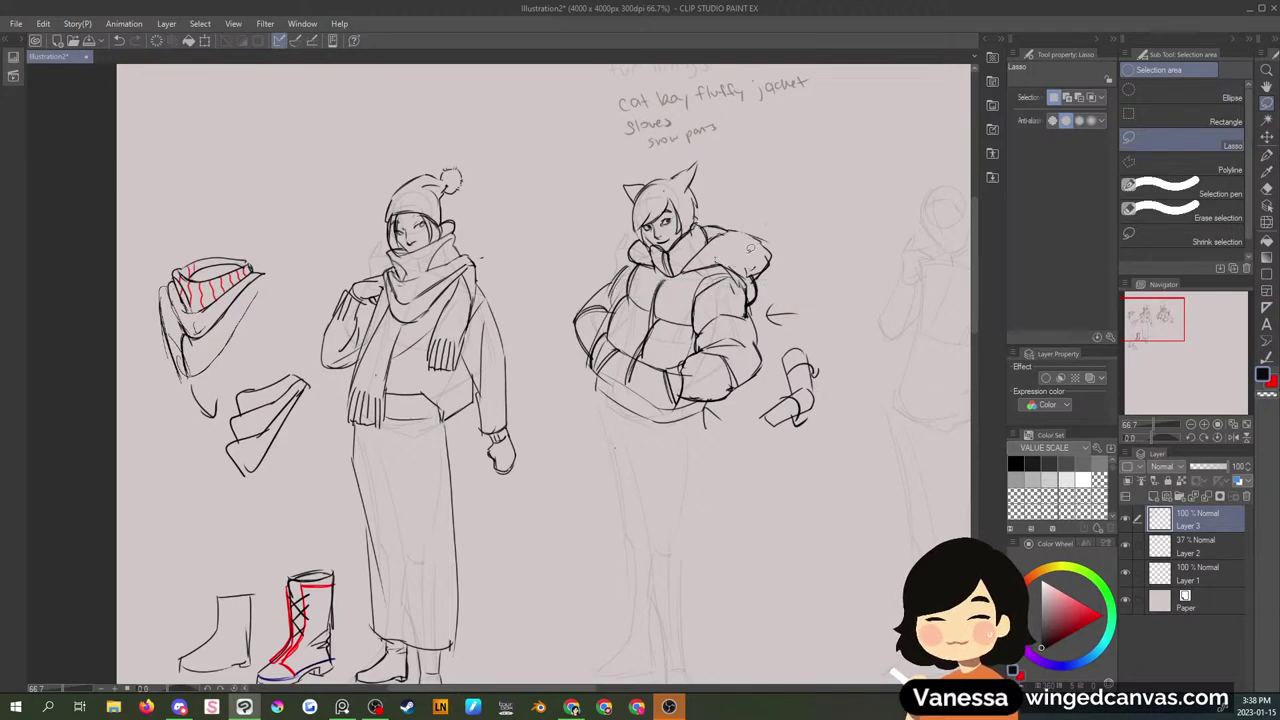
# - Lower Layer 3's opacity to 28% and add a new vector layer above it
pyautogui.press('p')
pyautogui.moveTo(1212, 471); pyautogui.dragTo(1200, 466)
pyautogui.click(1165, 497)
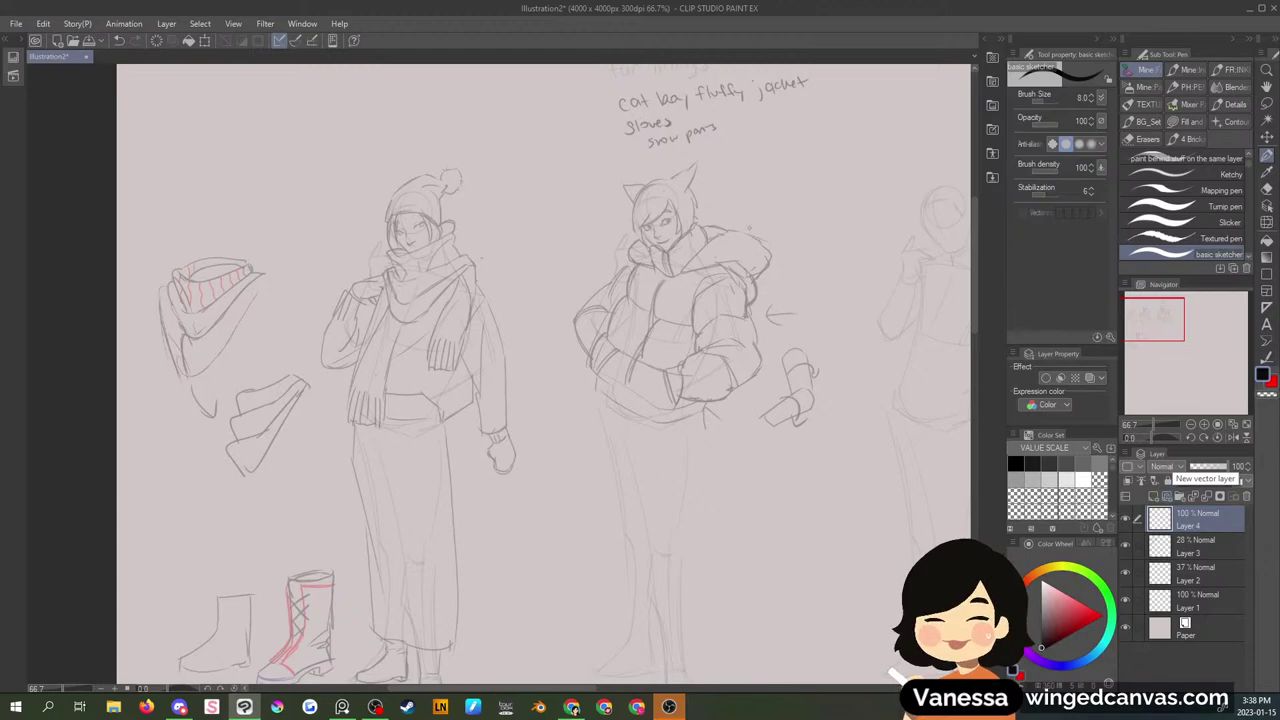
# - Sketch a trim of short, curly fur strokes around the middle figure's hood on both sides of the collar, with sample strokes beside it
pyautogui.moveTo(700, 250); pyautogui.dragTo(794, 196)
pyautogui.moveTo(726, 234); pyautogui.dragTo(740, 228)
pyautogui.moveTo(740, 232); pyautogui.dragTo(758, 232)
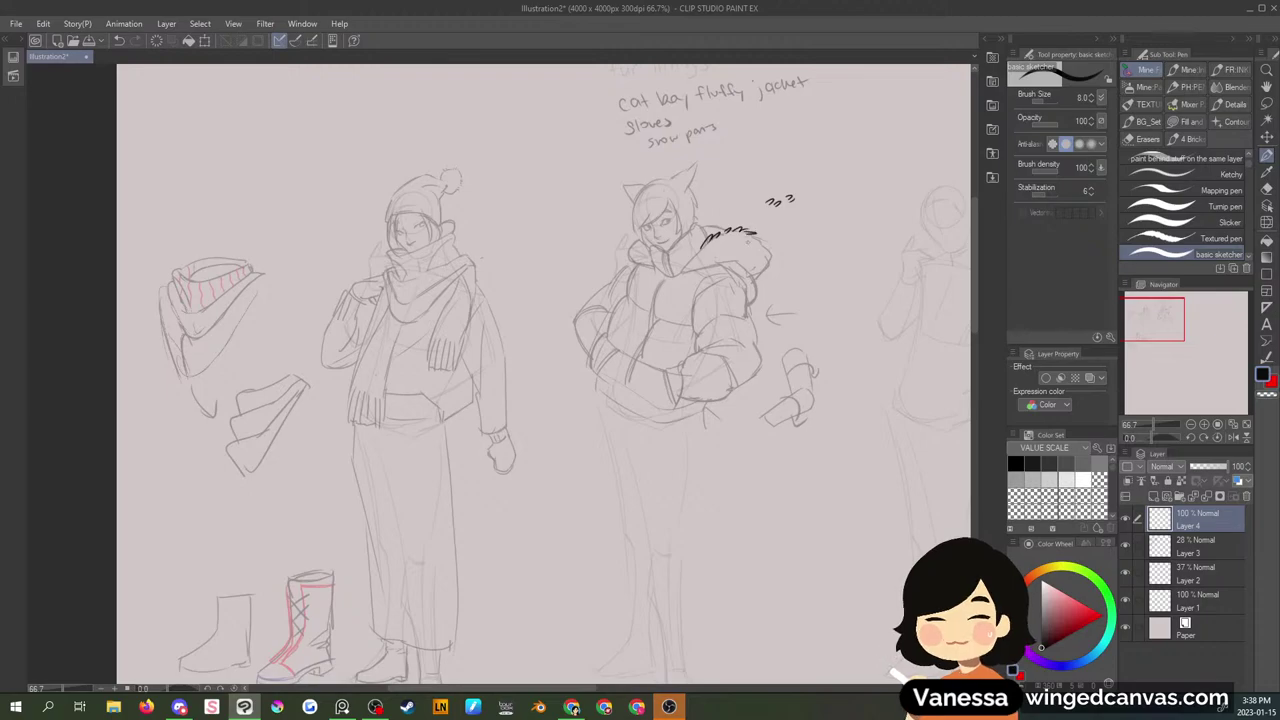
pyautogui.moveTo(692, 274); pyautogui.dragTo(708, 268)
pyautogui.moveTo(702, 272); pyautogui.dragTo(714, 264)
pyautogui.moveTo(636, 243); pyautogui.dragTo(625, 250)
pyautogui.moveTo(631, 246)
pyautogui.mouseDown()
pyautogui.moveTo(625, 256)
pyautogui.moveTo(658, 269)
pyautogui.mouseUp()
pyautogui.moveTo(752, 236); pyautogui.dragTo(764, 245)
pyautogui.moveTo(760, 242)
pyautogui.mouseDown()
pyautogui.moveTo(768, 258)
pyautogui.moveTo(726, 269)
pyautogui.moveTo(761, 280)
pyautogui.moveTo(774, 262)
pyautogui.mouseUp()
pyautogui.moveTo(684, 266); pyautogui.dragTo(698, 250)
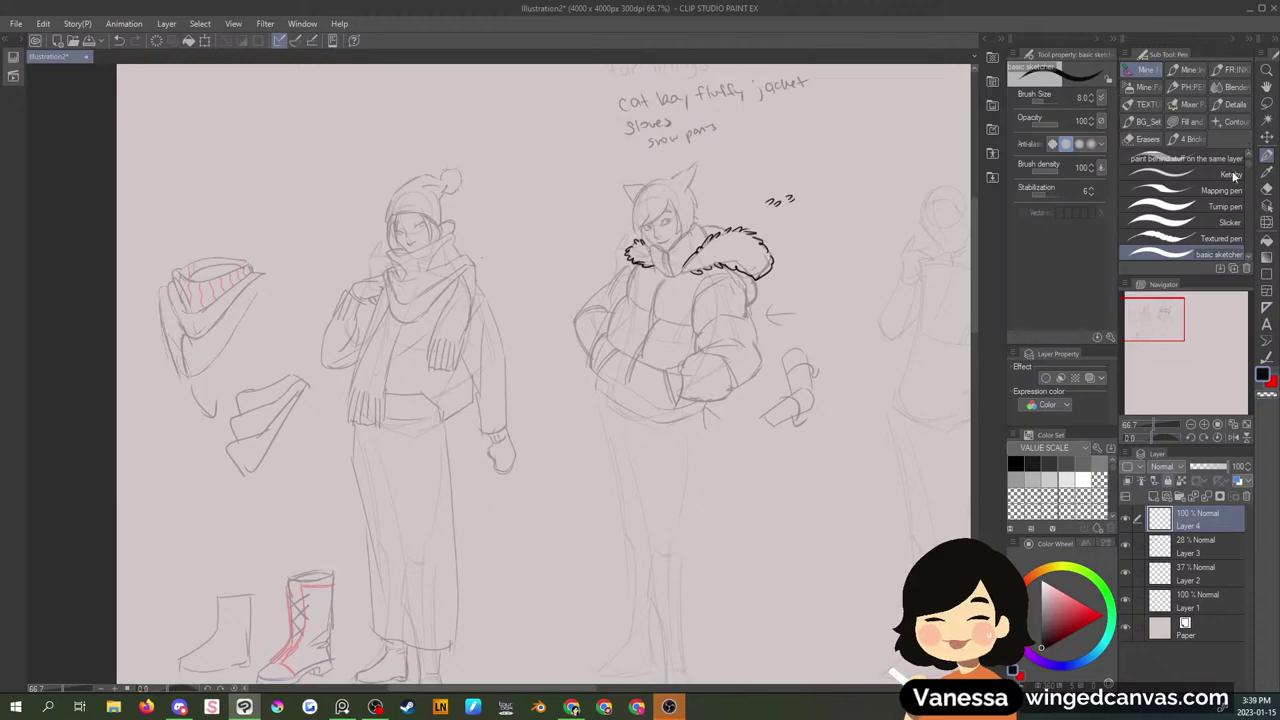
# - Lasso and delete the curly fur trim around the hood
pyautogui.click(1266, 103)
pyautogui.moveTo(795, 240)
pyautogui.mouseDown()
pyautogui.moveTo(620, 215)
pyautogui.moveTo(832, 296)
pyautogui.mouseUp()
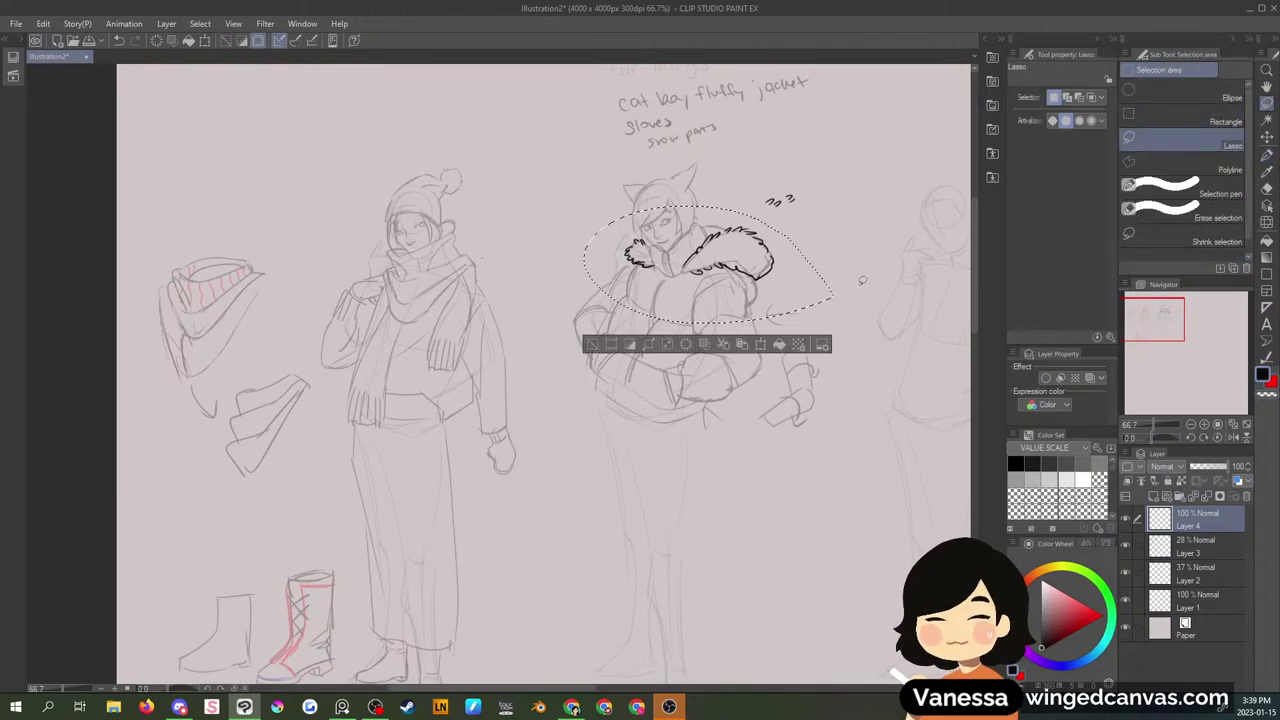
pyautogui.press('Delete')
pyautogui.hotkey('ctrl', 'd')
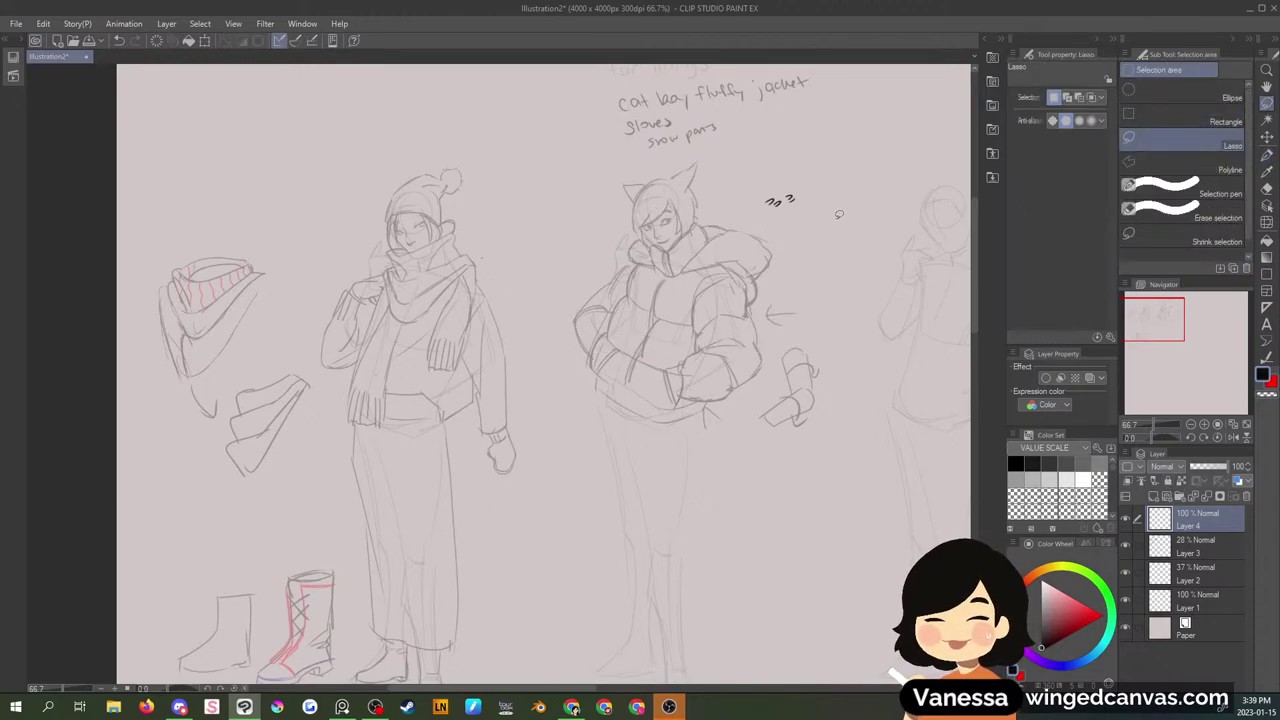
# - Draw a longer, spikier fur trim around the hood on both sides of the collar
pyautogui.press('p')
pyautogui.moveTo(681, 268)
pyautogui.mouseDown()
pyautogui.moveTo(736, 230)
pyautogui.moveTo(685, 272)
pyautogui.moveTo(768, 240)
pyautogui.moveTo(724, 268)
pyautogui.moveTo(761, 240)
pyautogui.moveTo(774, 243)
pyautogui.moveTo(758, 281)
pyautogui.mouseUp()
pyautogui.moveTo(644, 236)
pyautogui.mouseDown()
pyautogui.moveTo(622, 262)
pyautogui.moveTo(654, 270)
pyautogui.mouseUp()
pyautogui.moveTo(698, 225)
pyautogui.mouseDown()
pyautogui.moveTo(712, 213)
pyautogui.moveTo(730, 230)
pyautogui.mouseUp()
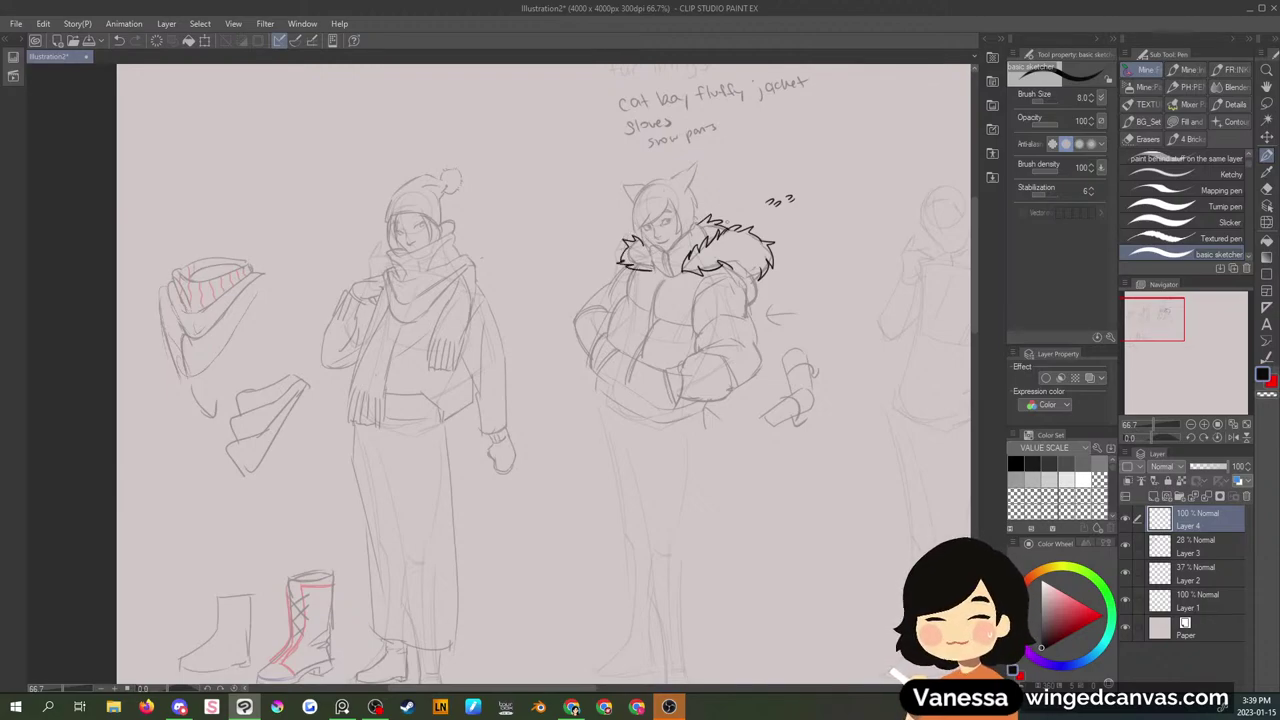
pyautogui.moveTo(732, 264); pyautogui.dragTo(754, 279)
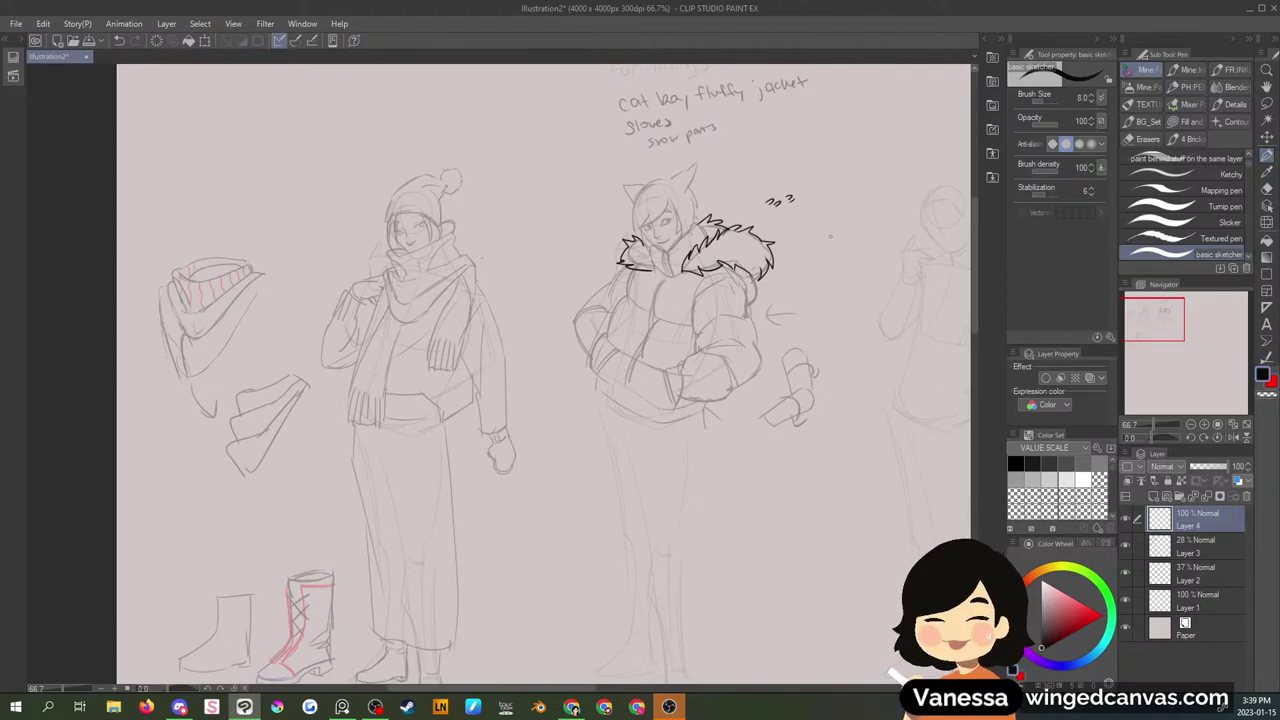
# - Draw scalloped fluffy trim around the jacket's sleeve cuff and along its lower hem
pyautogui.moveTo(670, 364)
pyautogui.mouseDown()
pyautogui.moveTo(677, 398)
pyautogui.moveTo(692, 362)
pyautogui.moveTo(698, 372)
pyautogui.mouseUp()
pyautogui.moveTo(694, 368)
pyautogui.mouseDown()
pyautogui.moveTo(690, 400)
pyautogui.moveTo(702, 394)
pyautogui.mouseUp()
pyautogui.moveTo(700, 382)
pyautogui.mouseDown()
pyautogui.moveTo(698, 400)
pyautogui.moveTo(684, 360)
pyautogui.moveTo(694, 355)
pyautogui.mouseUp()
pyautogui.moveTo(594, 381)
pyautogui.mouseDown()
pyautogui.moveTo(606, 402)
pyautogui.moveTo(630, 374)
pyautogui.moveTo(624, 413)
pyautogui.moveTo(674, 428)
pyautogui.moveTo(678, 400)
pyautogui.mouseUp()
pyautogui.moveTo(676, 426); pyautogui.dragTo(708, 410)
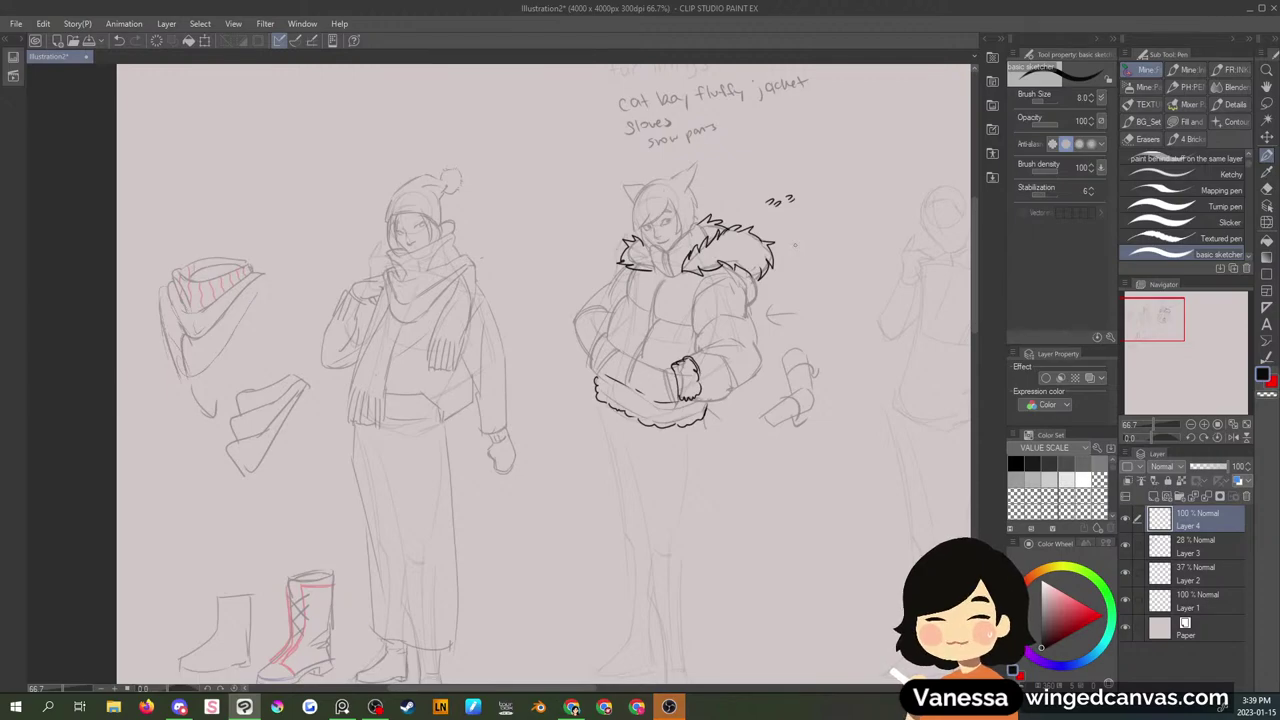
# - Delete Layer 4 and set Layer 3's opacity back to 100%
pyautogui.click(1245, 497)
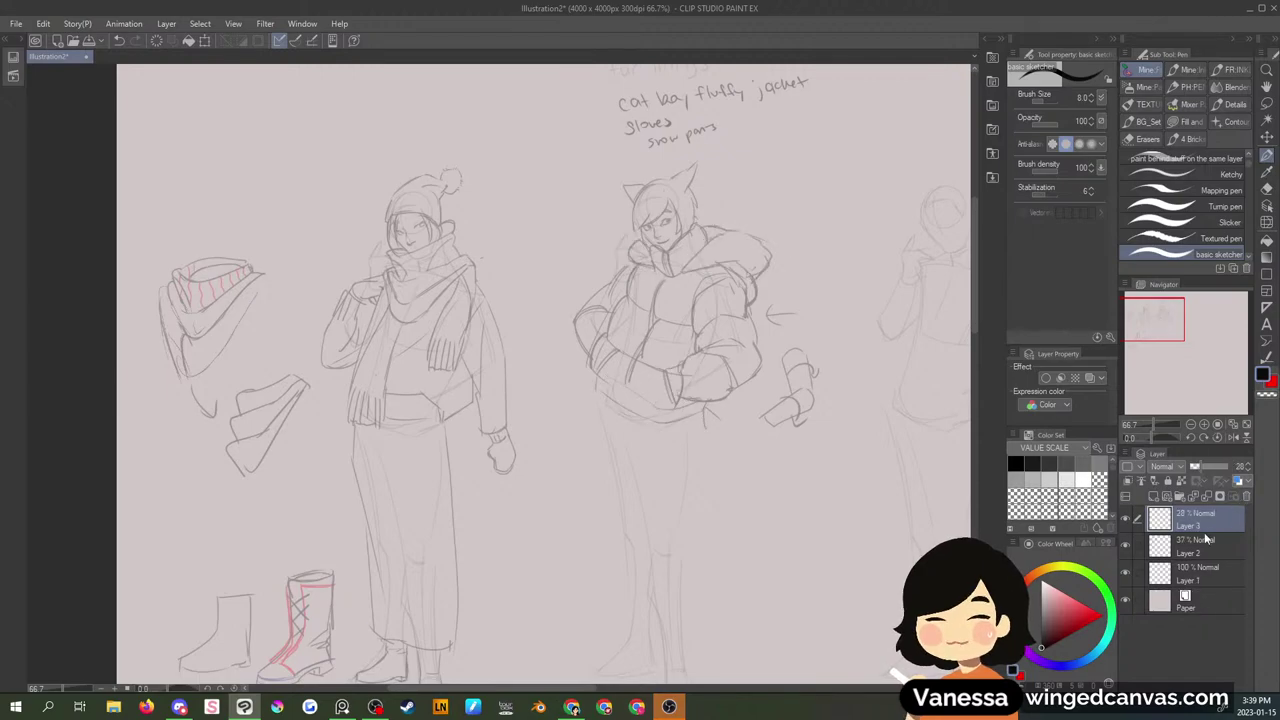
pyautogui.moveTo(1215, 474); pyautogui.dragTo(1228, 474)
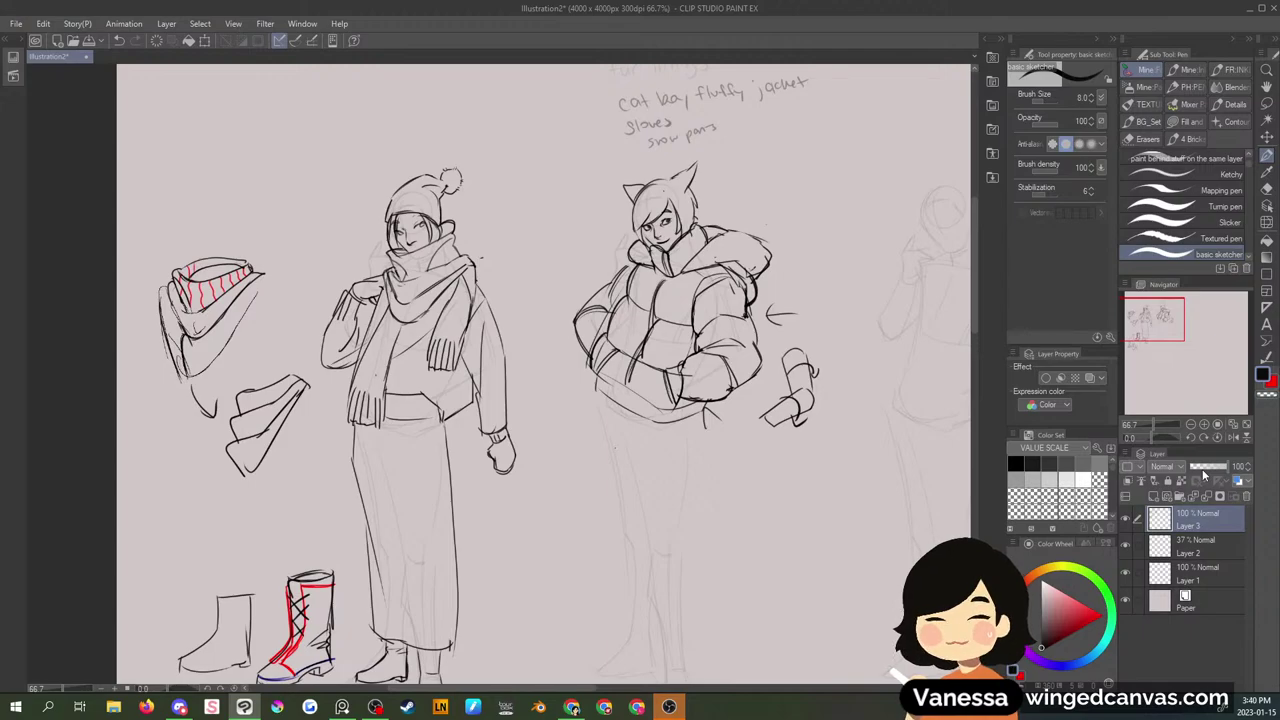
# - Lasso and erase the hood's smooth outer outline over the shoulder and on the far side of the collar
pyautogui.press('m')
pyautogui.moveTo(752, 217)
pyautogui.mouseDown()
pyautogui.moveTo(738, 236)
pyautogui.moveTo(755, 232)
pyautogui.mouseUp()
pyautogui.press('Delete')
pyautogui.hotkey('ctrl', 'd')
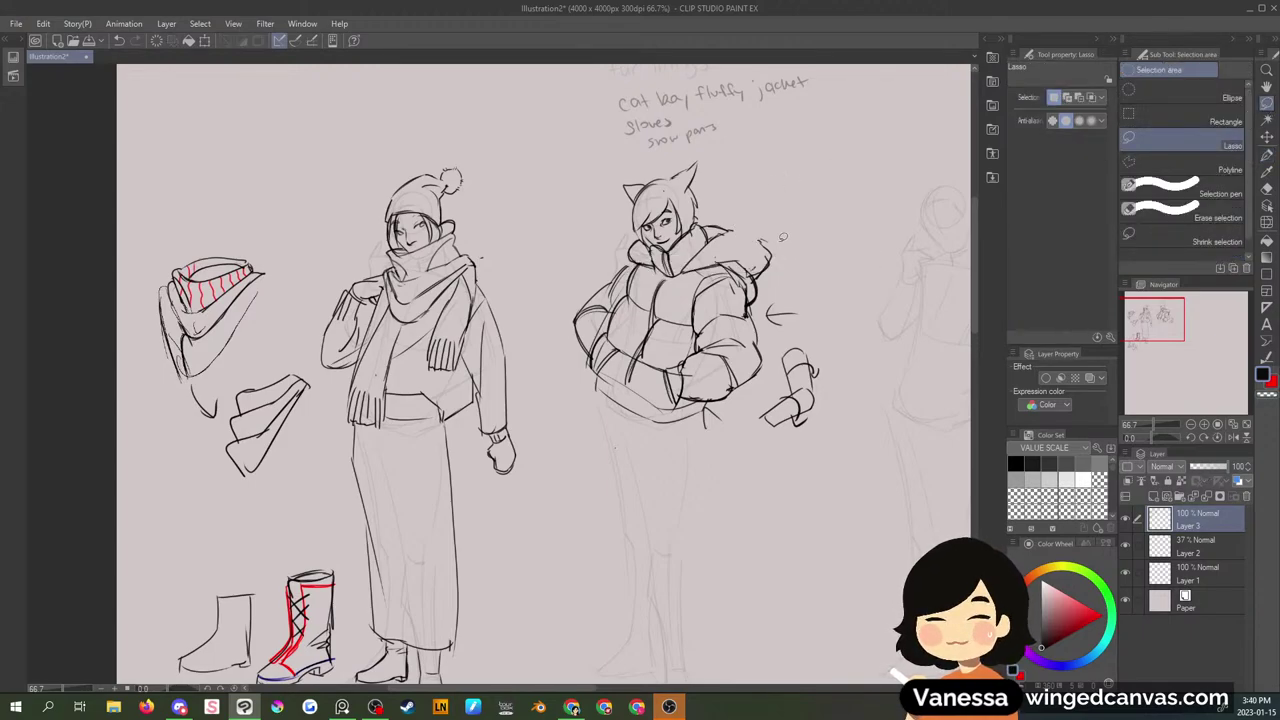
pyautogui.moveTo(784, 242)
pyautogui.mouseDown()
pyautogui.moveTo(789, 261)
pyautogui.moveTo(790, 238)
pyautogui.mouseUp()
pyautogui.press('Delete')
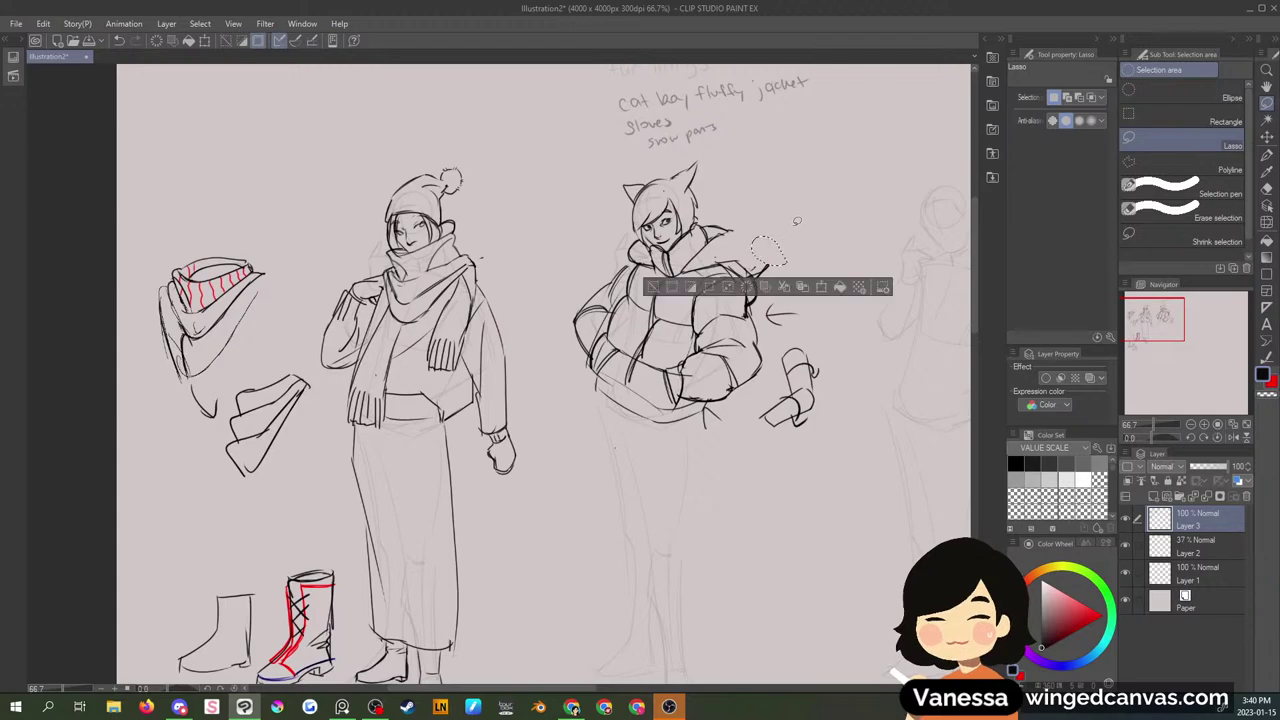
pyautogui.hotkey('ctrl', 'd')
pyautogui.moveTo(630, 238); pyautogui.dragTo(636, 232)
pyautogui.press('Delete')
pyautogui.hotkey('ctrl', 'd')
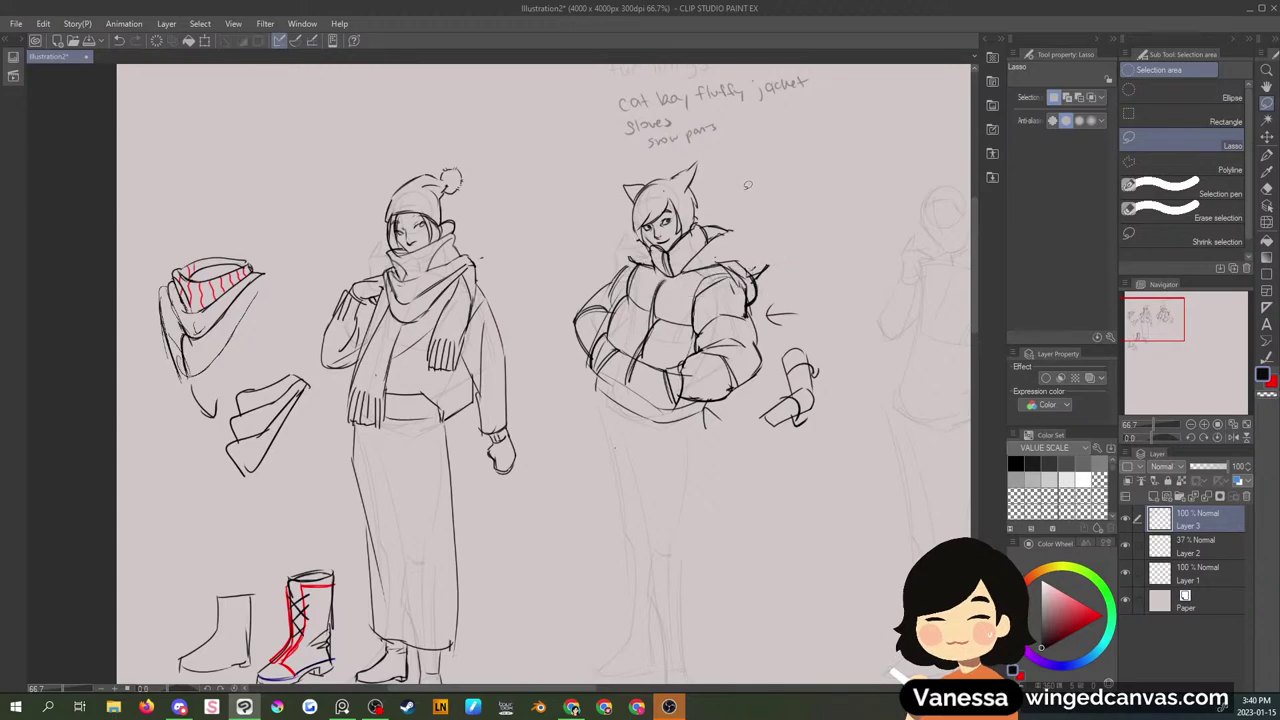
# - Redraw the hood's outline with short jagged fur strokes on both sides of the collar, clearing the stray strokes near the neck
pyautogui.press('p')
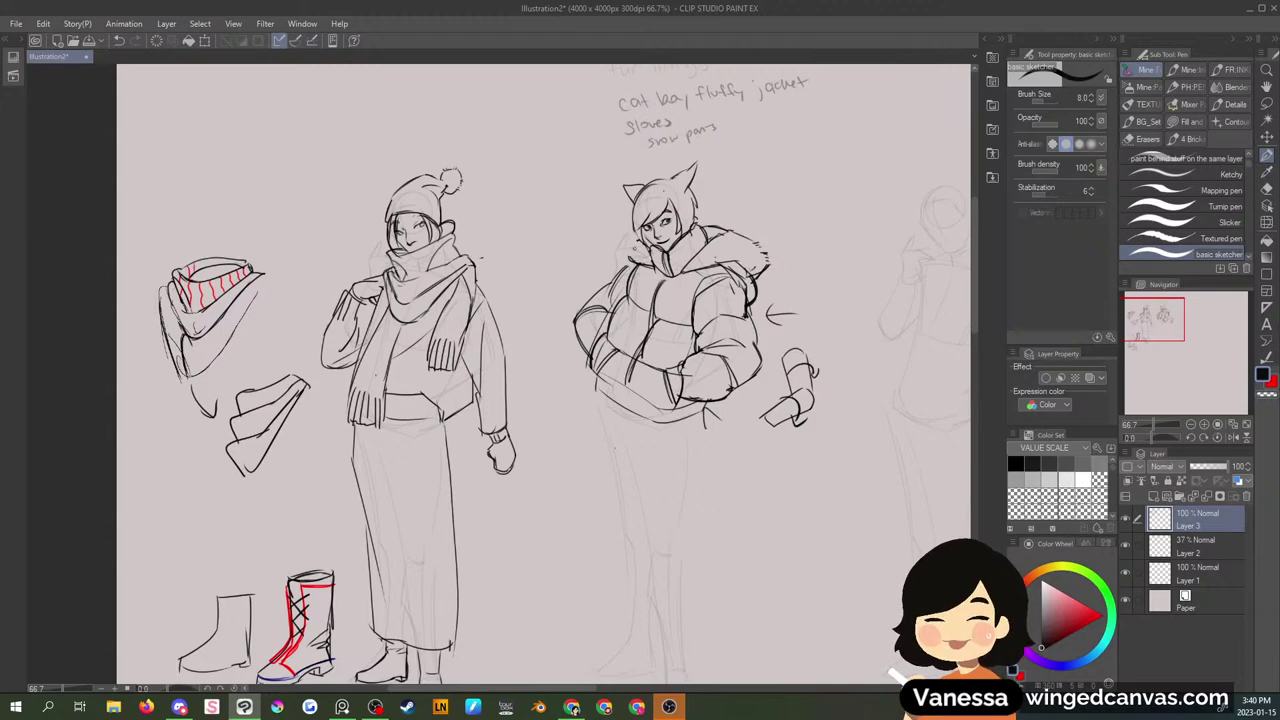
pyautogui.moveTo(633, 247); pyautogui.dragTo(639, 237)
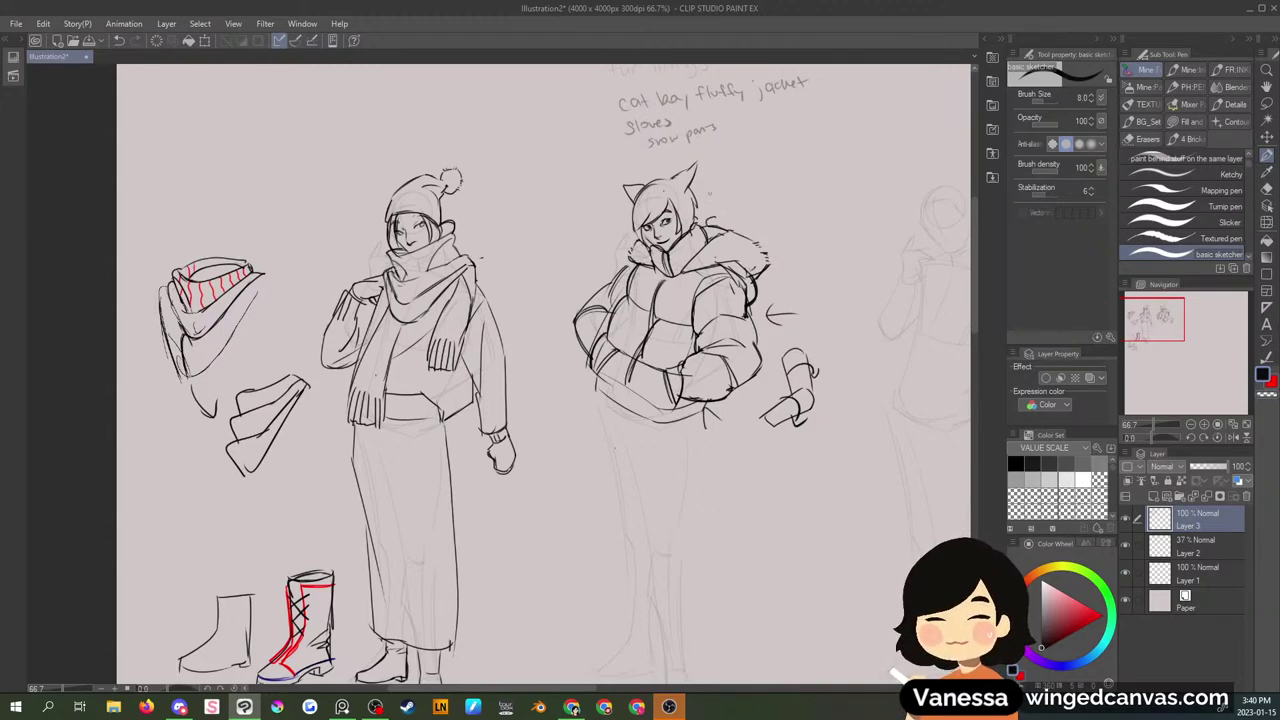
pyautogui.press('m')
pyautogui.moveTo(720, 212); pyautogui.dragTo(722, 208)
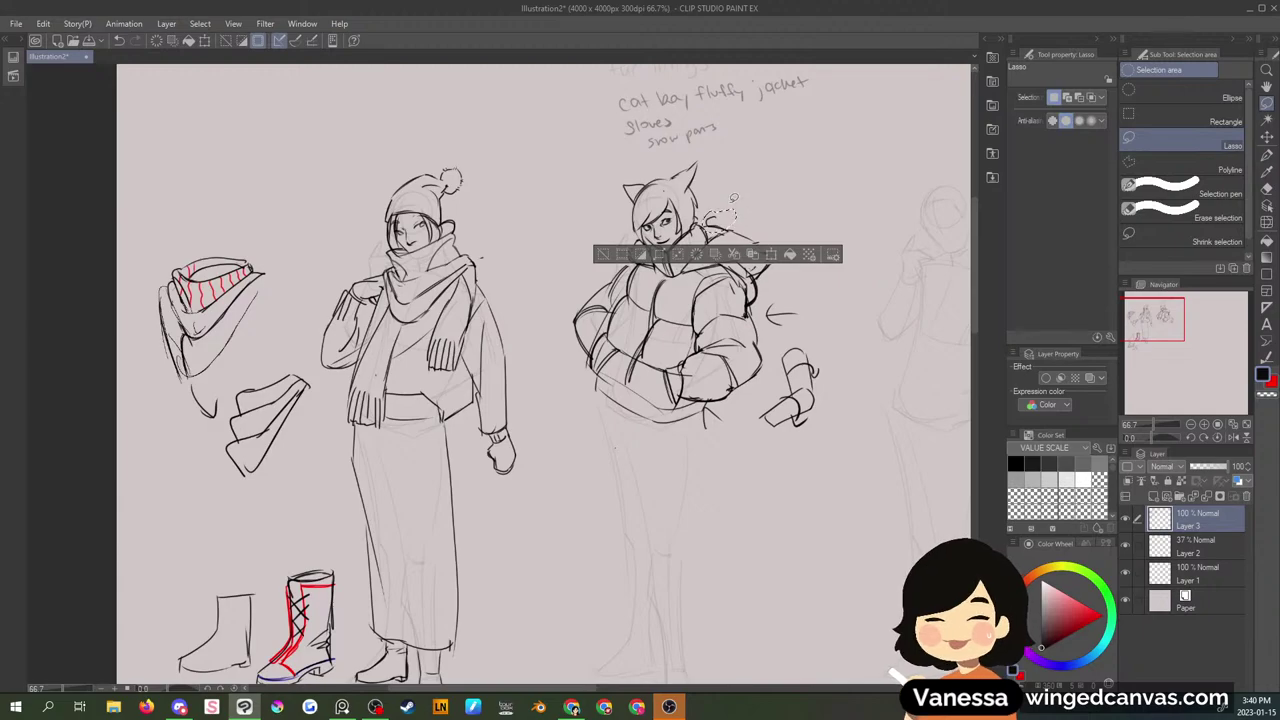
pyautogui.hotkey('ctrl', 'd')
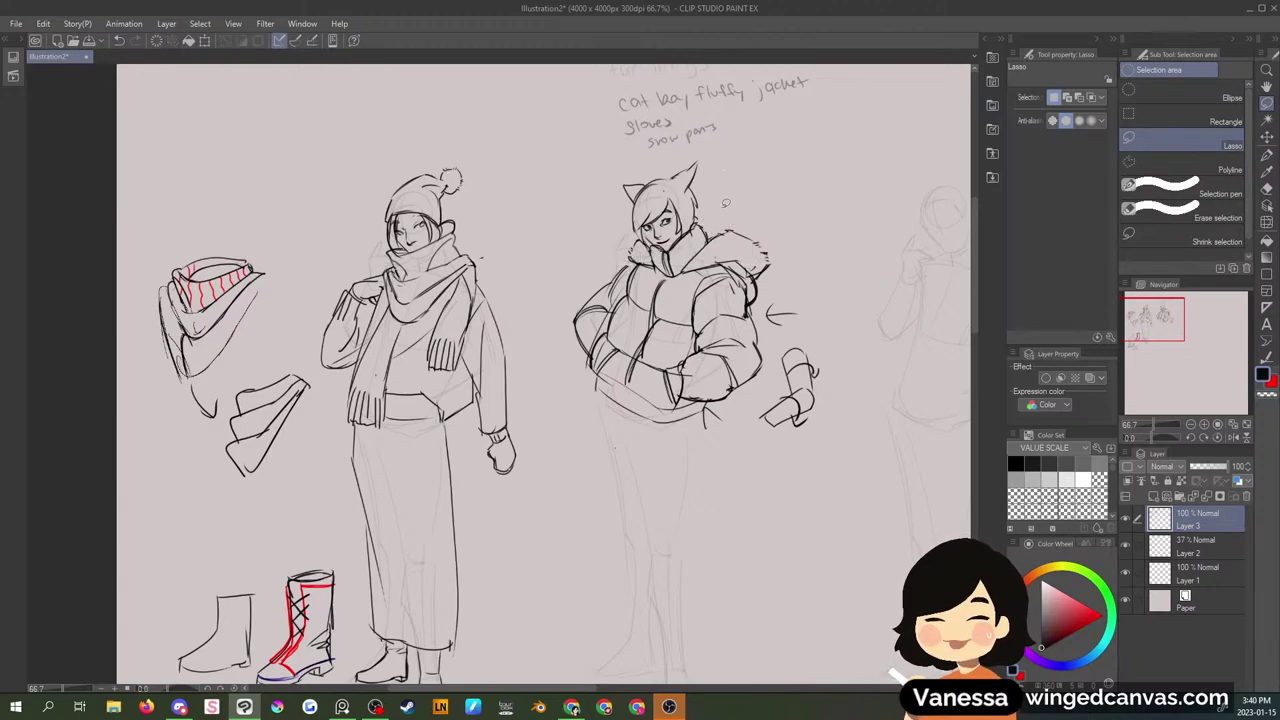
pyautogui.press('p')
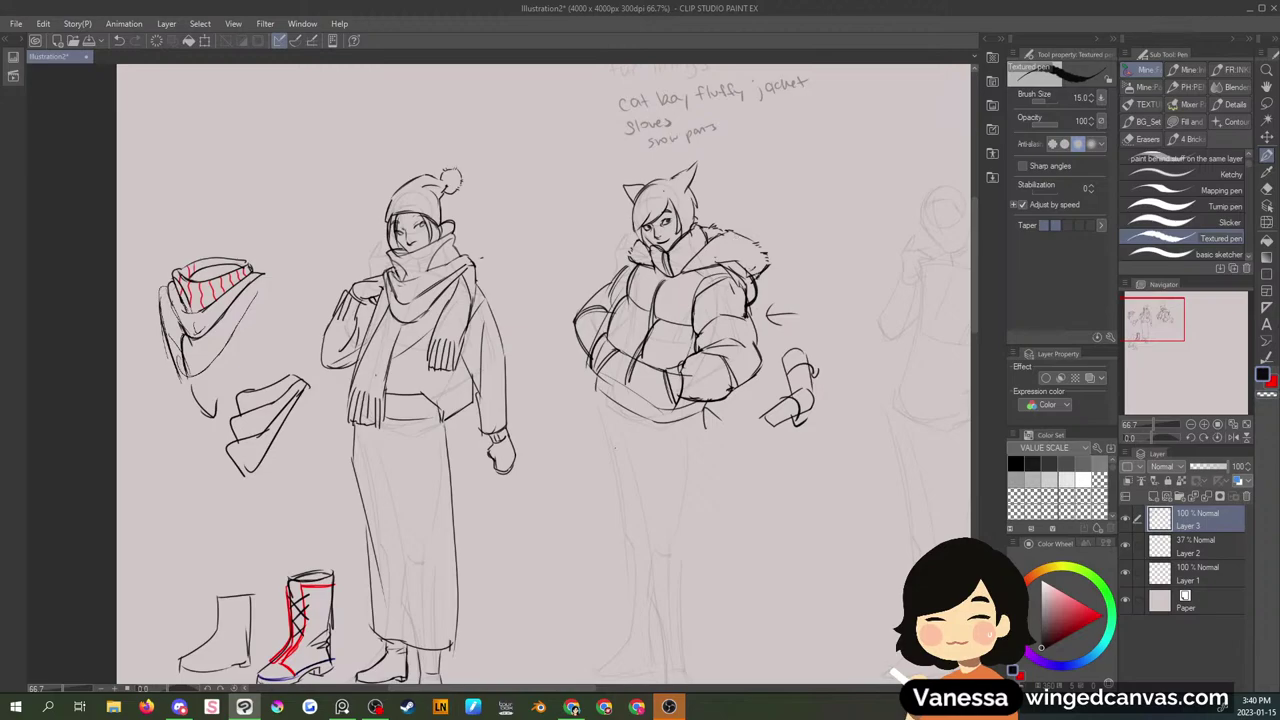
# - Lasso and erase the leftover lines along the hood's lower edge above the sleeve
pyautogui.press('m')
pyautogui.moveTo(746, 270)
pyautogui.mouseDown()
pyautogui.moveTo(728, 270)
pyautogui.moveTo(758, 264)
pyautogui.mouseUp()
pyautogui.press('Delete')
pyautogui.hotkey('ctrl', 'd')
pyautogui.press('Delete')
pyautogui.hotkey('ctrl', 'd')
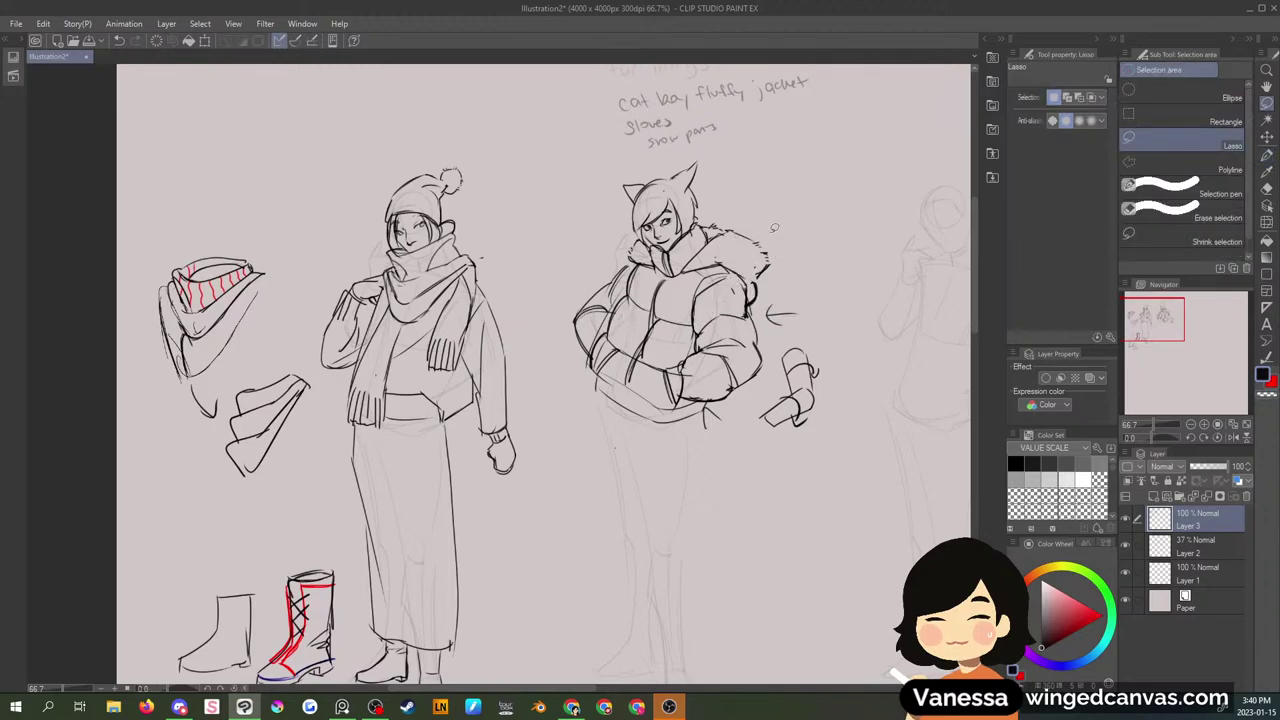
# - Go through the pen brushes and choose basic sketcher for the fur strokes
pyautogui.press('p')
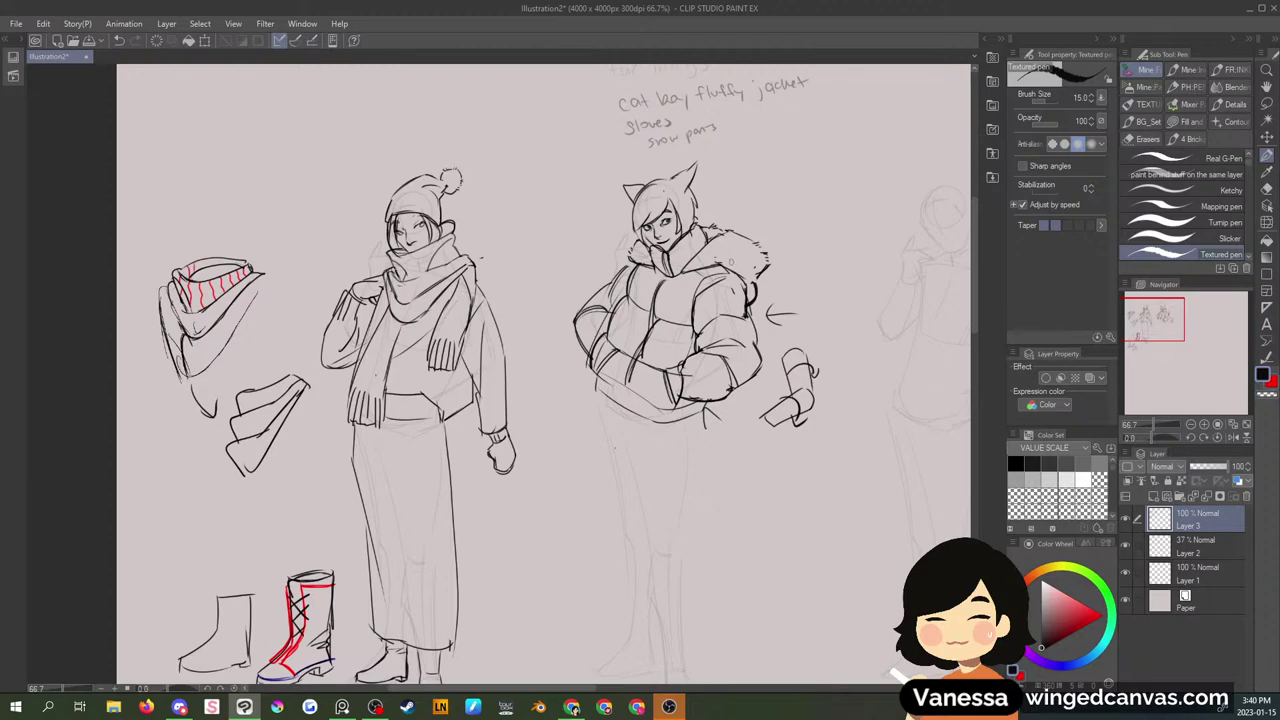
pyautogui.moveTo(748, 263); pyautogui.dragTo(726, 271)
pyautogui.press('.')
pyautogui.press('.')
pyautogui.press('.')
pyautogui.press('.')
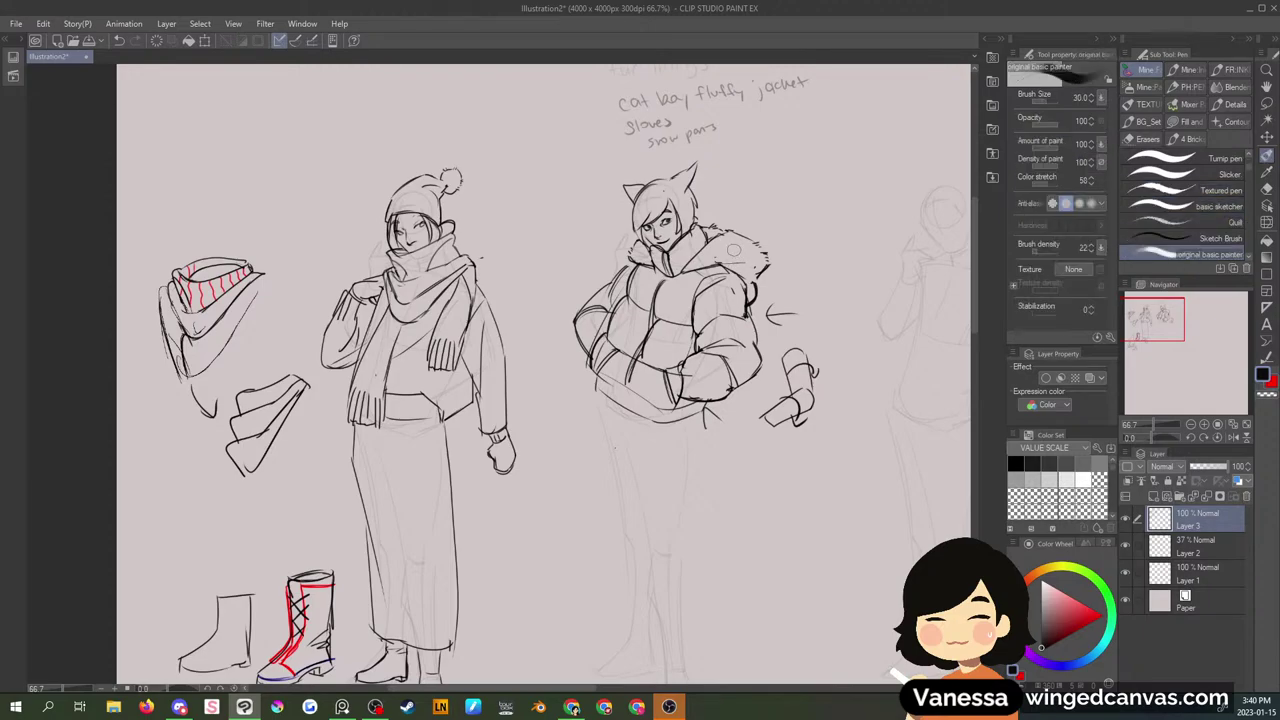
pyautogui.press('p')
pyautogui.press('.')
pyautogui.press(',')
pyautogui.press(',')
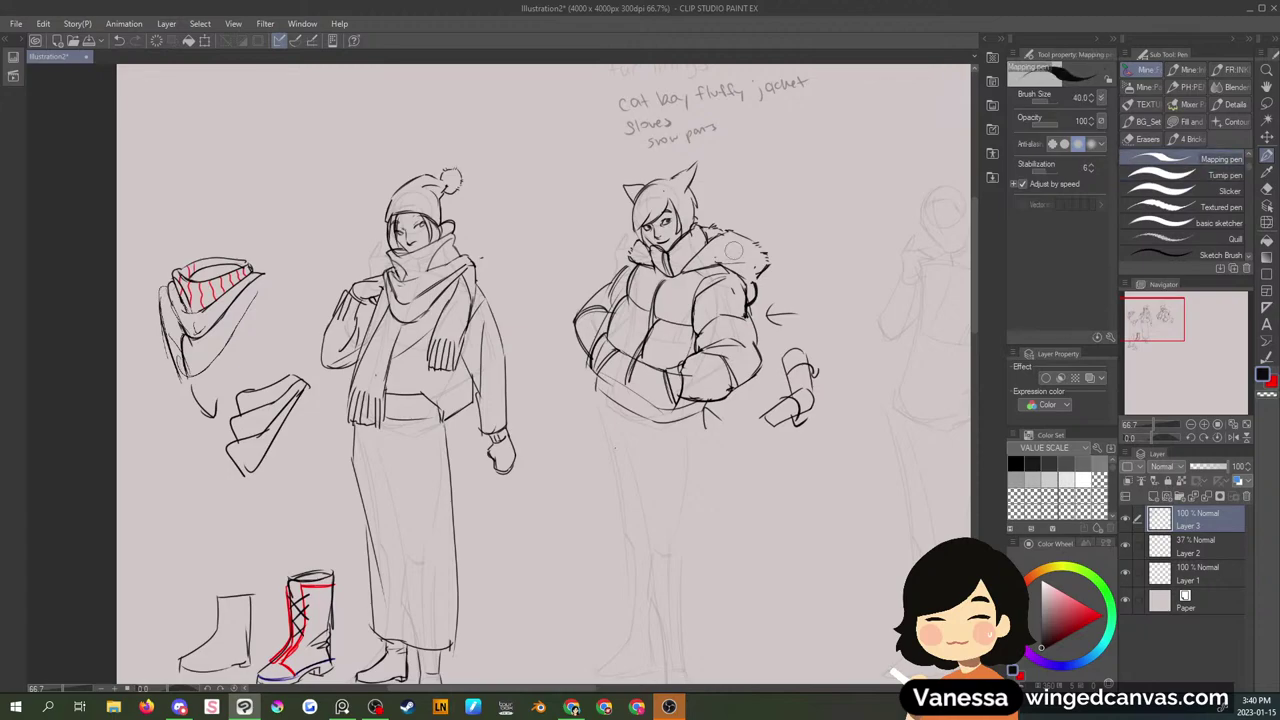
pyautogui.press('.')
pyautogui.press('.')
pyautogui.press('.')
pyautogui.press('.')
pyautogui.press('p')
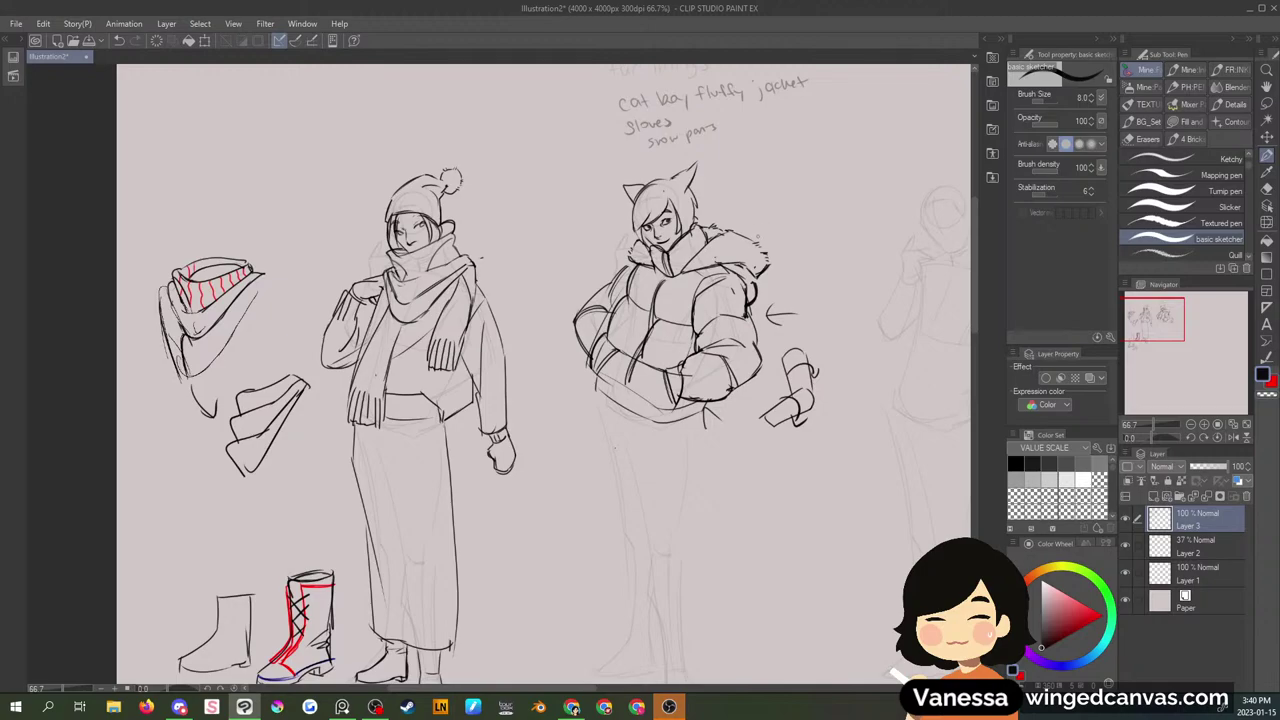
# - Erase the hood's lower outer corner, redraw it with jagged fur strokes, and add small fur tufts inside the hood
pyautogui.press('m')
pyautogui.moveTo(756, 262); pyautogui.dragTo(770, 272)
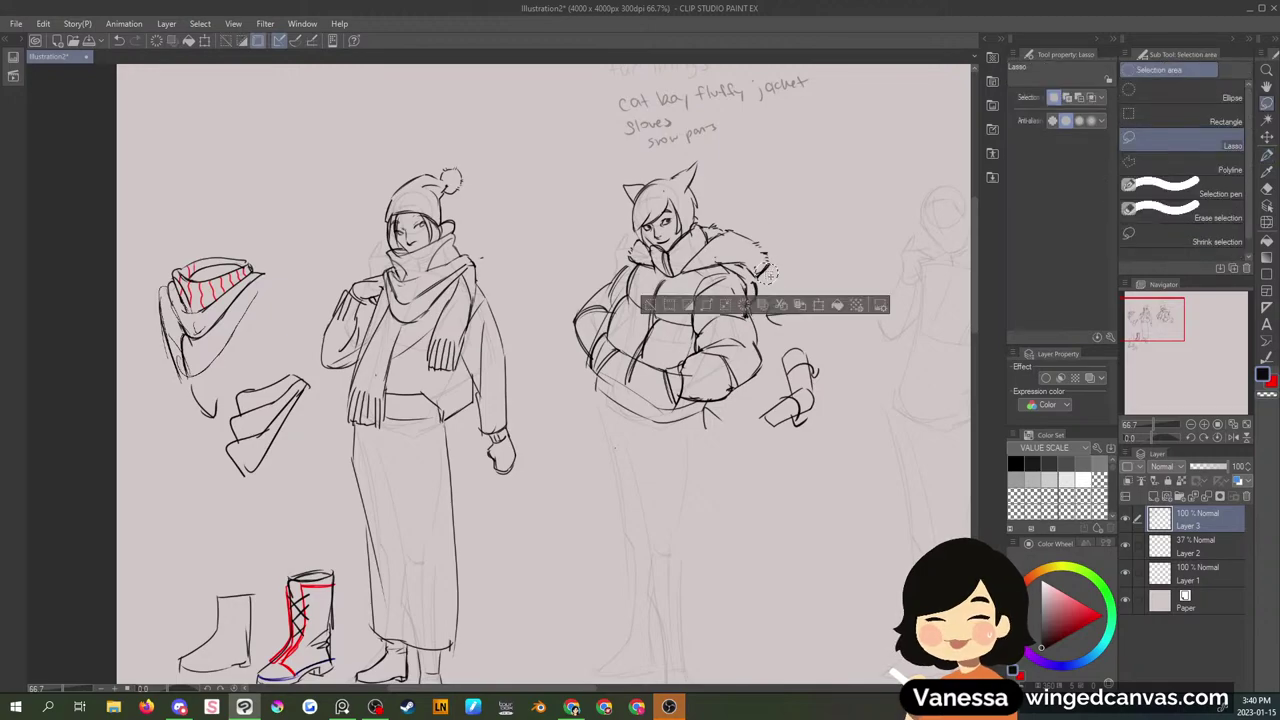
pyautogui.hotkey('ctrl', 'd')
pyautogui.press('p')
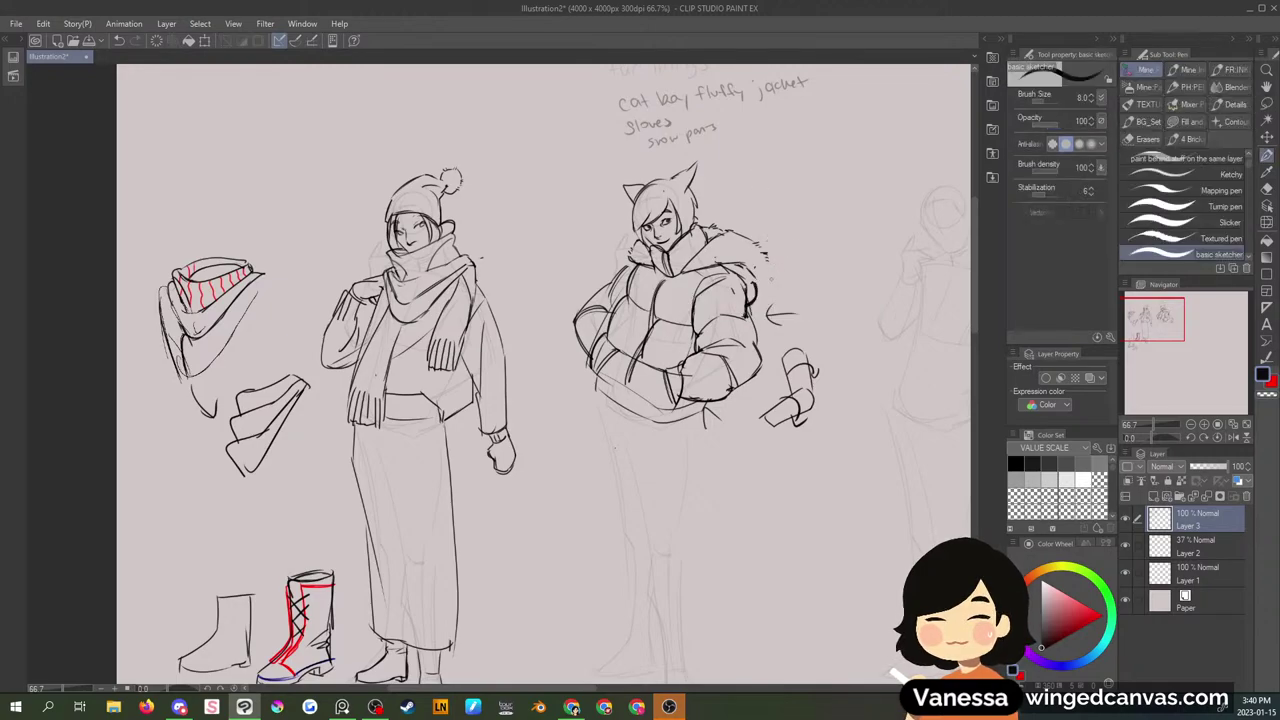
pyautogui.moveTo(761, 277); pyautogui.dragTo(769, 261)
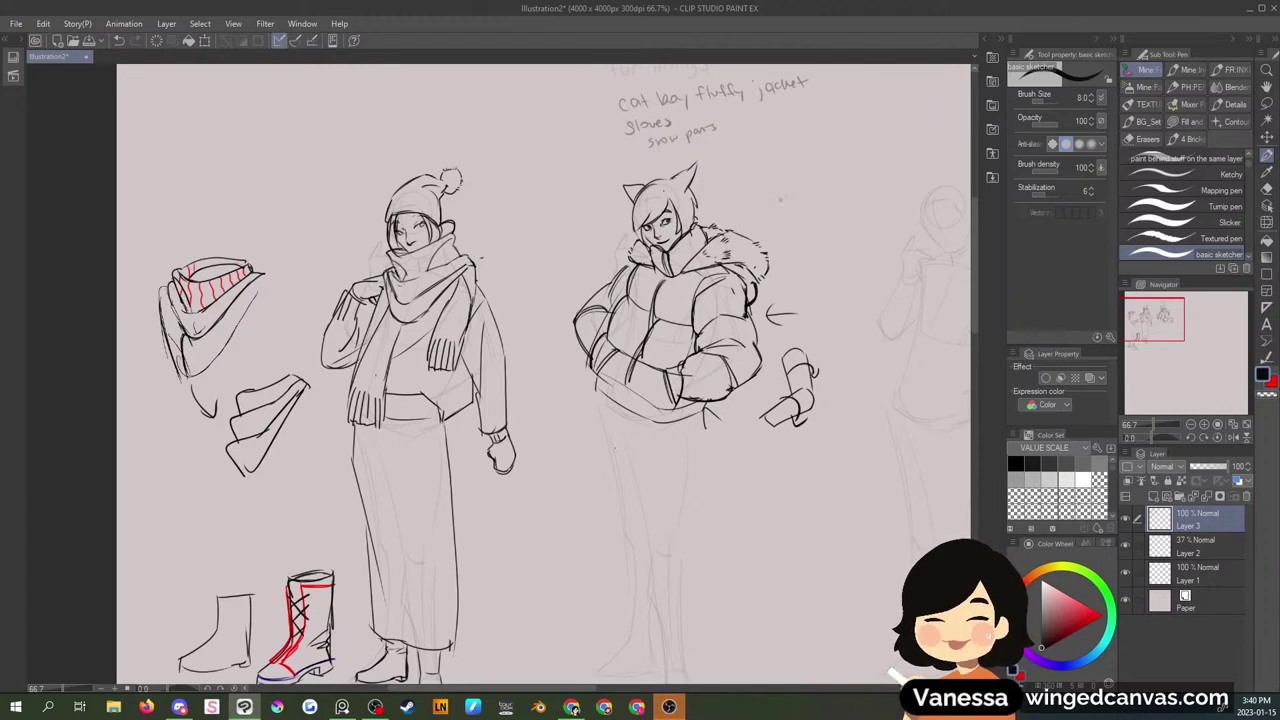
# - Sketch sample fur marks beside the middle figure's head: parallel strokes, a small fanned clump and a large layered tuft
pyautogui.moveTo(780, 198); pyautogui.dragTo(798, 204)
pyautogui.moveTo(782, 207)
pyautogui.mouseDown()
pyautogui.moveTo(800, 208)
pyautogui.moveTo(807, 238)
pyautogui.mouseUp()
pyautogui.moveTo(809, 250); pyautogui.dragTo(819, 239)
pyautogui.moveTo(813, 251); pyautogui.dragTo(827, 250)
pyautogui.moveTo(815, 254); pyautogui.dragTo(820, 265)
pyautogui.moveTo(832, 232)
pyautogui.mouseDown()
pyautogui.moveTo(842, 194)
pyautogui.moveTo(879, 211)
pyautogui.moveTo(850, 186)
pyautogui.moveTo(887, 194)
pyautogui.moveTo(834, 168)
pyautogui.moveTo(850, 166)
pyautogui.mouseUp()
pyautogui.moveTo(852, 180); pyautogui.dragTo(894, 162)
pyautogui.moveTo(882, 190); pyautogui.dragTo(902, 168)
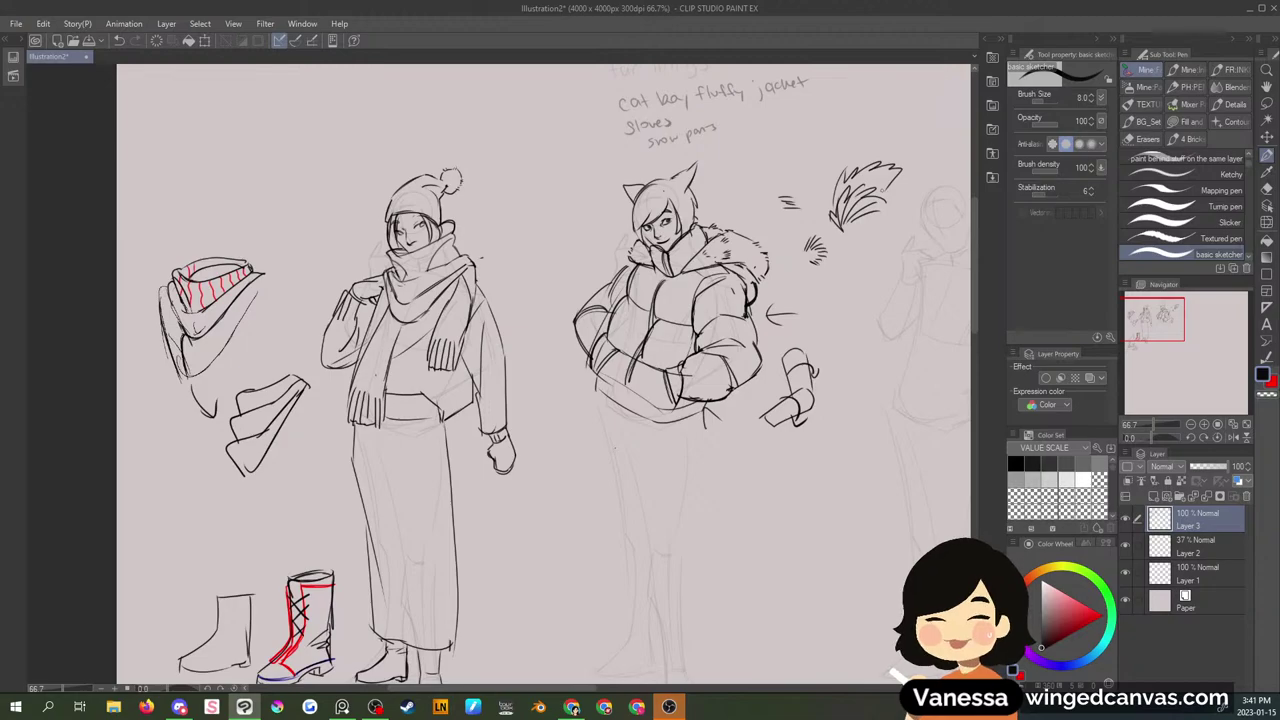
# - Lasso and delete the sample fur marks beside the middle figure's head
pyautogui.click(1266, 104)
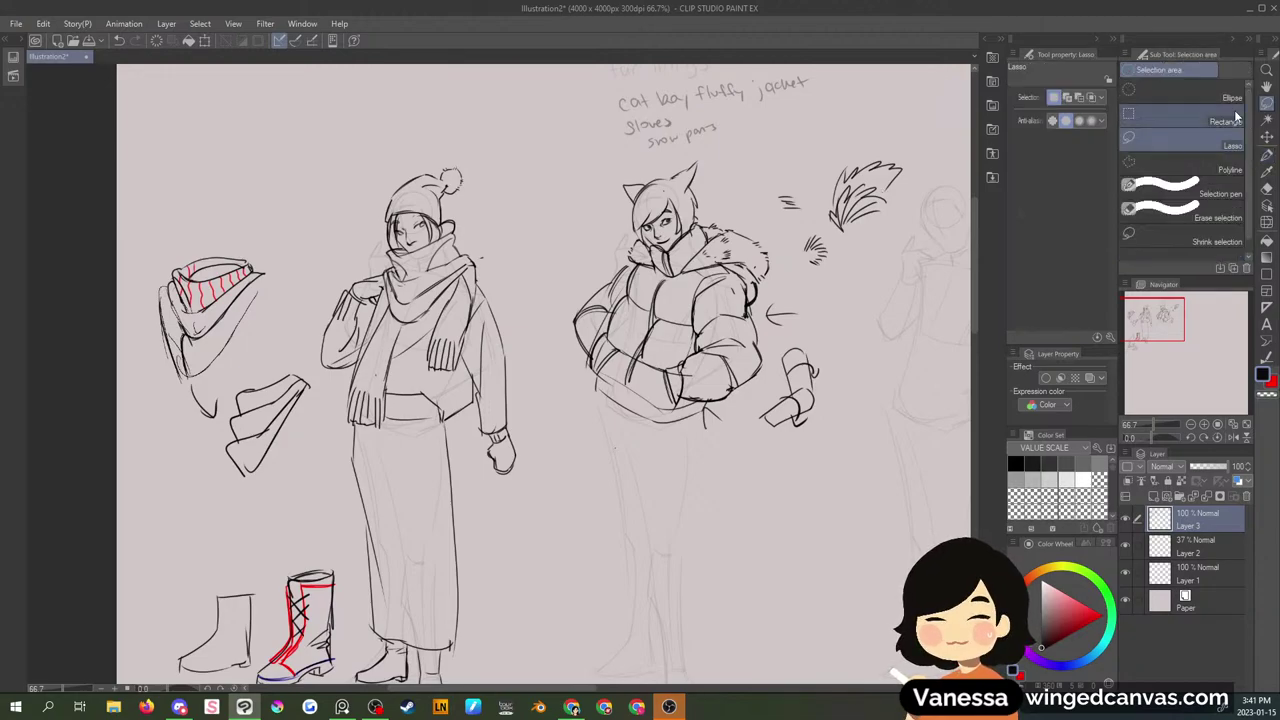
pyautogui.moveTo(910, 212)
pyautogui.mouseDown()
pyautogui.moveTo(900, 140)
pyautogui.moveTo(900, 212)
pyautogui.mouseUp()
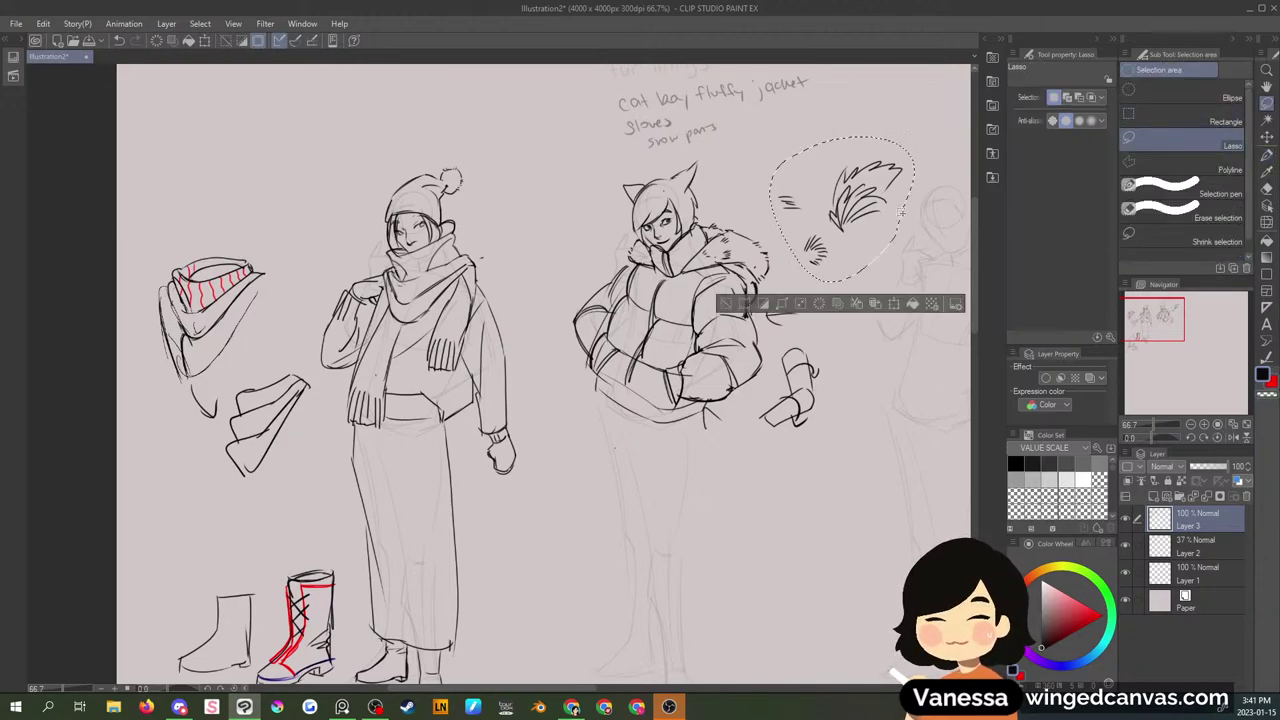
pyautogui.press('Delete')
pyautogui.hotkey('ctrl', 'd')
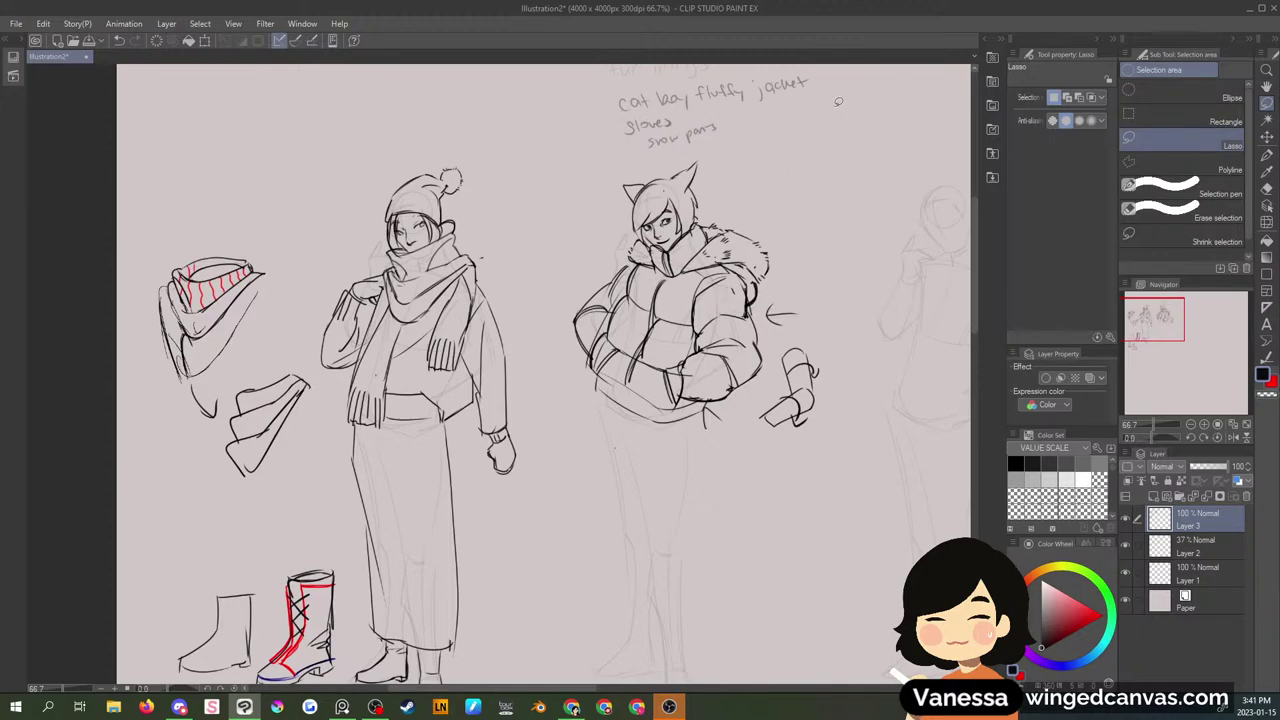
pyautogui.press('p')
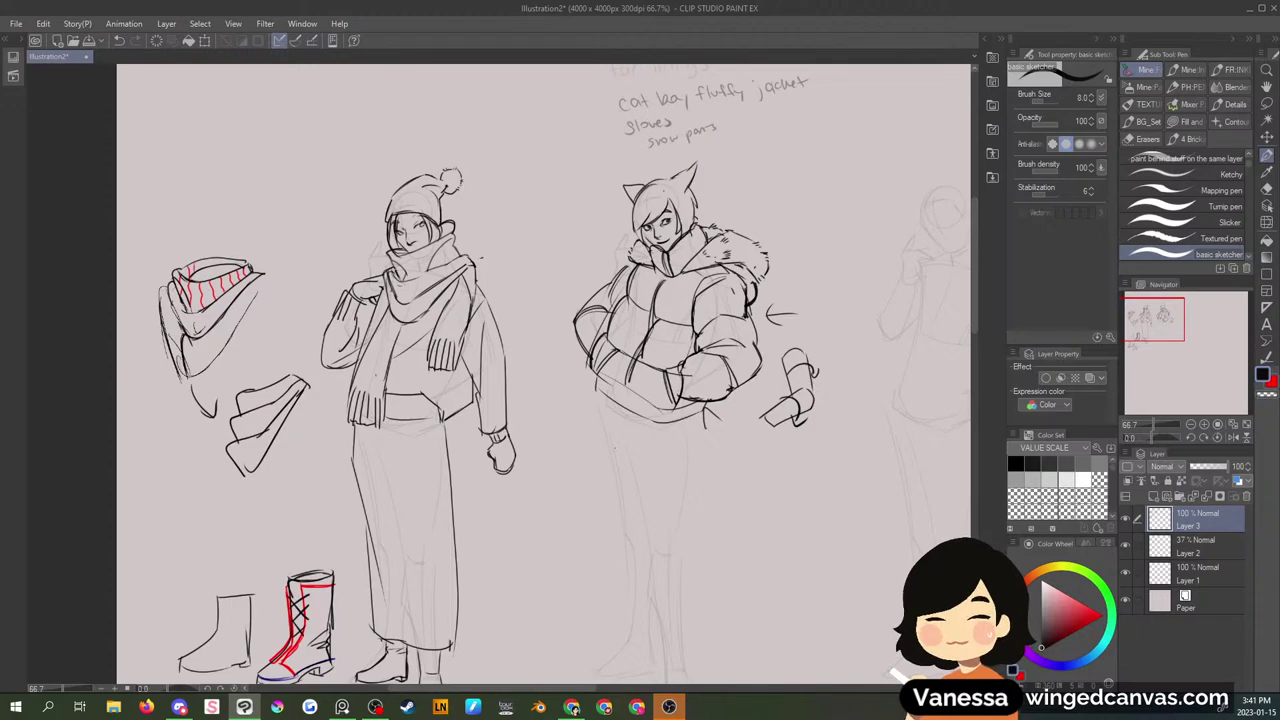
pyautogui.hotkey('alt', 'Tab')
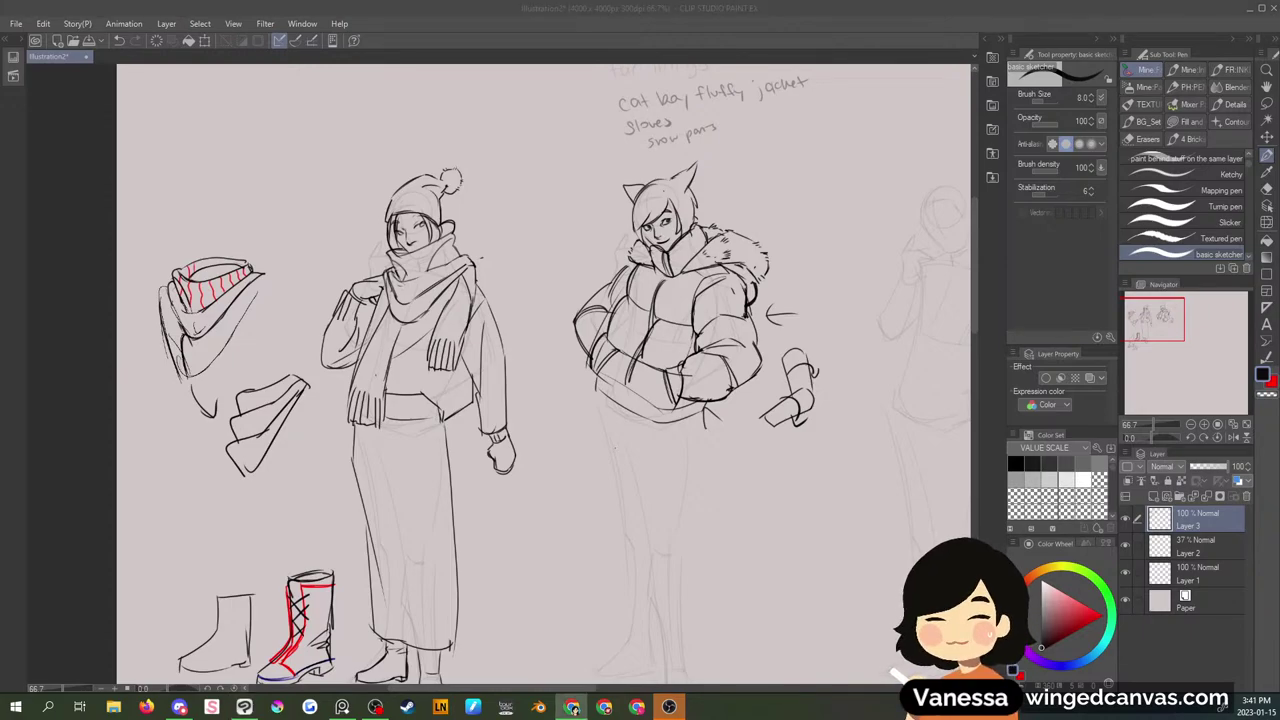
pyautogui.click(830, 324)
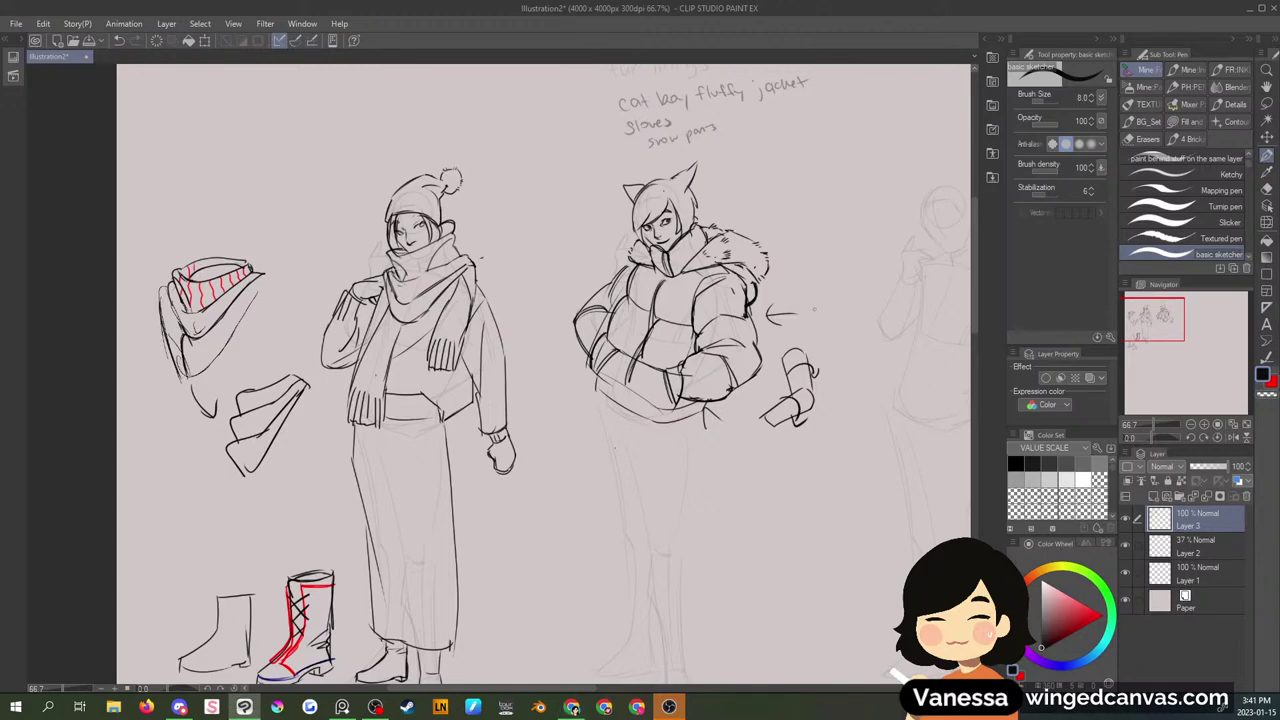
# - Draw a ribbed band along the puffy jacket's hem with curved edges and short vertical rib lines
pyautogui.moveTo(974, 290); pyautogui.dragTo(976, 309)
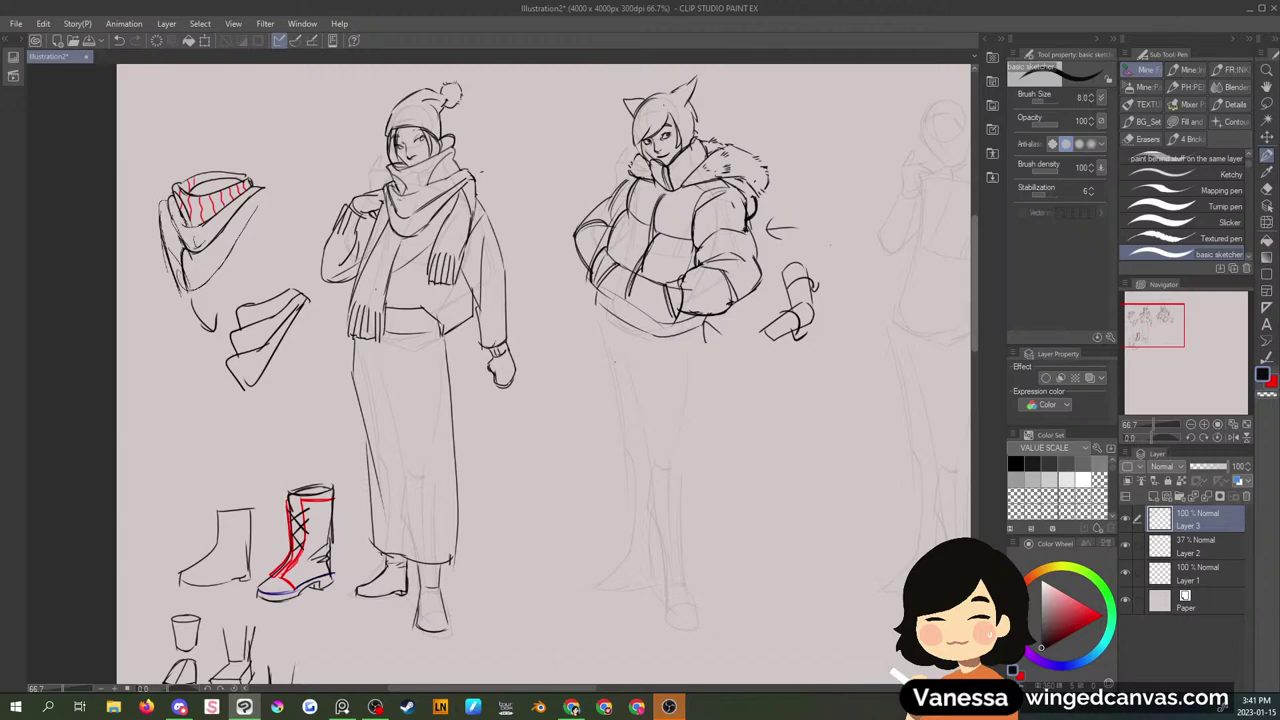
pyautogui.moveTo(598, 291)
pyautogui.mouseDown()
pyautogui.moveTo(603, 309)
pyautogui.moveTo(665, 325)
pyautogui.mouseUp()
pyautogui.moveTo(602, 299)
pyautogui.mouseDown()
pyautogui.moveTo(638, 329)
pyautogui.moveTo(690, 332)
pyautogui.mouseUp()
pyautogui.moveTo(696, 321)
pyautogui.mouseDown()
pyautogui.moveTo(701, 332)
pyautogui.moveTo(673, 325)
pyautogui.moveTo(699, 319)
pyautogui.mouseUp()
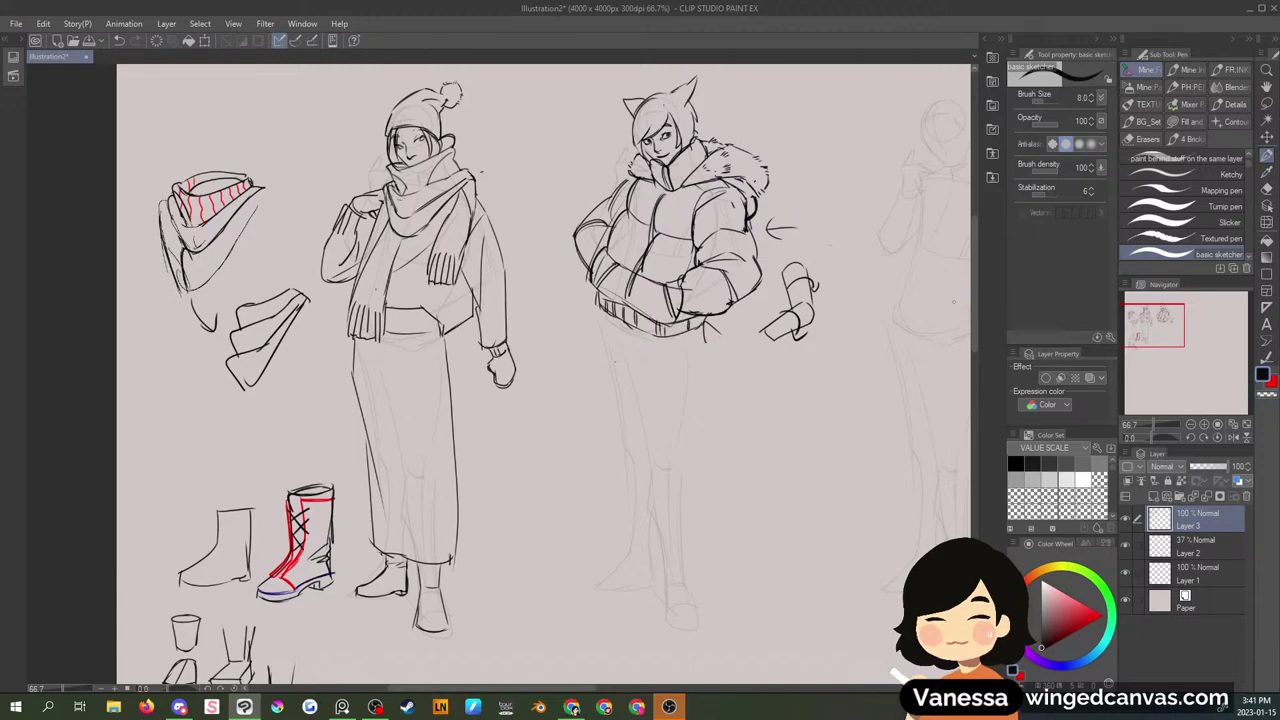
pyautogui.moveTo(640, 131); pyautogui.dragTo(645, 165)
pyautogui.moveTo(977, 312)
pyautogui.mouseDown()
pyautogui.moveTo(977, 300)
pyautogui.moveTo(977, 316)
pyautogui.mouseUp()
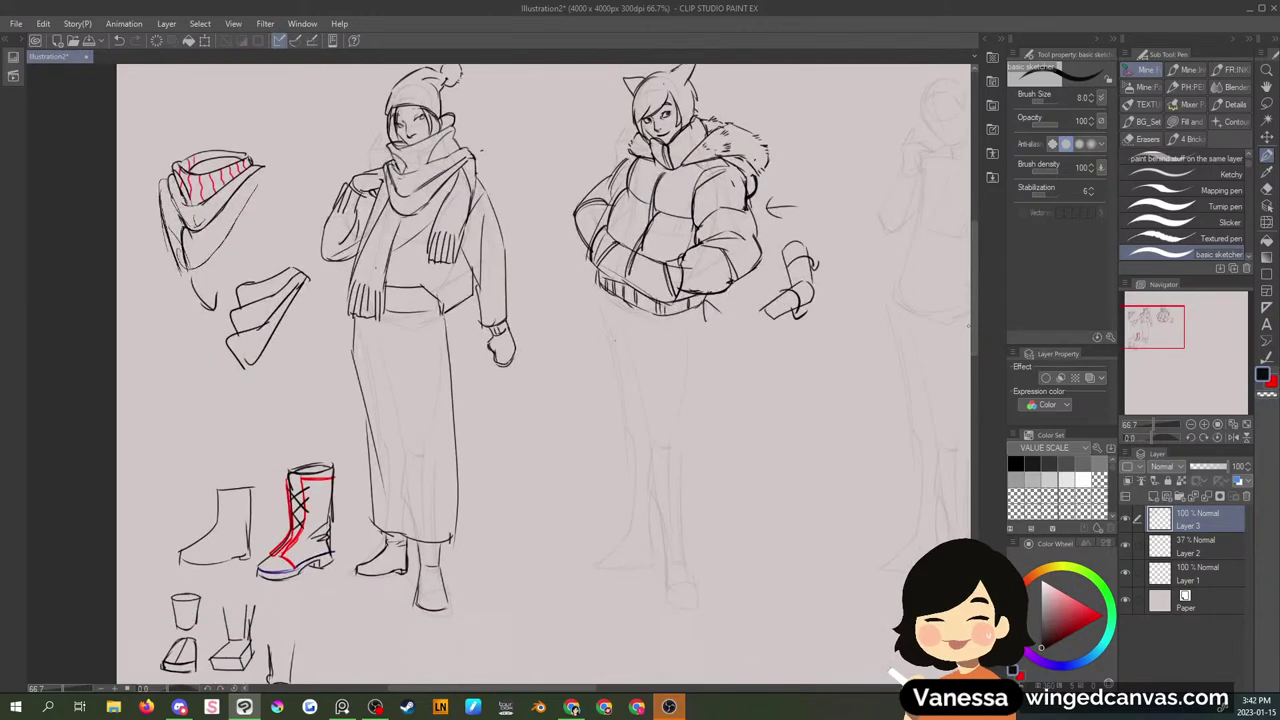
# - Sketch knee-high boot tops across the middle figure's legs and outline one boot's outer edge down to the toe
pyautogui.click(572, 707)
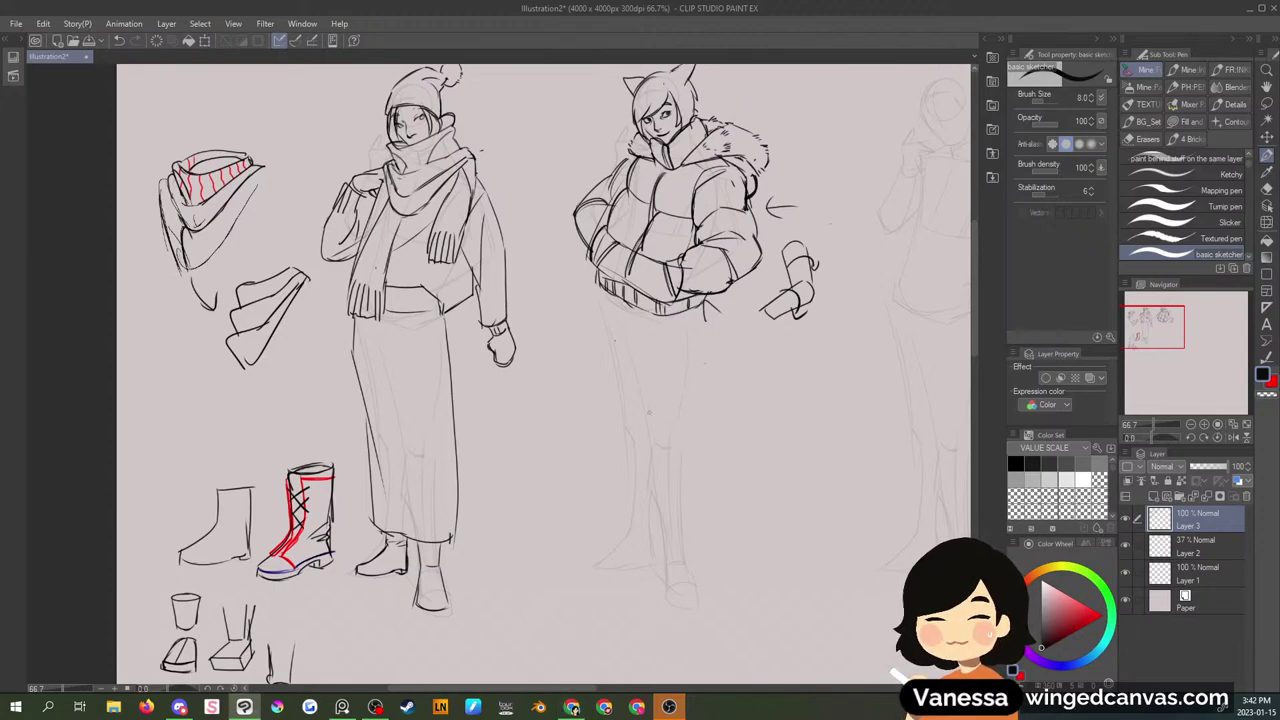
pyautogui.moveTo(625, 439); pyautogui.dragTo(654, 446)
pyautogui.moveTo(625, 466)
pyautogui.mouseDown()
pyautogui.moveTo(624, 512)
pyautogui.moveTo(585, 562)
pyautogui.mouseUp()
pyautogui.moveTo(650, 453); pyautogui.dragTo(696, 459)
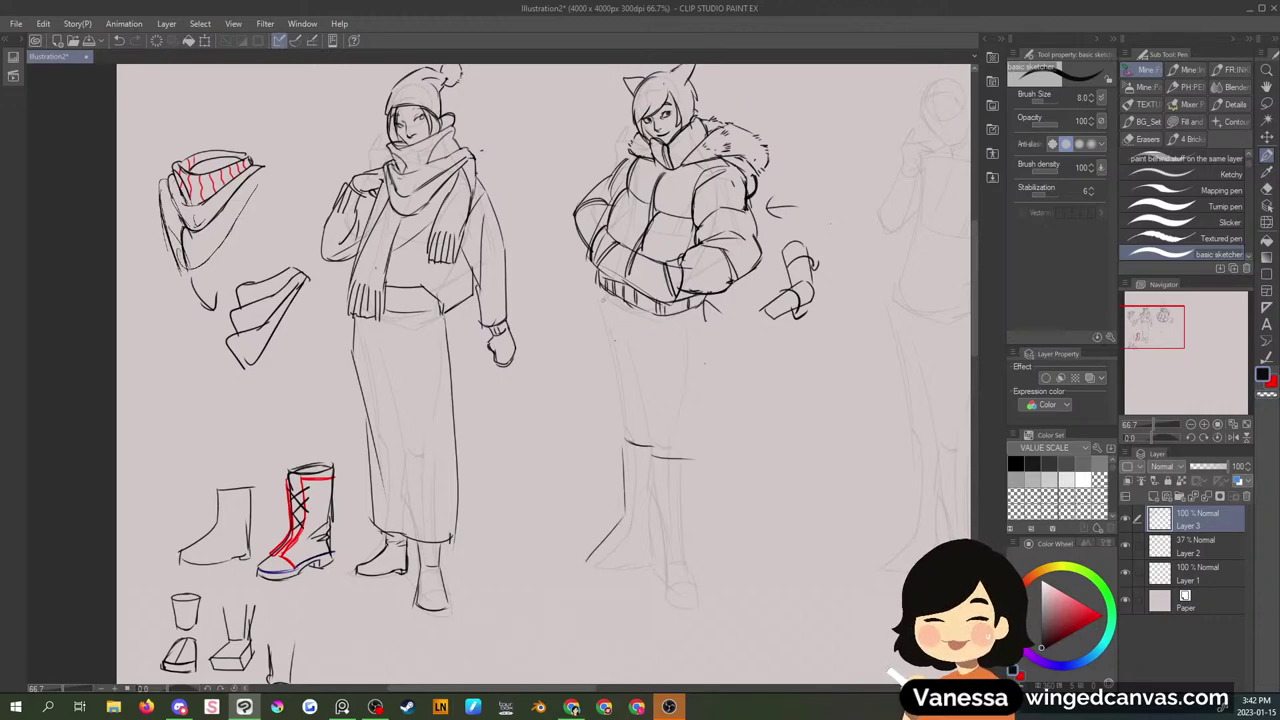
# - Add a short hip line below the jacket's hem, then lasso and delete the stray marks at the hem's opposite end
pyautogui.moveTo(612, 298)
pyautogui.mouseDown()
pyautogui.moveTo(596, 322)
pyautogui.moveTo(598, 308)
pyautogui.mouseUp()
pyautogui.press('m')
pyautogui.moveTo(726, 300); pyautogui.dragTo(736, 314)
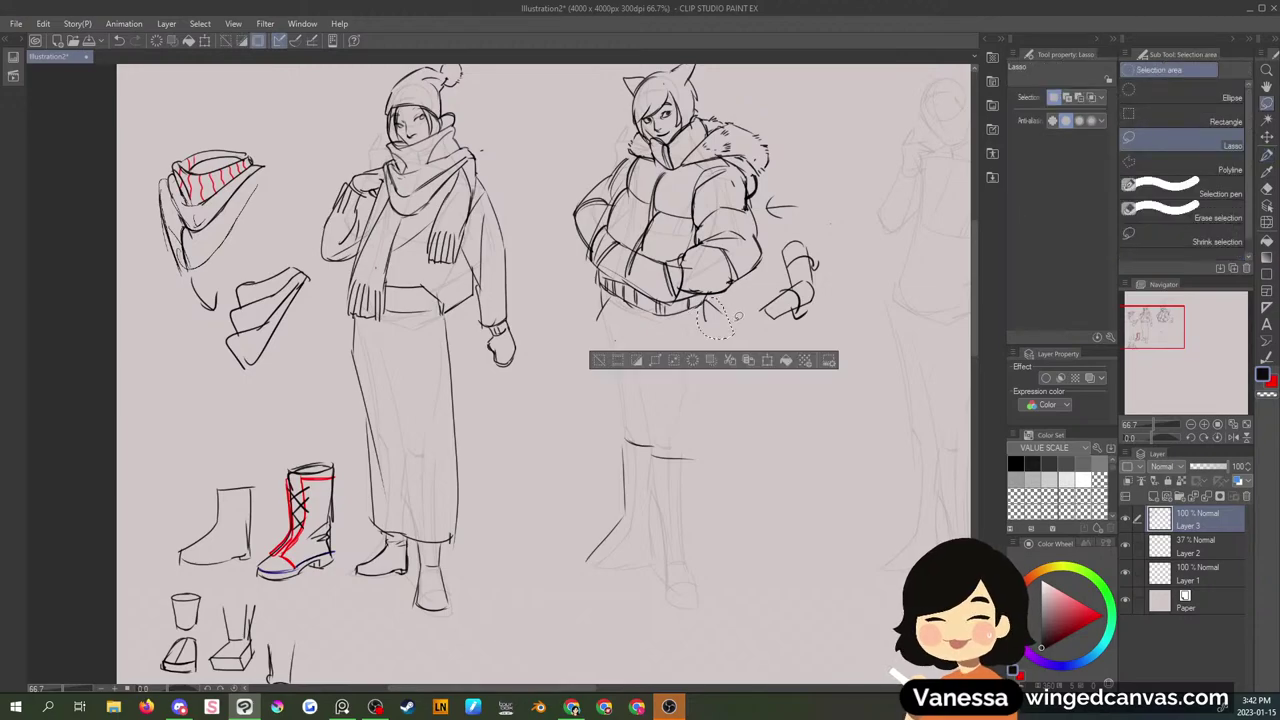
pyautogui.hotkey('ctrl', 'd')
pyautogui.press('p')
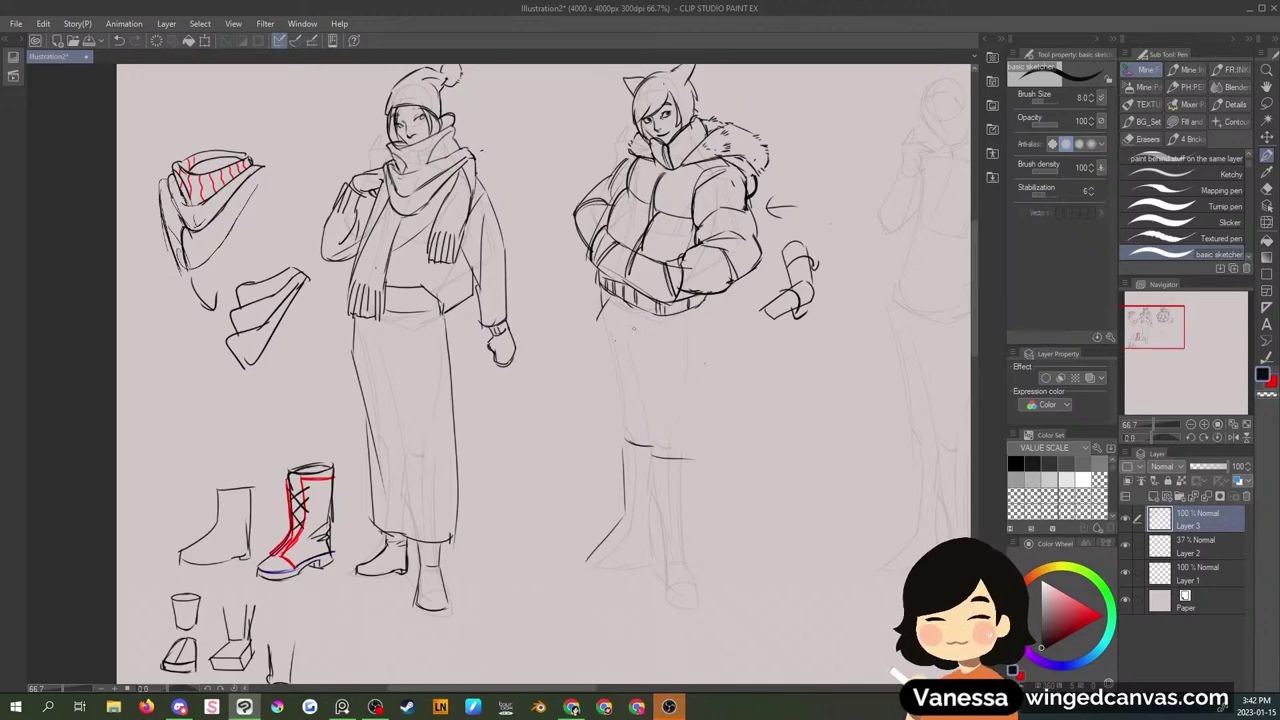
# - Sketch the outline of baggy knee-length trousers below the puffer jacket on the cat-eared figure
pyautogui.moveTo(598, 322)
pyautogui.mouseDown()
pyautogui.moveTo(612, 424)
pyautogui.moveTo(633, 442)
pyautogui.mouseUp()
pyautogui.moveTo(701, 308)
pyautogui.mouseDown()
pyautogui.moveTo(705, 346)
pyautogui.moveTo(671, 457)
pyautogui.mouseUp()
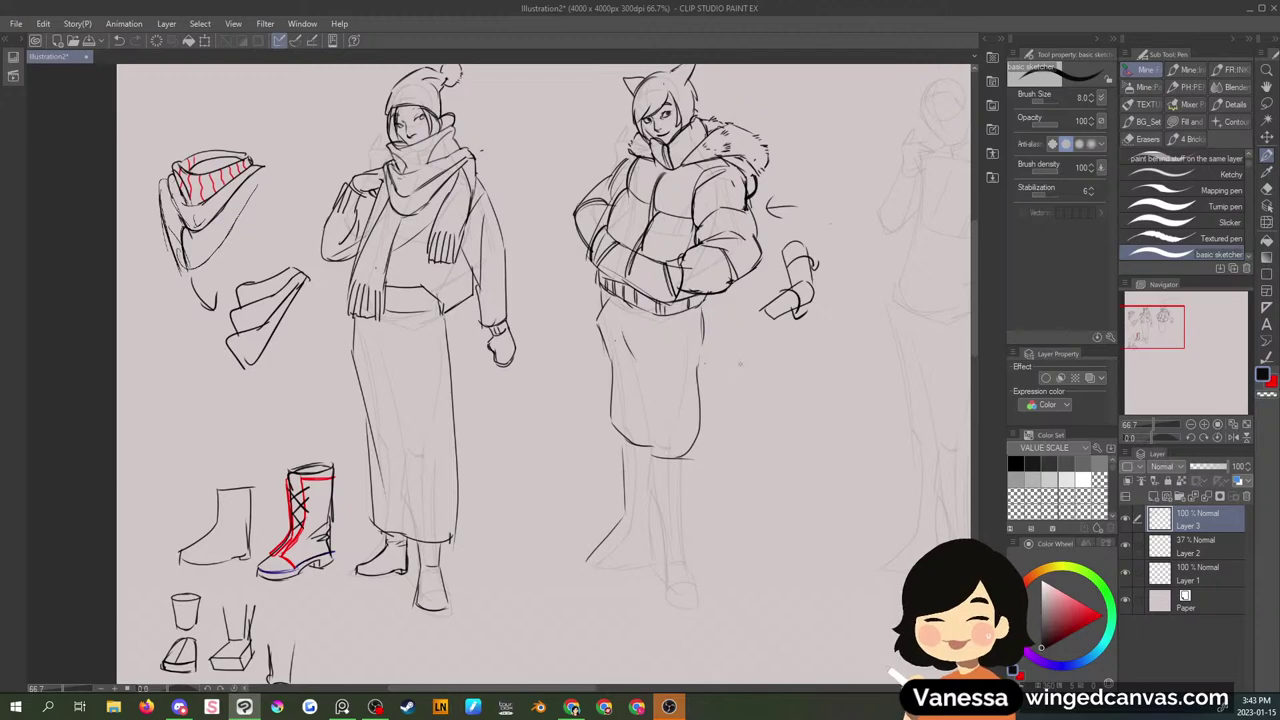
pyautogui.moveTo(610, 294); pyautogui.dragTo(600, 358)
# - Erase the upper thigh line of the trousers' back leg and redraw its start just below the jacket hem
pyautogui.press('m')
pyautogui.moveTo(637, 325)
pyautogui.mouseDown()
pyautogui.moveTo(584, 307)
pyautogui.moveTo(641, 372)
pyautogui.mouseUp()
pyautogui.press('Delete')
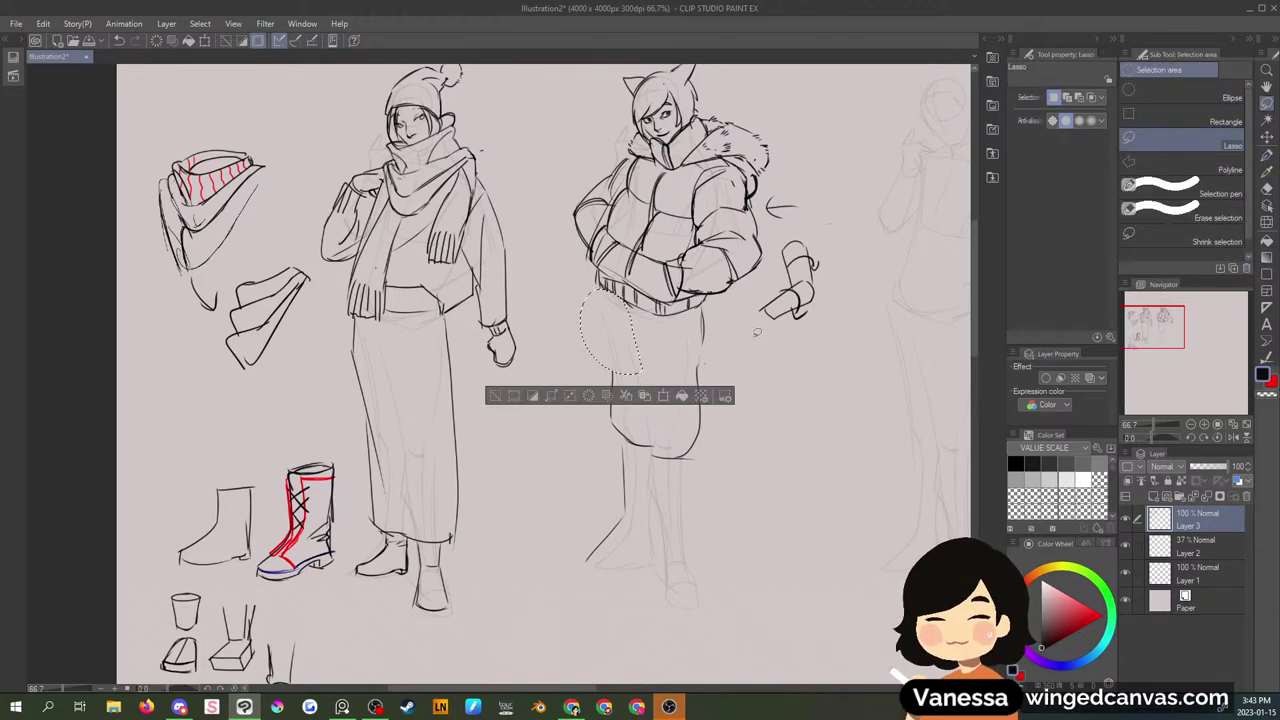
pyautogui.click(752, 342)
pyautogui.press('p')
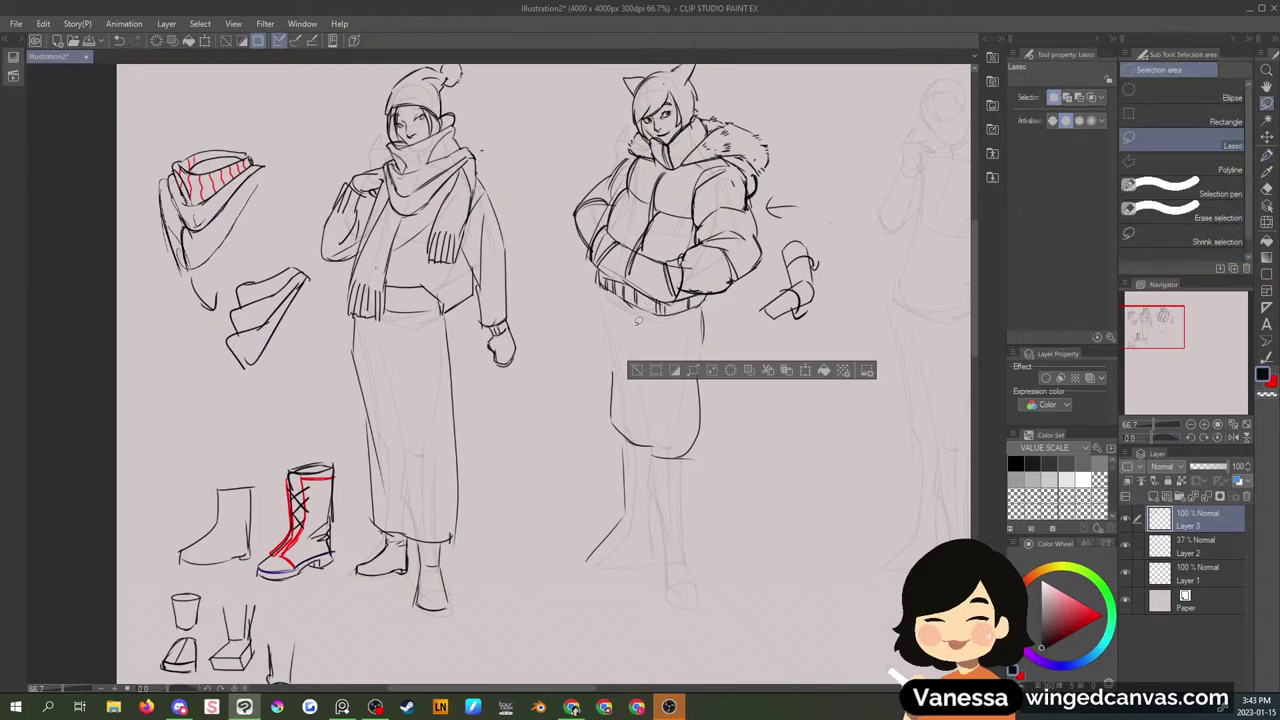
pyautogui.hotkey('ctrl', 'd')
pyautogui.moveTo(604, 291); pyautogui.dragTo(600, 312)
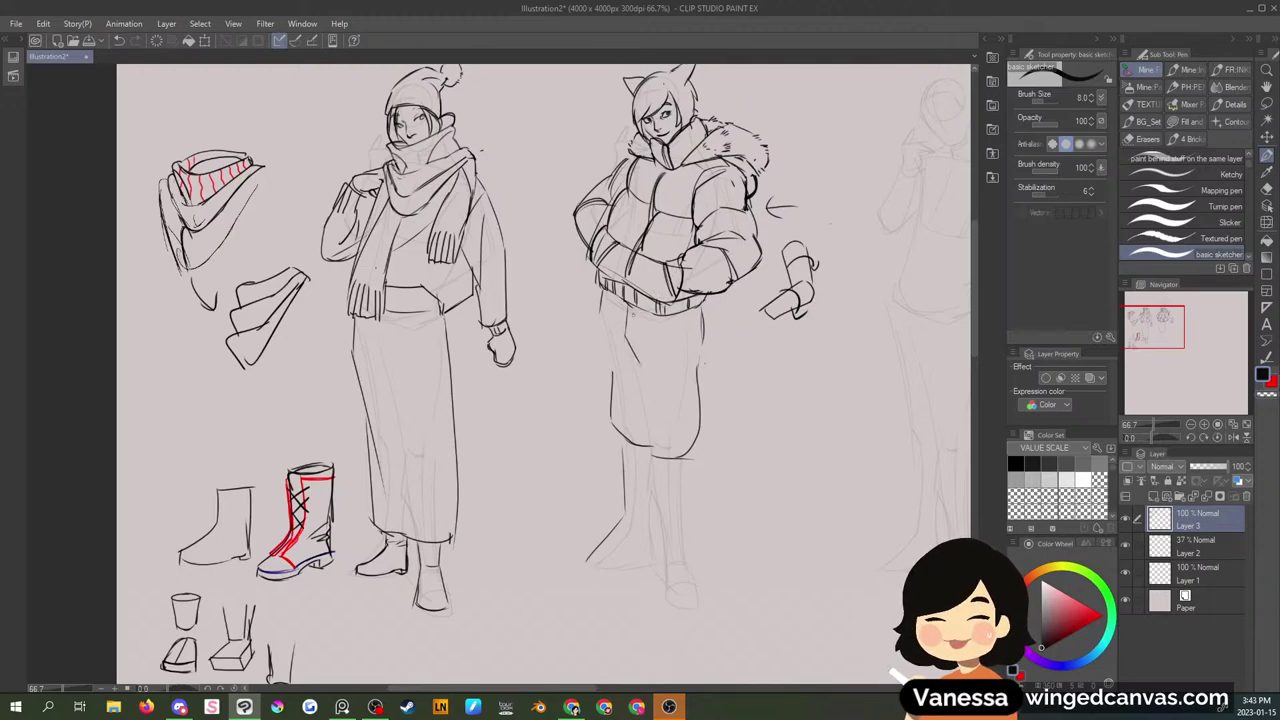
# - Draw the front leg's inner contour from the jacket hem to the knee and extend its outer thigh line
pyautogui.moveTo(628, 305); pyautogui.dragTo(639, 443)
pyautogui.moveTo(640, 374); pyautogui.dragTo(636, 452)
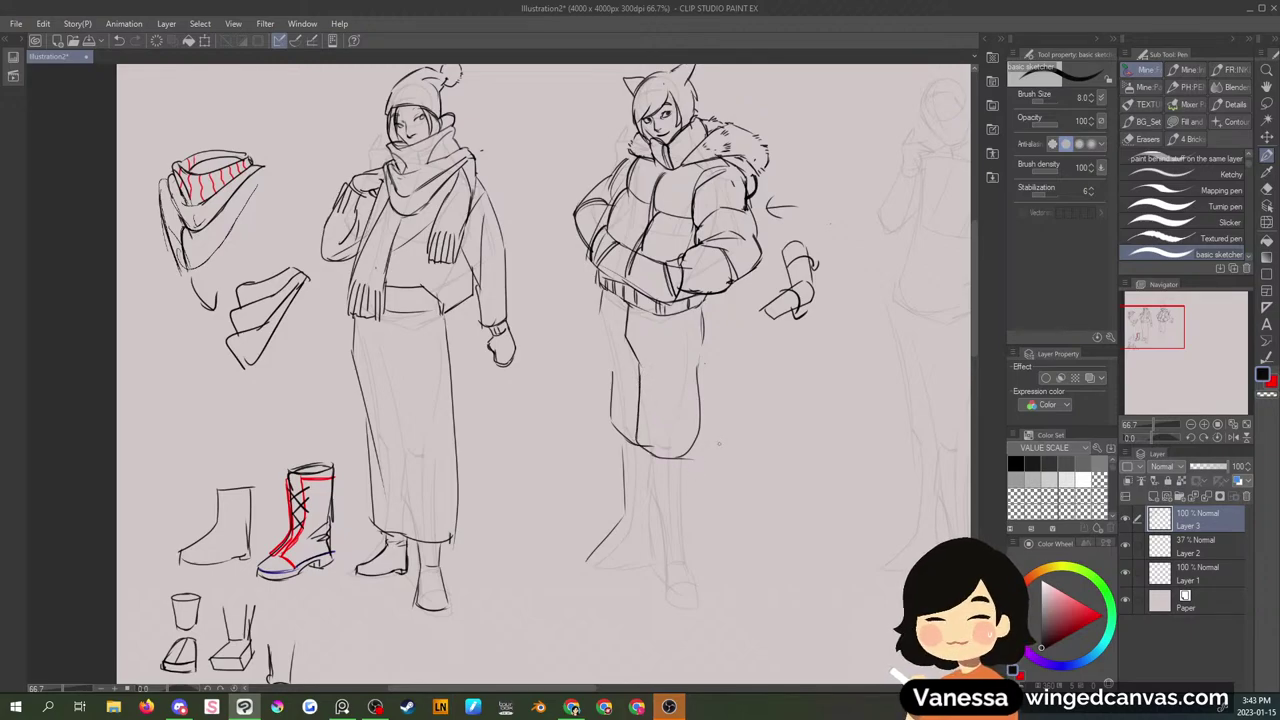
pyautogui.moveTo(703, 343); pyautogui.dragTo(699, 366)
pyautogui.moveTo(640, 392)
pyautogui.mouseDown()
pyautogui.moveTo(634, 440)
pyautogui.moveTo(676, 456)
pyautogui.mouseUp()
# - Erase the front leg's plain lower hem and redraw it puffing out over a curved cuff just below the knee
pyautogui.press('m')
pyautogui.moveTo(682, 390); pyautogui.dragTo(740, 403)
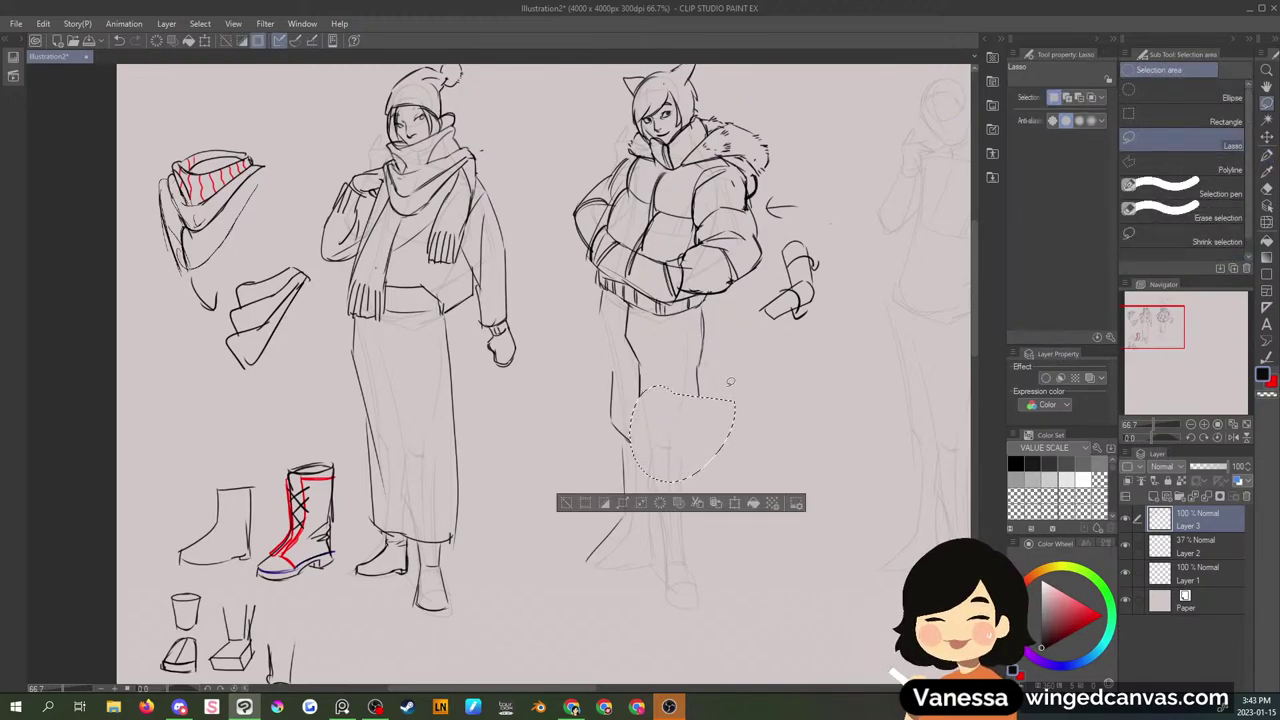
pyautogui.hotkey('ctrl', 'd')
pyautogui.press('p')
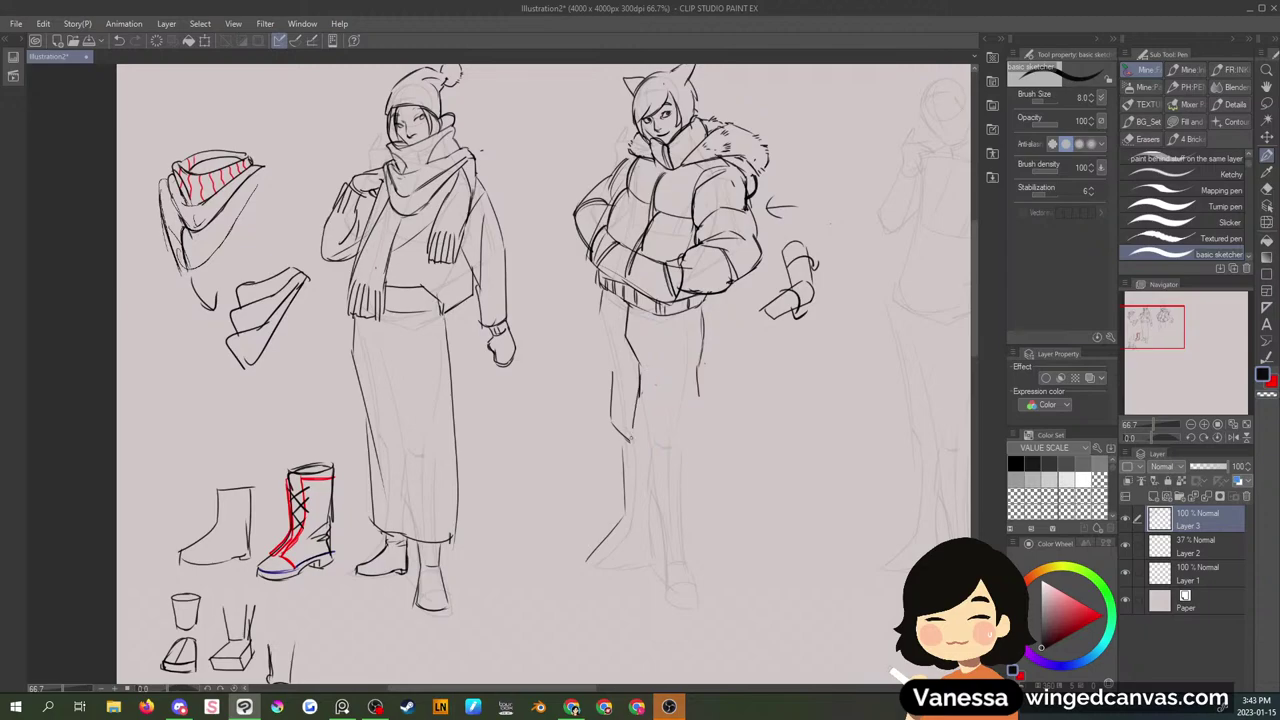
pyautogui.moveTo(629, 428)
pyautogui.mouseDown()
pyautogui.moveTo(655, 456)
pyautogui.moveTo(692, 452)
pyautogui.mouseUp()
pyautogui.moveTo(706, 390)
pyautogui.mouseDown()
pyautogui.moveTo(694, 444)
pyautogui.moveTo(690, 434)
pyautogui.moveTo(643, 463)
pyautogui.moveTo(704, 446)
pyautogui.mouseUp()
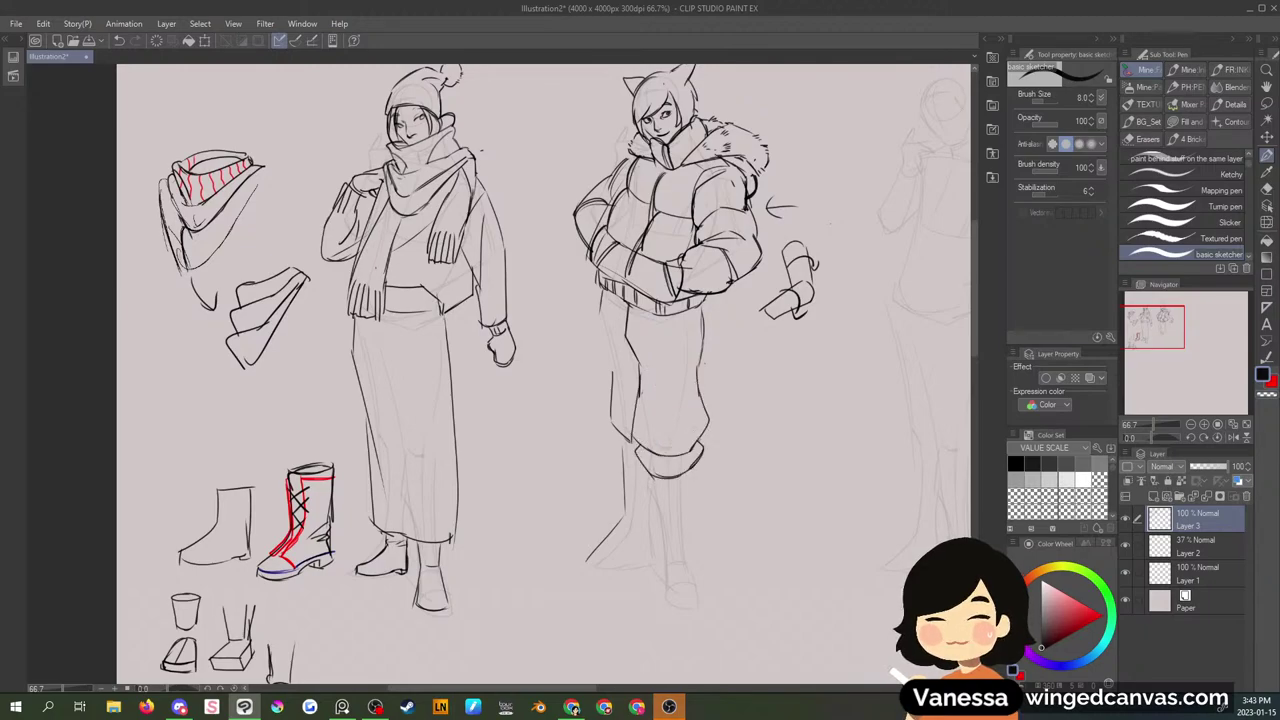
pyautogui.moveTo(608, 428); pyautogui.dragTo(620, 450)
pyautogui.moveTo(555, 300); pyautogui.dragTo(620, 446)
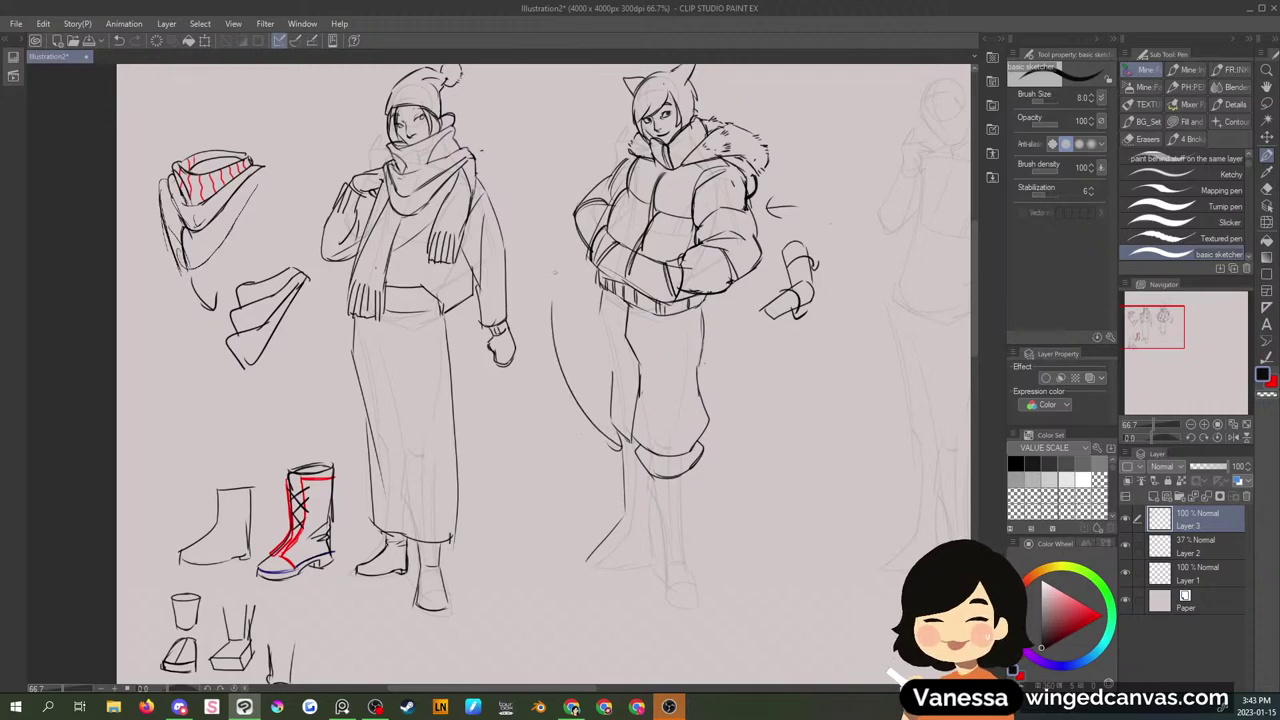
pyautogui.moveTo(554, 312)
pyautogui.mouseDown()
pyautogui.moveTo(543, 232)
pyautogui.moveTo(483, 145)
pyautogui.mouseUp()
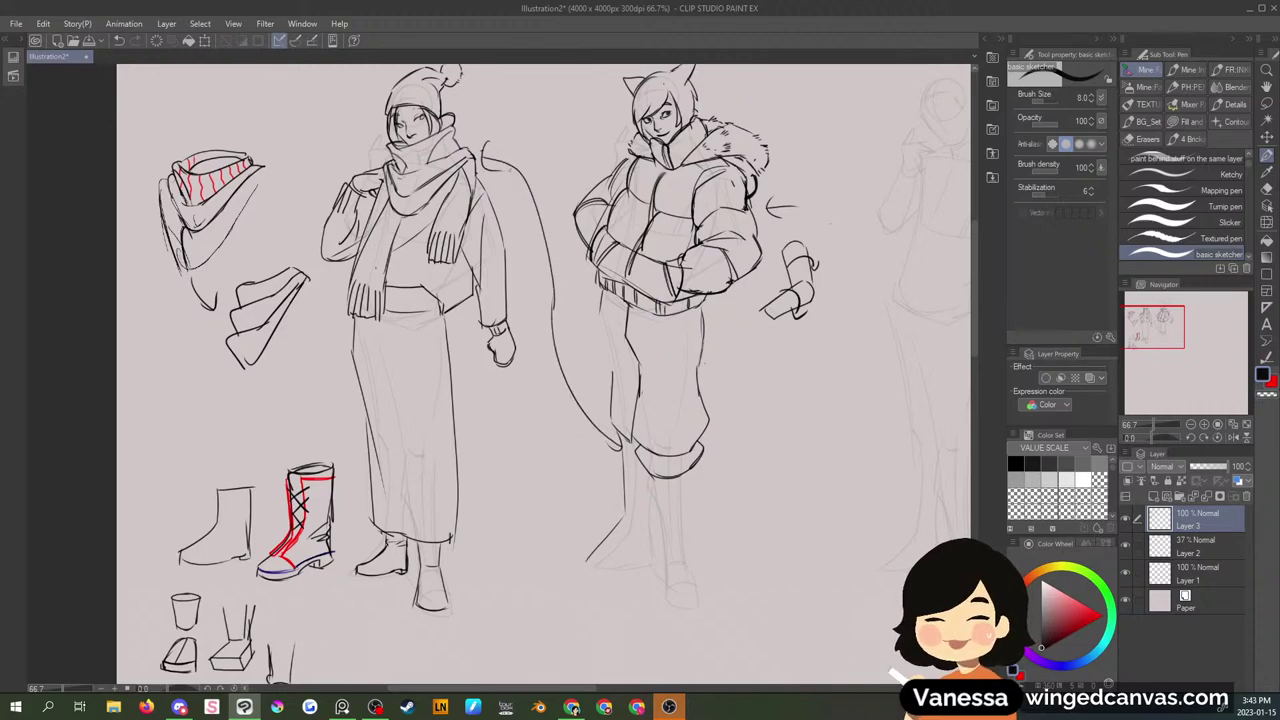
pyautogui.hotkey('ctrl', 'z')
pyautogui.hotkey('ctrl', 'z')
pyautogui.hotkey('ctrl', 'z')
pyautogui.hotkey('ctrl', 'z')
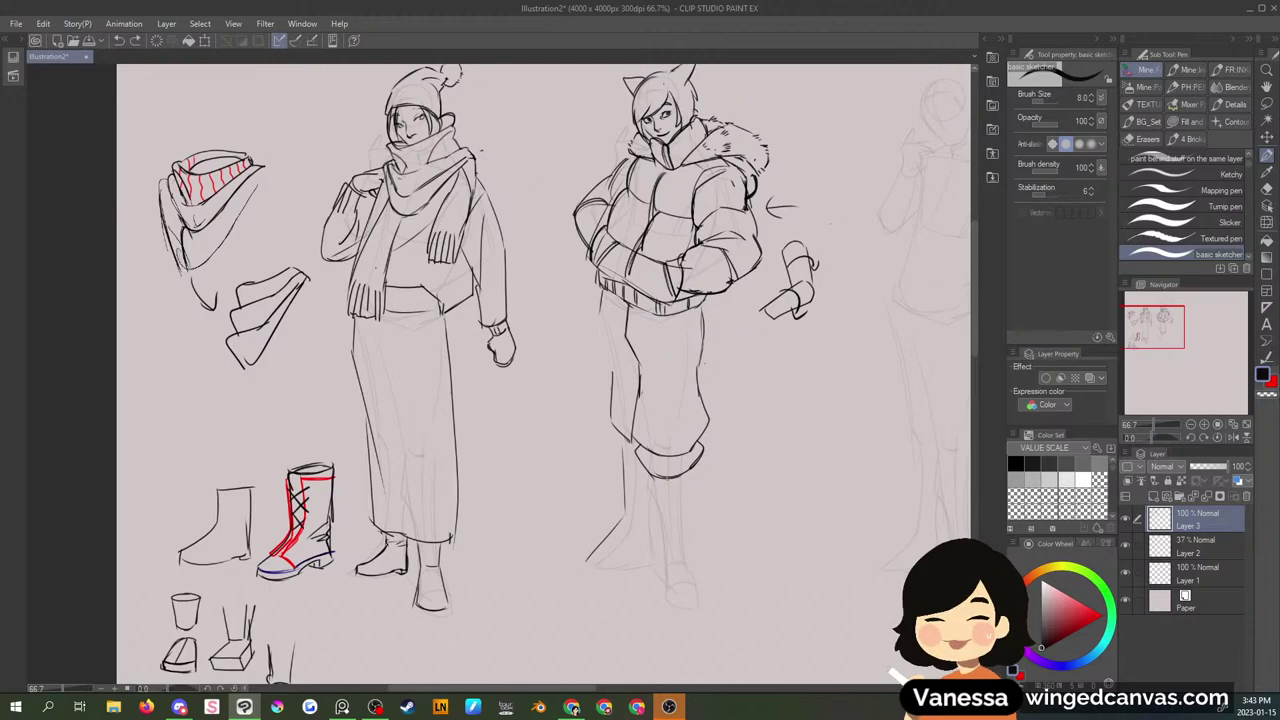
# - Add a second cuff fold and a thigh crease to the front leg, and sketch its tall boot with a rounded toe
pyautogui.moveTo(652, 476); pyautogui.dragTo(704, 461)
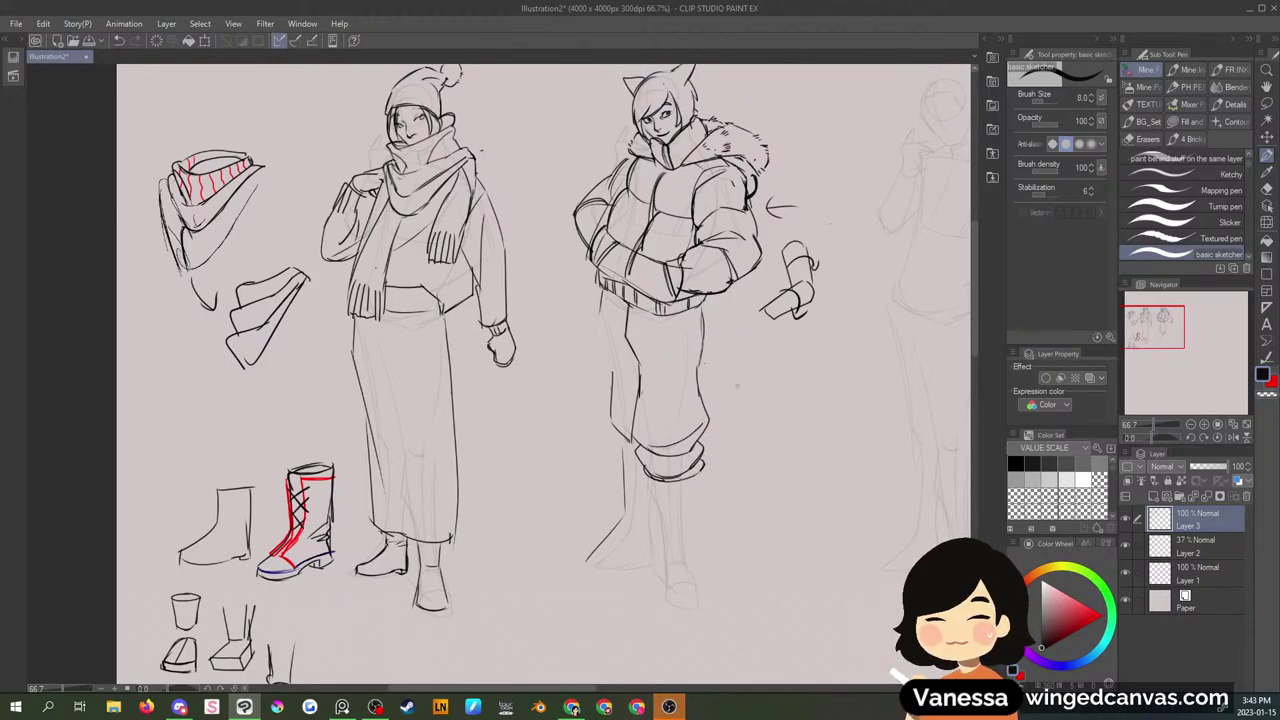
pyautogui.moveTo(637, 354); pyautogui.dragTo(669, 413)
pyautogui.moveTo(648, 478)
pyautogui.mouseDown()
pyautogui.moveTo(664, 560)
pyautogui.moveTo(690, 545)
pyautogui.mouseUp()
pyautogui.moveTo(696, 478)
pyautogui.mouseDown()
pyautogui.moveTo(680, 570)
pyautogui.moveTo(656, 582)
pyautogui.moveTo(660, 598)
pyautogui.moveTo(702, 606)
pyautogui.moveTo(696, 592)
pyautogui.mouseUp()
pyautogui.moveTo(663, 586)
pyautogui.mouseDown()
pyautogui.moveTo(700, 582)
pyautogui.moveTo(690, 608)
pyautogui.moveTo(707, 588)
pyautogui.mouseUp()
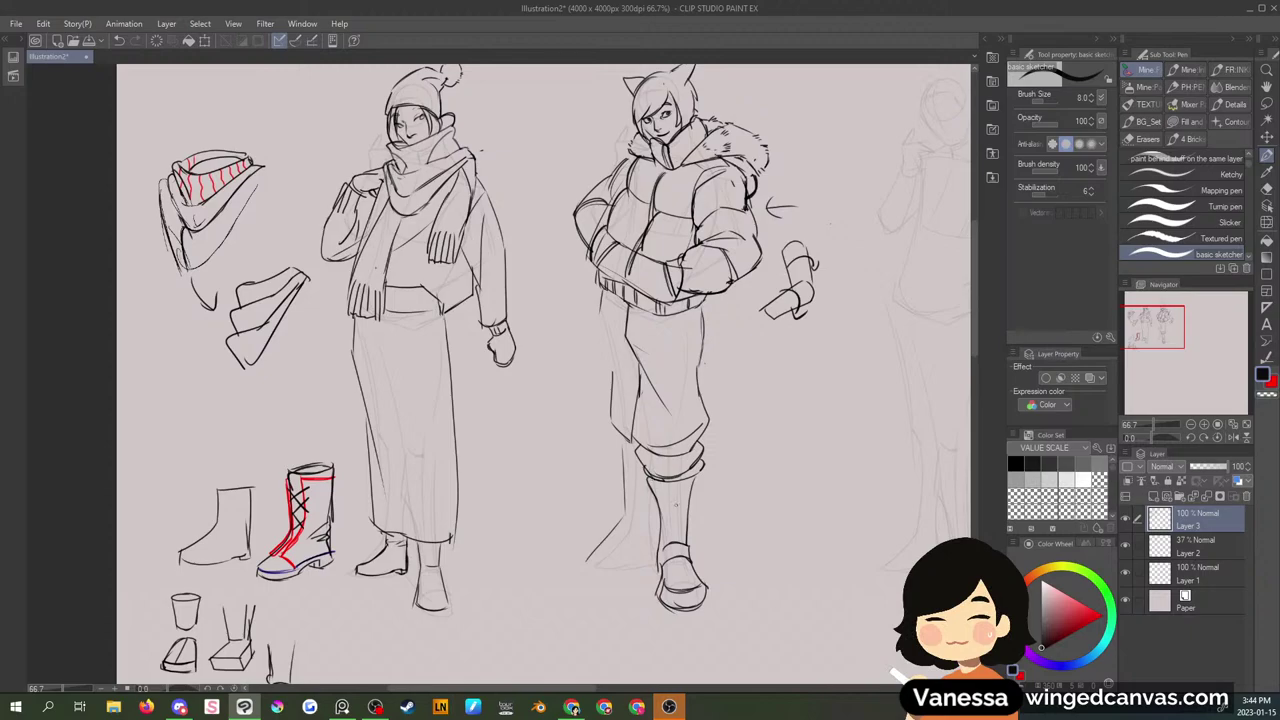
# - Draw lines down the front of the boot shaft to form a central panel reaching the ankle
pyautogui.moveTo(674, 480)
pyautogui.mouseDown()
pyautogui.moveTo(668, 536)
pyautogui.moveTo(672, 481)
pyautogui.mouseUp()
pyautogui.moveTo(675, 485)
pyautogui.mouseDown()
pyautogui.moveTo(669, 541)
pyautogui.moveTo(681, 539)
pyautogui.moveTo(682, 505)
pyautogui.moveTo(686, 582)
pyautogui.mouseUp()
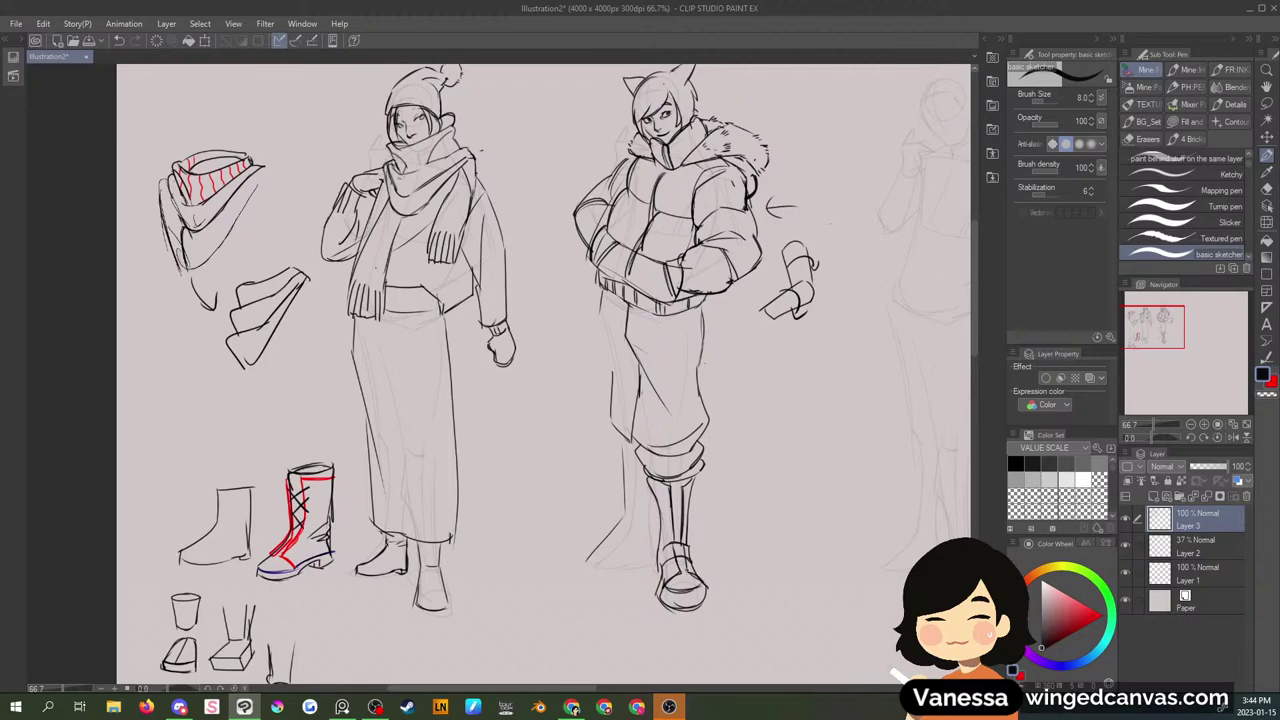
pyautogui.moveTo(678, 530)
pyautogui.mouseDown()
pyautogui.moveTo(687, 570)
pyautogui.moveTo(672, 569)
pyautogui.moveTo(676, 542)
pyautogui.moveTo(696, 580)
pyautogui.mouseUp()
# - Erase the overlapping strokes where the boot's central panel meets the ankle band
pyautogui.press('m')
pyautogui.press('Delete')
pyautogui.hotkey('ctrl', 'd')
pyautogui.press('Delete')
pyautogui.hotkey('ctrl', 'd')
pyautogui.press('p')
# - Clear the back leg's old thigh, shin and foot lines, leaving only the pale guide sketch beneath
pyautogui.moveTo(603, 304); pyautogui.dragTo(590, 415)
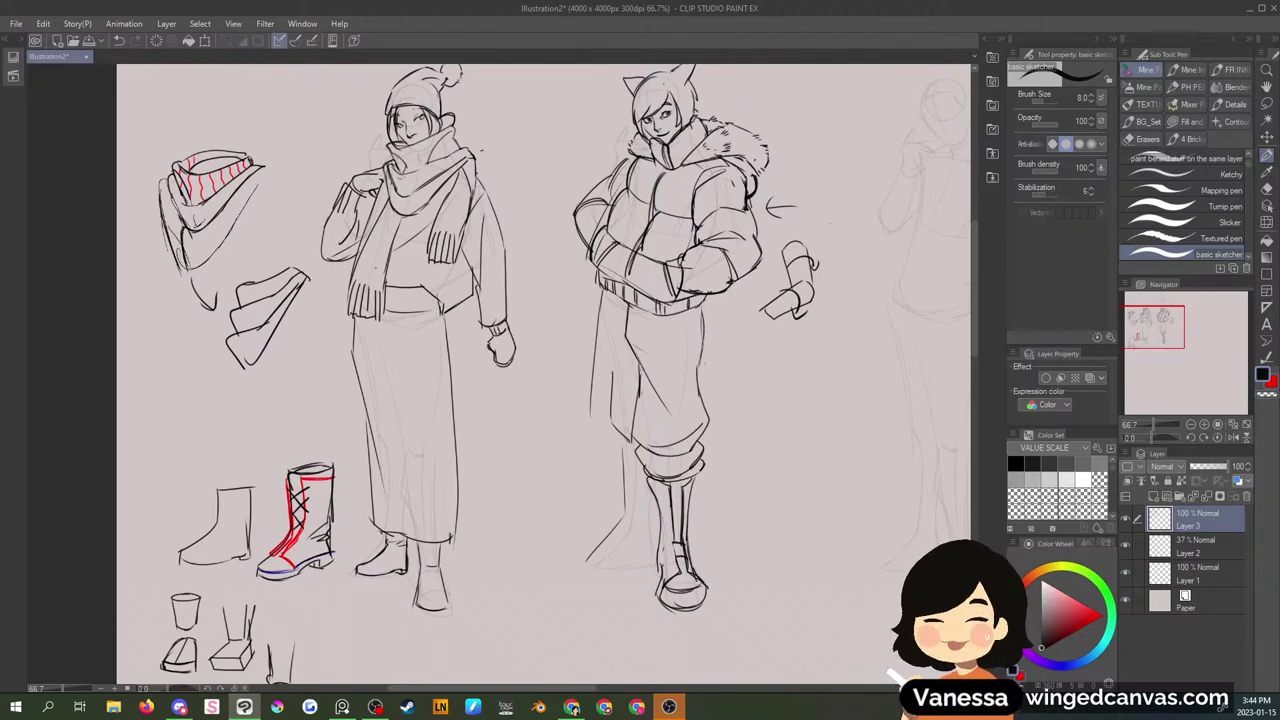
pyautogui.press('m')
pyautogui.moveTo(613, 362)
pyautogui.mouseDown()
pyautogui.moveTo(604, 433)
pyautogui.moveTo(615, 364)
pyautogui.mouseUp()
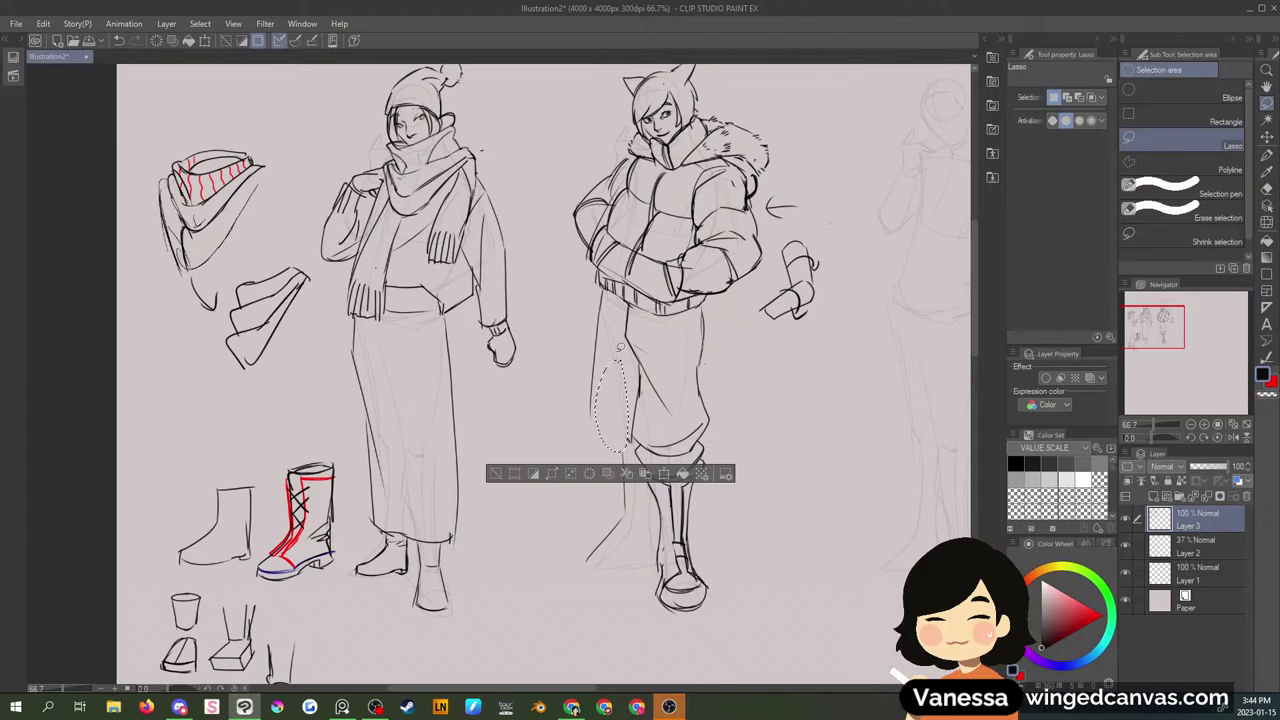
pyautogui.press('Delete')
pyautogui.hotkey('ctrl', 'd')
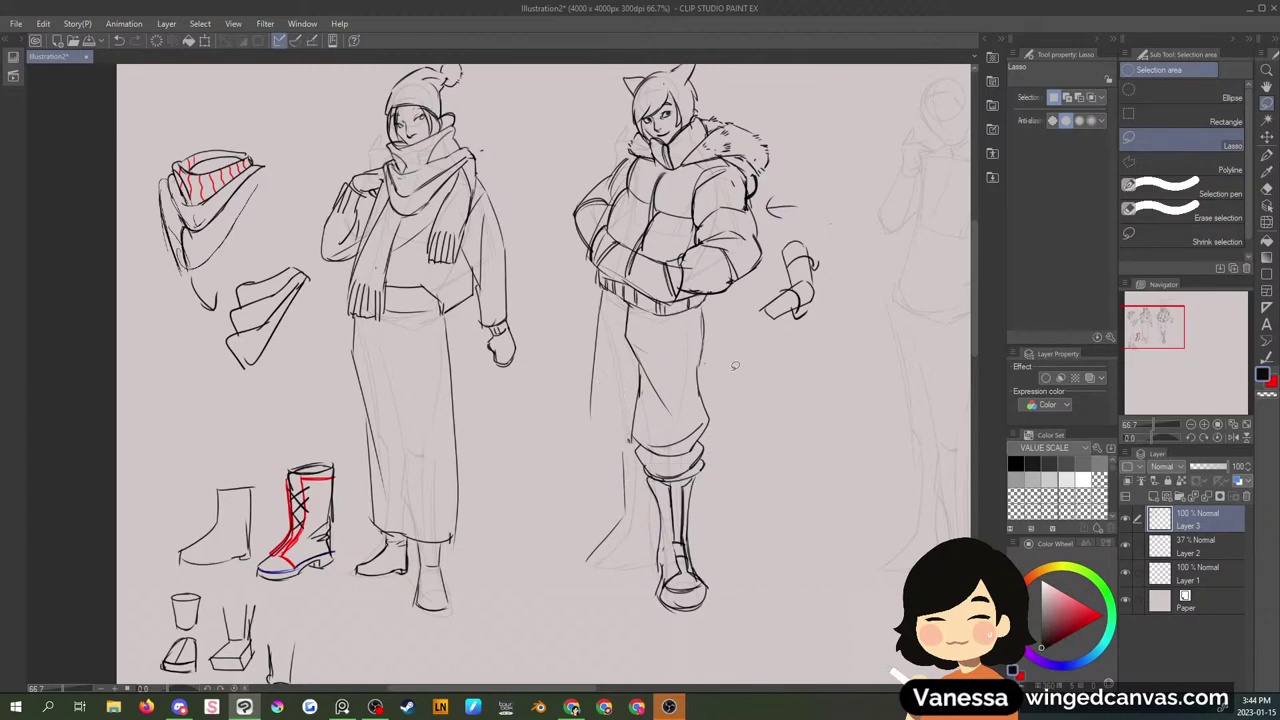
pyautogui.moveTo(612, 316)
pyautogui.mouseDown()
pyautogui.moveTo(604, 499)
pyautogui.moveTo(641, 518)
pyautogui.moveTo(609, 388)
pyautogui.mouseUp()
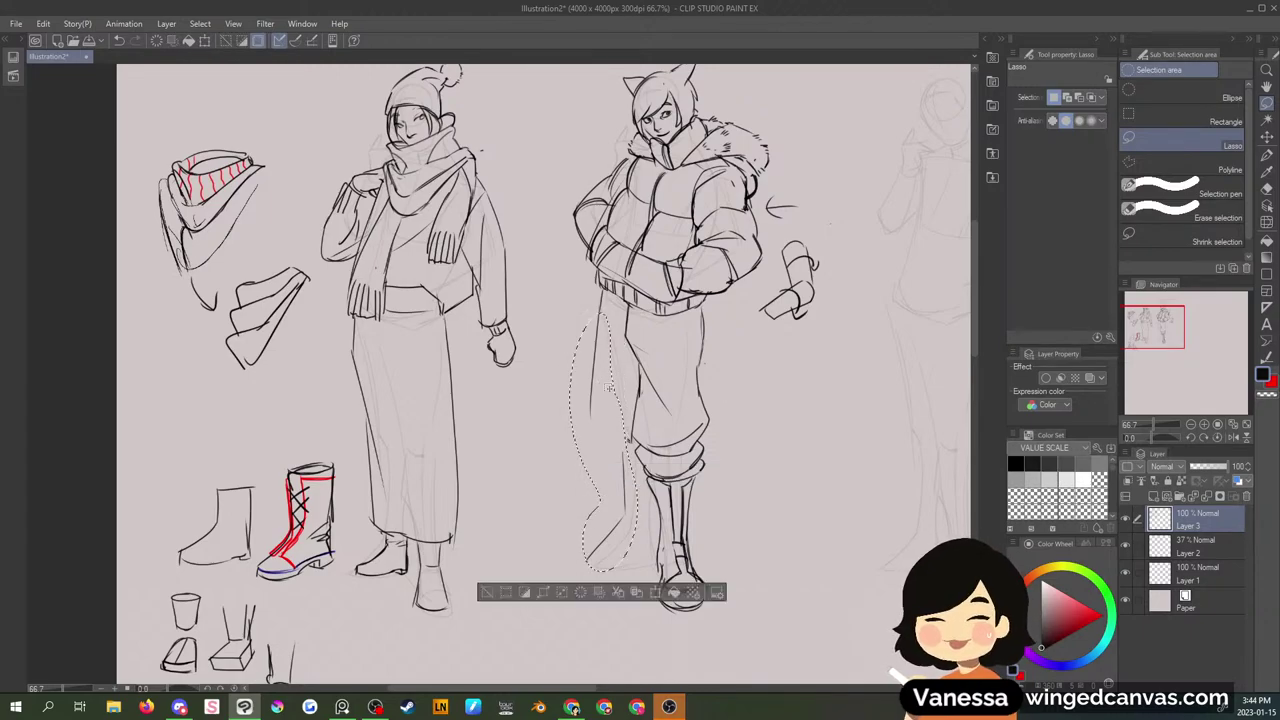
pyautogui.press('Delete')
pyautogui.hotkey('ctrl', 'd')
pyautogui.press('p')
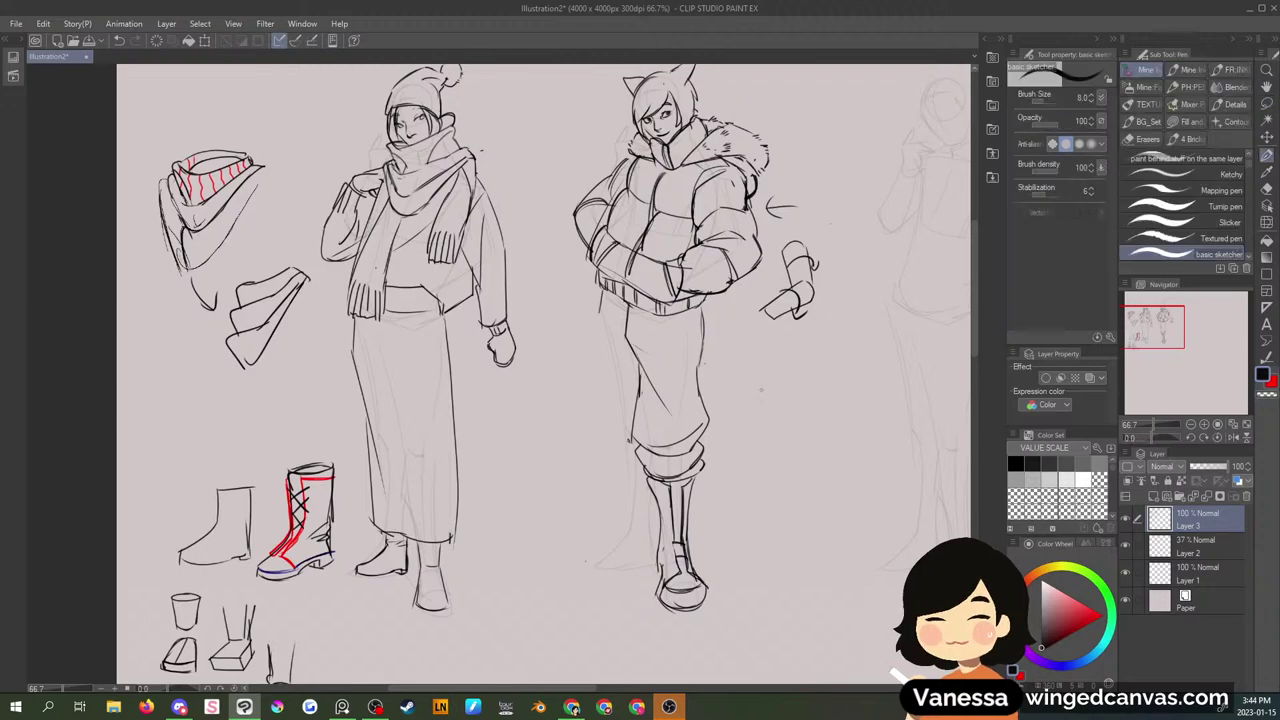
# - Redraw the back leg in a wider stance with an outward-pointing foot and a long trouser leg flaring to the ankle
pyautogui.moveTo(601, 305); pyautogui.dragTo(597, 375)
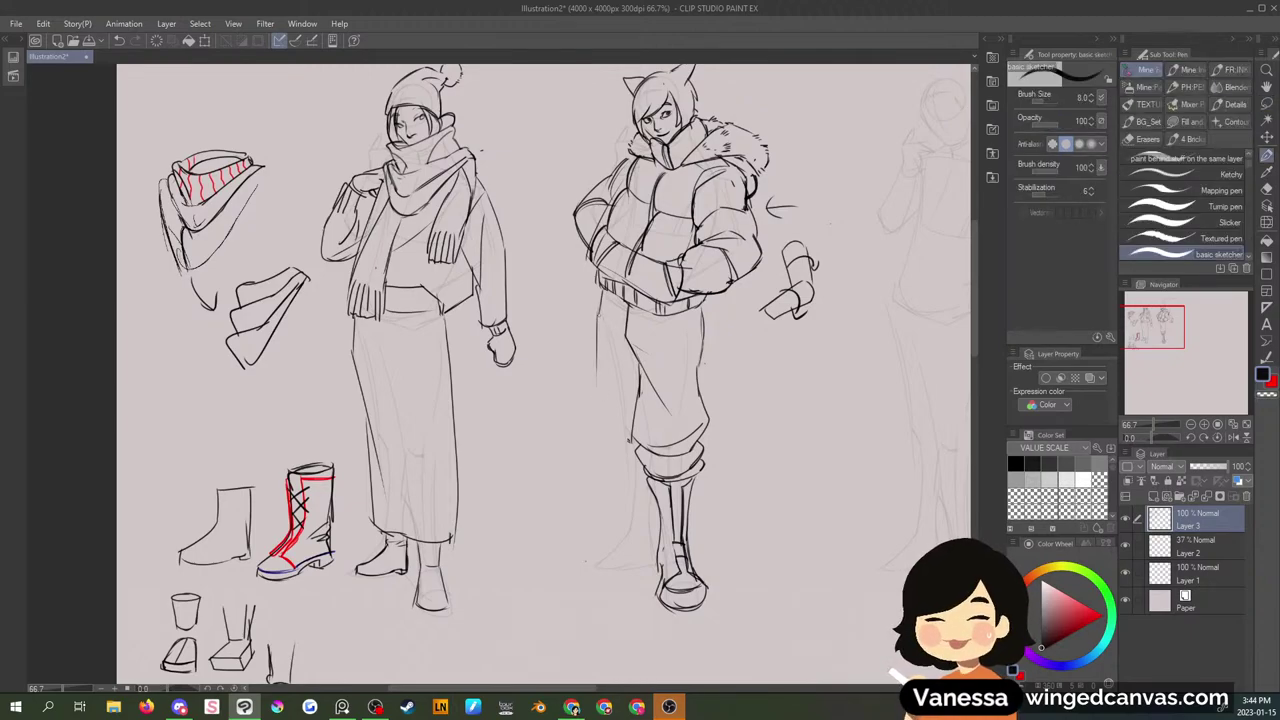
pyautogui.moveTo(599, 314)
pyautogui.mouseDown()
pyautogui.moveTo(589, 534)
pyautogui.moveTo(542, 556)
pyautogui.moveTo(606, 549)
pyautogui.mouseUp()
pyautogui.moveTo(608, 553); pyautogui.dragTo(628, 442)
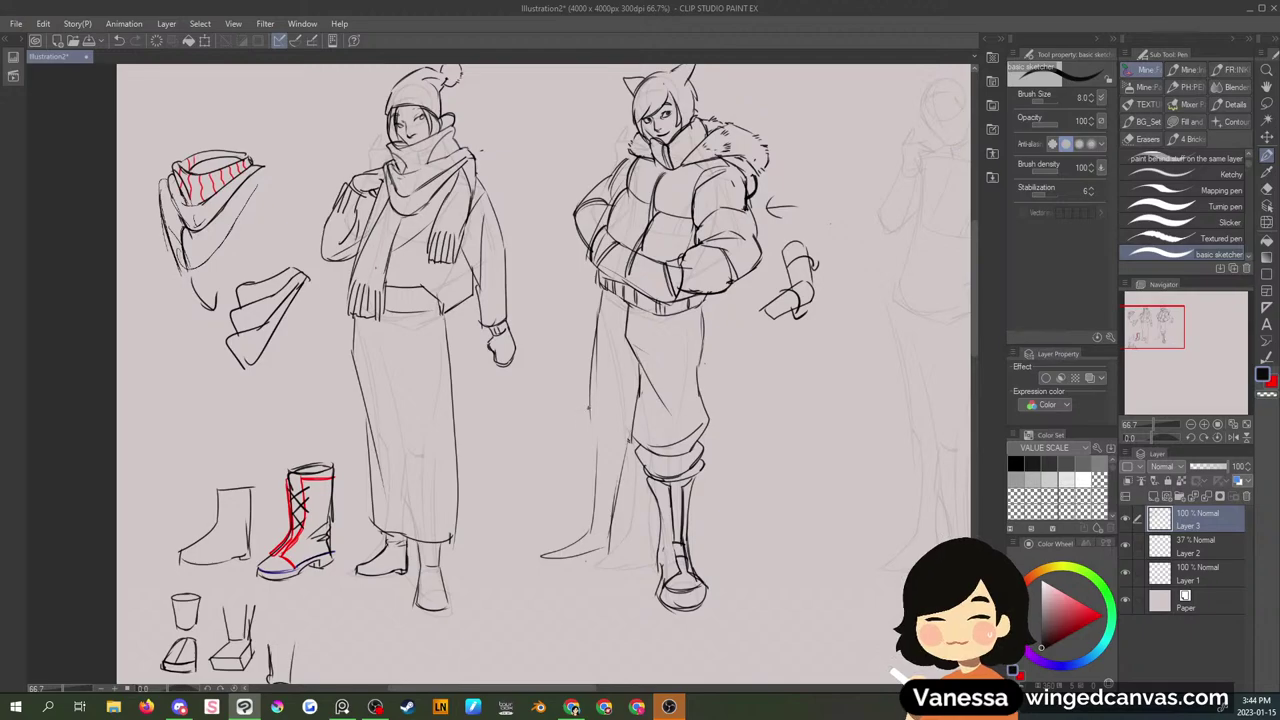
pyautogui.moveTo(591, 401); pyautogui.dragTo(584, 462)
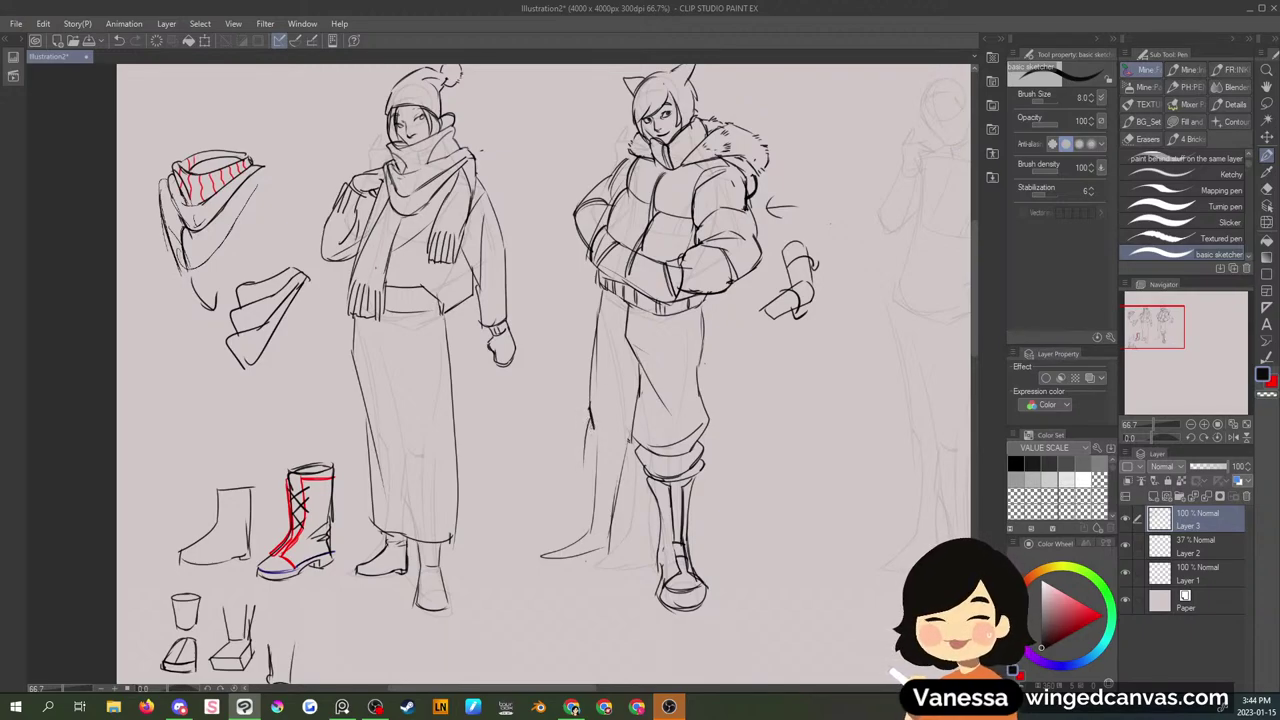
pyautogui.moveTo(590, 418)
pyautogui.mouseDown()
pyautogui.moveTo(572, 526)
pyautogui.moveTo(634, 530)
pyautogui.moveTo(634, 446)
pyautogui.mouseUp()
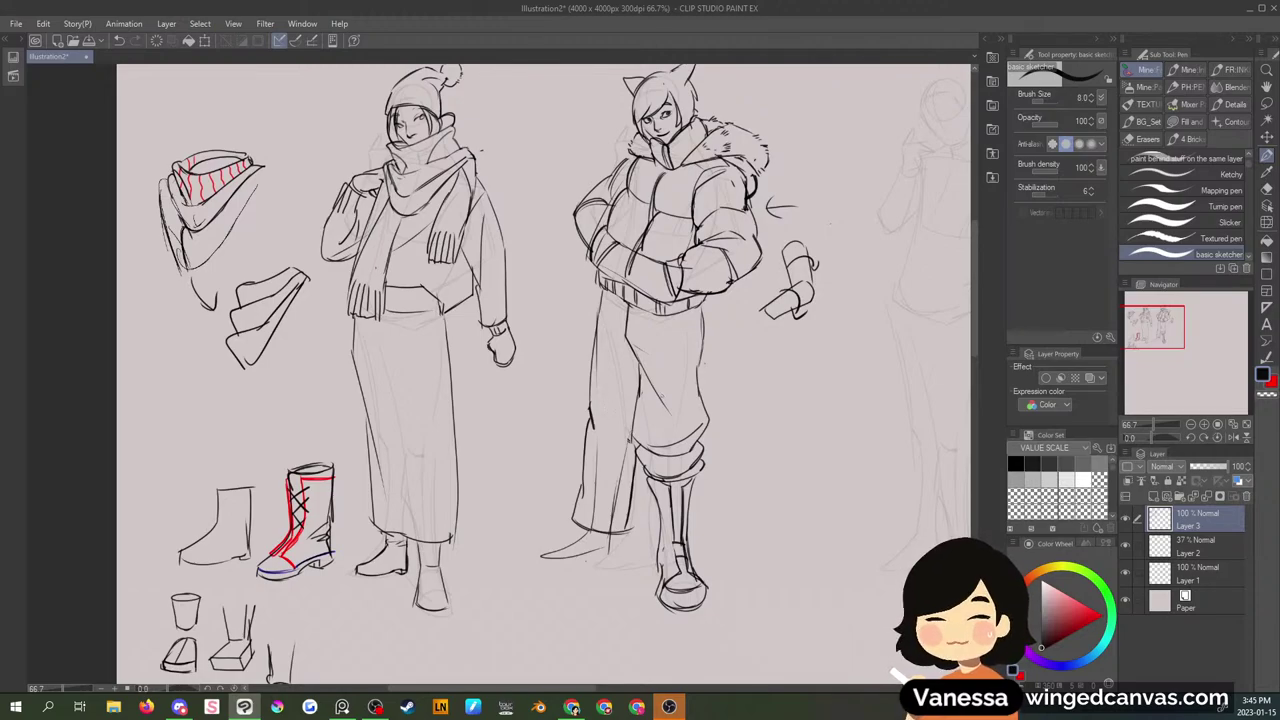
pyautogui.moveTo(597, 334)
pyautogui.mouseDown()
pyautogui.moveTo(592, 508)
pyautogui.moveTo(638, 384)
pyautogui.mouseUp()
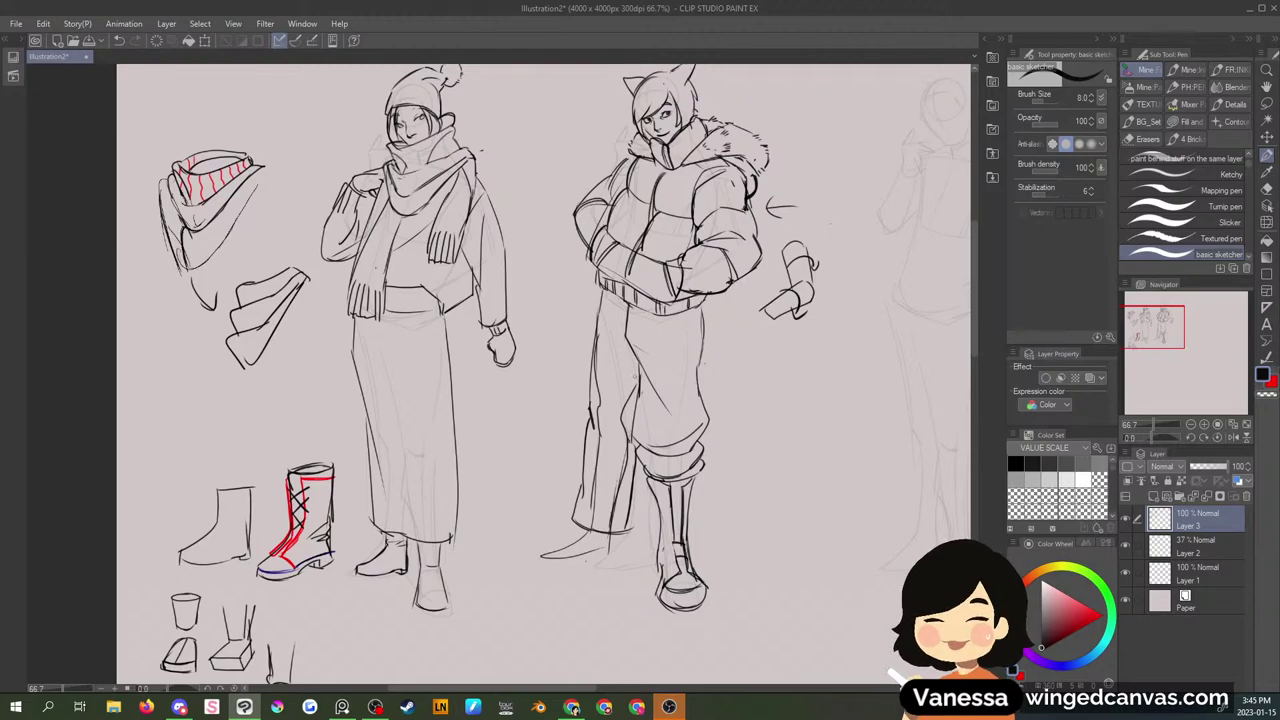
pyautogui.moveTo(593, 440); pyautogui.dragTo(587, 471)
pyautogui.moveTo(596, 392)
pyautogui.mouseDown()
pyautogui.moveTo(586, 512)
pyautogui.moveTo(630, 416)
pyautogui.moveTo(622, 509)
pyautogui.mouseUp()
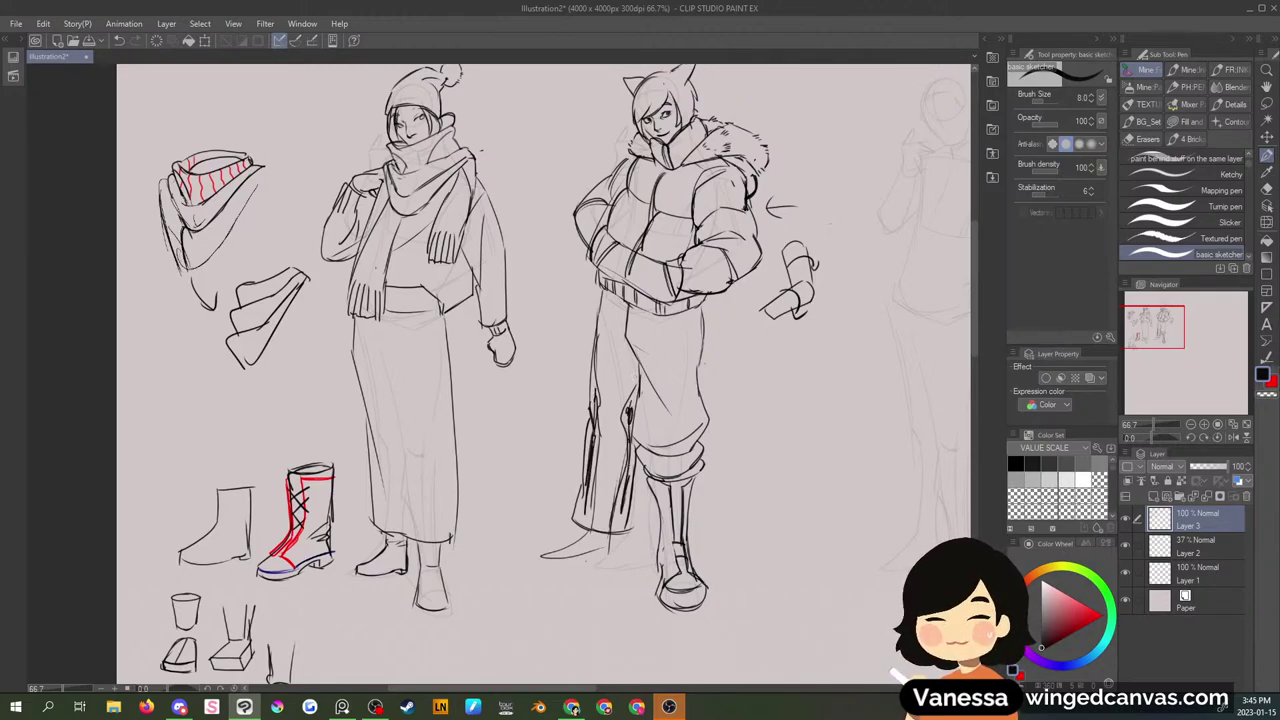
pyautogui.hotkey('ctrl', 'z')
pyautogui.hotkey('ctrl', 'z')
pyautogui.hotkey('ctrl', 'z')
pyautogui.hotkey('ctrl', 'z')
pyautogui.hotkey('ctrl', 'z')
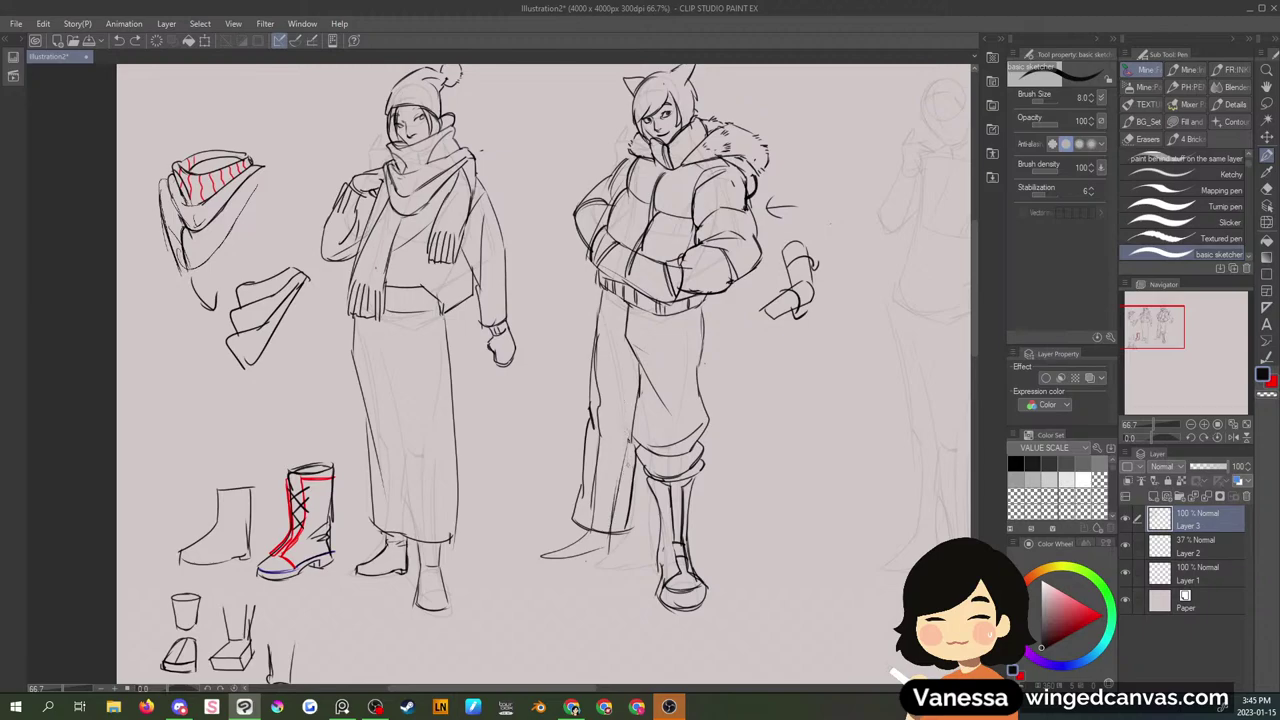
pyautogui.hotkey('ctrl', 'z')
pyautogui.hotkey('ctrl', 'z')
pyautogui.hotkey('ctrl', 'z')
pyautogui.hotkey('ctrl', 'z')
pyautogui.hotkey('ctrl', 'z')
# - Add a crotch fold between the trouser legs and clean up the lines at the waist below the jacket hem
pyautogui.moveTo(618, 344); pyautogui.dragTo(636, 358)
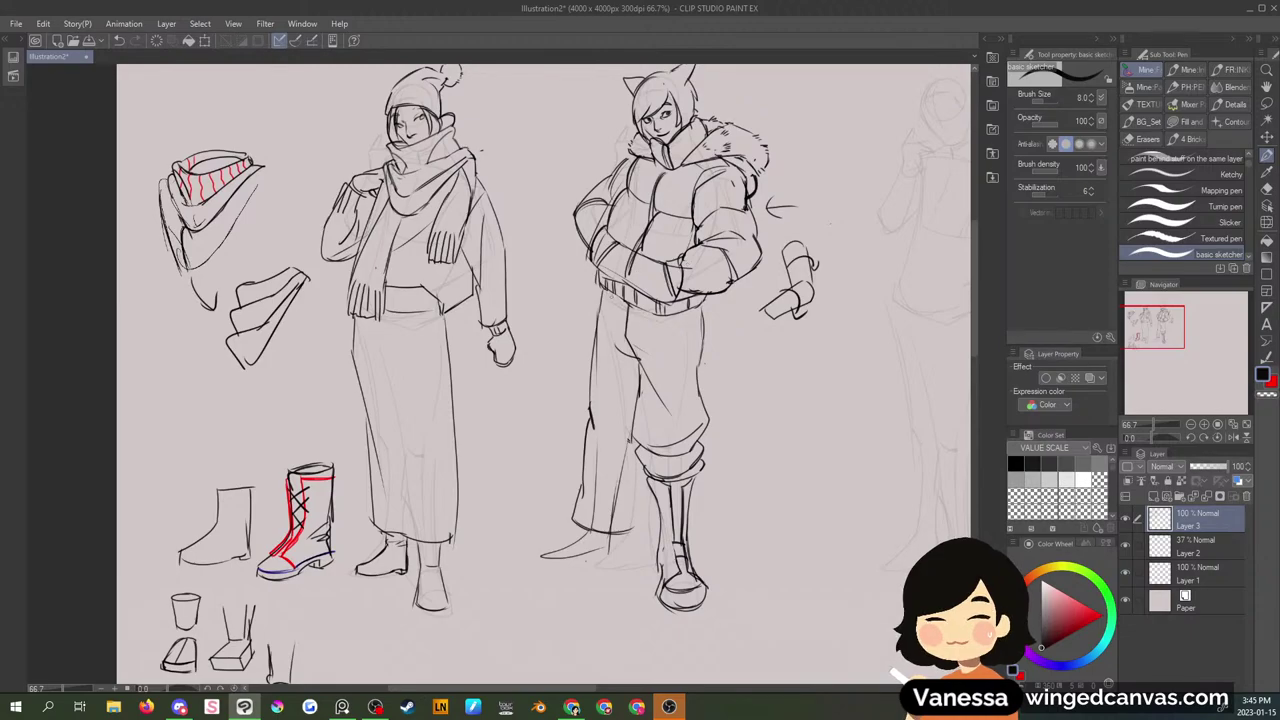
pyautogui.press('m')
pyautogui.moveTo(614, 292); pyautogui.dragTo(602, 312)
pyautogui.moveTo(724, 288); pyautogui.dragTo(764, 314)
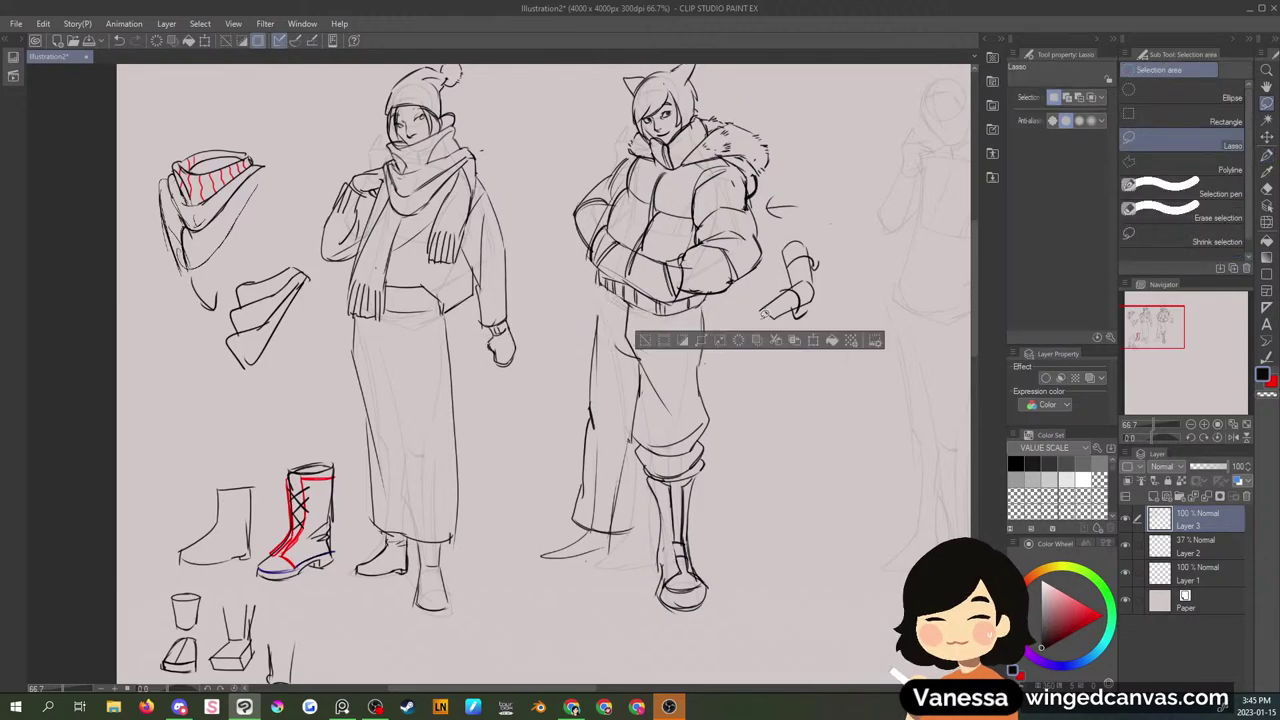
pyautogui.press('p')
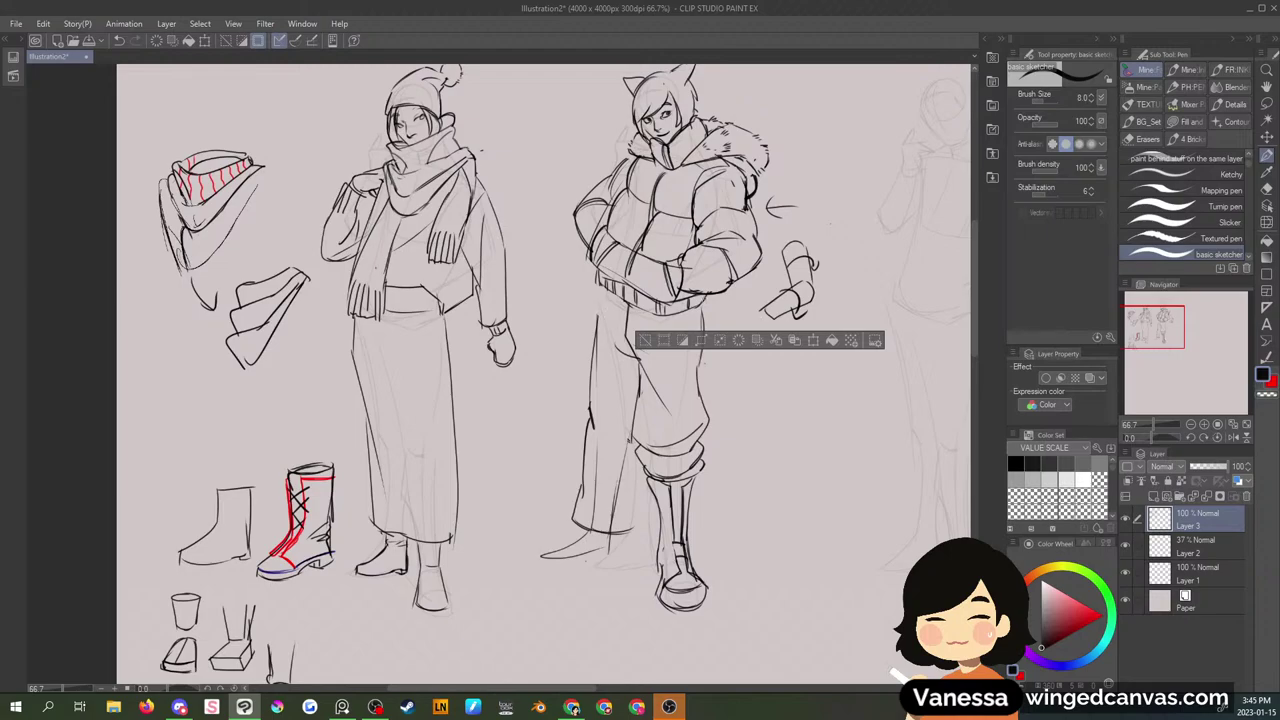
pyautogui.hotkey('ctrl', 'd')
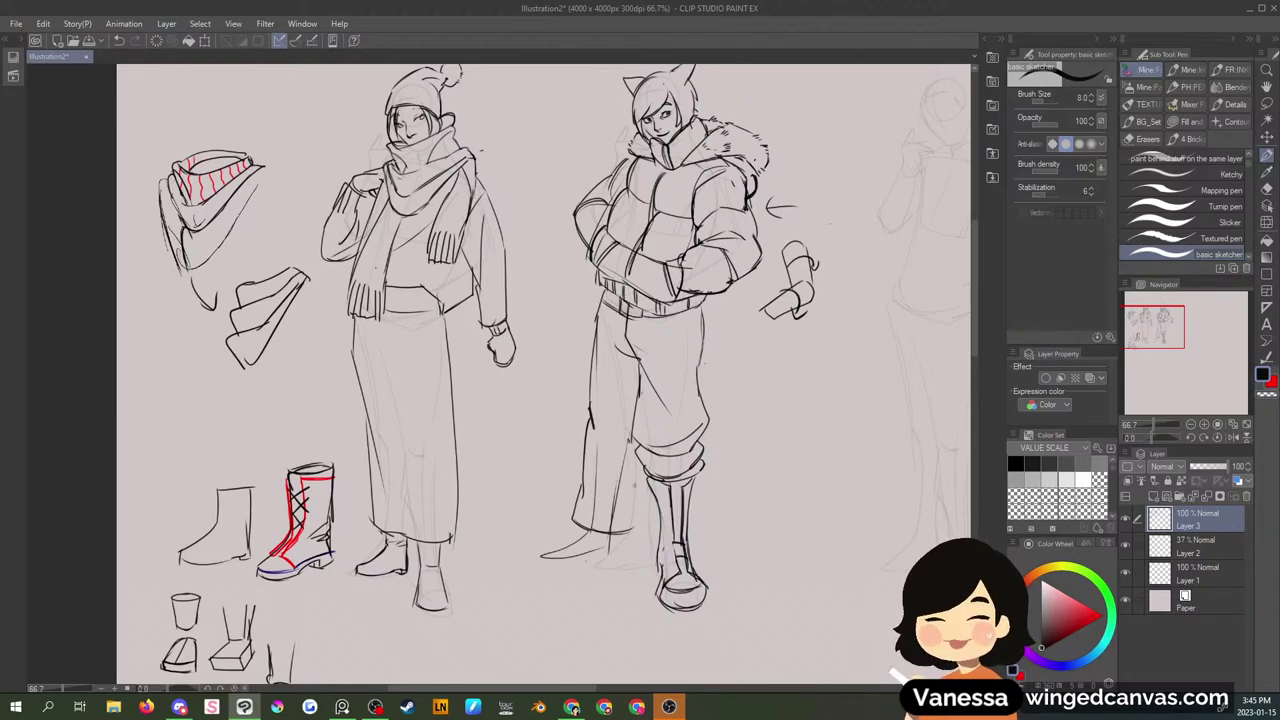
# - Redraw the back trouser leg's inner edge closer to the front boot and delete the old line inside it
pyautogui.moveTo(635, 456); pyautogui.dragTo(630, 528)
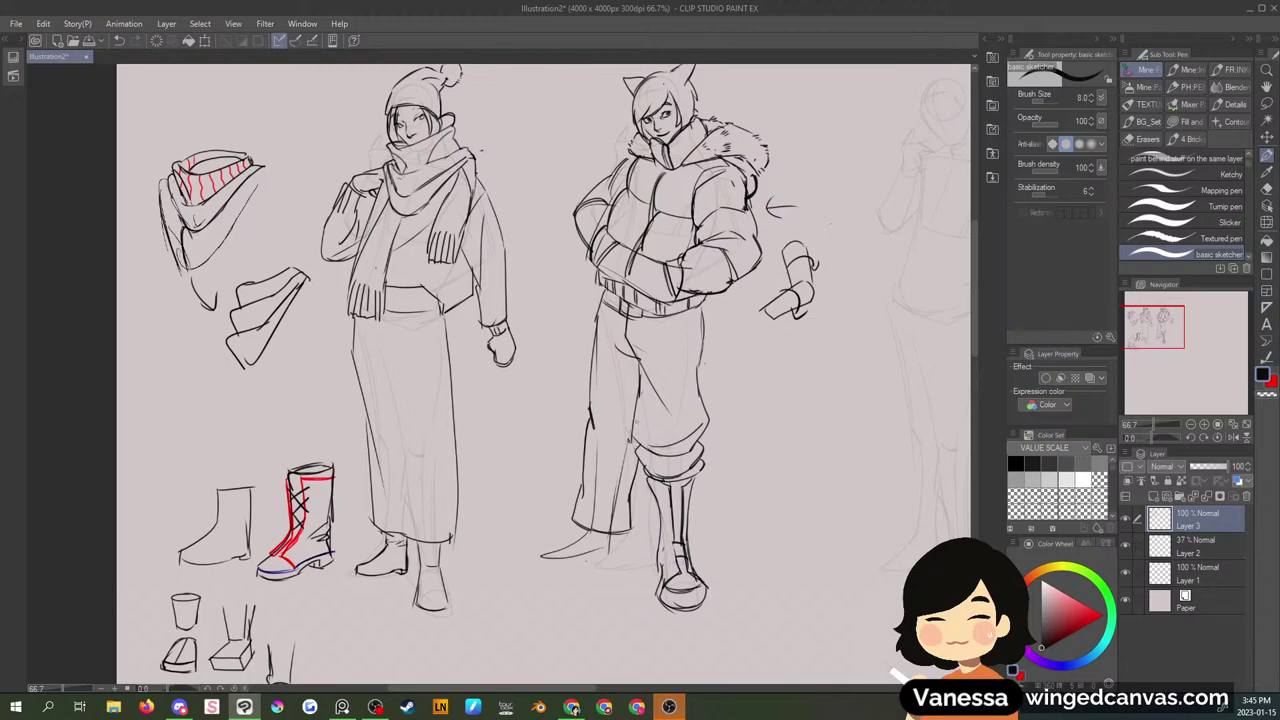
pyautogui.press('m')
pyautogui.moveTo(632, 424)
pyautogui.mouseDown()
pyautogui.moveTo(601, 433)
pyautogui.moveTo(594, 496)
pyautogui.moveTo(620, 524)
pyautogui.mouseUp()
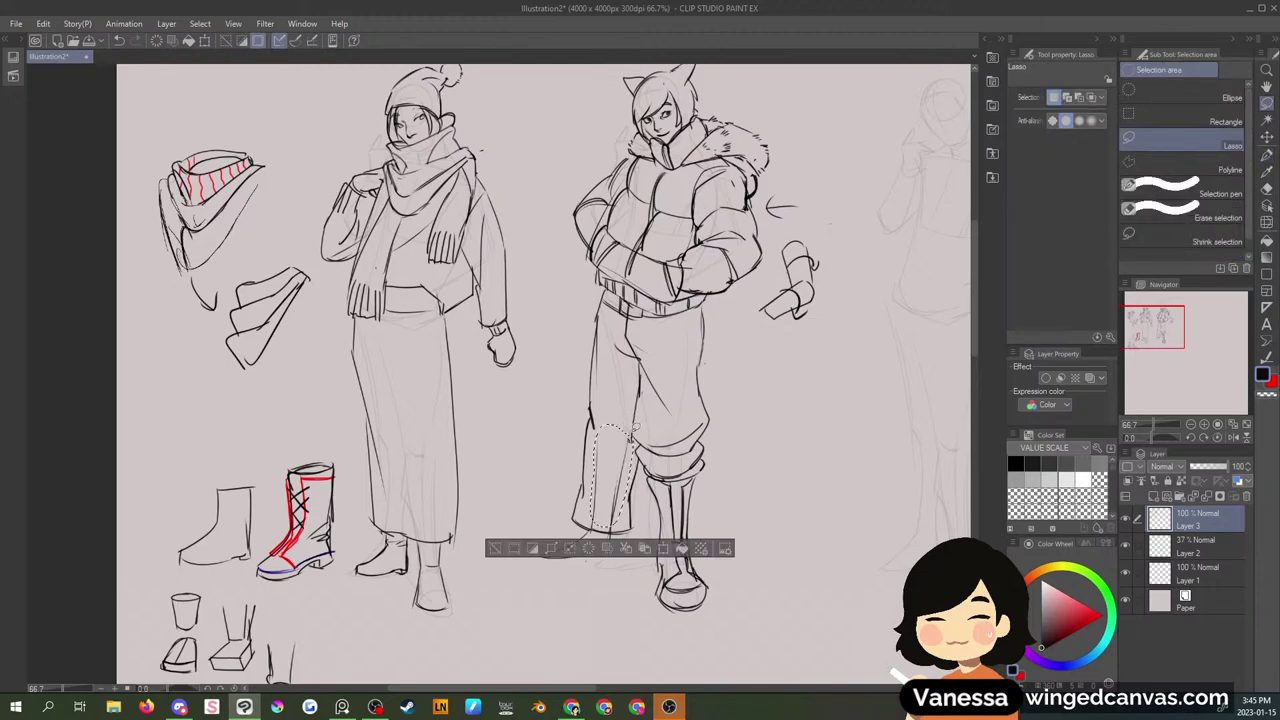
pyautogui.hotkey('ctrl', 'd')
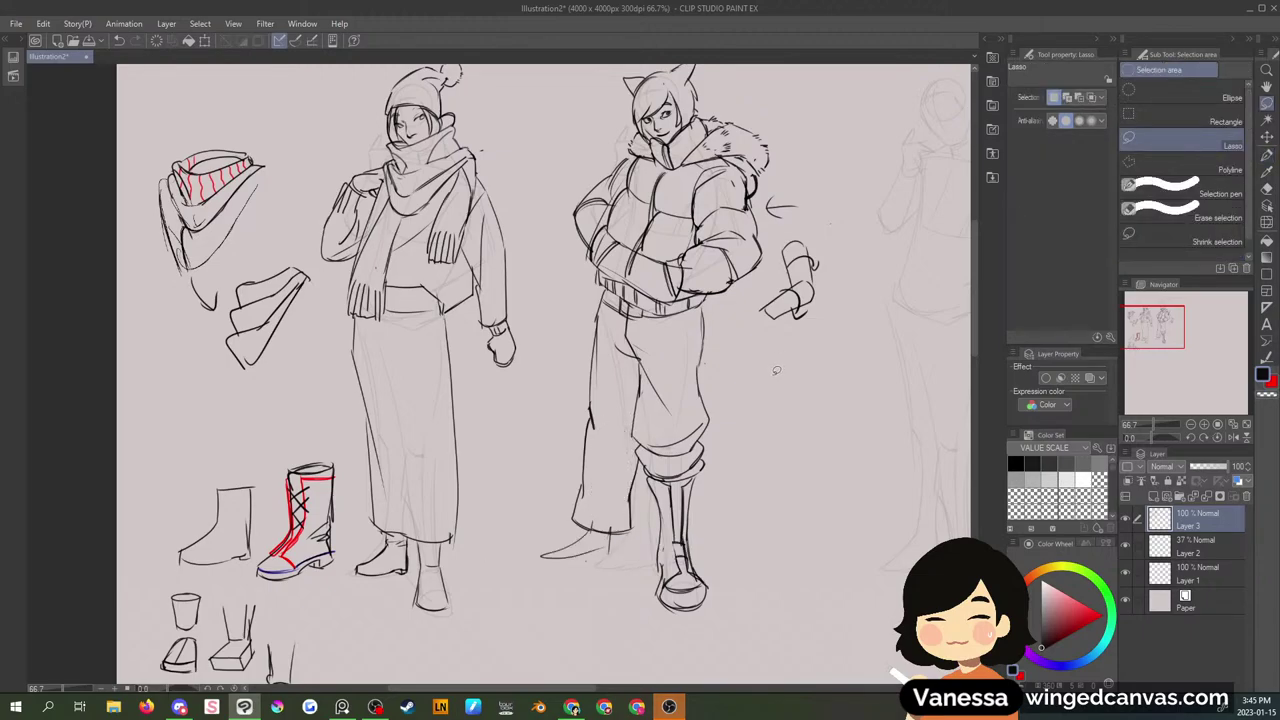
pyautogui.press('Delete')
pyautogui.hotkey('ctrl', 'z')
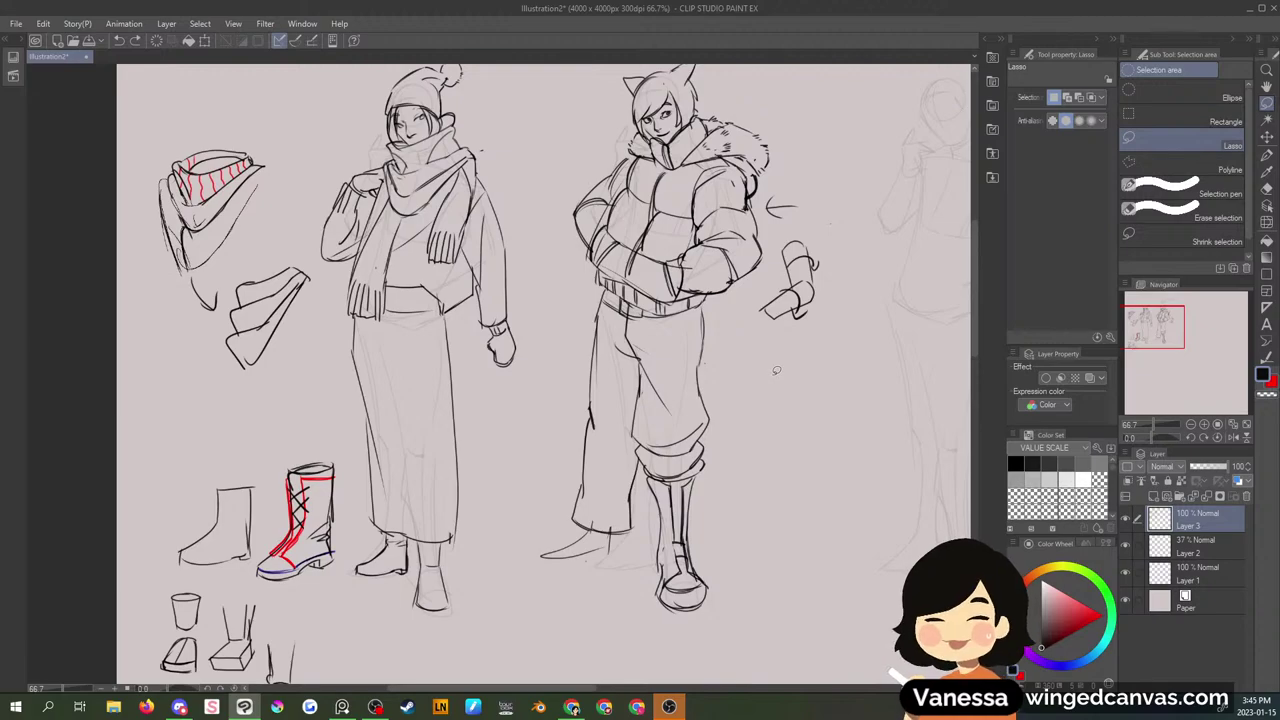
# - Switch to the Chrome browser
pyautogui.click(572, 707)
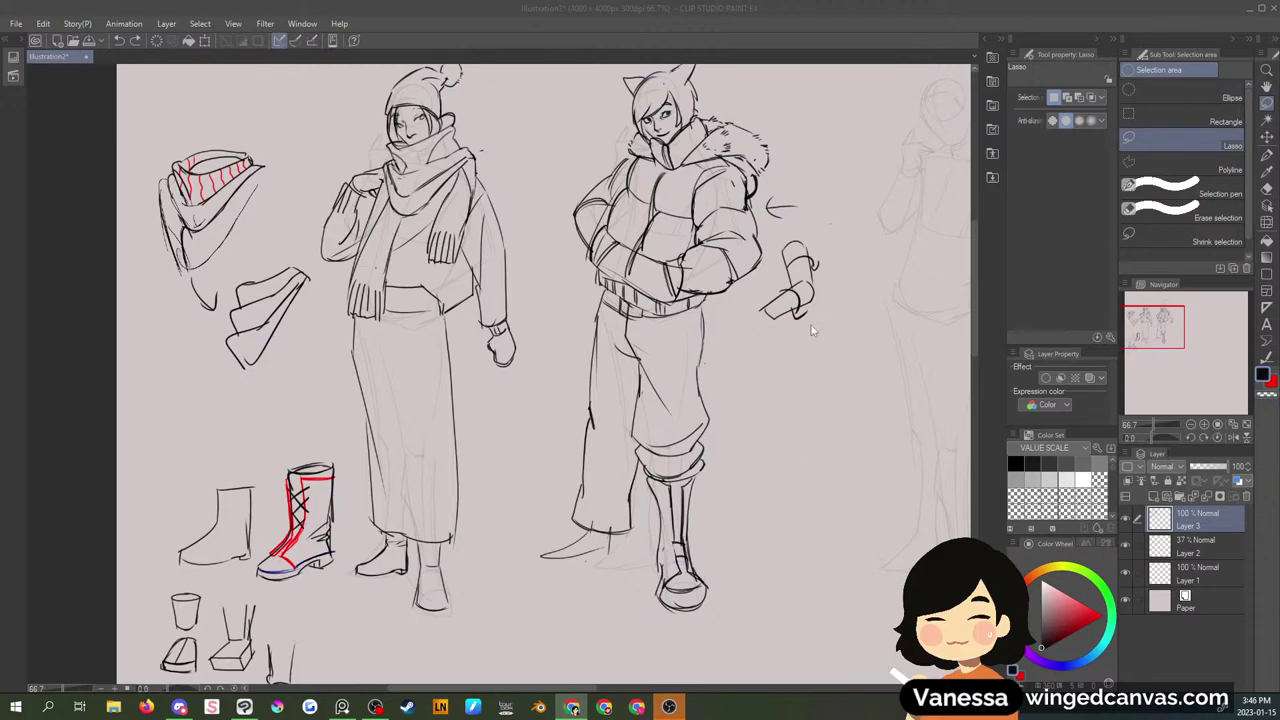
# - Return to Clip Studio Paint and draw a laced shoe with a sole and heel on the cat-eared figure's outward-pointing back foot
pyautogui.click(640, 445)
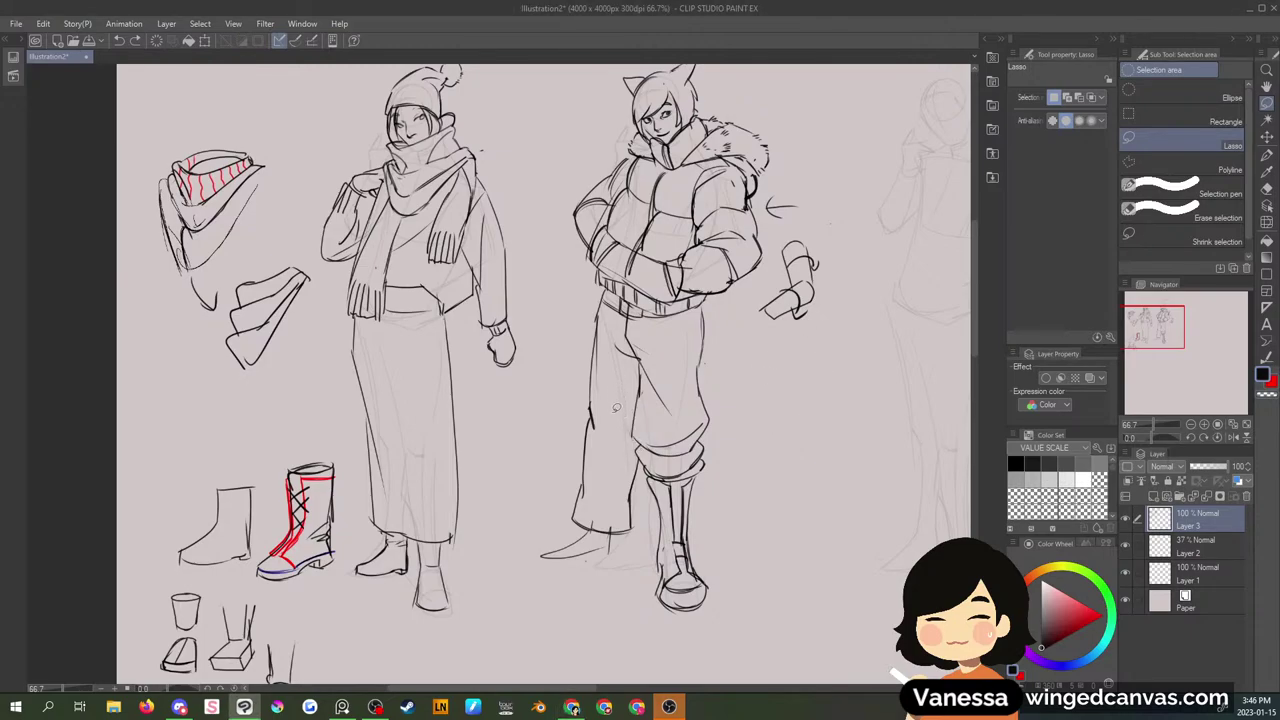
pyautogui.press('p')
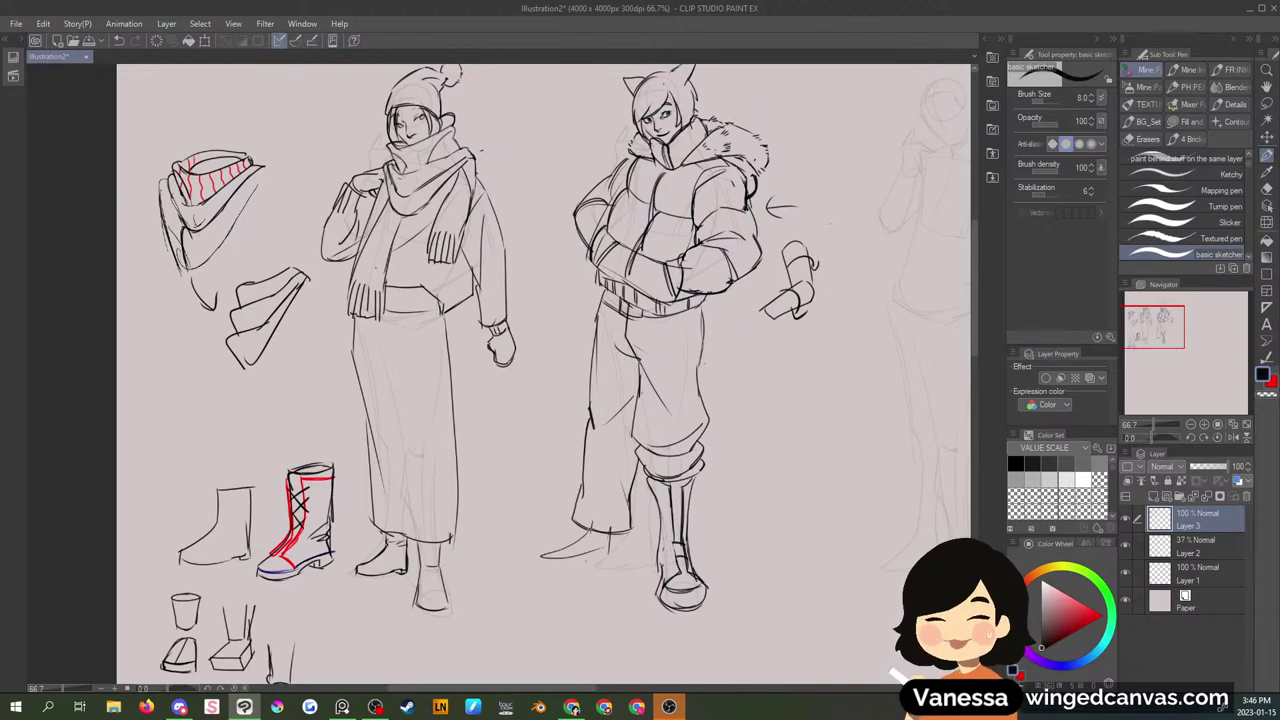
pyautogui.moveTo(541, 555)
pyautogui.mouseDown()
pyautogui.moveTo(541, 569)
pyautogui.moveTo(596, 568)
pyautogui.mouseUp()
pyautogui.moveTo(547, 554); pyautogui.dragTo(590, 531)
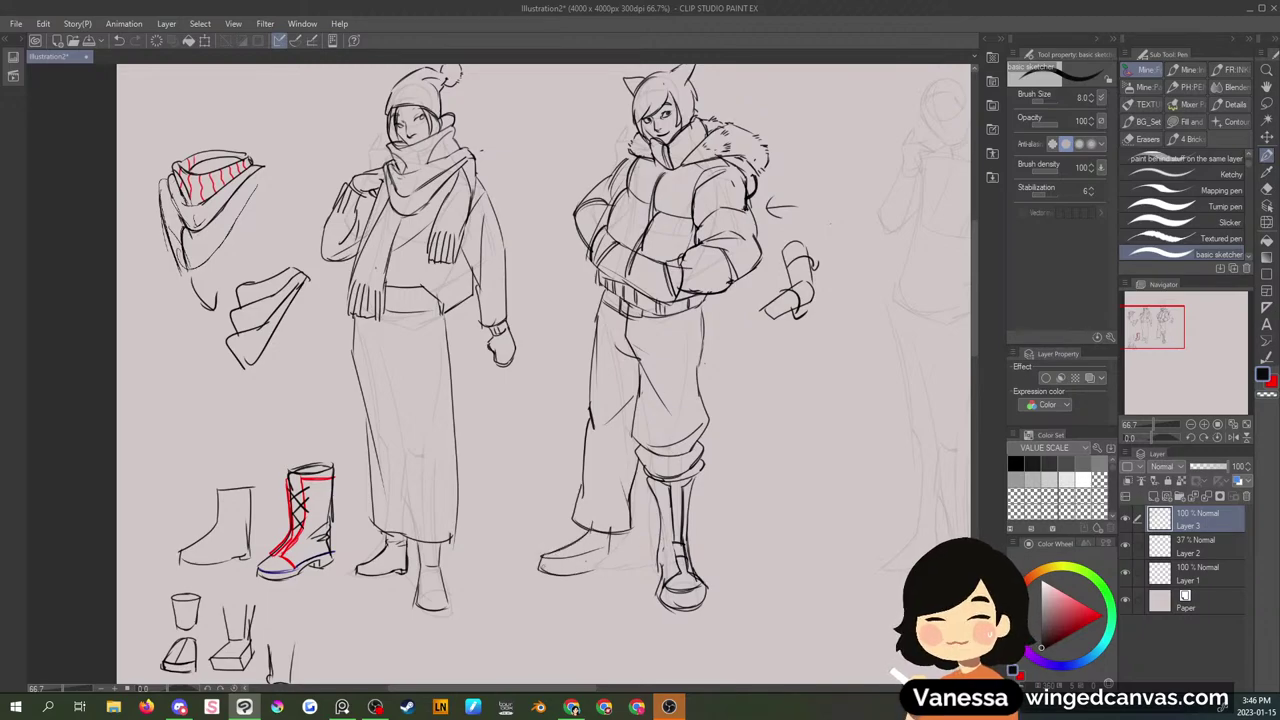
pyautogui.moveTo(538, 569)
pyautogui.mouseDown()
pyautogui.moveTo(612, 567)
pyautogui.moveTo(586, 564)
pyautogui.moveTo(598, 532)
pyautogui.moveTo(590, 542)
pyautogui.moveTo(617, 557)
pyautogui.moveTo(615, 571)
pyautogui.mouseUp()
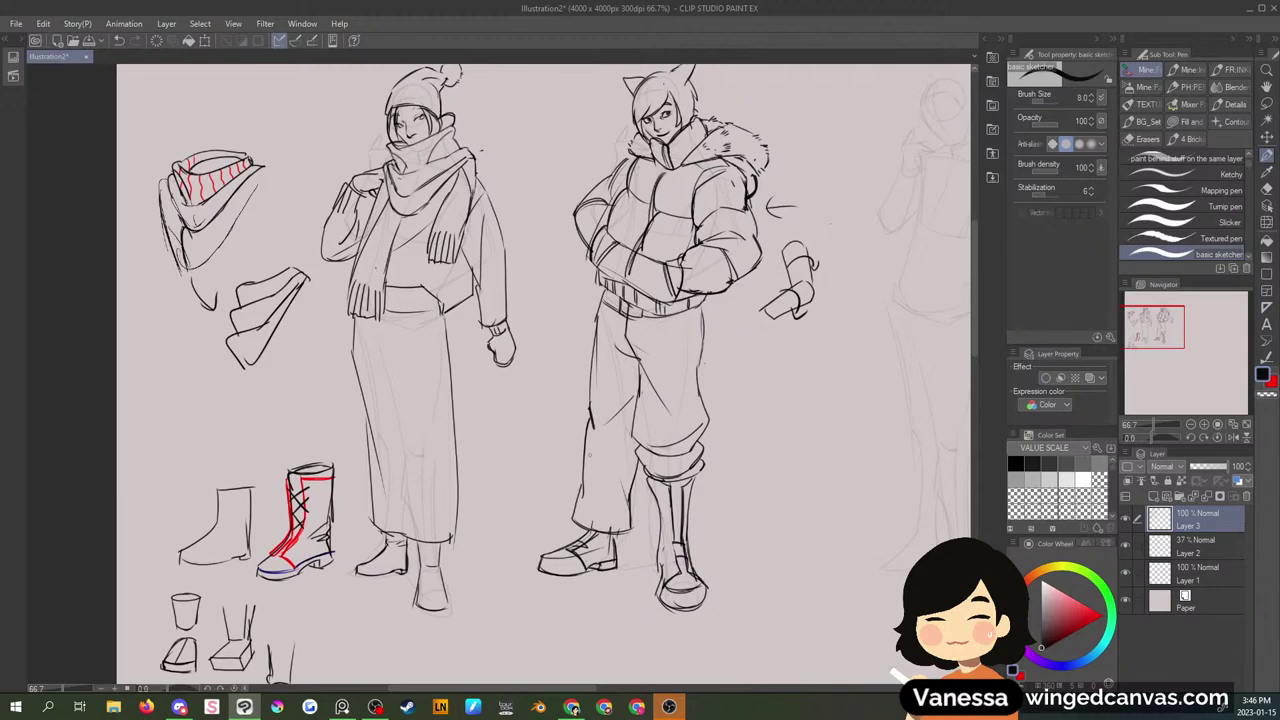
# - Delete the back trouser leg below the knee and redraw it flaring to a hem just above the shoe
pyautogui.press('m')
pyautogui.moveTo(603, 438)
pyautogui.mouseDown()
pyautogui.moveTo(620, 530)
pyautogui.moveTo(605, 440)
pyautogui.mouseUp()
pyautogui.press('Delete')
pyautogui.hotkey('ctrl', 'd')
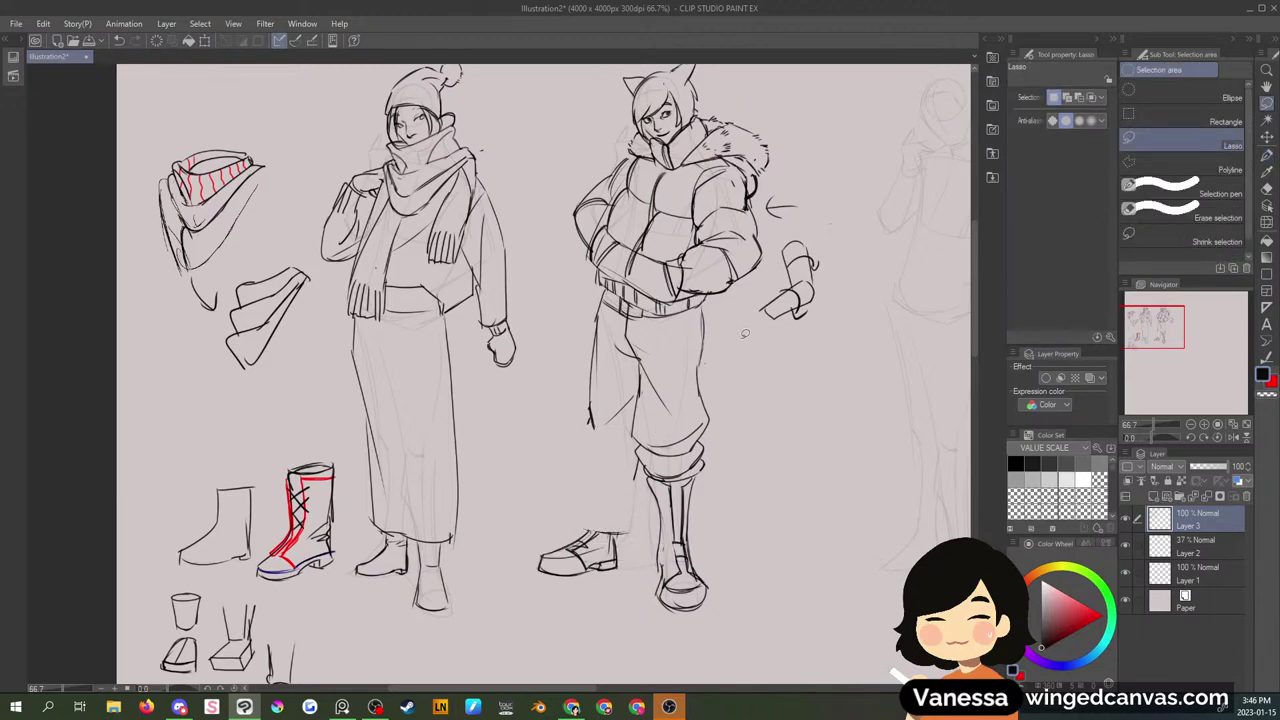
pyautogui.press('p')
pyautogui.moveTo(590, 422)
pyautogui.mouseDown()
pyautogui.moveTo(585, 532)
pyautogui.moveTo(632, 521)
pyautogui.moveTo(608, 523)
pyautogui.moveTo(634, 532)
pyautogui.moveTo(640, 450)
pyautogui.mouseUp()
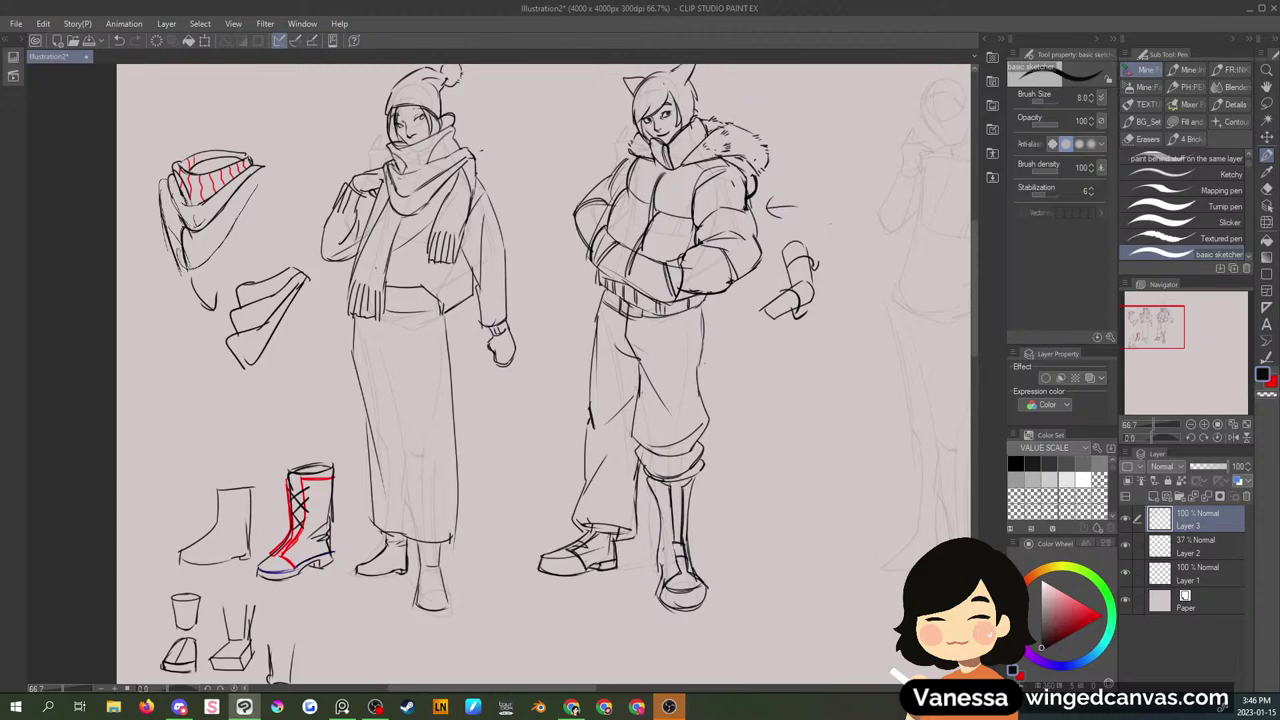
# - Delete the diagonal fold lines at the knee and shin of the back trouser leg
pyautogui.press('m')
pyautogui.moveTo(636, 385)
pyautogui.mouseDown()
pyautogui.moveTo(598, 430)
pyautogui.moveTo(634, 386)
pyautogui.mouseUp()
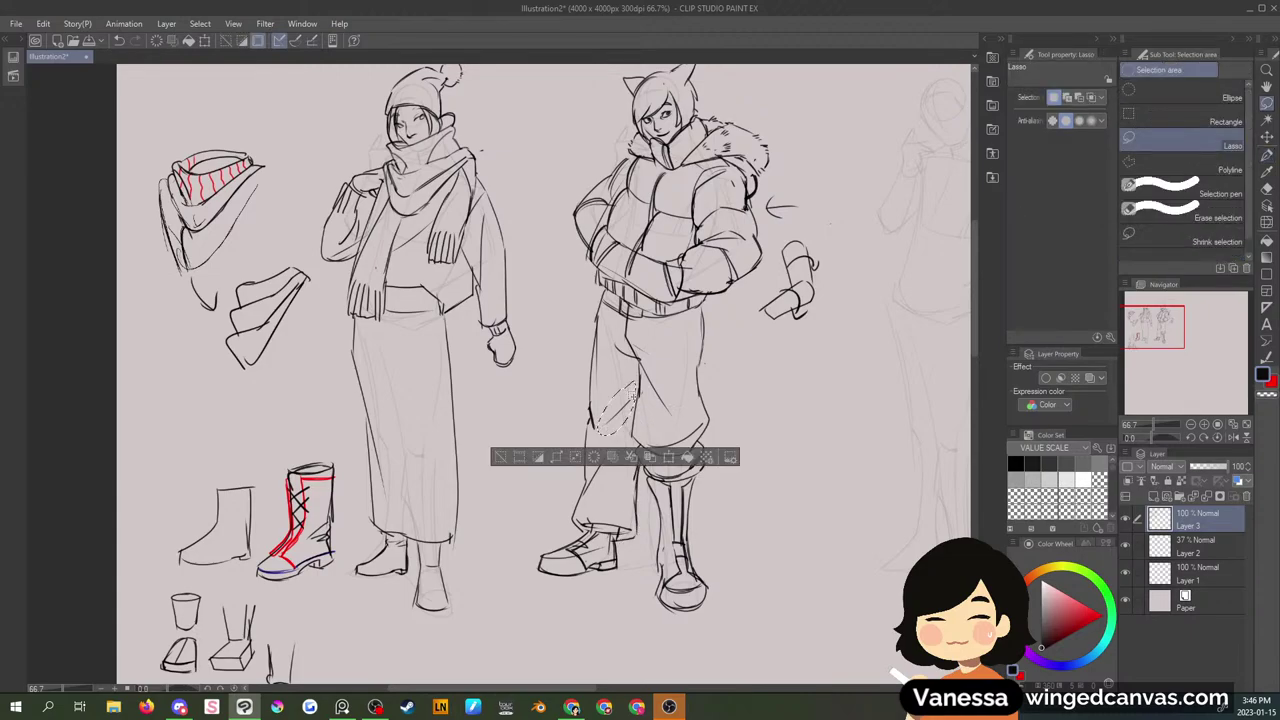
pyautogui.hotkey('ctrl', 'd')
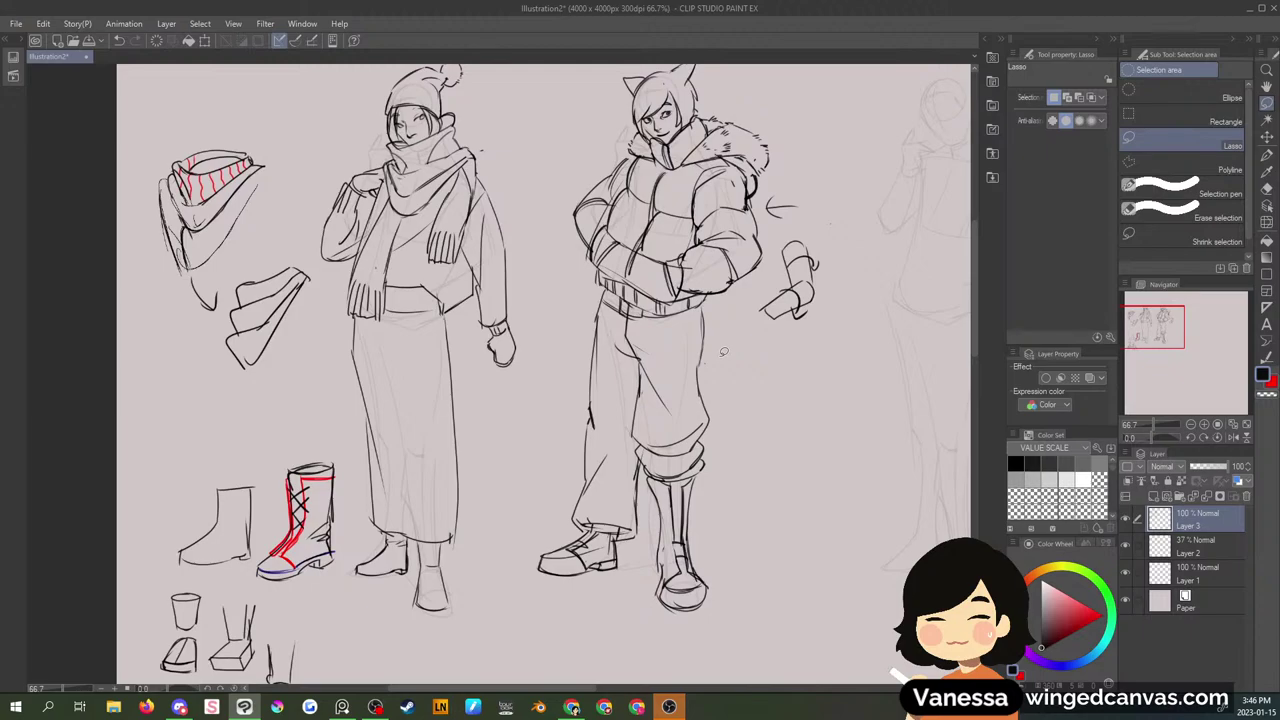
pyautogui.moveTo(622, 451); pyautogui.dragTo(629, 440)
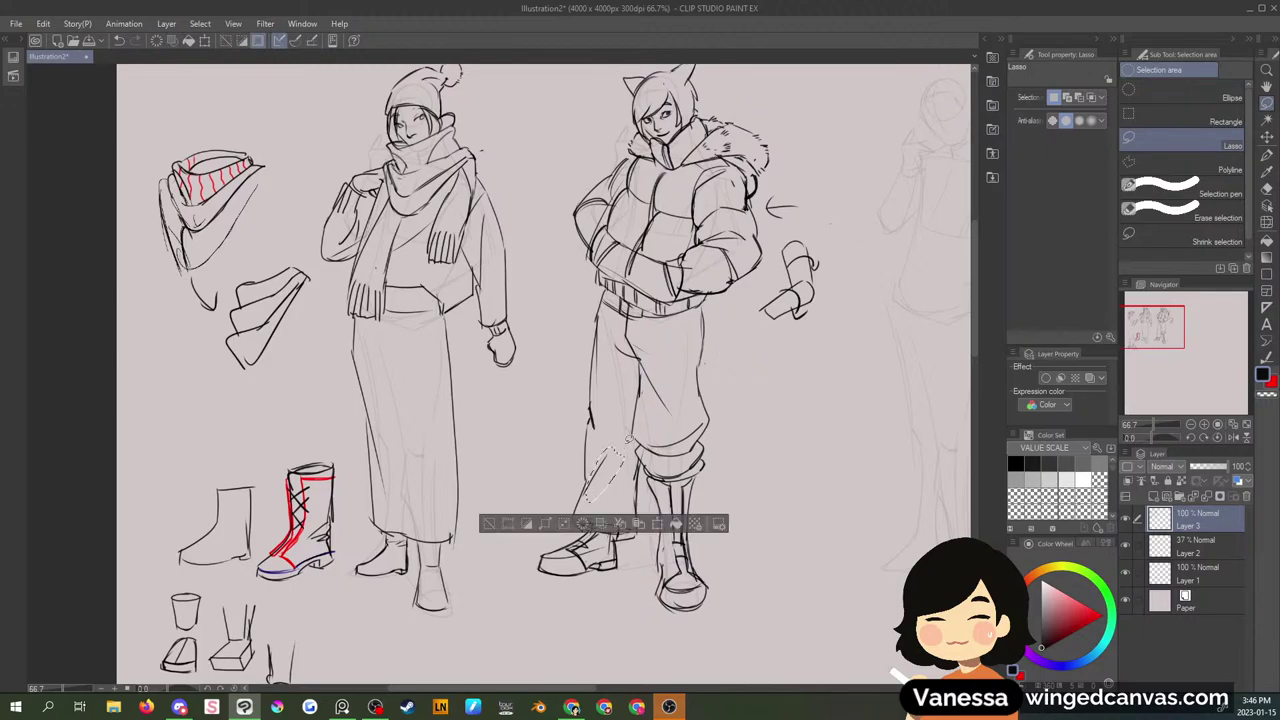
pyautogui.press('Delete')
pyautogui.hotkey('ctrl', 'd')
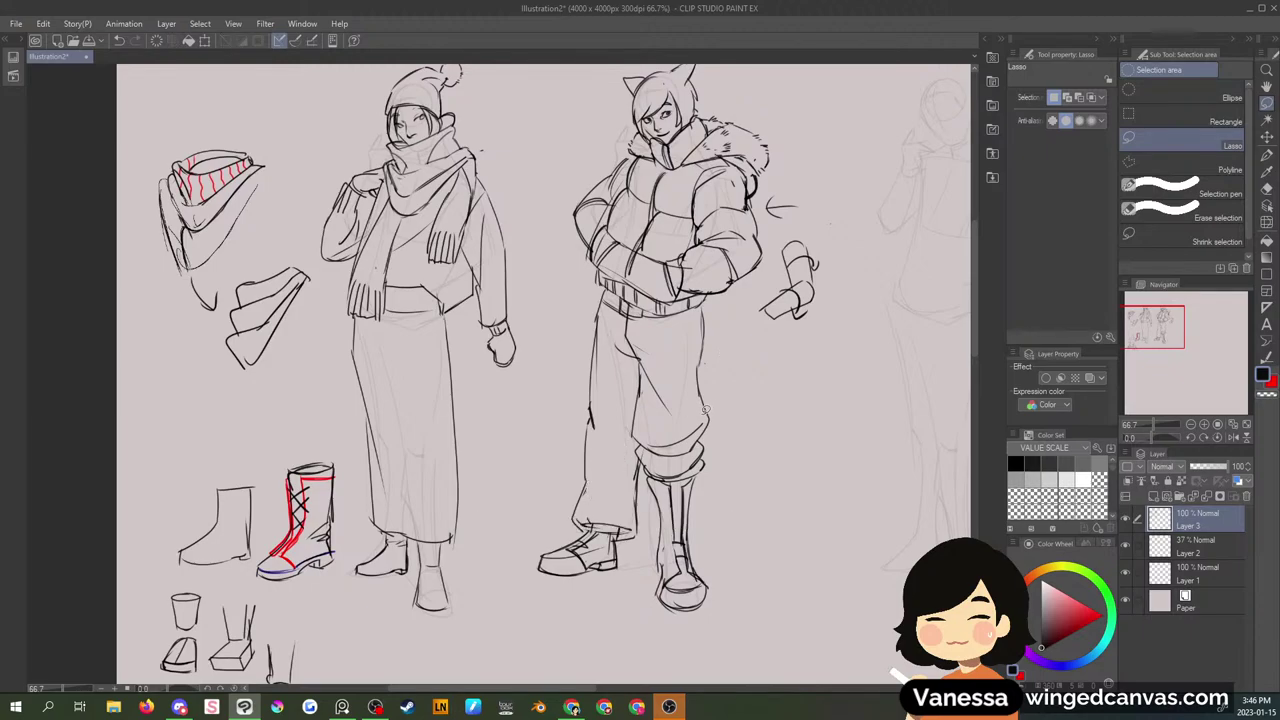
# - Erase the hem area of the back trouser leg and redraw the hem line above the shoe
pyautogui.press('p')
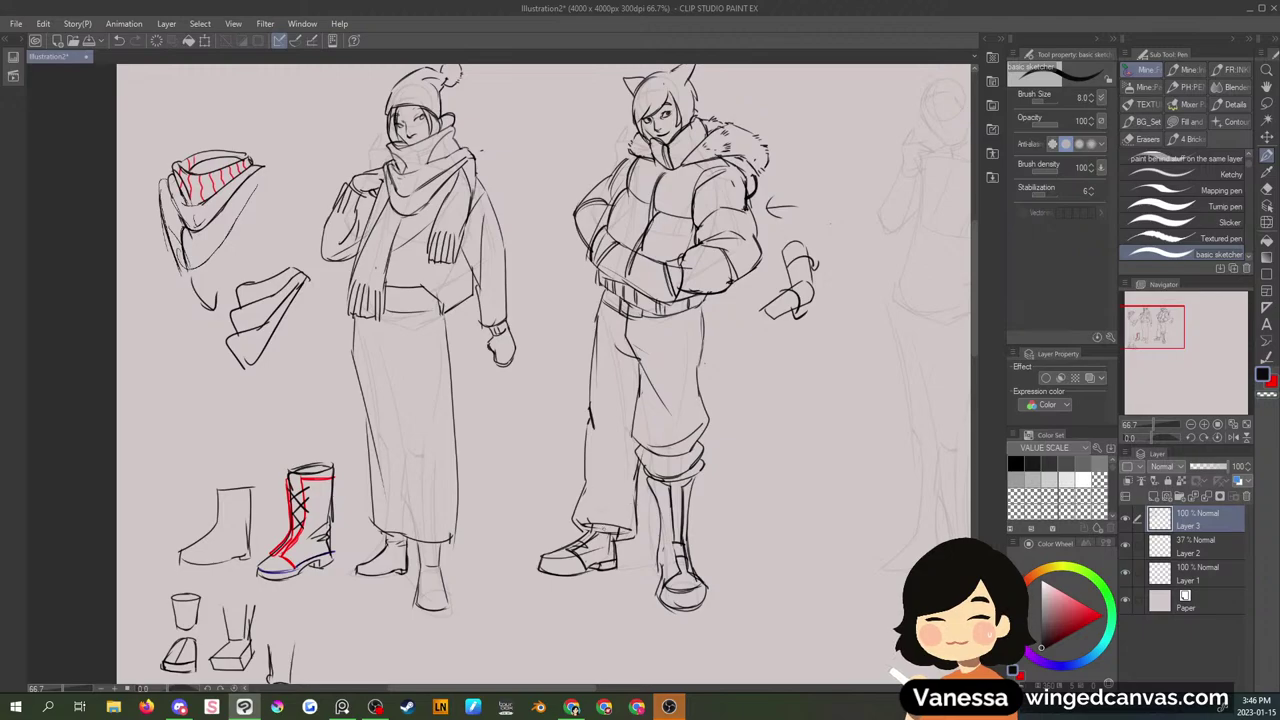
pyautogui.press('m')
pyautogui.moveTo(624, 494); pyautogui.dragTo(598, 528)
pyautogui.hotkey('ctrl', 'd')
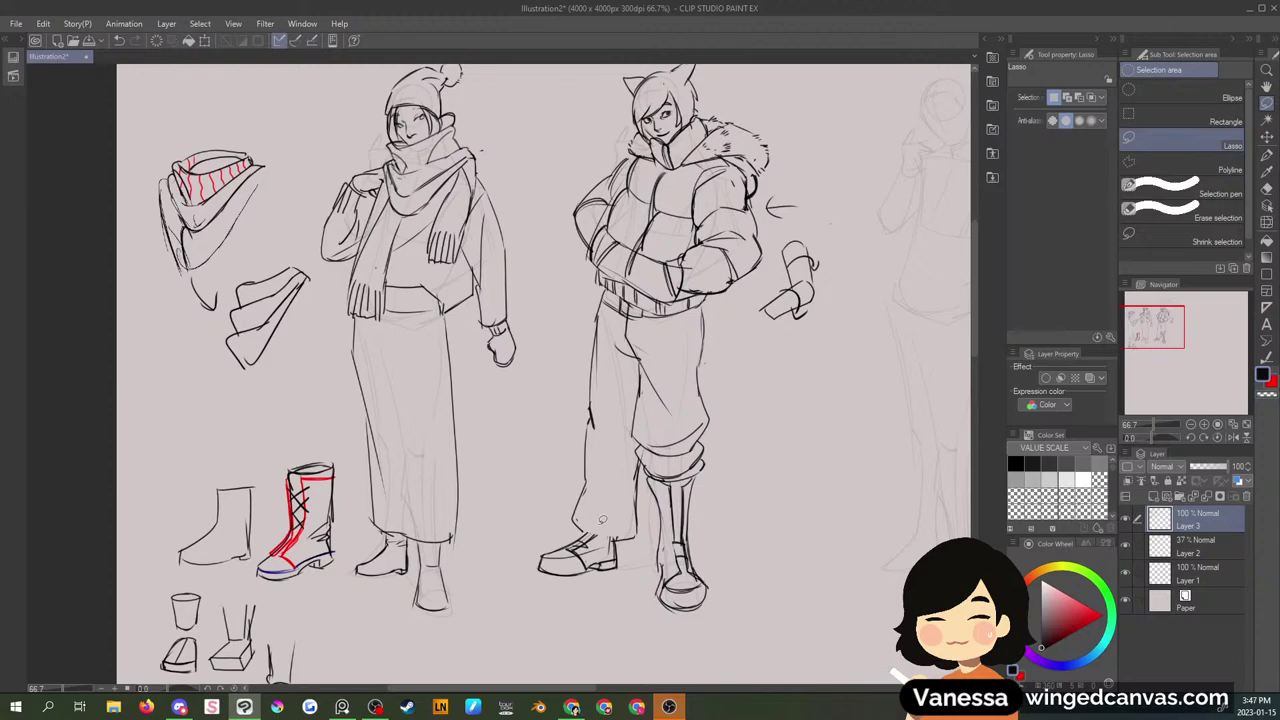
pyautogui.press('p')
pyautogui.moveTo(578, 526); pyautogui.dragTo(636, 536)
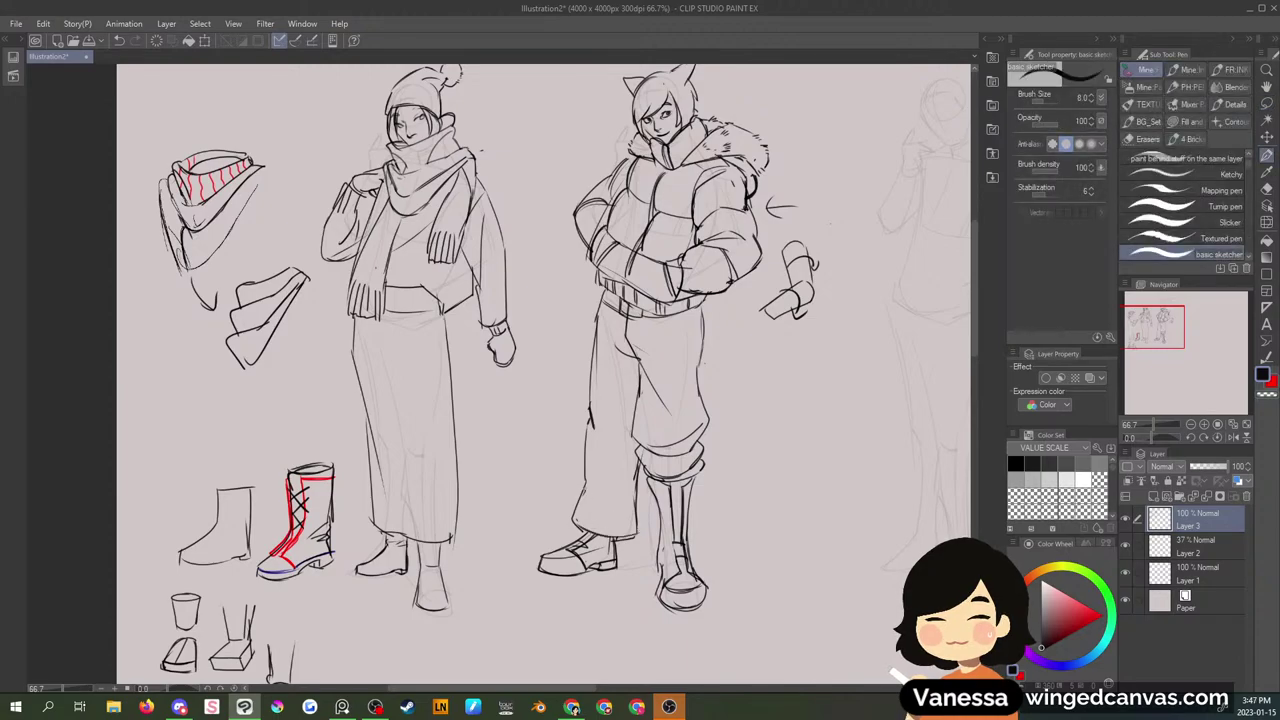
# - Clear the back trouser leg's lower end again and redraw it as a wide, straight leg with a flat hem
pyautogui.press('m')
pyautogui.moveTo(591, 477)
pyautogui.mouseDown()
pyautogui.moveTo(595, 515)
pyautogui.moveTo(634, 548)
pyautogui.moveTo(648, 510)
pyautogui.mouseUp()
pyautogui.press('Delete')
pyautogui.press('Delete')
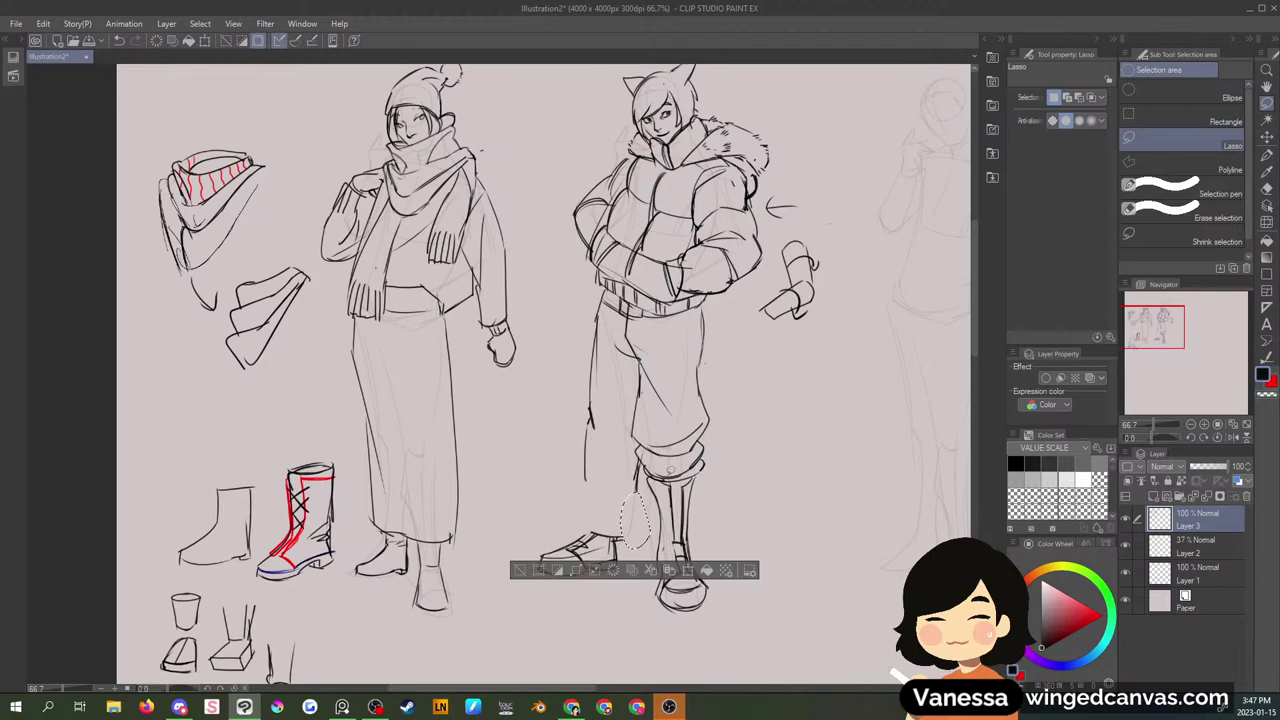
pyautogui.hotkey('ctrl', 'd')
pyautogui.press('p')
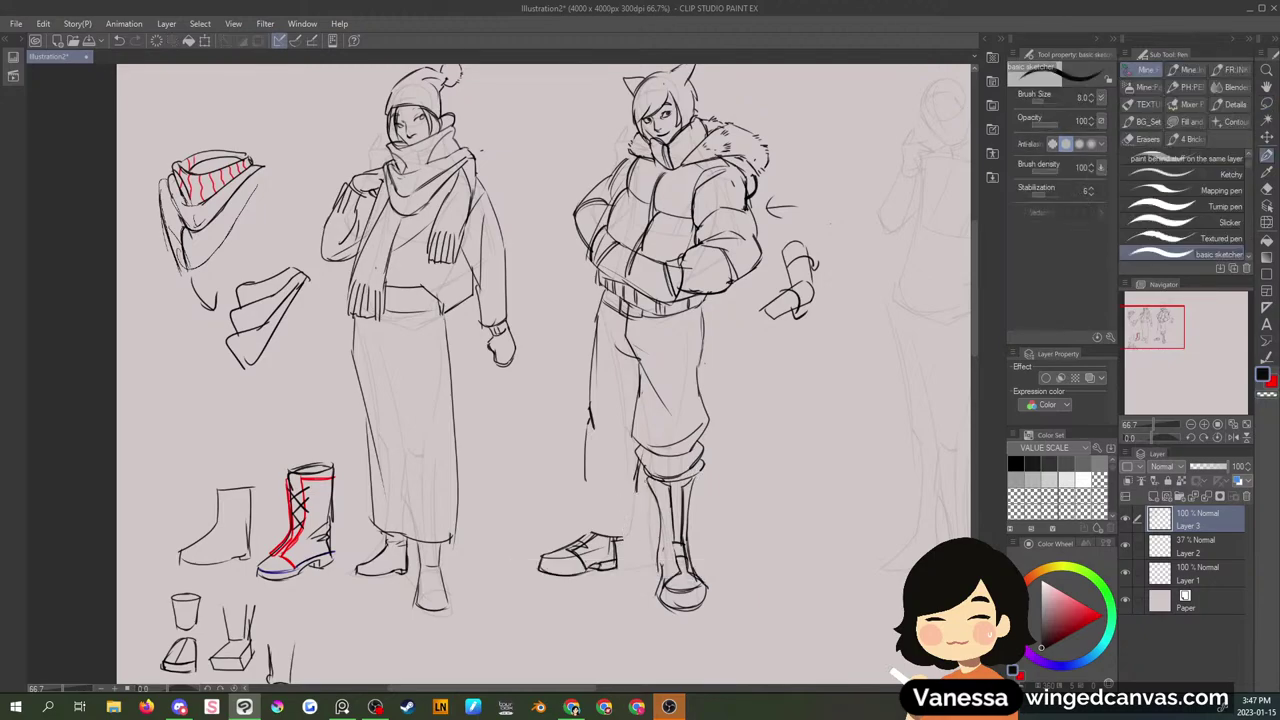
pyautogui.moveTo(588, 478)
pyautogui.mouseDown()
pyautogui.moveTo(575, 527)
pyautogui.moveTo(634, 531)
pyautogui.mouseUp()
pyautogui.moveTo(637, 502); pyautogui.dragTo(633, 531)
# - Draw a curved pocket opening at the hip and delete the gathered folds above the front trouser leg's cuff
pyautogui.moveTo(700, 318)
pyautogui.mouseDown()
pyautogui.moveTo(681, 334)
pyautogui.moveTo(700, 330)
pyautogui.moveTo(700, 346)
pyautogui.mouseUp()
pyautogui.moveTo(642, 394)
pyautogui.mouseDown()
pyautogui.moveTo(664, 440)
pyautogui.moveTo(679, 373)
pyautogui.moveTo(696, 414)
pyautogui.moveTo(651, 436)
pyautogui.moveTo(692, 470)
pyautogui.moveTo(678, 401)
pyautogui.mouseUp()
pyautogui.press('m')
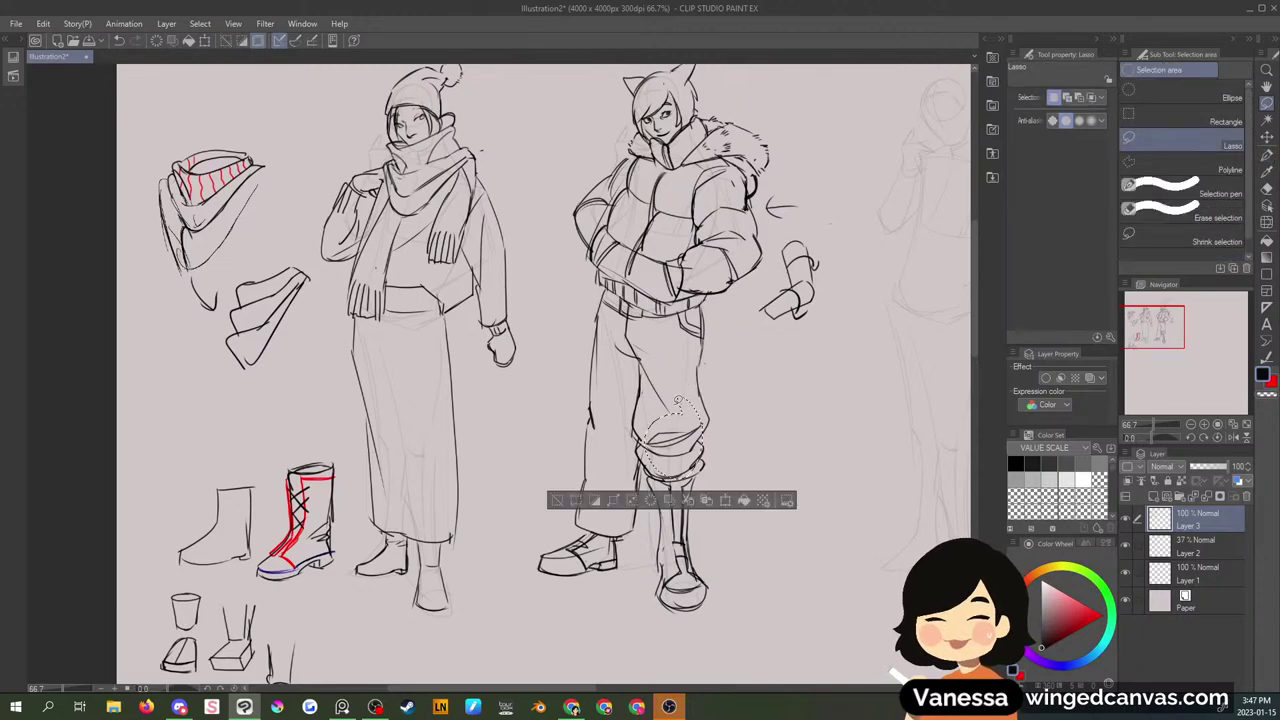
pyautogui.press('Delete')
pyautogui.hotkey('ctrl', 'd')
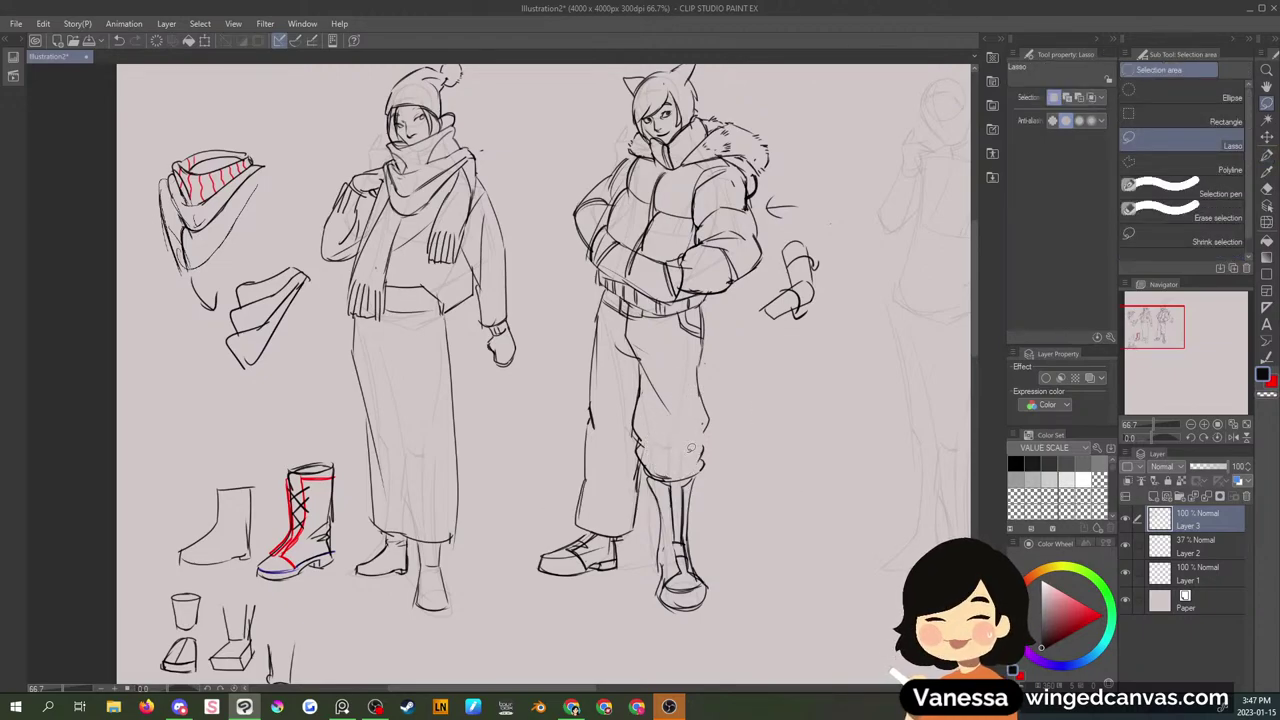
pyautogui.moveTo(689, 431); pyautogui.dragTo(684, 436)
pyautogui.hotkey('ctrl', 'd')
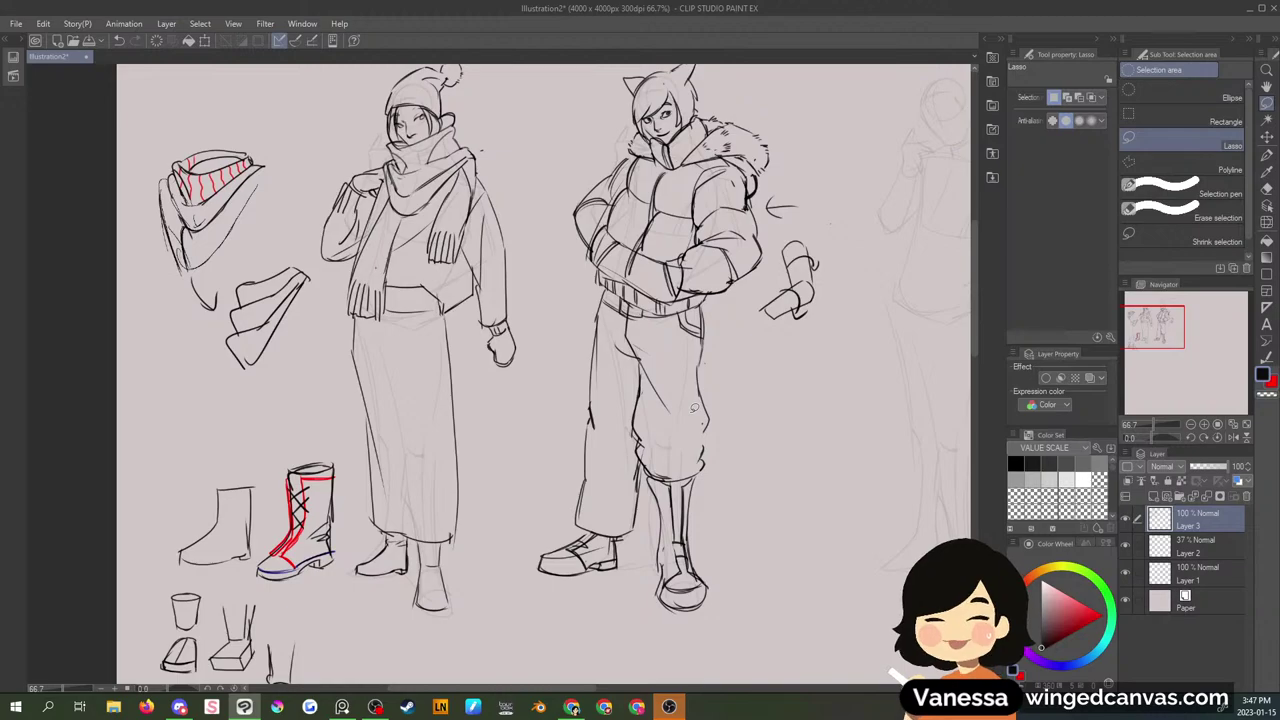
# - Sketch looser gathered folds around the front trouser leg's cuff, trimming stray lines and reworking its inner edge
pyautogui.press('p')
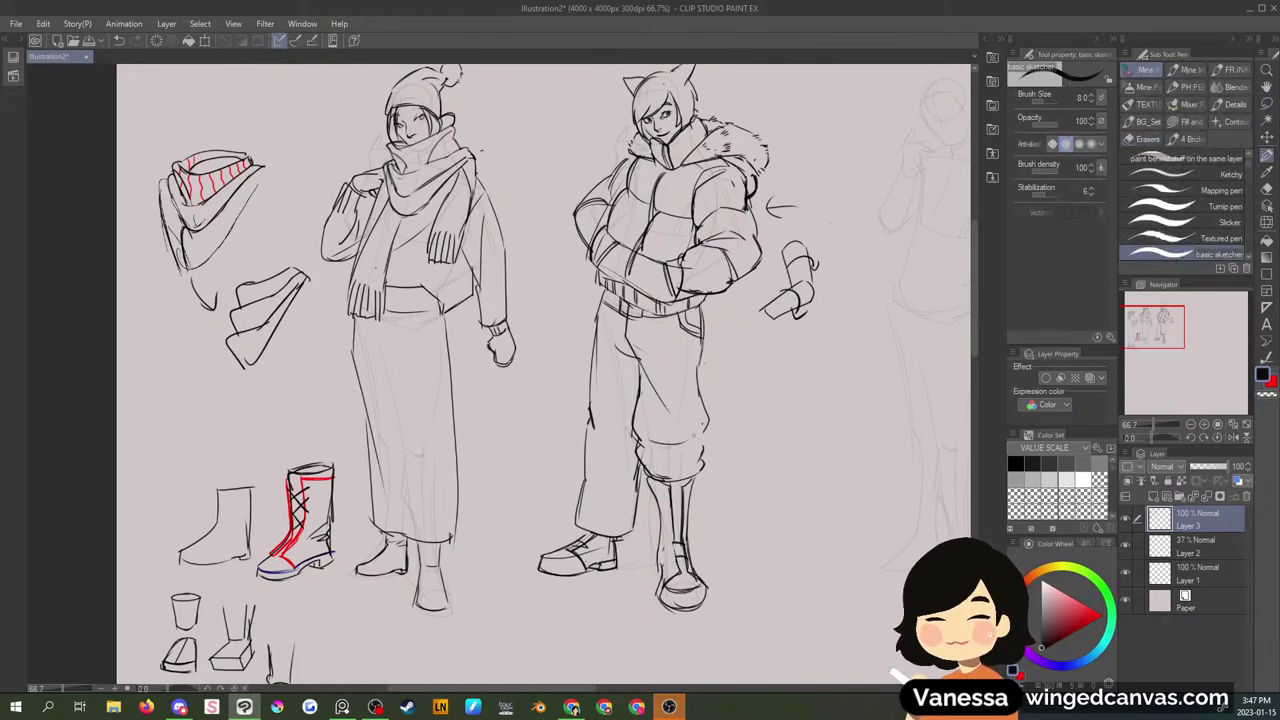
pyautogui.moveTo(695, 434)
pyautogui.mouseDown()
pyautogui.moveTo(666, 445)
pyautogui.moveTo(696, 460)
pyautogui.mouseUp()
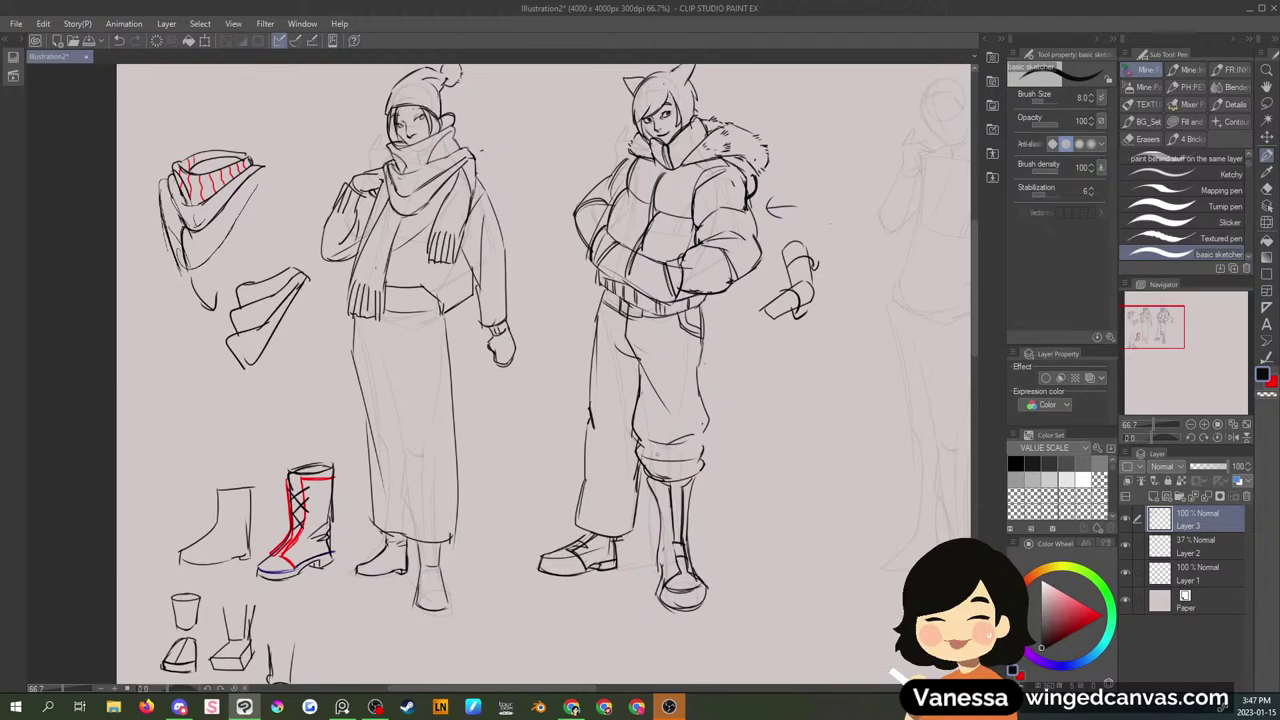
pyautogui.press('m')
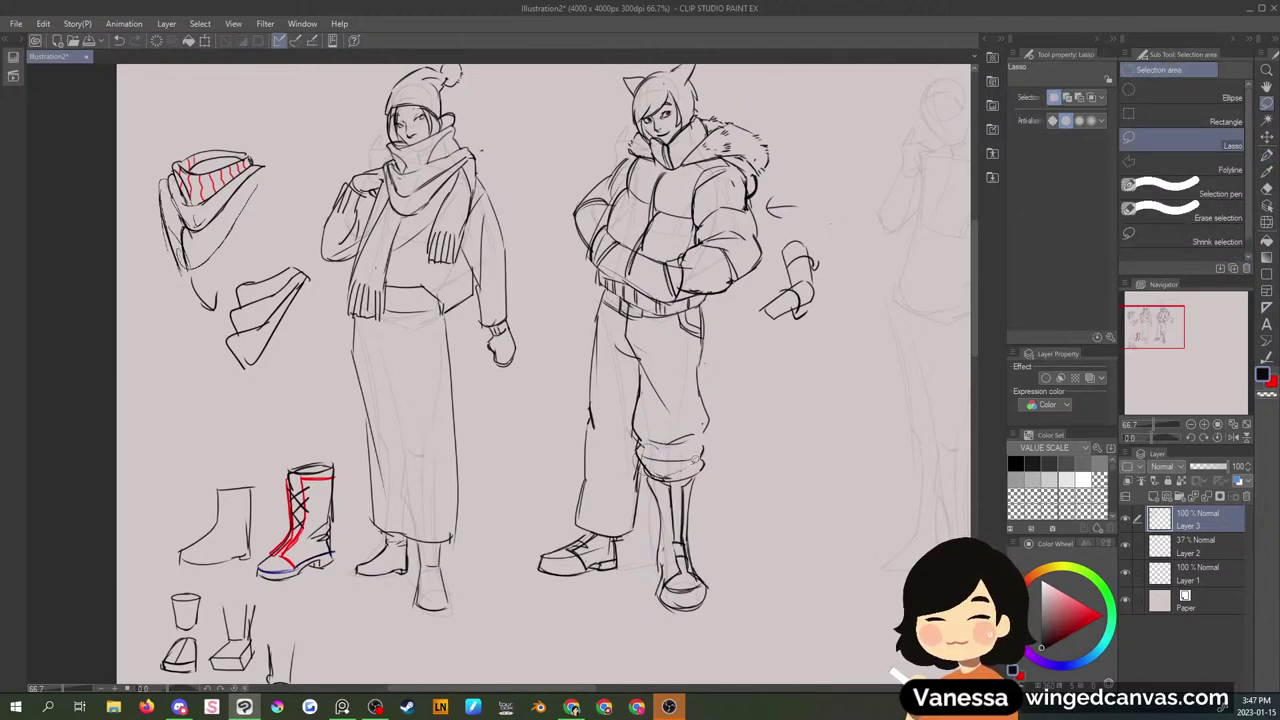
pyautogui.moveTo(695, 459); pyautogui.dragTo(688, 448)
pyautogui.press('Delete')
pyautogui.hotkey('ctrl', 'd')
pyautogui.moveTo(646, 441); pyautogui.dragTo(640, 436)
pyautogui.click(670, 447)
pyautogui.press('p')
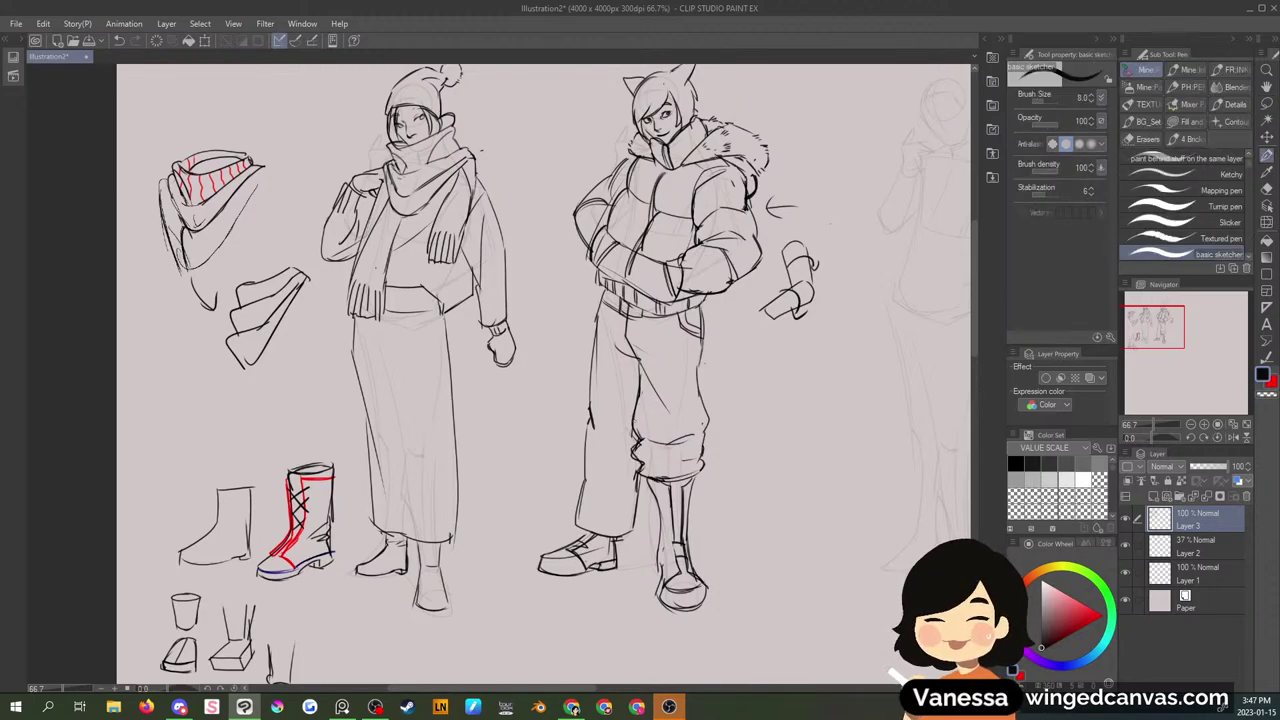
# - Redraw the front trouser leg's inner edge from thigh to knee and add crisscross lacing to the front boot
pyautogui.press('m')
pyautogui.moveTo(648, 372)
pyautogui.mouseDown()
pyautogui.moveTo(630, 412)
pyautogui.moveTo(650, 380)
pyautogui.moveTo(636, 442)
pyautogui.mouseUp()
pyautogui.press('Delete')
pyautogui.hotkey('ctrl', 'd')
pyautogui.press('p')
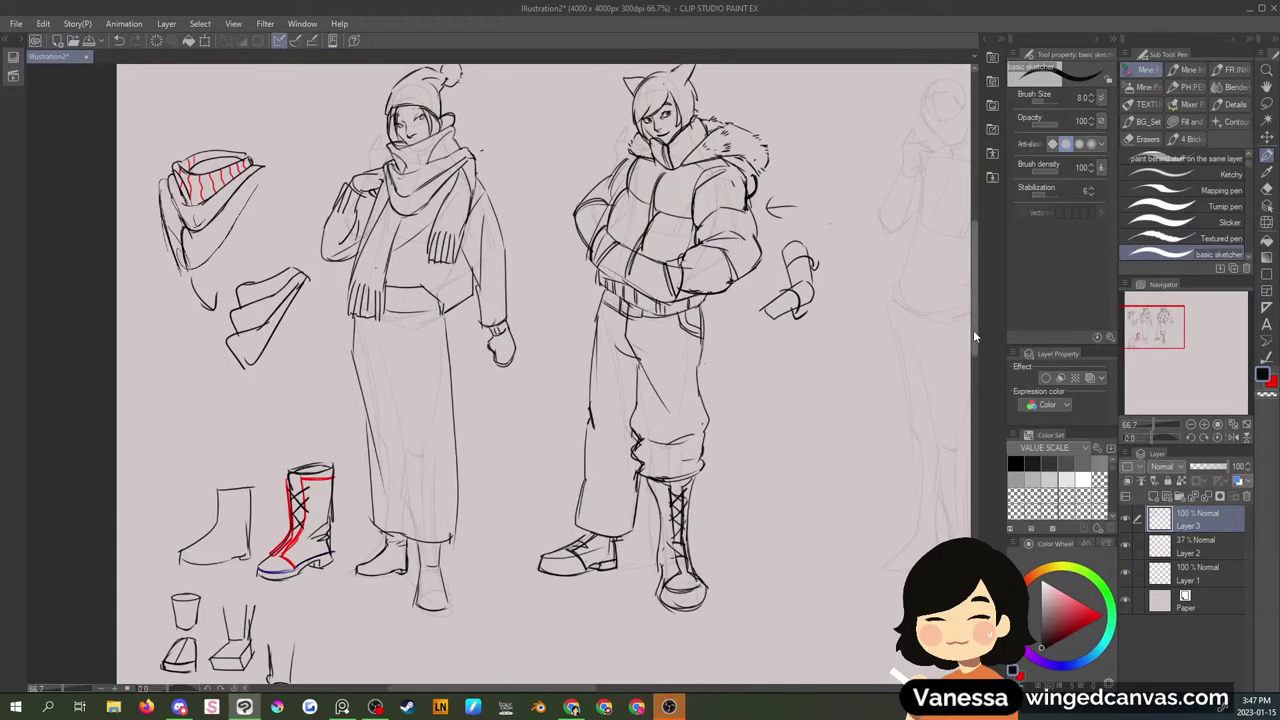
# - Draw a long curved cat tail with a furry tip sweeping out from the hip beside the front leg
pyautogui.moveTo(974, 331); pyautogui.dragTo(974, 325)
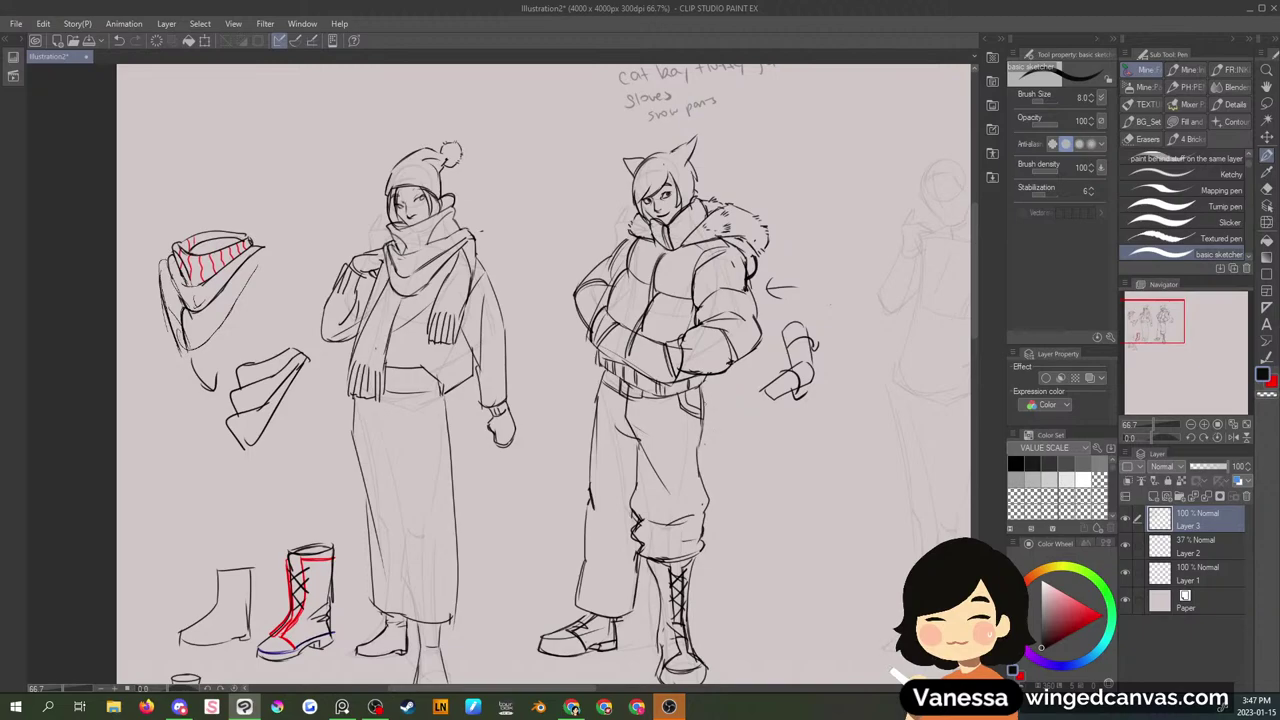
pyautogui.moveTo(705, 404)
pyautogui.mouseDown()
pyautogui.moveTo(758, 456)
pyautogui.moveTo(750, 480)
pyautogui.mouseUp()
pyautogui.hotkey('ctrl', 'z')
pyautogui.hotkey('ctrl', 'z')
pyautogui.moveTo(757, 456)
pyautogui.mouseDown()
pyautogui.moveTo(773, 468)
pyautogui.moveTo(754, 525)
pyautogui.moveTo(764, 532)
pyautogui.mouseUp()
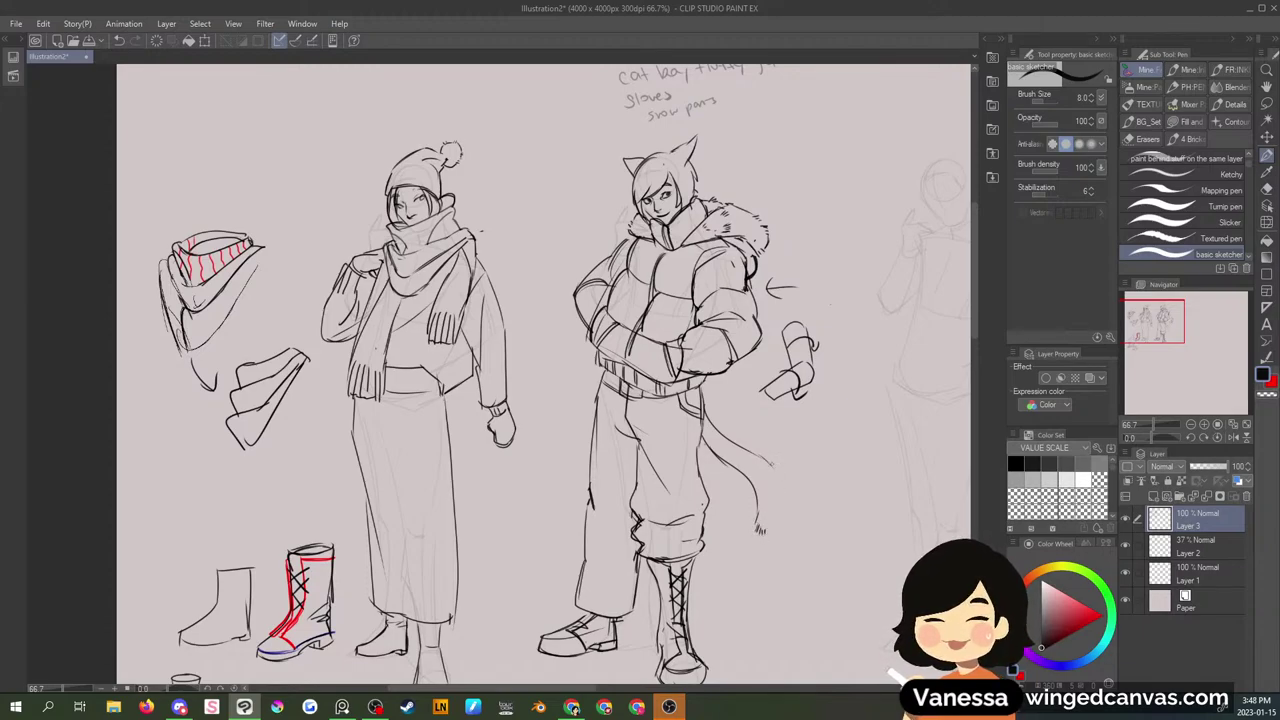
pyautogui.moveTo(772, 460); pyautogui.dragTo(777, 506)
pyautogui.hotkey('ctrl', 'z')
pyautogui.moveTo(716, 452); pyautogui.dragTo(790, 521)
pyautogui.moveTo(795, 513); pyautogui.dragTo(797, 522)
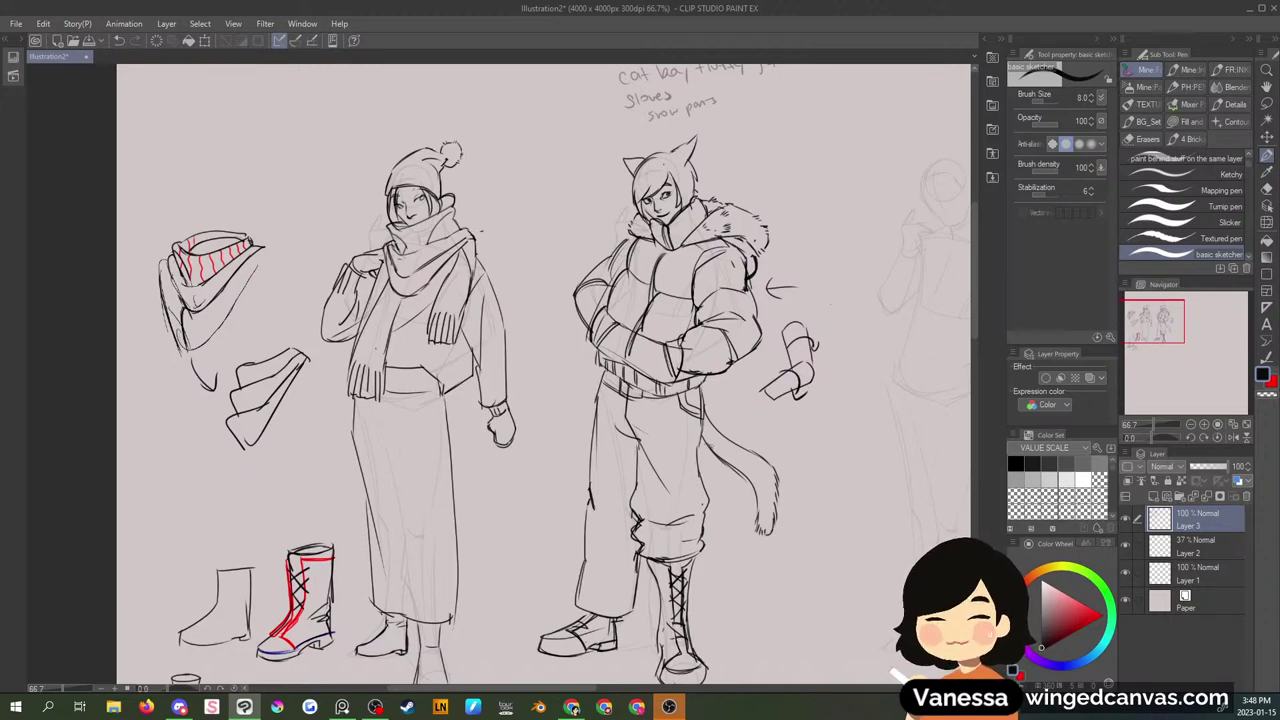
# - Add short furry stripe marks along the tail, starting near its base
pyautogui.moveTo(716, 447); pyautogui.dragTo(721, 441)
pyautogui.moveTo(717, 444); pyautogui.dragTo(723, 434)
pyautogui.moveTo(719, 437); pyautogui.dragTo(724, 430)
pyautogui.hotkey('ctrl', 'z')
# - Select the back foot's shoe and narrow it to 90% width
pyautogui.moveTo(976, 327)
pyautogui.mouseDown()
pyautogui.moveTo(976, 351)
pyautogui.moveTo(979, 338)
pyautogui.mouseUp()
pyautogui.press('m')
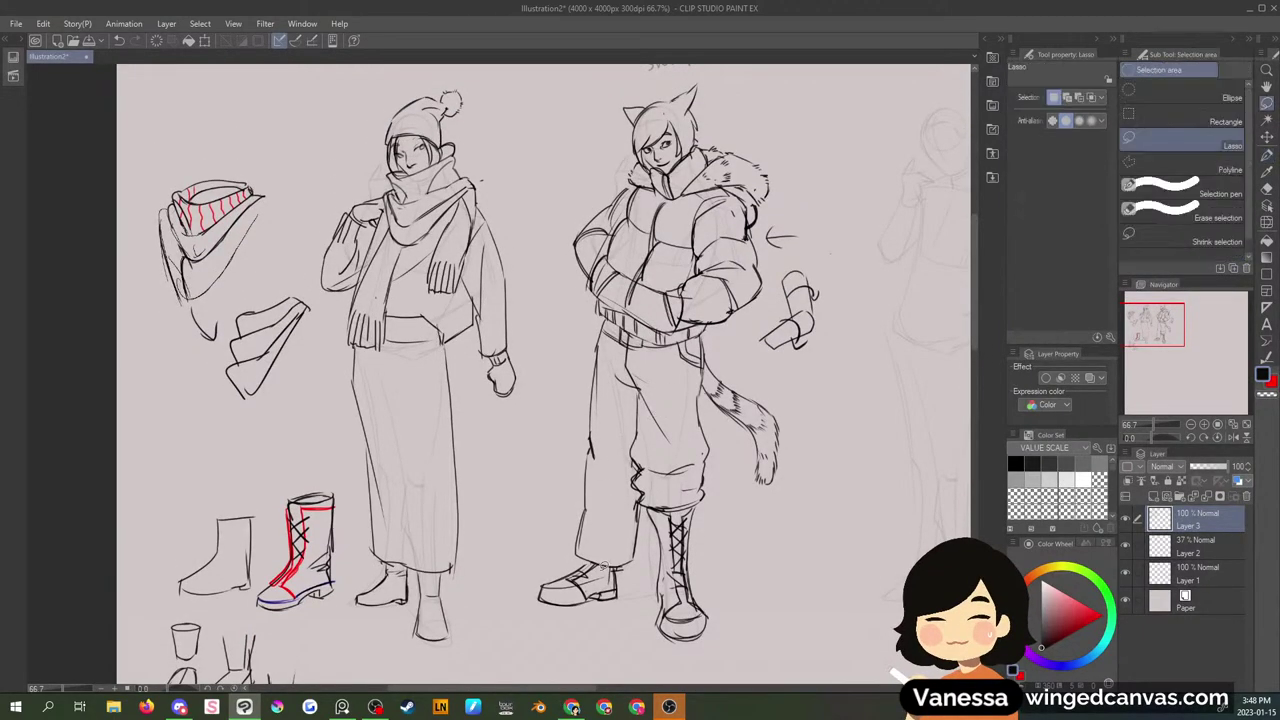
pyautogui.moveTo(578, 553)
pyautogui.mouseDown()
pyautogui.moveTo(572, 635)
pyautogui.moveTo(631, 601)
pyautogui.moveTo(629, 566)
pyautogui.moveTo(599, 559)
pyautogui.moveTo(628, 588)
pyautogui.mouseUp()
pyautogui.hotkey('ctrl', 't')
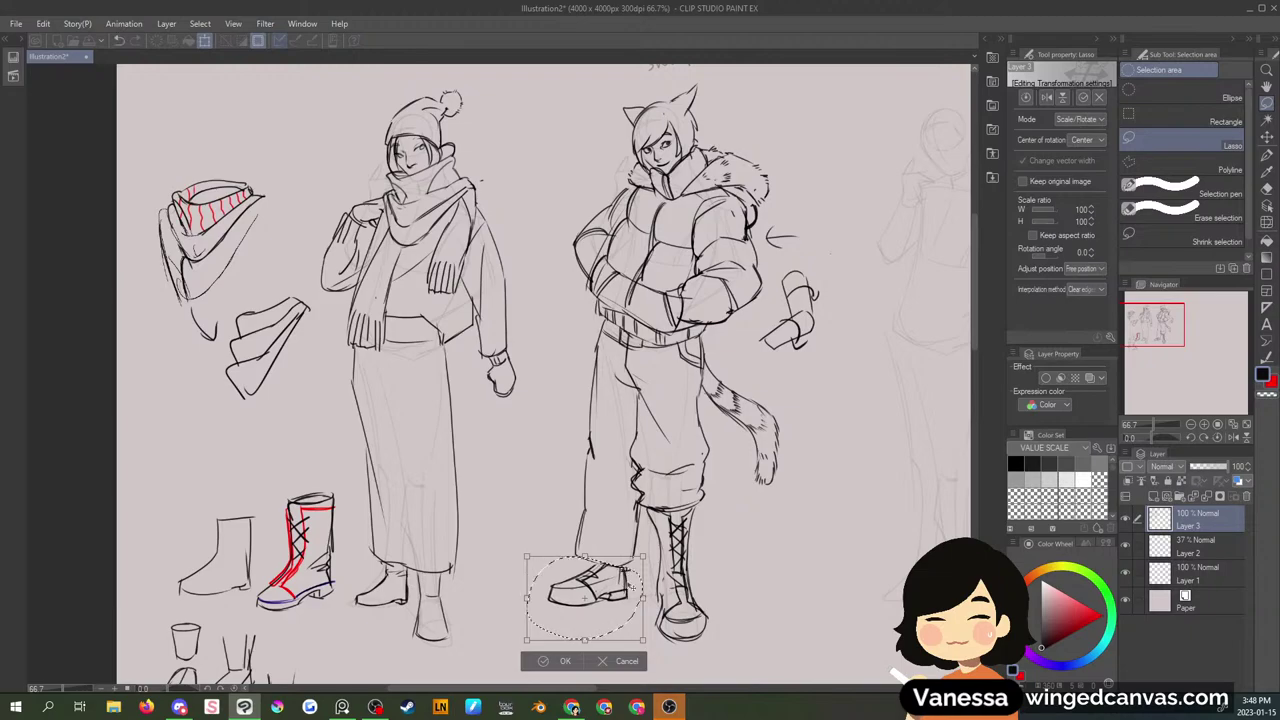
pyautogui.moveTo(527, 597); pyautogui.dragTo(537, 596)
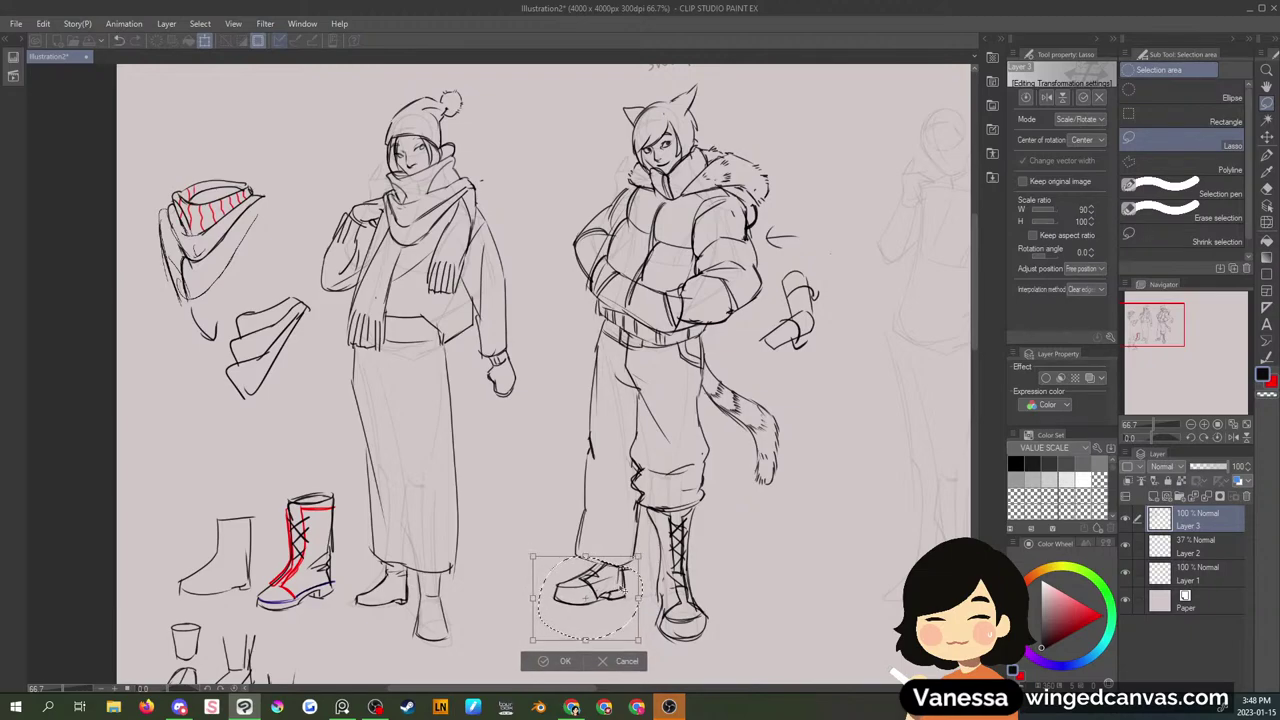
pyautogui.press('Return')
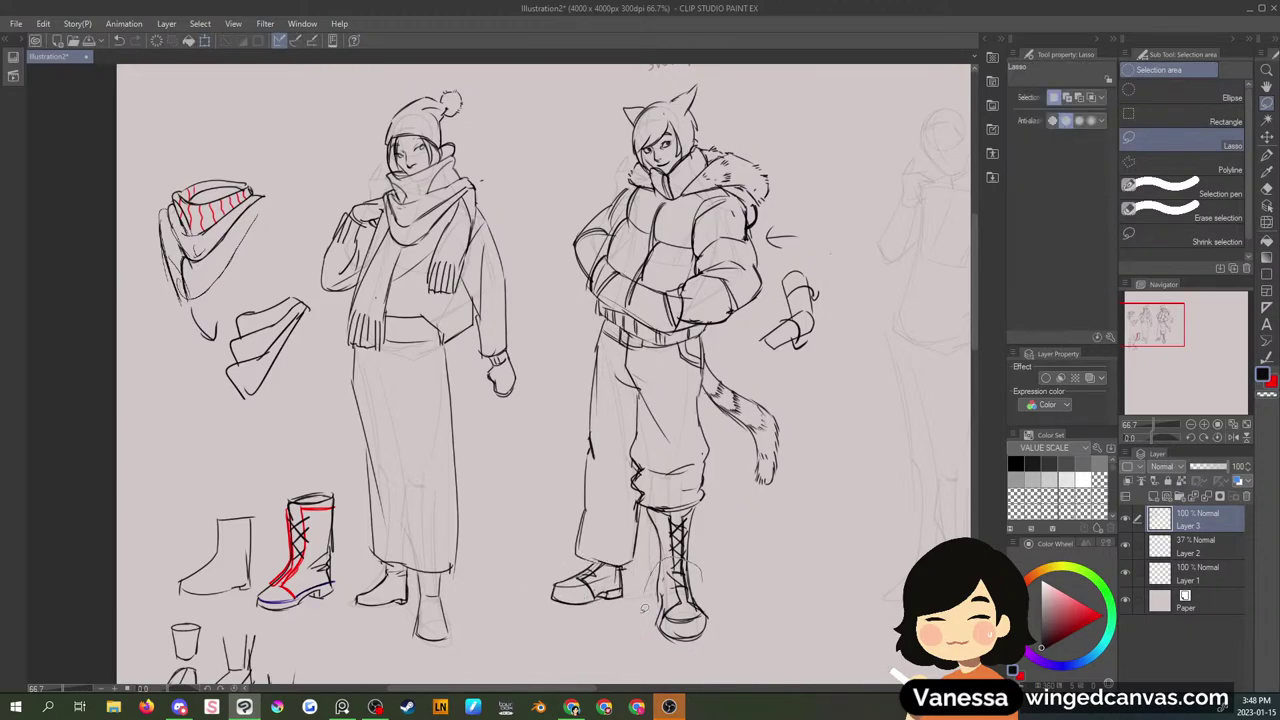
# - Select the foot of the front boot, rotate it 5.1 degrees and scale it to 99% width and 93% height
pyautogui.moveTo(643, 607); pyautogui.dragTo(648, 590)
pyautogui.hotkey('ctrl', 't')
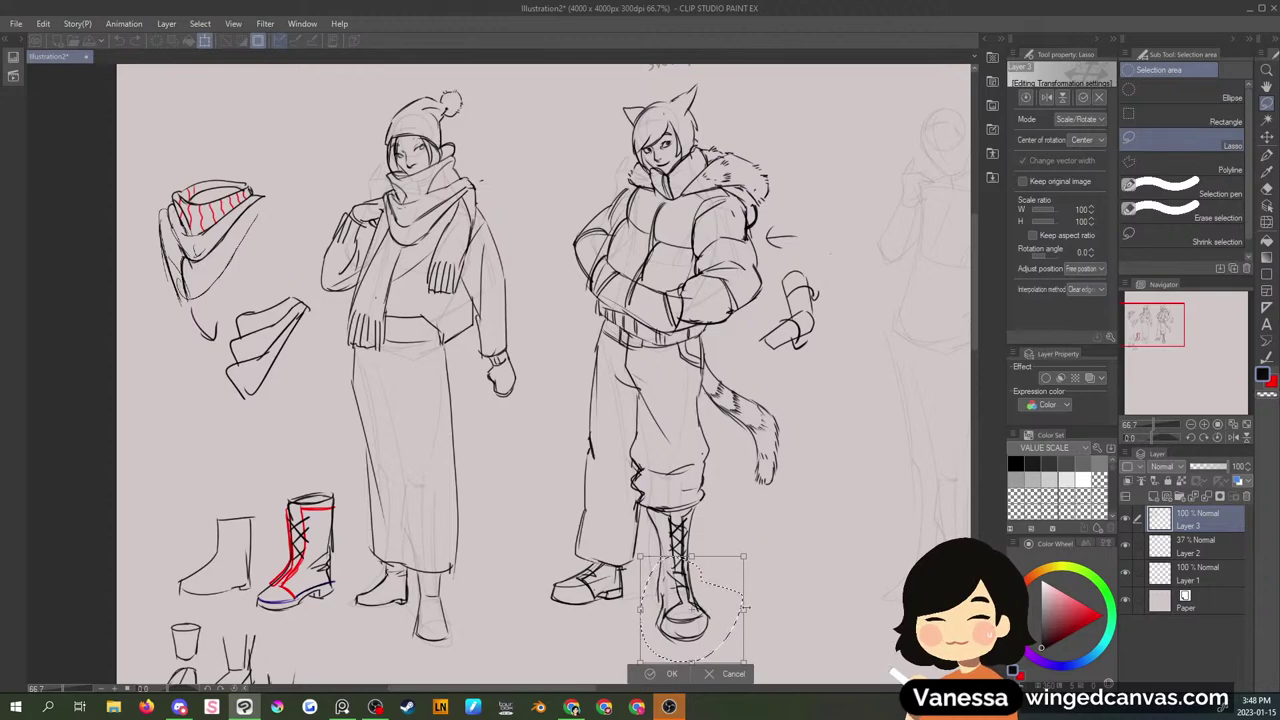
pyautogui.moveTo(744, 607); pyautogui.dragTo(735, 609)
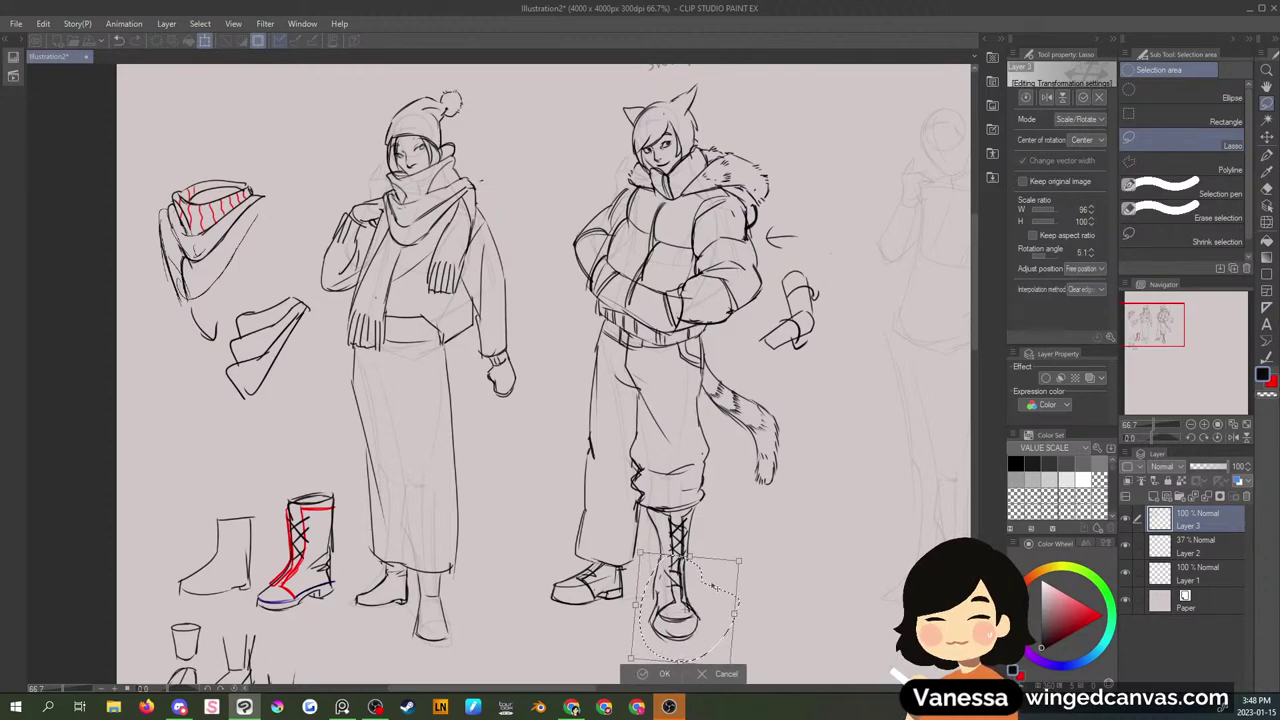
pyautogui.moveTo(739, 560); pyautogui.dragTo(718, 604)
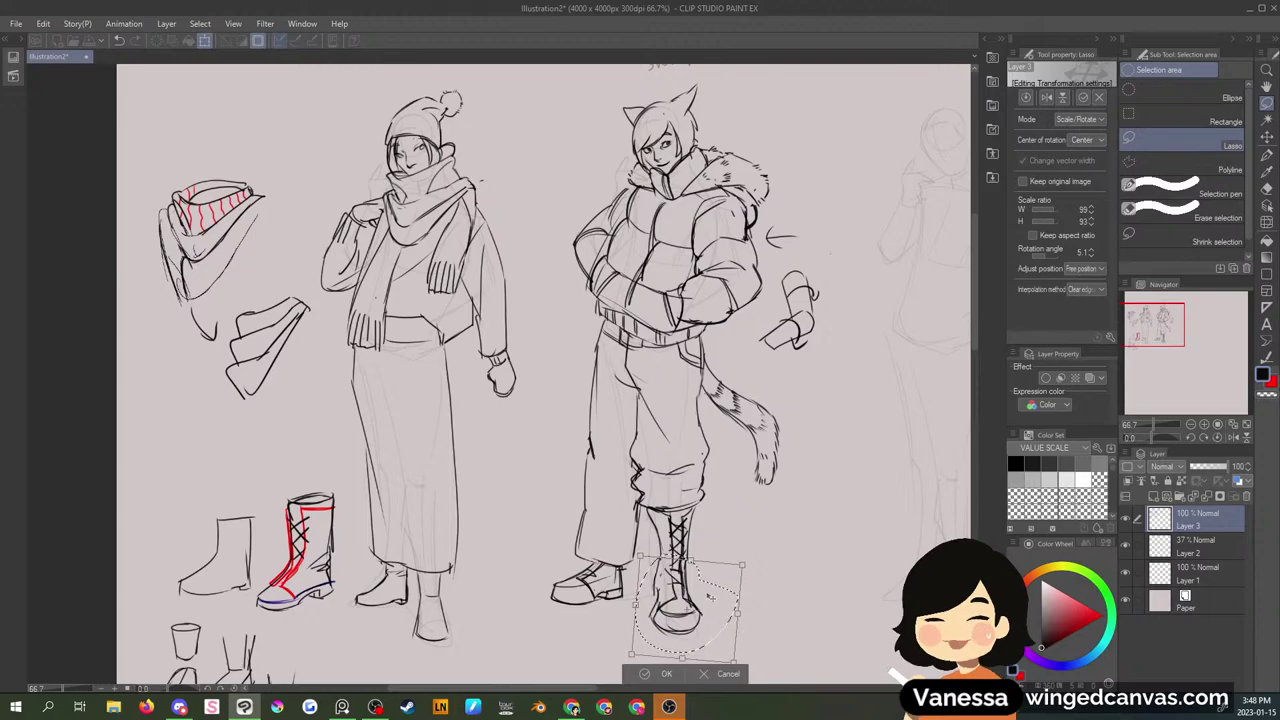
pyautogui.click(664, 674)
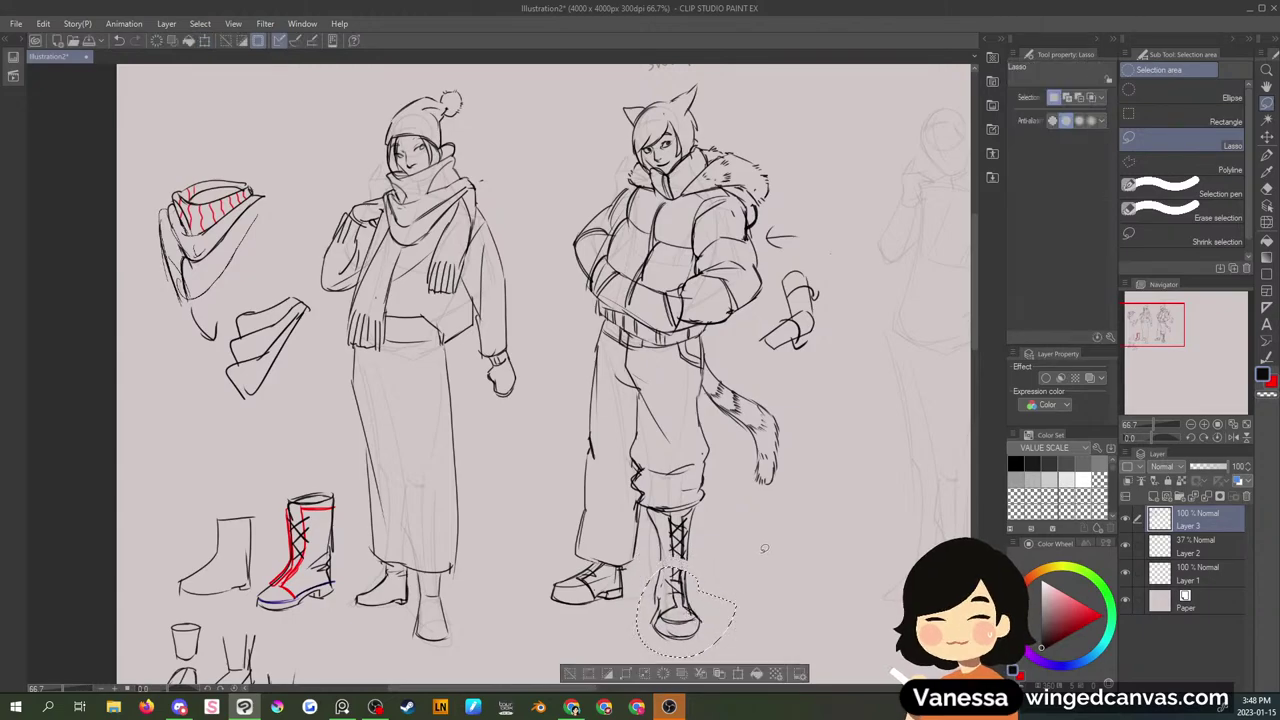
# - Rotate the front boot's laced shaft about 8.5 degrees to align with the foot, and sketch the trouser cuff's lower folds over it
pyautogui.hotkey('ctrl', 't')
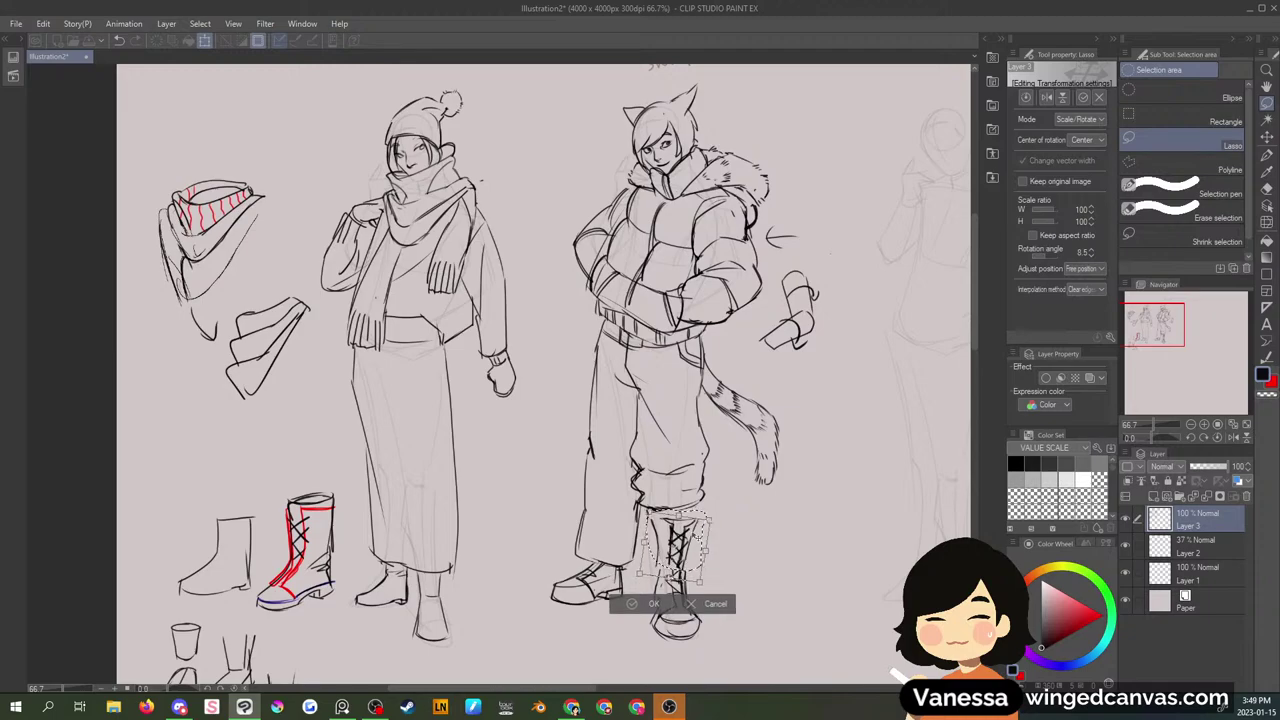
pyautogui.moveTo(697, 536); pyautogui.dragTo(699, 549)
pyautogui.press('Return')
pyautogui.hotkey('ctrl', 'd')
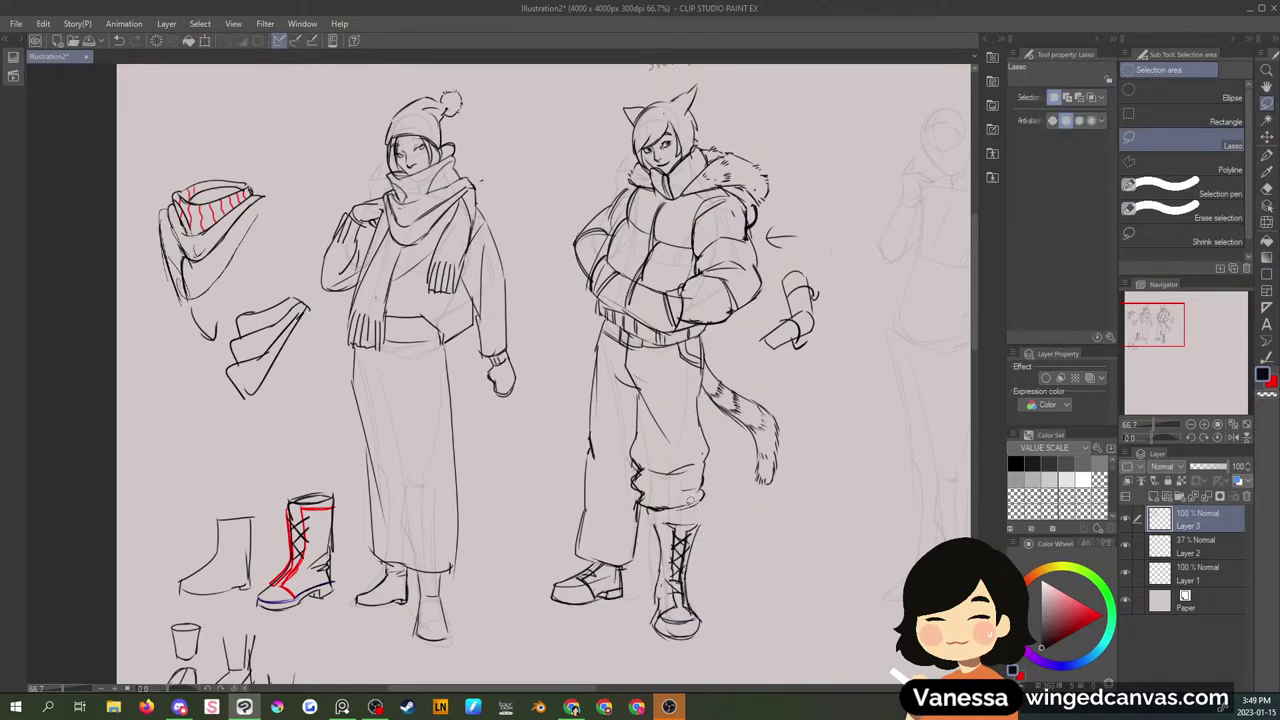
pyautogui.press('p')
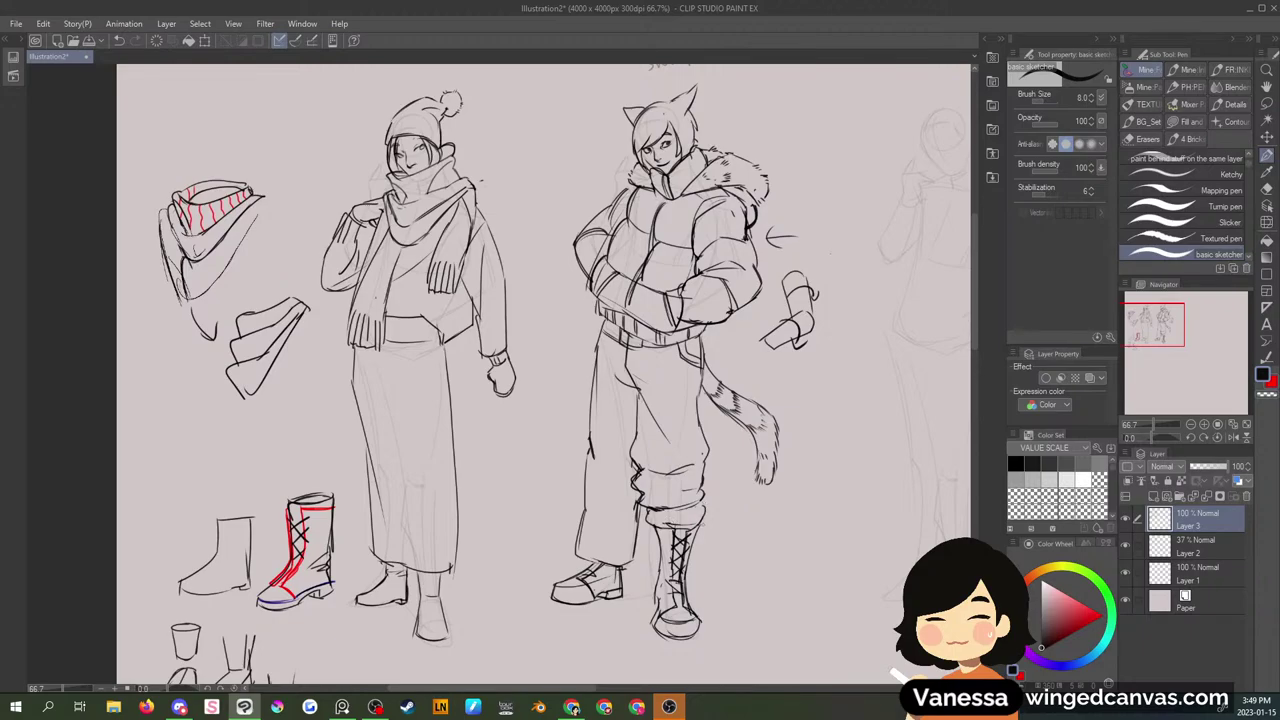
# - Select the whole front boot, rotate it -0.4 degrees and shift it slightly inward under the trouser cuff
pyautogui.press('l')
pyautogui.moveTo(706, 520)
pyautogui.mouseDown()
pyautogui.moveTo(643, 624)
pyautogui.moveTo(714, 511)
pyautogui.mouseUp()
pyautogui.hotkey('ctrl', 't')
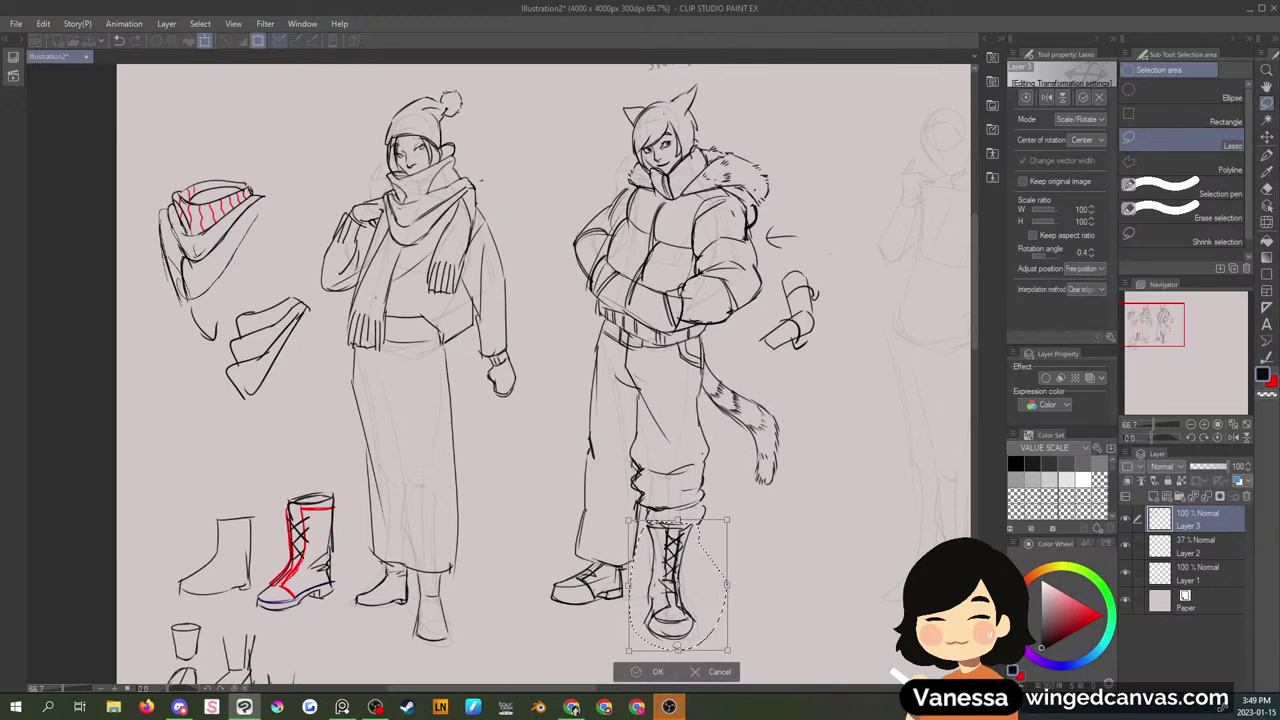
pyautogui.press('Return')
pyautogui.hotkey('ctrl', 'd')
# - Erase the heavy scribbled lines on the inner side of the front trouser cuff and redraw its gathered folds
pyautogui.moveTo(655, 477)
pyautogui.mouseDown()
pyautogui.moveTo(630, 514)
pyautogui.moveTo(652, 474)
pyautogui.mouseUp()
pyautogui.press('Delete')
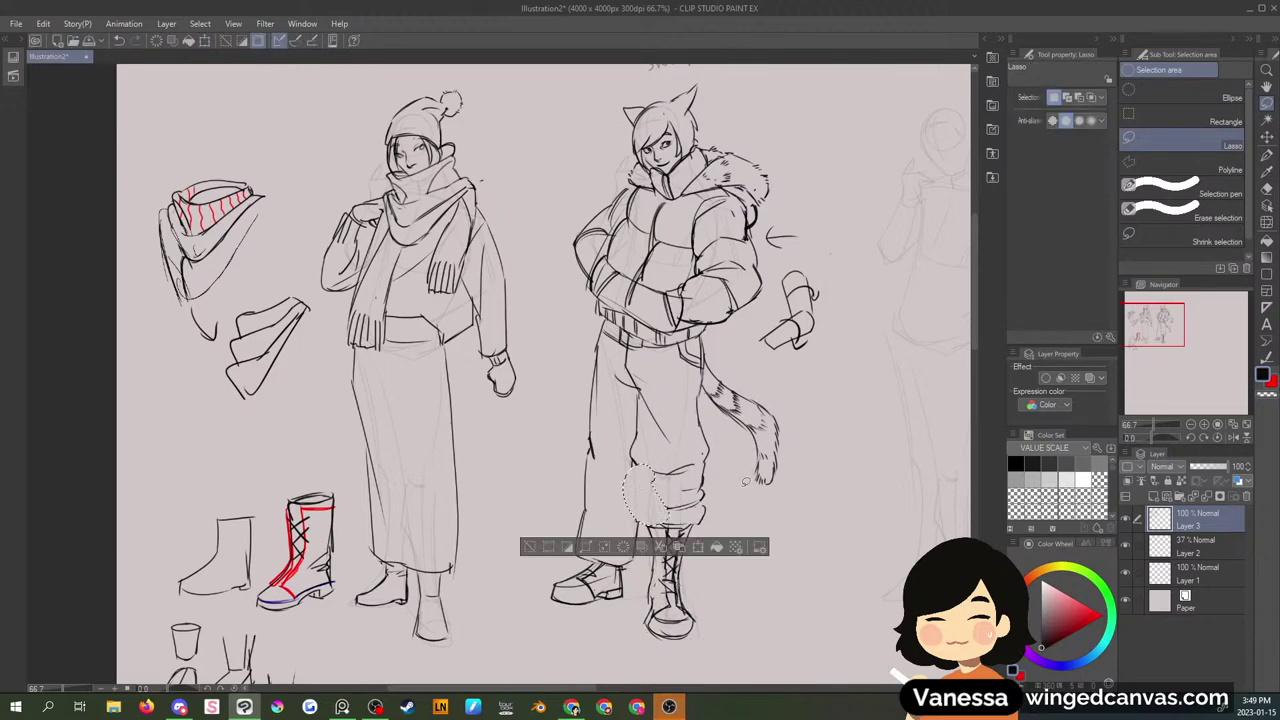
pyautogui.hotkey('ctrl', 'd')
pyautogui.press('p')
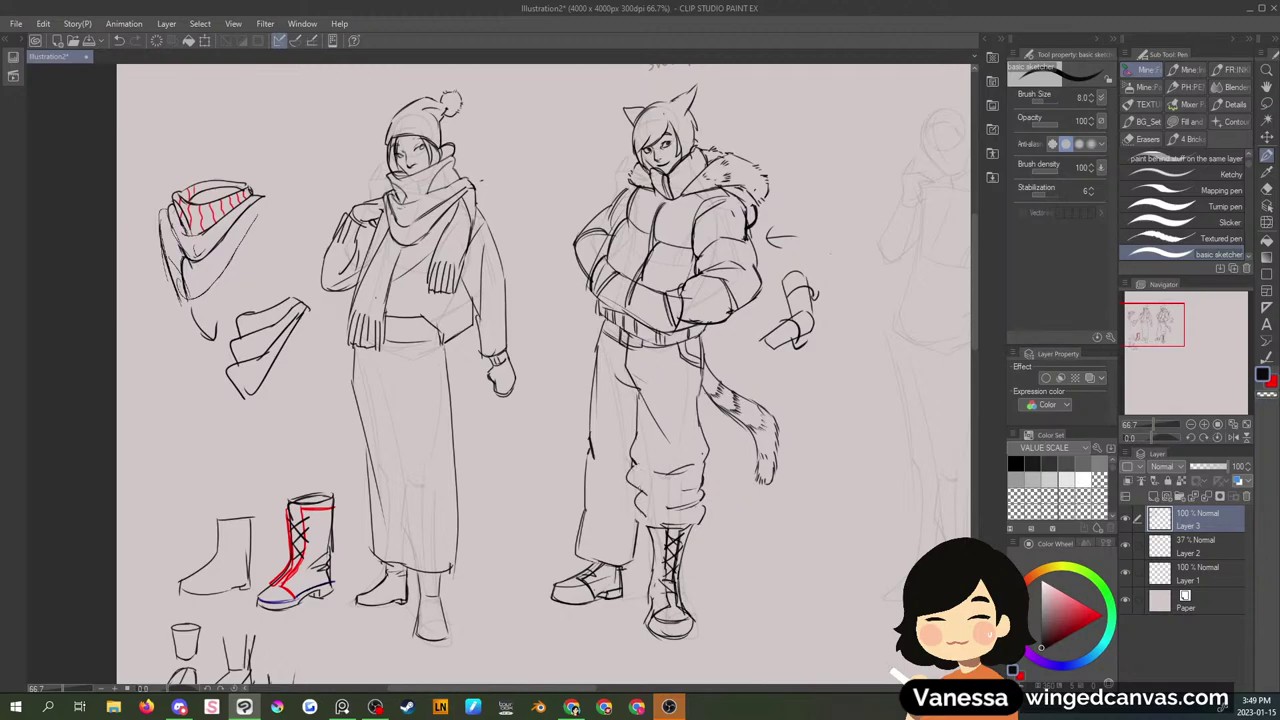
pyautogui.moveTo(667, 518); pyautogui.dragTo(642, 527)
# - Erase the outer edge of the front trouser leg and cuff, and redraw it as a straighter line ending in a puffed cuff
pyautogui.press('m')
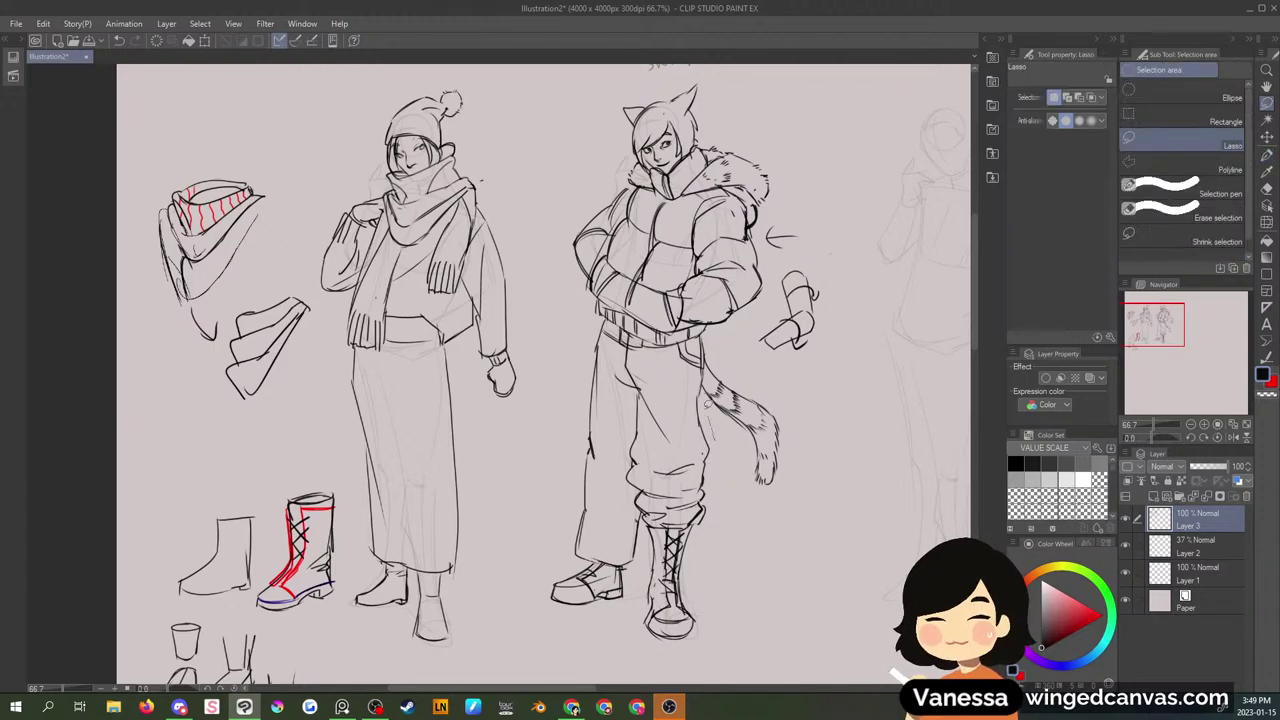
pyautogui.moveTo(706, 408); pyautogui.dragTo(725, 503)
pyautogui.press('Delete')
pyautogui.hotkey('ctrl', 'd')
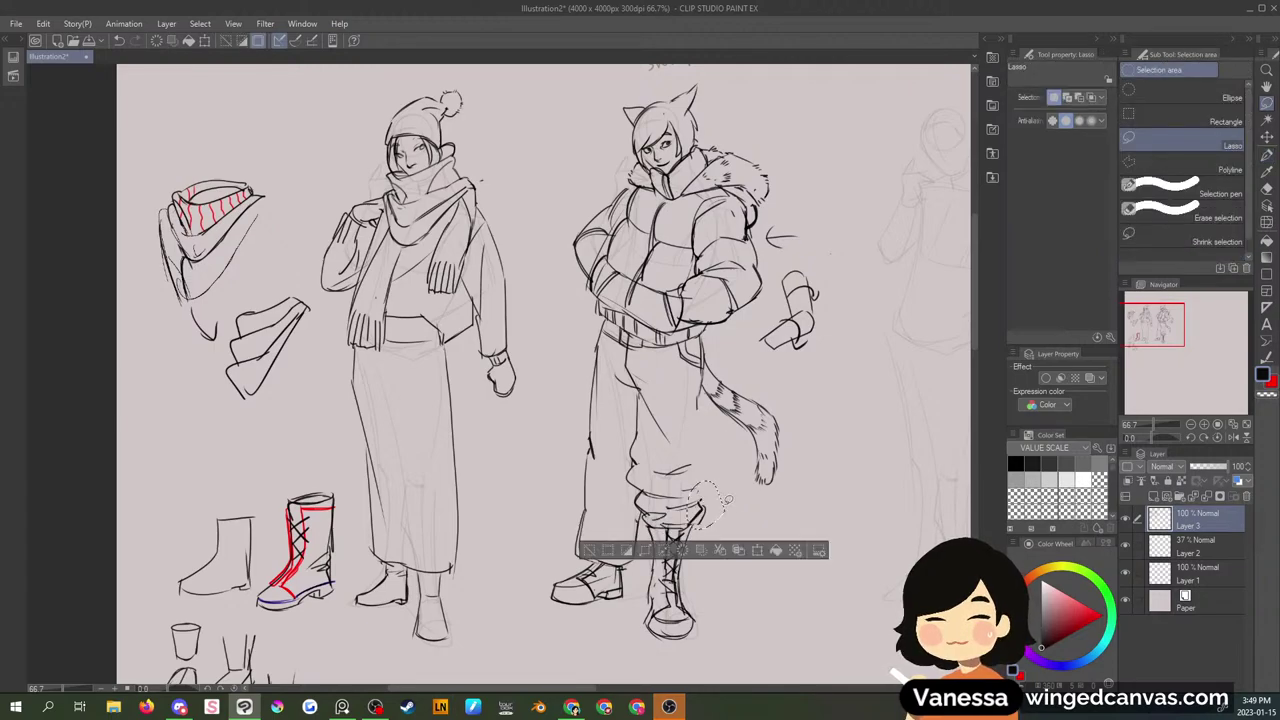
pyautogui.press('Delete')
pyautogui.click(726, 468)
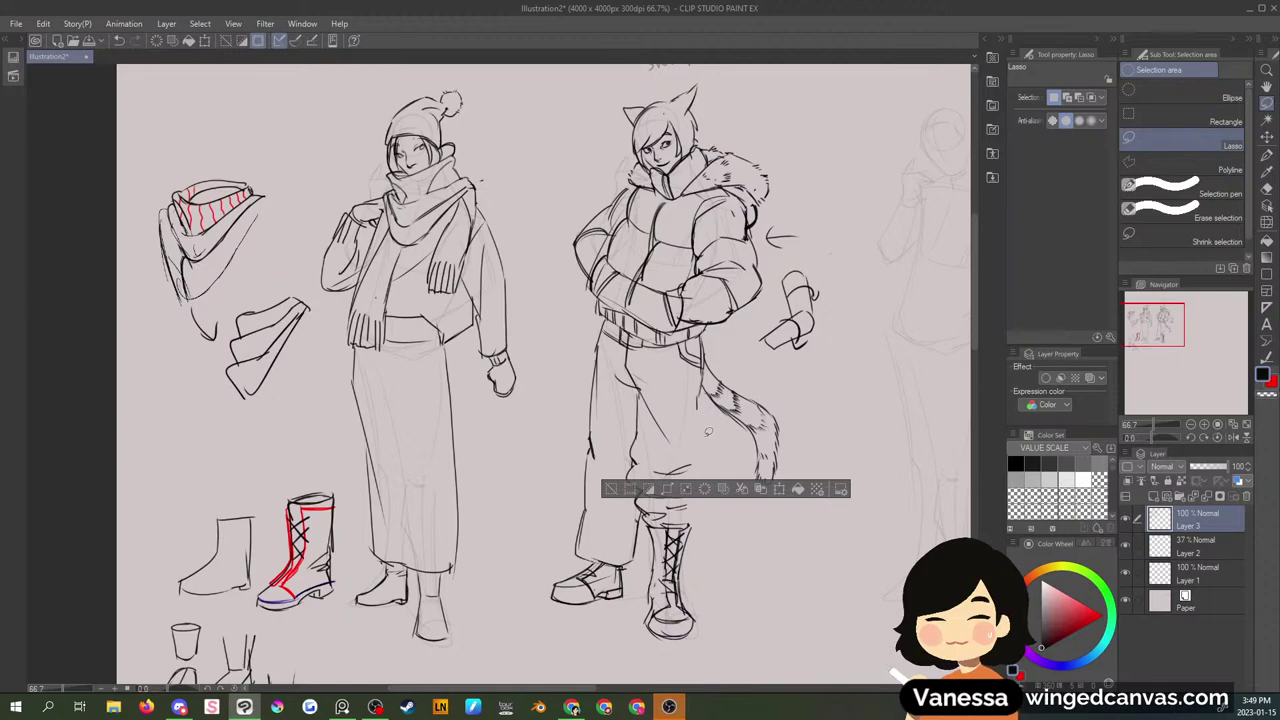
pyautogui.hotkey('ctrl', 'd')
pyautogui.press('p')
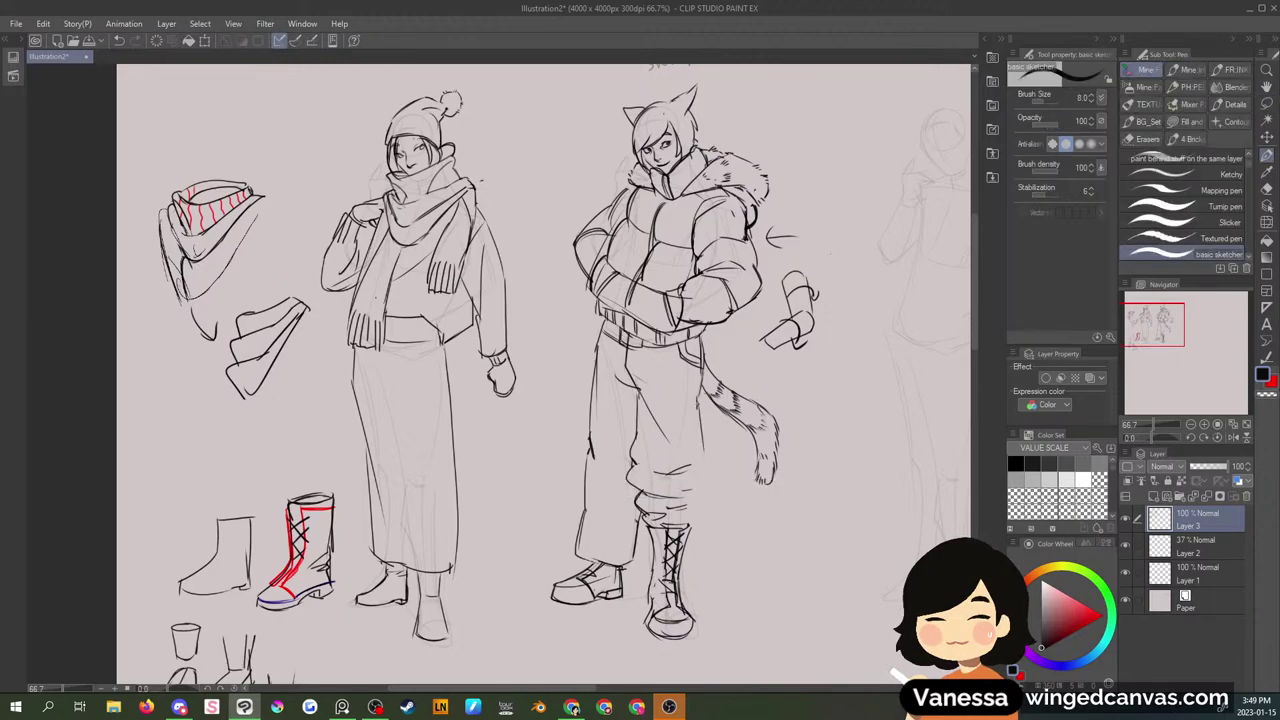
pyautogui.moveTo(703, 396); pyautogui.dragTo(700, 462)
# - Erase the inner contour of the front trouser leg around the knee and redraw it from the crotch down to the cuff
pyautogui.press('m')
pyautogui.moveTo(652, 439)
pyautogui.mouseDown()
pyautogui.moveTo(632, 474)
pyautogui.moveTo(648, 450)
pyautogui.mouseUp()
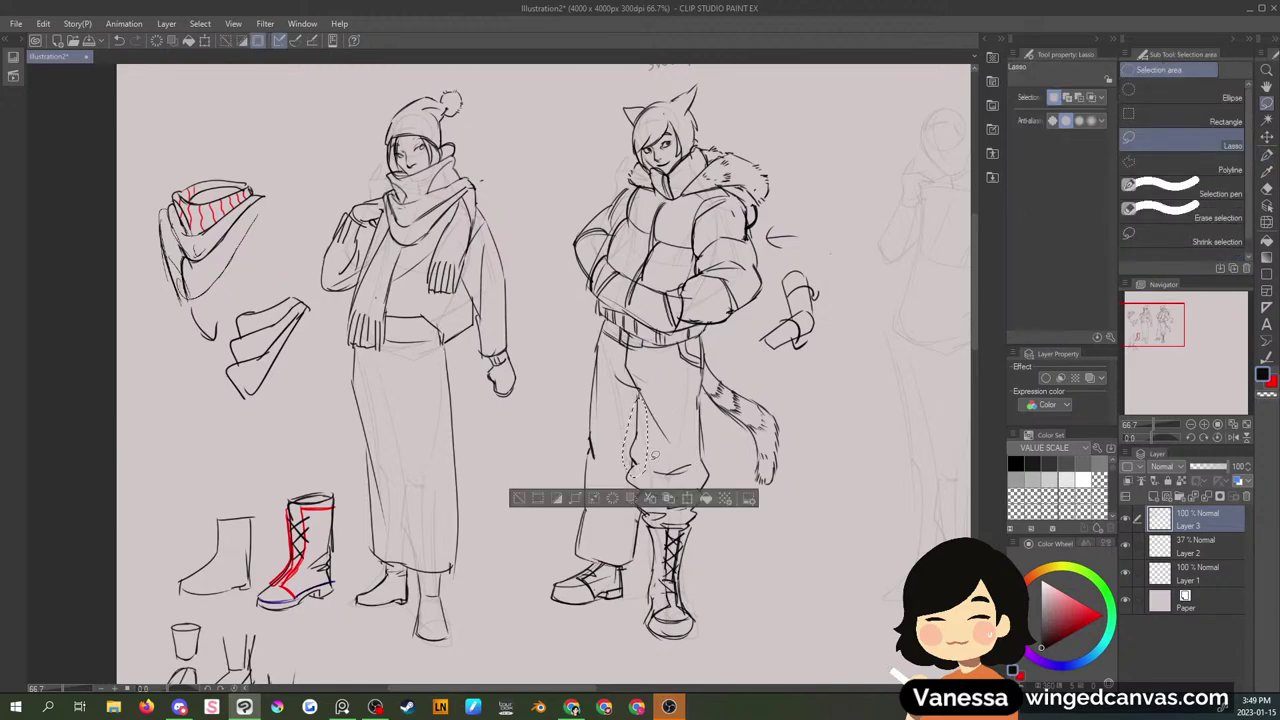
pyautogui.press('Delete')
pyautogui.hotkey('ctrl', 'd')
pyautogui.press('p')
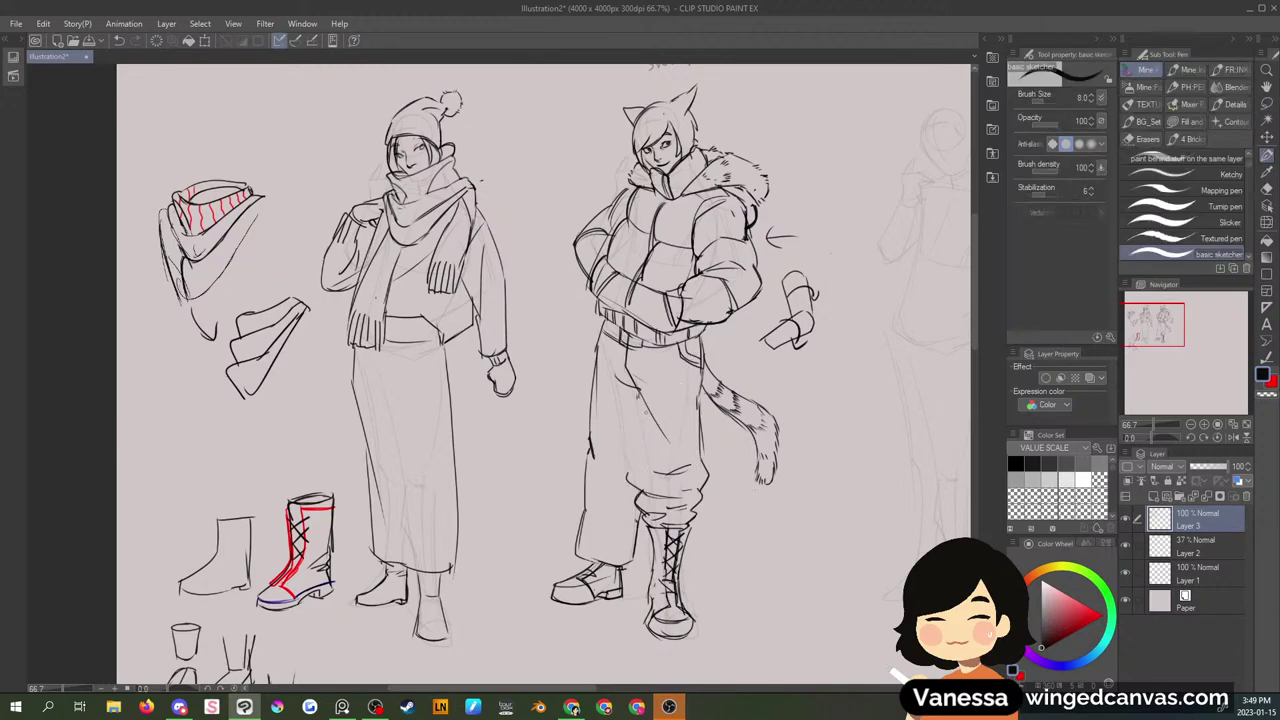
pyautogui.moveTo(636, 396); pyautogui.dragTo(635, 474)
# - Rework the cat-eared figure's hair around the crown and redraw its outer edge from the ear down beside the face
pyautogui.moveTo(972, 326); pyautogui.dragTo(971, 314)
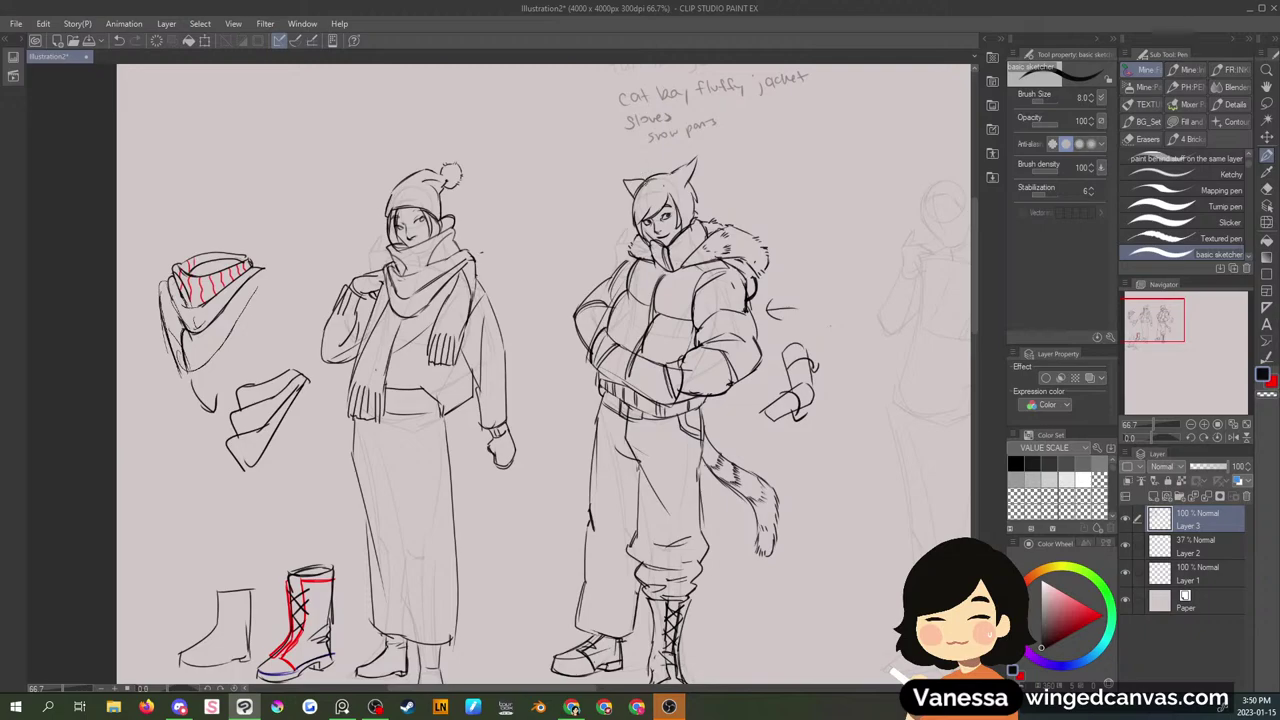
pyautogui.press('m')
pyautogui.moveTo(655, 183); pyautogui.dragTo(631, 216)
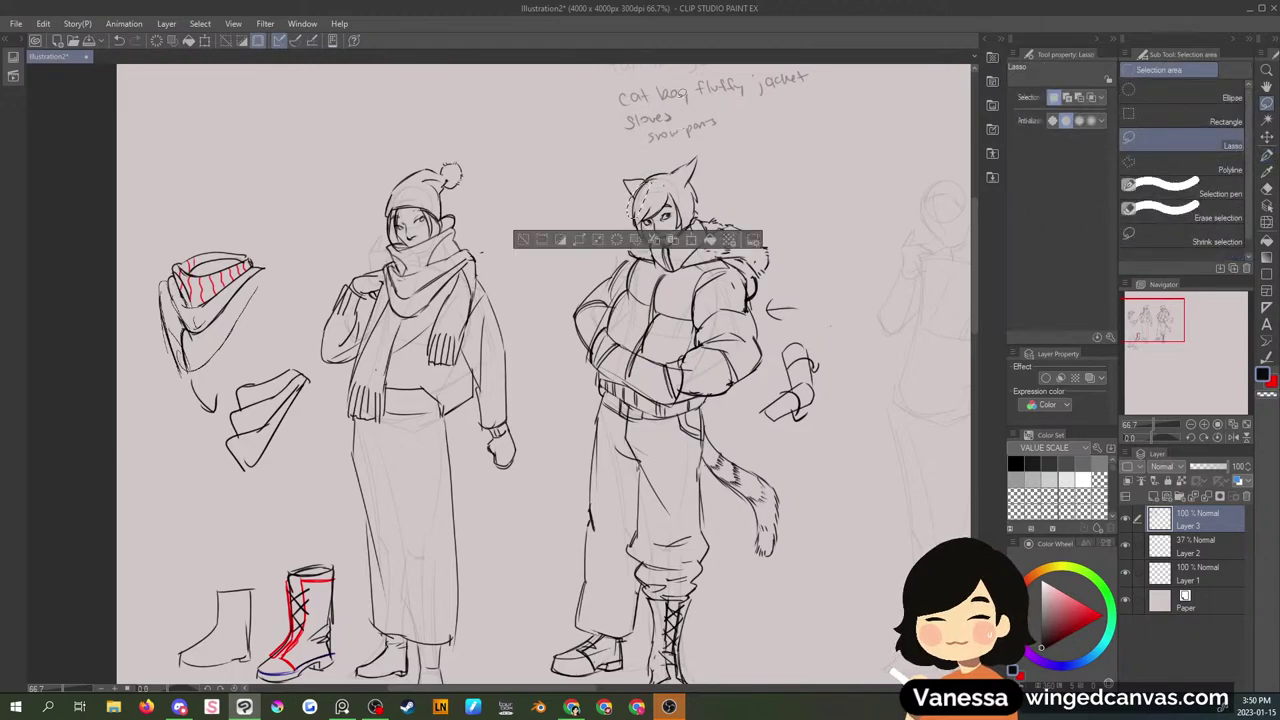
pyautogui.hotkey('ctrl', 'd')
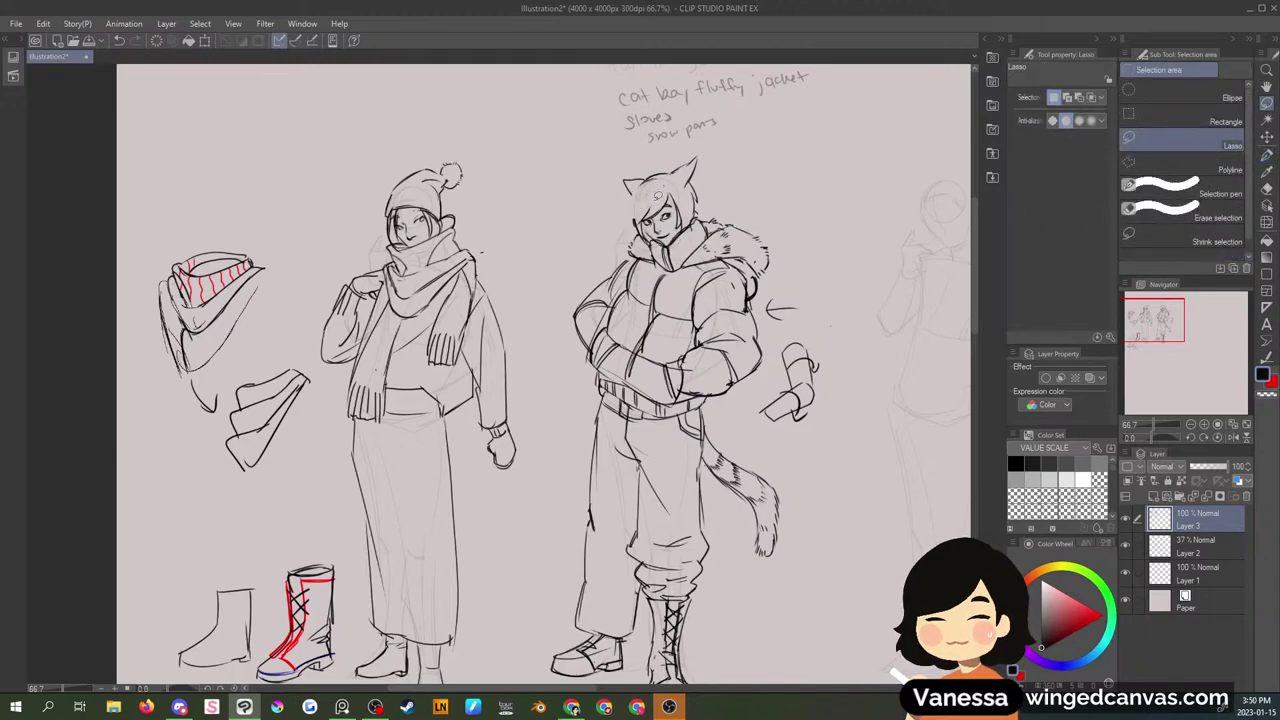
pyautogui.press('p')
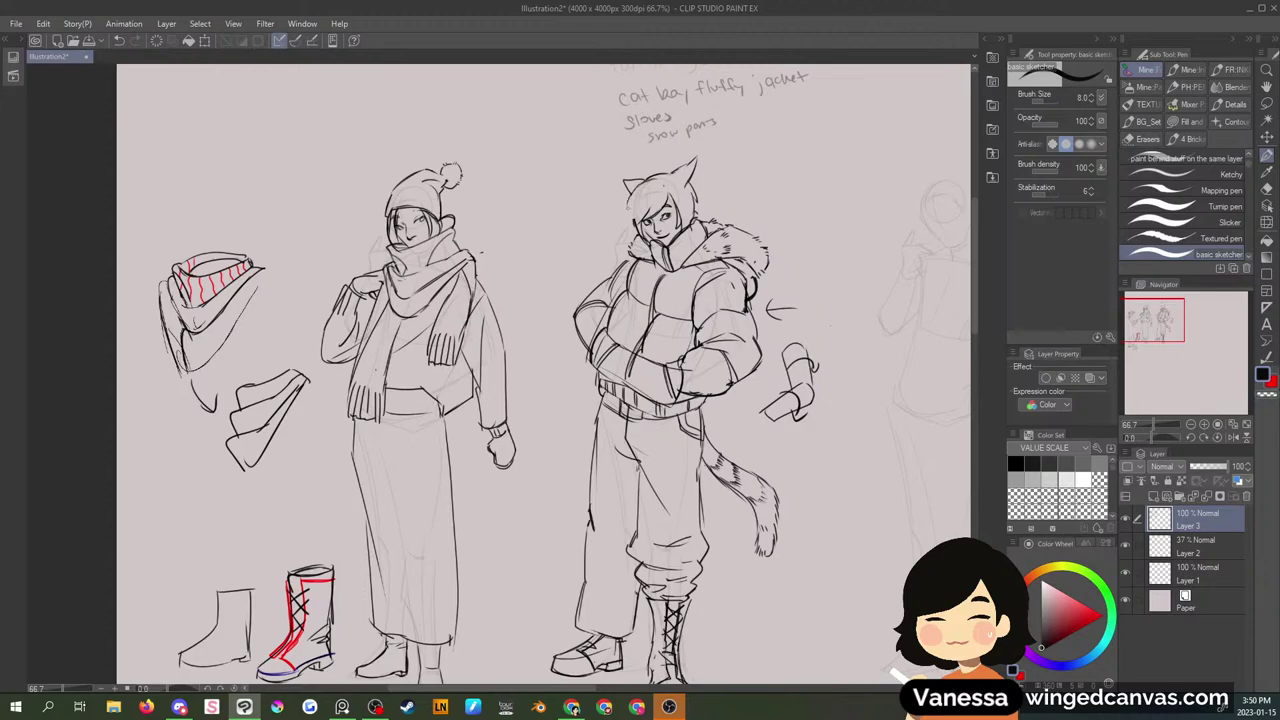
pyautogui.moveTo(635, 199); pyautogui.dragTo(627, 229)
# - Add a curved fold above the hem of the back trouser leg and erase the stray lines around that hem
pyautogui.moveTo(1134, 327); pyautogui.dragTo(1139, 330)
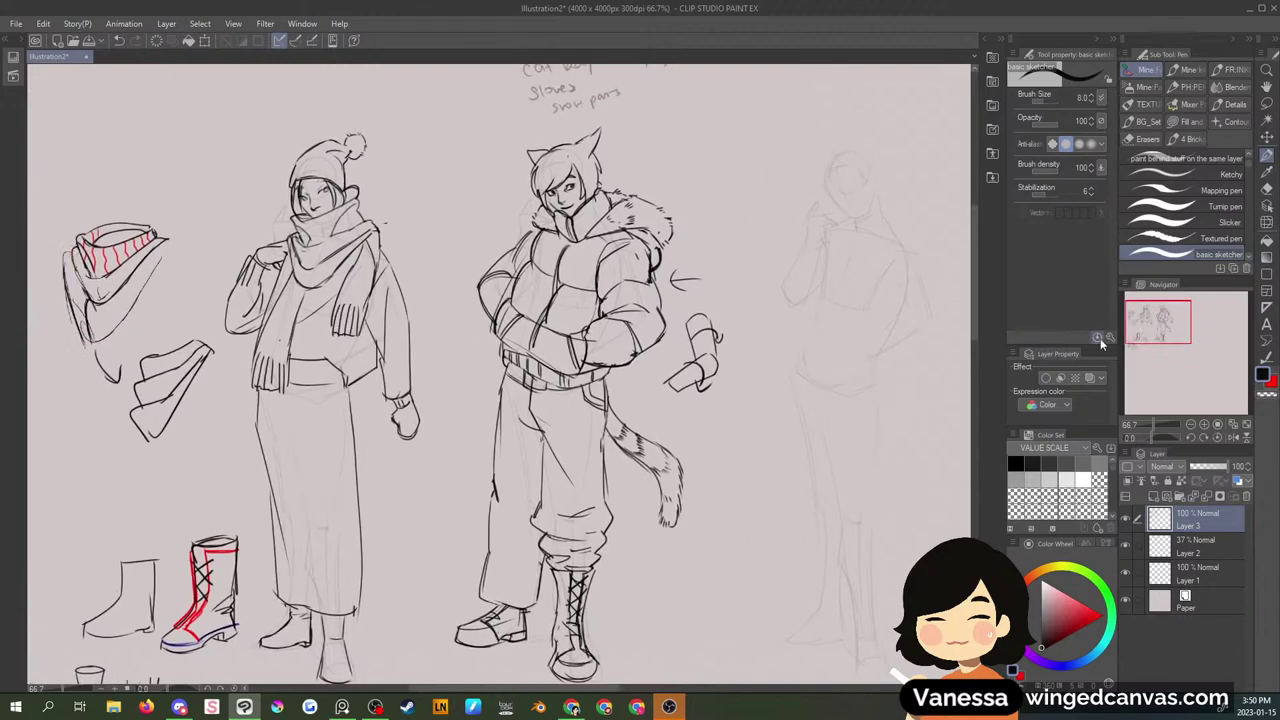
pyautogui.moveTo(493, 556)
pyautogui.mouseDown()
pyautogui.moveTo(543, 556)
pyautogui.moveTo(530, 614)
pyautogui.moveTo(520, 592)
pyautogui.moveTo(505, 612)
pyautogui.moveTo(536, 600)
pyautogui.mouseUp()
pyautogui.press('m')
pyautogui.press('Delete')
pyautogui.hotkey('ctrl', 'd')
pyautogui.press('Delete')
pyautogui.hotkey('ctrl', 'd')
pyautogui.press('p')
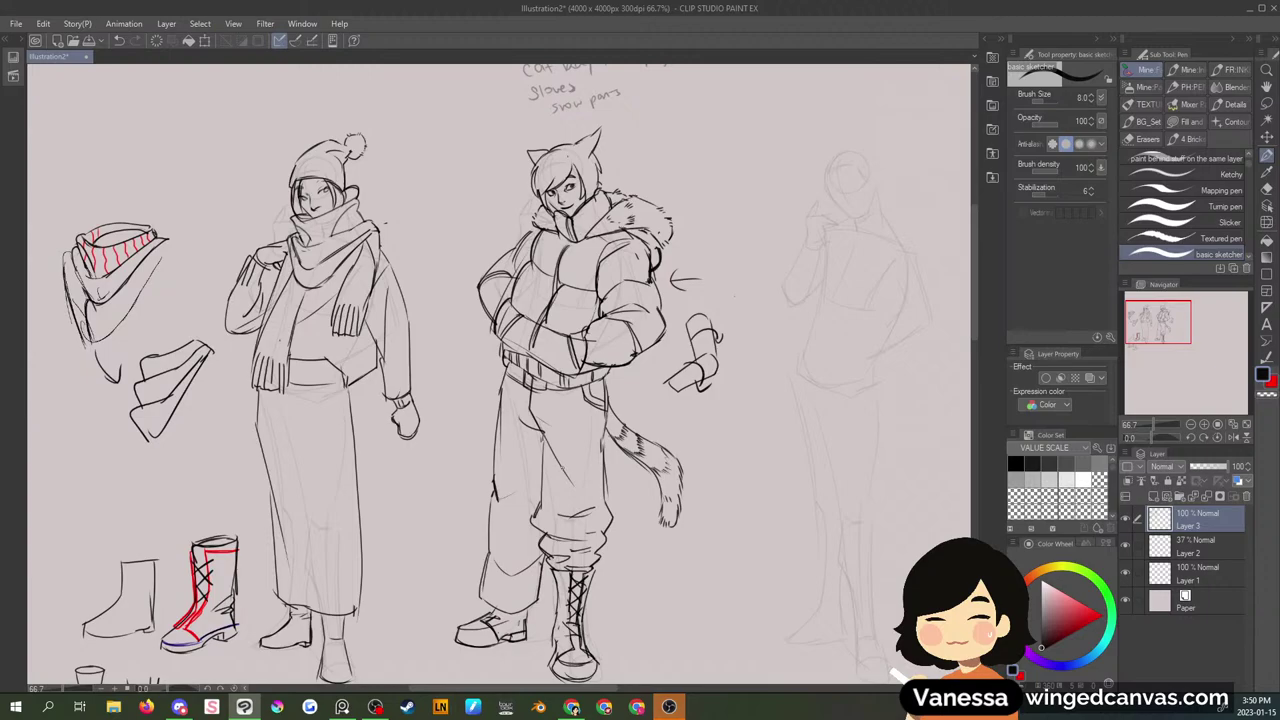
# - Strengthen the back trouser leg's outer contour, and replace the front leg's outer contour with a cleaner straight line
pyautogui.moveTo(501, 392); pyautogui.dragTo(495, 478)
pyautogui.moveTo(603, 418); pyautogui.dragTo(604, 492)
pyautogui.press('m')
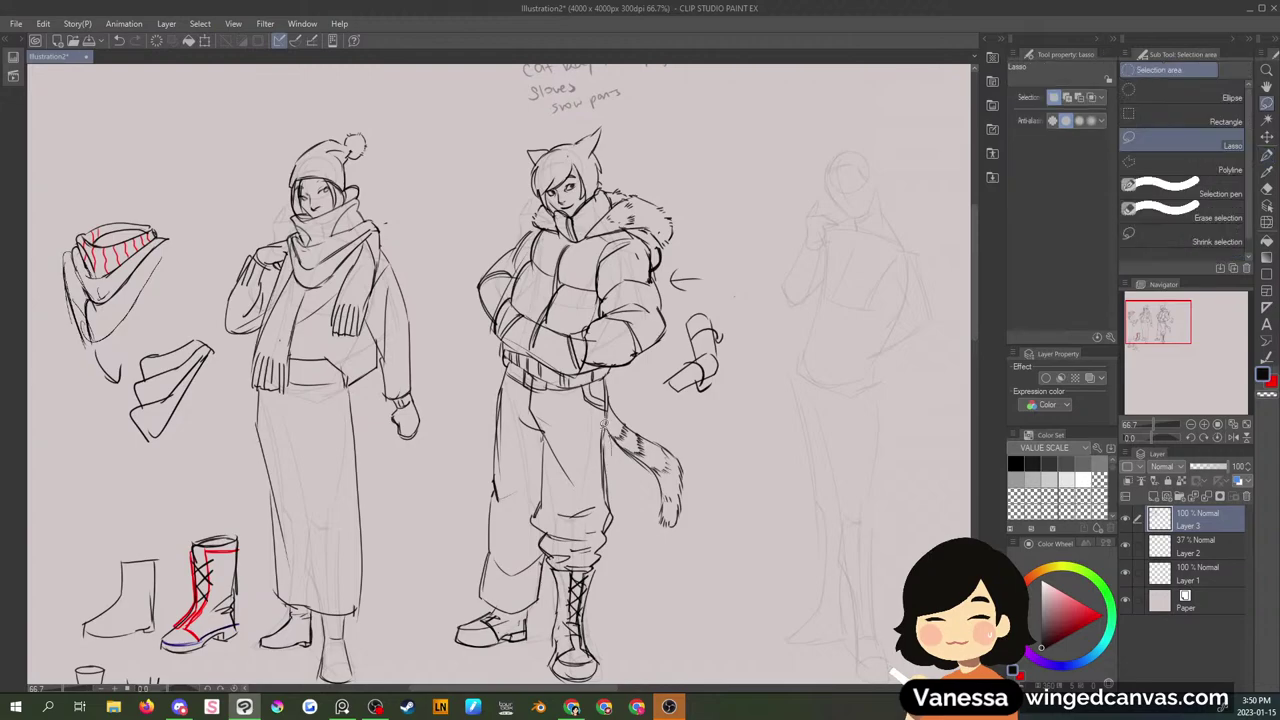
pyautogui.moveTo(628, 491); pyautogui.dragTo(618, 456)
pyautogui.press('Delete')
pyautogui.hotkey('ctrl', 'd')
pyautogui.press('p')
pyautogui.moveTo(603, 416); pyautogui.dragTo(603, 536)
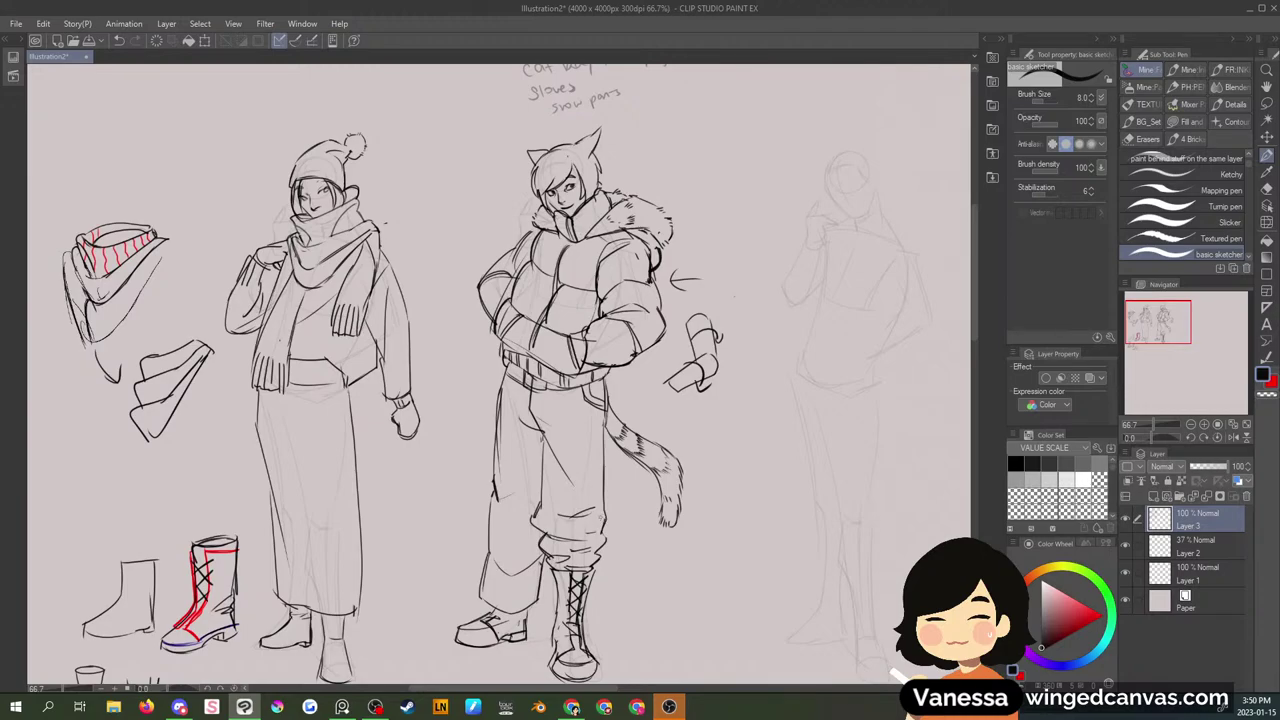
# - Select both trouser legs together with the boots and rotate them -2.1 degrees
pyautogui.press('m')
pyautogui.moveTo(615, 467)
pyautogui.mouseDown()
pyautogui.moveTo(533, 396)
pyautogui.moveTo(470, 684)
pyautogui.moveTo(640, 600)
pyautogui.moveTo(600, 318)
pyautogui.mouseUp()
pyautogui.hotkey('ctrl', 't')
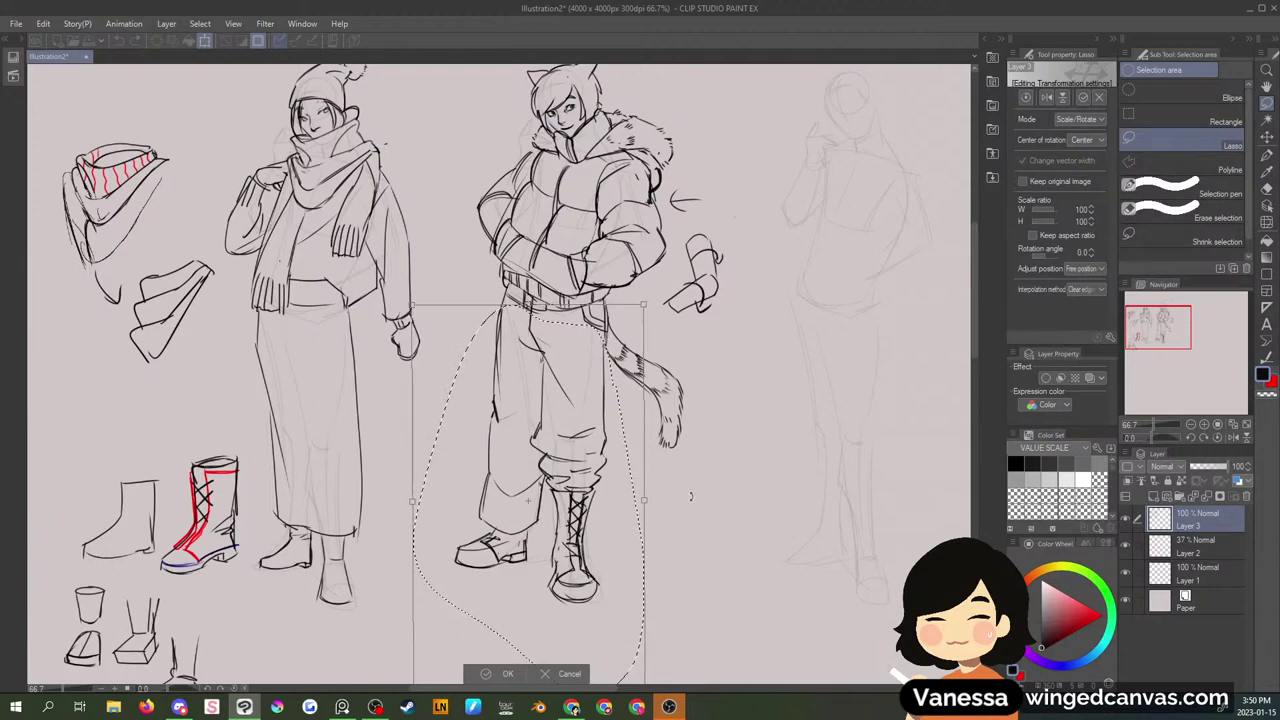
pyautogui.moveTo(690, 495); pyautogui.dragTo(666, 517)
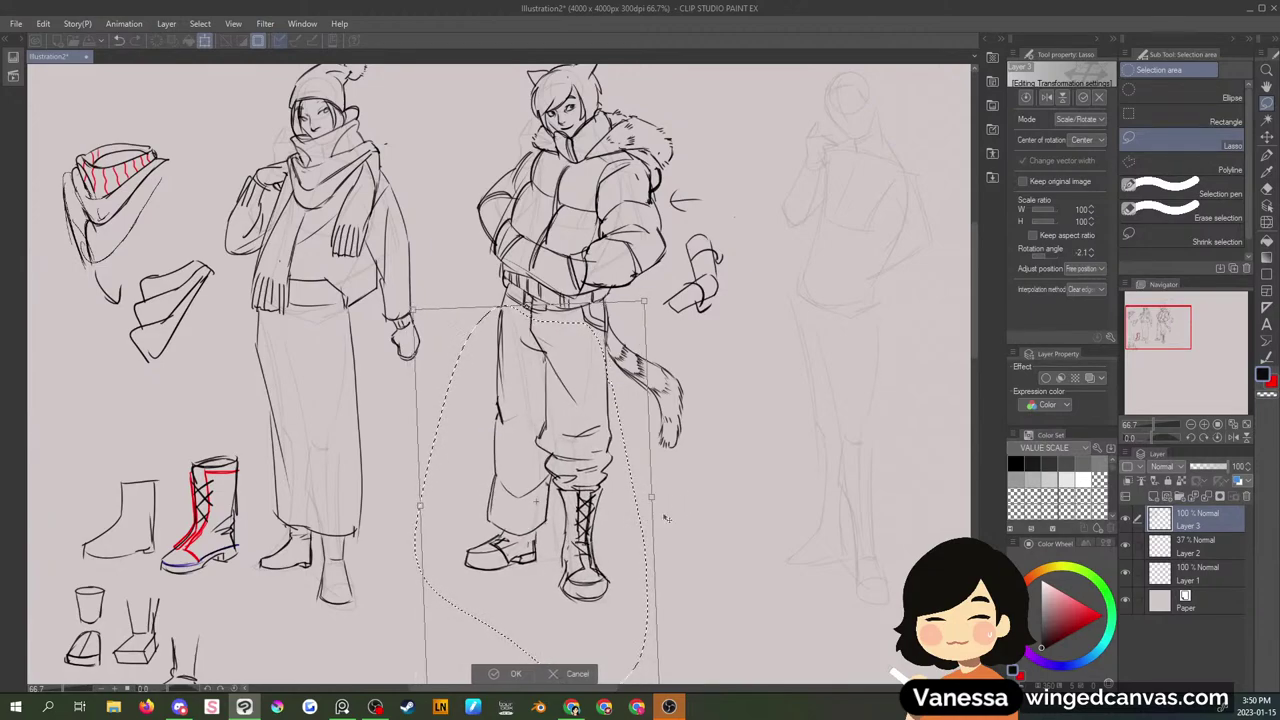
pyautogui.click(516, 673)
pyautogui.hotkey('ctrl', 'd')
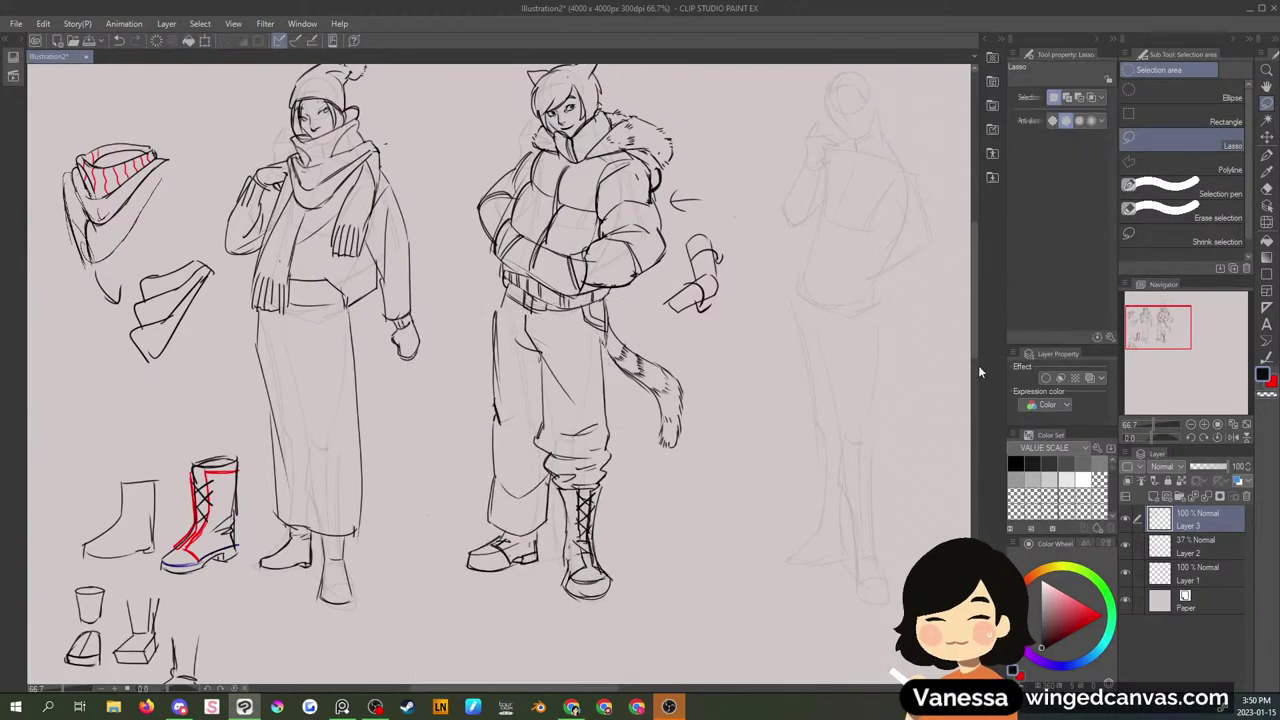
# - Select the front trouser leg from thigh to cuff and rotate it about 3.9 degrees to straighten it
pyautogui.moveTo(978, 365); pyautogui.dragTo(975, 327)
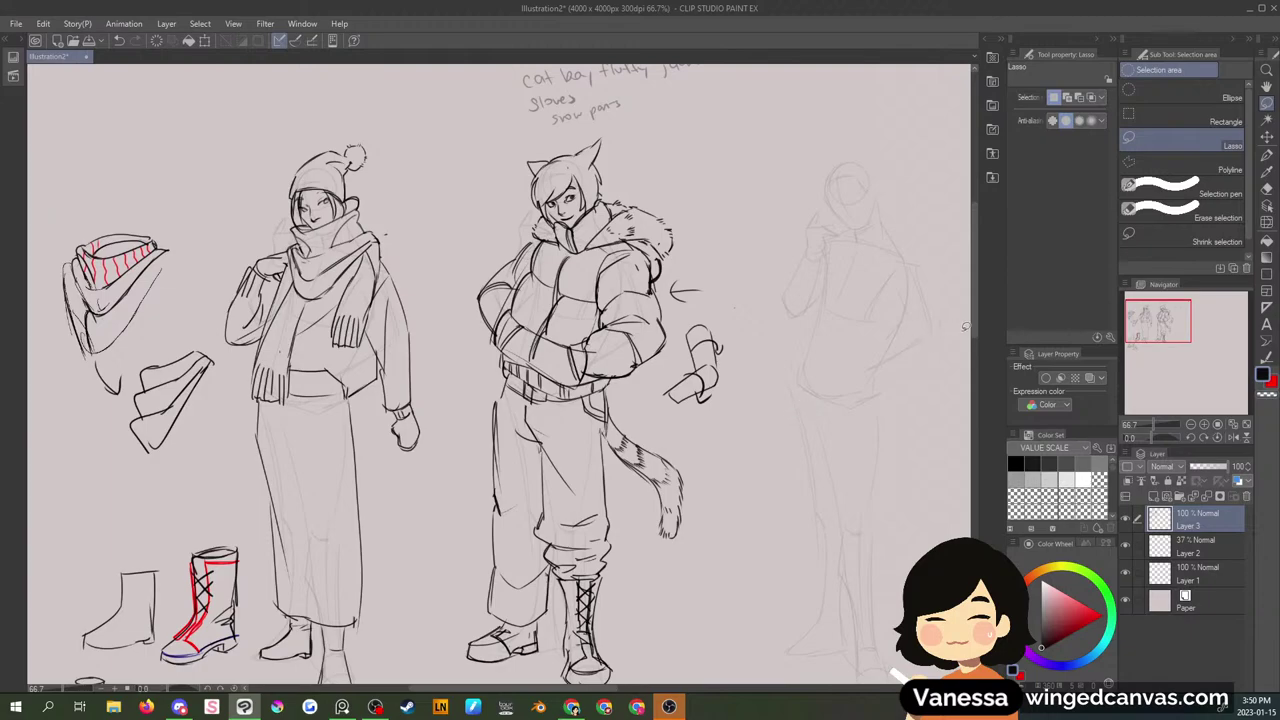
pyautogui.scroll(-2, 972, 330)
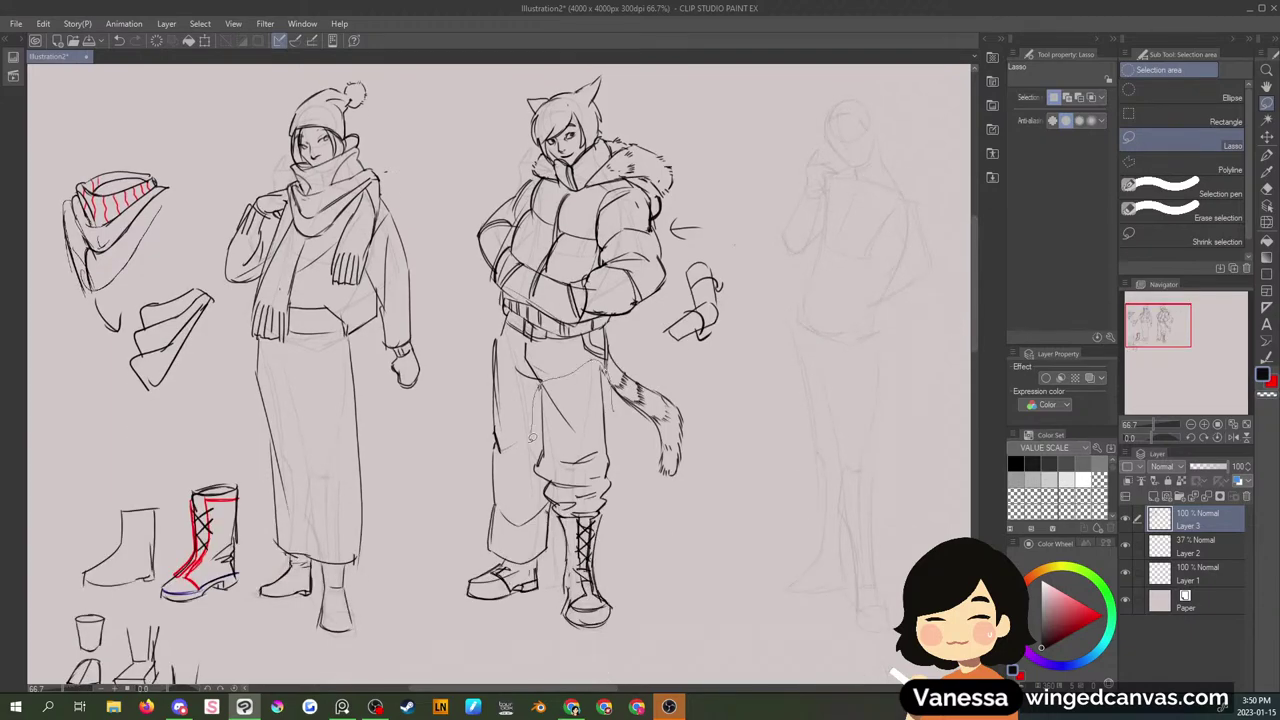
pyautogui.moveTo(532, 437)
pyautogui.mouseDown()
pyautogui.moveTo(568, 635)
pyautogui.moveTo(630, 608)
pyautogui.moveTo(637, 578)
pyautogui.mouseUp()
pyautogui.hotkey('ctrl', 'd')
pyautogui.moveTo(601, 347); pyautogui.dragTo(527, 426)
pyautogui.moveTo(603, 362); pyautogui.dragTo(612, 477)
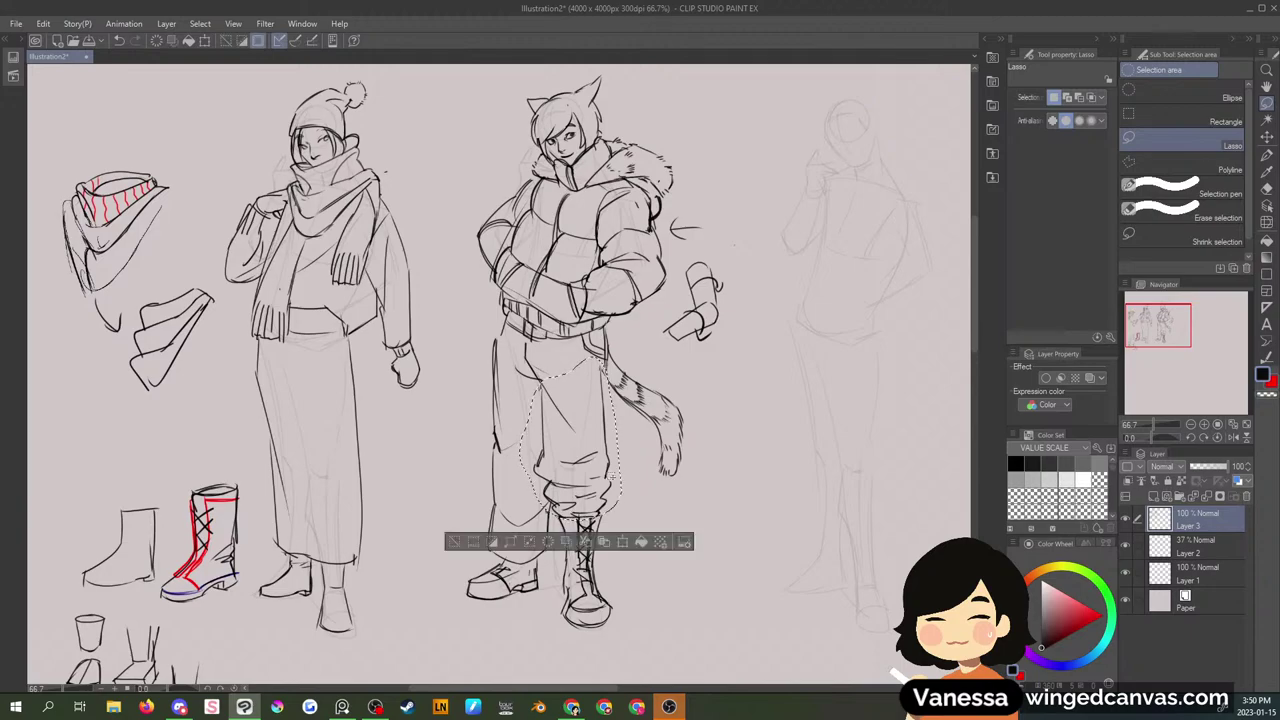
pyautogui.click(624, 545)
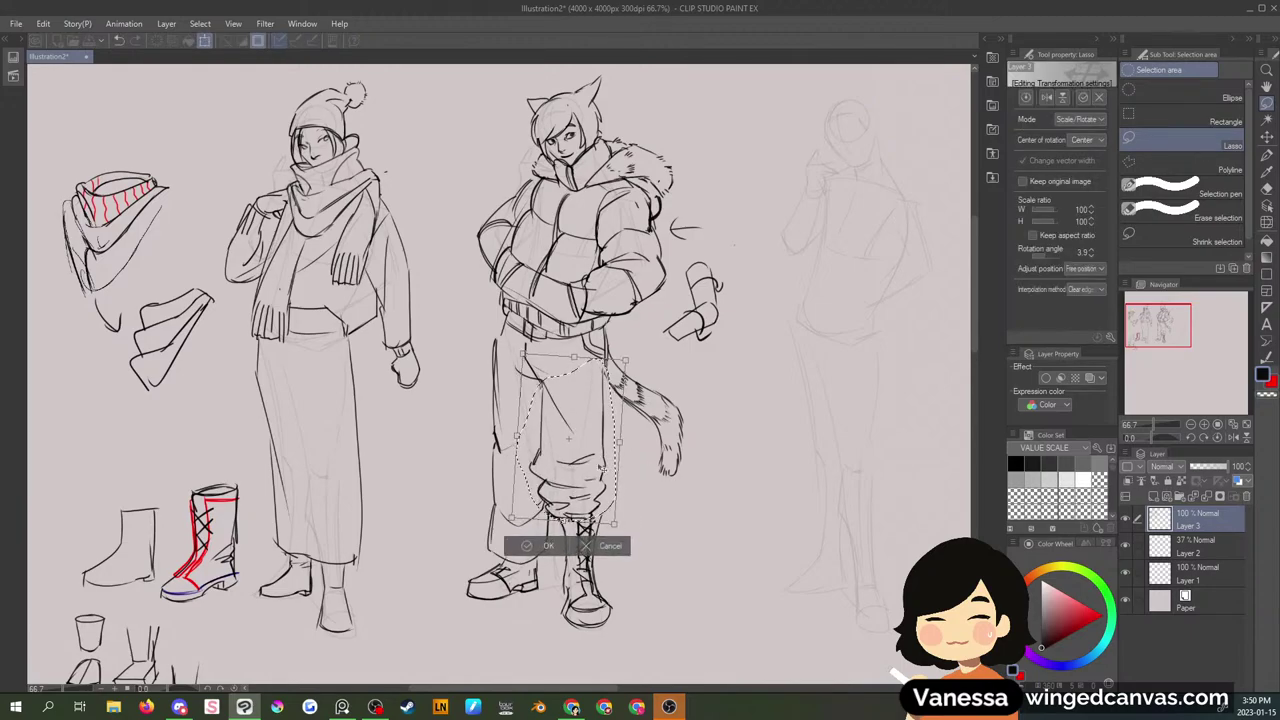
pyautogui.moveTo(601, 466); pyautogui.dragTo(590, 495)
pyautogui.moveTo(623, 443)
pyautogui.mouseDown()
pyautogui.moveTo(602, 456)
pyautogui.moveTo(623, 443)
pyautogui.mouseUp()
pyautogui.press('Return')
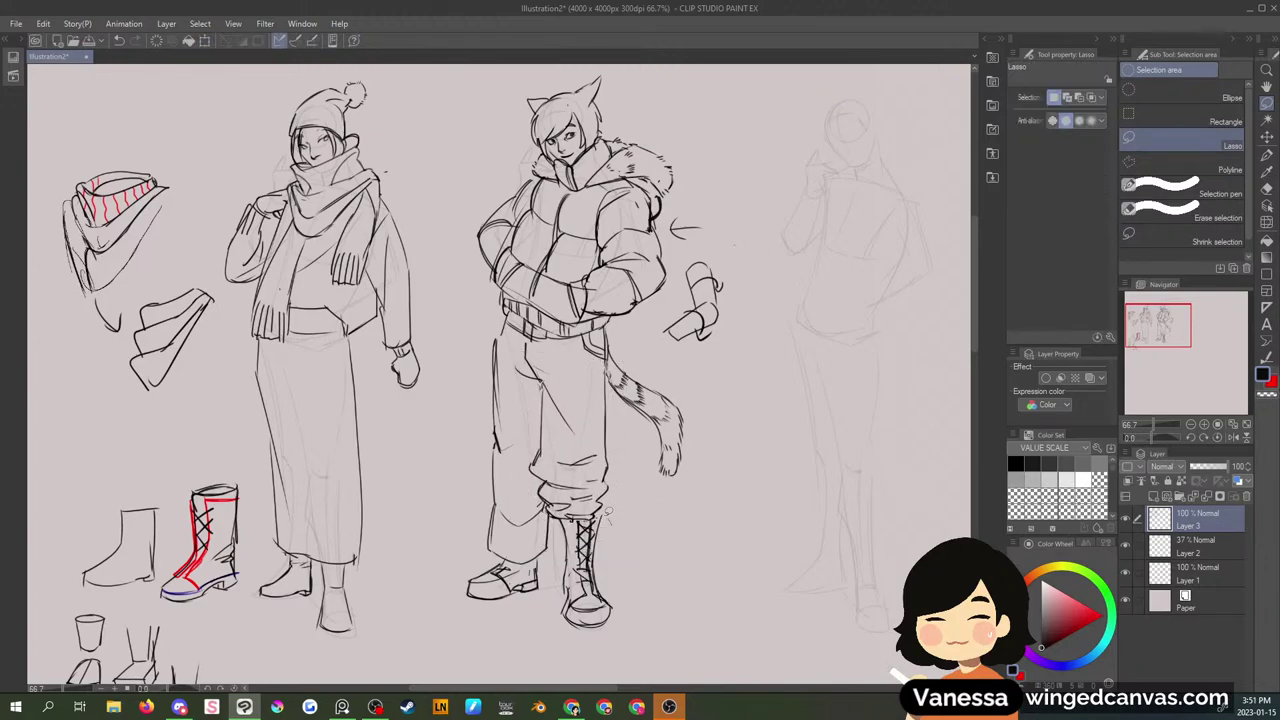
# - Select the front boot and move it slightly inward to sit centred beneath the trouser cuff
pyautogui.moveTo(550, 516); pyautogui.dragTo(556, 514)
pyautogui.hotkey('ctrl', 't')
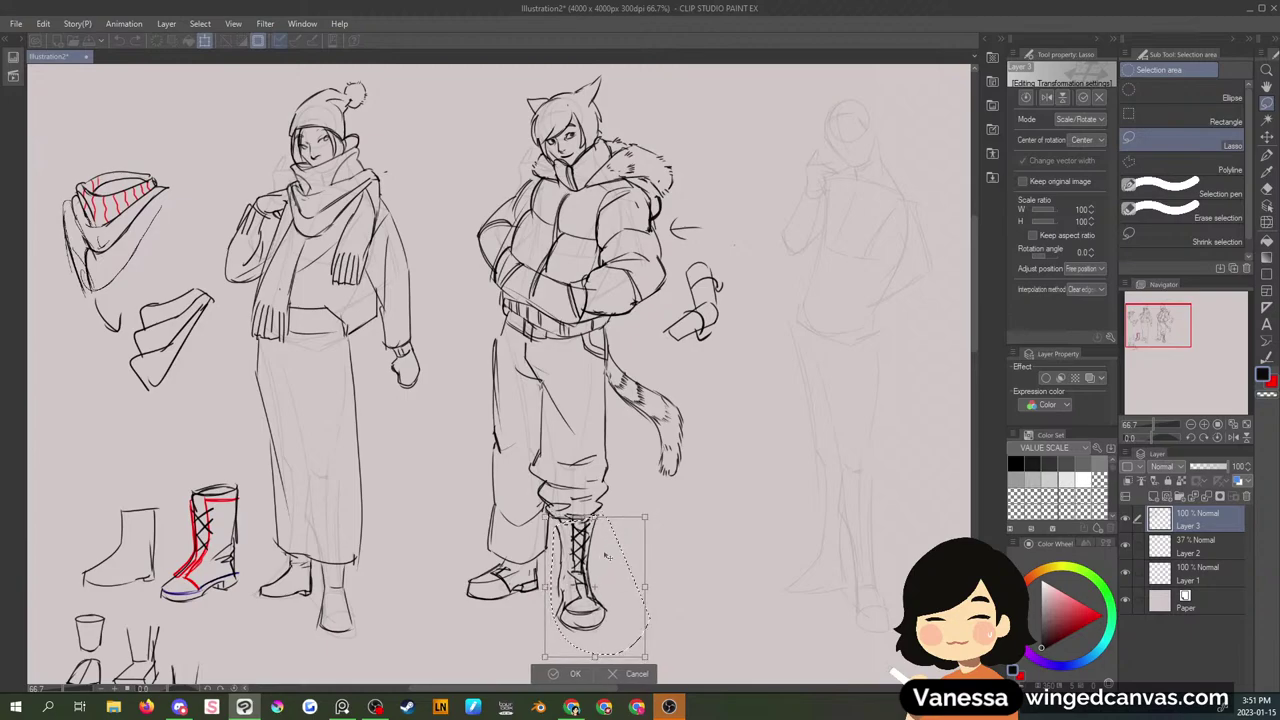
pyautogui.click(576, 670)
pyautogui.click(677, 507)
# - Erase the back trouser leg's doubled upper contour and redraw a single outer line from the waistband to the knee
pyautogui.moveTo(506, 366)
pyautogui.mouseDown()
pyautogui.moveTo(499, 329)
pyautogui.moveTo(505, 436)
pyautogui.mouseUp()
pyautogui.press('Delete')
pyautogui.click(704, 278)
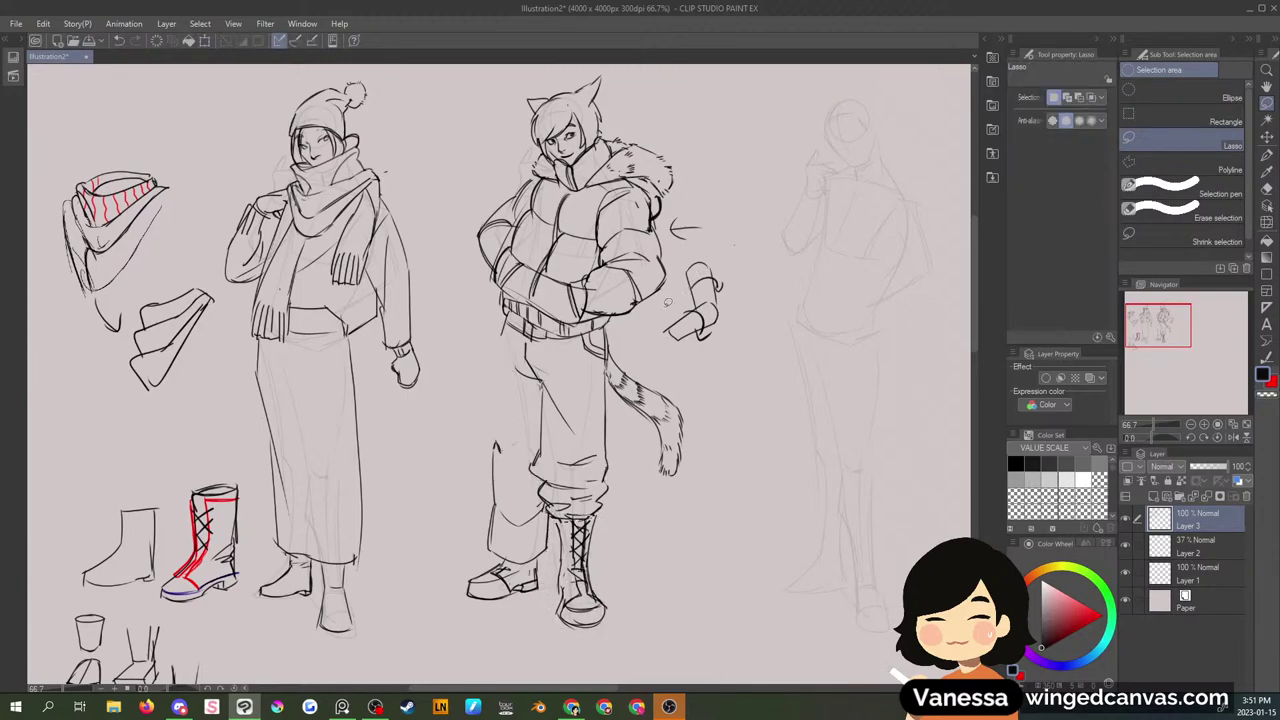
pyautogui.press('p')
pyautogui.moveTo(506, 322); pyautogui.dragTo(488, 452)
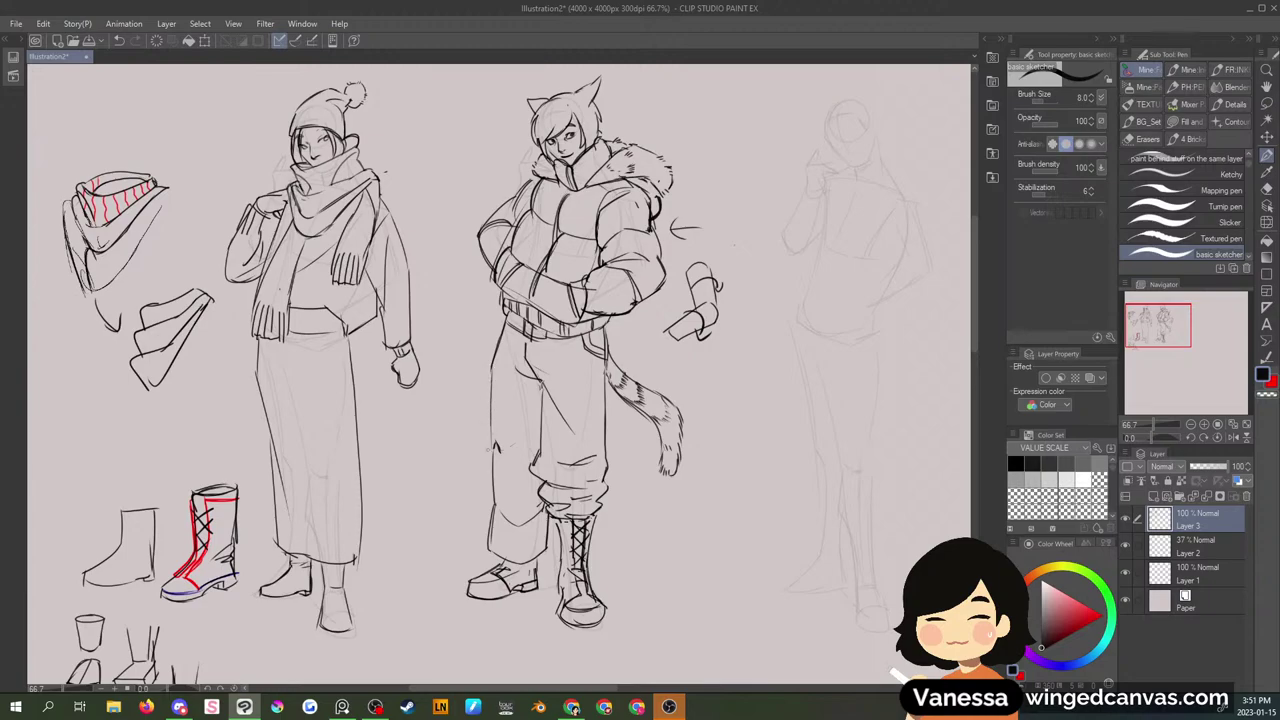
pyautogui.moveTo(501, 365); pyautogui.dragTo(489, 455)
# - On Layer 2, strike through the to-do notes for the cat boy fluffy jacket, fur linings and snow pants
pyautogui.moveTo(1158, 320); pyautogui.dragTo(1148, 308)
pyautogui.click(1196, 546)
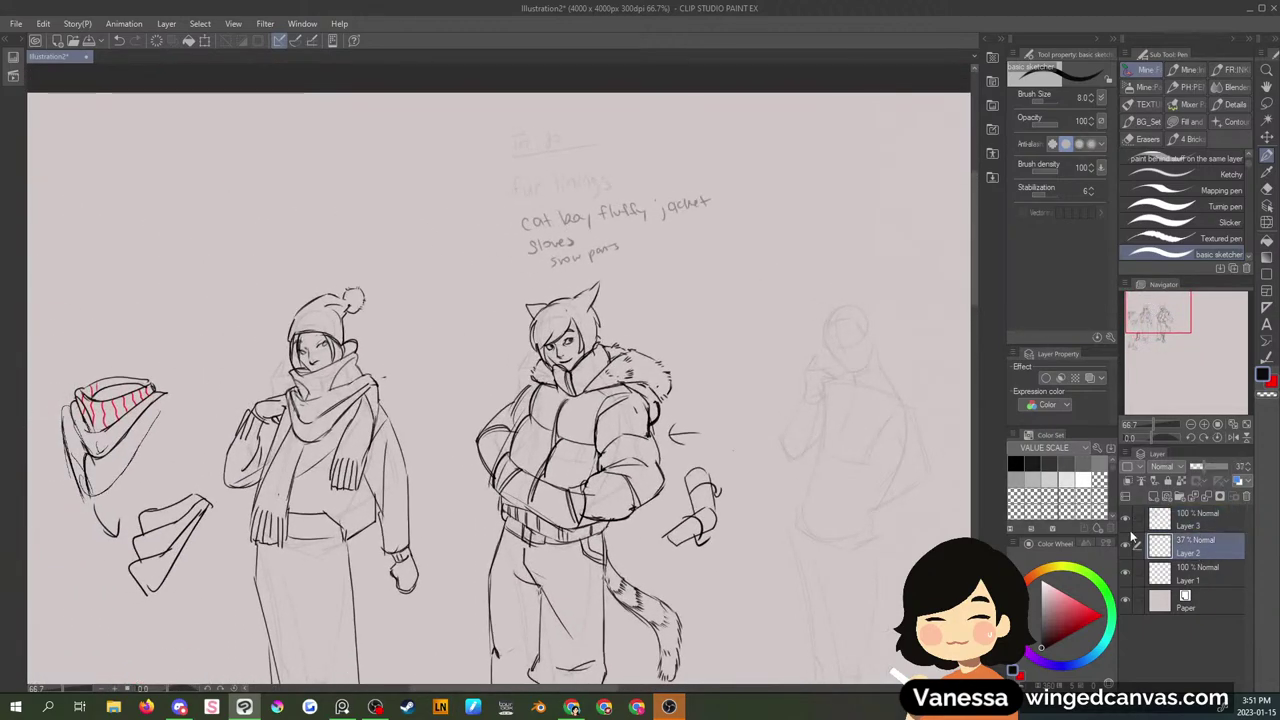
pyautogui.moveTo(520, 221); pyautogui.dragTo(755, 201)
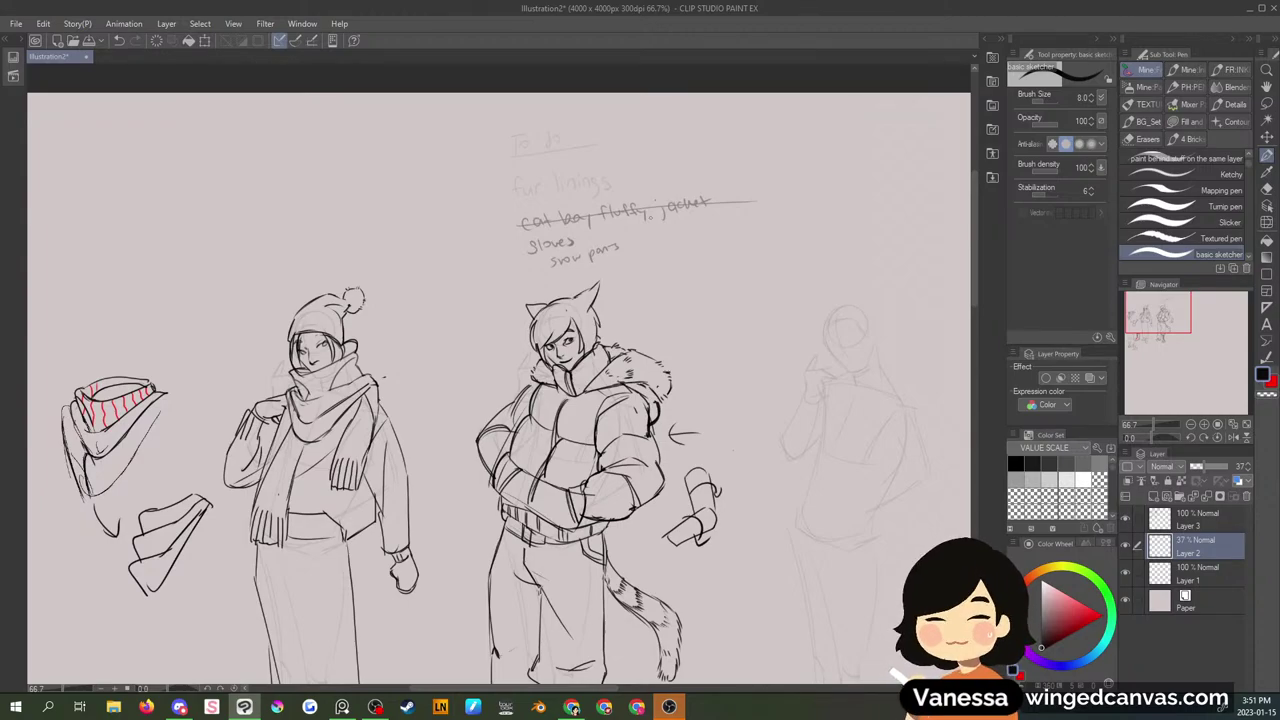
pyautogui.moveTo(513, 186); pyautogui.dragTo(640, 181)
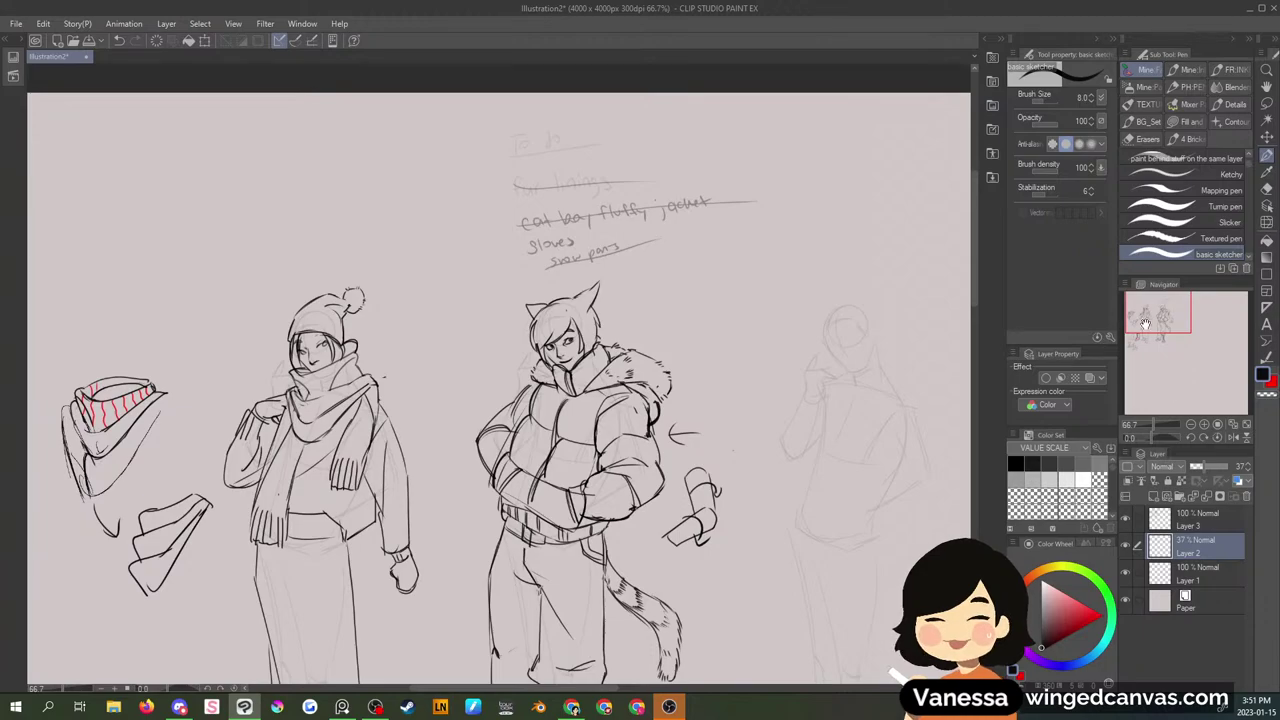
pyautogui.moveTo(1146, 324); pyautogui.dragTo(1152, 332)
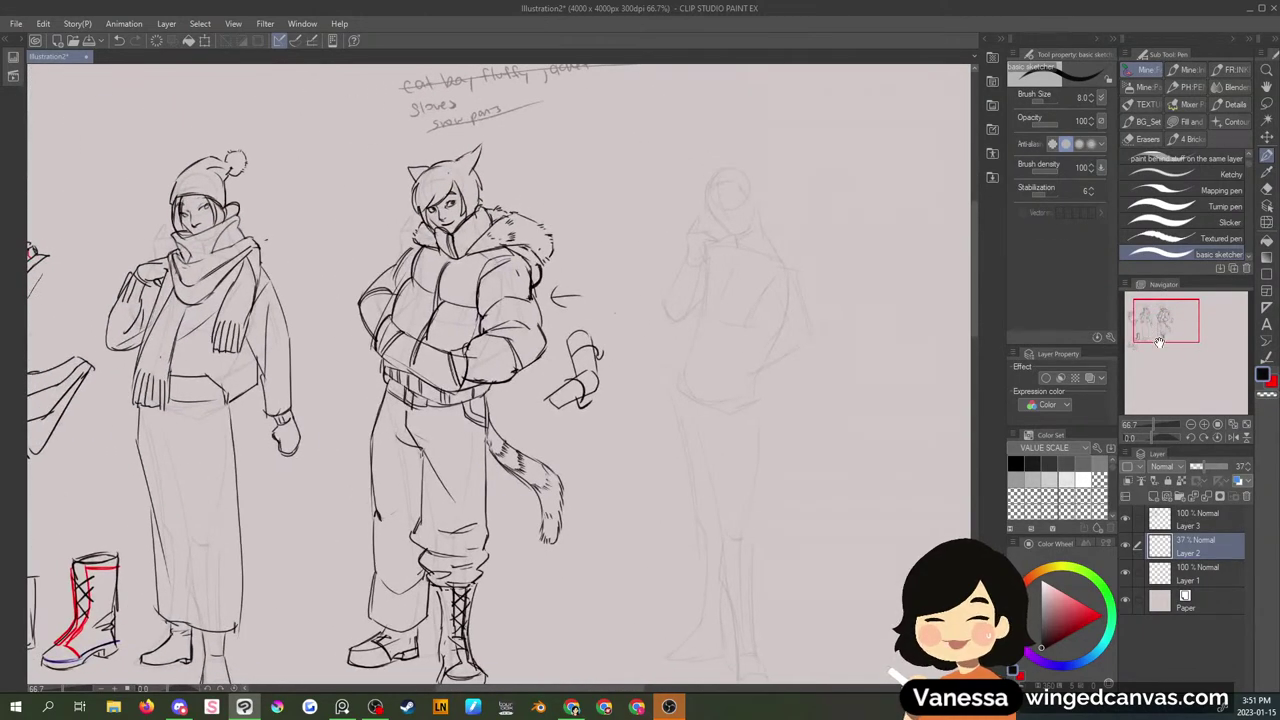
# - Briefly hide and show Layer 2, and make Layer 3 the active layer for drawing the third figure
pyautogui.click(1125, 546)
pyautogui.click(1125, 546)
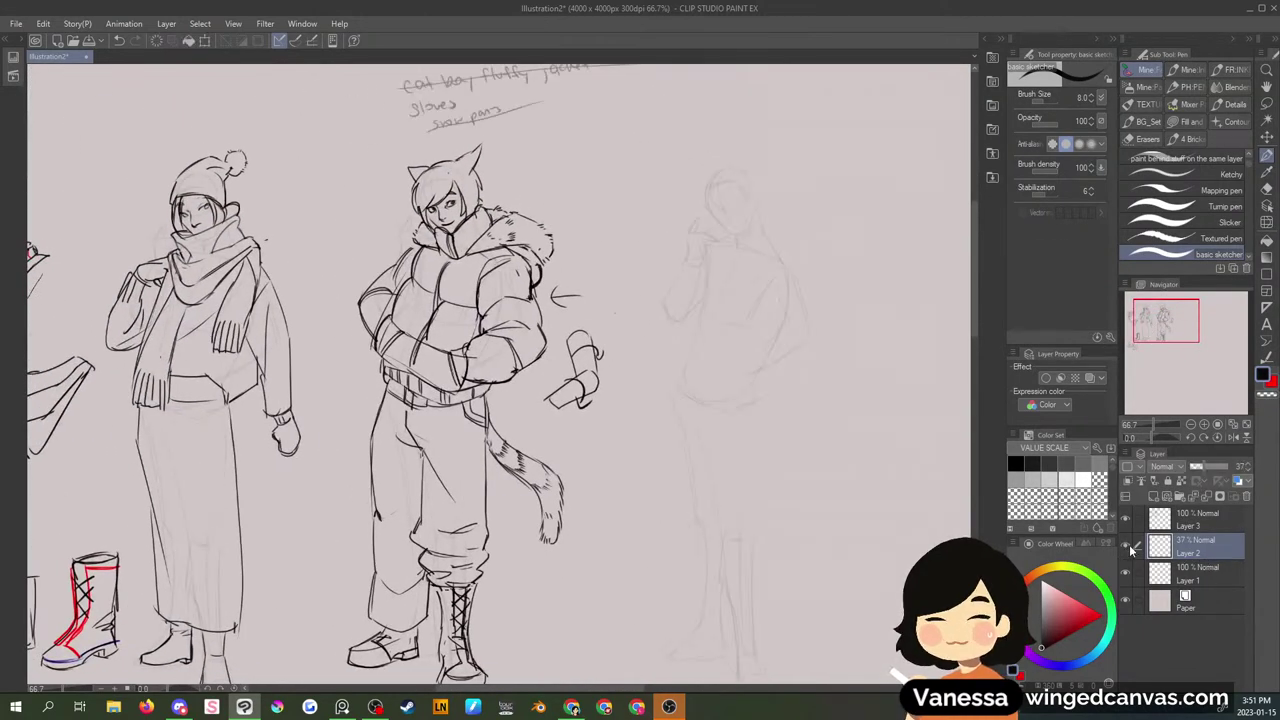
pyautogui.click(1199, 520)
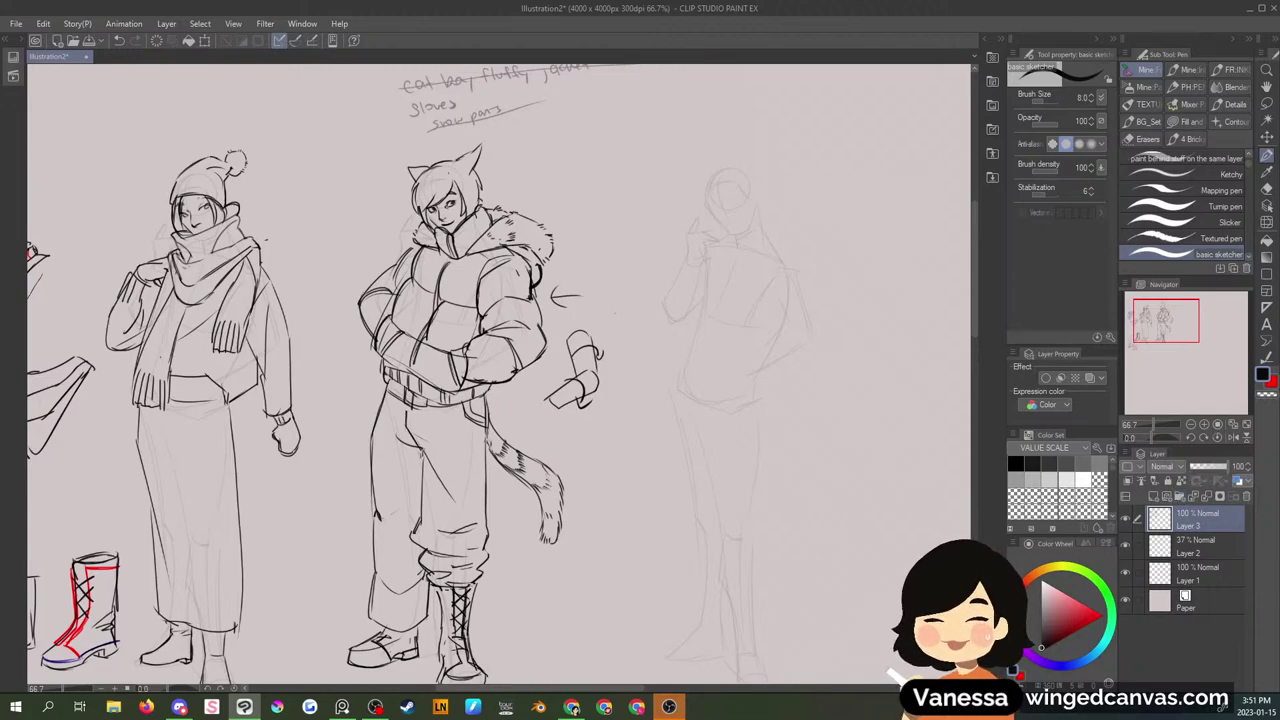
pyautogui.hotkey('alt', 'Tab')
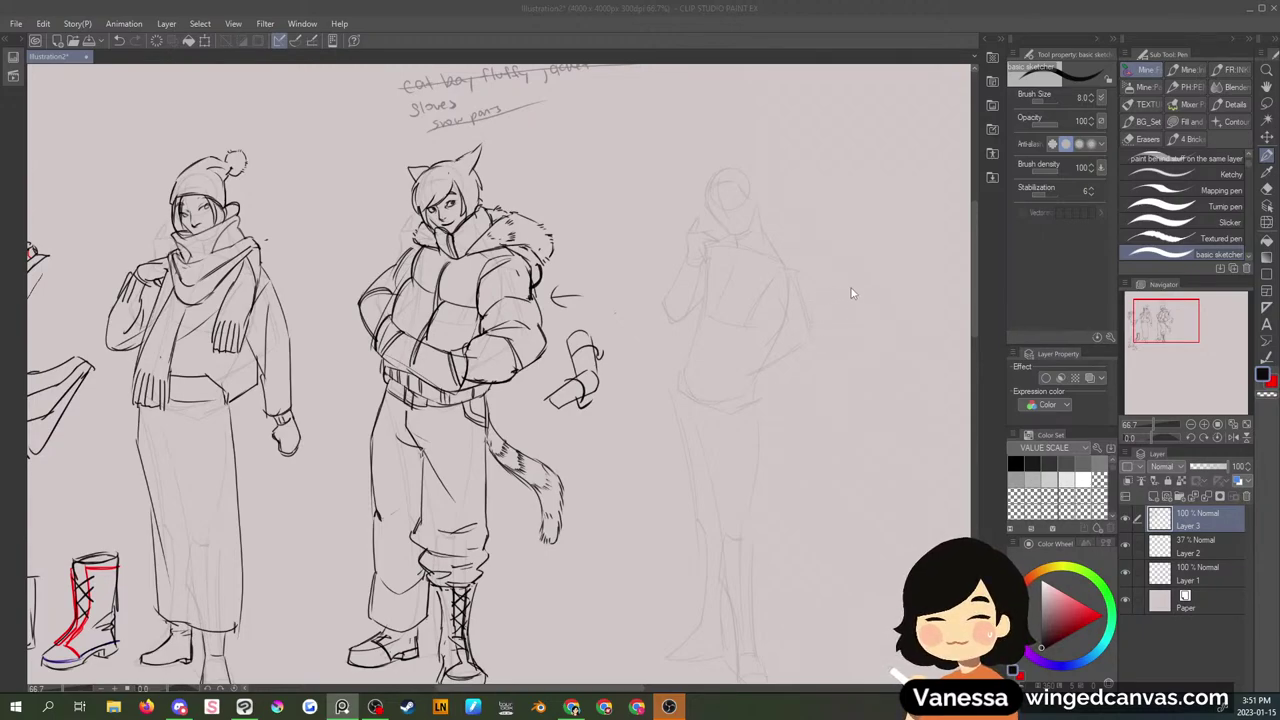
pyautogui.hotkey('alt', 'Tab')
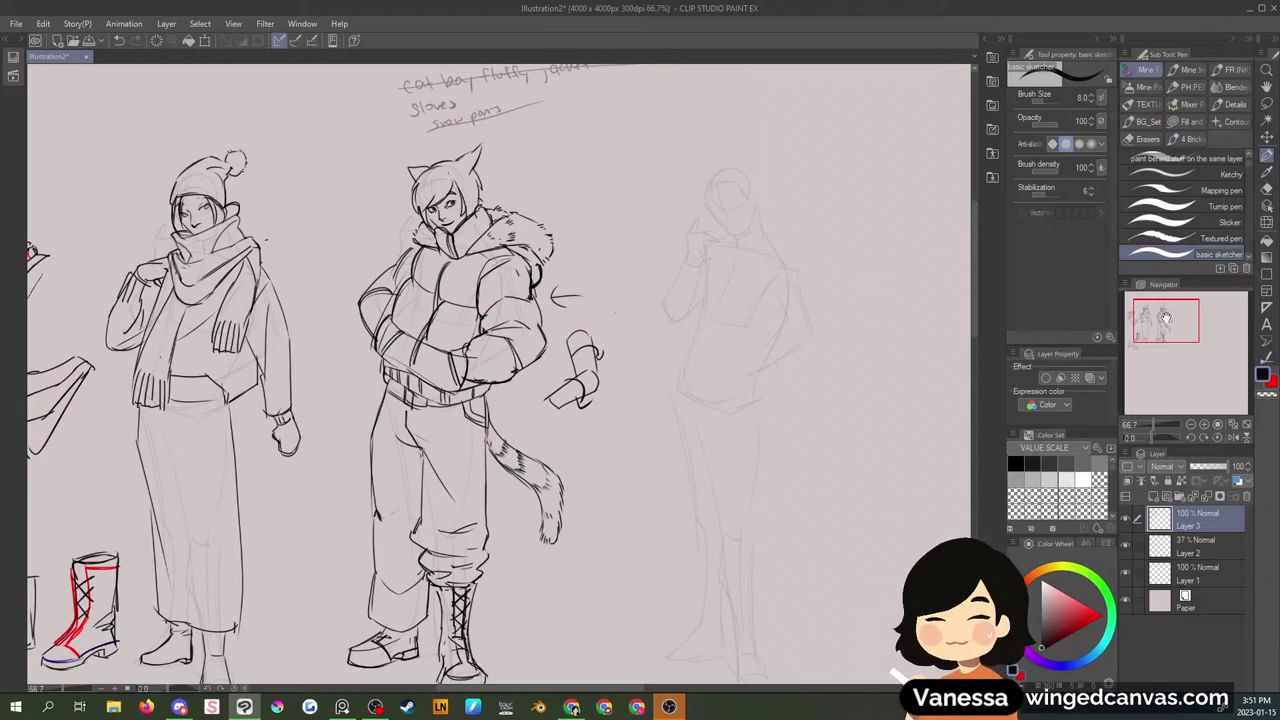
pyautogui.moveTo(1166, 318); pyautogui.dragTo(1170, 320)
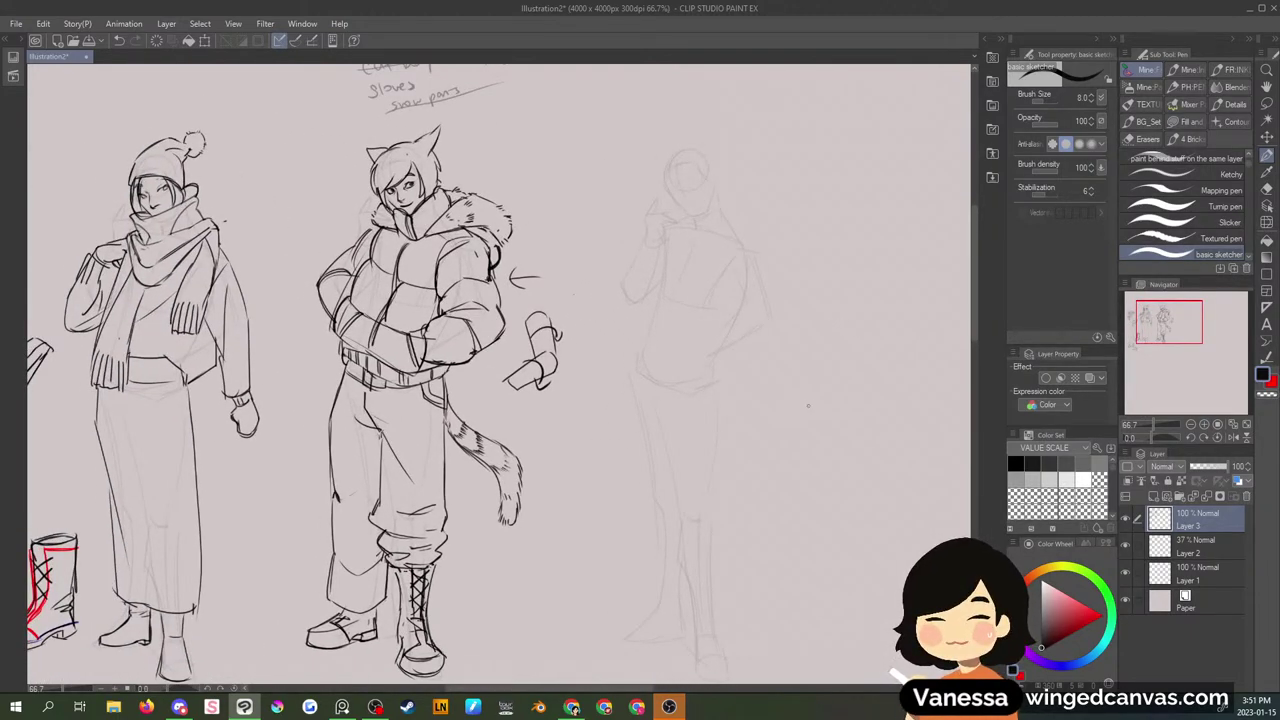
# - Sketch a mitten with a cuff beside the third figure, plus a simple oval mitten form with a small thumb oval below it
pyautogui.moveTo(810, 412)
pyautogui.mouseDown()
pyautogui.moveTo(794, 368)
pyautogui.moveTo(815, 365)
pyautogui.moveTo(858, 300)
pyautogui.moveTo(888, 348)
pyautogui.moveTo(828, 389)
pyautogui.moveTo(830, 403)
pyautogui.mouseUp()
pyautogui.moveTo(817, 371)
pyautogui.mouseDown()
pyautogui.moveTo(815, 416)
pyautogui.moveTo(853, 416)
pyautogui.moveTo(884, 369)
pyautogui.moveTo(856, 300)
pyautogui.mouseUp()
pyautogui.moveTo(812, 418)
pyautogui.mouseDown()
pyautogui.moveTo(820, 452)
pyautogui.moveTo(864, 448)
pyautogui.moveTo(862, 408)
pyautogui.mouseUp()
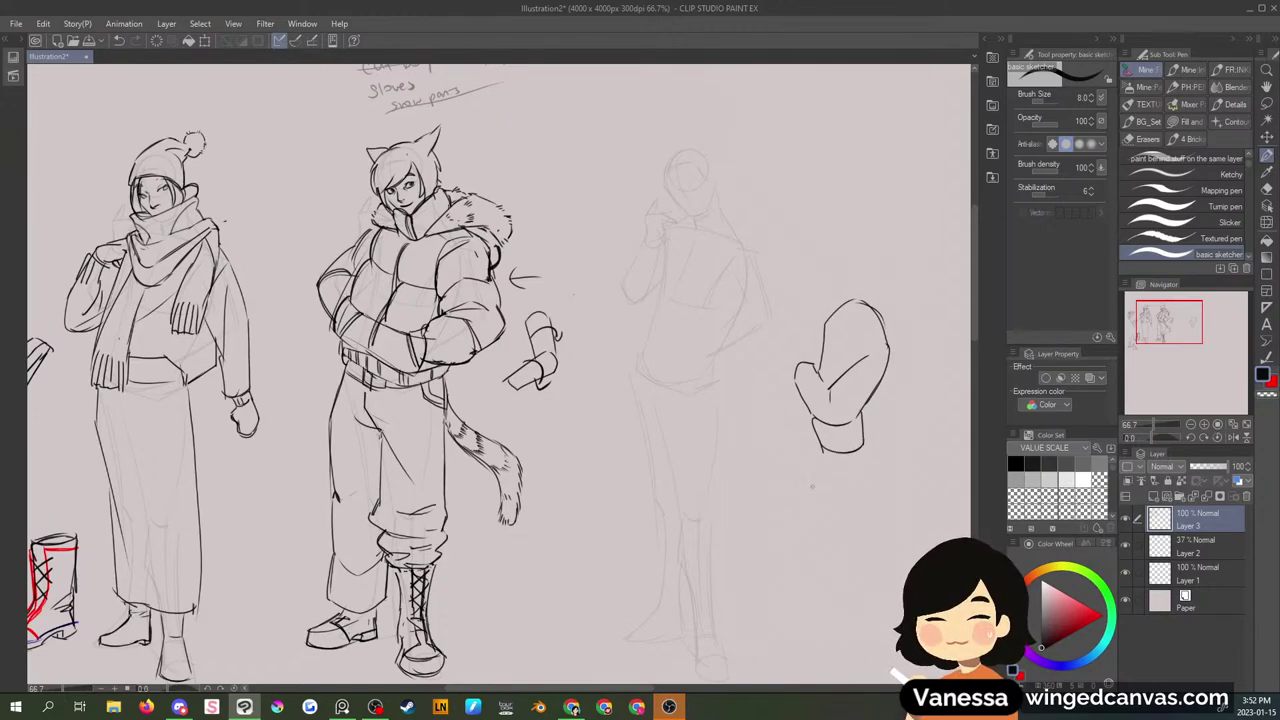
pyautogui.moveTo(826, 528)
pyautogui.mouseDown()
pyautogui.moveTo(812, 502)
pyautogui.moveTo(770, 555)
pyautogui.moveTo(806, 502)
pyautogui.moveTo(770, 574)
pyautogui.mouseUp()
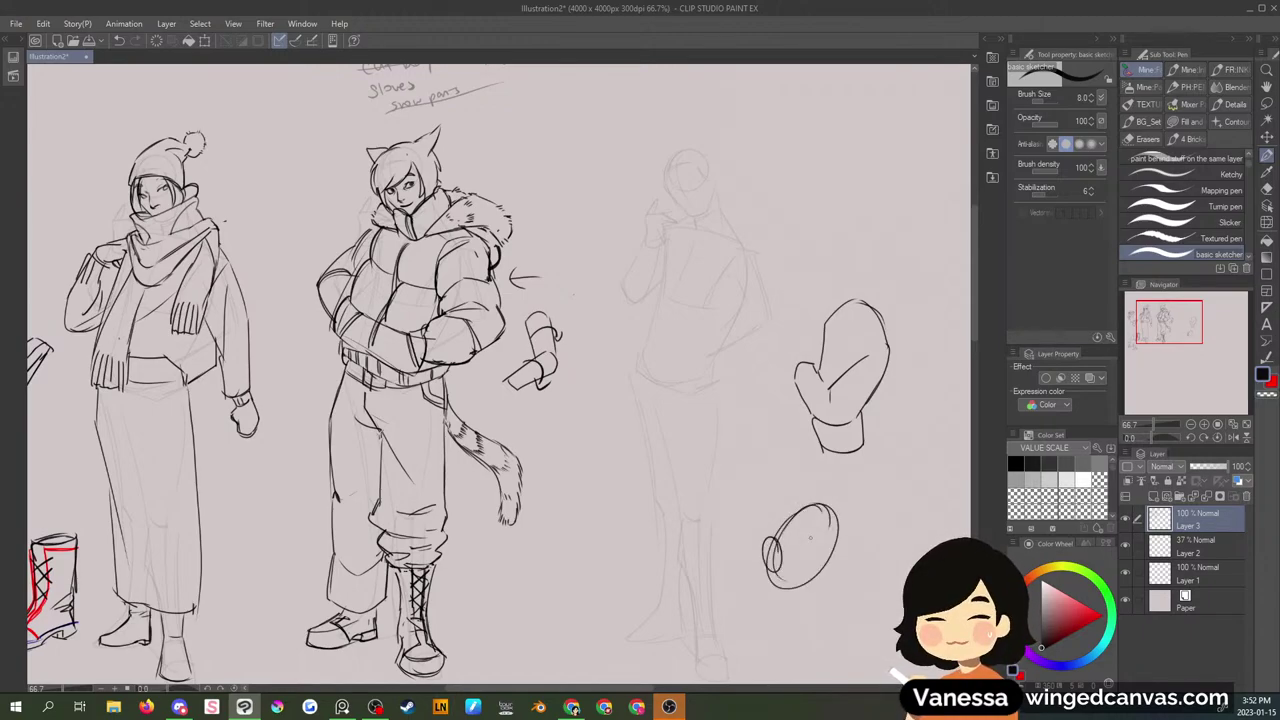
# - Select both mitten studies beside the third figure with the lasso and delete them
pyautogui.press('w')
pyautogui.click(849, 403)
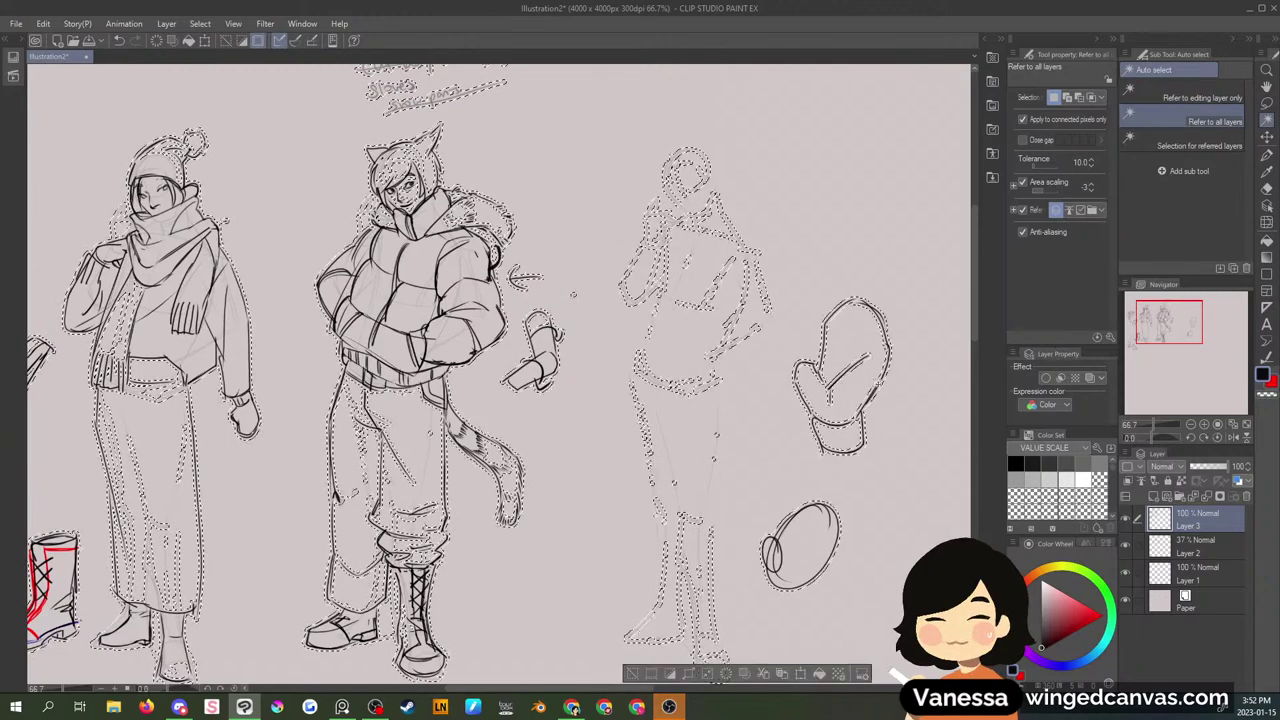
pyautogui.press('m')
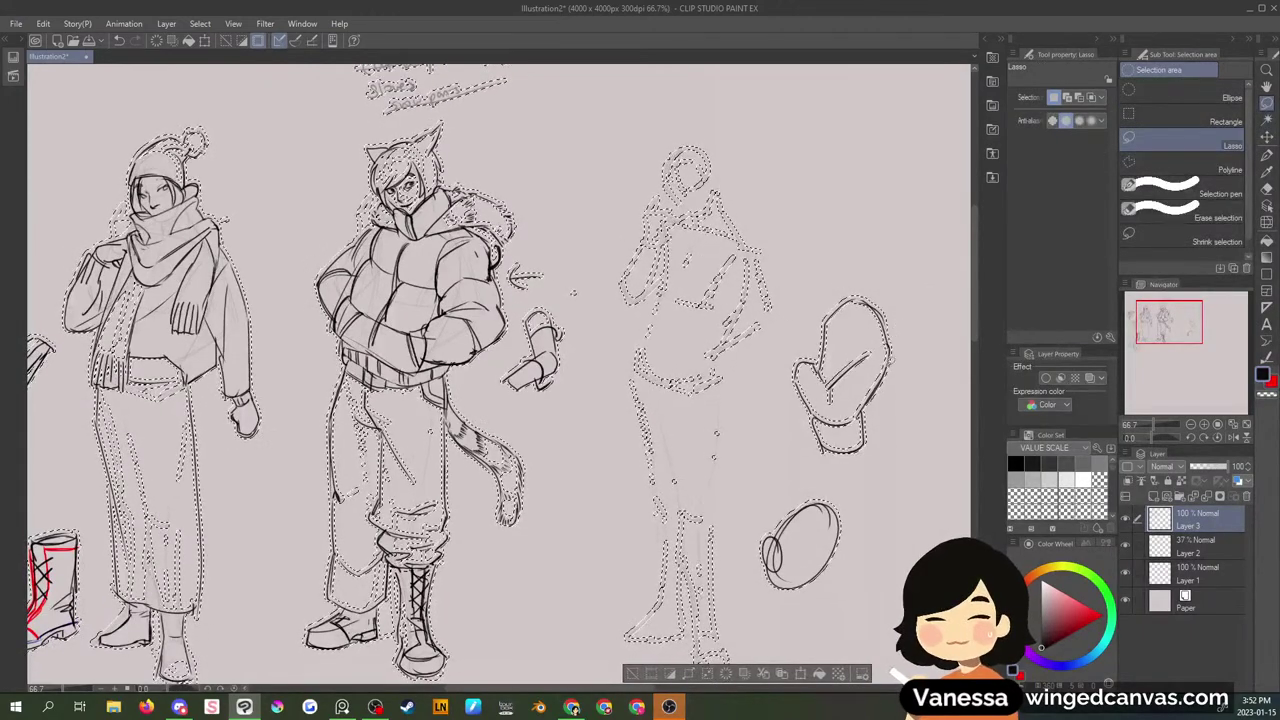
pyautogui.hotkey('ctrl', 'd')
pyautogui.moveTo(908, 405)
pyautogui.mouseDown()
pyautogui.moveTo(836, 258)
pyautogui.moveTo(906, 562)
pyautogui.mouseUp()
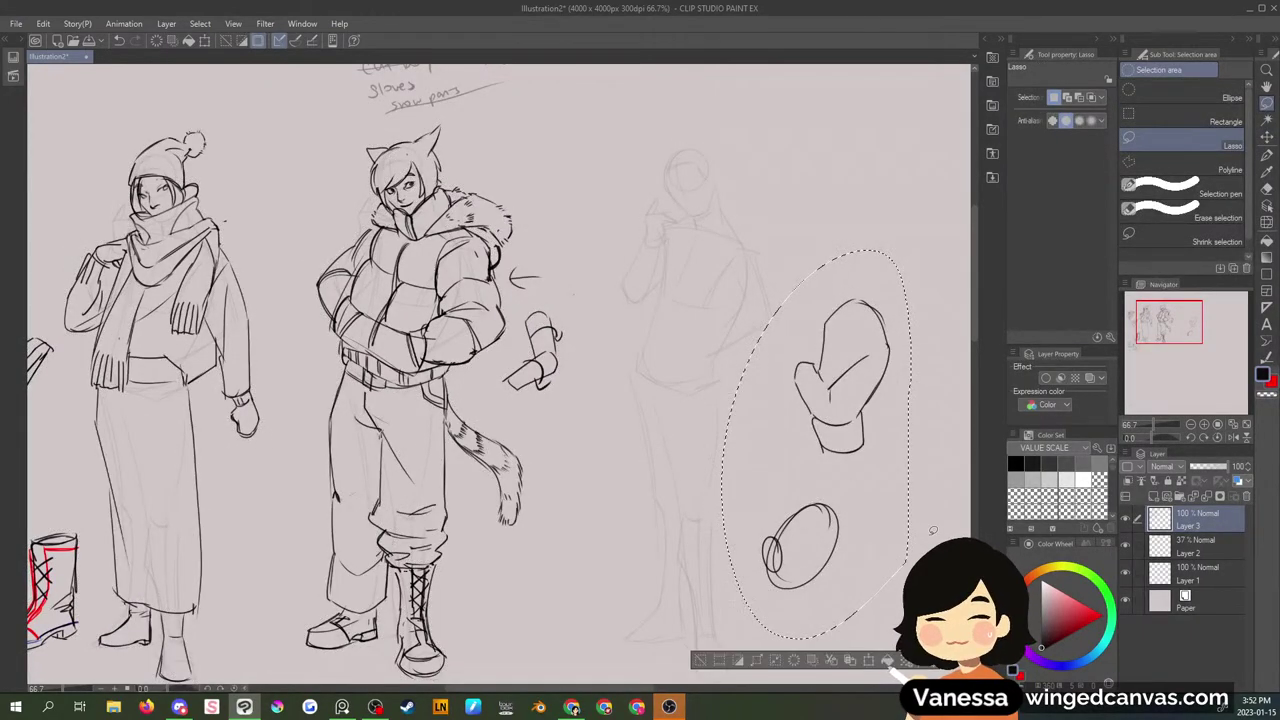
pyautogui.press('Delete')
pyautogui.hotkey('ctrl', 'd')
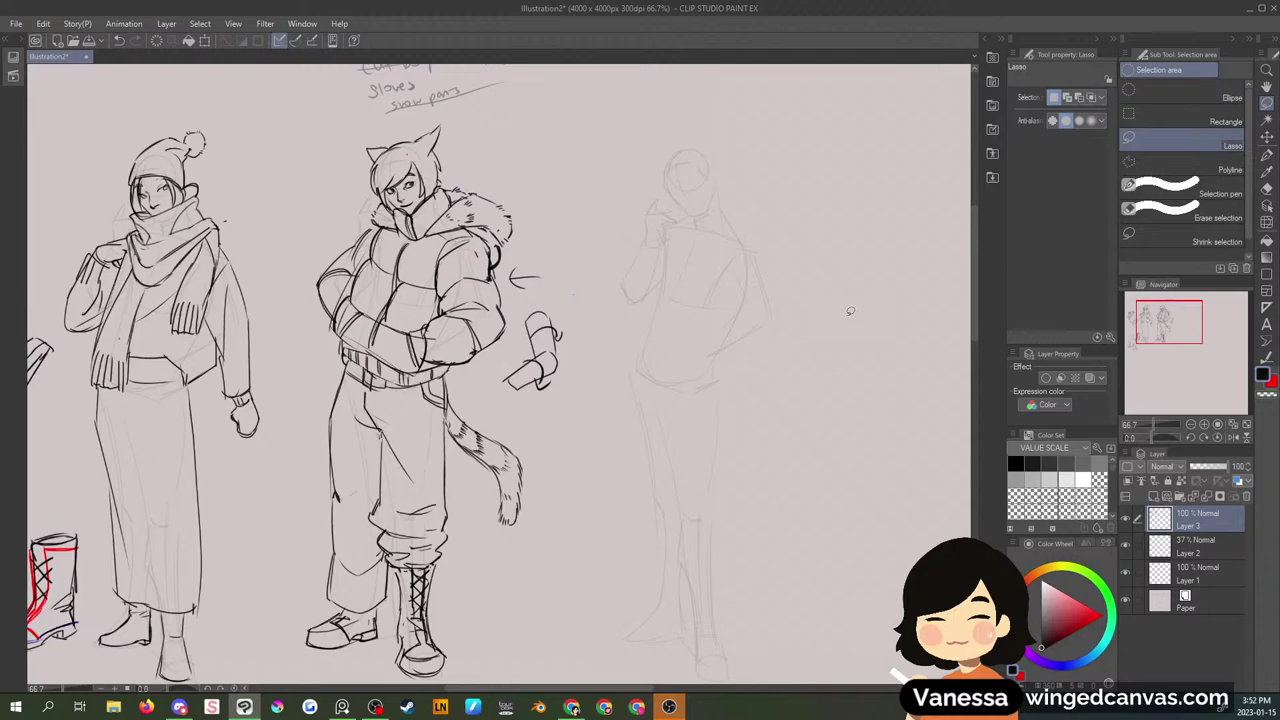
# - Sketch the bent fingers and thumb of a gloved hand study beside the third figure, redoing the first finger strokes
pyautogui.press('p')
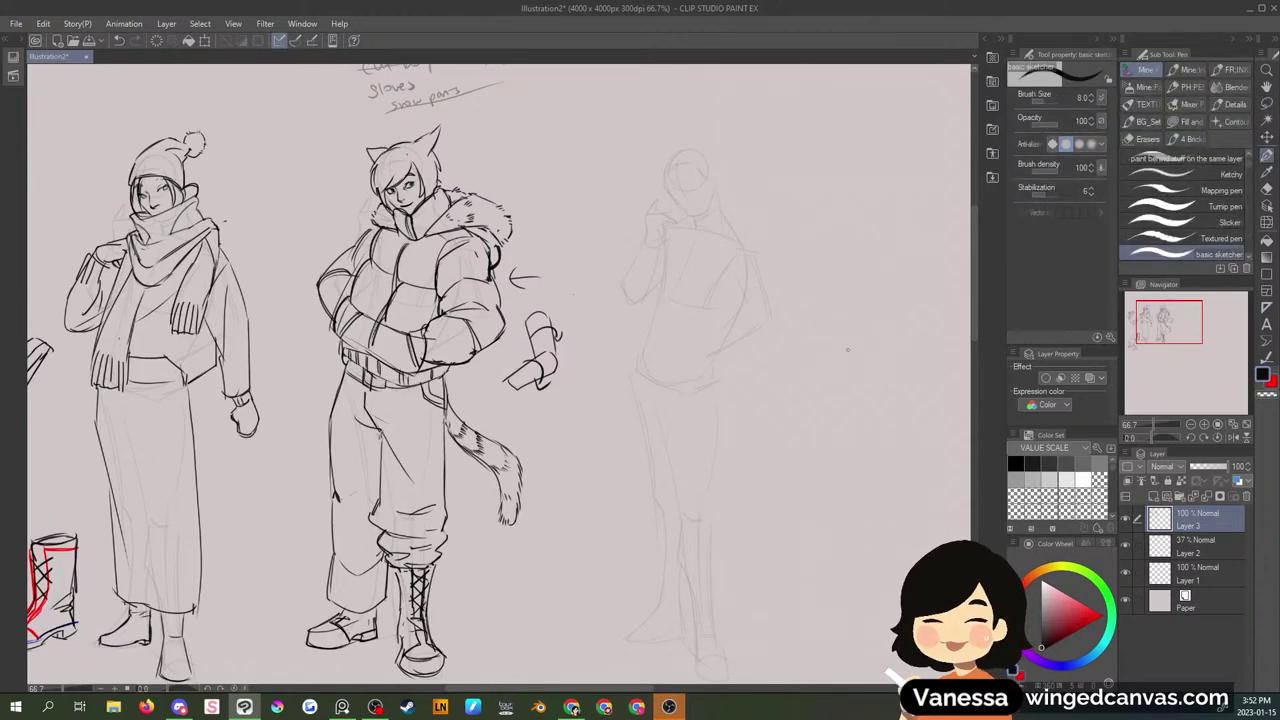
pyautogui.moveTo(828, 383); pyautogui.dragTo(798, 413)
pyautogui.moveTo(830, 388)
pyautogui.mouseDown()
pyautogui.moveTo(824, 366)
pyautogui.moveTo(788, 358)
pyautogui.moveTo(815, 386)
pyautogui.moveTo(777, 400)
pyautogui.moveTo(791, 394)
pyautogui.moveTo(788, 432)
pyautogui.moveTo(777, 419)
pyautogui.moveTo(774, 434)
pyautogui.mouseUp()
pyautogui.hotkey('ctrl', 'z')
pyautogui.hotkey('ctrl', 'z')
pyautogui.moveTo(790, 426)
pyautogui.mouseDown()
pyautogui.moveTo(780, 436)
pyautogui.moveTo(828, 418)
pyautogui.moveTo(846, 436)
pyautogui.mouseUp()
pyautogui.click(798, 421)
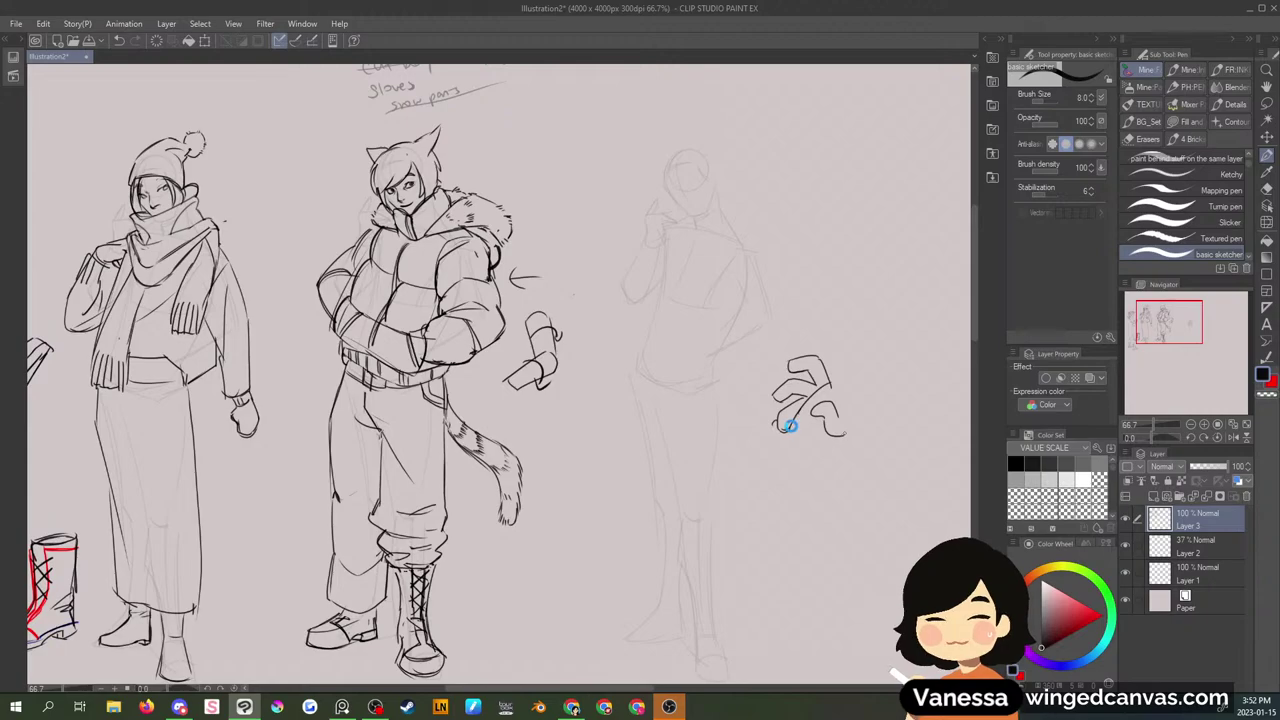
# - Complete the gloved hand study with its palm, a cuff around the wrist, forearm lines and thumb-base detail
pyautogui.moveTo(788, 428)
pyautogui.mouseDown()
pyautogui.moveTo(802, 414)
pyautogui.moveTo(804, 436)
pyautogui.moveTo(818, 428)
pyautogui.mouseUp()
pyautogui.moveTo(836, 386); pyautogui.dragTo(858, 414)
pyautogui.moveTo(814, 450); pyautogui.dragTo(872, 454)
pyautogui.moveTo(862, 416)
pyautogui.mouseDown()
pyautogui.moveTo(882, 492)
pyautogui.moveTo(912, 462)
pyautogui.mouseUp()
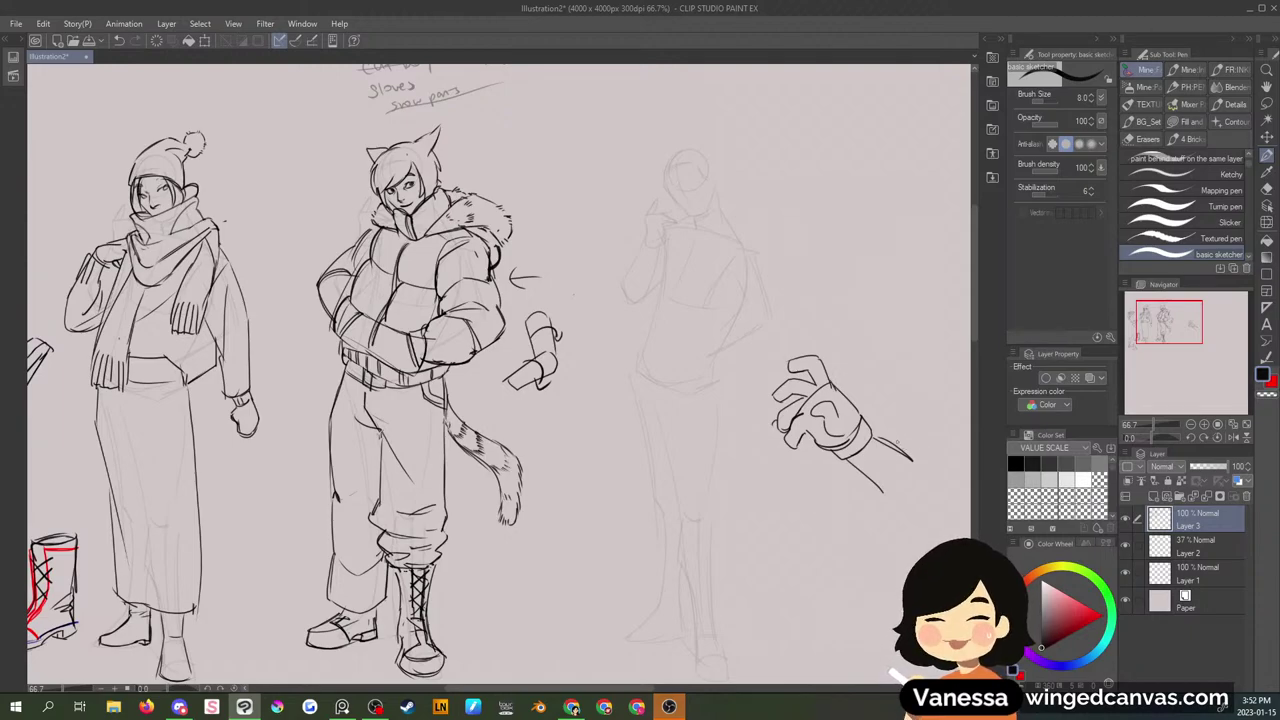
pyautogui.moveTo(861, 421)
pyautogui.mouseDown()
pyautogui.moveTo(873, 429)
pyautogui.moveTo(860, 426)
pyautogui.mouseUp()
pyautogui.moveTo(824, 402); pyautogui.dragTo(814, 419)
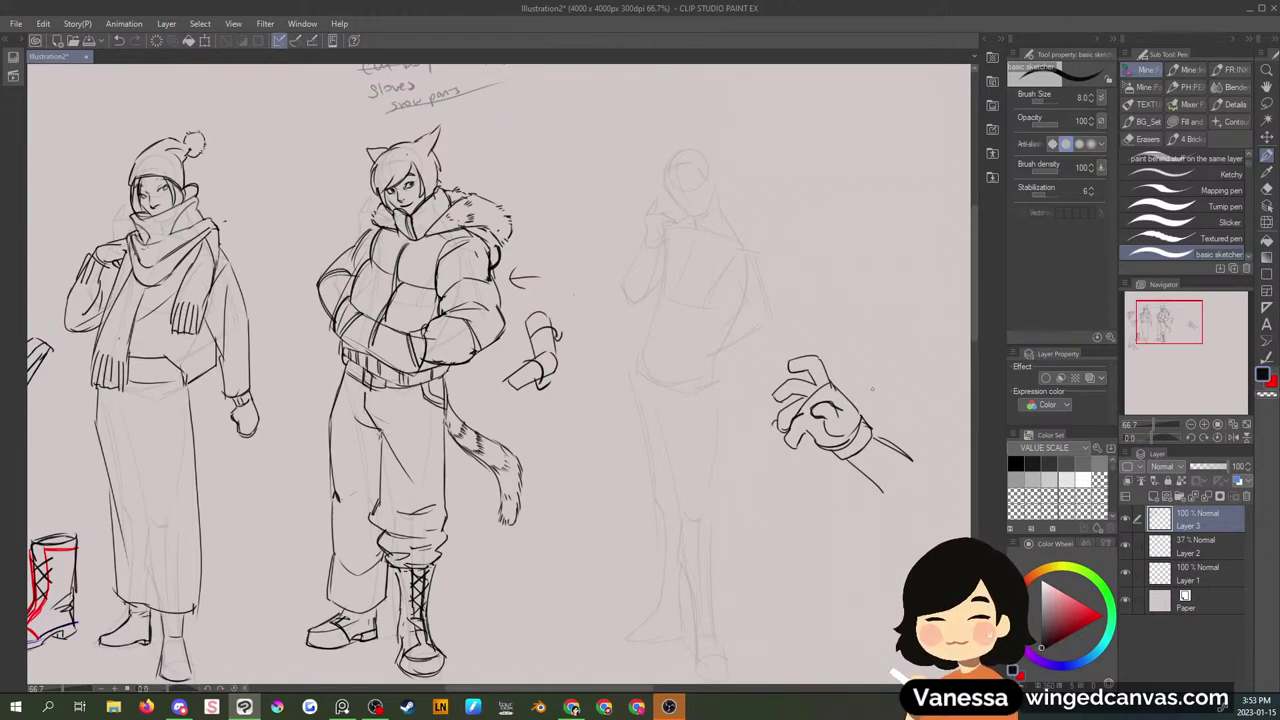
# - Sketch an open five-fingered glove with a cuff above the gloved hand, then lasso both glove studies and delete them
pyautogui.moveTo(813, 274)
pyautogui.mouseDown()
pyautogui.moveTo(856, 261)
pyautogui.moveTo(852, 229)
pyautogui.moveTo(856, 260)
pyautogui.moveTo(798, 276)
pyautogui.moveTo(820, 318)
pyautogui.mouseUp()
pyautogui.moveTo(855, 262)
pyautogui.mouseDown()
pyautogui.moveTo(860, 288)
pyautogui.moveTo(880, 284)
pyautogui.mouseUp()
pyautogui.moveTo(880, 284)
pyautogui.mouseDown()
pyautogui.moveTo(866, 304)
pyautogui.moveTo(874, 342)
pyautogui.mouseUp()
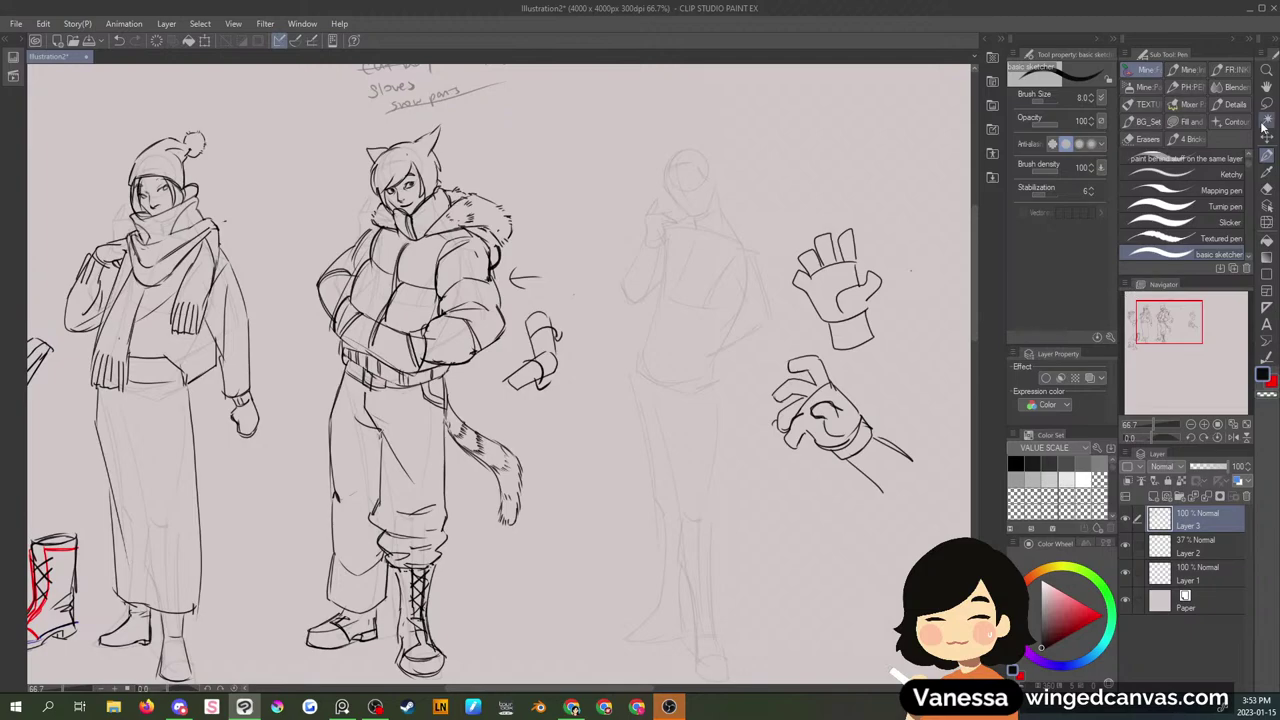
pyautogui.press('m')
pyautogui.moveTo(900, 268)
pyautogui.mouseDown()
pyautogui.moveTo(727, 335)
pyautogui.moveTo(905, 255)
pyautogui.mouseUp()
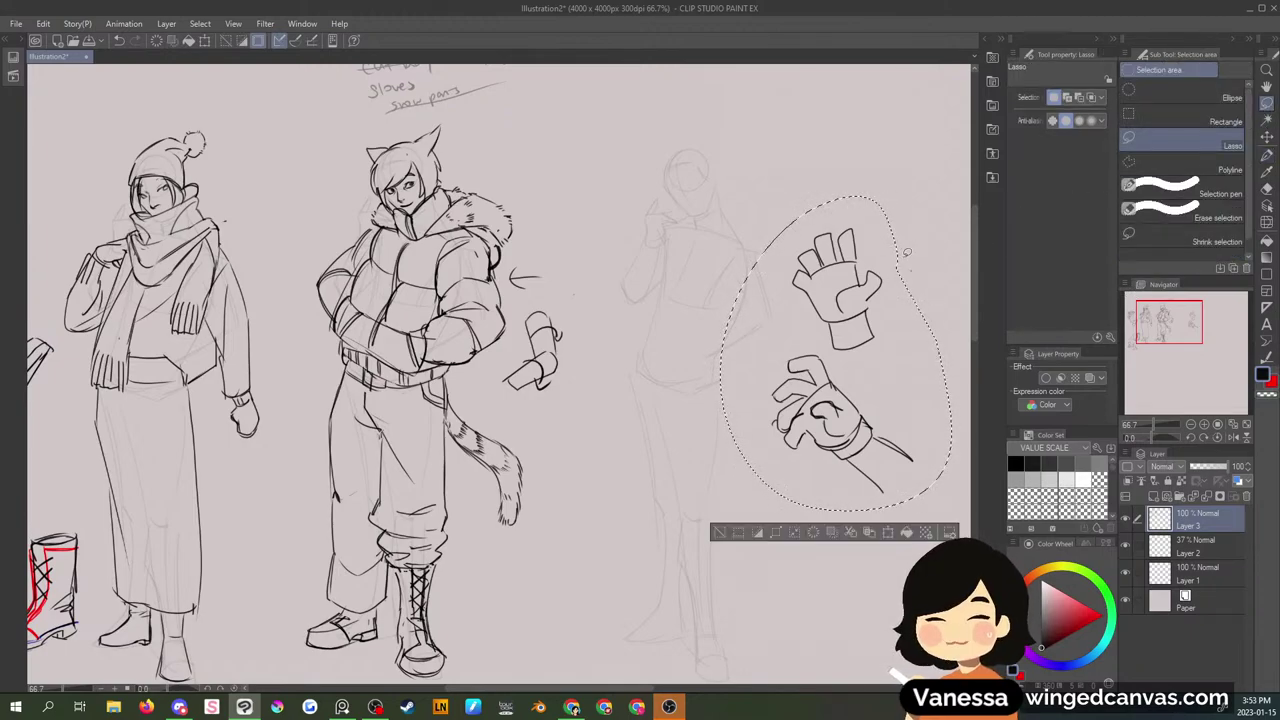
pyautogui.press('Delete')
pyautogui.hotkey('ctrl', 'd')
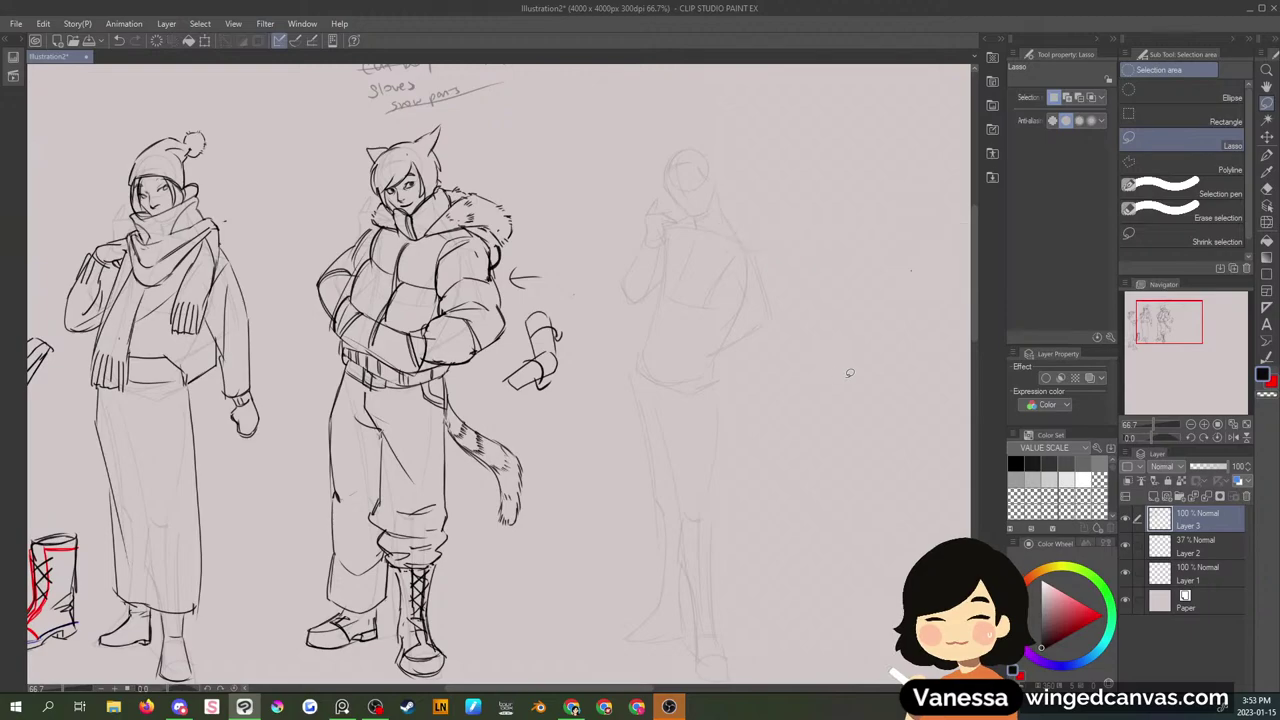
# - Draw the third figure's head outline with eyes, nose and smile, and add a curved hat brim across the forehead
pyautogui.press('p')
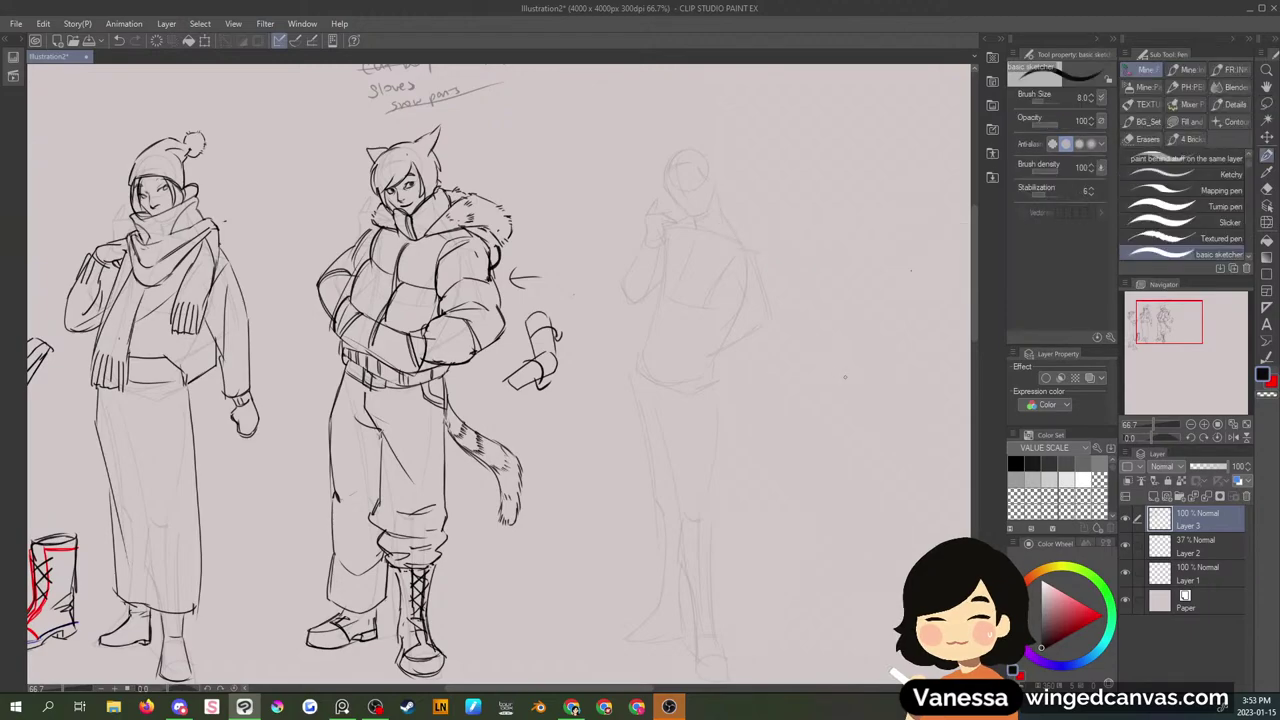
pyautogui.moveTo(667, 177)
pyautogui.mouseDown()
pyautogui.moveTo(705, 166)
pyautogui.moveTo(684, 197)
pyautogui.moveTo(669, 193)
pyautogui.moveTo(696, 187)
pyautogui.moveTo(686, 211)
pyautogui.moveTo(701, 208)
pyautogui.moveTo(680, 213)
pyautogui.moveTo(668, 190)
pyautogui.moveTo(715, 199)
pyautogui.mouseUp()
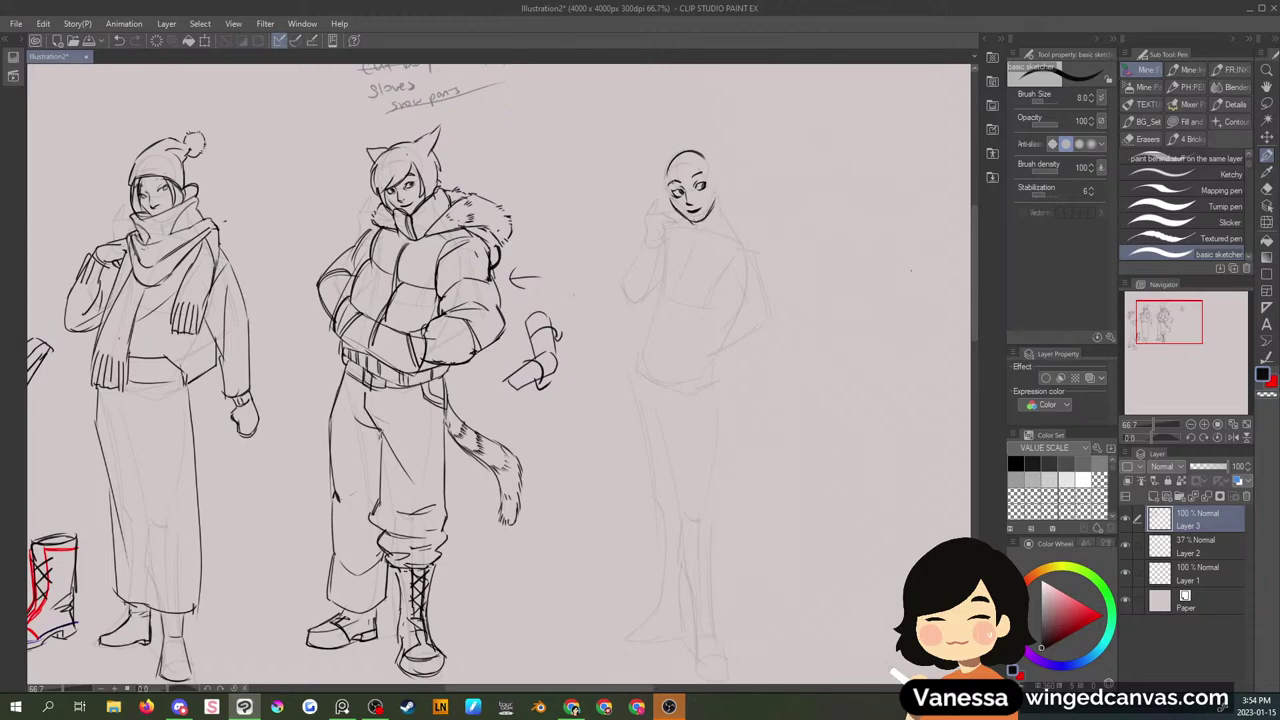
pyautogui.moveTo(670, 157); pyautogui.dragTo(664, 180)
pyautogui.moveTo(665, 180); pyautogui.dragTo(711, 166)
# - Select the skull outline above the third figure's hat brim and delete it
pyautogui.moveTo(673, 177)
pyautogui.mouseDown()
pyautogui.moveTo(726, 148)
pyautogui.moveTo(668, 160)
pyautogui.mouseUp()
pyautogui.press('m')
pyautogui.press('Delete')
pyautogui.hotkey('ctrl', 'd')
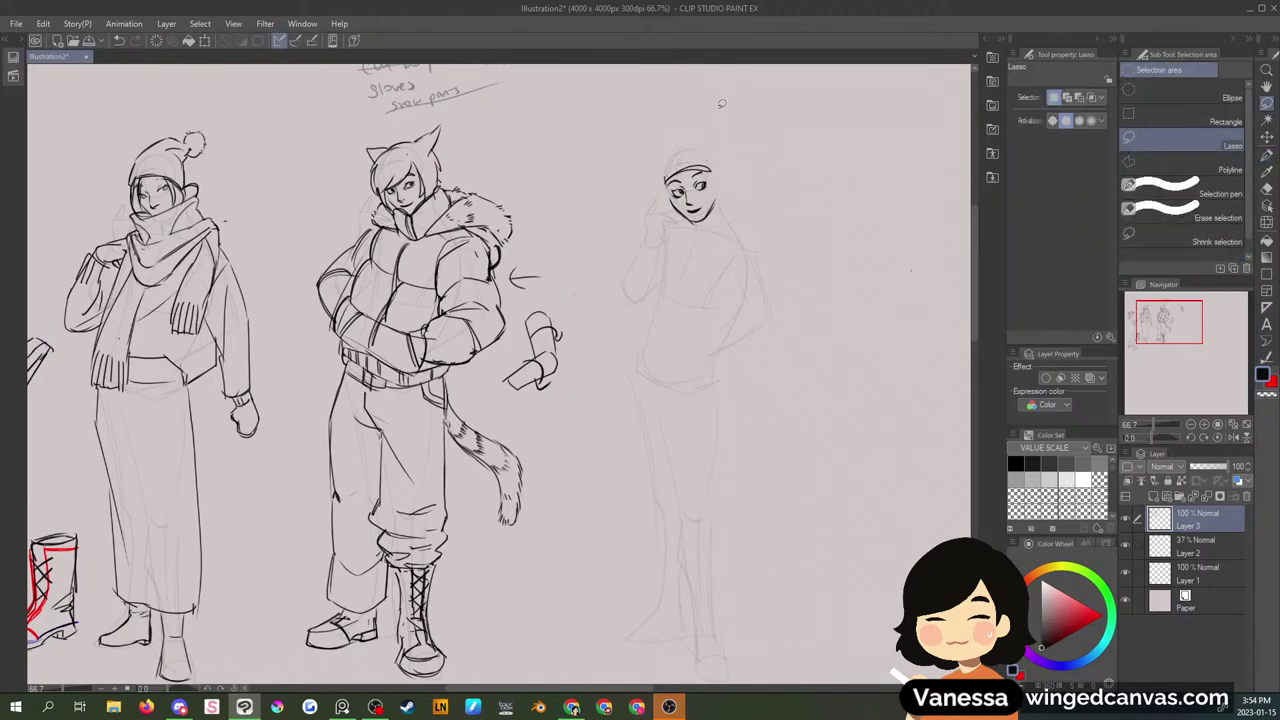
# - Draw a slouchy knit beanie with a folded band and a fluffy pom-pom on the third figure's head
pyautogui.press('p')
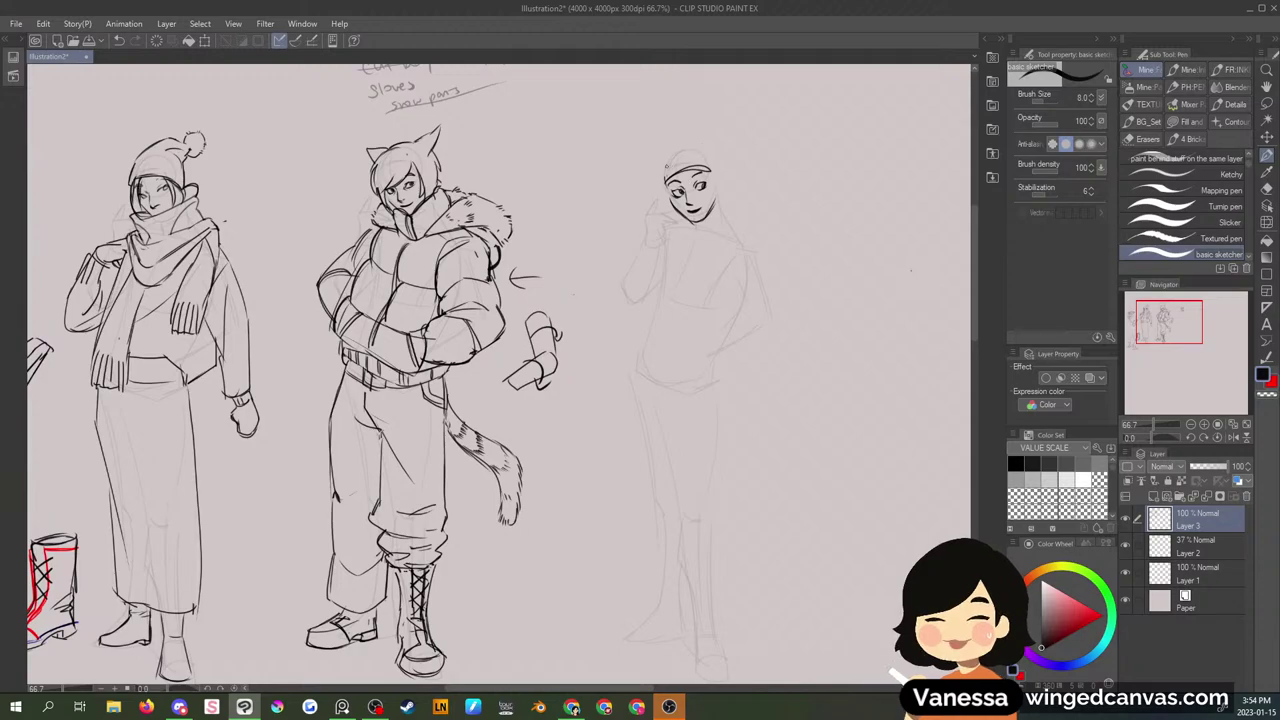
pyautogui.moveTo(664, 178)
pyautogui.mouseDown()
pyautogui.moveTo(666, 143)
pyautogui.moveTo(690, 121)
pyautogui.mouseUp()
pyautogui.moveTo(668, 152)
pyautogui.mouseDown()
pyautogui.moveTo(707, 145)
pyautogui.moveTo(702, 125)
pyautogui.moveTo(715, 171)
pyautogui.moveTo(689, 110)
pyautogui.moveTo(708, 123)
pyautogui.mouseUp()
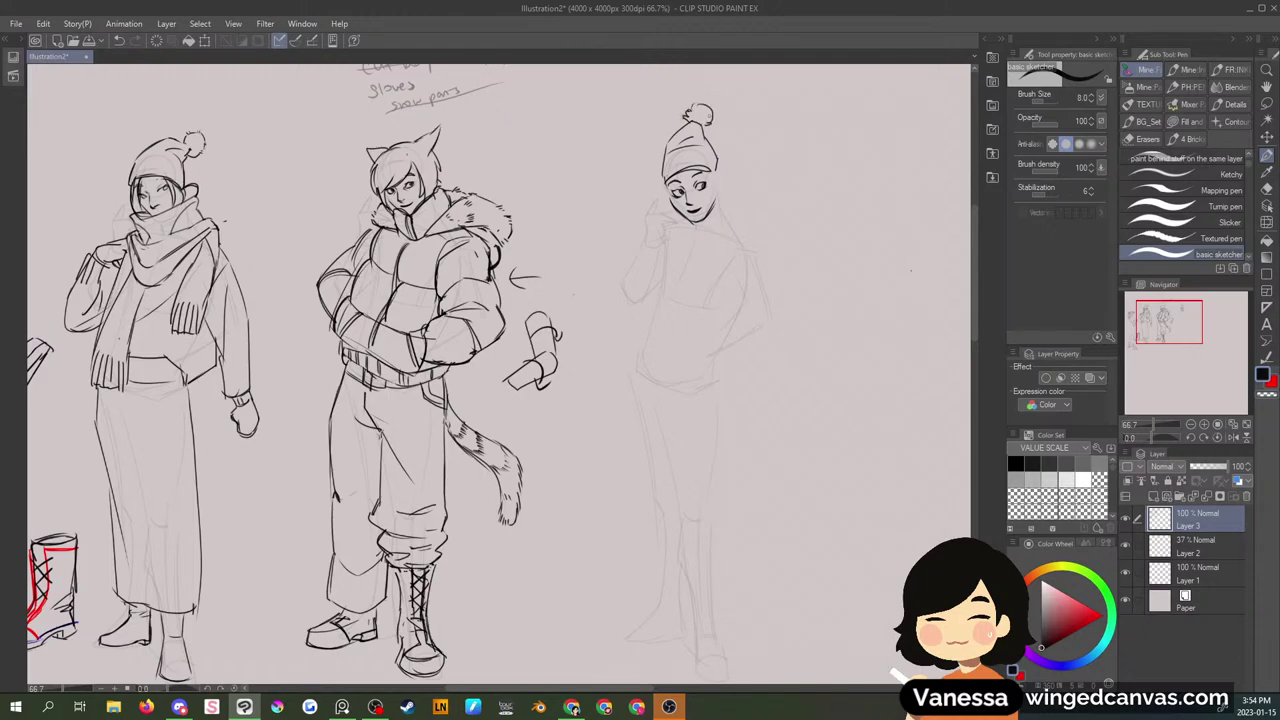
# - Draw wavy hair falling from under the beanie to the shoulders on both sides of the third figure's face
pyautogui.moveTo(710, 172)
pyautogui.mouseDown()
pyautogui.moveTo(716, 206)
pyautogui.moveTo(660, 206)
pyautogui.moveTo(658, 234)
pyautogui.mouseUp()
pyautogui.moveTo(672, 186)
pyautogui.mouseDown()
pyautogui.moveTo(664, 230)
pyautogui.moveTo(652, 214)
pyautogui.moveTo(650, 236)
pyautogui.moveTo(666, 228)
pyautogui.mouseUp()
pyautogui.moveTo(684, 214); pyautogui.dragTo(670, 226)
pyautogui.moveTo(716, 188); pyautogui.dragTo(704, 246)
pyautogui.moveTo(722, 168)
pyautogui.mouseDown()
pyautogui.moveTo(712, 242)
pyautogui.moveTo(738, 204)
pyautogui.moveTo(704, 246)
pyautogui.mouseUp()
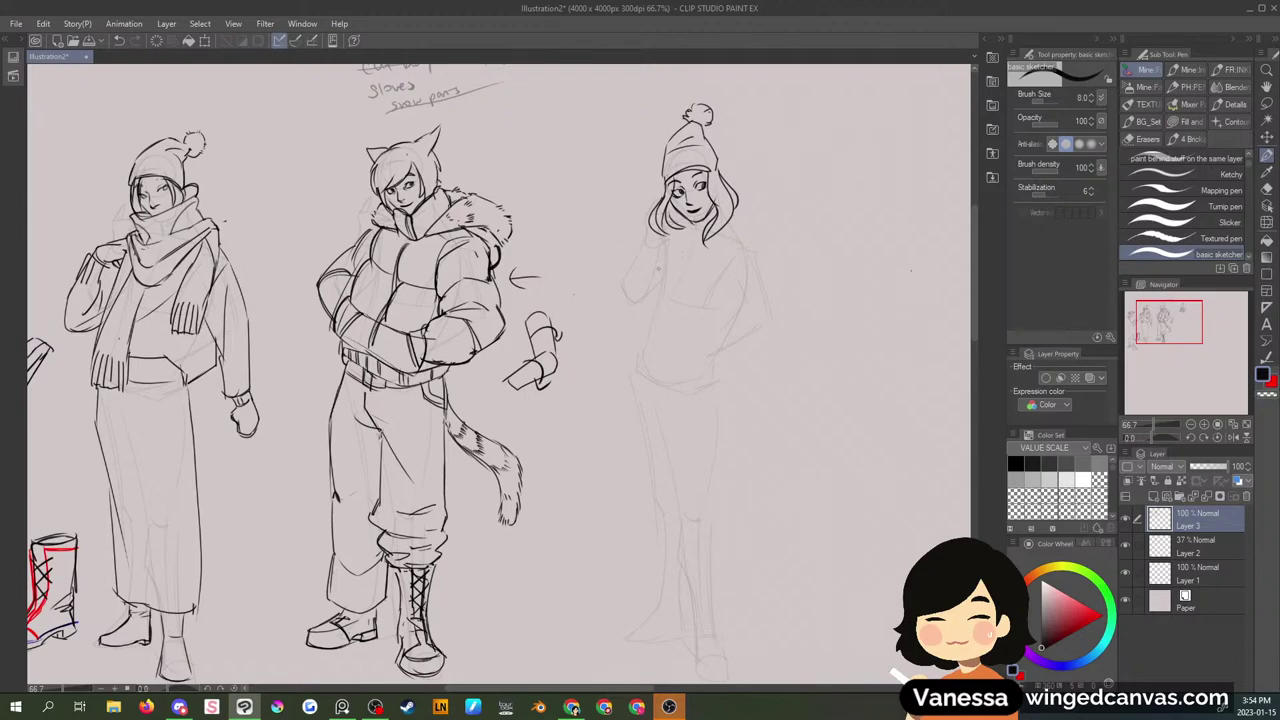
# - Outline the third figure's jacket body, hem and shoulder, and add the upright collar and the diagonal front line
pyautogui.moveTo(661, 238)
pyautogui.mouseDown()
pyautogui.moveTo(642, 360)
pyautogui.moveTo(737, 352)
pyautogui.moveTo(718, 337)
pyautogui.moveTo(747, 261)
pyautogui.moveTo(750, 292)
pyautogui.mouseUp()
pyautogui.moveTo(724, 236); pyautogui.dragTo(770, 254)
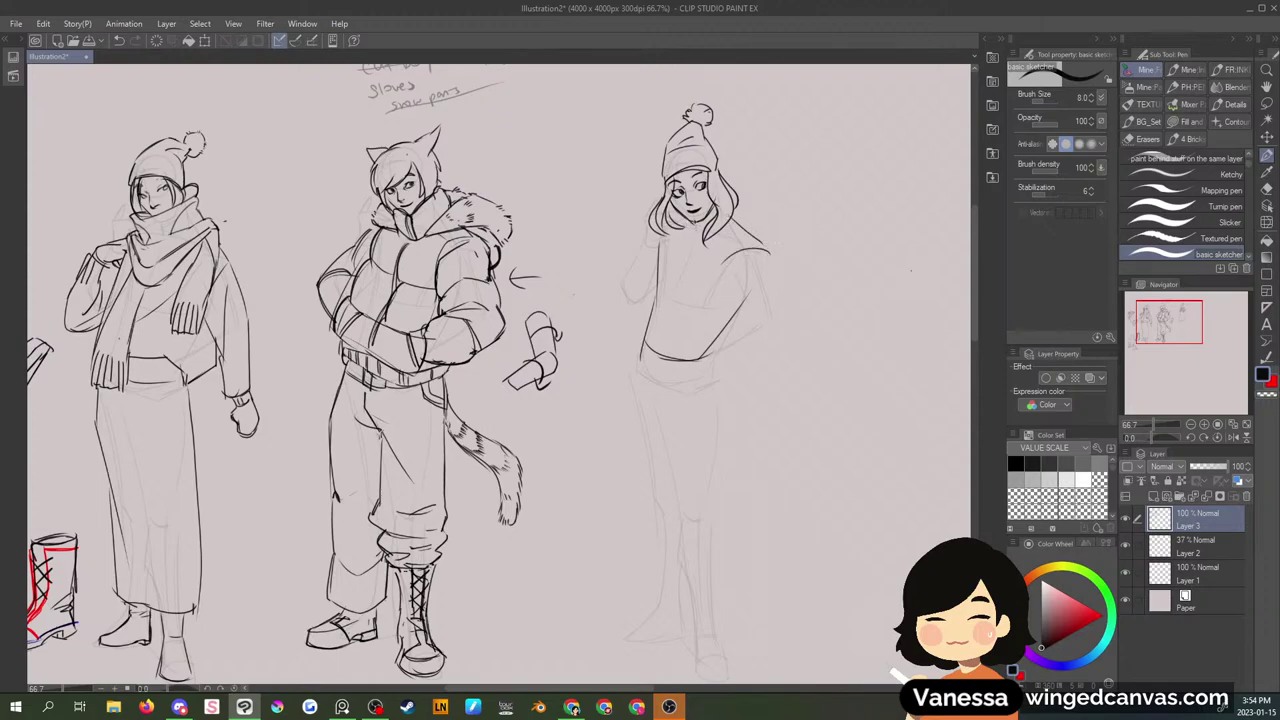
pyautogui.moveTo(684, 213)
pyautogui.mouseDown()
pyautogui.moveTo(674, 241)
pyautogui.moveTo(694, 243)
pyautogui.mouseUp()
pyautogui.moveTo(698, 217)
pyautogui.mouseDown()
pyautogui.moveTo(700, 251)
pyautogui.moveTo(714, 211)
pyautogui.mouseUp()
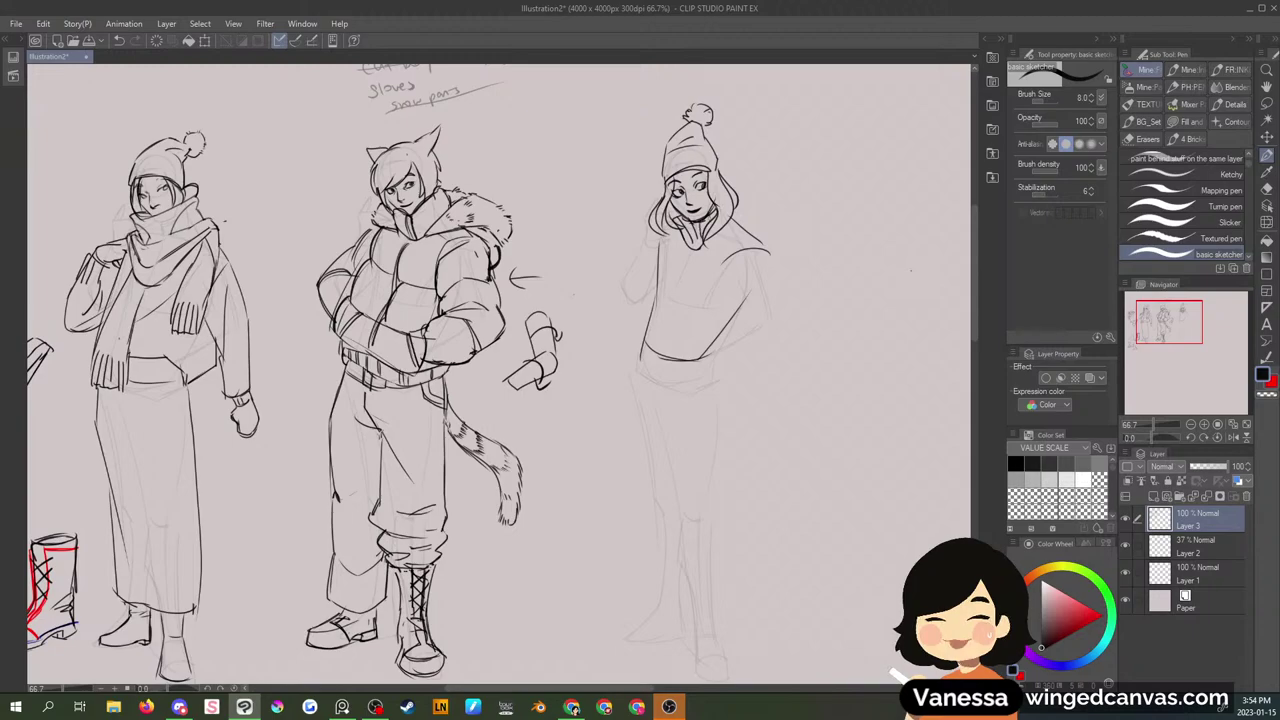
pyautogui.moveTo(680, 258); pyautogui.dragTo(664, 296)
pyautogui.moveTo(690, 249); pyautogui.dragTo(668, 298)
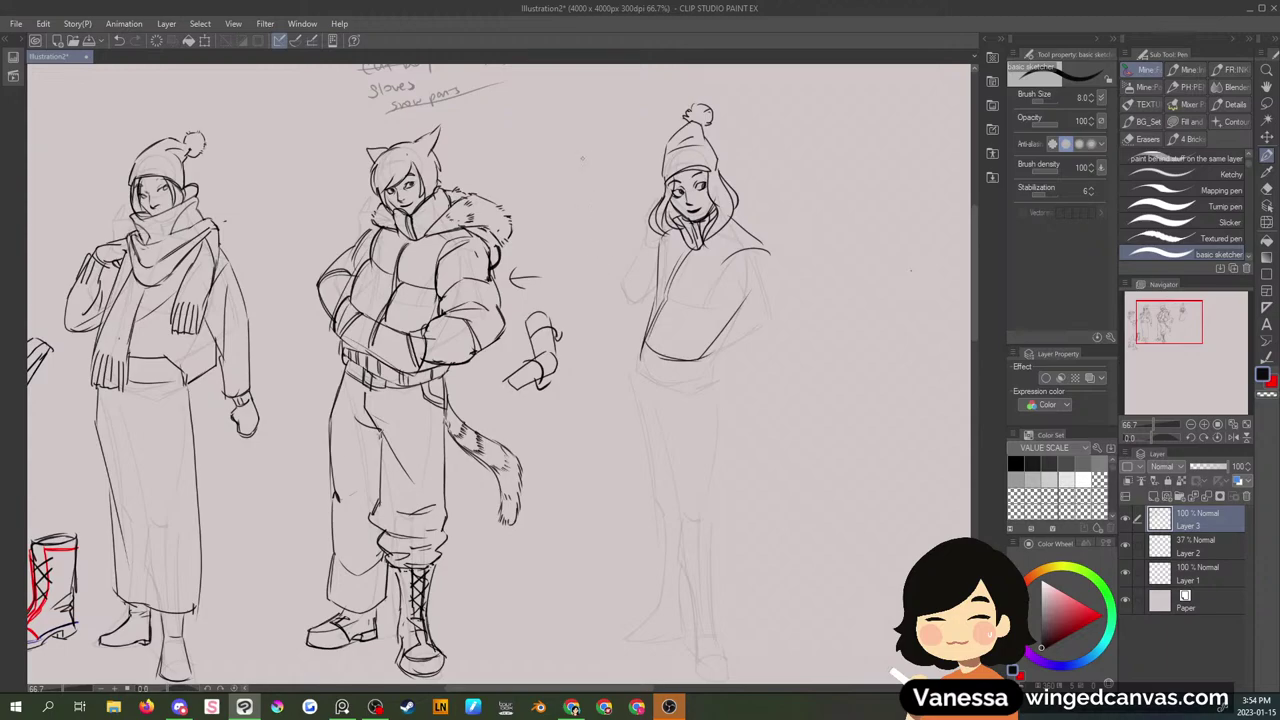
pyautogui.moveTo(599, 228)
pyautogui.mouseDown()
pyautogui.moveTo(589, 258)
pyautogui.moveTo(583, 228)
pyautogui.moveTo(596, 218)
pyautogui.moveTo(601, 232)
pyautogui.mouseUp()
pyautogui.moveTo(600, 206); pyautogui.dragTo(606, 248)
pyautogui.moveTo(606, 226); pyautogui.dragTo(613, 251)
pyautogui.press('m')
pyautogui.moveTo(590, 182); pyautogui.dragTo(588, 185)
pyautogui.press('Delete')
pyautogui.hotkey('ctrl', 'd')
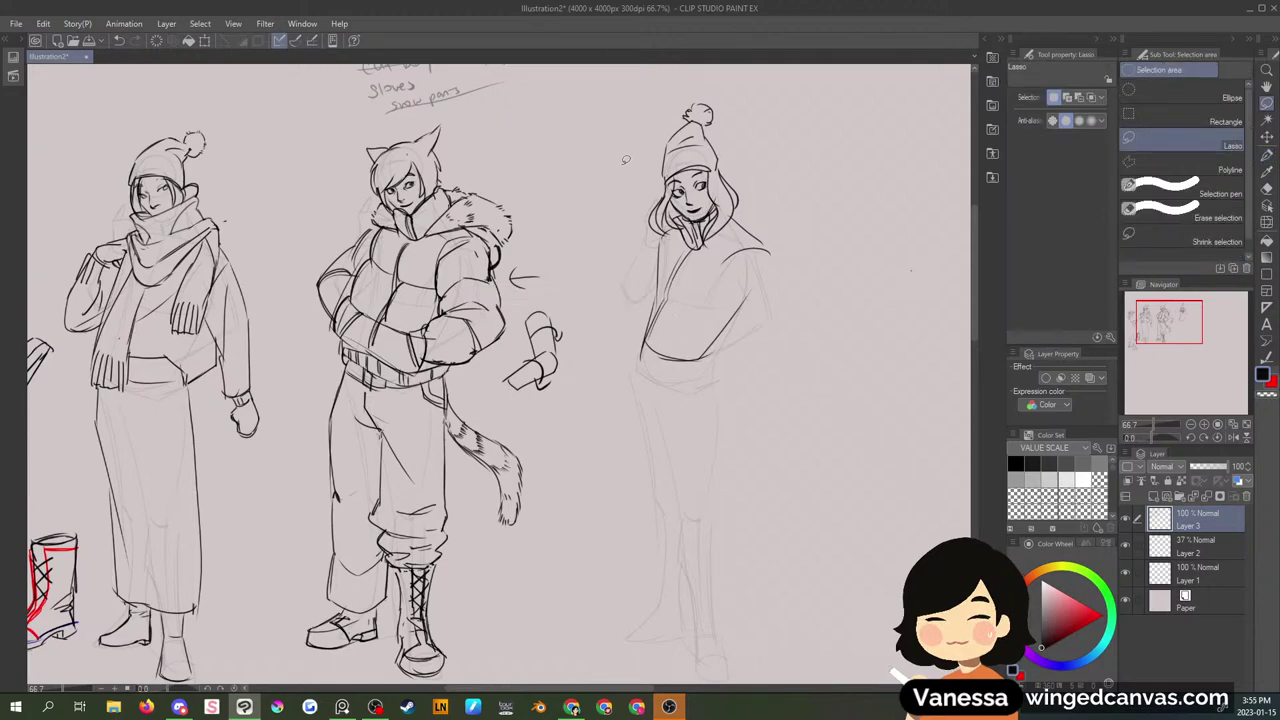
# - Sketch a large hand study beside the third figure's legs, with a rounded palm, spread fingers and a folded thumb
pyautogui.press('p')
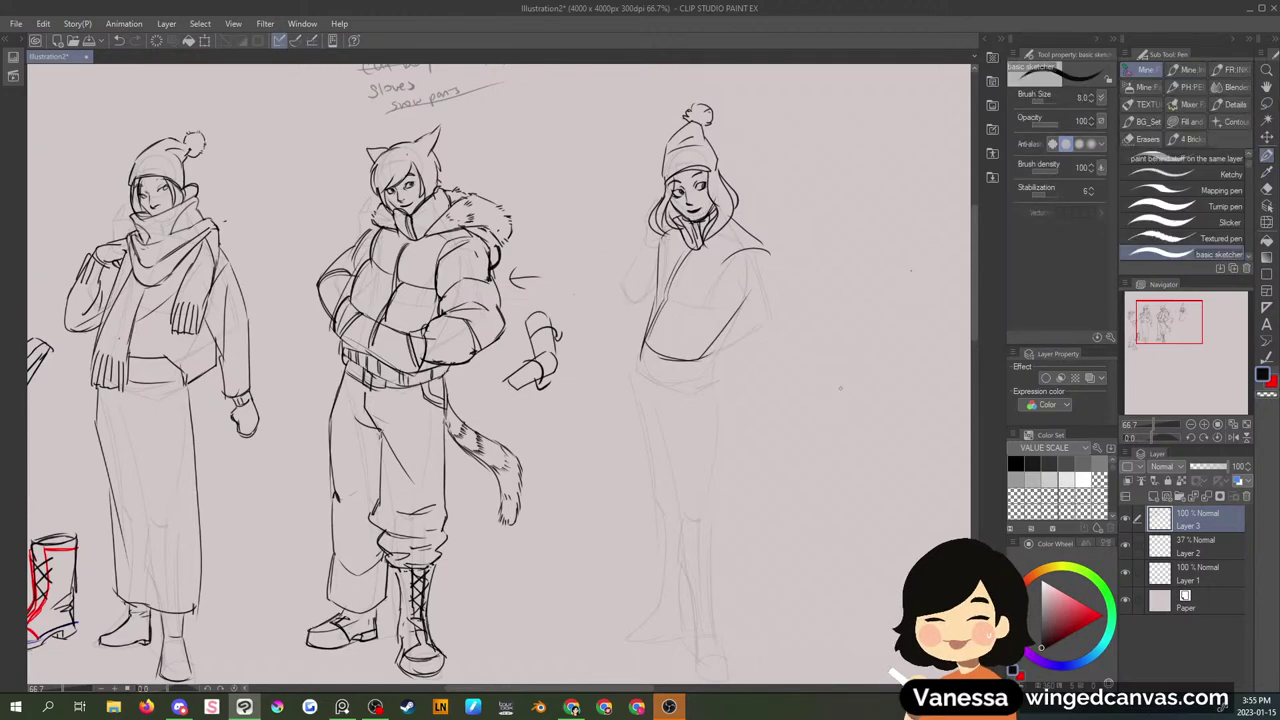
pyautogui.moveTo(792, 479)
pyautogui.mouseDown()
pyautogui.moveTo(849, 454)
pyautogui.moveTo(781, 403)
pyautogui.moveTo(814, 453)
pyautogui.moveTo(802, 449)
pyautogui.moveTo(807, 469)
pyautogui.moveTo(764, 438)
pyautogui.moveTo(754, 445)
pyautogui.moveTo(809, 521)
pyautogui.moveTo(862, 534)
pyautogui.mouseUp()
pyautogui.moveTo(858, 459); pyautogui.dragTo(870, 518)
pyautogui.moveTo(790, 459); pyautogui.dragTo(770, 465)
pyautogui.moveTo(772, 460)
pyautogui.mouseDown()
pyautogui.moveTo(742, 487)
pyautogui.moveTo(792, 477)
pyautogui.moveTo(770, 526)
pyautogui.moveTo(784, 512)
pyautogui.mouseUp()
pyautogui.moveTo(782, 522)
pyautogui.mouseDown()
pyautogui.moveTo(796, 490)
pyautogui.moveTo(858, 502)
pyautogui.moveTo(832, 500)
pyautogui.moveTo(844, 518)
pyautogui.mouseUp()
pyautogui.moveTo(838, 514)
pyautogui.mouseDown()
pyautogui.moveTo(854, 520)
pyautogui.moveTo(870, 490)
pyautogui.moveTo(878, 508)
pyautogui.moveTo(854, 536)
pyautogui.mouseUp()
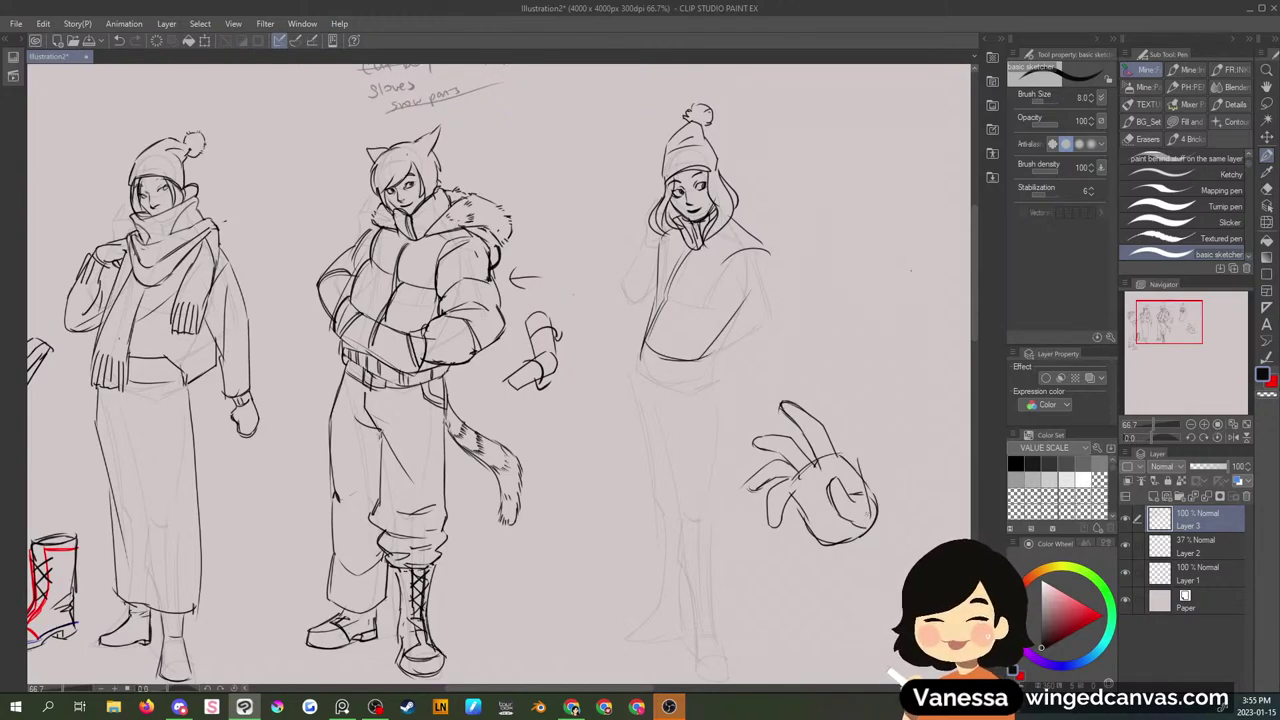
# - Extend the hand study with wrist and forearm lines, and detail the glove's cuff, finger creases and thumb
pyautogui.moveTo(868, 512); pyautogui.dragTo(928, 534)
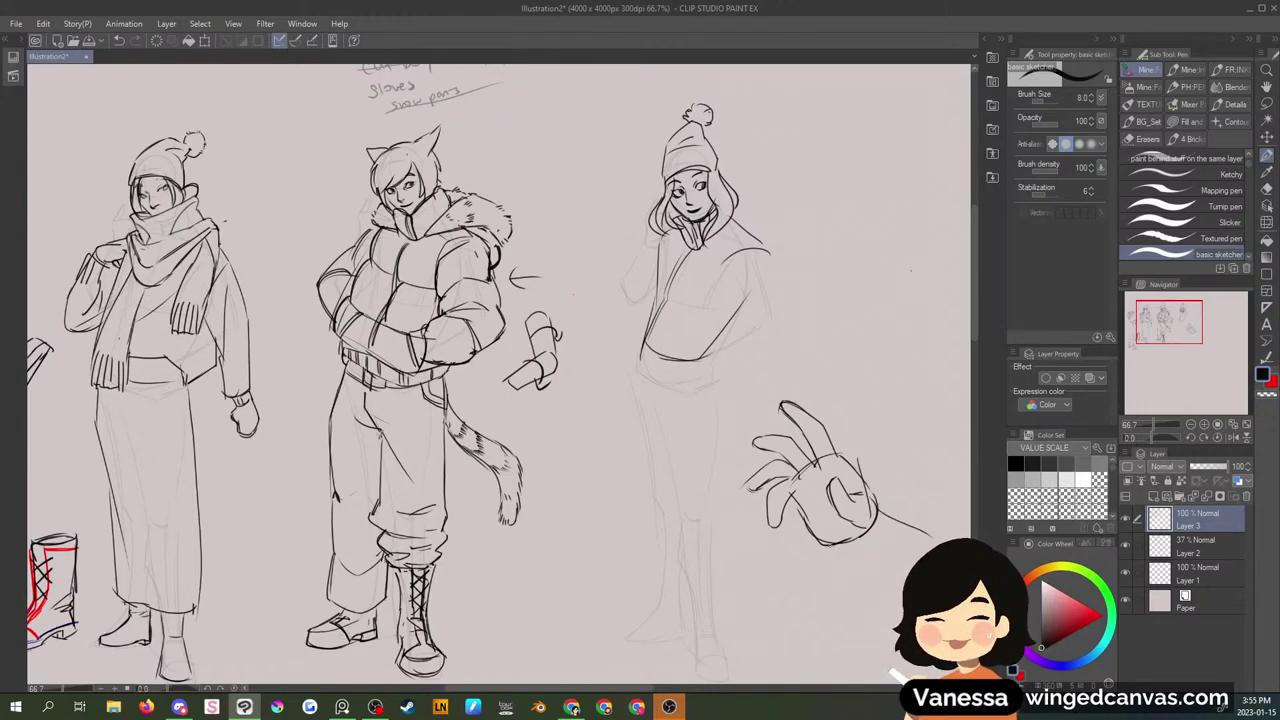
pyautogui.moveTo(829, 547)
pyautogui.mouseDown()
pyautogui.moveTo(877, 532)
pyautogui.moveTo(882, 508)
pyautogui.moveTo(854, 560)
pyautogui.moveTo(902, 598)
pyautogui.mouseUp()
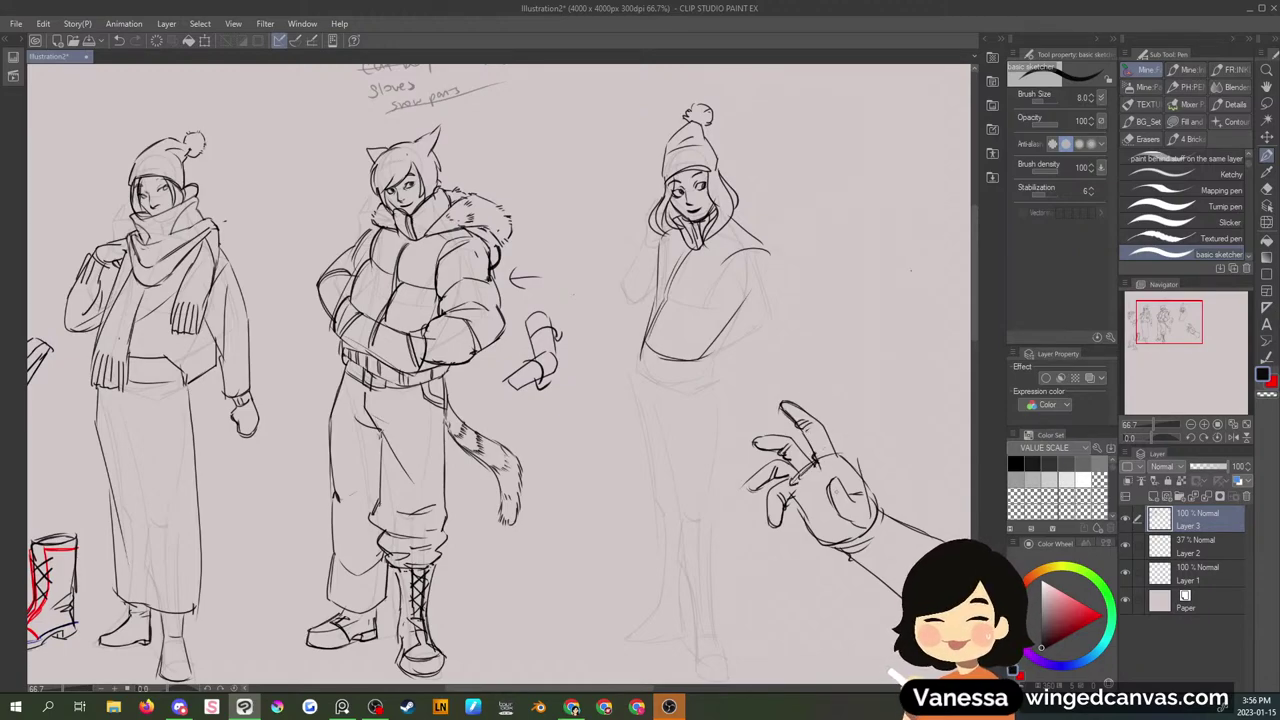
pyautogui.moveTo(844, 504)
pyautogui.mouseDown()
pyautogui.moveTo(851, 521)
pyautogui.moveTo(854, 494)
pyautogui.mouseUp()
# - Try marking the hand study's index finger with a small bump and a pointing arrow, and undo the marks
pyautogui.moveTo(811, 420); pyautogui.dragTo(845, 412)
pyautogui.moveTo(838, 408); pyautogui.dragTo(850, 405)
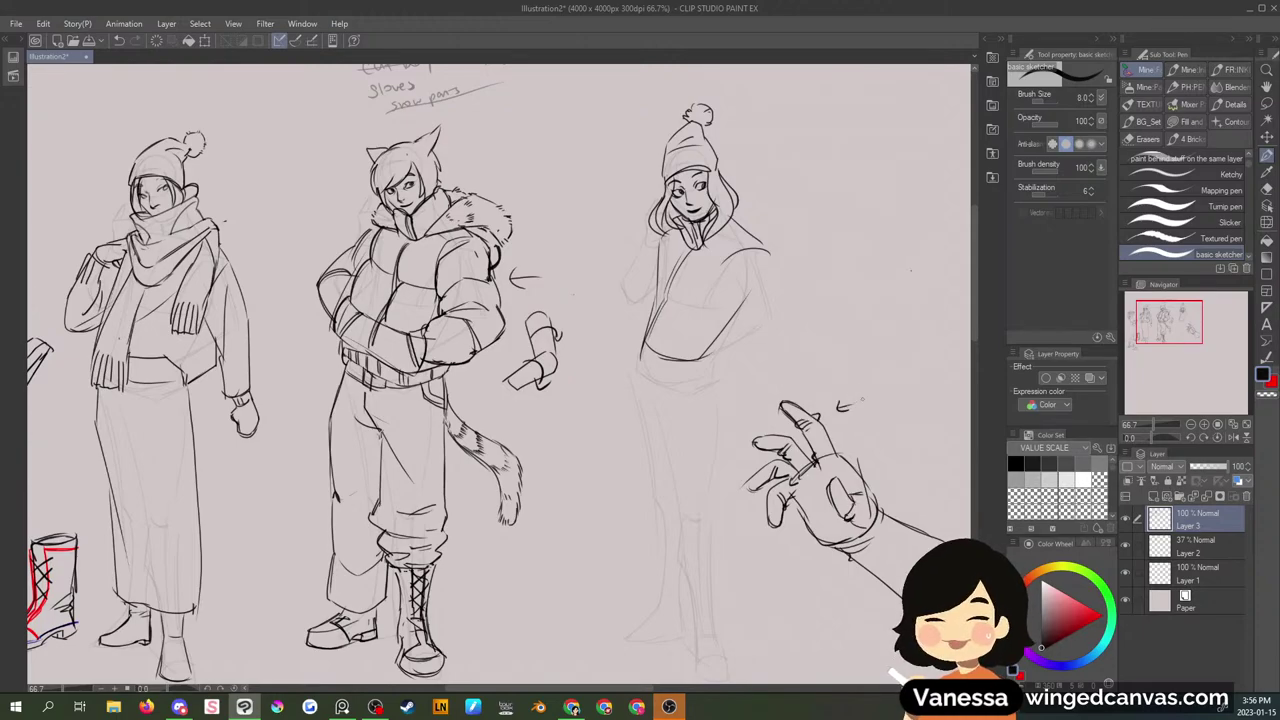
pyautogui.hotkey('ctrl', 'z')
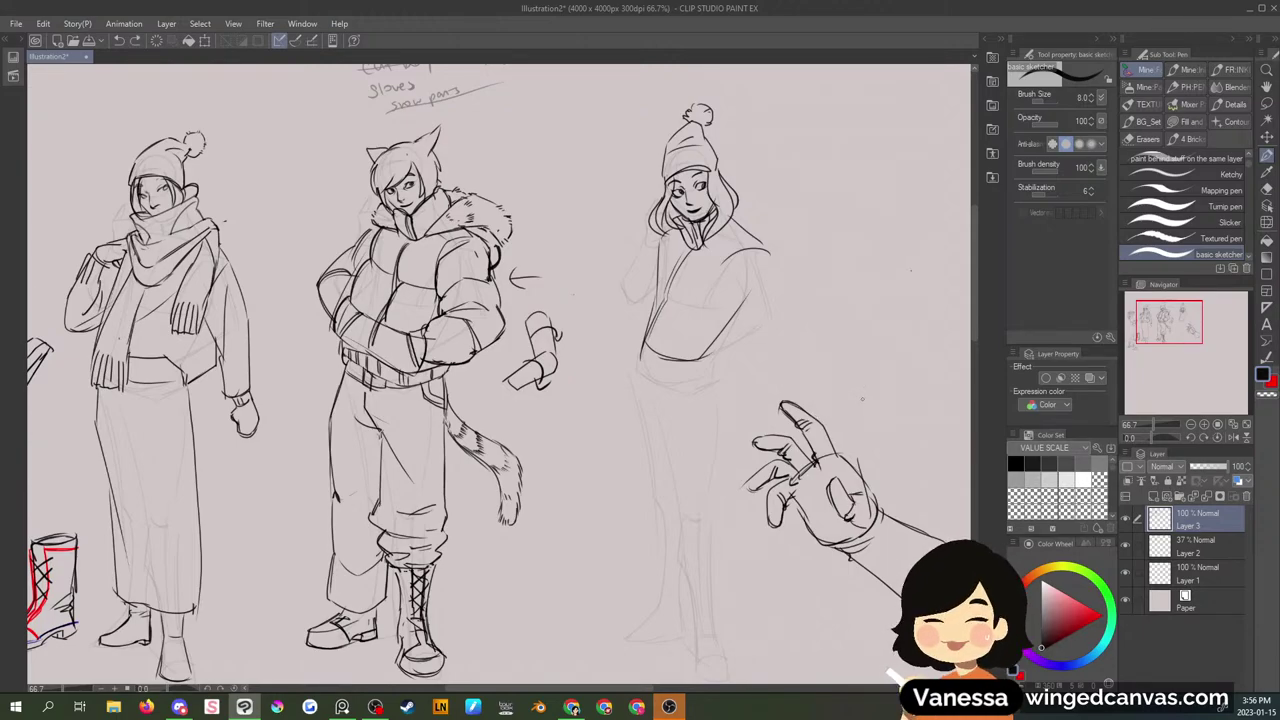
pyautogui.moveTo(777, 436); pyautogui.dragTo(795, 433)
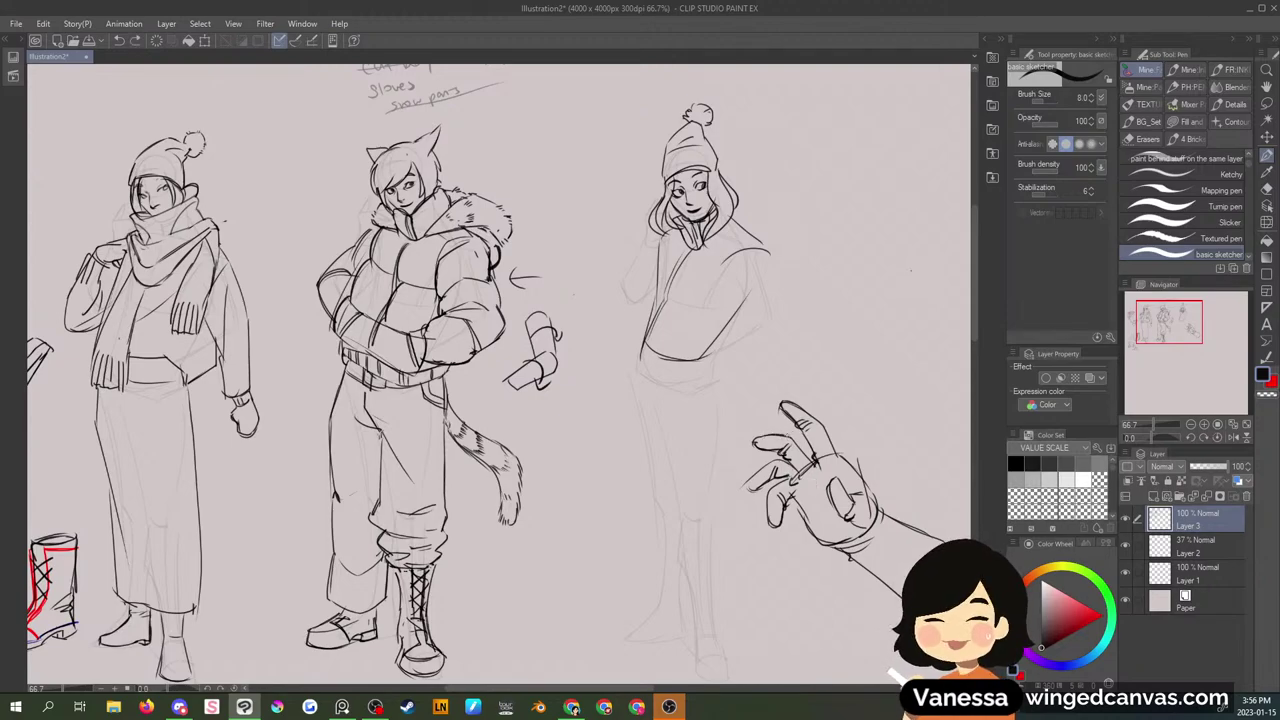
# - Clear the large hand study's lower palm and wrist lines and redraw the palm edge, glove cuff and forearm
pyautogui.moveTo(750, 482); pyautogui.dragTo(772, 461)
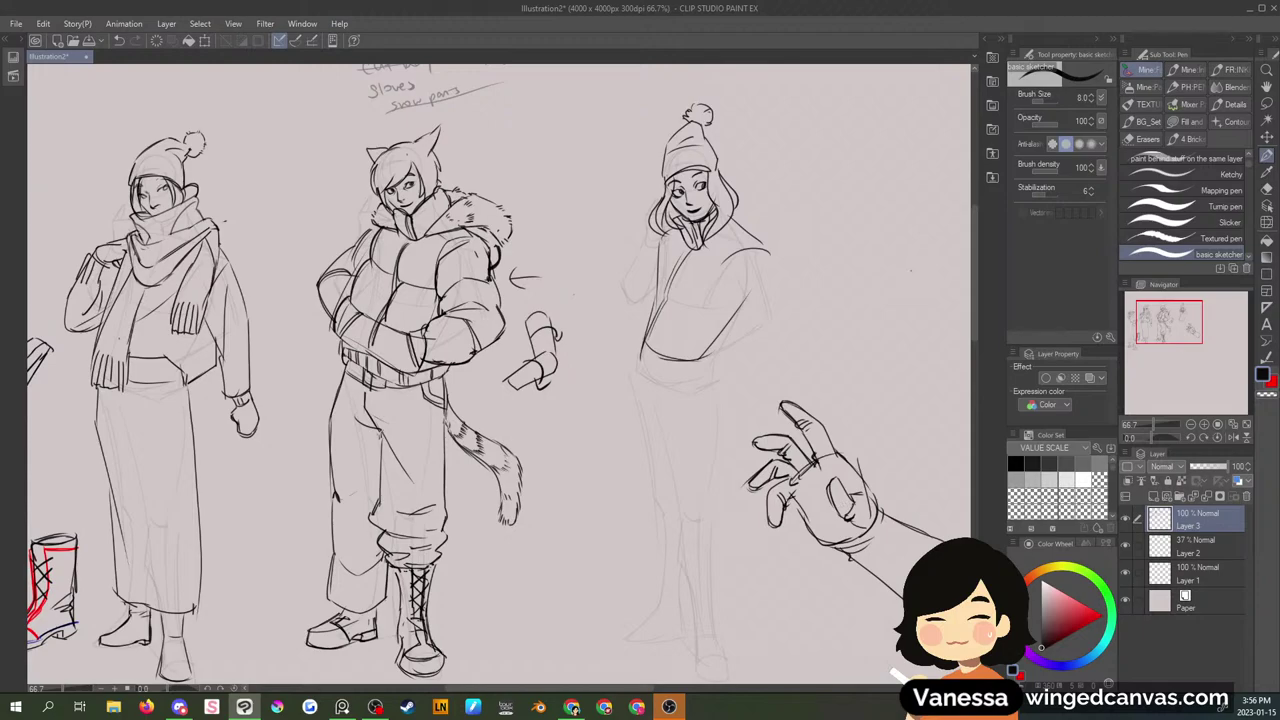
pyautogui.press('m')
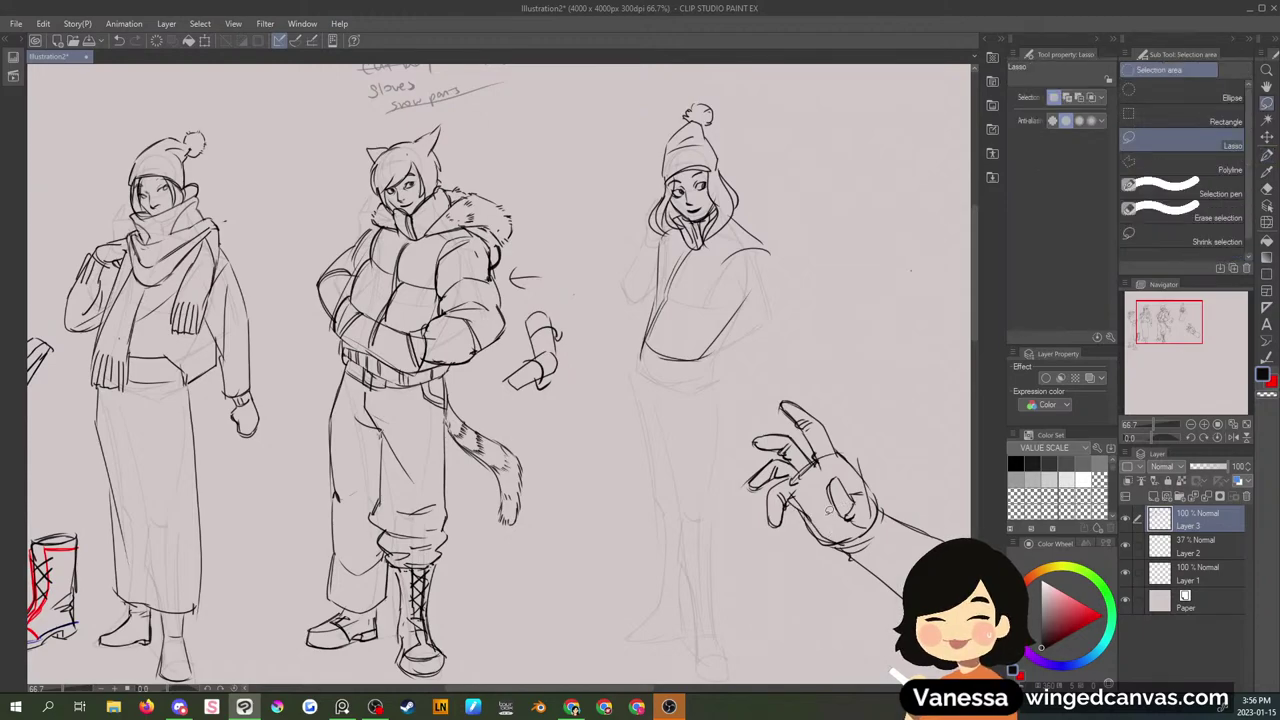
pyautogui.moveTo(829, 510)
pyautogui.mouseDown()
pyautogui.moveTo(856, 556)
pyautogui.moveTo(840, 516)
pyautogui.mouseUp()
pyautogui.press('Delete')
pyautogui.hotkey('ctrl', 'd')
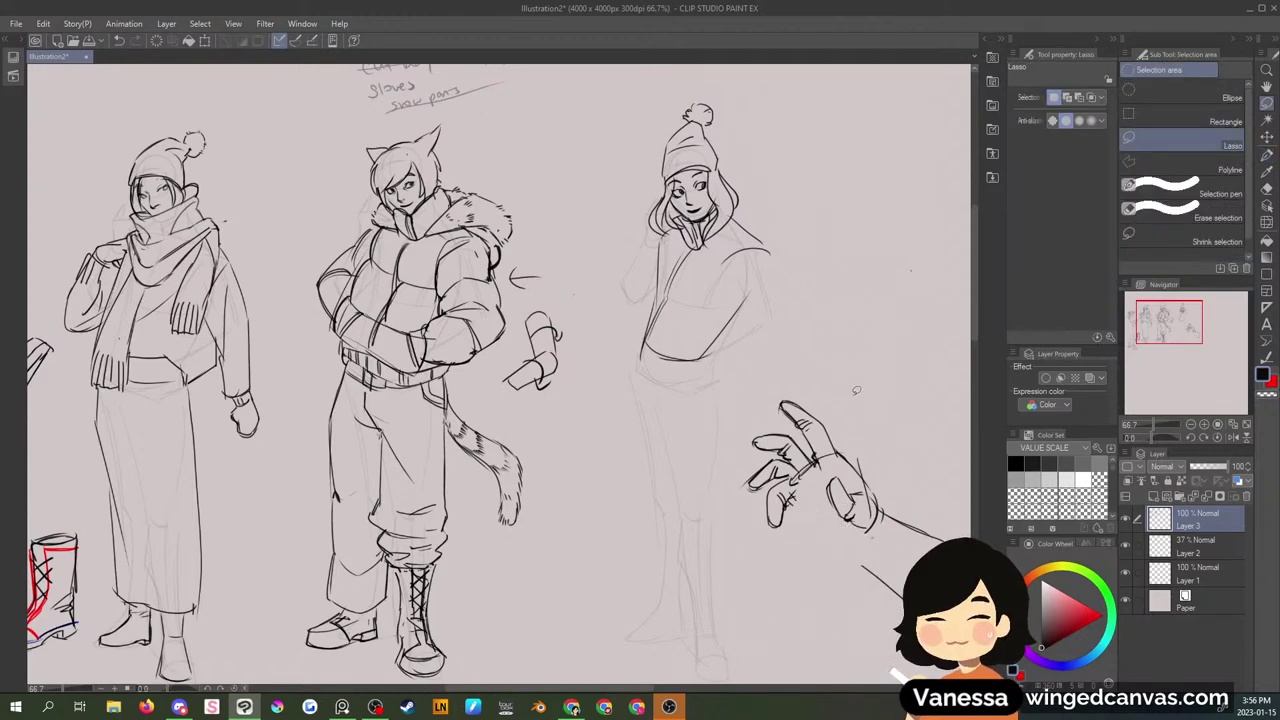
pyautogui.press('p')
pyautogui.moveTo(793, 506)
pyautogui.mouseDown()
pyautogui.moveTo(847, 551)
pyautogui.moveTo(870, 535)
pyautogui.moveTo(864, 570)
pyautogui.mouseUp()
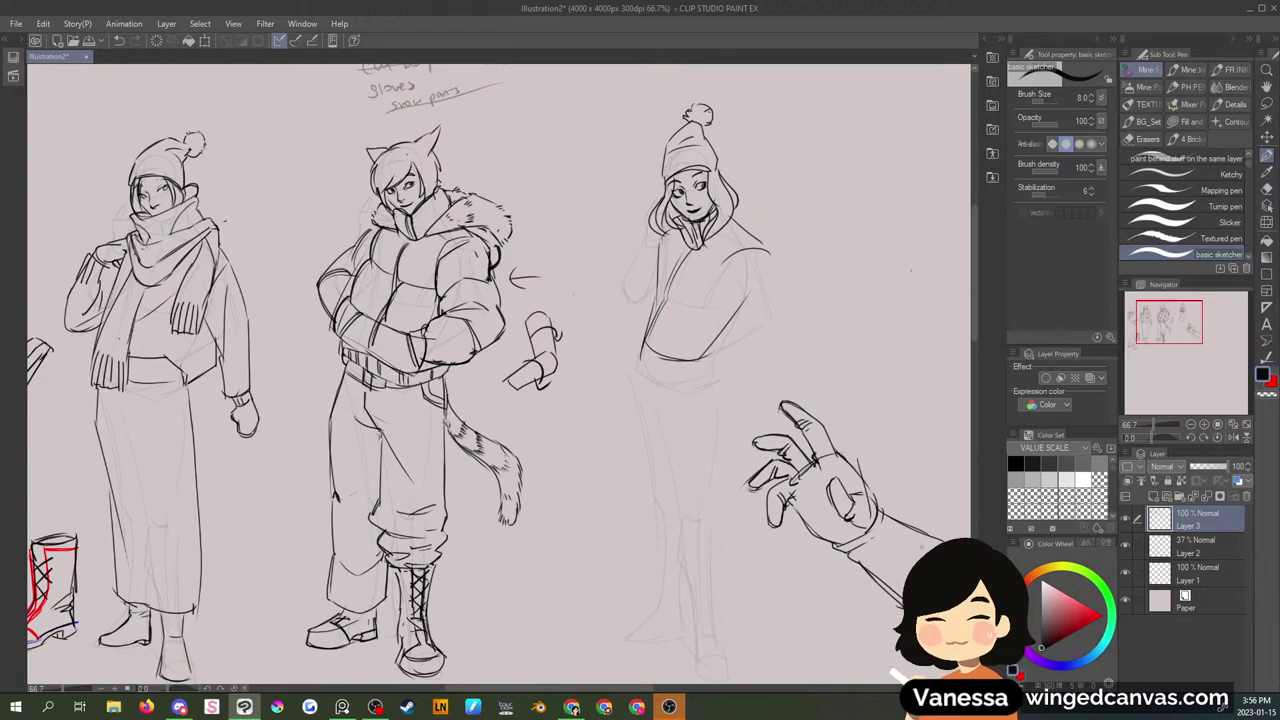
pyautogui.moveTo(904, 527); pyautogui.dragTo(952, 542)
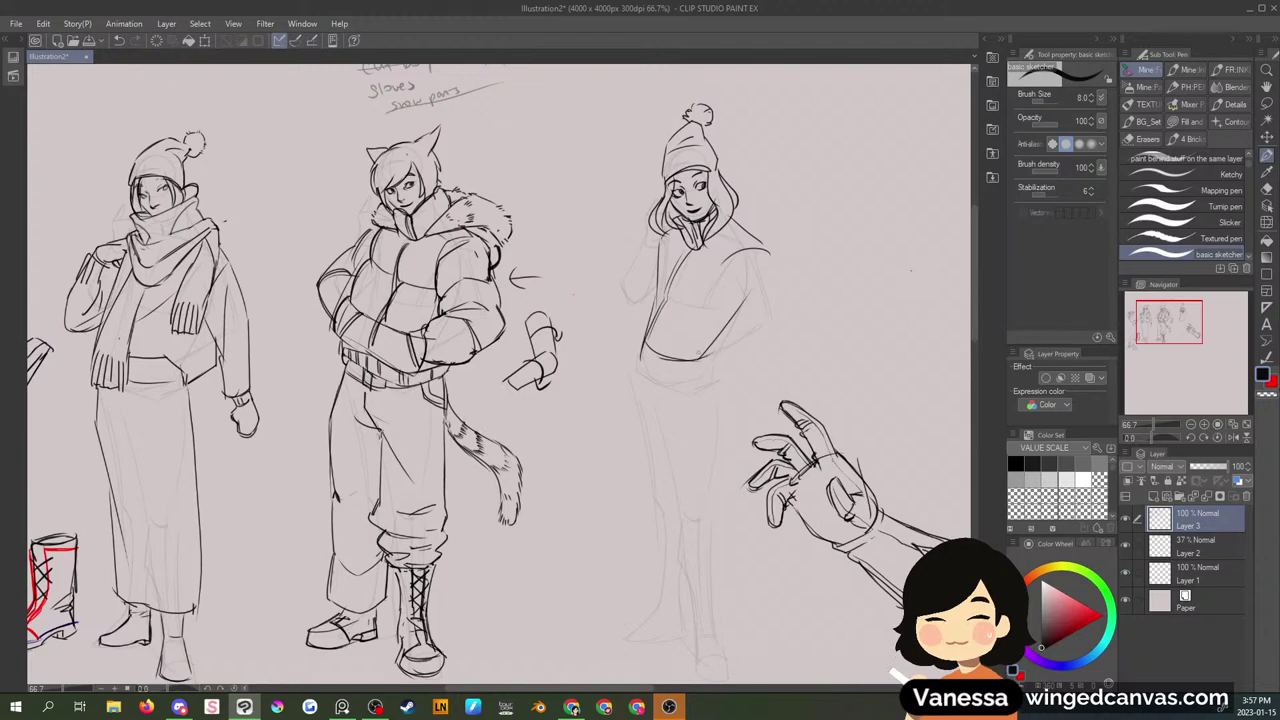
# - Draw the third figure's ribbed jacket hem and the hand tucked into the front pocket
pyautogui.moveTo(698, 317); pyautogui.dragTo(712, 362)
pyautogui.moveTo(645, 331)
pyautogui.mouseDown()
pyautogui.moveTo(638, 371)
pyautogui.moveTo(655, 378)
pyautogui.mouseUp()
pyautogui.moveTo(663, 353)
pyautogui.mouseDown()
pyautogui.moveTo(663, 381)
pyautogui.moveTo(726, 378)
pyautogui.moveTo(682, 385)
pyautogui.mouseUp()
pyautogui.moveTo(697, 363)
pyautogui.mouseDown()
pyautogui.moveTo(694, 385)
pyautogui.moveTo(727, 379)
pyautogui.mouseUp()
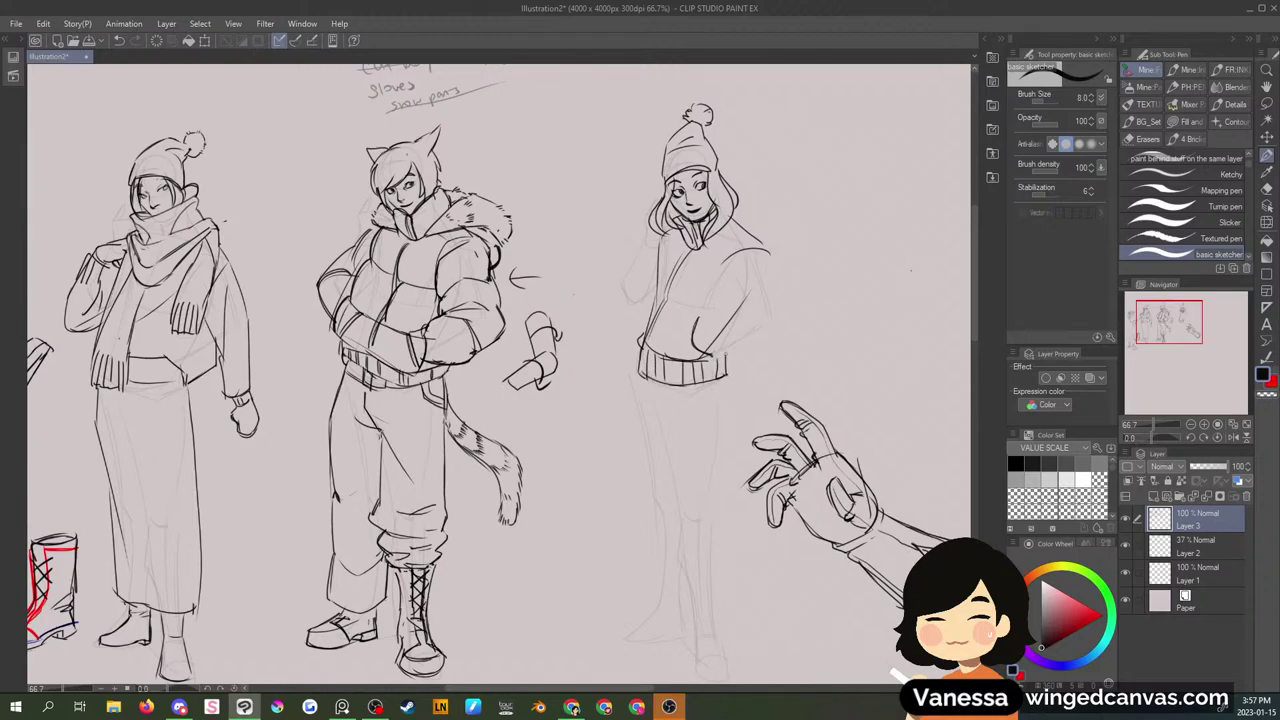
pyautogui.moveTo(691, 323); pyautogui.dragTo(710, 349)
pyautogui.moveTo(698, 344)
pyautogui.mouseDown()
pyautogui.moveTo(720, 346)
pyautogui.moveTo(707, 345)
pyautogui.mouseUp()
pyautogui.moveTo(694, 329)
pyautogui.mouseDown()
pyautogui.moveTo(705, 337)
pyautogui.moveTo(762, 299)
pyautogui.moveTo(741, 287)
pyautogui.moveTo(772, 320)
pyautogui.moveTo(708, 350)
pyautogui.mouseUp()
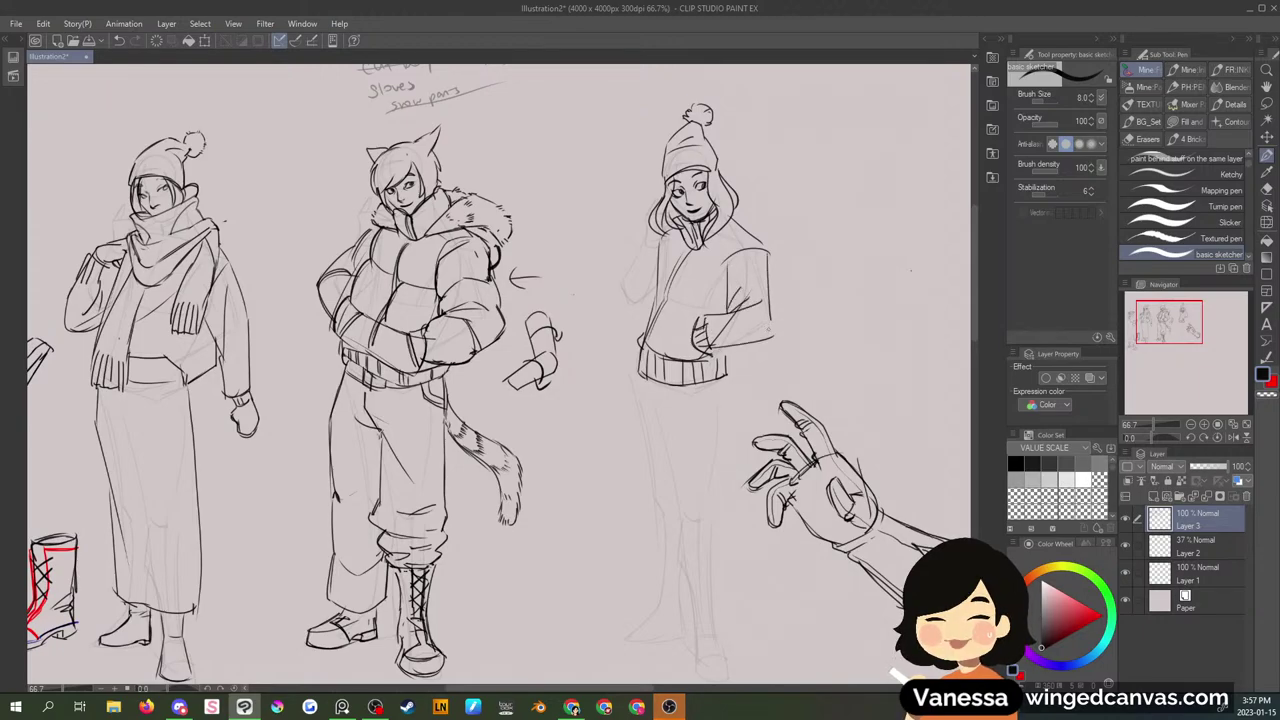
# - Try rounding off the third figure's bent elbow, and undo the recent sleeve strokes
pyautogui.moveTo(770, 324)
pyautogui.mouseDown()
pyautogui.moveTo(752, 340)
pyautogui.moveTo(776, 336)
pyautogui.mouseUp()
pyautogui.moveTo(777, 326); pyautogui.dragTo(763, 341)
pyautogui.hotkey('ctrl', 'z')
pyautogui.hotkey('ctrl', 'z')
pyautogui.hotkey('ctrl', 'z')
pyautogui.hotkey('ctrl', 'z')
pyautogui.hotkey('ctrl', 'z')
pyautogui.hotkey('ctrl', 'z')
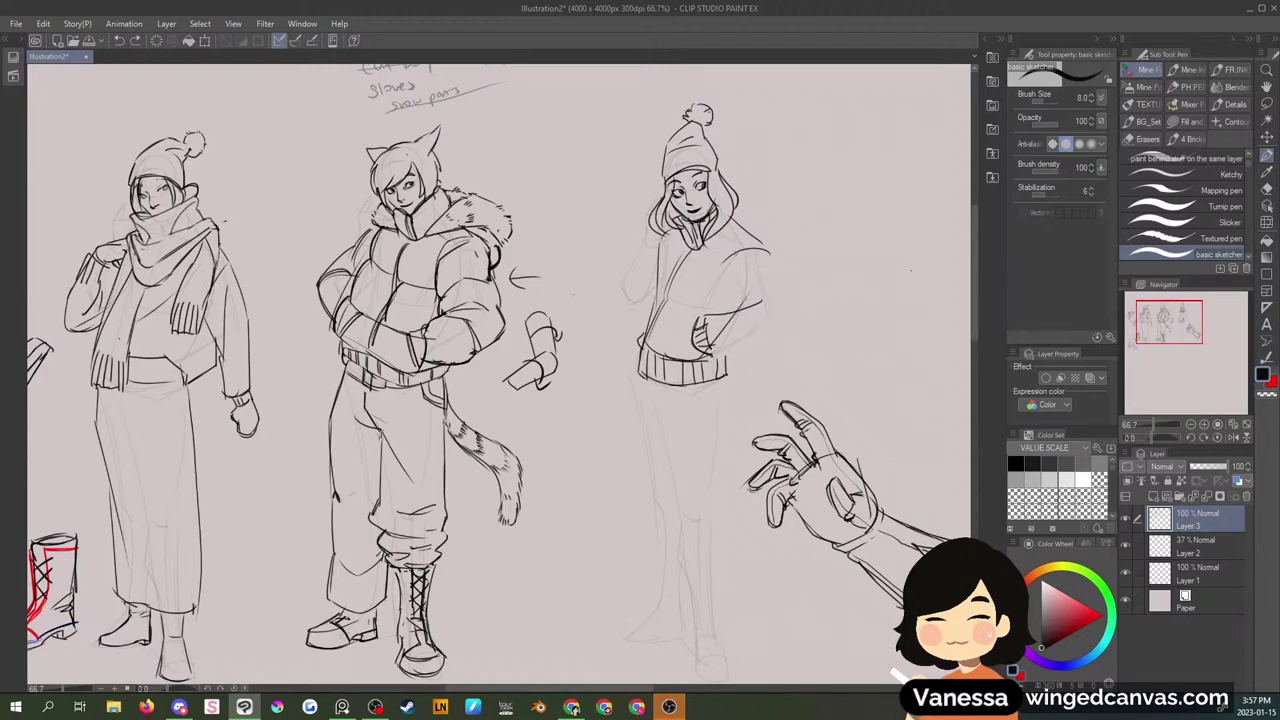
# - Redraw the third figure's bent jacket sleeve with elbow folds and a forearm leading into the pocket
pyautogui.moveTo(730, 252); pyautogui.dragTo(724, 312)
pyautogui.hotkey('ctrl', 'z')
pyautogui.moveTo(742, 305)
pyautogui.mouseDown()
pyautogui.moveTo(769, 297)
pyautogui.moveTo(735, 286)
pyautogui.moveTo(768, 294)
pyautogui.moveTo(772, 316)
pyautogui.mouseUp()
pyautogui.moveTo(710, 350); pyautogui.dragTo(773, 334)
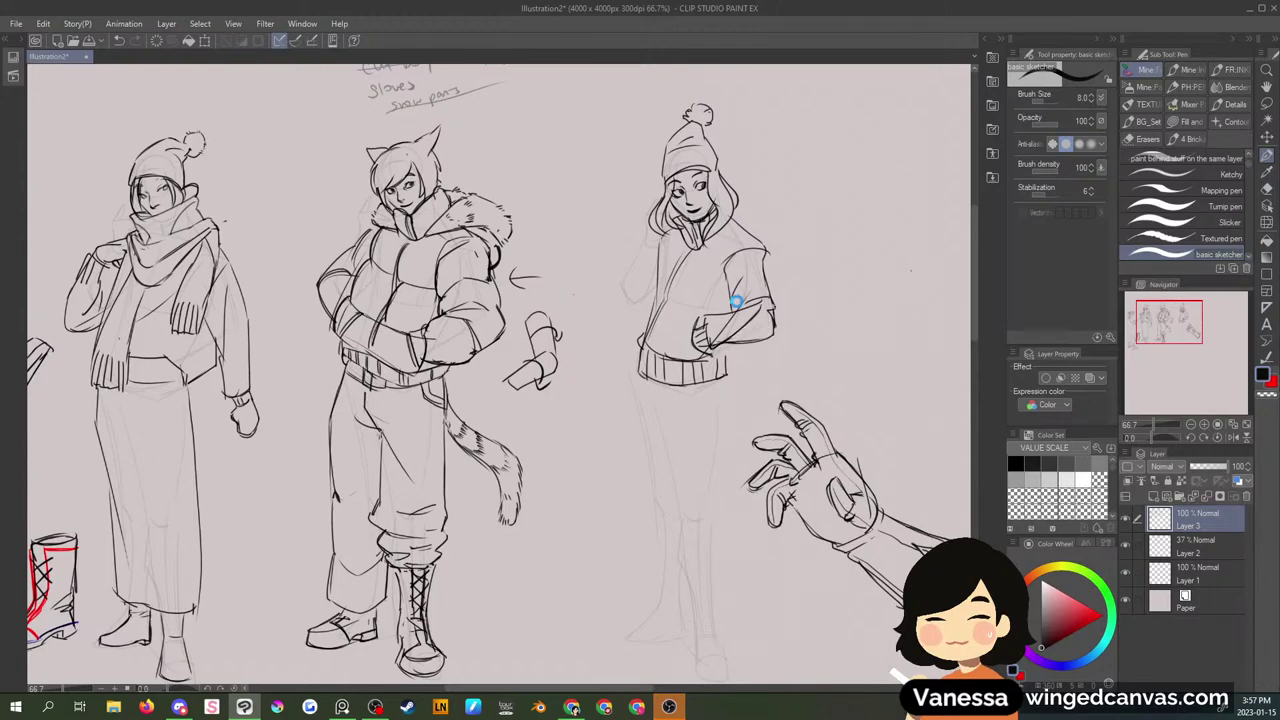
pyautogui.moveTo(704, 317); pyautogui.dragTo(666, 330)
# - Sketch a pointing hand study above the large one, with a raised index finger, folded fingers, thumb and wrist cuff
pyautogui.moveTo(898, 272)
pyautogui.mouseDown()
pyautogui.moveTo(898, 303)
pyautogui.moveTo(918, 296)
pyautogui.moveTo(900, 303)
pyautogui.moveTo(904, 324)
pyautogui.moveTo(877, 367)
pyautogui.moveTo(928, 380)
pyautogui.mouseUp()
pyautogui.moveTo(934, 322)
pyautogui.mouseDown()
pyautogui.moveTo(942, 359)
pyautogui.moveTo(905, 354)
pyautogui.mouseUp()
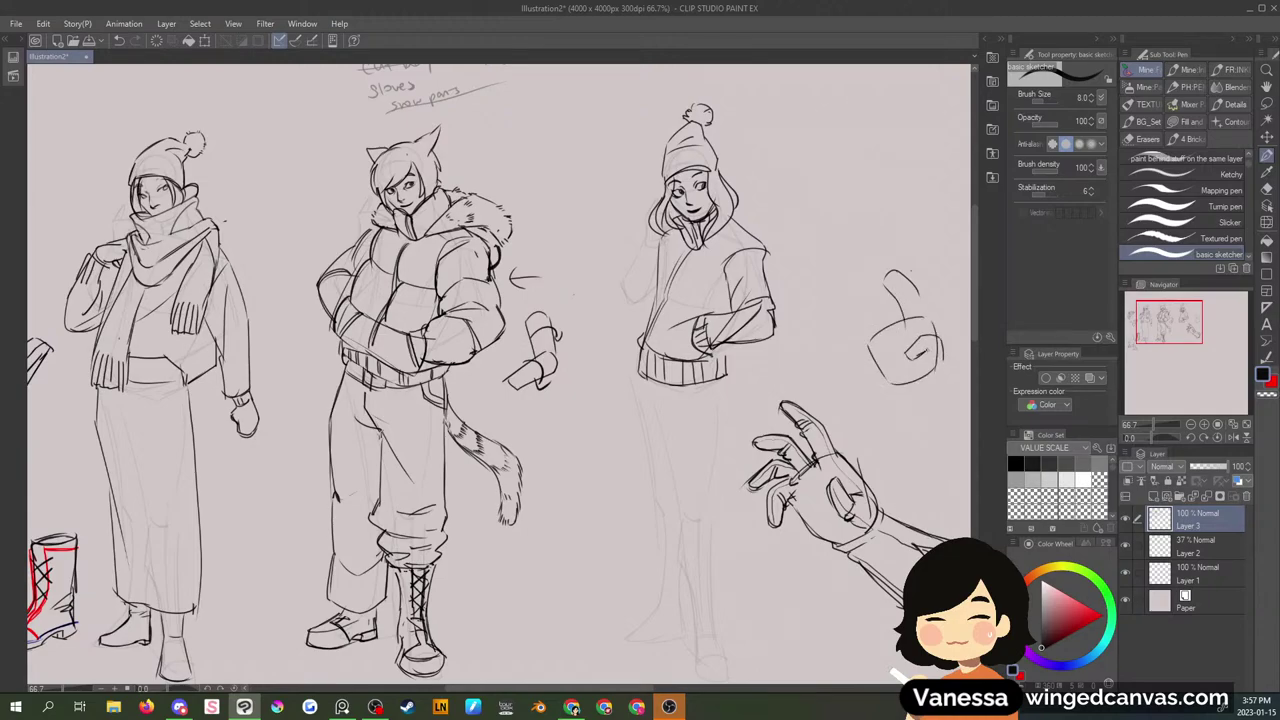
pyautogui.moveTo(902, 308)
pyautogui.mouseDown()
pyautogui.moveTo(874, 328)
pyautogui.moveTo(896, 346)
pyautogui.moveTo(852, 379)
pyautogui.moveTo(927, 381)
pyautogui.mouseUp()
pyautogui.moveTo(914, 288); pyautogui.dragTo(922, 323)
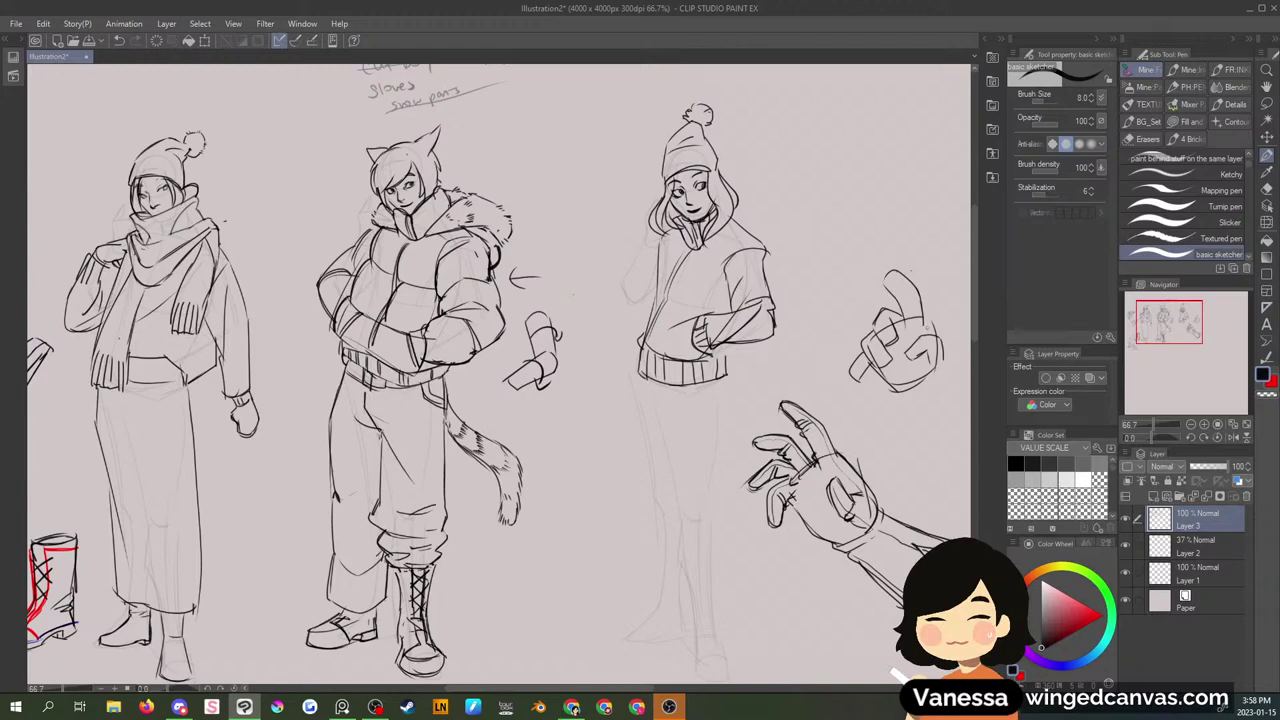
pyautogui.moveTo(874, 374)
pyautogui.mouseDown()
pyautogui.moveTo(898, 392)
pyautogui.moveTo(916, 382)
pyautogui.moveTo(890, 390)
pyautogui.moveTo(904, 389)
pyautogui.moveTo(906, 414)
pyautogui.moveTo(930, 412)
pyautogui.moveTo(941, 390)
pyautogui.mouseUp()
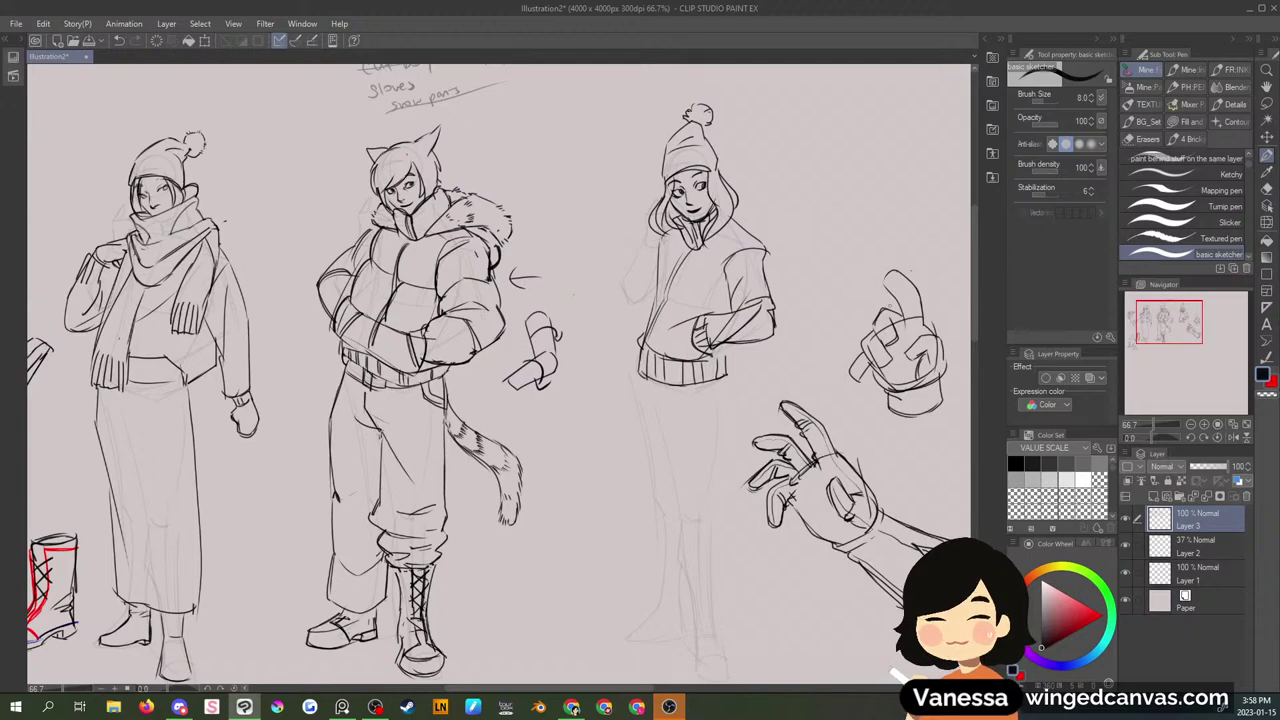
# - Clear the overlapping construction lines in the pointing hand study and redraw its curled fingers, thumb and palm creases
pyautogui.press('m')
pyautogui.moveTo(880, 330)
pyautogui.mouseDown()
pyautogui.moveTo(872, 340)
pyautogui.moveTo(910, 298)
pyautogui.mouseUp()
pyautogui.press('Delete')
pyautogui.hotkey('ctrl', 'd')
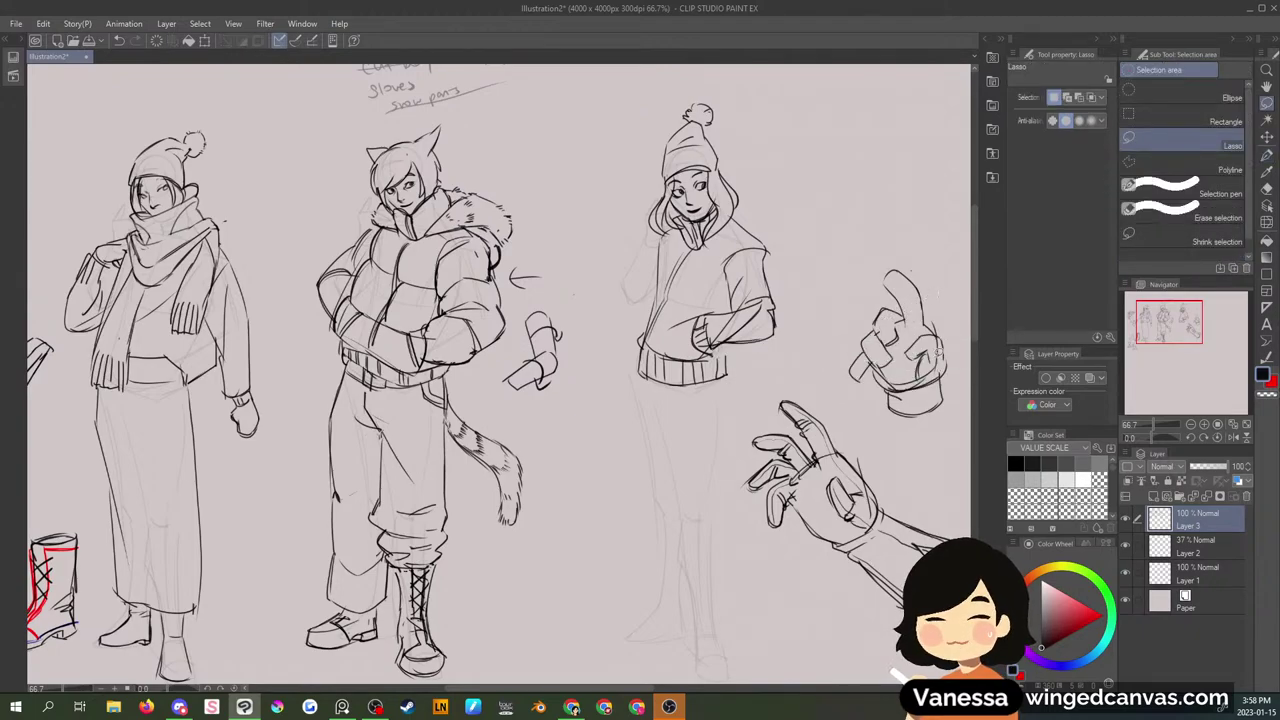
pyautogui.moveTo(934, 340)
pyautogui.mouseDown()
pyautogui.moveTo(938, 376)
pyautogui.moveTo(928, 350)
pyautogui.moveTo(900, 372)
pyautogui.moveTo(856, 364)
pyautogui.moveTo(875, 384)
pyautogui.mouseUp()
pyautogui.press('Delete')
pyautogui.hotkey('ctrl', 'd')
pyautogui.press('Delete')
pyautogui.hotkey('ctrl', 'd')
pyautogui.press('Delete')
pyautogui.hotkey('ctrl', 'd')
pyautogui.press('p')
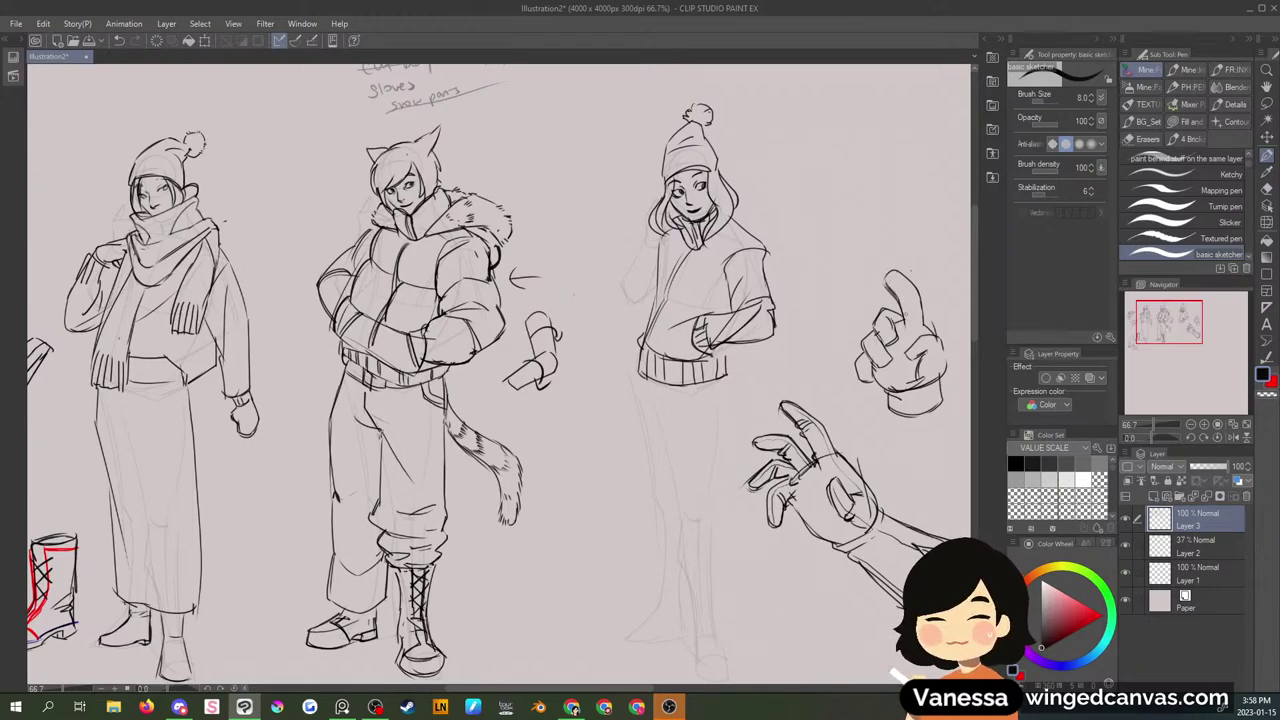
pyautogui.moveTo(909, 339); pyautogui.dragTo(942, 369)
# - Sketch an open hand study beside the third figure's head, with spread fingers, an extended thumb and finger-base glove bands
pyautogui.moveTo(832, 218)
pyautogui.mouseDown()
pyautogui.moveTo(821, 184)
pyautogui.moveTo(840, 222)
pyautogui.moveTo(890, 140)
pyautogui.moveTo(868, 220)
pyautogui.moveTo(895, 195)
pyautogui.mouseUp()
pyautogui.moveTo(836, 231)
pyautogui.mouseDown()
pyautogui.moveTo(858, 263)
pyautogui.moveTo(893, 233)
pyautogui.mouseUp()
pyautogui.moveTo(862, 252); pyautogui.dragTo(897, 207)
pyautogui.moveTo(895, 161)
pyautogui.mouseDown()
pyautogui.moveTo(880, 189)
pyautogui.moveTo(912, 137)
pyautogui.moveTo(884, 234)
pyautogui.moveTo(841, 227)
pyautogui.mouseUp()
pyautogui.moveTo(855, 214)
pyautogui.mouseDown()
pyautogui.moveTo(830, 233)
pyautogui.moveTo(838, 250)
pyautogui.moveTo(877, 201)
pyautogui.moveTo(903, 201)
pyautogui.moveTo(876, 204)
pyautogui.moveTo(893, 206)
pyautogui.mouseUp()
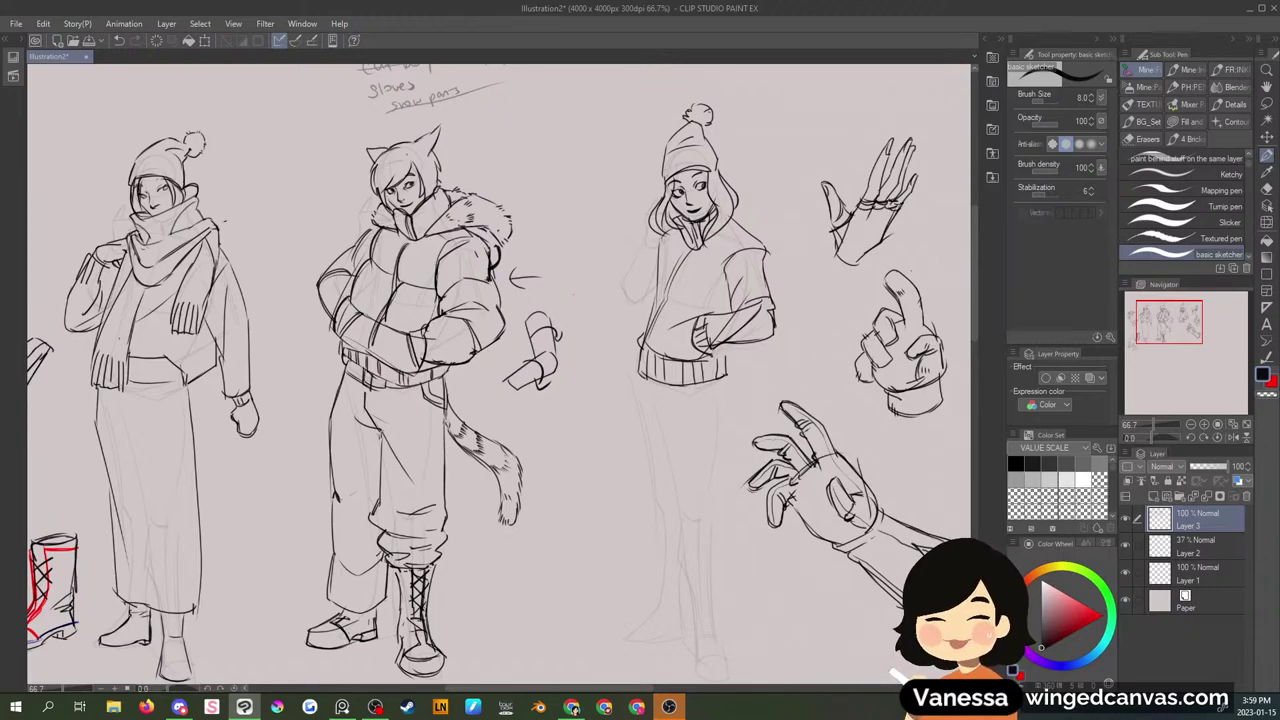
# - Add a wrist band and forearm lines to the open hand study, undoing the curved forearm end
pyautogui.moveTo(835, 253); pyautogui.dragTo(856, 267)
pyautogui.moveTo(839, 263)
pyautogui.mouseDown()
pyautogui.moveTo(869, 265)
pyautogui.moveTo(891, 225)
pyautogui.mouseUp()
pyautogui.moveTo(882, 235)
pyautogui.mouseDown()
pyautogui.moveTo(897, 217)
pyautogui.moveTo(797, 309)
pyautogui.mouseUp()
pyautogui.moveTo(867, 263); pyautogui.dragTo(838, 333)
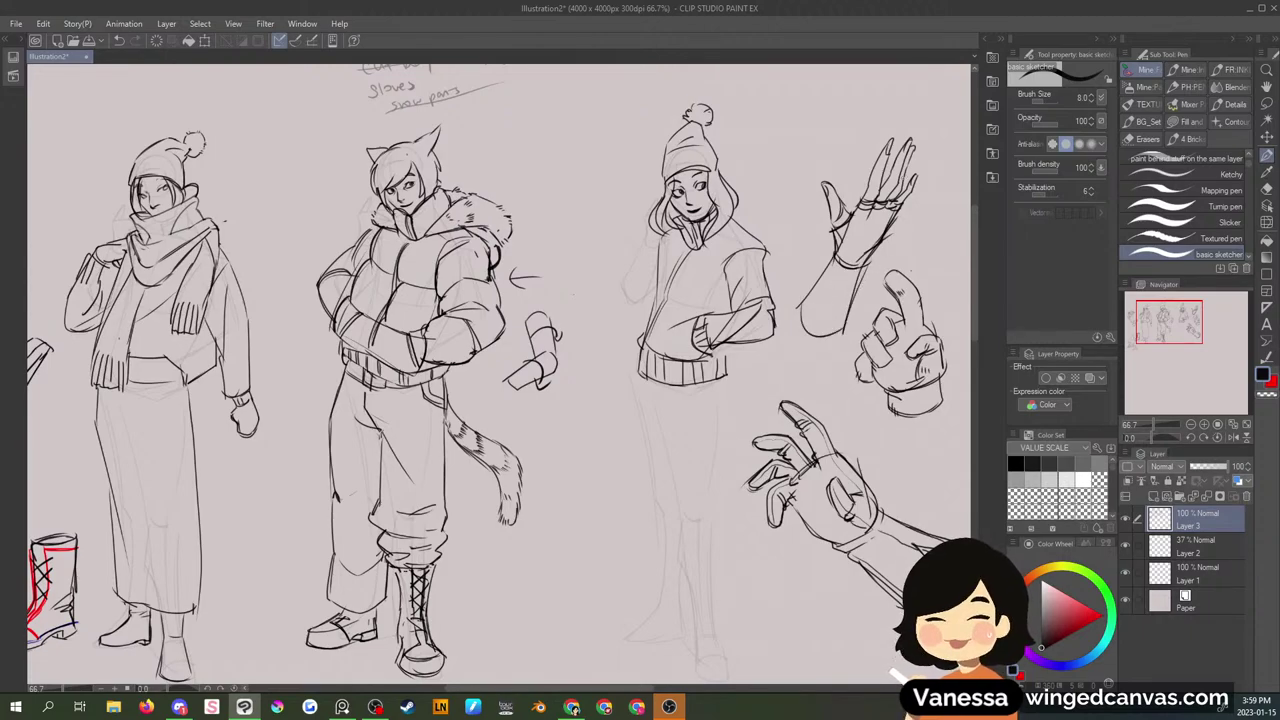
pyautogui.moveTo(861, 184); pyautogui.dragTo(856, 200)
pyautogui.hotkey('ctrl', 'z')
pyautogui.hotkey('ctrl', 'z')
pyautogui.moveTo(834, 264); pyautogui.dragTo(862, 278)
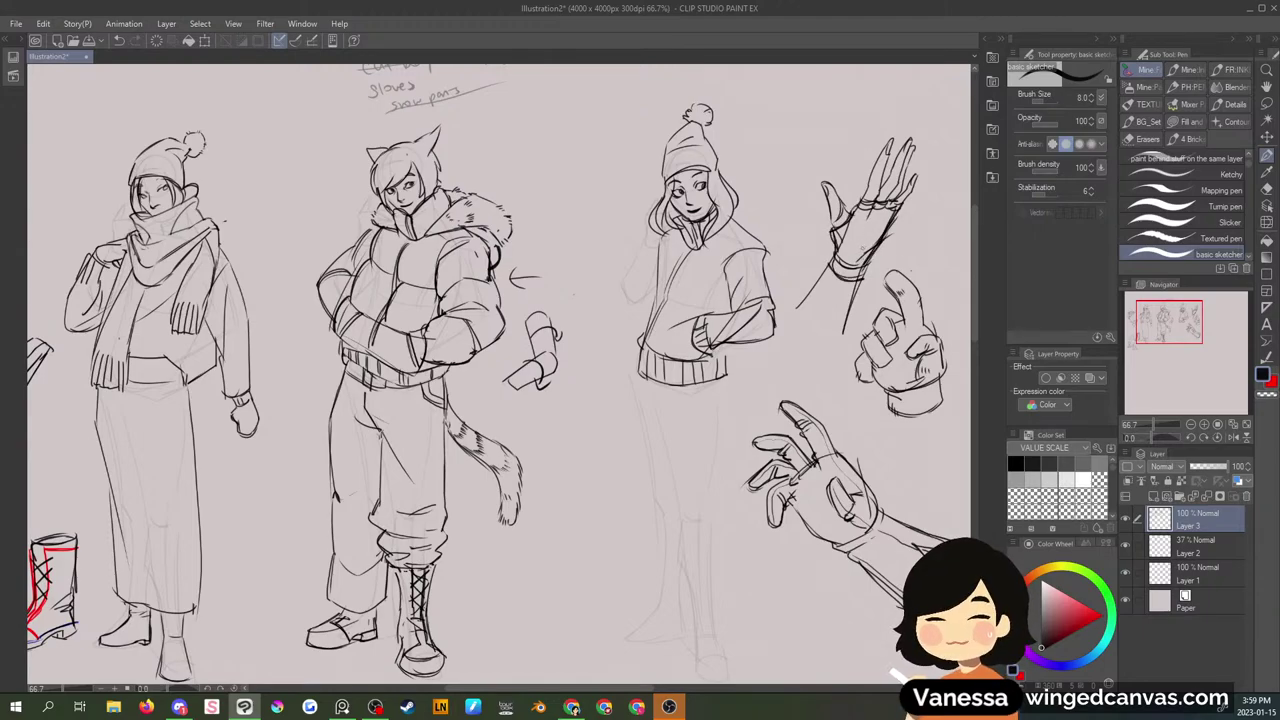
# - Clear the open hand study's palm and redraw it with a fingerless glove's palm panel and wrist strap
pyautogui.press('m')
pyautogui.moveTo(885, 212)
pyautogui.mouseDown()
pyautogui.moveTo(850, 216)
pyautogui.moveTo(828, 250)
pyautogui.moveTo(885, 212)
pyautogui.mouseUp()
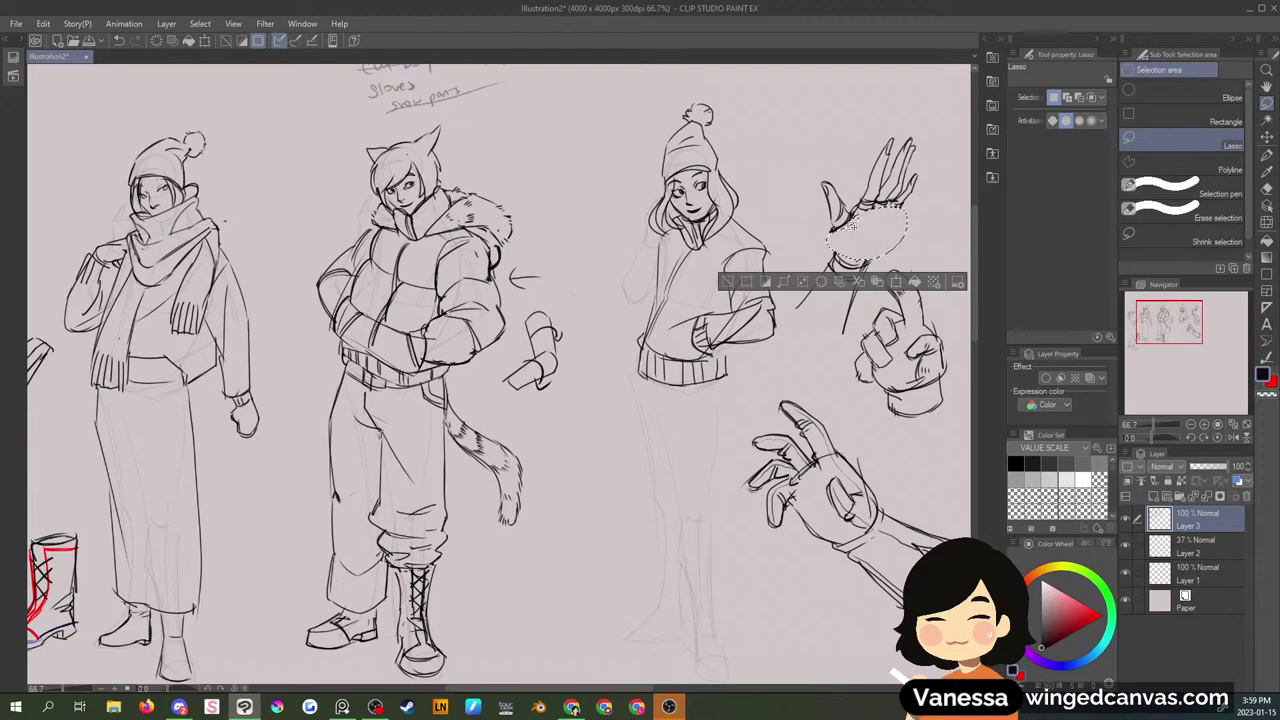
pyautogui.press('Delete')
pyautogui.hotkey('ctrl', 'd')
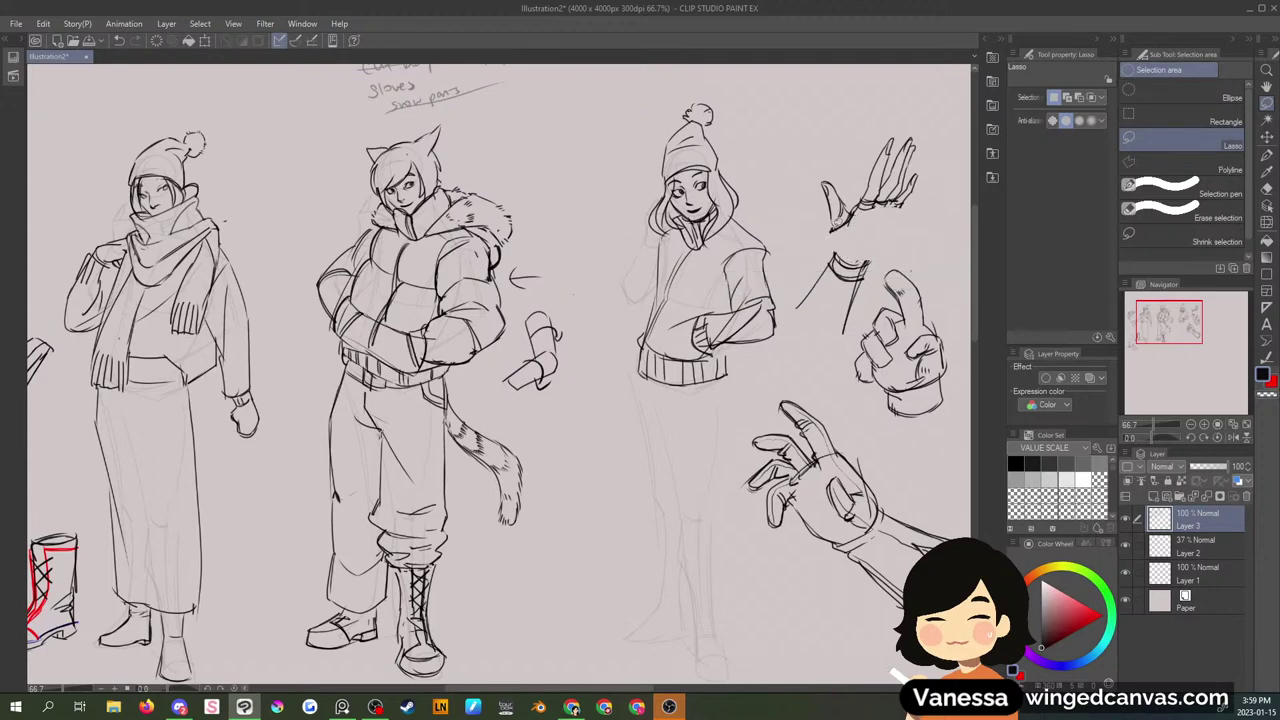
pyautogui.press('p')
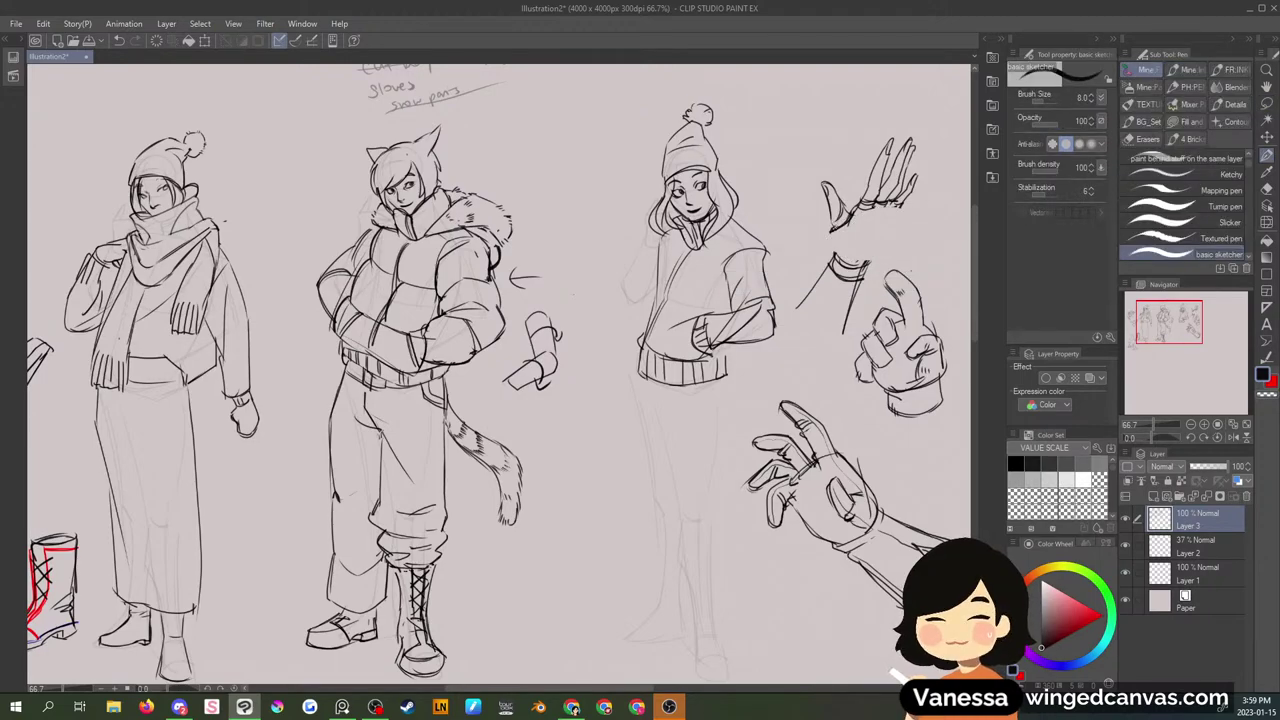
pyautogui.moveTo(830, 232)
pyautogui.mouseDown()
pyautogui.moveTo(853, 218)
pyautogui.moveTo(835, 256)
pyautogui.moveTo(866, 222)
pyautogui.moveTo(904, 216)
pyautogui.moveTo(866, 222)
pyautogui.mouseUp()
pyautogui.moveTo(848, 256)
pyautogui.mouseDown()
pyautogui.moveTo(902, 222)
pyautogui.moveTo(894, 240)
pyautogui.mouseUp()
pyautogui.moveTo(894, 222); pyautogui.dragTo(902, 244)
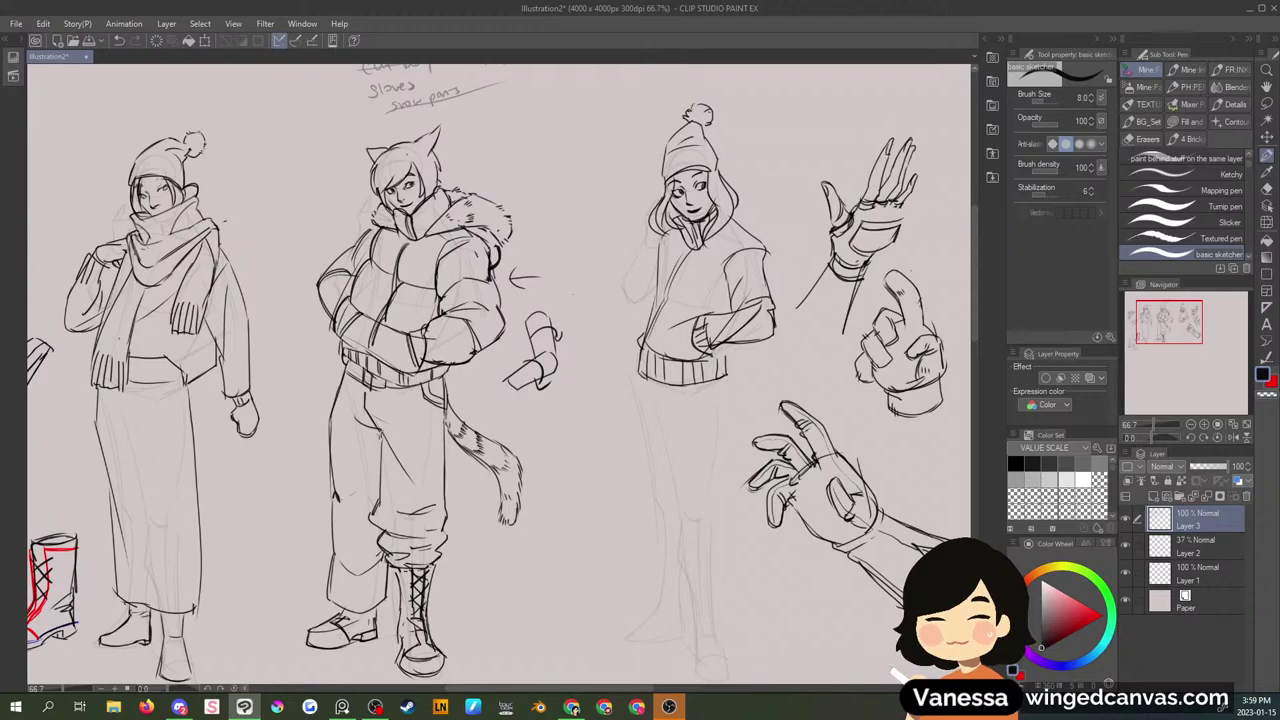
# - Add direction arrows beside the open hand's fingers and wrist, and extend the glove with a flared cuff
pyautogui.moveTo(872, 210)
pyautogui.mouseDown()
pyautogui.moveTo(910, 200)
pyautogui.moveTo(857, 136)
pyautogui.mouseUp()
pyautogui.moveTo(902, 222)
pyautogui.mouseDown()
pyautogui.moveTo(868, 268)
pyautogui.moveTo(812, 296)
pyautogui.moveTo(836, 302)
pyautogui.mouseUp()
pyautogui.moveTo(834, 302)
pyautogui.mouseDown()
pyautogui.moveTo(864, 294)
pyautogui.moveTo(805, 235)
pyautogui.mouseUp()
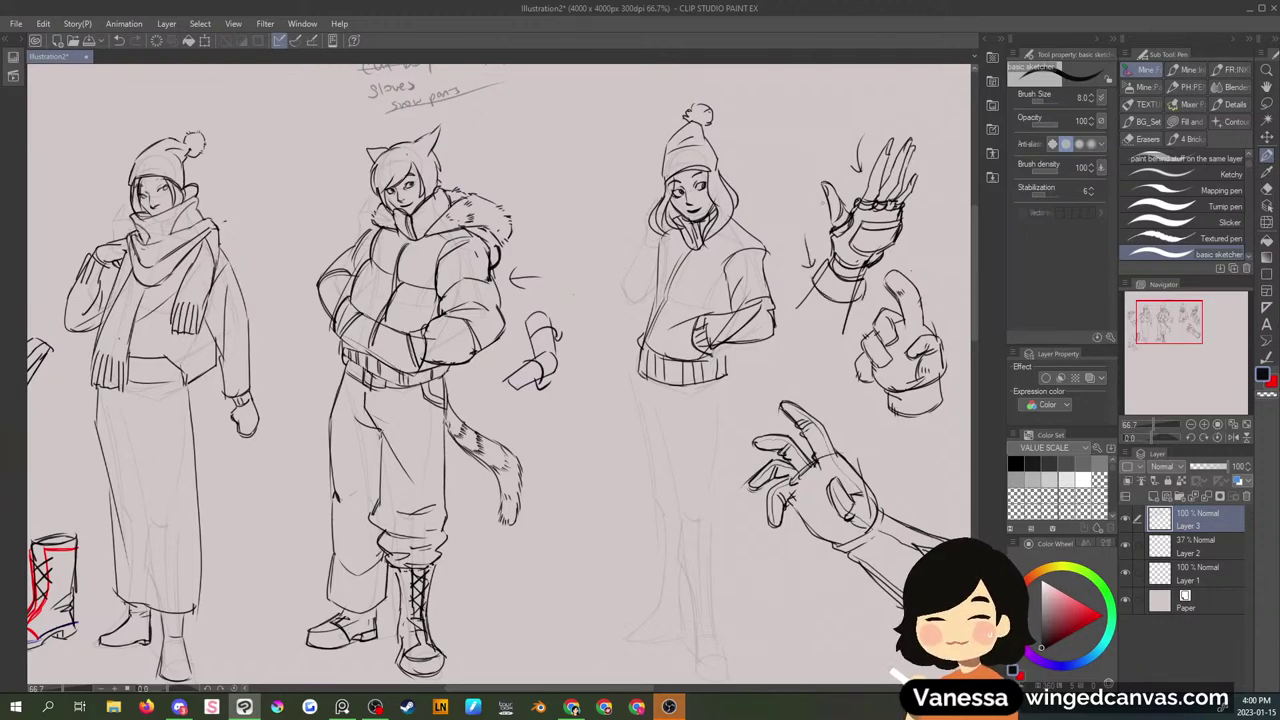
pyautogui.moveTo(872, 274); pyautogui.dragTo(856, 304)
# - Clean up the open hand study's thumb base and redraw the glove edge across the thumb and finger bases
pyautogui.press('m')
pyautogui.moveTo(848, 198); pyautogui.dragTo(856, 214)
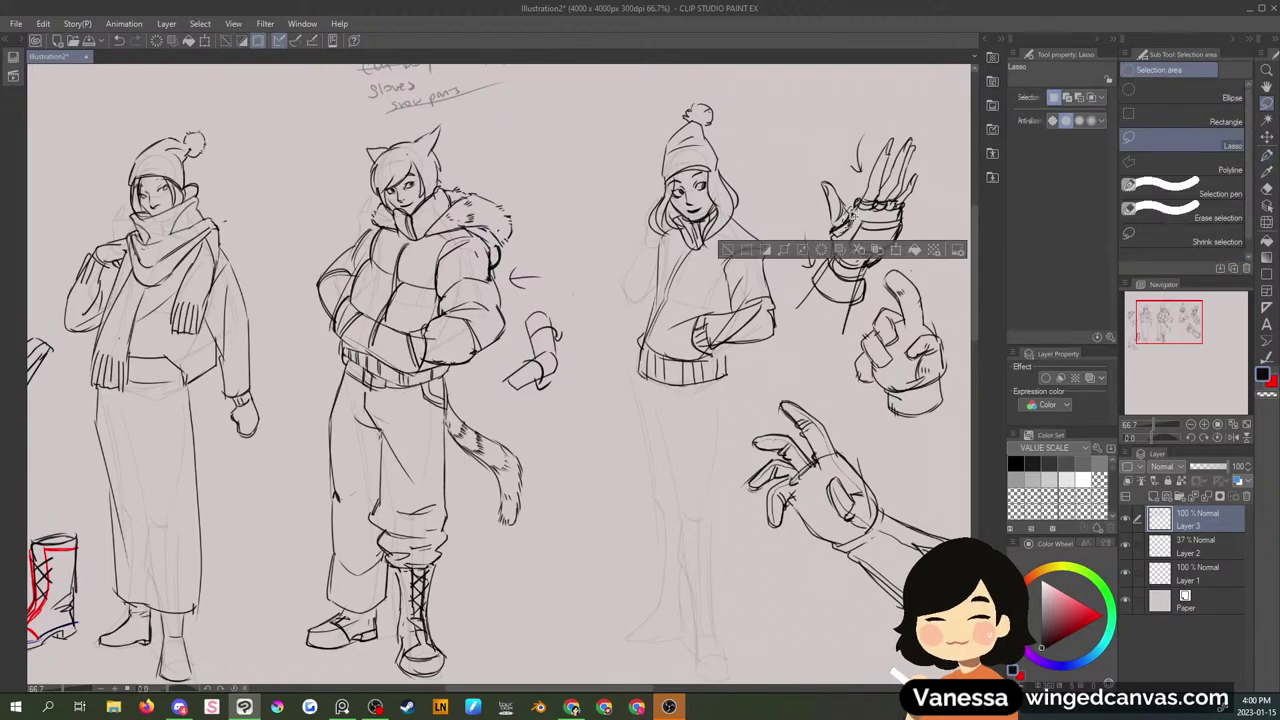
pyautogui.hotkey('ctrl', 'd')
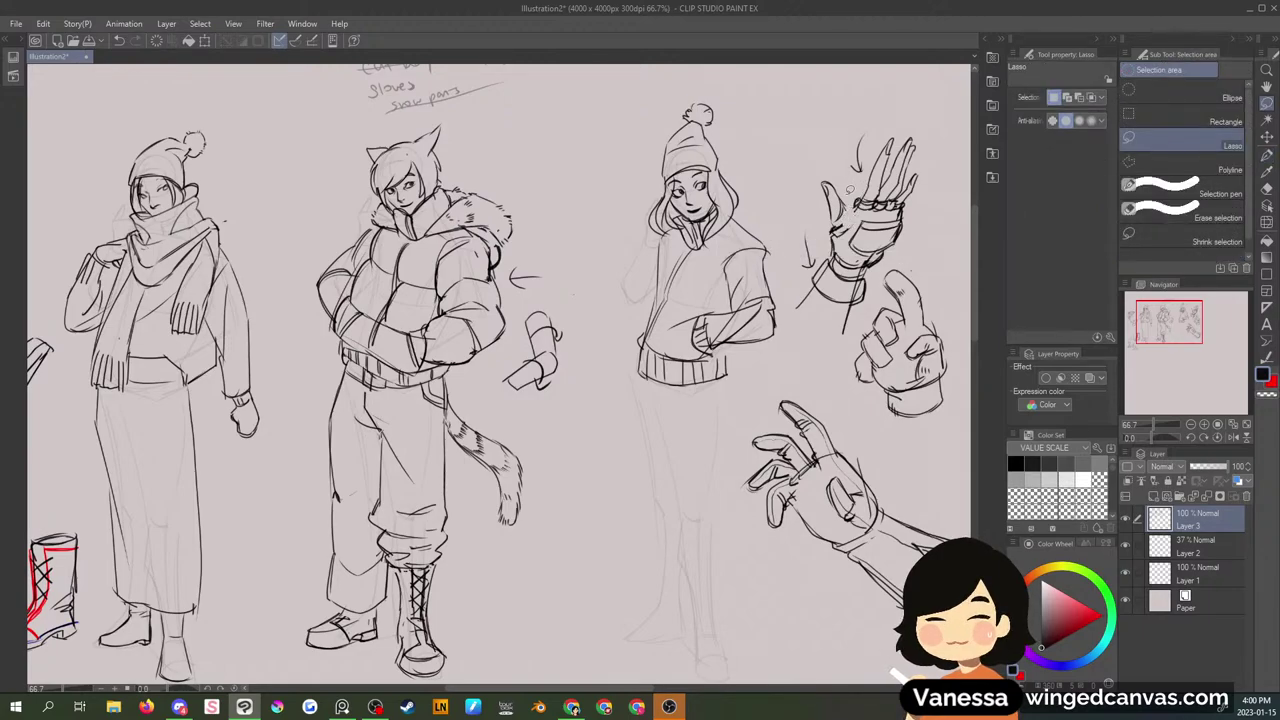
pyautogui.press('p')
pyautogui.moveTo(844, 207)
pyautogui.mouseDown()
pyautogui.moveTo(855, 231)
pyautogui.moveTo(870, 202)
pyautogui.moveTo(905, 200)
pyautogui.mouseUp()
pyautogui.press('m')
pyautogui.hotkey('ctrl', 'd')
pyautogui.press('p')
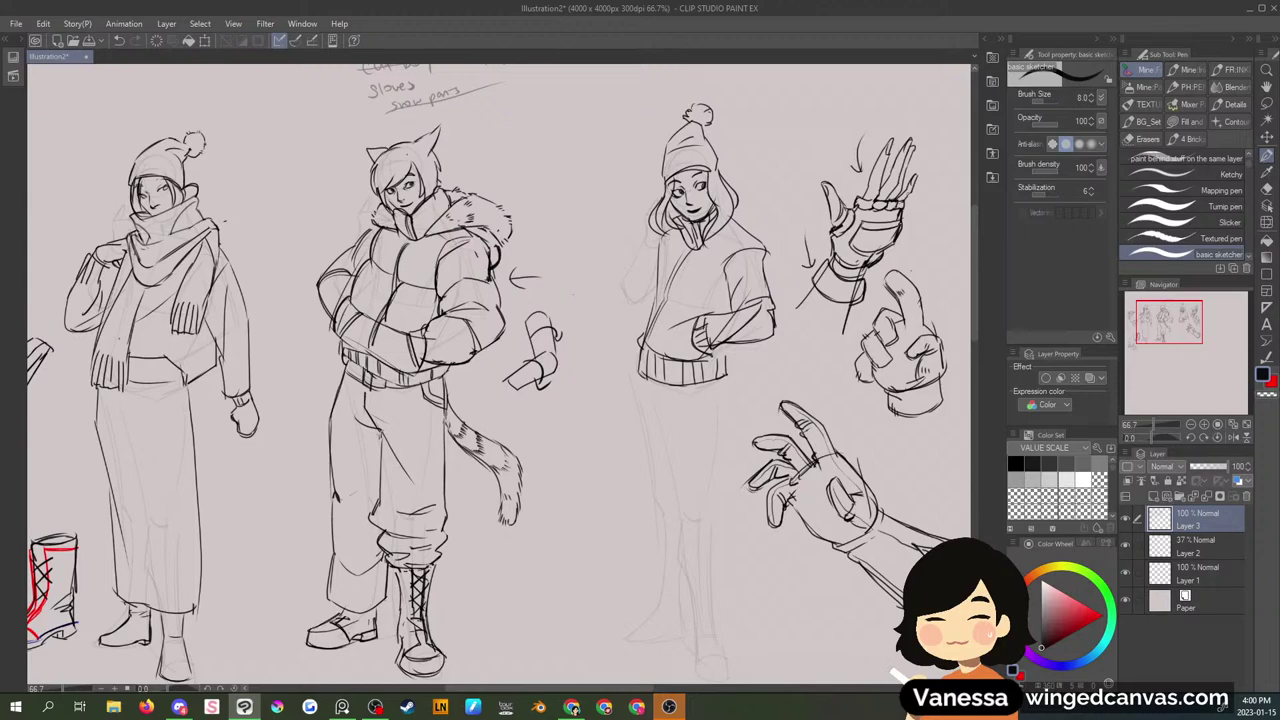
# - Delete the pointing hand study below the open glove study
pyautogui.press('m')
pyautogui.moveTo(946, 340)
pyautogui.mouseDown()
pyautogui.moveTo(941, 91)
pyautogui.moveTo(809, 172)
pyautogui.moveTo(794, 250)
pyautogui.moveTo(850, 369)
pyautogui.moveTo(945, 420)
pyautogui.mouseUp()
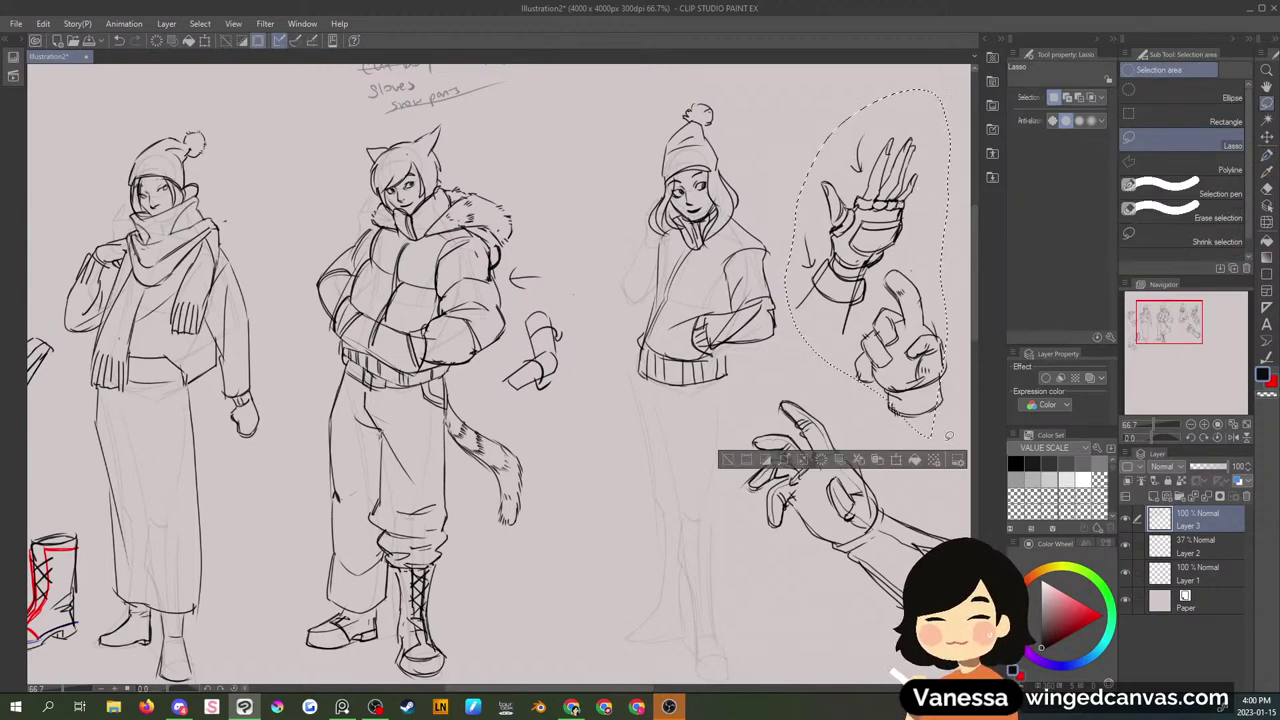
pyautogui.hotkey('ctrl', 'd')
pyautogui.moveTo(955, 303); pyautogui.dragTo(950, 308)
pyautogui.hotkey('ctrl', 'd')
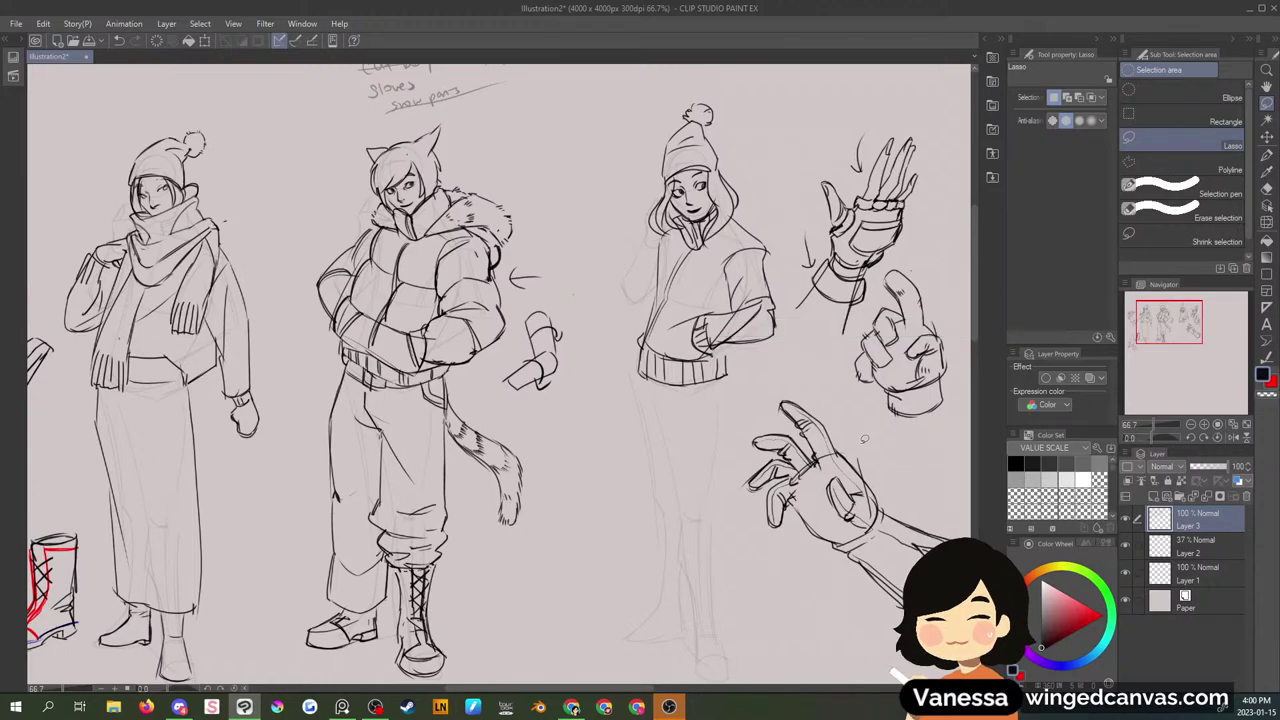
pyautogui.moveTo(943, 352)
pyautogui.mouseDown()
pyautogui.moveTo(946, 279)
pyautogui.moveTo(876, 437)
pyautogui.moveTo(955, 355)
pyautogui.mouseUp()
pyautogui.press('Delete')
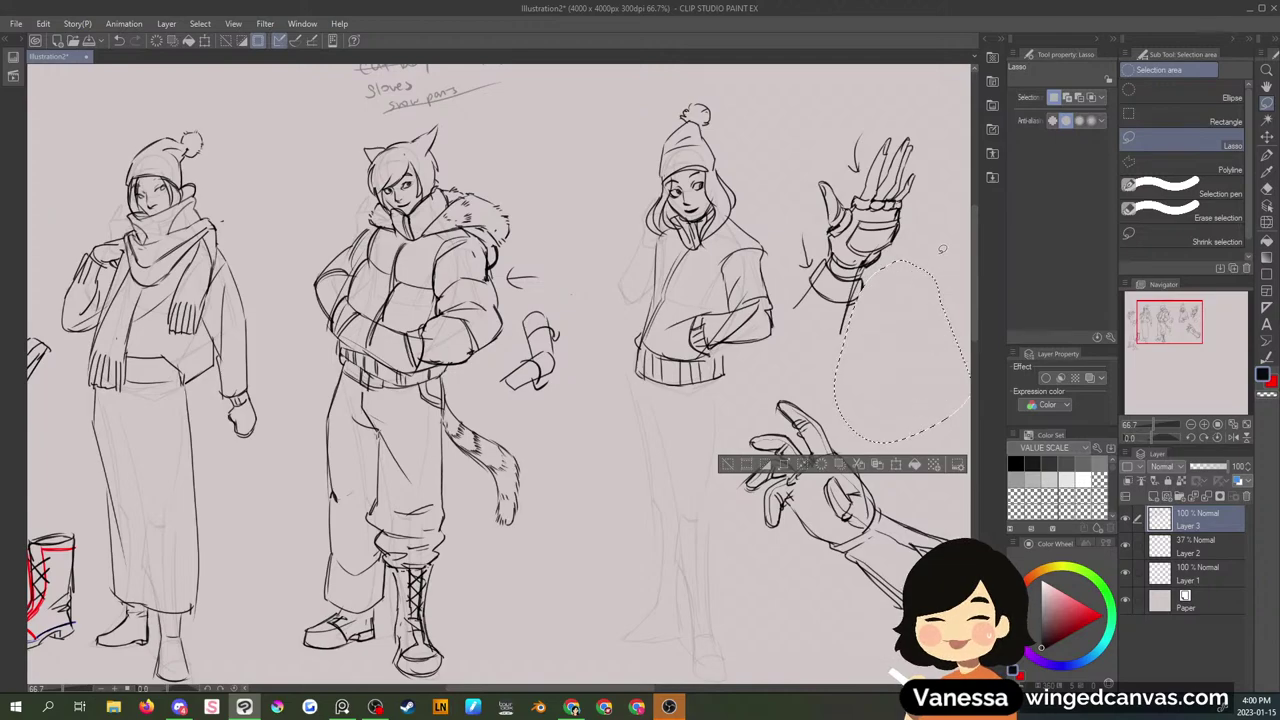
pyautogui.hotkey('ctrl', 'd')
pyautogui.press('p')
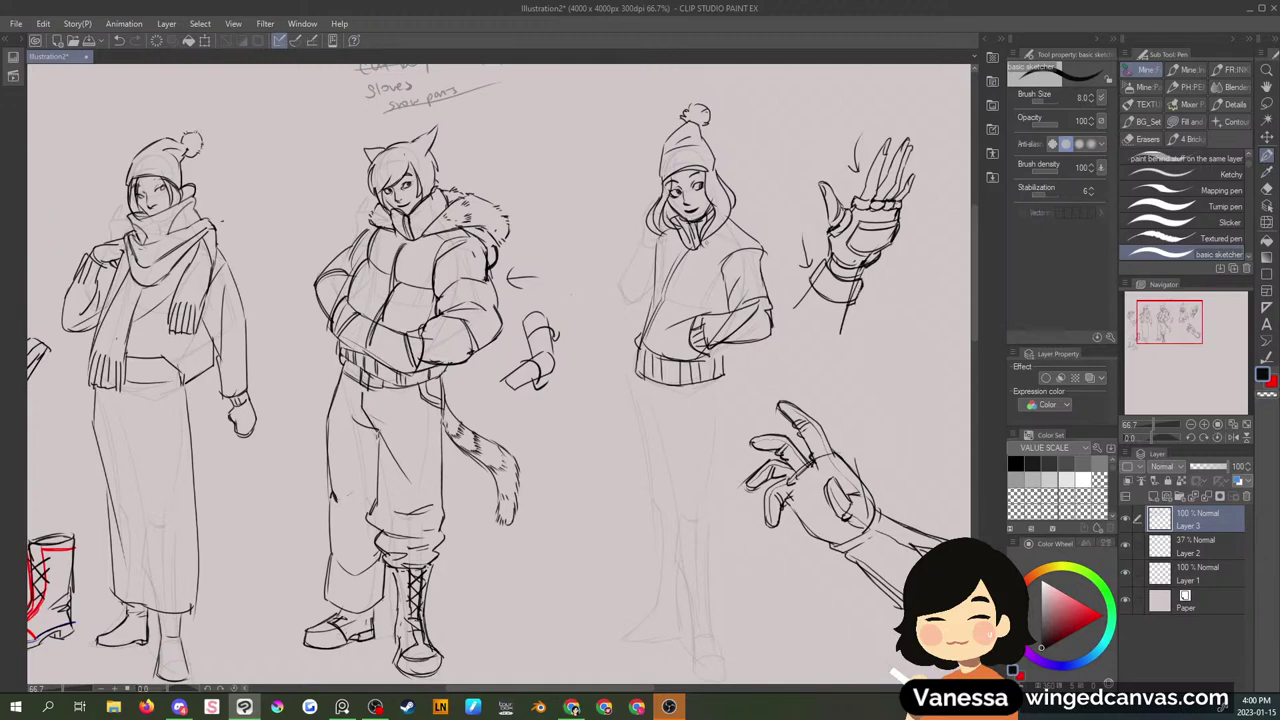
# - Rework the third figure's jacket collar into a wide open collar with pointed flaps and a diagonal front closure
pyautogui.moveTo(666, 223)
pyautogui.mouseDown()
pyautogui.moveTo(642, 274)
pyautogui.moveTo(664, 236)
pyautogui.moveTo(664, 262)
pyautogui.moveTo(678, 250)
pyautogui.moveTo(668, 282)
pyautogui.moveTo(706, 270)
pyautogui.moveTo(676, 270)
pyautogui.mouseUp()
pyautogui.moveTo(728, 222); pyautogui.dragTo(682, 262)
pyautogui.press('m')
pyautogui.press('Delete')
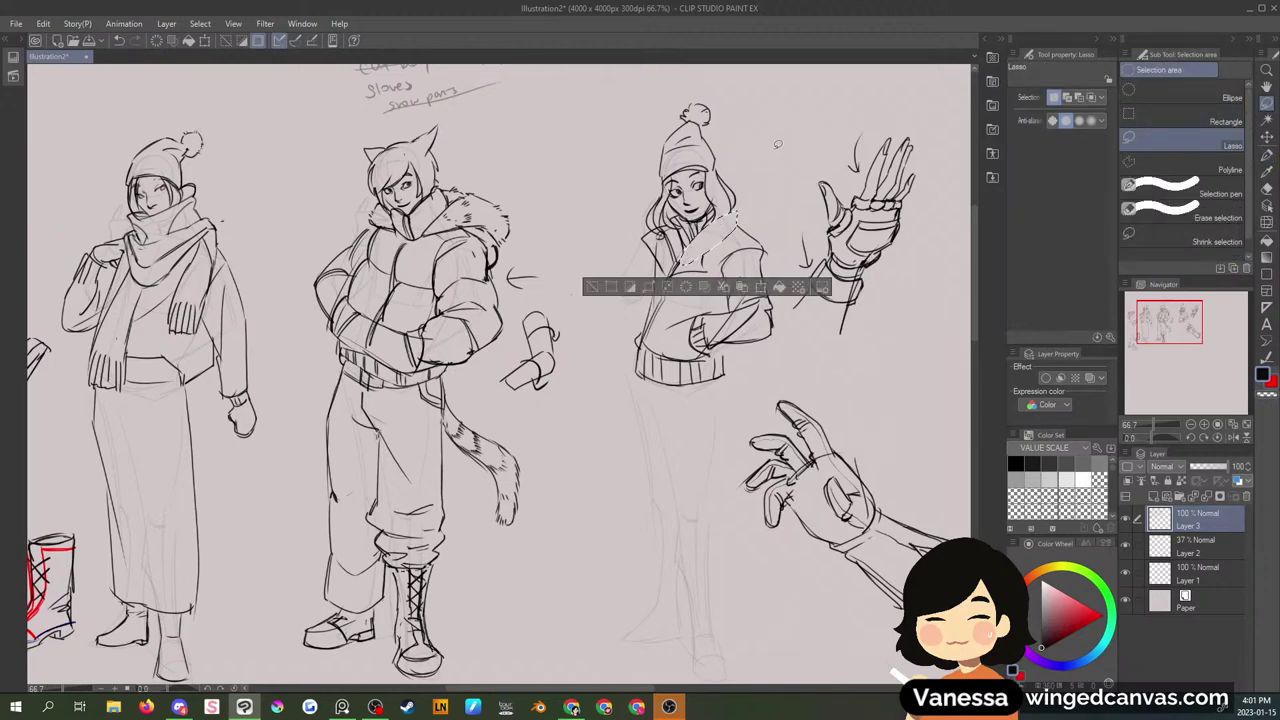
pyautogui.hotkey('ctrl', 'd')
pyautogui.press('p')
pyautogui.moveTo(706, 226); pyautogui.dragTo(700, 268)
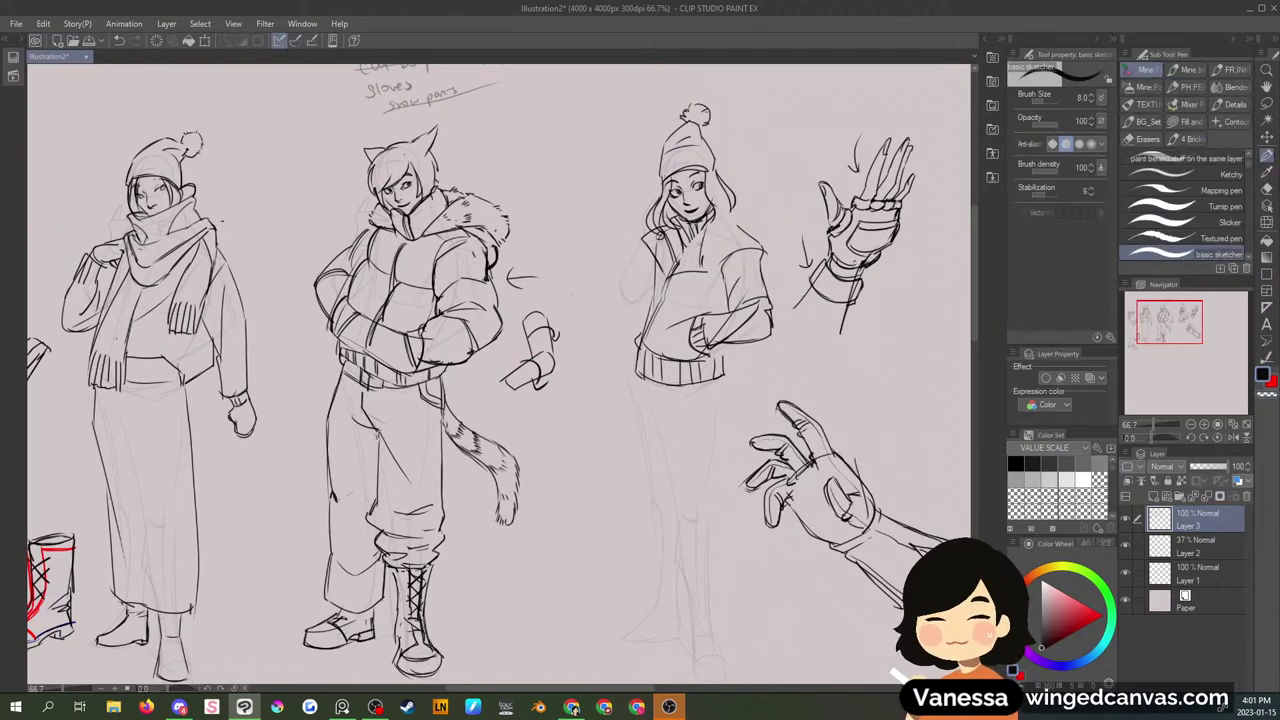
pyautogui.moveTo(736, 206)
pyautogui.mouseDown()
pyautogui.moveTo(678, 267)
pyautogui.moveTo(683, 256)
pyautogui.mouseUp()
pyautogui.moveTo(733, 223)
pyautogui.mouseDown()
pyautogui.moveTo(701, 250)
pyautogui.moveTo(740, 207)
pyautogui.moveTo(734, 220)
pyautogui.mouseUp()
pyautogui.moveTo(682, 274); pyautogui.dragTo(648, 352)
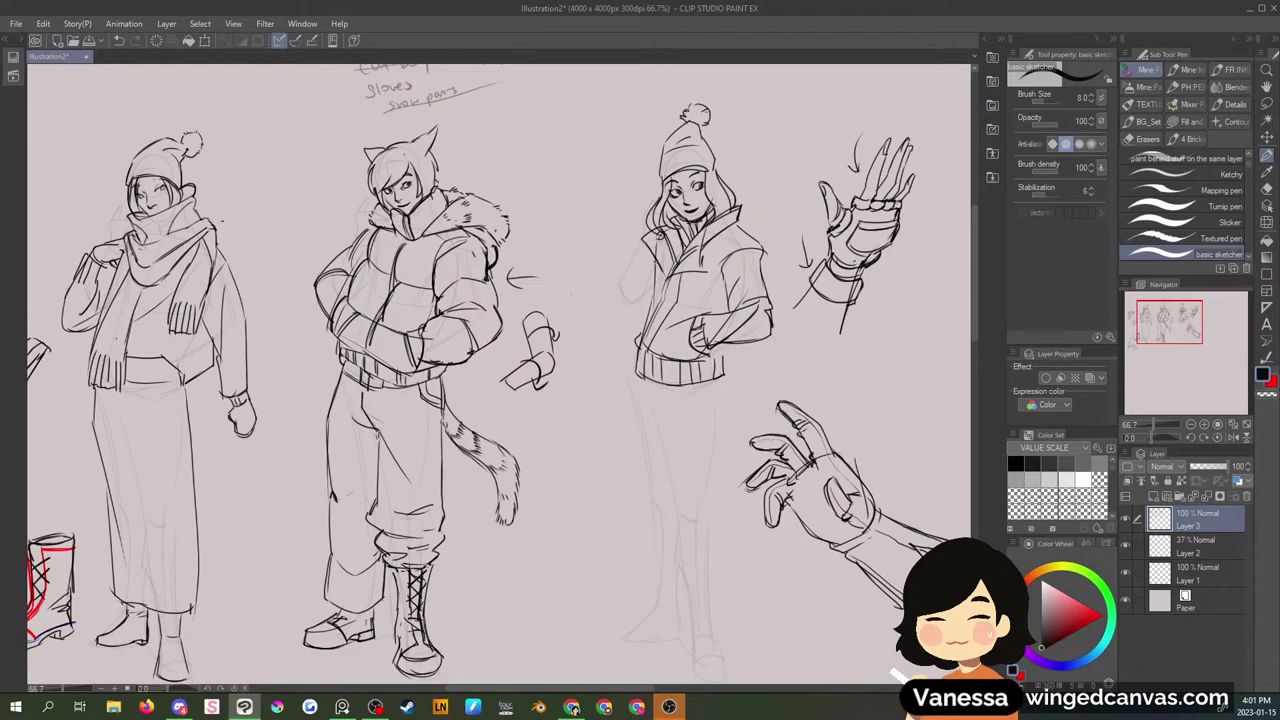
# - Outline the third figure's fitted knee-length skirt below the jacket hem and clear its stray edge lines
pyautogui.moveTo(657, 262)
pyautogui.mouseDown()
pyautogui.moveTo(637, 340)
pyautogui.moveTo(638, 420)
pyautogui.moveTo(684, 516)
pyautogui.moveTo(708, 518)
pyautogui.mouseUp()
pyautogui.moveTo(637, 420)
pyautogui.mouseDown()
pyautogui.moveTo(668, 506)
pyautogui.moveTo(686, 510)
pyautogui.mouseUp()
pyautogui.moveTo(731, 372); pyautogui.dragTo(711, 508)
pyautogui.moveTo(719, 375)
pyautogui.mouseDown()
pyautogui.moveTo(727, 346)
pyautogui.moveTo(728, 494)
pyautogui.mouseUp()
pyautogui.press('m')
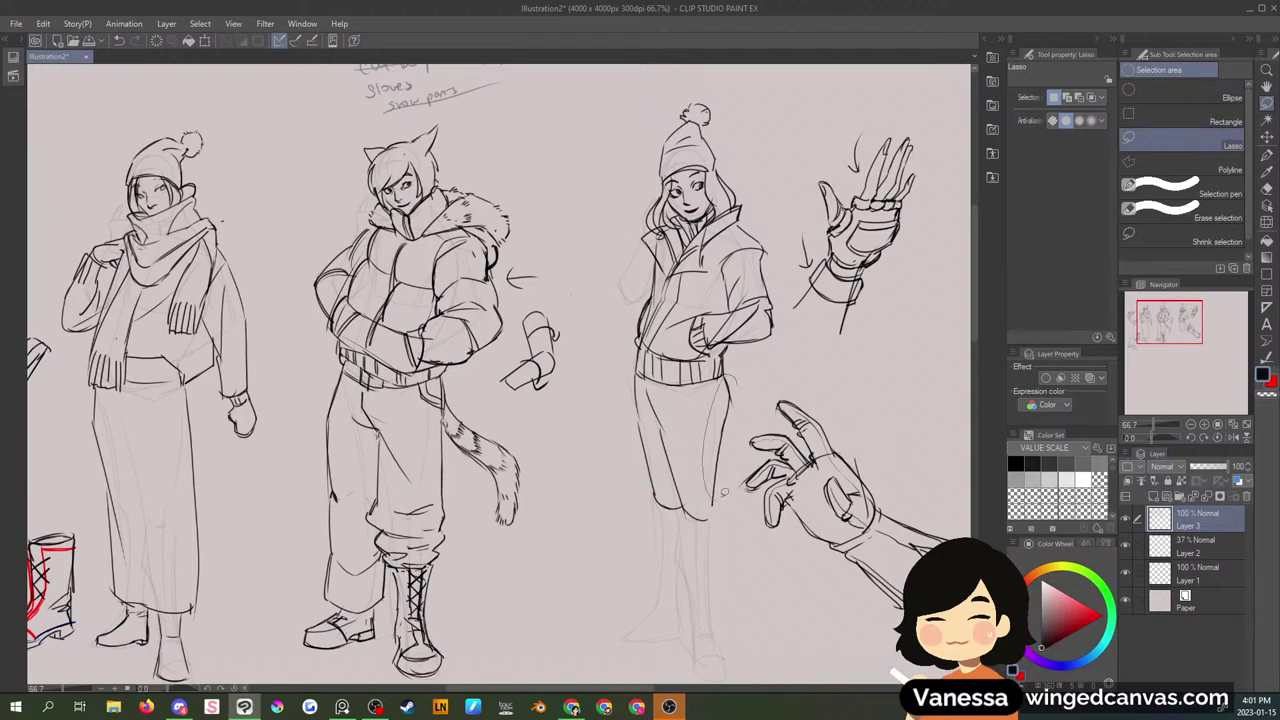
pyautogui.press('Delete')
pyautogui.hotkey('ctrl', 'd')
pyautogui.press('p')
# - Finish the skirt's side edge and draw the third figure's lower legs with pointed heeled shoes
pyautogui.moveTo(723, 377)
pyautogui.mouseDown()
pyautogui.moveTo(652, 503)
pyautogui.moveTo(654, 477)
pyautogui.moveTo(656, 615)
pyautogui.moveTo(641, 636)
pyautogui.moveTo(620, 634)
pyautogui.moveTo(681, 628)
pyautogui.mouseUp()
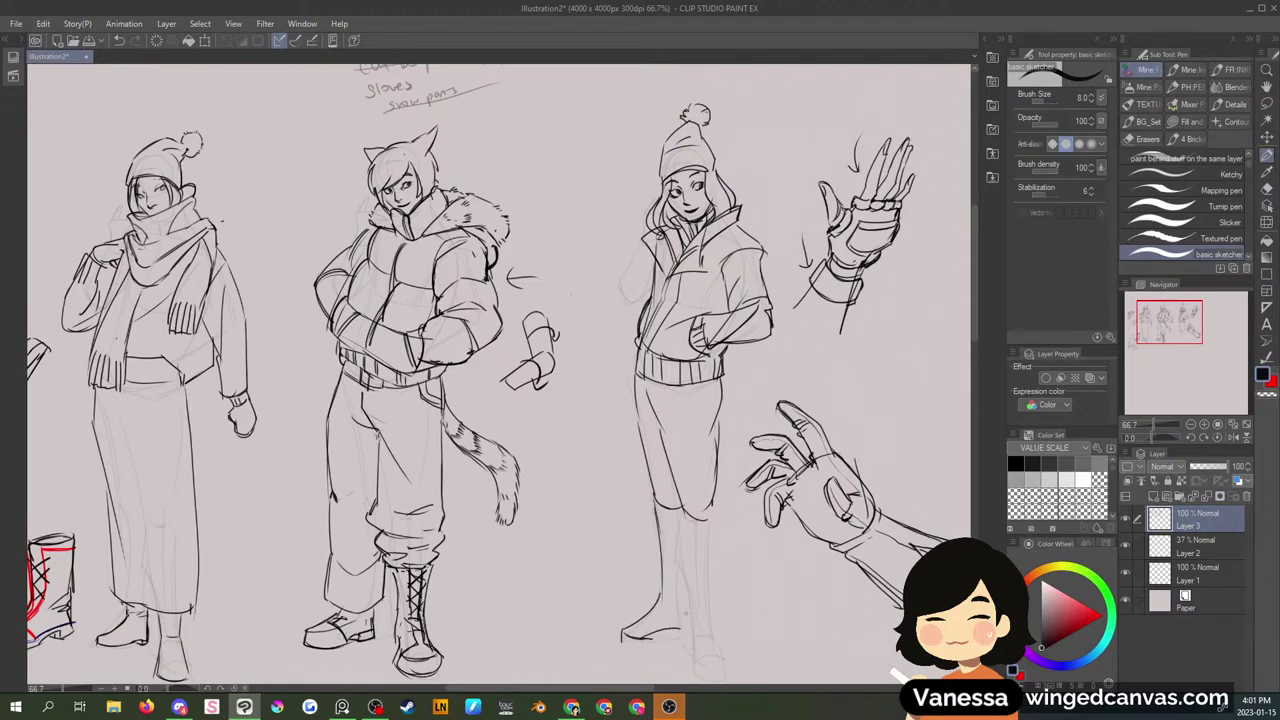
pyautogui.hotkey('ctrl', 'z')
pyautogui.hotkey('ctrl', 'z')
pyautogui.moveTo(661, 596)
pyautogui.mouseDown()
pyautogui.moveTo(628, 636)
pyautogui.moveTo(685, 611)
pyautogui.moveTo(680, 631)
pyautogui.moveTo(685, 602)
pyautogui.mouseUp()
pyautogui.moveTo(683, 516)
pyautogui.mouseDown()
pyautogui.moveTo(697, 622)
pyautogui.moveTo(717, 609)
pyautogui.moveTo(692, 655)
pyautogui.moveTo(722, 650)
pyautogui.mouseUp()
pyautogui.moveTo(718, 588); pyautogui.dragTo(724, 636)
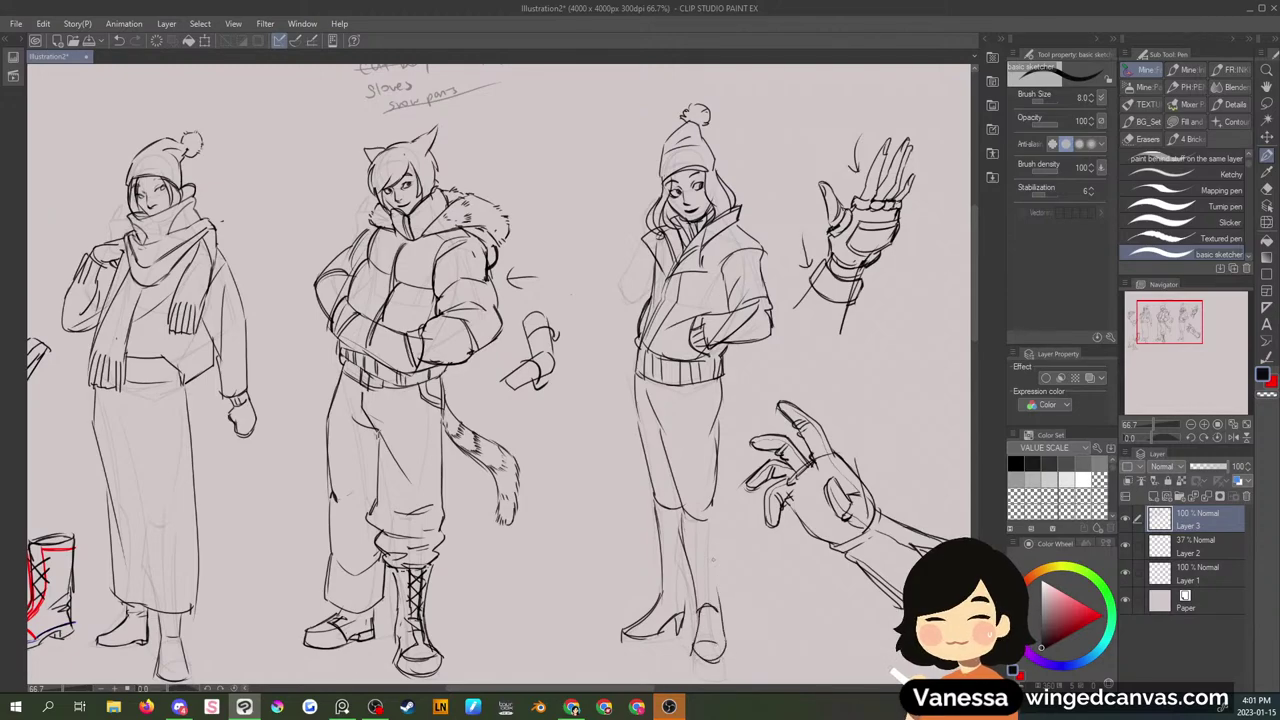
# - Turn the third figure's lower legs into knee-high boots with cuff lines below the knees and shafts down to the heeled shoes
pyautogui.moveTo(714, 512)
pyautogui.mouseDown()
pyautogui.moveTo(724, 598)
pyautogui.moveTo(724, 576)
pyautogui.mouseUp()
pyautogui.moveTo(682, 528)
pyautogui.mouseDown()
pyautogui.moveTo(720, 534)
pyautogui.moveTo(684, 612)
pyautogui.mouseUp()
pyautogui.moveTo(686, 568); pyautogui.dragTo(684, 594)
pyautogui.moveTo(656, 524); pyautogui.dragTo(684, 526)
pyautogui.moveTo(654, 530)
pyautogui.mouseDown()
pyautogui.moveTo(682, 538)
pyautogui.moveTo(666, 604)
pyautogui.mouseUp()
pyautogui.moveTo(716, 496); pyautogui.dragTo(722, 546)
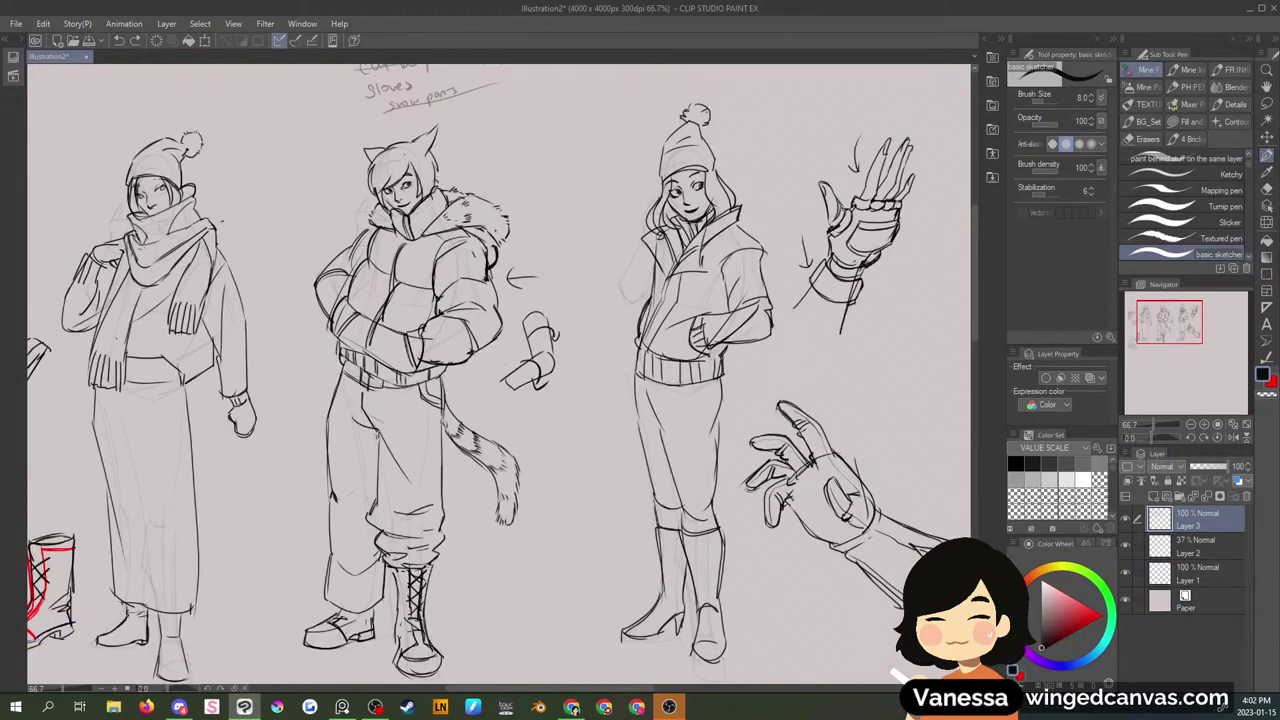
# - Clear the third figure's outer thigh line, redraw it as a smoother curve from jacket hem to knee, and touch up the smile
pyautogui.press('m')
pyautogui.moveTo(728, 392)
pyautogui.mouseDown()
pyautogui.moveTo(708, 492)
pyautogui.moveTo(732, 420)
pyautogui.mouseUp()
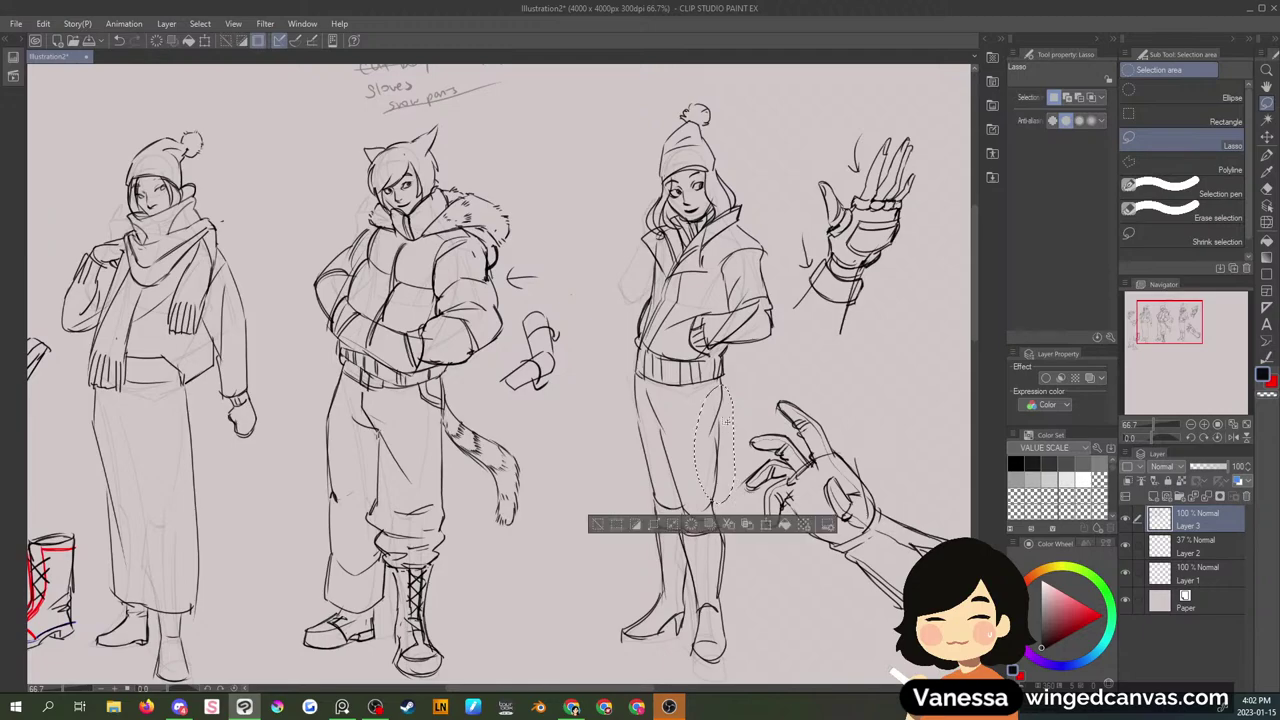
pyautogui.press('Delete')
pyautogui.hotkey('ctrl', 'd')
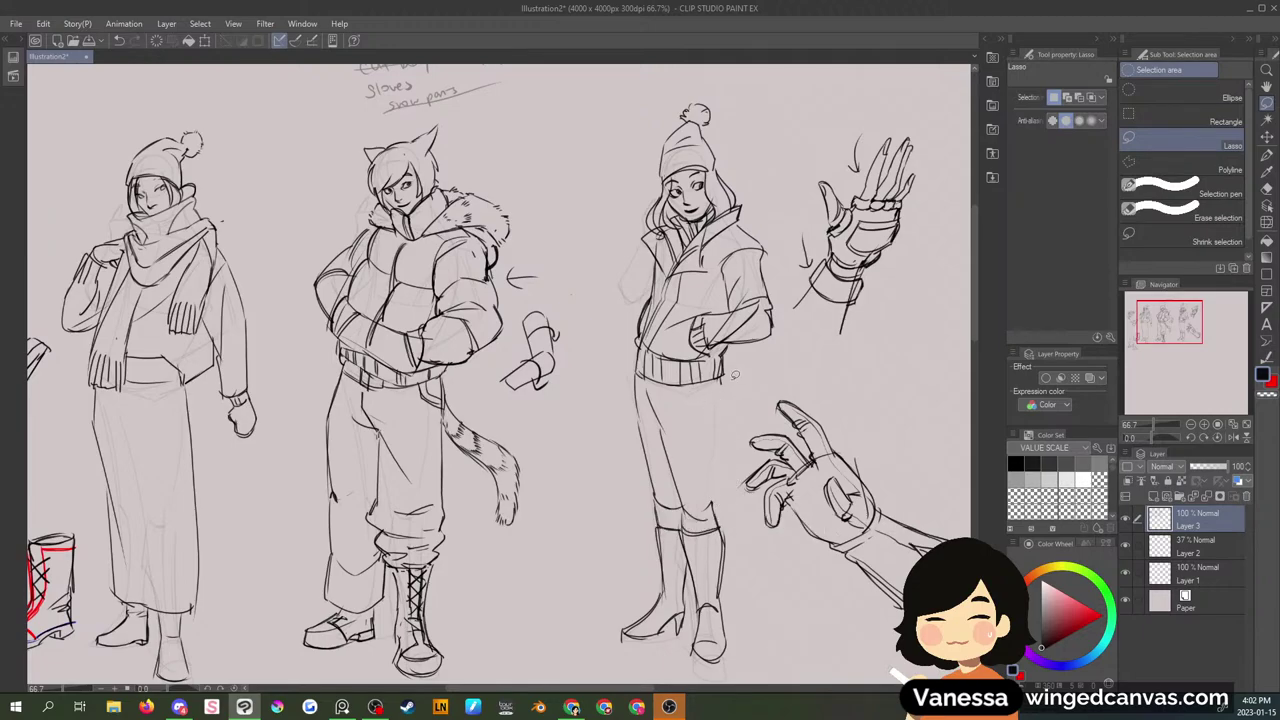
pyautogui.press('p')
pyautogui.moveTo(722, 376); pyautogui.dragTo(714, 510)
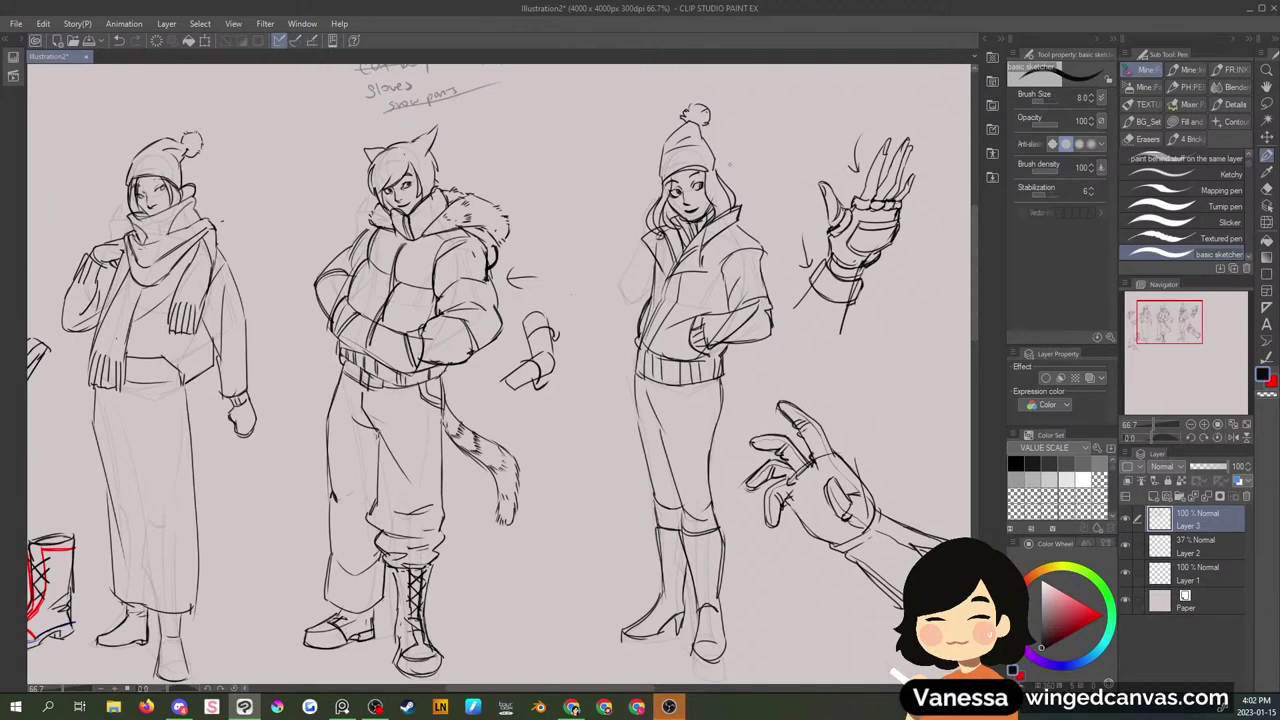
pyautogui.moveTo(688, 211); pyautogui.dragTo(698, 212)
pyautogui.moveTo(606, 292)
pyautogui.mouseDown()
pyautogui.moveTo(590, 283)
pyautogui.moveTo(602, 295)
pyautogui.moveTo(569, 307)
pyautogui.moveTo(582, 307)
pyautogui.mouseUp()
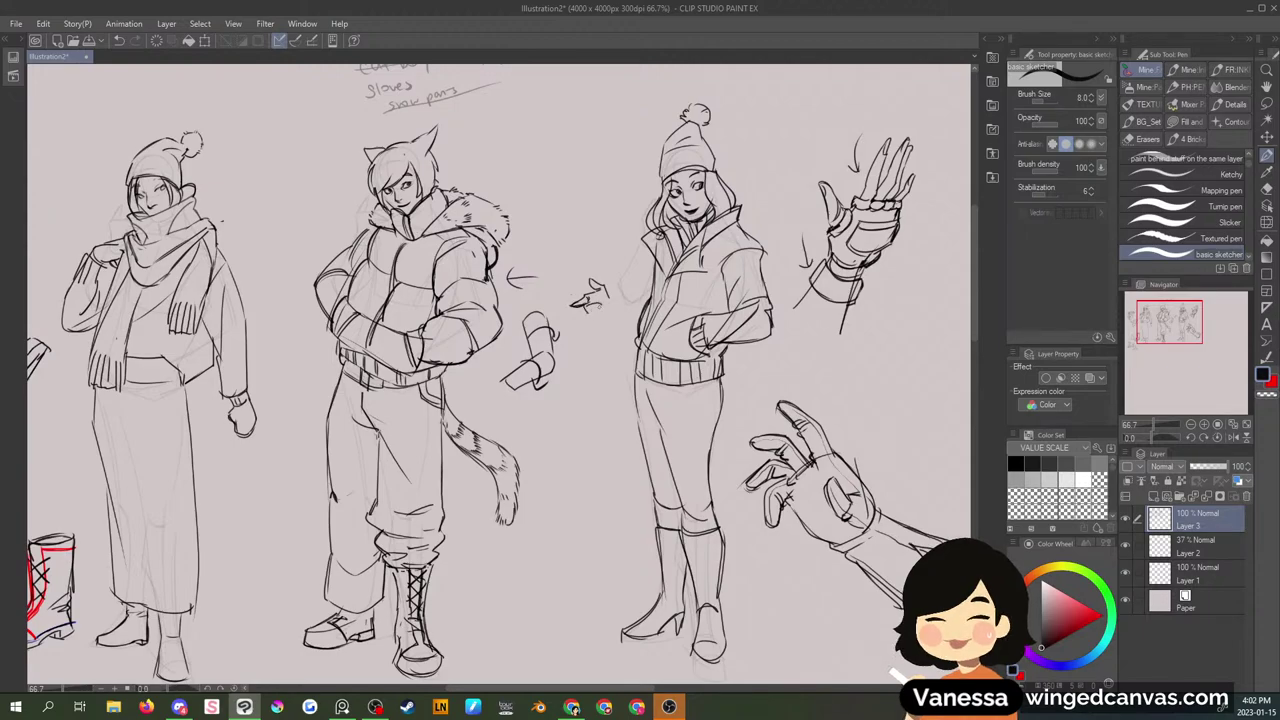
pyautogui.moveTo(587, 313)
pyautogui.mouseDown()
pyautogui.moveTo(610, 298)
pyautogui.moveTo(614, 316)
pyautogui.mouseUp()
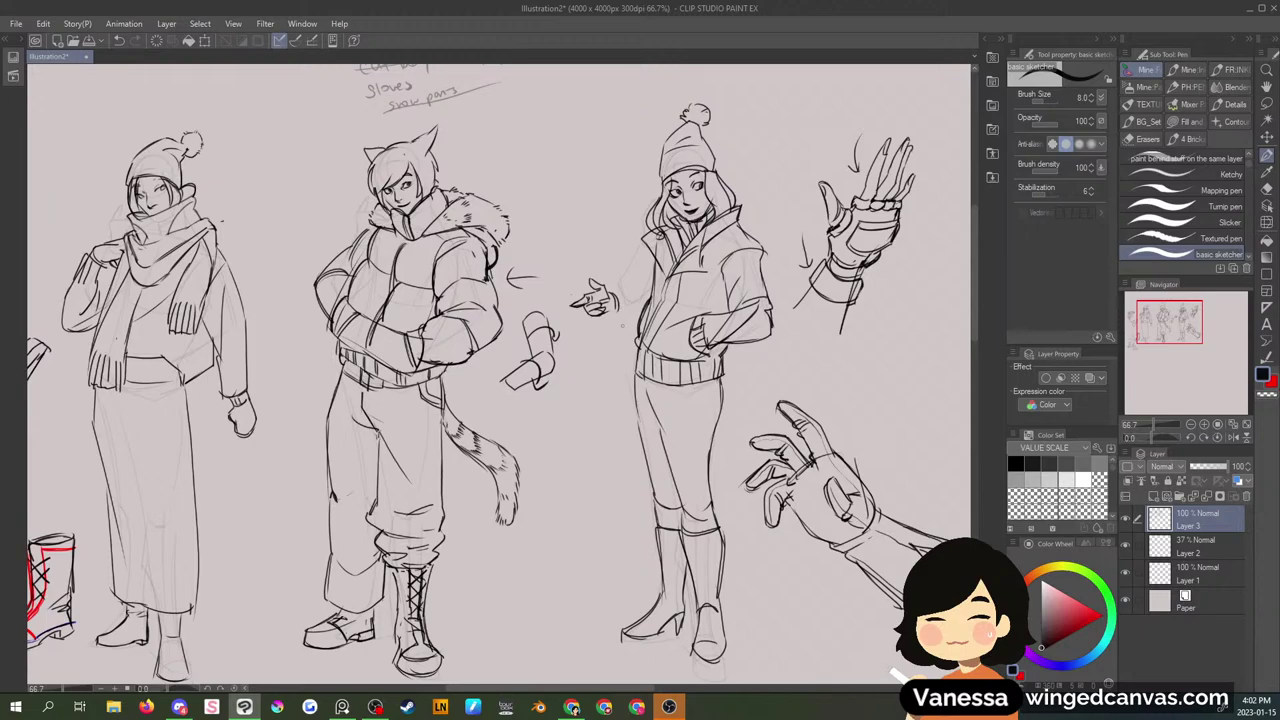
pyautogui.press('m')
pyautogui.moveTo(614, 278)
pyautogui.mouseDown()
pyautogui.moveTo(597, 329)
pyautogui.moveTo(612, 276)
pyautogui.mouseUp()
pyautogui.press('Delete')
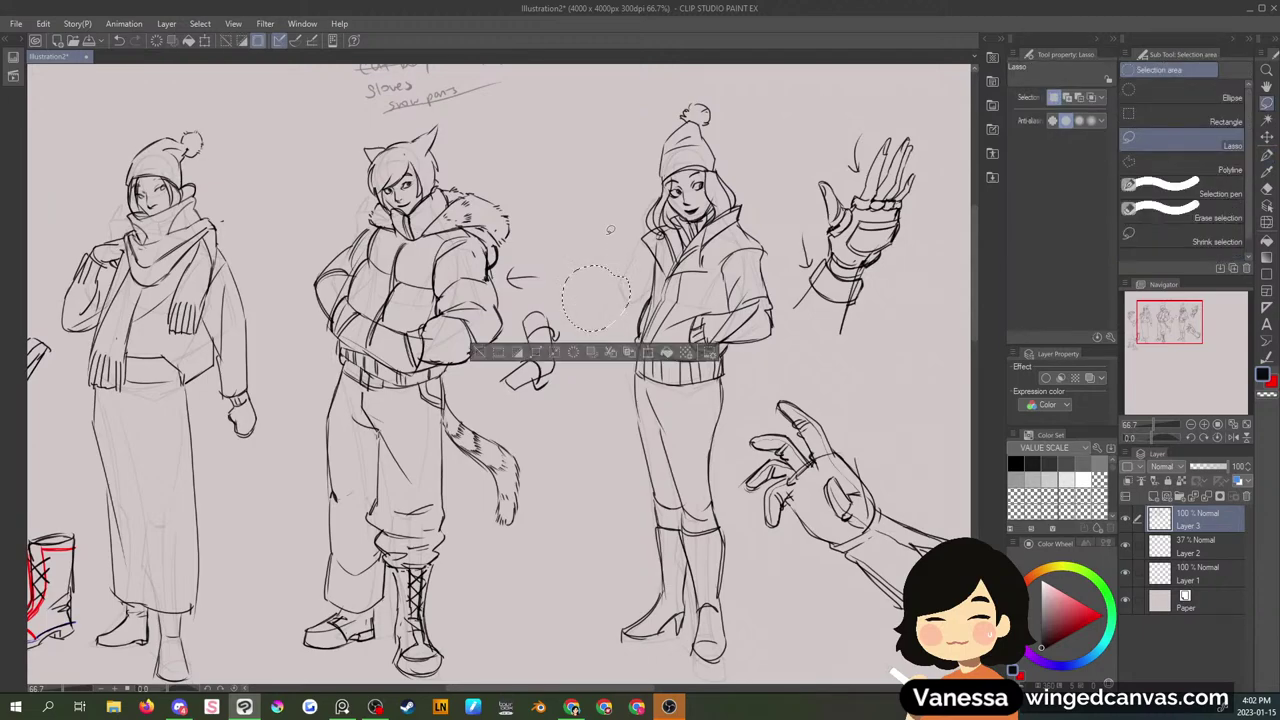
pyautogui.moveTo(609, 231); pyautogui.dragTo(615, 218)
pyautogui.press('p')
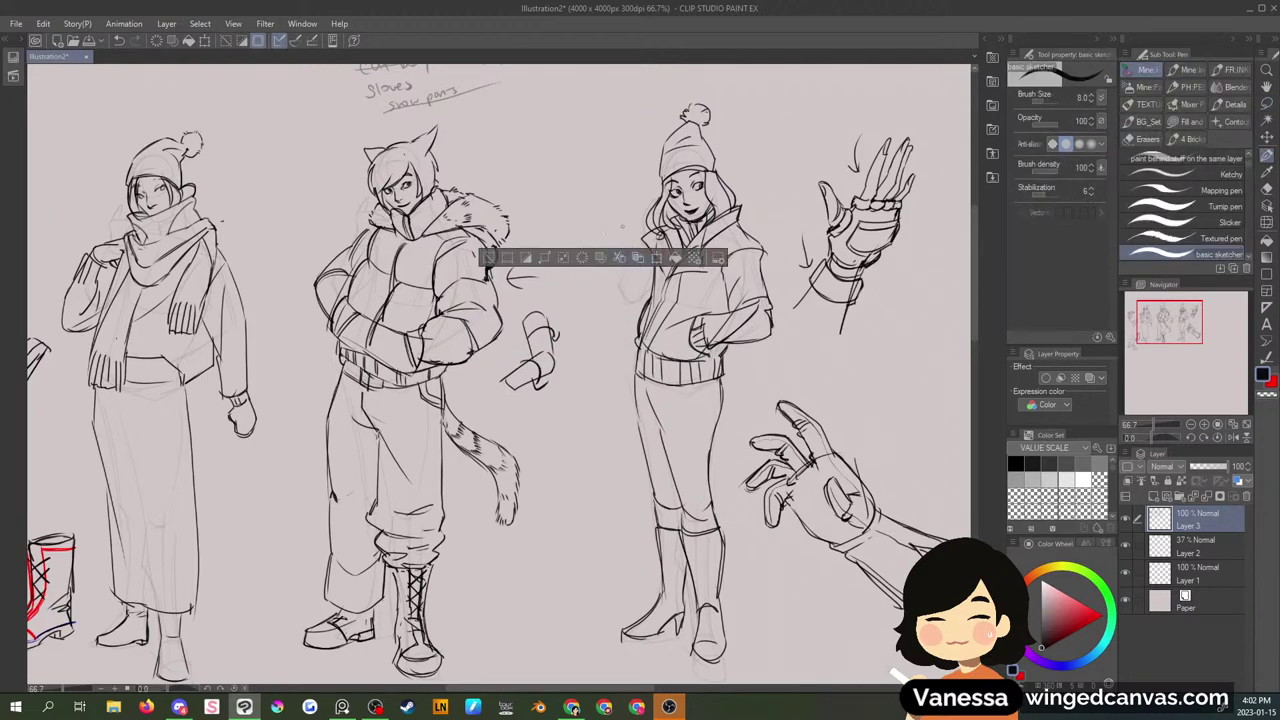
pyautogui.hotkey('ctrl', 'd')
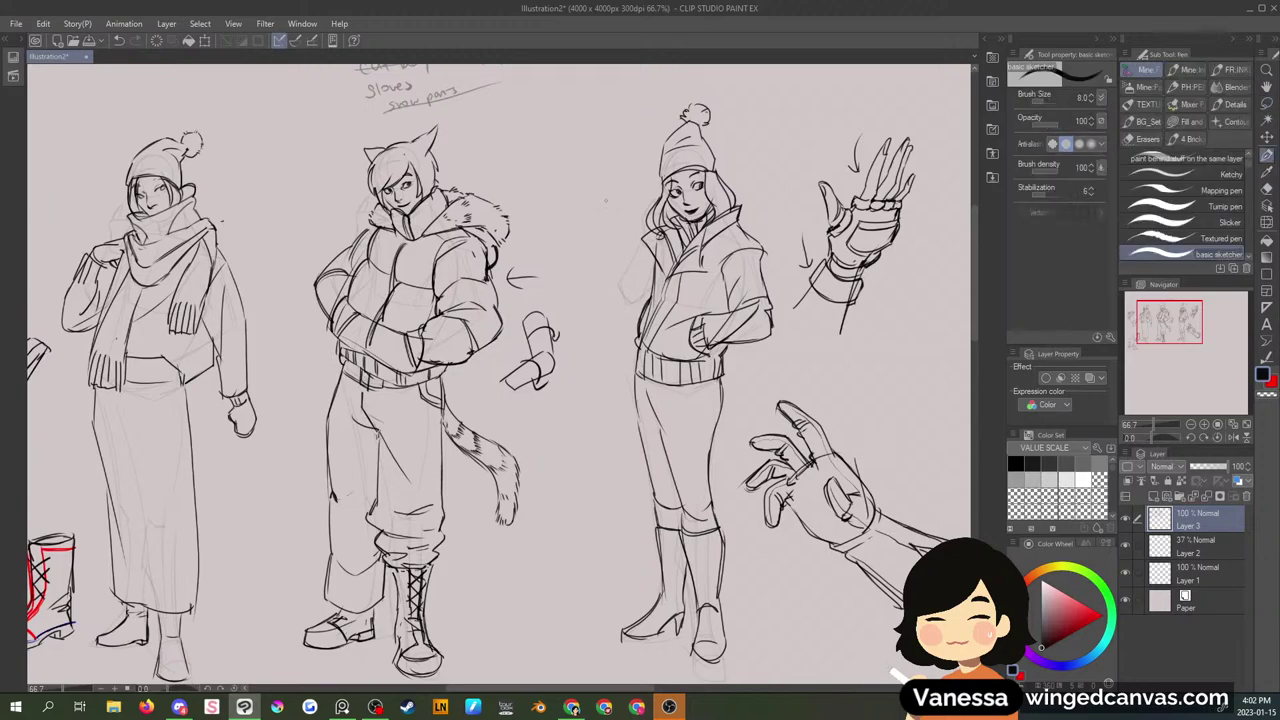
# - Sketch an open, palm-up hand reaching out beside the third figure's jacket, on the side facing the second figure
pyautogui.moveTo(604, 293)
pyautogui.mouseDown()
pyautogui.moveTo(579, 283)
pyautogui.moveTo(600, 297)
pyautogui.moveTo(563, 319)
pyautogui.moveTo(571, 327)
pyautogui.mouseUp()
pyautogui.moveTo(596, 307); pyautogui.dragTo(587, 315)
pyautogui.moveTo(595, 317)
pyautogui.mouseDown()
pyautogui.moveTo(579, 325)
pyautogui.moveTo(593, 303)
pyautogui.moveTo(589, 319)
pyautogui.moveTo(600, 316)
pyautogui.mouseUp()
pyautogui.moveTo(617, 307)
pyautogui.mouseDown()
pyautogui.moveTo(593, 329)
pyautogui.moveTo(615, 319)
pyautogui.moveTo(595, 293)
pyautogui.mouseUp()
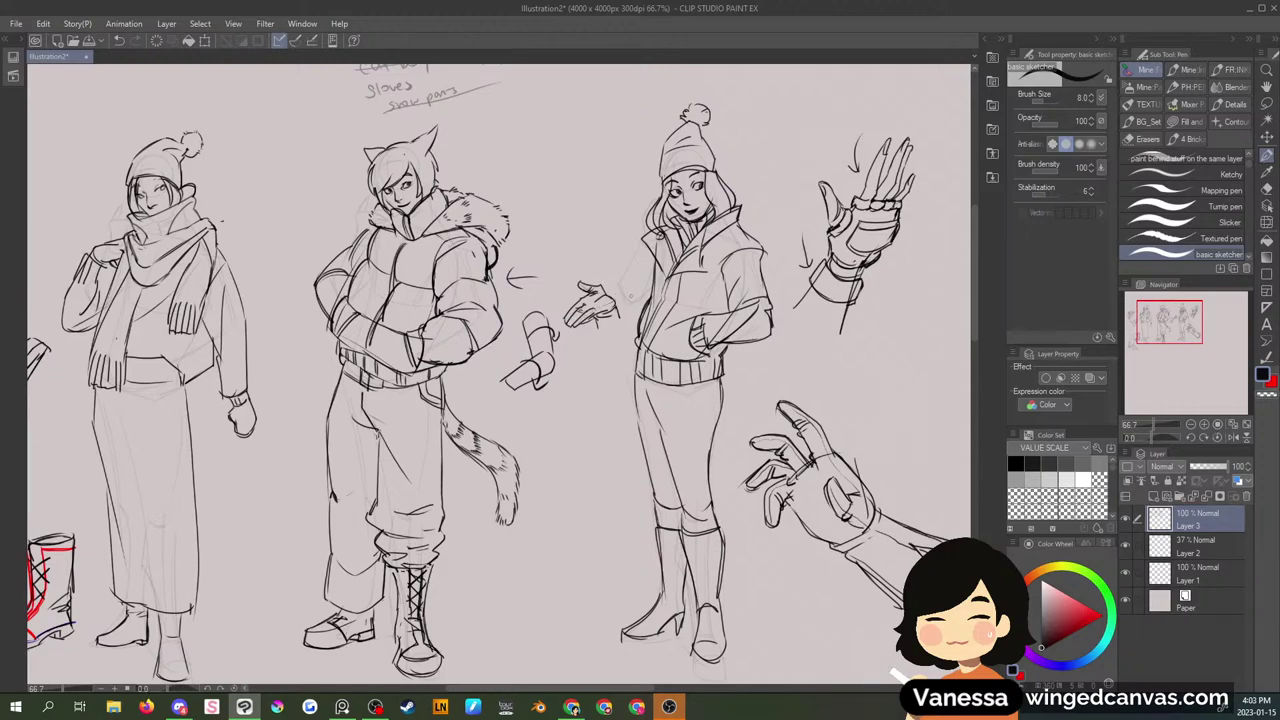
# - Connect the open hand to the third figure with a glove cuff, a bent forearm and a jacket sleeve up to the shoulder
pyautogui.moveTo(599, 323)
pyautogui.mouseDown()
pyautogui.moveTo(615, 327)
pyautogui.moveTo(625, 309)
pyautogui.moveTo(596, 345)
pyautogui.moveTo(629, 339)
pyautogui.mouseUp()
pyautogui.moveTo(631, 305)
pyautogui.mouseDown()
pyautogui.moveTo(626, 338)
pyautogui.moveTo(616, 334)
pyautogui.mouseUp()
pyautogui.hotkey('ctrl', 'z')
pyautogui.hotkey('ctrl', 'z')
pyautogui.hotkey('ctrl', 'z')
pyautogui.moveTo(648, 246)
pyautogui.mouseDown()
pyautogui.moveTo(627, 300)
pyautogui.moveTo(639, 306)
pyautogui.moveTo(628, 343)
pyautogui.moveTo(640, 345)
pyautogui.mouseUp()
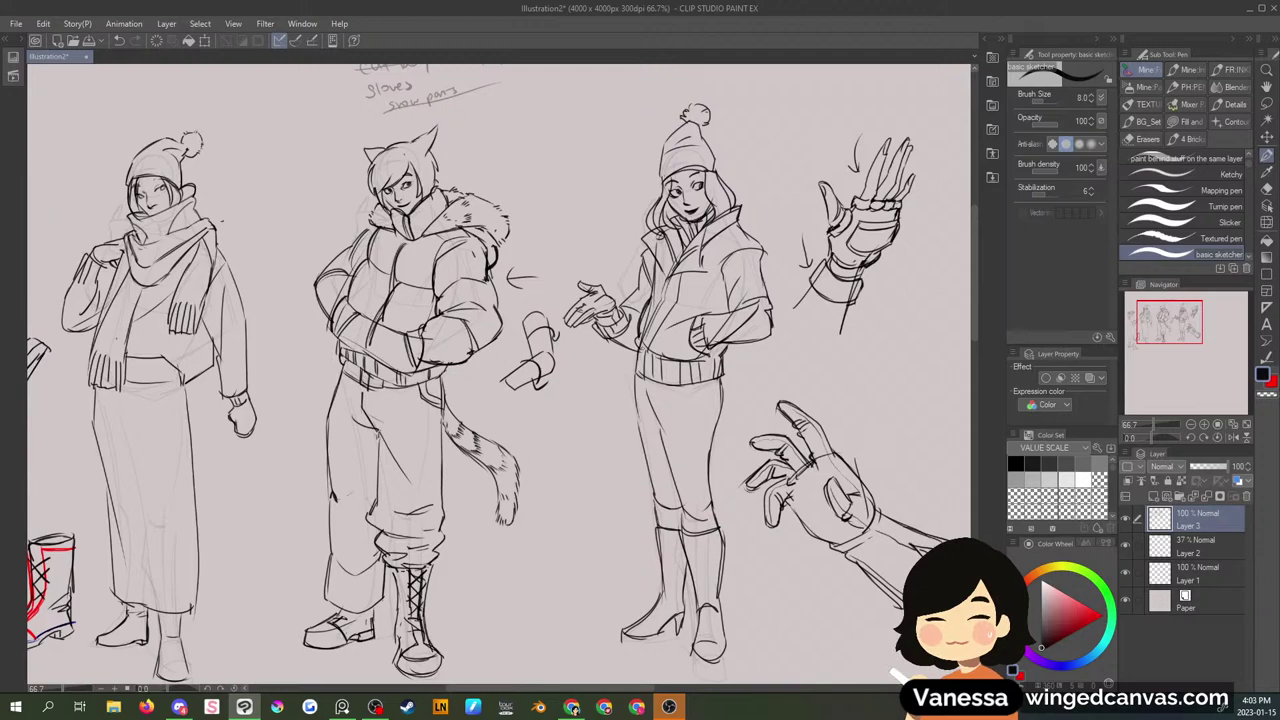
# - Try to refine the thumb and palm lines of the third figure's open hand
pyautogui.moveTo(594, 309); pyautogui.dragTo(614, 284)
pyautogui.press('m')
pyautogui.hotkey('ctrl', 'd')
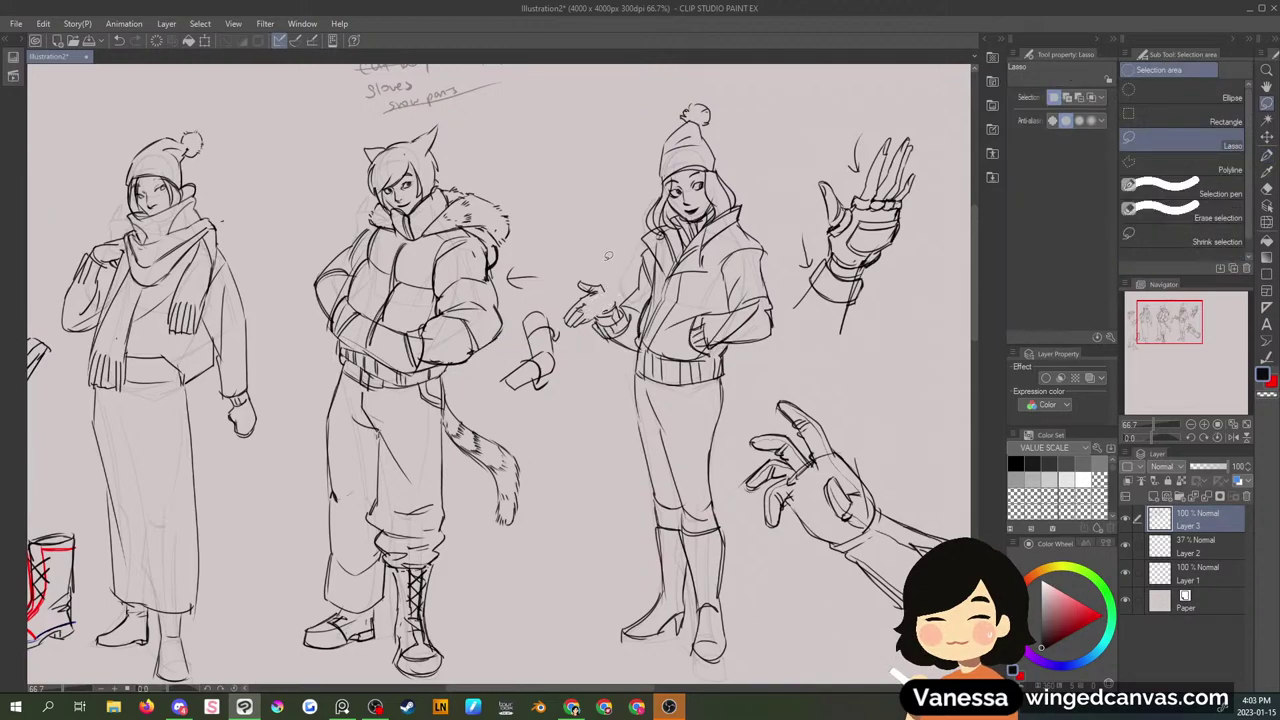
pyautogui.press('p')
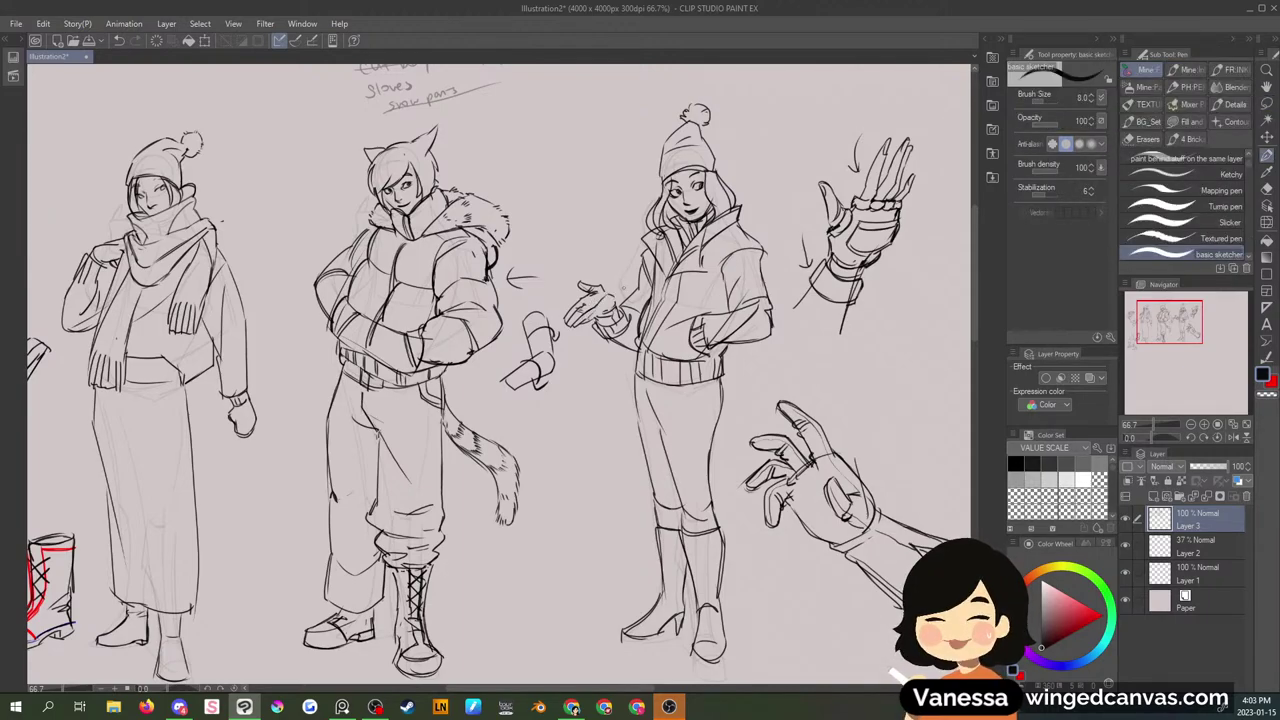
pyautogui.press('m')
pyautogui.moveTo(612, 290); pyautogui.dragTo(615, 293)
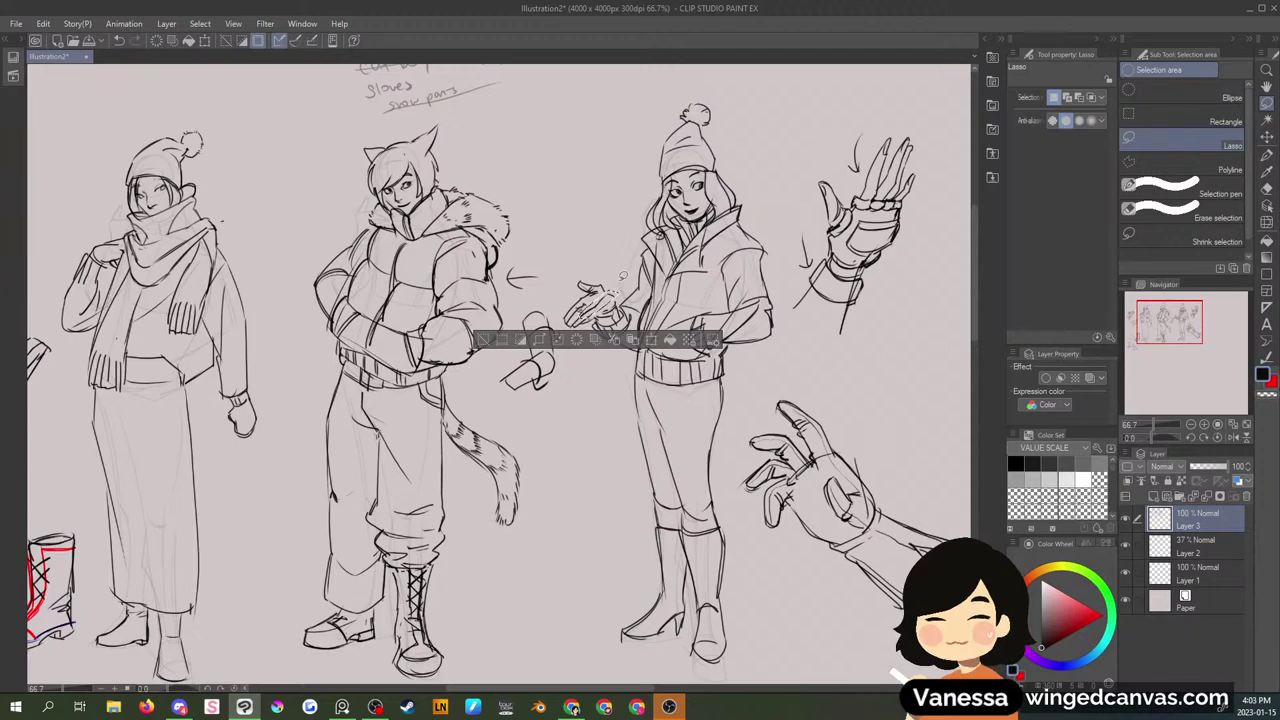
pyautogui.click(622, 277)
pyautogui.press('p')
pyautogui.press('m')
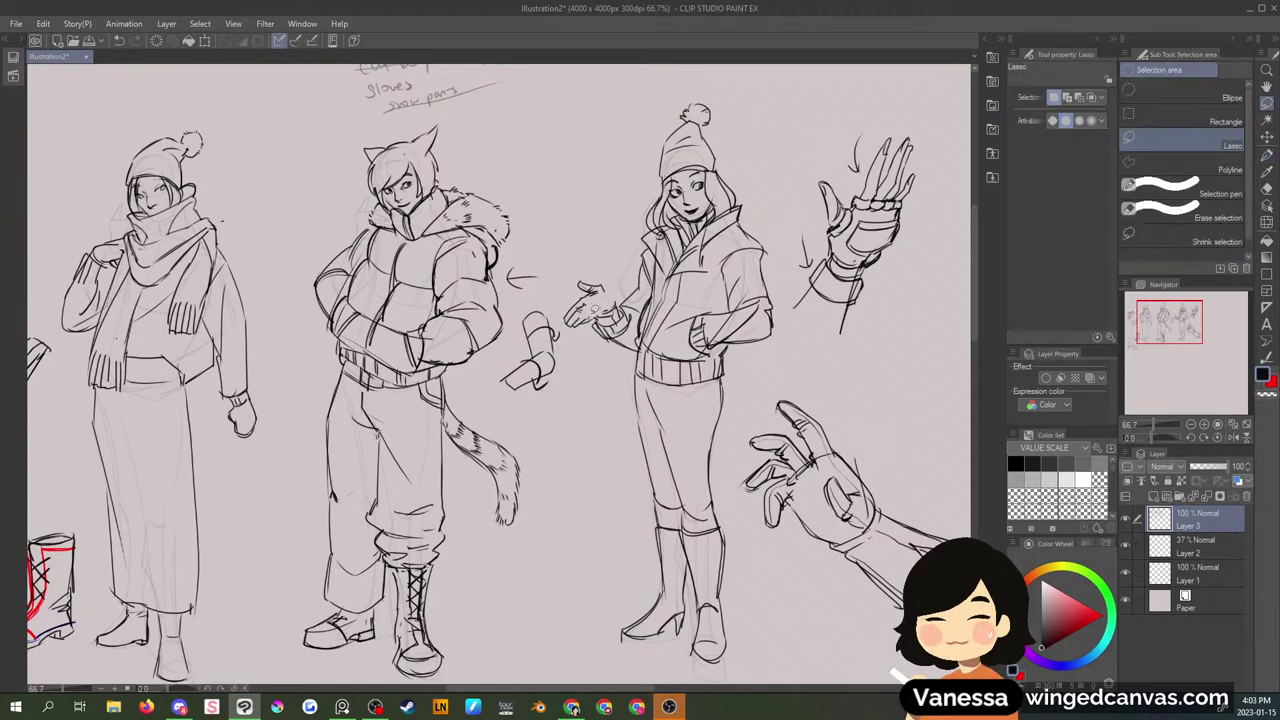
pyautogui.press('p')
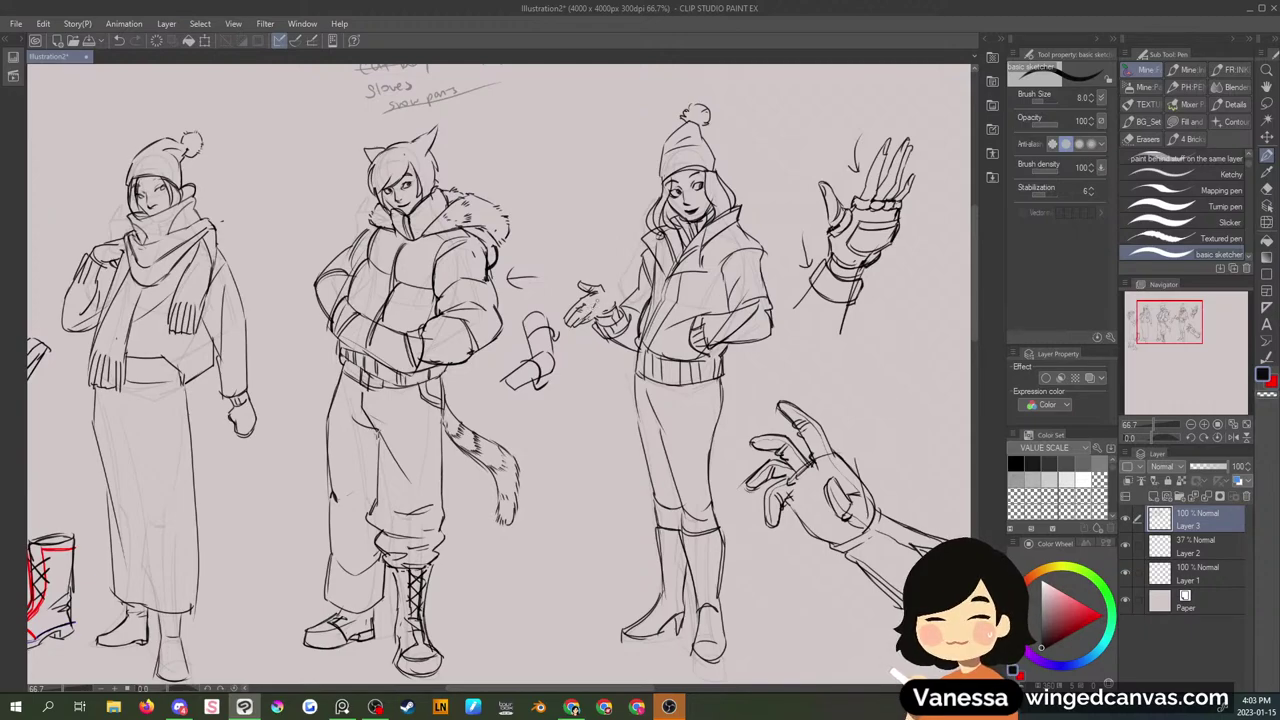
pyautogui.moveTo(608, 301)
pyautogui.mouseDown()
pyautogui.moveTo(617, 293)
pyautogui.moveTo(608, 307)
pyautogui.moveTo(562, 312)
pyautogui.moveTo(612, 272)
pyautogui.mouseUp()
# - Clear the fingers of the third figure's open hand and redraw them spread apart with a raised thumb, tidying the overlapping lines
pyautogui.press('m')
pyautogui.hotkey('ctrl', '-')
pyautogui.hotkey('ctrl', 'd')
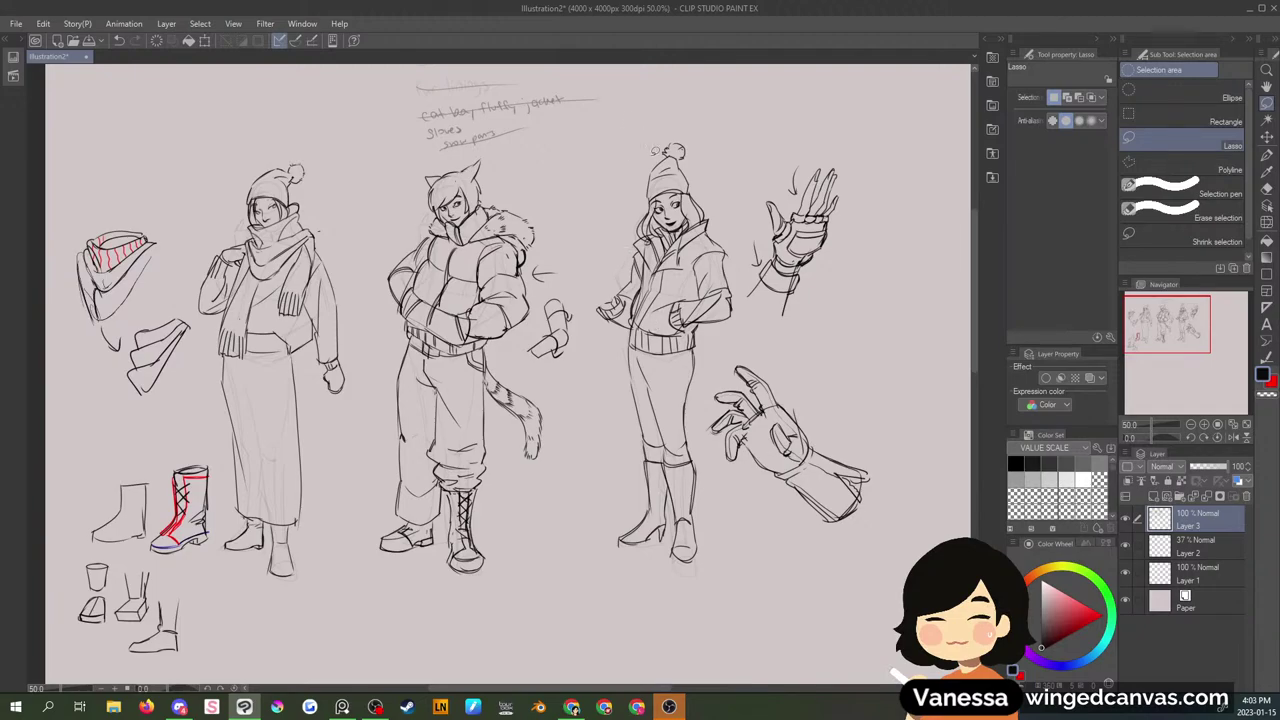
pyautogui.hotkey('ctrl', '+')
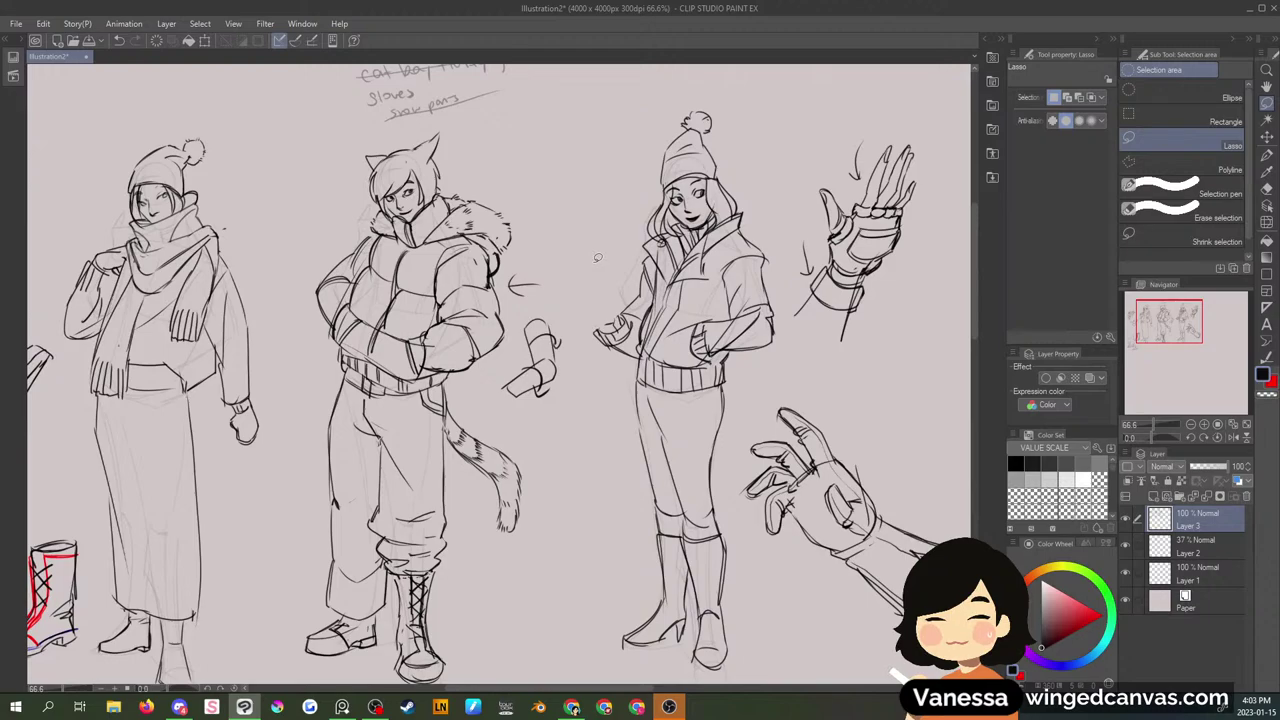
pyautogui.press('p')
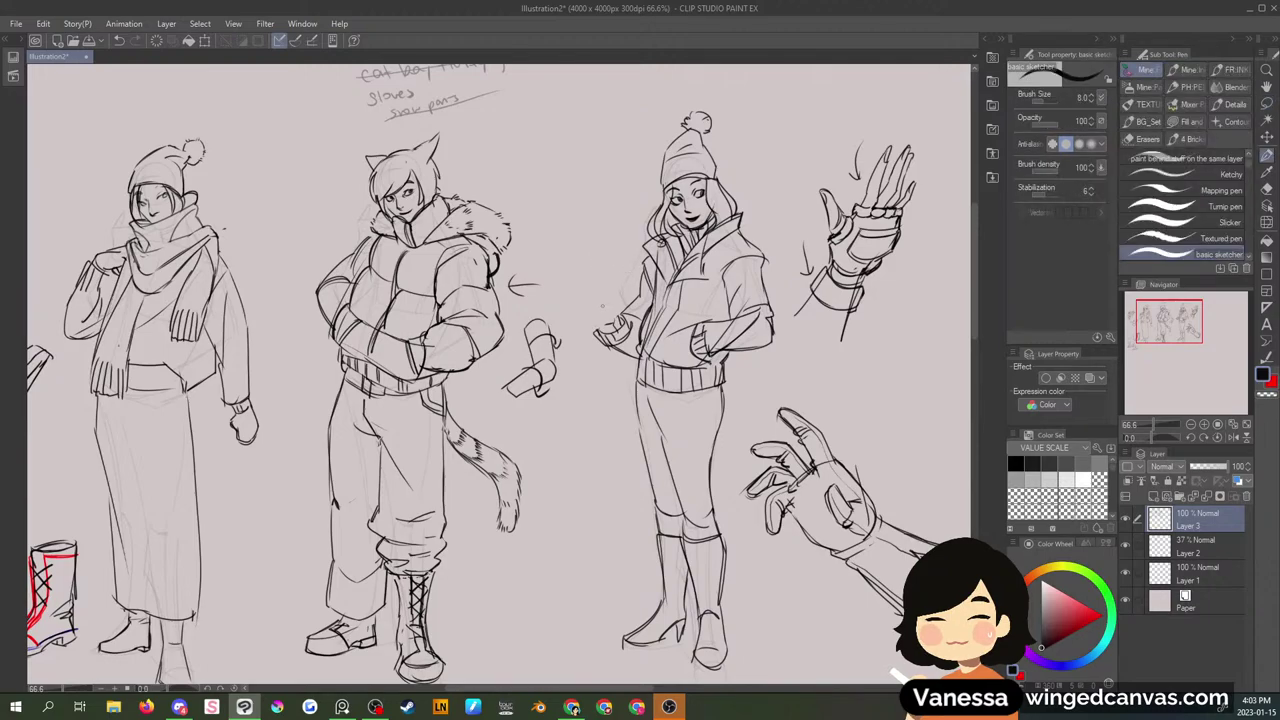
pyautogui.moveTo(593, 316)
pyautogui.mouseDown()
pyautogui.moveTo(614, 318)
pyautogui.moveTo(603, 291)
pyautogui.mouseUp()
pyautogui.hotkey('ctrl', 'z')
pyautogui.moveTo(566, 314)
pyautogui.mouseDown()
pyautogui.moveTo(585, 323)
pyautogui.moveTo(614, 306)
pyautogui.moveTo(618, 326)
pyautogui.moveTo(555, 299)
pyautogui.mouseUp()
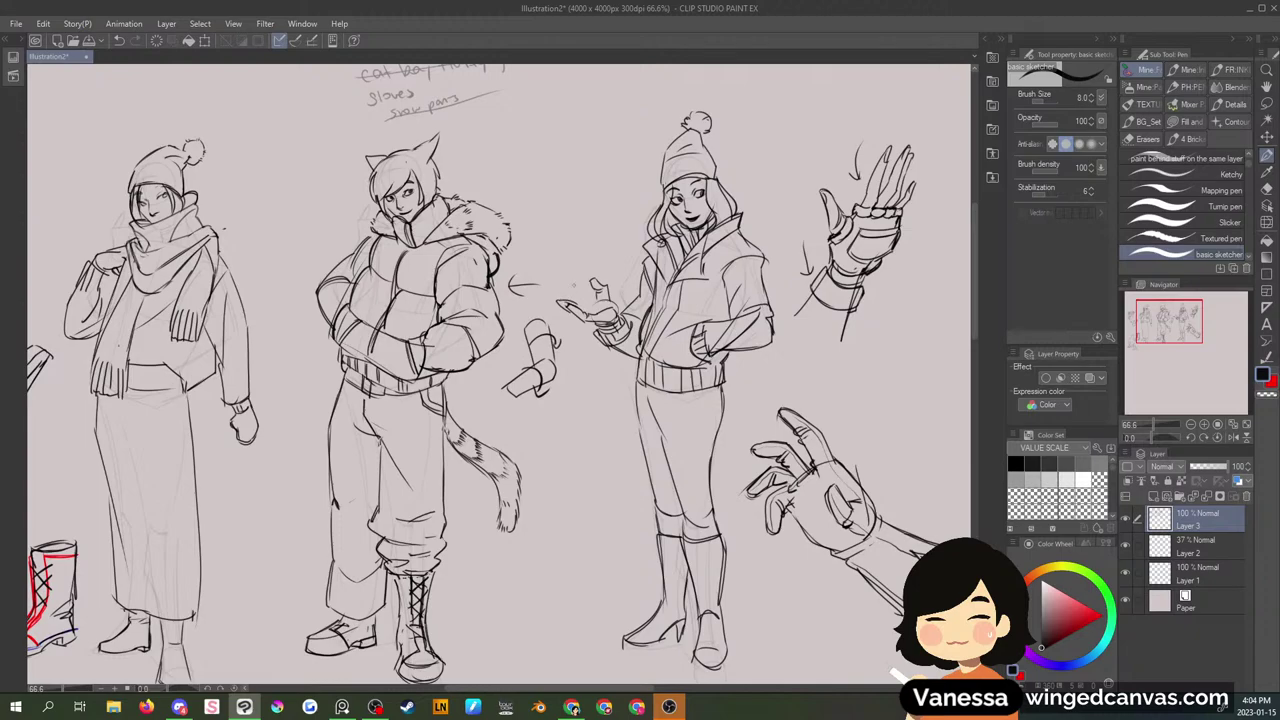
pyautogui.hotkey('ctrl', 'z')
pyautogui.press('m')
pyautogui.moveTo(608, 306); pyautogui.dragTo(592, 314)
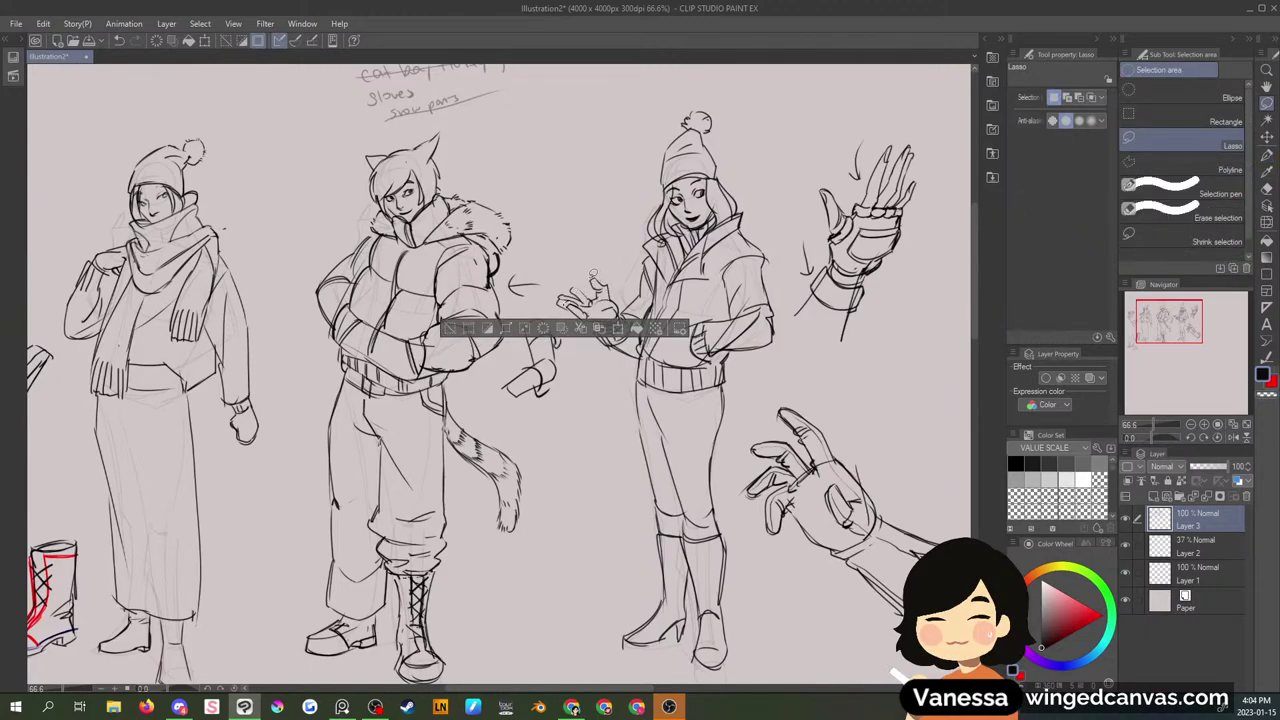
pyautogui.click(585, 263)
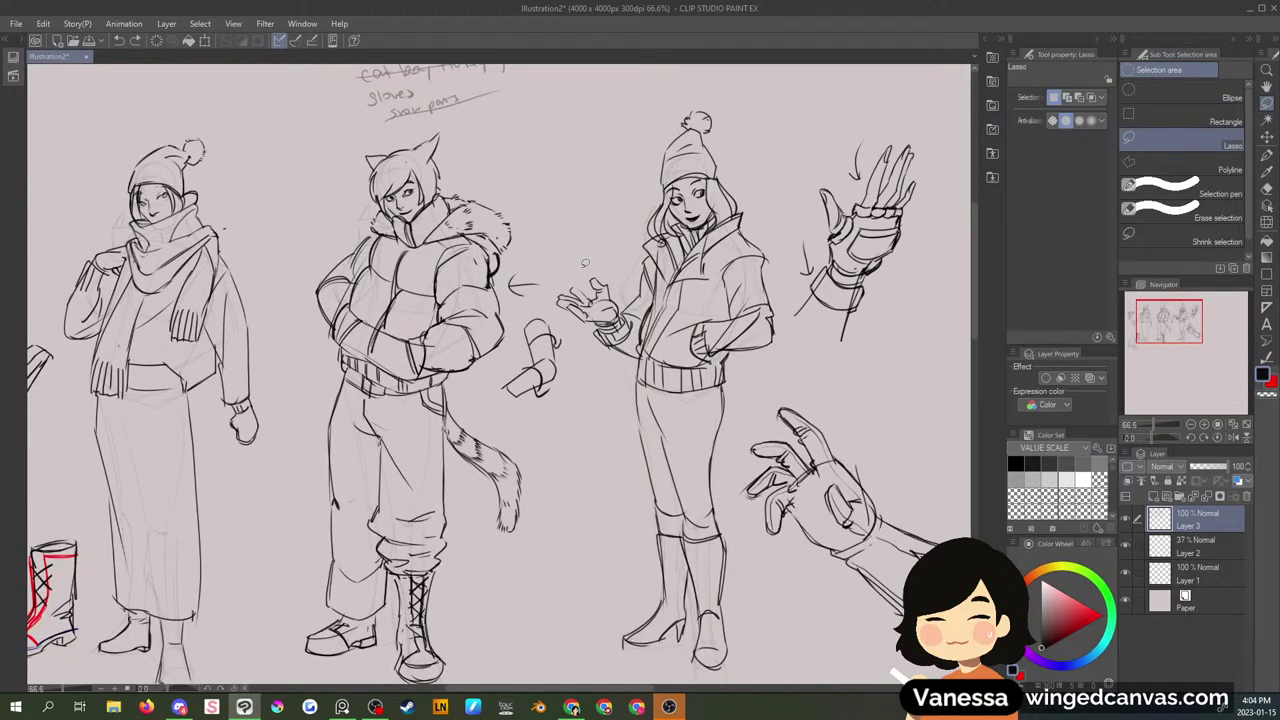
pyautogui.press('p')
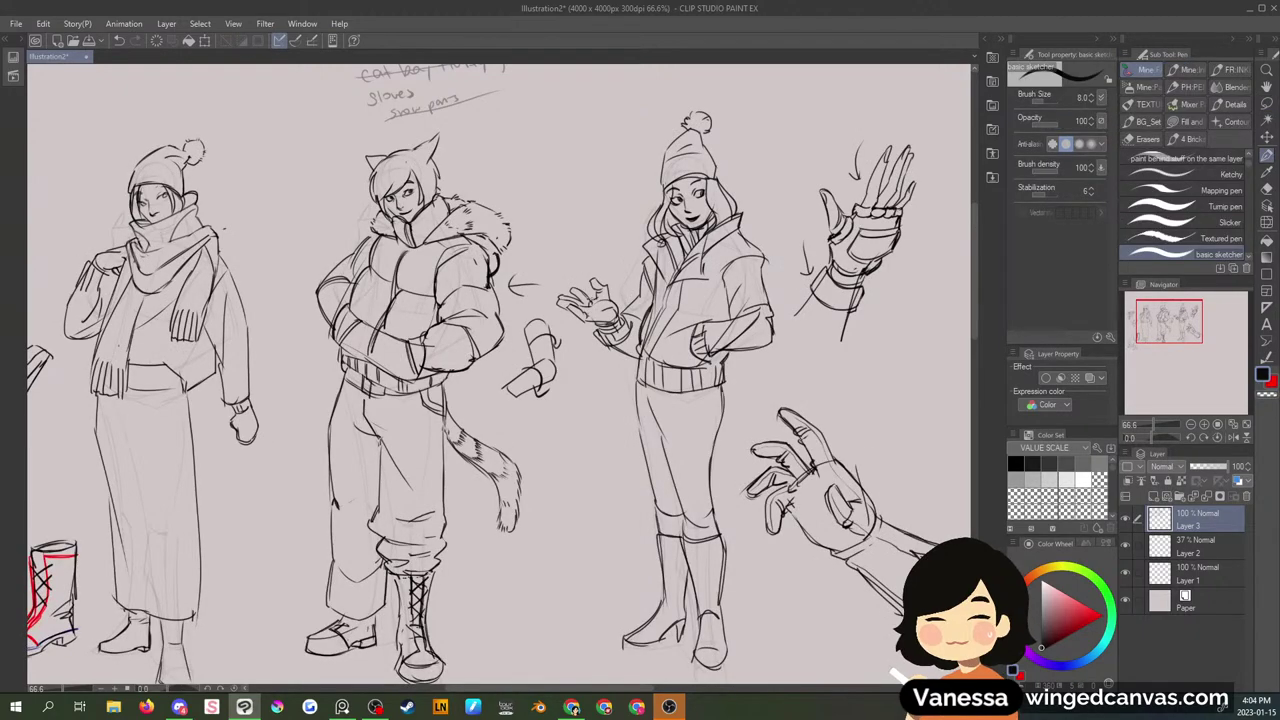
# - Select the second figure's pants and boots and transform them to 96% width, 99% height and -1.5° rotation, shifted slightly inward under the jacket
pyautogui.click(1266, 103)
pyautogui.moveTo(324, 386)
pyautogui.mouseDown()
pyautogui.moveTo(284, 505)
pyautogui.moveTo(477, 624)
pyautogui.moveTo(453, 315)
pyautogui.mouseUp()
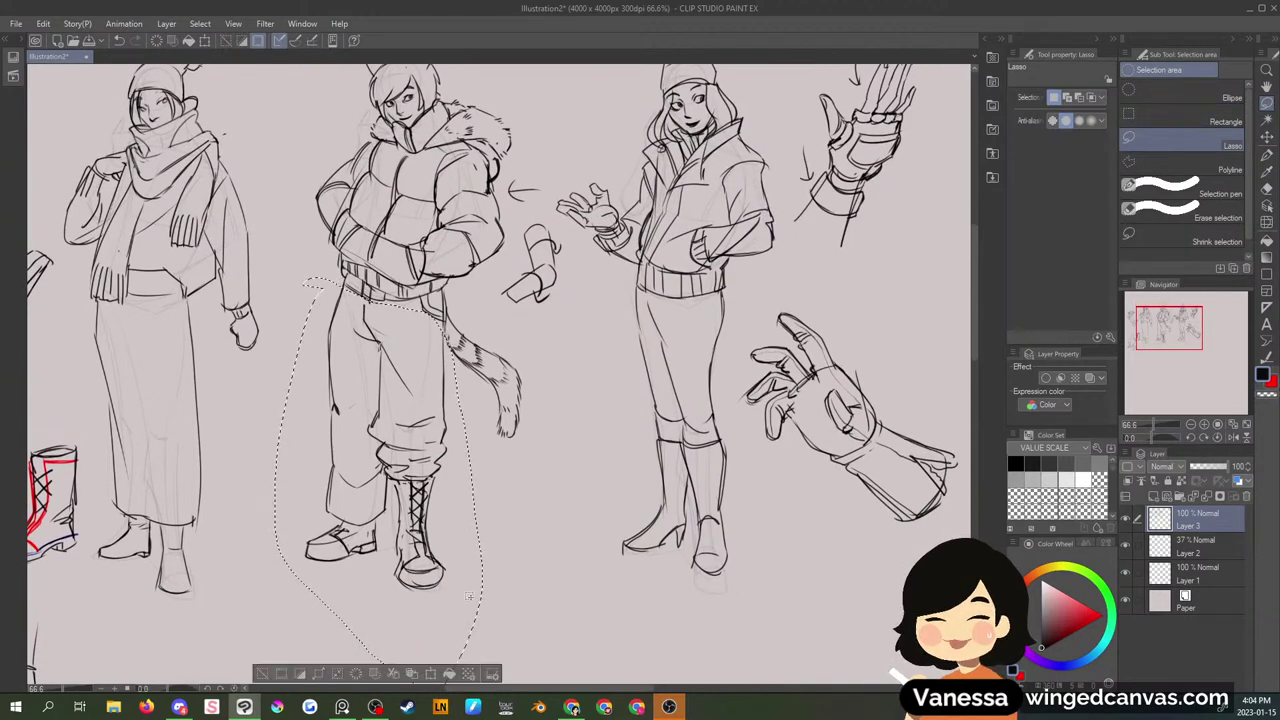
pyautogui.click(430, 673)
pyautogui.moveTo(275, 278); pyautogui.dragTo(283, 282)
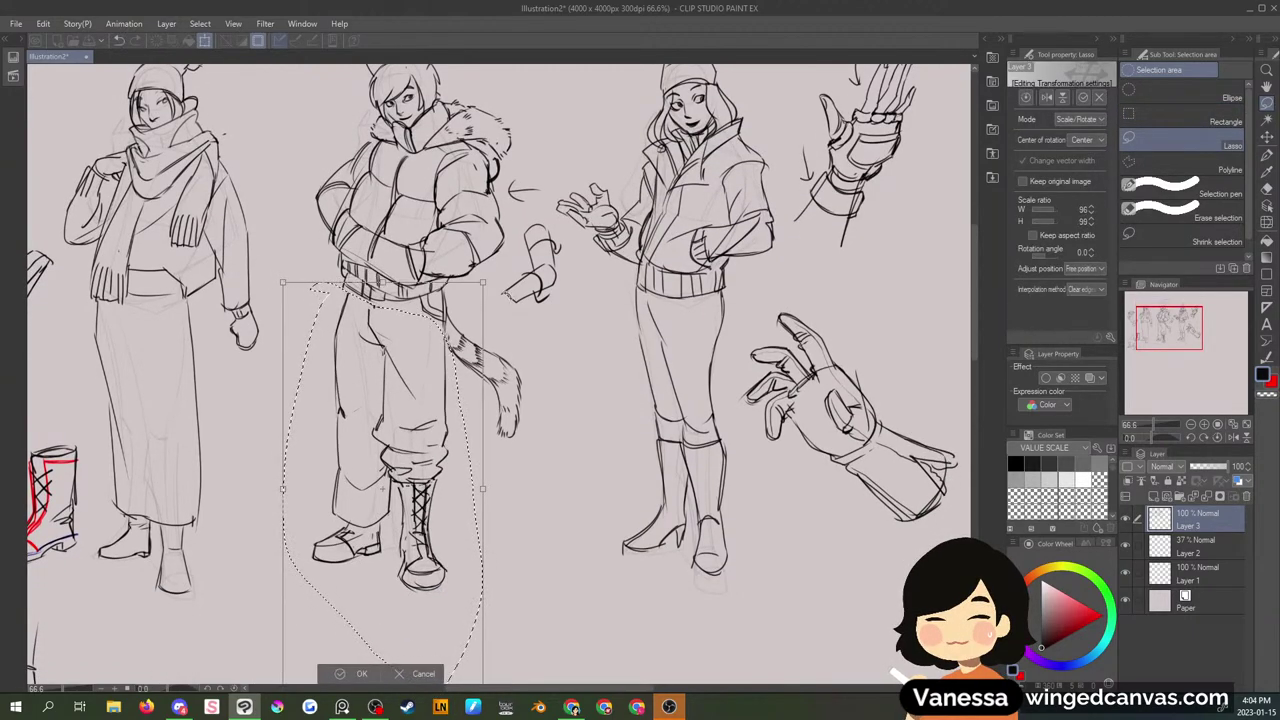
pyautogui.moveTo(466, 315); pyautogui.dragTo(489, 294)
pyautogui.moveTo(452, 394); pyautogui.dragTo(456, 393)
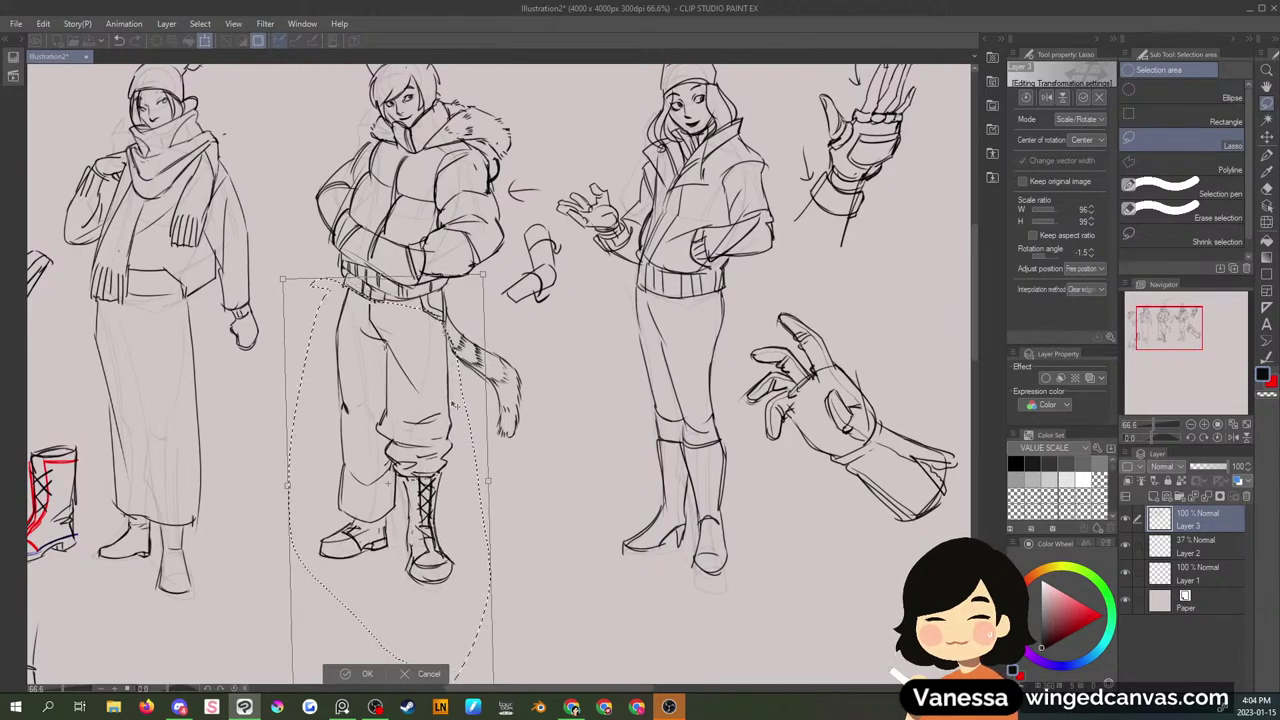
pyautogui.click(368, 672)
pyautogui.hotkey('ctrl', 'd')
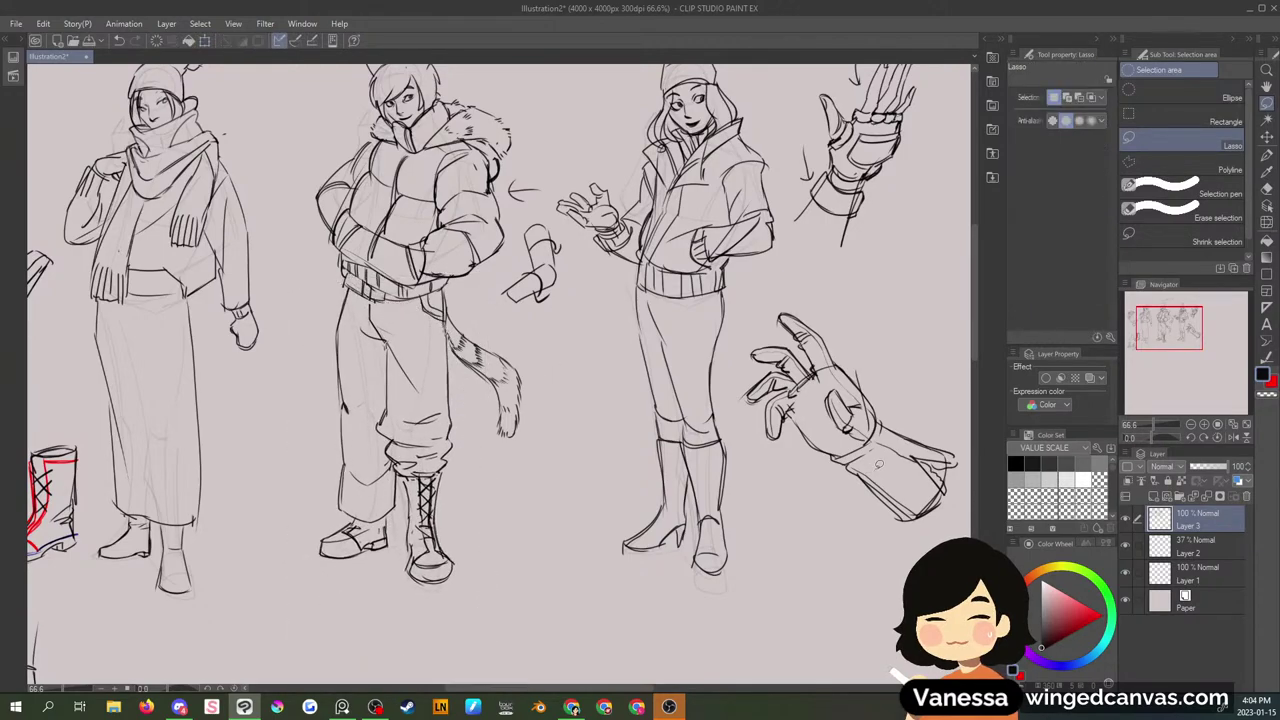
# - Delete the first figure's lowered mitten, redraw it with a cuff and an angular shape, and touch up the raised hand
pyautogui.moveTo(1143, 344); pyautogui.dragTo(1137, 326)
pyautogui.moveTo(448, 388); pyautogui.dragTo(446, 400)
pyautogui.press('Delete')
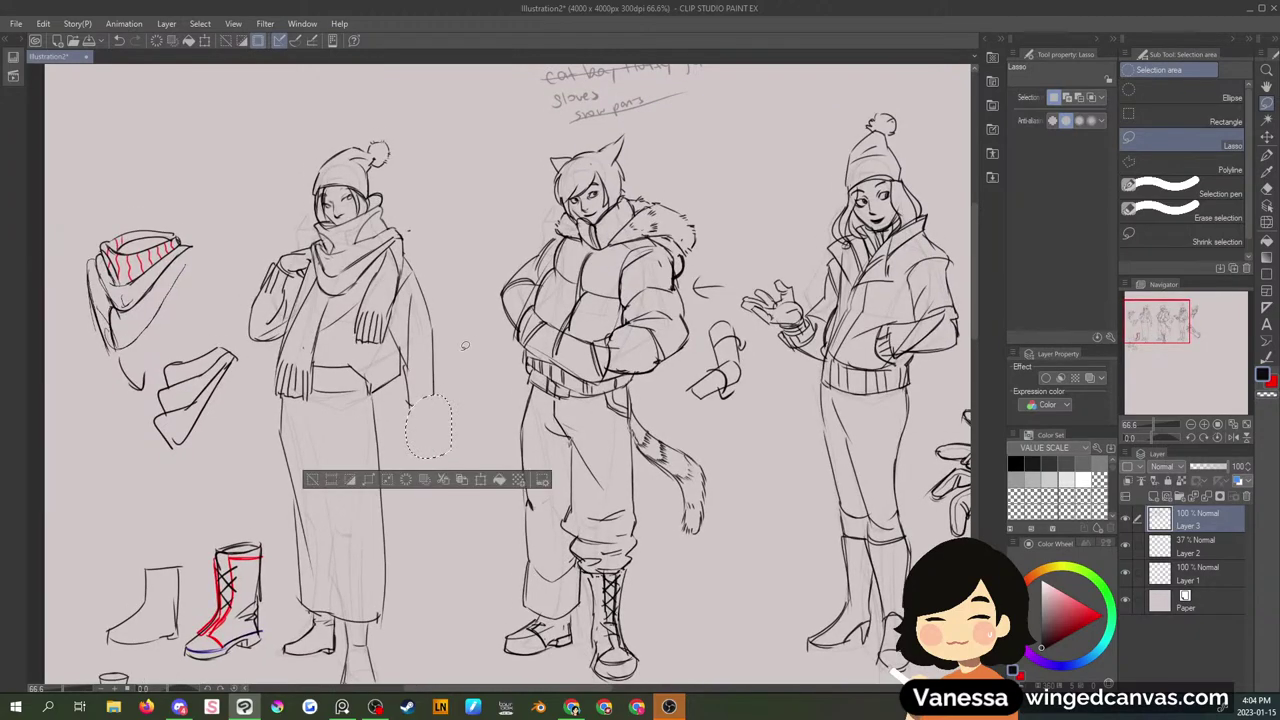
pyautogui.hotkey('ctrl', 'd')
pyautogui.press('p')
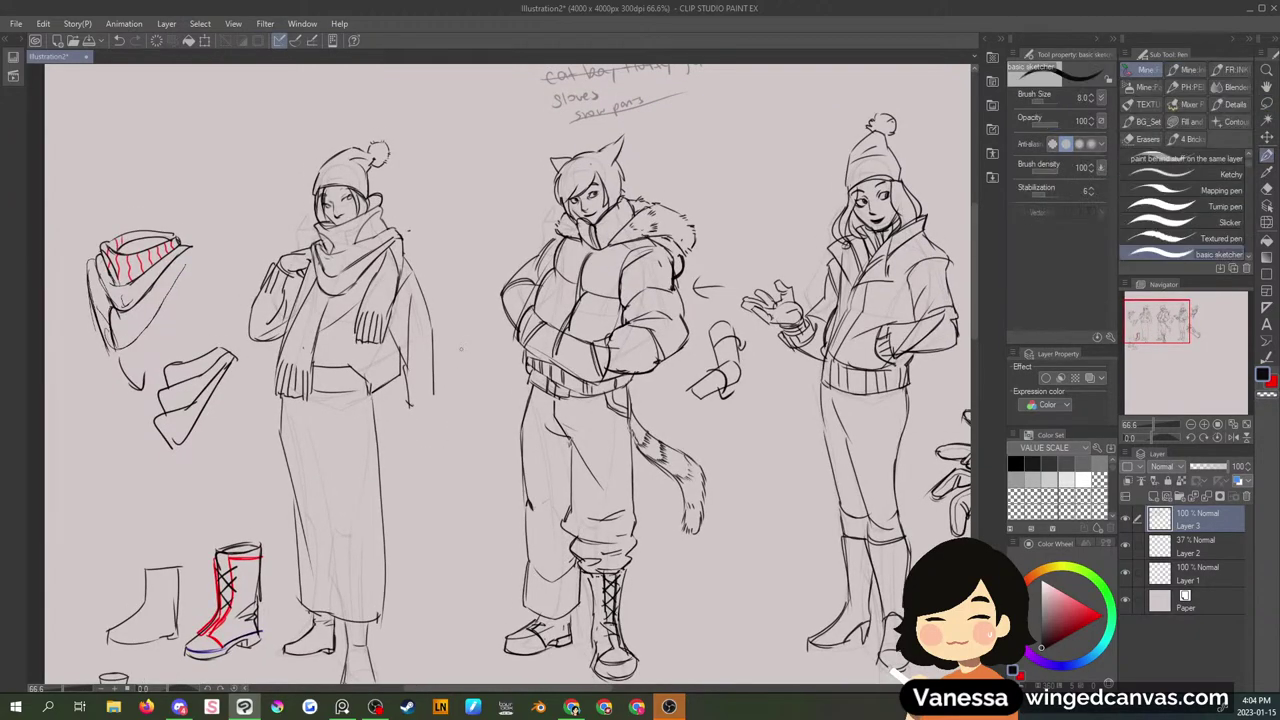
pyautogui.moveTo(410, 394); pyautogui.dragTo(428, 409)
pyautogui.moveTo(404, 422); pyautogui.dragTo(438, 452)
pyautogui.moveTo(433, 404); pyautogui.dragTo(439, 430)
pyautogui.moveTo(284, 274)
pyautogui.mouseDown()
pyautogui.moveTo(300, 276)
pyautogui.moveTo(290, 290)
pyautogui.mouseUp()
pyautogui.moveTo(1152, 335); pyautogui.dragTo(1151, 335)
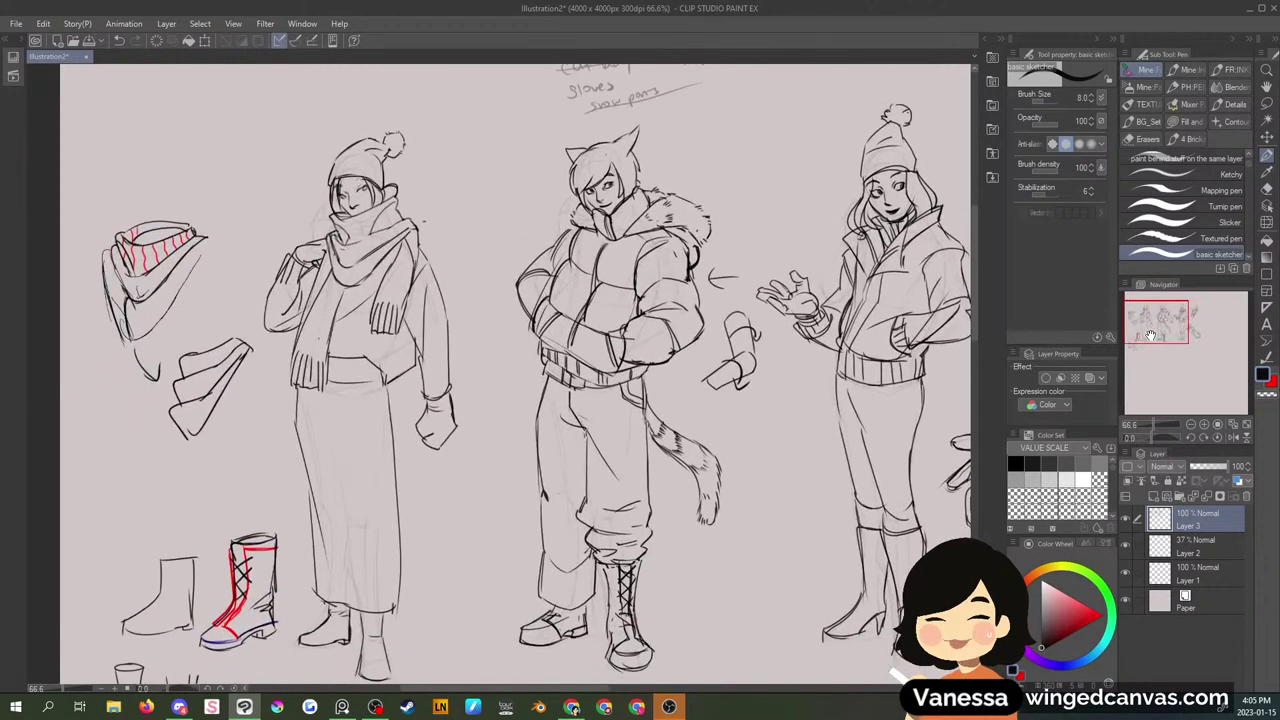
# - Select the second figure's head with its cat ears and move it slightly upward at 100% scale
pyautogui.click(1265, 104)
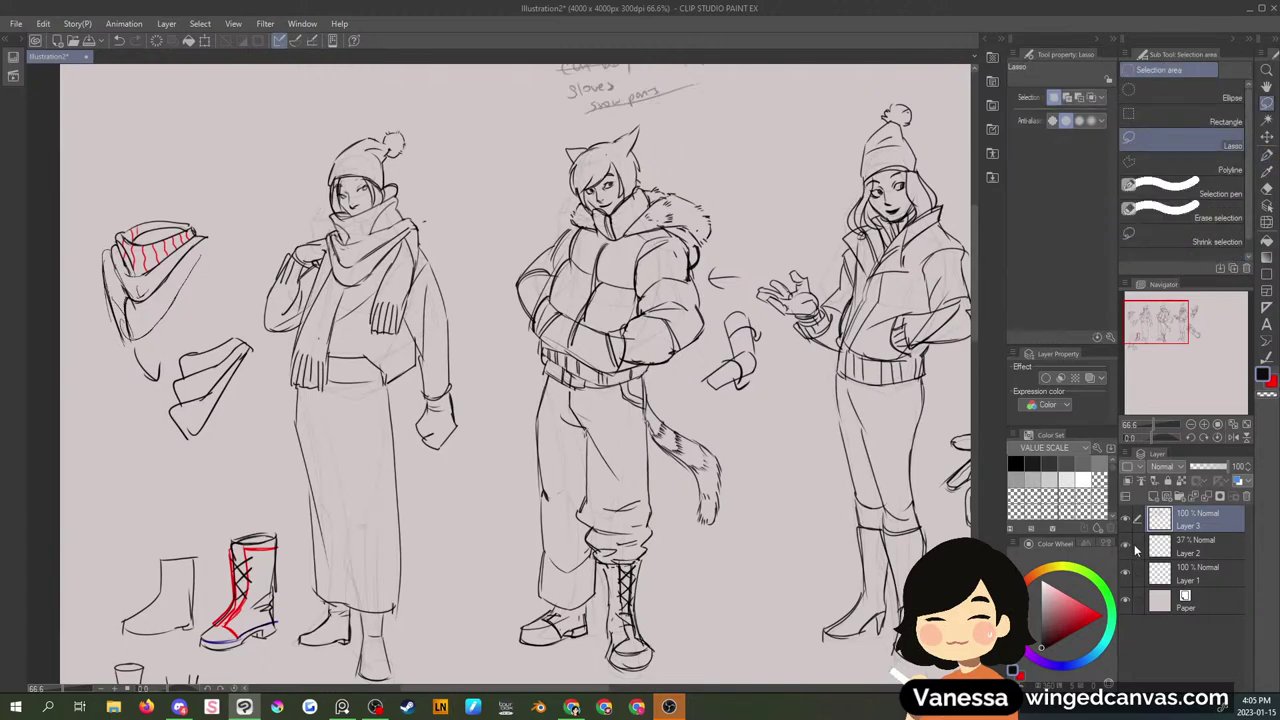
pyautogui.moveTo(560, 134)
pyautogui.mouseDown()
pyautogui.moveTo(577, 201)
pyautogui.moveTo(600, 216)
pyautogui.moveTo(644, 208)
pyautogui.moveTo(610, 112)
pyautogui.moveTo(570, 124)
pyautogui.mouseUp()
pyautogui.click(655, 261)
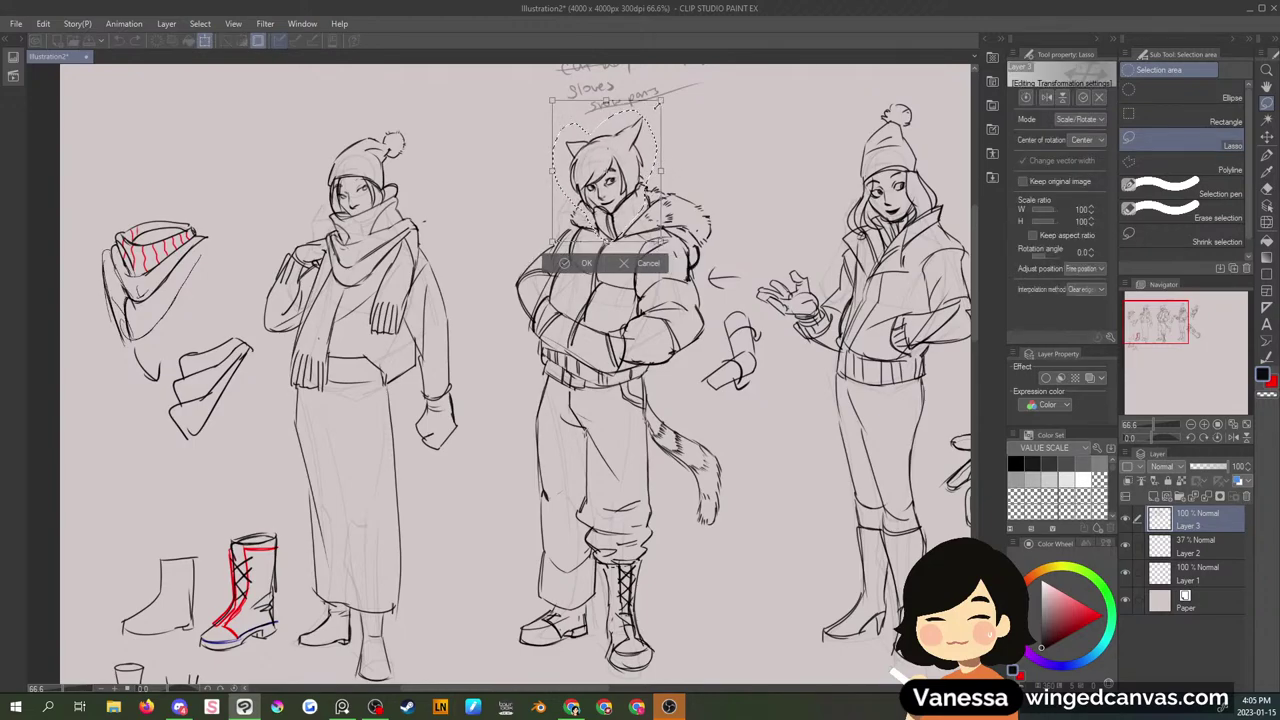
pyautogui.click(589, 264)
pyautogui.hotkey('ctrl', 'd')
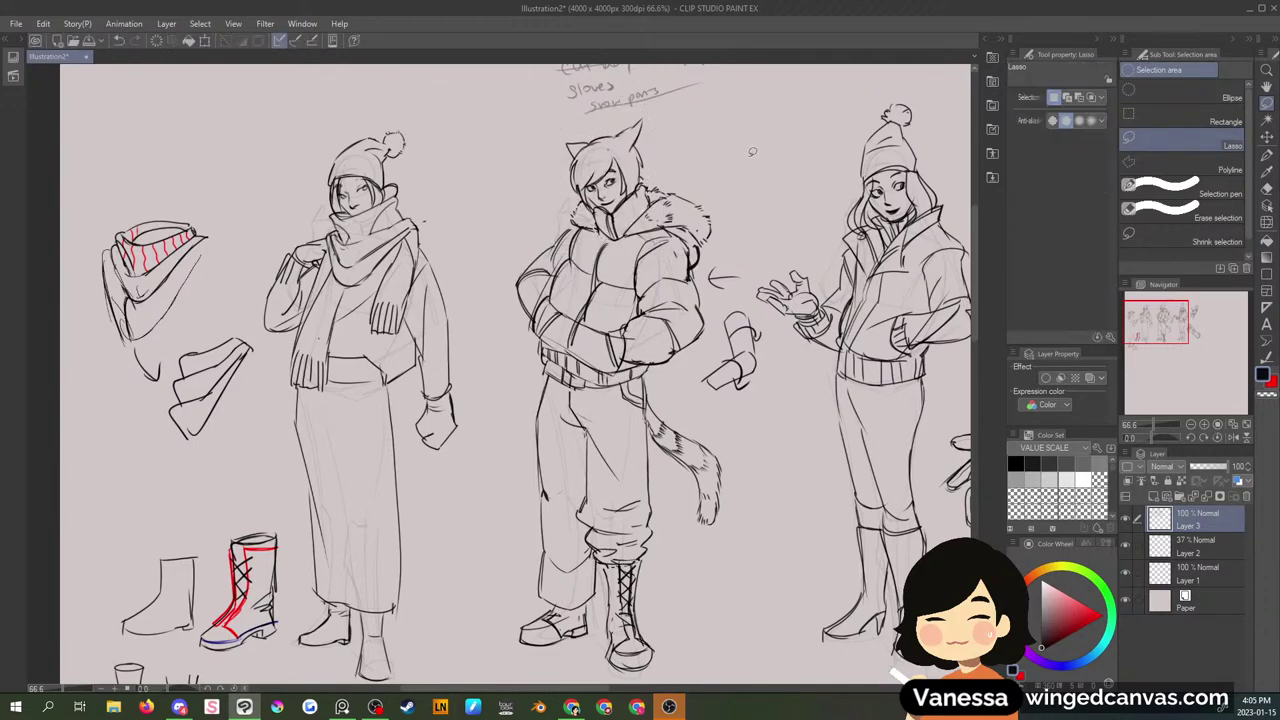
# - Hide the faint figure guides on Layer 2 to view the clean outfit sketches
pyautogui.click(1126, 546)
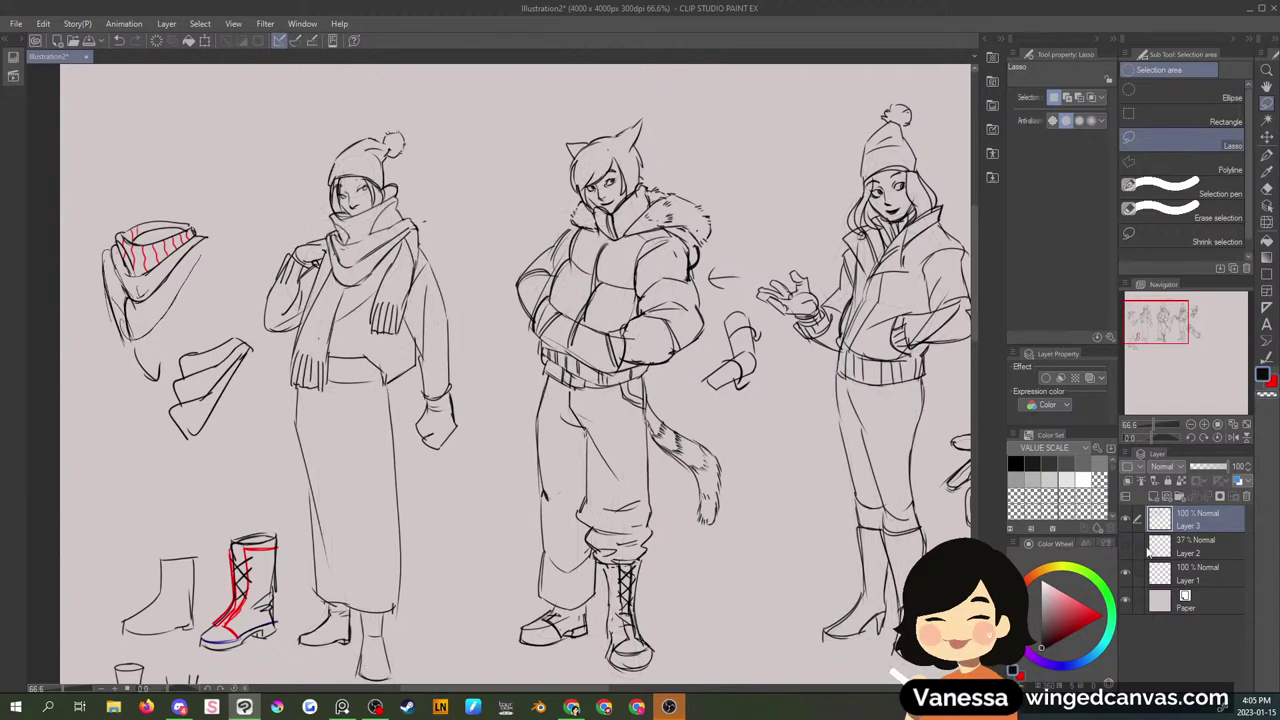
pyautogui.moveTo(1167, 328); pyautogui.dragTo(1180, 326)
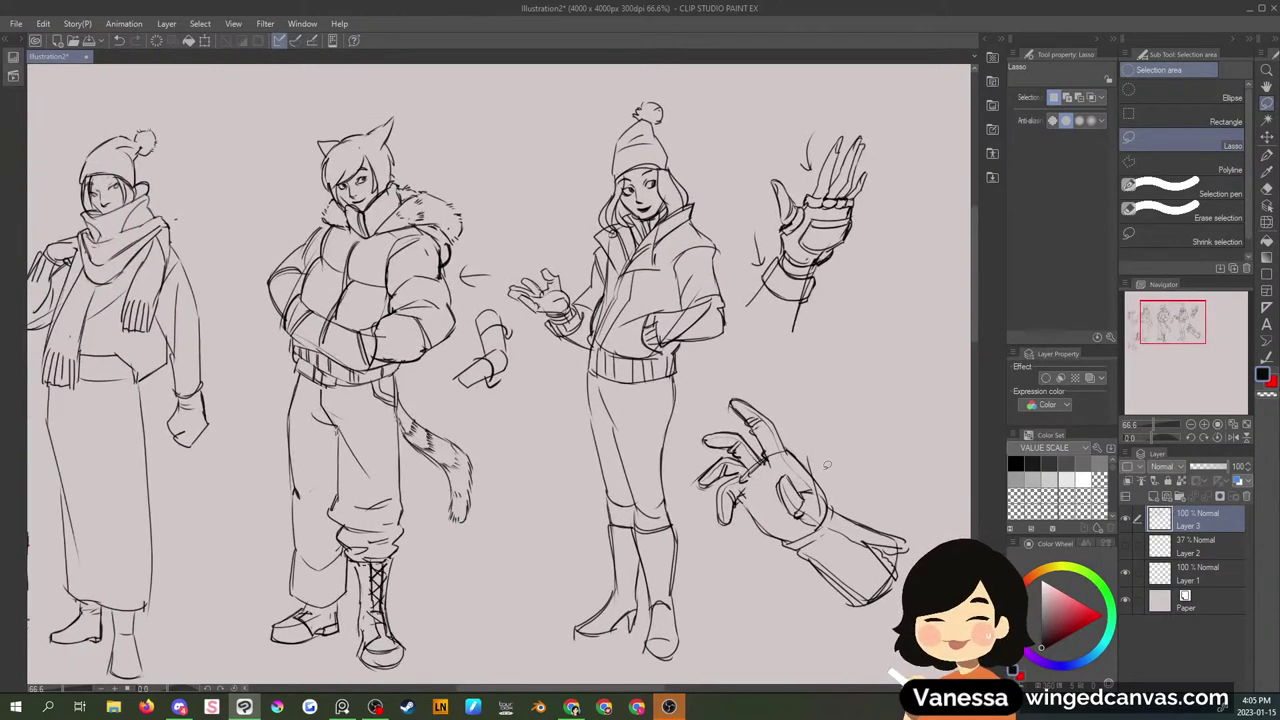
# - Write the note "- seams" beside the large glove sketch and undo the unfinished second note
pyautogui.press('p')
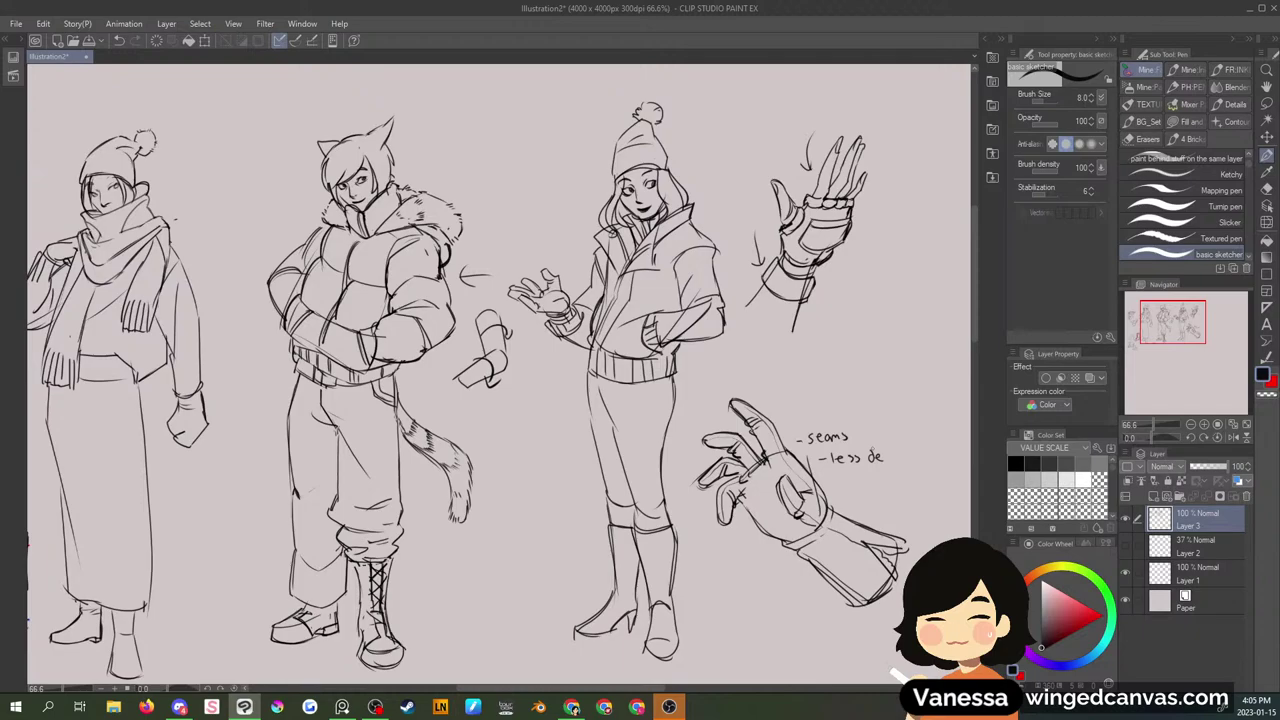
pyautogui.hotkey('ctrl', 'z')
pyautogui.hotkey('ctrl', 'z')
pyautogui.hotkey('ctrl', 'z')
pyautogui.hotkey('ctrl', 'z')
pyautogui.hotkey('ctrl', 'z')
pyautogui.hotkey('ctrl', 'z')
# - Write the note "- clothing folds at joints" beneath the seams note beside the large glove
pyautogui.moveTo(842, 454); pyautogui.dragTo(836, 460)
pyautogui.moveTo(846, 452)
pyautogui.mouseDown()
pyautogui.moveTo(892, 468)
pyautogui.moveTo(922, 461)
pyautogui.mouseUp()
pyautogui.moveTo(935, 452); pyautogui.dragTo(926, 461)
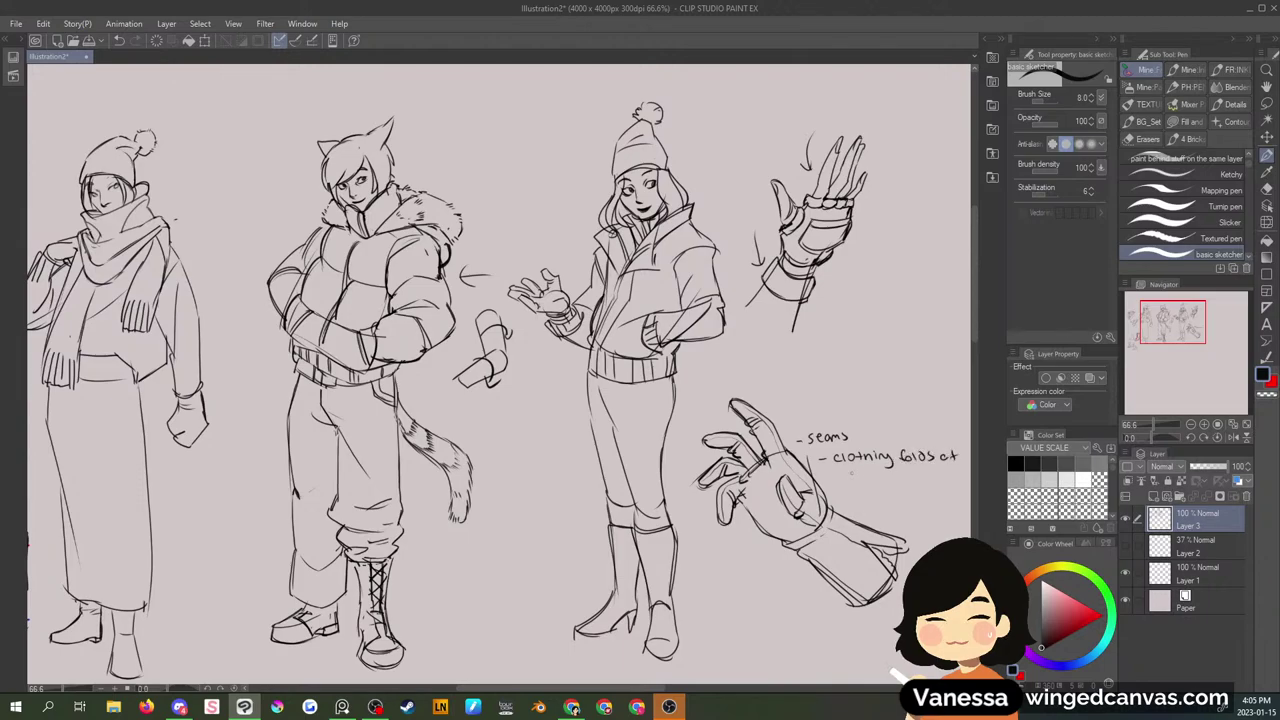
pyautogui.moveTo(842, 465); pyautogui.dragTo(838, 478)
pyautogui.moveTo(849, 468); pyautogui.dragTo(848, 469)
pyautogui.moveTo(855, 466); pyautogui.dragTo(880, 476)
pyautogui.moveTo(889, 472); pyautogui.dragTo(882, 479)
# - Write the note "- rounded/boxy finger tips" beside the large glove and label its wrist end "cuff" with an arrow
pyautogui.moveTo(894, 497); pyautogui.dragTo(949, 503)
pyautogui.moveTo(949, 491); pyautogui.dragTo(939, 503)
pyautogui.moveTo(945, 492); pyautogui.dragTo(948, 512)
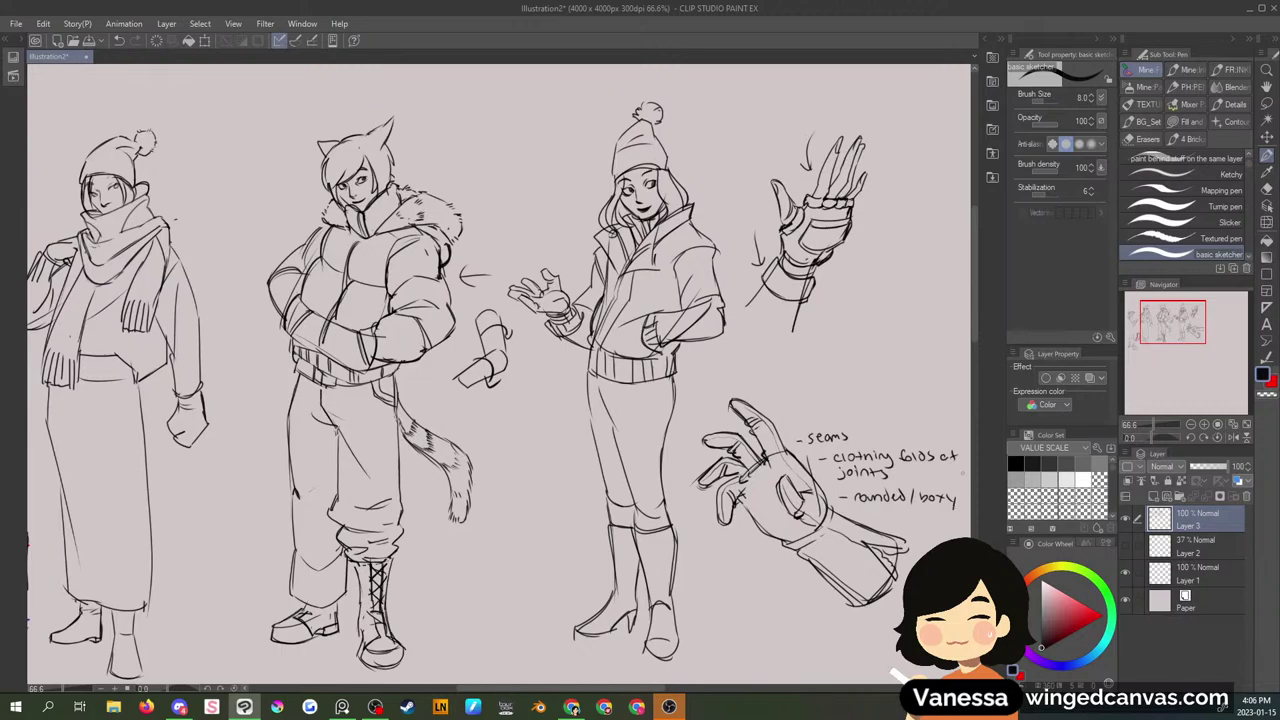
pyautogui.moveTo(866, 508); pyautogui.dragTo(906, 518)
pyautogui.moveTo(908, 518); pyautogui.dragTo(918, 511)
pyautogui.moveTo(832, 612); pyautogui.dragTo(832, 628)
pyautogui.moveTo(860, 620)
pyautogui.mouseDown()
pyautogui.moveTo(858, 632)
pyautogui.moveTo(874, 630)
pyautogui.mouseUp()
pyautogui.moveTo(880, 614); pyautogui.dragTo(874, 634)
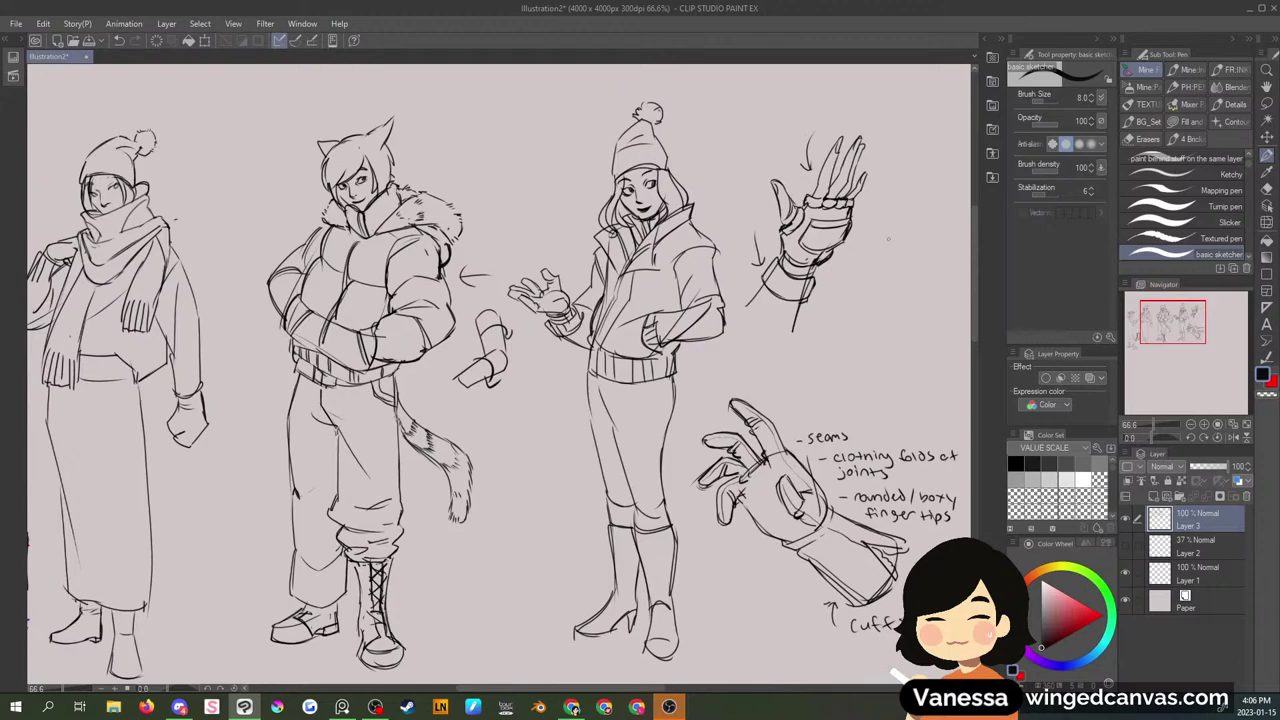
# - Handwrite a note beginning "make clear division between skin" beneath the raised-hand glove study
pyautogui.moveTo(815, 318); pyautogui.dragTo(838, 312)
pyautogui.moveTo(838, 314); pyautogui.dragTo(850, 304)
pyautogui.moveTo(852, 308); pyautogui.dragTo(891, 303)
pyautogui.moveTo(893, 303); pyautogui.dragTo(900, 294)
pyautogui.moveTo(831, 331); pyautogui.dragTo(933, 312)
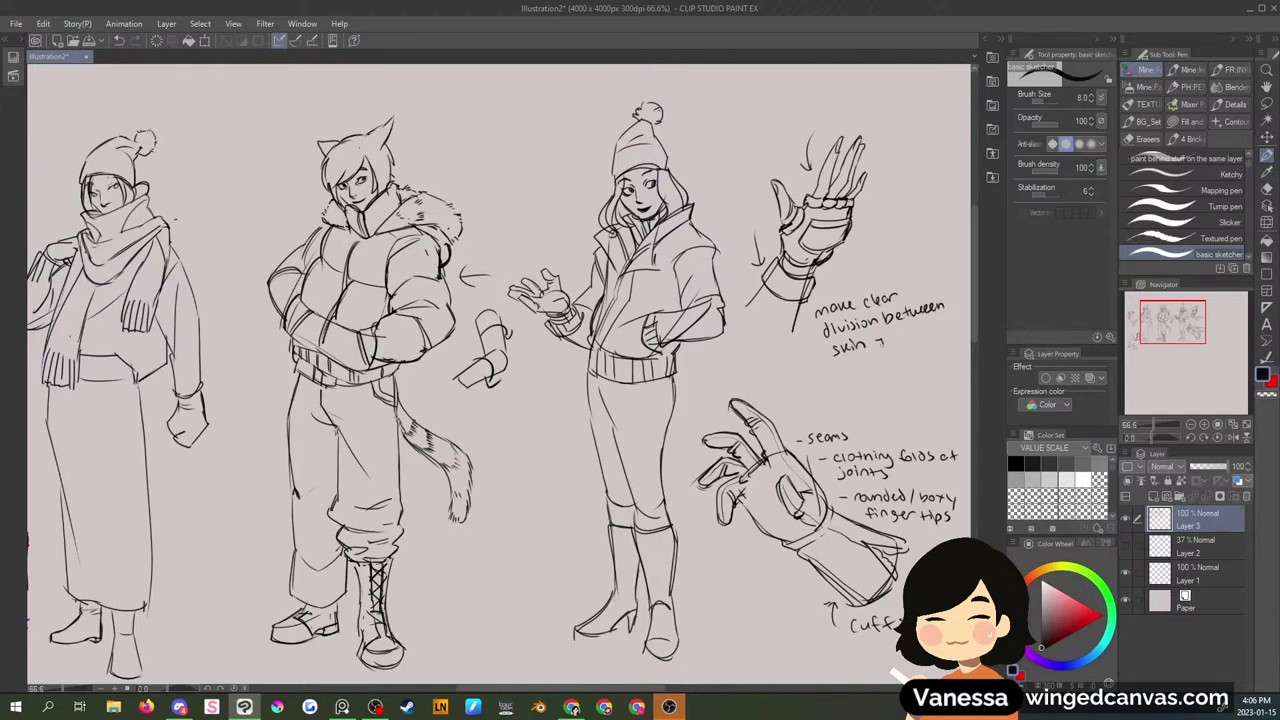
pyautogui.moveTo(901, 334); pyautogui.dragTo(925, 337)
pyautogui.moveTo(923, 327); pyautogui.dragTo(936, 335)
pyautogui.moveTo(944, 328); pyautogui.dragTo(938, 336)
# - Fill the second figure's silhouette dark red on a new layer with Pharan Lasso Sketch Shade, and clip another new layer above it
pyautogui.moveTo(1194, 337)
pyautogui.mouseDown()
pyautogui.moveTo(1156, 342)
pyautogui.moveTo(1192, 333)
pyautogui.moveTo(1179, 335)
pyautogui.mouseUp()
pyautogui.click(1204, 540)
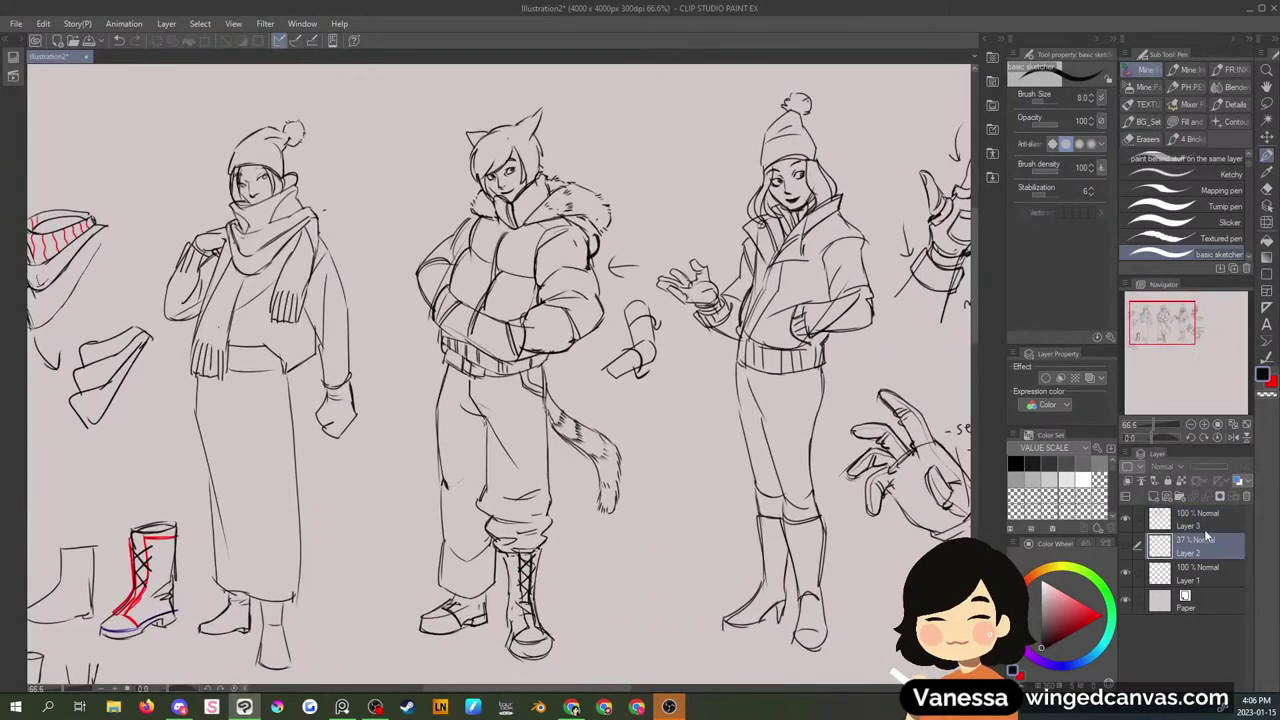
pyautogui.click(1153, 496)
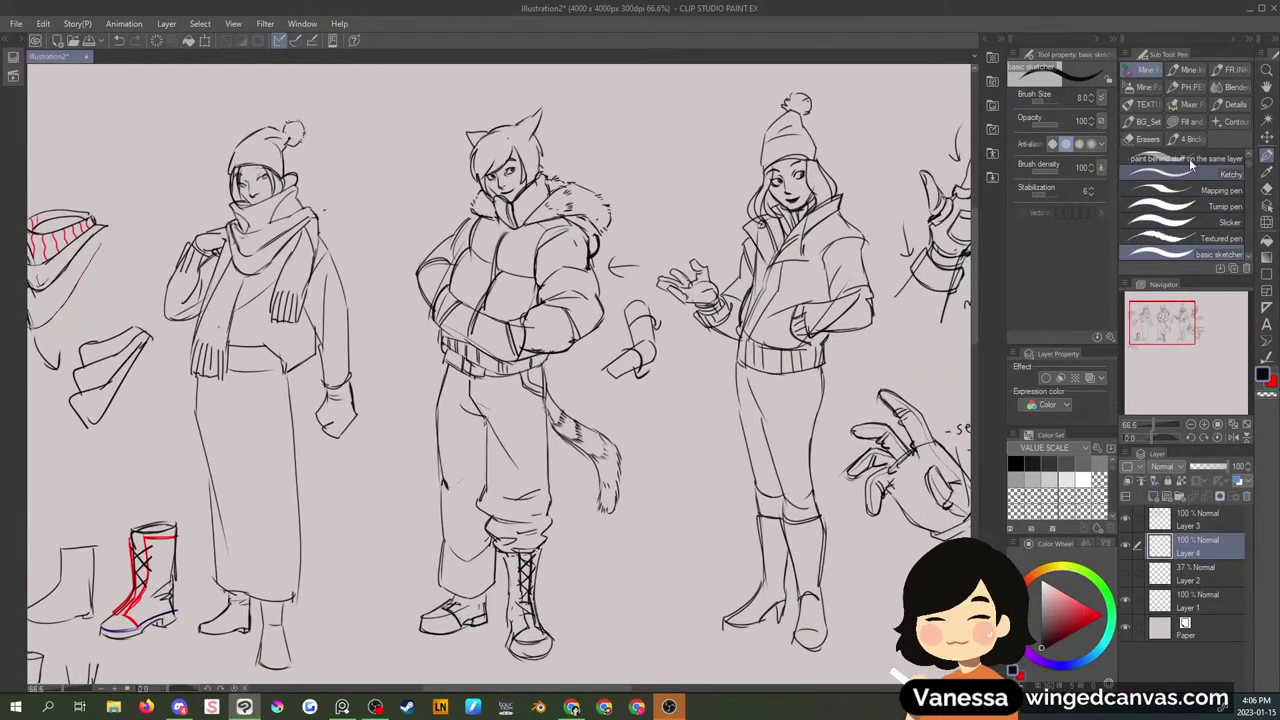
pyautogui.click(1191, 121)
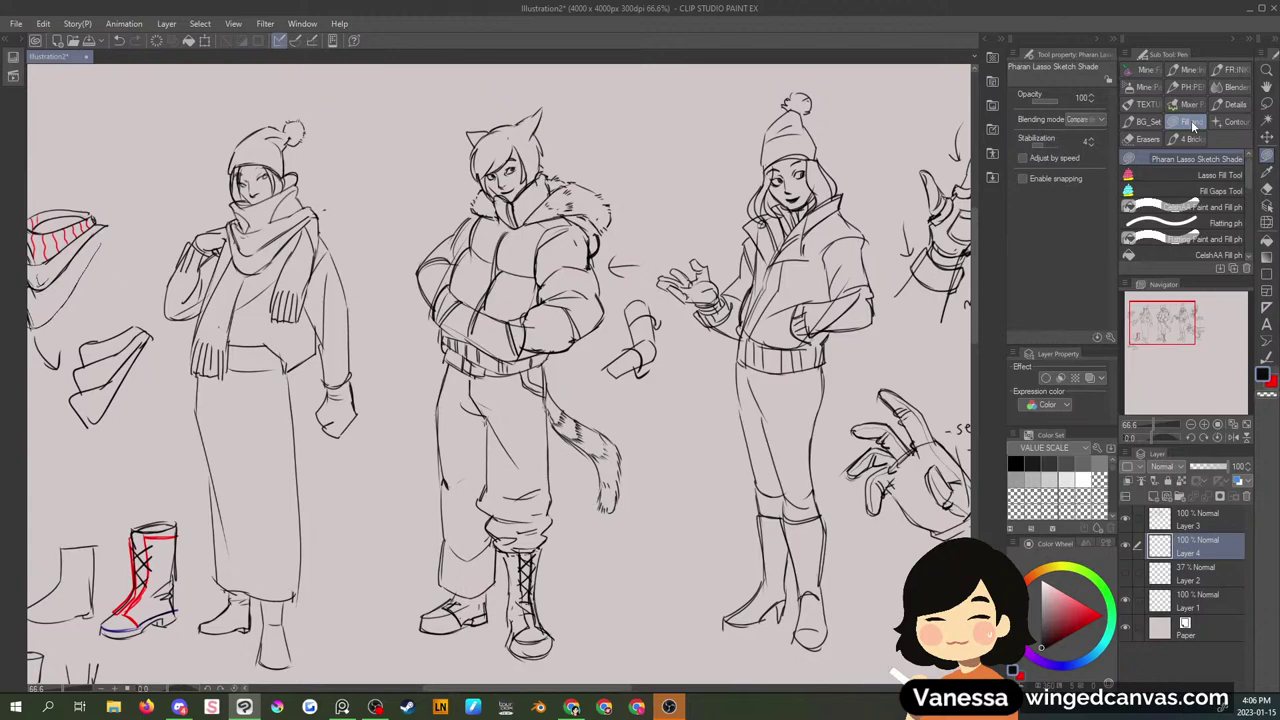
pyautogui.click(1060, 618)
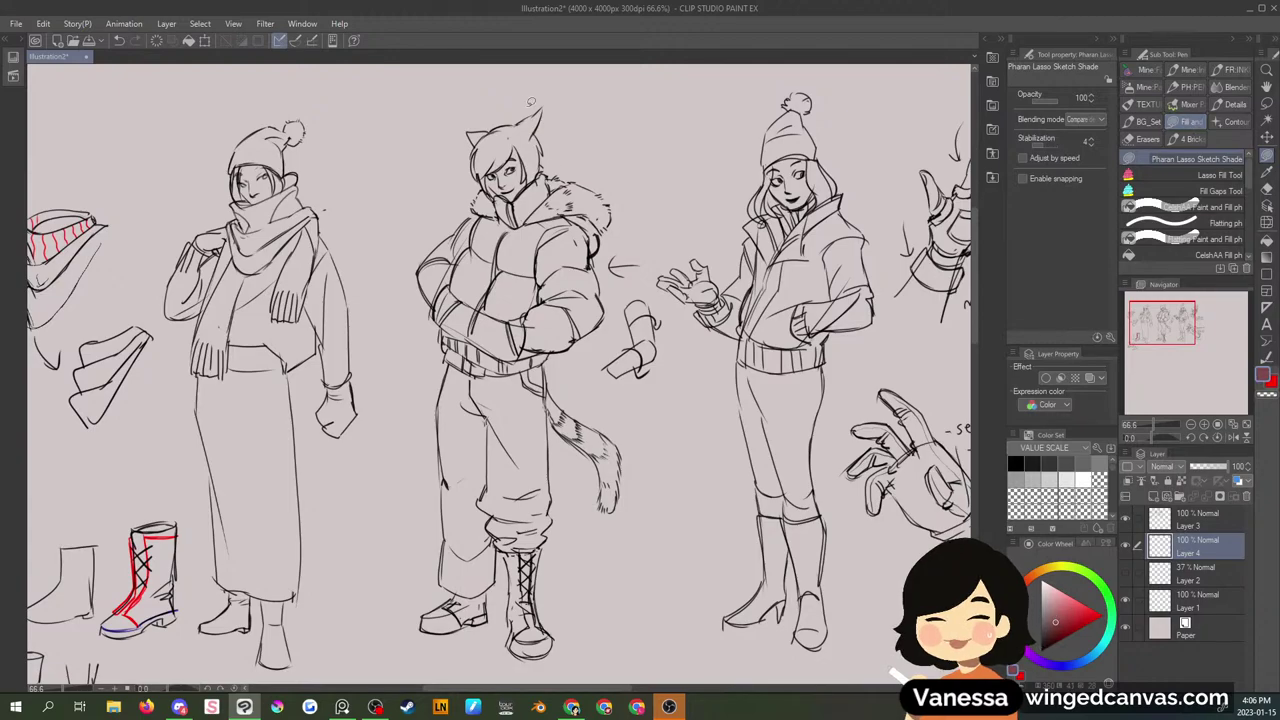
pyautogui.moveTo(546, 104)
pyautogui.mouseDown()
pyautogui.moveTo(470, 133)
pyautogui.moveTo(452, 231)
pyautogui.moveTo(422, 262)
pyautogui.moveTo(451, 357)
pyautogui.moveTo(446, 569)
pyautogui.moveTo(457, 596)
pyautogui.moveTo(436, 607)
pyautogui.moveTo(444, 628)
pyautogui.moveTo(495, 616)
pyautogui.moveTo(503, 540)
pyautogui.moveTo(539, 651)
pyautogui.moveTo(559, 641)
pyautogui.moveTo(541, 591)
pyautogui.moveTo(553, 412)
pyautogui.moveTo(597, 456)
pyautogui.moveTo(609, 510)
pyautogui.moveTo(623, 490)
pyautogui.moveTo(621, 448)
pyautogui.moveTo(586, 417)
pyautogui.moveTo(604, 192)
pyautogui.moveTo(550, 170)
pyautogui.moveTo(538, 120)
pyautogui.mouseUp()
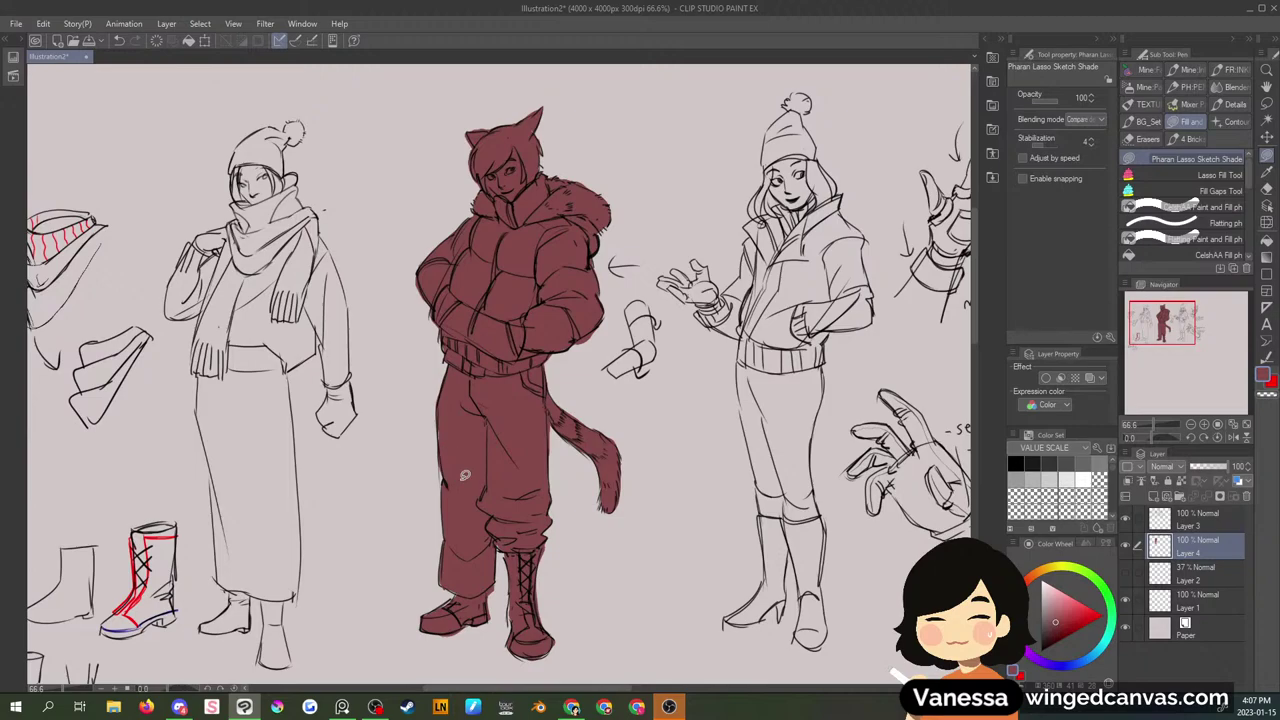
pyautogui.click(1149, 496)
pyautogui.click(1130, 481)
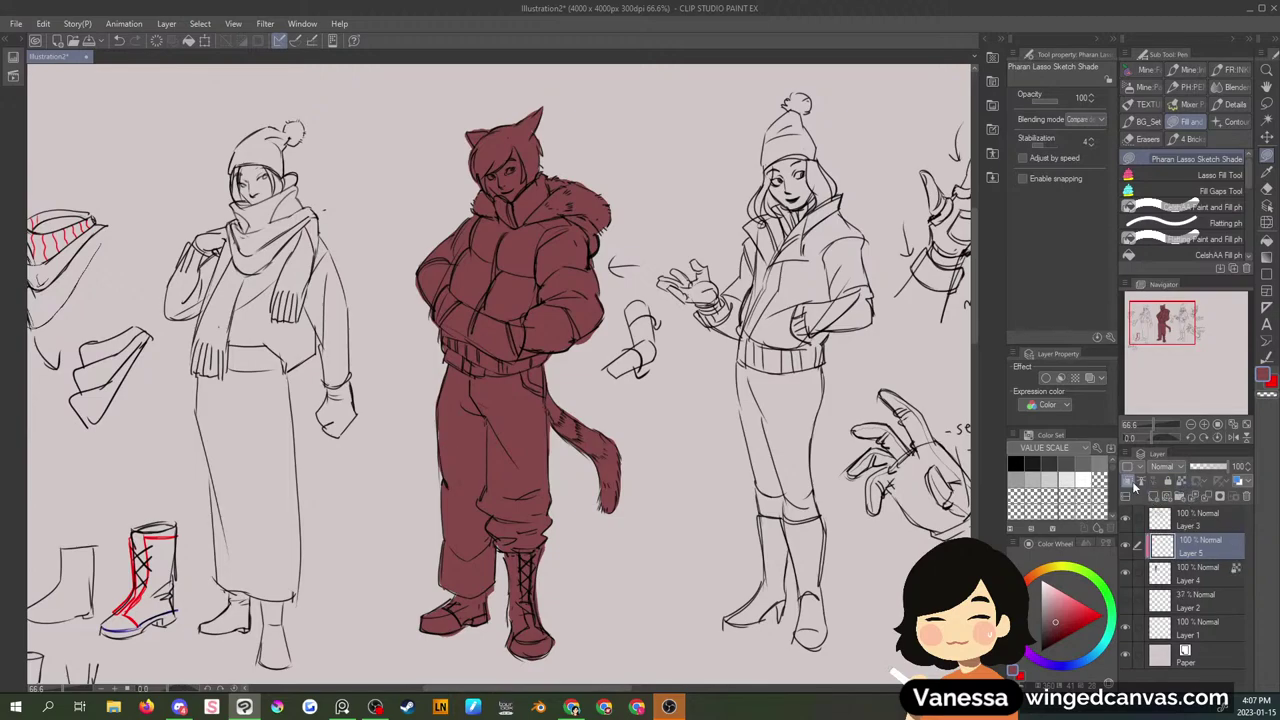
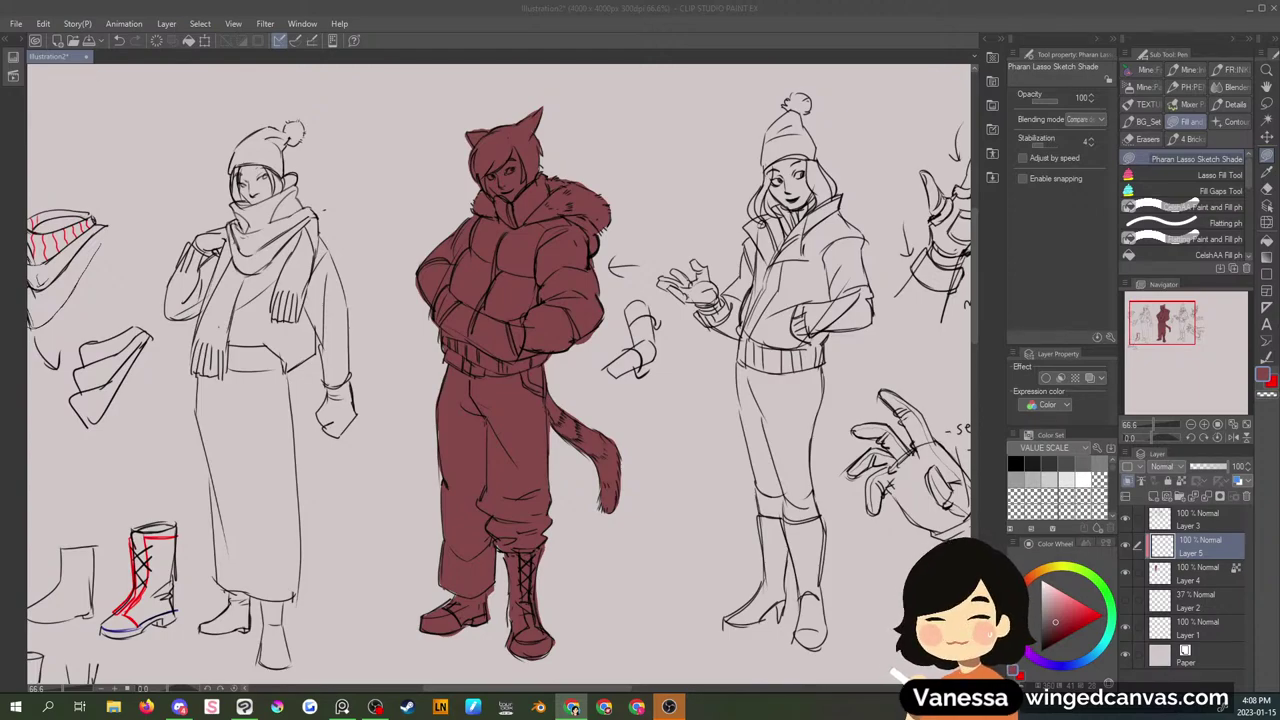
# - Add a new layer below the silhouette layer and sketch a long-sleeved sweater outline in black with the basic sketcher, below the figures
pyautogui.click(1145, 69)
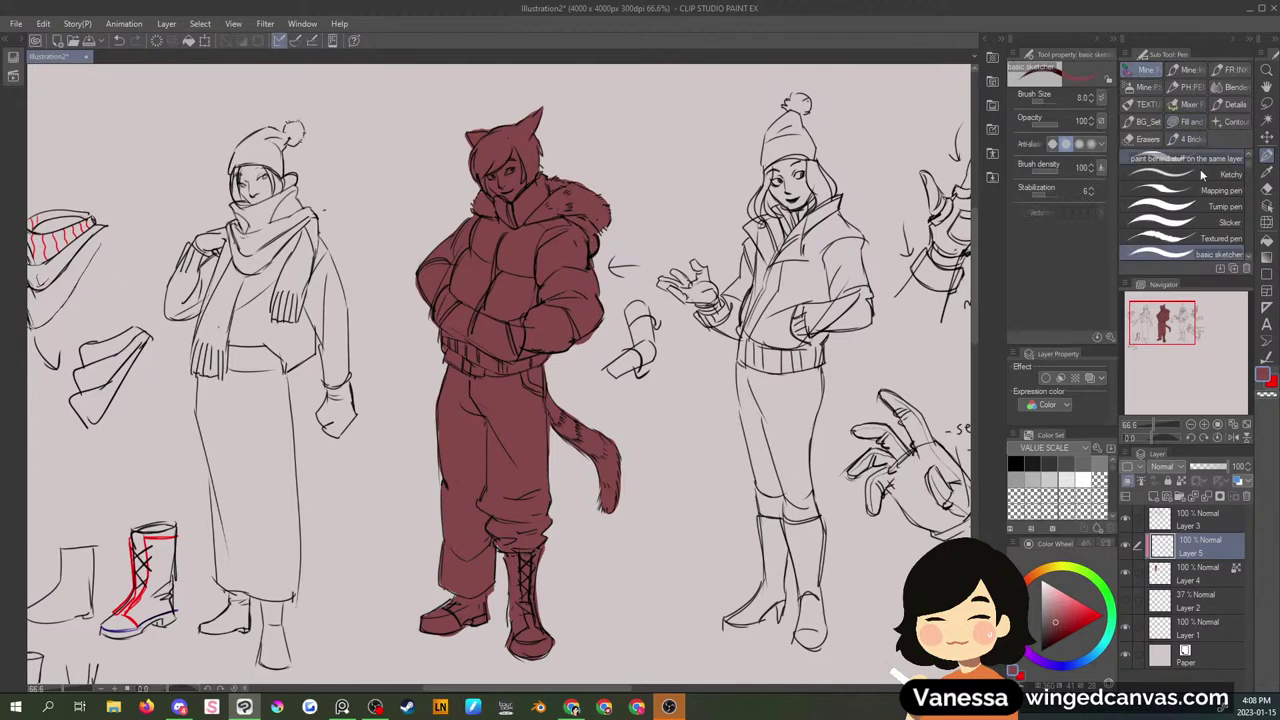
pyautogui.moveTo(1166, 322)
pyautogui.mouseDown()
pyautogui.moveTo(1183, 339)
pyautogui.moveTo(1154, 353)
pyautogui.mouseUp()
pyautogui.click(1192, 603)
pyautogui.click(1153, 496)
pyautogui.moveTo(618, 352); pyautogui.dragTo(647, 352)
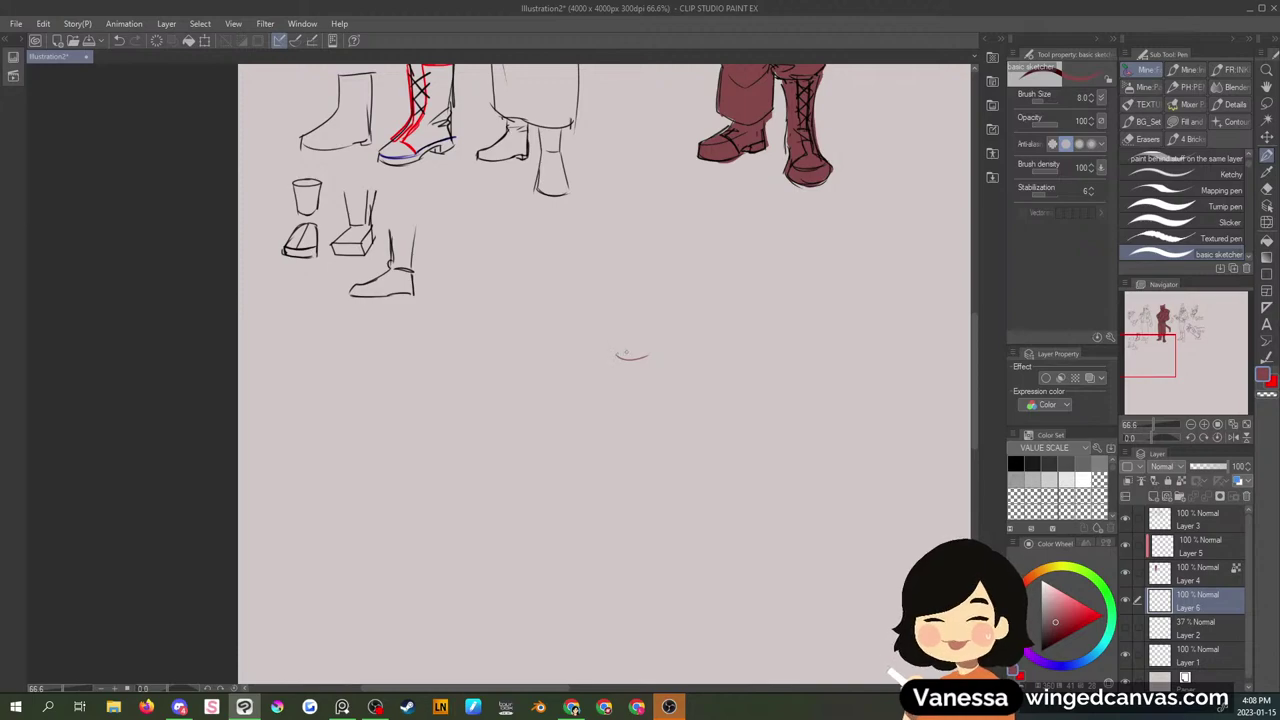
pyautogui.moveTo(1050, 612); pyautogui.dragTo(1041, 651)
pyautogui.moveTo(614, 352)
pyautogui.mouseDown()
pyautogui.moveTo(652, 354)
pyautogui.moveTo(570, 385)
pyautogui.moveTo(583, 470)
pyautogui.moveTo(684, 521)
pyautogui.mouseUp()
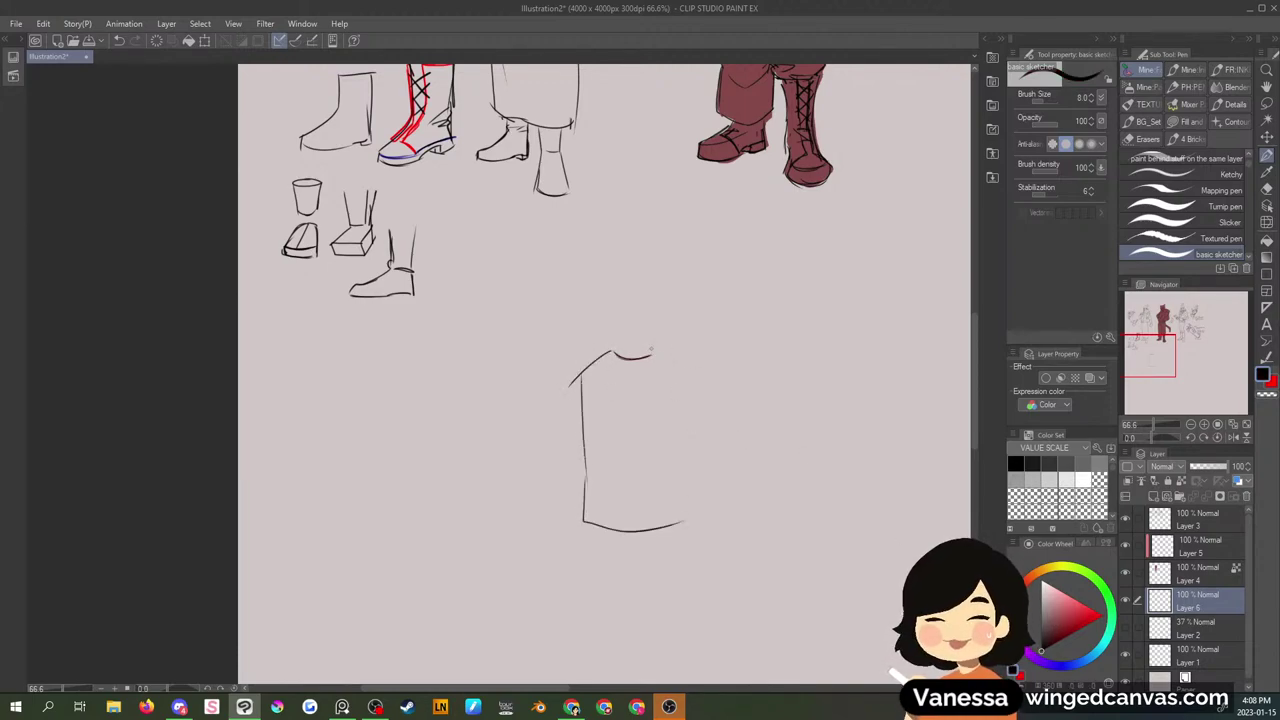
pyautogui.moveTo(650, 347)
pyautogui.mouseDown()
pyautogui.moveTo(678, 354)
pyautogui.moveTo(686, 522)
pyautogui.mouseUp()
pyautogui.moveTo(580, 378)
pyautogui.mouseDown()
pyautogui.moveTo(532, 478)
pyautogui.moveTo(584, 430)
pyautogui.mouseUp()
pyautogui.moveTo(685, 358)
pyautogui.mouseDown()
pyautogui.moveTo(746, 410)
pyautogui.moveTo(735, 440)
pyautogui.mouseUp()
pyautogui.moveTo(735, 440); pyautogui.dragTo(760, 418)
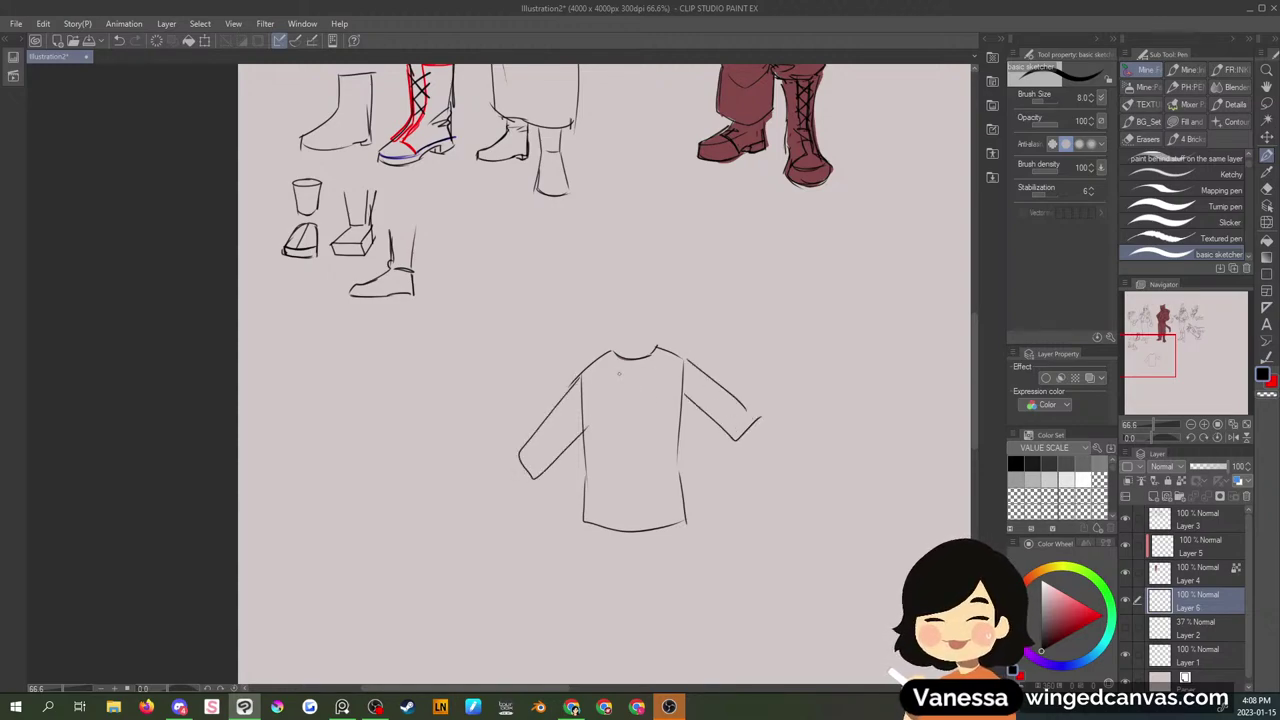
# - Divide the sweater's body into vertical strips and split each sleeve lengthwise with guide lines
pyautogui.moveTo(610, 366); pyautogui.dragTo(616, 520)
pyautogui.moveTo(654, 360); pyautogui.dragTo(656, 528)
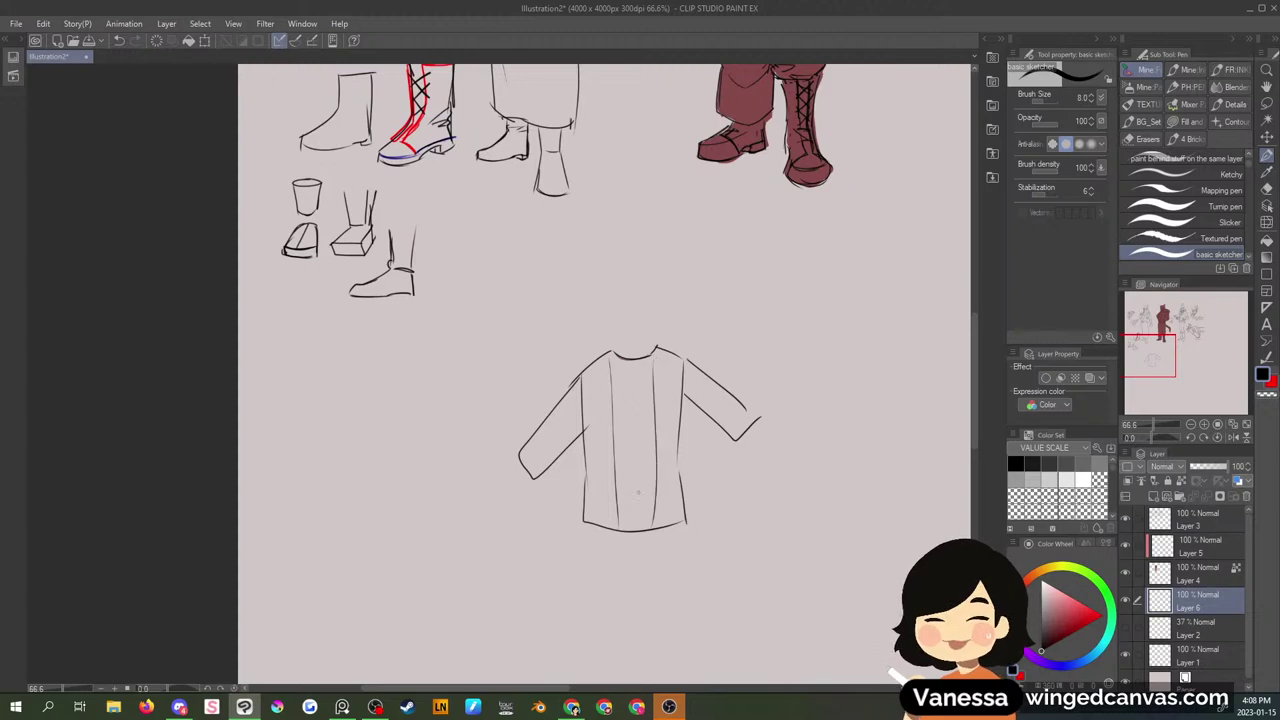
pyautogui.moveTo(586, 378); pyautogui.dragTo(598, 528)
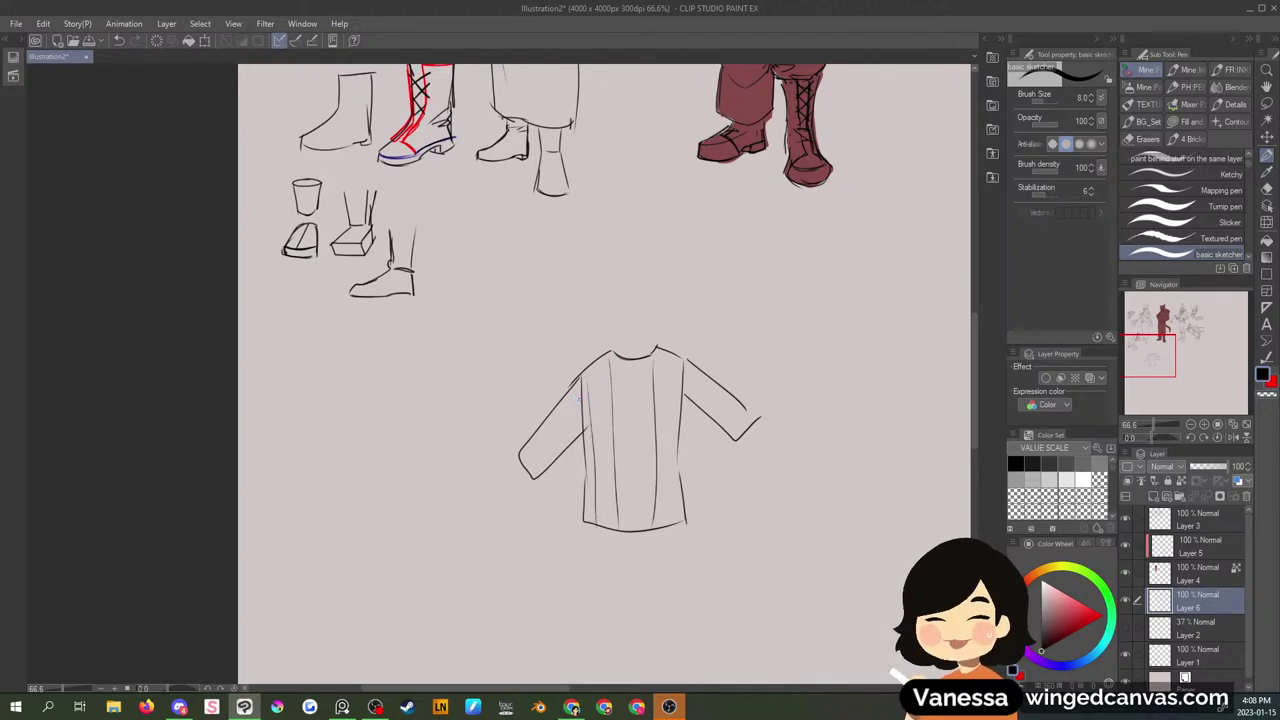
pyautogui.moveTo(526, 468)
pyautogui.mouseDown()
pyautogui.moveTo(580, 400)
pyautogui.moveTo(556, 386)
pyautogui.mouseUp()
pyautogui.hotkey('ctrl', 'z')
pyautogui.hotkey('ctrl', 'z')
pyautogui.moveTo(690, 380); pyautogui.dragTo(747, 429)
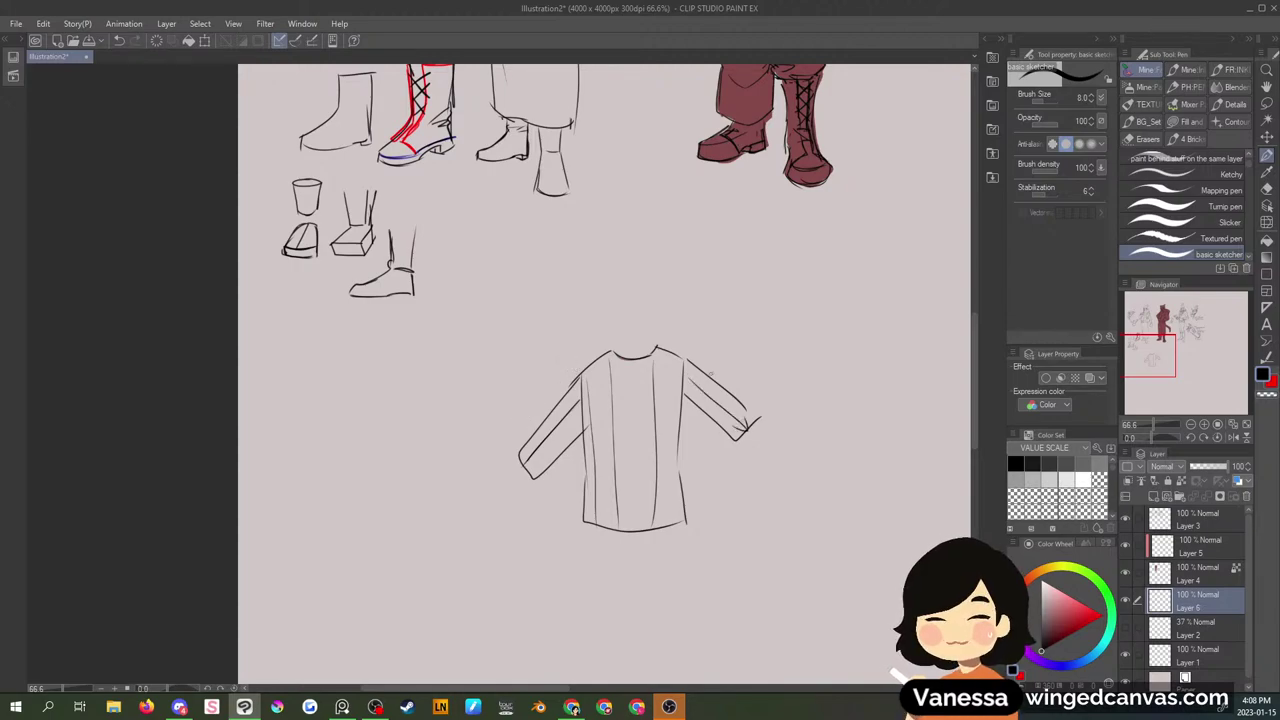
pyautogui.moveTo(711, 373); pyautogui.dragTo(696, 402)
pyautogui.moveTo(729, 390)
pyautogui.mouseDown()
pyautogui.moveTo(711, 418)
pyautogui.moveTo(725, 427)
pyautogui.mouseUp()
pyautogui.moveTo(718, 352); pyautogui.dragTo(742, 376)
pyautogui.moveTo(739, 376)
pyautogui.mouseDown()
pyautogui.moveTo(754, 380)
pyautogui.moveTo(747, 360)
pyautogui.mouseUp()
pyautogui.hotkey('ctrl', 'z')
pyautogui.hotkey('ctrl', 'z')
pyautogui.hotkey('ctrl', 'z')
pyautogui.hotkey('ctrl', 'z')
pyautogui.hotkey('ctrl', 'z')
pyautogui.hotkey('ctrl', 'z')
# - Sketch stacked heart-shaped knit stitches at the top of the sweater's center strip and a small sample above the right sleeve
pyautogui.moveTo(632, 380); pyautogui.dragTo(631, 414)
pyautogui.moveTo(633, 392); pyautogui.dragTo(640, 433)
pyautogui.moveTo(716, 322); pyautogui.dragTo(718, 340)
pyautogui.moveTo(720, 322); pyautogui.dragTo(720, 375)
pyautogui.moveTo(725, 353); pyautogui.dragTo(720, 375)
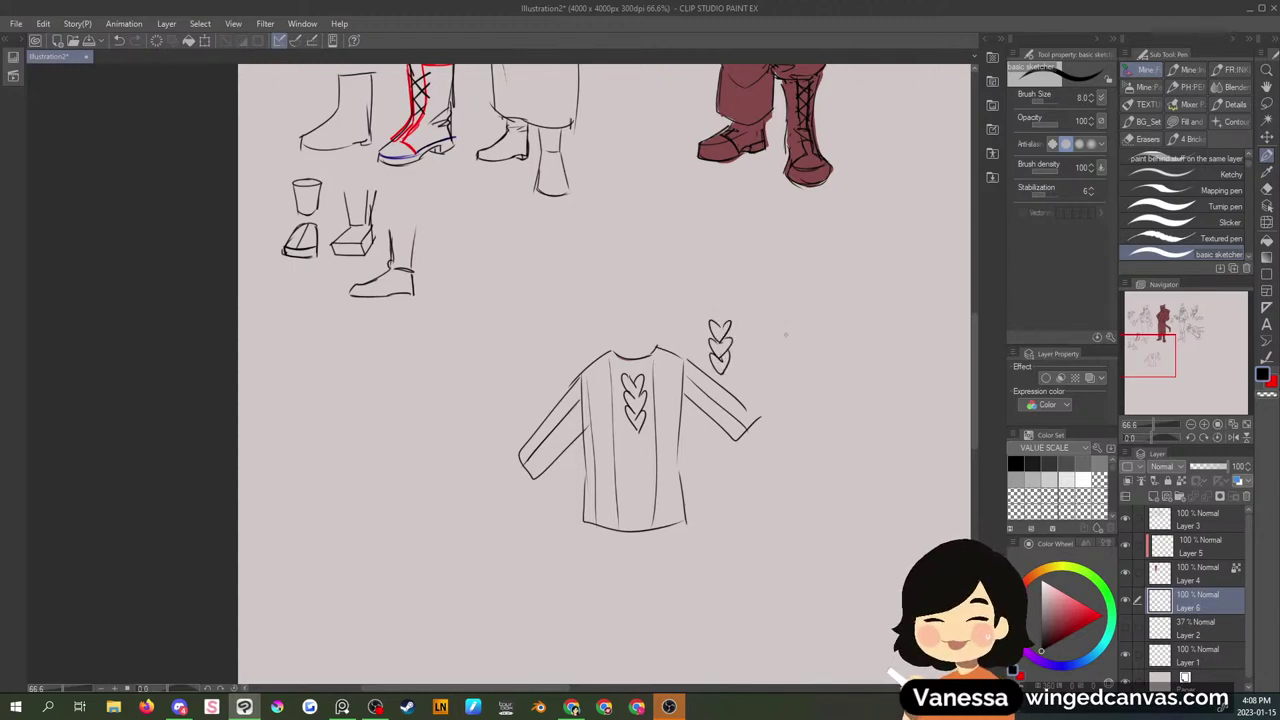
# - Draw a larger braided cable sample with interlocking strands to the right of the sweater
pyautogui.moveTo(786, 335); pyautogui.dragTo(797, 368)
pyautogui.moveTo(809, 335); pyautogui.dragTo(796, 376)
pyautogui.moveTo(795, 375); pyautogui.dragTo(793, 401)
pyautogui.moveTo(788, 390); pyautogui.dragTo(801, 459)
pyautogui.moveTo(812, 428); pyautogui.dragTo(797, 450)
pyautogui.moveTo(788, 336); pyautogui.dragTo(794, 446)
pyautogui.moveTo(814, 381); pyautogui.dragTo(813, 406)
pyautogui.moveTo(815, 406); pyautogui.dragTo(811, 428)
pyautogui.moveTo(814, 360); pyautogui.dragTo(814, 381)
pyautogui.moveTo(811, 335); pyautogui.dragTo(814, 359)
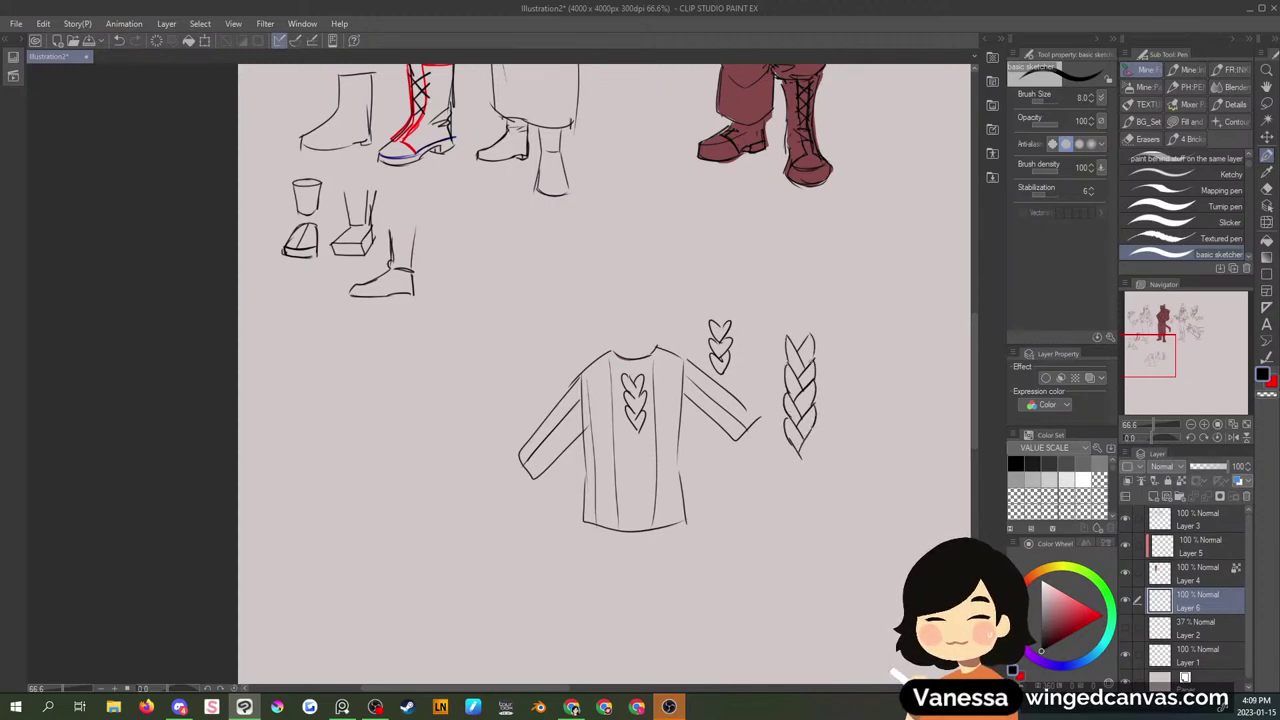
# - Continue the heart-shaped cable pattern down the sweater's center strip to the hem and up to the neckline
pyautogui.moveTo(627, 424); pyautogui.dragTo(637, 450)
pyautogui.moveTo(645, 426); pyautogui.dragTo(636, 484)
pyautogui.moveTo(647, 466); pyautogui.dragTo(638, 522)
pyautogui.moveTo(652, 500); pyautogui.dragTo(646, 534)
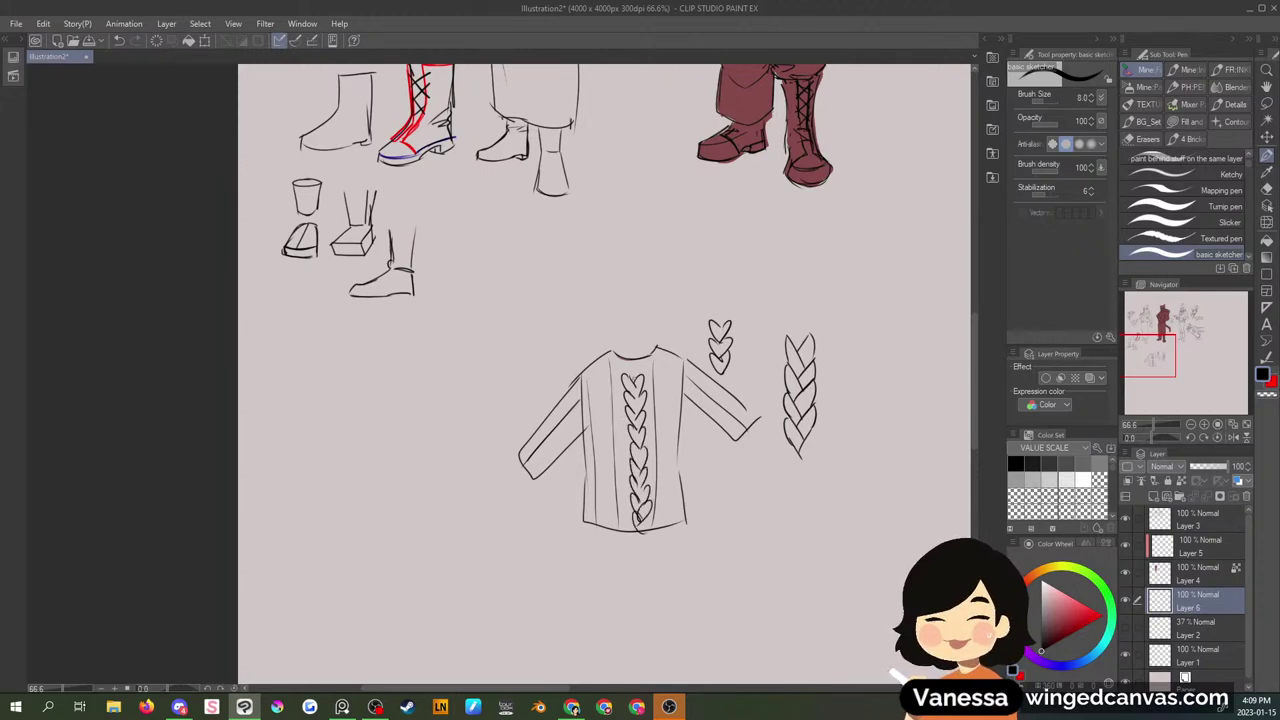
pyautogui.moveTo(624, 367); pyautogui.dragTo(635, 379)
# - Draw a column of heart-shaped cable stitches down the left strip of the sweater's body
pyautogui.moveTo(645, 364); pyautogui.dragTo(599, 390)
pyautogui.moveTo(607, 381); pyautogui.dragTo(600, 412)
pyautogui.moveTo(611, 395); pyautogui.dragTo(601, 432)
pyautogui.moveTo(609, 412); pyautogui.dragTo(601, 436)
pyautogui.moveTo(593, 430); pyautogui.dragTo(603, 454)
pyautogui.moveTo(612, 445); pyautogui.dragTo(605, 472)
pyautogui.moveTo(613, 453); pyautogui.dragTo(604, 474)
pyautogui.moveTo(609, 429); pyautogui.dragTo(606, 494)
pyautogui.moveTo(598, 486); pyautogui.dragTo(604, 520)
pyautogui.moveTo(616, 504); pyautogui.dragTo(606, 530)
# - Draw a column of heart-shaped cable stitches down the right strip of the sweater's body
pyautogui.moveTo(659, 371); pyautogui.dragTo(668, 392)
pyautogui.moveTo(661, 388); pyautogui.dragTo(668, 410)
pyautogui.moveTo(661, 404); pyautogui.dragTo(669, 432)
pyautogui.moveTo(662, 426); pyautogui.dragTo(668, 462)
pyautogui.moveTo(662, 457); pyautogui.dragTo(670, 485)
pyautogui.moveTo(663, 481); pyautogui.dragTo(670, 520)
pyautogui.moveTo(665, 516); pyautogui.dragTo(672, 526)
pyautogui.moveTo(672, 472); pyautogui.dragTo(666, 520)
pyautogui.moveTo(678, 414); pyautogui.dragTo(674, 506)
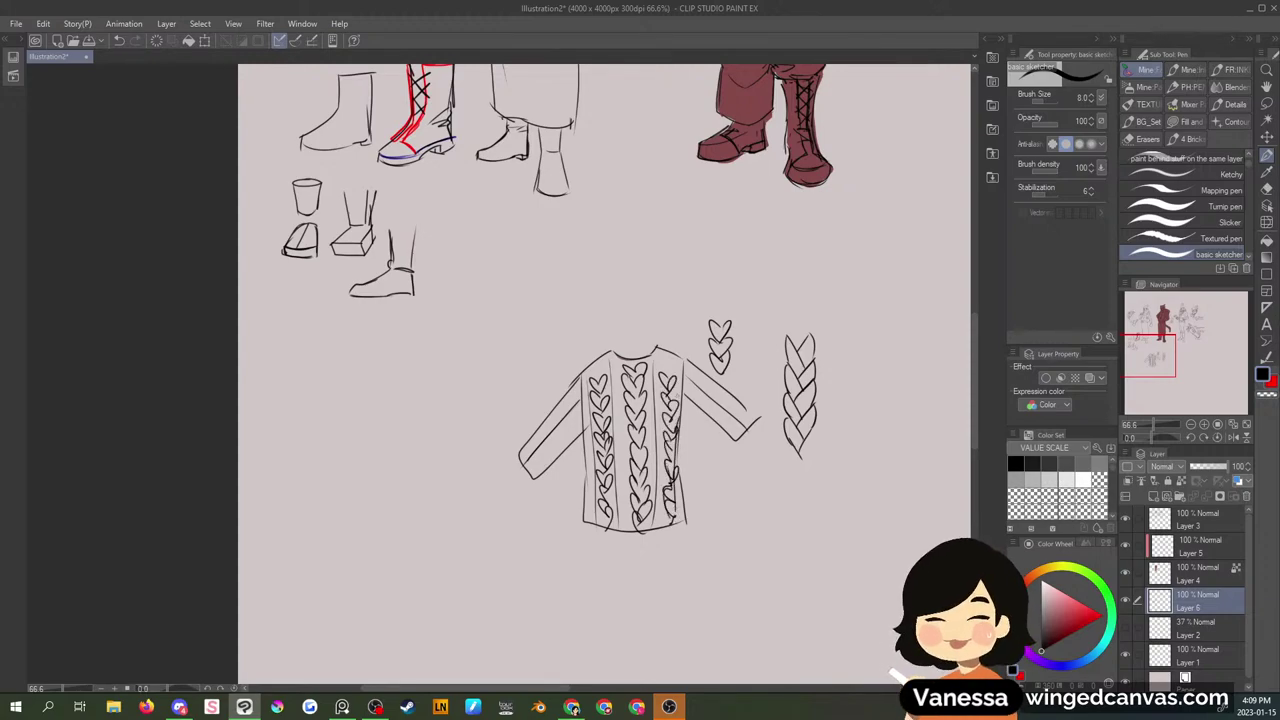
# - Add cable stitches along the outer halves of both sweater sleeves, with a lengthwise knit line on the inner halves
pyautogui.moveTo(576, 376); pyautogui.dragTo(524, 452)
pyautogui.moveTo(564, 408); pyautogui.dragTo(535, 440)
pyautogui.moveTo(576, 394); pyautogui.dragTo(550, 424)
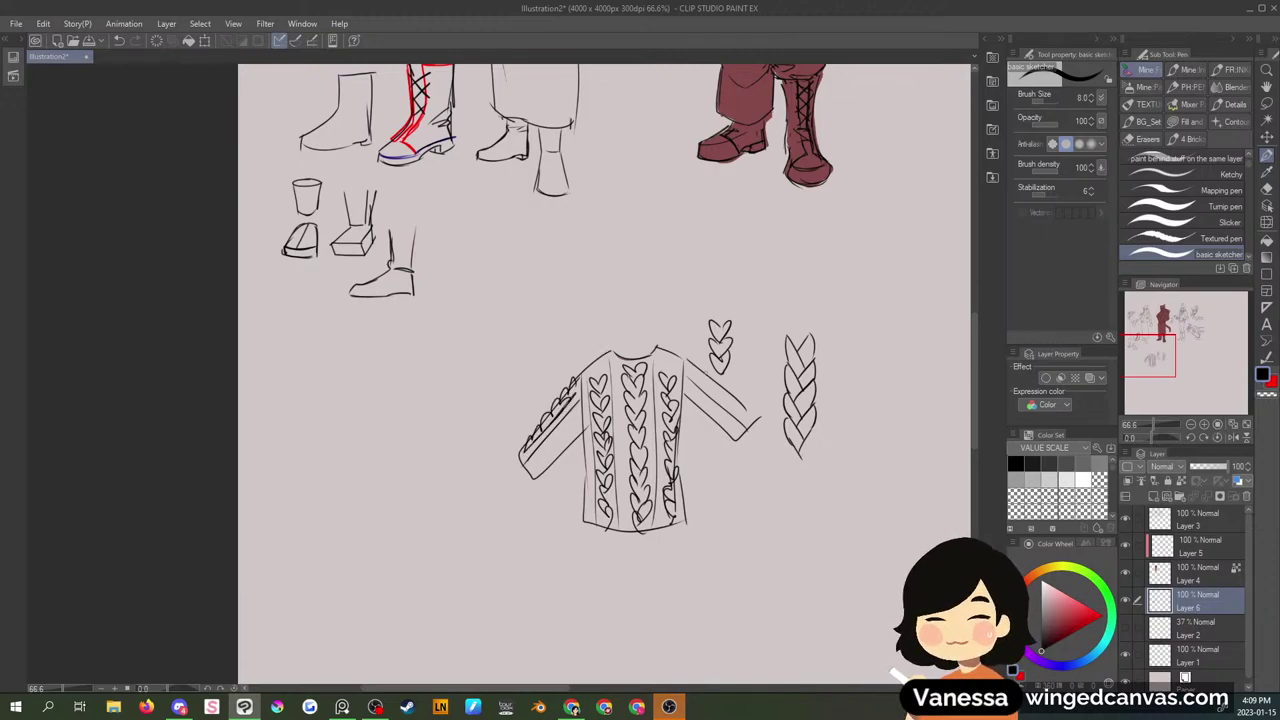
pyautogui.moveTo(686, 362); pyautogui.dragTo(750, 416)
pyautogui.moveTo(744, 409); pyautogui.dragTo(756, 420)
pyautogui.moveTo(690, 393); pyautogui.dragTo(732, 430)
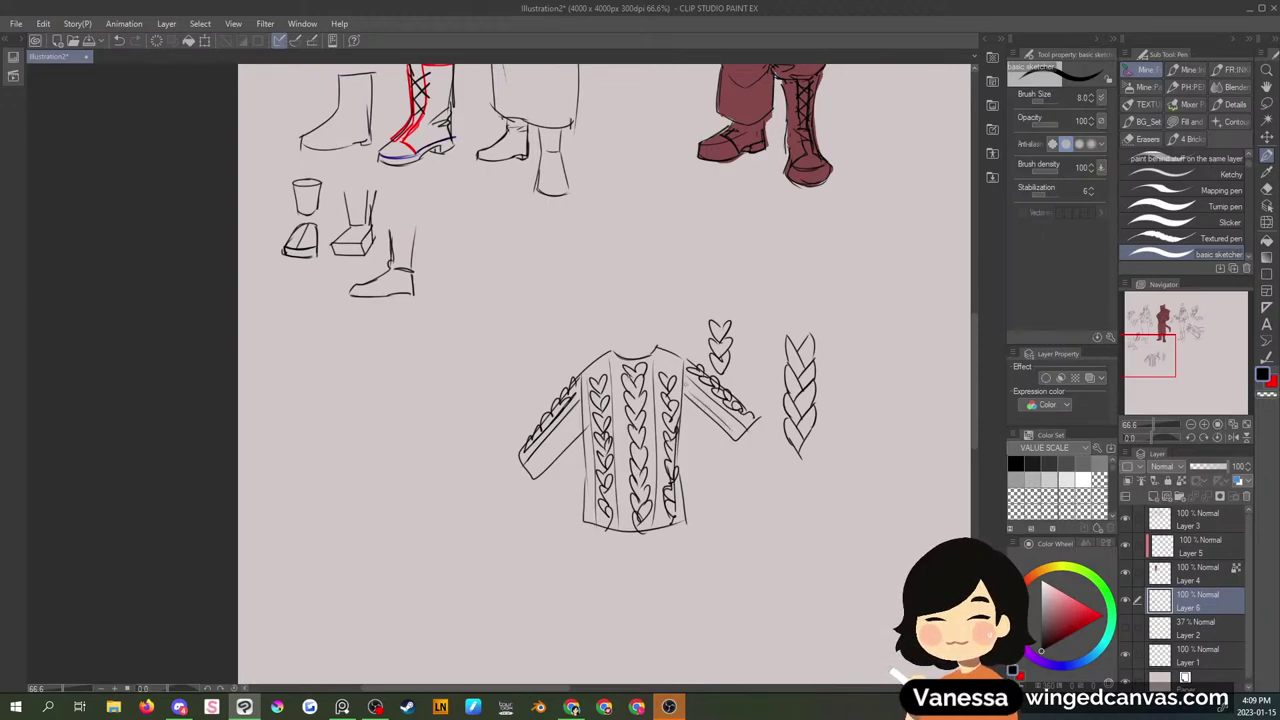
# - Add wavy knit texture to the inner halves of both sleeves and ribbing between the cables on the sweater's body
pyautogui.moveTo(688, 384); pyautogui.dragTo(714, 414)
pyautogui.moveTo(539, 453)
pyautogui.mouseDown()
pyautogui.moveTo(545, 465)
pyautogui.moveTo(578, 410)
pyautogui.mouseUp()
pyautogui.moveTo(617, 405); pyautogui.dragTo(625, 528)
pyautogui.moveTo(655, 376); pyautogui.dragTo(657, 528)
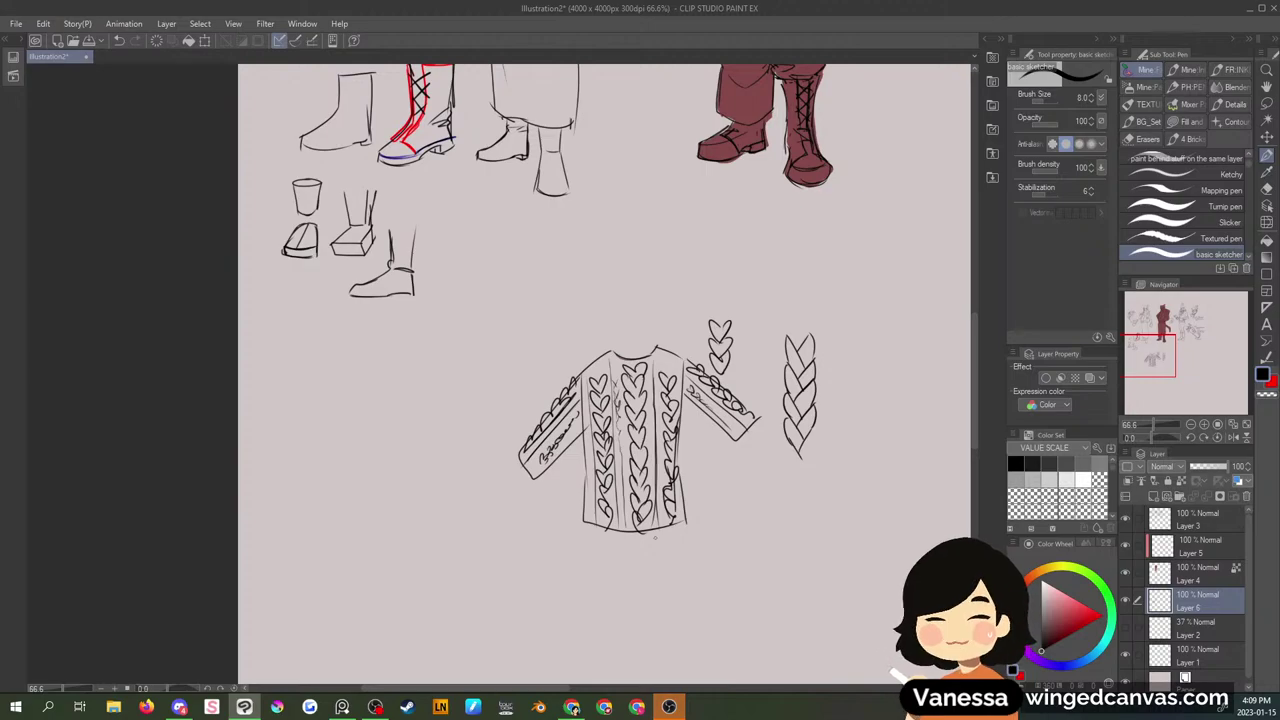
pyautogui.moveTo(821, 446)
pyautogui.mouseDown()
pyautogui.moveTo(828, 431)
pyautogui.moveTo(840, 452)
pyautogui.mouseUp()
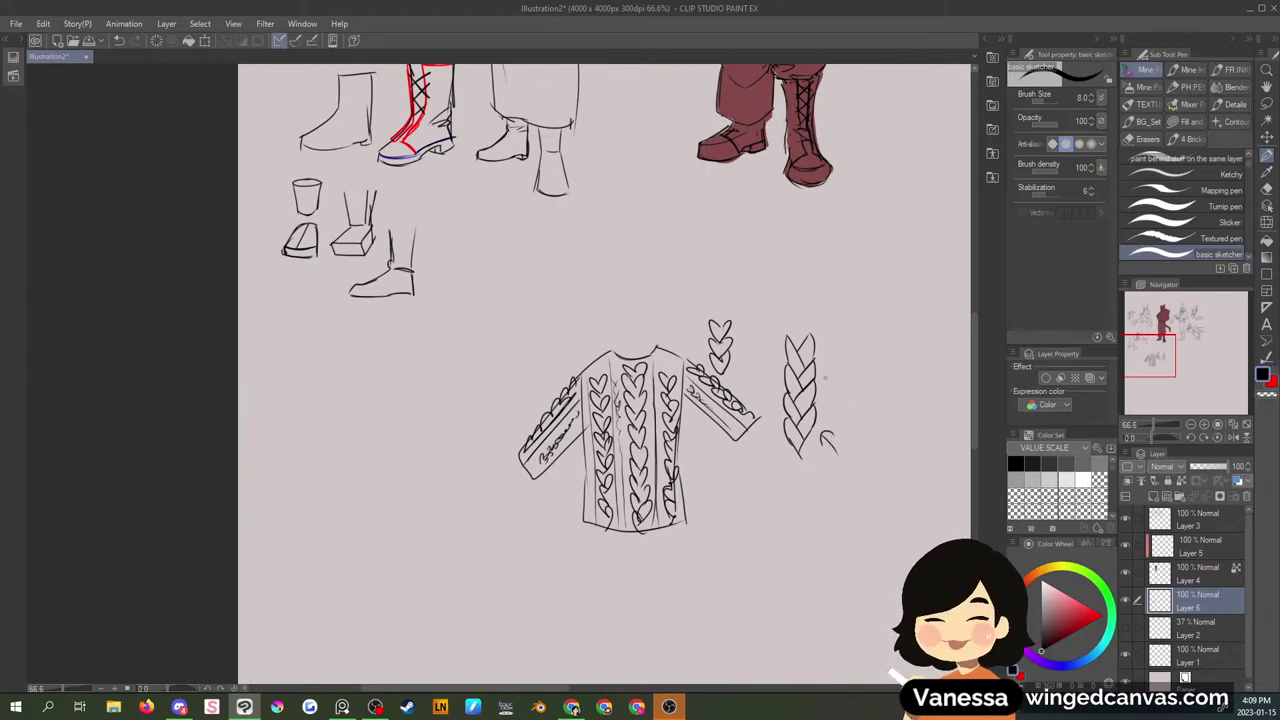
pyautogui.moveTo(826, 412)
pyautogui.mouseDown()
pyautogui.moveTo(834, 397)
pyautogui.moveTo(844, 416)
pyautogui.mouseUp()
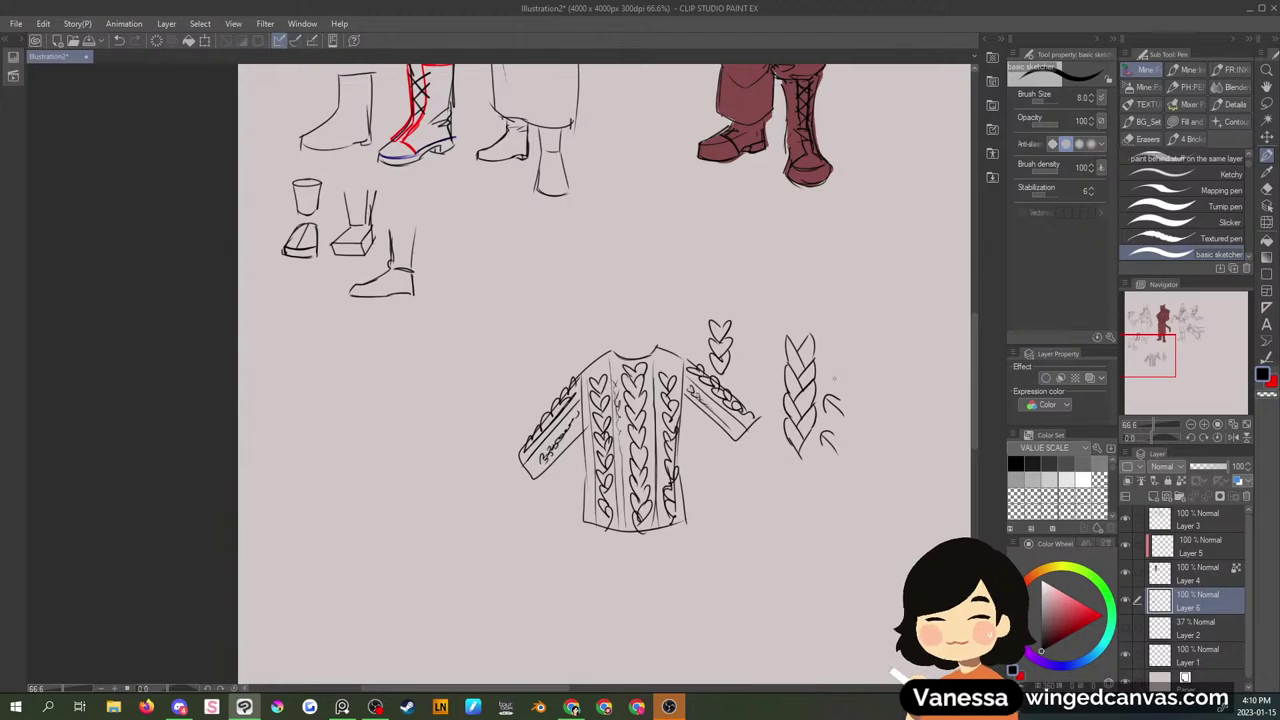
pyautogui.hotkey('ctrl', 'z')
pyautogui.hotkey('ctrl', 'z')
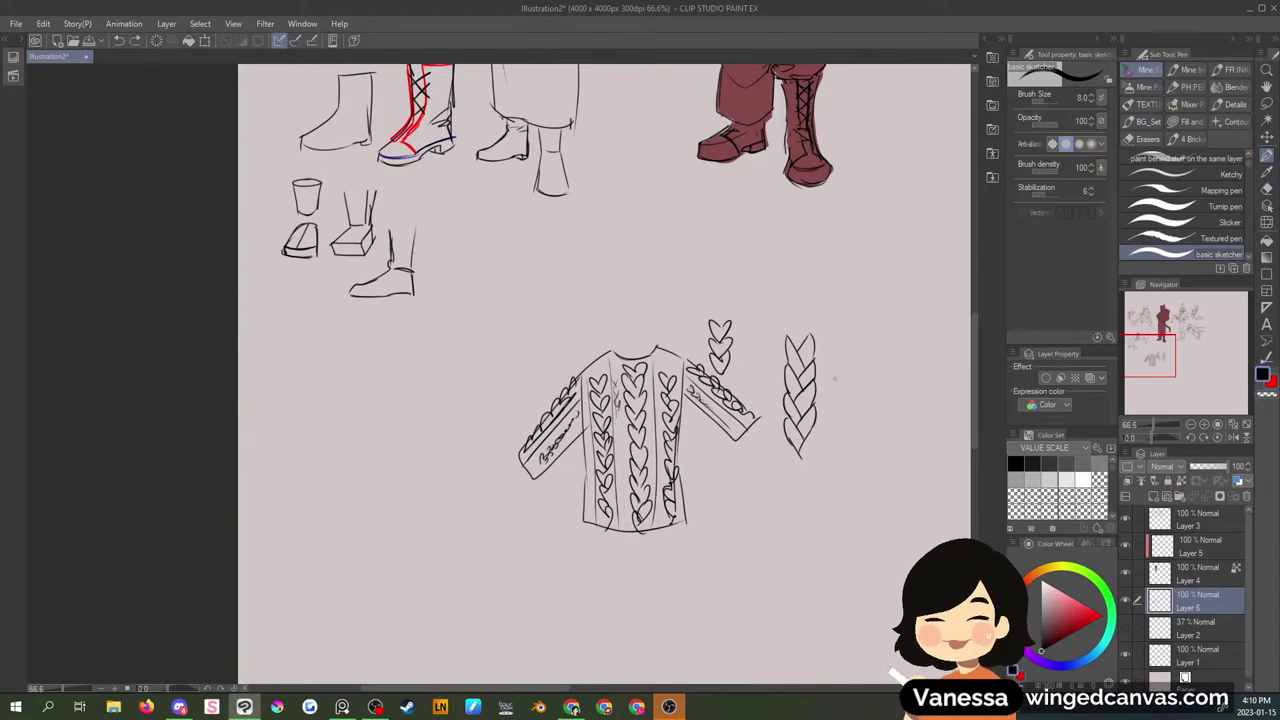
# - Draw arrows beside the sweater's lower edge and at its neckline cable, and doodle a small seated stick figure nearby
pyautogui.moveTo(971, 366)
pyautogui.mouseDown()
pyautogui.moveTo(973, 343)
pyautogui.moveTo(972, 365)
pyautogui.mouseUp()
pyautogui.moveTo(713, 501)
pyautogui.mouseDown()
pyautogui.moveTo(731, 499)
pyautogui.moveTo(740, 524)
pyautogui.mouseUp()
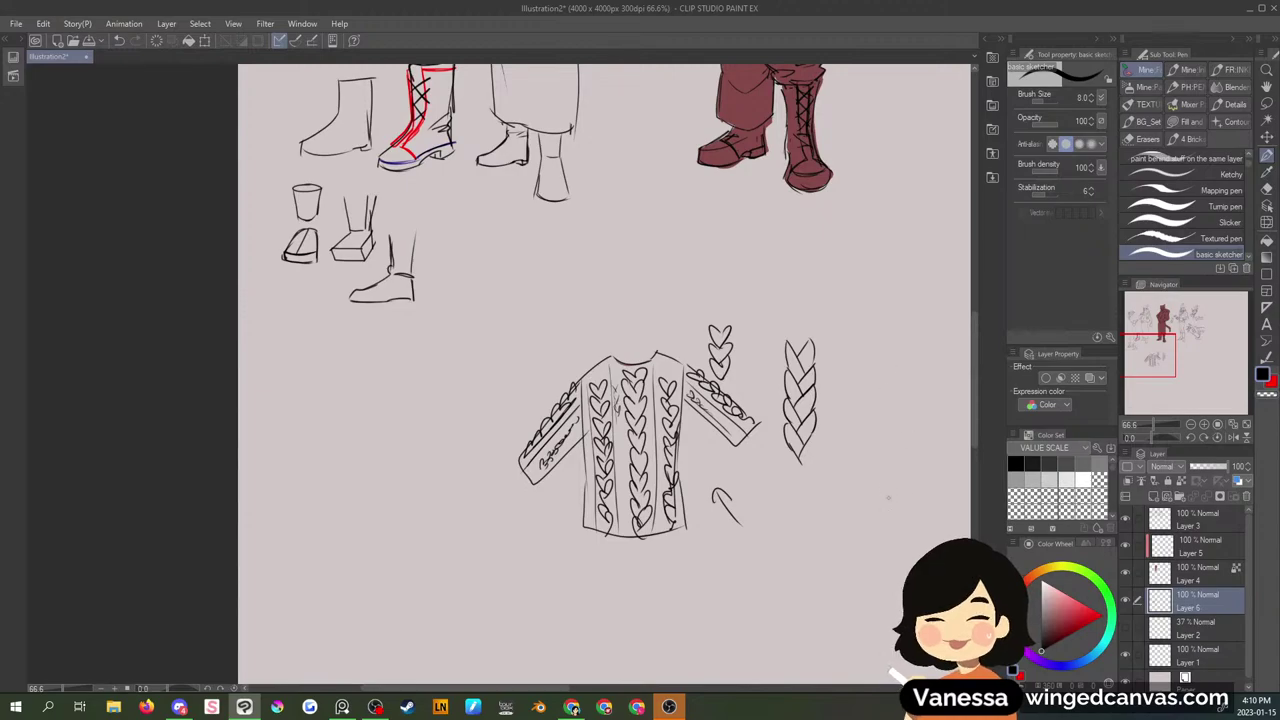
pyautogui.moveTo(872, 476)
pyautogui.mouseDown()
pyautogui.moveTo(871, 495)
pyautogui.moveTo(897, 519)
pyautogui.moveTo(842, 522)
pyautogui.mouseUp()
pyautogui.moveTo(878, 496)
pyautogui.mouseDown()
pyautogui.moveTo(834, 536)
pyautogui.moveTo(903, 524)
pyautogui.mouseUp()
pyautogui.hotkey('ctrl', 'z')
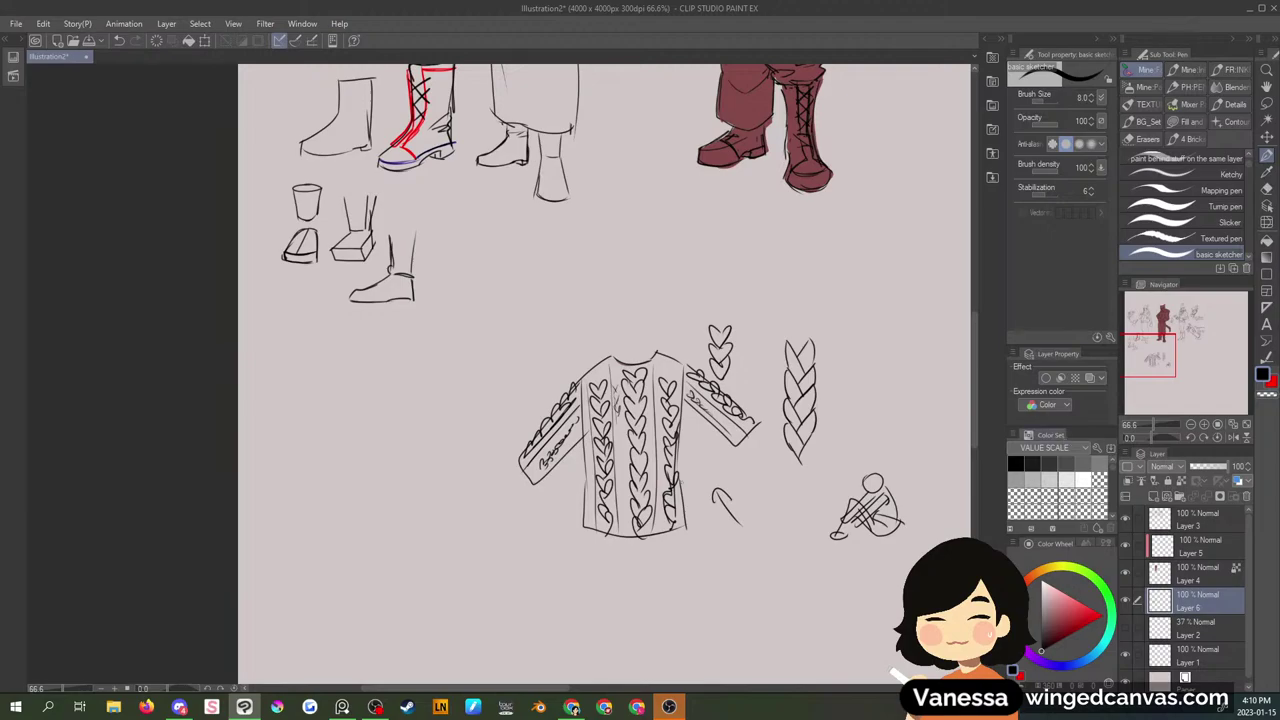
pyautogui.moveTo(691, 343); pyautogui.dragTo(648, 378)
pyautogui.moveTo(648, 366); pyautogui.dragTo(662, 377)
# - Set the drawing colour to red, and remove the small seated figure doodle with a lasso selection
pyautogui.click(1103, 615)
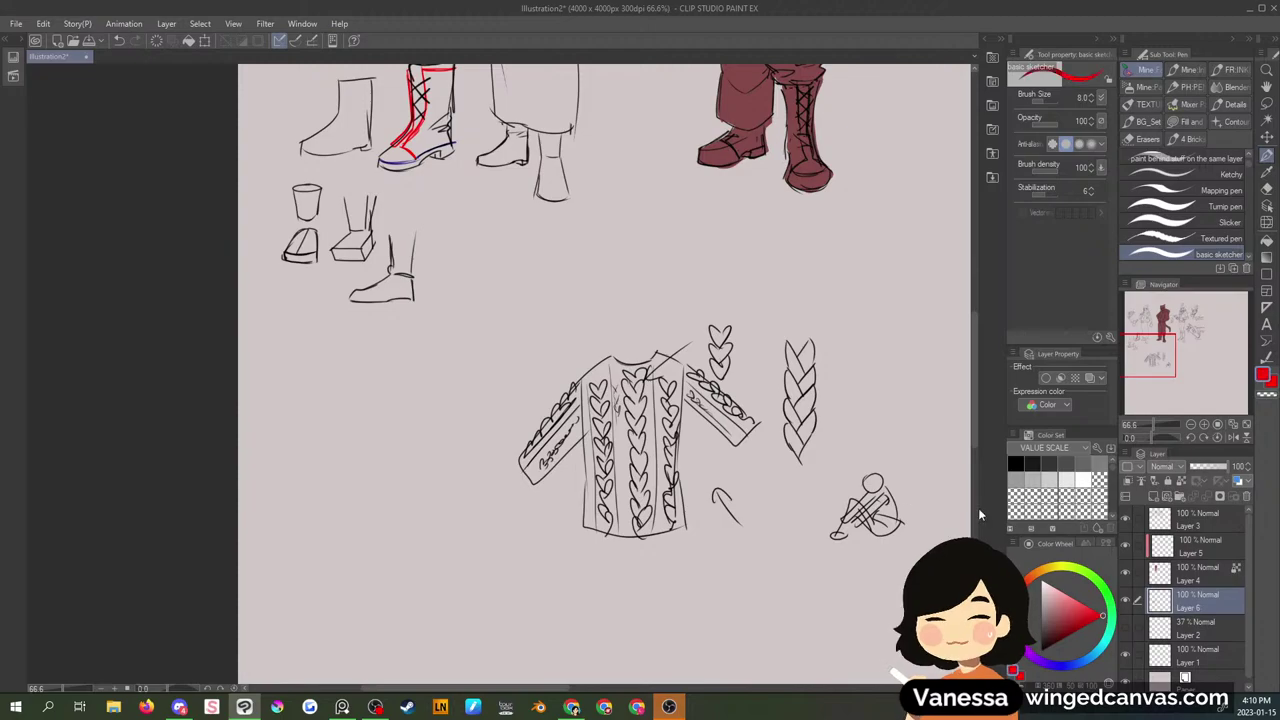
pyautogui.moveTo(886, 496)
pyautogui.mouseDown()
pyautogui.moveTo(856, 524)
pyautogui.moveTo(866, 518)
pyautogui.moveTo(880, 570)
pyautogui.moveTo(950, 530)
pyautogui.mouseUp()
pyautogui.click(1266, 104)
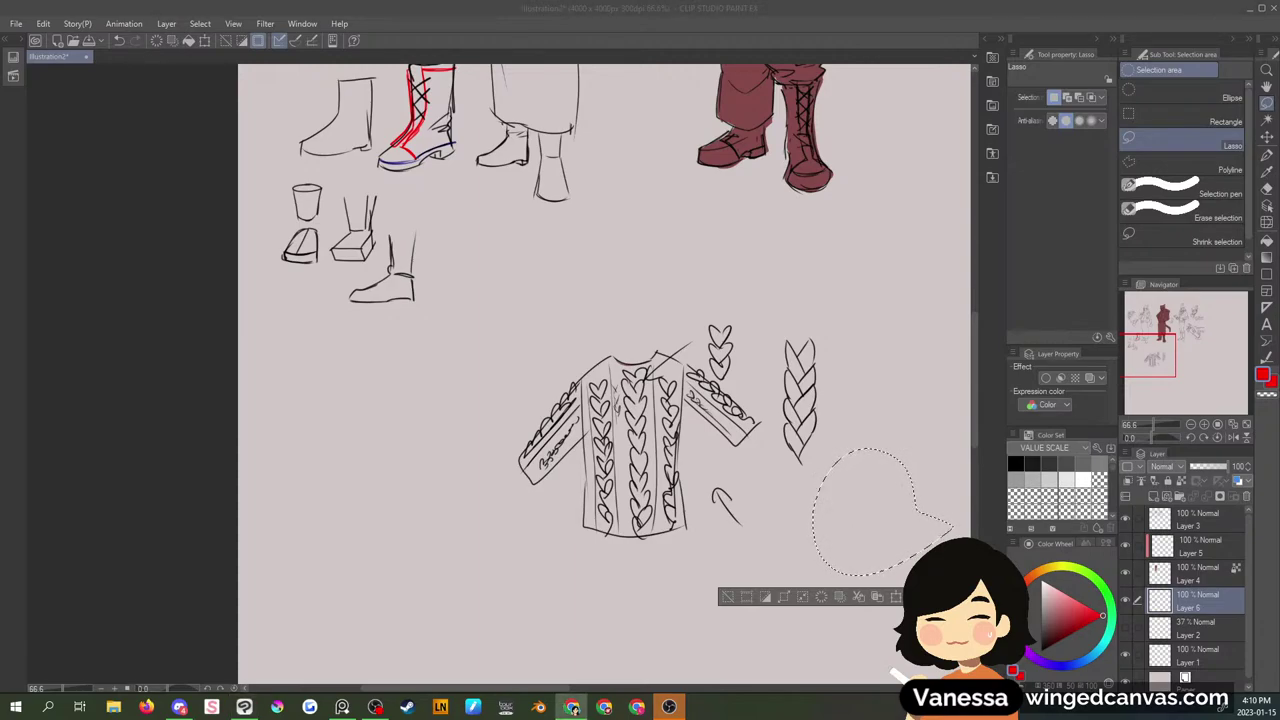
pyautogui.click(869, 371)
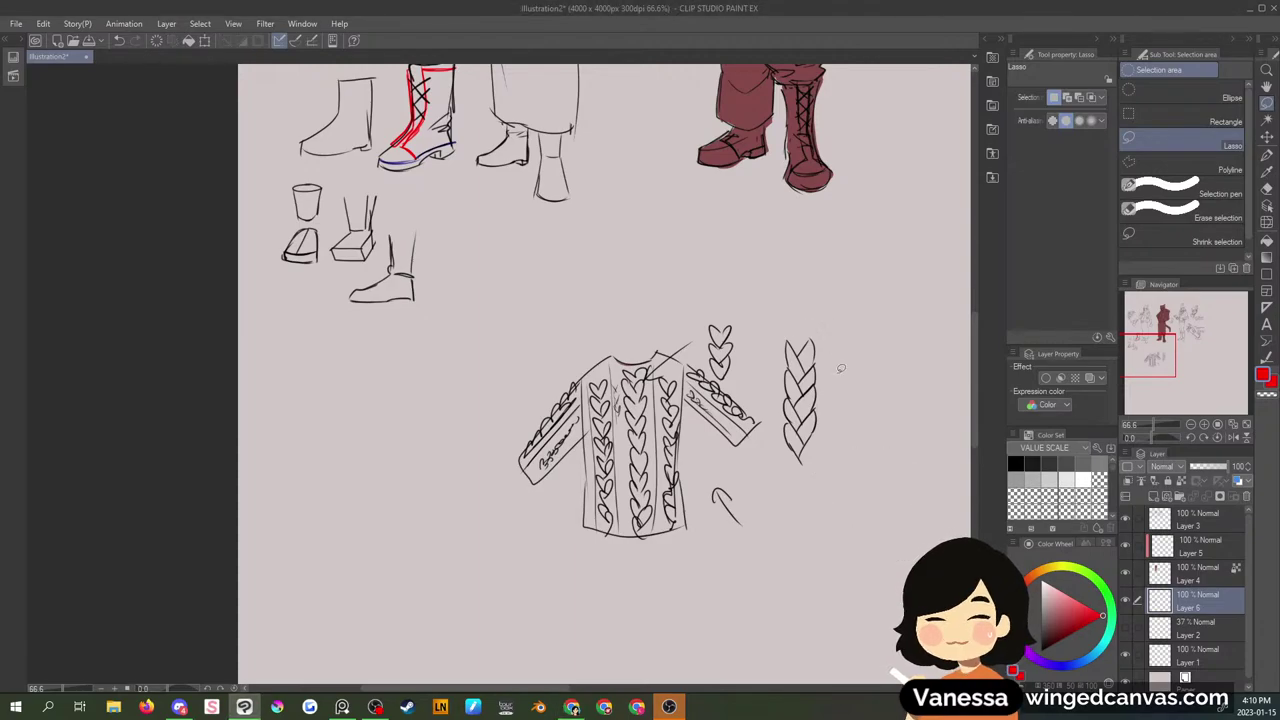
# - Switch back to the basic sketcher pen, select Layer 3 and hide its sketches
pyautogui.moveTo(1118, 354); pyautogui.dragTo(1144, 316)
pyautogui.press('p')
pyautogui.click(1196, 523)
pyautogui.click(1126, 519)
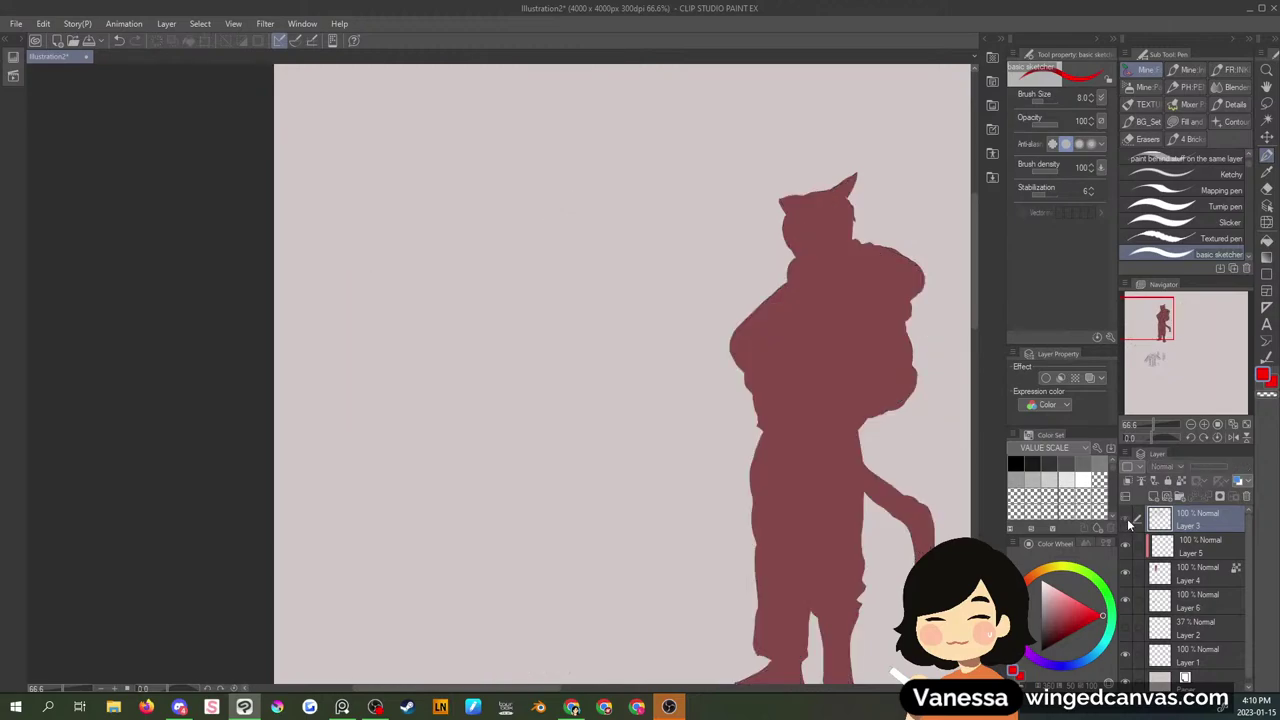
# - Show Layer 3's sketches again and add a new layer above it for drawing over the scarf-wearing figure's sweater
pyautogui.click(1126, 519)
pyautogui.click(1154, 497)
pyautogui.click(1204, 424)
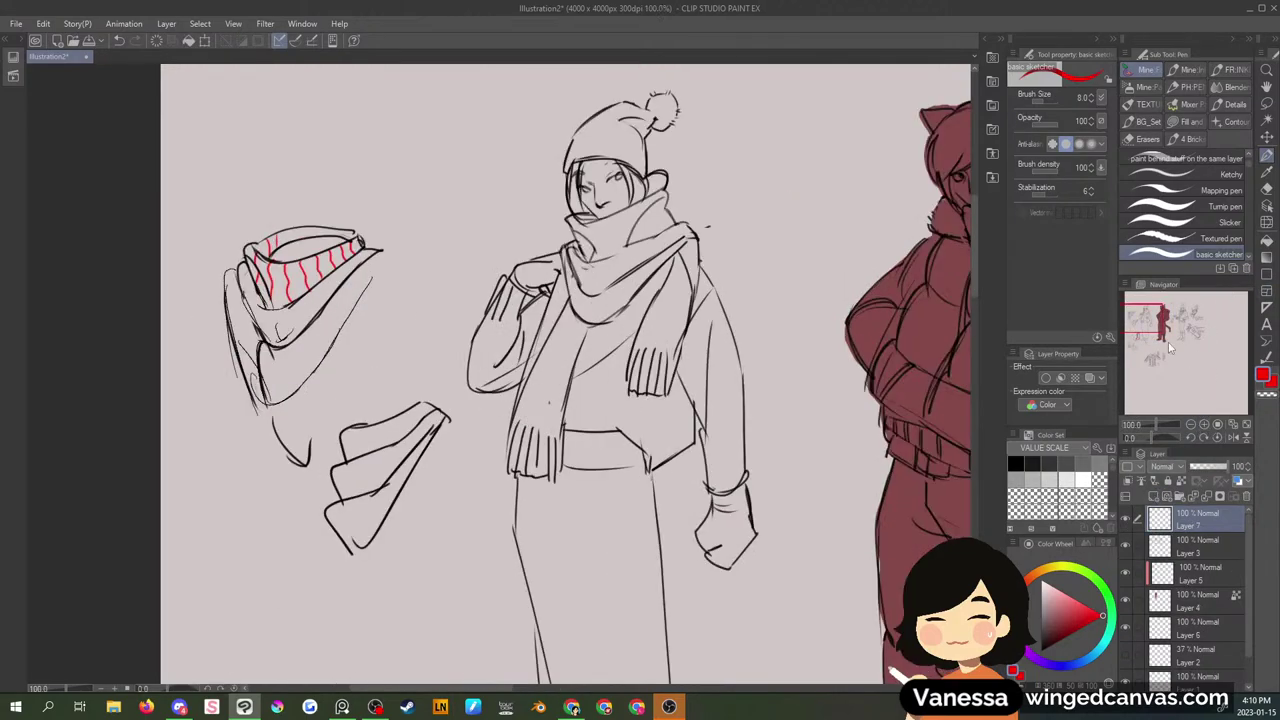
pyautogui.moveTo(1155, 327); pyautogui.dragTo(1156, 323)
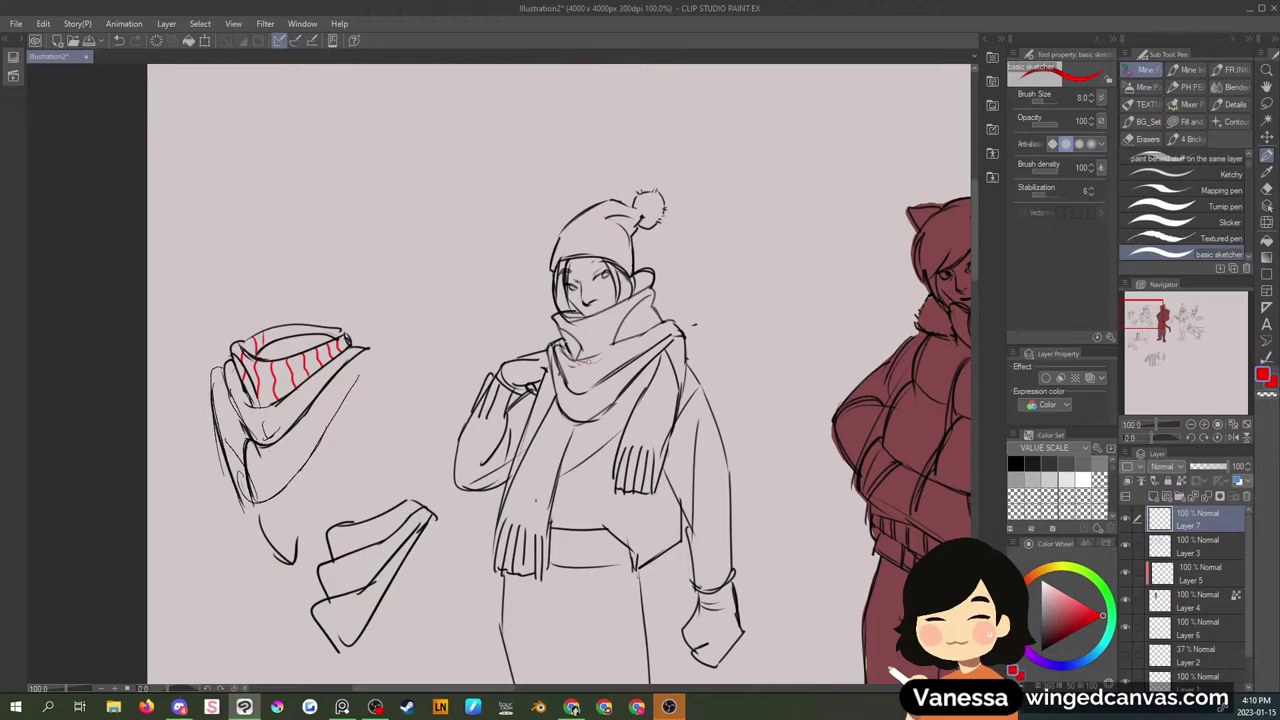
# - Draw red guide lines across the scarf's neck wrap and down the centre and side of the sweater's body
pyautogui.moveTo(592, 360); pyautogui.dragTo(644, 330)
pyautogui.moveTo(603, 400); pyautogui.dragTo(593, 526)
pyautogui.moveTo(600, 480); pyautogui.dragTo(592, 528)
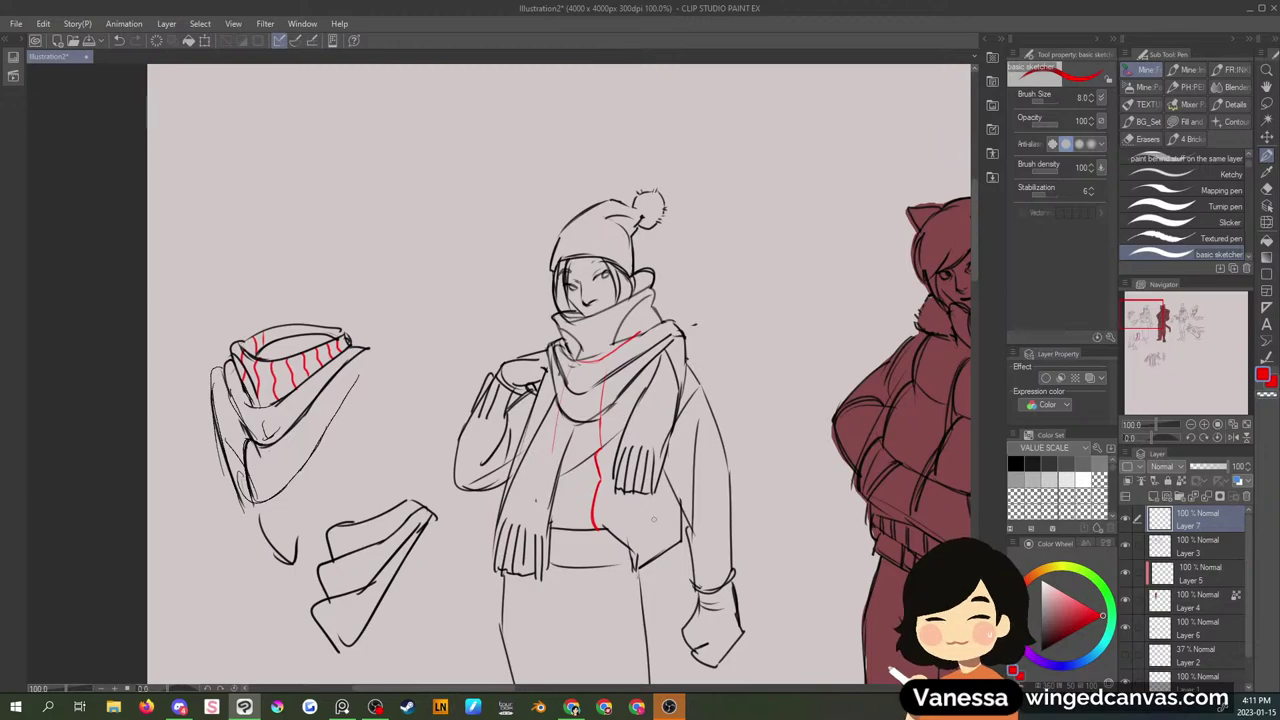
pyautogui.moveTo(648, 494); pyautogui.dragTo(630, 549)
pyautogui.moveTo(650, 491); pyautogui.dragTo(634, 544)
# - Draw red guide lines down the lowered sleeve, around the raised sleeve's cuff and outer edge, and beside the longer scarf end
pyautogui.moveTo(697, 437); pyautogui.dragTo(729, 578)
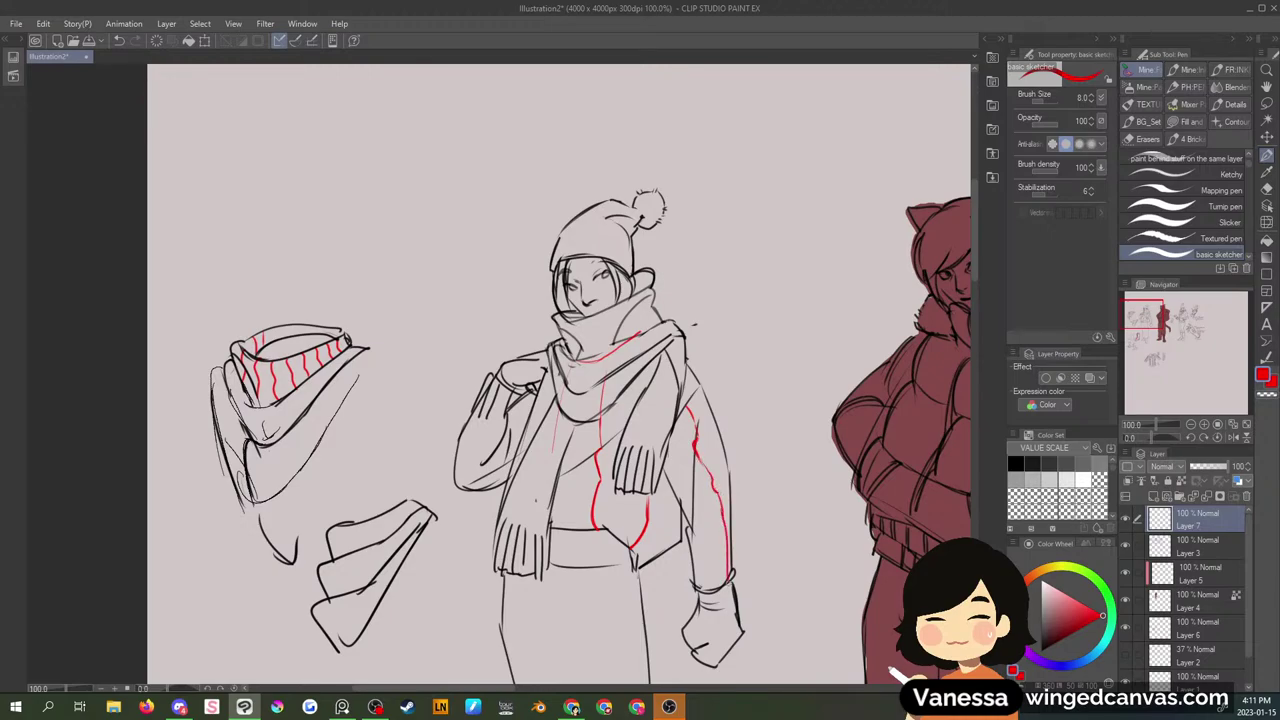
pyautogui.moveTo(721, 530); pyautogui.dragTo(730, 576)
pyautogui.moveTo(477, 420)
pyautogui.mouseDown()
pyautogui.moveTo(520, 418)
pyautogui.moveTo(508, 424)
pyautogui.mouseUp()
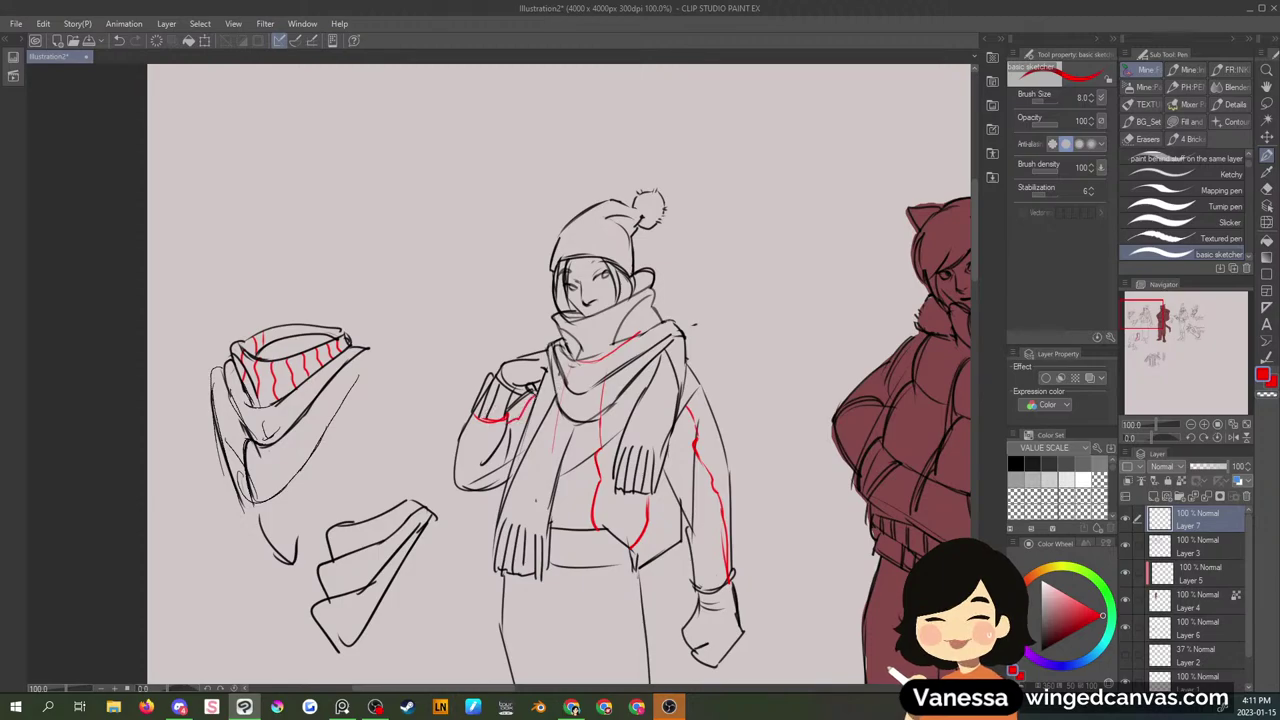
pyautogui.moveTo(462, 492); pyautogui.dragTo(480, 416)
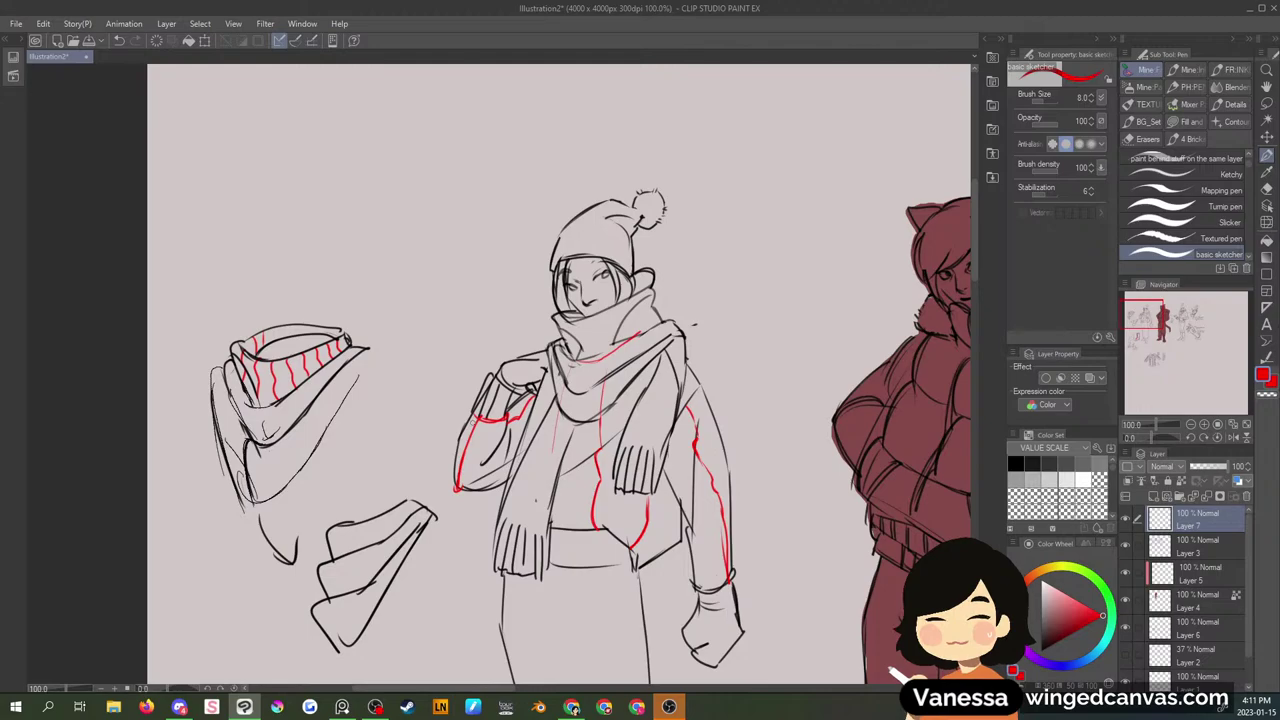
pyautogui.moveTo(557, 491); pyautogui.dragTo(548, 527)
# - Set the drawing colour to blue and mark a short knit stroke on the sweater beside the longer scarf end
pyautogui.click(1063, 665)
pyautogui.click(1091, 608)
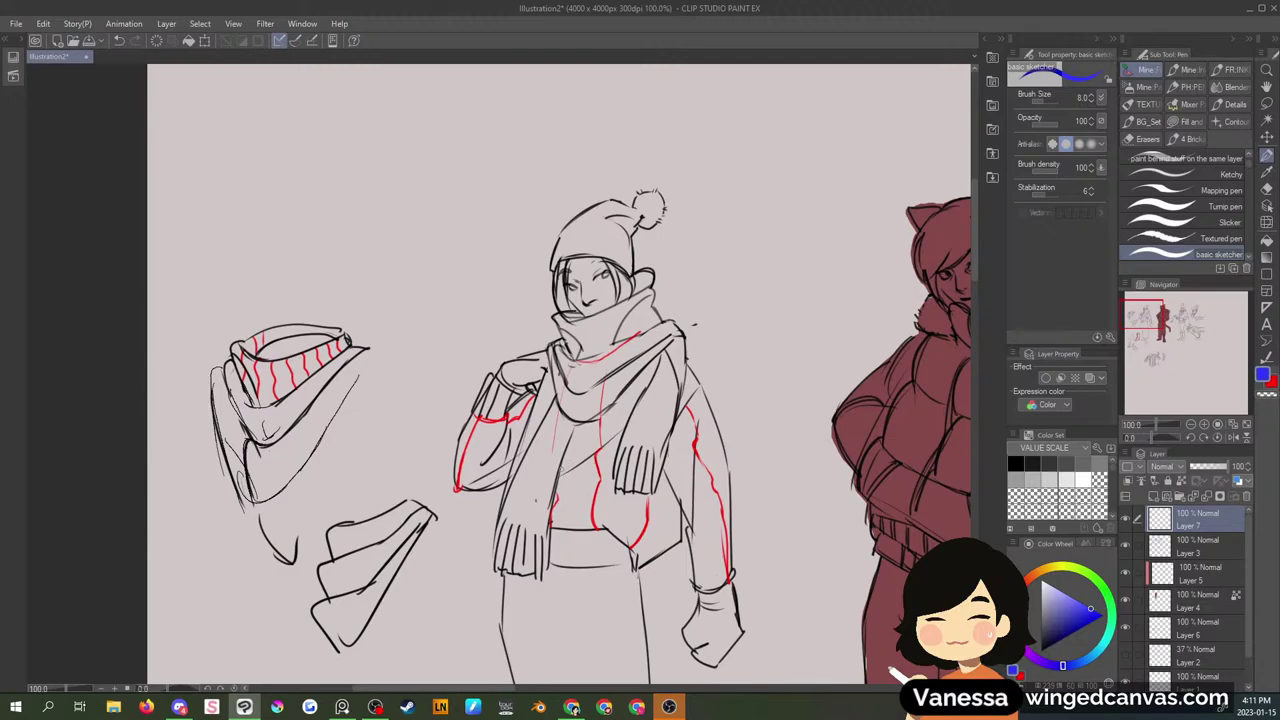
pyautogui.moveTo(566, 481); pyautogui.dragTo(580, 467)
pyautogui.hotkey('ctrl', 'z')
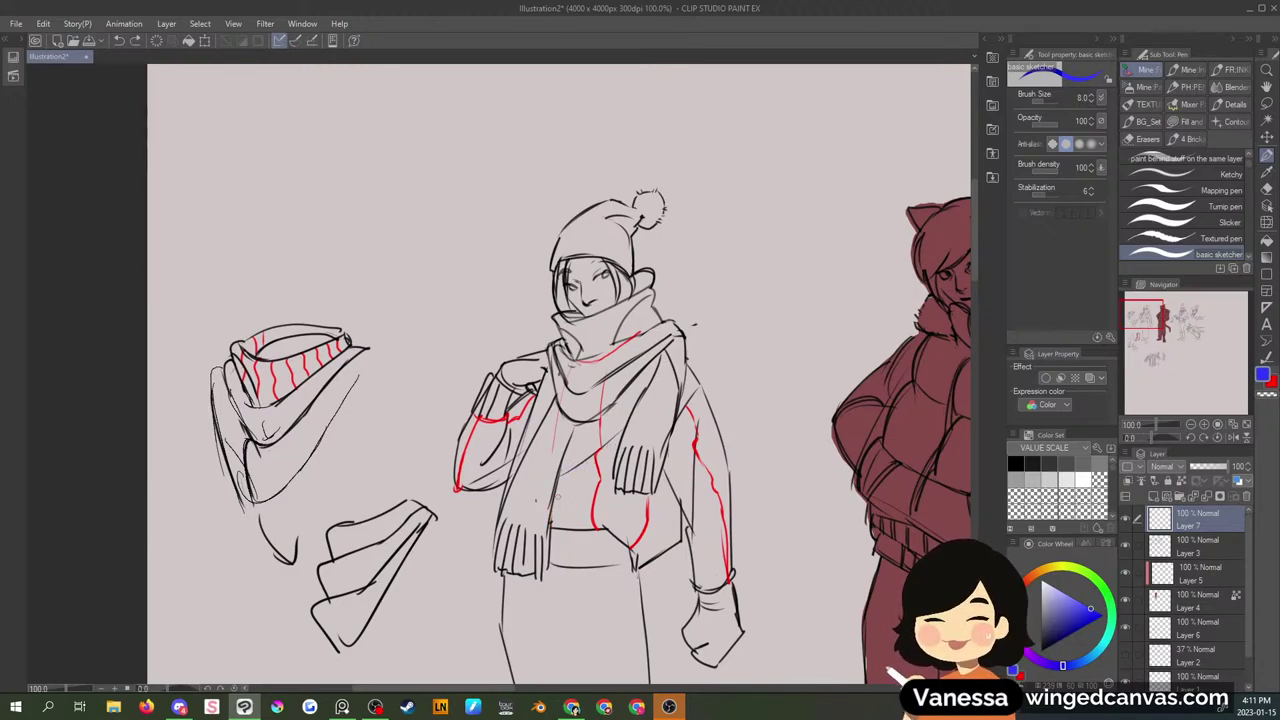
pyautogui.moveTo(558, 490); pyautogui.dragTo(553, 508)
pyautogui.moveTo(588, 464)
pyautogui.mouseDown()
pyautogui.moveTo(598, 482)
pyautogui.moveTo(613, 437)
pyautogui.moveTo(600, 425)
pyautogui.moveTo(616, 421)
pyautogui.moveTo(599, 399)
pyautogui.moveTo(613, 391)
pyautogui.mouseUp()
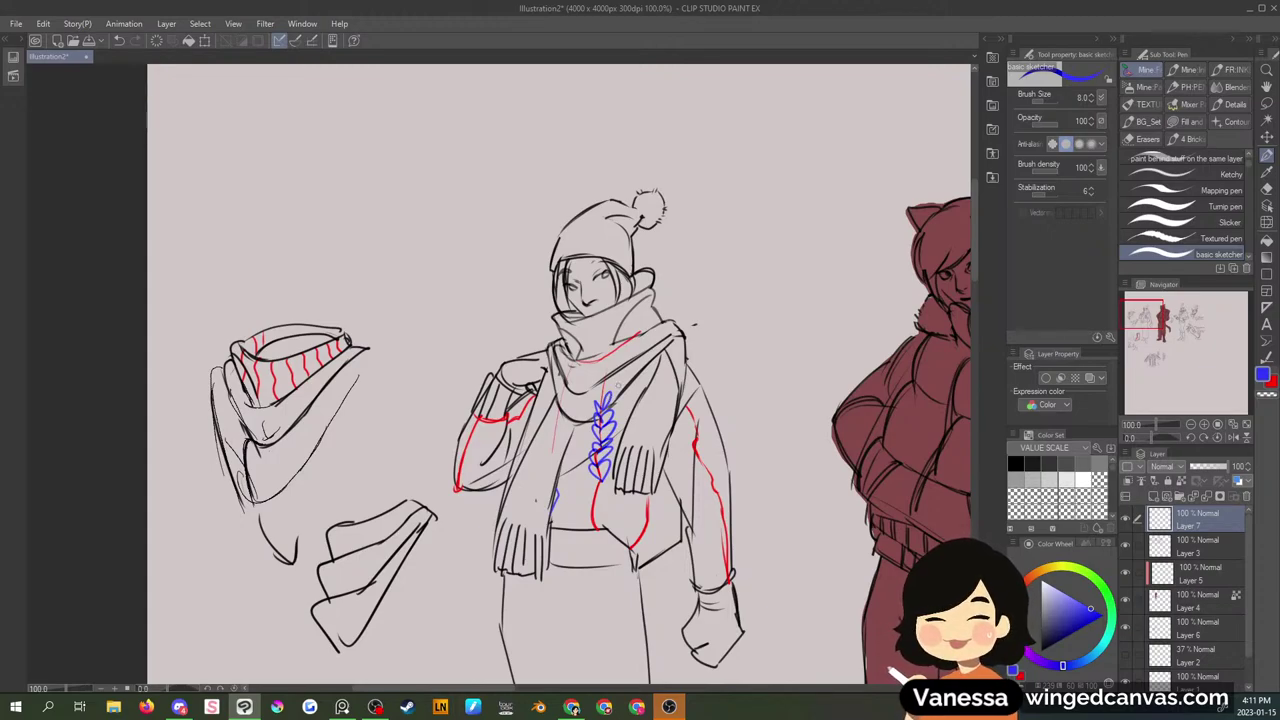
pyautogui.hotkey('ctrl', 'z')
pyautogui.hotkey('ctrl', 'z')
pyautogui.hotkey('ctrl', 'z')
pyautogui.hotkey('ctrl', 'z')
pyautogui.hotkey('ctrl', 'z')
pyautogui.hotkey('ctrl', 'z')
pyautogui.hotkey('ctrl', 'z')
pyautogui.hotkey('ctrl', 'z')
pyautogui.hotkey('ctrl', 'z')
pyautogui.hotkey('ctrl', 'z')
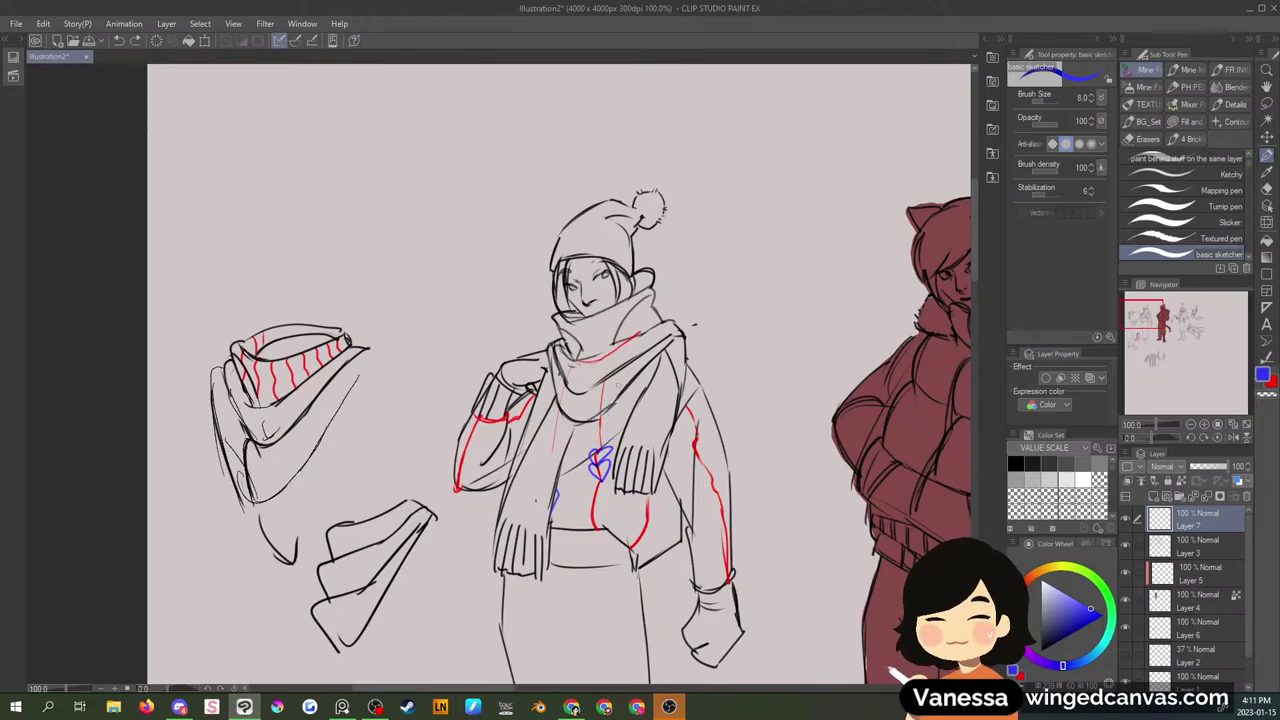
pyautogui.hotkey('ctrl', 'z')
pyautogui.hotkey('ctrl', 'z')
# - Draw a blue braided cable down the sweater's front, between the longer scarf end and the centre guide
pyautogui.moveTo(563, 454)
pyautogui.mouseDown()
pyautogui.moveTo(572, 526)
pyautogui.moveTo(585, 529)
pyautogui.moveTo(573, 497)
pyautogui.moveTo(580, 426)
pyautogui.moveTo(590, 432)
pyautogui.mouseUp()
pyautogui.moveTo(565, 494); pyautogui.dragTo(567, 510)
pyautogui.moveTo(579, 466)
pyautogui.mouseDown()
pyautogui.moveTo(565, 486)
pyautogui.moveTo(565, 465)
pyautogui.mouseUp()
pyautogui.moveTo(581, 443)
pyautogui.mouseDown()
pyautogui.moveTo(573, 454)
pyautogui.moveTo(575, 439)
pyautogui.mouseUp()
pyautogui.moveTo(579, 447)
pyautogui.mouseDown()
pyautogui.moveTo(569, 465)
pyautogui.moveTo(583, 436)
pyautogui.moveTo(562, 514)
pyautogui.moveTo(564, 529)
pyautogui.moveTo(583, 522)
pyautogui.moveTo(584, 472)
pyautogui.moveTo(579, 531)
pyautogui.mouseUp()
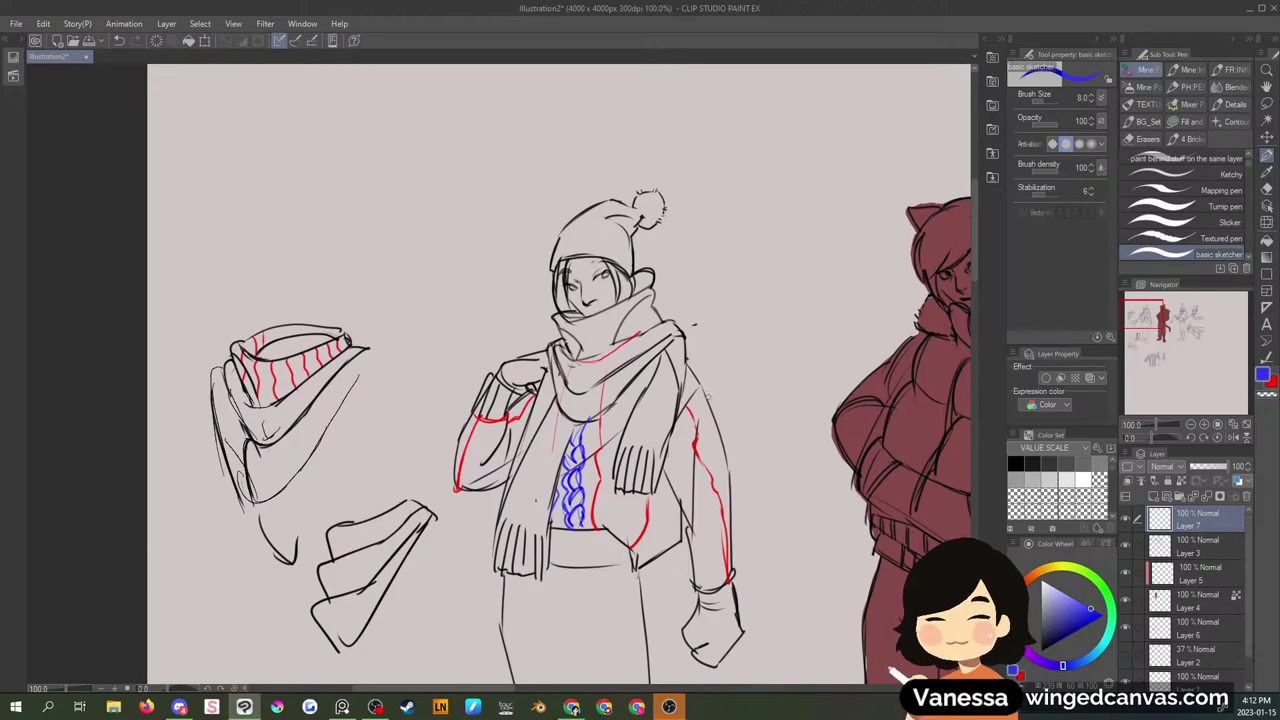
# - Draw a blue braided cable down the outer edge of the lowered sleeve from shoulder to cuff
pyautogui.moveTo(694, 397)
pyautogui.mouseDown()
pyautogui.moveTo(716, 418)
pyautogui.moveTo(740, 520)
pyautogui.mouseUp()
pyautogui.moveTo(712, 414); pyautogui.dragTo(737, 495)
pyautogui.moveTo(715, 384)
pyautogui.mouseDown()
pyautogui.moveTo(743, 379)
pyautogui.moveTo(739, 395)
pyautogui.mouseUp()
pyautogui.hotkey('ctrl', 'z')
pyautogui.hotkey('ctrl', 'z')
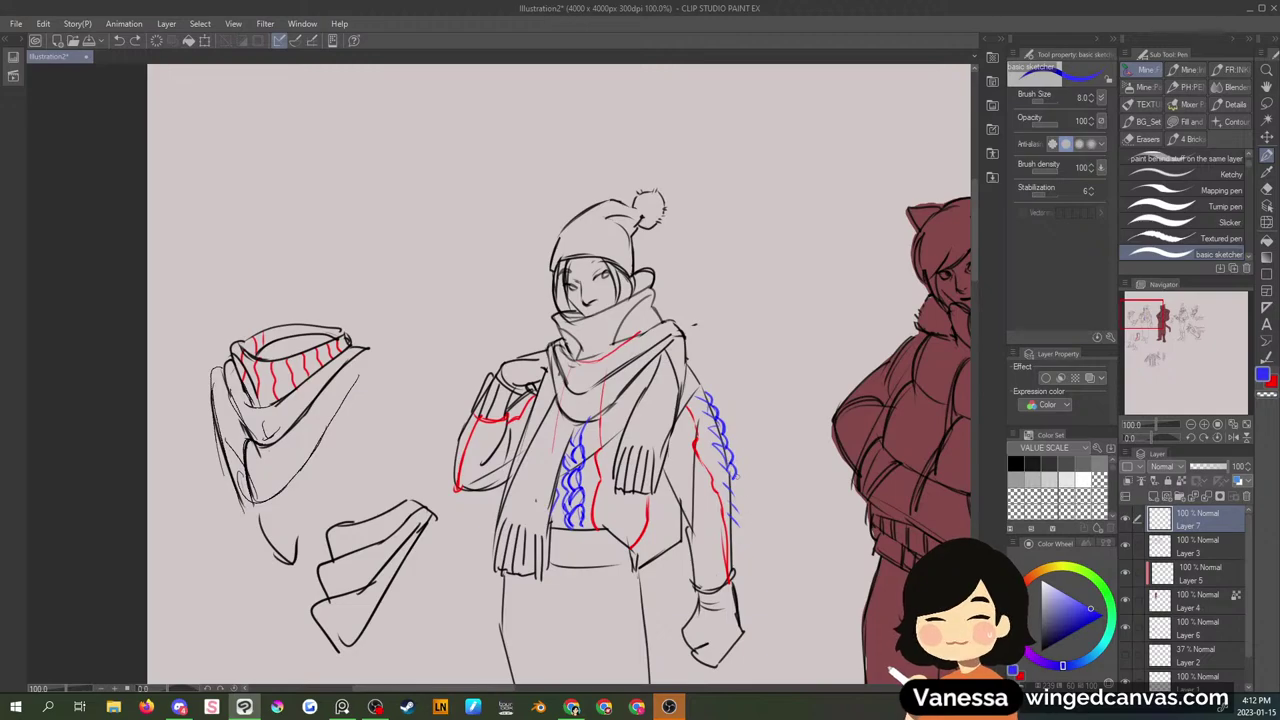
pyautogui.moveTo(730, 490); pyautogui.dragTo(740, 510)
pyautogui.moveTo(732, 506); pyautogui.dragTo(744, 530)
pyautogui.moveTo(734, 522); pyautogui.dragTo(743, 536)
pyautogui.moveTo(694, 398); pyautogui.dragTo(713, 431)
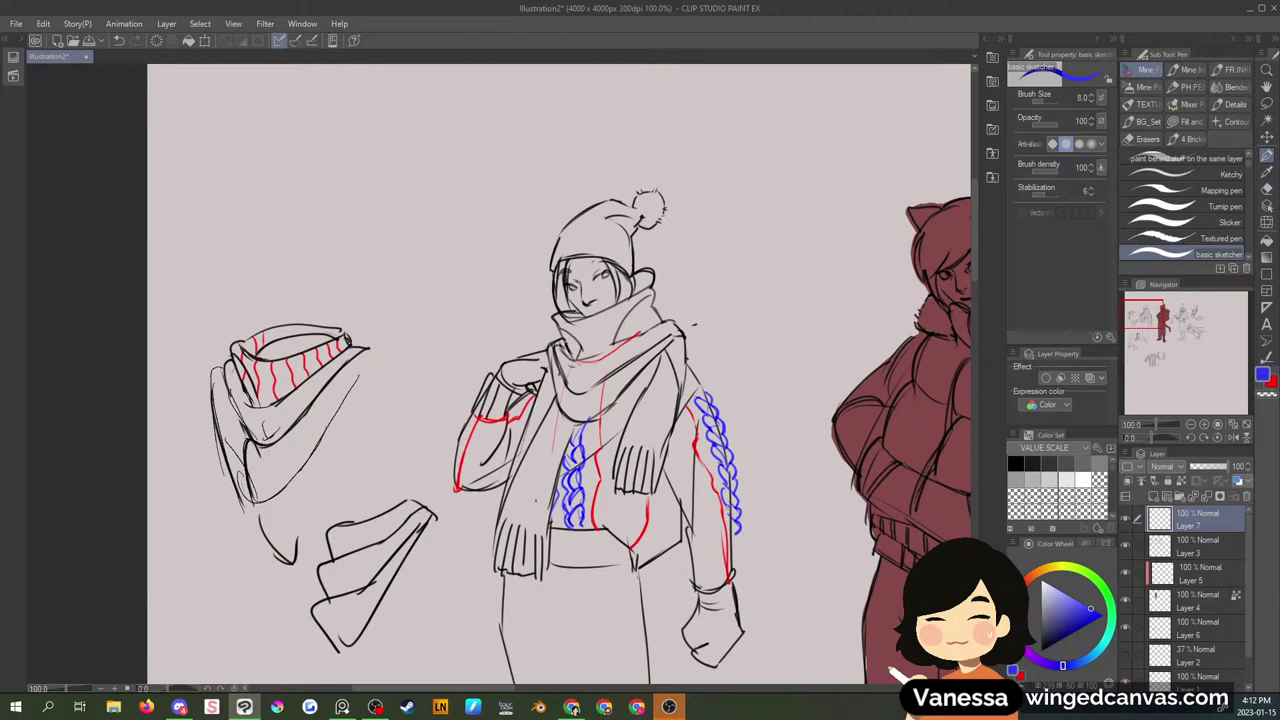
pyautogui.moveTo(726, 506); pyautogui.dragTo(738, 564)
pyautogui.moveTo(700, 384); pyautogui.dragTo(706, 395)
# - Draw blue braids along the raised sleeve's outer edge and on its inner side below the cuff
pyautogui.moveTo(474, 414); pyautogui.dragTo(466, 446)
pyautogui.moveTo(464, 458)
pyautogui.mouseDown()
pyautogui.moveTo(460, 500)
pyautogui.moveTo(460, 450)
pyautogui.mouseUp()
pyautogui.moveTo(486, 432)
pyautogui.mouseDown()
pyautogui.moveTo(464, 448)
pyautogui.moveTo(480, 446)
pyautogui.moveTo(472, 498)
pyautogui.mouseUp()
pyautogui.moveTo(516, 416); pyautogui.dragTo(503, 426)
pyautogui.moveTo(524, 414)
pyautogui.mouseDown()
pyautogui.moveTo(509, 424)
pyautogui.moveTo(516, 412)
pyautogui.mouseUp()
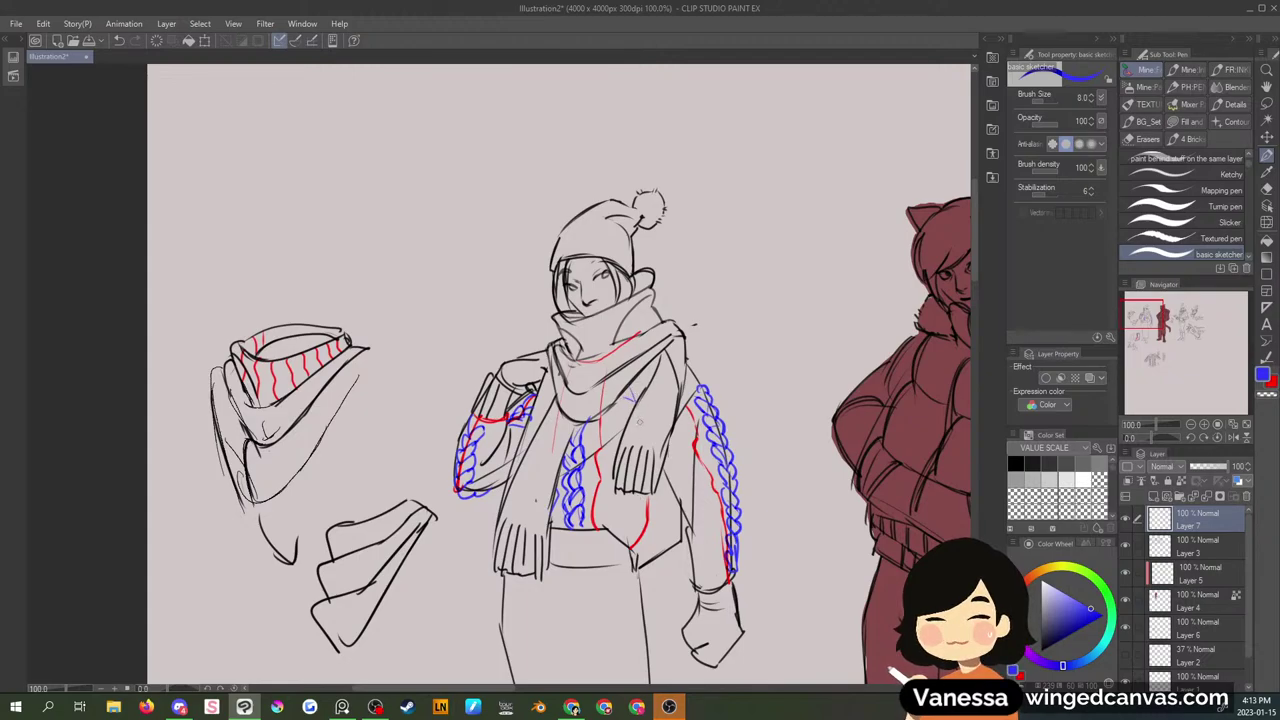
# - Draw blue braids along the sweater's side guide above and below the shorter scarf end, and along the centre guide
pyautogui.moveTo(628, 392); pyautogui.dragTo(634, 402)
pyautogui.moveTo(642, 492)
pyautogui.mouseDown()
pyautogui.moveTo(632, 541)
pyautogui.moveTo(662, 530)
pyautogui.mouseUp()
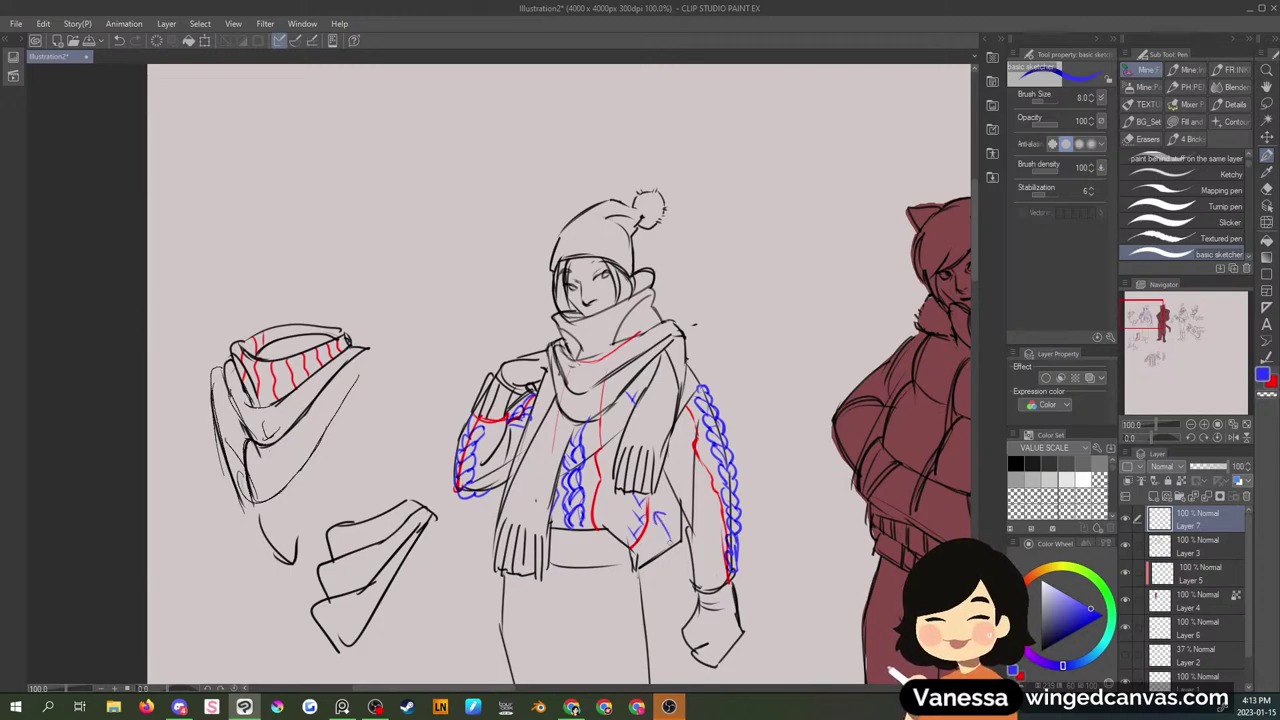
pyautogui.hotkey('ctrl', 'z')
pyautogui.hotkey('ctrl', 'z')
pyautogui.hotkey('ctrl', 'z')
pyautogui.moveTo(633, 525); pyautogui.dragTo(646, 537)
pyautogui.moveTo(628, 412); pyautogui.dragTo(638, 377)
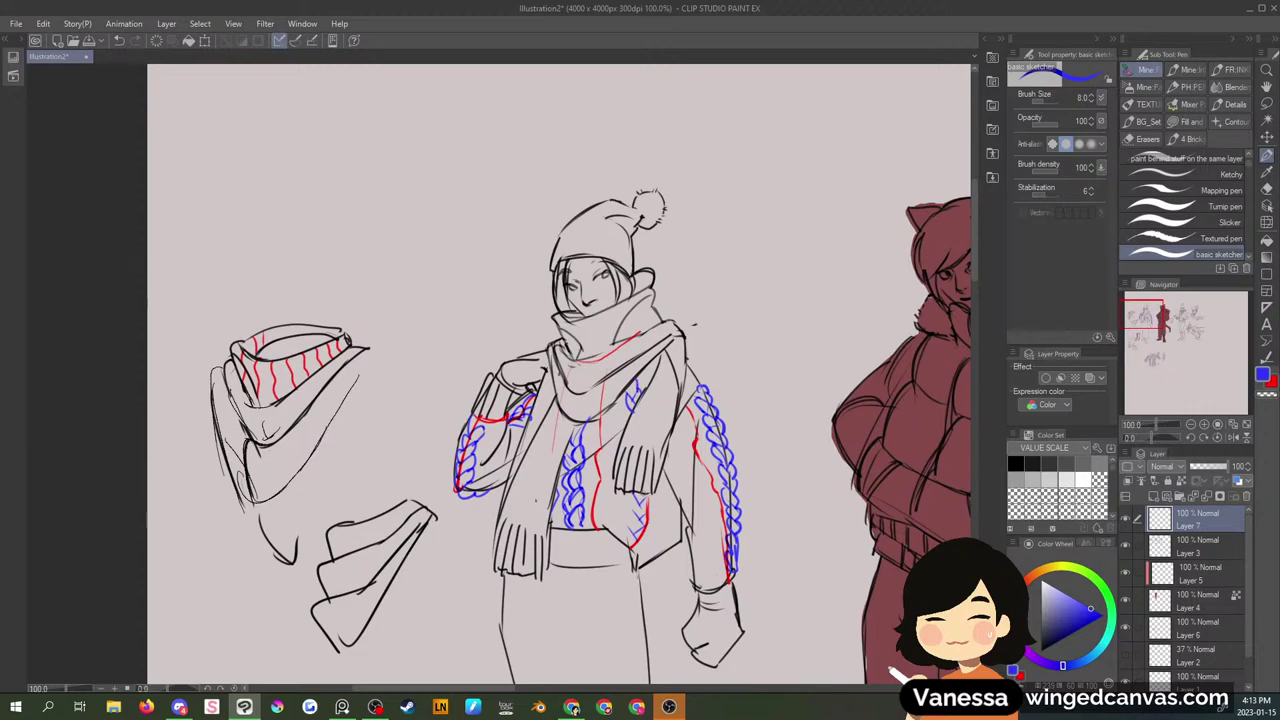
pyautogui.moveTo(647, 500); pyautogui.dragTo(637, 549)
pyautogui.moveTo(649, 506)
pyautogui.mouseDown()
pyautogui.moveTo(633, 514)
pyautogui.moveTo(646, 555)
pyautogui.mouseUp()
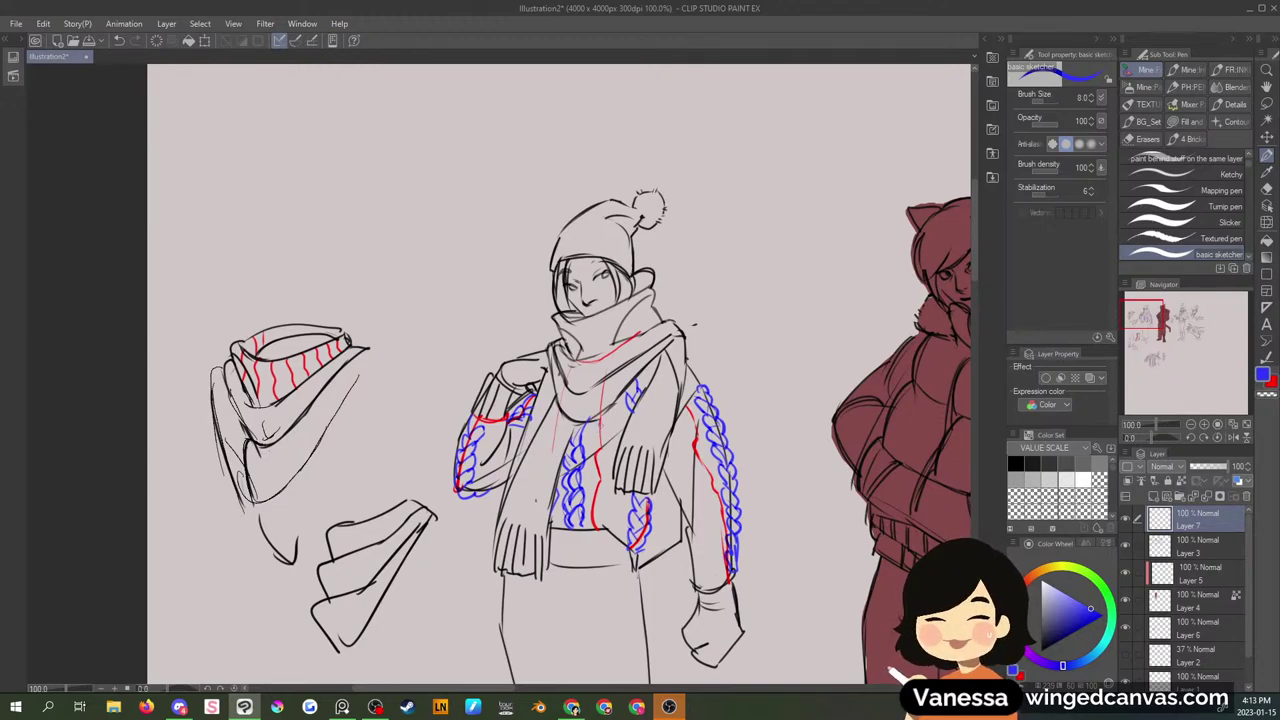
pyautogui.moveTo(606, 424); pyautogui.dragTo(602, 442)
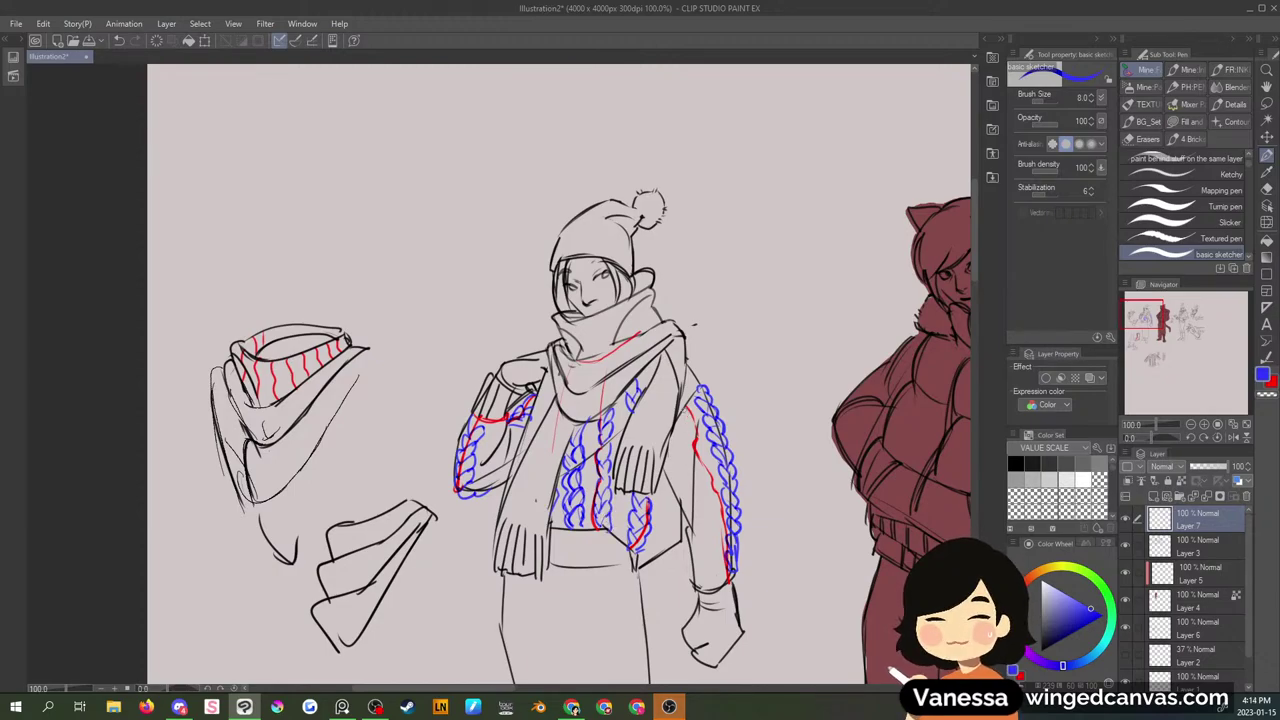
# - Draw a second, narrower blue braid down the lowered sleeve's red guide, and try the layer at 16% opacity
pyautogui.moveTo(683, 408); pyautogui.dragTo(718, 516)
pyautogui.moveTo(695, 455)
pyautogui.mouseDown()
pyautogui.moveTo(704, 443)
pyautogui.moveTo(721, 502)
pyautogui.mouseUp()
pyautogui.moveTo(709, 503); pyautogui.dragTo(713, 513)
pyautogui.moveTo(712, 515); pyautogui.dragTo(722, 592)
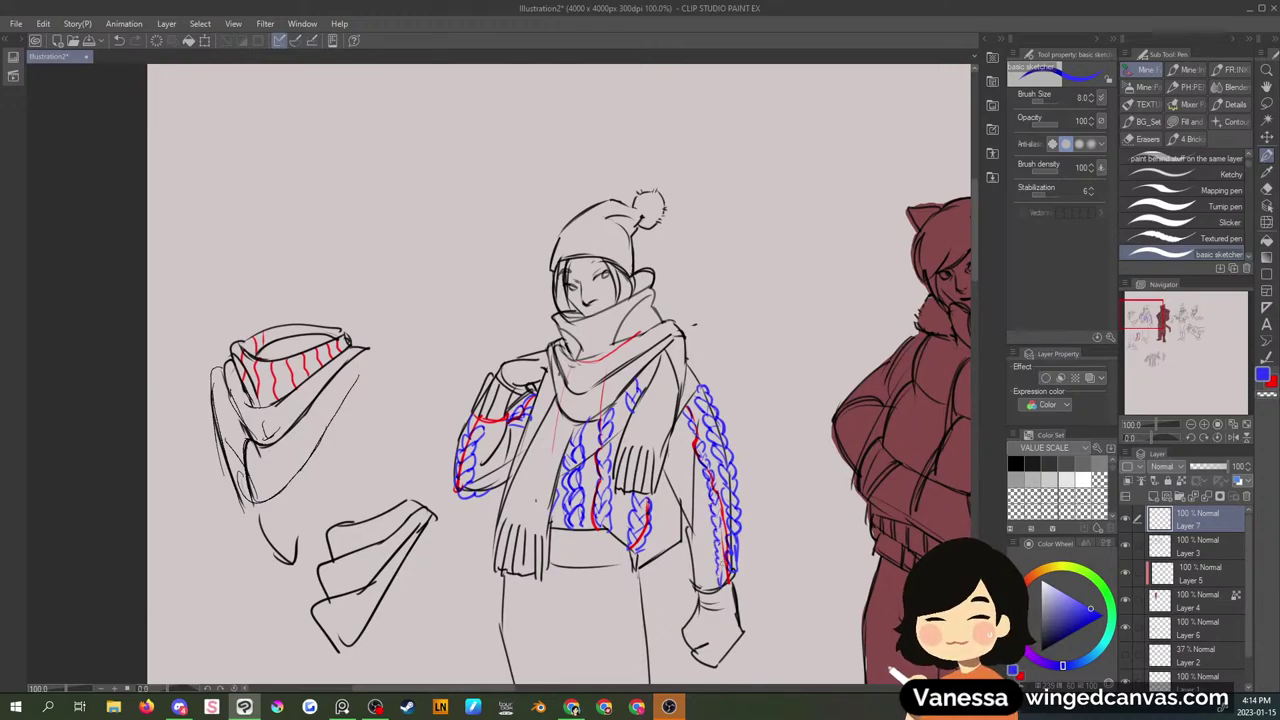
pyautogui.moveTo(718, 500); pyautogui.dragTo(724, 558)
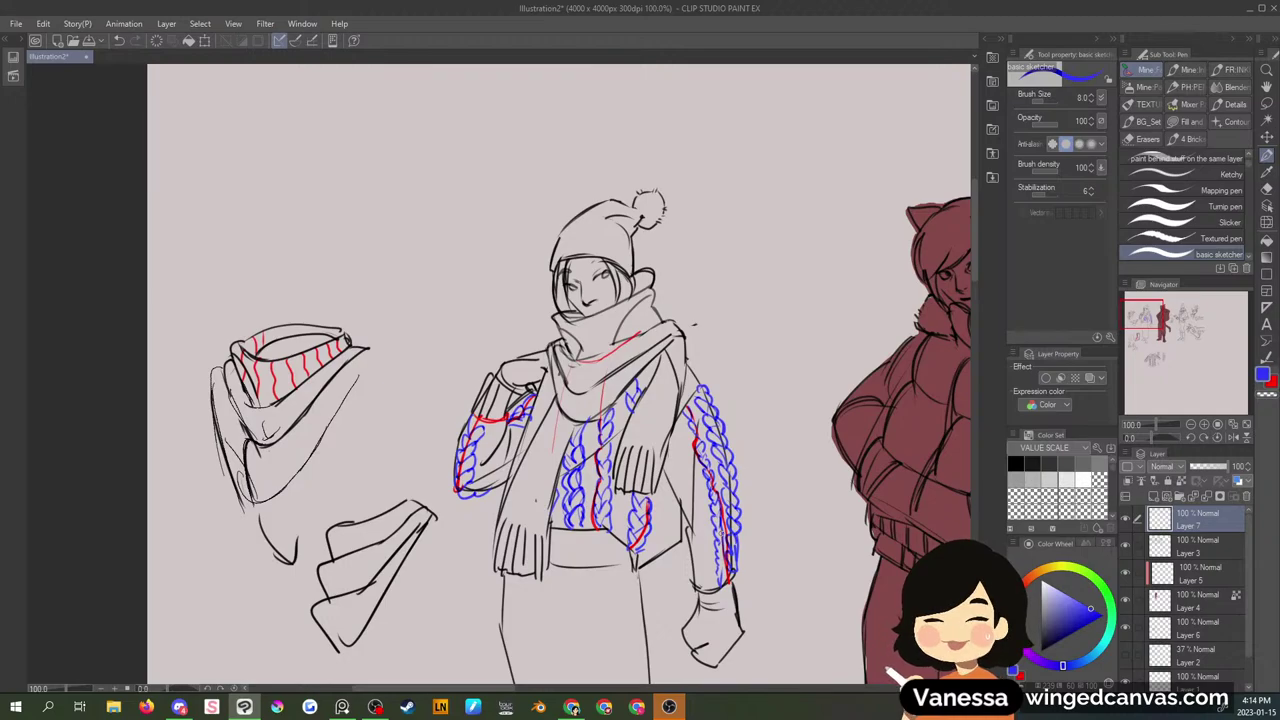
pyautogui.click(1196, 466)
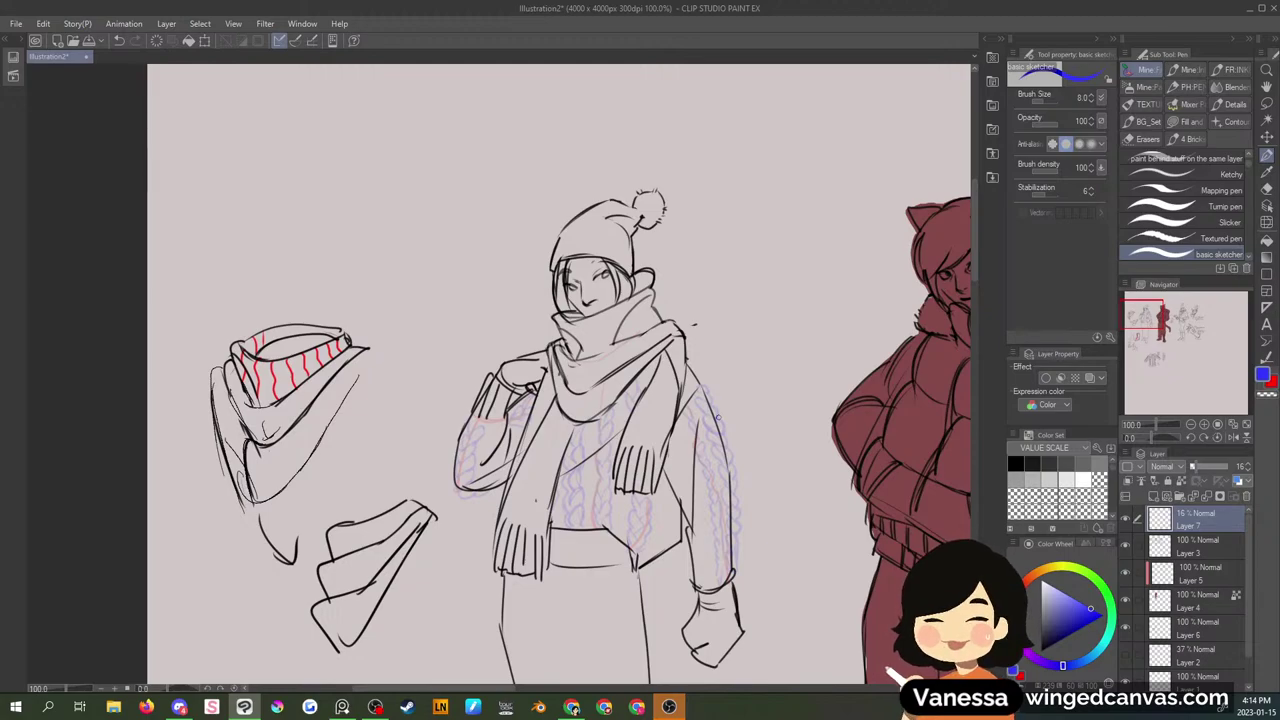
pyautogui.hotkey('ctrl', 'z')
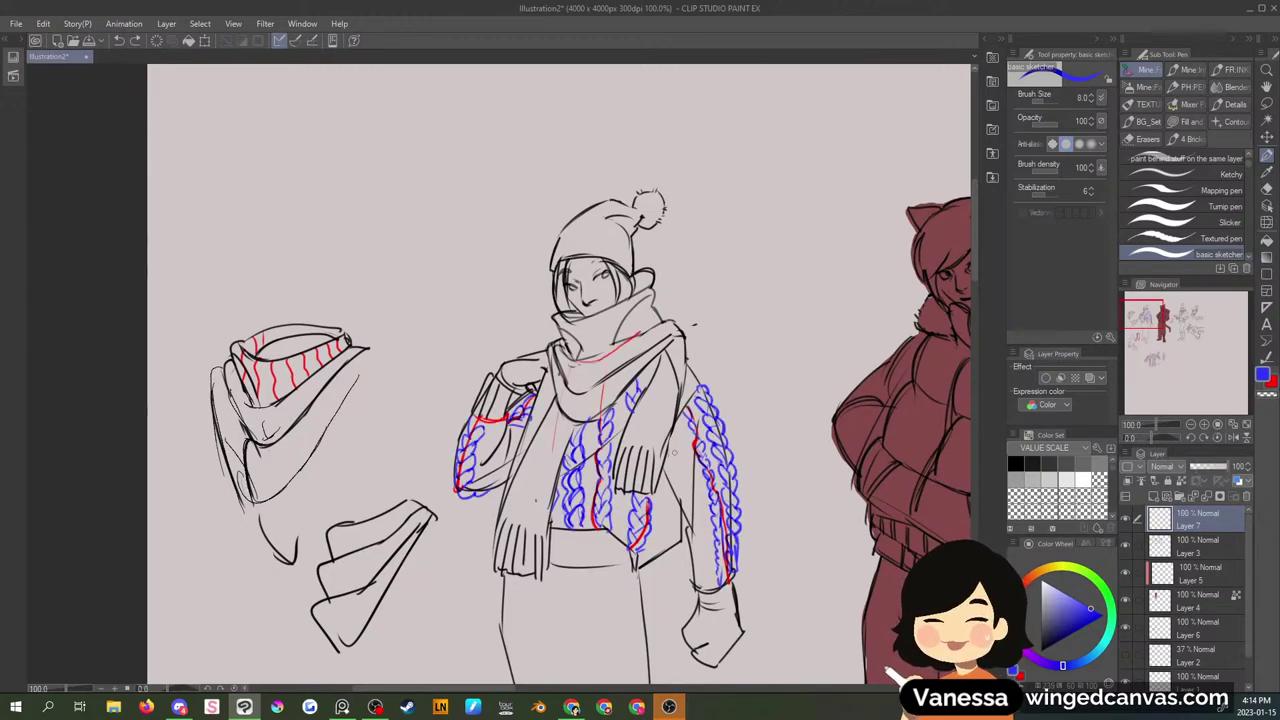
# - Fill the inner part of the lowered sleeve and the sweater's far side with blue ribbing and knit texture
pyautogui.moveTo(670, 448)
pyautogui.mouseDown()
pyautogui.moveTo(695, 494)
pyautogui.moveTo(693, 473)
pyautogui.moveTo(701, 545)
pyautogui.moveTo(675, 440)
pyautogui.moveTo(716, 586)
pyautogui.mouseUp()
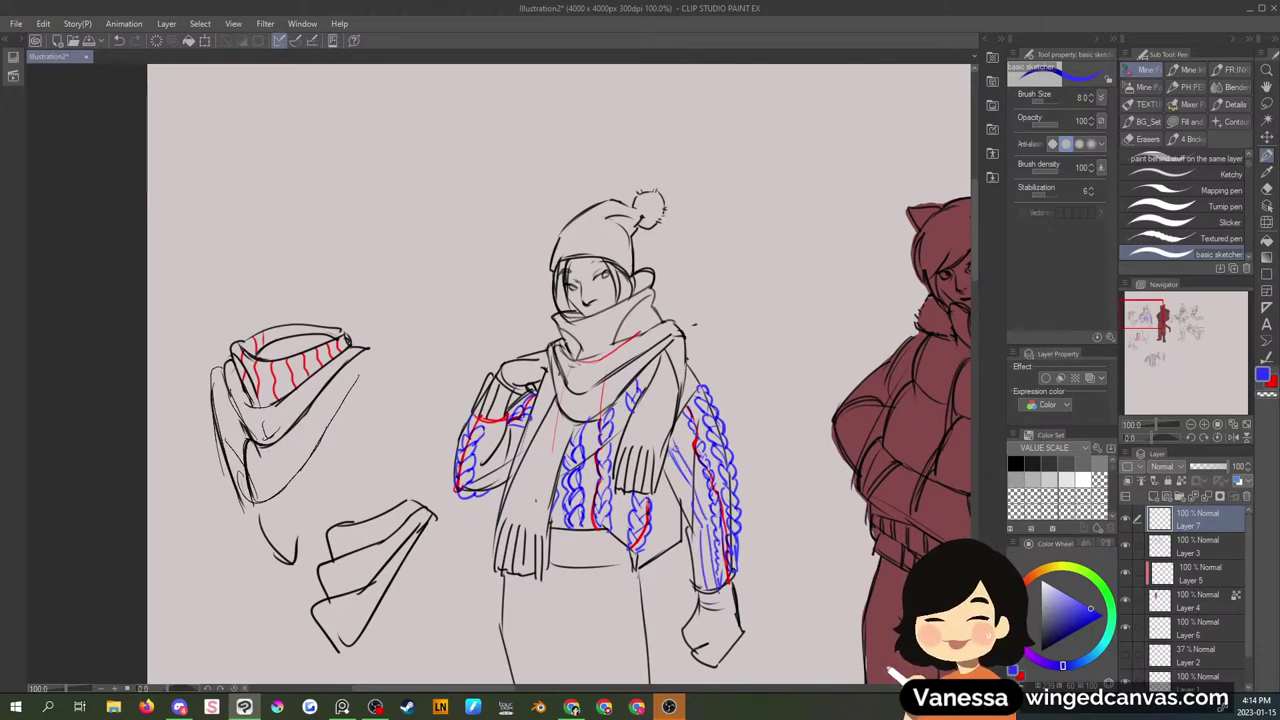
pyautogui.moveTo(694, 500); pyautogui.dragTo(716, 580)
pyautogui.moveTo(678, 430); pyautogui.dragTo(658, 530)
pyautogui.moveTo(666, 526)
pyautogui.mouseDown()
pyautogui.moveTo(638, 566)
pyautogui.moveTo(650, 560)
pyautogui.mouseUp()
pyautogui.moveTo(668, 478)
pyautogui.mouseDown()
pyautogui.moveTo(664, 539)
pyautogui.moveTo(664, 508)
pyautogui.mouseUp()
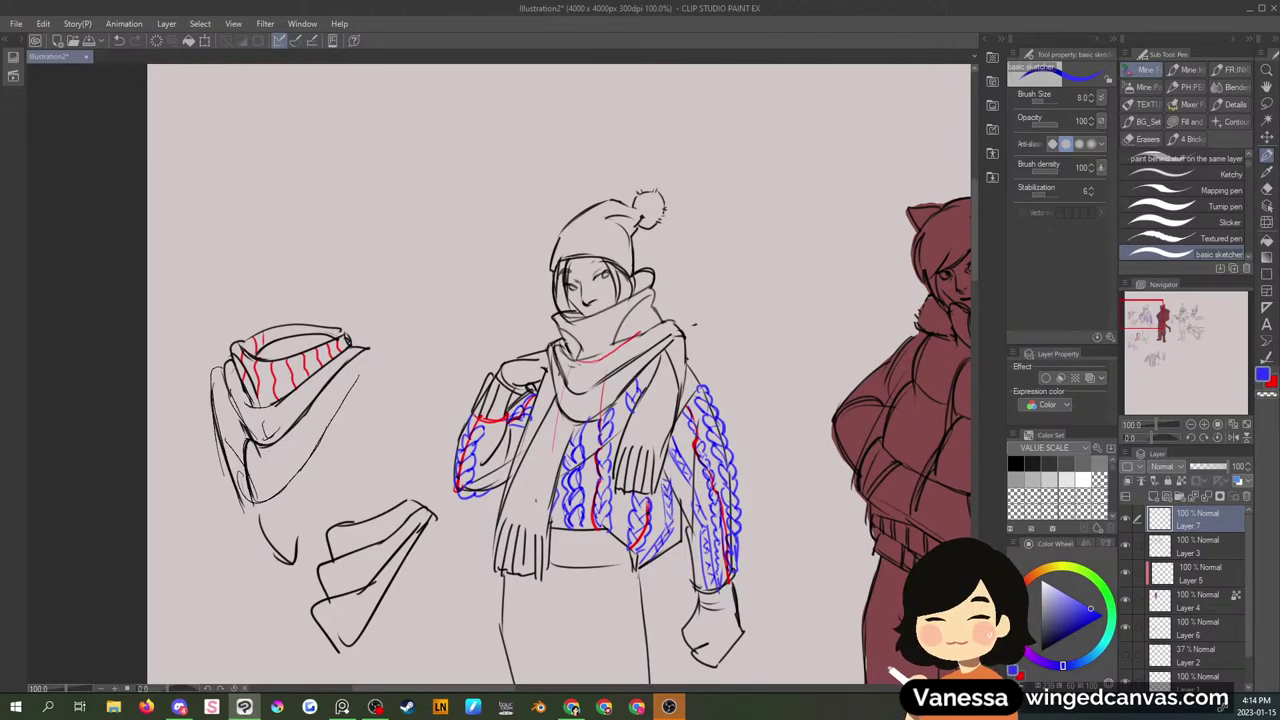
pyautogui.moveTo(658, 536); pyautogui.dragTo(642, 558)
# - Add blue knit texture below the shorter scarf end, on the raised sleeve and between the sweater's front cables
pyautogui.moveTo(617, 490); pyautogui.dragTo(619, 536)
pyautogui.moveTo(624, 520)
pyautogui.mouseDown()
pyautogui.moveTo(618, 530)
pyautogui.moveTo(618, 514)
pyautogui.mouseUp()
pyautogui.moveTo(494, 465); pyautogui.dragTo(514, 452)
pyautogui.moveTo(593, 433)
pyautogui.mouseDown()
pyautogui.moveTo(586, 530)
pyautogui.moveTo(588, 512)
pyautogui.mouseUp()
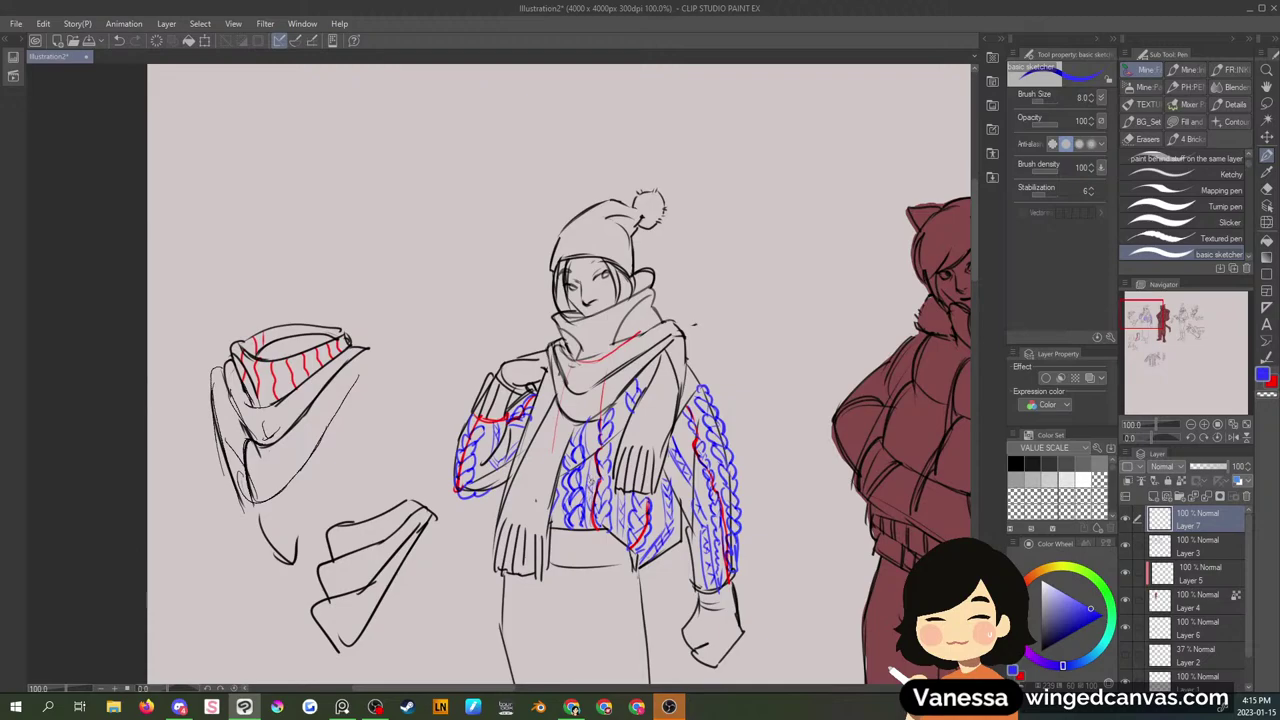
pyautogui.moveTo(595, 457); pyautogui.dragTo(592, 474)
pyautogui.moveTo(592, 423)
pyautogui.mouseDown()
pyautogui.moveTo(594, 453)
pyautogui.moveTo(557, 528)
pyautogui.mouseUp()
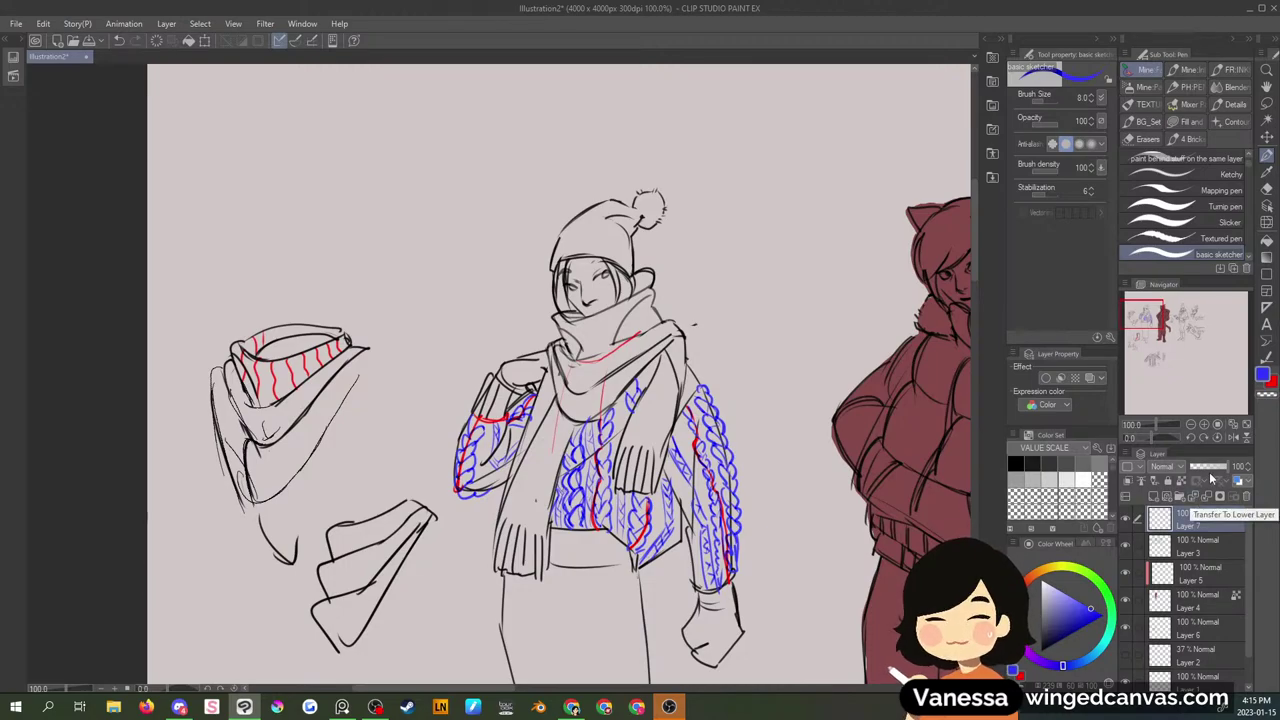
# - Handwrite the blue heading "Braids/crochet" beside the figure's head, keeping the layer at 100% opacity
pyautogui.click(1210, 467)
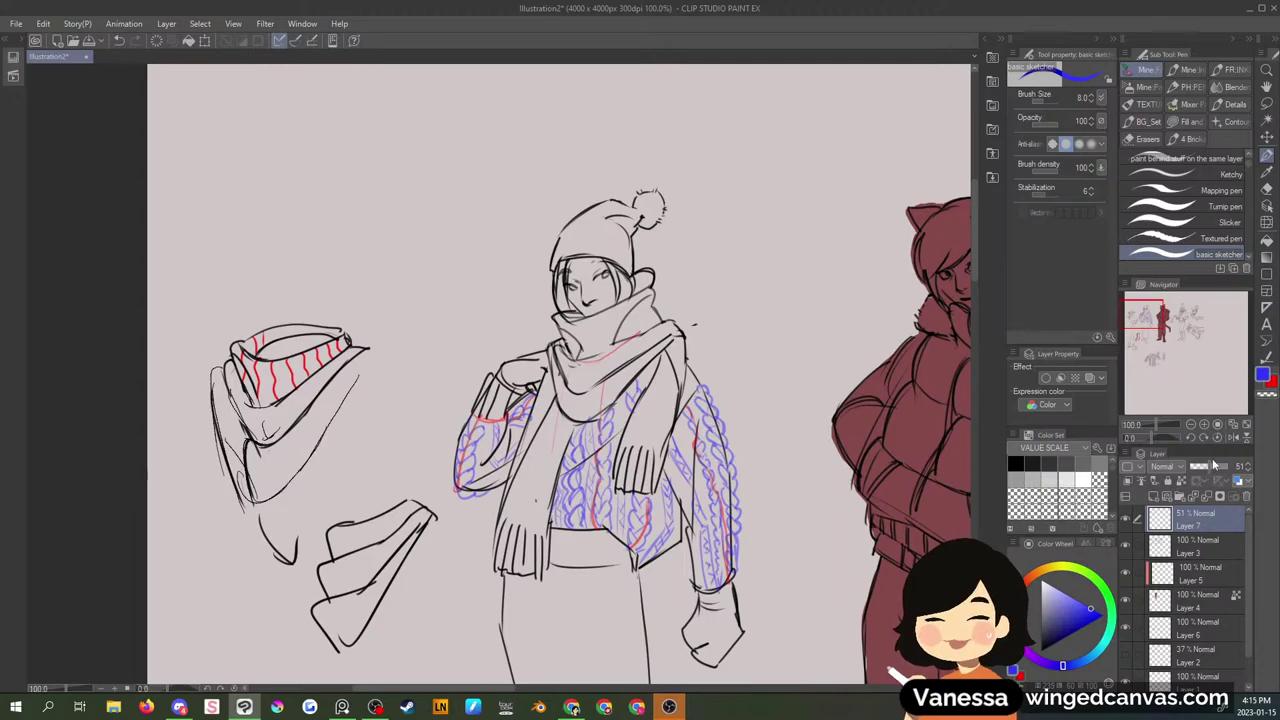
pyautogui.moveTo(1145, 320)
pyautogui.mouseDown()
pyautogui.moveTo(1158, 336)
pyautogui.moveTo(1150, 362)
pyautogui.moveTo(1135, 311)
pyautogui.mouseUp()
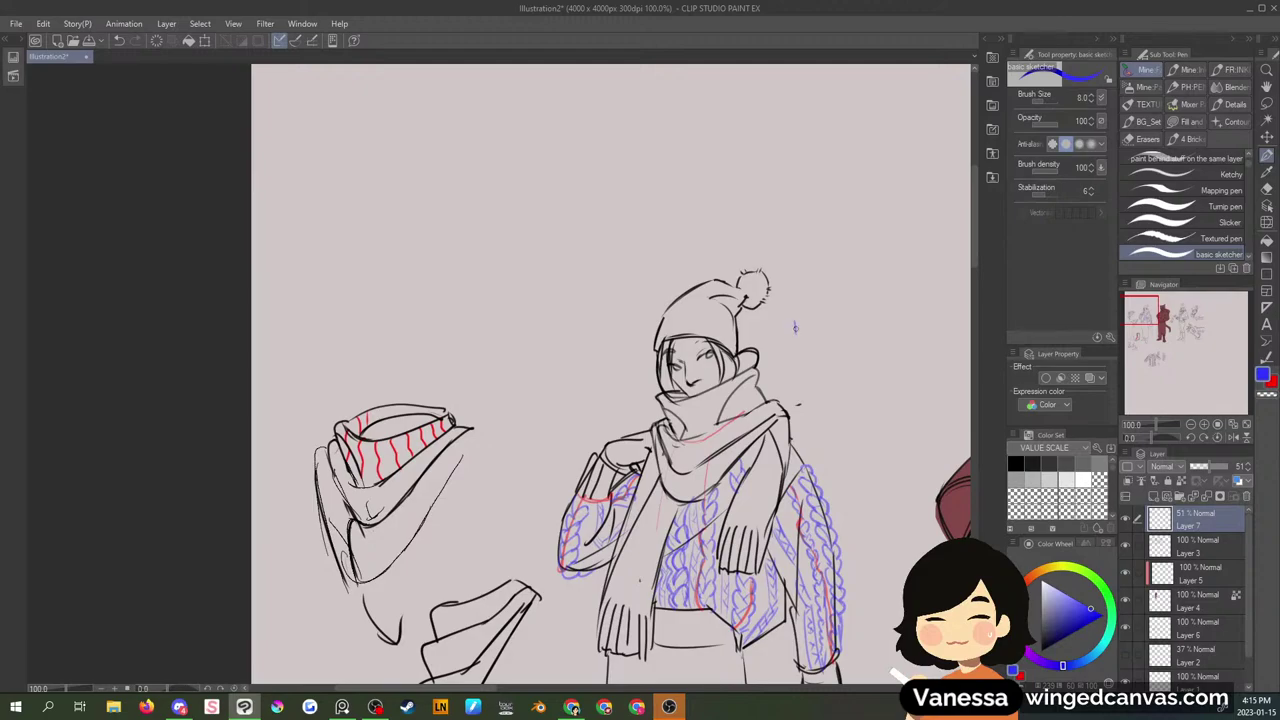
pyautogui.moveTo(794, 321); pyautogui.dragTo(796, 334)
pyautogui.moveTo(1218, 466); pyautogui.dragTo(1246, 472)
pyautogui.moveTo(806, 324); pyautogui.dragTo(814, 325)
pyautogui.moveTo(822, 325); pyautogui.dragTo(829, 333)
pyautogui.click(828, 320)
pyautogui.moveTo(836, 325)
pyautogui.mouseDown()
pyautogui.moveTo(851, 336)
pyautogui.moveTo(880, 326)
pyautogui.mouseUp()
pyautogui.moveTo(886, 326); pyautogui.dragTo(894, 333)
pyautogui.moveTo(902, 320); pyautogui.dragTo(916, 330)
pyautogui.moveTo(920, 320); pyautogui.dragTo(922, 325)
# - Handwrite the arrowed note "start with stripes" under the Braids/crochet heading
pyautogui.moveTo(804, 352); pyautogui.dragTo(834, 364)
pyautogui.moveTo(838, 357); pyautogui.dragTo(848, 362)
pyautogui.moveTo(852, 350); pyautogui.dragTo(881, 361)
pyautogui.moveTo(885, 349)
pyautogui.mouseDown()
pyautogui.moveTo(888, 362)
pyautogui.moveTo(920, 360)
pyautogui.mouseUp()
pyautogui.moveTo(927, 350); pyautogui.dragTo(943, 360)
pyautogui.moveTo(947, 350); pyautogui.dragTo(955, 364)
pyautogui.moveTo(957, 353); pyautogui.dragTo(961, 357)
pyautogui.moveTo(965, 349); pyautogui.dragTo(962, 358)
# - Handwrite the arrowed note "pretend its painted on when laying out guides" below the stripes note
pyautogui.moveTo(793, 380); pyautogui.dragTo(962, 381)
pyautogui.moveTo(816, 396); pyautogui.dragTo(942, 400)
pyautogui.moveTo(944, 390); pyautogui.dragTo(958, 398)
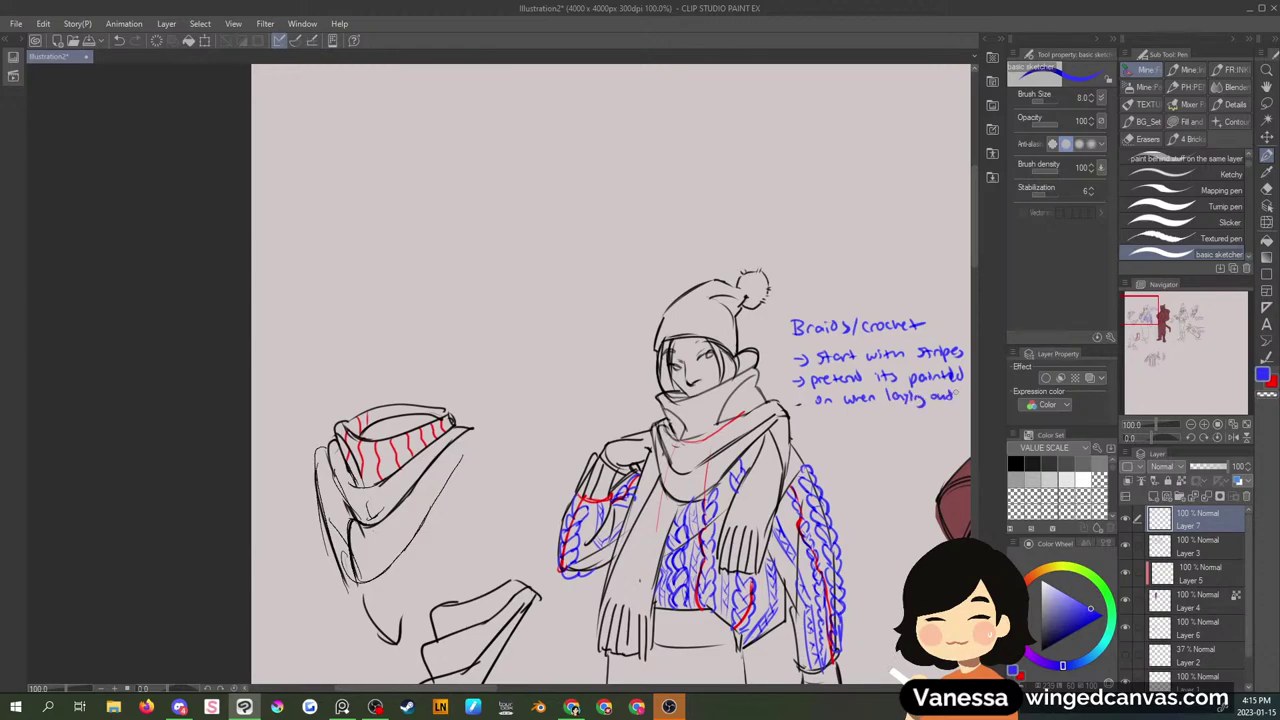
pyautogui.moveTo(828, 410)
pyautogui.mouseDown()
pyautogui.moveTo(826, 424)
pyautogui.moveTo(846, 420)
pyautogui.mouseUp()
pyautogui.moveTo(848, 414)
pyautogui.mouseDown()
pyautogui.moveTo(864, 418)
pyautogui.moveTo(822, 446)
pyautogui.mouseUp()
# - Handwrite the last arrowed note, "then go back and add the volume", below the guides note
pyautogui.moveTo(815, 440); pyautogui.dragTo(832, 449)
pyautogui.moveTo(834, 446); pyautogui.dragTo(882, 452)
pyautogui.moveTo(884, 444); pyautogui.dragTo(906, 446)
pyautogui.moveTo(908, 442); pyautogui.dragTo(928, 447)
pyautogui.moveTo(937, 440); pyautogui.dragTo(945, 446)
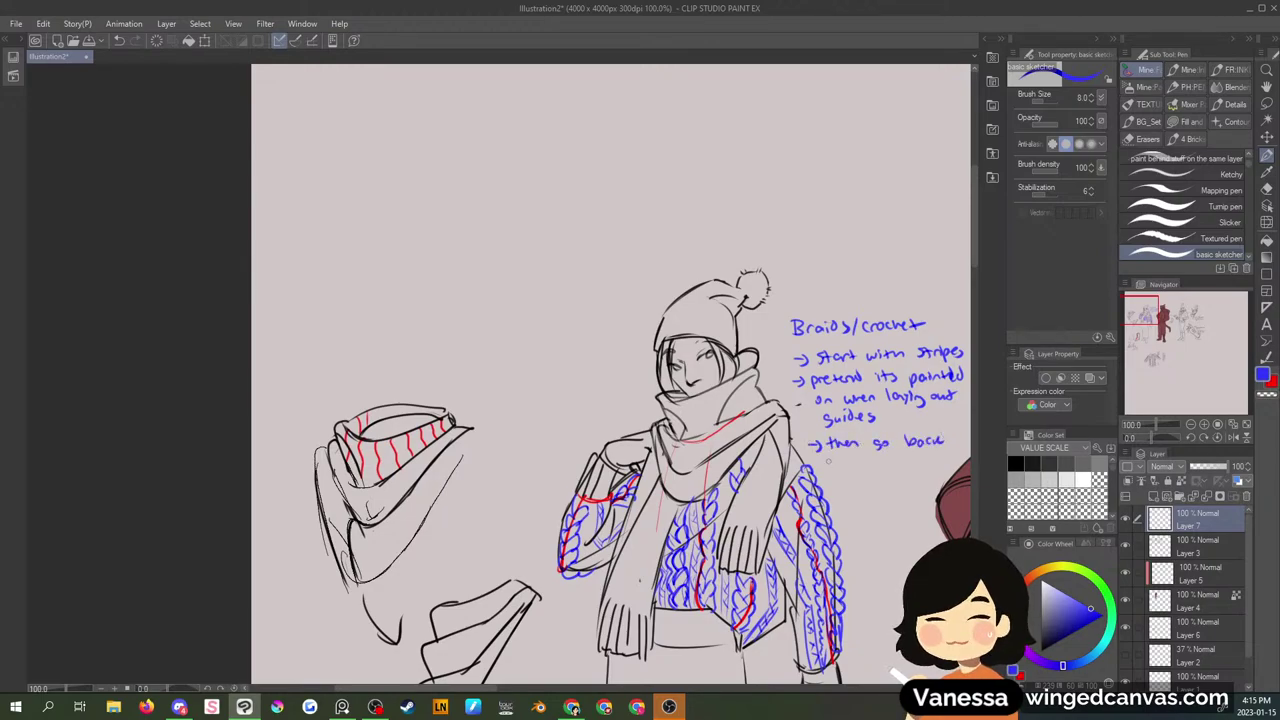
pyautogui.moveTo(829, 460); pyautogui.dragTo(837, 466)
pyautogui.moveTo(844, 461); pyautogui.dragTo(862, 464)
pyautogui.moveTo(868, 457); pyautogui.dragTo(890, 465)
pyautogui.moveTo(886, 456); pyautogui.dragTo(896, 455)
pyautogui.moveTo(899, 451)
pyautogui.mouseDown()
pyautogui.moveTo(914, 463)
pyautogui.moveTo(856, 481)
pyautogui.mouseUp()
pyautogui.moveTo(861, 473); pyautogui.dragTo(862, 481)
pyautogui.moveTo(864, 476); pyautogui.dragTo(889, 482)
# - Draw three short red stripes in a column beside the lowered sleeve and number them 1) to 3) in black
pyautogui.moveTo(1150, 317); pyautogui.dragTo(1155, 317)
pyautogui.click(1029, 593)
pyautogui.click(1101, 615)
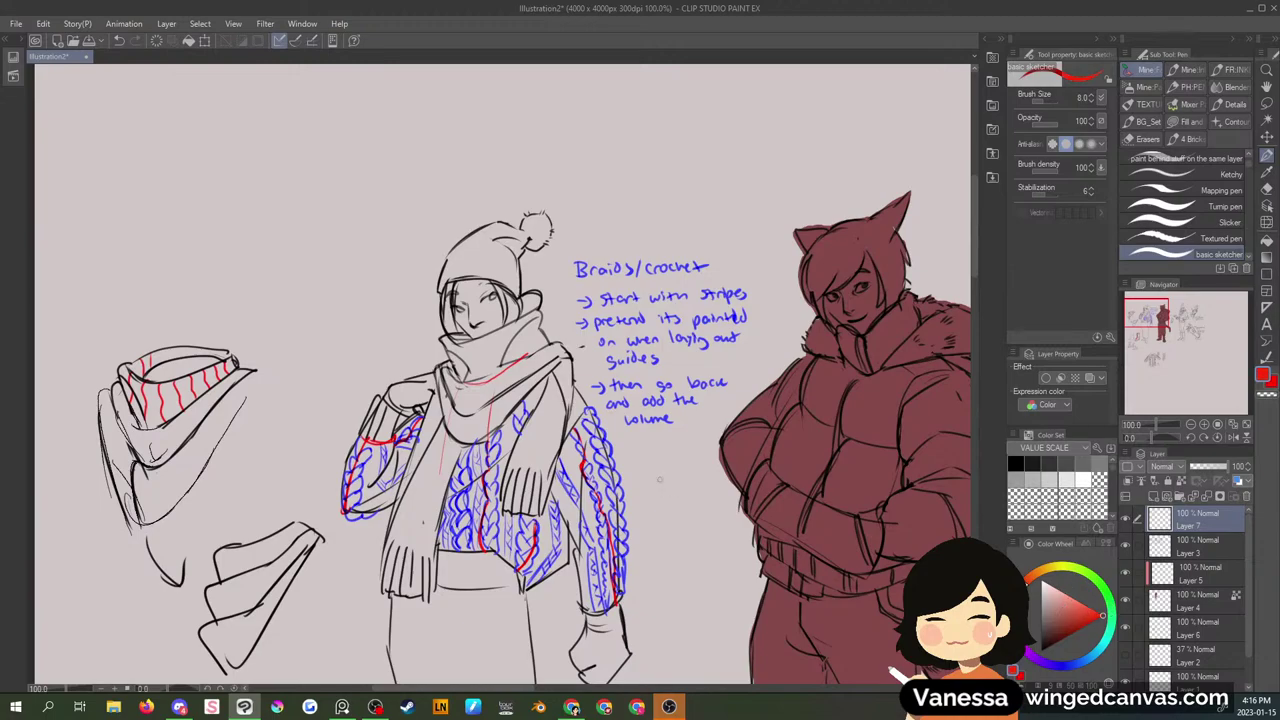
pyautogui.moveTo(634, 451); pyautogui.dragTo(646, 603)
pyautogui.click(1040, 650)
pyautogui.moveTo(622, 442); pyautogui.dragTo(633, 511)
pyautogui.moveTo(634, 499); pyautogui.dragTo(635, 516)
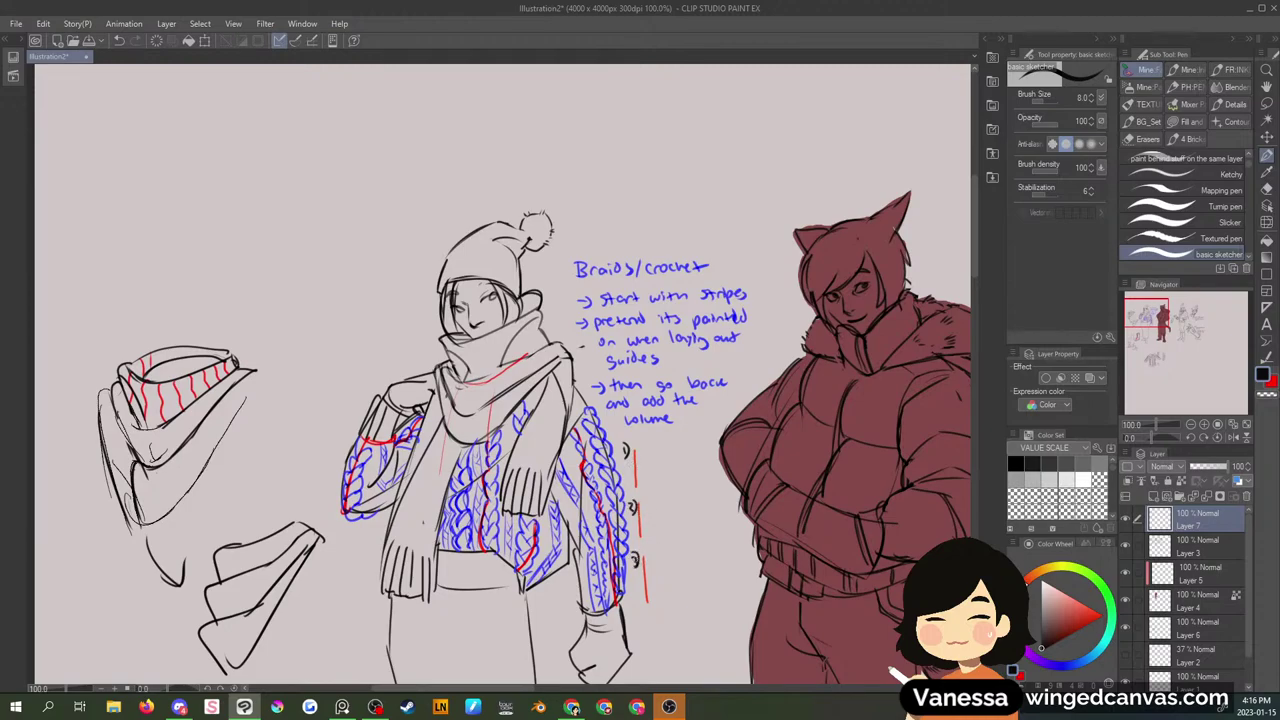
# - Lasso the uppermost red stripe, drop the selection, and undo the red stripes and their numbers
pyautogui.press('m')
pyautogui.moveTo(635, 470); pyautogui.dragTo(648, 456)
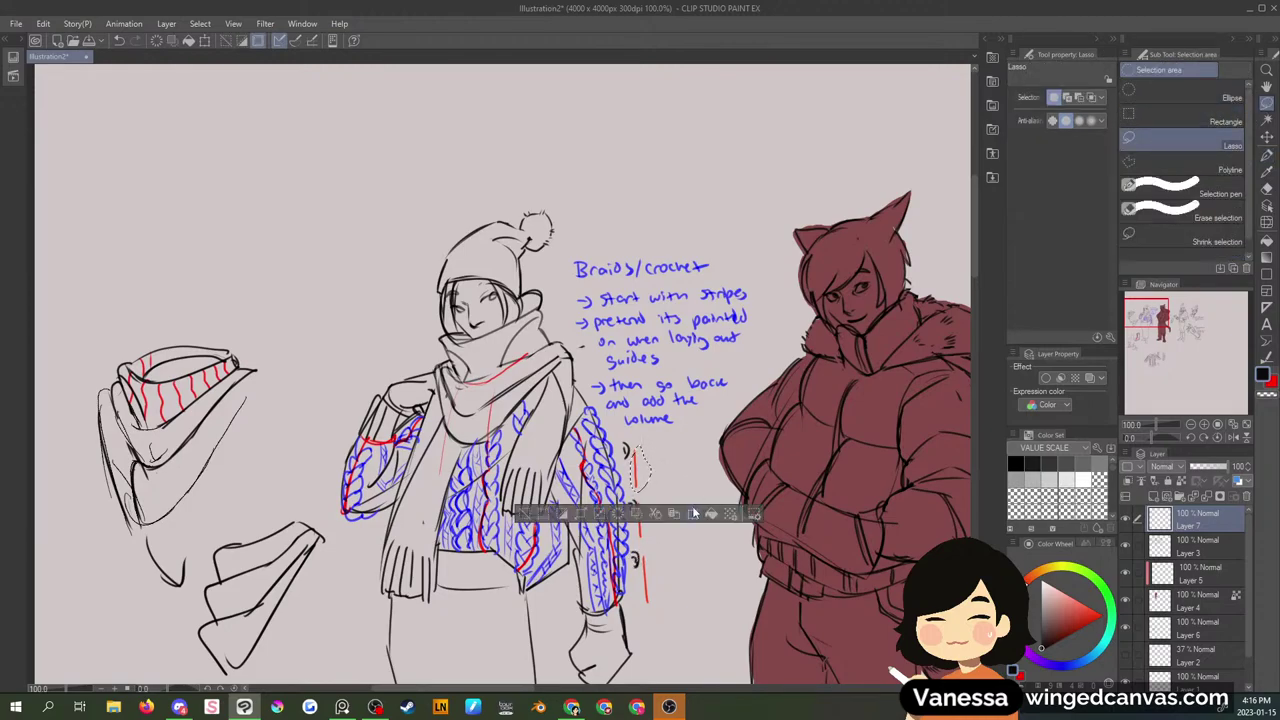
pyautogui.hotkey('ctrl', 'd')
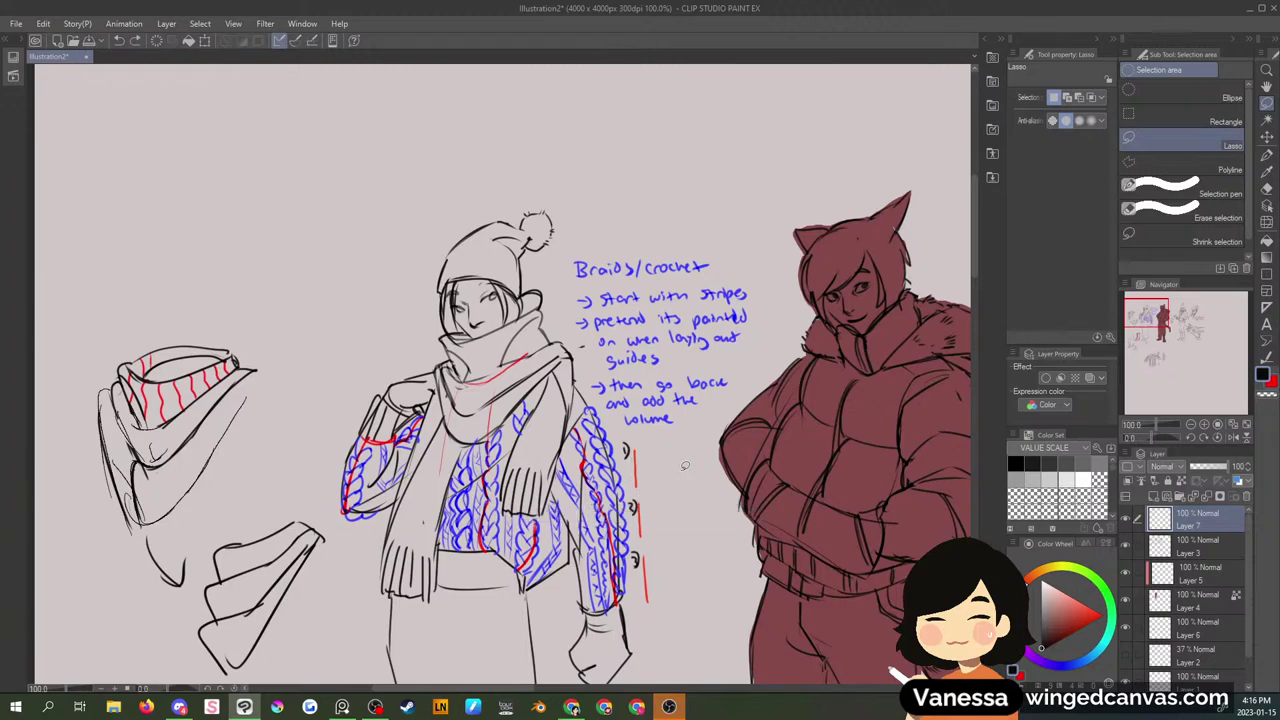
pyautogui.hotkey('ctrl', 'z')
pyautogui.hotkey('ctrl', 'z')
pyautogui.hotkey('ctrl', 'z')
pyautogui.hotkey('ctrl', 'z')
pyautogui.hotkey('ctrl', 'z')
pyautogui.hotkey('ctrl', 'z')
pyautogui.hotkey('ctrl', 'z')
pyautogui.hotkey('ctrl', 'z')
# - Handwrite the black numbers 1), 2) and 3) in a closely spaced column below the notes with the basic sketcher pen
pyautogui.press('p')
pyautogui.moveTo(635, 447); pyautogui.dragTo(636, 533)
pyautogui.moveTo(642, 517); pyautogui.dragTo(645, 532)
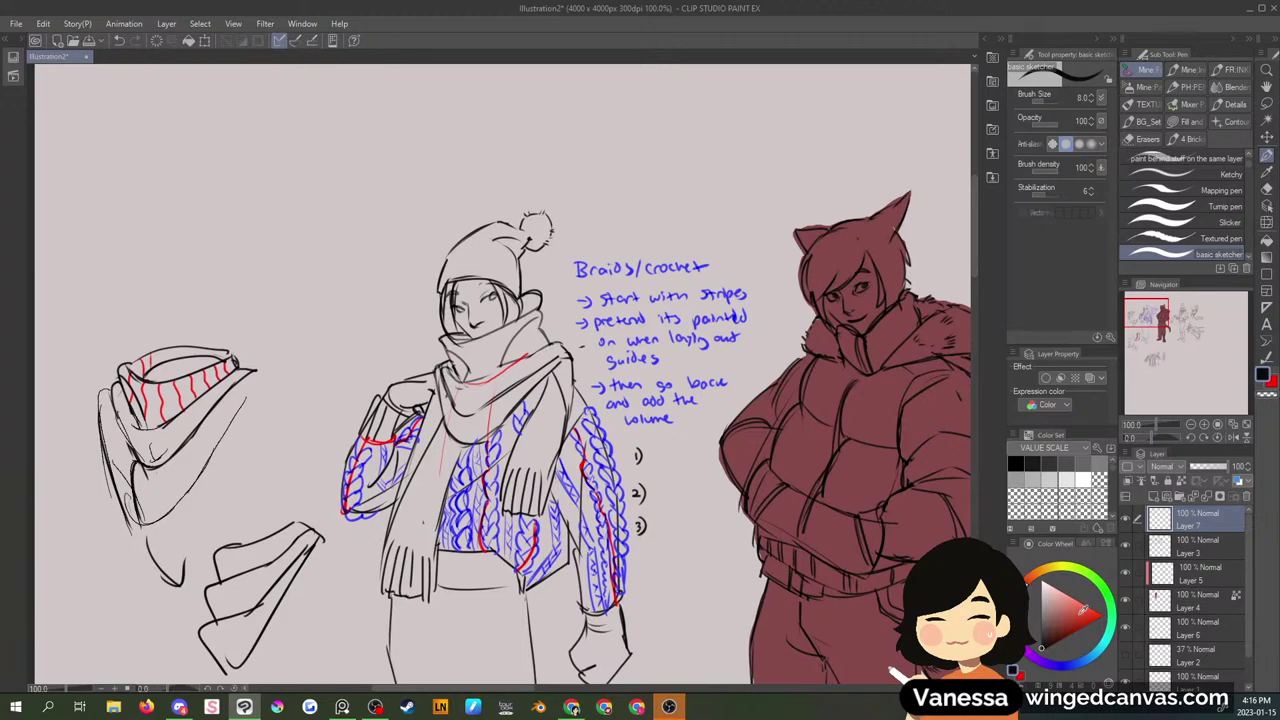
# - Draw three short vertical red stripes beside each of the numbers 1), 2) and 3)
pyautogui.press('x')
pyautogui.moveTo(657, 445); pyautogui.dragTo(657, 464)
pyautogui.moveTo(673, 446)
pyautogui.mouseDown()
pyautogui.moveTo(673, 464)
pyautogui.moveTo(688, 464)
pyautogui.moveTo(656, 500)
pyautogui.moveTo(673, 501)
pyautogui.mouseUp()
pyautogui.moveTo(690, 479); pyautogui.dragTo(671, 538)
pyautogui.moveTo(689, 517); pyautogui.dragTo(689, 535)
# - Draw small dark blue V-shaped braid marks over the red stripes beside numbers 2) and 3)
pyautogui.click(1095, 661)
pyautogui.click(1090, 615)
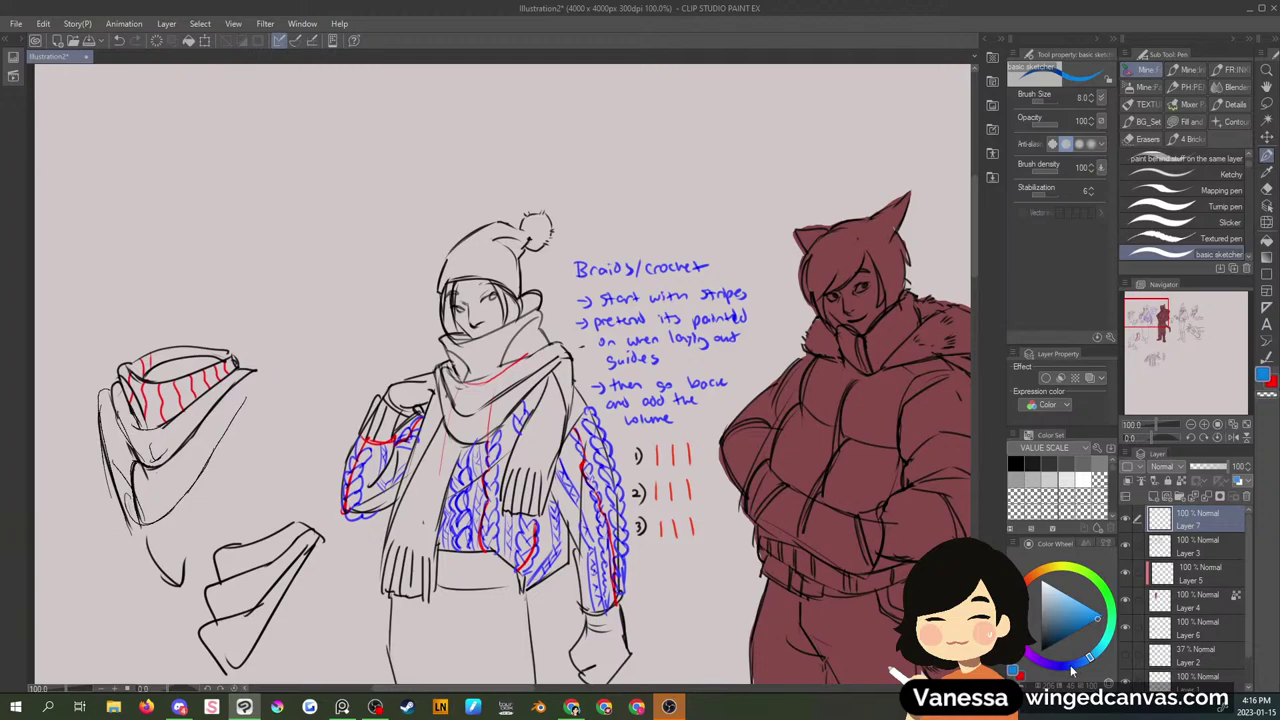
pyautogui.click(1066, 665)
pyautogui.click(1063, 630)
pyautogui.moveTo(651, 481)
pyautogui.mouseDown()
pyautogui.moveTo(663, 496)
pyautogui.moveTo(653, 503)
pyautogui.moveTo(679, 499)
pyautogui.mouseUp()
pyautogui.moveTo(679, 487)
pyautogui.mouseDown()
pyautogui.moveTo(669, 506)
pyautogui.moveTo(696, 494)
pyautogui.moveTo(688, 504)
pyautogui.mouseUp()
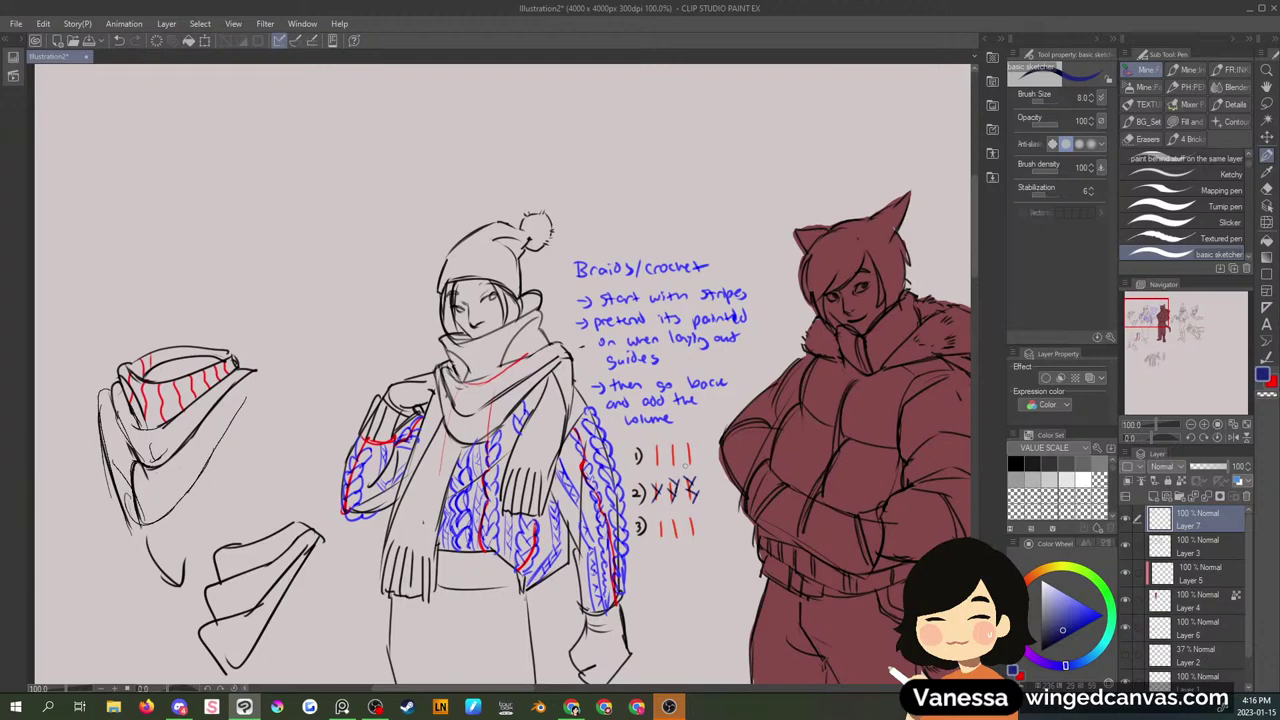
pyautogui.moveTo(653, 515)
pyautogui.mouseDown()
pyautogui.moveTo(659, 535)
pyautogui.moveTo(684, 530)
pyautogui.moveTo(676, 538)
pyautogui.mouseUp()
# - Draw rounded magenta volume outlines around the braid marks beside number 3)
pyautogui.click(1016, 626)
pyautogui.click(1101, 616)
pyautogui.moveTo(697, 507)
pyautogui.mouseDown()
pyautogui.moveTo(707, 540)
pyautogui.moveTo(656, 512)
pyautogui.mouseUp()
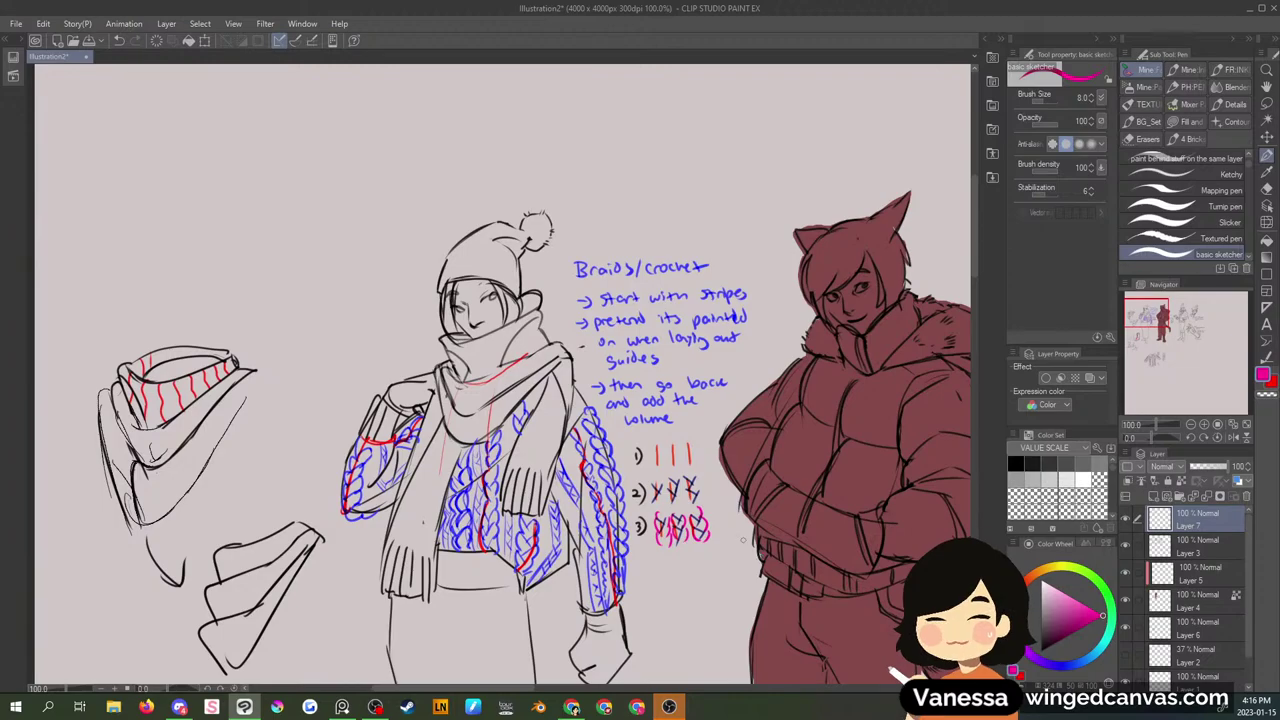
# - Merge Layer 7 down into Layer 3 and toggle the merged layer's visibility to check it
pyautogui.moveTo(1152, 309); pyautogui.dragTo(1156, 311)
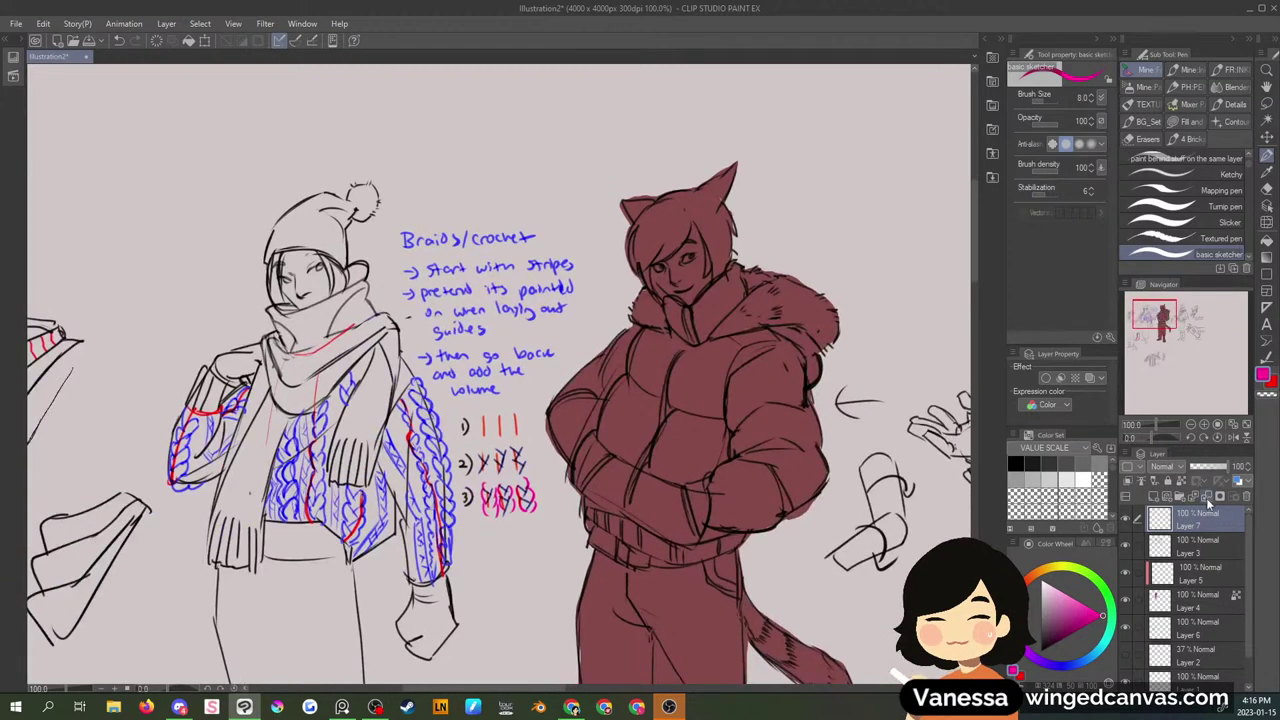
pyautogui.click(1205, 497)
pyautogui.click(1128, 520)
pyautogui.click(1128, 520)
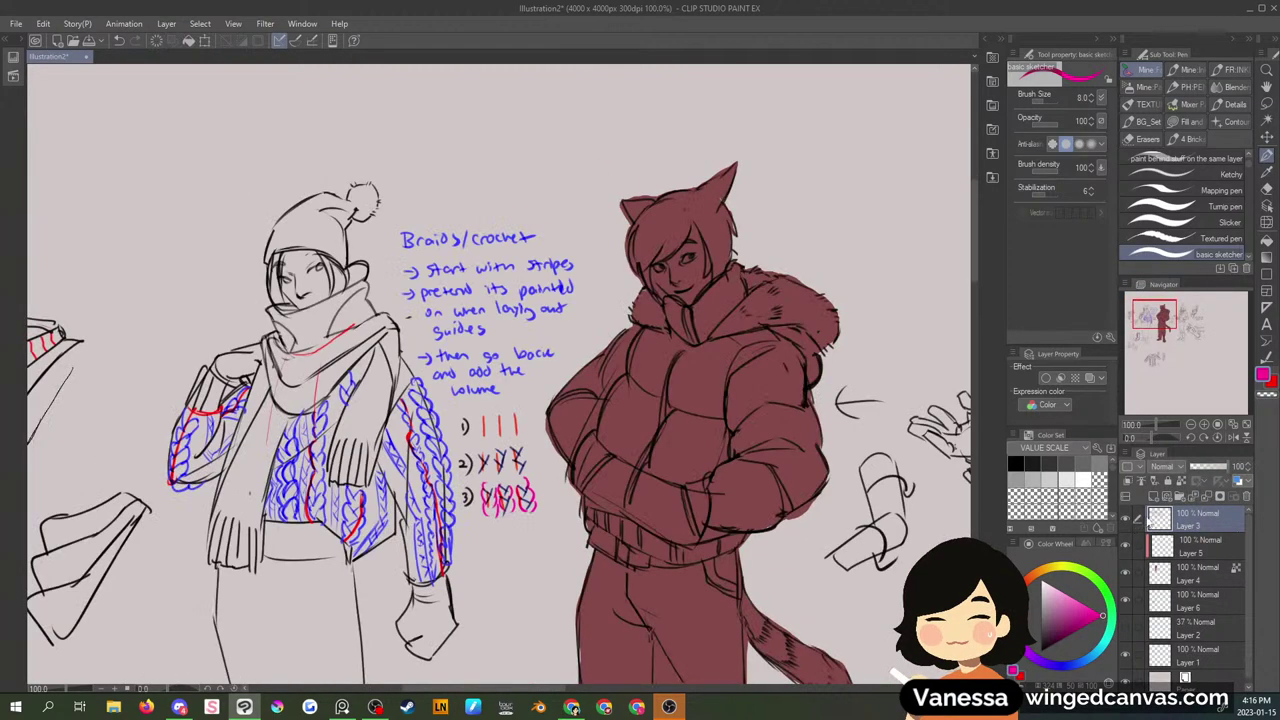
# - Fill the middle figure's hair and cat ears bright red on Layer 5 with Pharan Lasso Sketch Shade
pyautogui.click(1180, 572)
pyautogui.click(1126, 574)
pyautogui.click(1126, 574)
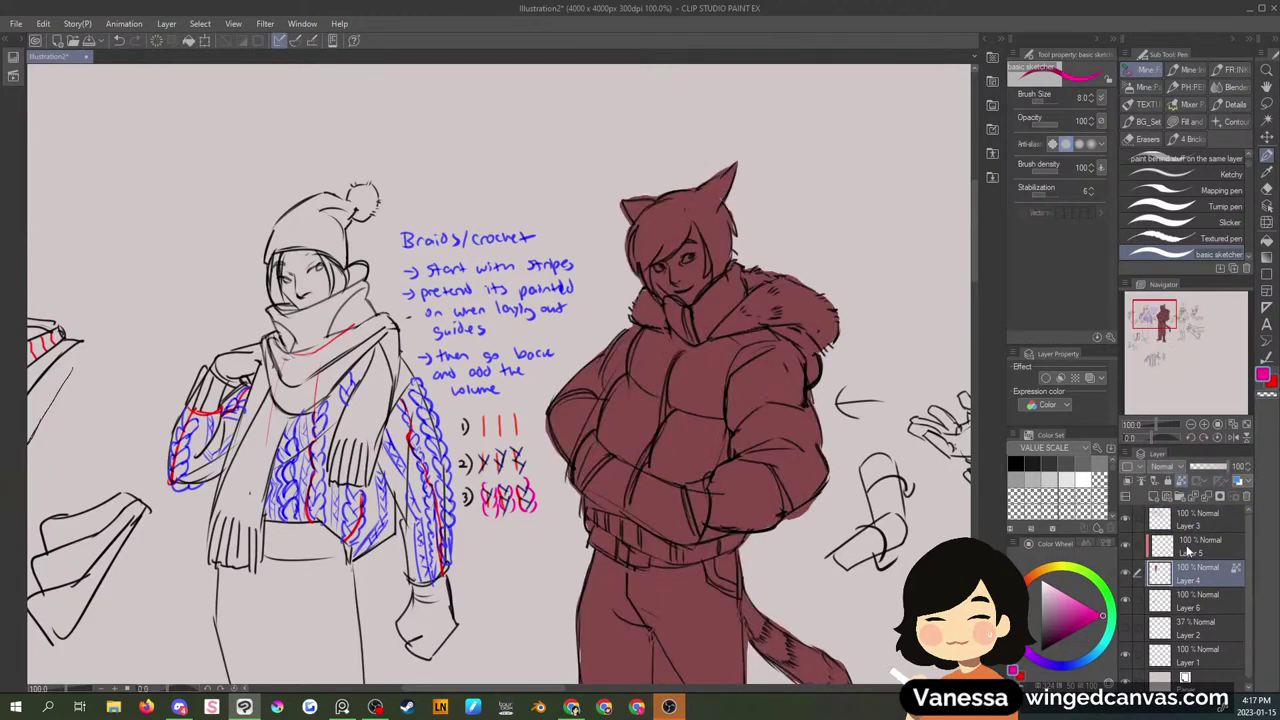
pyautogui.click(1195, 547)
pyautogui.click(1187, 122)
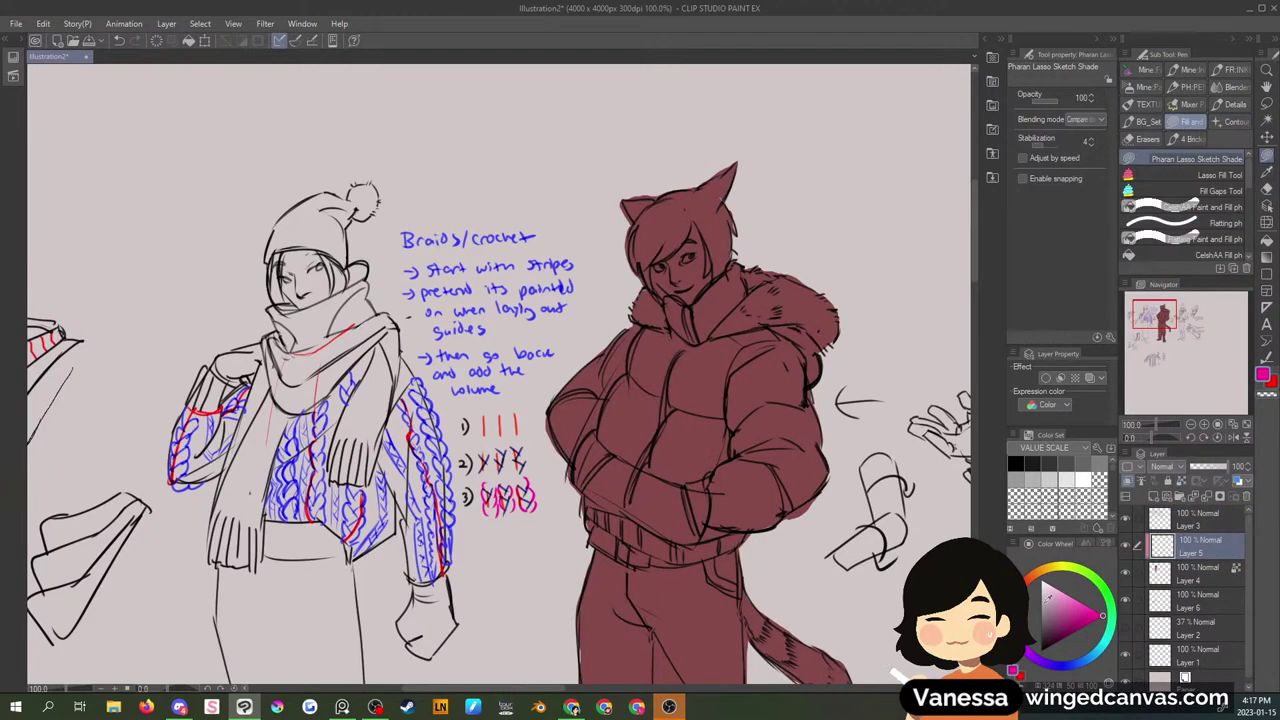
pyautogui.click(1098, 617)
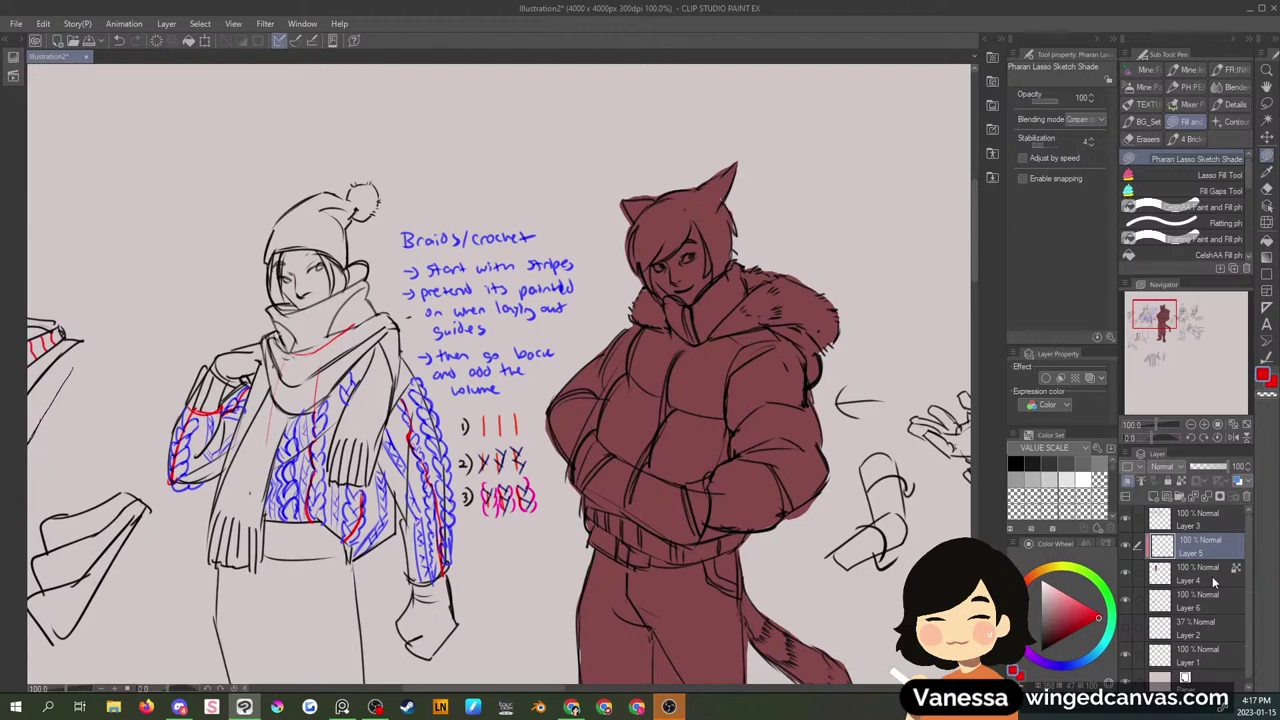
pyautogui.moveTo(624, 178)
pyautogui.mouseDown()
pyautogui.moveTo(614, 246)
pyautogui.moveTo(655, 285)
pyautogui.moveTo(704, 222)
pyautogui.moveTo(720, 276)
pyautogui.moveTo(760, 176)
pyautogui.moveTo(644, 179)
pyautogui.mouseUp()
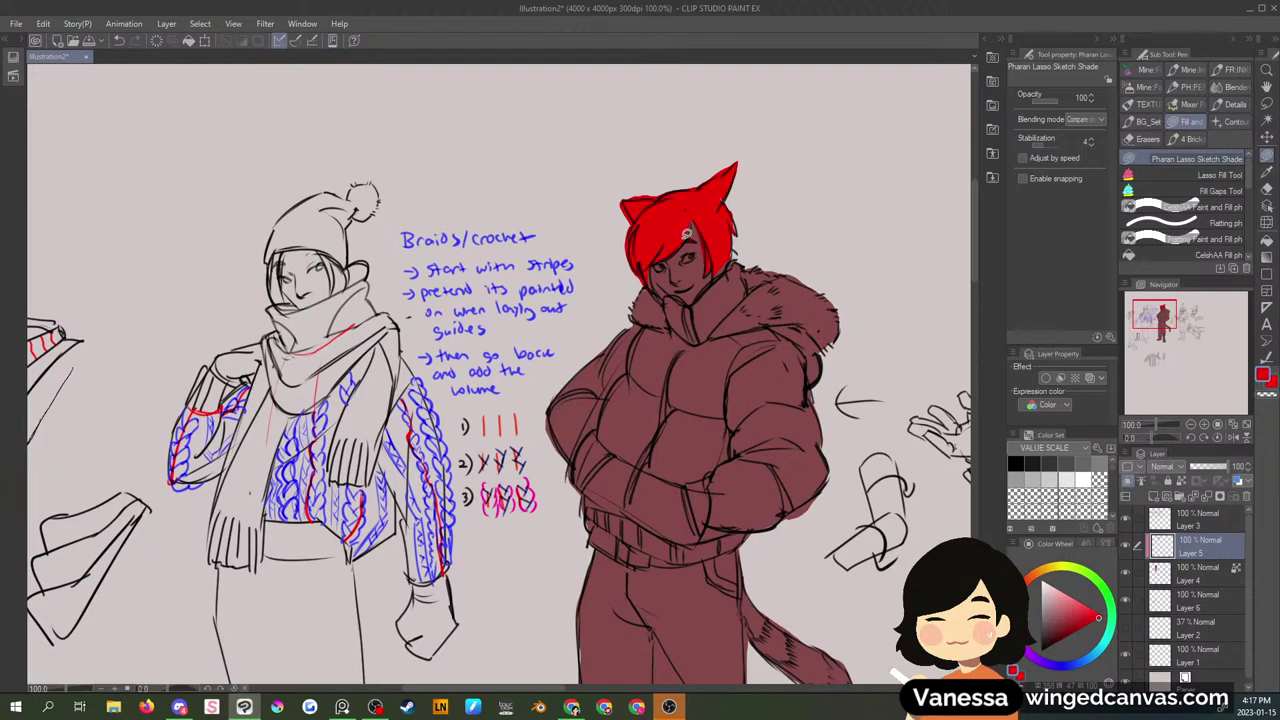
# - Fill the middle figure's tail red and recolour the hair and ears a darker red
pyautogui.click(1190, 425)
pyautogui.moveTo(1165, 356); pyautogui.dragTo(1169, 328)
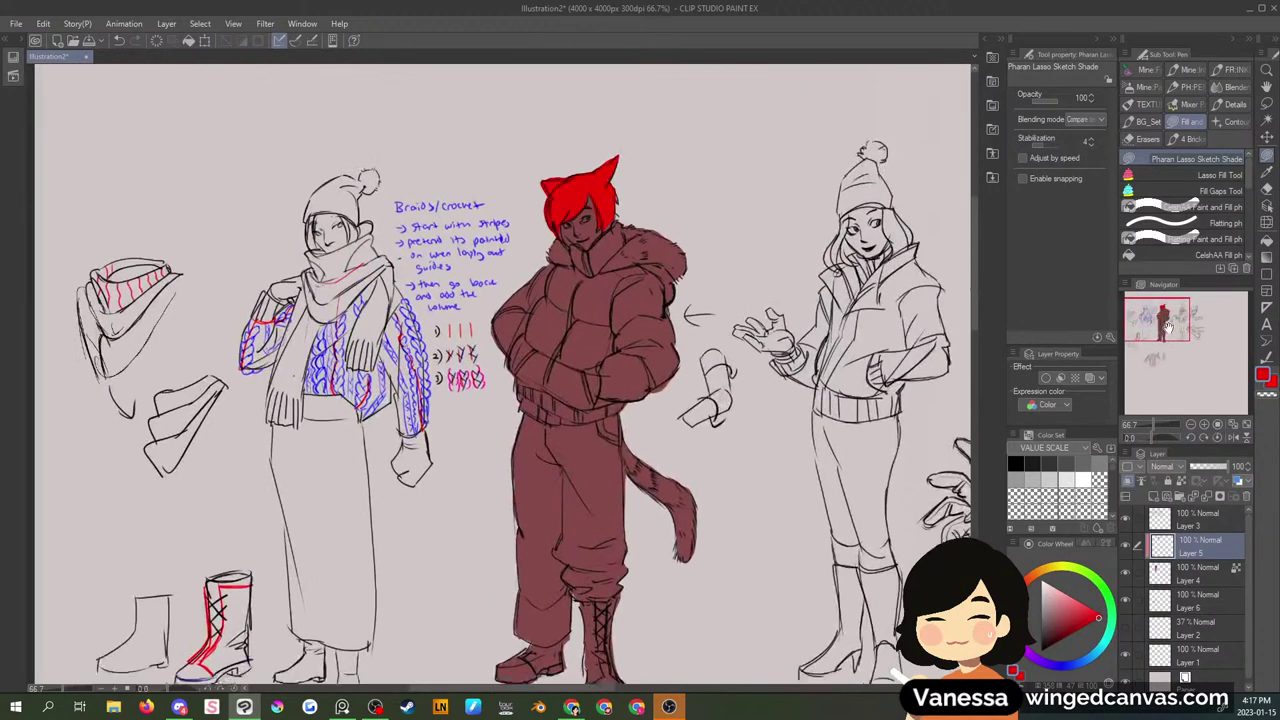
pyautogui.click(1203, 425)
pyautogui.moveTo(705, 466)
pyautogui.mouseDown()
pyautogui.moveTo(684, 446)
pyautogui.moveTo(722, 617)
pyautogui.moveTo(690, 460)
pyautogui.mouseUp()
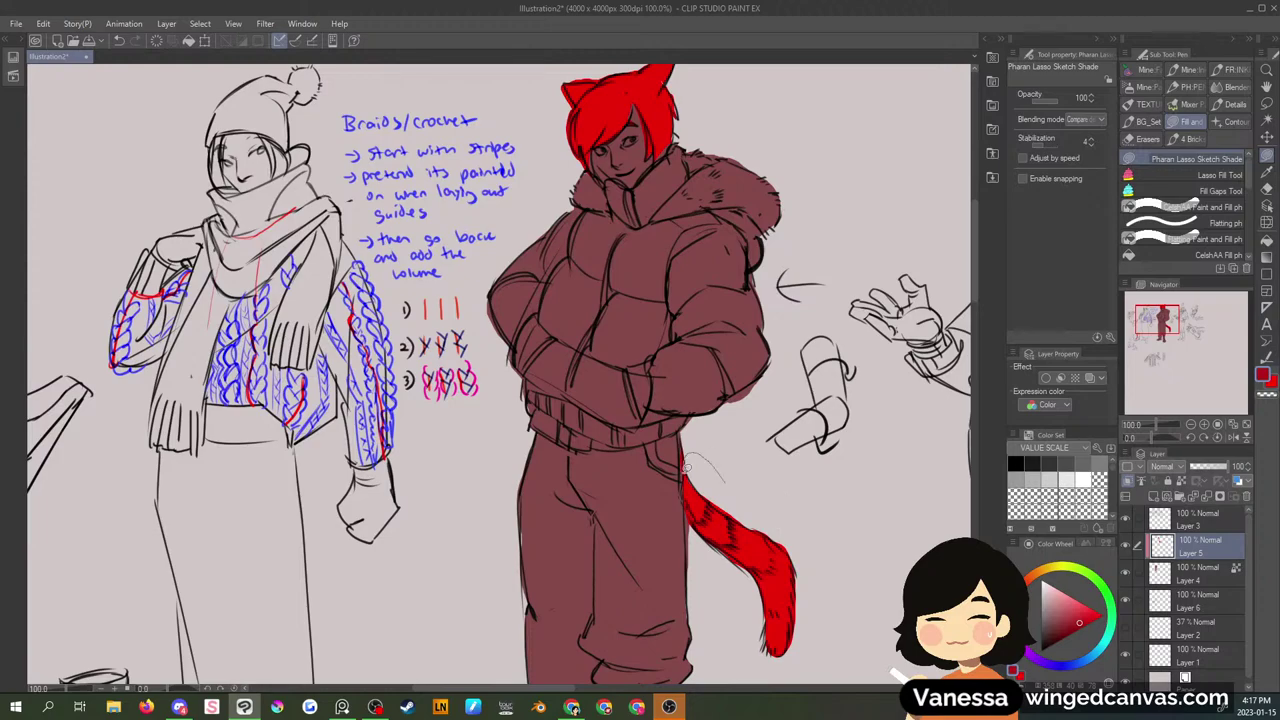
pyautogui.moveTo(1157, 312); pyautogui.dragTo(1155, 301)
pyautogui.moveTo(643, 372)
pyautogui.mouseDown()
pyautogui.moveTo(592, 318)
pyautogui.moveTo(754, 318)
pyautogui.moveTo(704, 356)
pyautogui.moveTo(680, 296)
pyautogui.moveTo(640, 346)
pyautogui.mouseUp()
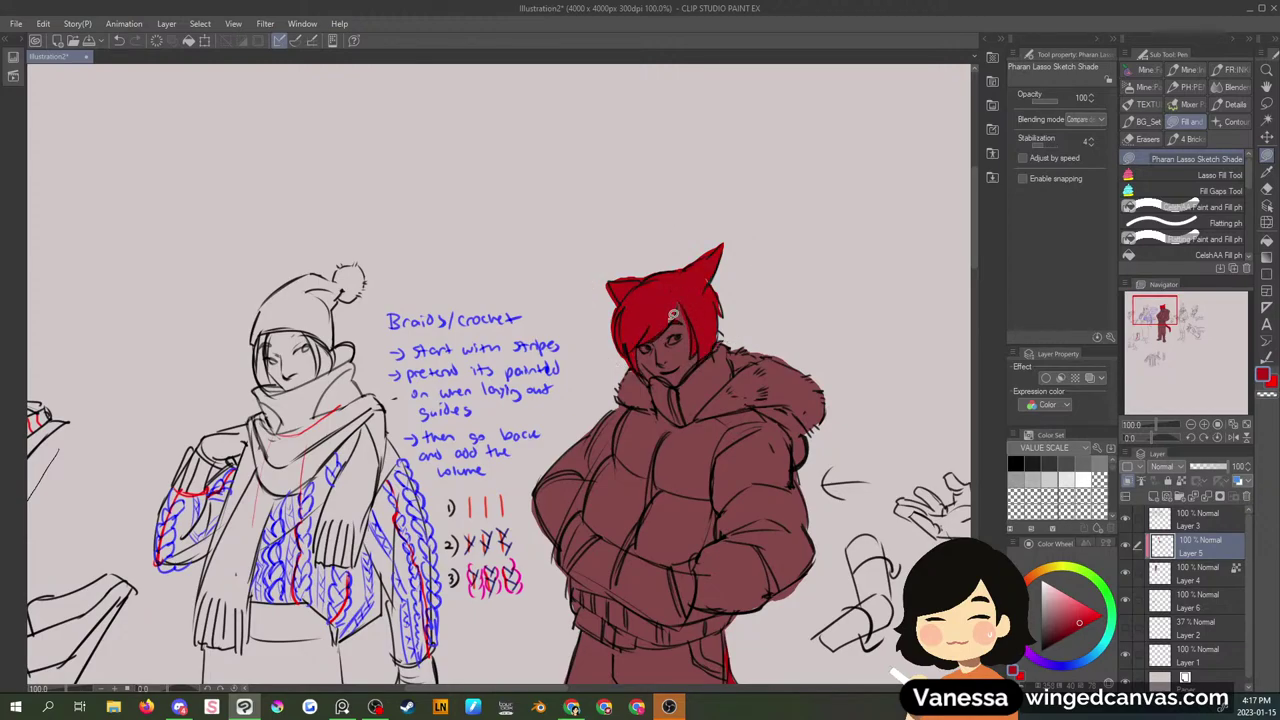
# - Fill the middle figure's face with a light peach skin tone
pyautogui.click(1058, 594)
pyautogui.click(1036, 574)
pyautogui.click(1055, 599)
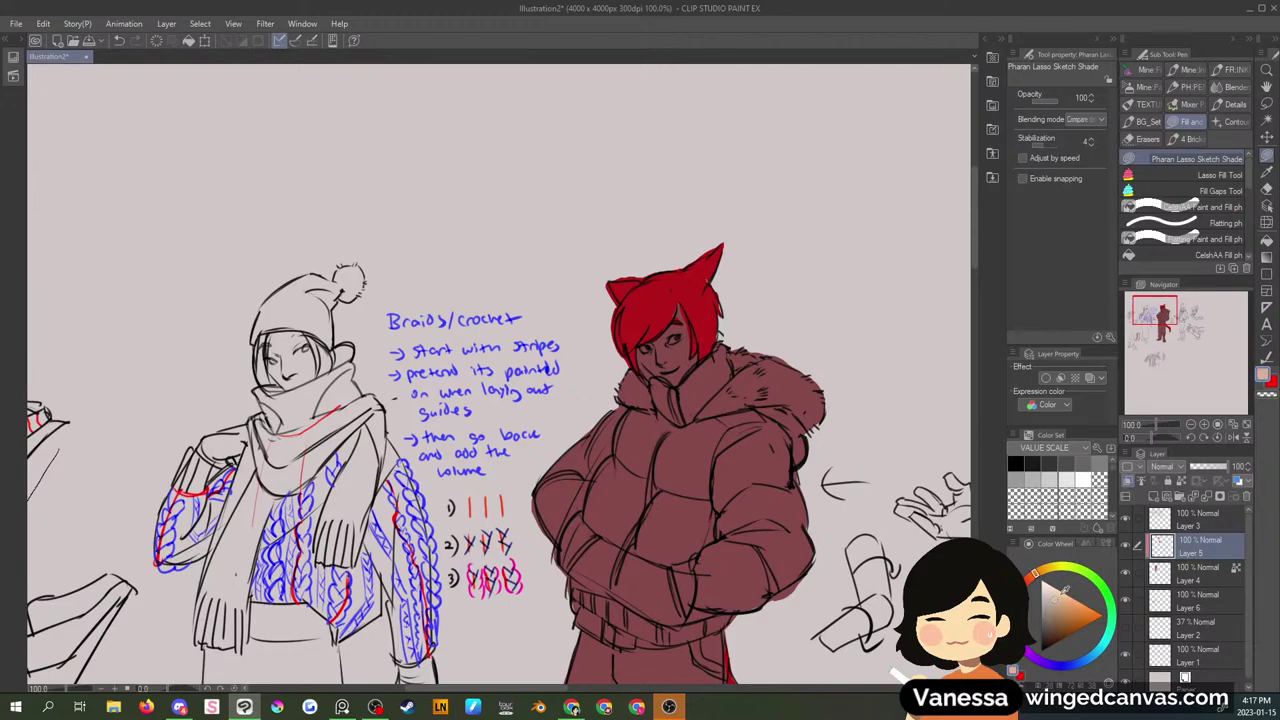
pyautogui.moveTo(643, 344)
pyautogui.mouseDown()
pyautogui.moveTo(682, 383)
pyautogui.moveTo(703, 355)
pyautogui.moveTo(683, 297)
pyautogui.moveTo(686, 319)
pyautogui.moveTo(646, 330)
pyautogui.mouseUp()
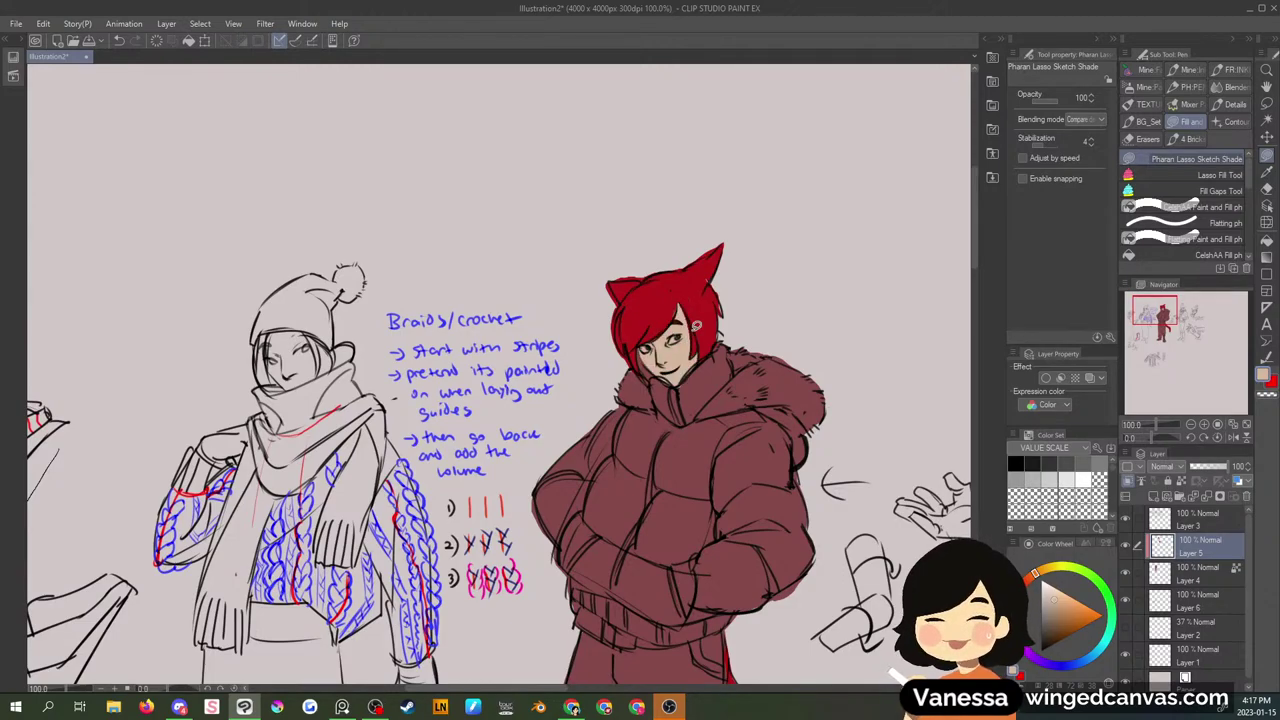
# - Merge Layer 5 down into Layer 4 and touch up the hair around the face with the sampled dark red
pyautogui.keyDown('alt'); pyautogui.click(704, 315); pyautogui.keyUp('alt')
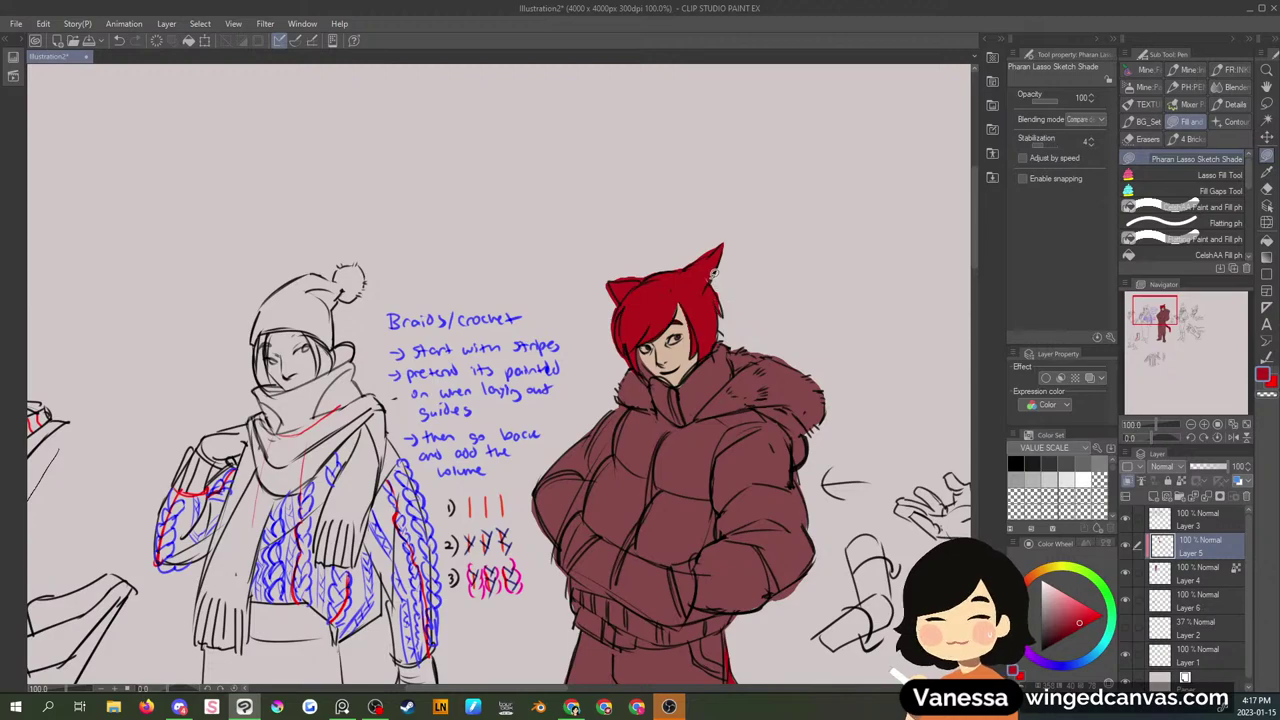
pyautogui.click(1203, 497)
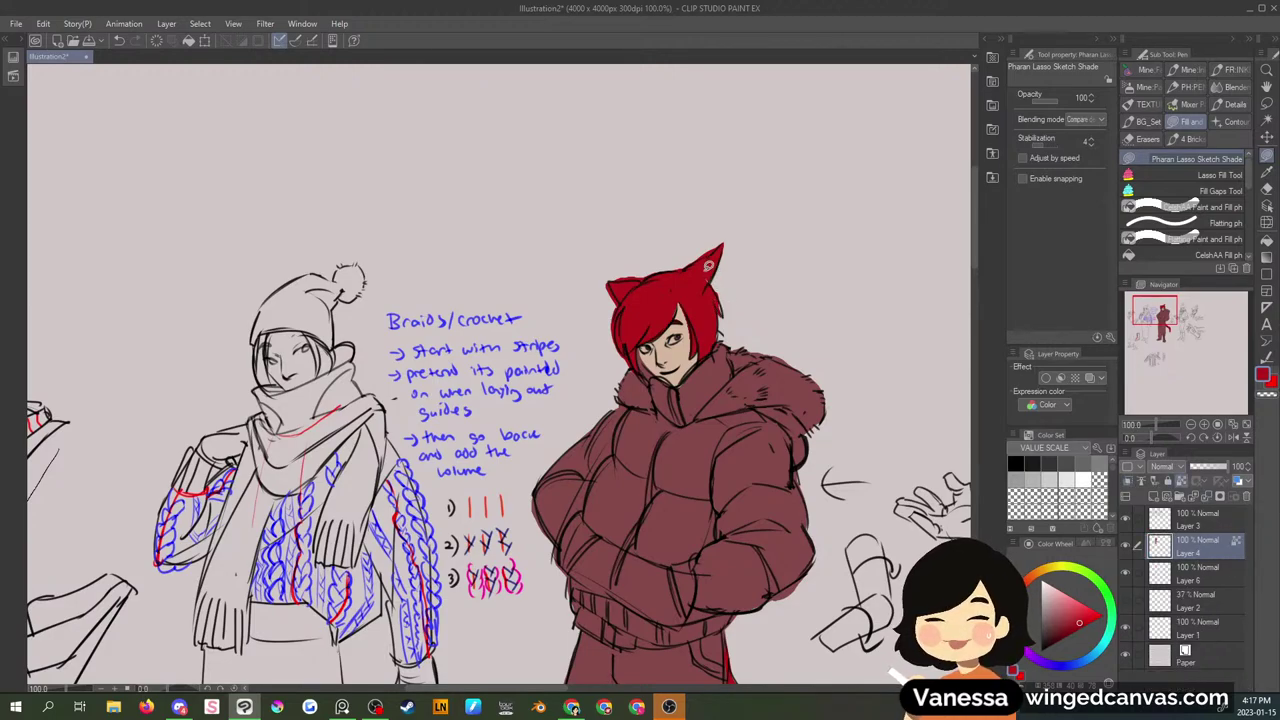
pyautogui.moveTo(640, 345)
pyautogui.mouseDown()
pyautogui.moveTo(654, 372)
pyautogui.moveTo(637, 339)
pyautogui.mouseUp()
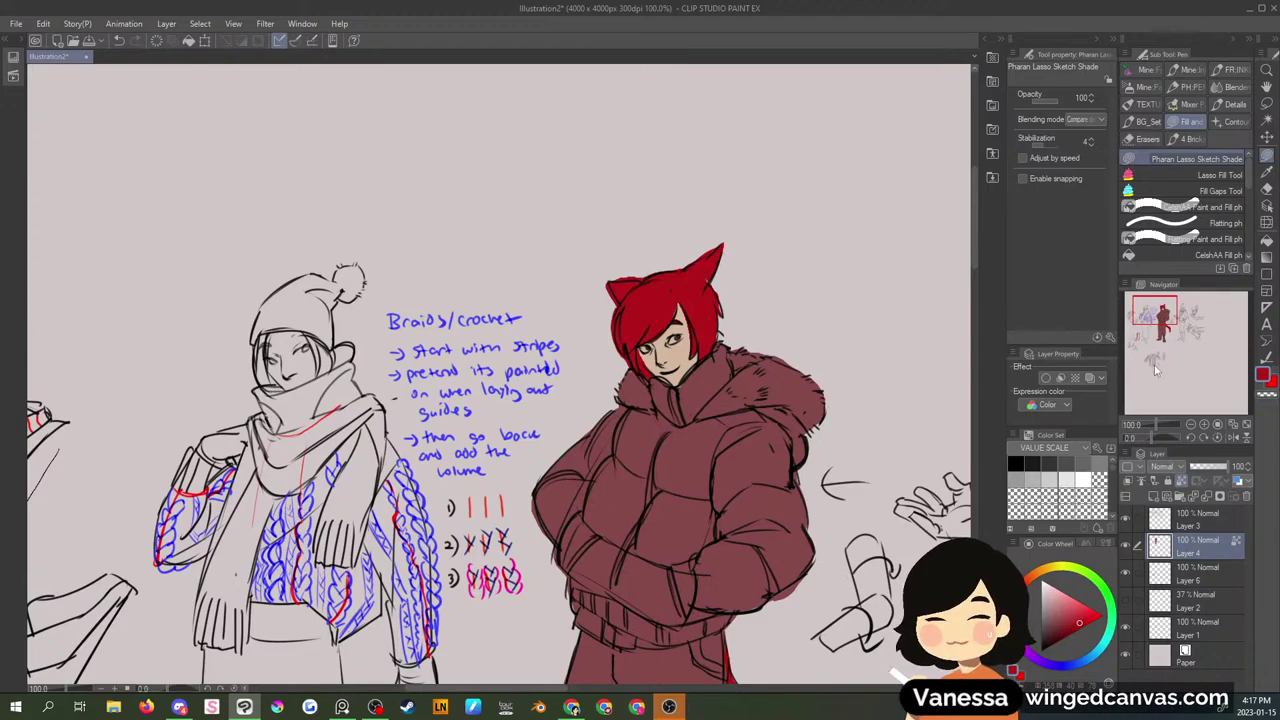
# - Fill the middle figure's puffer jacket and collar near-black, leaving out the fur trim
pyautogui.moveTo(1157, 313); pyautogui.dragTo(1157, 315)
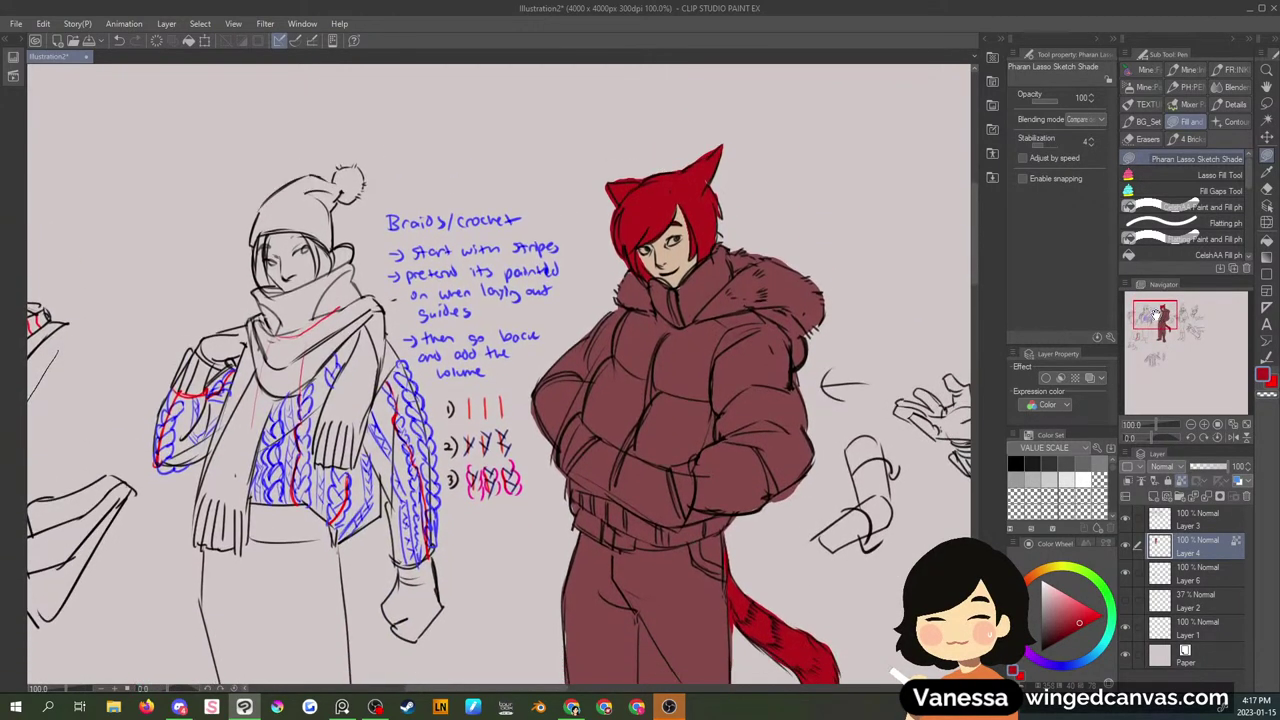
pyautogui.click(1042, 639)
pyautogui.moveTo(652, 300)
pyautogui.mouseDown()
pyautogui.moveTo(587, 313)
pyautogui.moveTo(533, 378)
pyautogui.moveTo(560, 477)
pyautogui.moveTo(630, 535)
pyautogui.moveTo(776, 520)
pyautogui.moveTo(807, 492)
pyautogui.moveTo(818, 357)
pyautogui.moveTo(799, 310)
pyautogui.moveTo(696, 316)
pyautogui.moveTo(732, 276)
pyautogui.moveTo(725, 240)
pyautogui.moveTo(657, 270)
pyautogui.mouseUp()
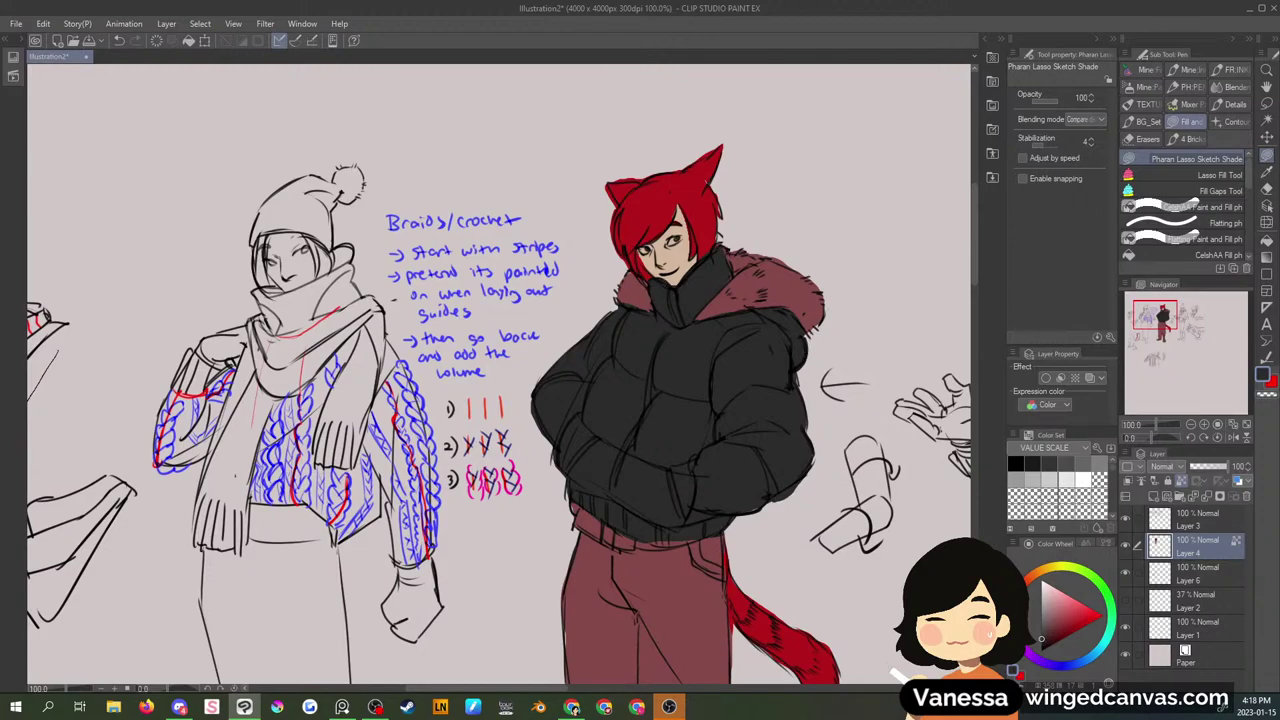
# - Fill two curved dark red stripes down the front of the black jacket and colour the figure's right sleeve dark red
pyautogui.hotkey('alt', 'Tab')
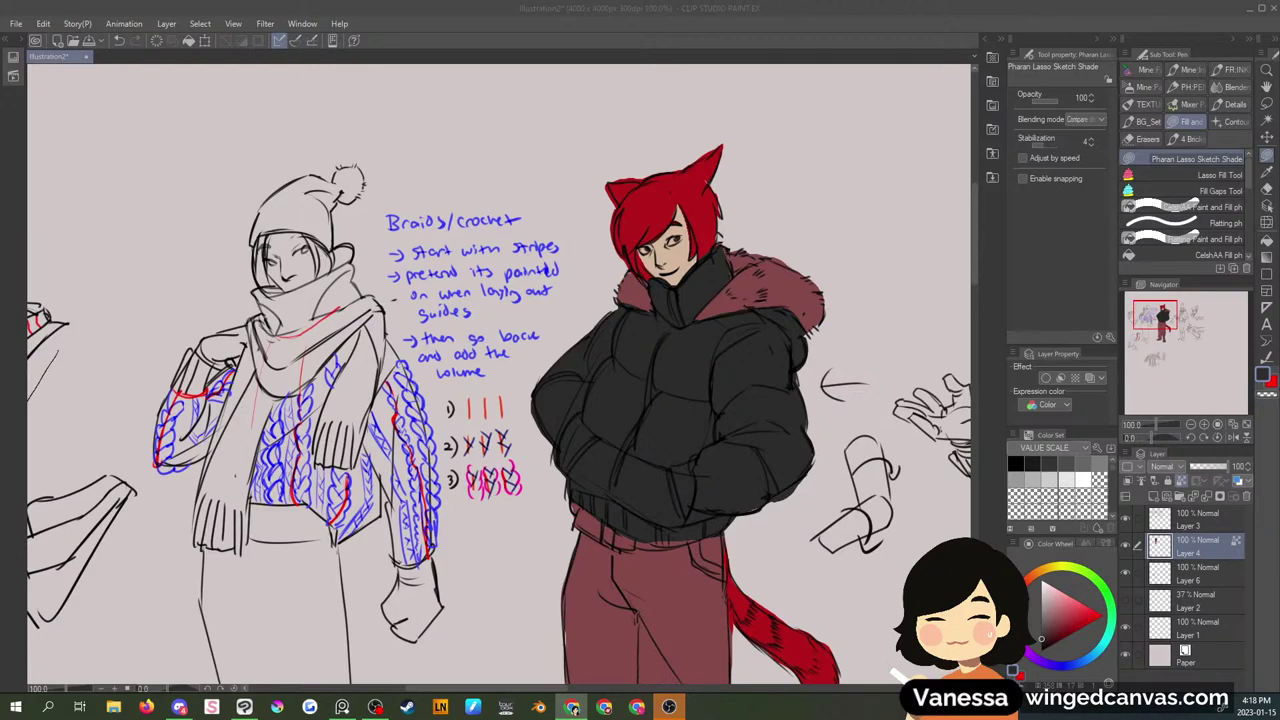
pyautogui.click(892, 326)
pyautogui.scroll(-1, 979, 275)
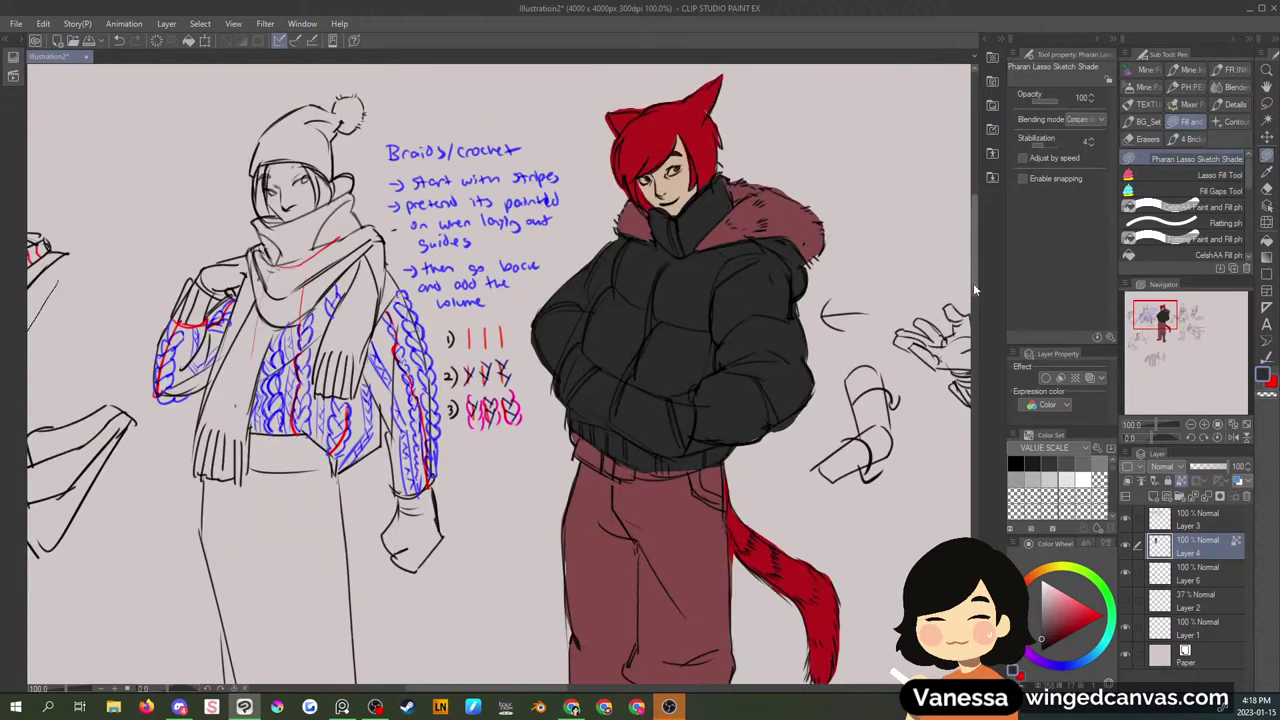
pyautogui.click(1075, 626)
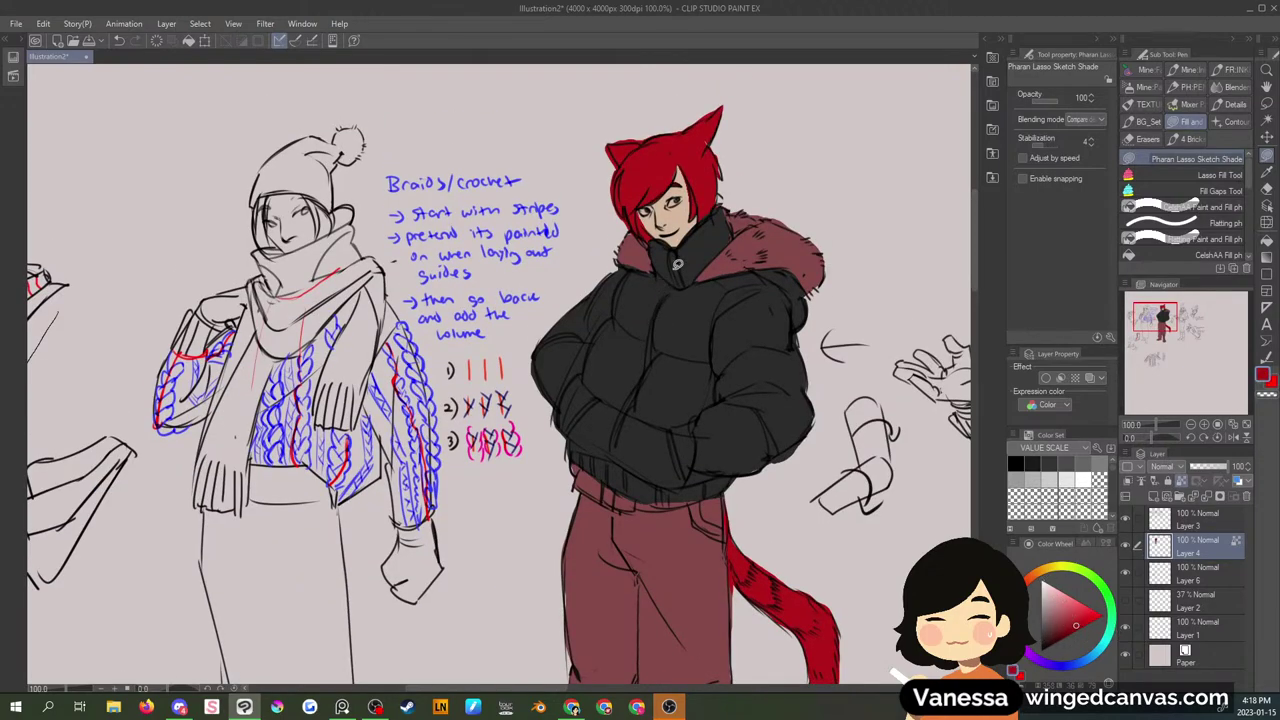
pyautogui.moveTo(638, 272)
pyautogui.mouseDown()
pyautogui.moveTo(680, 424)
pyautogui.moveTo(671, 450)
pyautogui.moveTo(706, 502)
pyautogui.moveTo(677, 487)
pyautogui.moveTo(632, 408)
pyautogui.moveTo(618, 274)
pyautogui.moveTo(648, 262)
pyautogui.mouseUp()
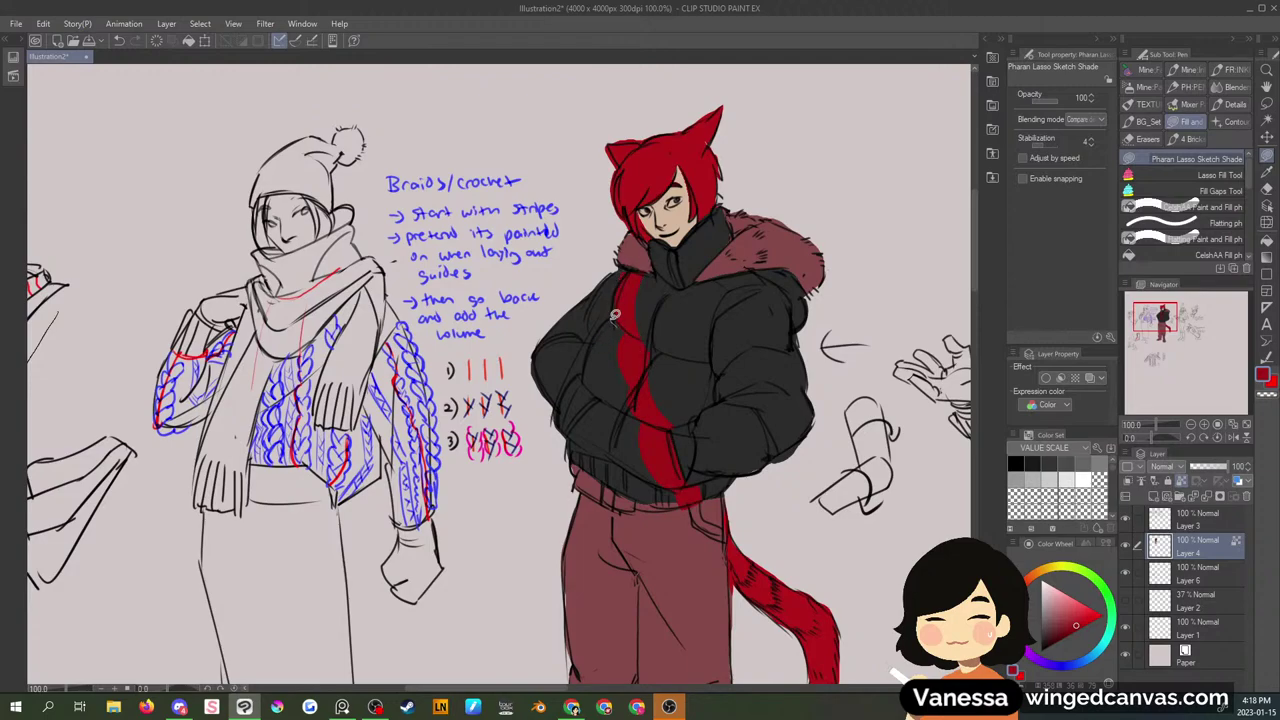
pyautogui.moveTo(614, 316)
pyautogui.mouseDown()
pyautogui.moveTo(635, 445)
pyautogui.moveTo(664, 502)
pyautogui.moveTo(640, 500)
pyautogui.moveTo(613, 448)
pyautogui.moveTo(615, 372)
pyautogui.moveTo(598, 374)
pyautogui.moveTo(614, 312)
pyautogui.mouseUp()
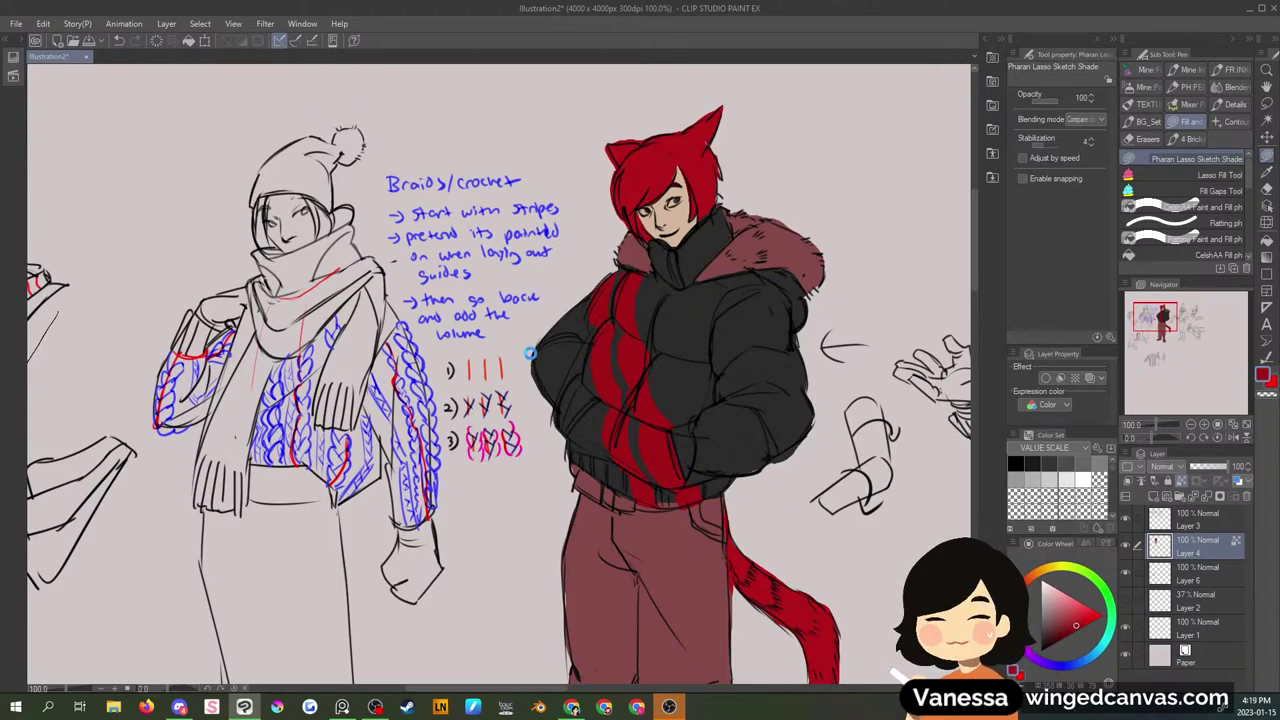
pyautogui.moveTo(603, 325)
pyautogui.mouseDown()
pyautogui.moveTo(586, 368)
pyautogui.moveTo(545, 305)
pyautogui.moveTo(613, 262)
pyautogui.mouseUp()
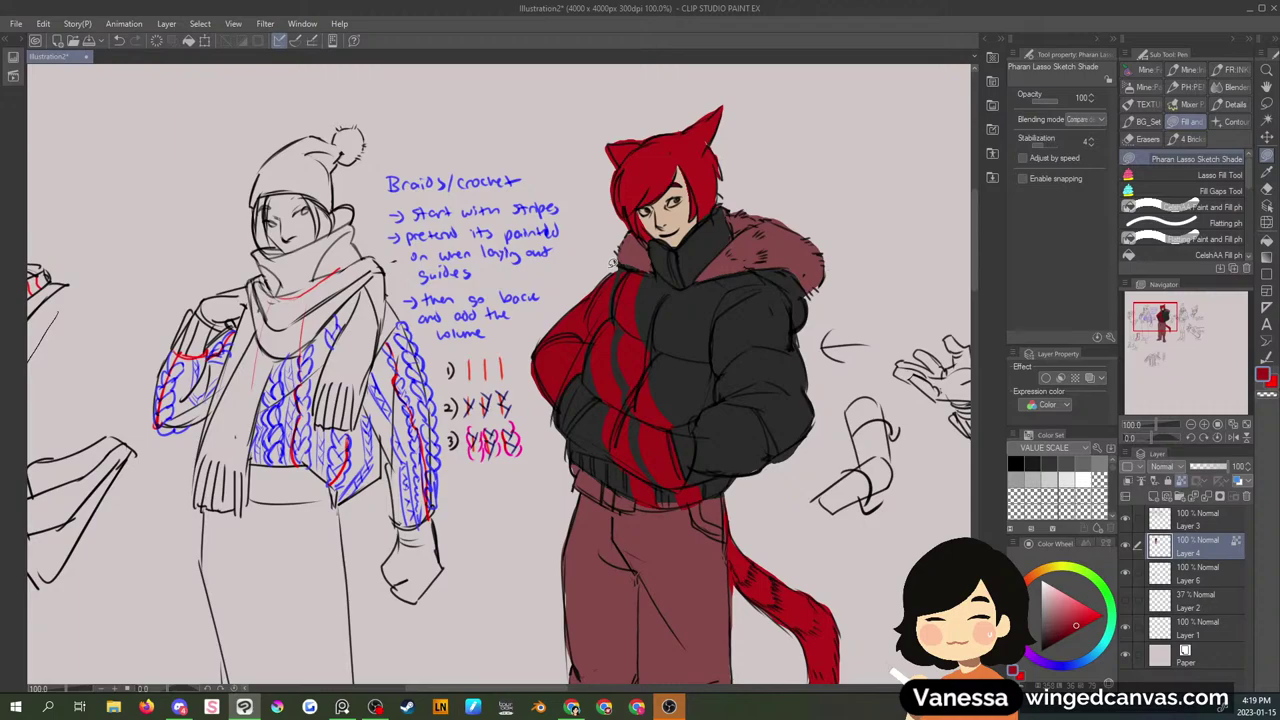
# - Fill diagonal pale pink bands across the jacket's chest and part of its ribbed hem
pyautogui.click(1054, 591)
pyautogui.moveTo(768, 267)
pyautogui.mouseDown()
pyautogui.moveTo(696, 300)
pyautogui.moveTo(650, 368)
pyautogui.moveTo(770, 270)
pyautogui.mouseUp()
pyautogui.moveTo(716, 314)
pyautogui.mouseDown()
pyautogui.moveTo(681, 354)
pyautogui.moveTo(657, 357)
pyautogui.moveTo(662, 402)
pyautogui.moveTo(716, 359)
pyautogui.moveTo(720, 310)
pyautogui.mouseUp()
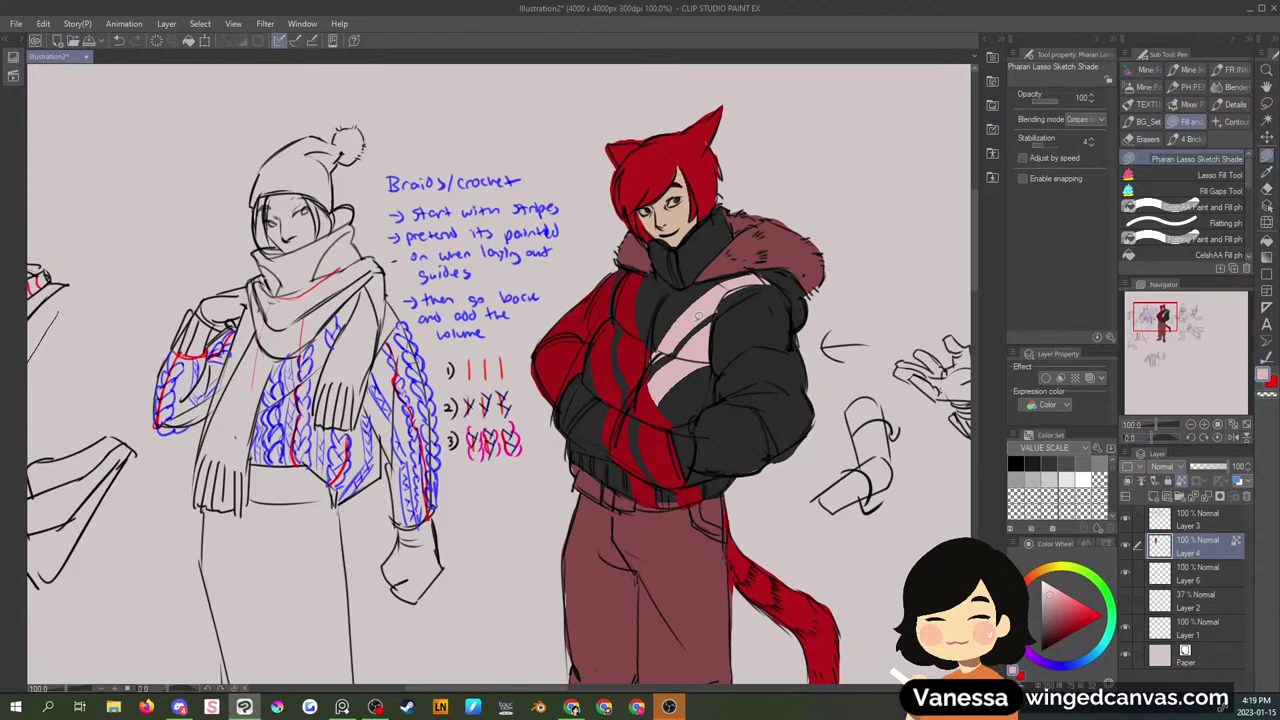
pyautogui.moveTo(657, 371)
pyautogui.mouseDown()
pyautogui.moveTo(675, 352)
pyautogui.moveTo(664, 342)
pyautogui.mouseUp()
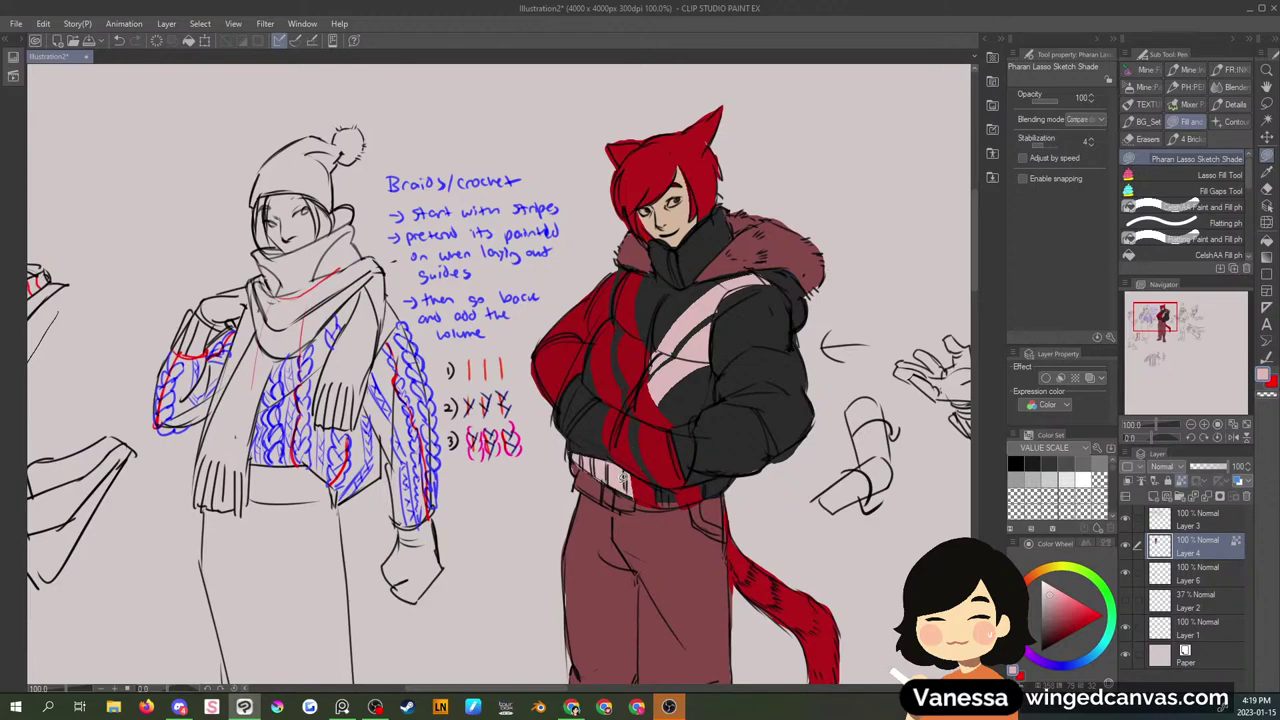
# - Recolour the pink chest bands and ribbed hem off-white with the Fill tool referring only to the editing layer
pyautogui.click(1266, 241)
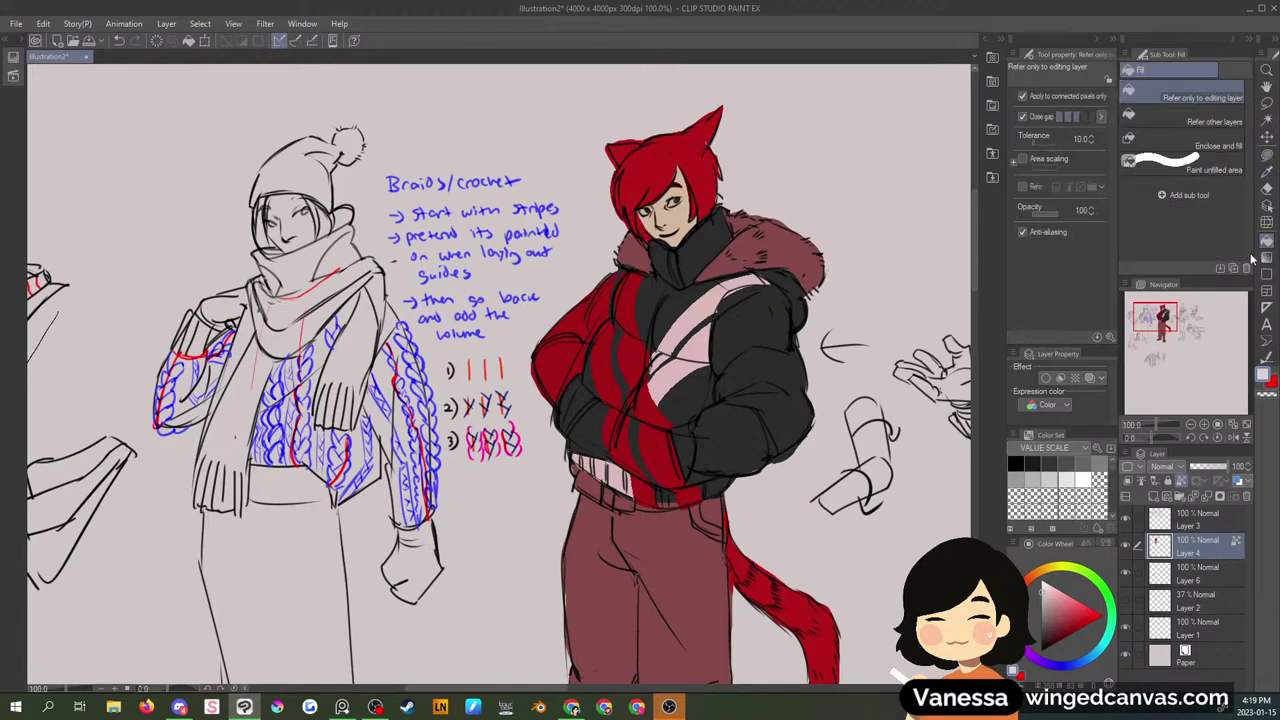
pyautogui.click(700, 362)
pyautogui.click(711, 338)
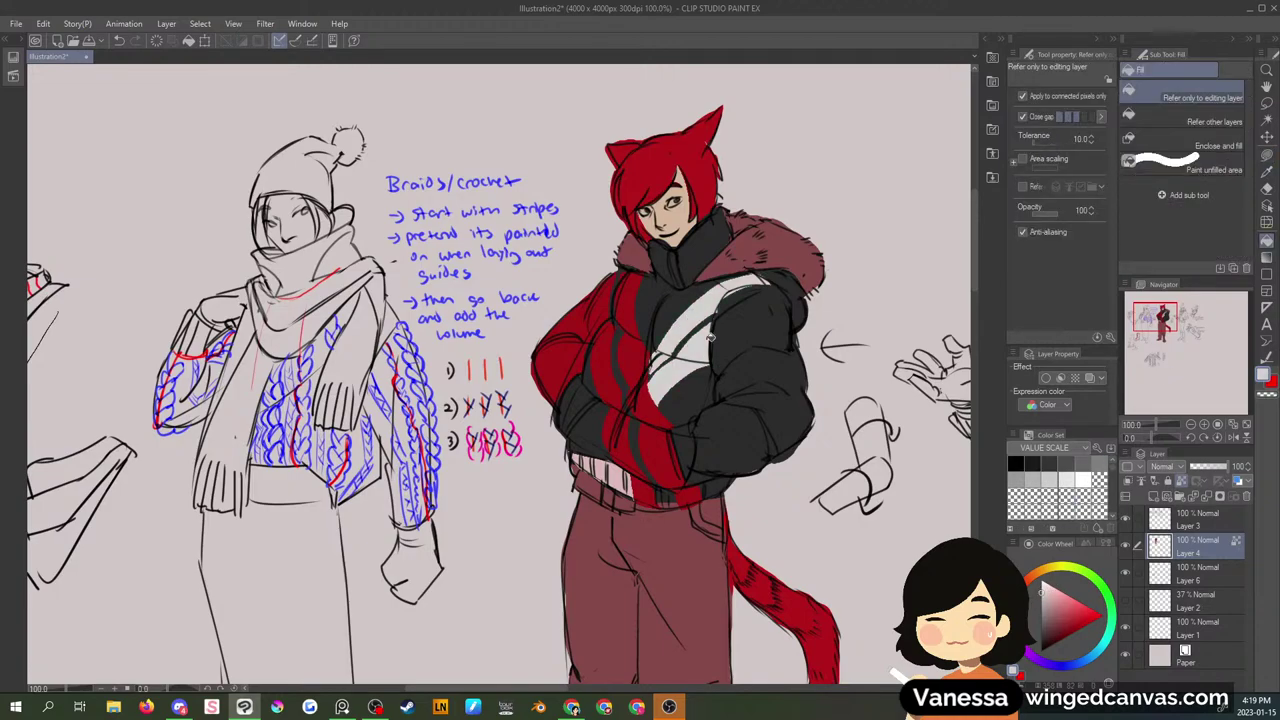
pyautogui.click(620, 467)
# - Fill a small blue angular accent on the jacket's upper chest with Pharan Lasso Sketch Shade
pyautogui.click(1266, 156)
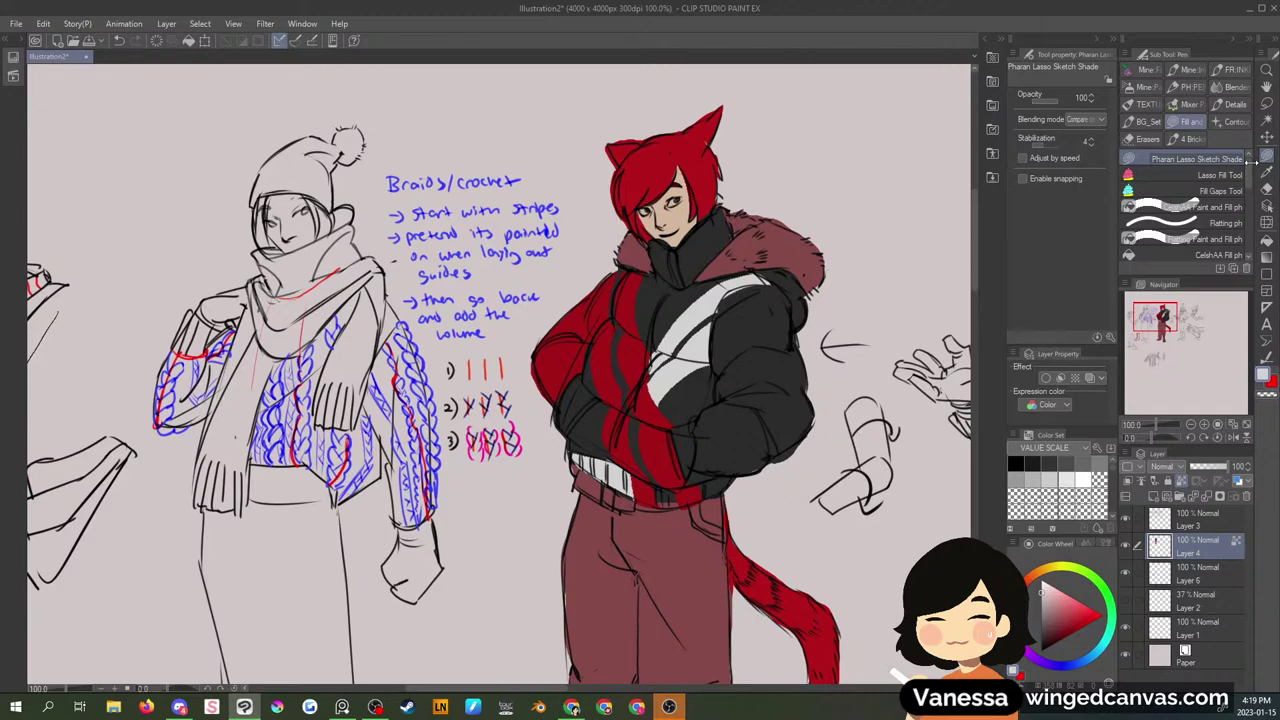
pyautogui.click(1088, 660)
pyautogui.click(1062, 620)
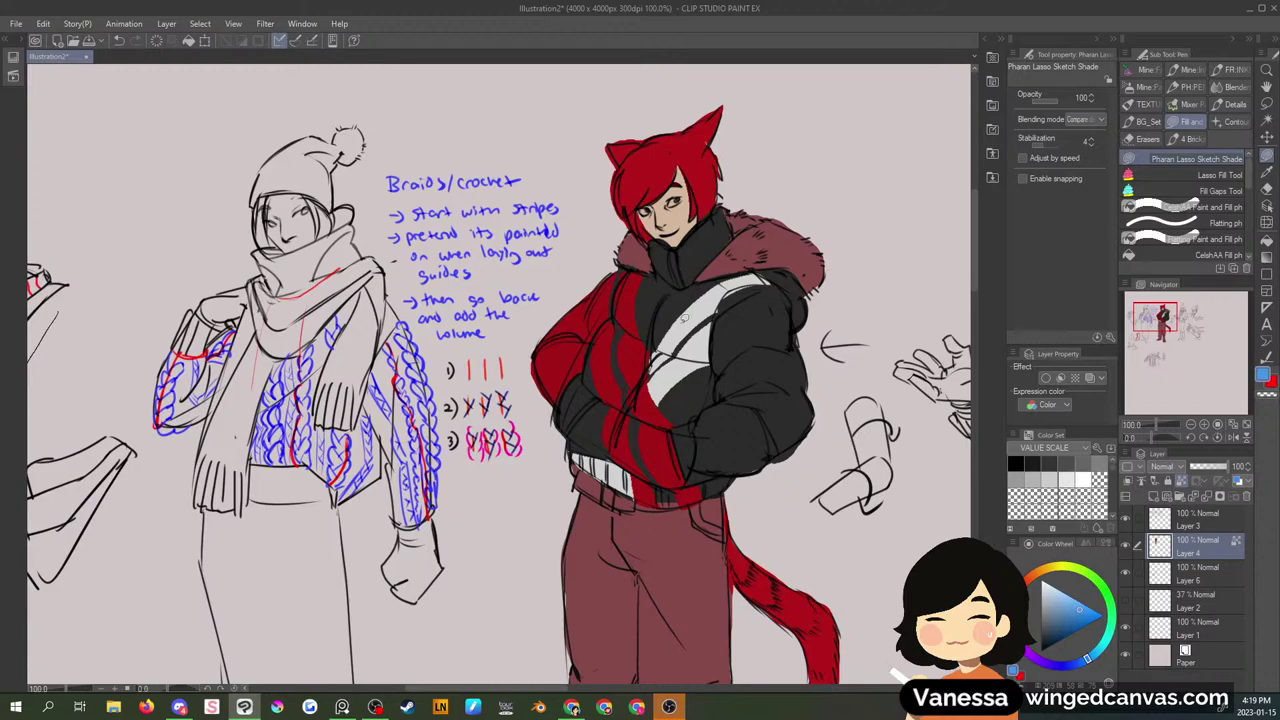
pyautogui.moveTo(668, 294)
pyautogui.mouseDown()
pyautogui.moveTo(650, 322)
pyautogui.moveTo(668, 289)
pyautogui.mouseUp()
pyautogui.hotkey('alt', 'Tab')
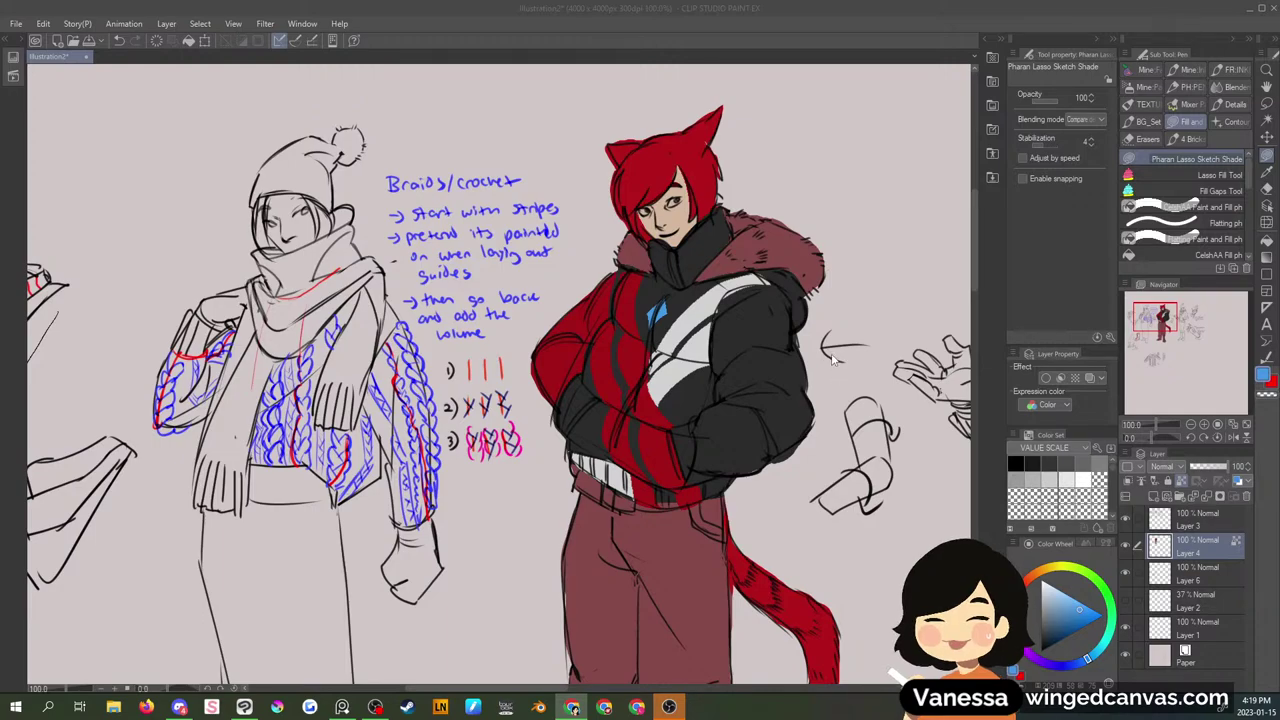
pyautogui.click(975, 288)
pyautogui.moveTo(975, 288)
pyautogui.mouseDown()
pyautogui.moveTo(974, 306)
pyautogui.moveTo(973, 292)
pyautogui.mouseUp()
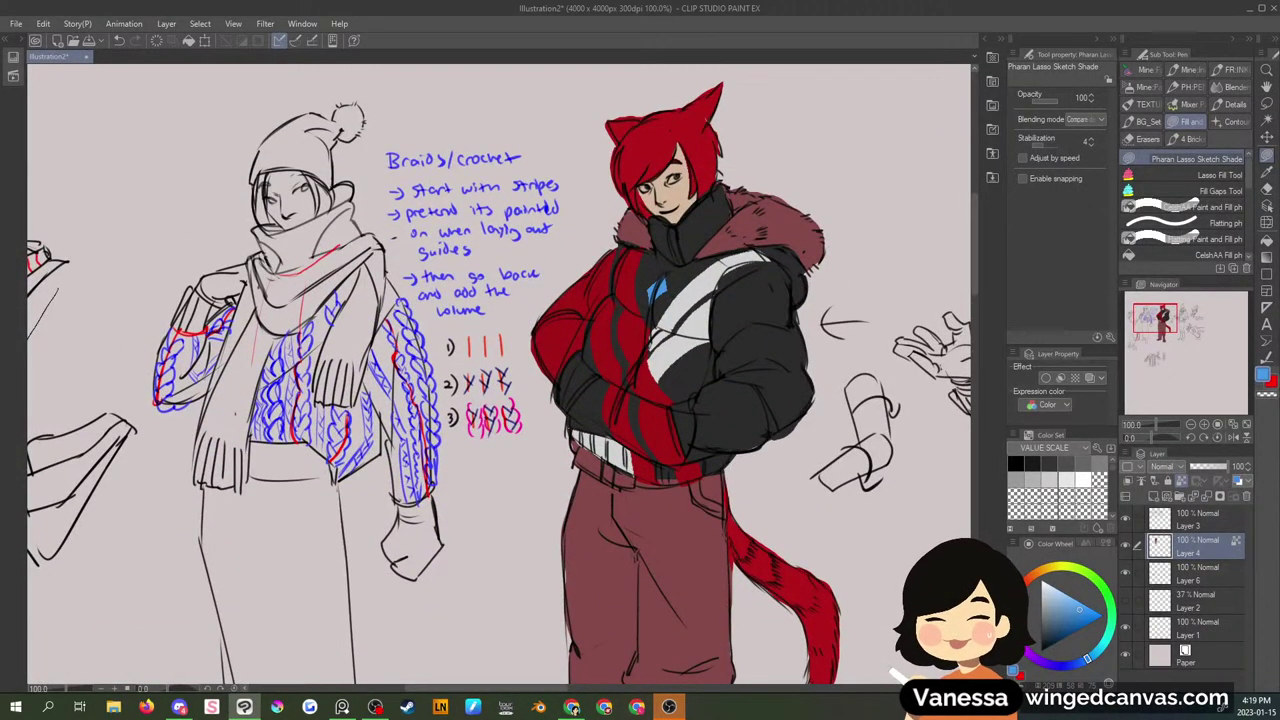
pyautogui.hotkey('alt', 'Tab')
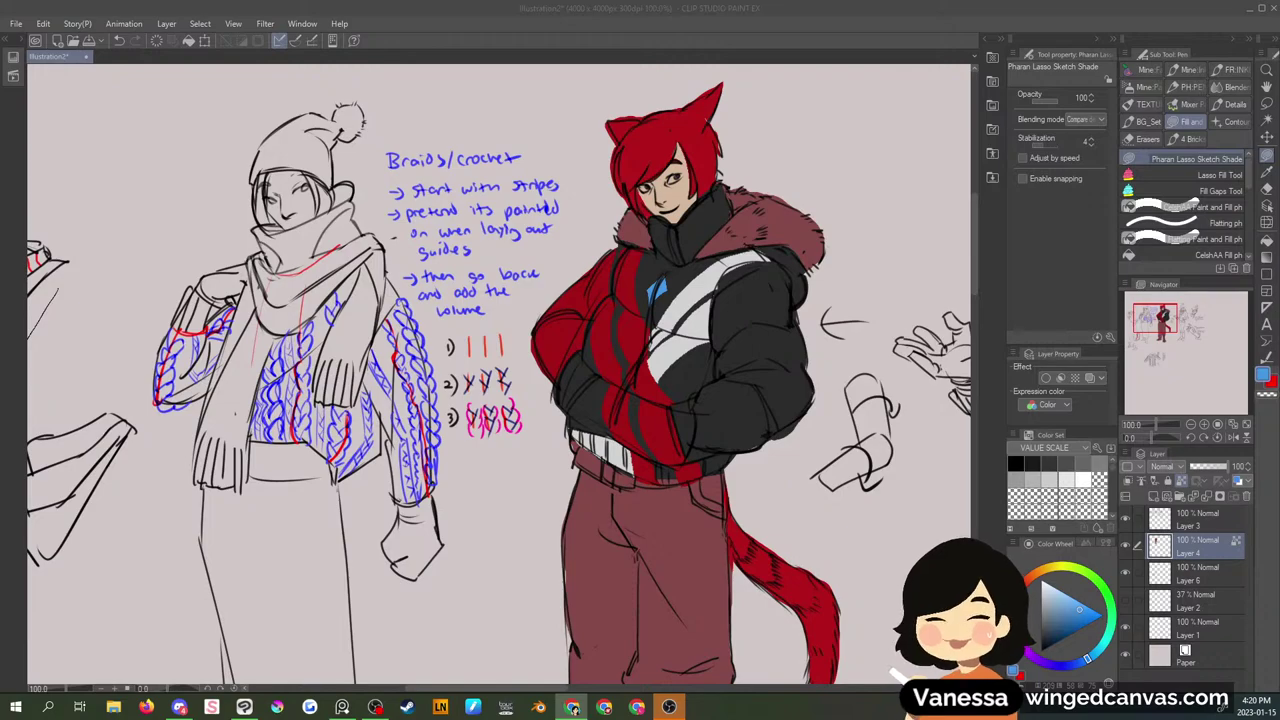
pyautogui.moveTo(973, 270)
pyautogui.mouseDown()
pyautogui.moveTo(978, 314)
pyautogui.moveTo(973, 270)
pyautogui.mouseUp()
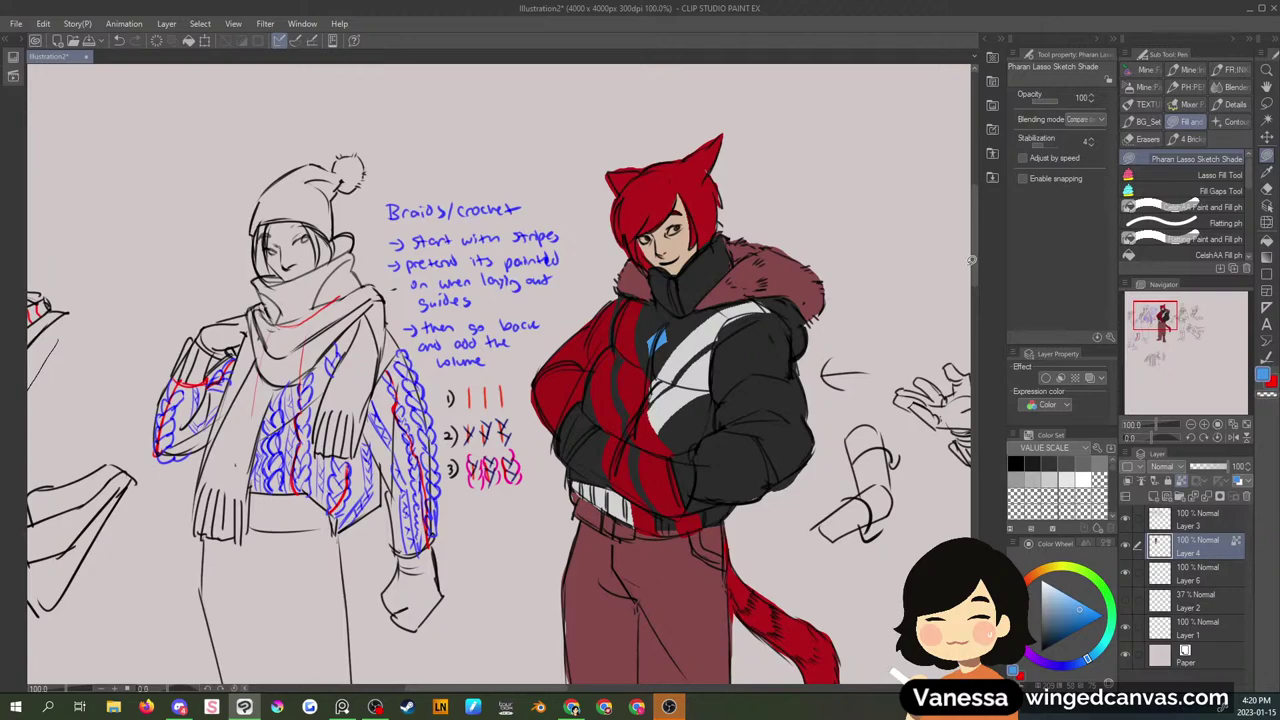
# - Colour the middle figure's eyes using off-white and a dark neutral tone
pyautogui.click(1046, 569)
pyautogui.moveTo(1056, 587); pyautogui.dragTo(1048, 593)
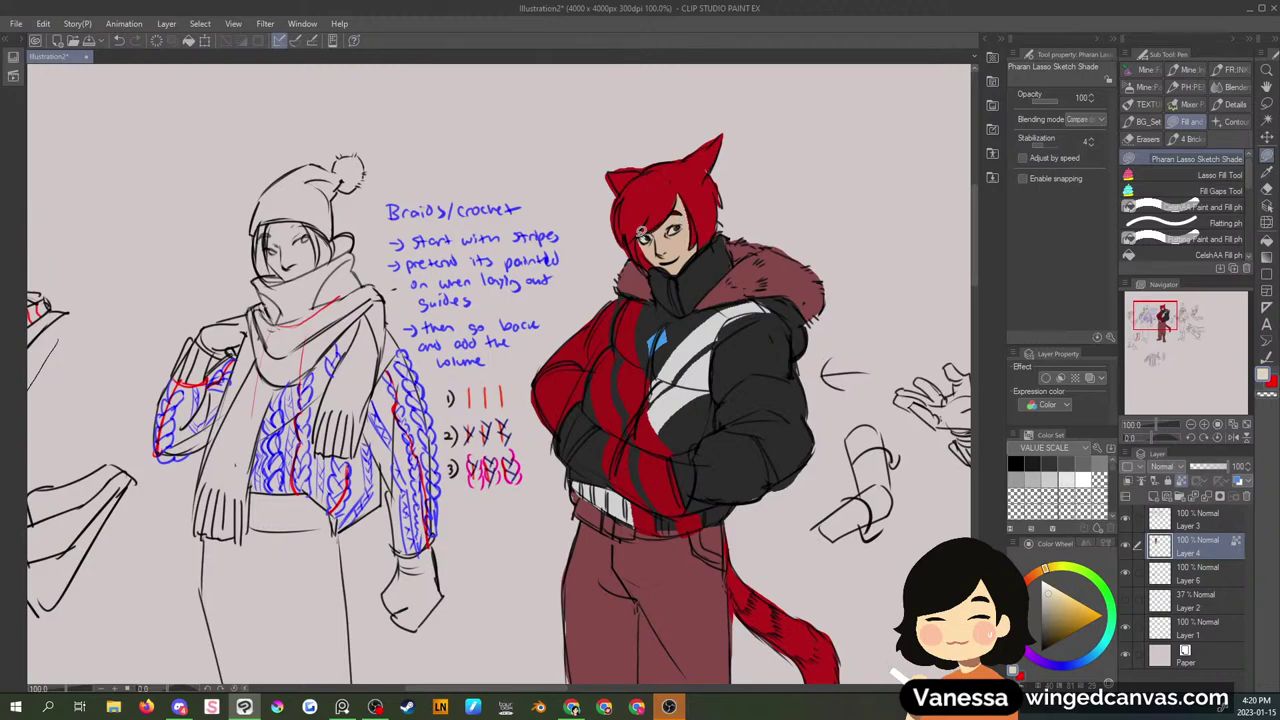
pyautogui.click(1050, 628)
pyautogui.moveTo(656, 232); pyautogui.dragTo(656, 239)
# - Fill the fur trim on both sides of the jacket's hood with off-white
pyautogui.moveTo(1152, 312); pyautogui.dragTo(1142, 317)
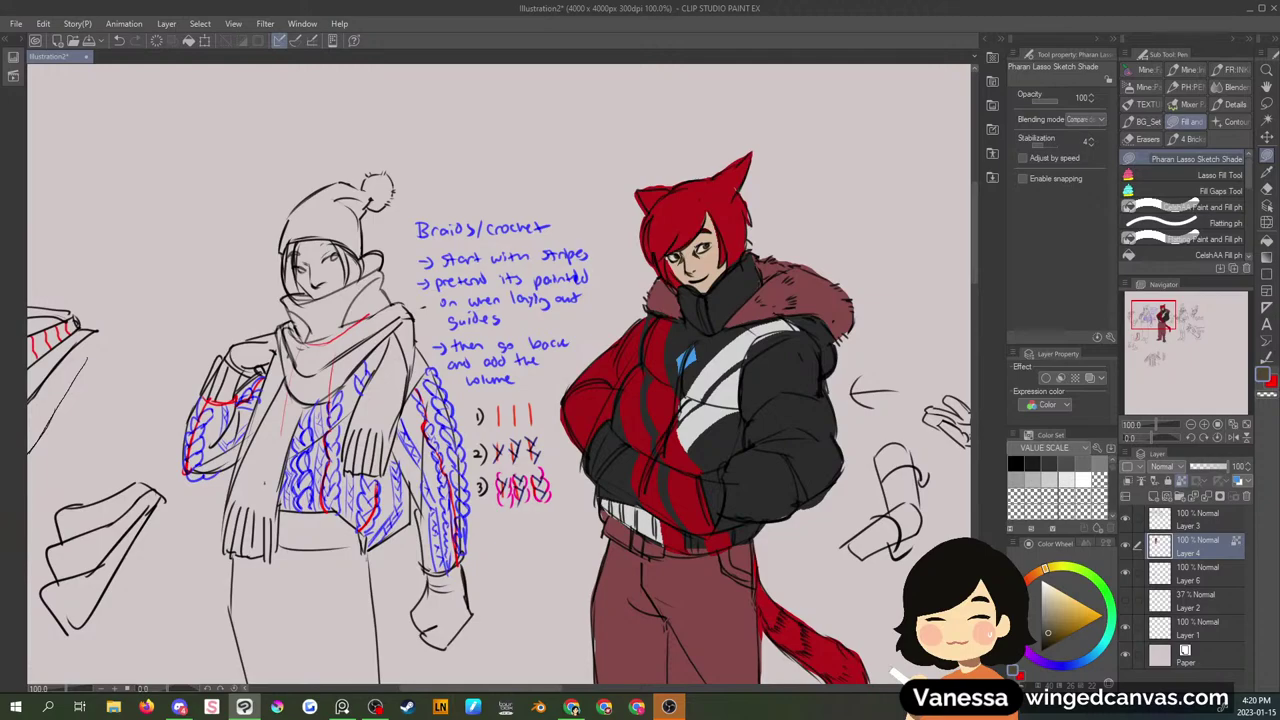
pyautogui.click(571, 707)
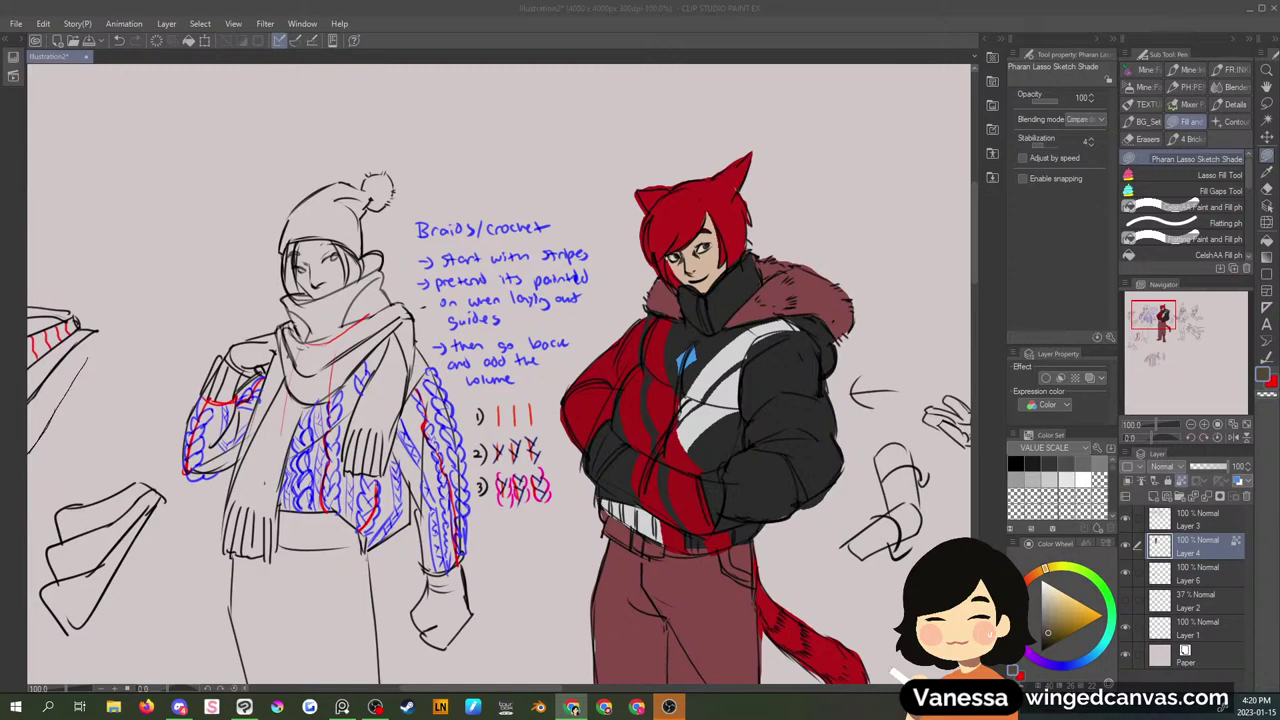
pyautogui.moveTo(1054, 600); pyautogui.dragTo(1043, 587)
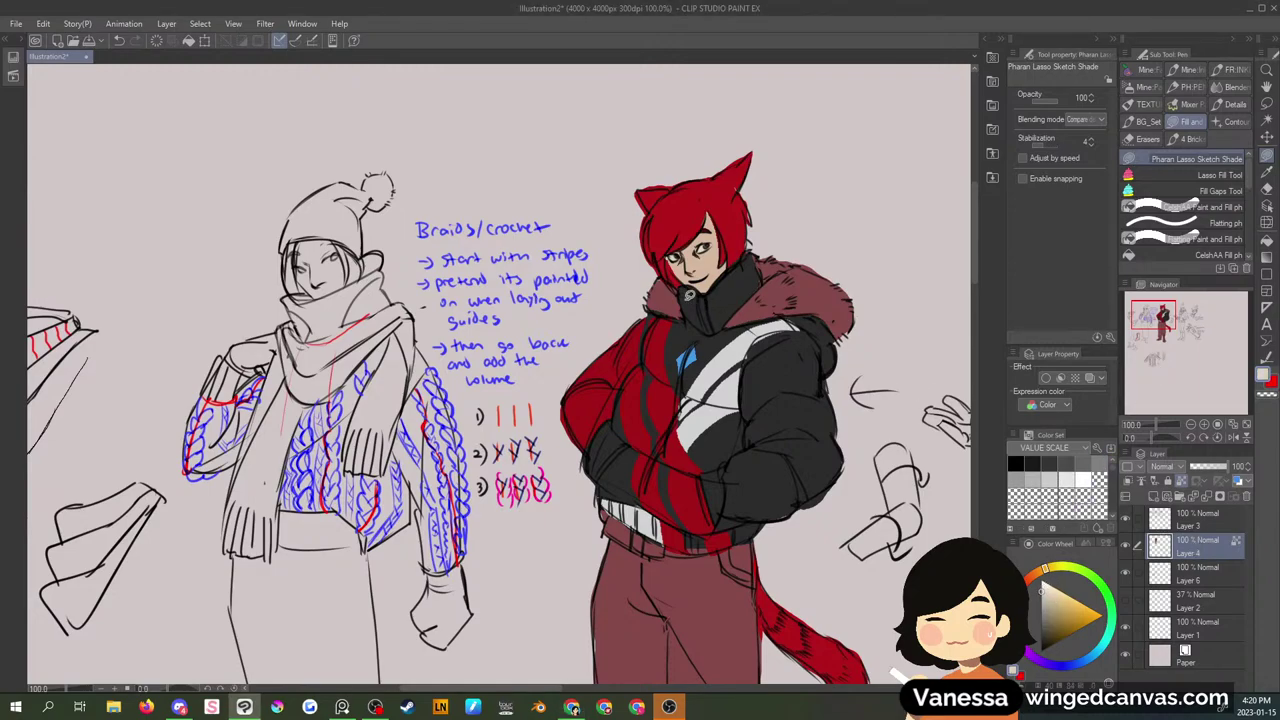
pyautogui.moveTo(678, 286); pyautogui.dragTo(680, 284)
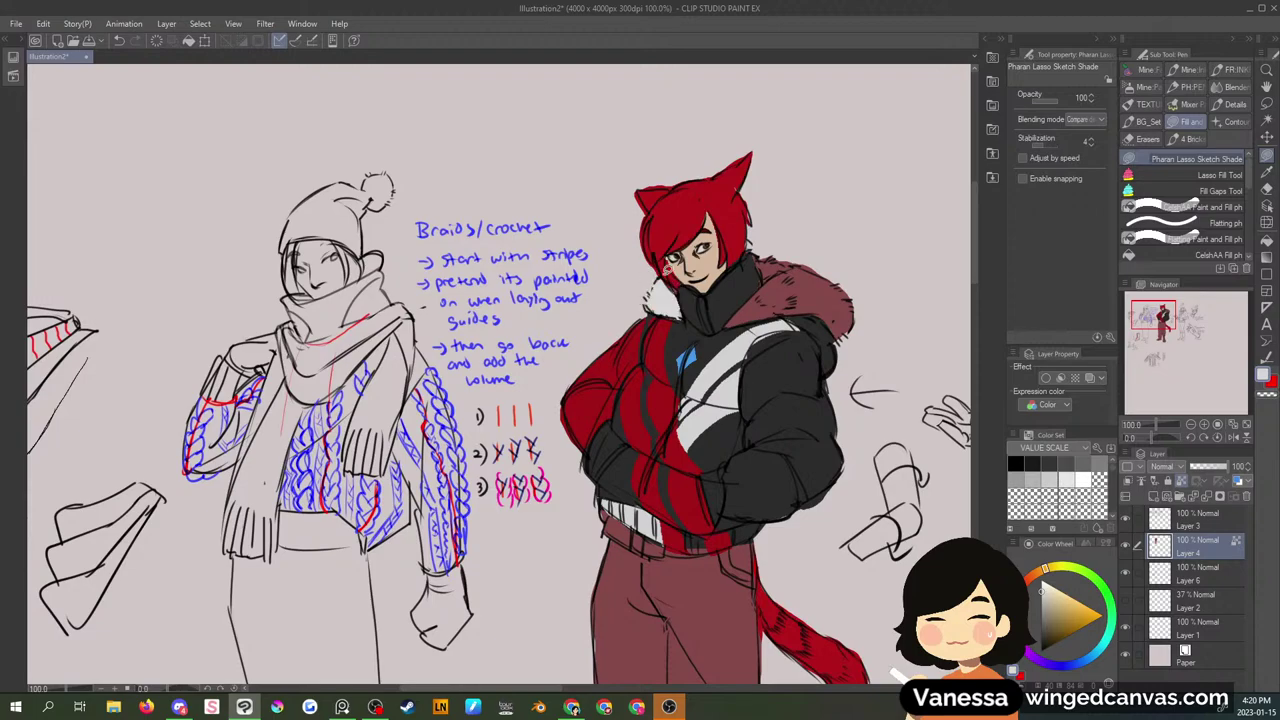
pyautogui.moveTo(762, 281)
pyautogui.mouseDown()
pyautogui.moveTo(740, 325)
pyautogui.moveTo(812, 308)
pyautogui.moveTo(872, 345)
pyautogui.moveTo(758, 247)
pyautogui.mouseUp()
pyautogui.moveTo(804, 301)
pyautogui.mouseDown()
pyautogui.moveTo(788, 307)
pyautogui.moveTo(828, 306)
pyautogui.mouseUp()
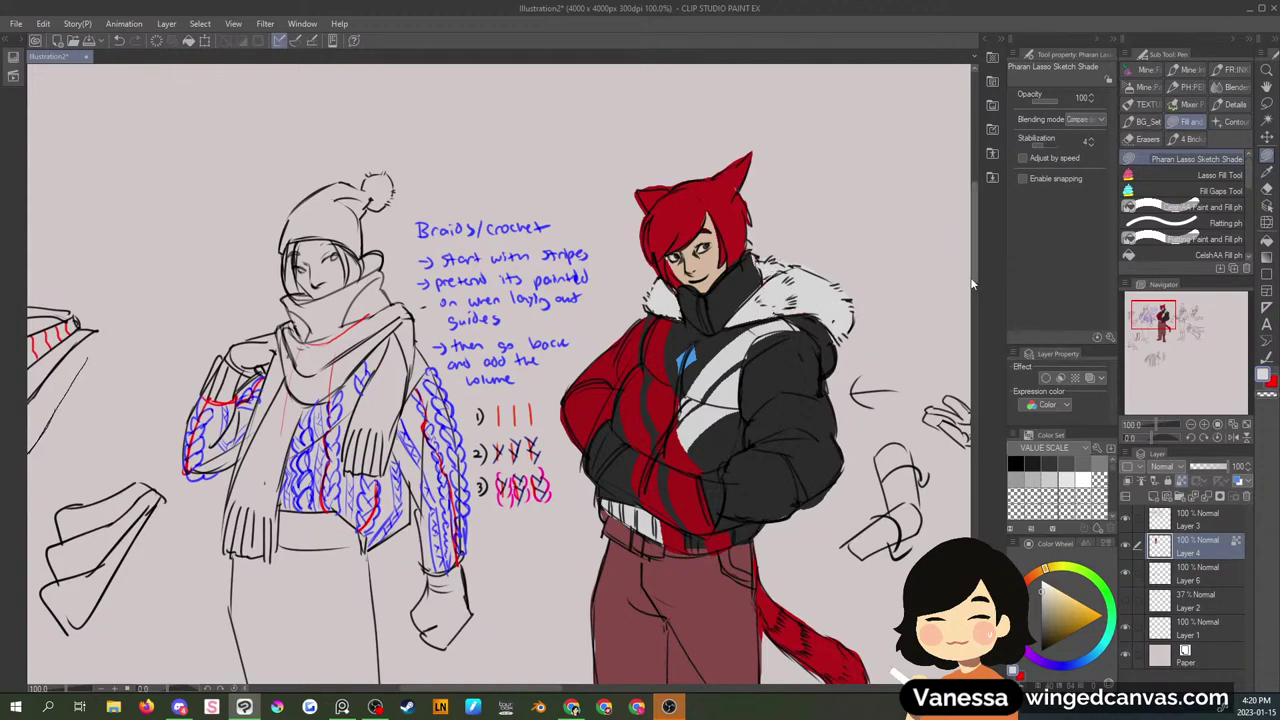
# - Recolour the middle figure's trousers, belt and boots dark olive brown
pyautogui.moveTo(974, 276); pyautogui.dragTo(974, 324)
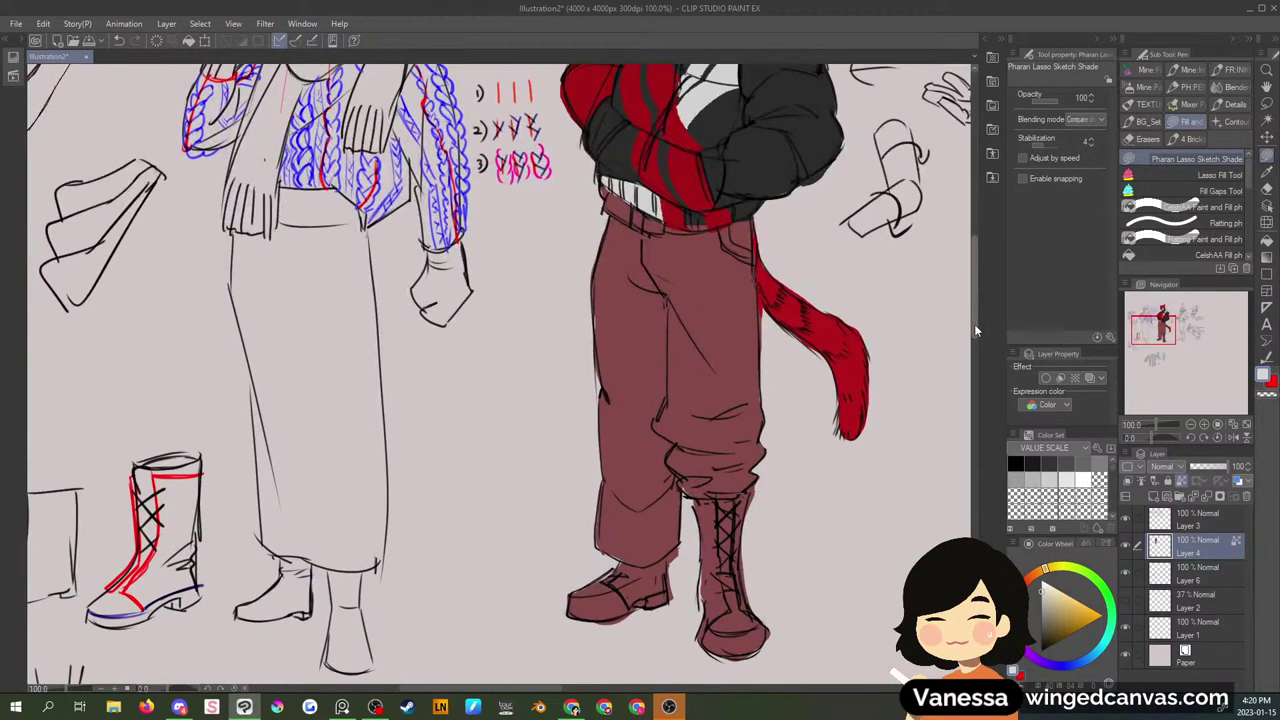
pyautogui.click(1048, 632)
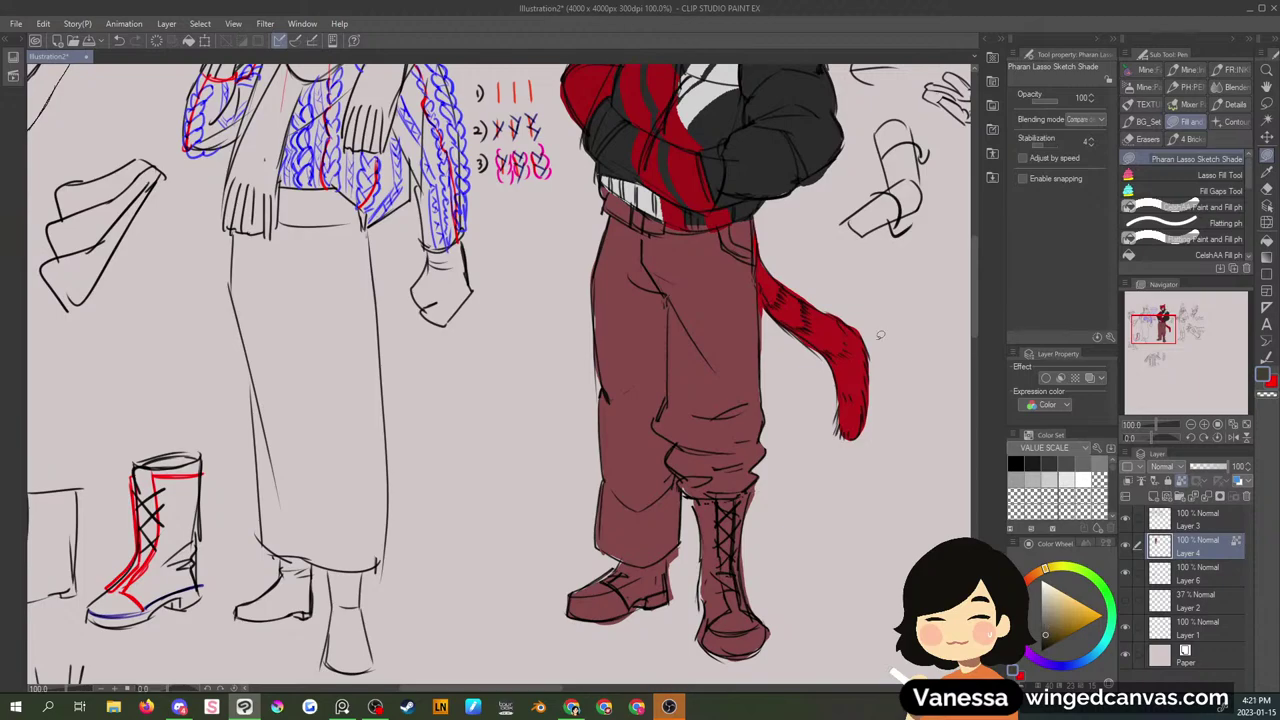
pyautogui.moveTo(758, 215)
pyautogui.mouseDown()
pyautogui.moveTo(788, 478)
pyautogui.moveTo(774, 486)
pyautogui.moveTo(780, 630)
pyautogui.moveTo(561, 573)
pyautogui.moveTo(571, 288)
pyautogui.moveTo(598, 184)
pyautogui.moveTo(668, 222)
pyautogui.moveTo(752, 213)
pyautogui.mouseUp()
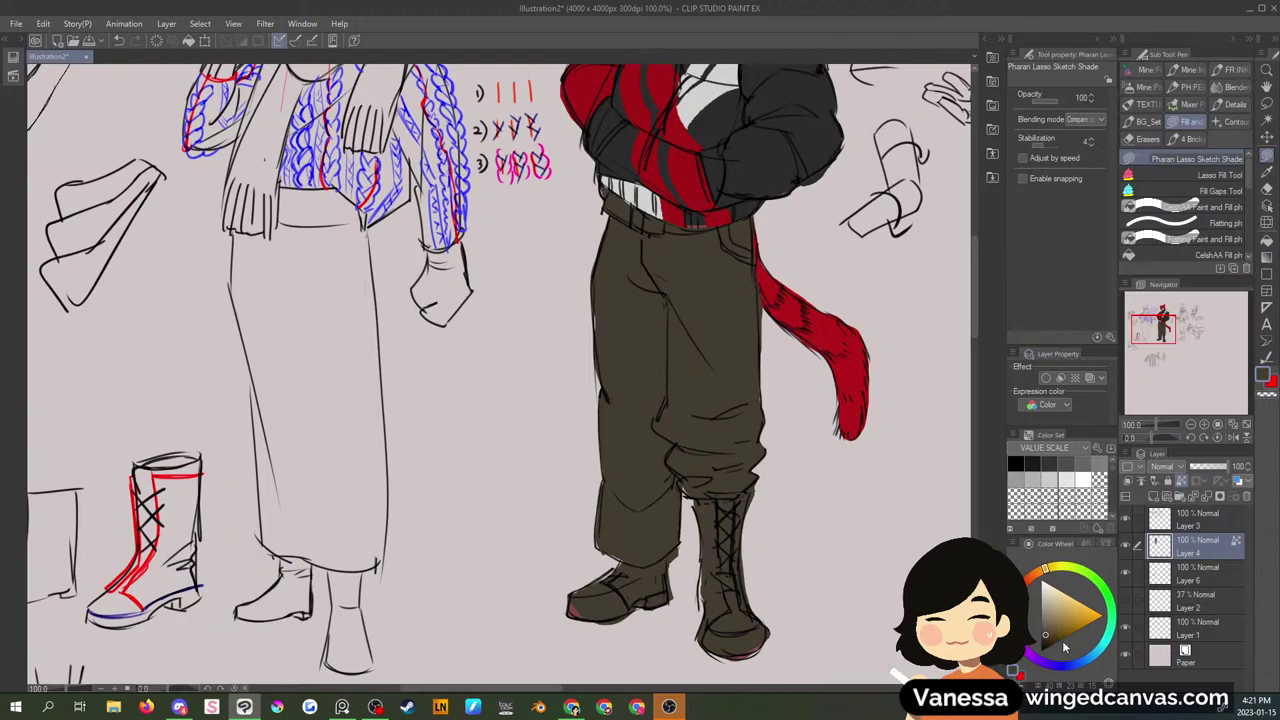
# - Fill both boots with a warmer brown and darken the area behind the laces
pyautogui.moveTo(717, 611)
pyautogui.mouseDown()
pyautogui.moveTo(712, 525)
pyautogui.moveTo(730, 565)
pyautogui.moveTo(697, 648)
pyautogui.moveTo(704, 640)
pyautogui.mouseUp()
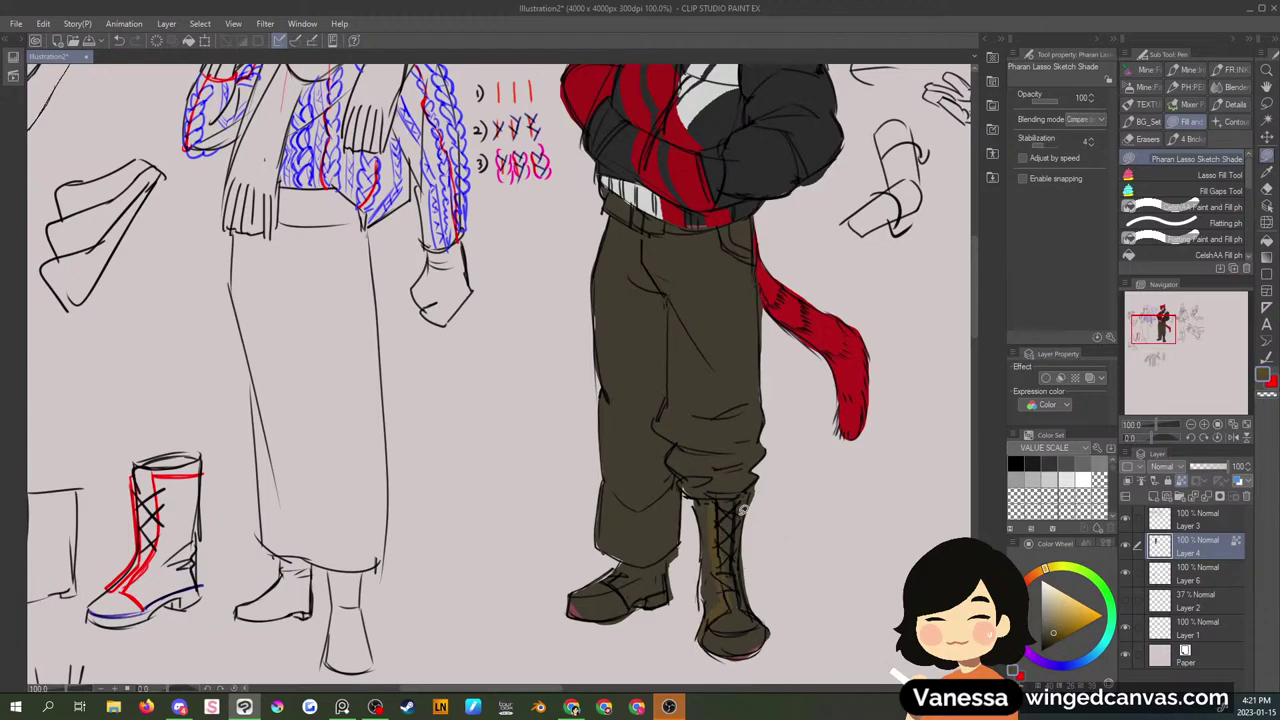
pyautogui.moveTo(650, 606)
pyautogui.mouseDown()
pyautogui.moveTo(584, 605)
pyautogui.moveTo(660, 584)
pyautogui.moveTo(683, 599)
pyautogui.moveTo(631, 627)
pyautogui.mouseUp()
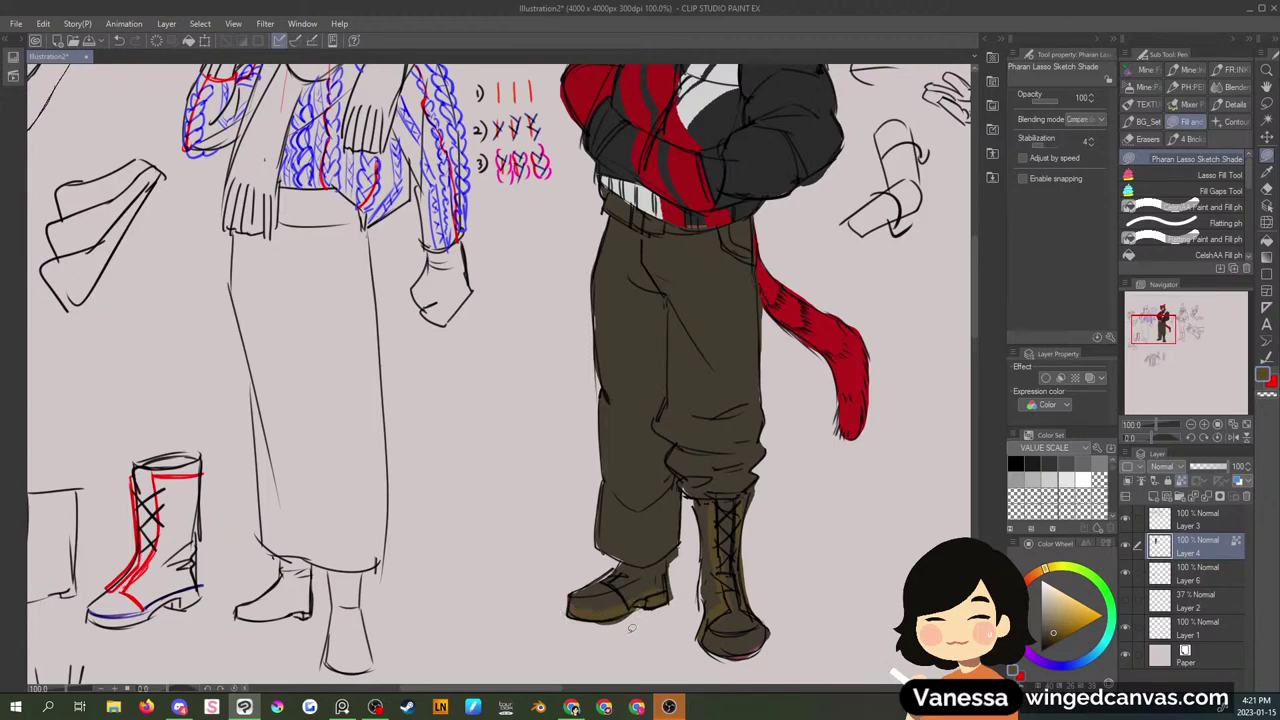
pyautogui.moveTo(738, 632)
pyautogui.mouseDown()
pyautogui.moveTo(785, 639)
pyautogui.moveTo(708, 630)
pyautogui.mouseUp()
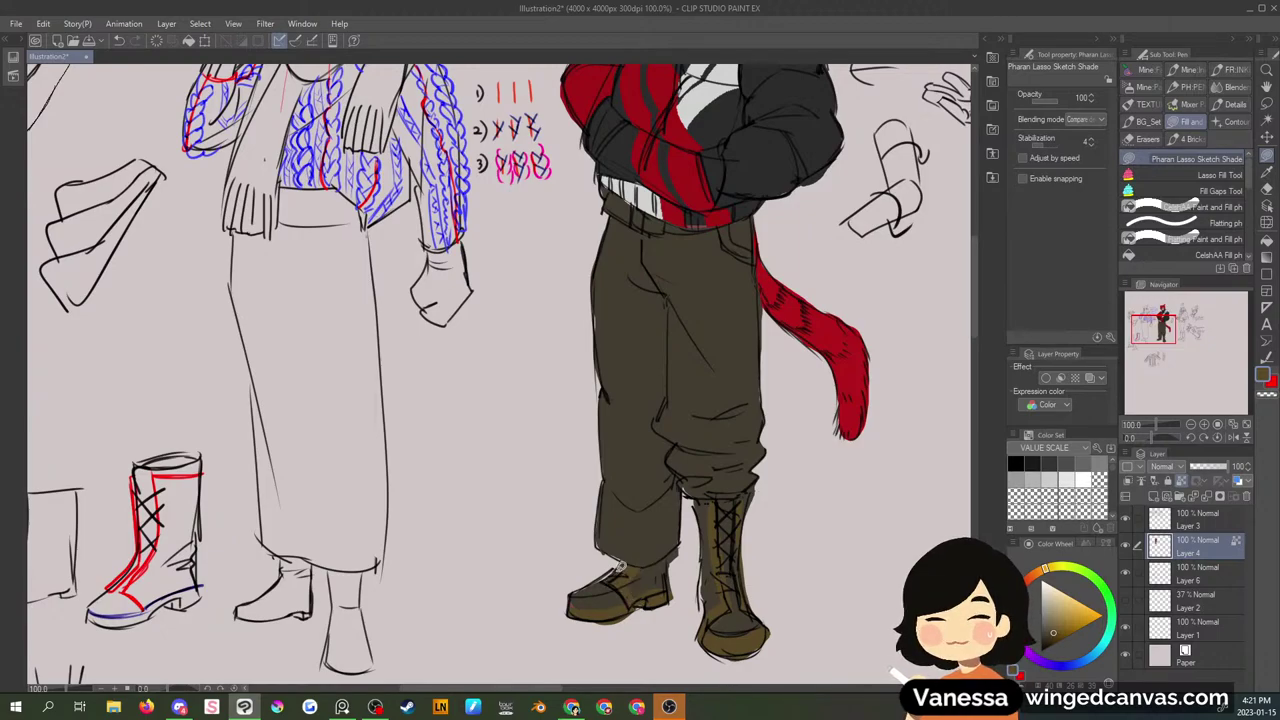
pyautogui.click(1050, 639)
pyautogui.moveTo(732, 506)
pyautogui.mouseDown()
pyautogui.moveTo(724, 590)
pyautogui.moveTo(740, 572)
pyautogui.moveTo(736, 494)
pyautogui.mouseUp()
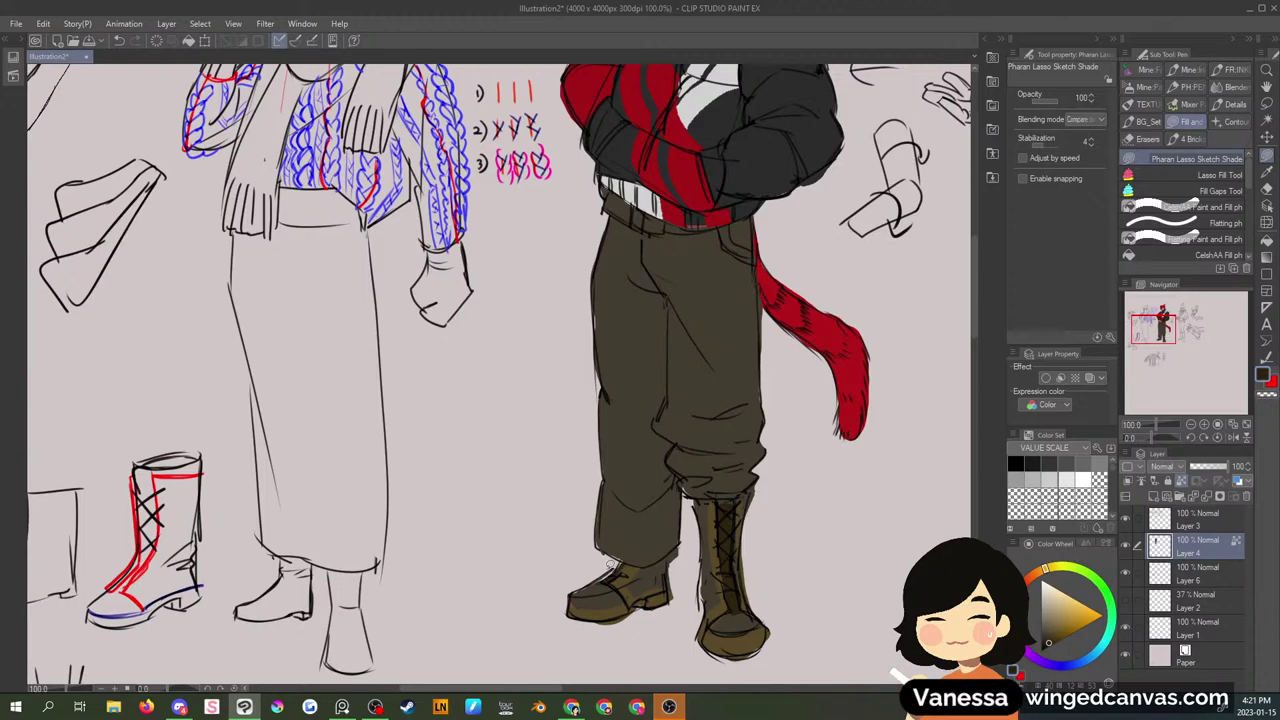
# - Add grey shading to the jacket's ribbed hem and try a dark fill on the upper right trouser leg
pyautogui.click(1190, 424)
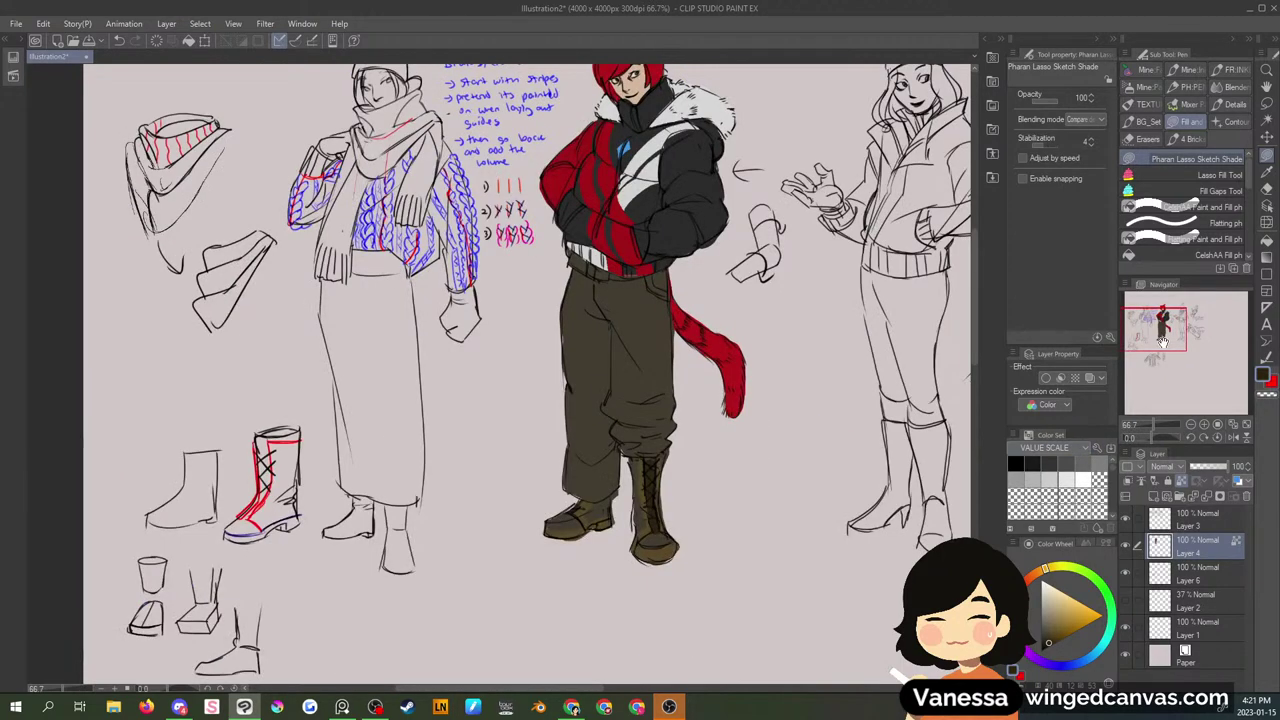
pyautogui.moveTo(1162, 341); pyautogui.dragTo(1156, 333)
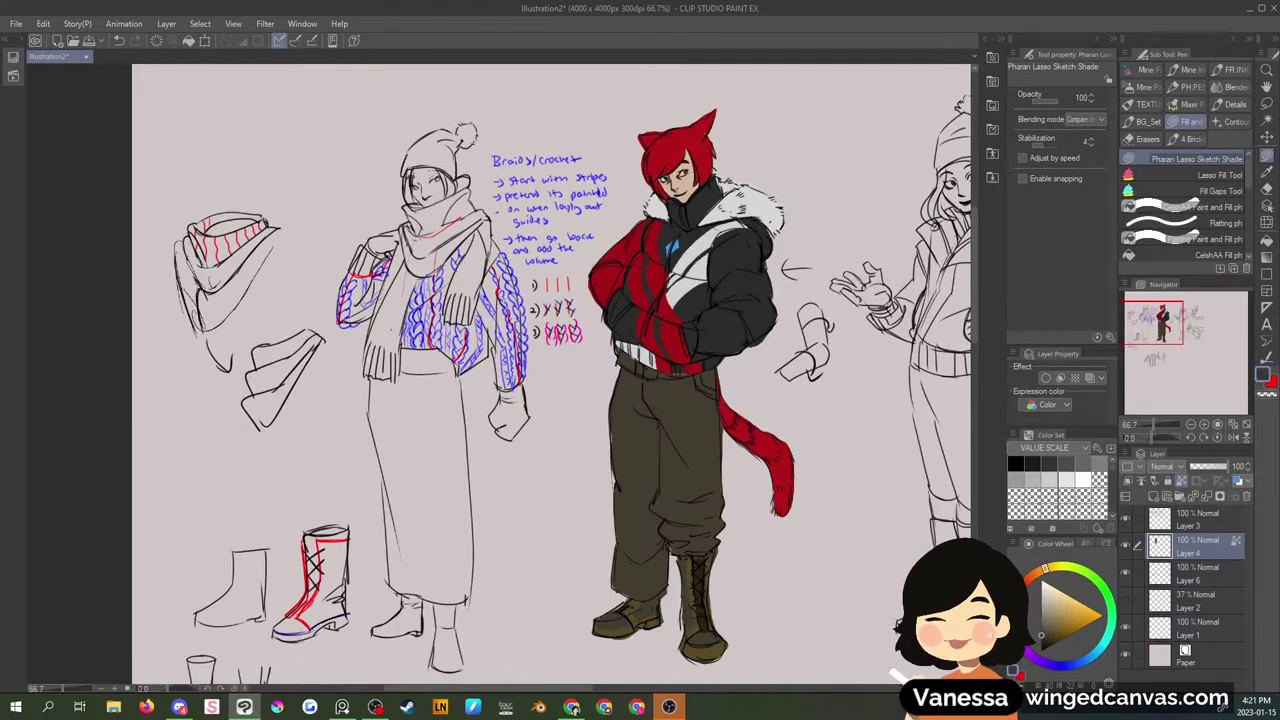
pyautogui.hotkey('alt', 'Tab')
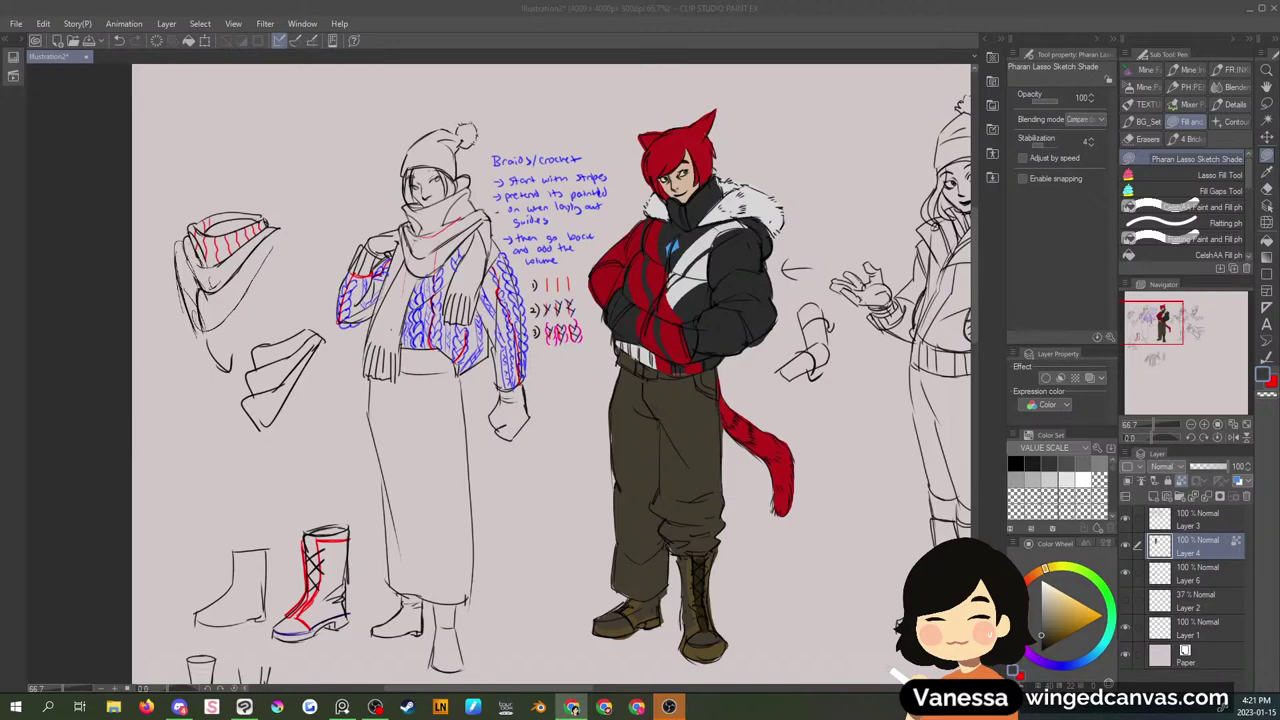
pyautogui.click(644, 373)
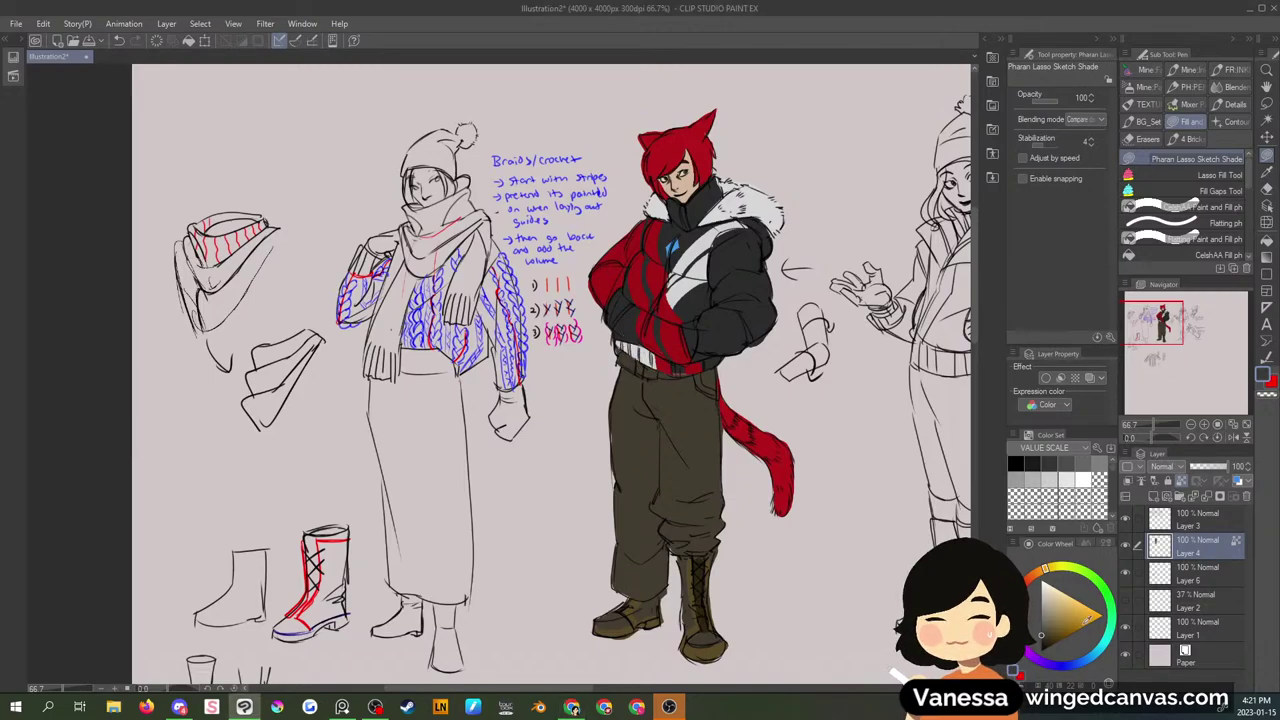
pyautogui.click(1047, 639)
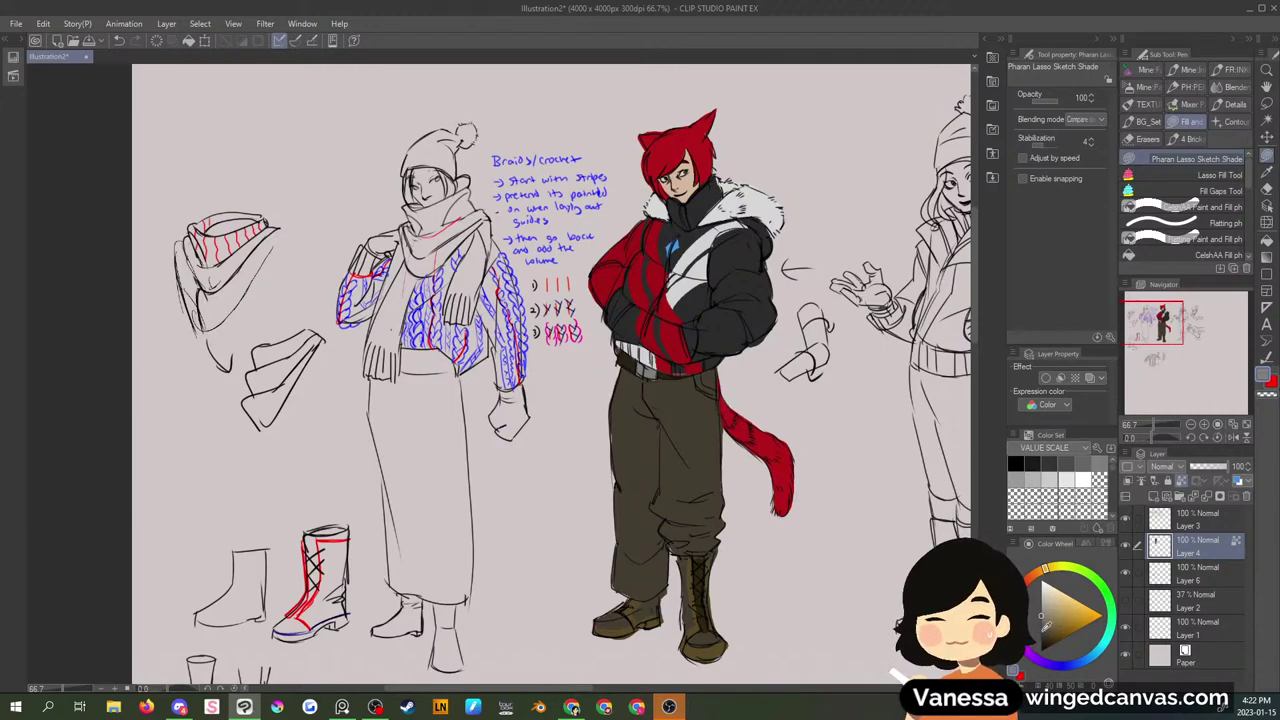
pyautogui.click(1041, 630)
pyautogui.moveTo(634, 399)
pyautogui.mouseDown()
pyautogui.moveTo(640, 422)
pyautogui.moveTo(664, 428)
pyautogui.mouseUp()
pyautogui.moveTo(631, 398)
pyautogui.mouseDown()
pyautogui.moveTo(690, 448)
pyautogui.moveTo(619, 462)
pyautogui.moveTo(626, 474)
pyautogui.mouseUp()
# - Extend the blue angular accents across the jacket's upper chest below the collar, using the existing accent's blue
pyautogui.keyDown('alt'); pyautogui.click(681, 414); pyautogui.keyUp('alt')
pyautogui.keyDown('alt'); pyautogui.click(675, 235); pyautogui.keyUp('alt')
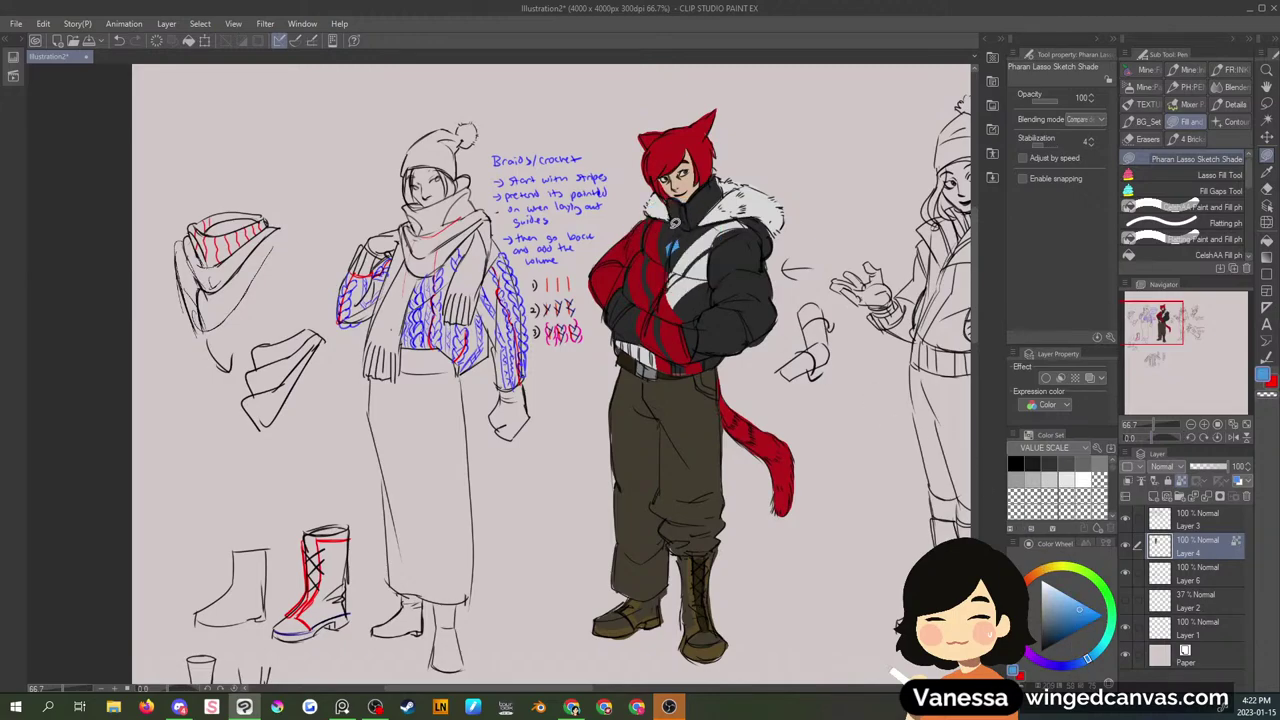
pyautogui.moveTo(675, 222)
pyautogui.mouseDown()
pyautogui.moveTo(672, 237)
pyautogui.moveTo(676, 226)
pyautogui.moveTo(698, 244)
pyautogui.mouseUp()
# - Fill near-black panels down the inner and outer sides of the left trouser leg with an olive strip between them
pyautogui.keyDown('alt'); pyautogui.click(755, 310); pyautogui.keyUp('alt')
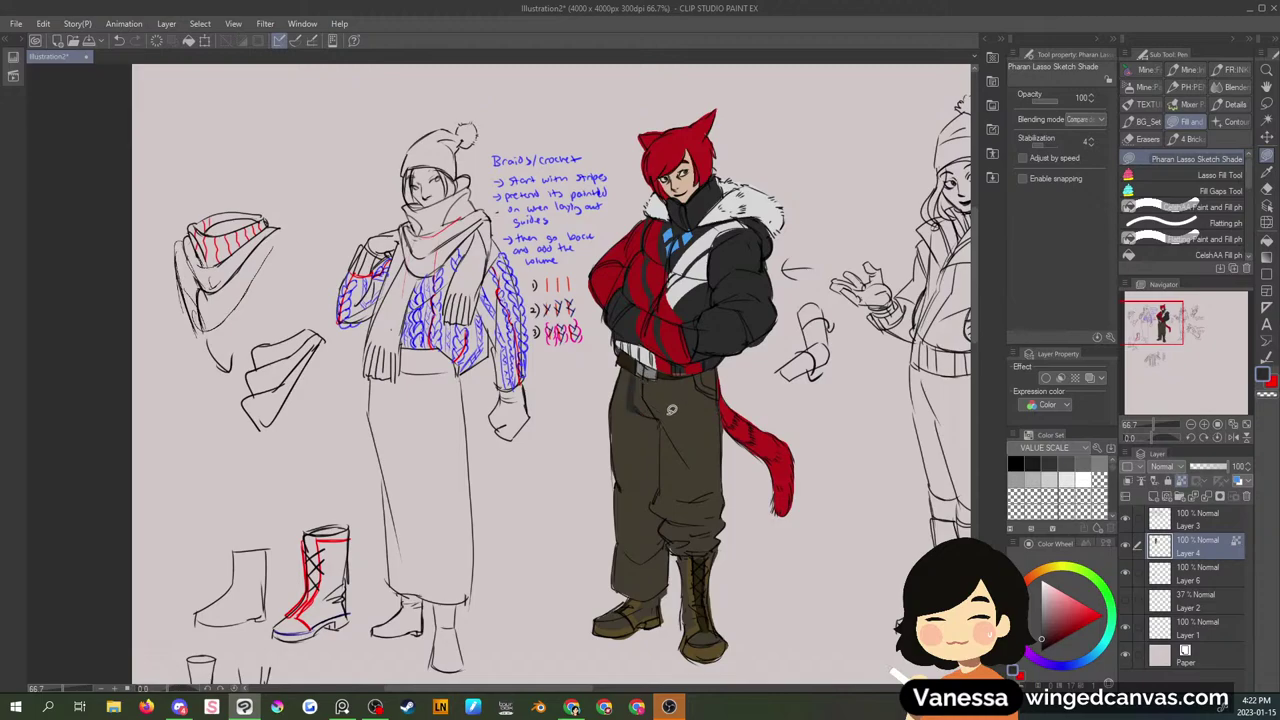
pyautogui.moveTo(650, 386)
pyautogui.mouseDown()
pyautogui.moveTo(665, 476)
pyautogui.moveTo(685, 489)
pyautogui.moveTo(724, 481)
pyautogui.moveTo(718, 364)
pyautogui.moveTo(652, 378)
pyautogui.mouseUp()
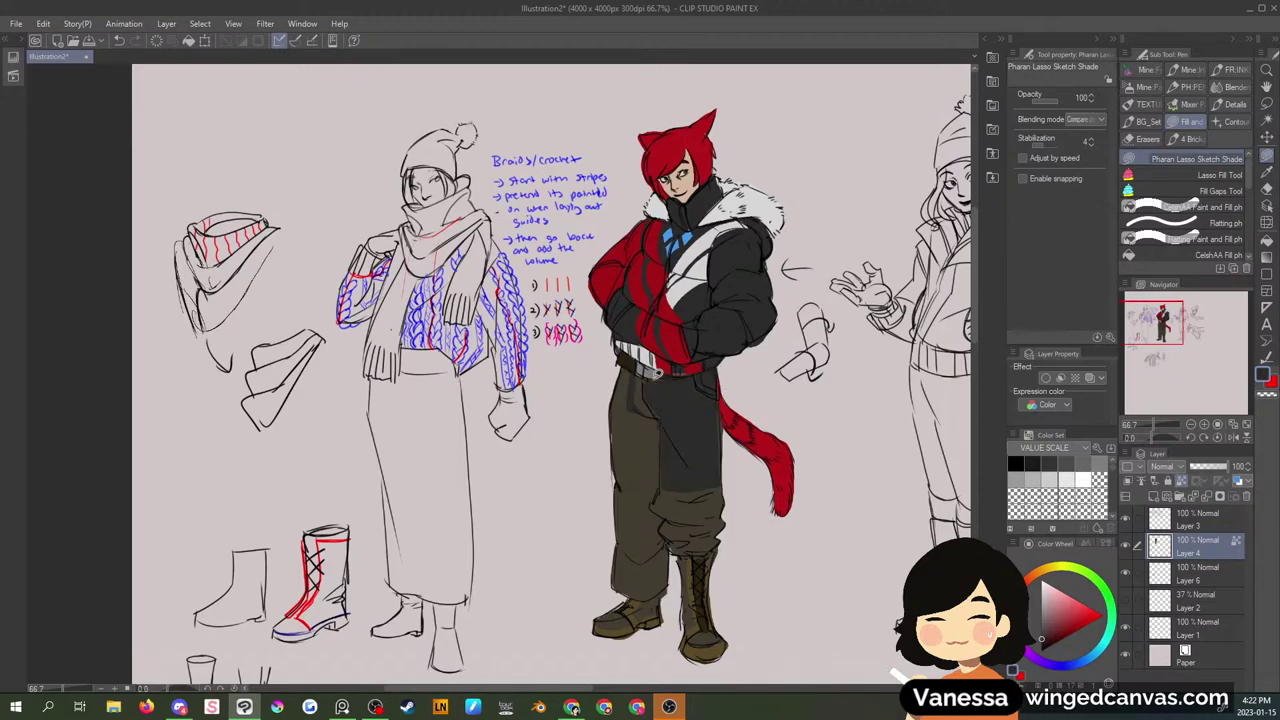
pyautogui.moveTo(668, 466)
pyautogui.mouseDown()
pyautogui.moveTo(663, 486)
pyautogui.moveTo(722, 480)
pyautogui.moveTo(708, 428)
pyautogui.mouseUp()
pyautogui.moveTo(713, 498)
pyautogui.mouseDown()
pyautogui.moveTo(707, 545)
pyautogui.moveTo(712, 468)
pyautogui.moveTo(667, 506)
pyautogui.moveTo(694, 552)
pyautogui.moveTo(678, 373)
pyautogui.moveTo(702, 369)
pyautogui.moveTo(706, 510)
pyautogui.mouseUp()
pyautogui.keyDown('alt'); pyautogui.click(703, 508); pyautogui.keyUp('alt')
pyautogui.keyDown('alt'); pyautogui.click(706, 505); pyautogui.keyUp('alt')
pyautogui.moveTo(708, 381)
pyautogui.mouseDown()
pyautogui.moveTo(700, 481)
pyautogui.moveTo(705, 373)
pyautogui.mouseUp()
# - Try two vertical dark red stripes down the figure's right trouser leg
pyautogui.keyDown('alt'); pyautogui.click(677, 337); pyautogui.keyUp('alt')
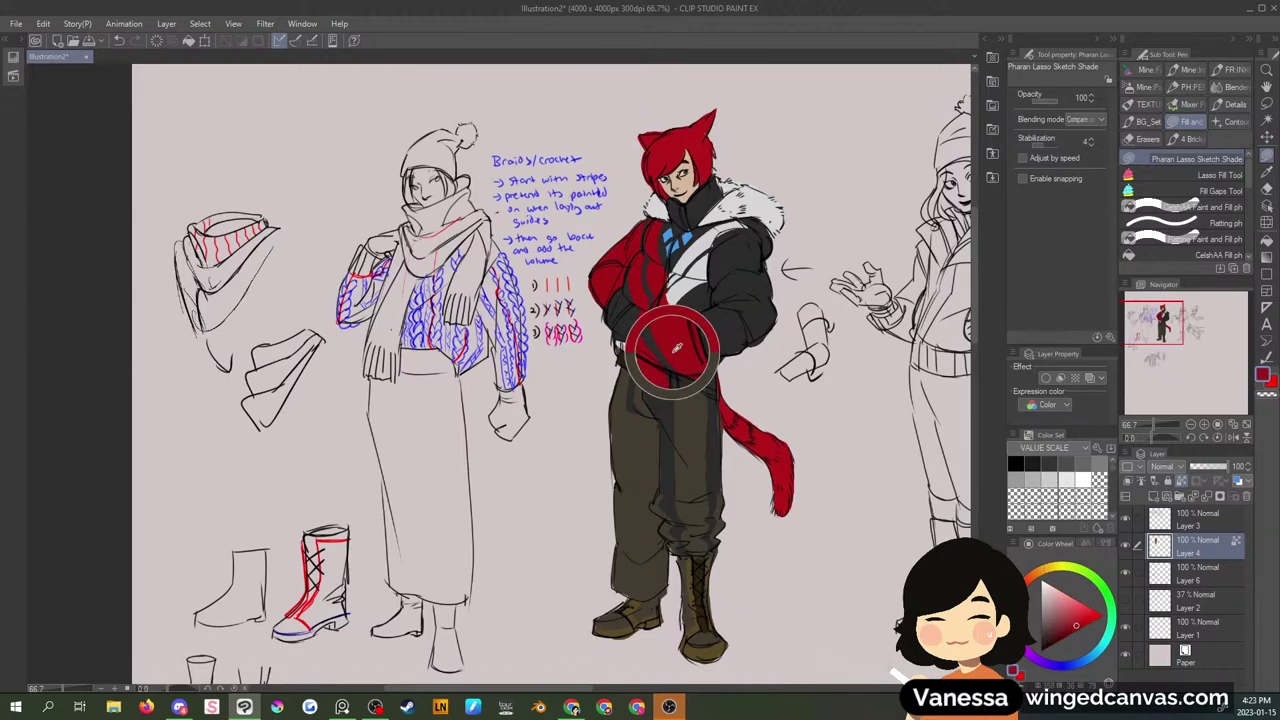
pyautogui.moveTo(642, 412); pyautogui.dragTo(620, 372)
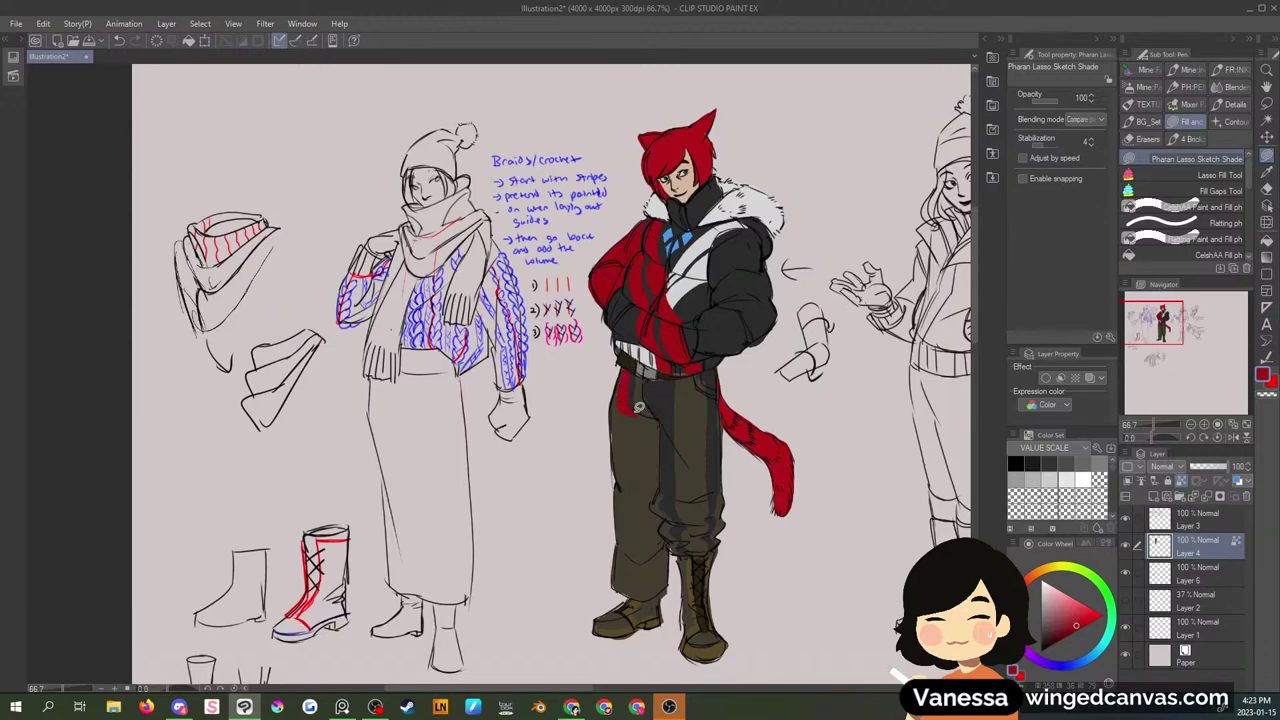
pyautogui.moveTo(629, 412)
pyautogui.mouseDown()
pyautogui.moveTo(636, 548)
pyautogui.moveTo(655, 596)
pyautogui.moveTo(636, 406)
pyautogui.mouseUp()
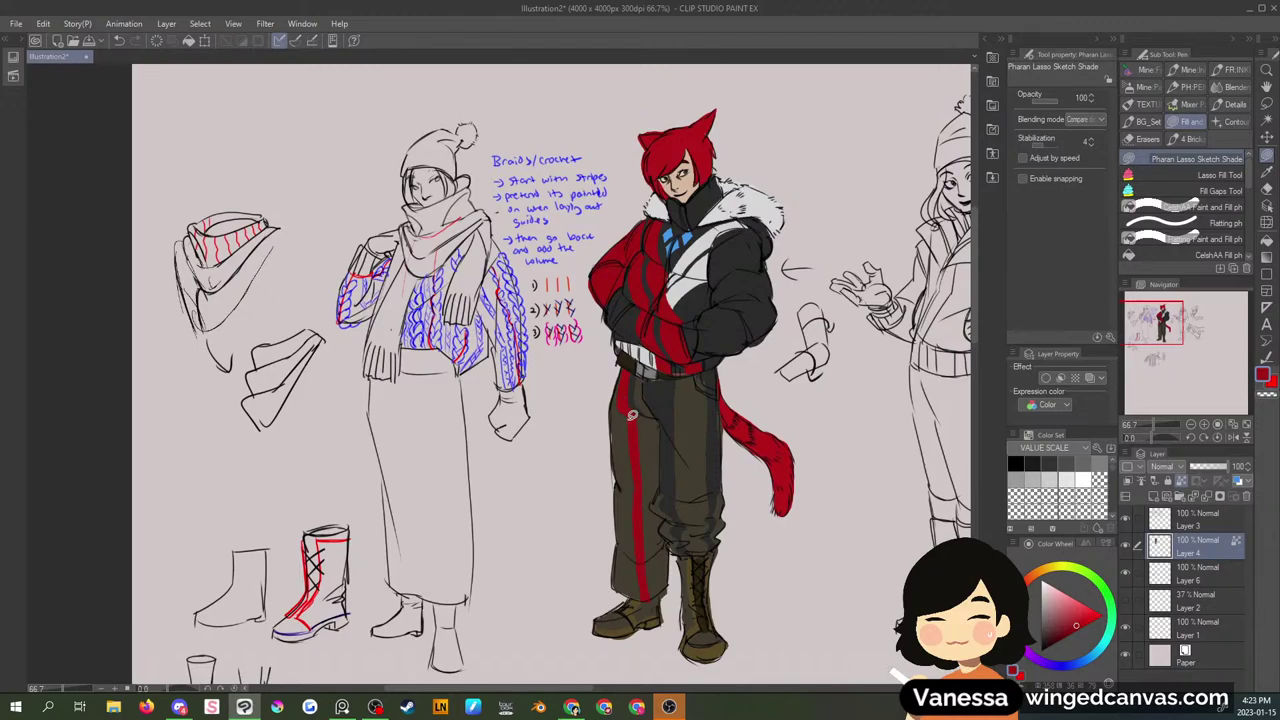
pyautogui.moveTo(628, 414)
pyautogui.mouseDown()
pyautogui.moveTo(640, 597)
pyautogui.moveTo(627, 588)
pyautogui.moveTo(624, 388)
pyautogui.mouseUp()
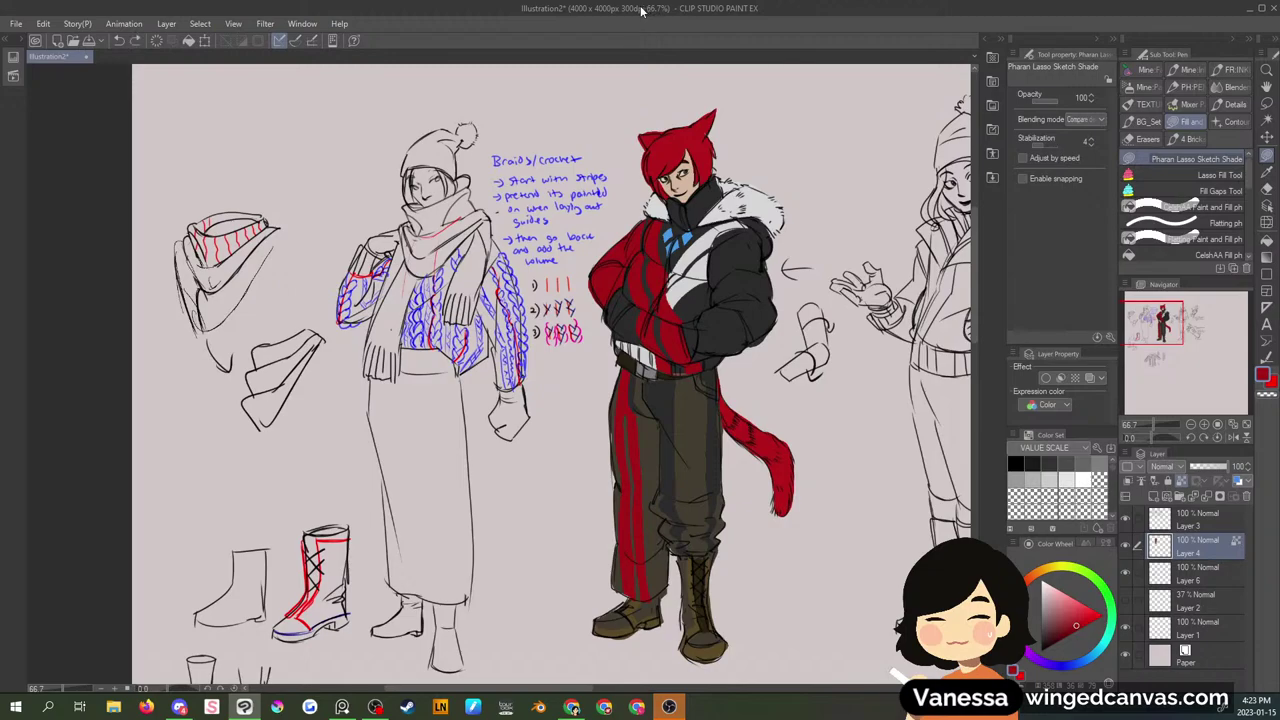
pyautogui.hotkey('ctrl', 'z')
pyautogui.hotkey('ctrl', 'z')
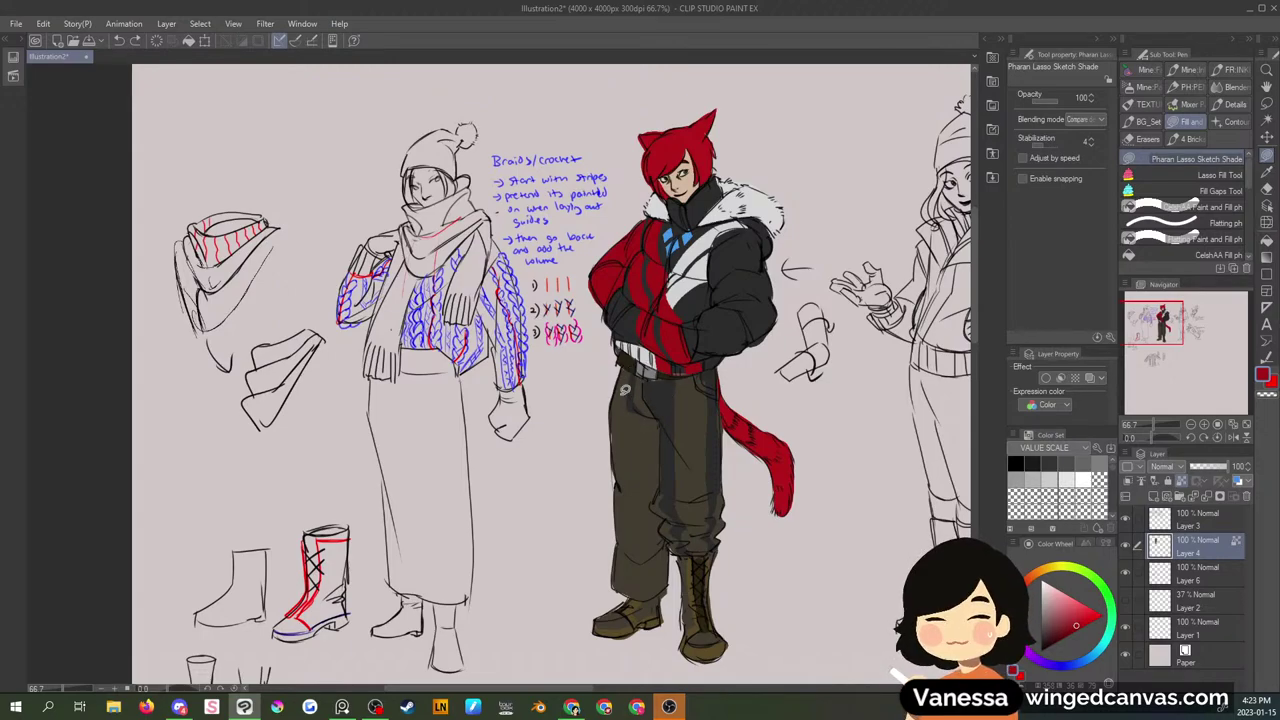
# - Fill one long dark red stripe down the outer part of the right trouser leg, continuing to the cuff with an angled break
pyautogui.moveTo(624, 390)
pyautogui.mouseDown()
pyautogui.moveTo(614, 405)
pyautogui.moveTo(632, 398)
pyautogui.moveTo(634, 353)
pyautogui.mouseUp()
pyautogui.moveTo(620, 404)
pyautogui.mouseDown()
pyautogui.moveTo(625, 525)
pyautogui.moveTo(643, 560)
pyautogui.moveTo(630, 398)
pyautogui.mouseUp()
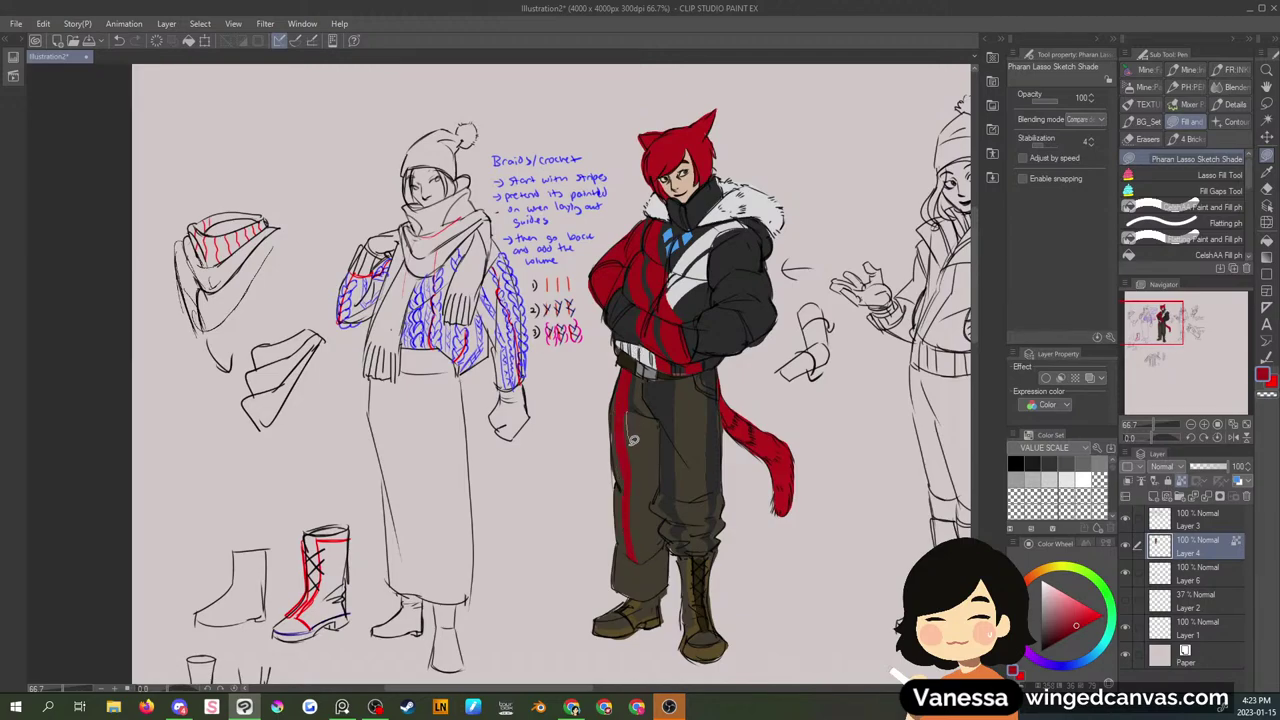
pyautogui.moveTo(645, 563)
pyautogui.mouseDown()
pyautogui.moveTo(626, 512)
pyautogui.moveTo(628, 394)
pyautogui.mouseUp()
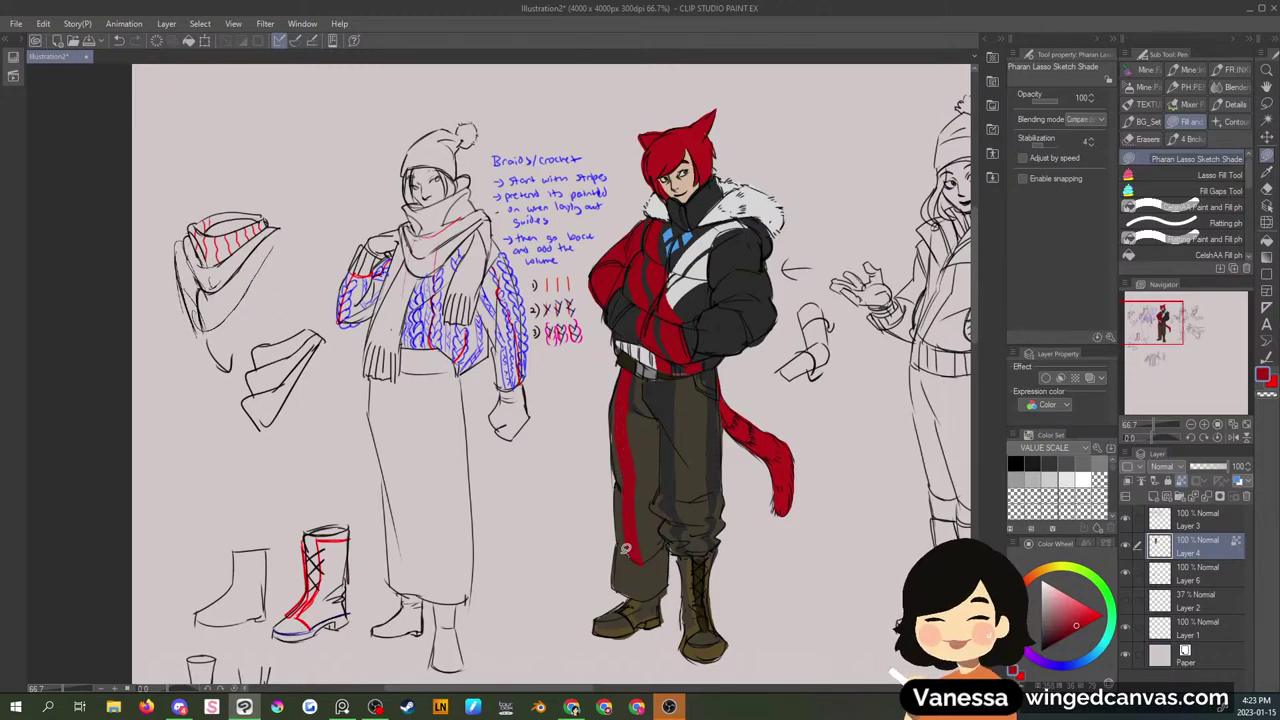
pyautogui.moveTo(630, 548)
pyautogui.mouseDown()
pyautogui.moveTo(639, 596)
pyautogui.moveTo(638, 540)
pyautogui.mouseUp()
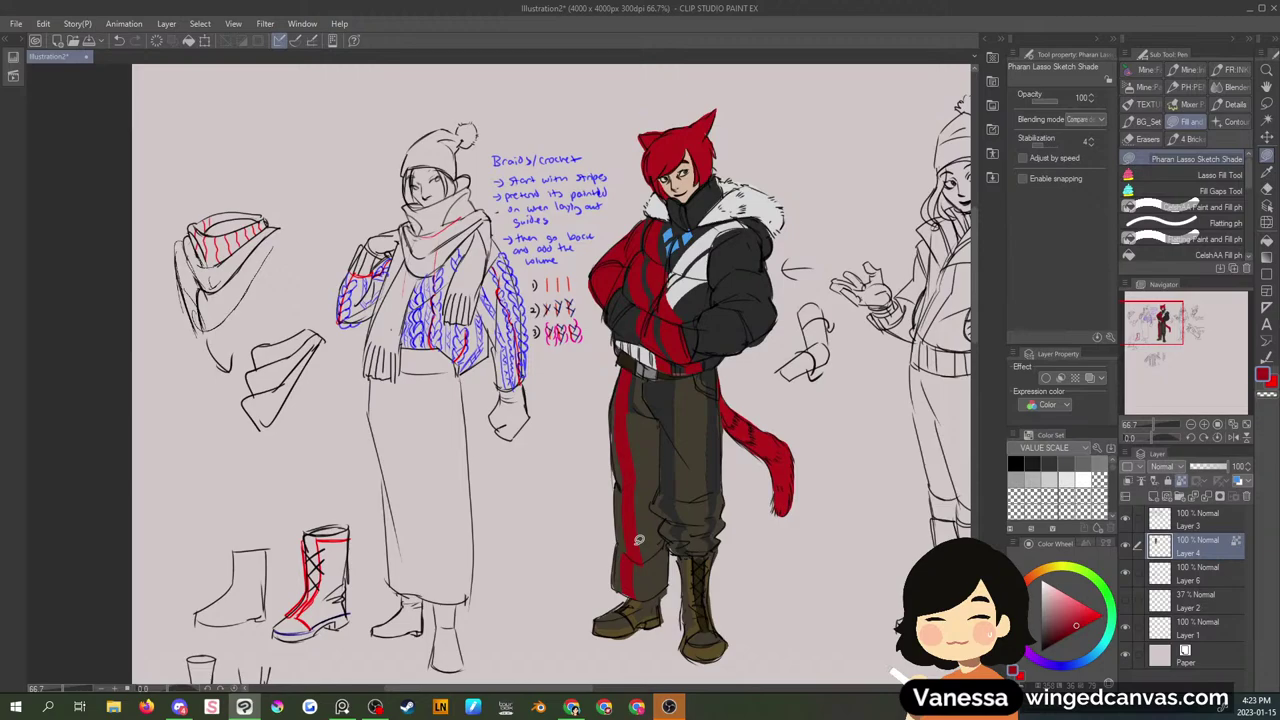
# - Add pale pink streaks to the figure's red hair and darker red bands across the tail
pyautogui.click(1050, 647)
pyautogui.click(1053, 591)
pyautogui.moveTo(662, 172)
pyautogui.mouseDown()
pyautogui.moveTo(676, 134)
pyautogui.moveTo(664, 164)
pyautogui.moveTo(706, 123)
pyautogui.moveTo(673, 146)
pyautogui.moveTo(665, 183)
pyautogui.moveTo(653, 164)
pyautogui.moveTo(659, 187)
pyautogui.moveTo(657, 160)
pyautogui.moveTo(706, 168)
pyautogui.mouseUp()
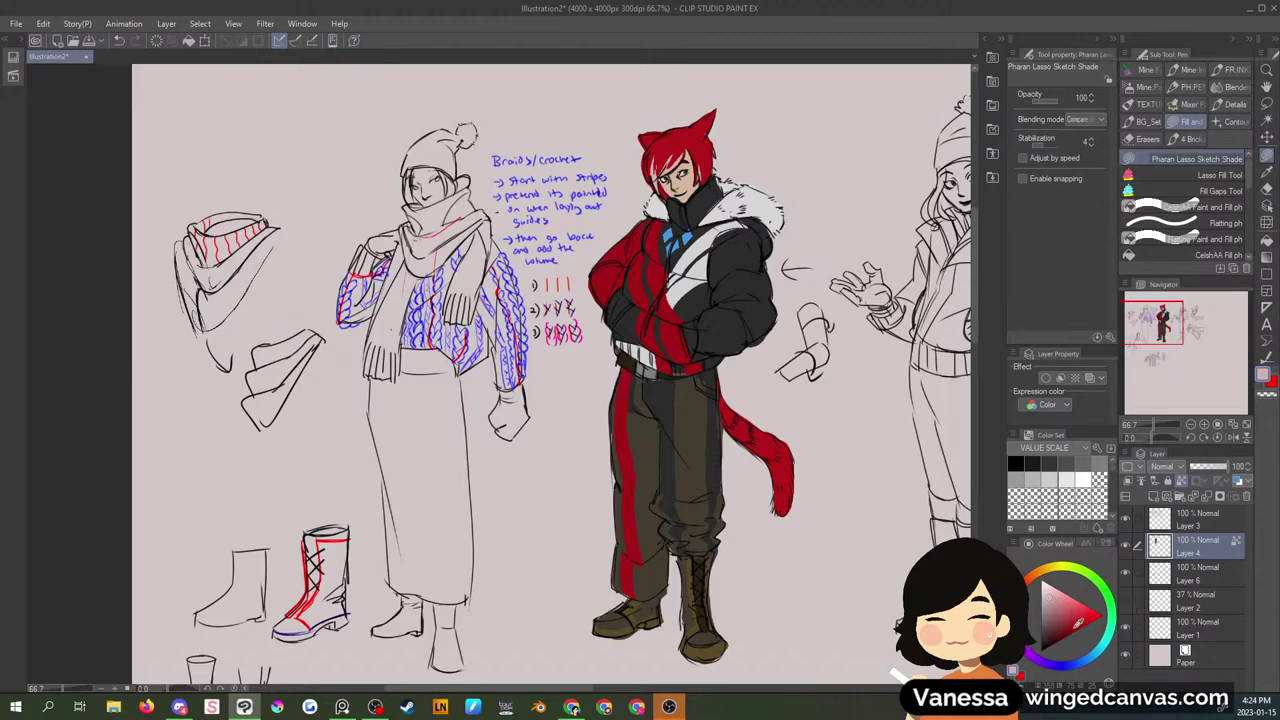
pyautogui.moveTo(1078, 622); pyautogui.dragTo(1058, 636)
pyautogui.moveTo(740, 427)
pyautogui.mouseDown()
pyautogui.moveTo(772, 452)
pyautogui.moveTo(759, 445)
pyautogui.moveTo(778, 432)
pyautogui.moveTo(790, 447)
pyautogui.moveTo(778, 477)
pyautogui.moveTo(793, 454)
pyautogui.moveTo(797, 480)
pyautogui.moveTo(778, 480)
pyautogui.moveTo(788, 470)
pyautogui.moveTo(784, 506)
pyautogui.moveTo(779, 488)
pyautogui.moveTo(792, 512)
pyautogui.moveTo(783, 459)
pyautogui.mouseUp()
# - On a new layer above the colours, fill both lower trouser legs off-white and set its blending mode to Glow dodge
pyautogui.click(1041, 588)
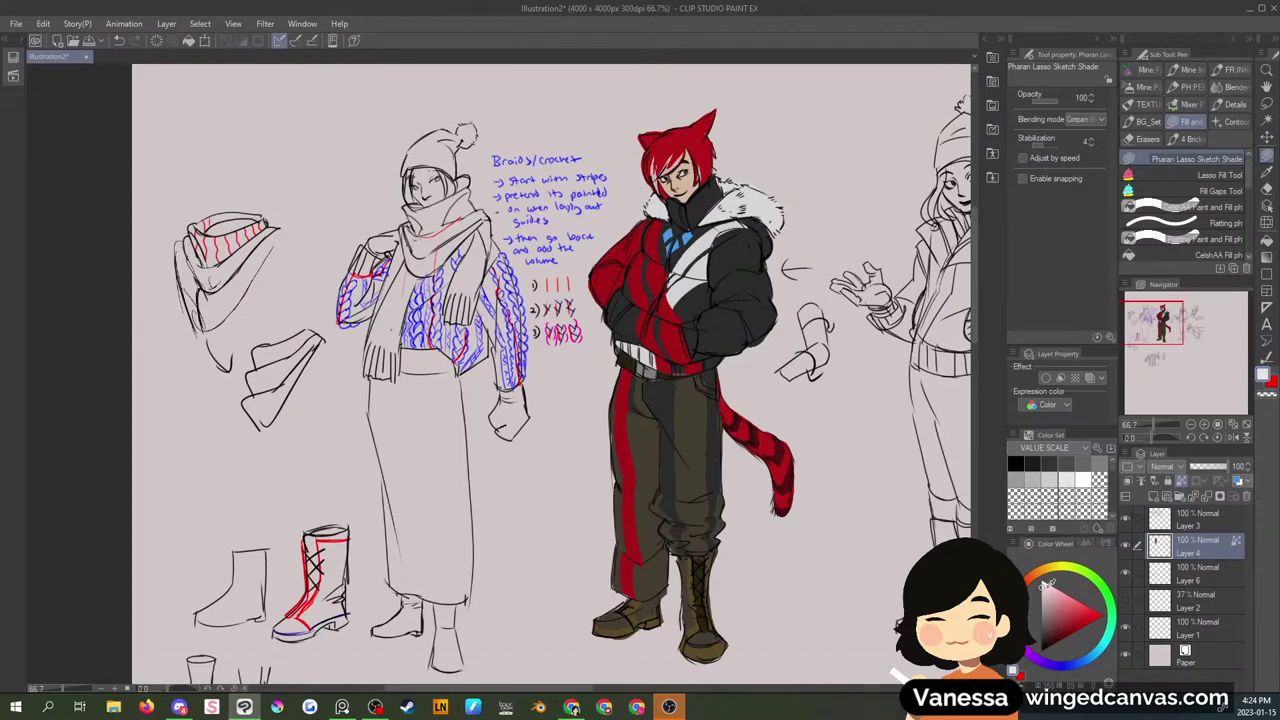
pyautogui.click(1153, 496)
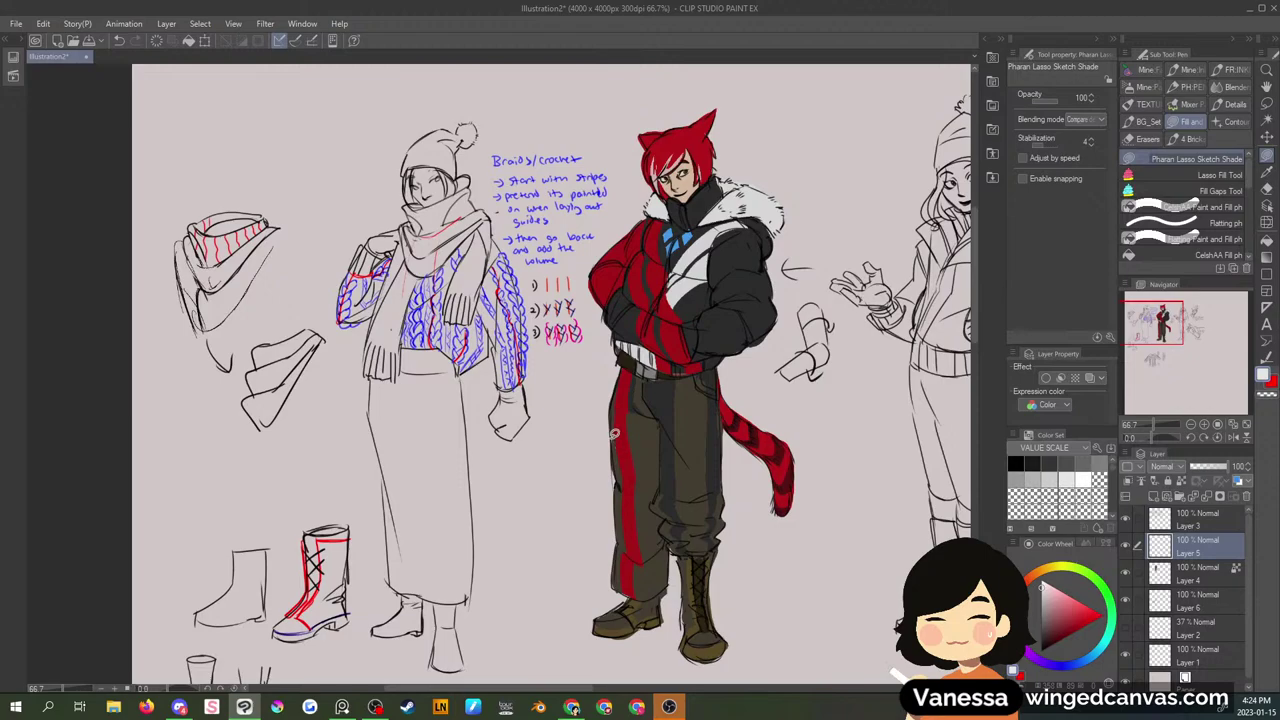
pyautogui.moveTo(611, 439)
pyautogui.mouseDown()
pyautogui.moveTo(665, 442)
pyautogui.moveTo(654, 504)
pyautogui.moveTo(670, 518)
pyautogui.moveTo(674, 563)
pyautogui.moveTo(654, 594)
pyautogui.moveTo(616, 582)
pyautogui.moveTo(608, 440)
pyautogui.mouseUp()
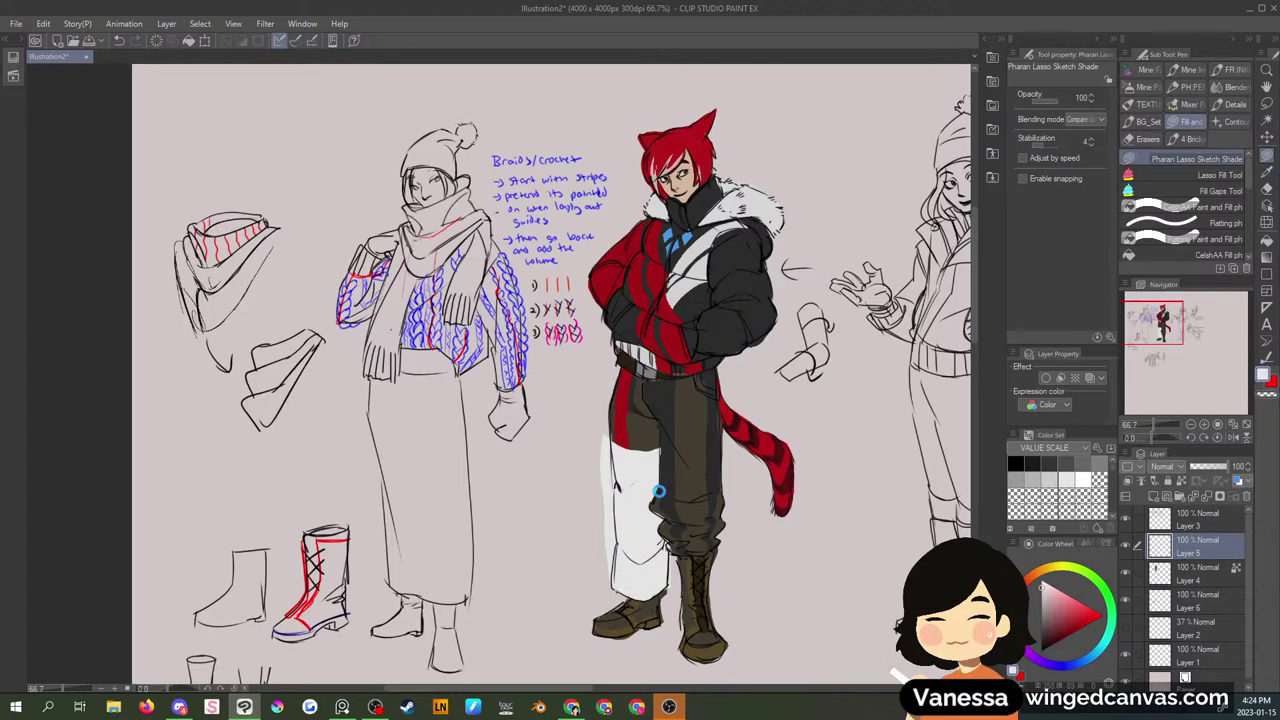
pyautogui.moveTo(658, 484); pyautogui.dragTo(729, 472)
pyautogui.moveTo(718, 540)
pyautogui.mouseDown()
pyautogui.moveTo(678, 549)
pyautogui.moveTo(659, 482)
pyautogui.mouseUp()
pyautogui.click(1162, 466)
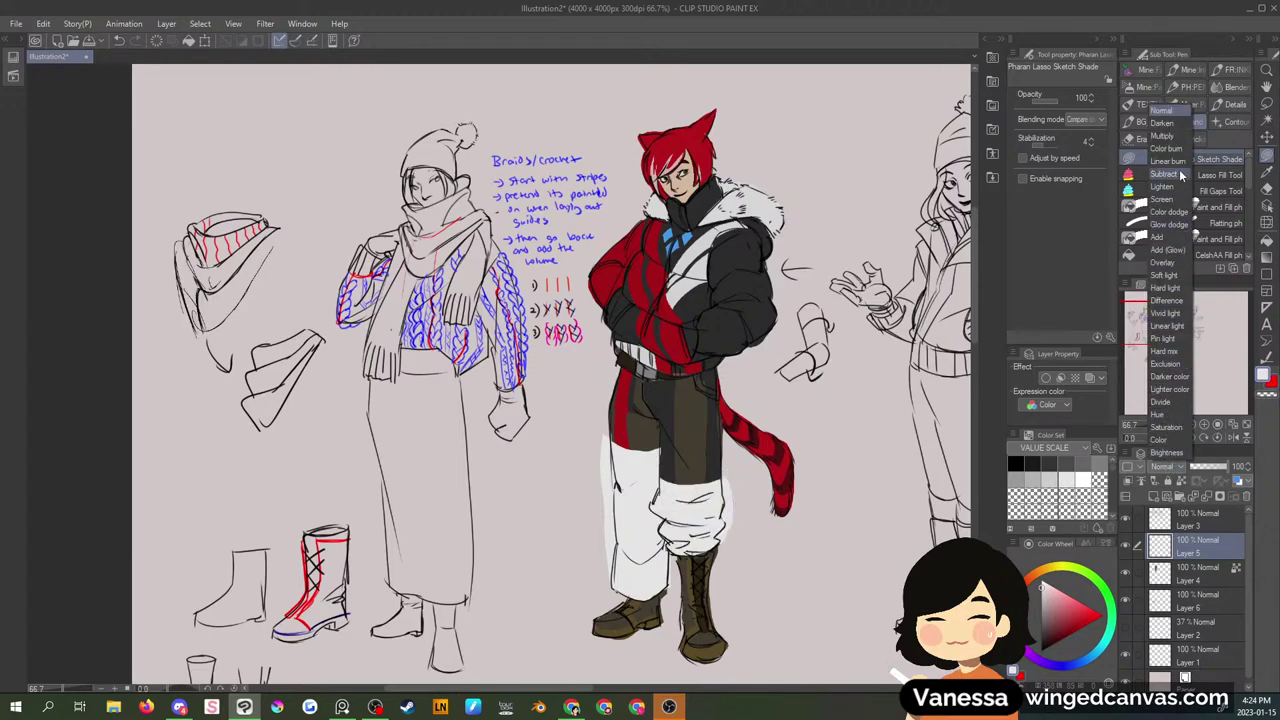
pyautogui.click(1169, 224)
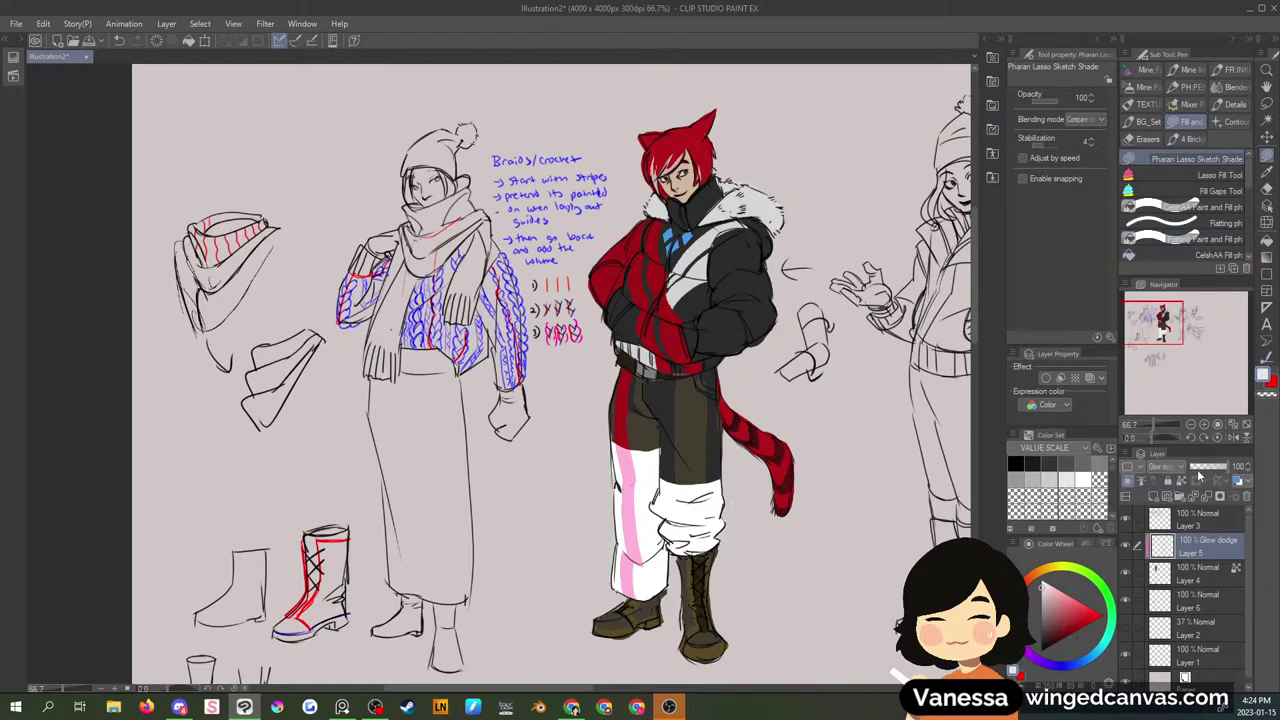
# - Lower the opacity of the Glow dodge layer over the trouser legs to 19%
pyautogui.click(1197, 467)
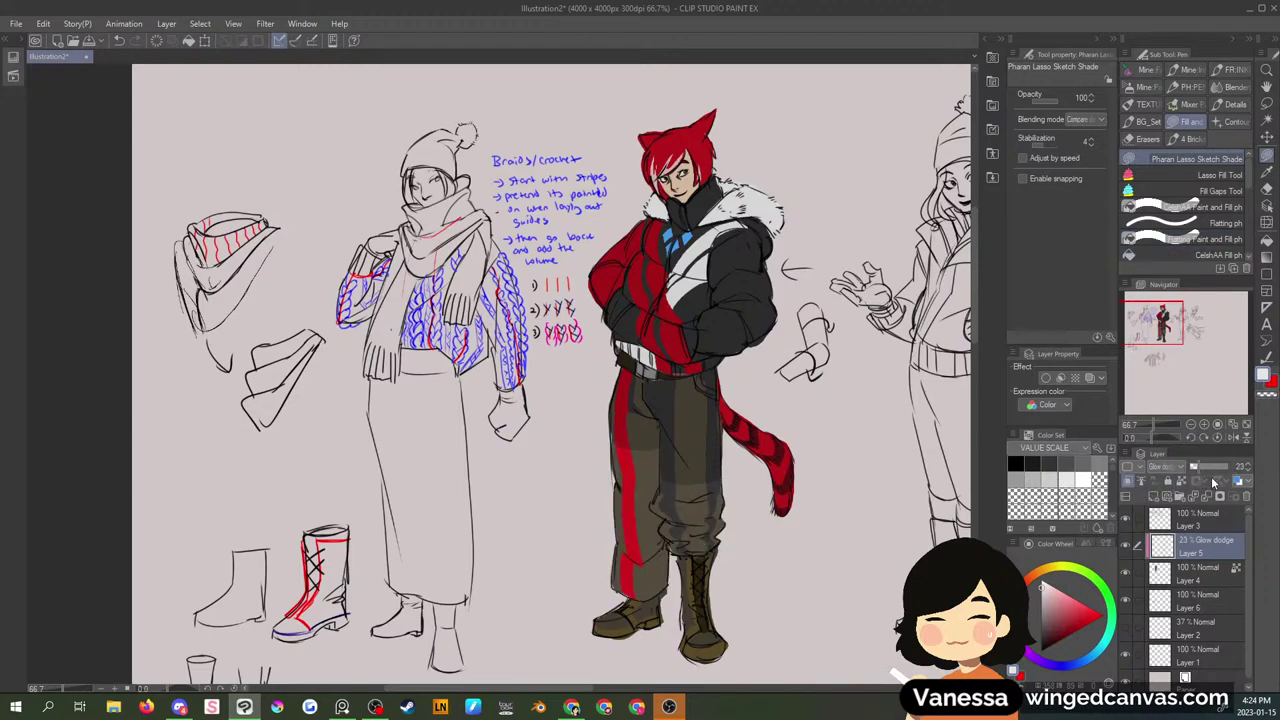
pyautogui.click(1206, 467)
pyautogui.click(1201, 468)
pyautogui.moveTo(1200, 469); pyautogui.dragTo(1193, 469)
# - Add faint horizontal bands across both trouser legs and cut gaps between them with the Hard eraser
pyautogui.moveTo(613, 424)
pyautogui.mouseDown()
pyautogui.moveTo(646, 425)
pyautogui.moveTo(622, 435)
pyautogui.moveTo(612, 415)
pyautogui.mouseUp()
pyautogui.press('e')
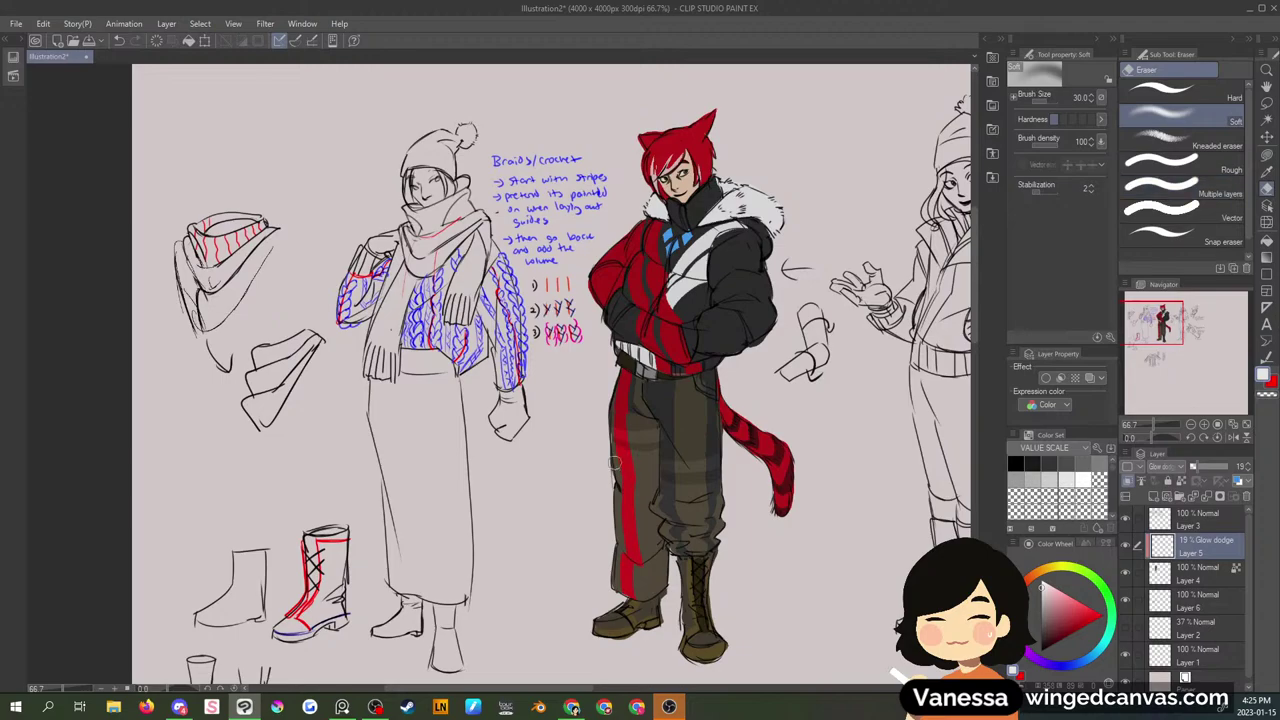
pyautogui.click(1188, 95)
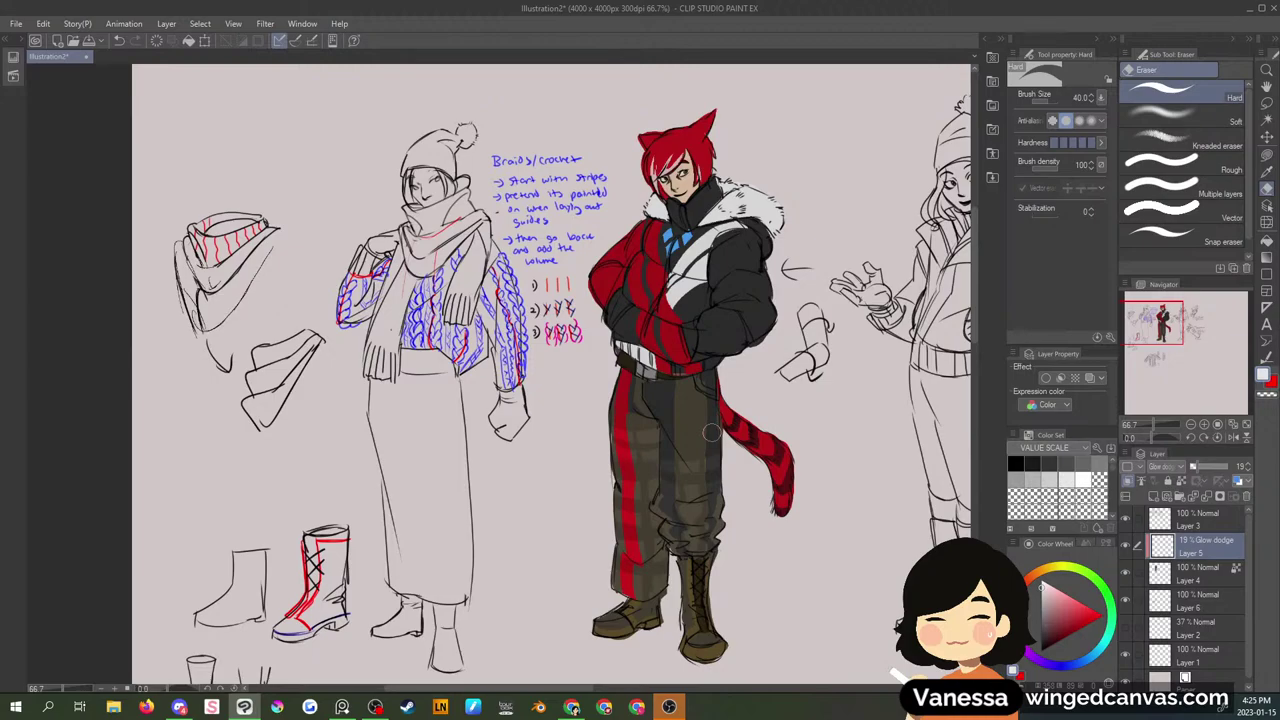
pyautogui.click(1265, 156)
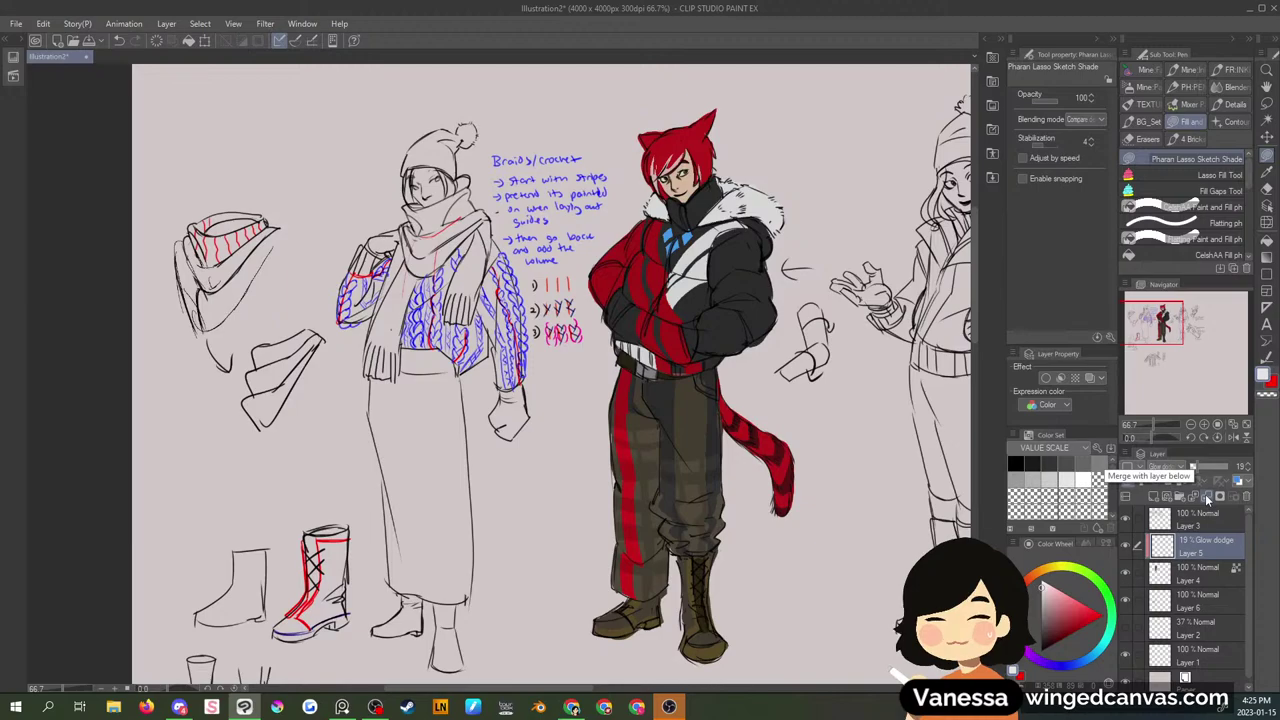
# - Merge the Glow dodge pattern layer with the colour layer below and check the merged layer by toggling its visibility
pyautogui.click(1207, 492)
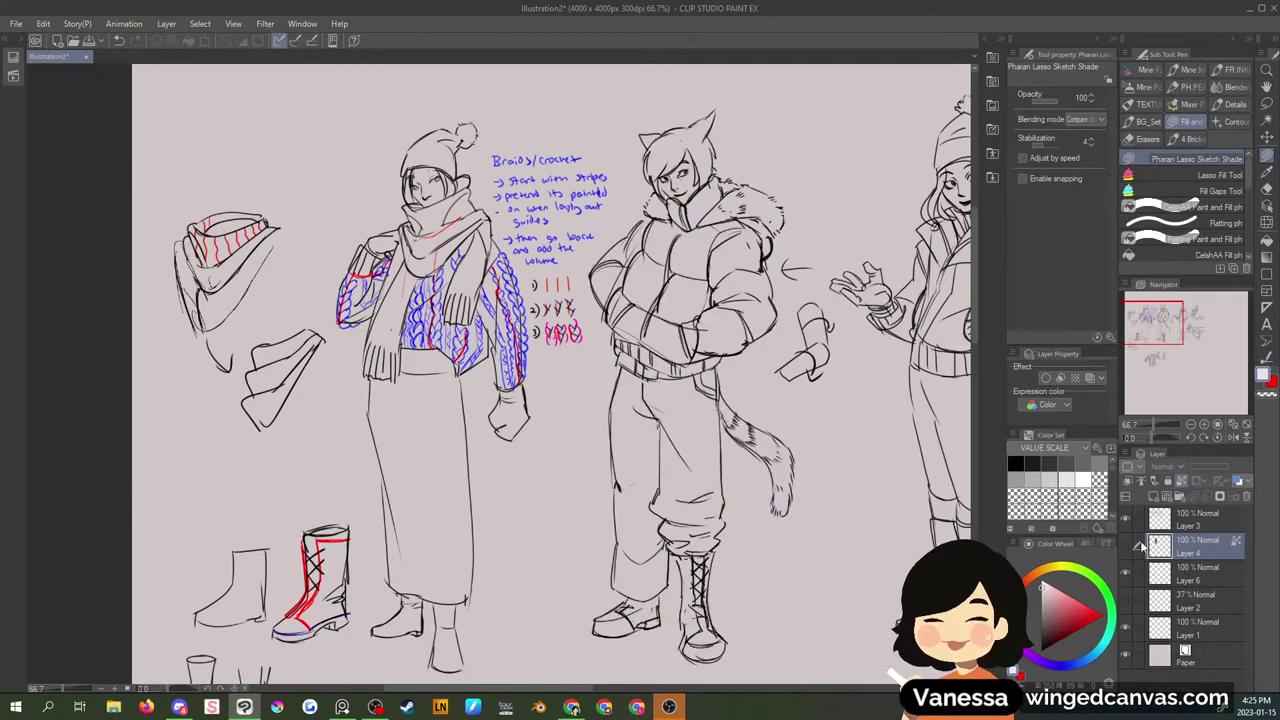
pyautogui.hotkey('ctrl', 'z')
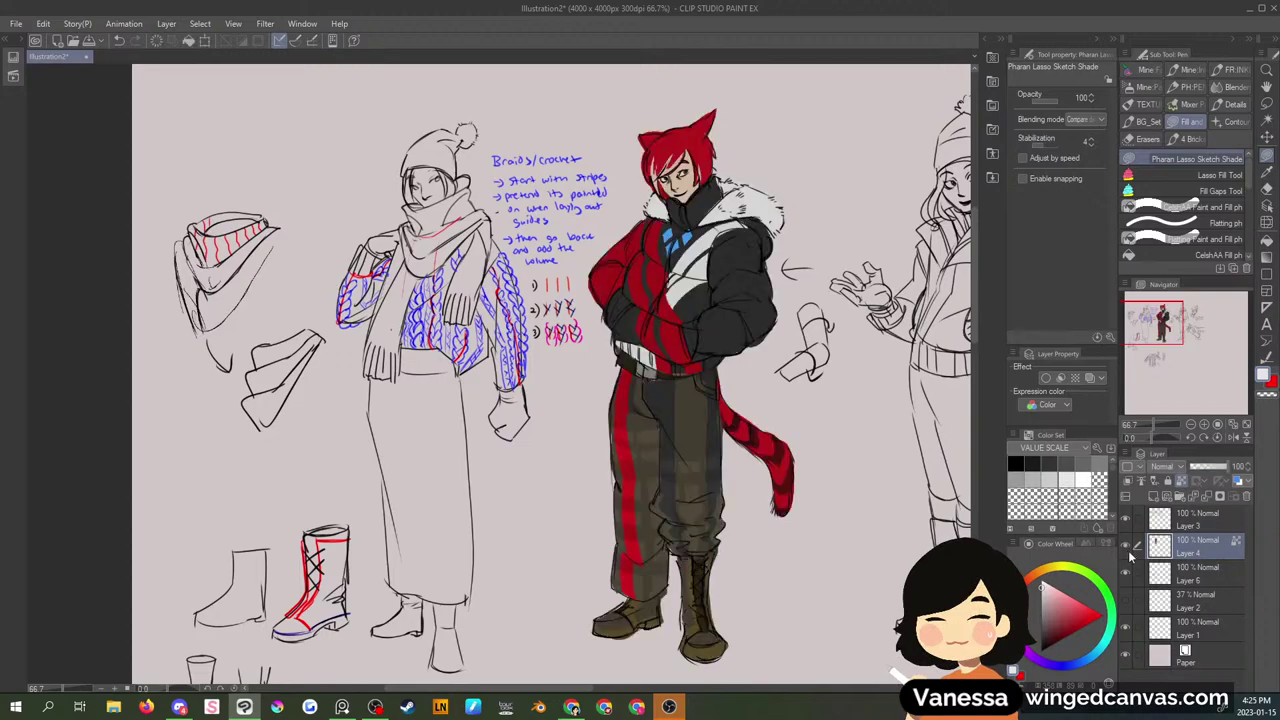
pyautogui.click(1127, 549)
pyautogui.click(1127, 552)
# - On a new layer, fill bright cyan rim-light shapes along the figure's ear, hair, fur collar, black sleeve, tail and outer trouser leg
pyautogui.click(1154, 497)
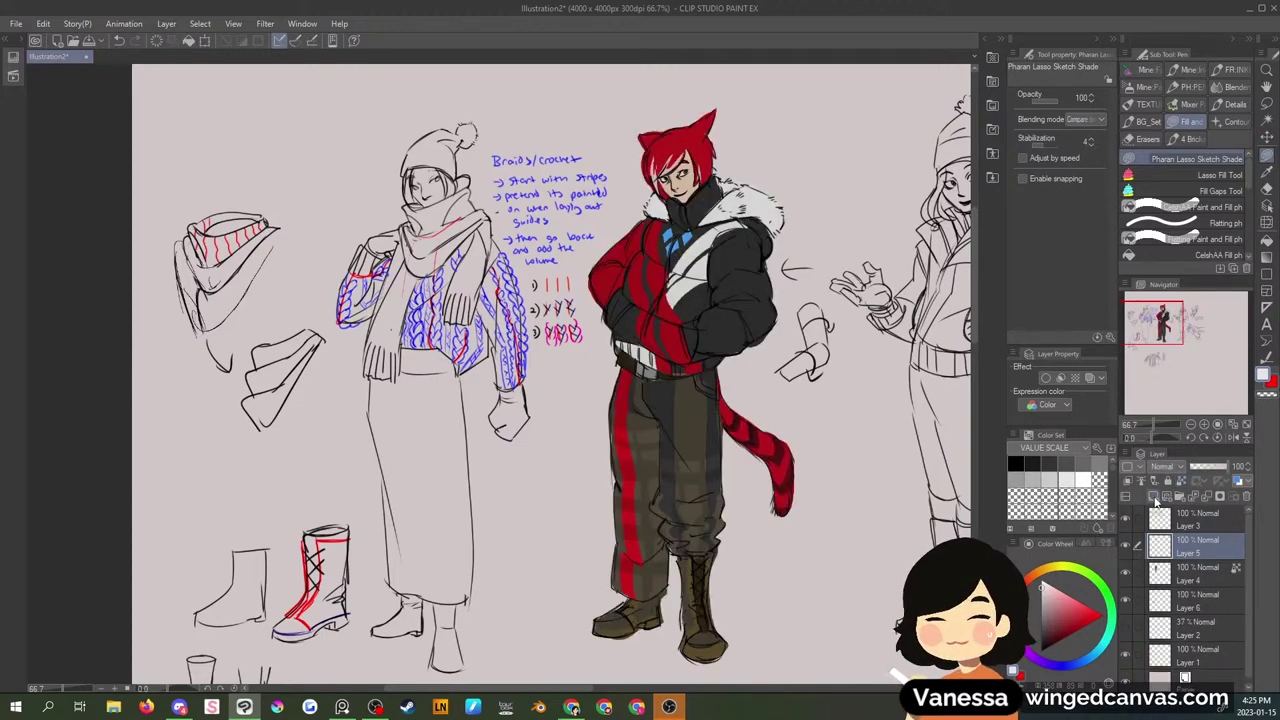
pyautogui.moveTo(1107, 648); pyautogui.dragTo(1106, 615)
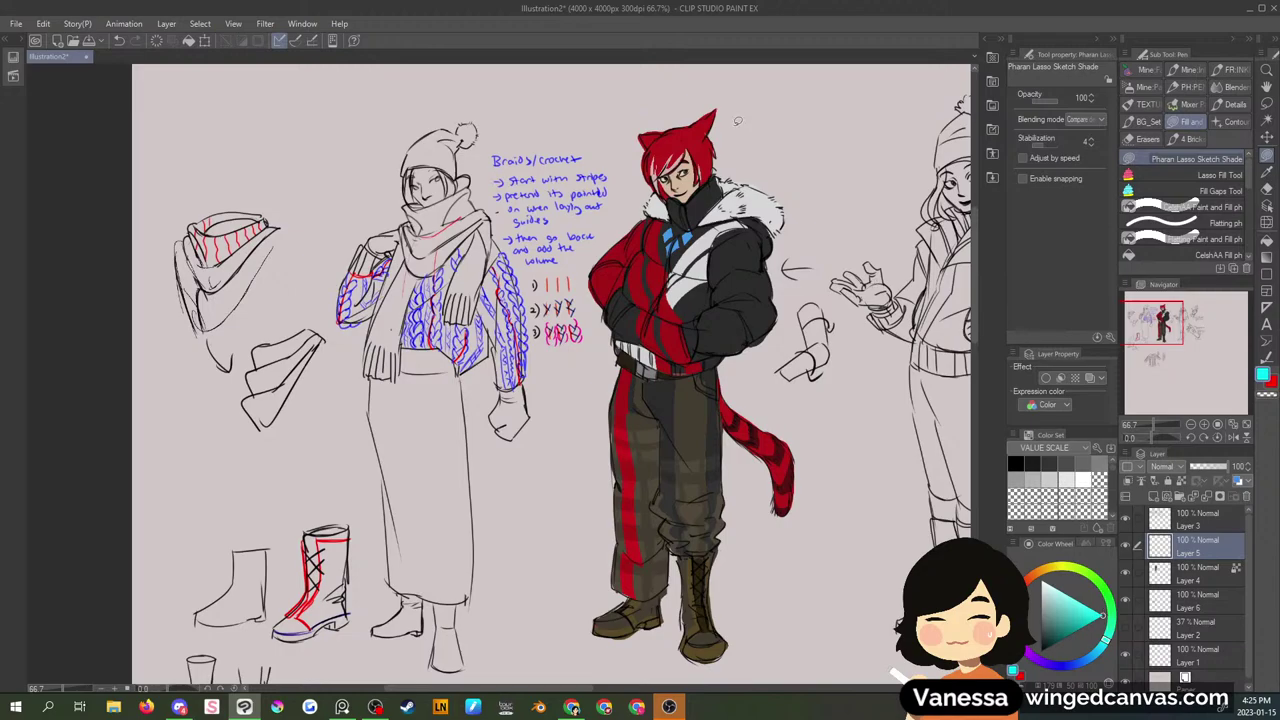
pyautogui.moveTo(717, 105)
pyautogui.mouseDown()
pyautogui.moveTo(698, 136)
pyautogui.moveTo(716, 112)
pyautogui.mouseUp()
pyautogui.moveTo(706, 124); pyautogui.dragTo(720, 200)
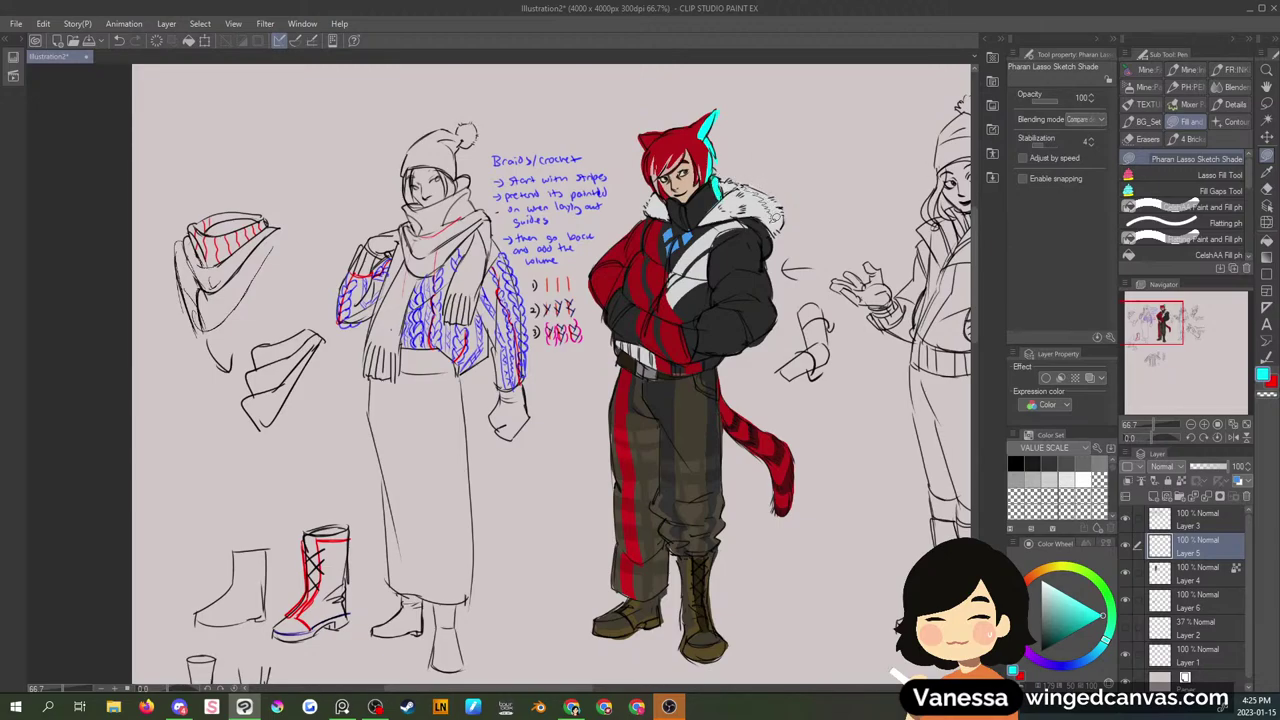
pyautogui.moveTo(777, 220); pyautogui.dragTo(769, 168)
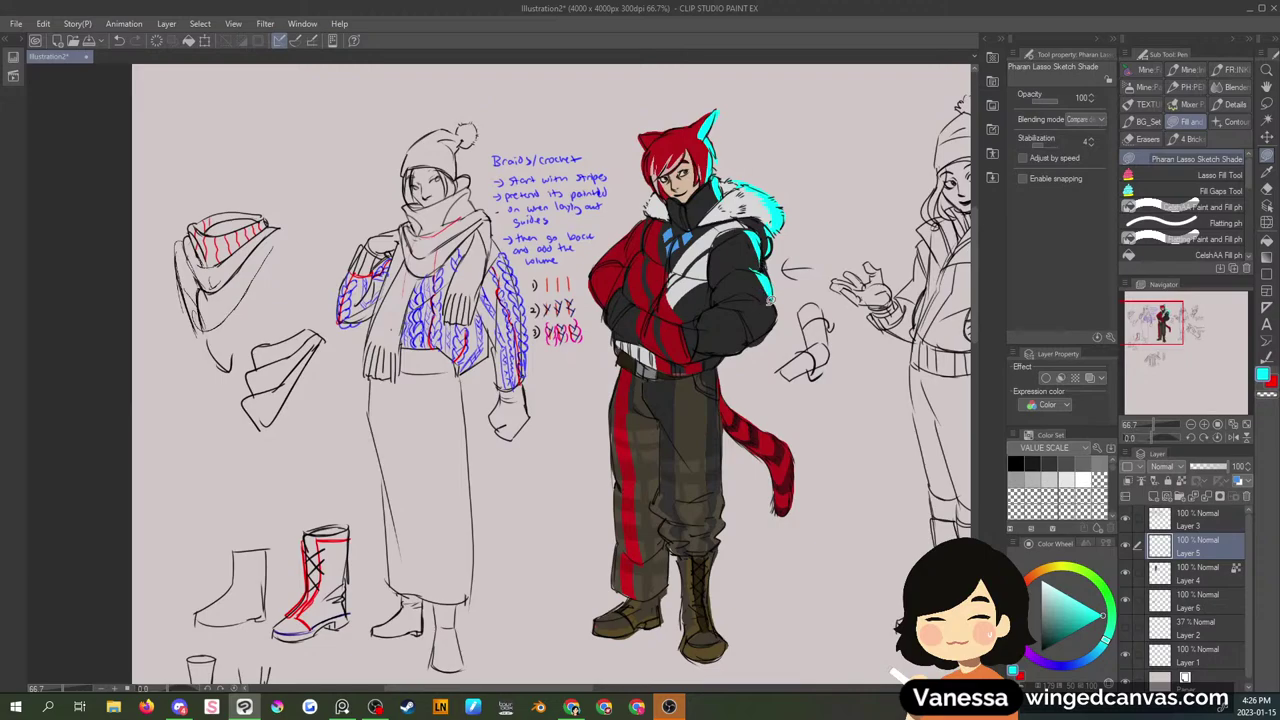
pyautogui.moveTo(774, 298)
pyautogui.mouseDown()
pyautogui.moveTo(762, 322)
pyautogui.moveTo(771, 287)
pyautogui.mouseUp()
pyautogui.moveTo(719, 385)
pyautogui.mouseDown()
pyautogui.moveTo(712, 400)
pyautogui.moveTo(716, 354)
pyautogui.mouseUp()
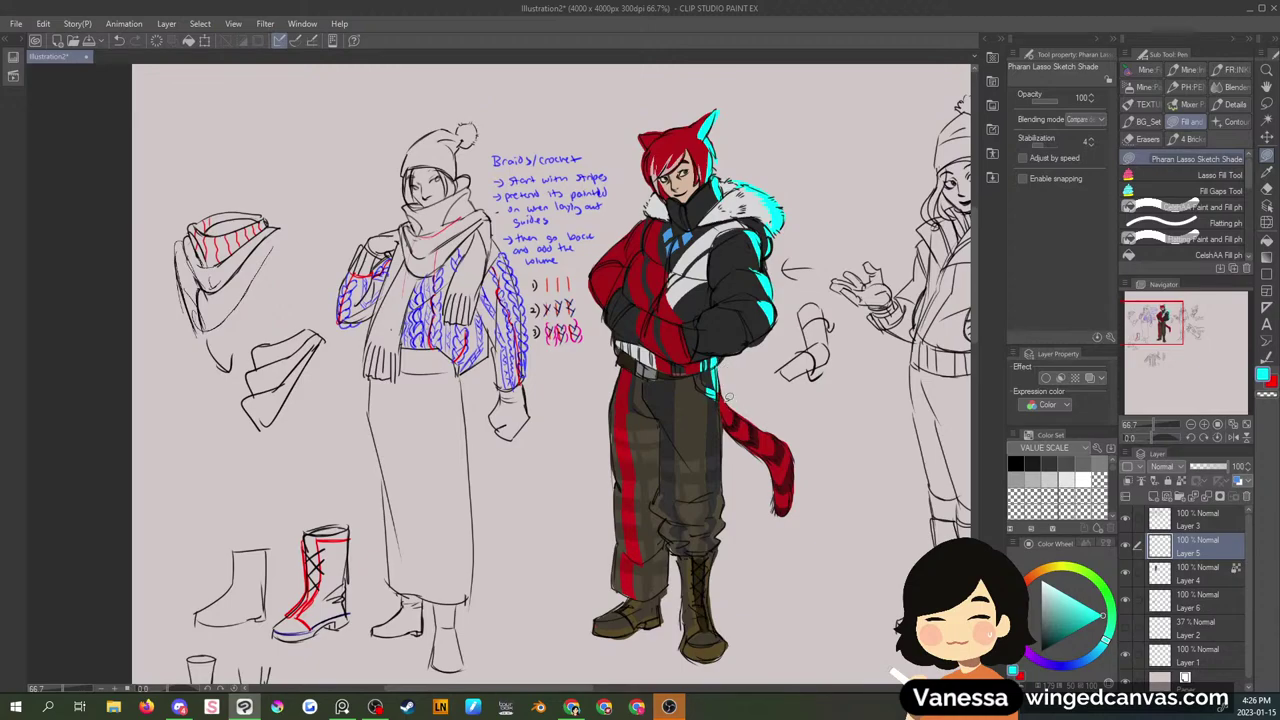
pyautogui.moveTo(793, 454); pyautogui.dragTo(727, 402)
pyautogui.moveTo(716, 491); pyautogui.dragTo(727, 522)
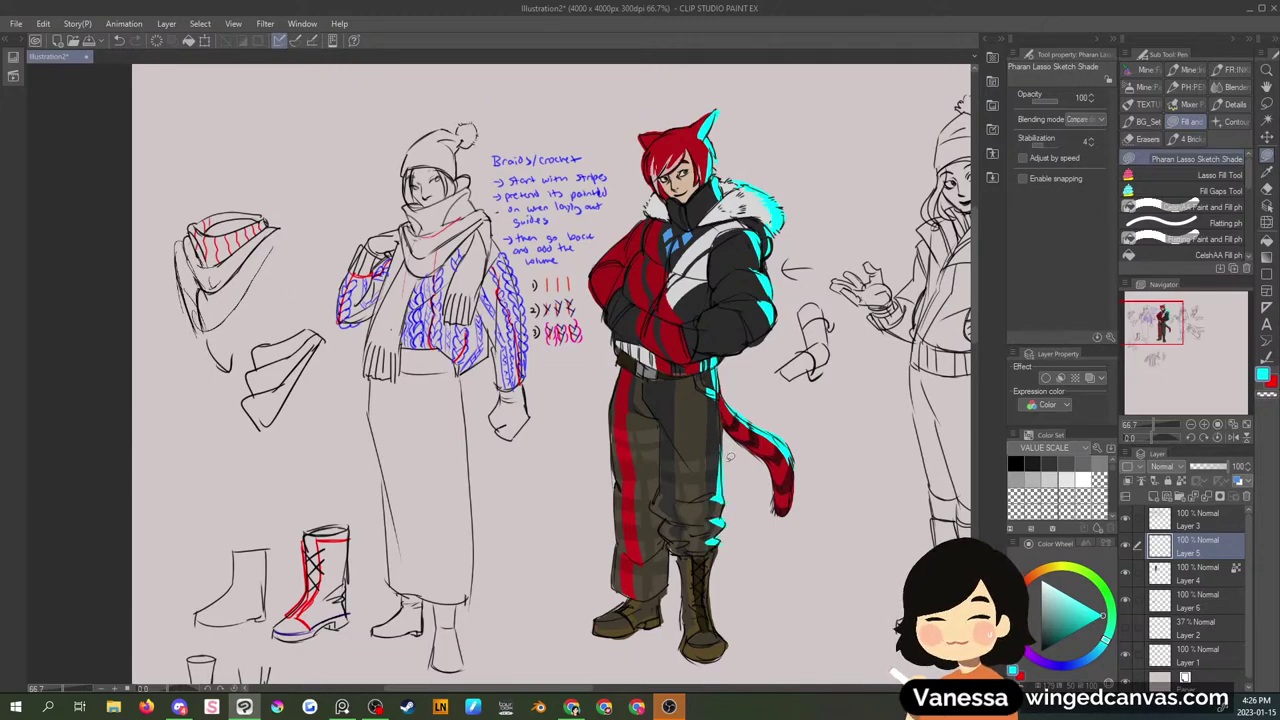
# - Add cyan rim-light shapes to the boots, the inner trouser folds and the jacket's red sleeve and lower folds
pyautogui.moveTo(717, 558)
pyautogui.mouseDown()
pyautogui.moveTo(692, 556)
pyautogui.moveTo(690, 580)
pyautogui.moveTo(700, 610)
pyautogui.moveTo(696, 556)
pyautogui.moveTo(716, 622)
pyautogui.moveTo(720, 580)
pyautogui.mouseUp()
pyautogui.moveTo(713, 645); pyautogui.dragTo(729, 645)
pyautogui.moveTo(668, 578); pyautogui.dragTo(662, 621)
pyautogui.moveTo(675, 513)
pyautogui.mouseDown()
pyautogui.moveTo(658, 510)
pyautogui.moveTo(668, 506)
pyautogui.mouseUp()
pyautogui.moveTo(614, 323)
pyautogui.mouseDown()
pyautogui.moveTo(643, 343)
pyautogui.moveTo(598, 306)
pyautogui.mouseUp()
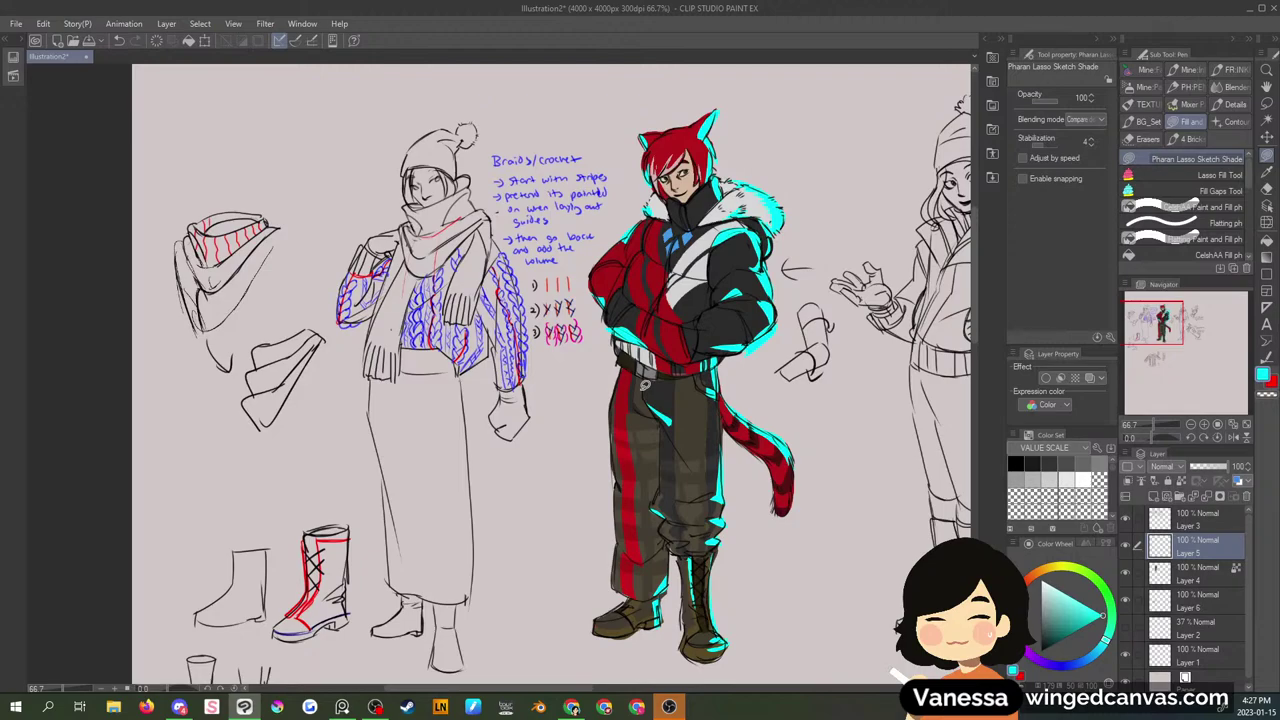
# - Try Overlay on the cyan rim-light layer, and settle on Glow dodge at 100% opacity
pyautogui.click(1165, 467)
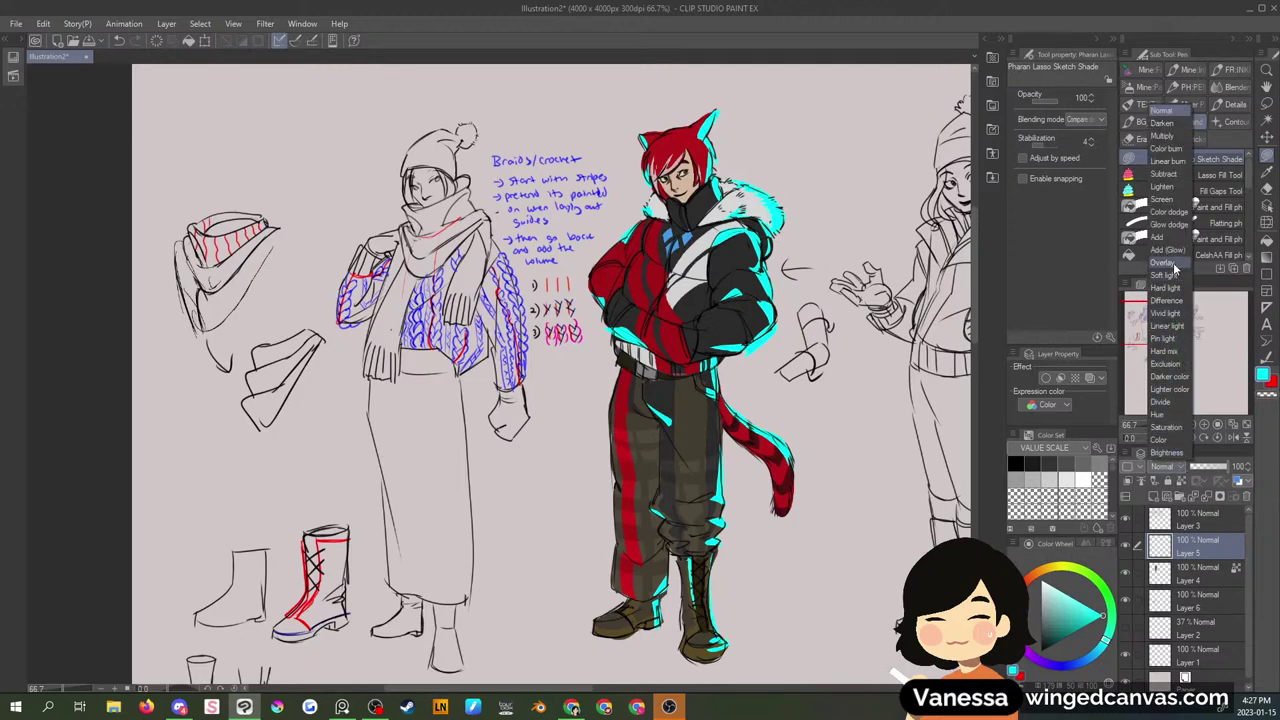
pyautogui.click(1176, 268)
pyautogui.click(1162, 467)
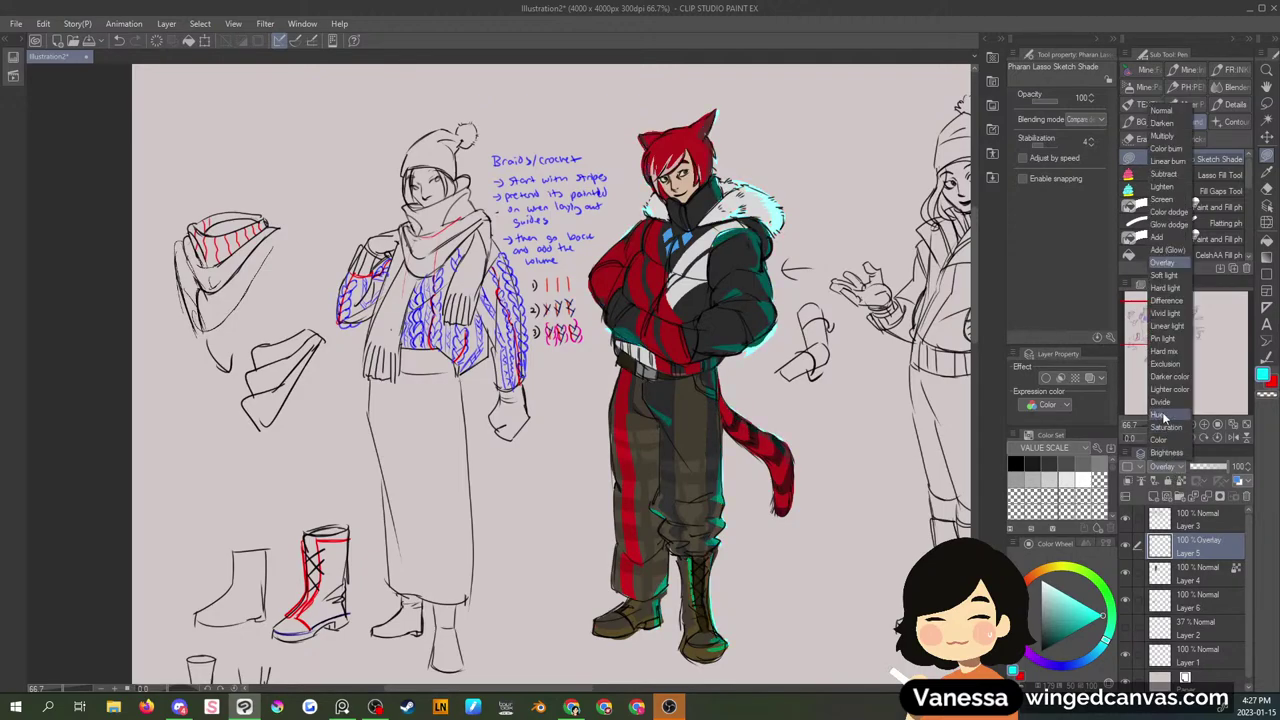
pyautogui.click(1183, 225)
pyautogui.click(1215, 468)
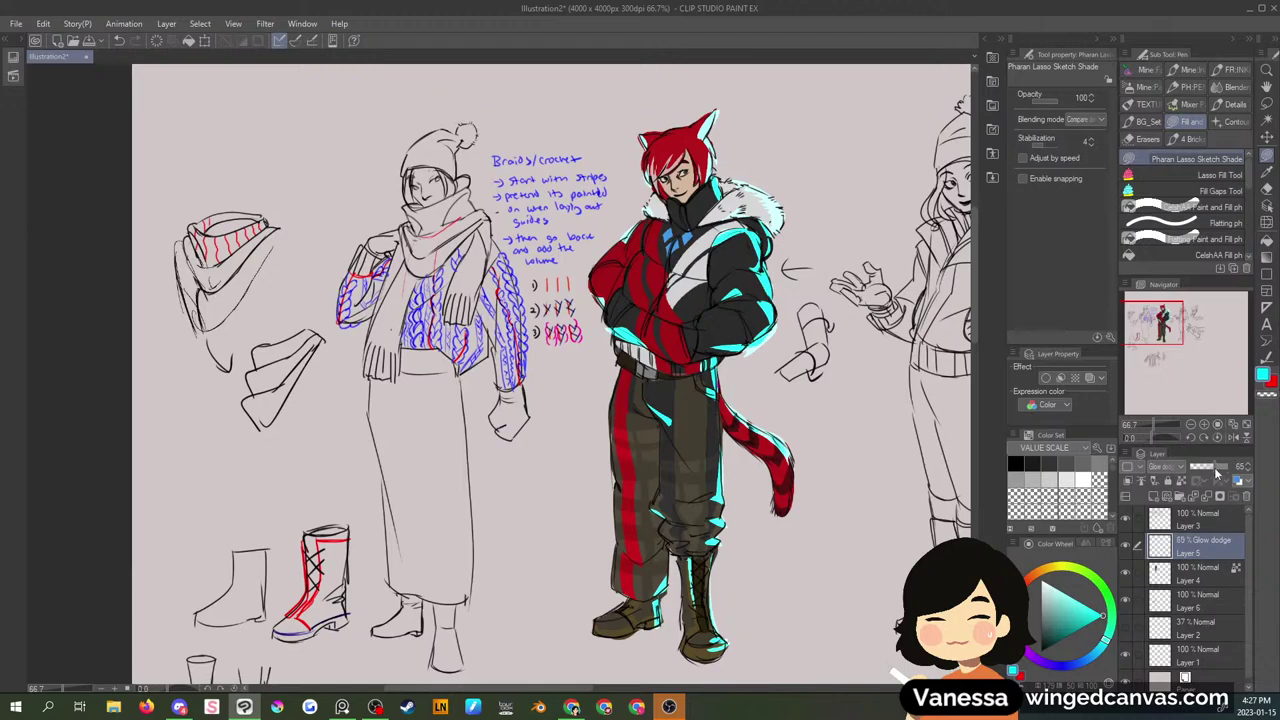
pyautogui.moveTo(1215, 470); pyautogui.dragTo(1260, 478)
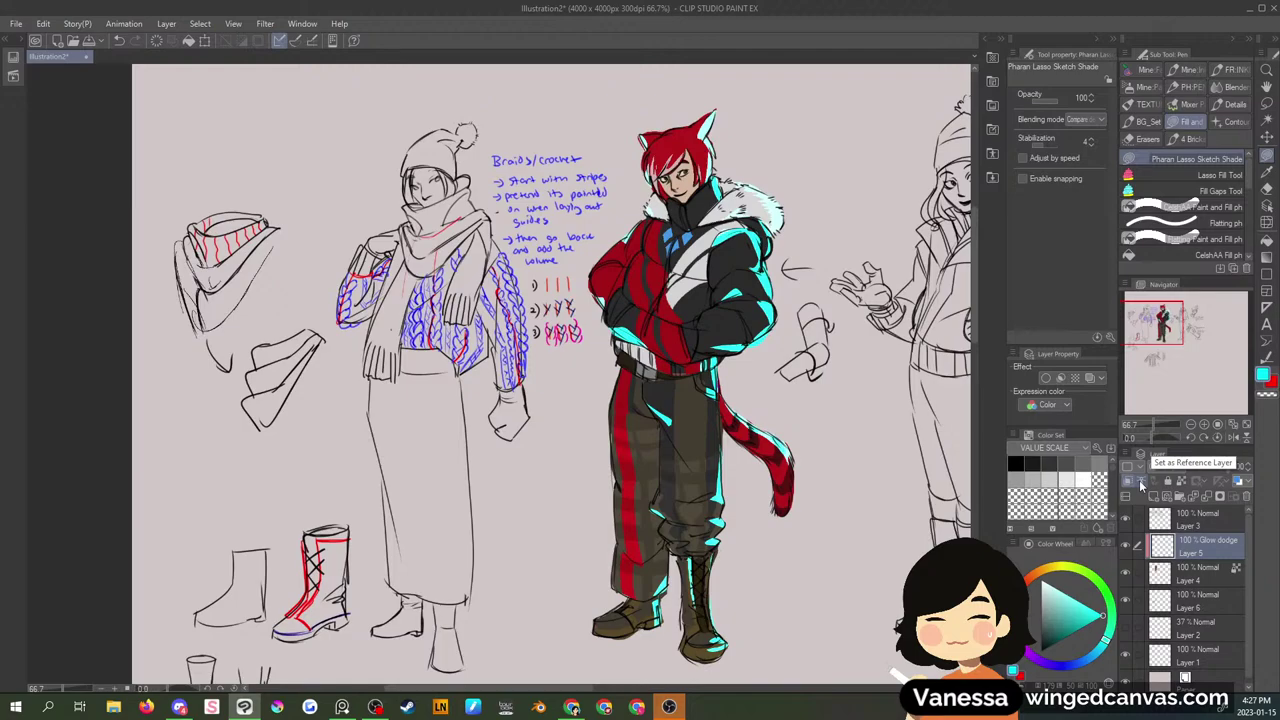
# - Check which layer holds the colours and which the top details, and paint red accents on the figure's eyes with the Turnip pen
pyautogui.click(1197, 574)
pyautogui.click(1125, 573)
pyautogui.click(1125, 573)
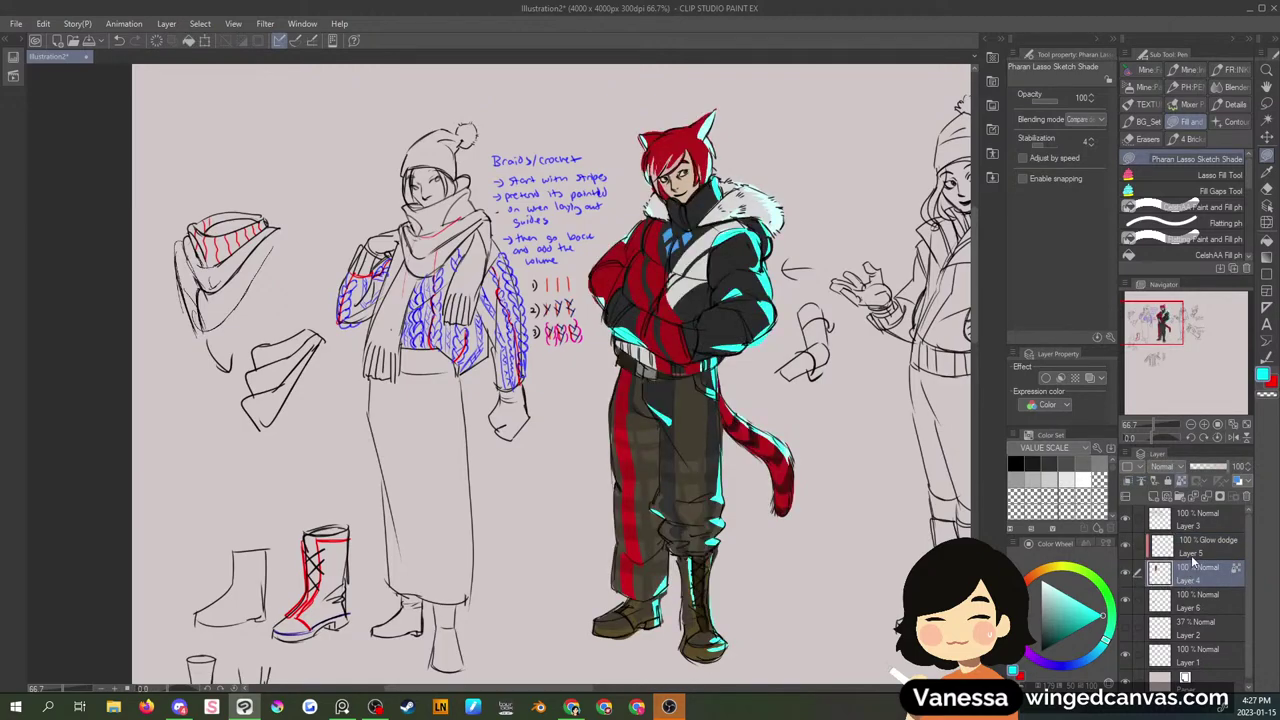
pyautogui.click(1188, 520)
pyautogui.click(1126, 518)
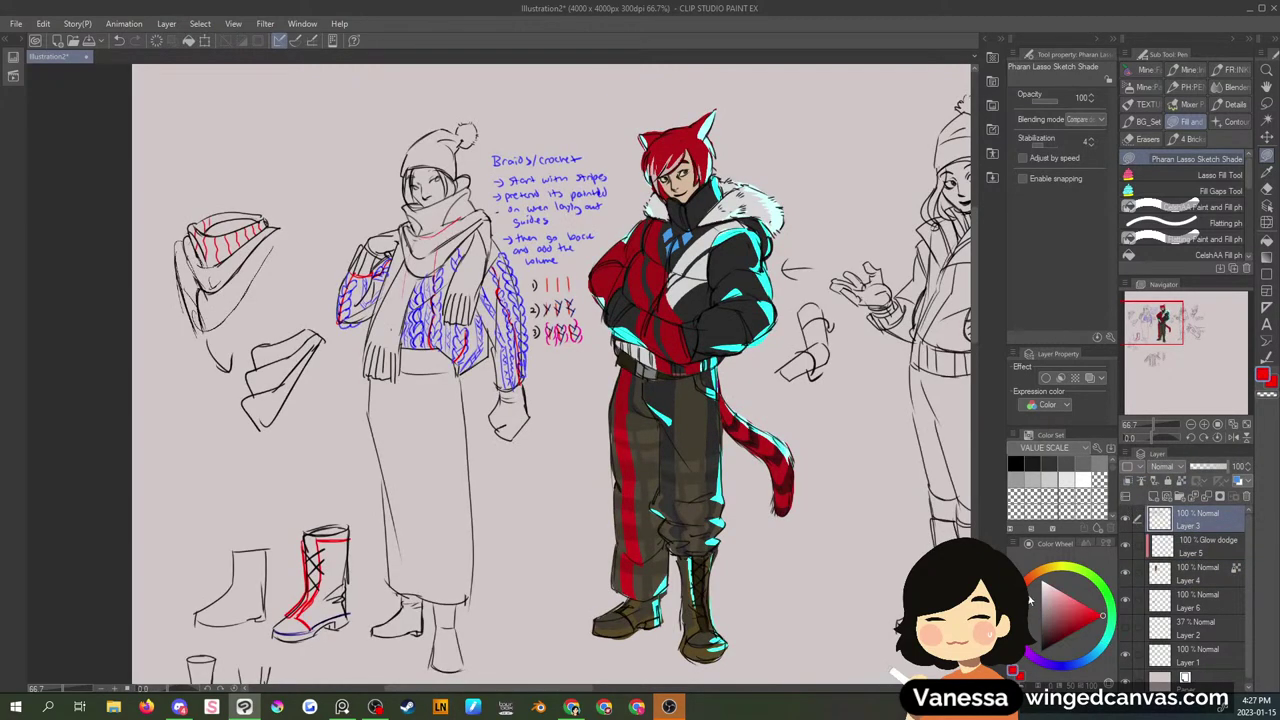
pyautogui.click(1140, 72)
pyautogui.click(1180, 206)
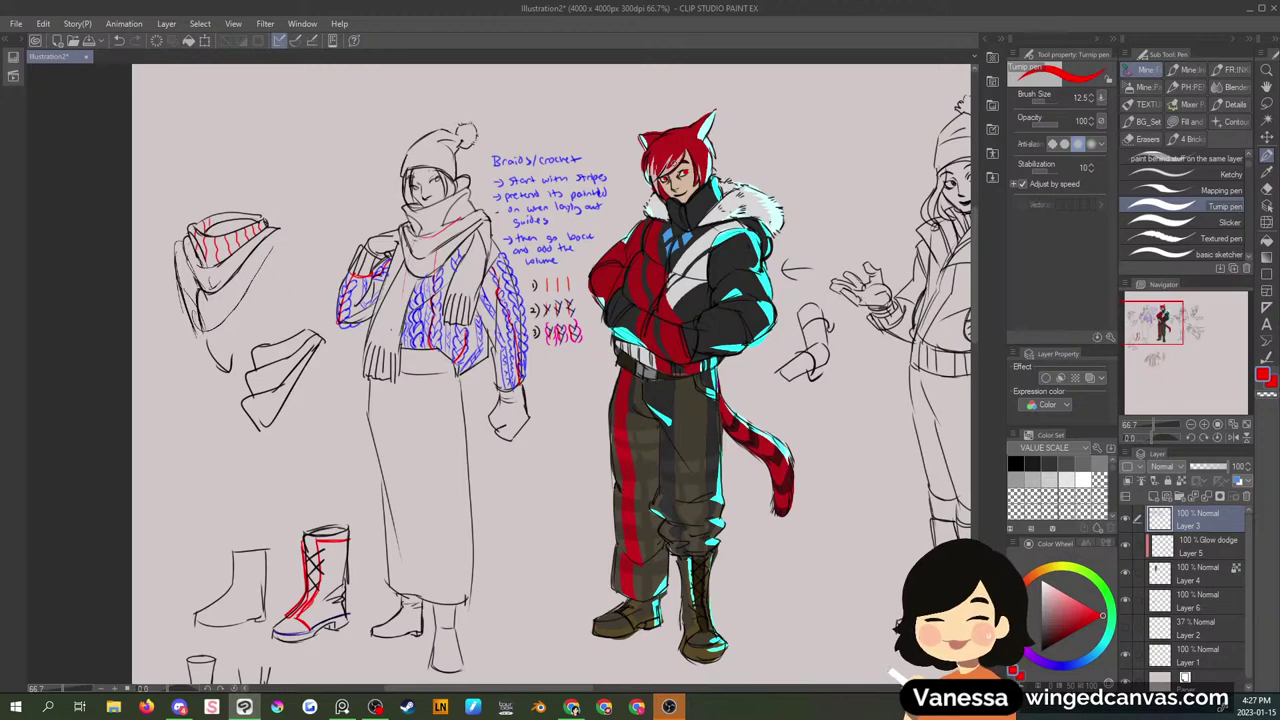
pyautogui.click(1156, 497)
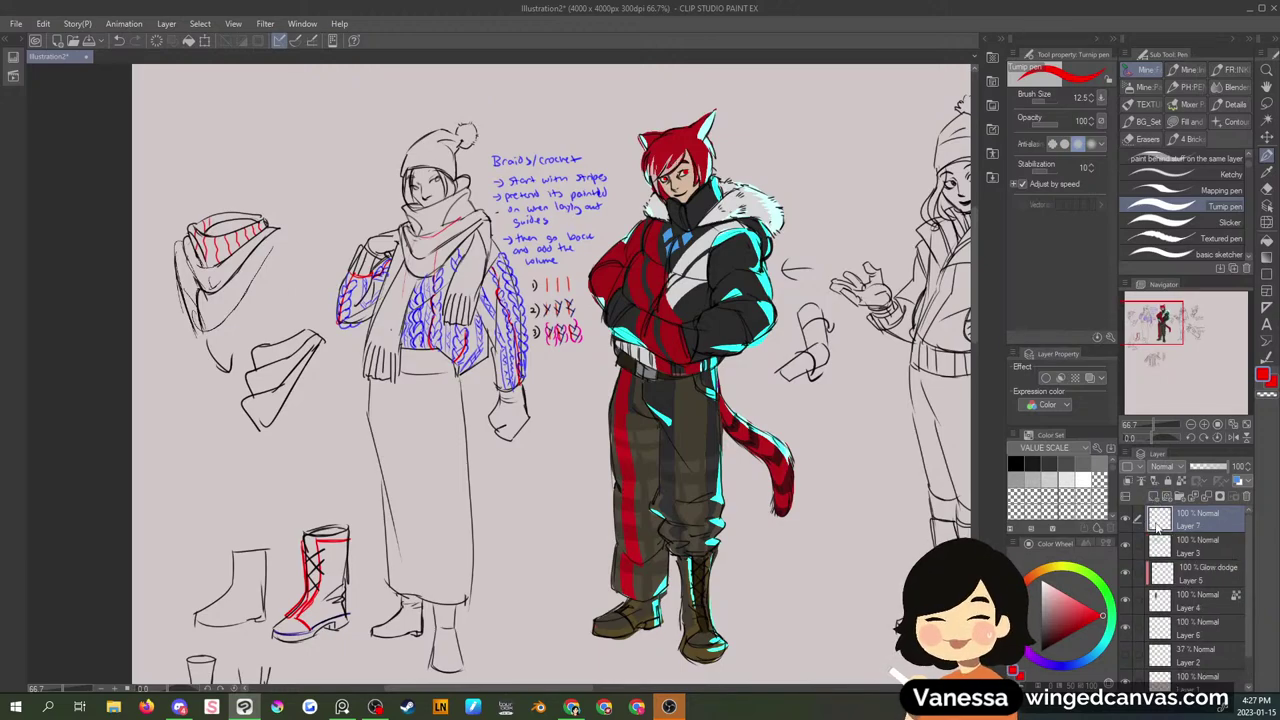
pyautogui.click(1053, 628)
pyautogui.click(1048, 636)
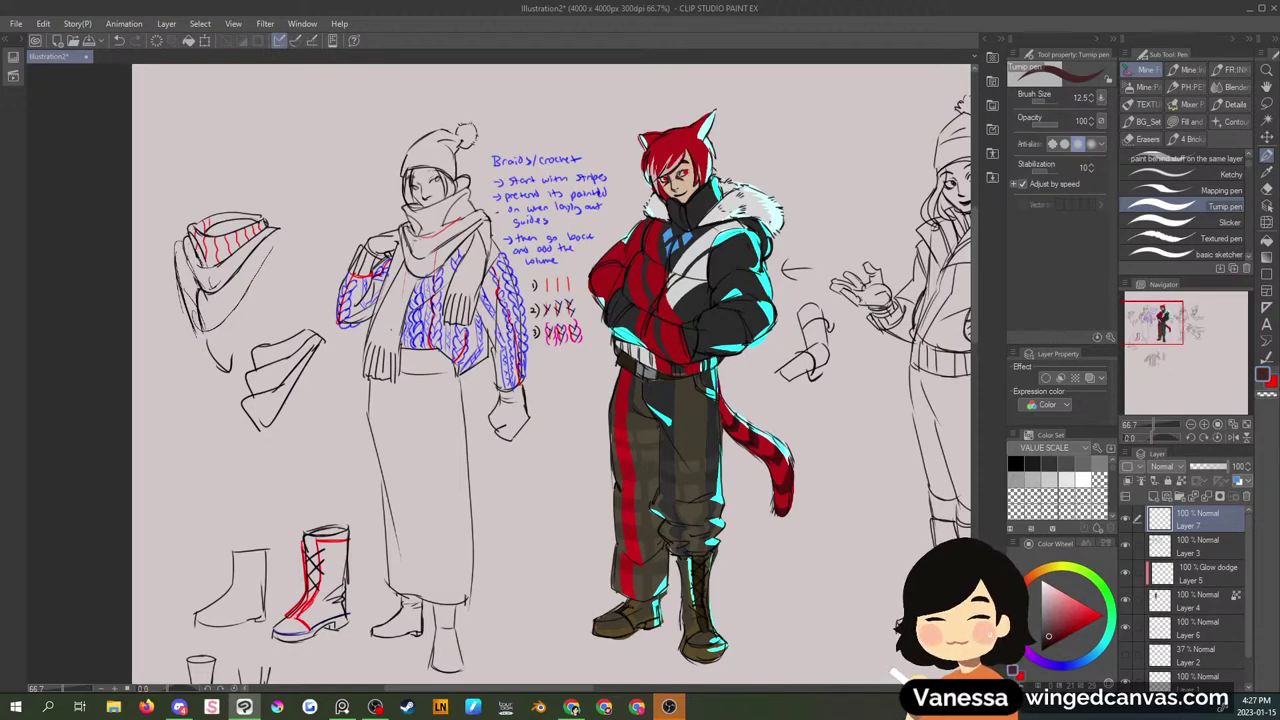
pyautogui.click(1216, 473)
pyautogui.click(1246, 497)
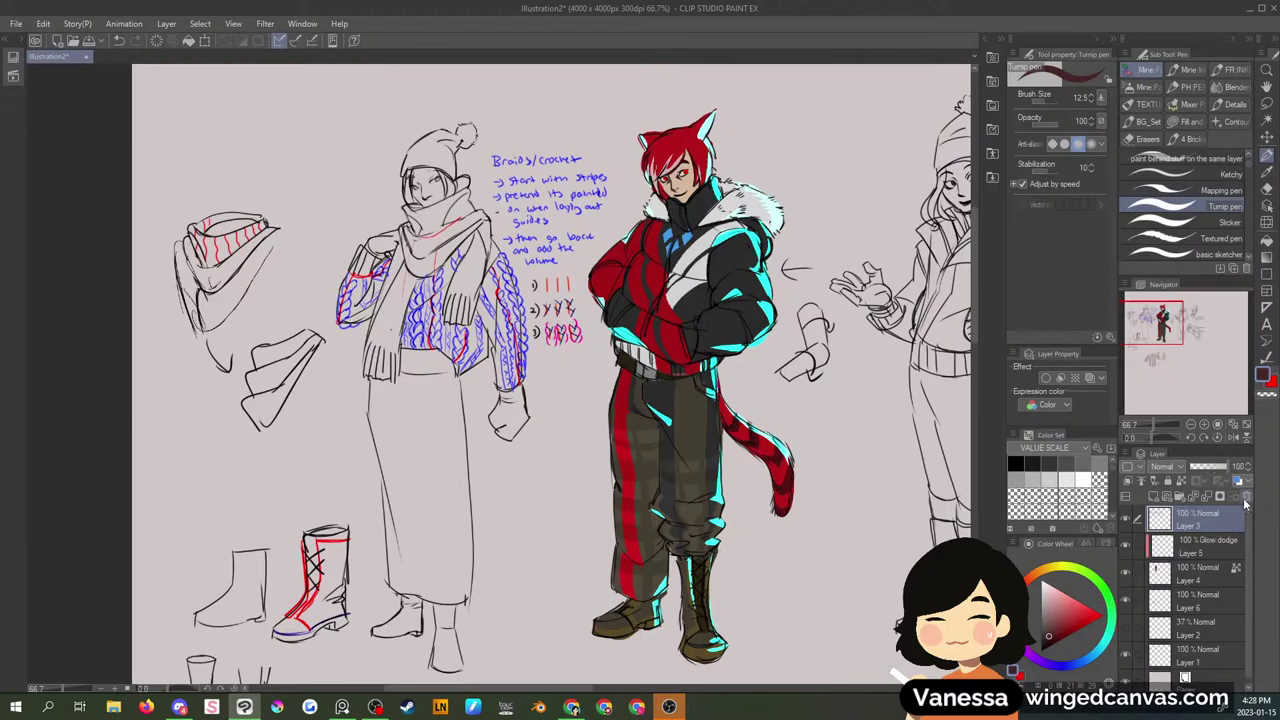
# - Compare lower opacities for the cyan Glow dodge layer, return it to 100% and merge it with the colour layer below
pyautogui.click(1195, 546)
pyautogui.click(1126, 547)
pyautogui.click(1126, 547)
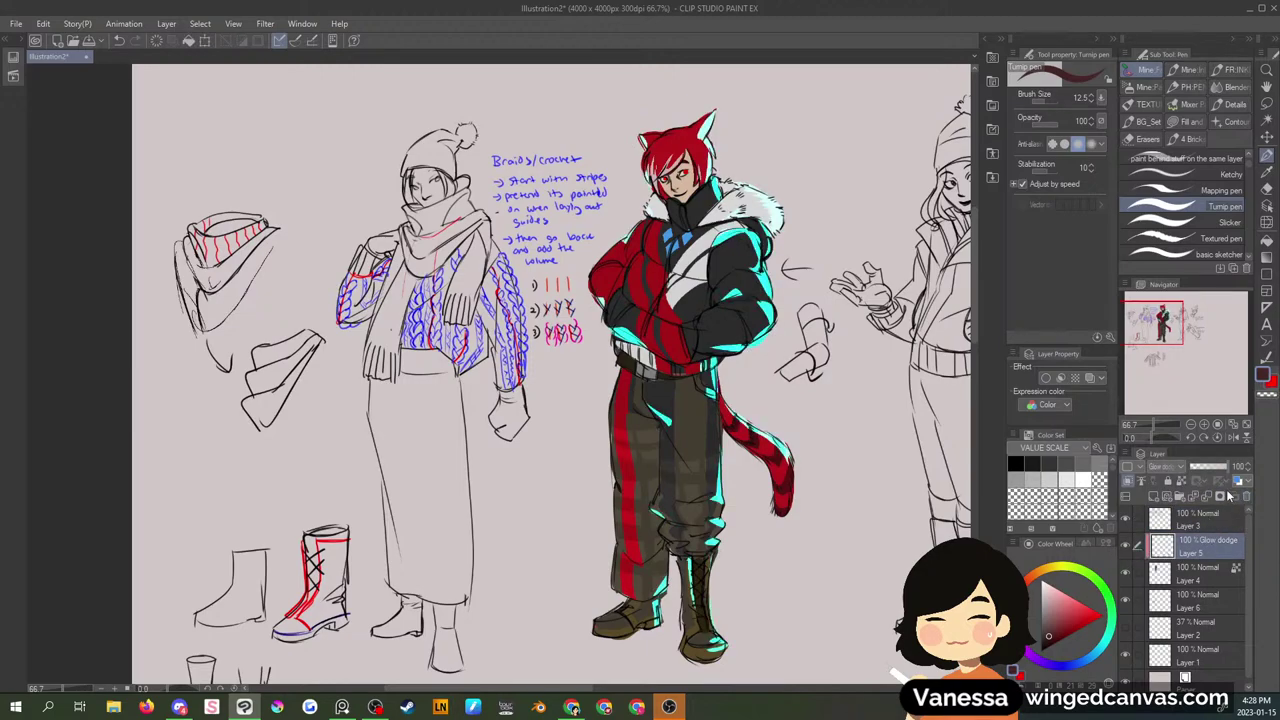
pyautogui.click(1221, 467)
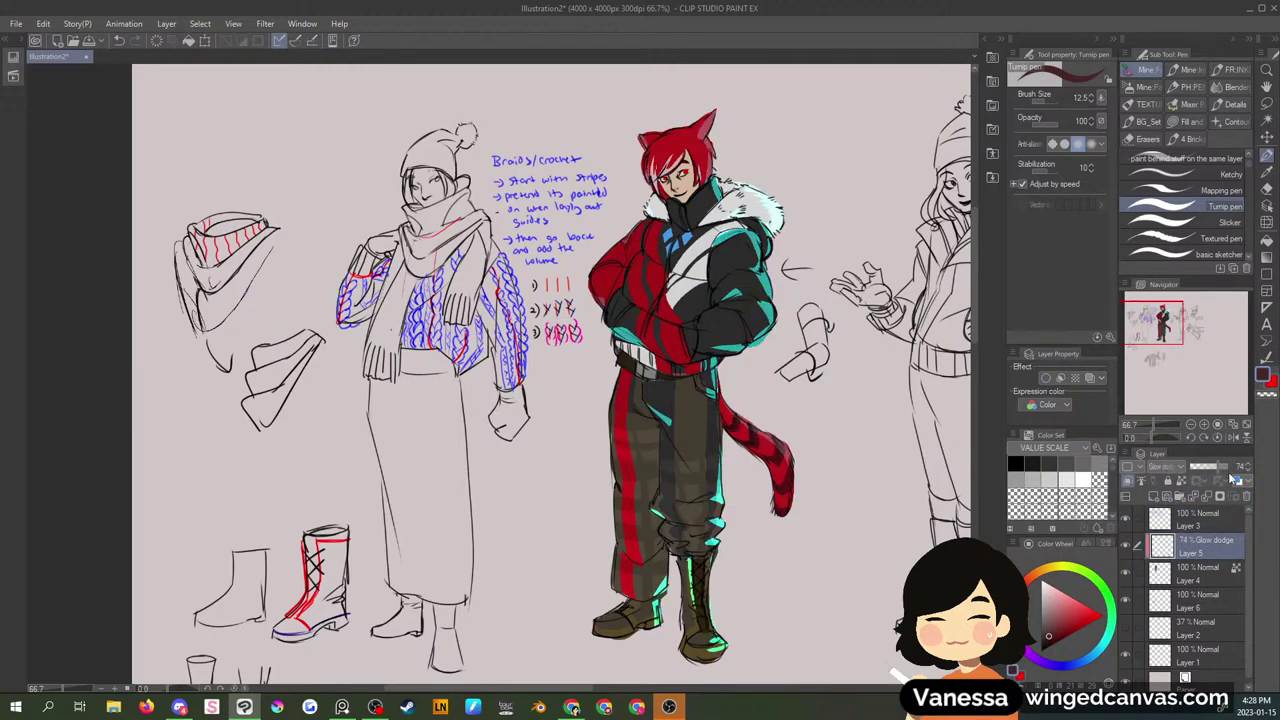
pyautogui.click(1225, 466)
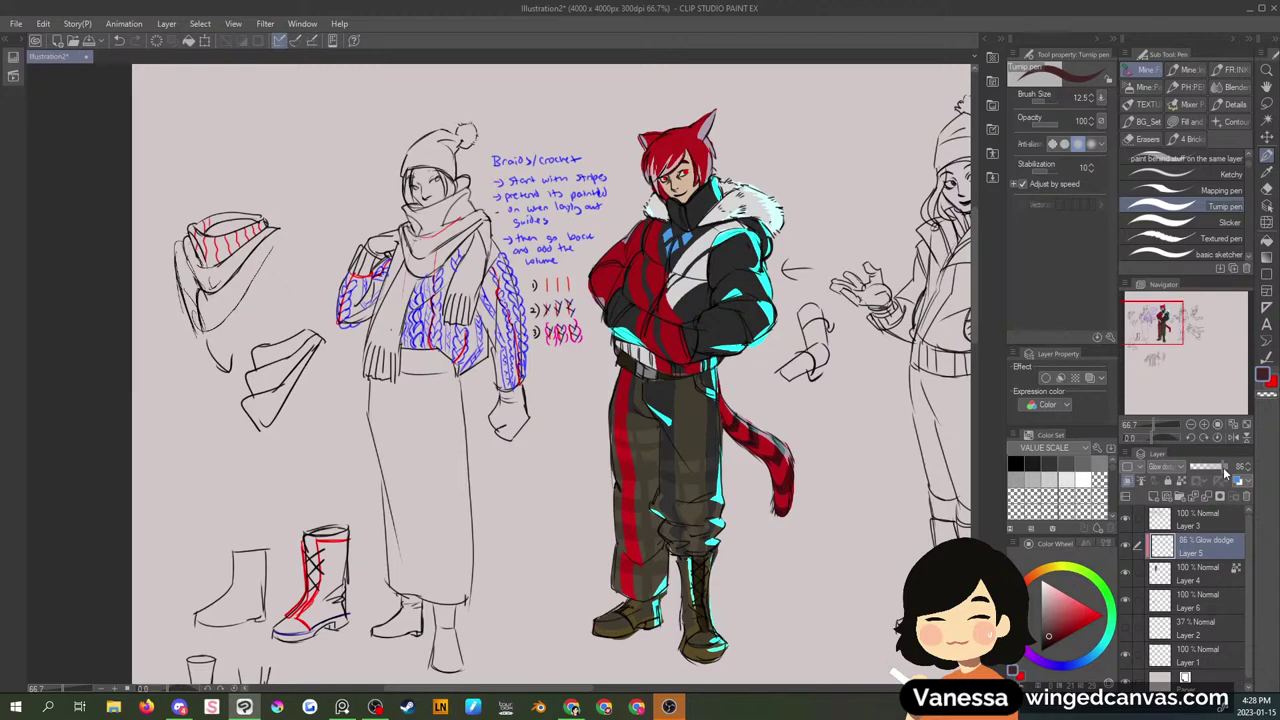
pyautogui.click(1228, 467)
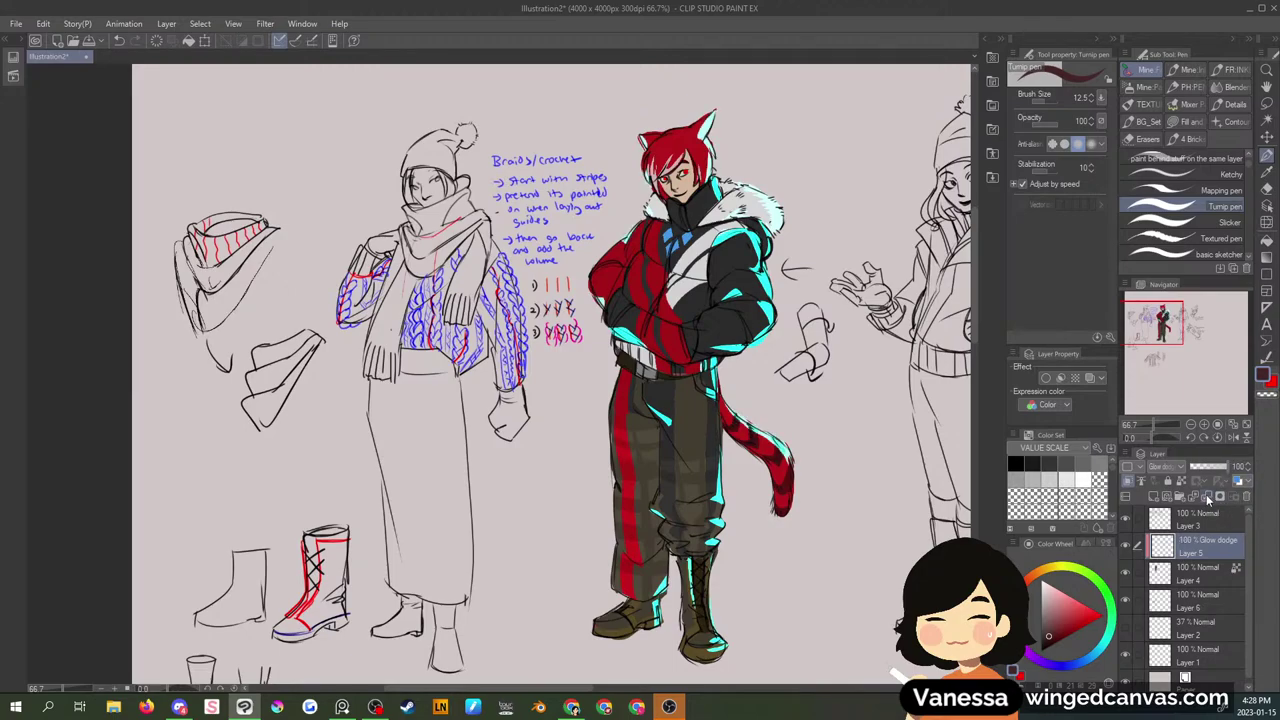
pyautogui.click(1207, 498)
# - Fill a large purple shadow over the figure on a new layer, set to Multiply at 47% opacity and clipped to the layer below
pyautogui.click(1153, 497)
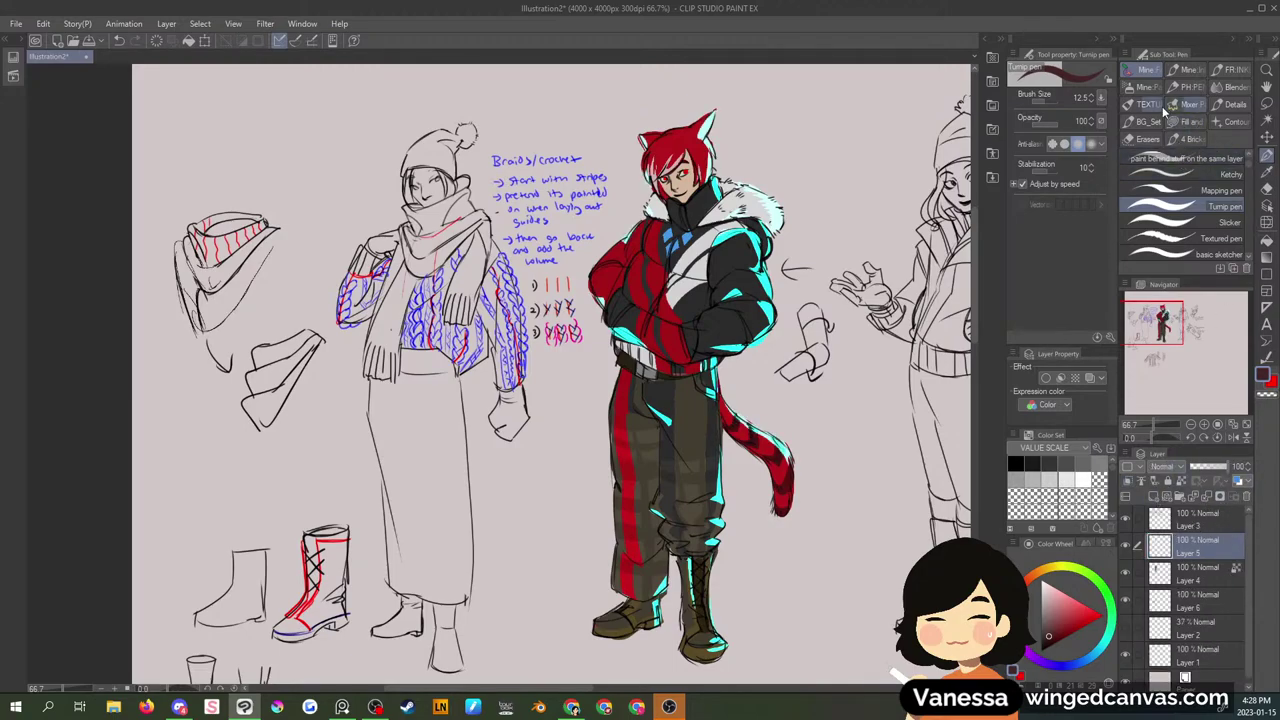
pyautogui.click(1190, 121)
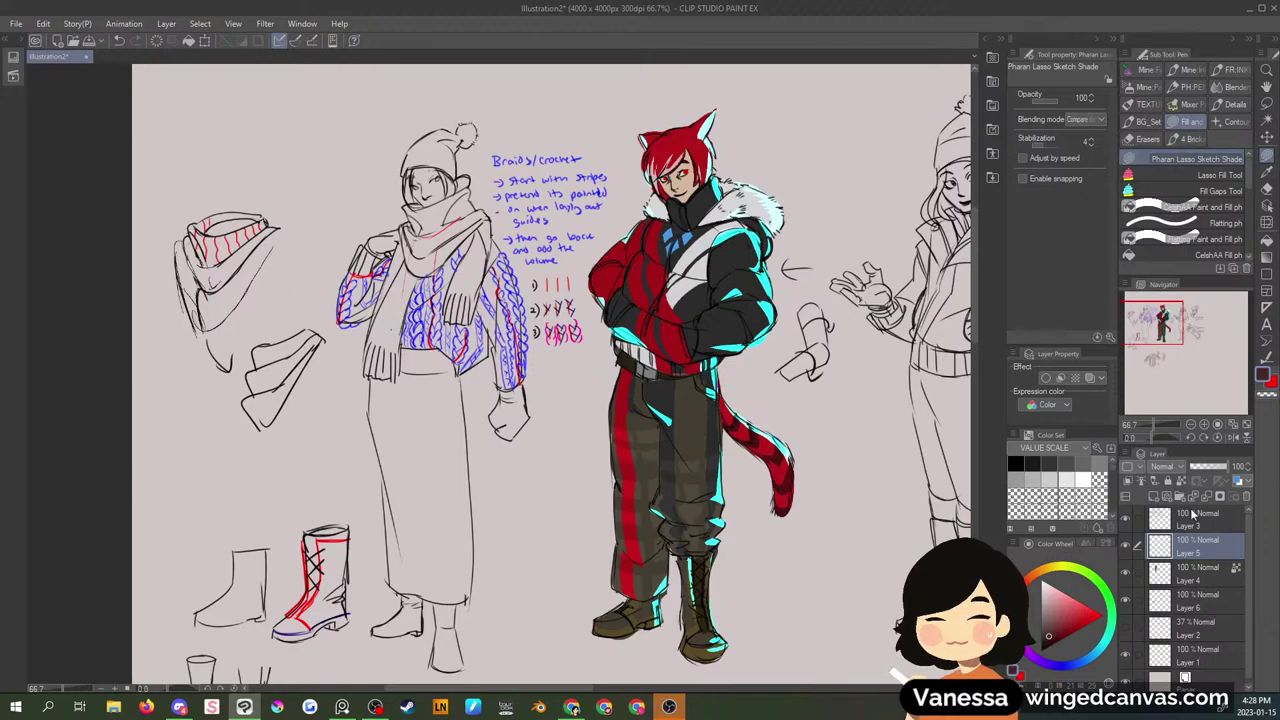
pyautogui.click(1029, 652)
pyautogui.click(1066, 626)
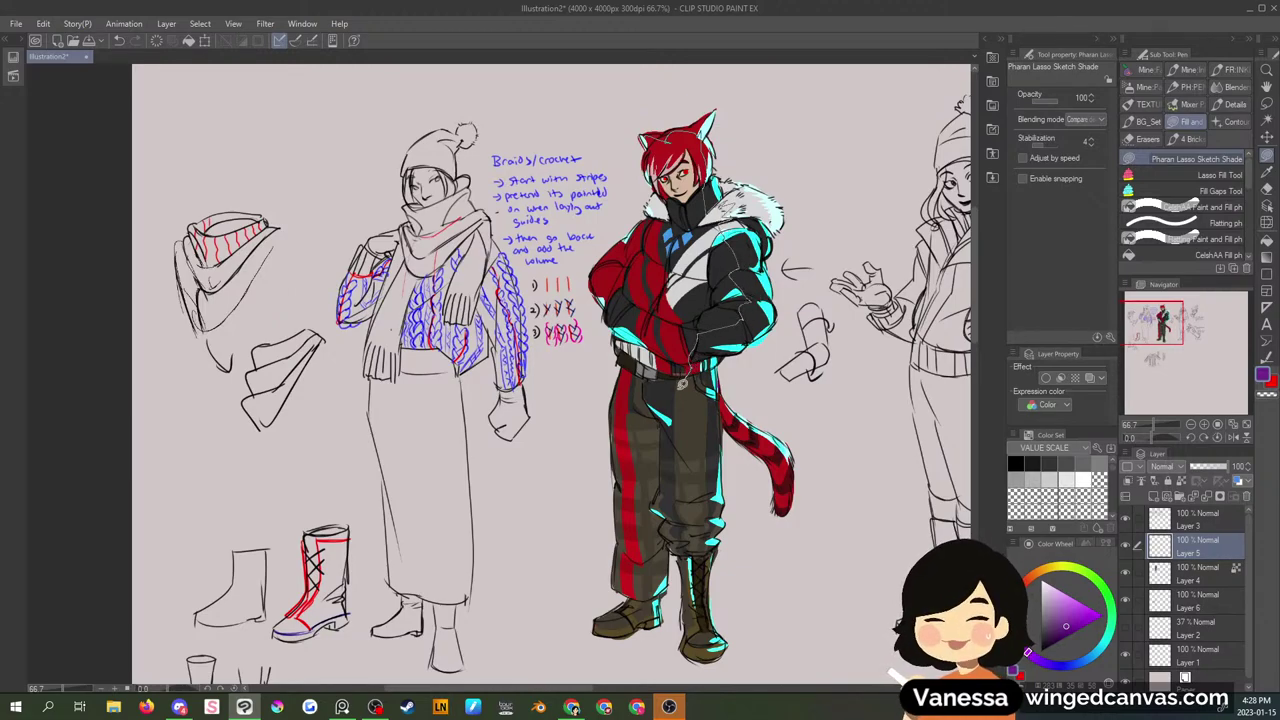
pyautogui.moveTo(681, 383)
pyautogui.mouseDown()
pyautogui.moveTo(705, 648)
pyautogui.moveTo(632, 602)
pyautogui.moveTo(616, 252)
pyautogui.moveTo(660, 195)
pyautogui.moveTo(643, 150)
pyautogui.moveTo(668, 110)
pyautogui.mouseUp()
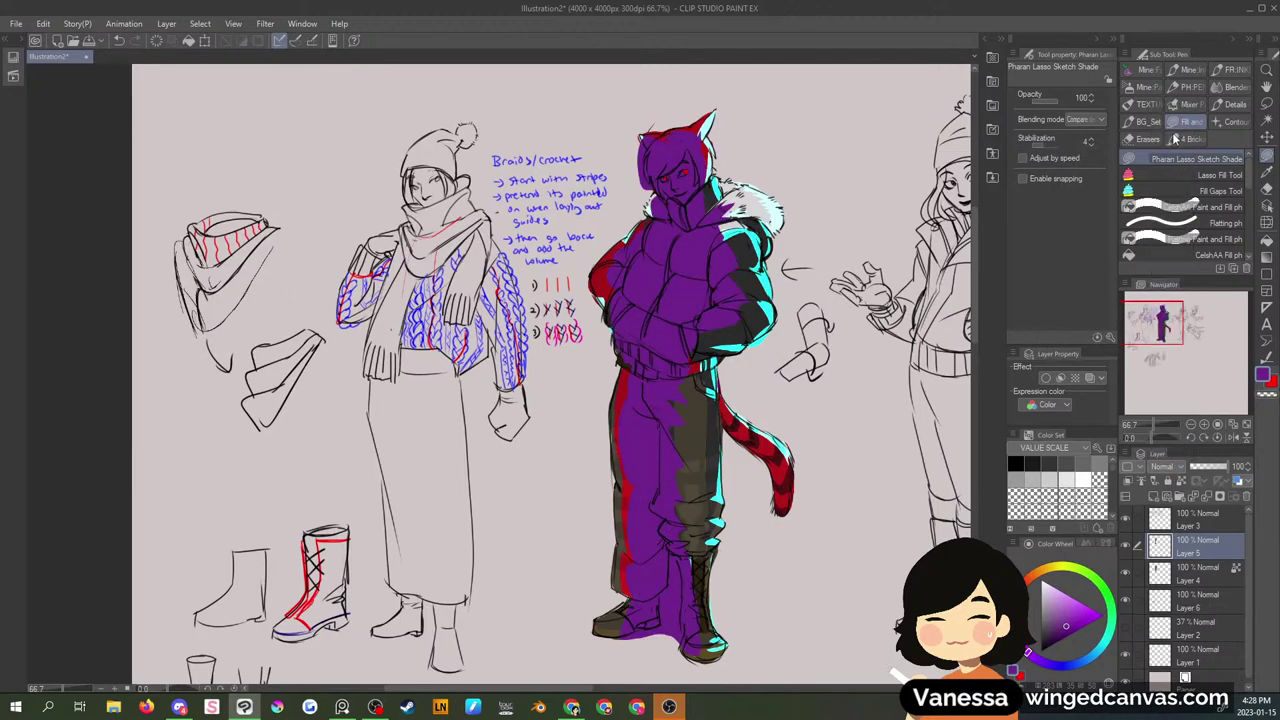
pyautogui.hotkey('shift', 'alt', 'm')
pyautogui.click(1207, 467)
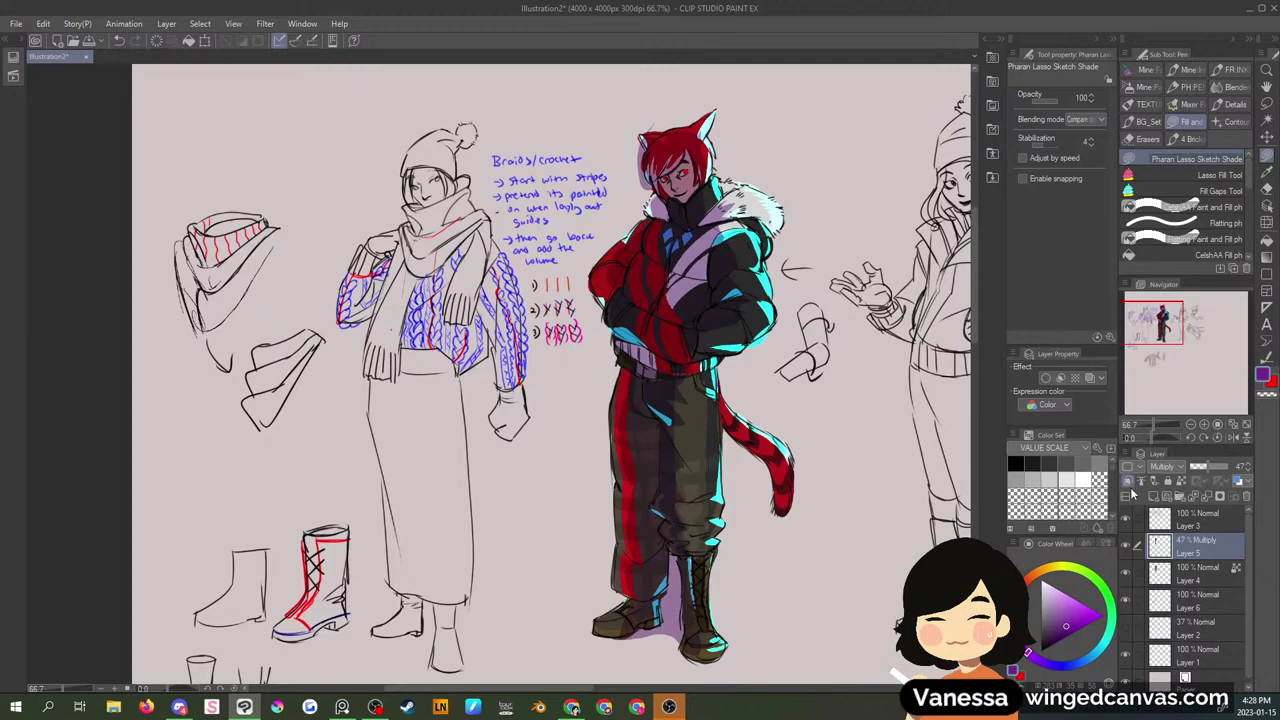
# - Add more purple shadow shapes to the trouser folds and lower the shadow layer's opacity to 30%
pyautogui.moveTo(668, 432)
pyautogui.mouseDown()
pyautogui.moveTo(699, 470)
pyautogui.moveTo(688, 382)
pyautogui.moveTo(666, 390)
pyautogui.mouseUp()
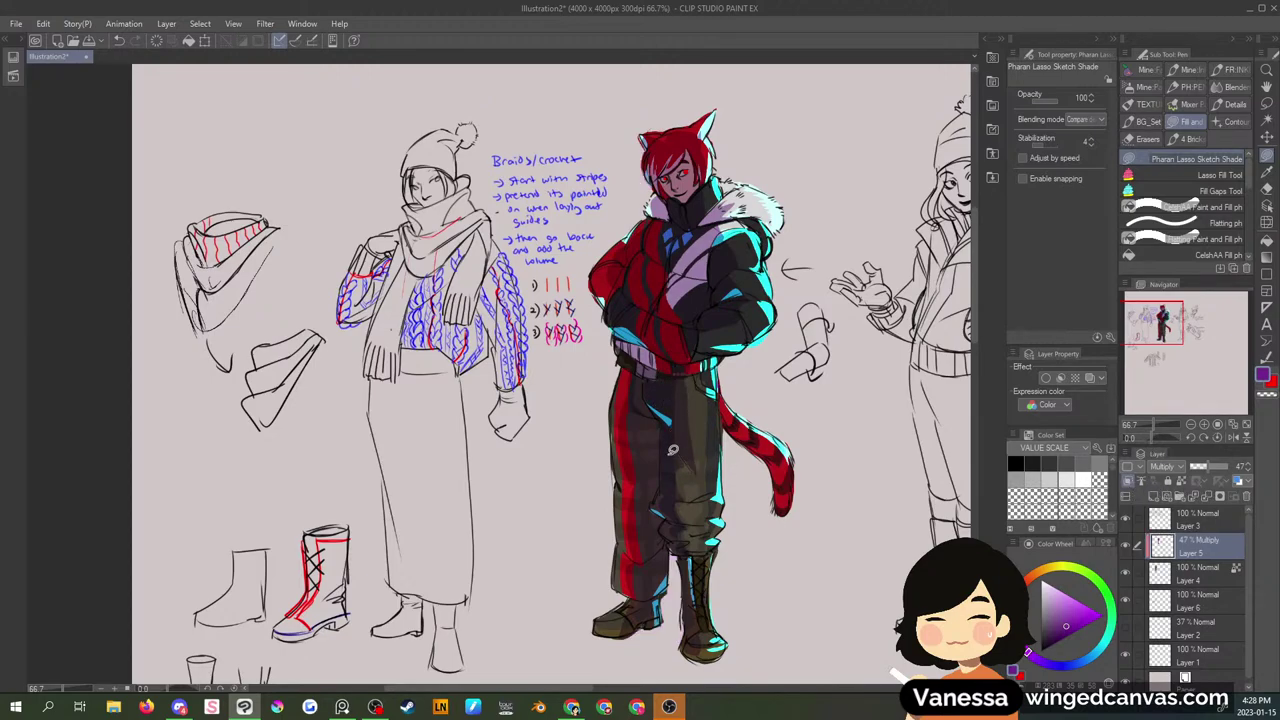
pyautogui.moveTo(673, 450)
pyautogui.mouseDown()
pyautogui.moveTo(662, 471)
pyautogui.moveTo(668, 447)
pyautogui.mouseUp()
pyautogui.moveTo(702, 530)
pyautogui.mouseDown()
pyautogui.moveTo(673, 507)
pyautogui.moveTo(696, 532)
pyautogui.mouseUp()
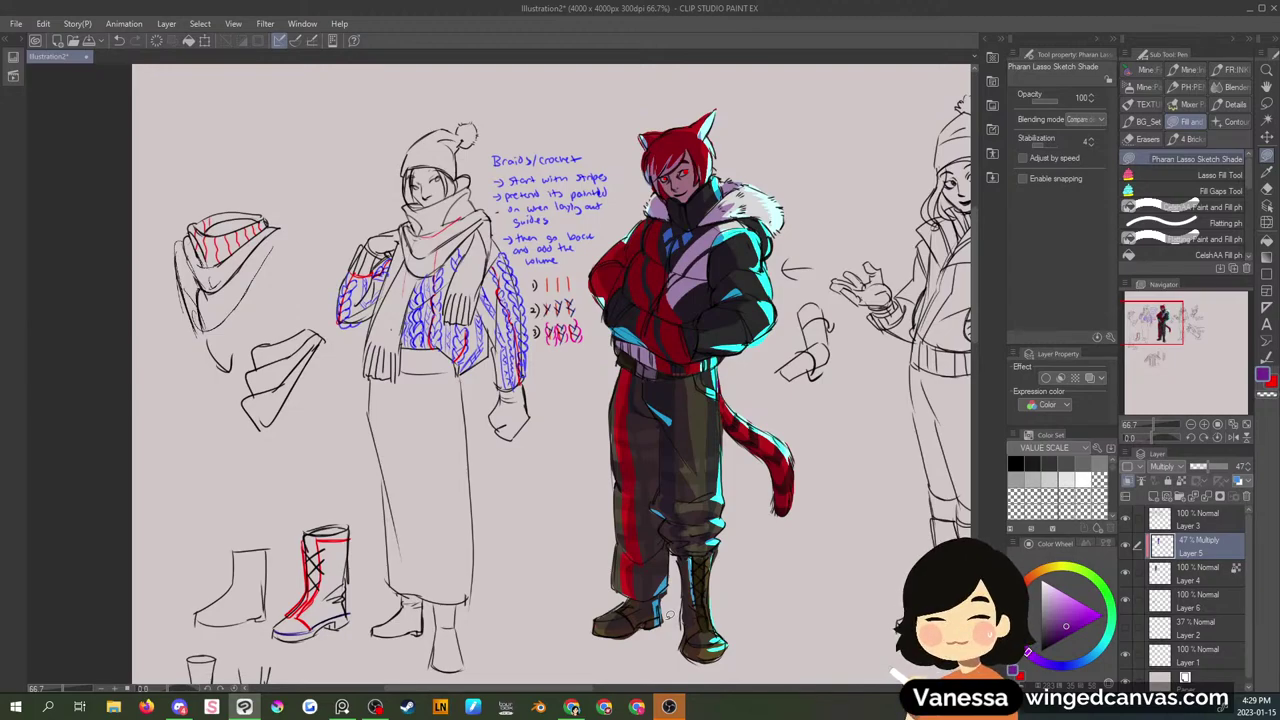
pyautogui.click(1199, 470)
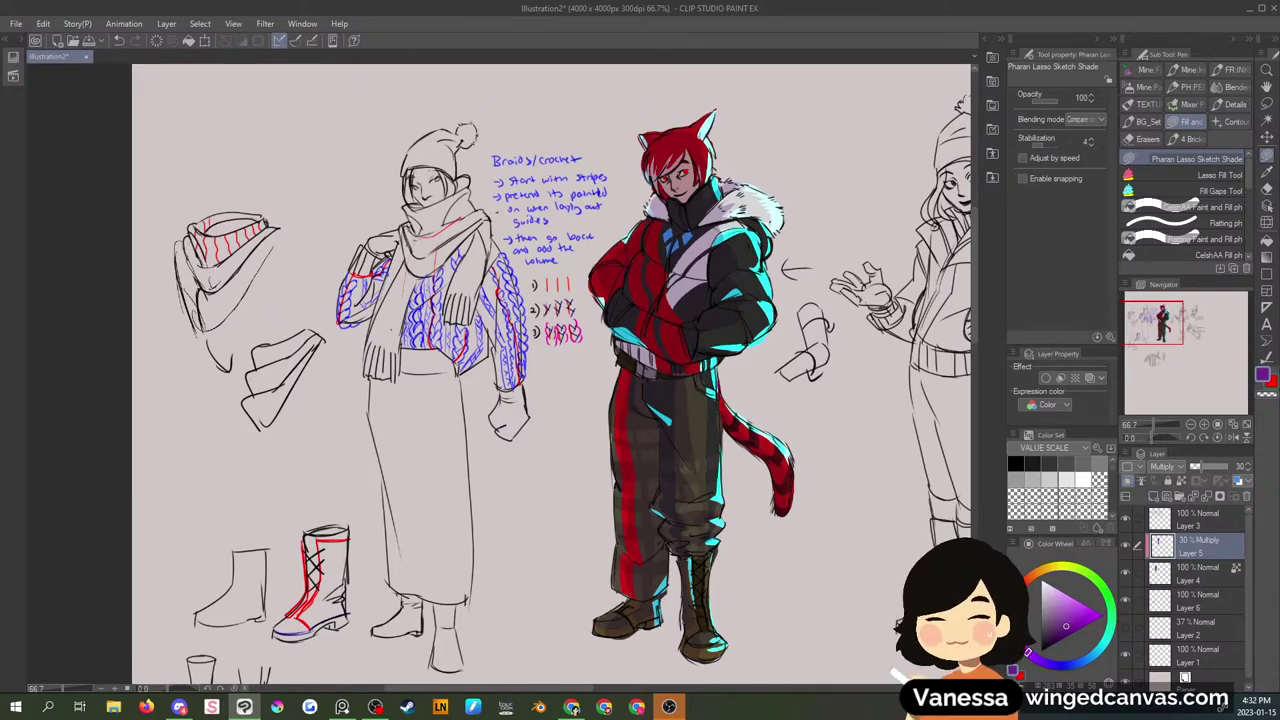
pyautogui.click(572, 707)
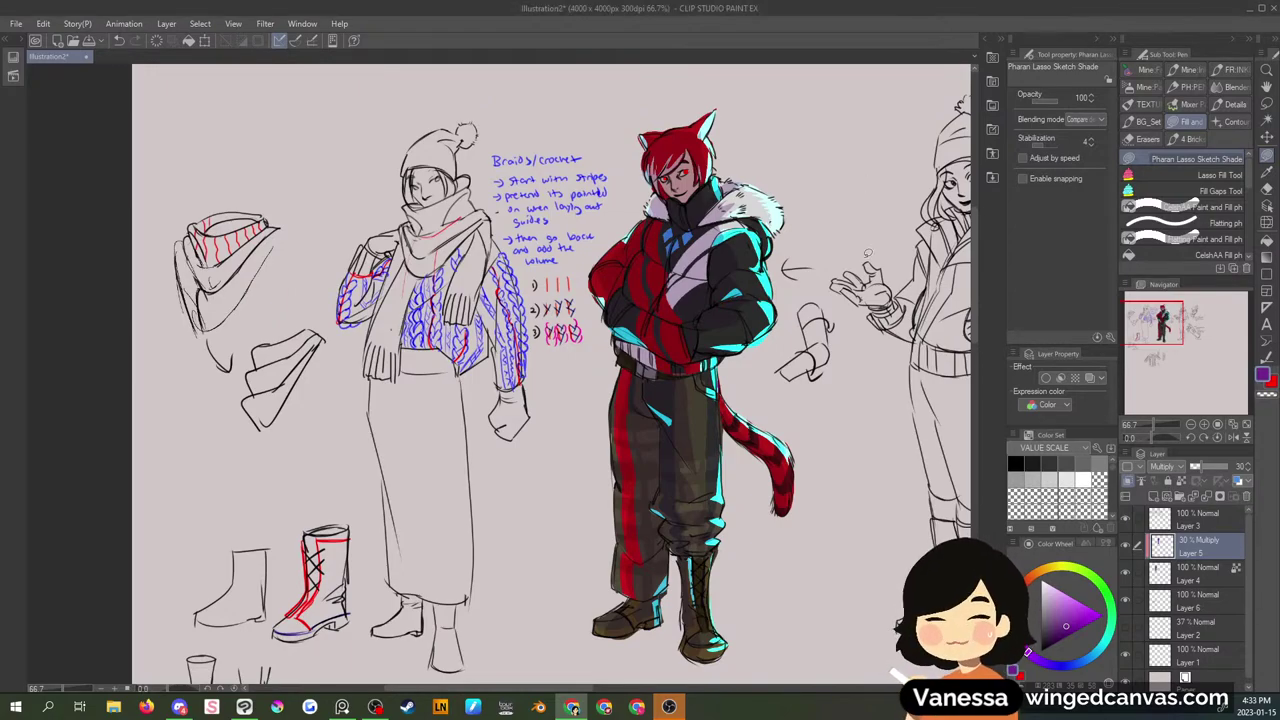
pyautogui.scroll(1, 870, 314)
pyautogui.scroll(-1, 870, 314)
pyautogui.moveTo(1145, 338)
pyautogui.mouseDown()
pyautogui.moveTo(1168, 336)
pyautogui.moveTo(1151, 336)
pyautogui.mouseUp()
pyautogui.scroll(-1, 822, 391)
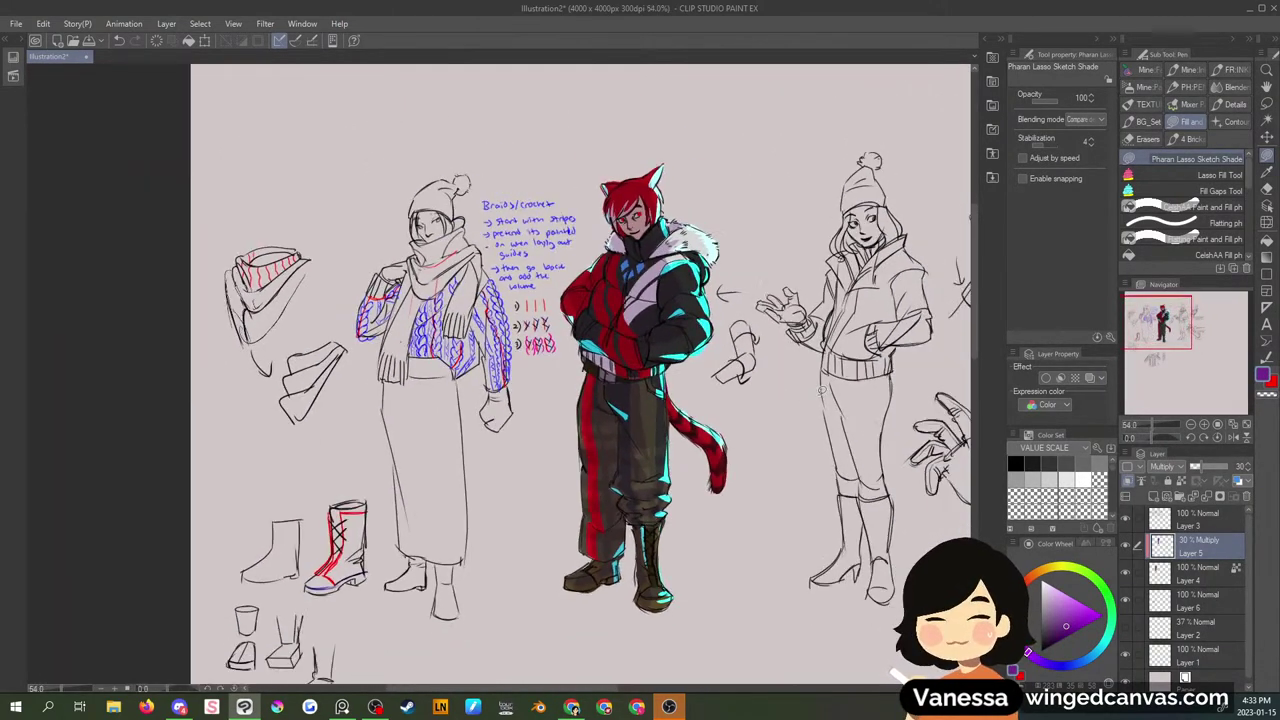
pyautogui.scroll(1, 822, 391)
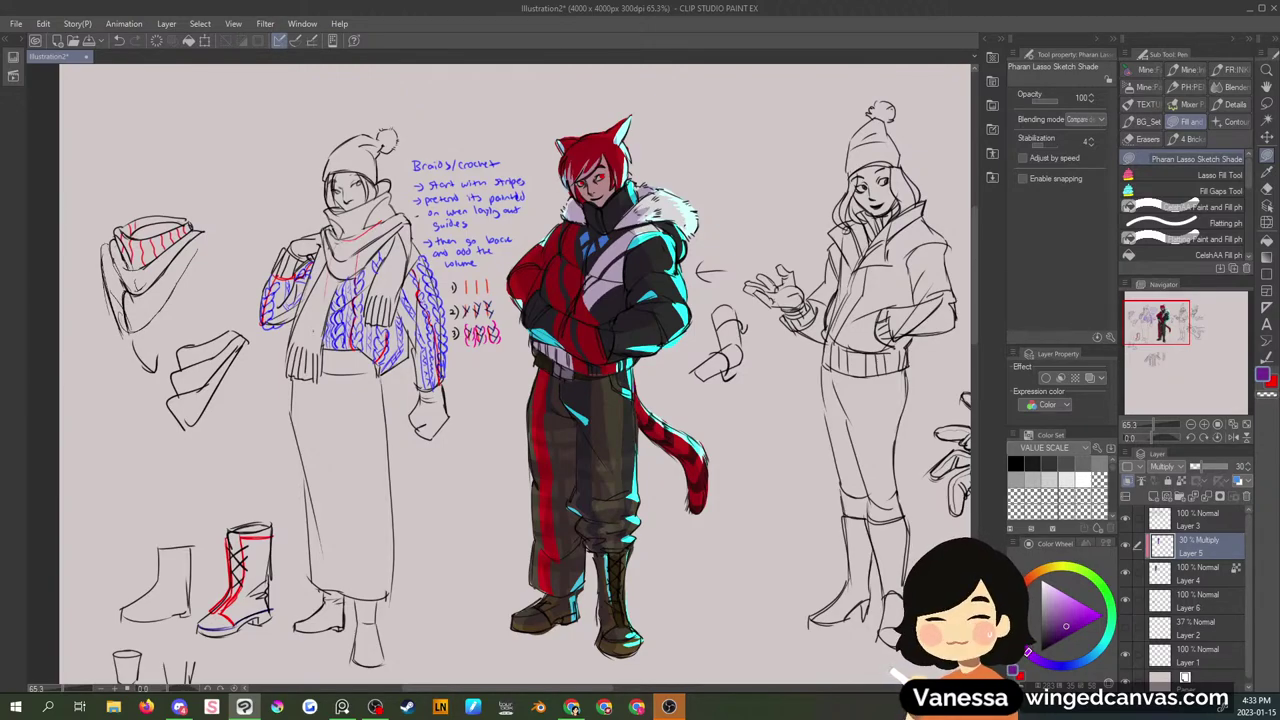
pyautogui.hotkey('alt', 'Tab')
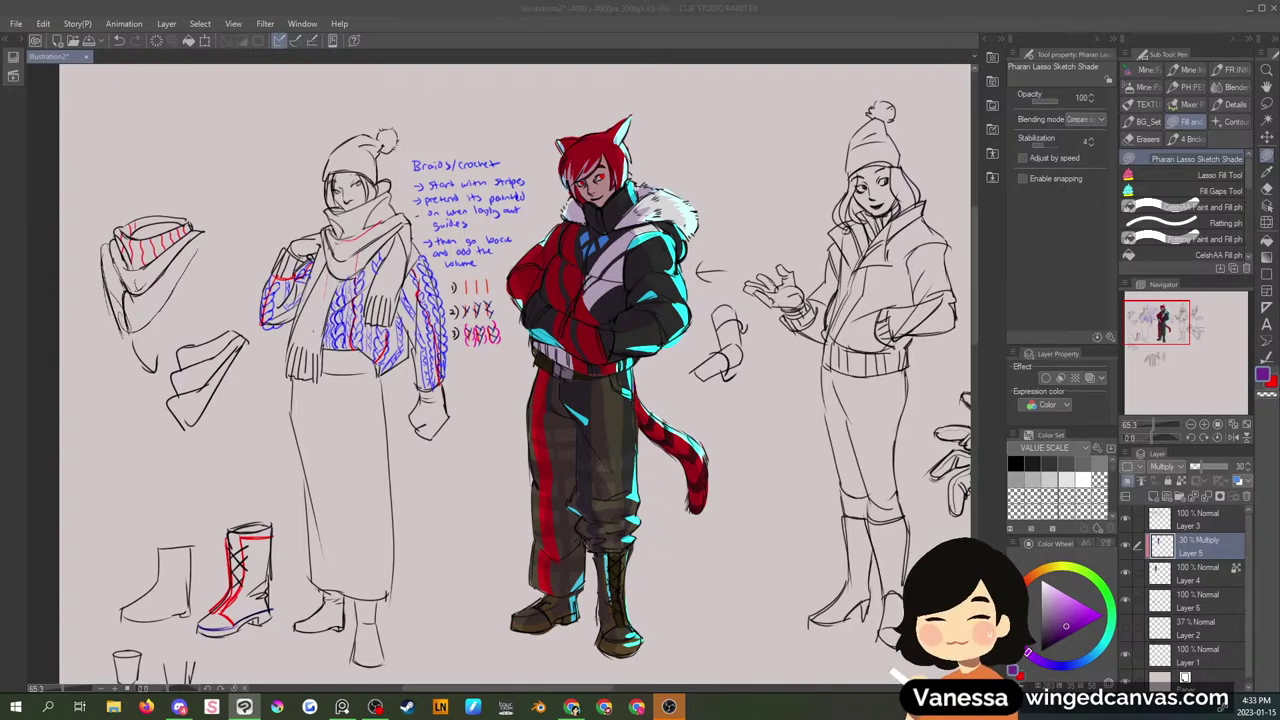